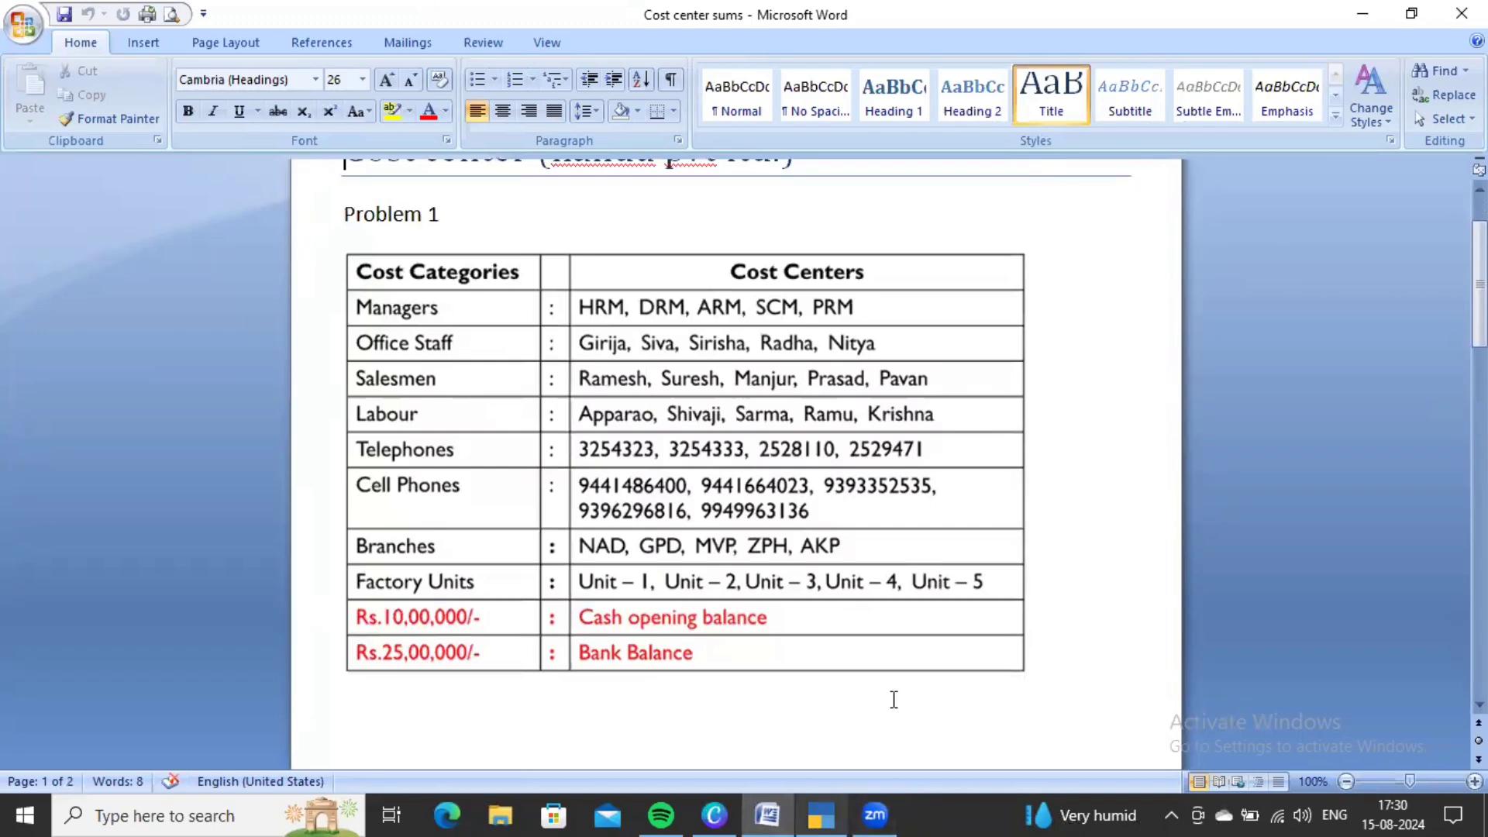
- Start a new company in TallyPrime named Nandu Pvt Ltd
{"action": "scroll", "coordinate": [890, 697], "scroll_direction": "up", "scroll_amount": 2}
{"action": "left_click", "coordinate": [819, 814]}
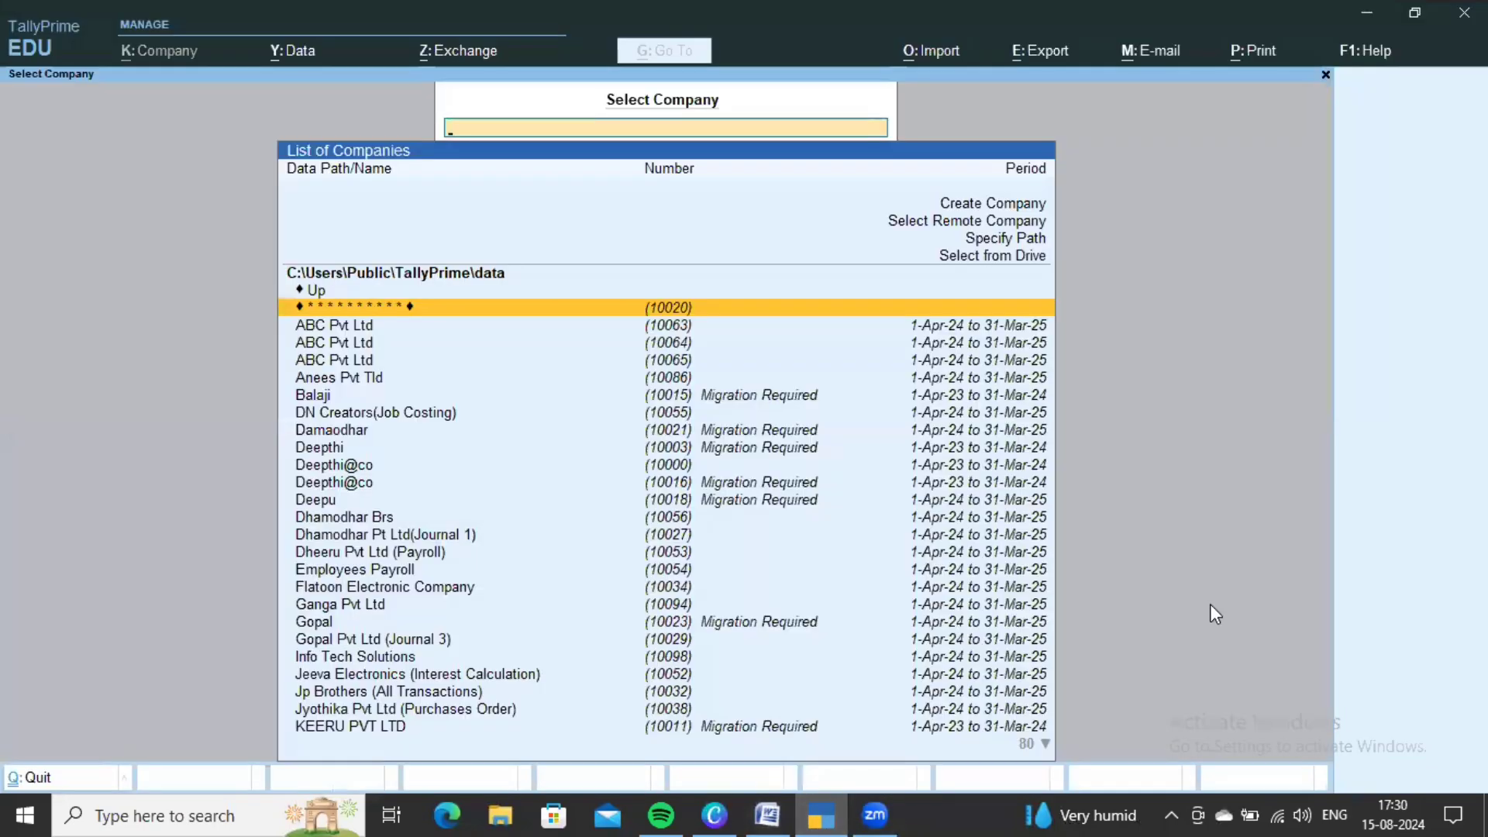
{"action": "key", "text": "Up"}
{"action": "key", "text": "Up"}
{"action": "key", "text": "Up"}
{"action": "key", "text": "Up"}
{"action": "key", "text": "Up"}
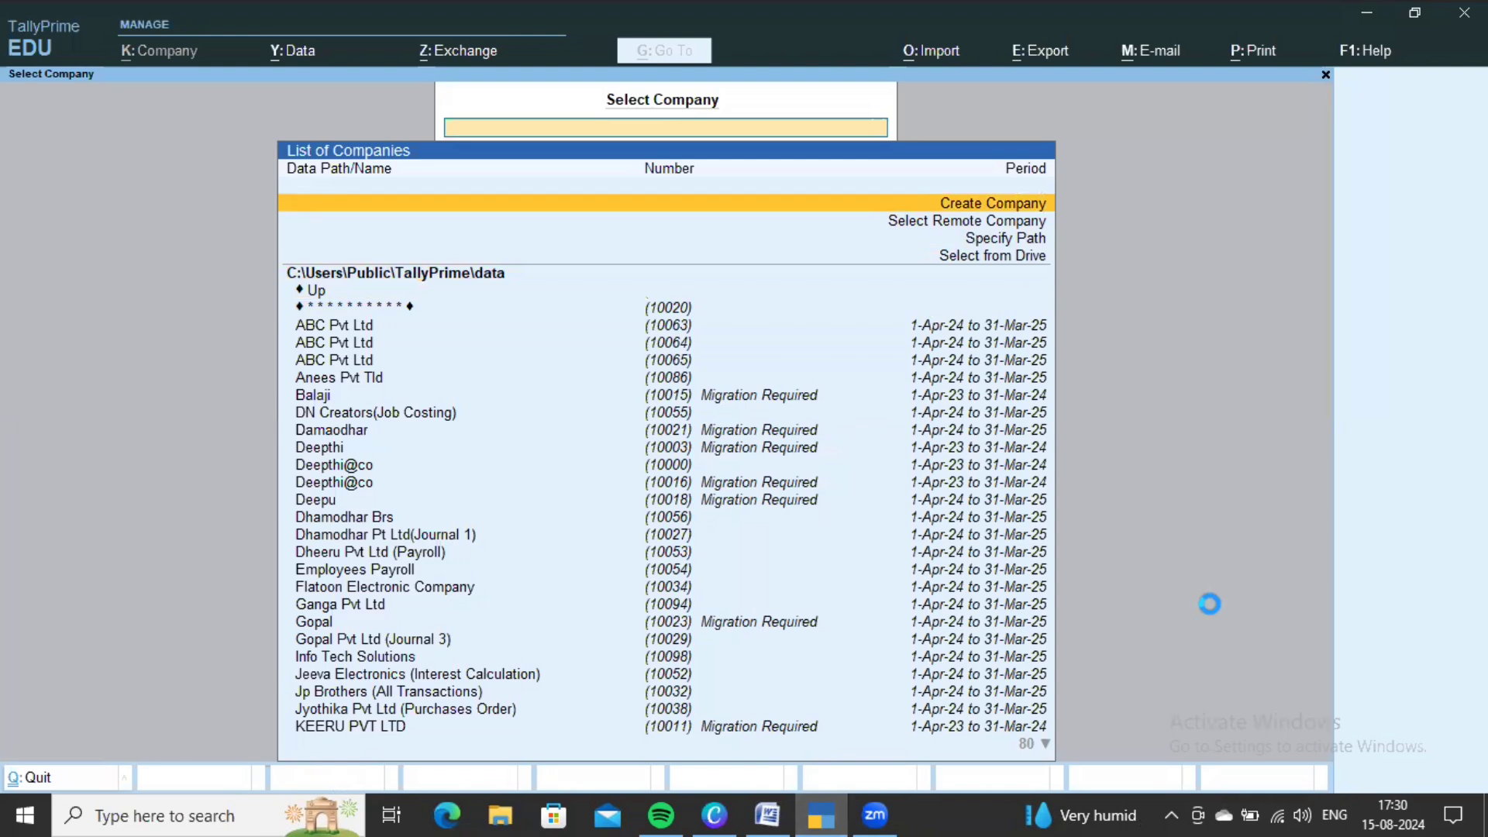
{"action": "key", "text": "Return"}
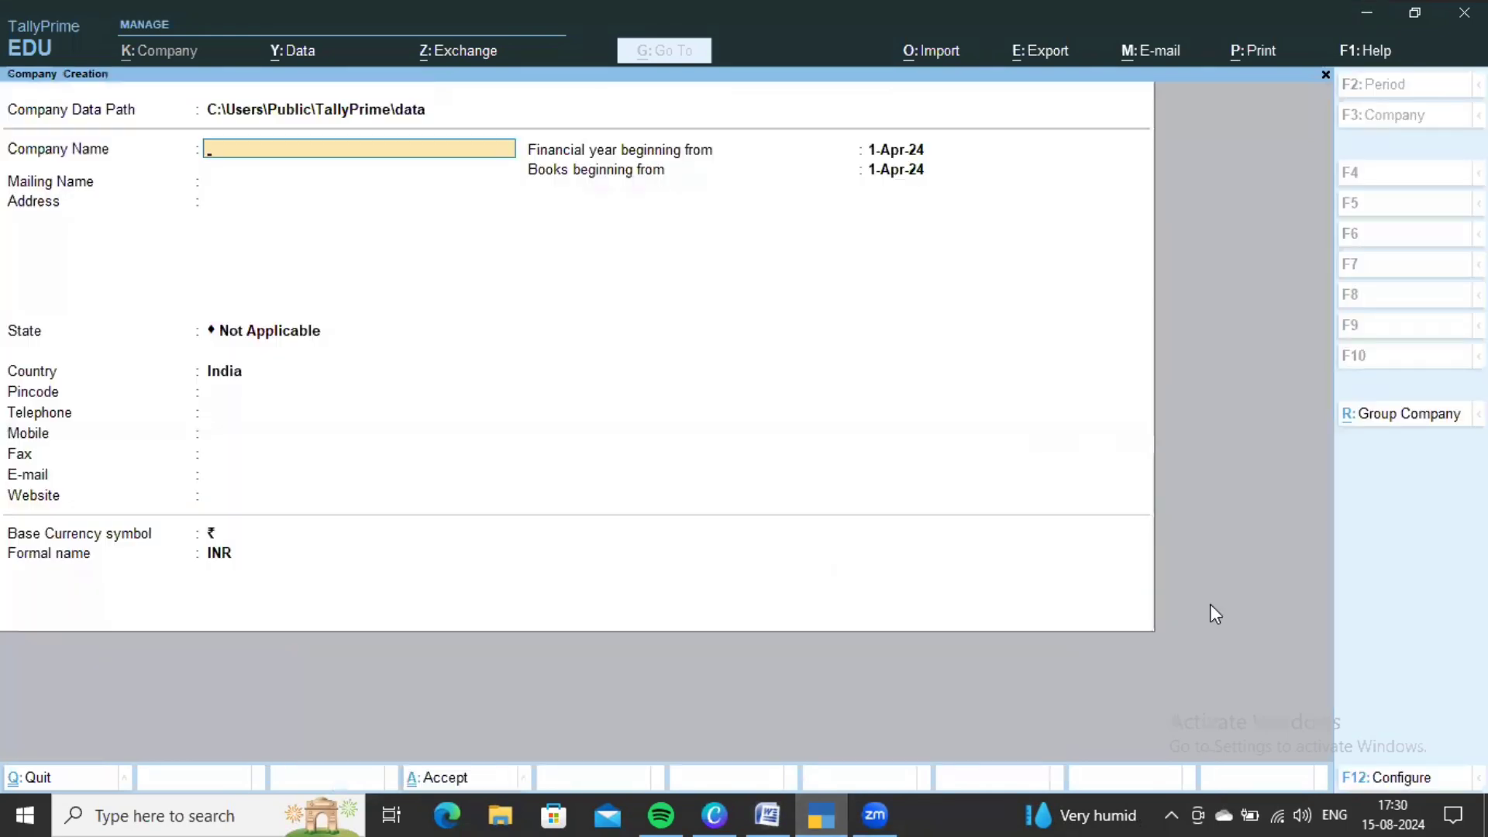
{"action": "type", "text": "Nandu Pvt Ltd"}
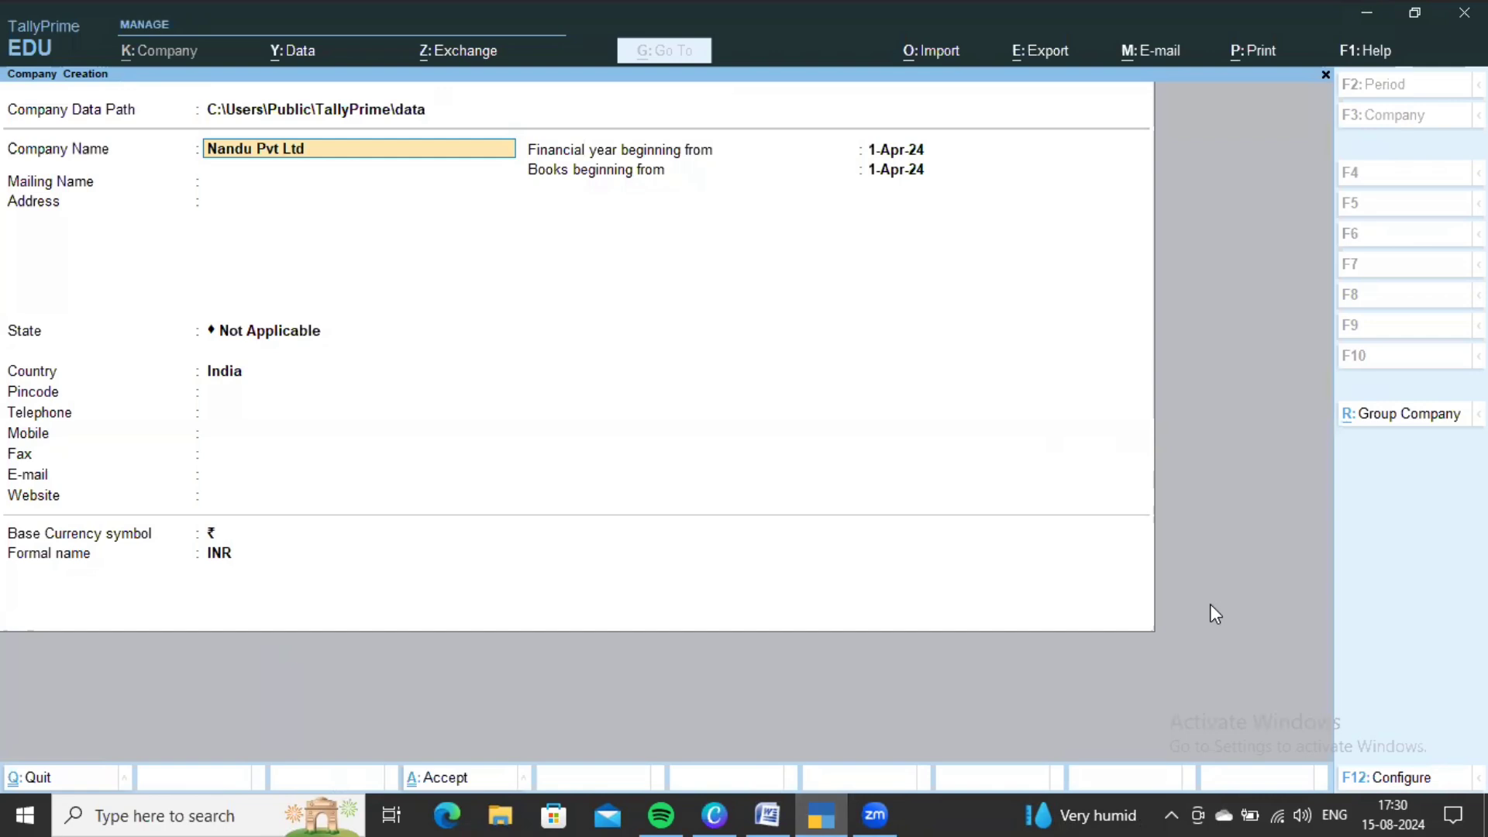
{"action": "key", "text": "Return"}
- Enter address Vsp, choose Andhra Pradesh as the state, and save the company
{"action": "type", "text": "Vsp"}
{"action": "key", "text": "Return"}
{"action": "key", "text": "Return"}
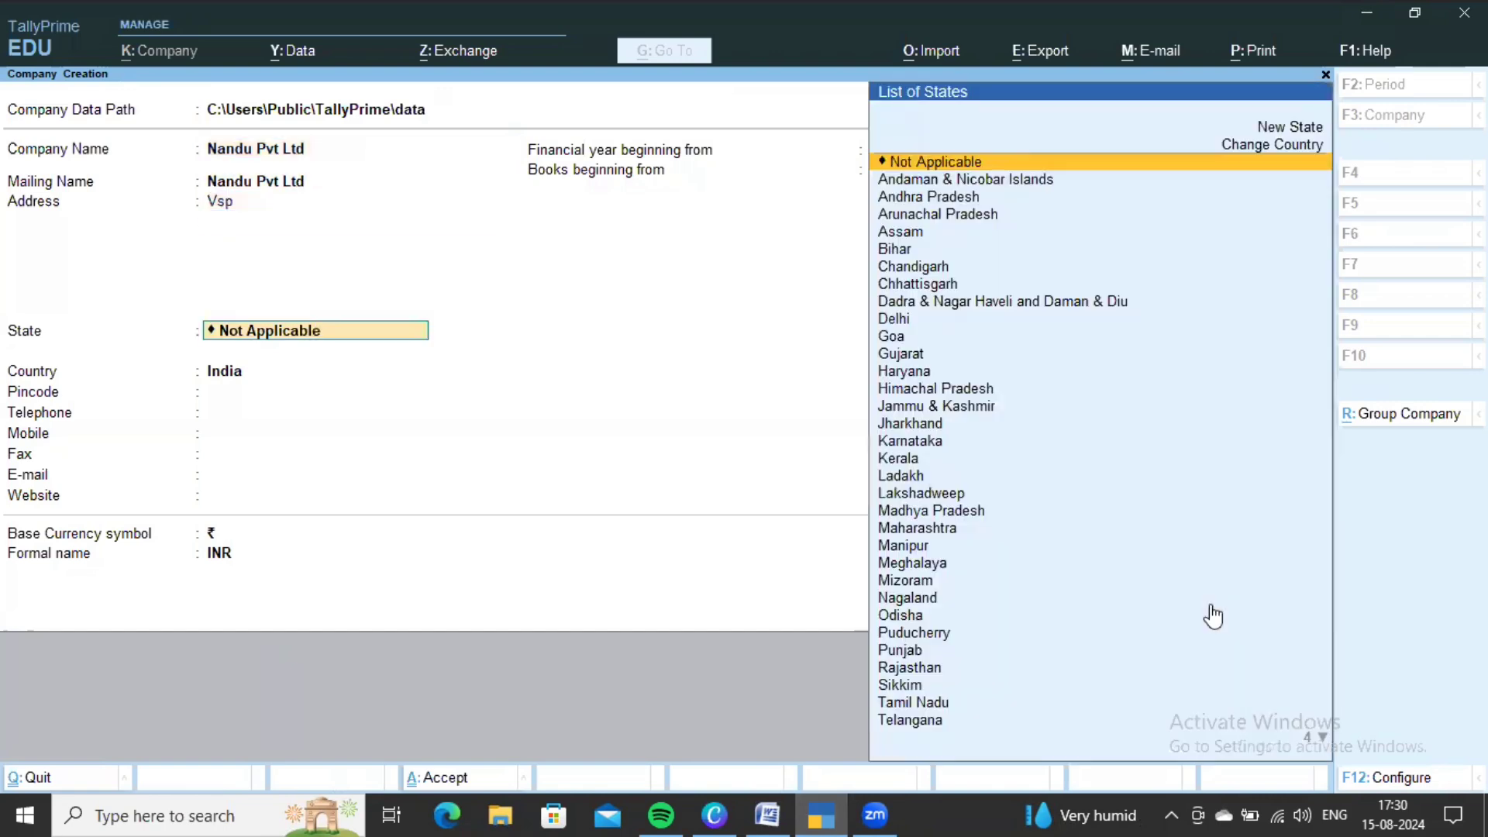
{"action": "key", "text": "Down"}
{"action": "key", "text": "Down"}
{"action": "key", "text": "Return"}
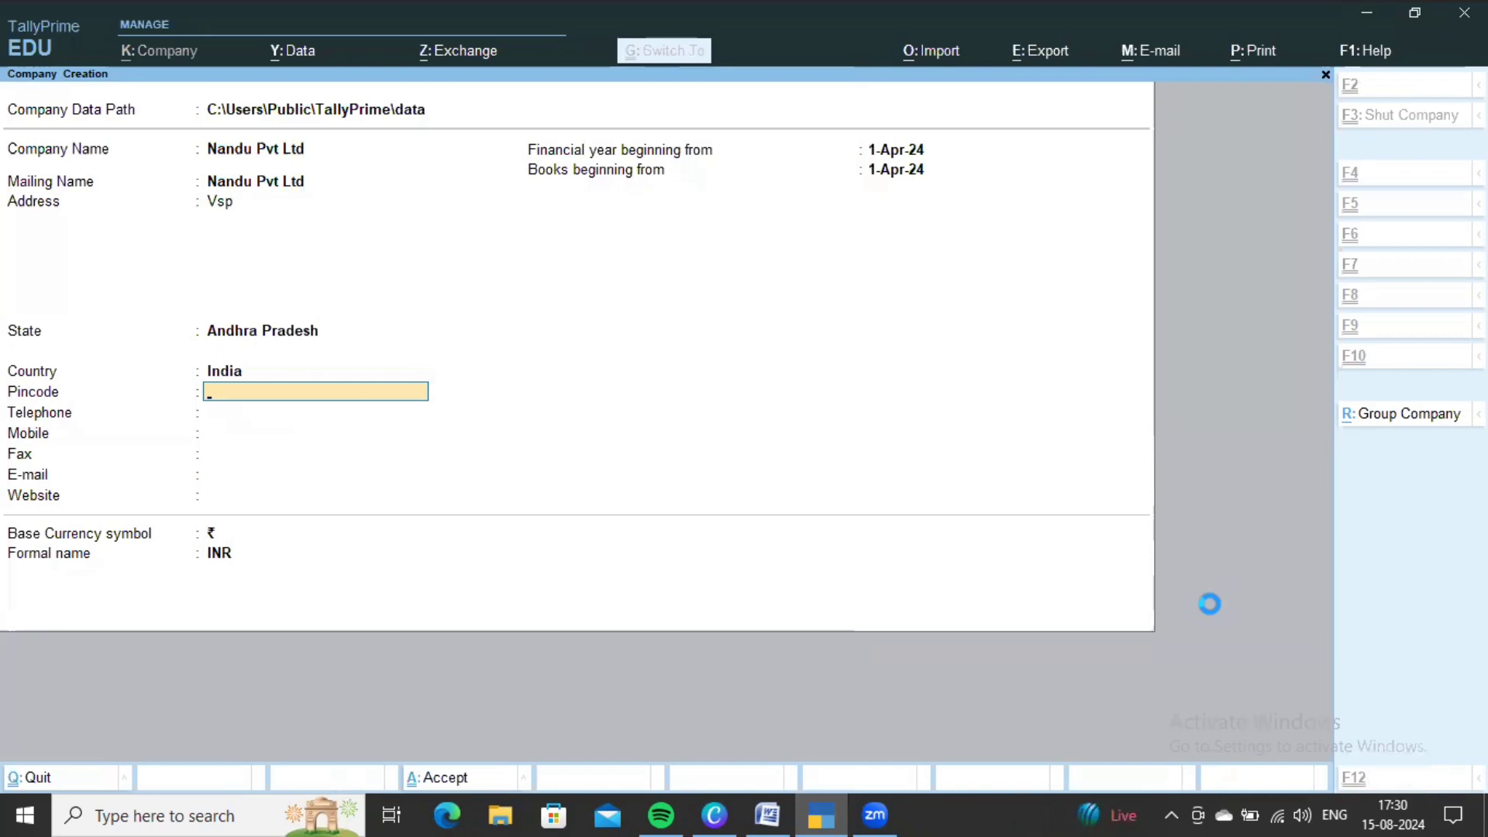
{"action": "key", "text": "ctrl+a"}
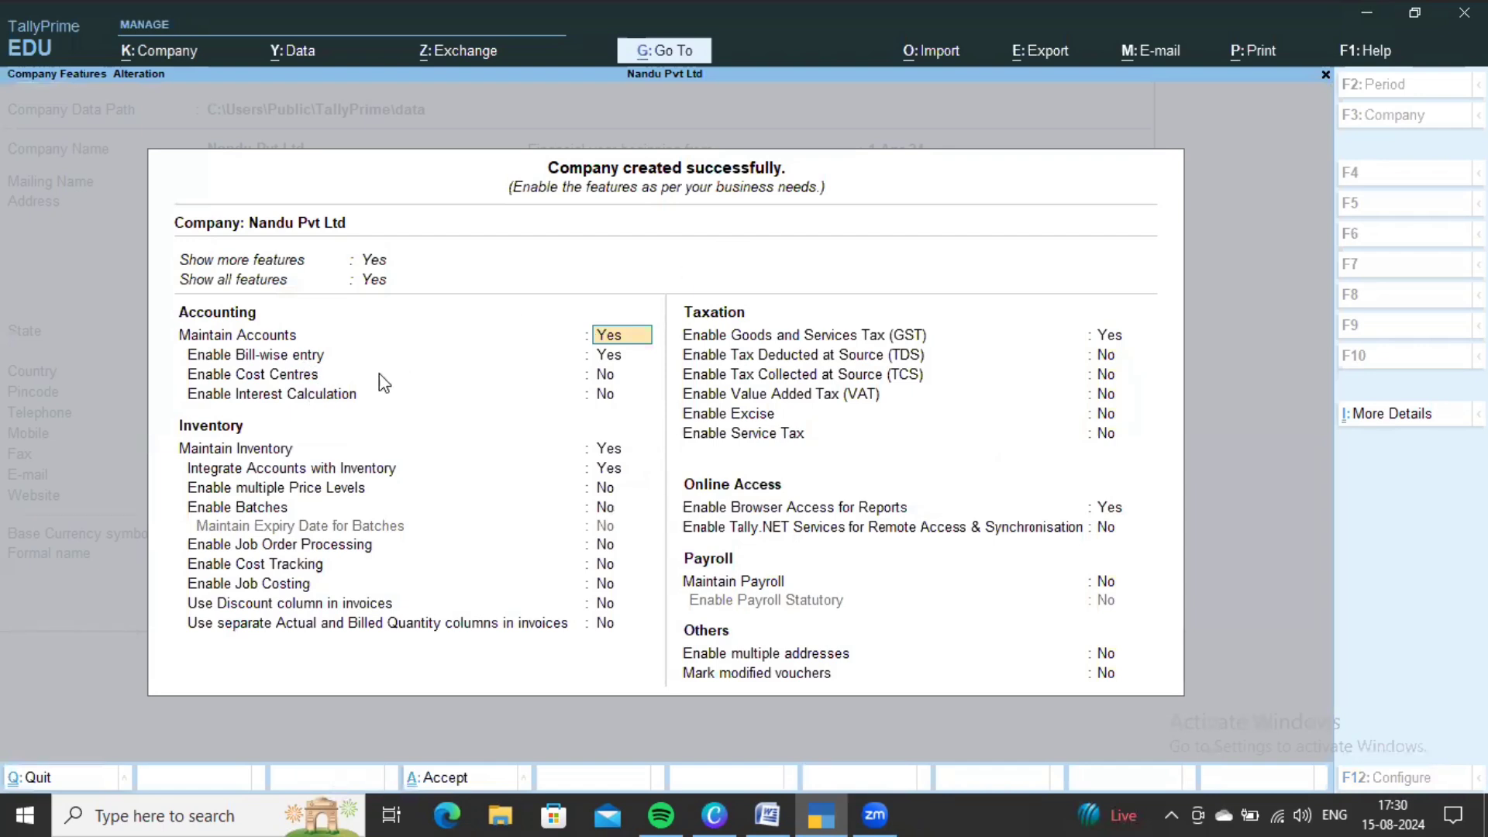
- Set Enable Cost Centres to Yes and accept the company features
{"action": "key", "text": "Return"}
{"action": "key", "text": "Return"}
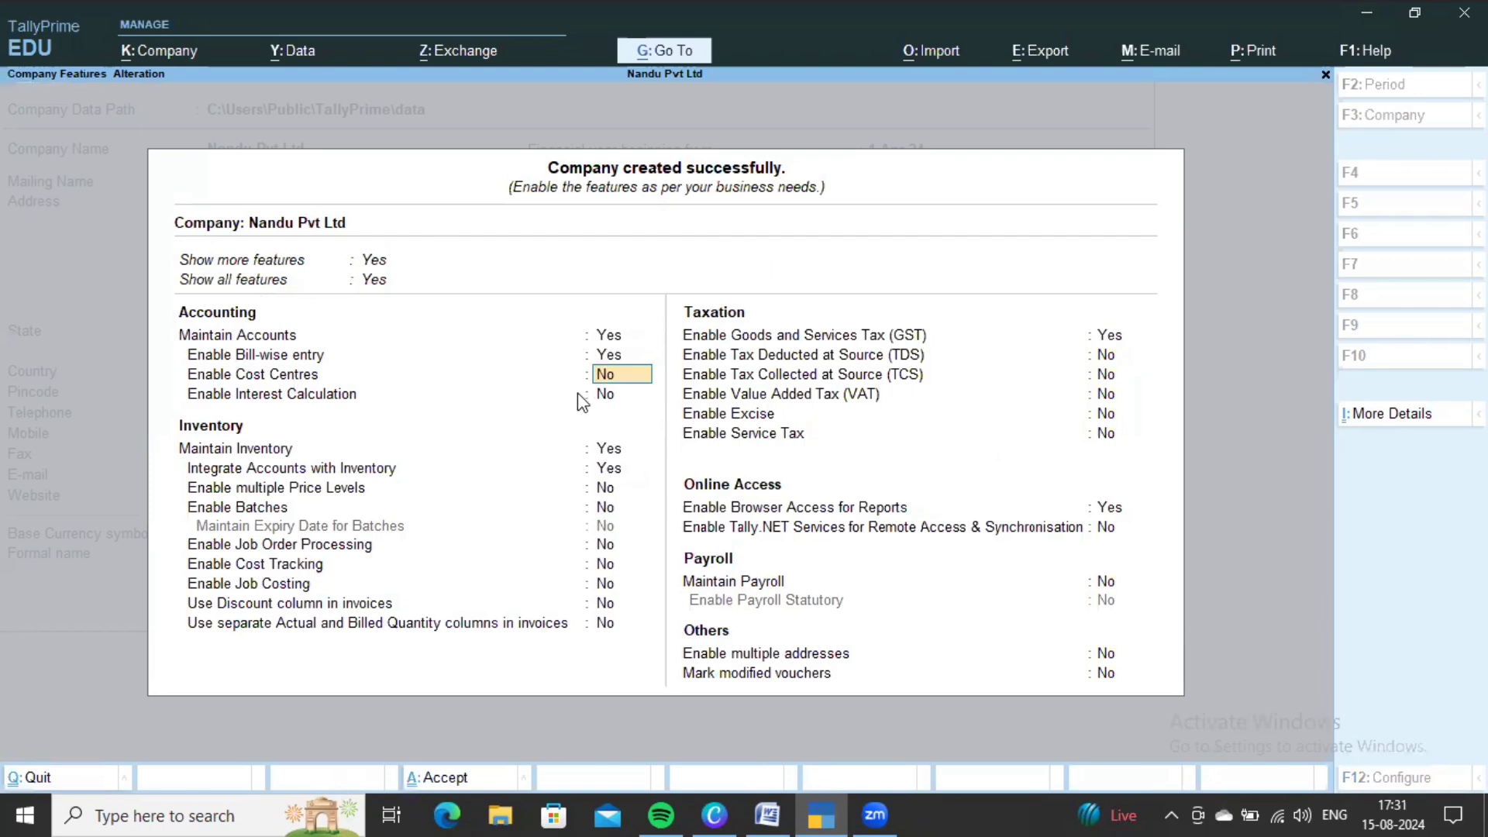
{"action": "type", "text": "ye"}
{"action": "key", "text": "Return"}
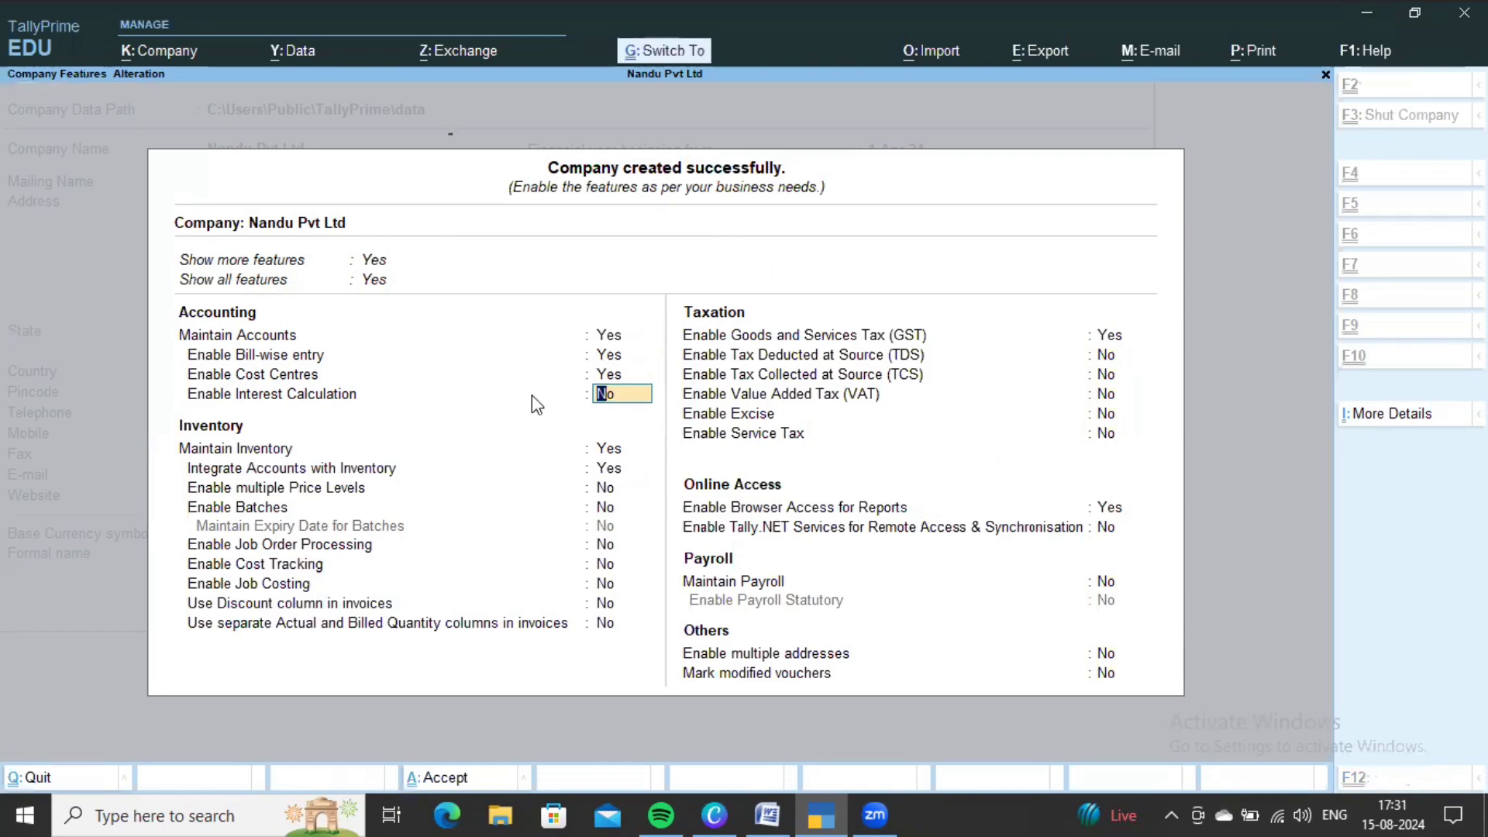
{"action": "key", "text": "ctrl+a"}
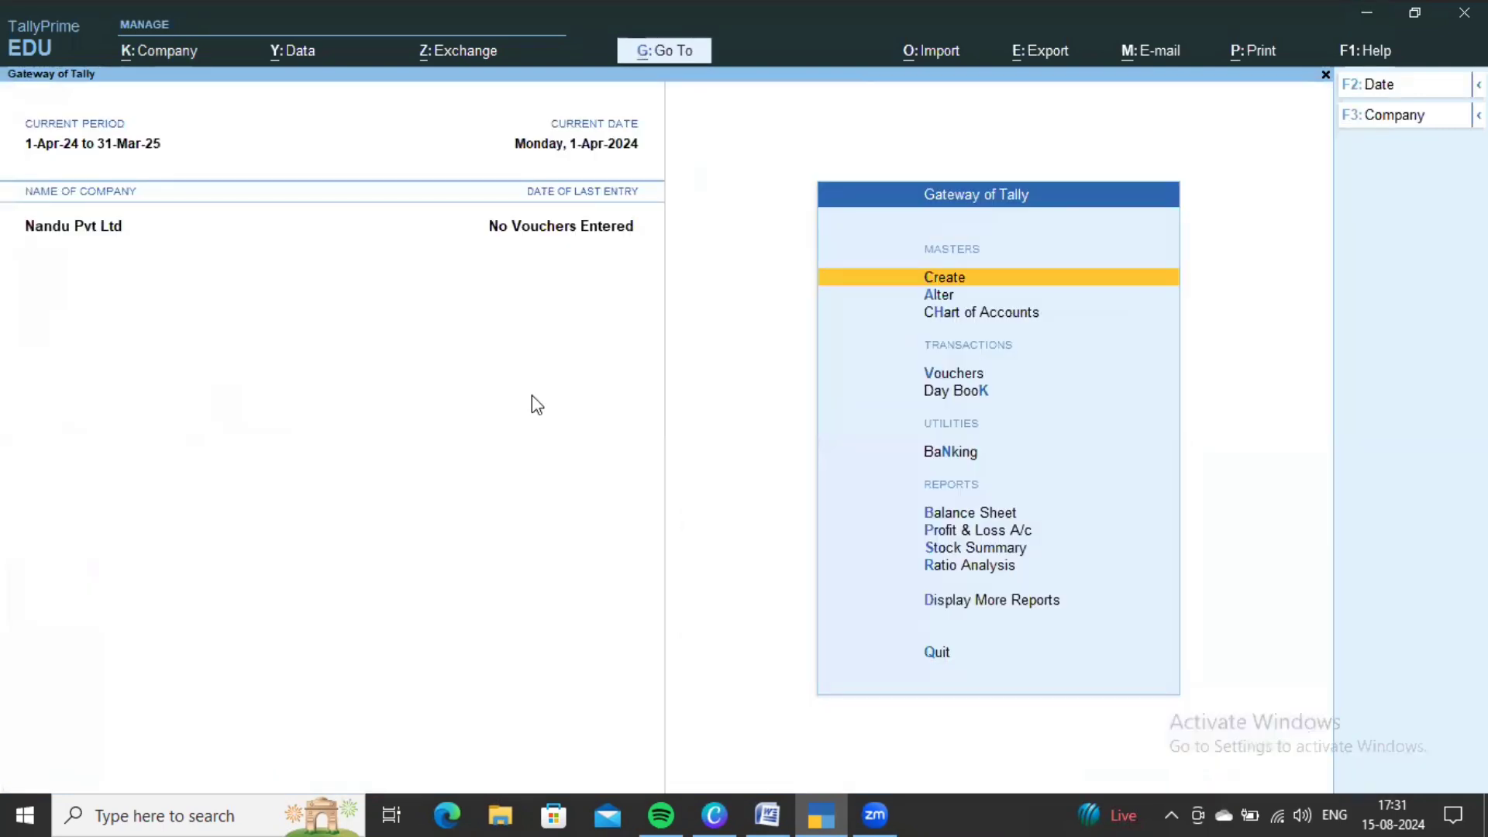
- Choose Cost Category from the expanded list of master types
{"action": "key", "text": "Return"}
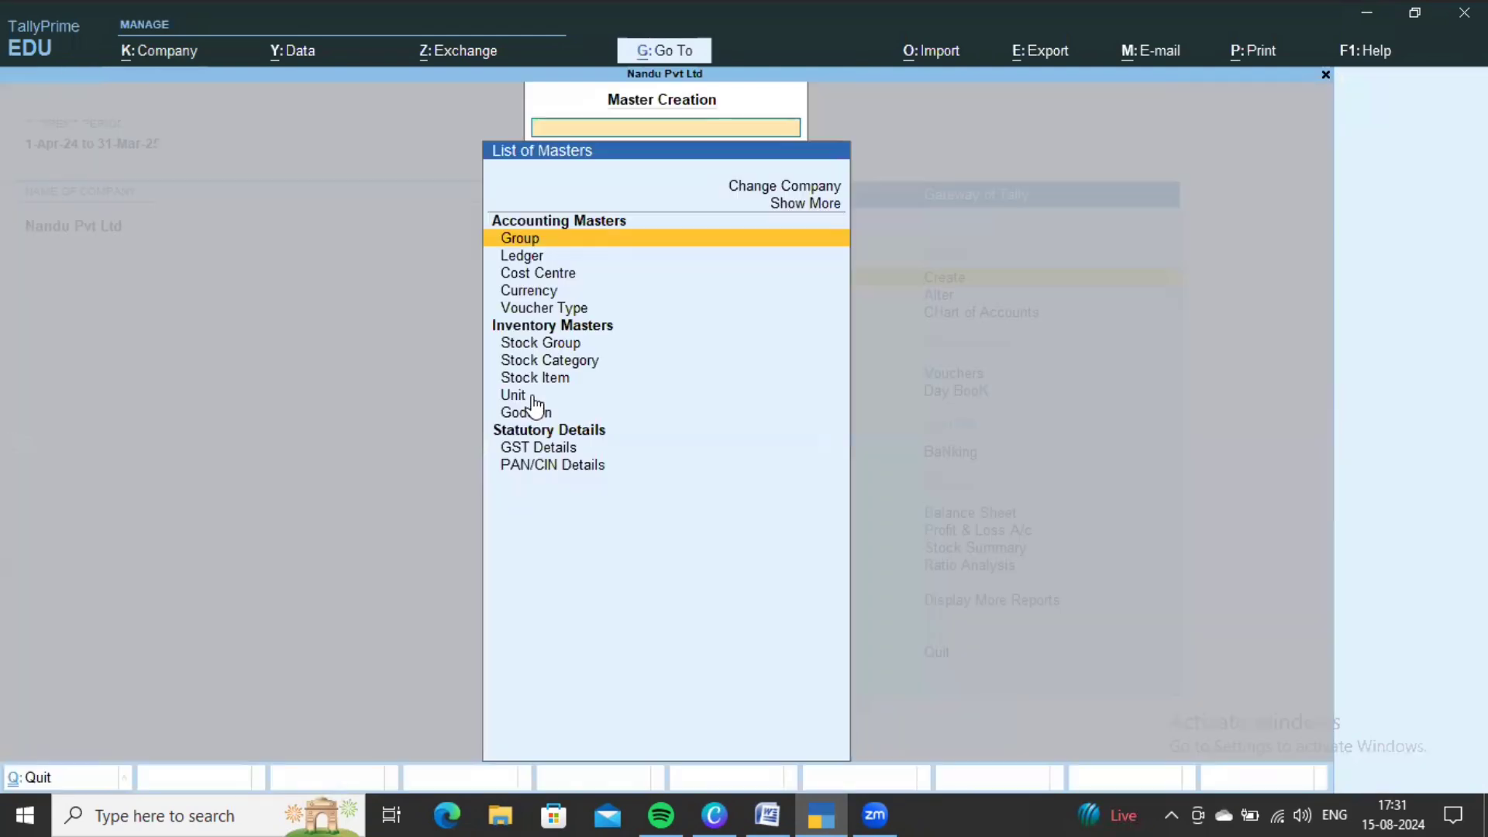
{"action": "key", "text": "Up"}
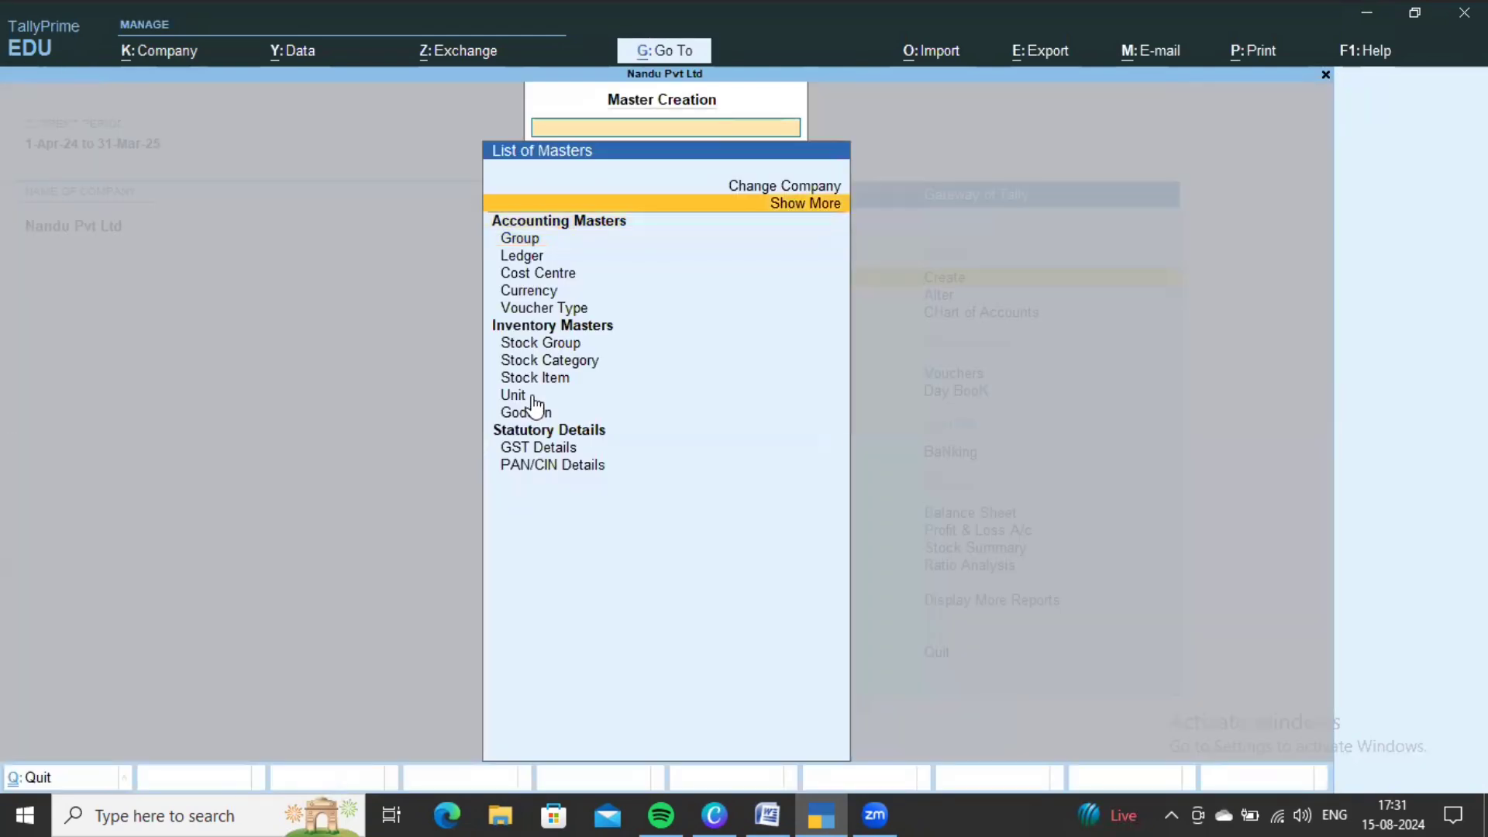
{"action": "key", "text": "Return"}
{"action": "key", "text": "Down"}
{"action": "key", "text": "Down"}
{"action": "key", "text": "Down"}
{"action": "key", "text": "Down"}
{"action": "key", "text": "Down"}
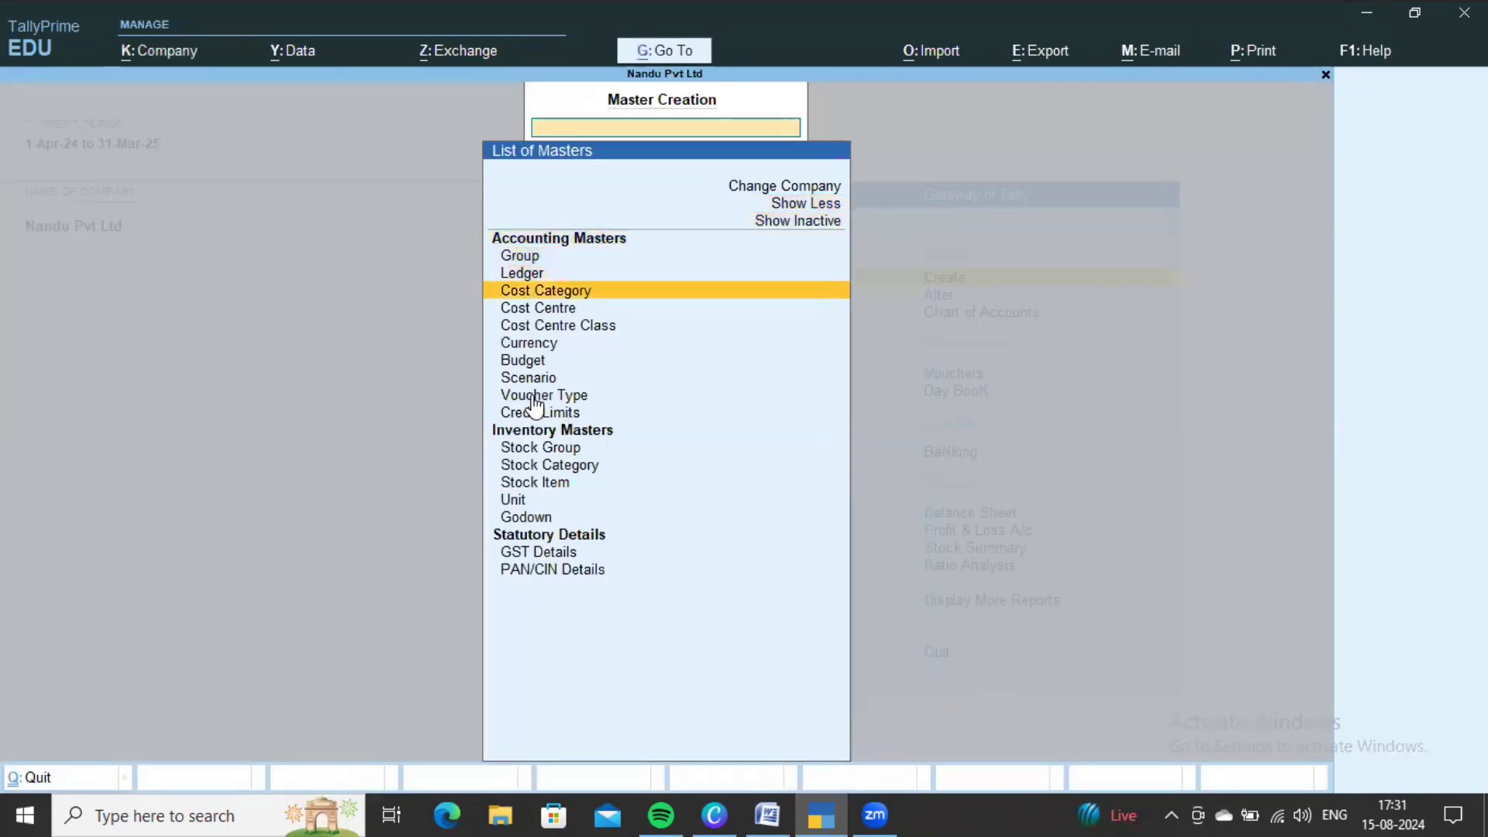
{"action": "key", "text": "Down"}
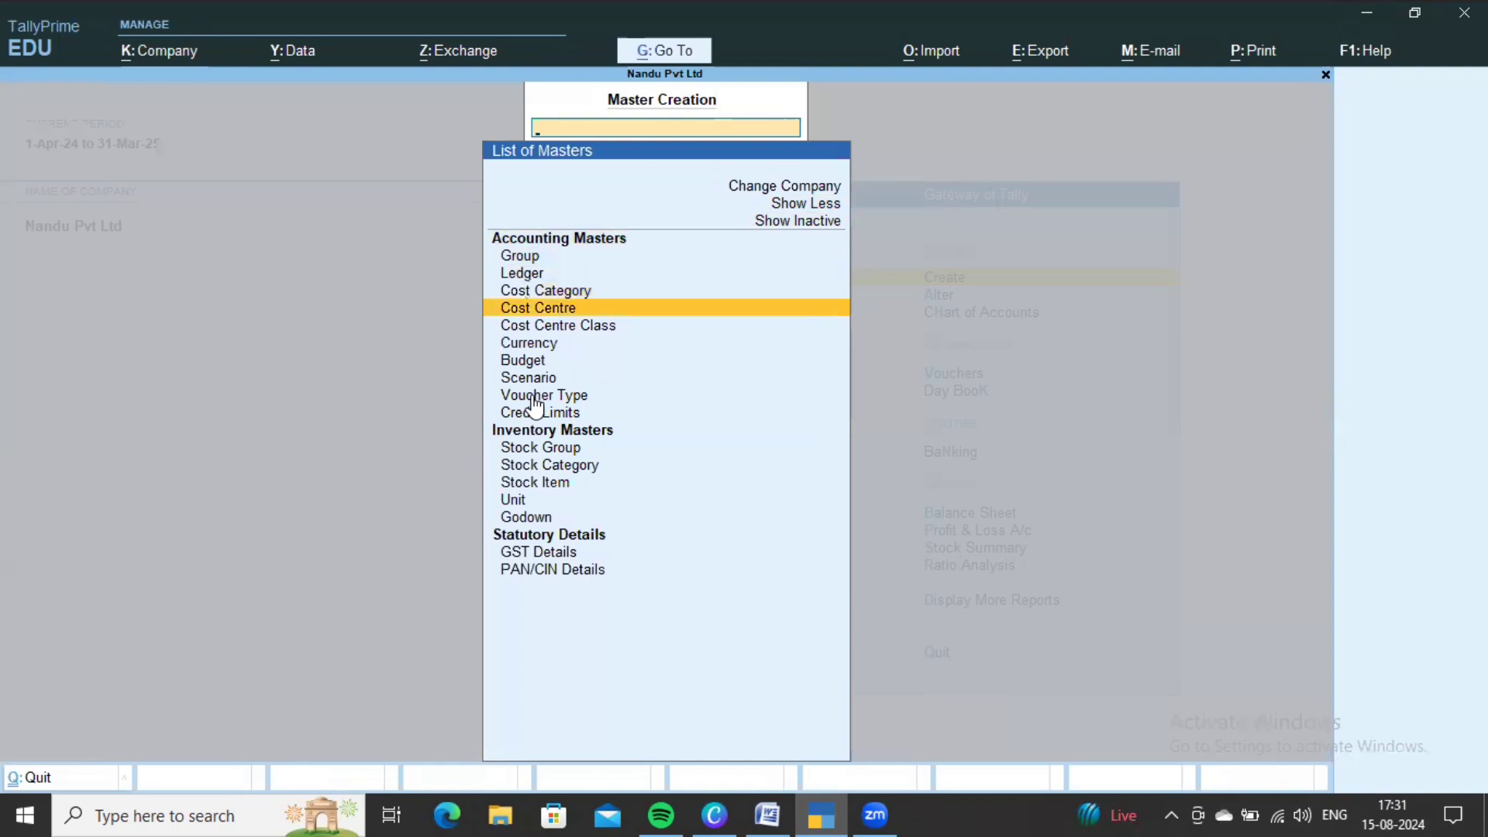
{"action": "key", "text": "Up"}
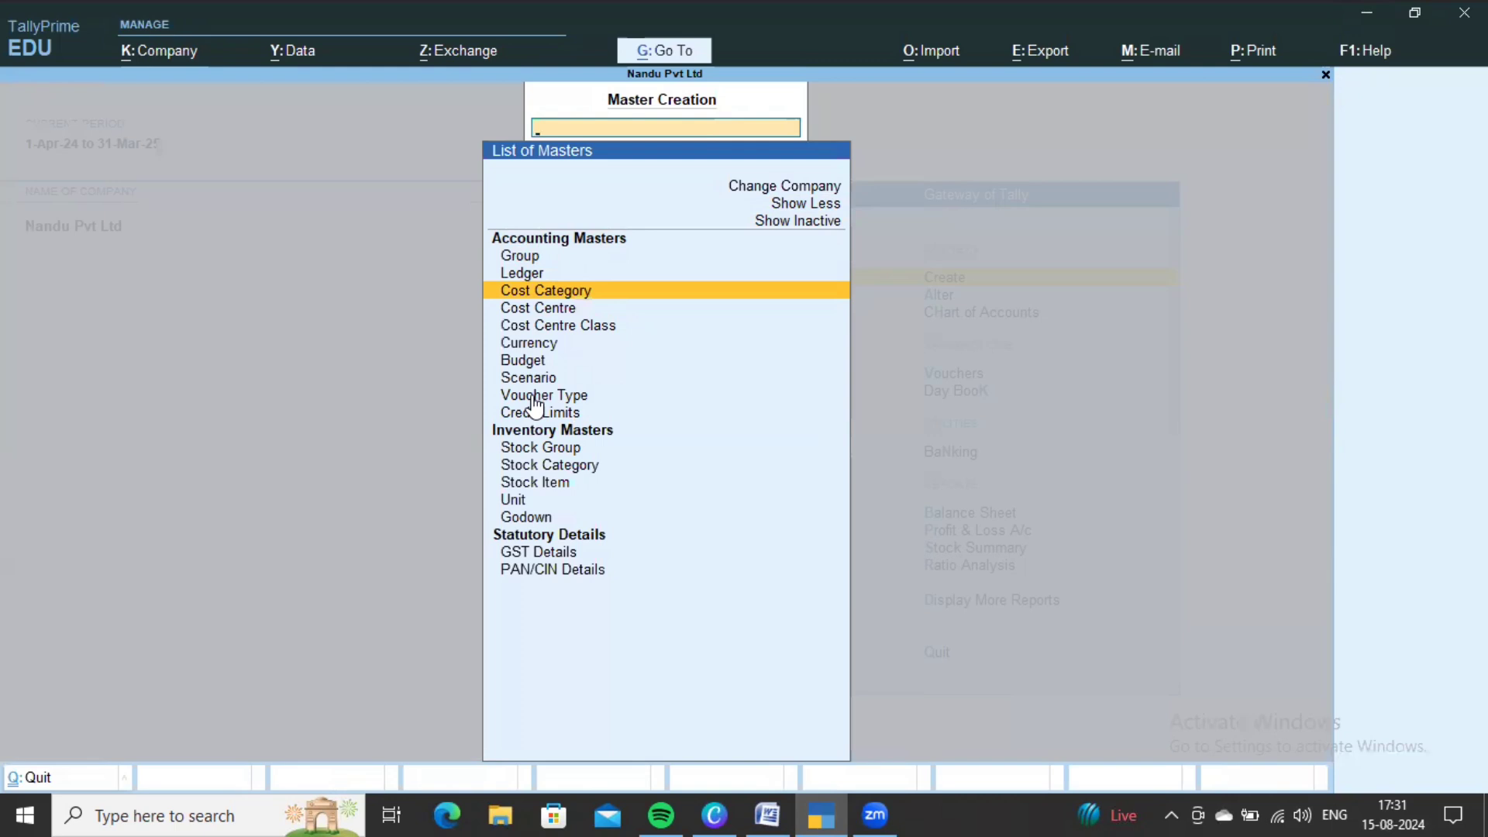
{"action": "key", "text": "Return"}
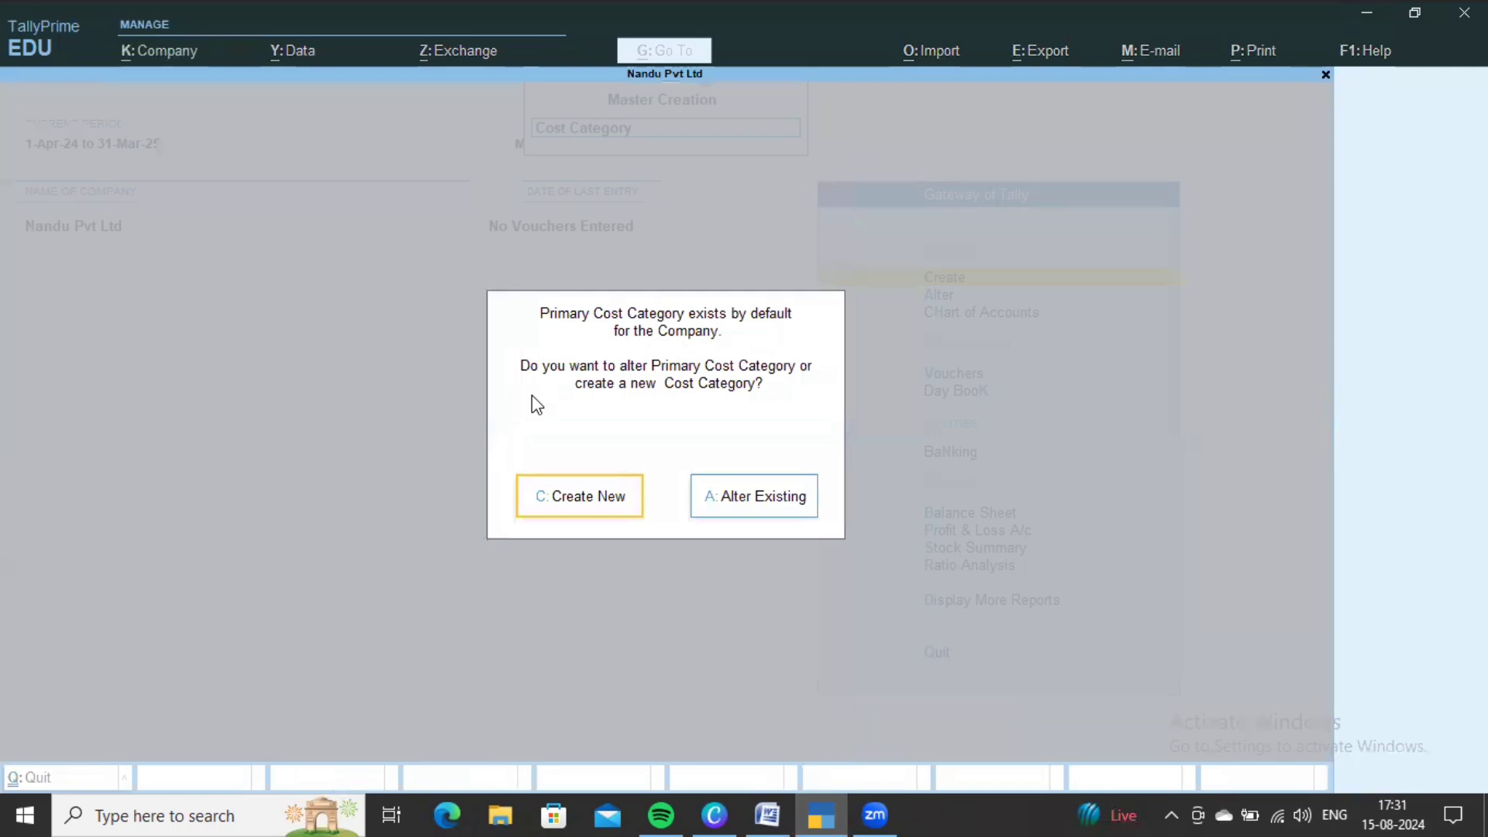
- Create the Managers and Office Staff cost categories, checking names against the Word table
{"action": "key", "text": "Return"}
{"action": "key", "text": "alt+Tab"}
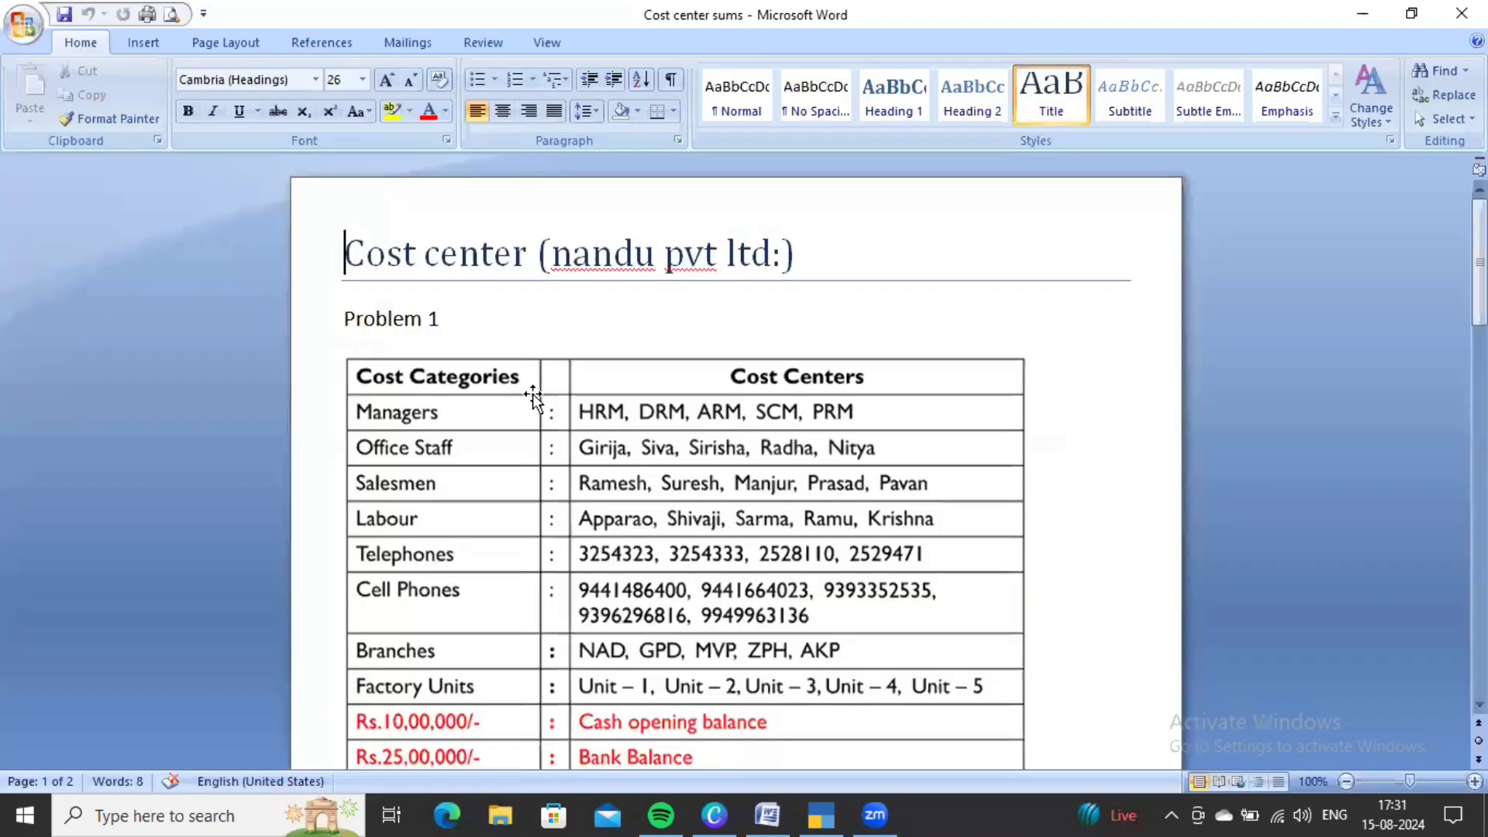
{"action": "scroll", "coordinate": [532, 385], "scroll_direction": "down", "scroll_amount": 1}
{"action": "key", "text": "alt+Tab"}
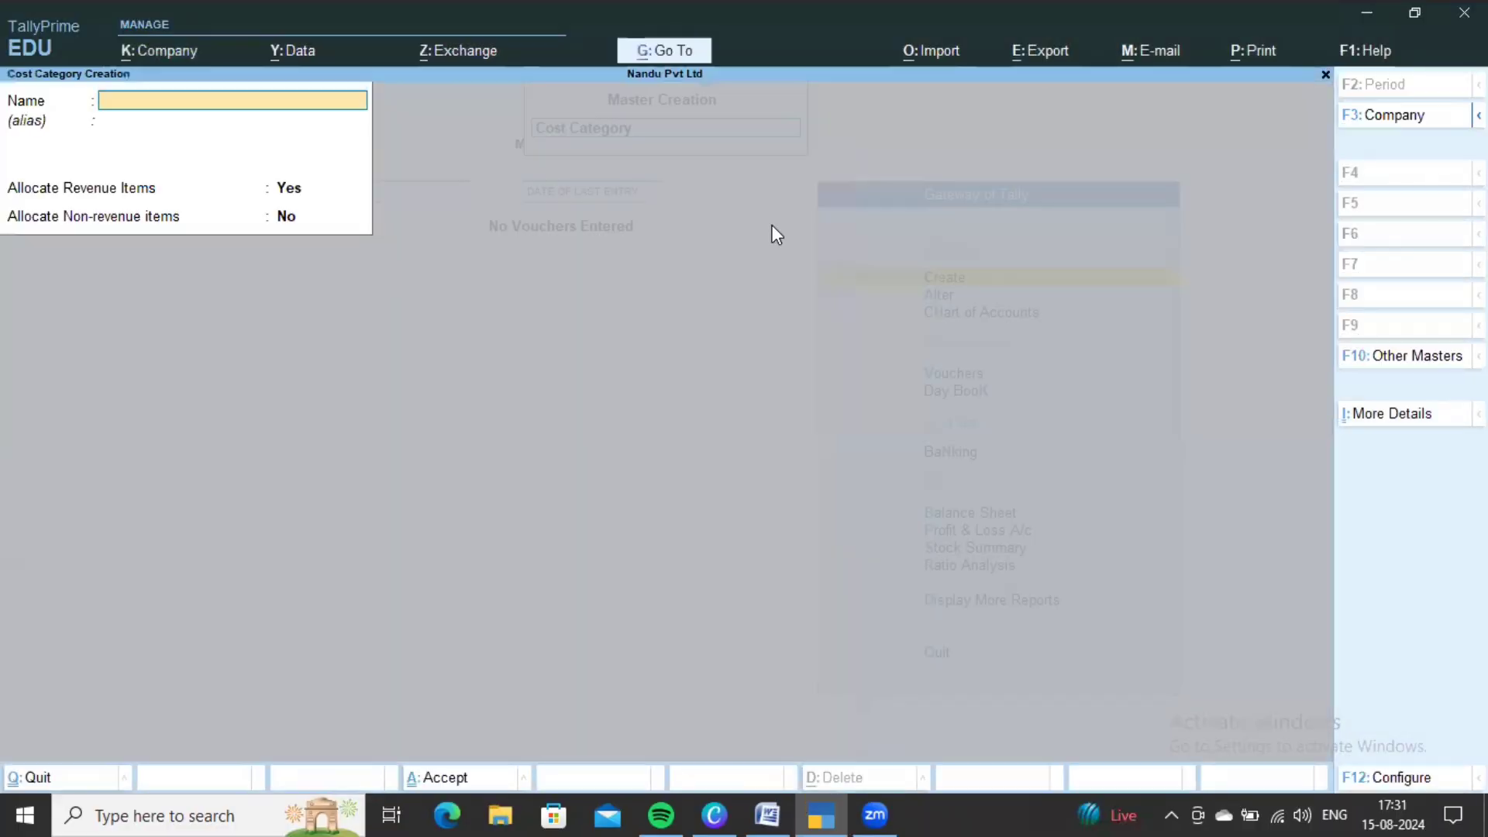
{"action": "type", "text": "Managers"}
{"action": "key", "text": "ctrl+a"}
{"action": "key", "text": "alt+Tab"}
{"action": "key", "text": "alt+Tab"}
{"action": "type", "text": "Office Sta"}
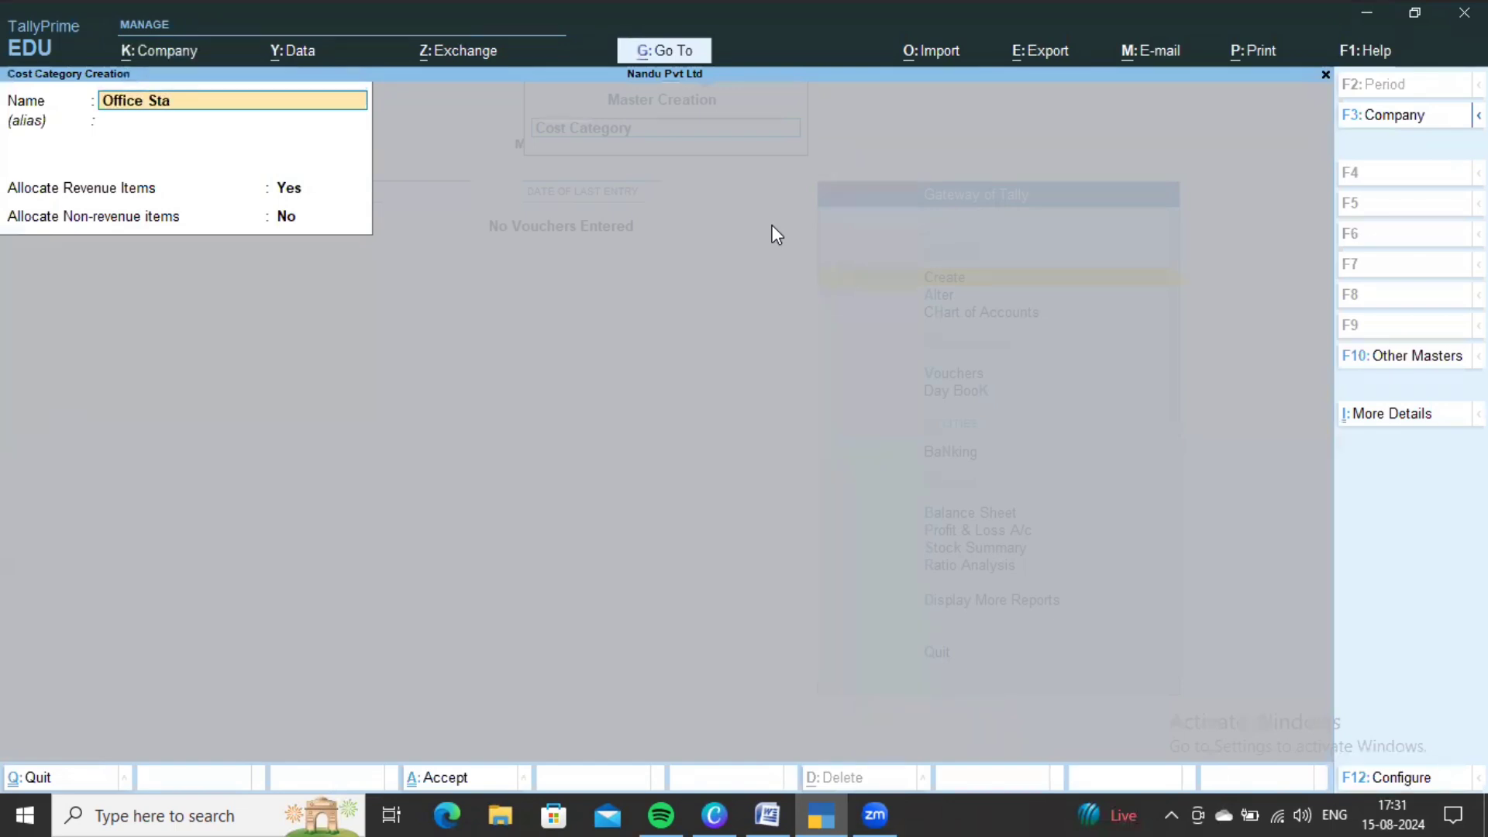
{"action": "type", "text": "ff"}
{"action": "key", "text": "ctrl+a"}
- Add the Salesmen, Labour and Telephone cost categories
{"action": "key", "text": "alt+Tab"}
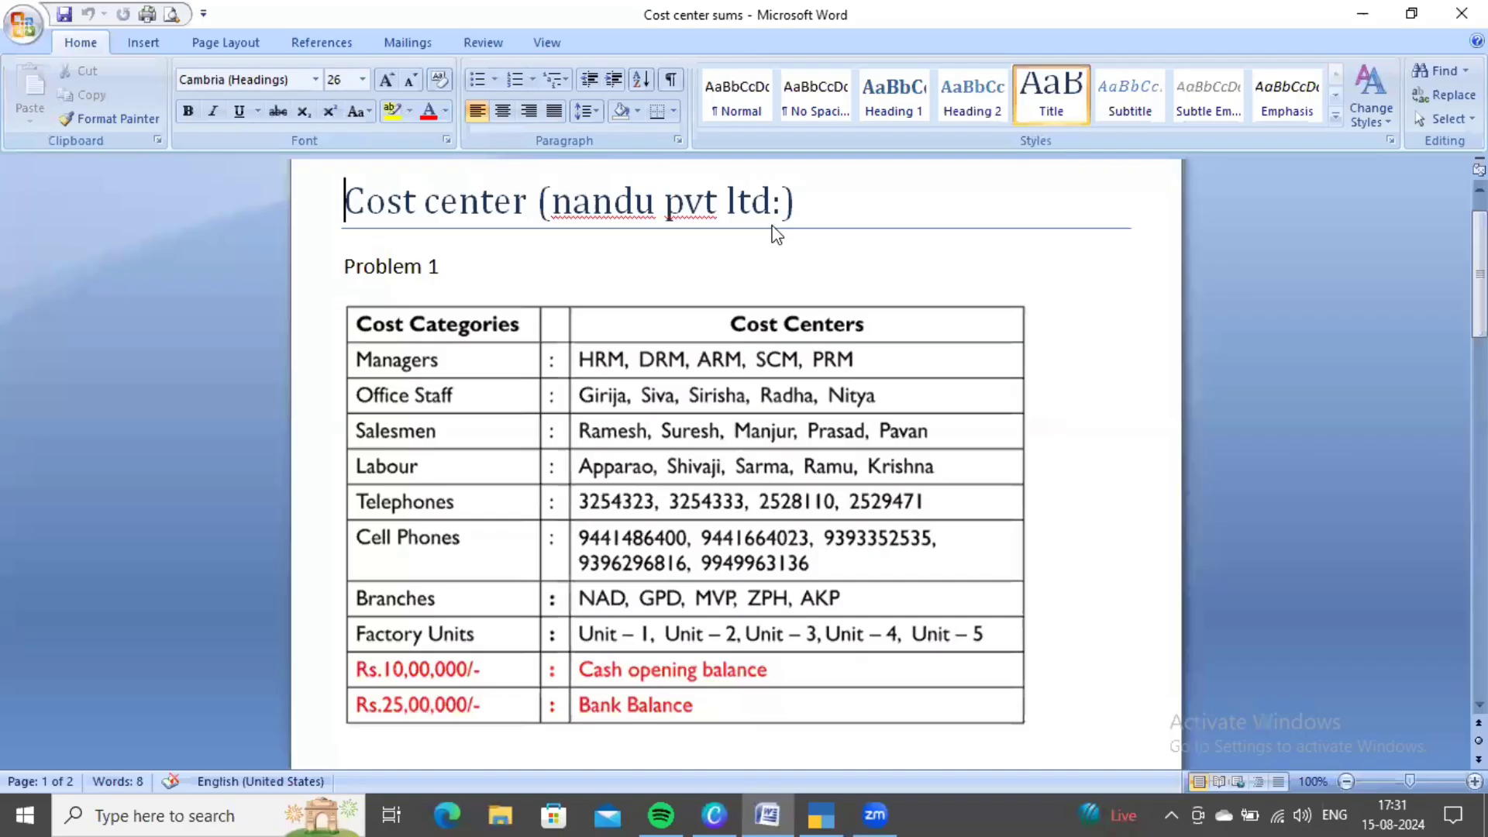
{"action": "key", "text": "alt+Tab"}
{"action": "type", "text": "Sale"}
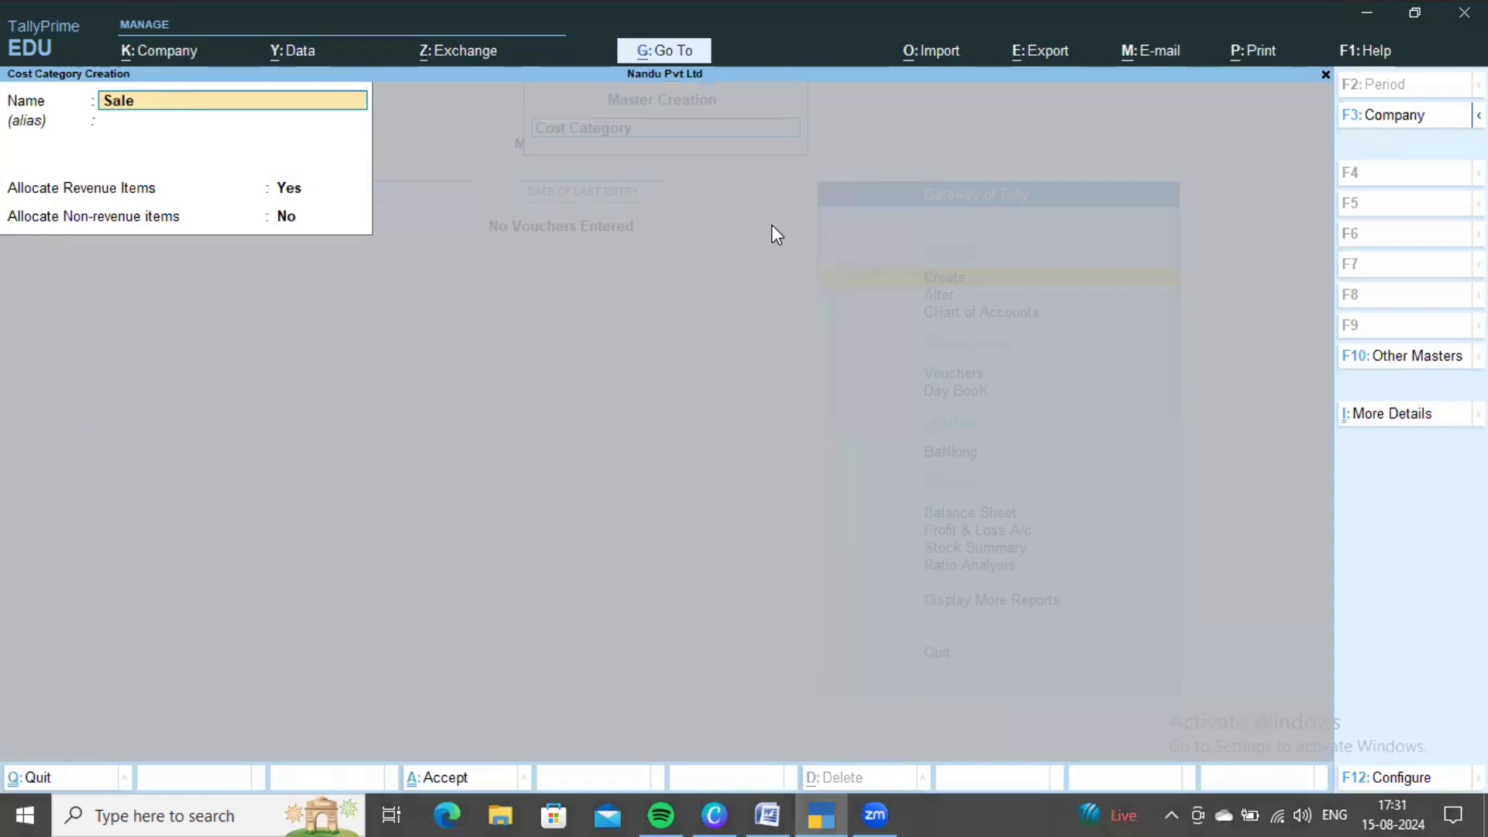
{"action": "type", "text": "smen"}
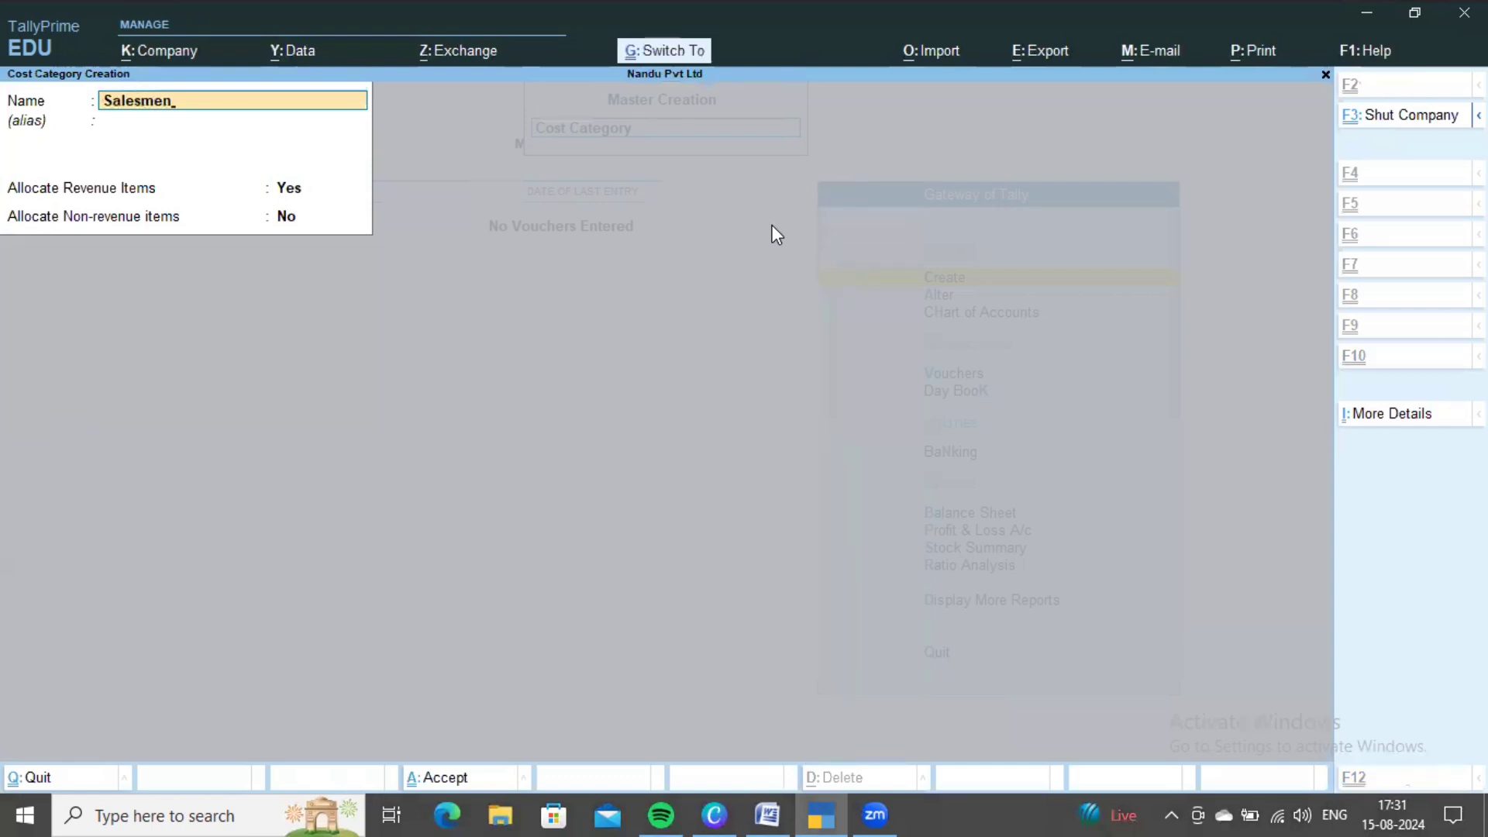
{"action": "key", "text": "ctrl+a"}
{"action": "key", "text": "alt+Tab"}
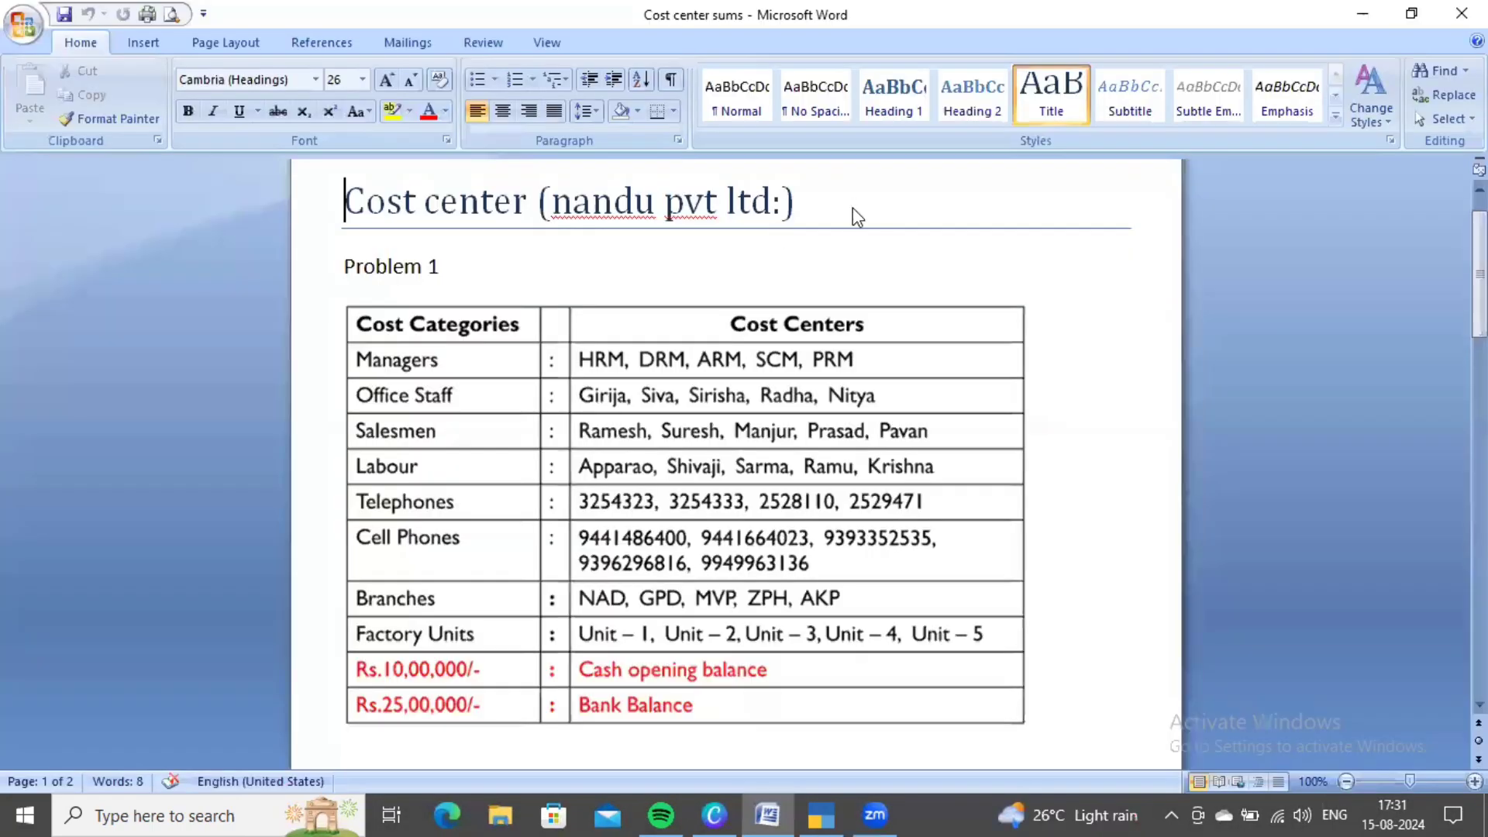
{"action": "key", "text": "alt+Tab"}
{"action": "type", "text": "Labour"}
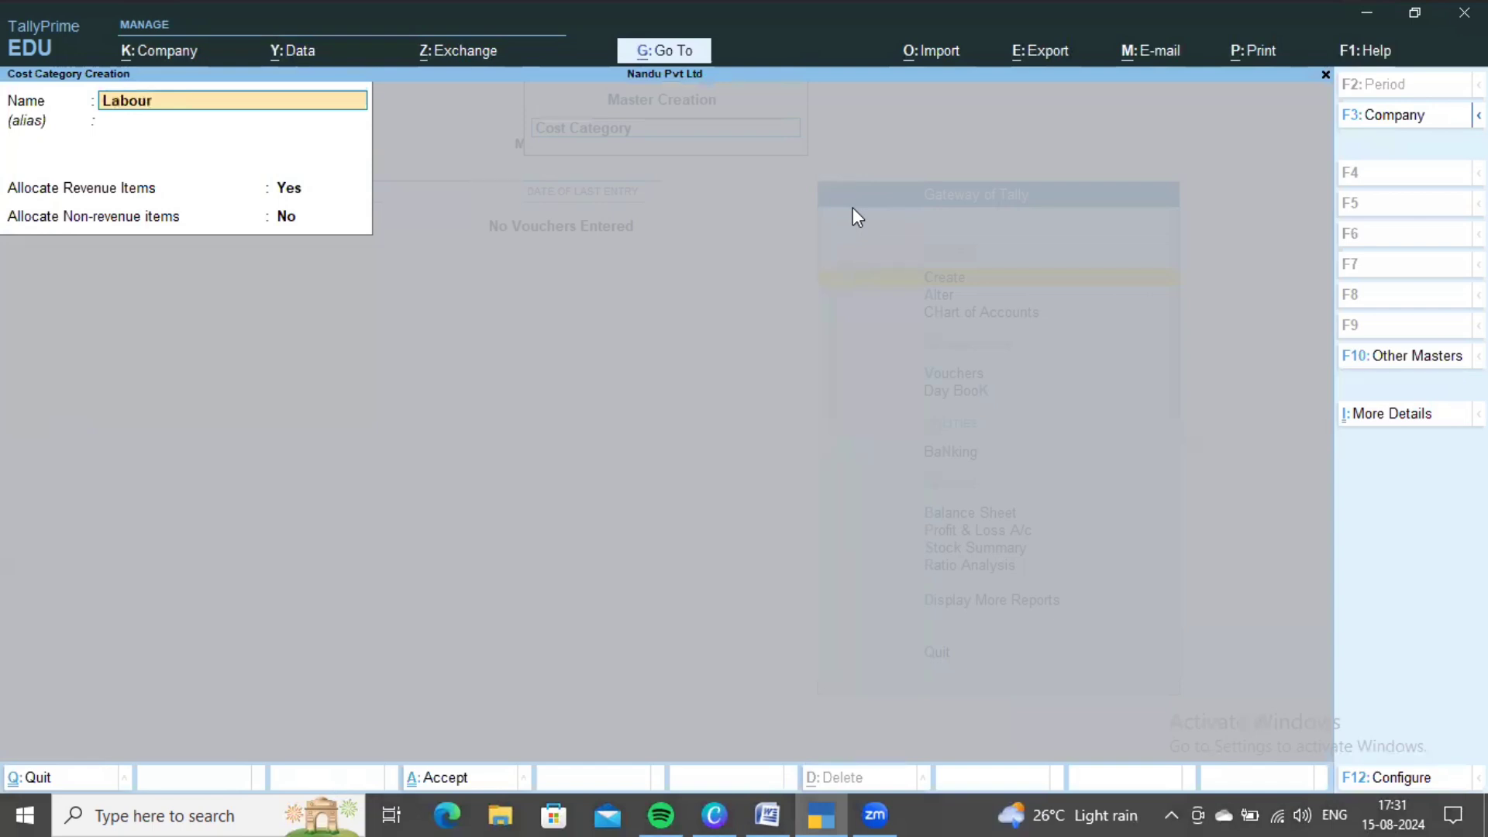
{"action": "key", "text": "ctrl+a"}
{"action": "key", "text": "alt+Tab"}
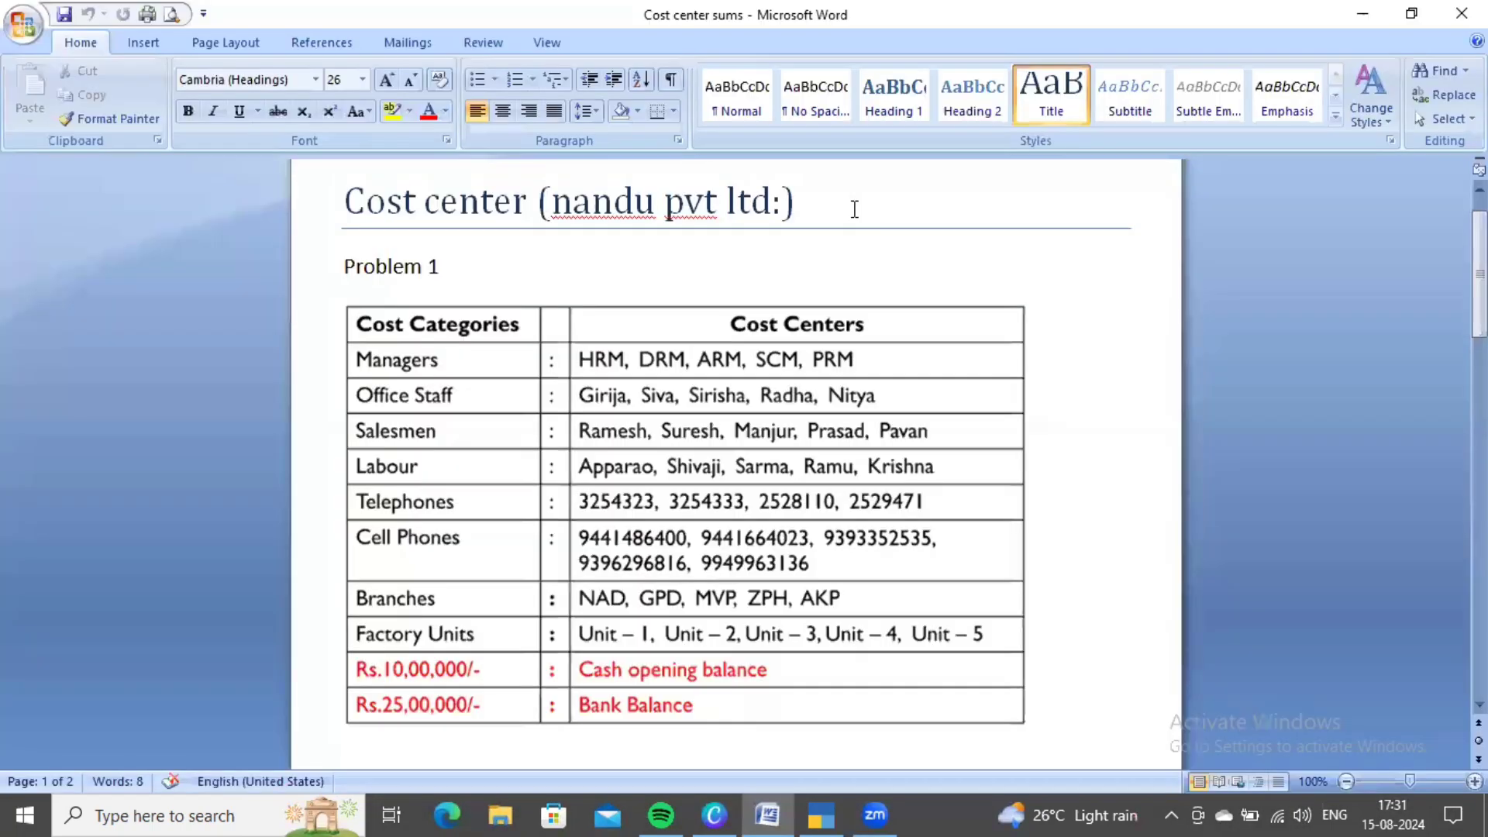
{"action": "key", "text": "alt+Tab"}
{"action": "type", "text": "Tele"}
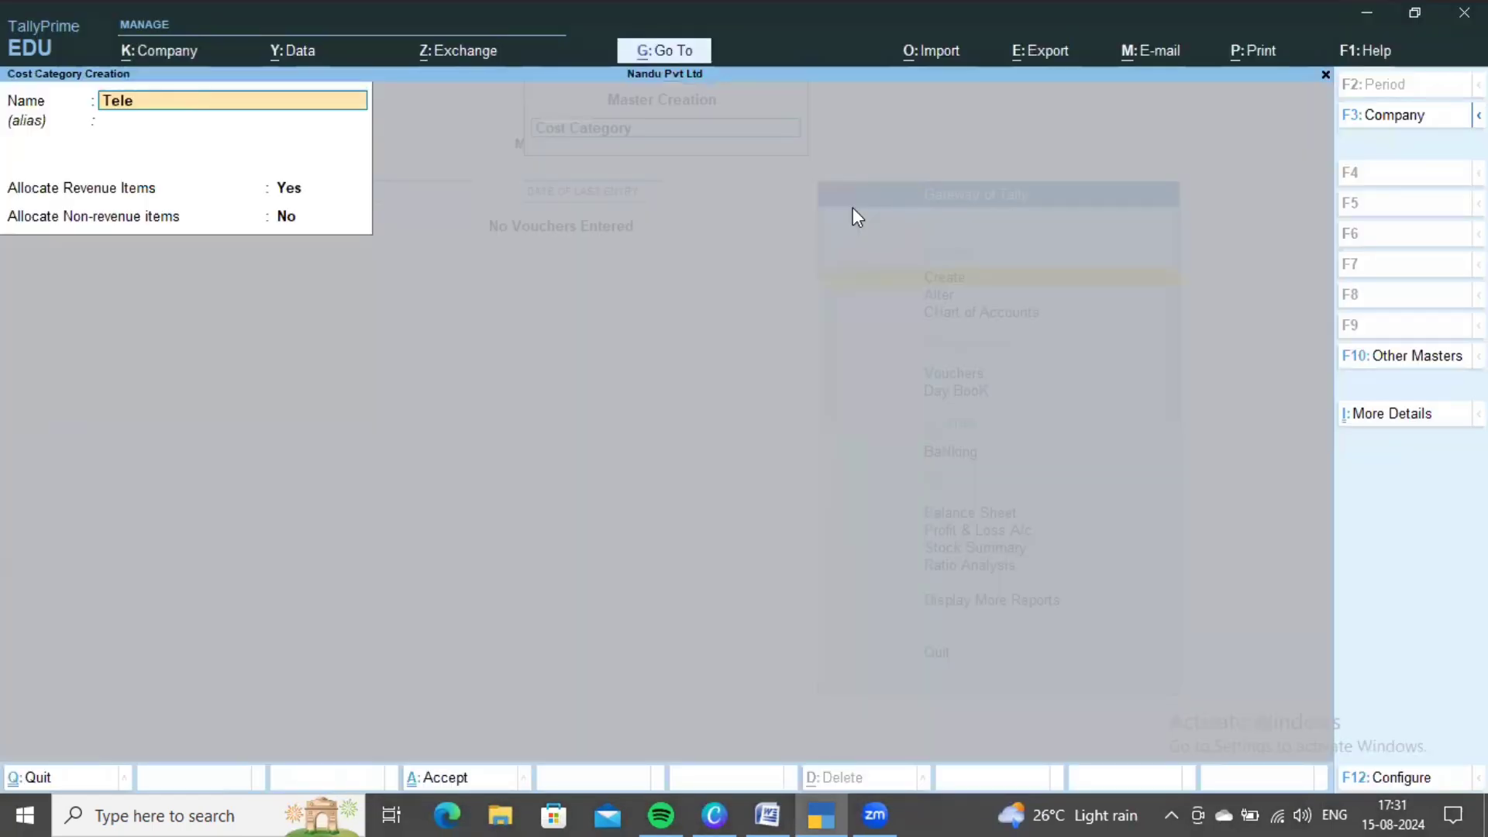
{"action": "type", "text": "phone"}
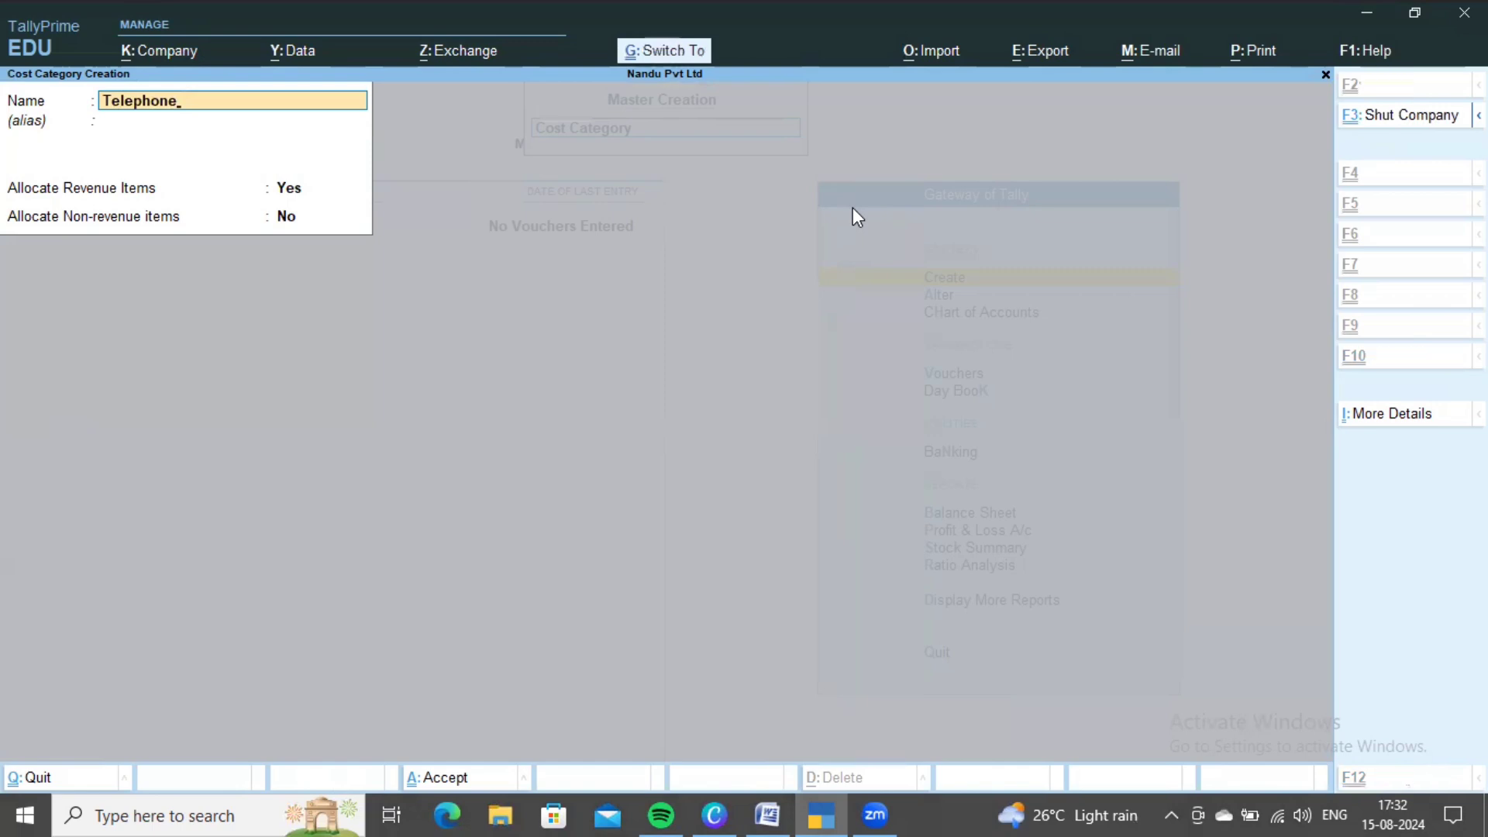
{"action": "key", "text": "ctrl+a"}
- Add the Cell Phones, Branches and Factory Units cost categories, fixing the Factory Units typo
{"action": "key", "text": "alt+Tab"}
{"action": "key", "text": "alt+Tab"}
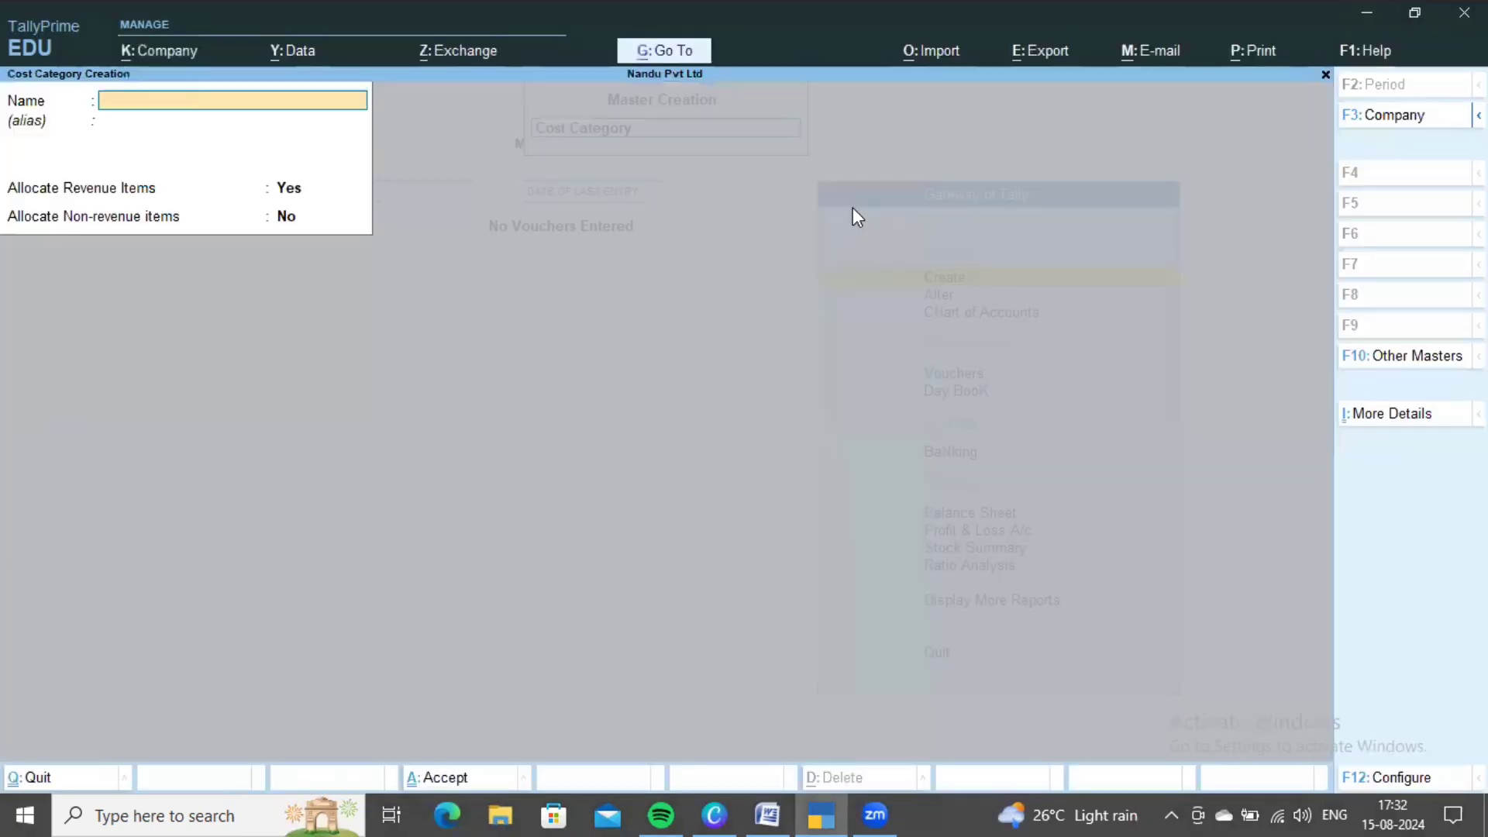
{"action": "type", "text": "Cell Phones"}
{"action": "key", "text": "ctrl+a"}
{"action": "key", "text": "alt+Tab"}
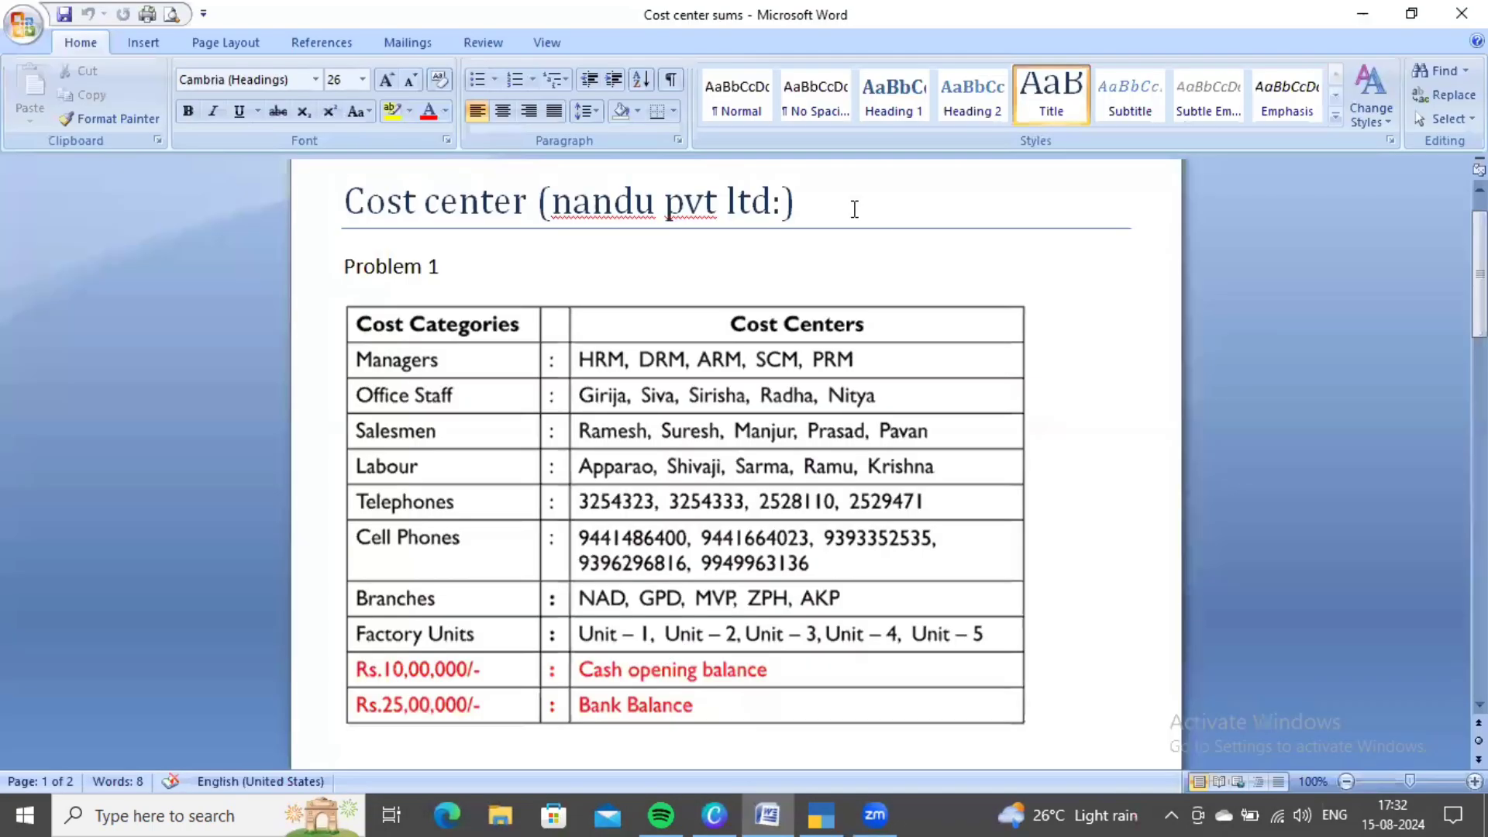
{"action": "key", "text": "alt+Tab"}
{"action": "type", "text": "Branc"}
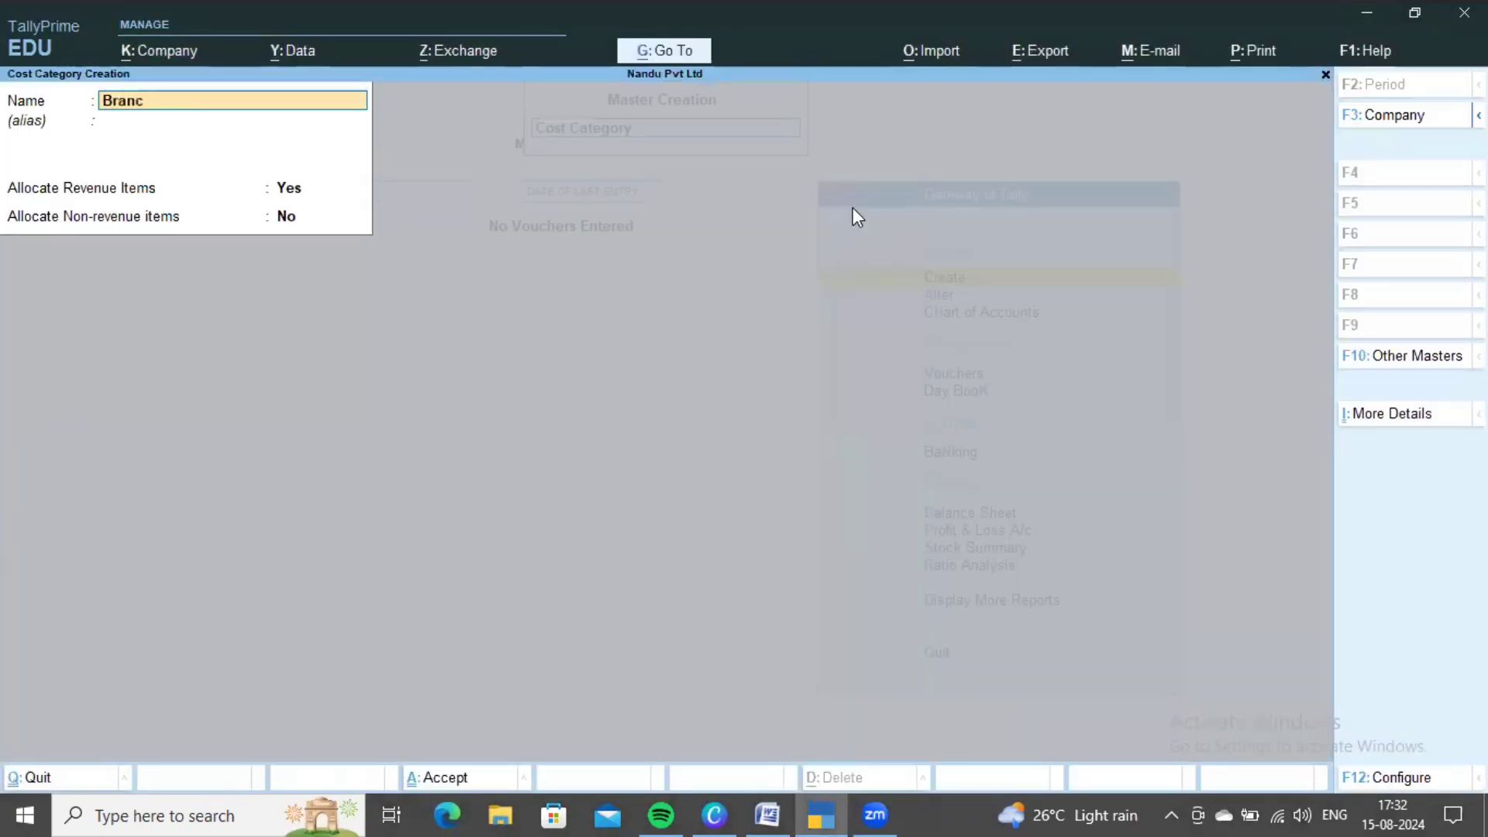
{"action": "type", "text": "hes"}
{"action": "key", "text": "ctrl+a"}
{"action": "key", "text": "alt+Tab"}
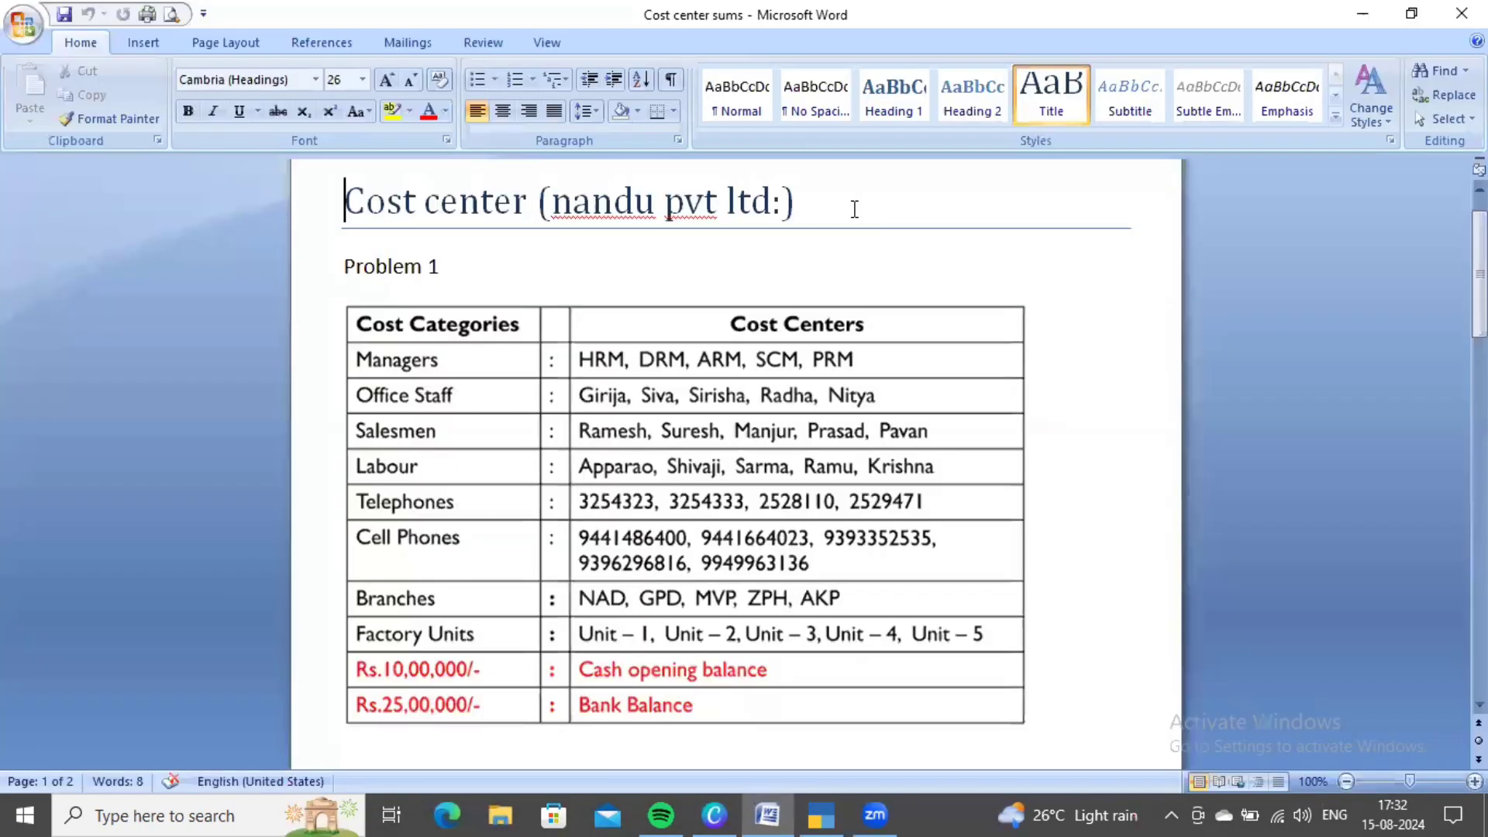
{"action": "key", "text": "alt+Tab"}
{"action": "type", "text": "Facto"}
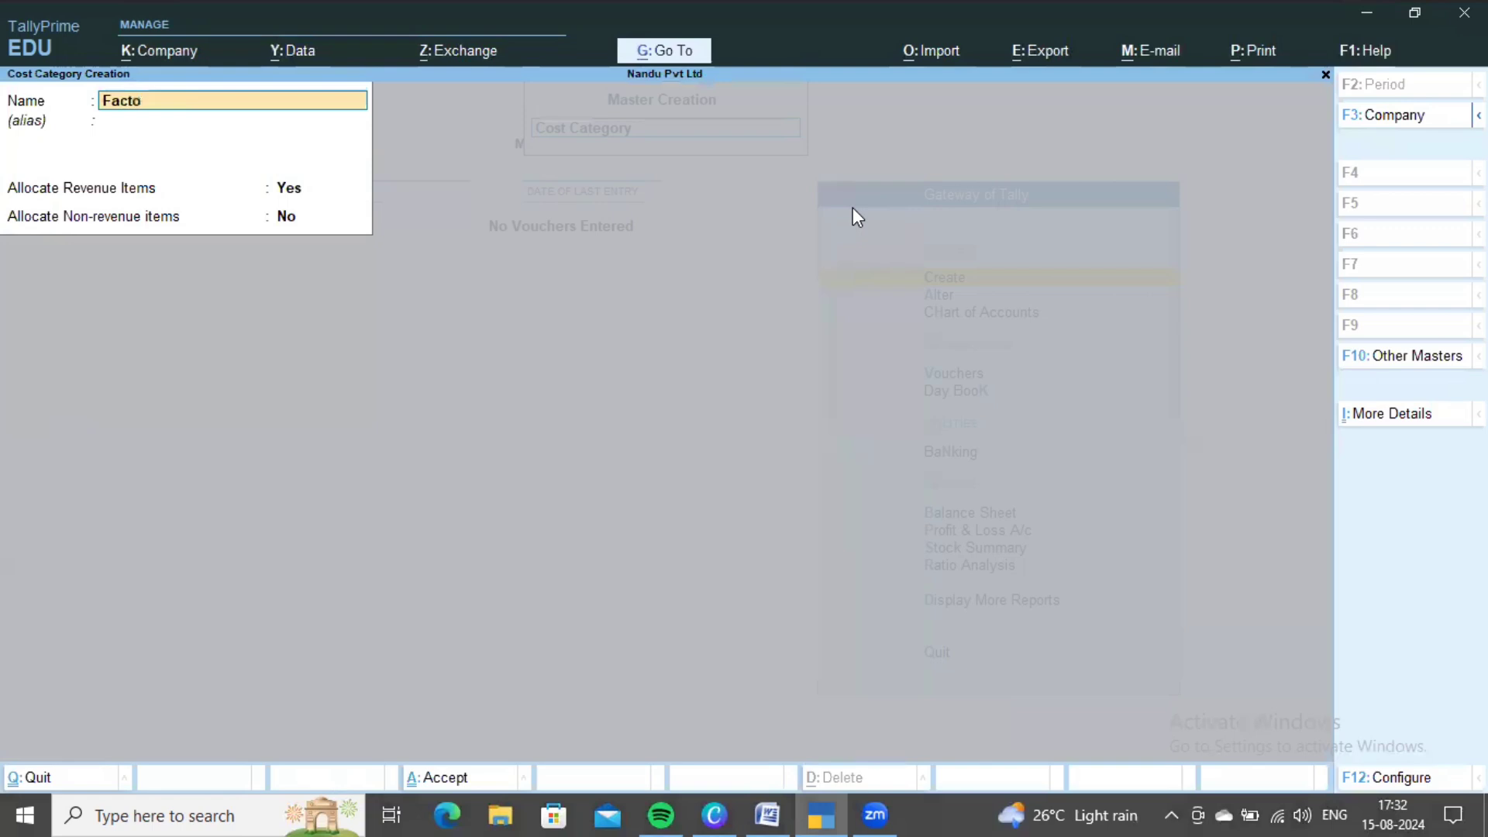
{"action": "type", "text": "ry Unitds"}
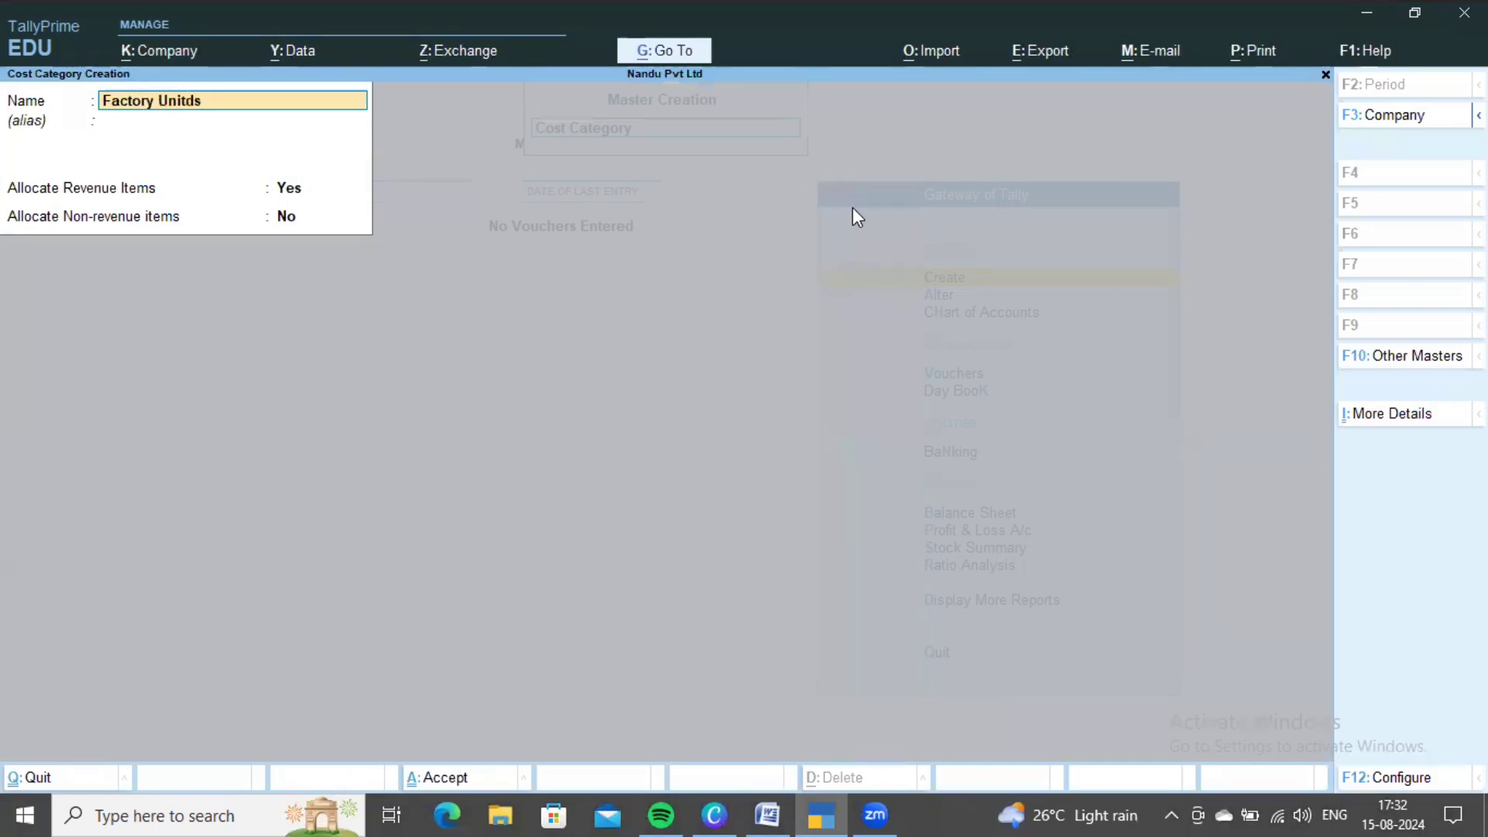
{"action": "key", "text": "BackSpace"}
{"action": "key", "text": "BackSpace"}
{"action": "type", "text": "s"}
{"action": "key", "text": "ctrl+a"}
- Review the Word reference table and close cost category creation
{"action": "key", "text": "alt+Tab"}
{"action": "scroll", "coordinate": [904, 438], "scroll_direction": "down", "scroll_amount": 1}
{"action": "scroll", "coordinate": [914, 433], "scroll_direction": "up", "scroll_amount": 2}
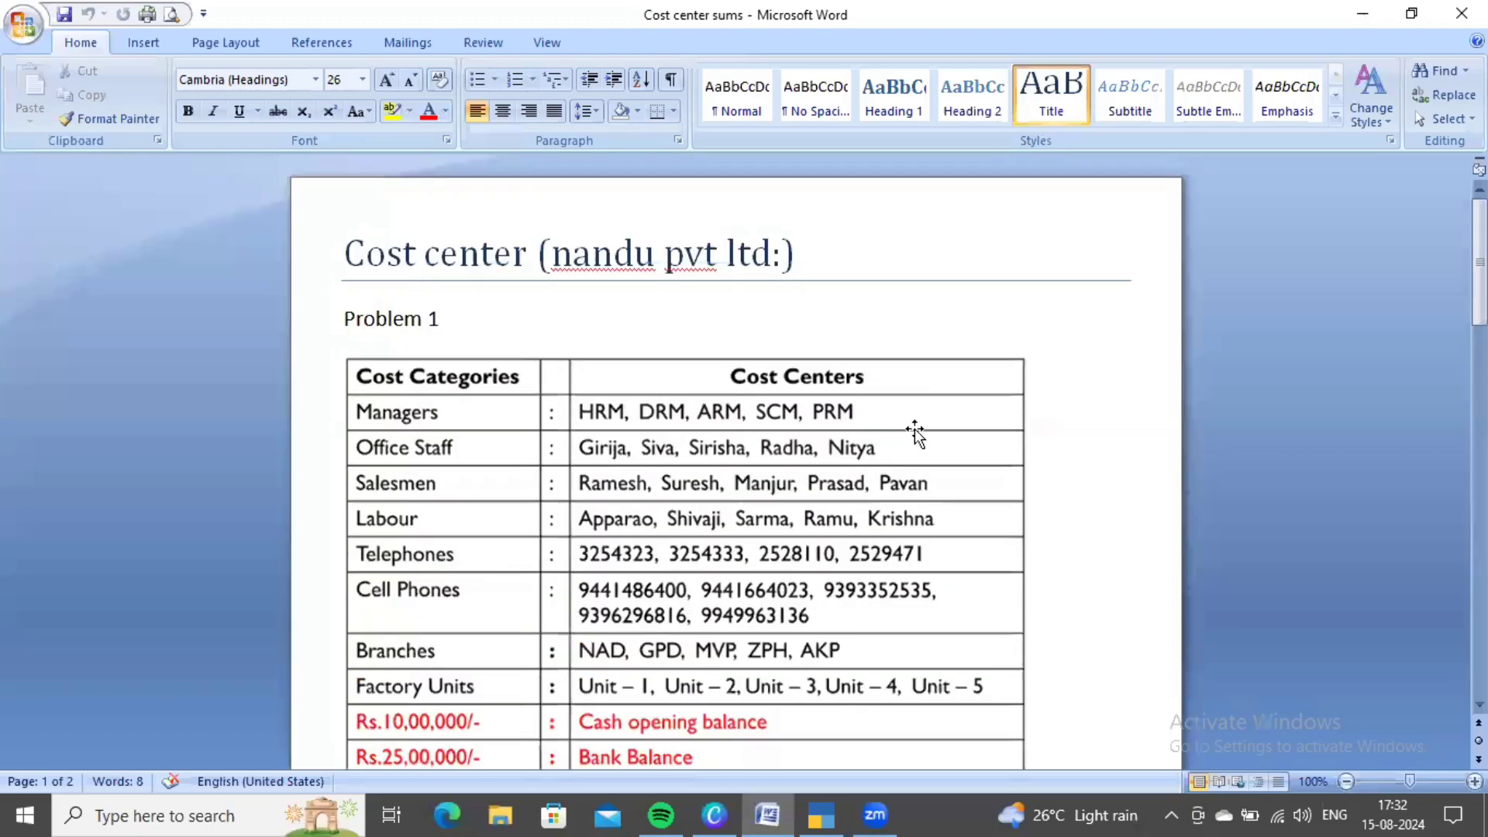
{"action": "scroll", "coordinate": [970, 366], "scroll_direction": "down", "scroll_amount": 2}
{"action": "scroll", "coordinate": [953, 366], "scroll_direction": "up", "scroll_amount": 2}
{"action": "key", "text": "alt+Tab"}
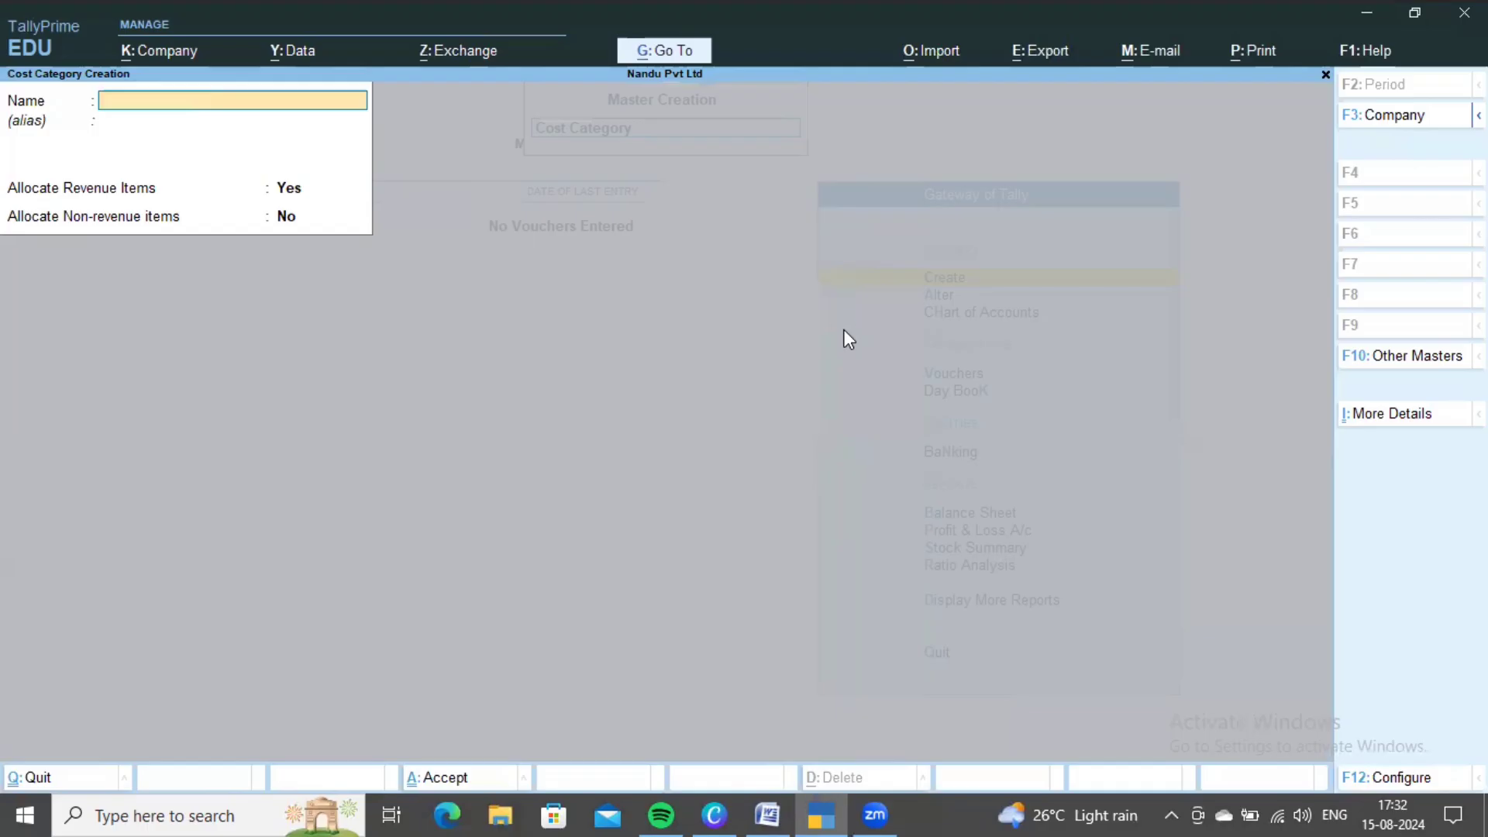
{"action": "key", "text": "Escape"}
- Start a new cost centre with Managers as its cost category
{"action": "key", "text": "Down"}
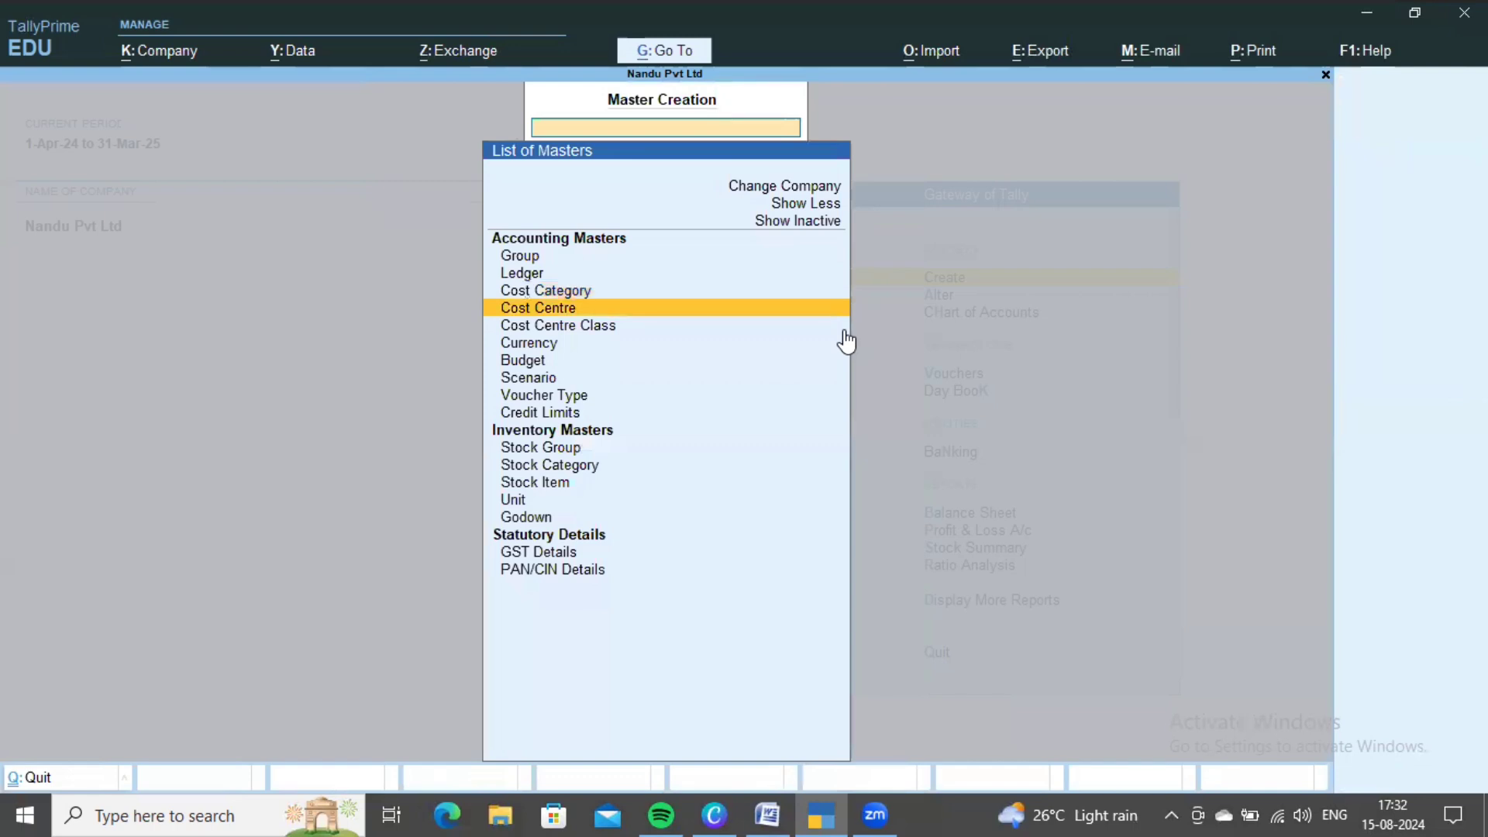
{"action": "key", "text": "Return"}
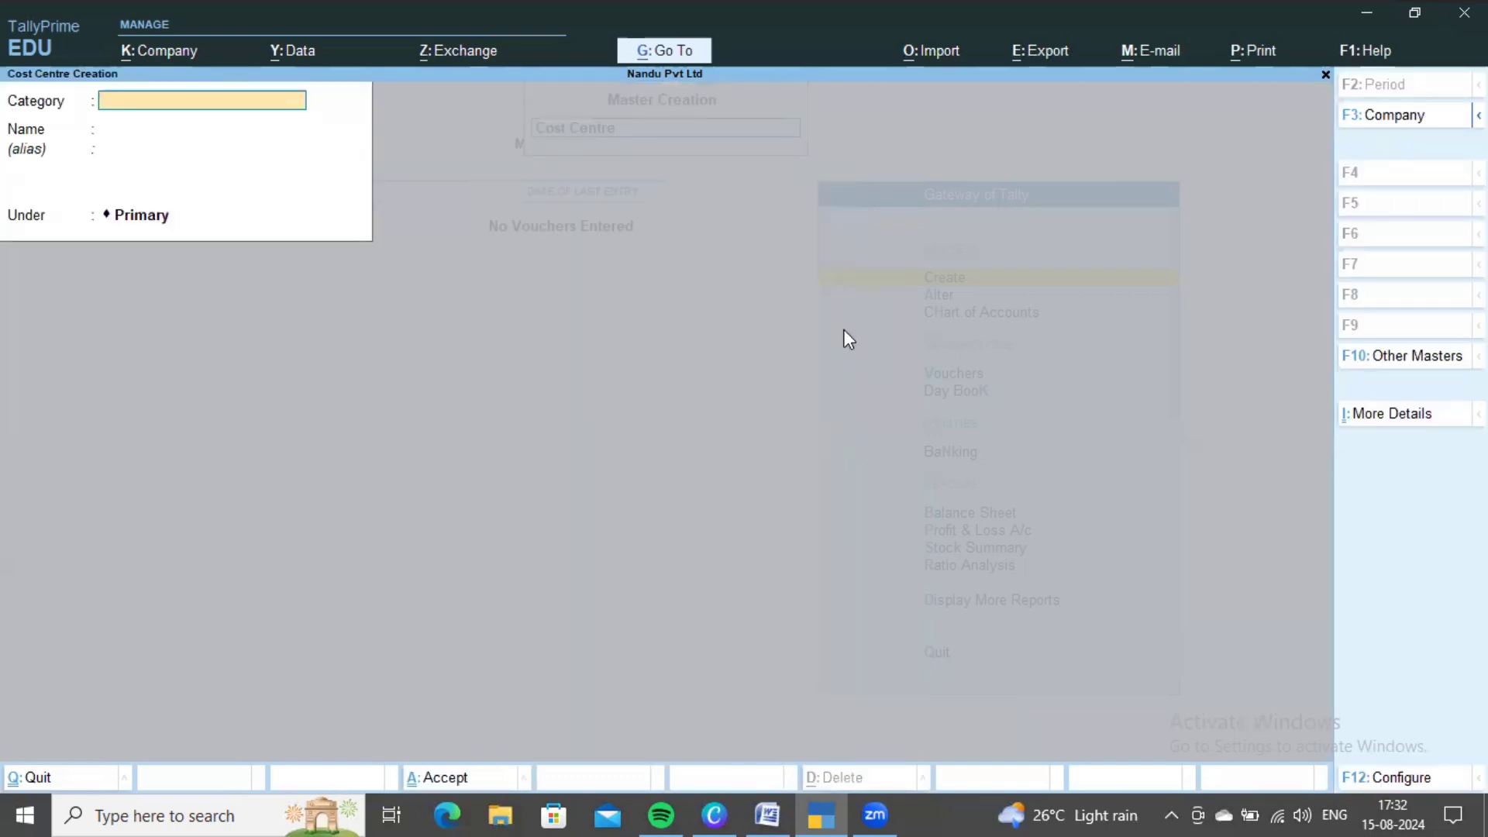
{"action": "key", "text": "alt+Tab"}
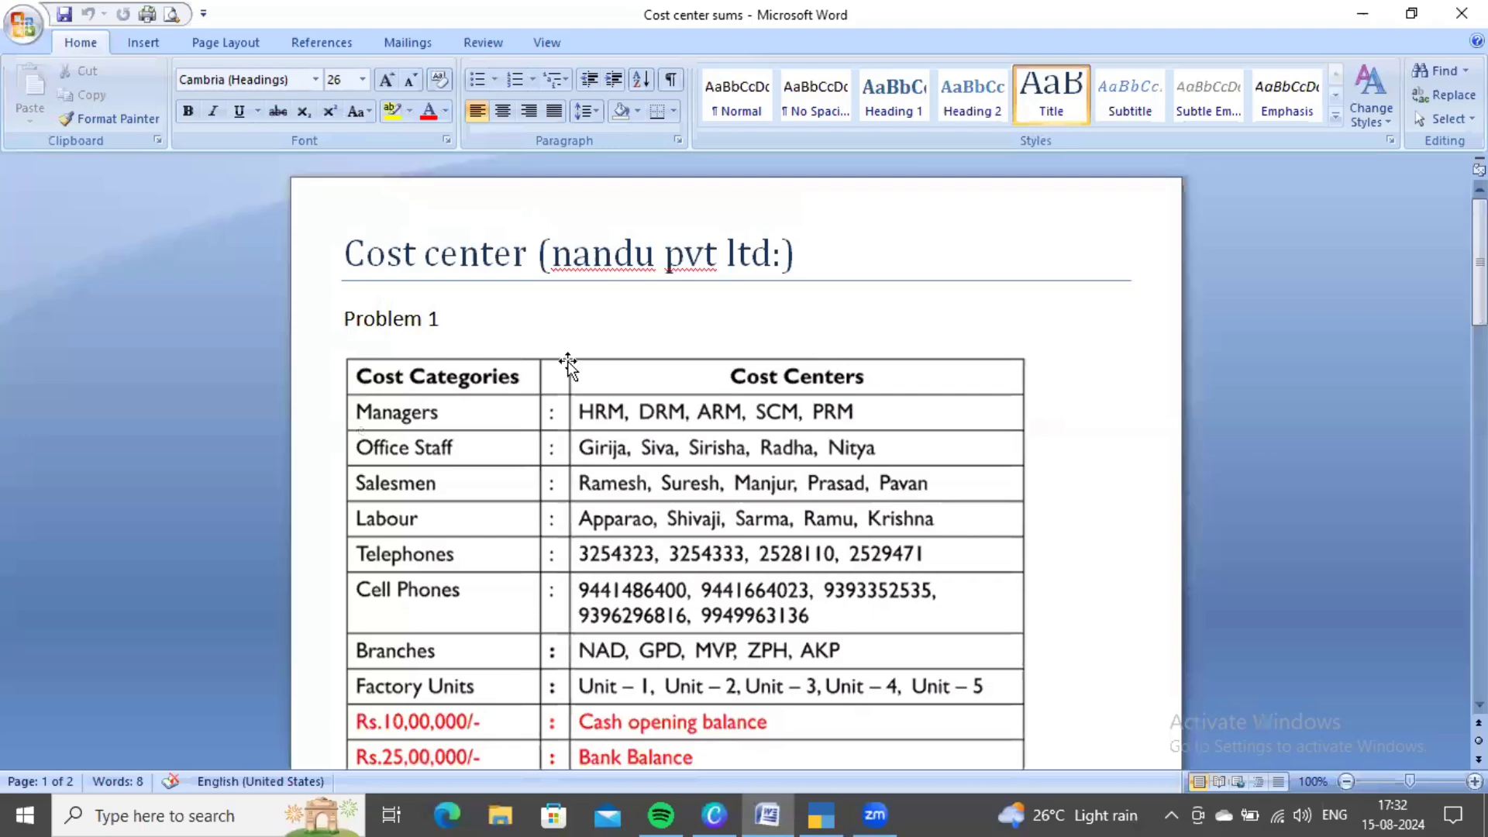
{"action": "key", "text": "alt+Tab"}
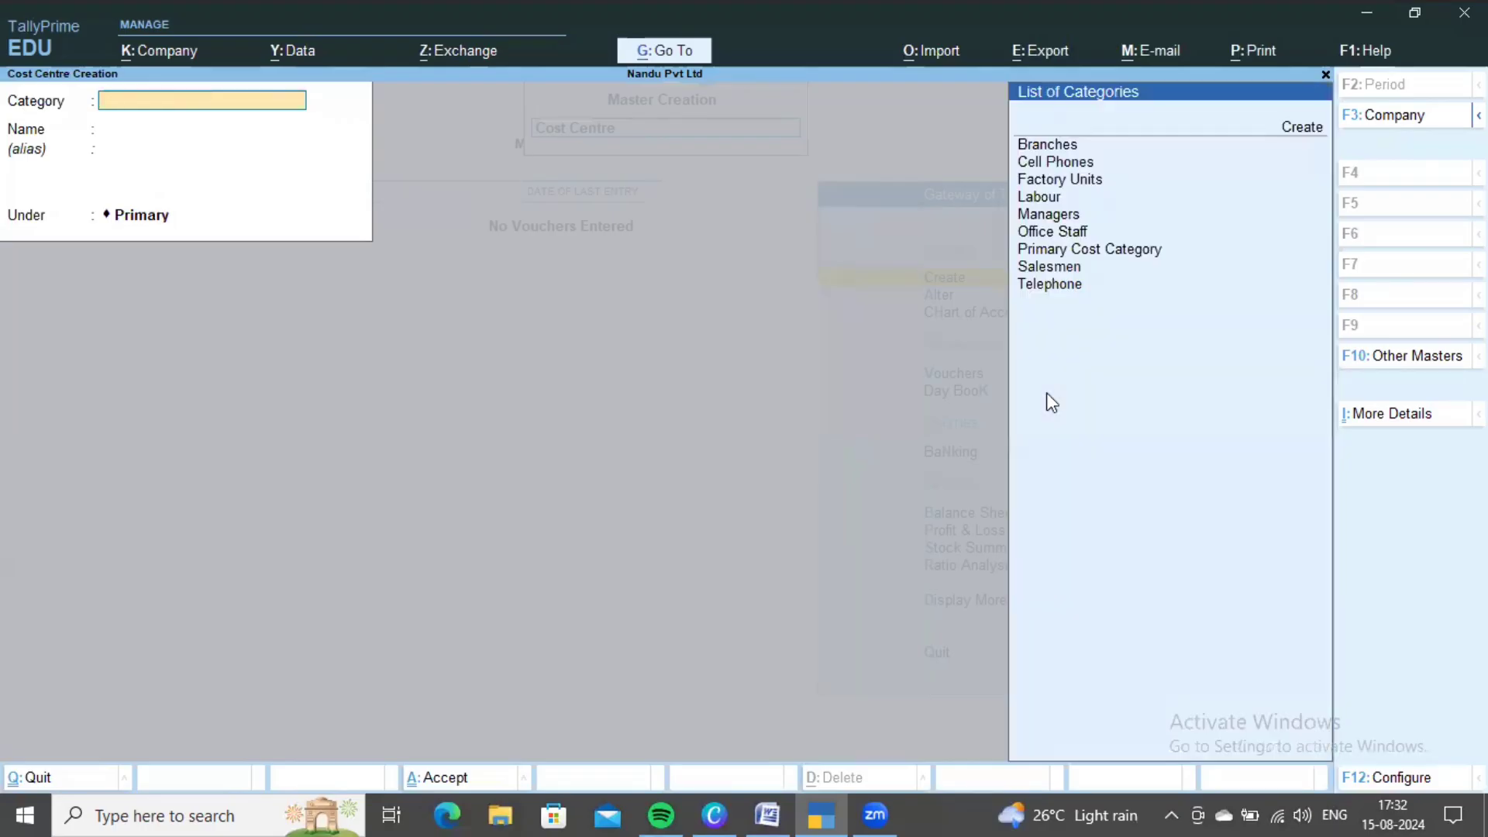
{"action": "key", "text": "Down"}
{"action": "key", "text": "Down"}
{"action": "key", "text": "Down"}
{"action": "key", "text": "Down"}
{"action": "key", "text": "Down"}
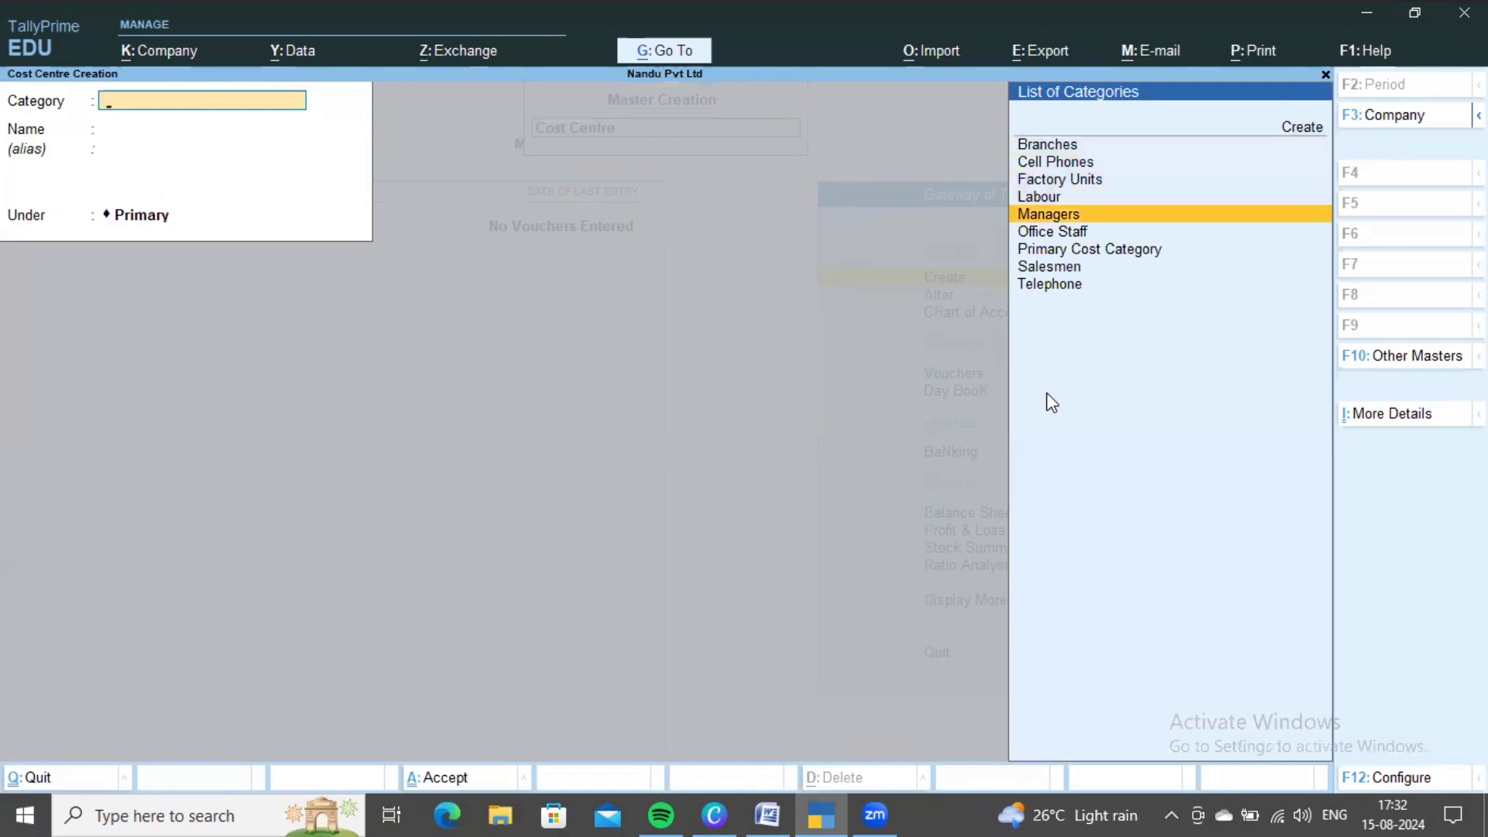
{"action": "key", "text": "Return"}
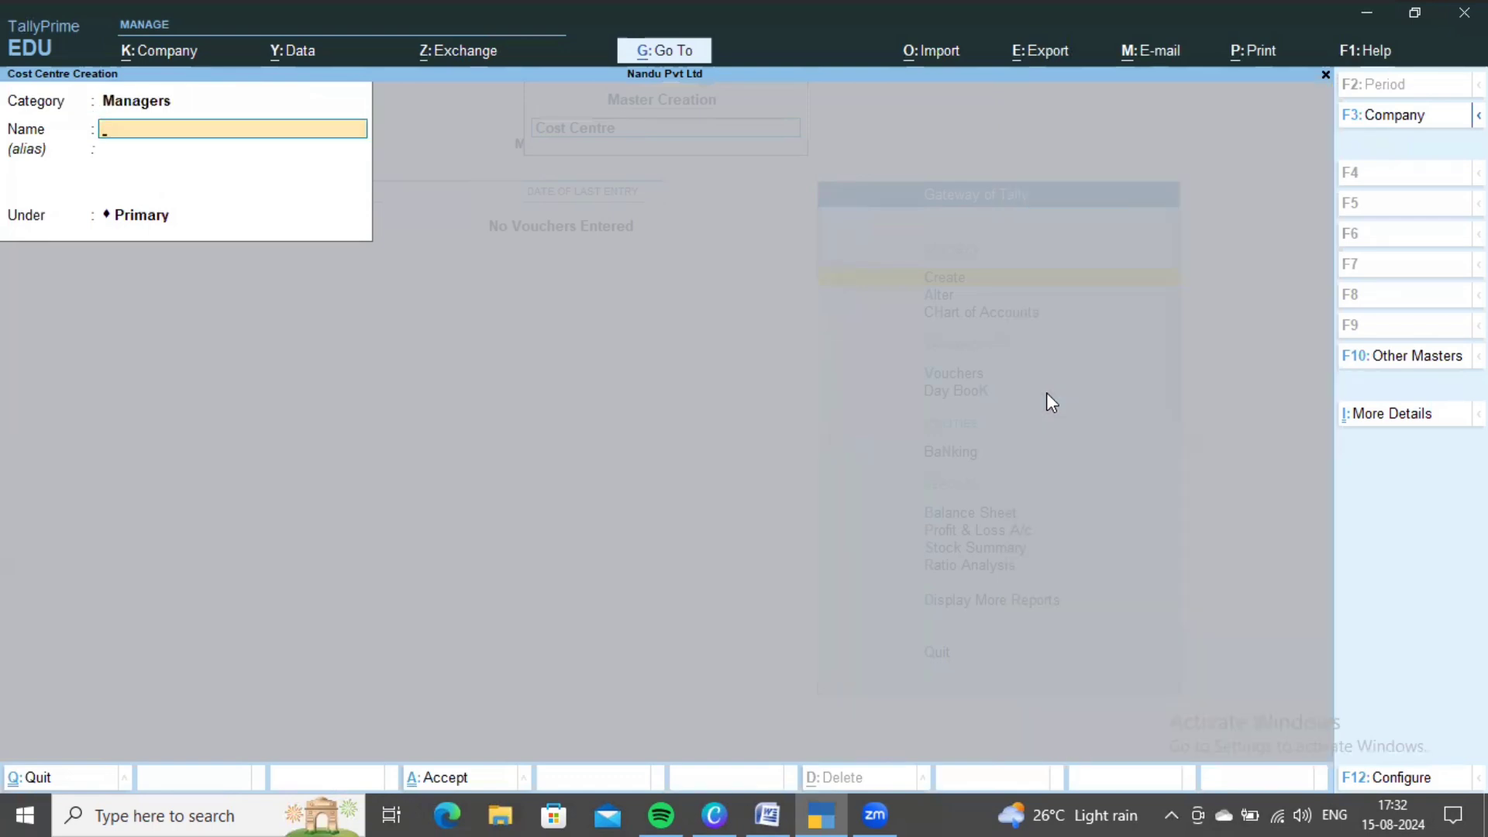
{"action": "key", "text": "alt+Tab"}
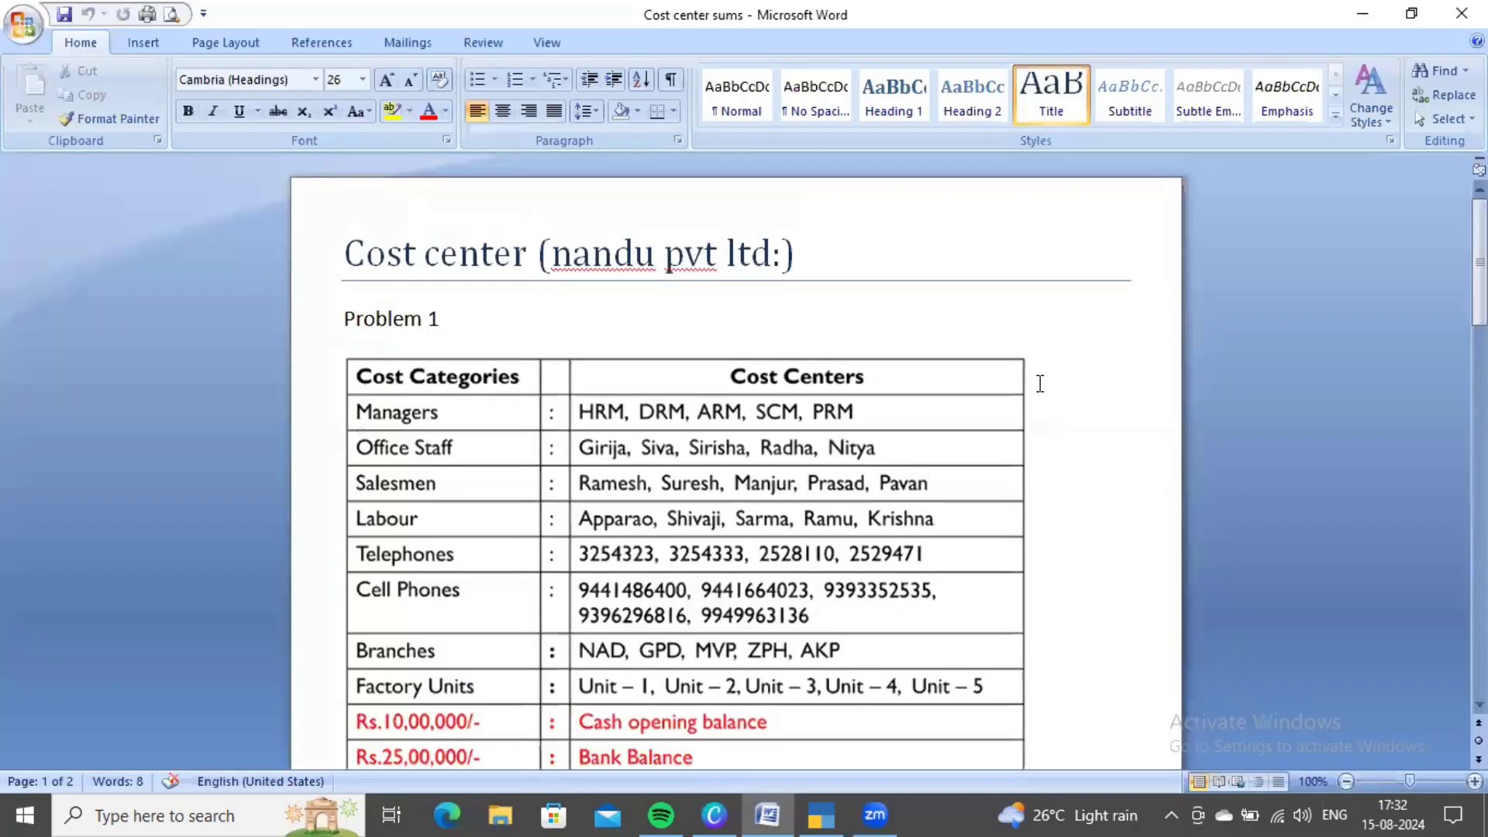
{"action": "scroll", "coordinate": [733, 449], "scroll_direction": "down", "scroll_amount": 1}
{"action": "scroll", "coordinate": [790, 446], "scroll_direction": "up", "scroll_amount": 1}
{"action": "key", "text": "alt+Tab"}
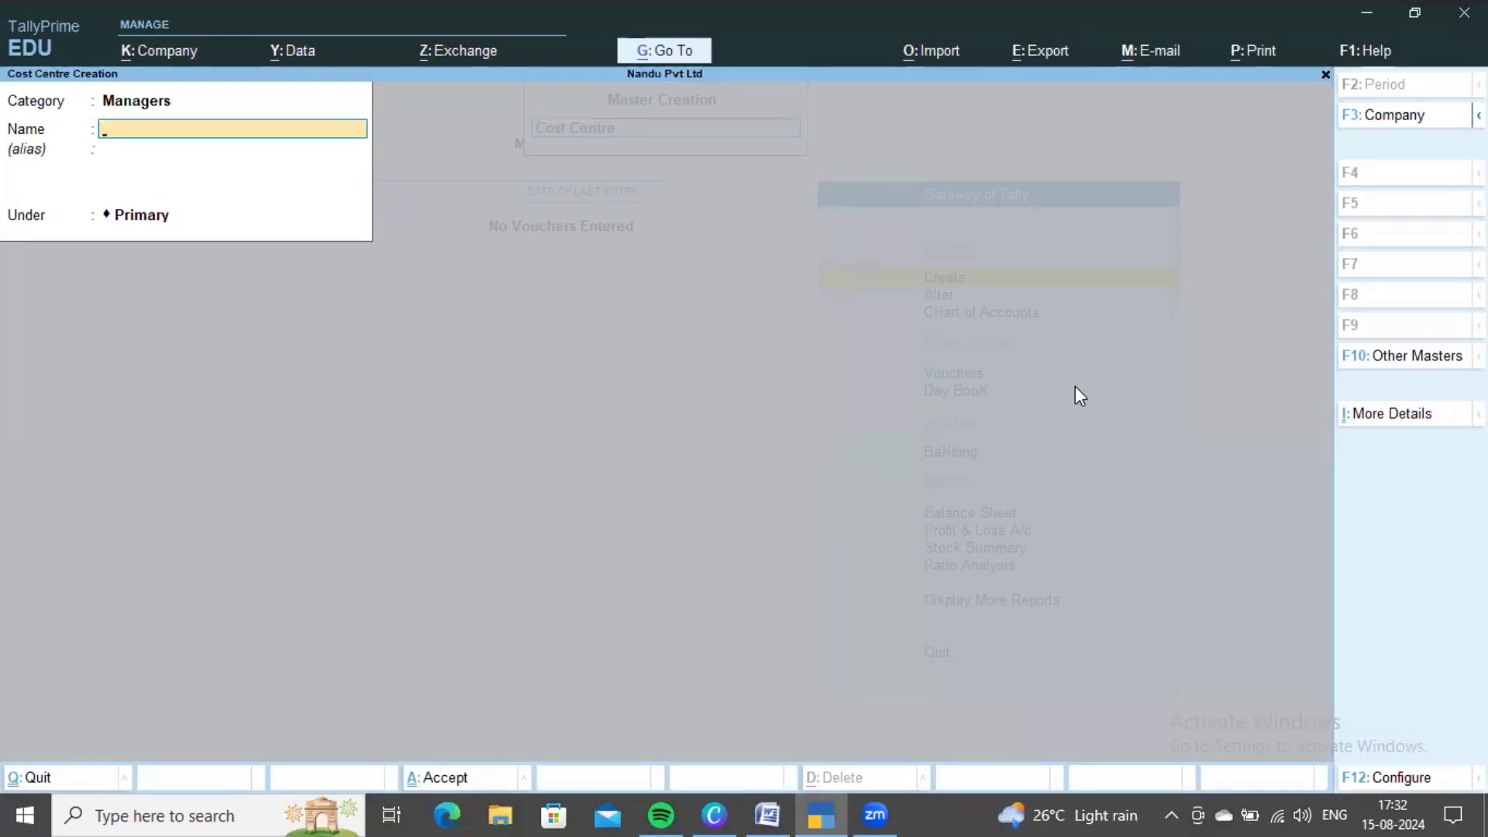
- Create the HRM and ARM cost centres under Managers
{"action": "type", "text": "HRM"}
{"action": "key", "text": "ctrl+BackSpace"}
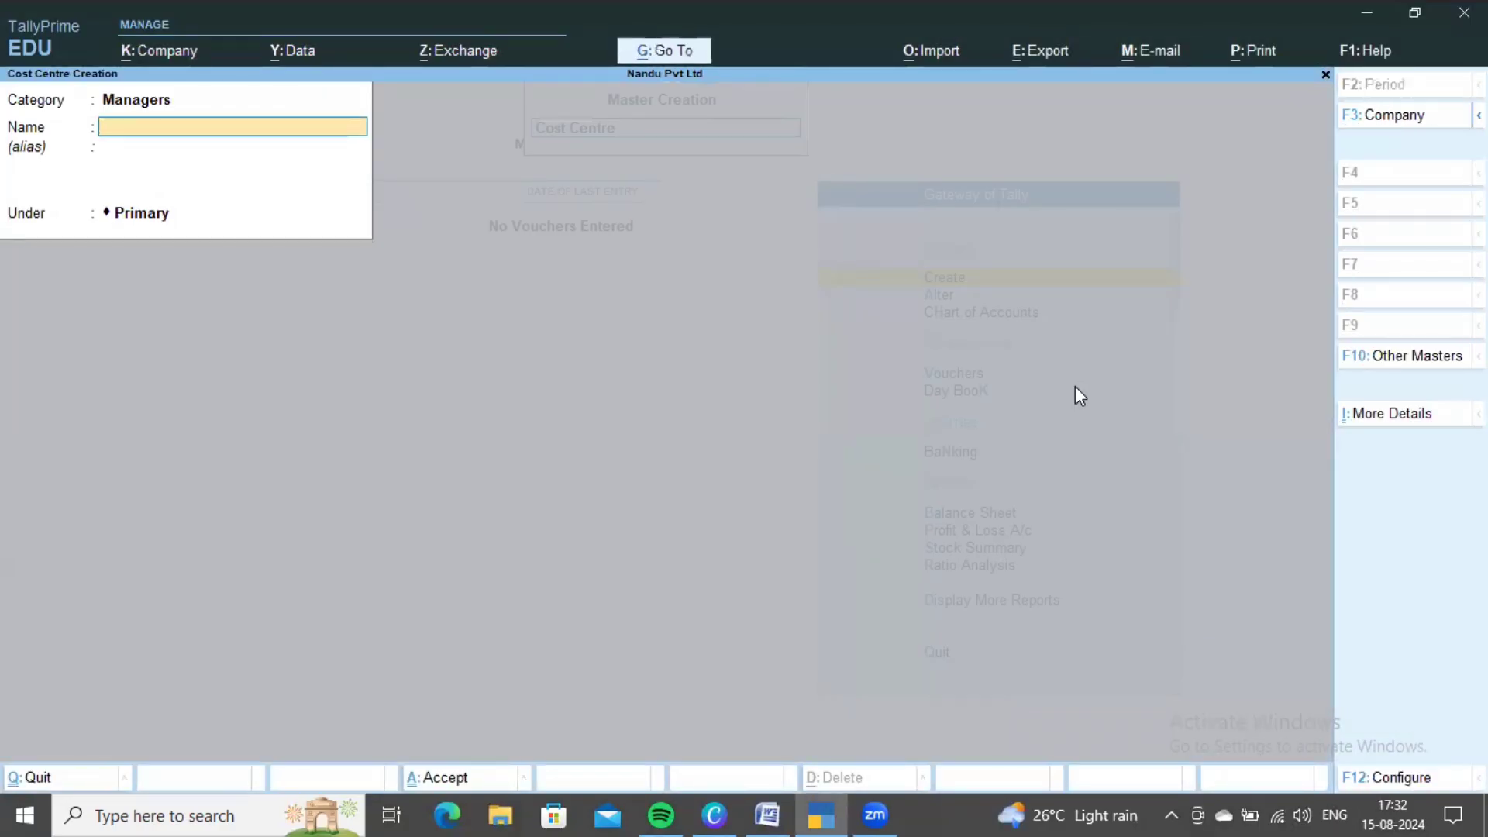
{"action": "key", "text": "alt+Tab"}
{"action": "key", "text": "alt+Tab"}
{"action": "type", "text": "HRM"}
{"action": "key", "text": "ctrl+BackSpace"}
{"action": "key", "text": "alt+Tab"}
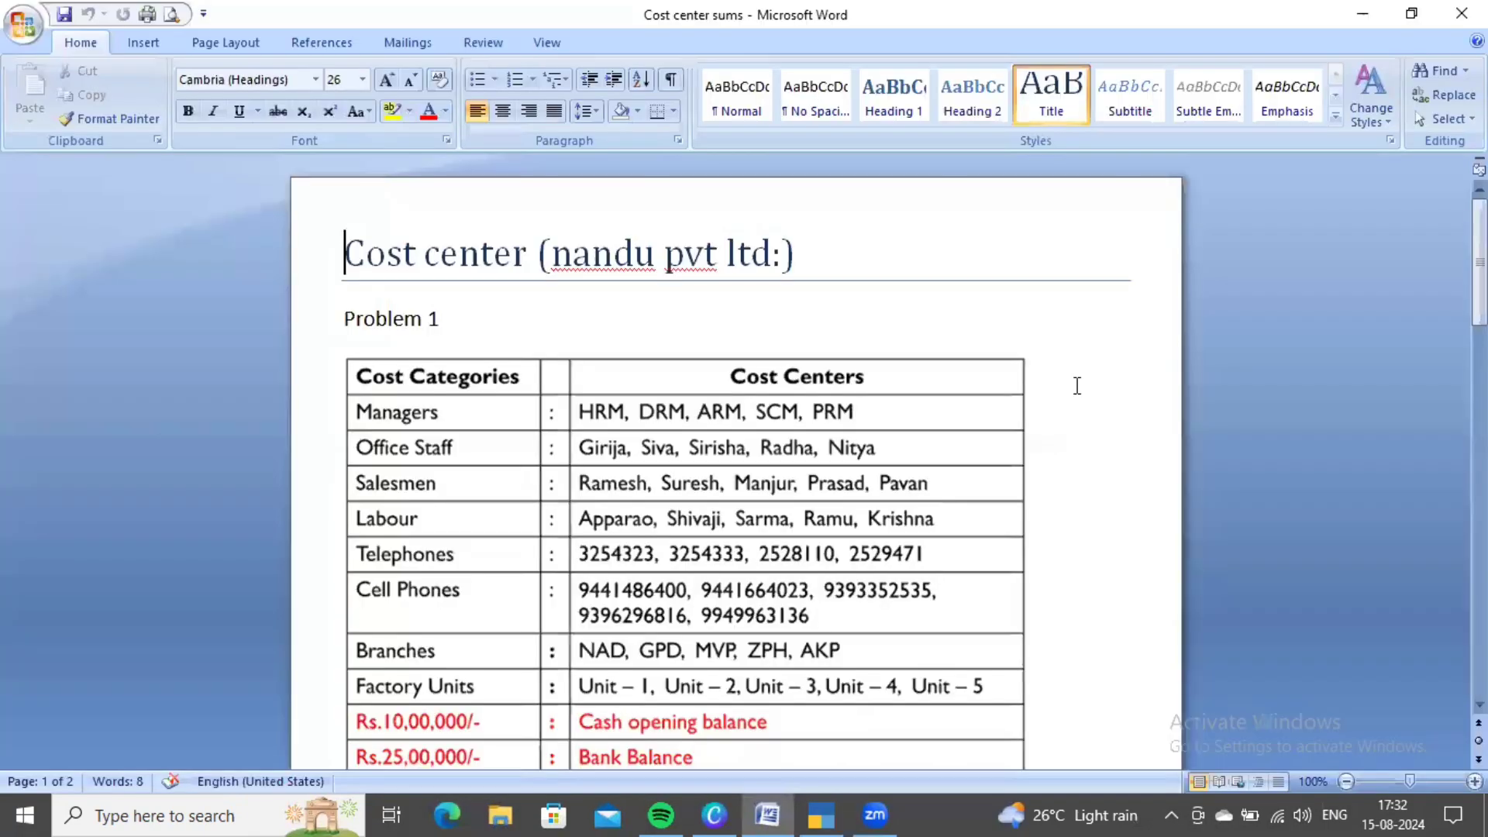
{"action": "key", "text": "alt+Tab"}
{"action": "type", "text": "ARM"}
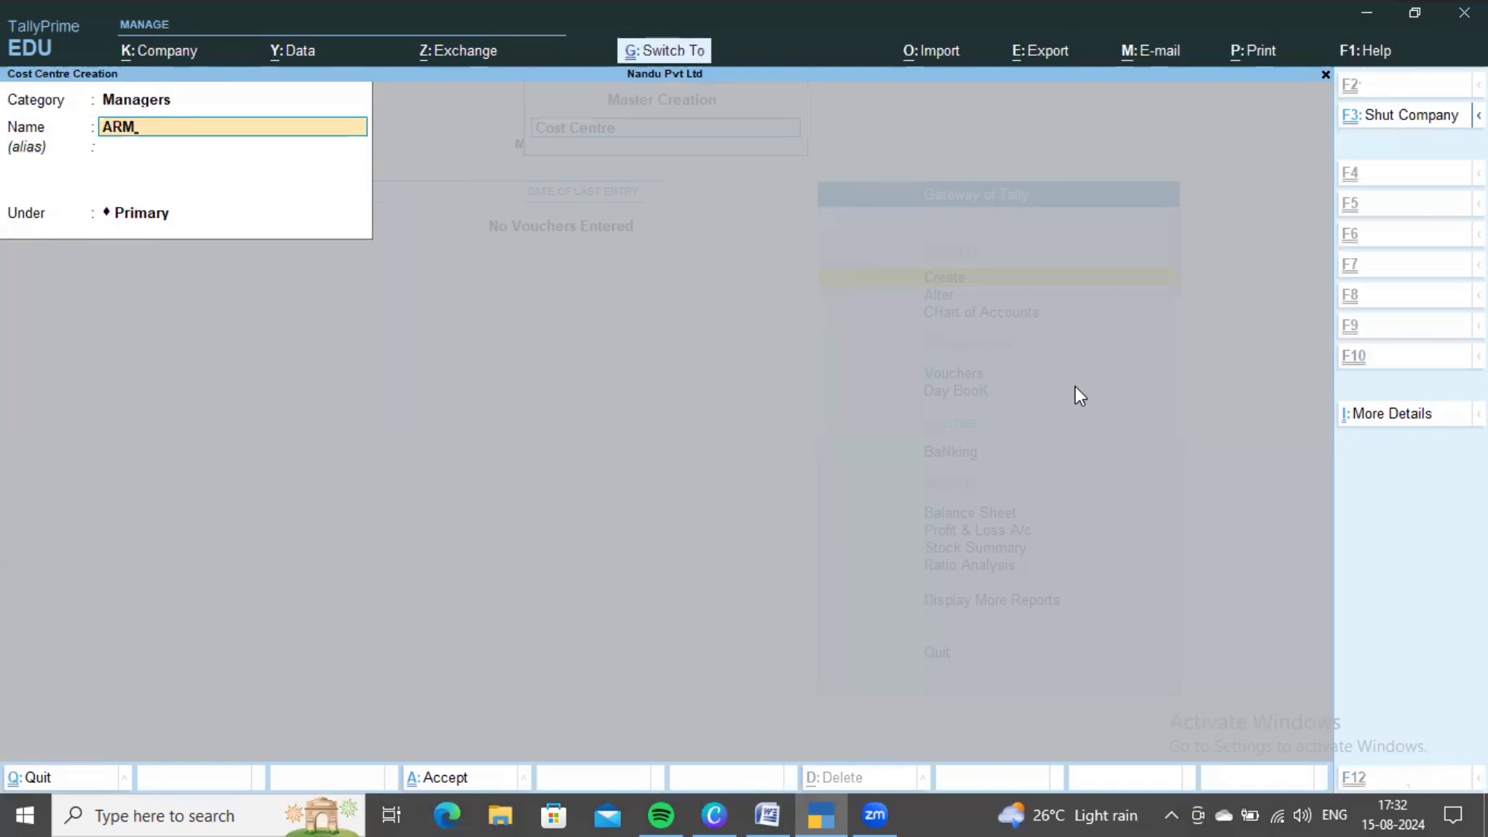
{"action": "key", "text": "ctrl+BackSpace"}
- Create the SCM and PRM cost centres, then go back to the category field
{"action": "key", "text": "alt+Tab"}
{"action": "key", "text": "alt+Tab"}
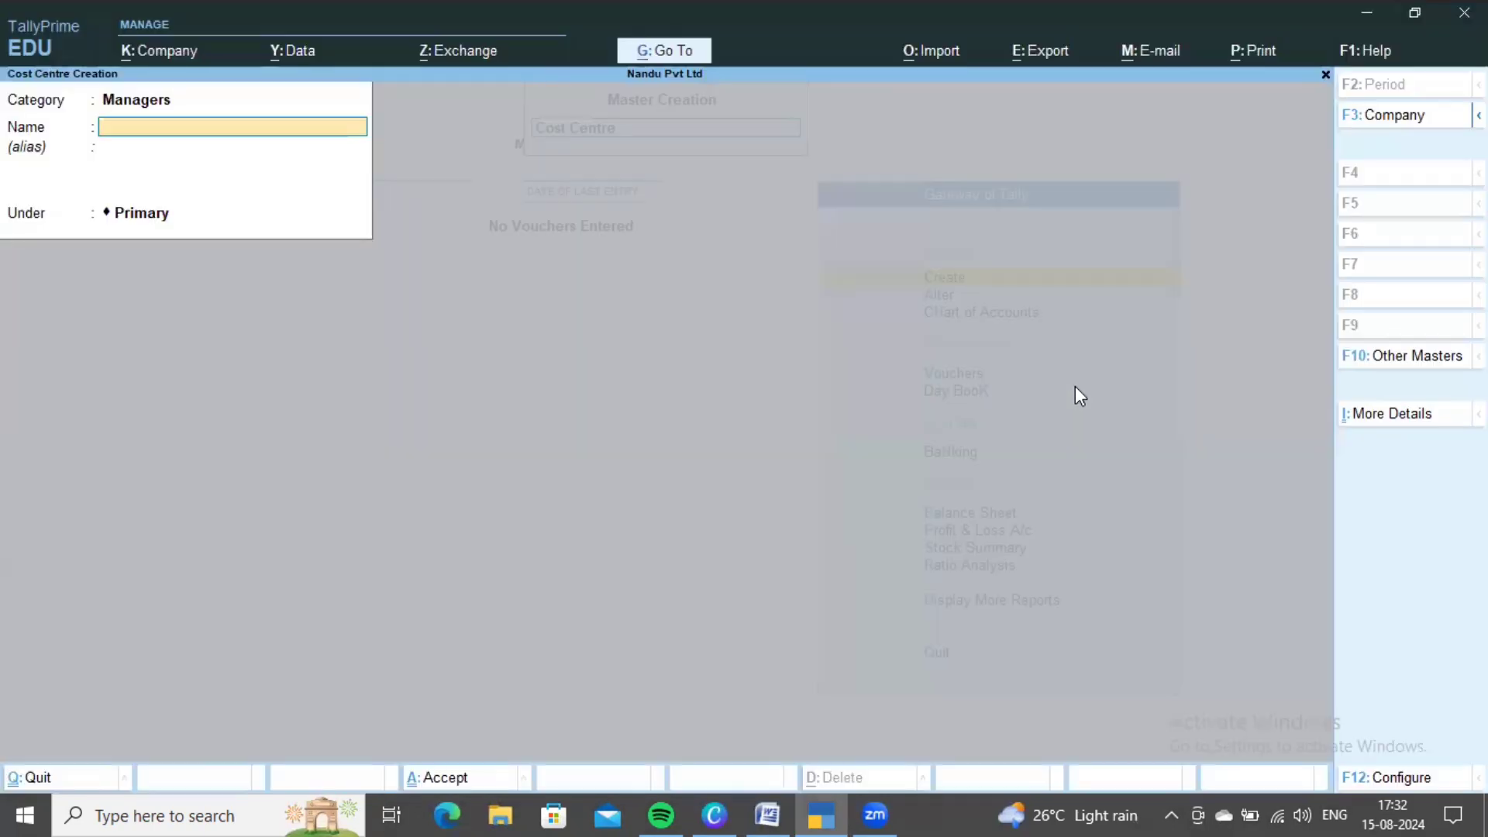
{"action": "type", "text": "SCM"}
{"action": "key", "text": "ctrl+BackSpace"}
{"action": "key", "text": "alt+Tab"}
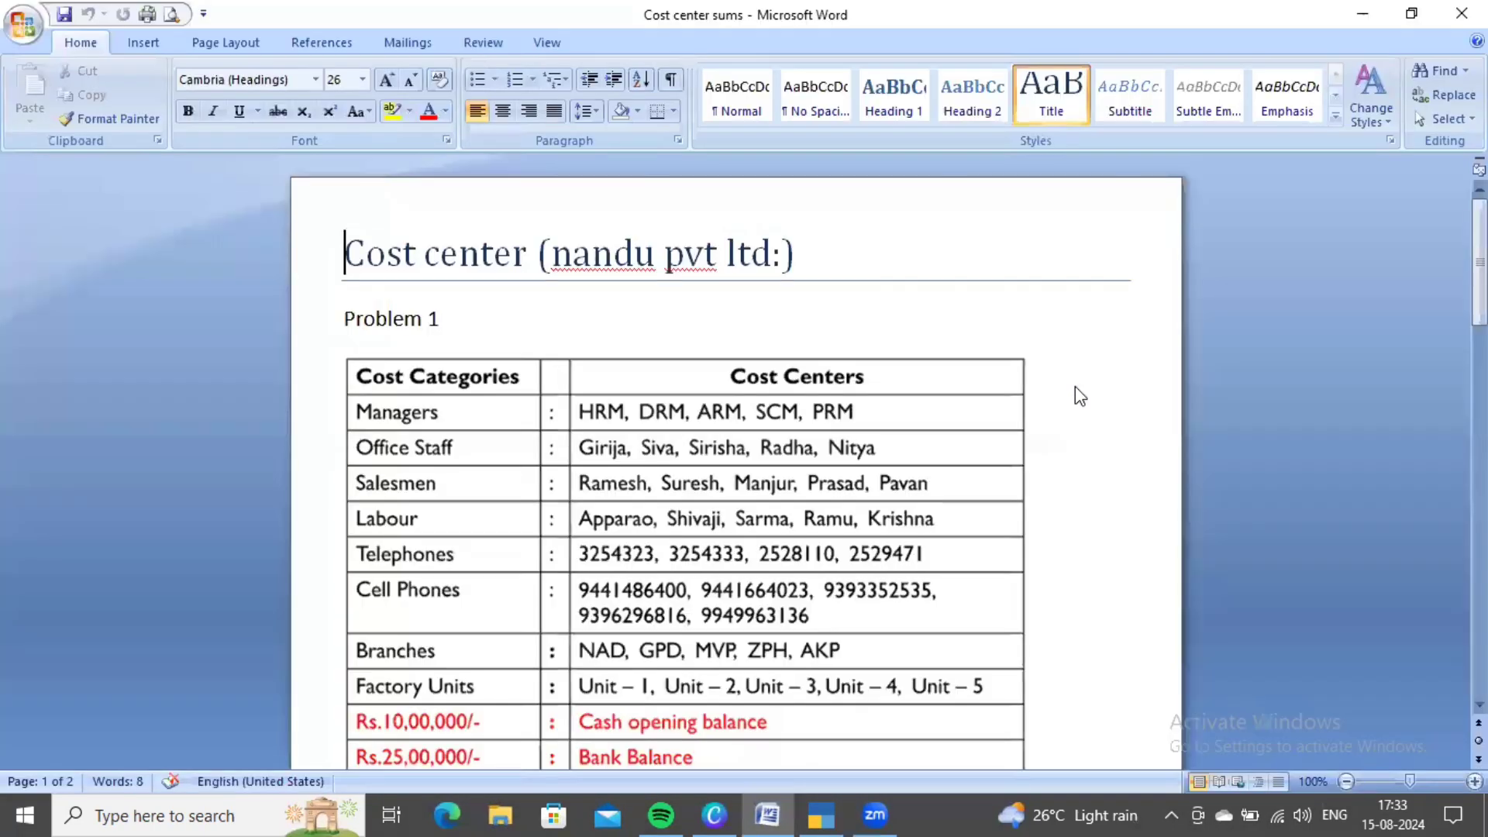
{"action": "key", "text": "alt+Tab"}
{"action": "type", "text": "PRM"}
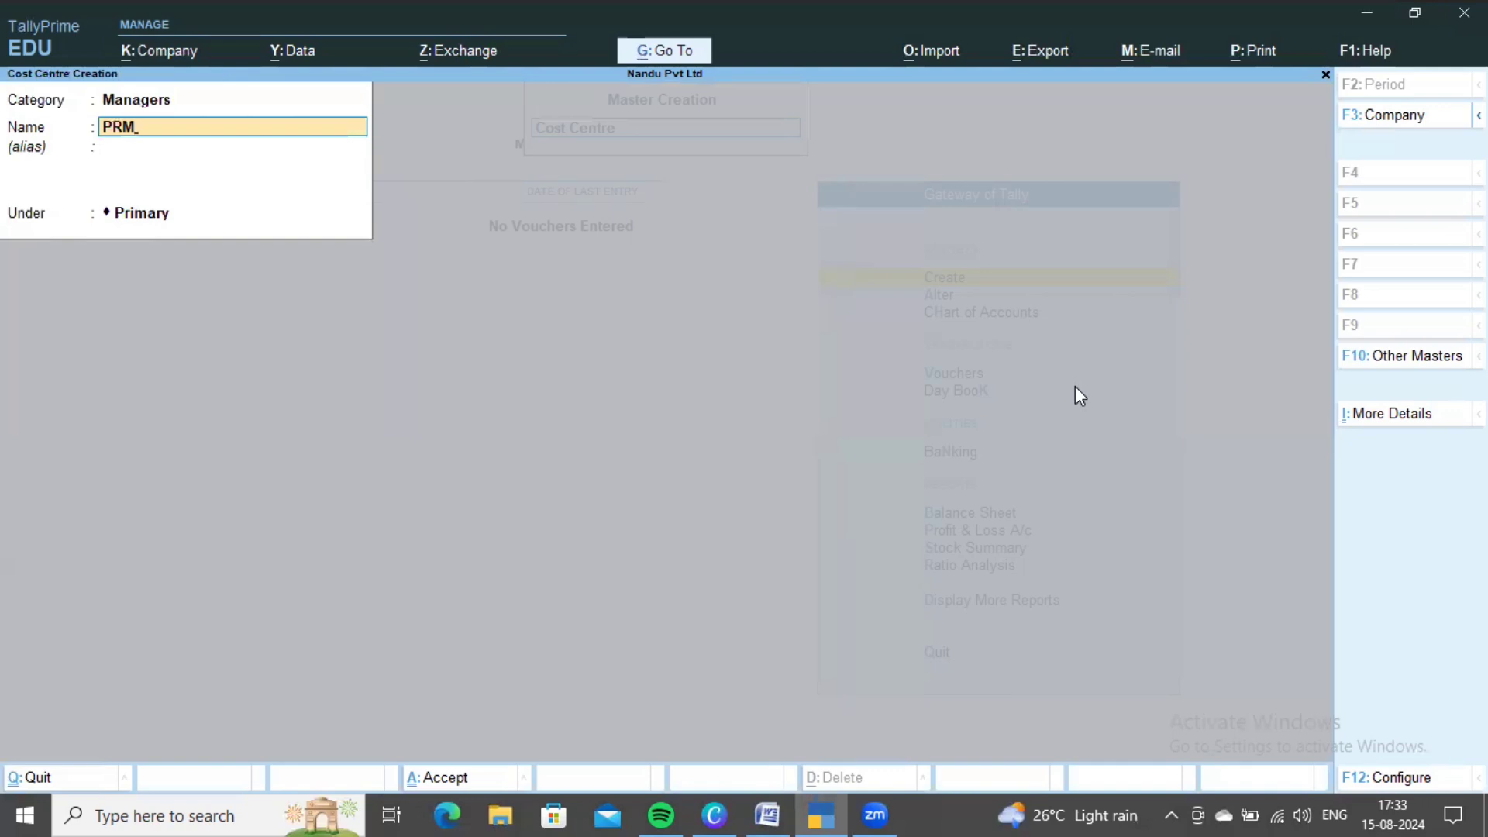
{"action": "key", "text": "ctrl+BackSpace"}
{"action": "key", "text": "alt+Tab"}
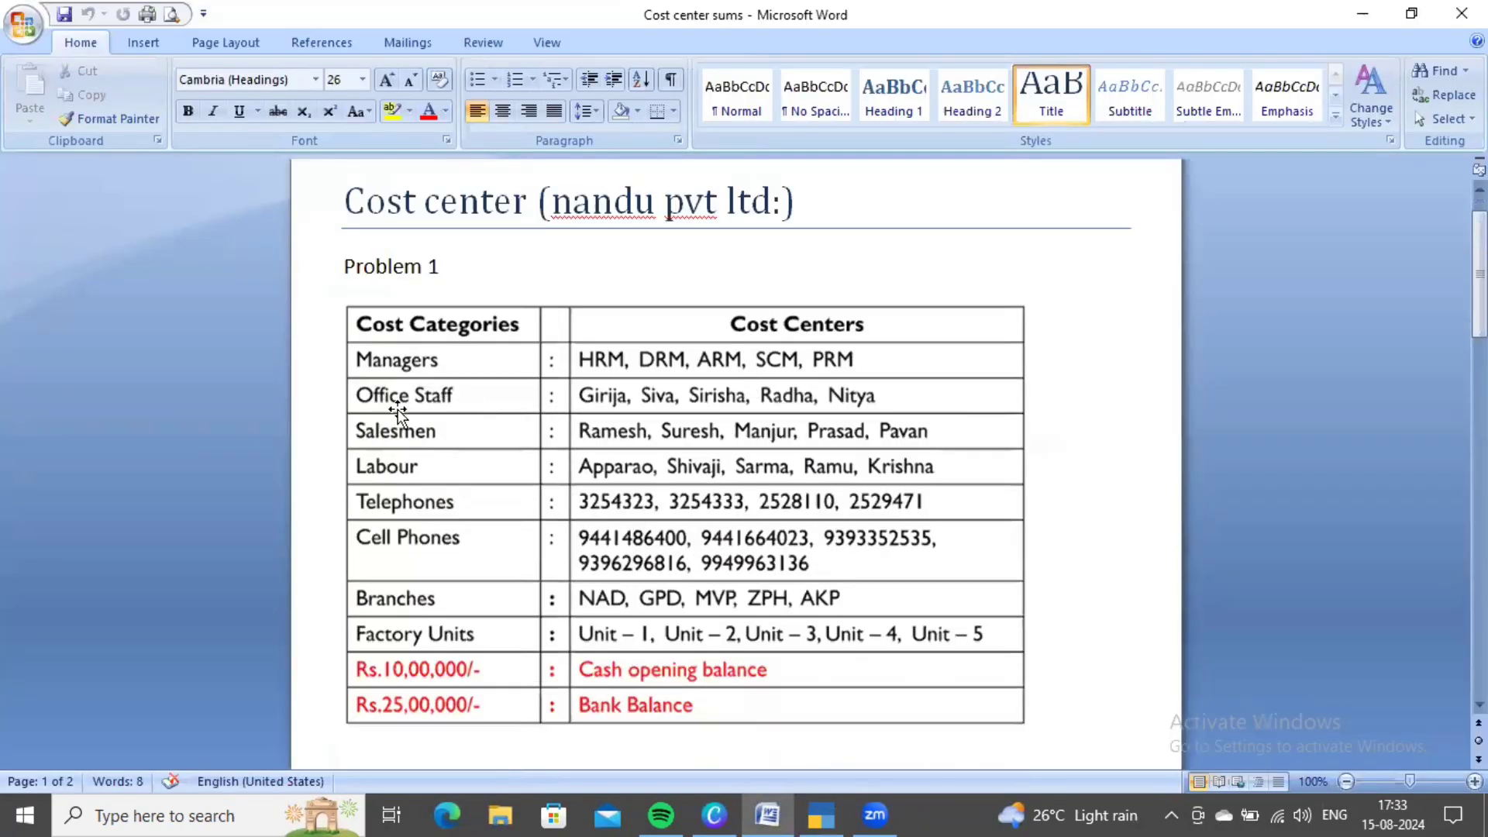
{"action": "key", "text": "alt+Tab"}
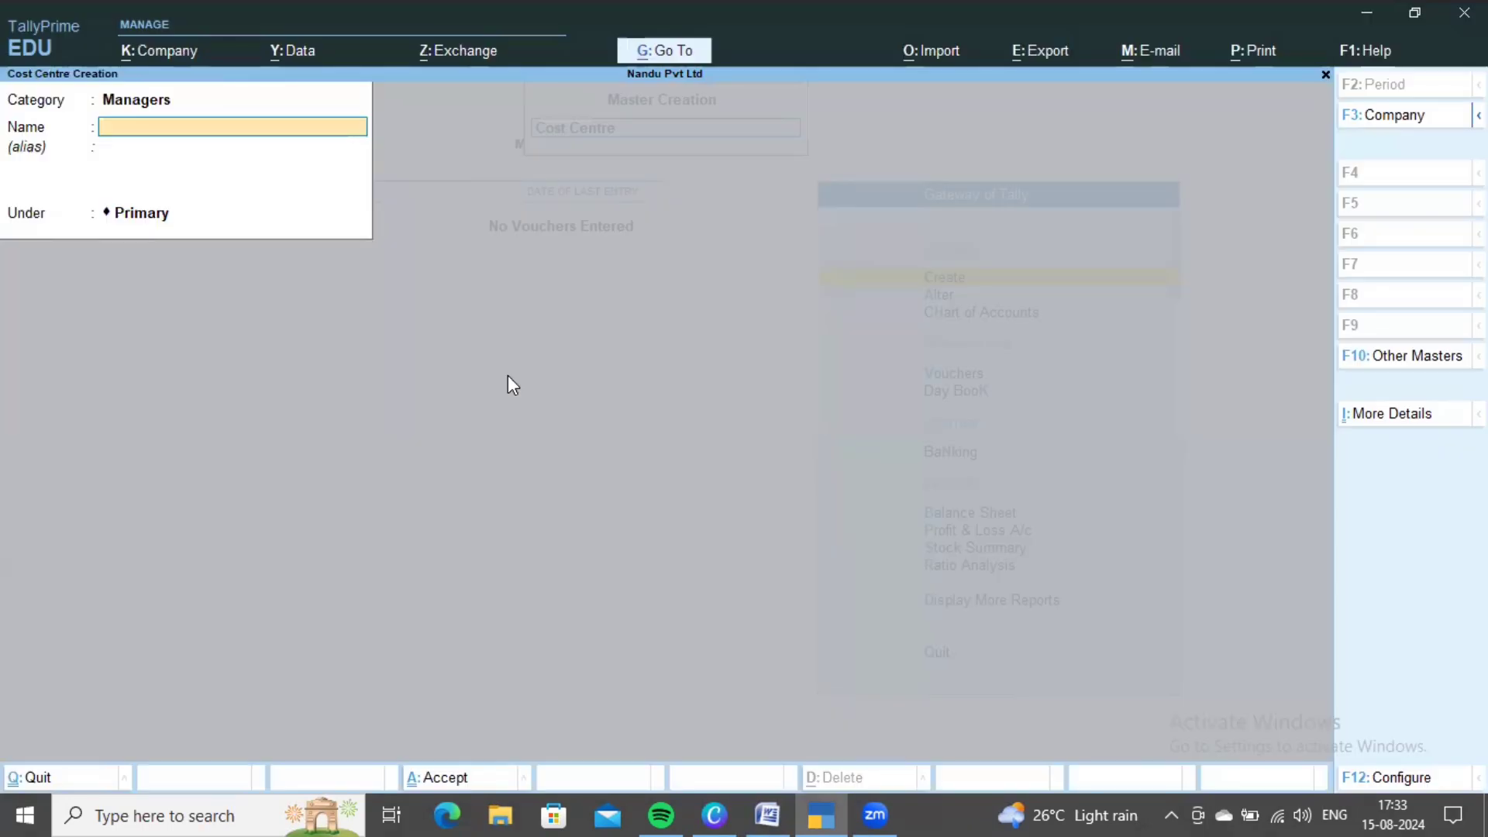
{"action": "key", "text": "BackSpace"}
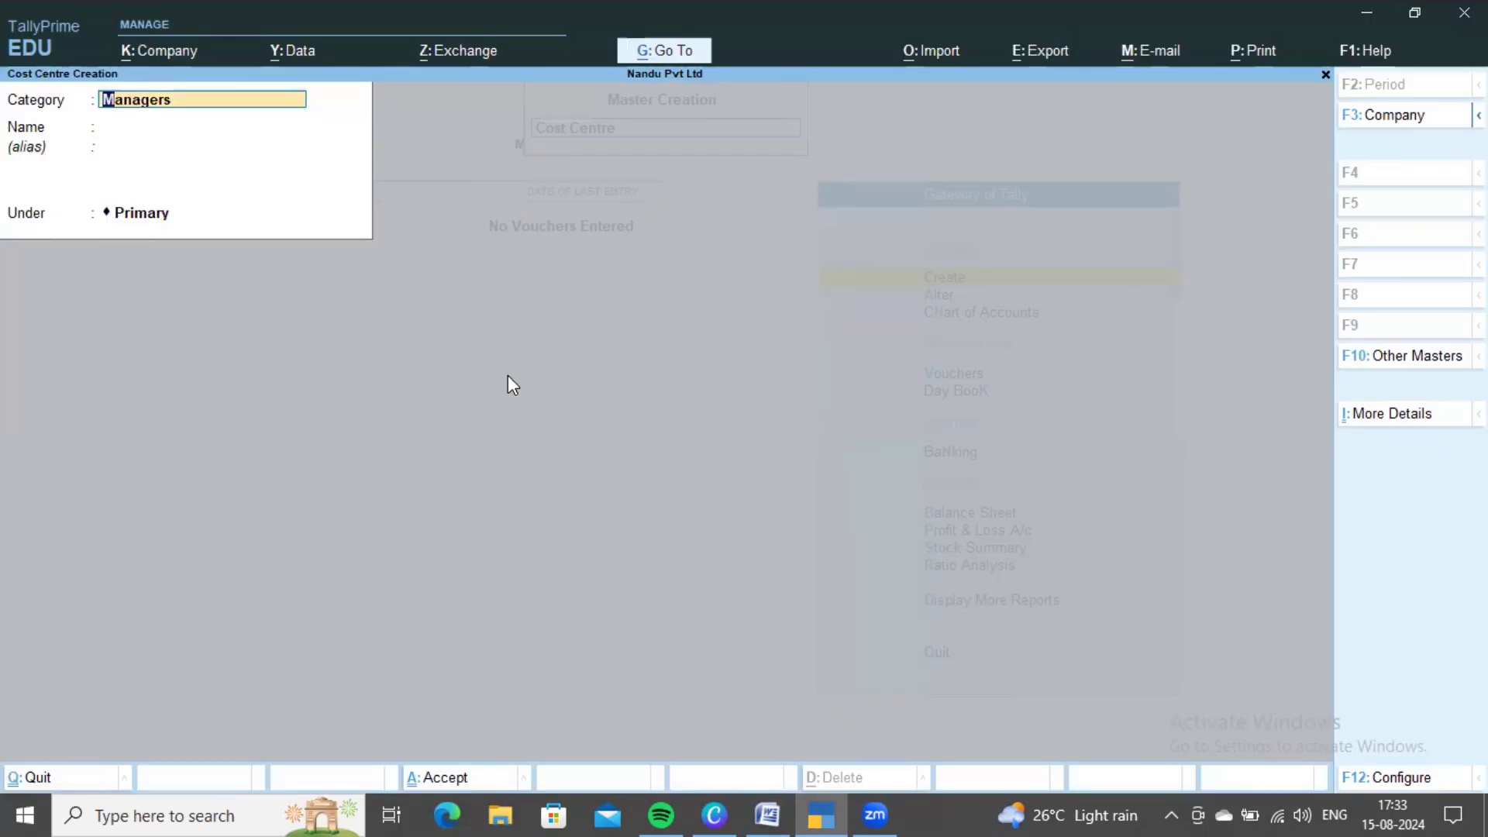
- Switch the category to Office Staff and create the Girija cost centre
{"action": "key", "text": "BackSpace"}
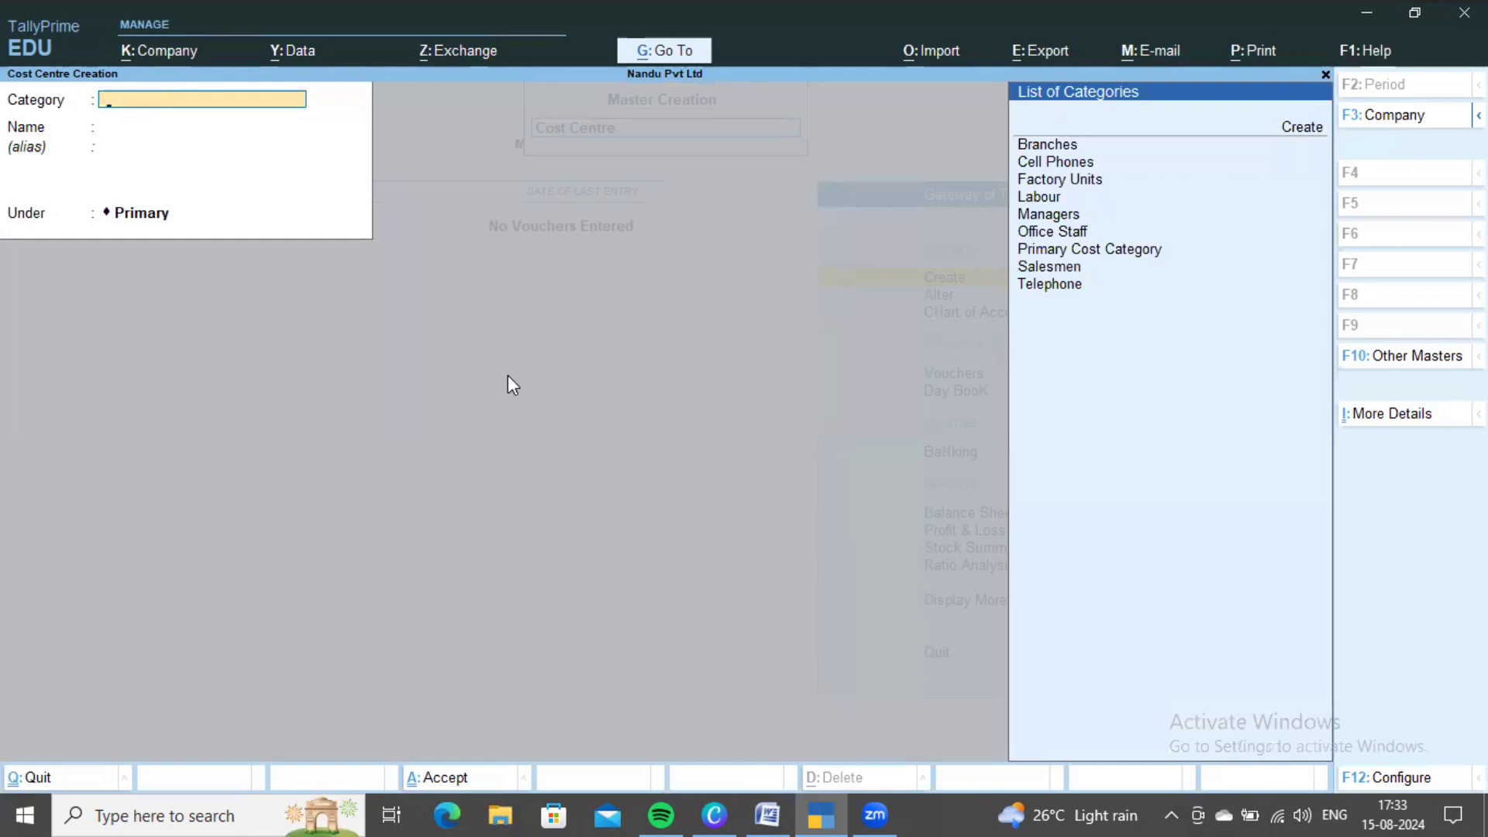
{"action": "key", "text": "Down"}
{"action": "key", "text": "Down"}
{"action": "key", "text": "Down"}
{"action": "key", "text": "Down"}
{"action": "key", "text": "Down"}
{"action": "key", "text": "Down"}
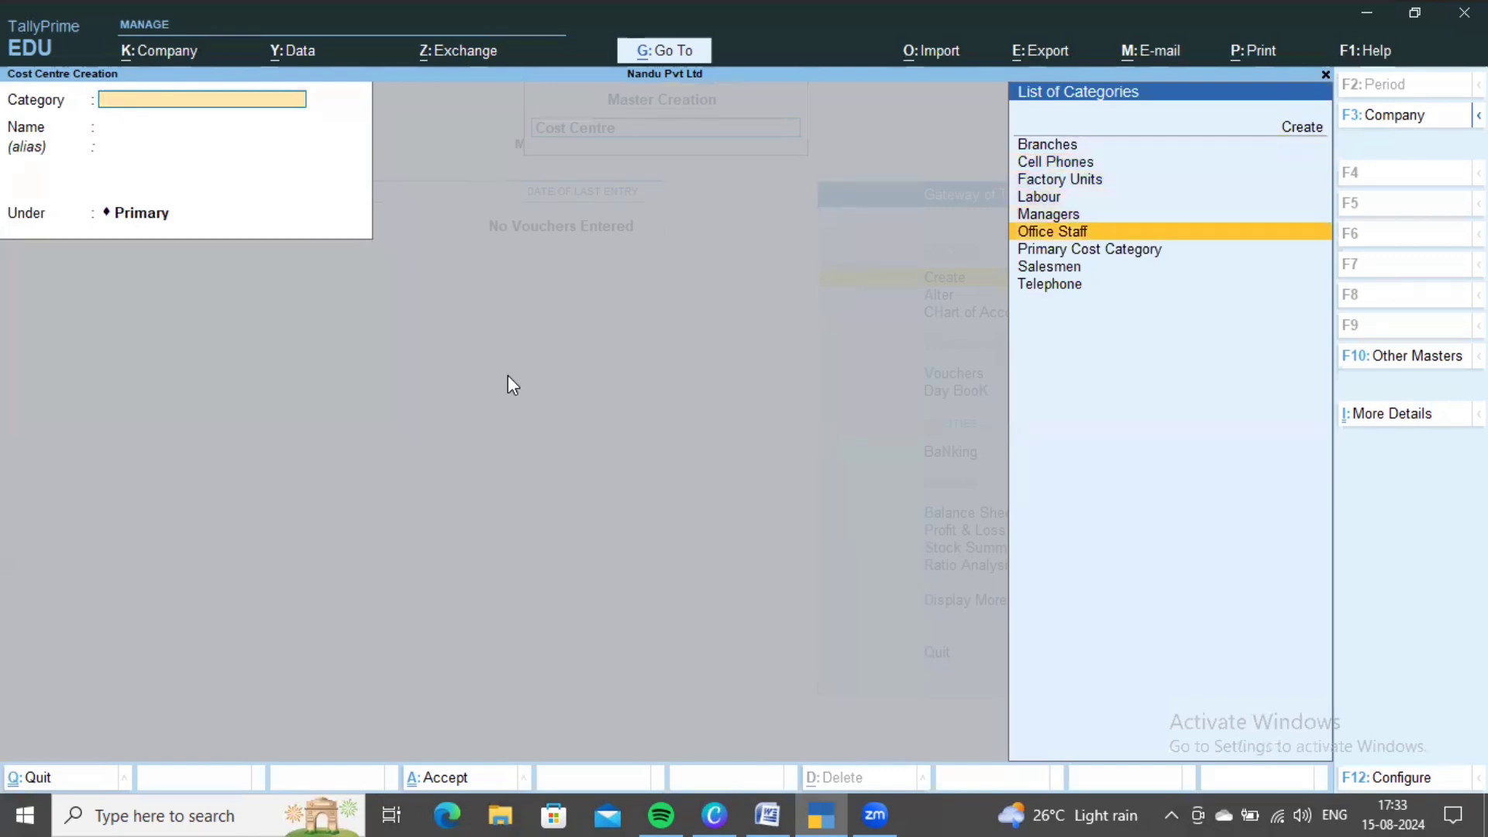
{"action": "key", "text": "Return"}
{"action": "key", "text": "alt+Tab"}
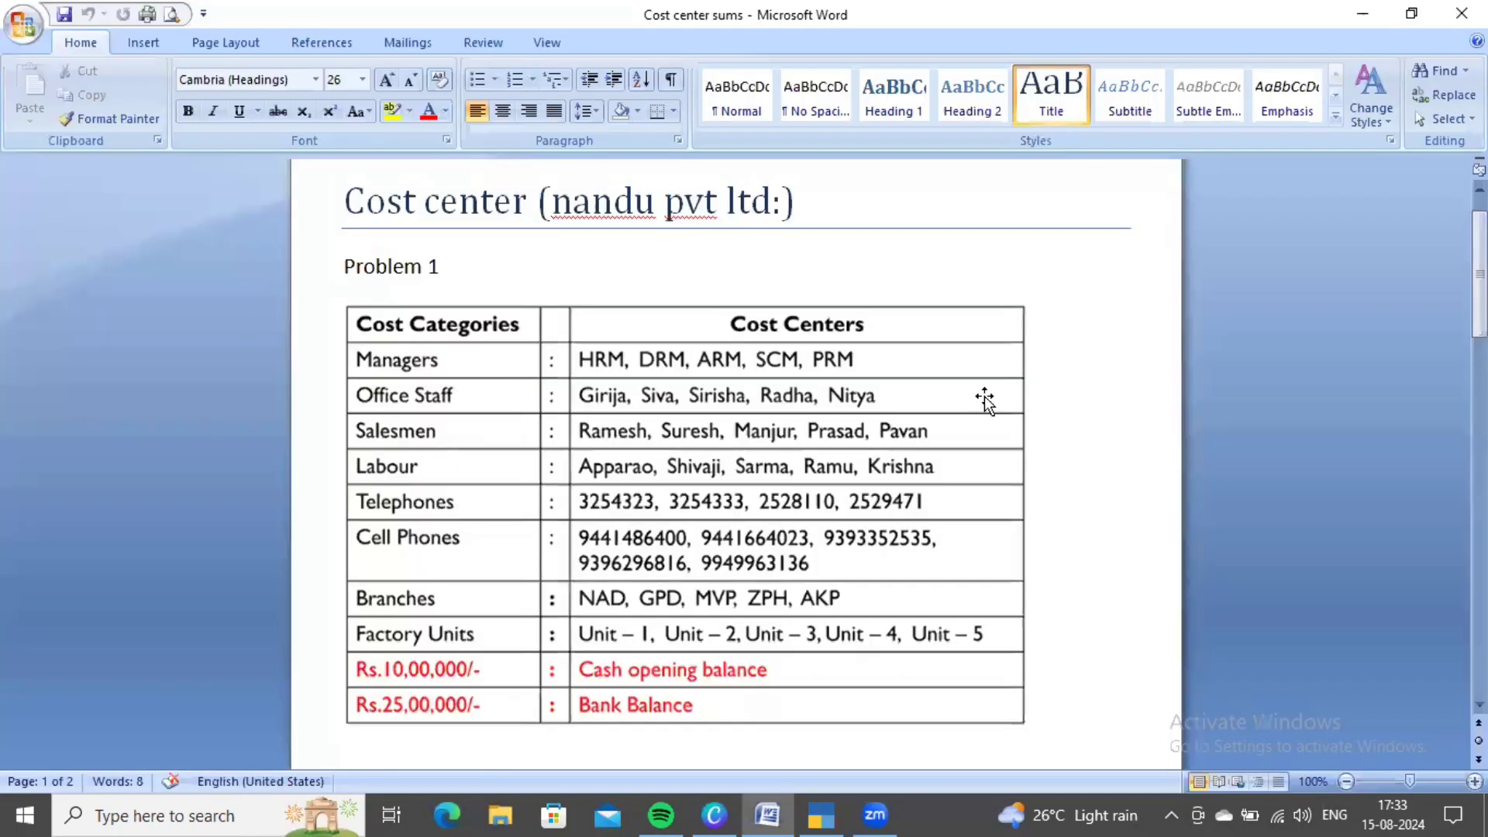
{"action": "key", "text": "alt+Tab"}
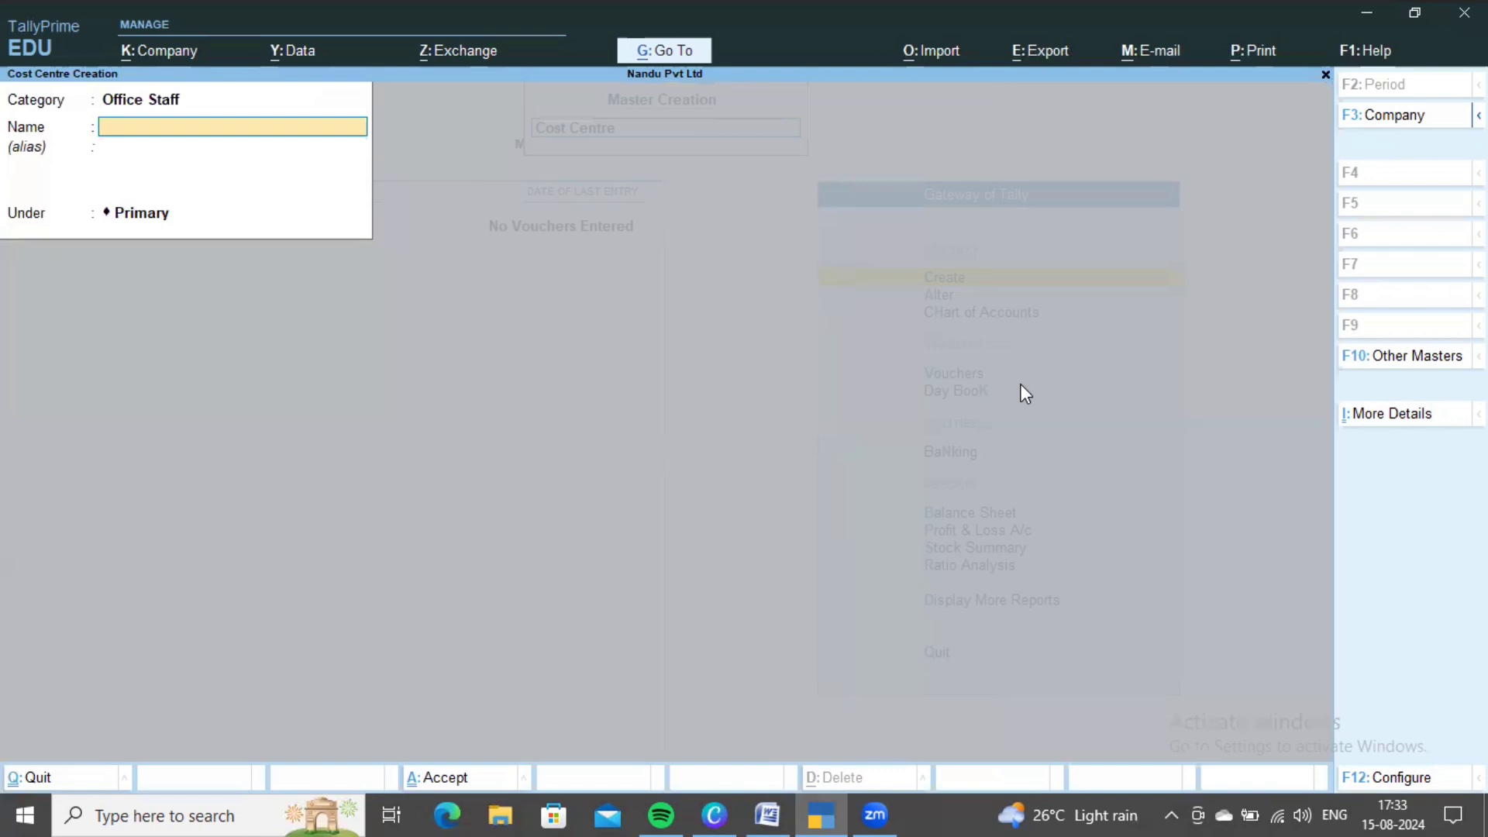
{"action": "type", "text": "Girija"}
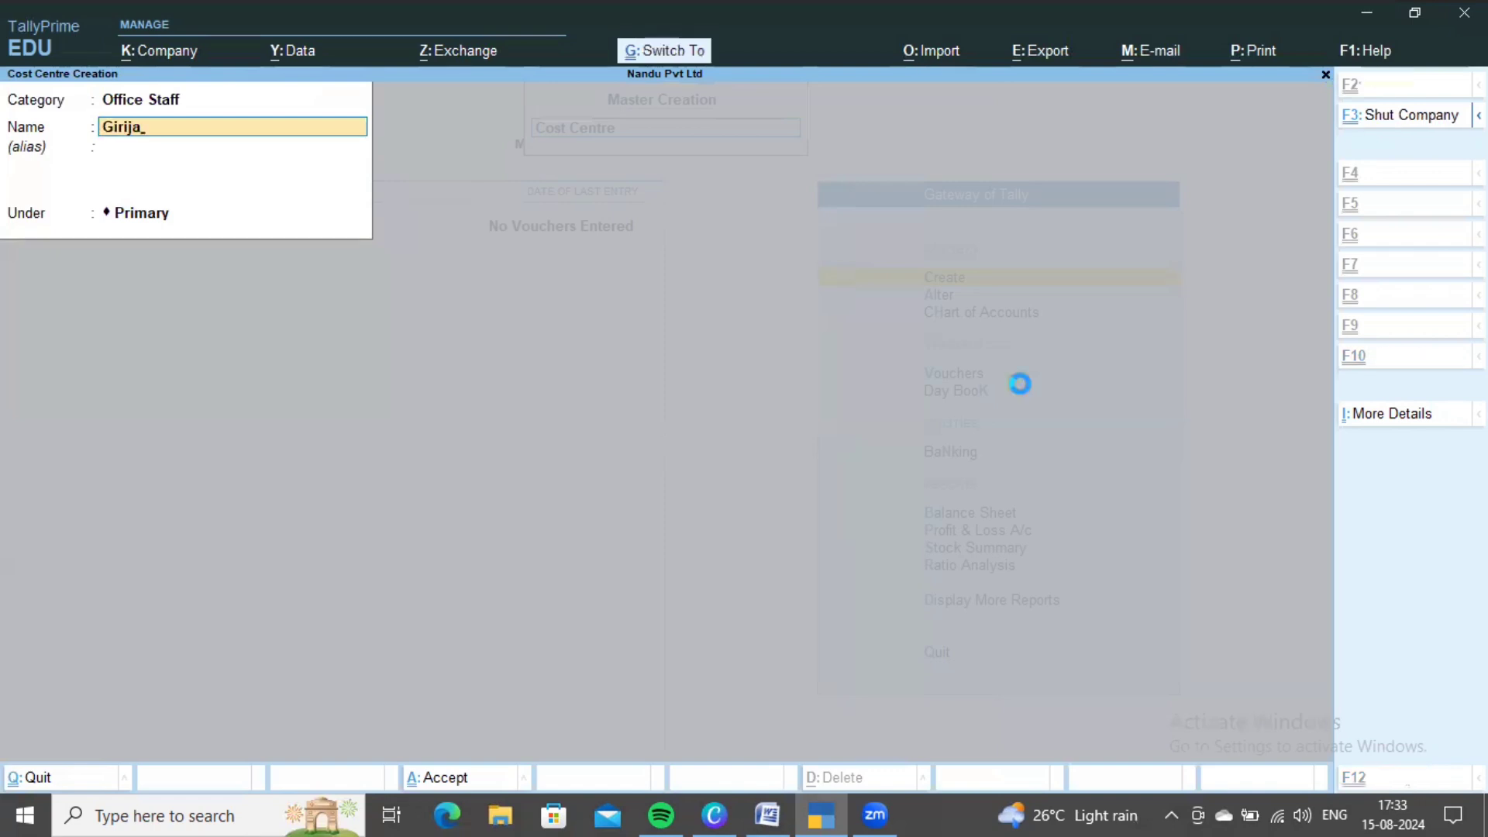
{"action": "key", "text": "ctrl+a"}
- Add the Siva and Sirisha cost centres under Office Staff
{"action": "key", "text": "alt+Tab"}
{"action": "key", "text": "alt+Tab"}
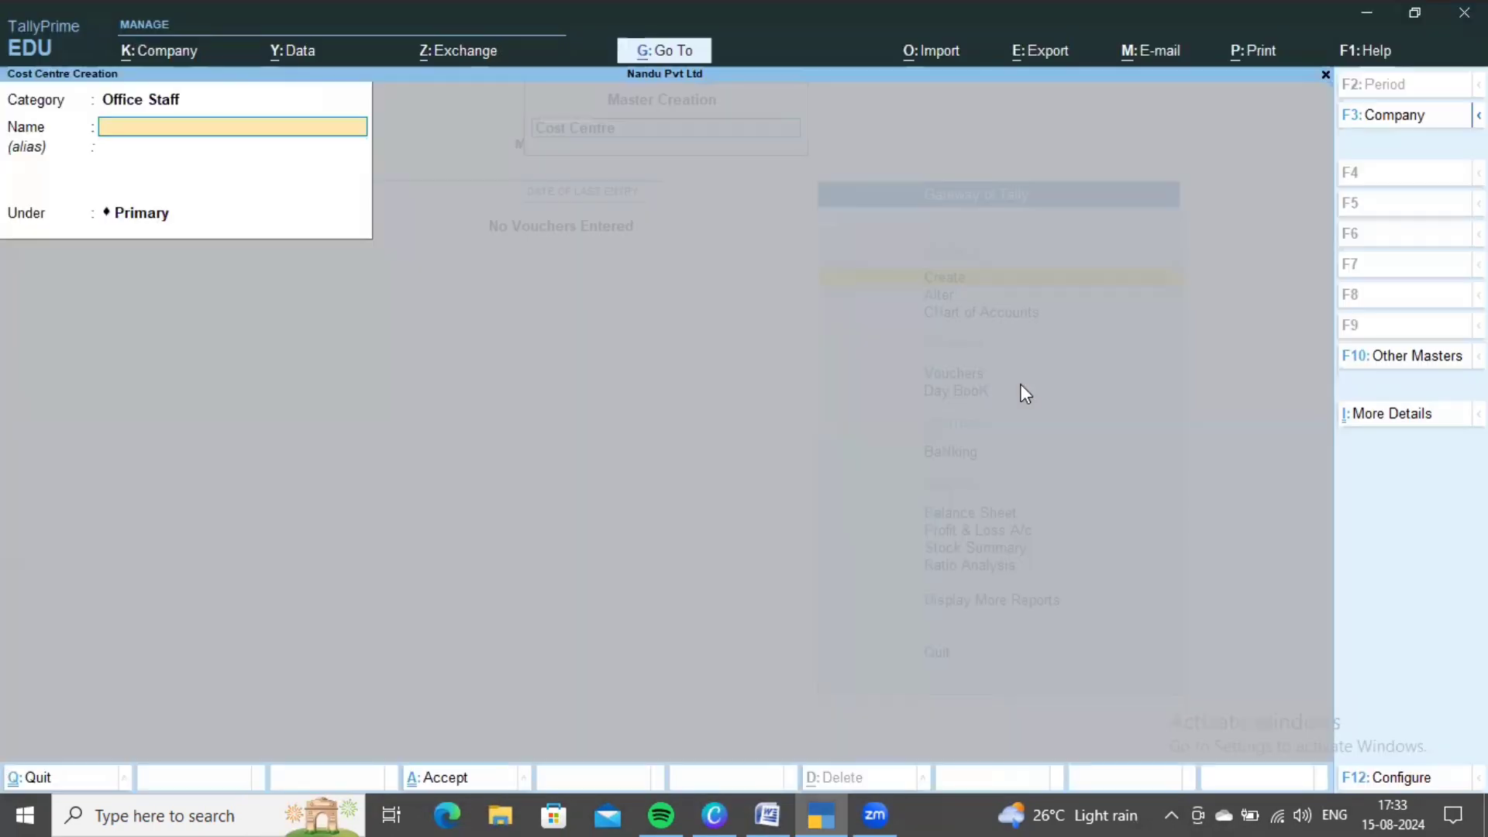
{"action": "type", "text": "Siva"}
{"action": "key", "text": "ctrl+a"}
{"action": "key", "text": "alt+Tab"}
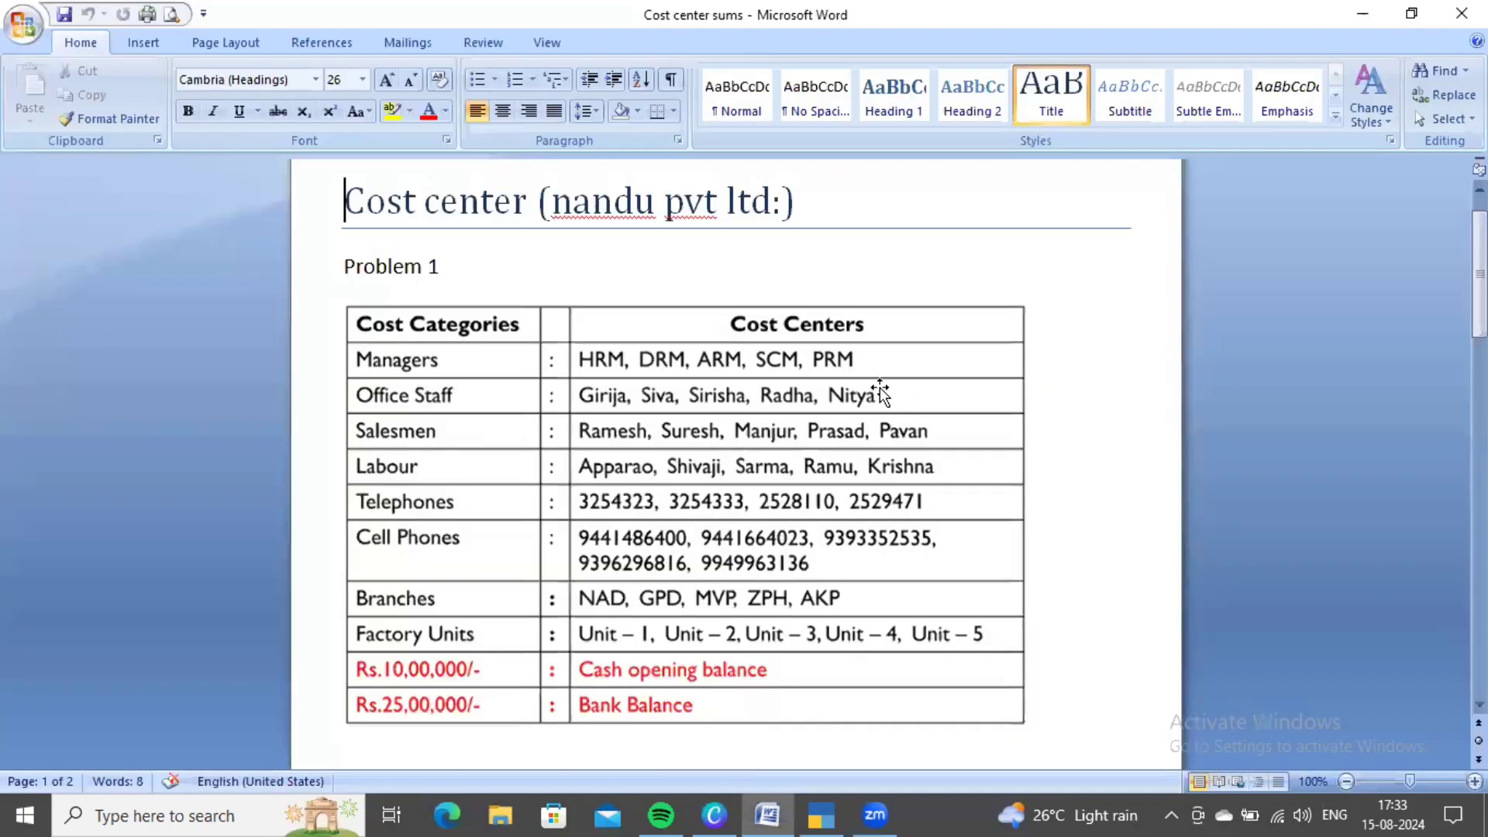
{"action": "key", "text": "alt+Tab"}
{"action": "type", "text": "Si"}
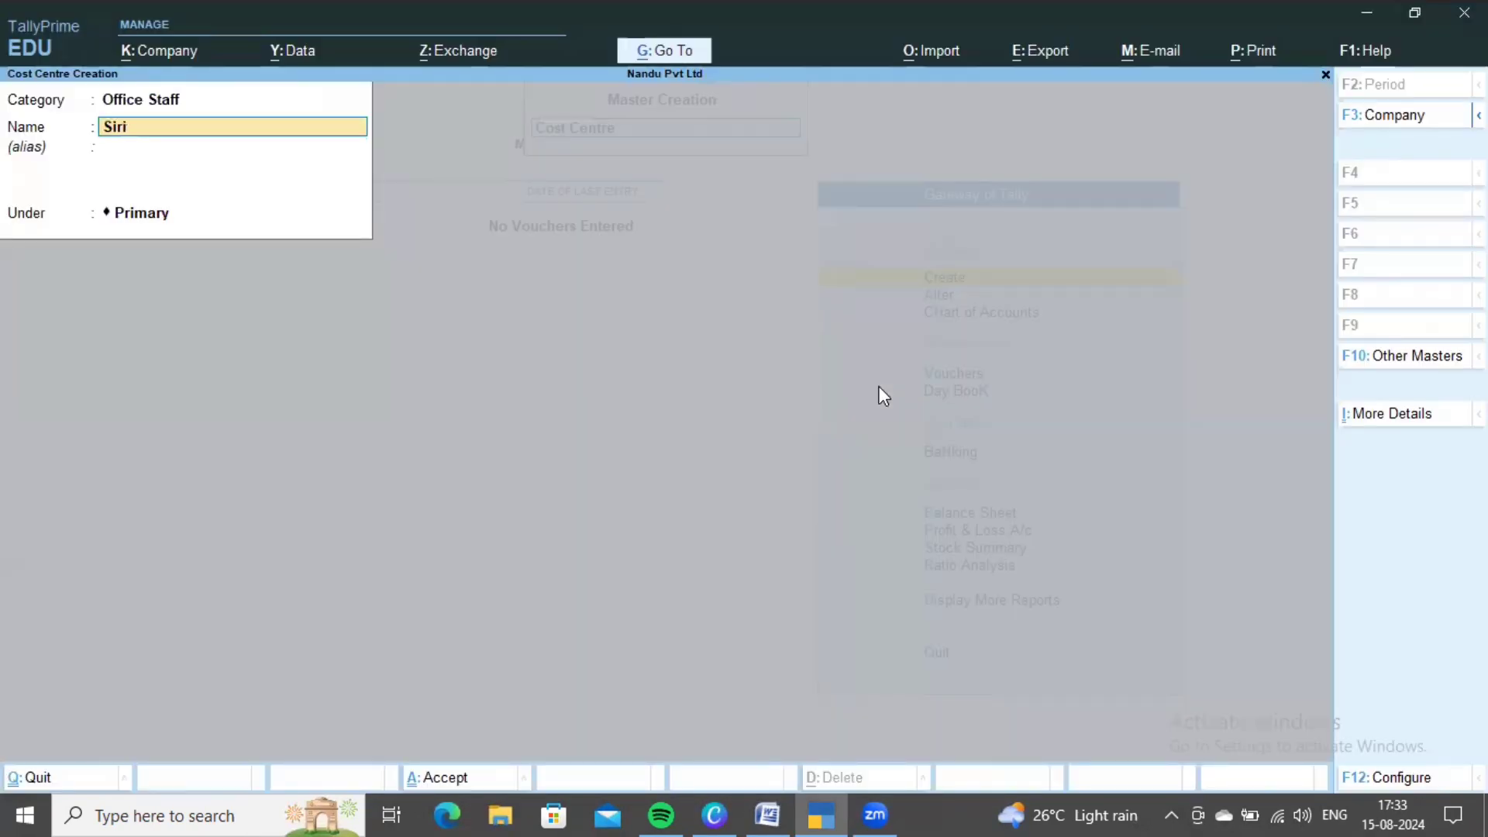
{"action": "type", "text": "risha"}
{"action": "key", "text": "ctrl+a"}
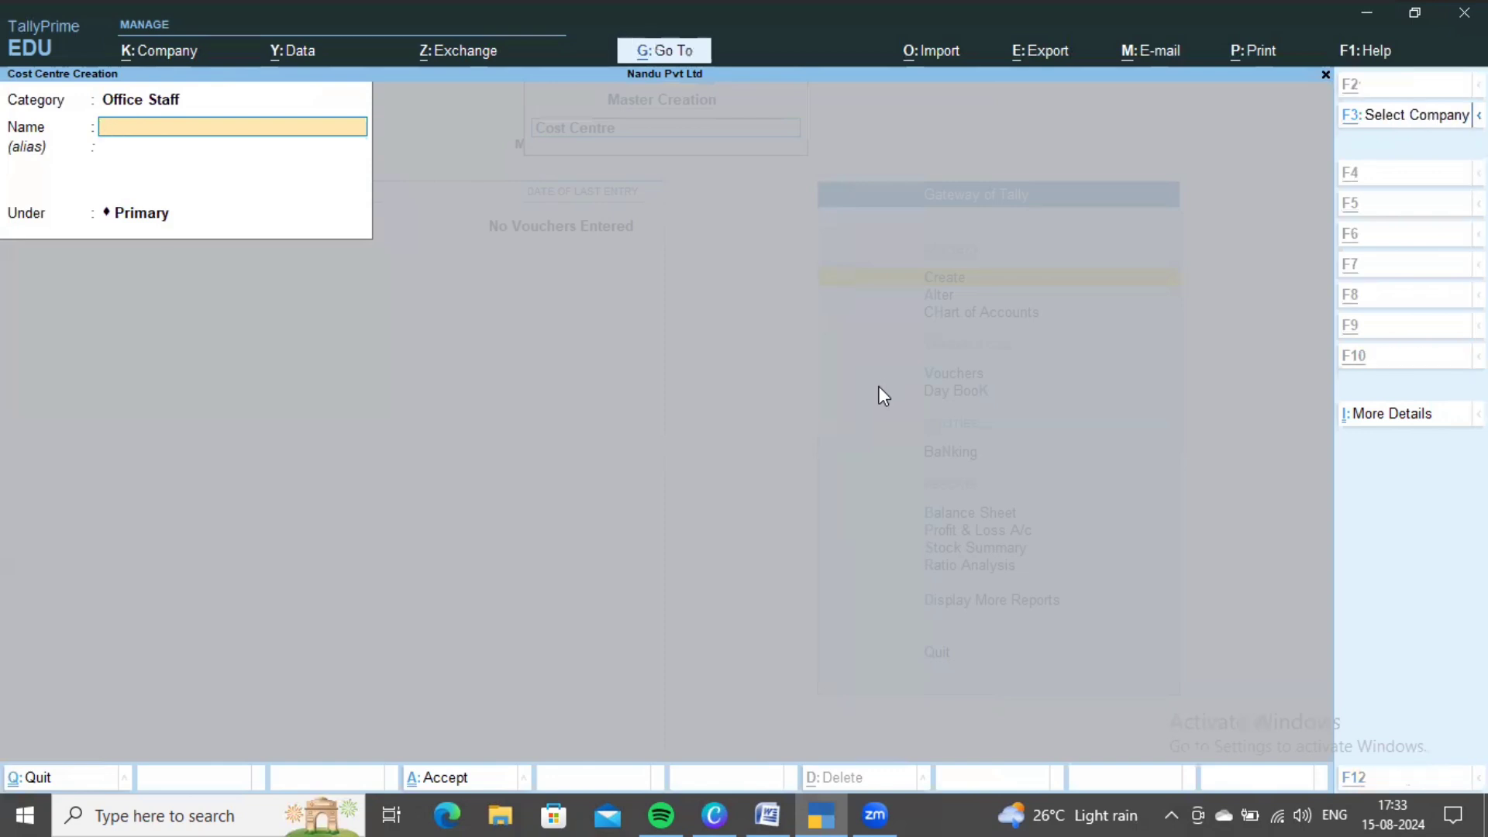
- Add the Radha and Nitya cost centres, then return to the category field
{"action": "key", "text": "alt+Tab"}
{"action": "key", "text": "alt+Tab"}
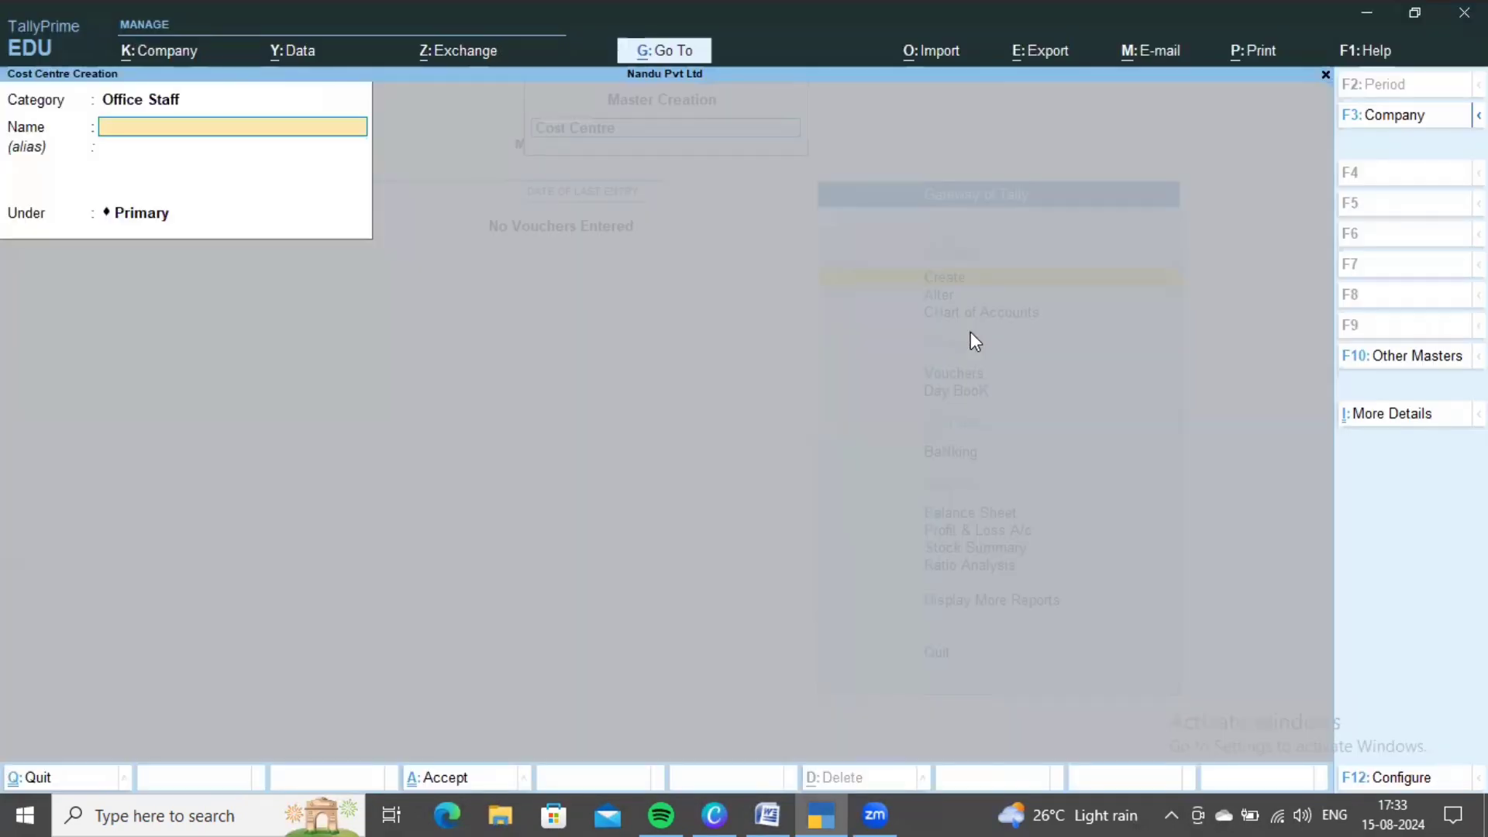
{"action": "type", "text": "Radha"}
{"action": "key", "text": "ctrl+a"}
{"action": "type", "text": "Nitya"}
{"action": "key", "text": "ctrl+a"}
{"action": "key", "text": "alt+Tab"}
{"action": "scroll", "coordinate": [743, 346], "scroll_direction": "down", "scroll_amount": 2}
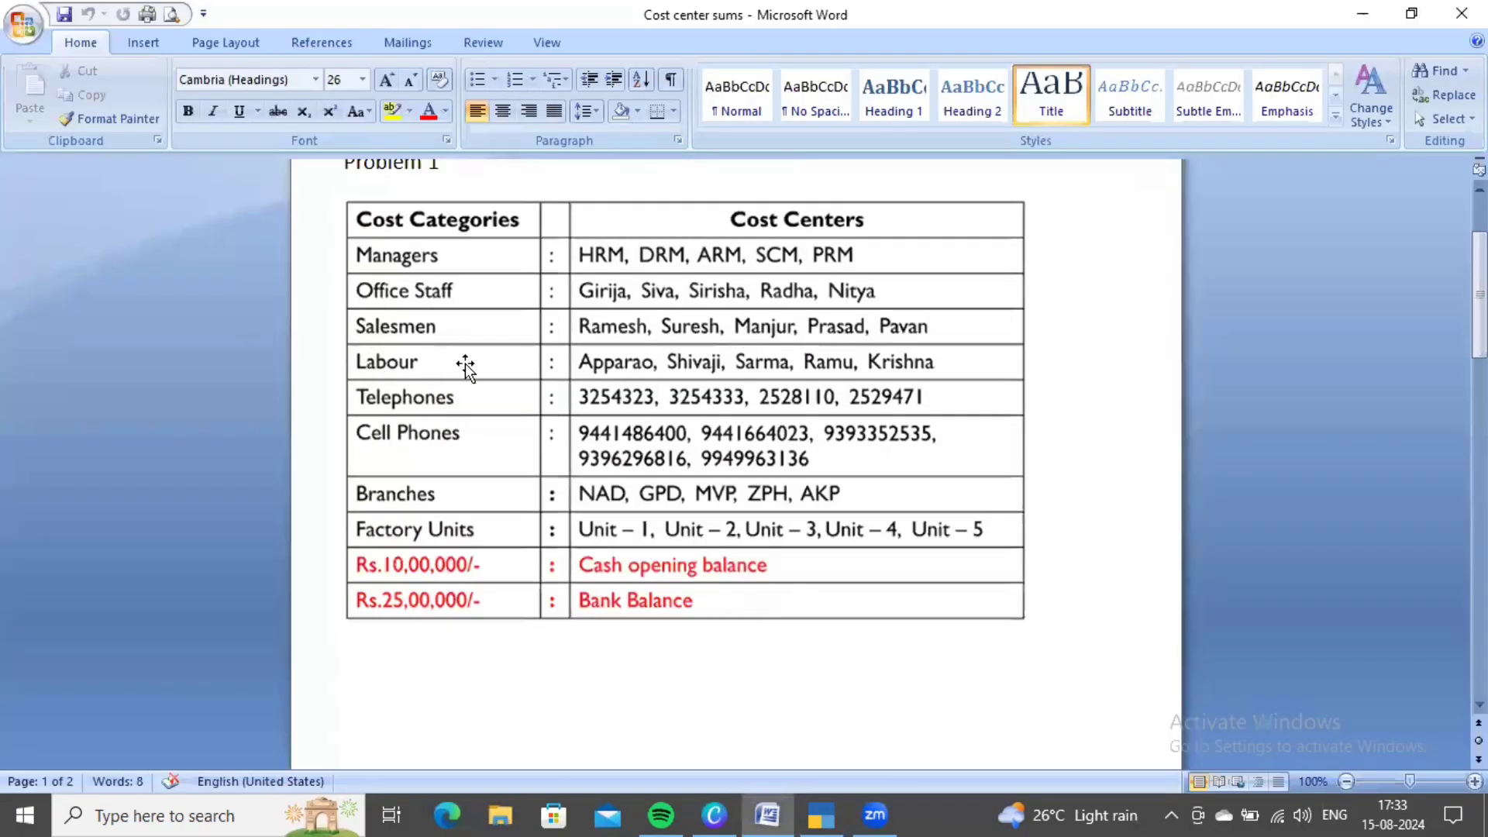
{"action": "scroll", "coordinate": [472, 356], "scroll_direction": "up", "scroll_amount": 2}
{"action": "key", "text": "alt+Tab"}
{"action": "key", "text": "BackSpace"}
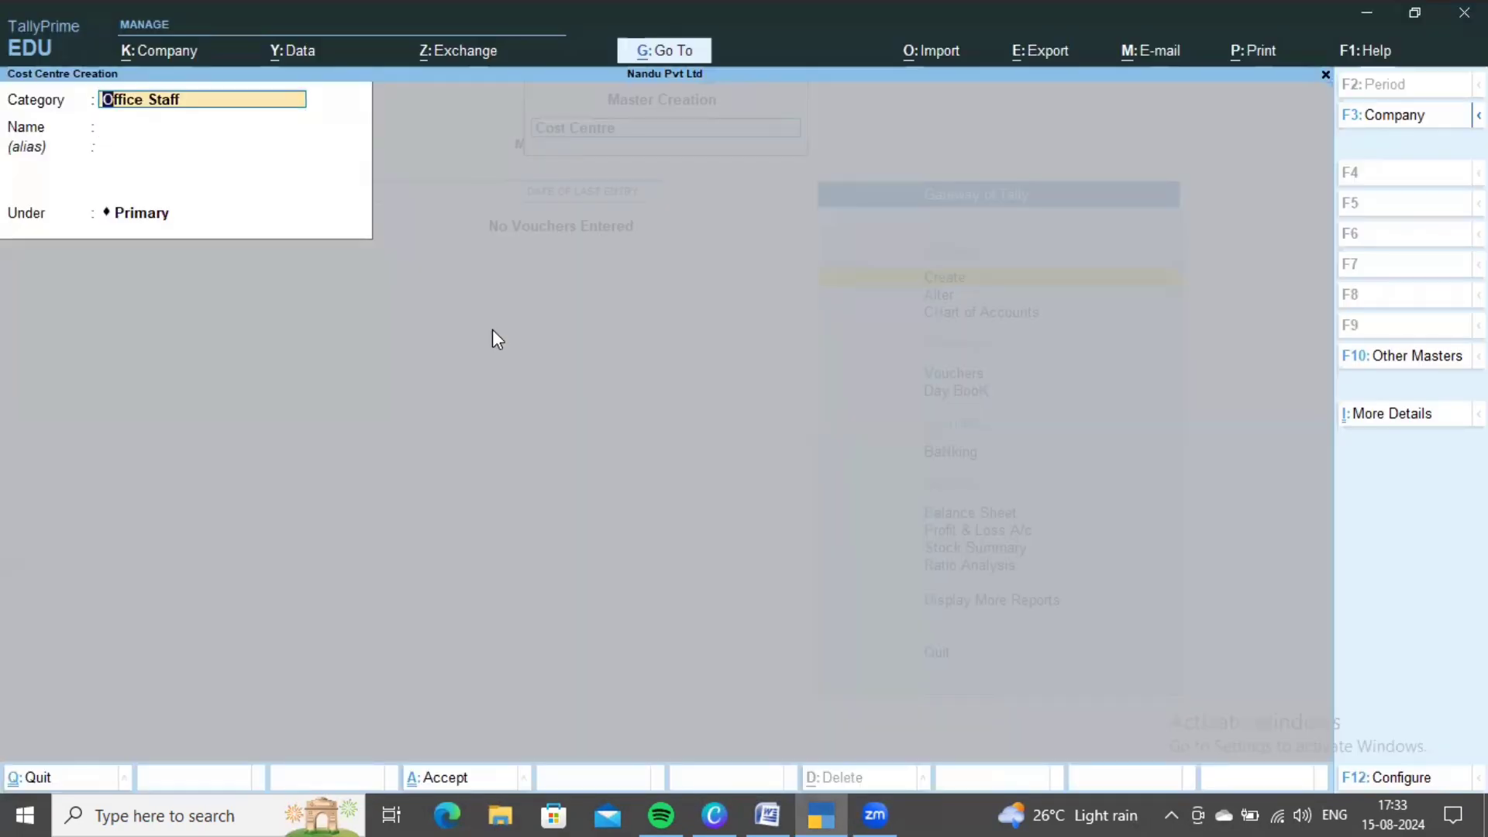
- Set the cost centre category to Salesmen and check the salesman names in the Word table
{"action": "key", "text": "space"}
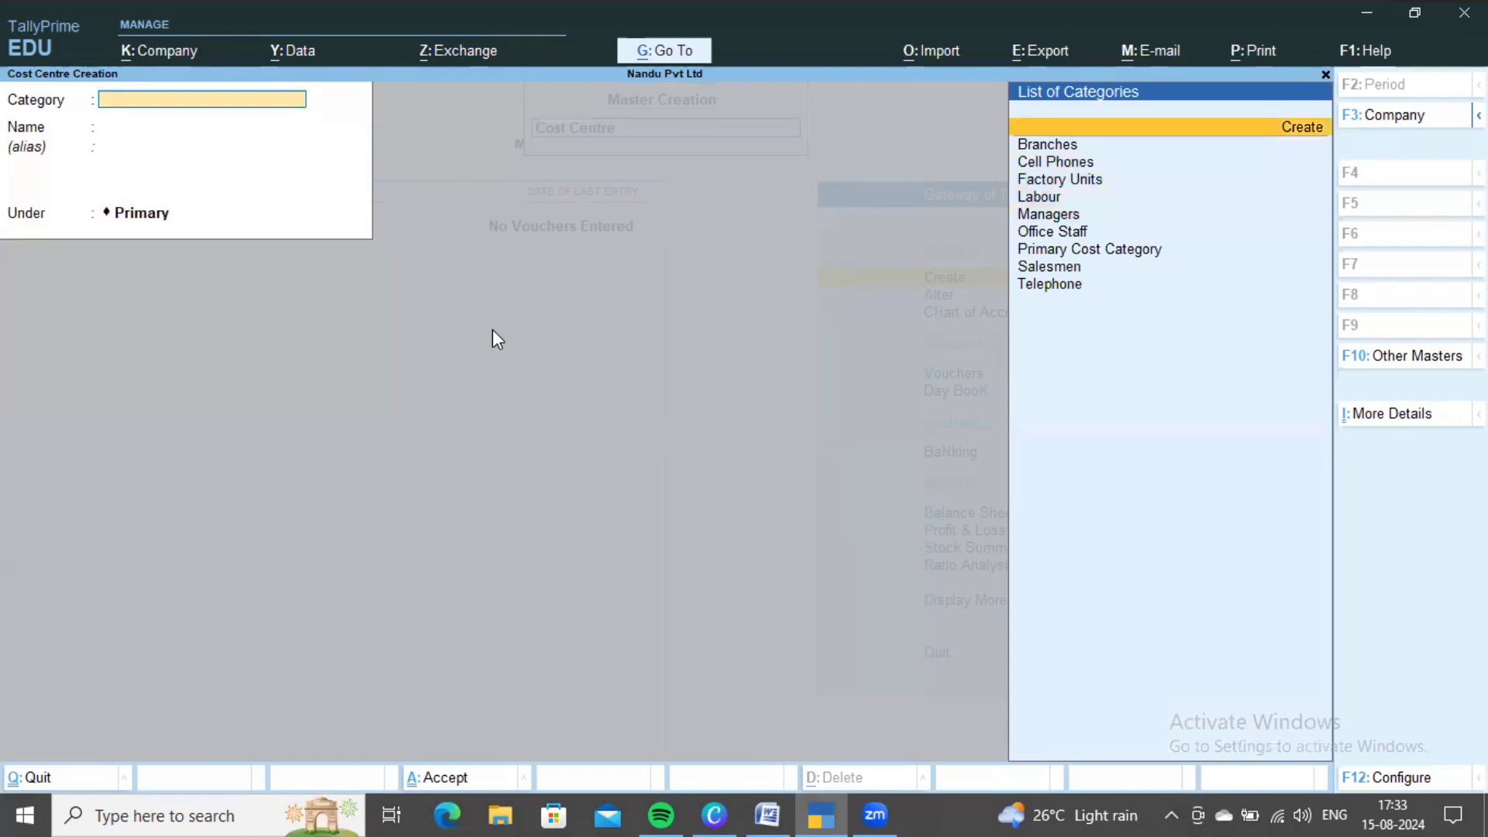
{"action": "key", "text": "Down"}
{"action": "key", "text": "Down"}
{"action": "key", "text": "Down"}
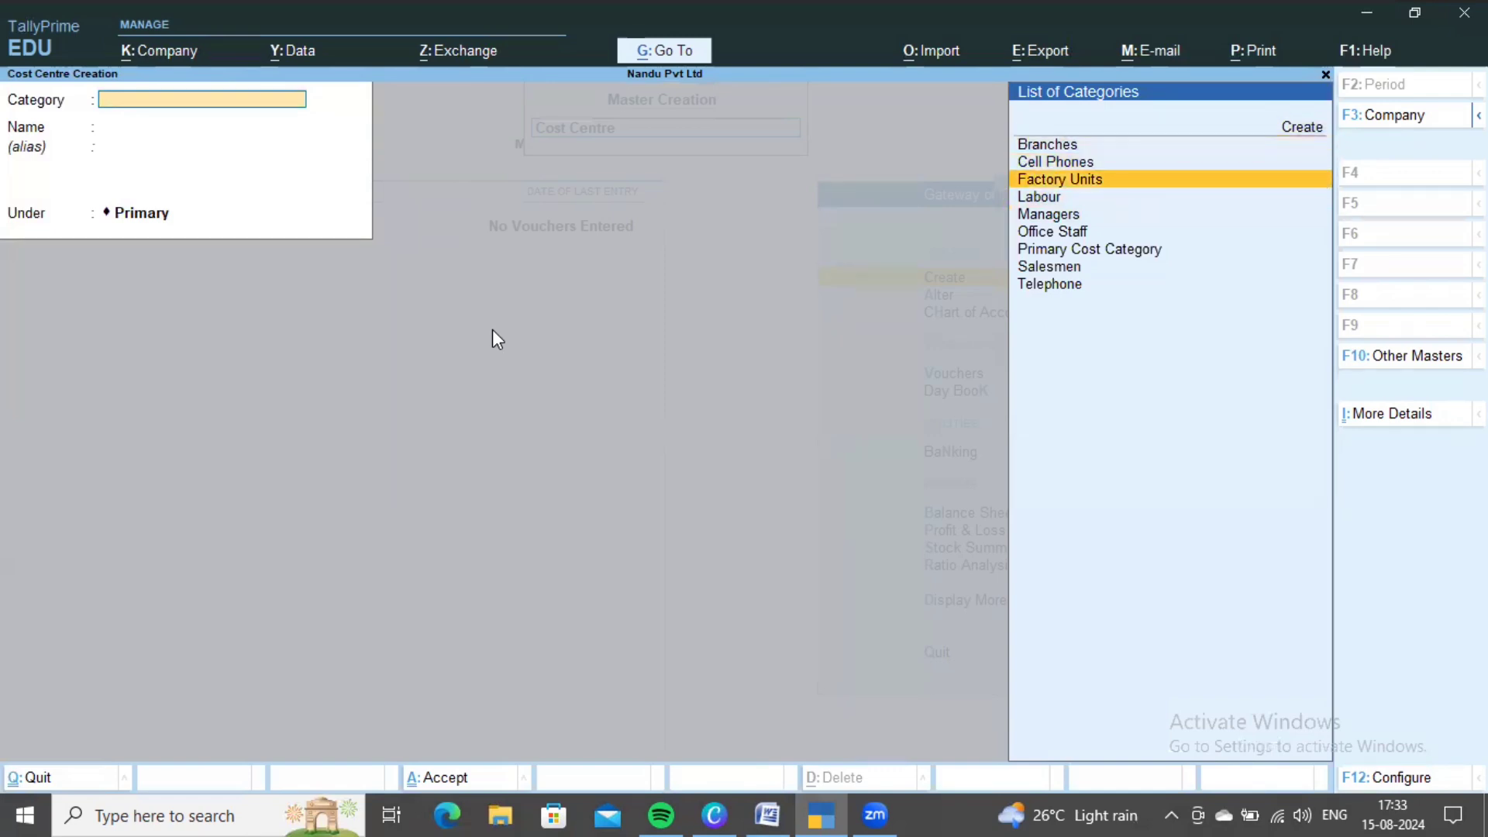
{"action": "key", "text": "Down"}
{"action": "key", "text": "Down"}
{"action": "key", "text": "Down"}
{"action": "key", "text": "Down"}
{"action": "key", "text": "Down"}
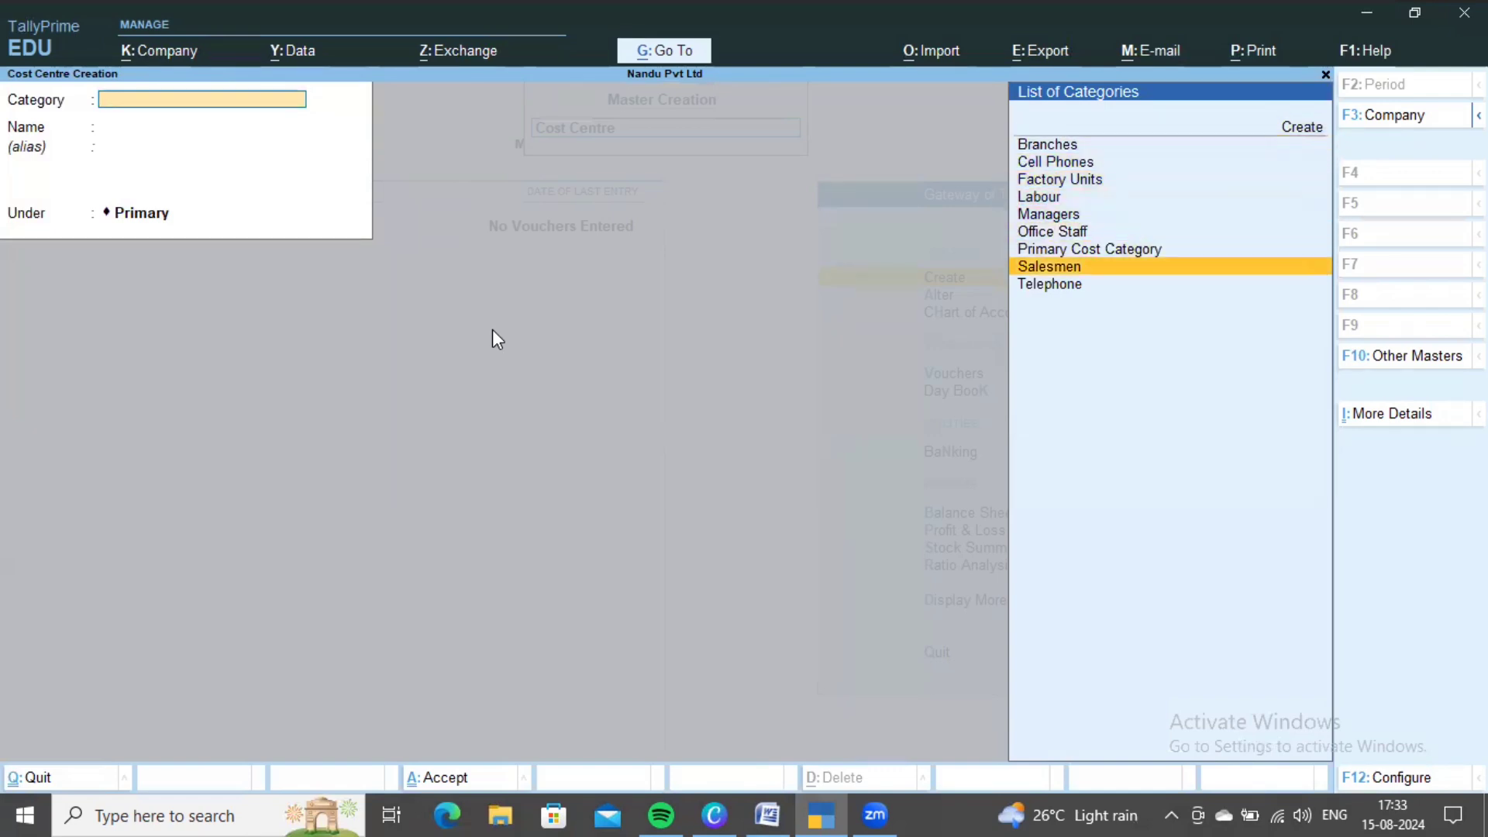
{"action": "key", "text": "Return"}
{"action": "key", "text": "alt+Tab"}
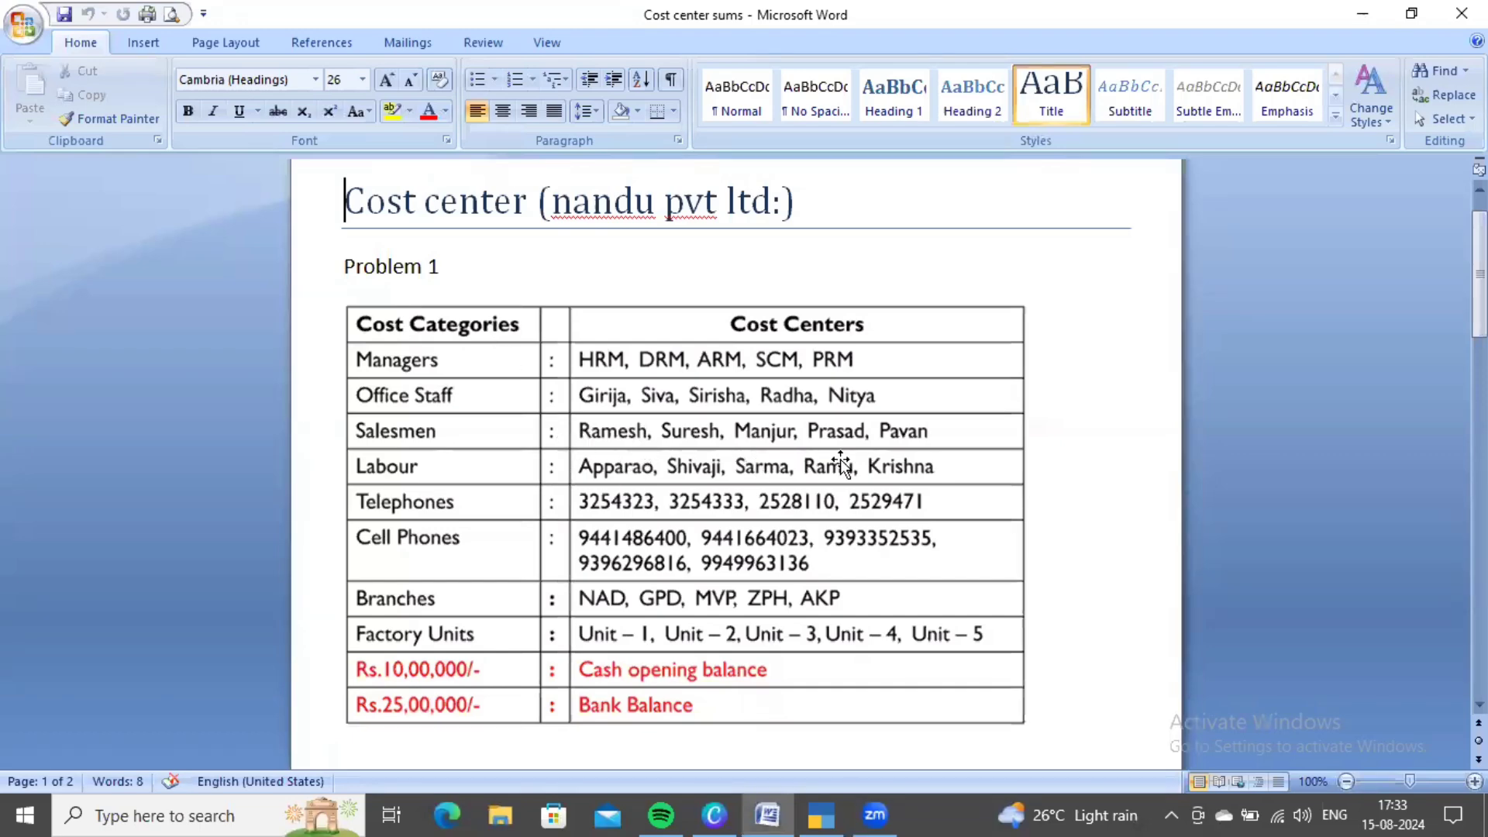
{"action": "key", "text": "alt+Tab"}
- Create the first two salesman cost centres, correcting a misspelled name
{"action": "type", "text": "Ramesh"}
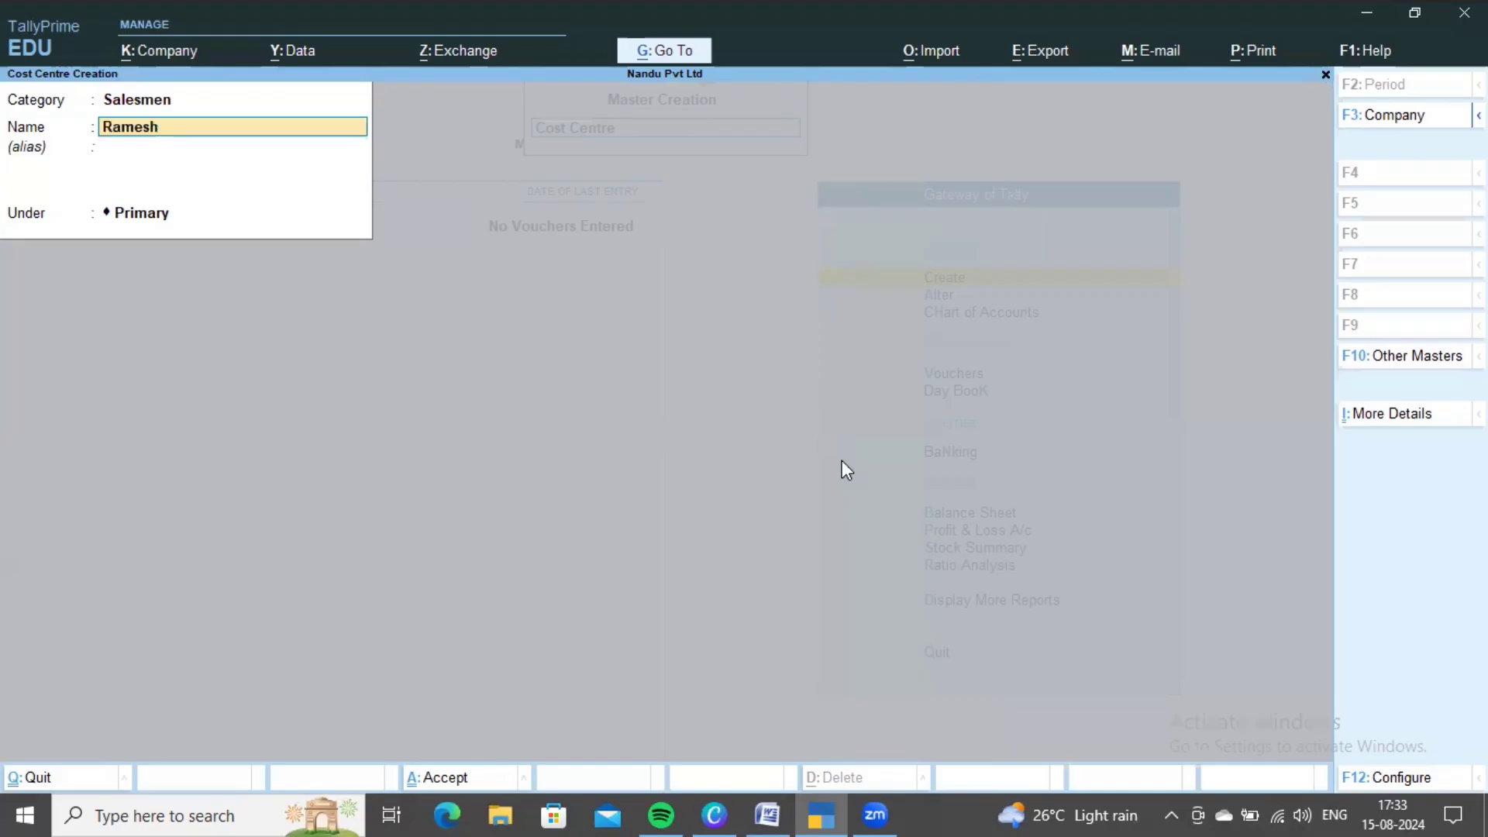
{"action": "key", "text": "ctrl+BackSpace"}
{"action": "type", "text": "Sureash"}
{"action": "key", "text": "BackSpace"}
{"action": "key", "text": "BackSpace"}
{"action": "key", "text": "BackSpace"}
{"action": "key", "text": "BackSpace"}
{"action": "type", "text": "esh"}
{"action": "key", "text": "ctrl+BackSpace"}
- Create the remaining three salesman cost centres from the Word table
{"action": "key", "text": "alt+Tab"}
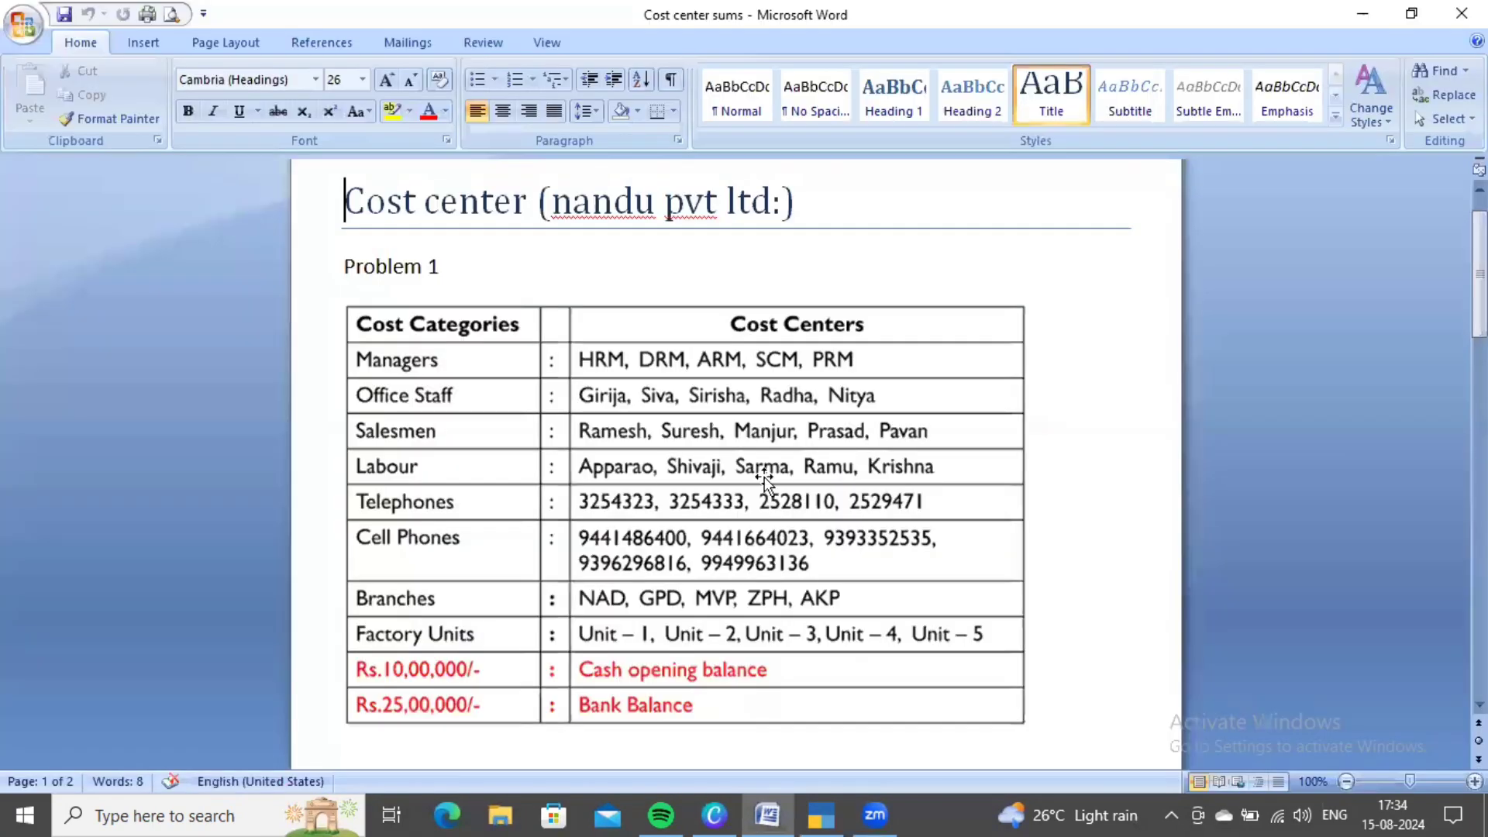
{"action": "key", "text": "alt+Tab"}
{"action": "type", "text": "Man"}
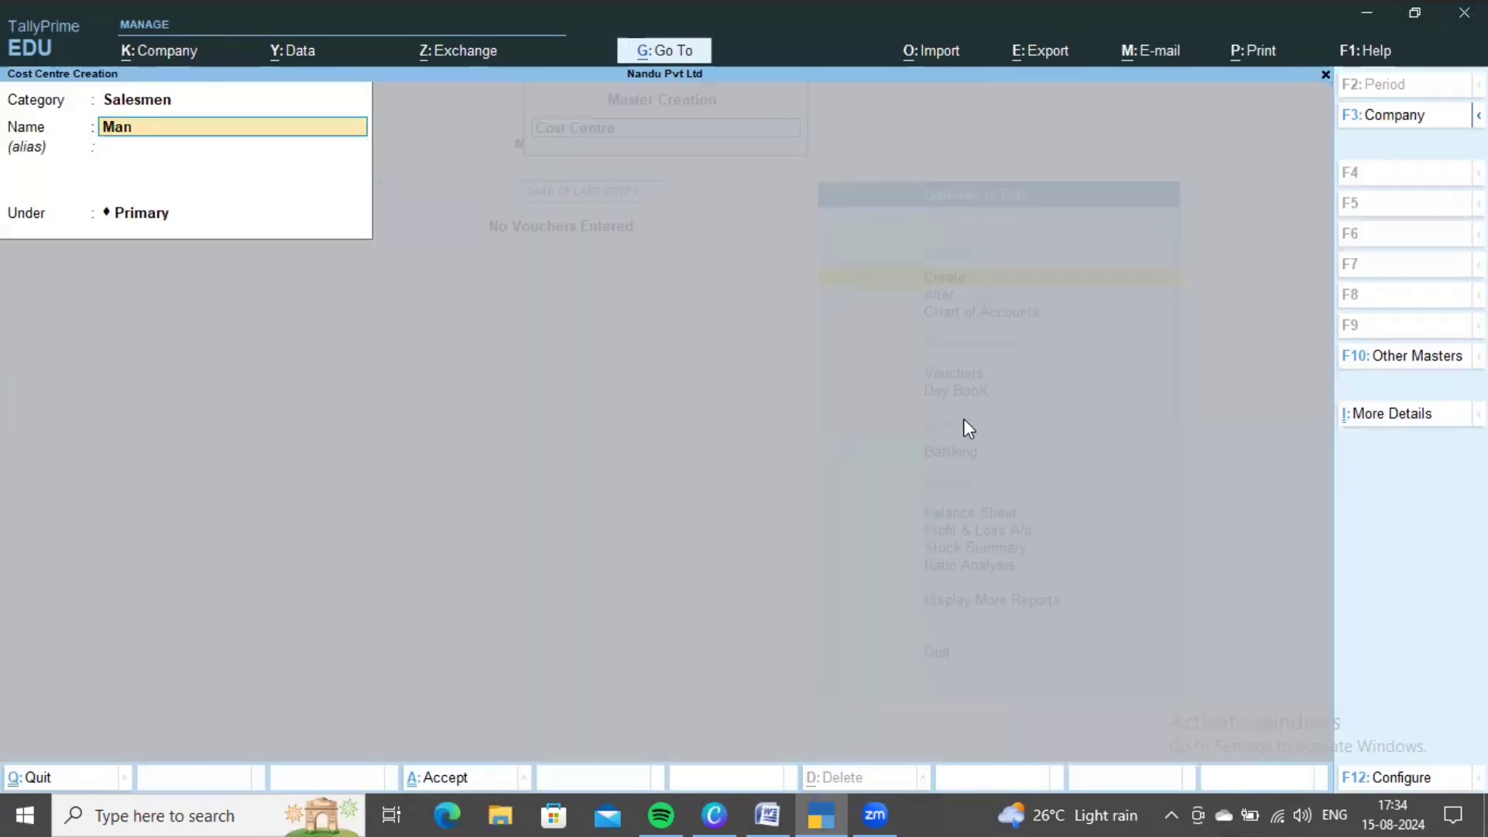
{"action": "type", "text": "jur"}
{"action": "key", "text": "ctrl+a"}
{"action": "key", "text": "alt+Tab"}
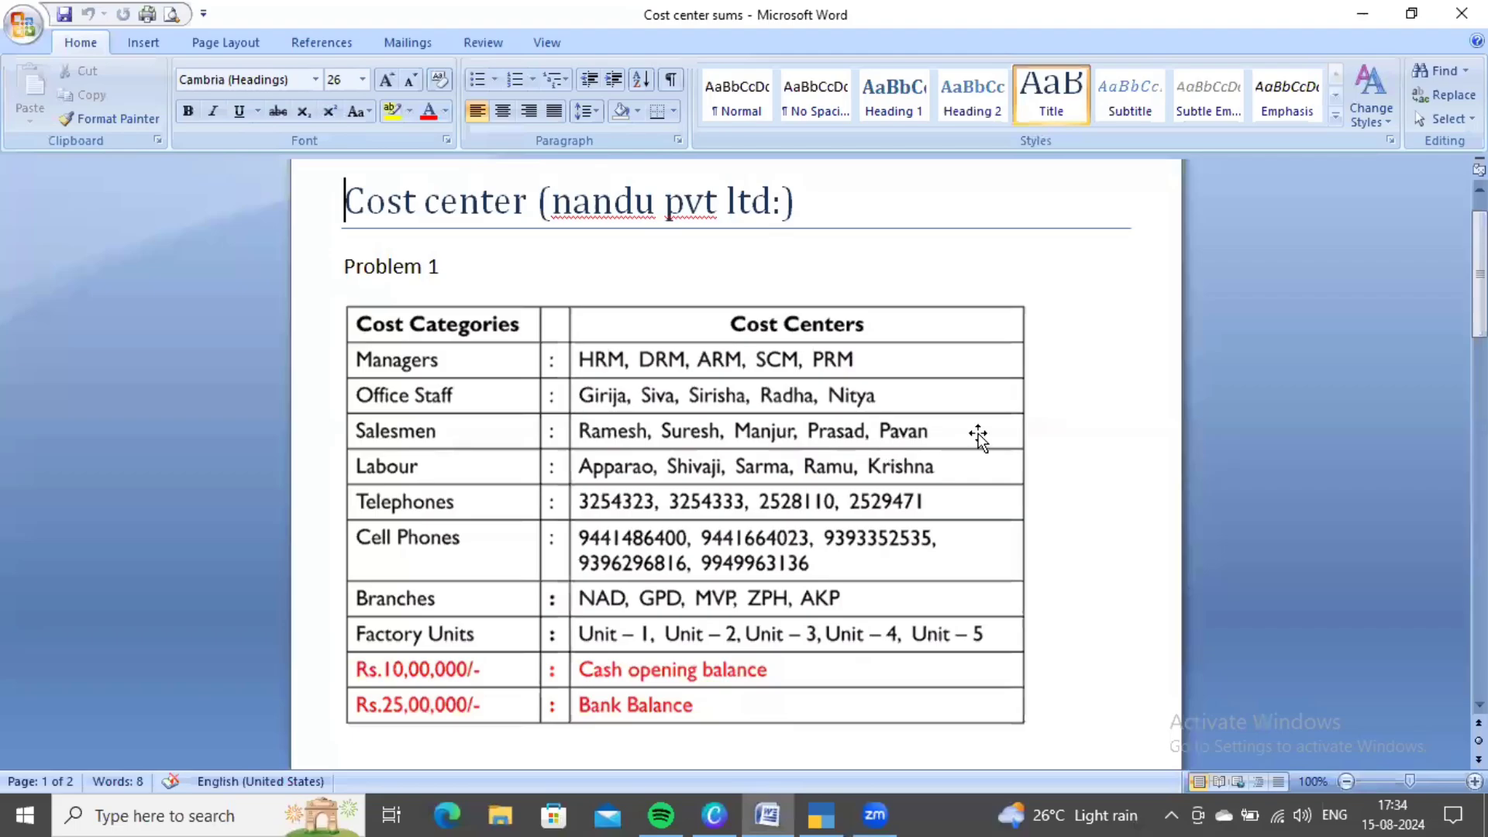
{"action": "key", "text": "alt+Tab"}
{"action": "type", "text": "Prasad"}
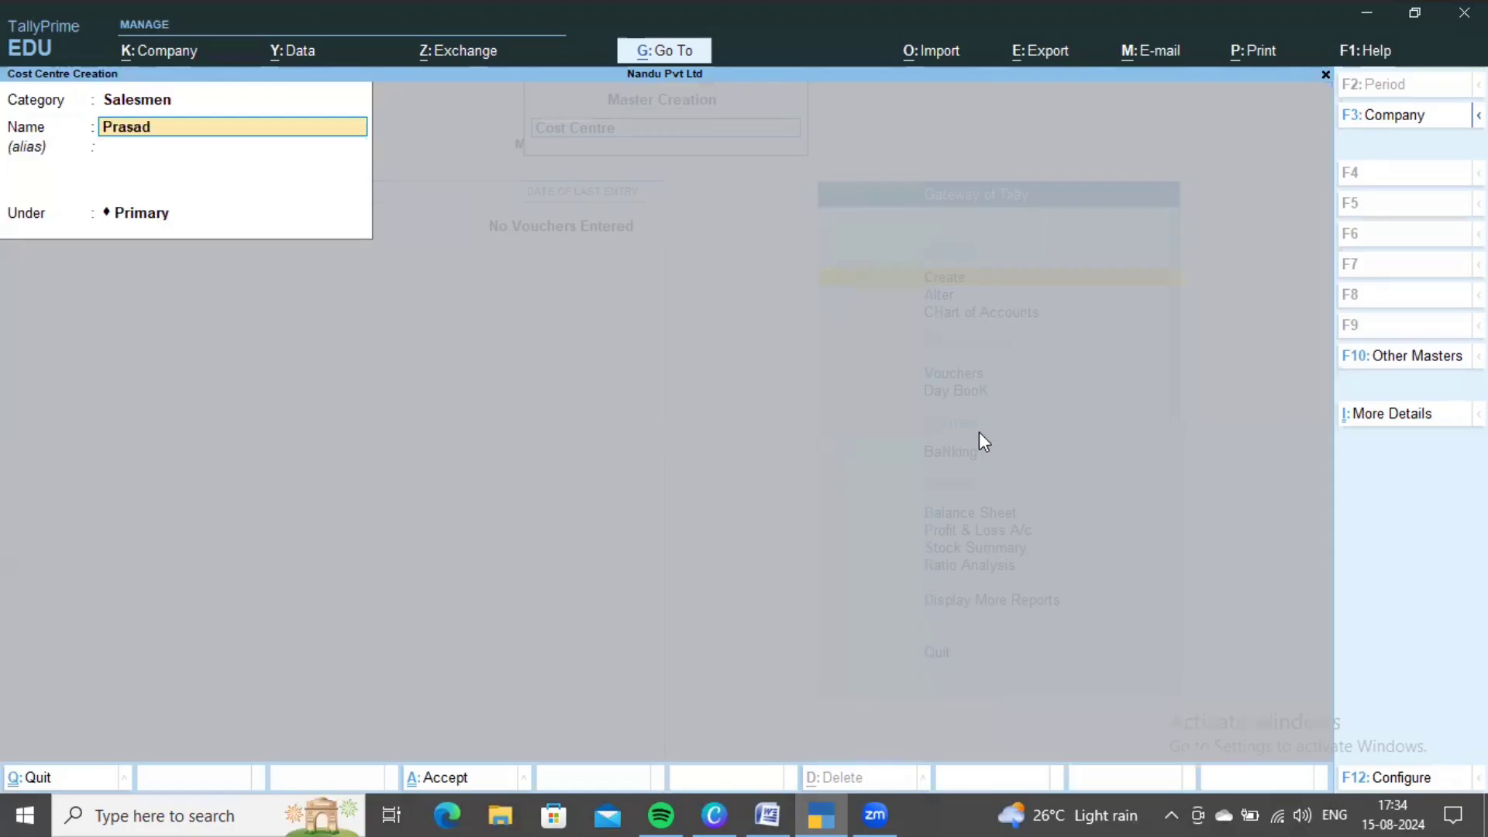
{"action": "key", "text": "ctrl+a"}
{"action": "type", "text": "Pavan"}
{"action": "key", "text": "ctrl+a"}
- Look up the next category in the Word table and step back to the Category field
{"action": "key", "text": "alt+Tab"}
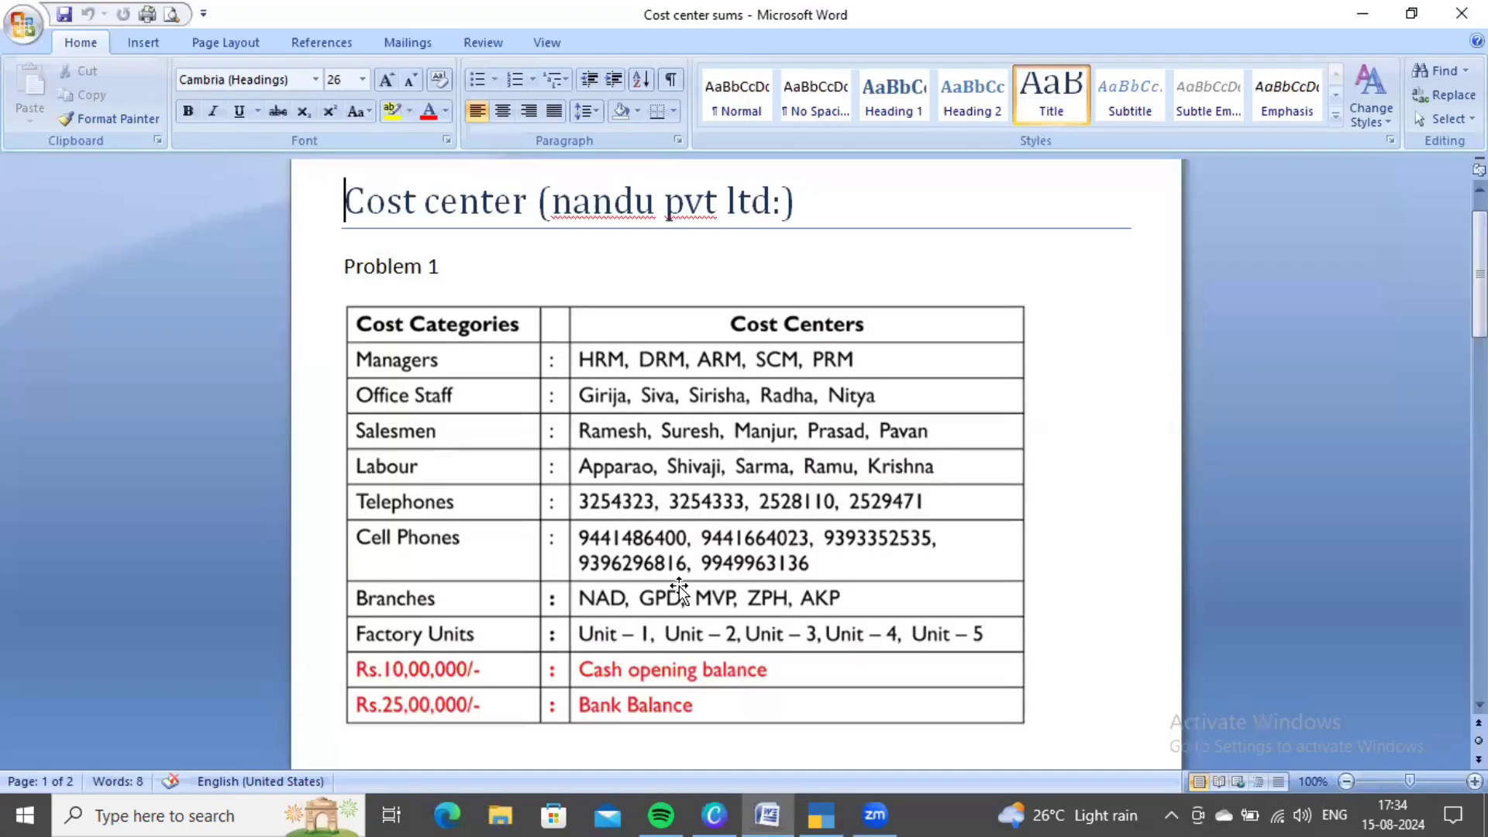
{"action": "scroll", "coordinate": [679, 585], "scroll_direction": "down", "scroll_amount": 1}
{"action": "key", "text": "alt+Tab"}
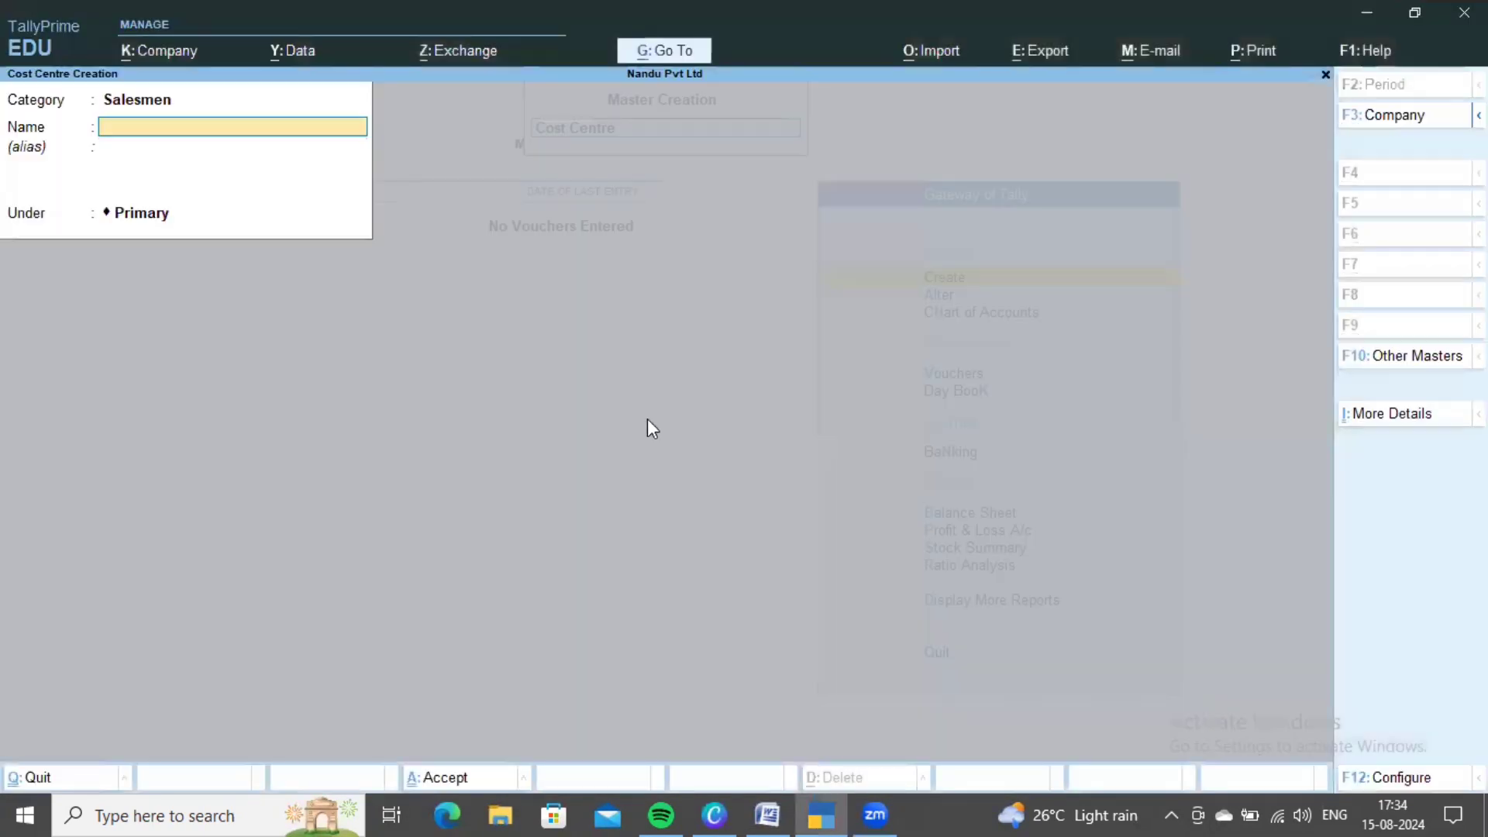
{"action": "key", "text": "BackSpace"}
{"action": "key", "text": "BackSpace"}
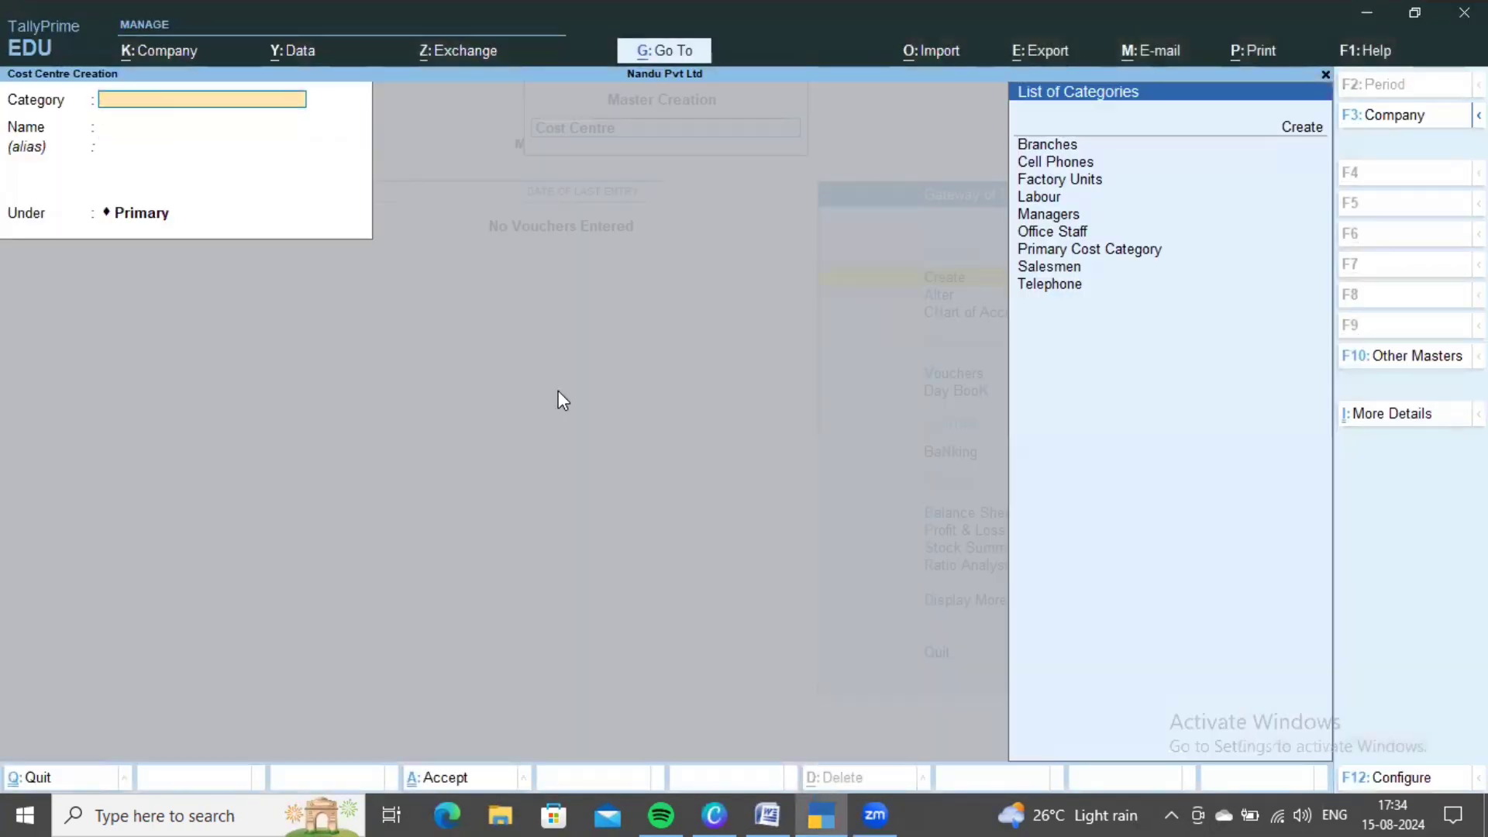
- Set the category to Labour and create the first two labour cost centres
{"action": "key", "text": "Down"}
{"action": "key", "text": "Down"}
{"action": "key", "text": "Down"}
{"action": "key", "text": "Down"}
{"action": "key", "text": "Return"}
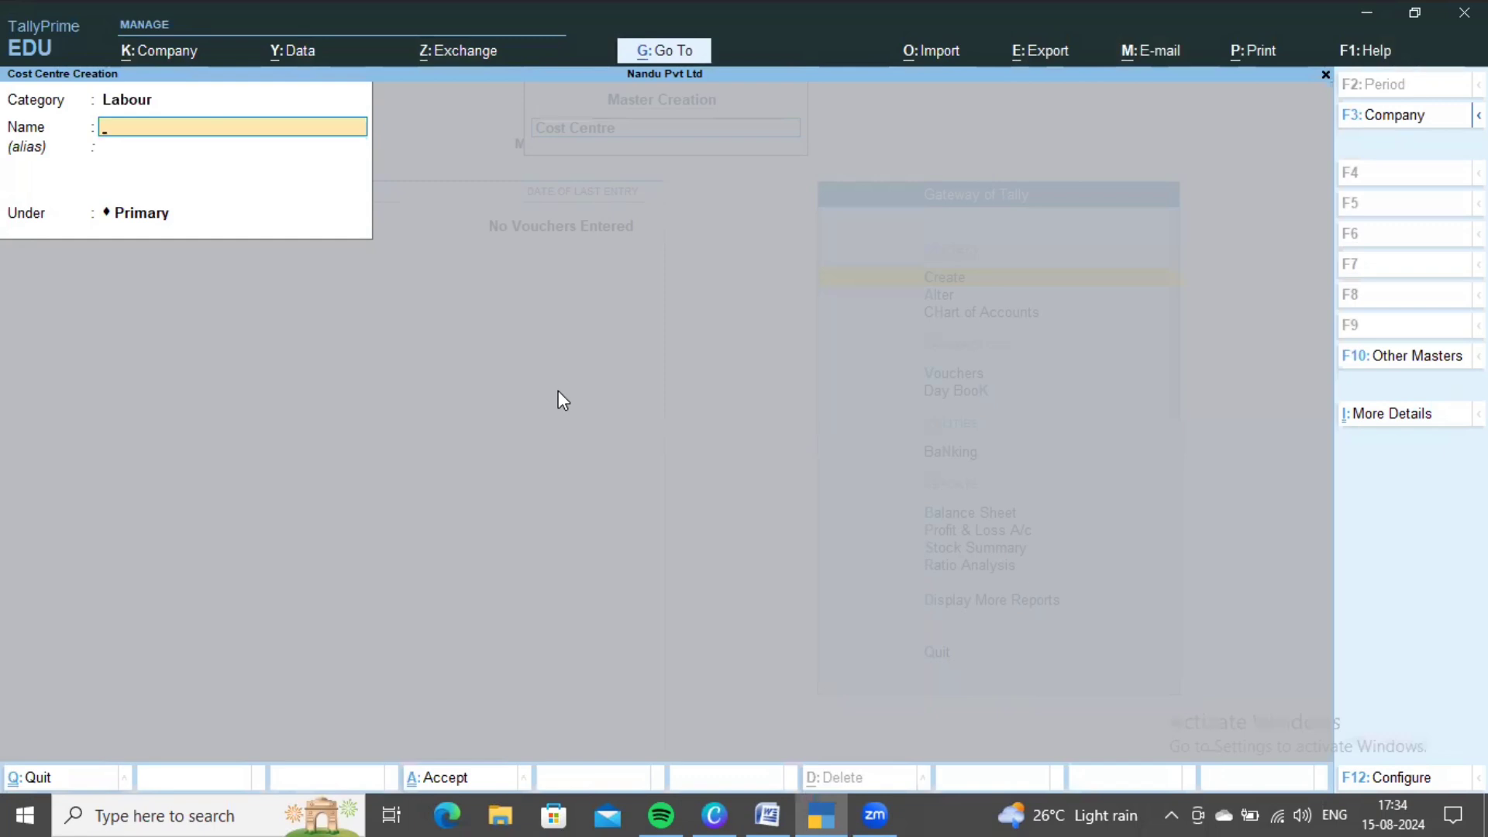
{"action": "key", "text": "alt+Tab"}
{"action": "key", "text": "alt+Tab"}
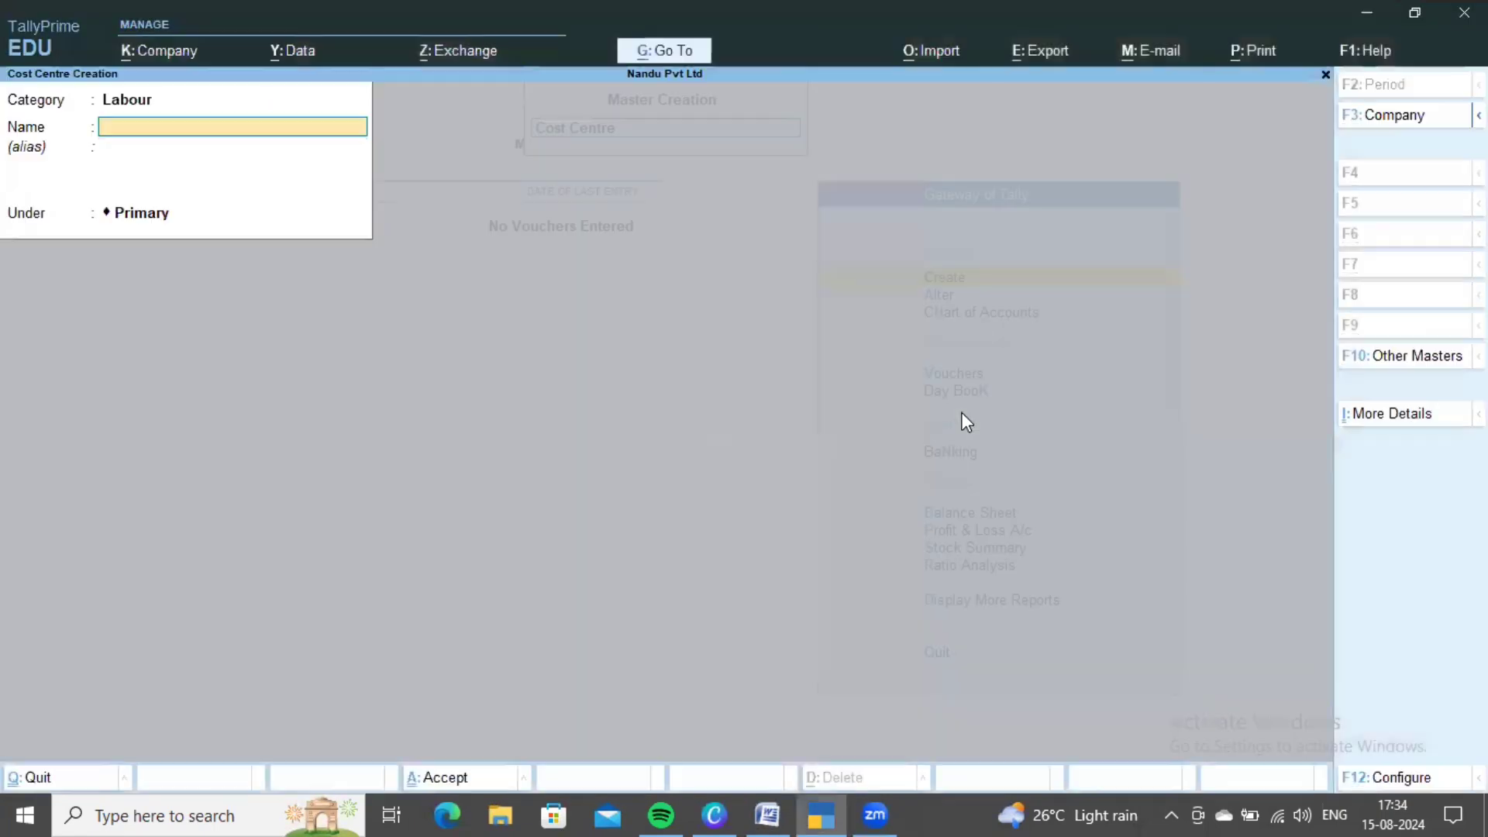
{"action": "type", "text": "Apparao"}
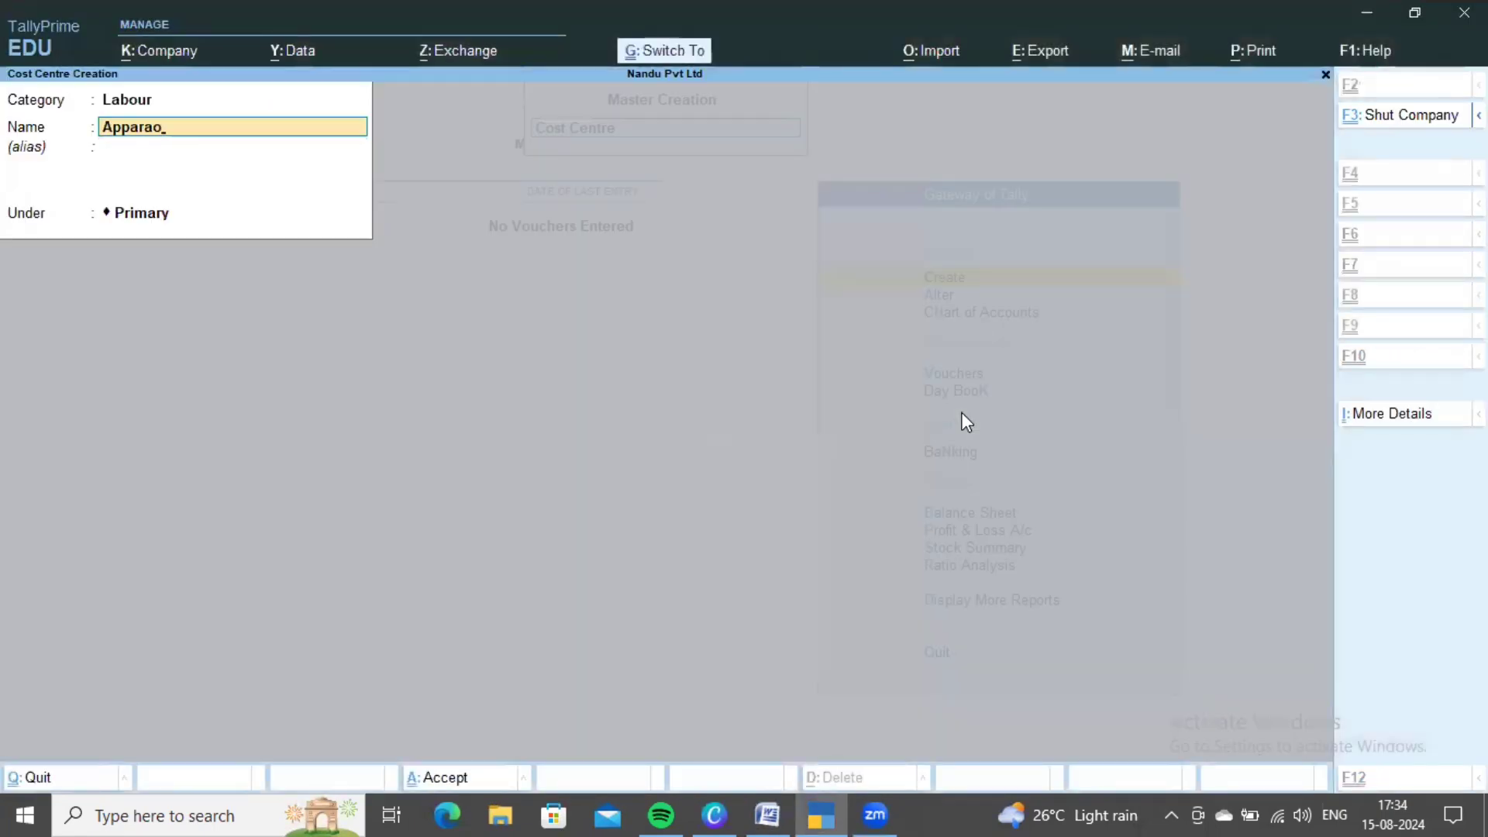
{"action": "key", "text": "ctrl+a"}
{"action": "key", "text": "alt+Tab"}
{"action": "key", "text": "alt+Tab"}
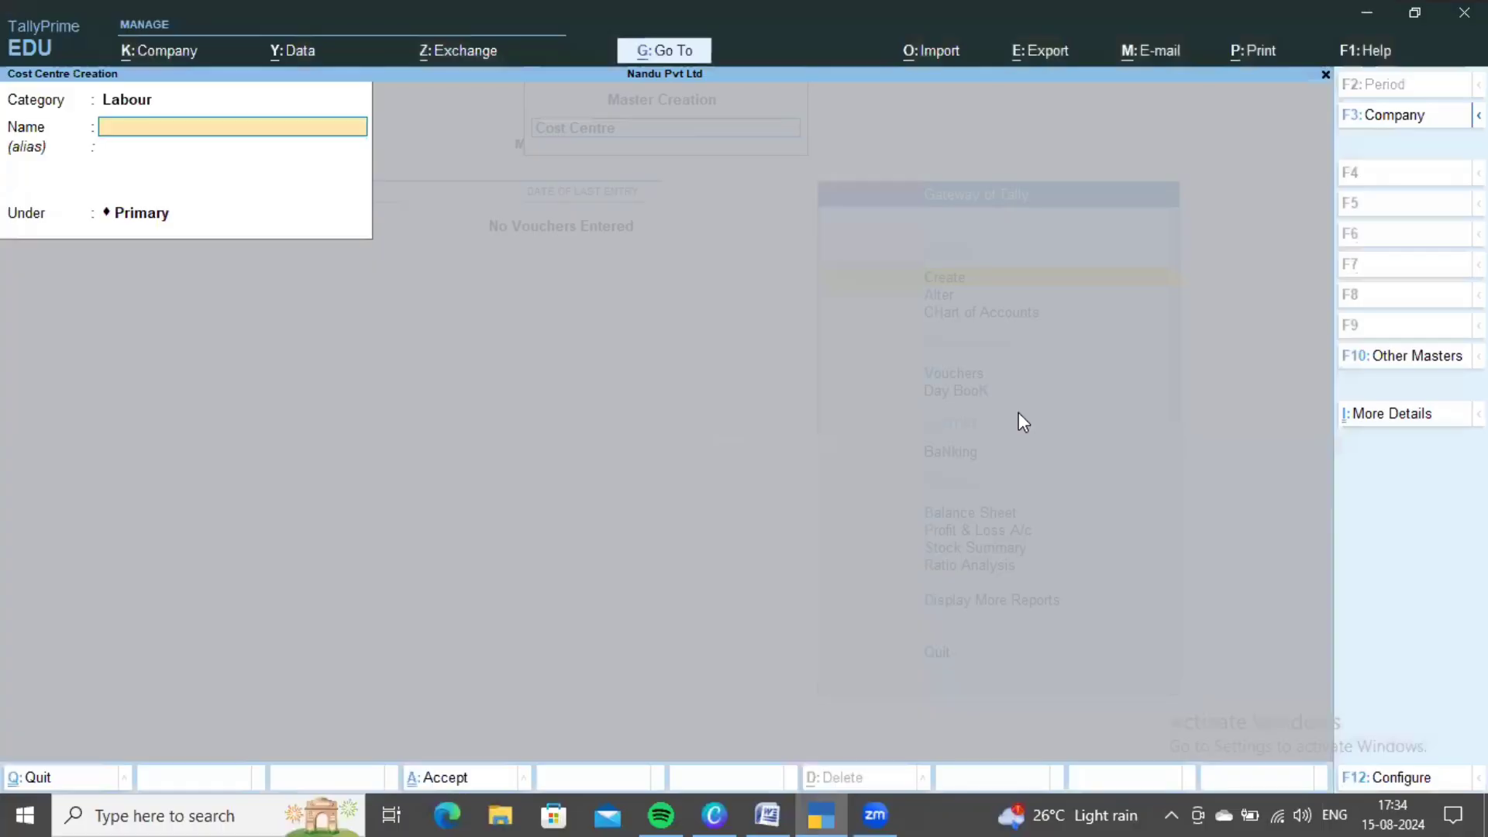
{"action": "type", "text": "Shivaji"}
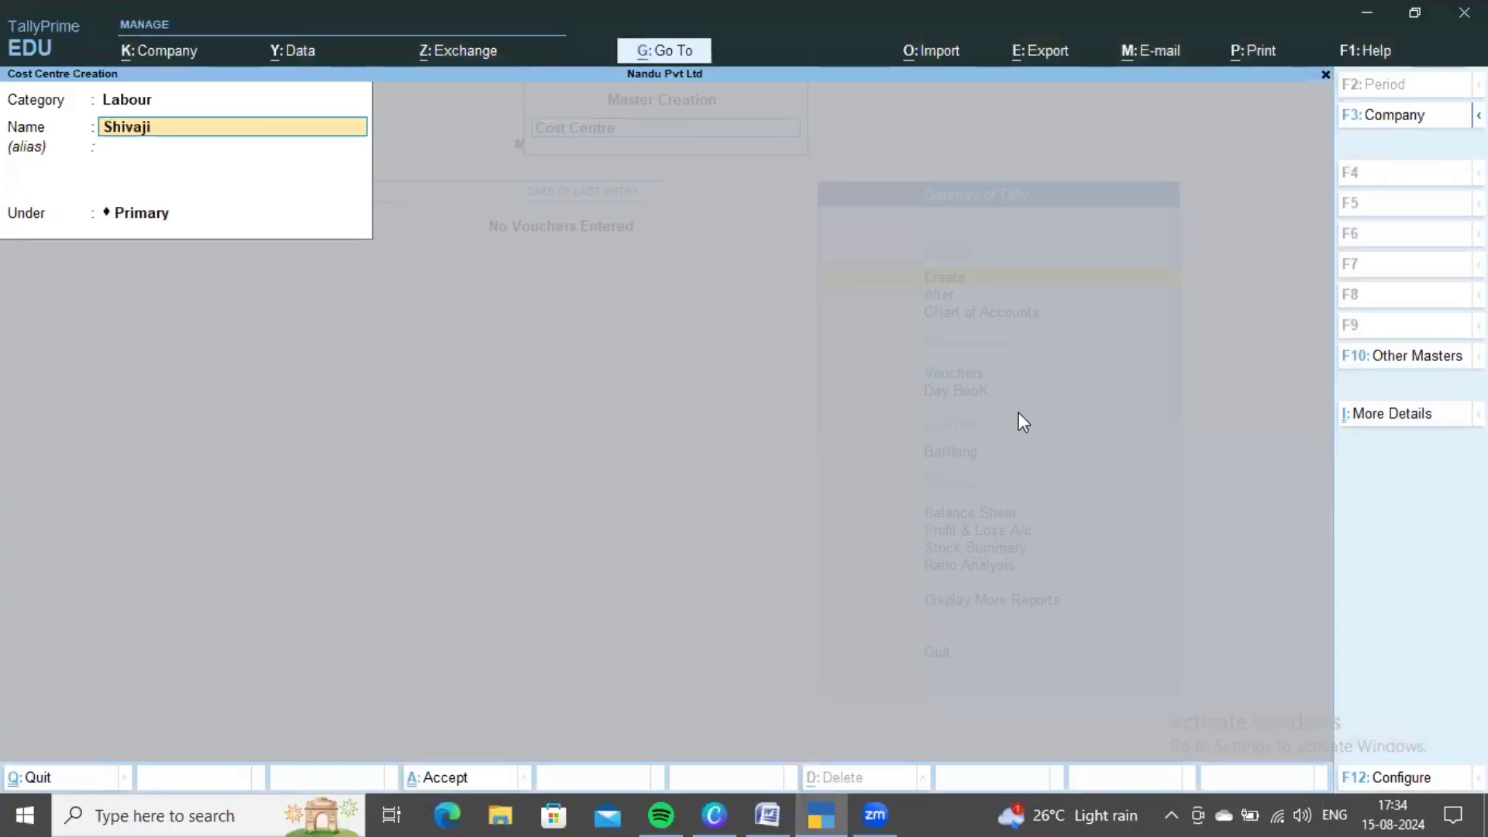
{"action": "key", "text": "ctrl+a"}
- Create the third and fourth labour cost centres, fixing a mistyped character
{"action": "key", "text": "alt+Tab"}
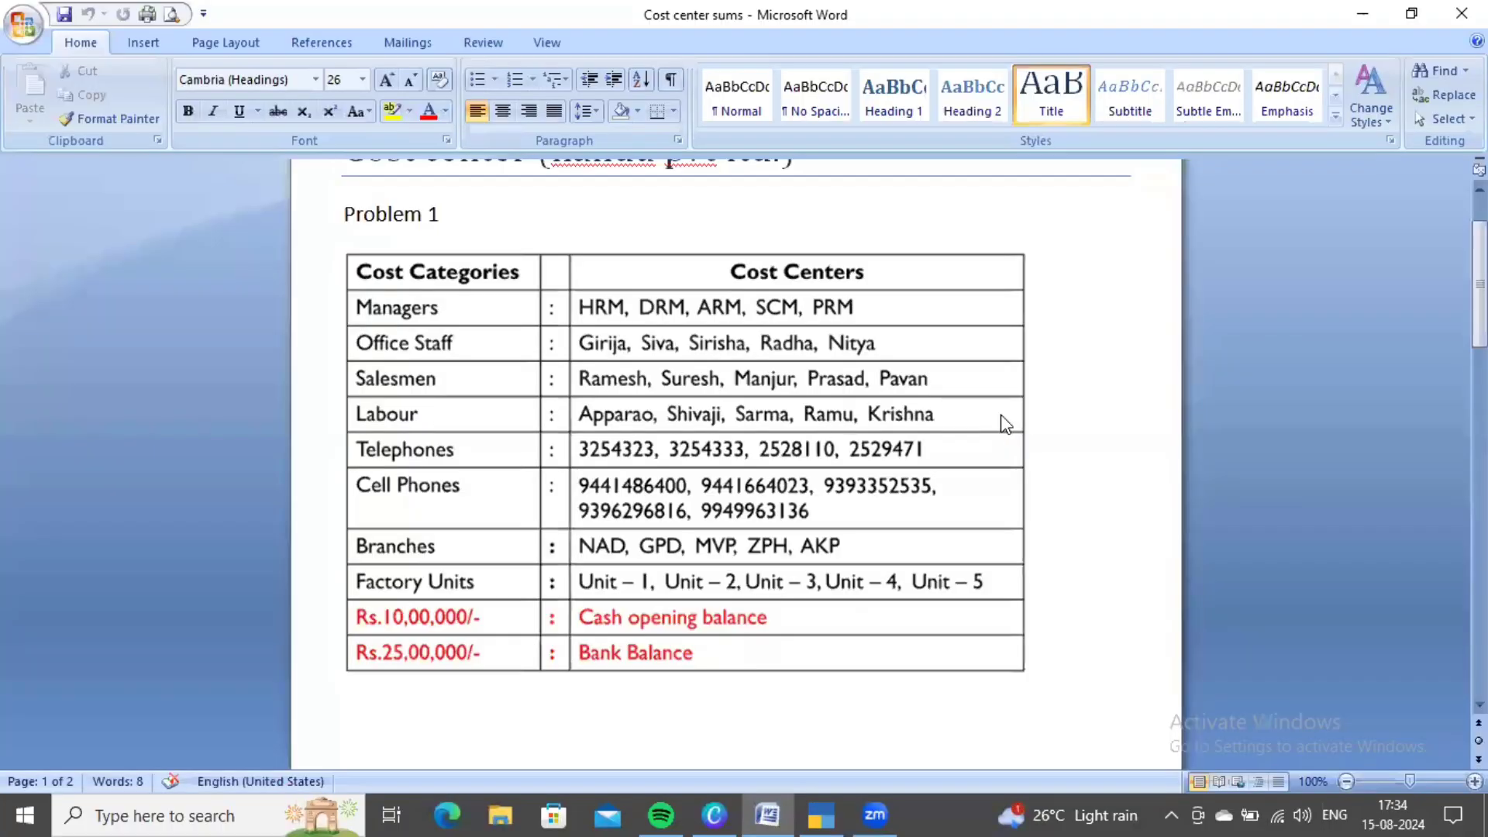
{"action": "key", "text": "alt+Tab"}
{"action": "type", "text": "Sarma"}
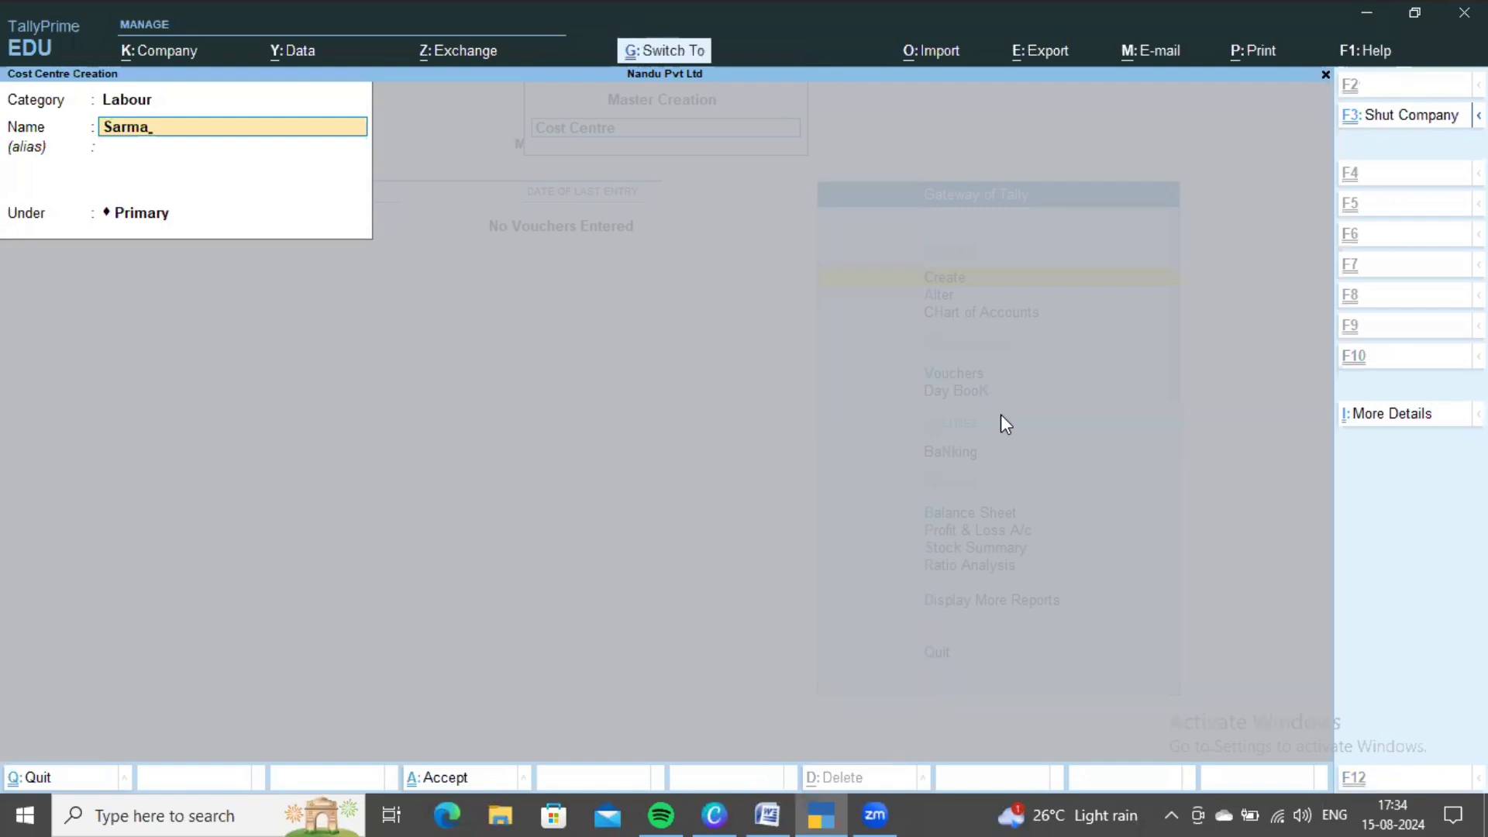
{"action": "key", "text": "ctrl+a"}
{"action": "key", "text": "alt+Tab"}
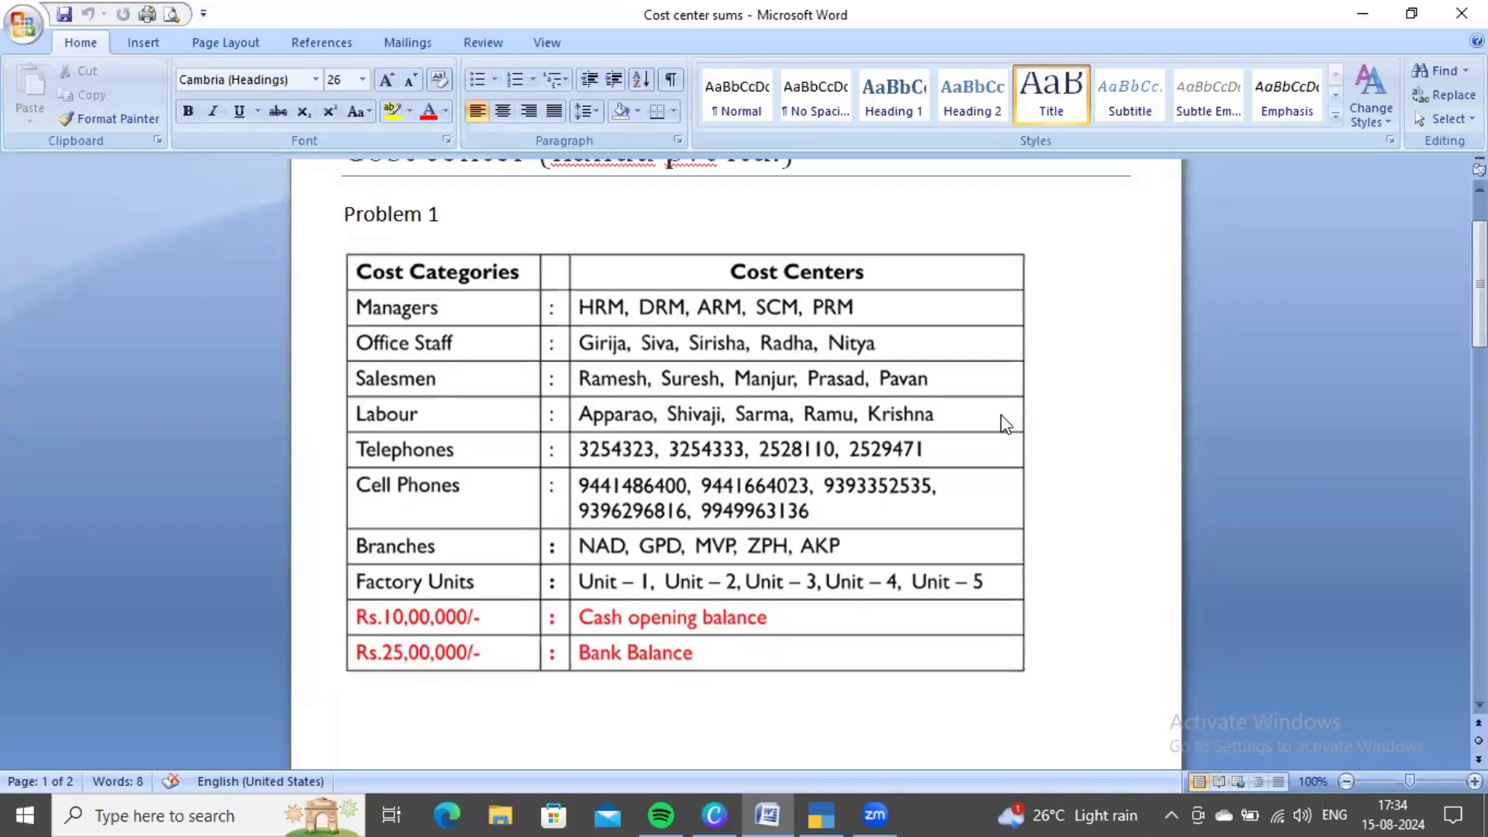
{"action": "key", "text": "alt+Tab"}
{"action": "type", "text": "R"}
{"action": "key", "text": "BackSpace"}
{"action": "type", "text": "Ramu"}
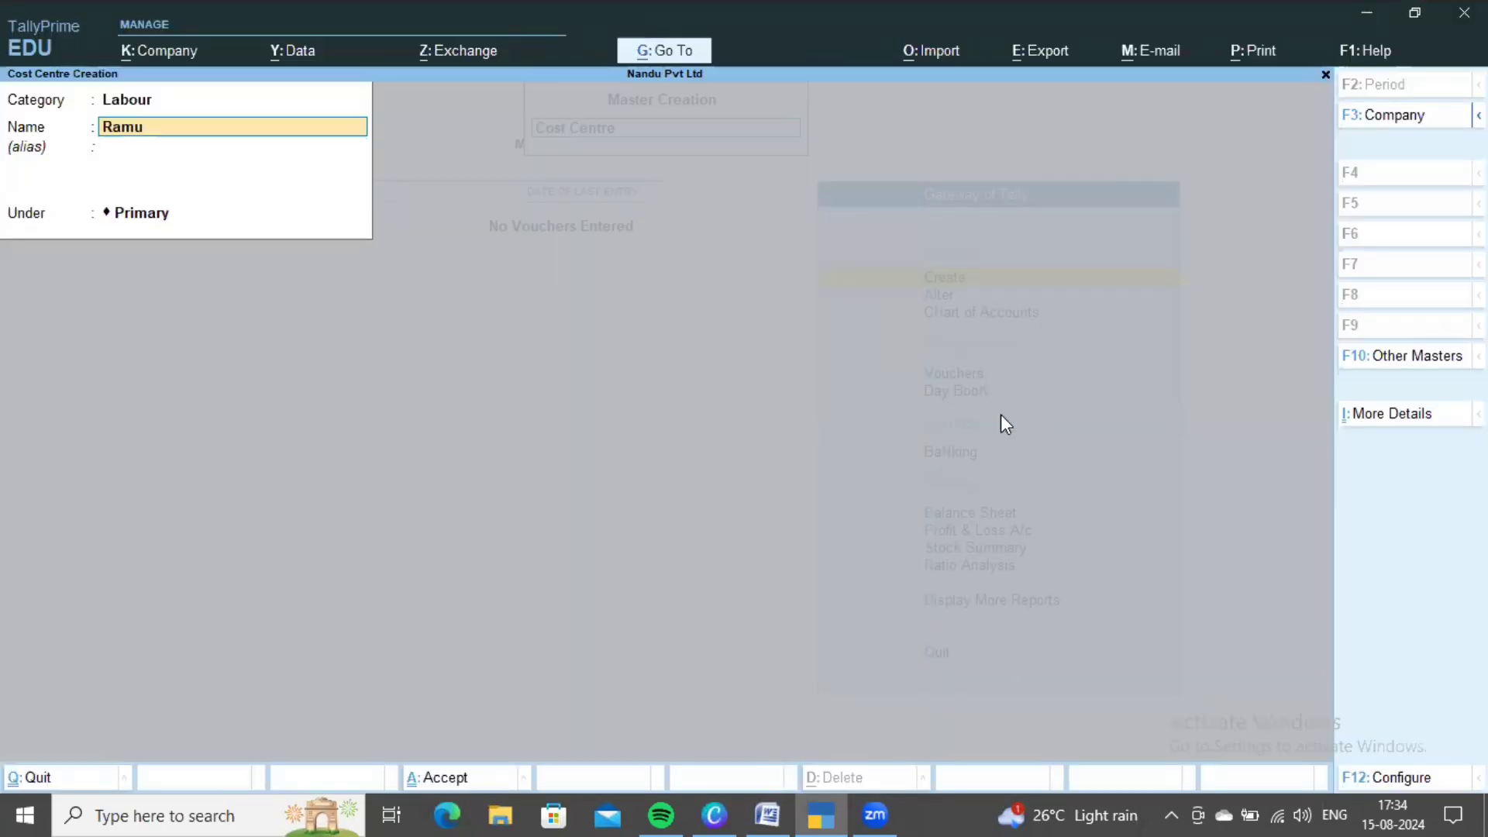
{"action": "key", "text": "ctrl+a"}
- Save the final labour cost centre and recheck the Word table
{"action": "key", "text": "alt+Tab"}
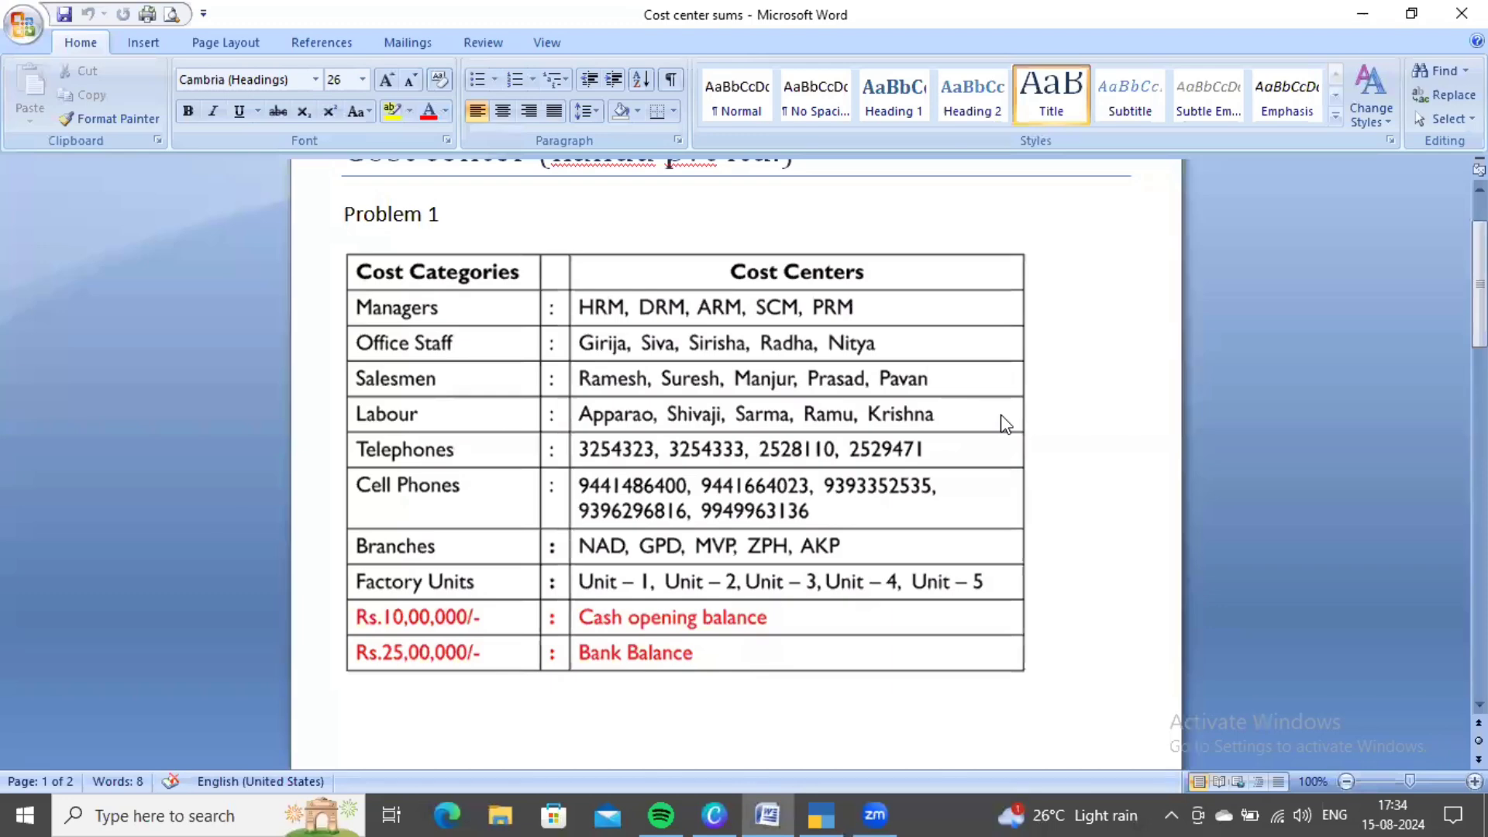
{"action": "key", "text": "alt+Tab"}
{"action": "type", "text": "Krishn"}
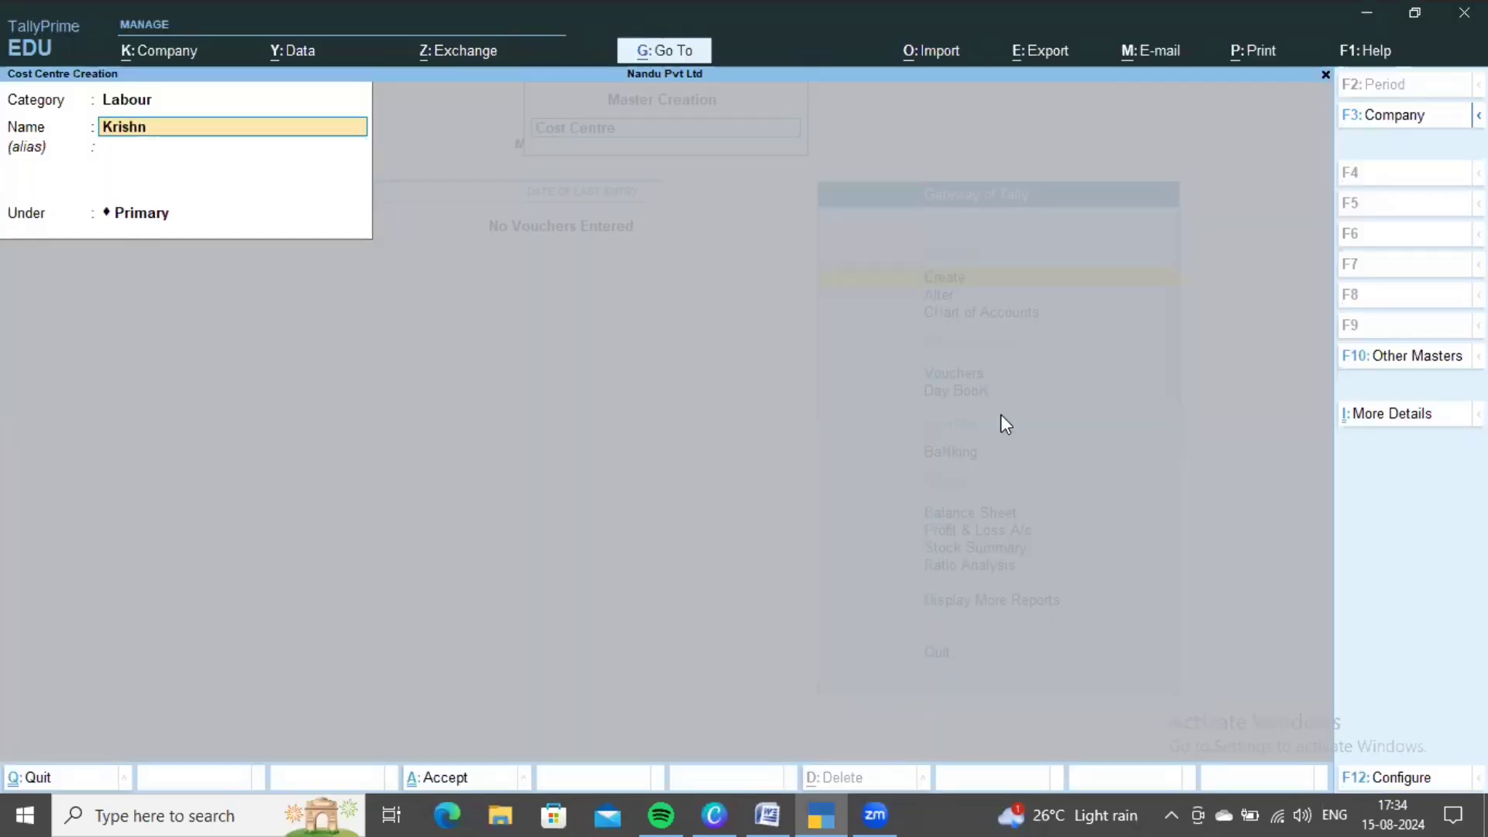
{"action": "key", "text": "ctrl+a"}
{"action": "key", "text": "alt+Tab"}
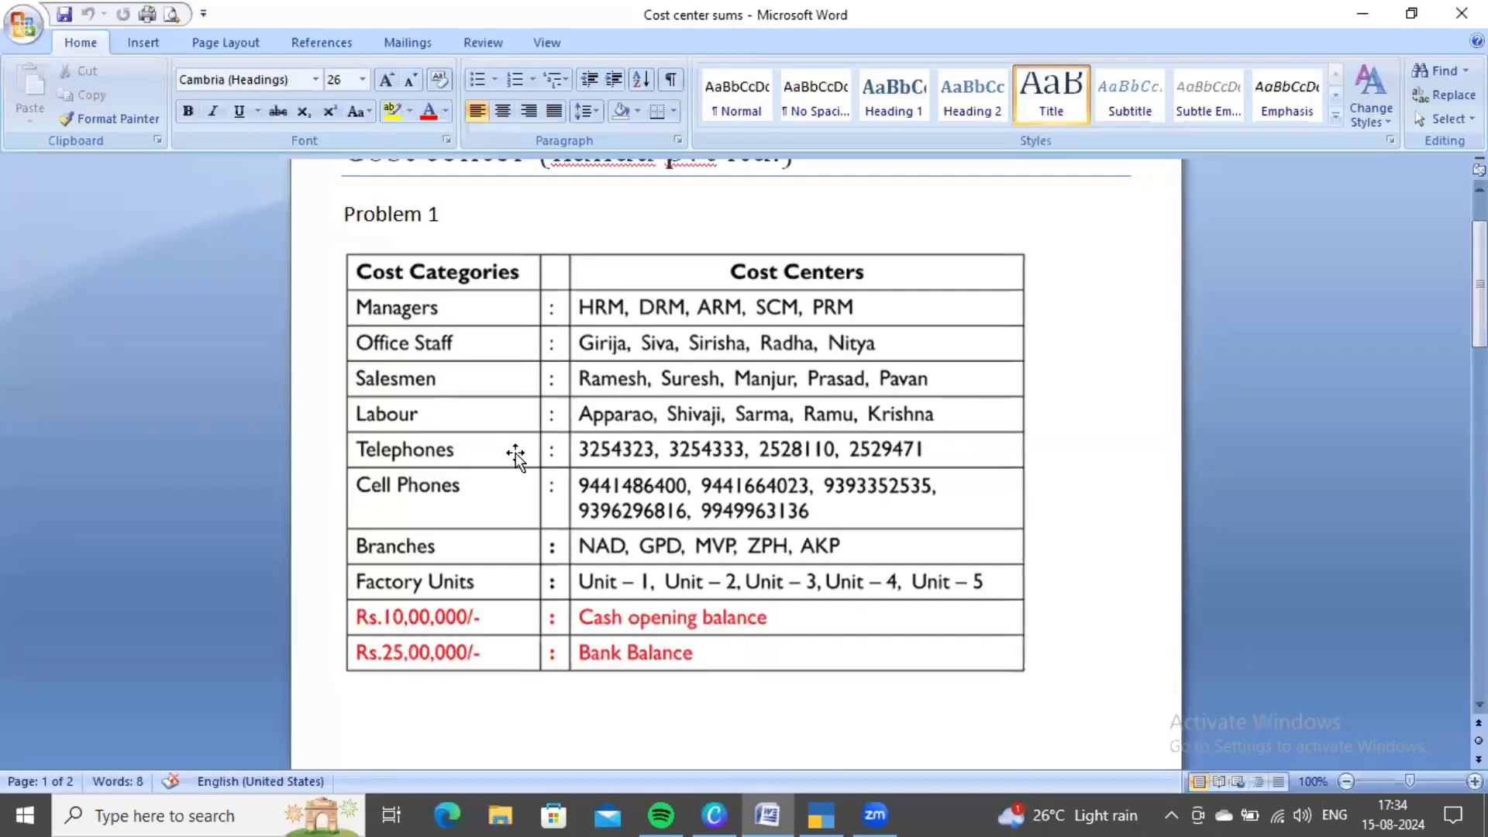
{"action": "key", "text": "alt+Tab"}
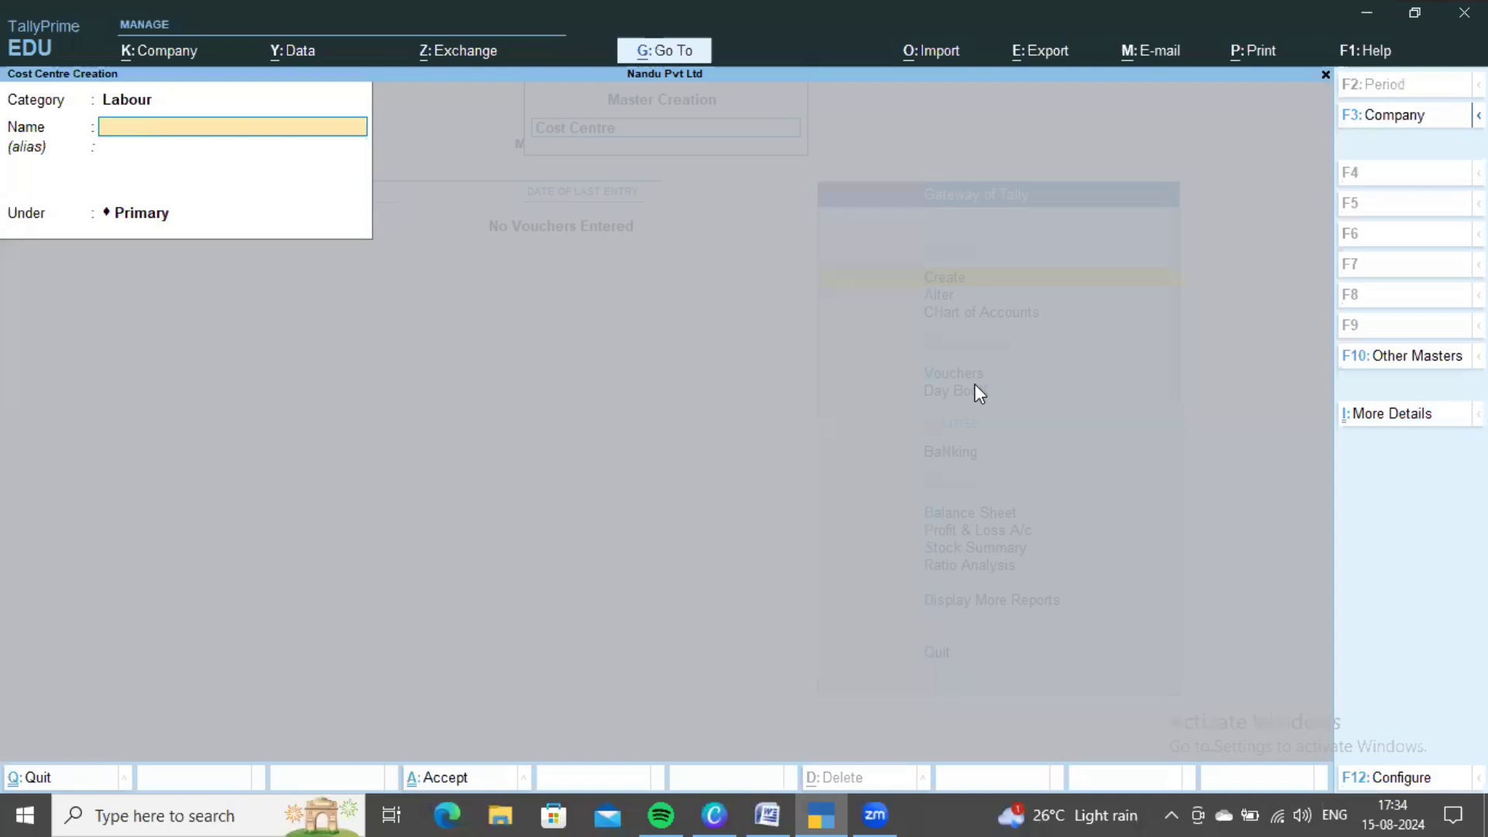
- Switch the cost centre category to Telephone and check the telephone numbers in Word
{"action": "key", "text": "BackSpace"}
{"action": "key", "text": "space"}
{"action": "key", "text": "Down"}
{"action": "key", "text": "Down"}
{"action": "key", "text": "Down"}
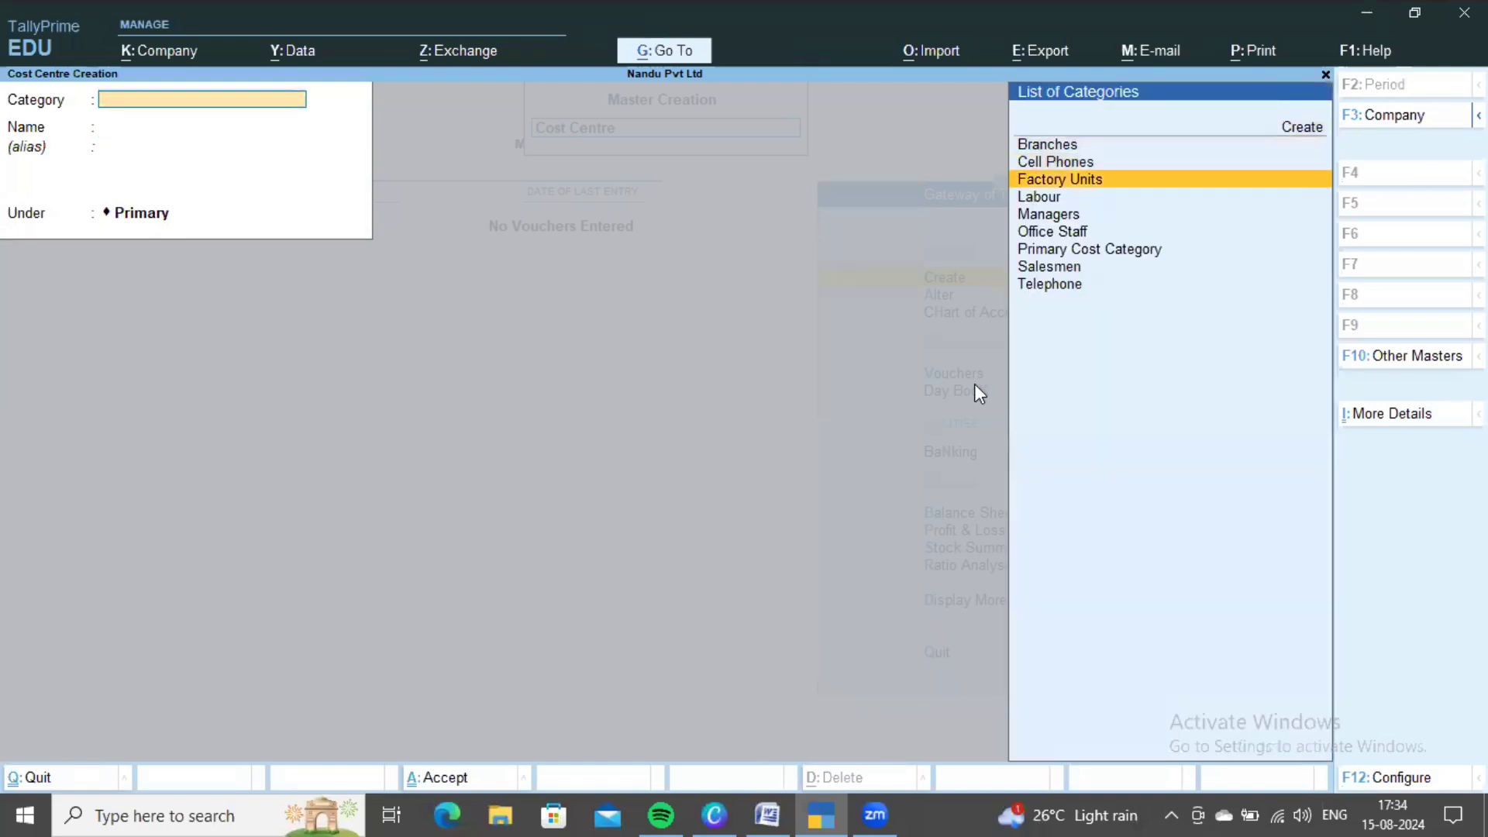
{"action": "key", "text": "Down"}
{"action": "key", "text": "Down"}
{"action": "key", "text": "Down"}
{"action": "key", "text": "Down"}
{"action": "key", "text": "Down"}
{"action": "key", "text": "Down"}
{"action": "key", "text": "Return"}
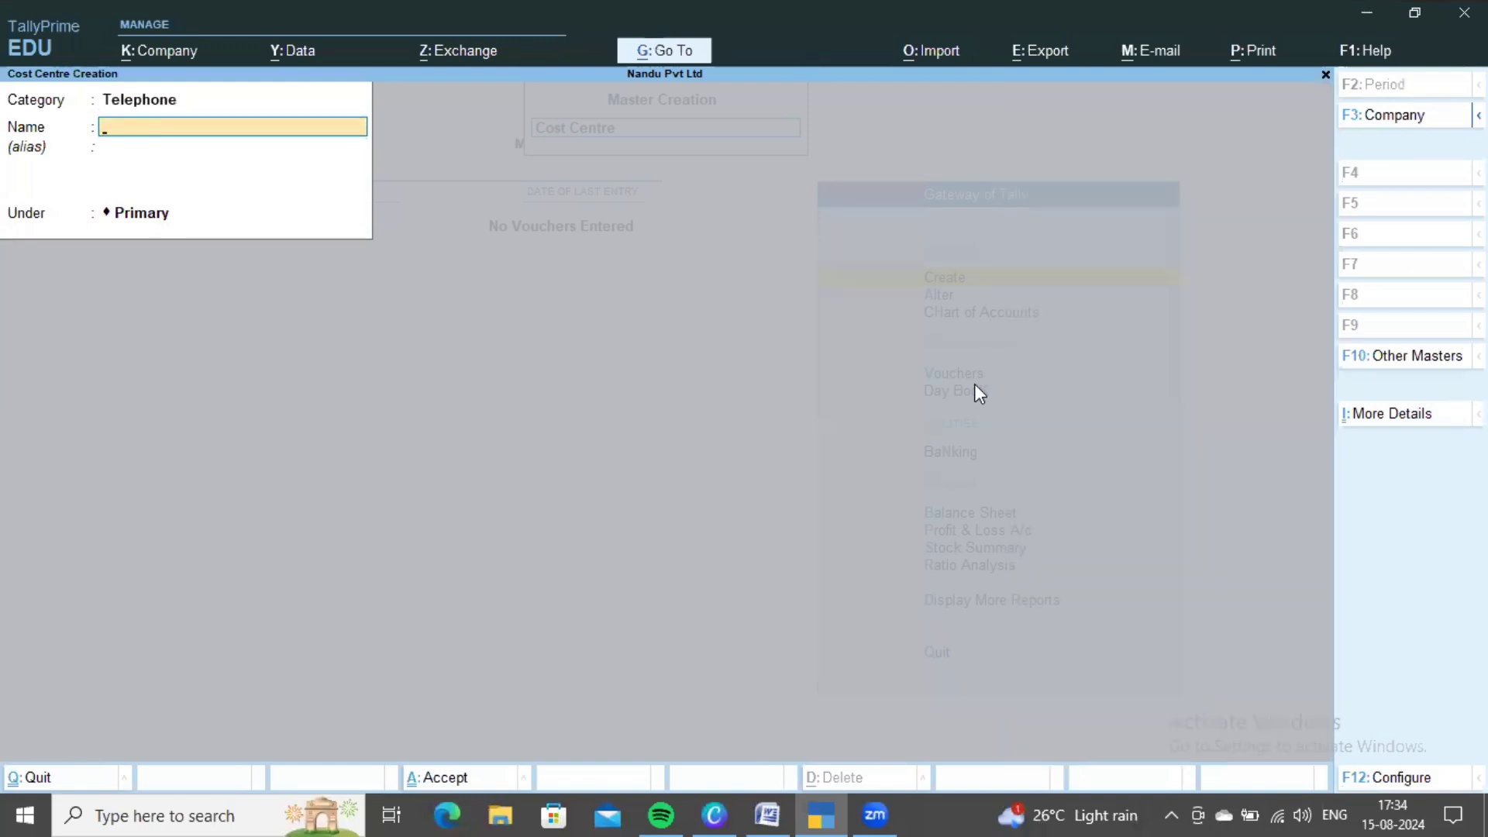
{"action": "key", "text": "alt+Tab"}
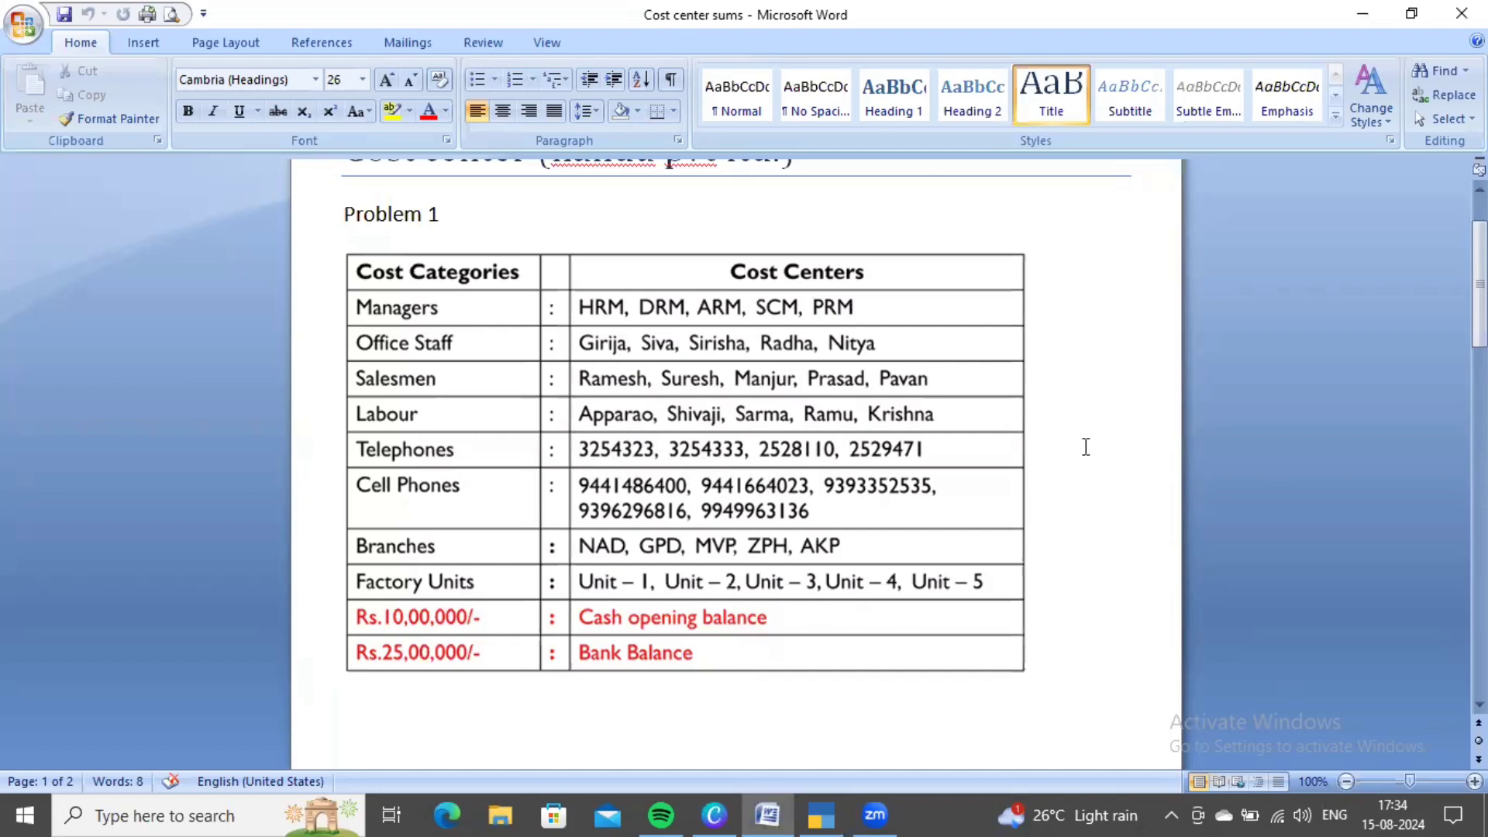
- Create the first two telephone-number cost centres from the Word table
{"action": "key", "text": "alt+Tab"}
{"action": "type", "text": "32"}
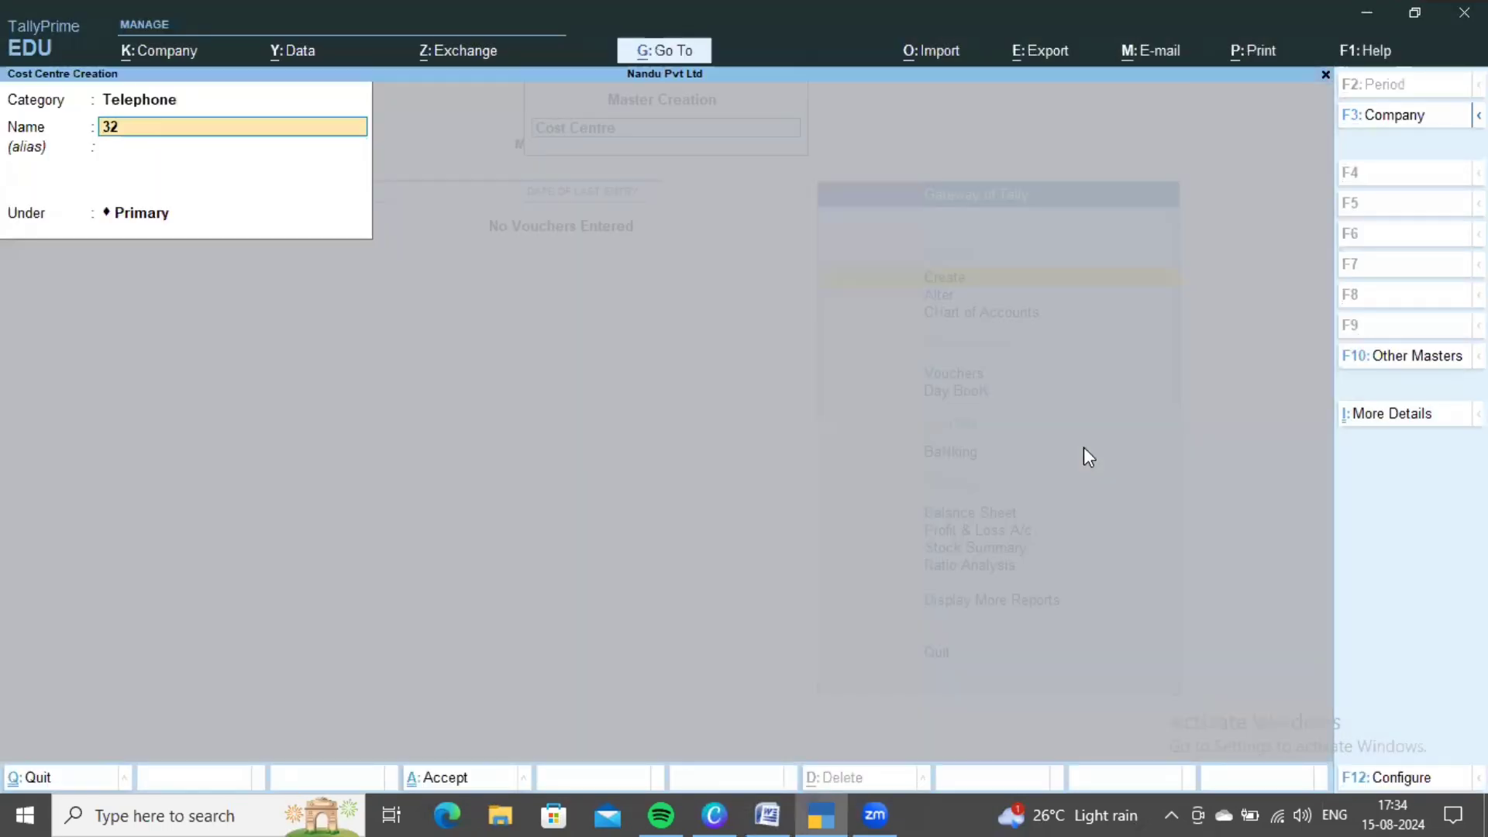
{"action": "type", "text": "54323"}
{"action": "key", "text": "ctrl+a"}
{"action": "key", "text": "alt+Tab"}
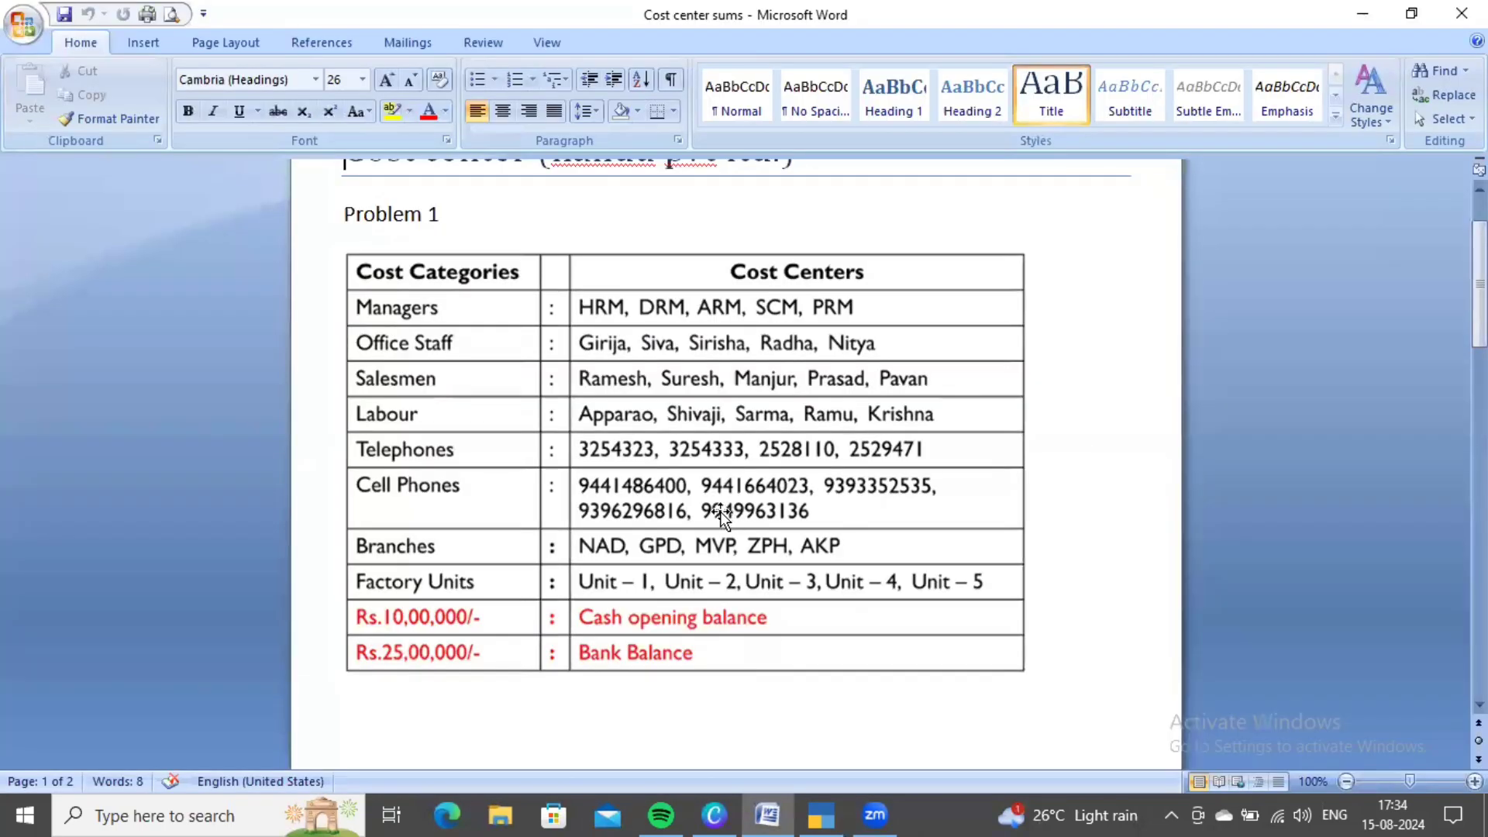
{"action": "key", "text": "alt+Tab"}
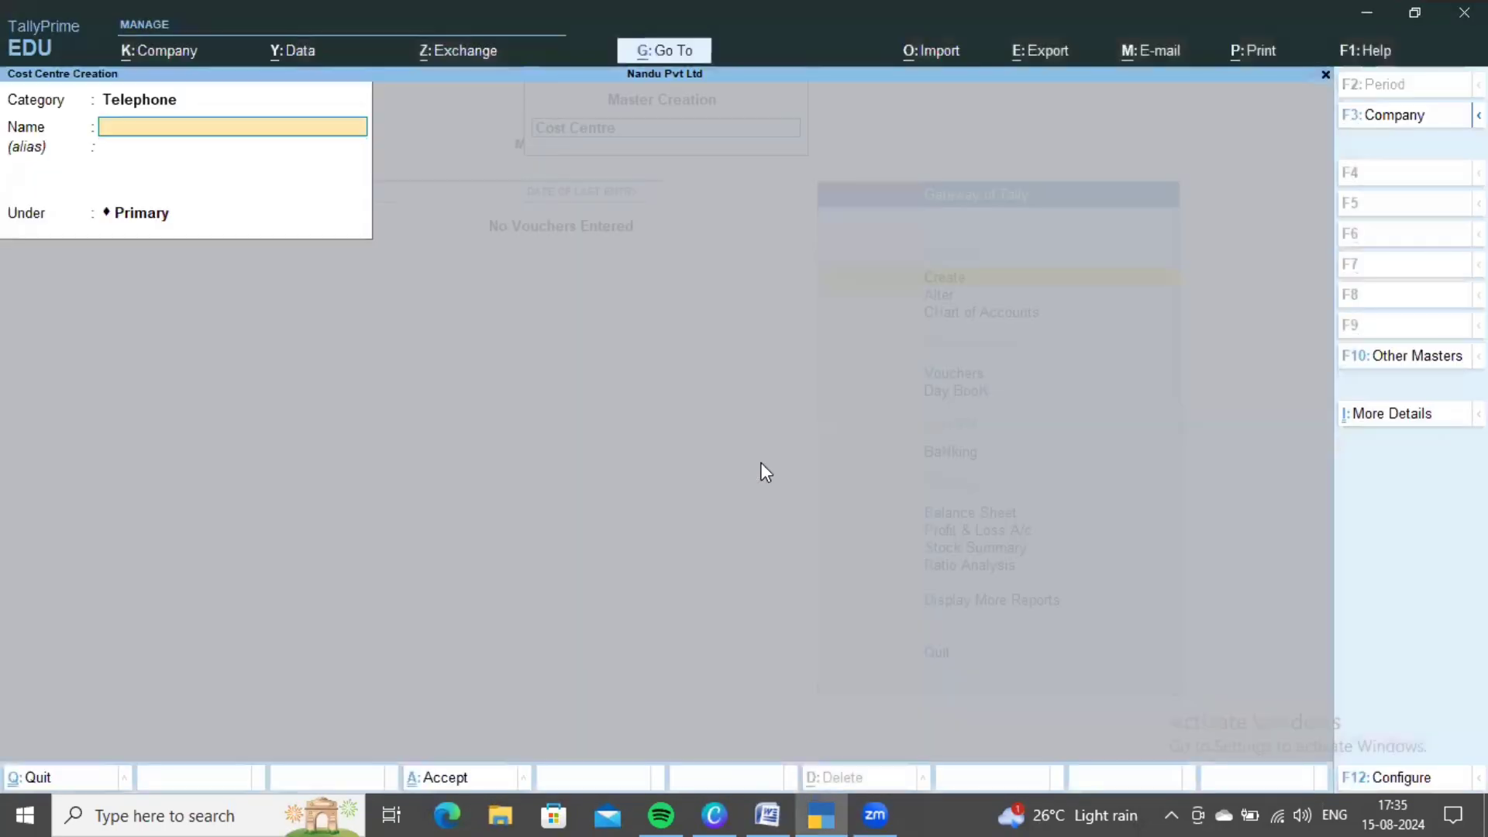
{"action": "type", "text": "3254333"}
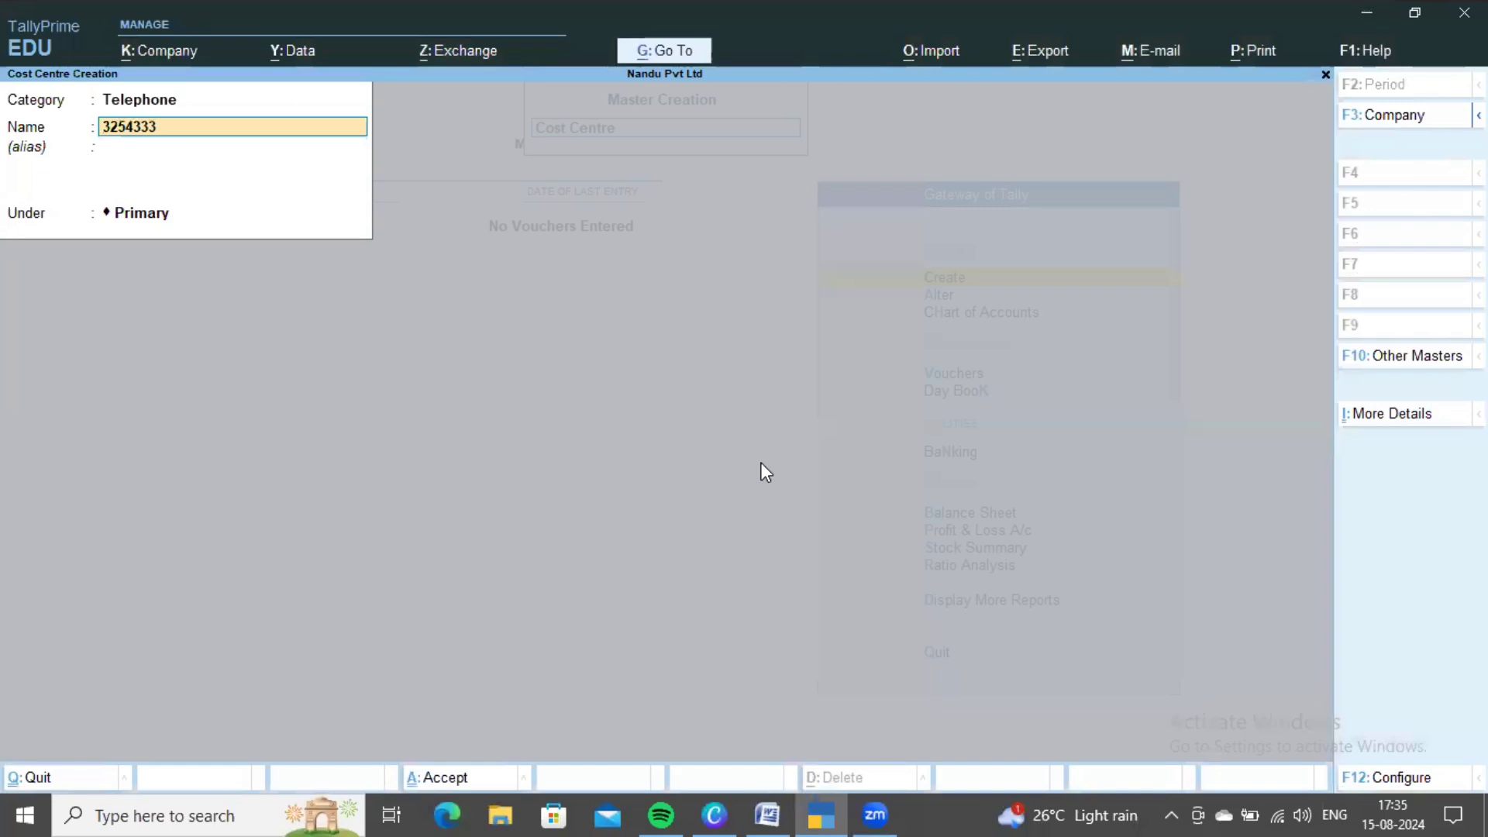
{"action": "key", "text": "ctrl+a"}
- Create the third telephone-number cost centre, checking its digits in Word
{"action": "key", "text": "alt+Tab"}
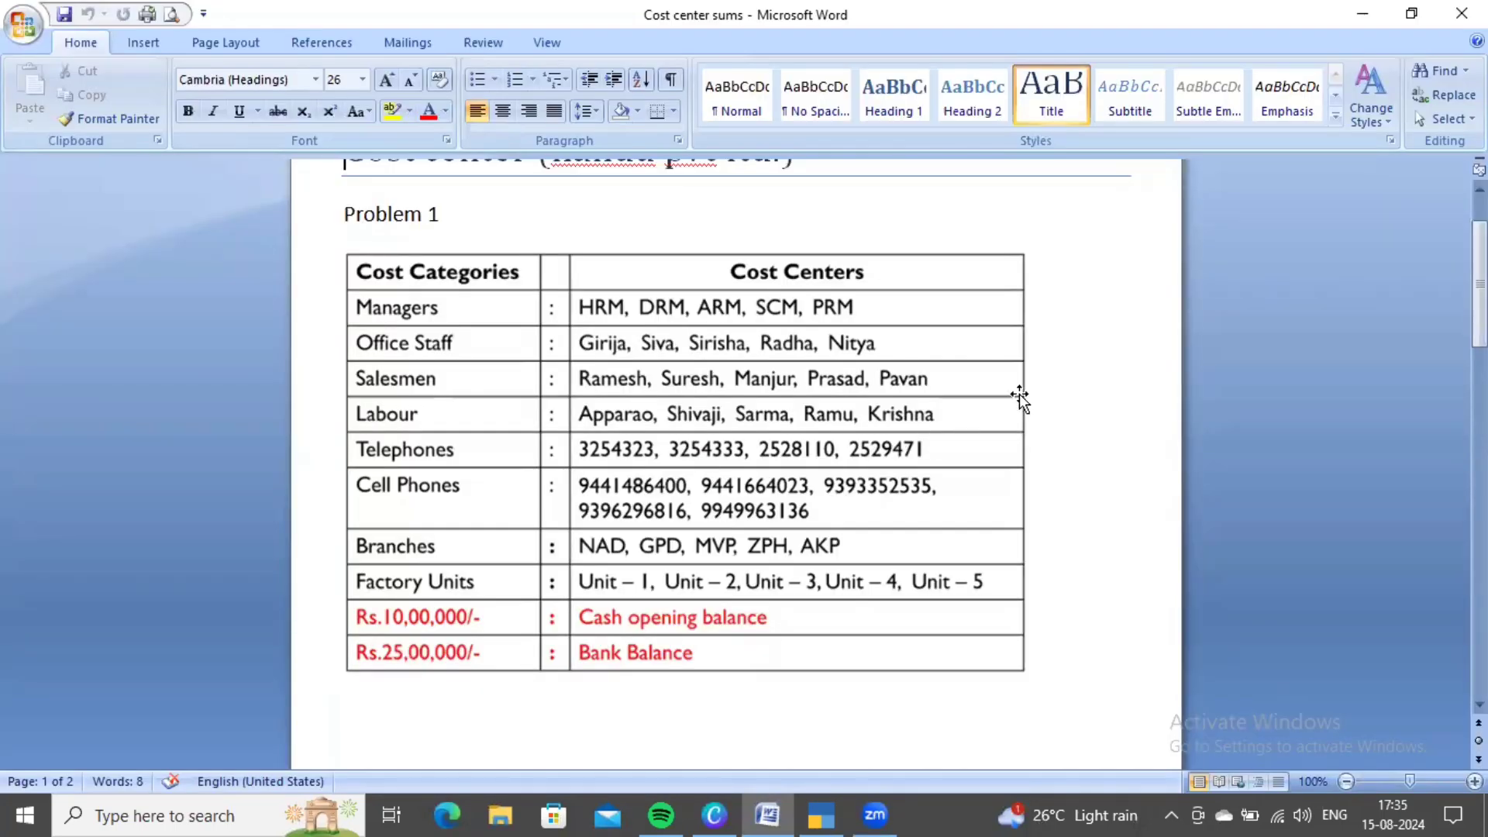
{"action": "key", "text": "alt+Tab"}
{"action": "type", "text": "252"}
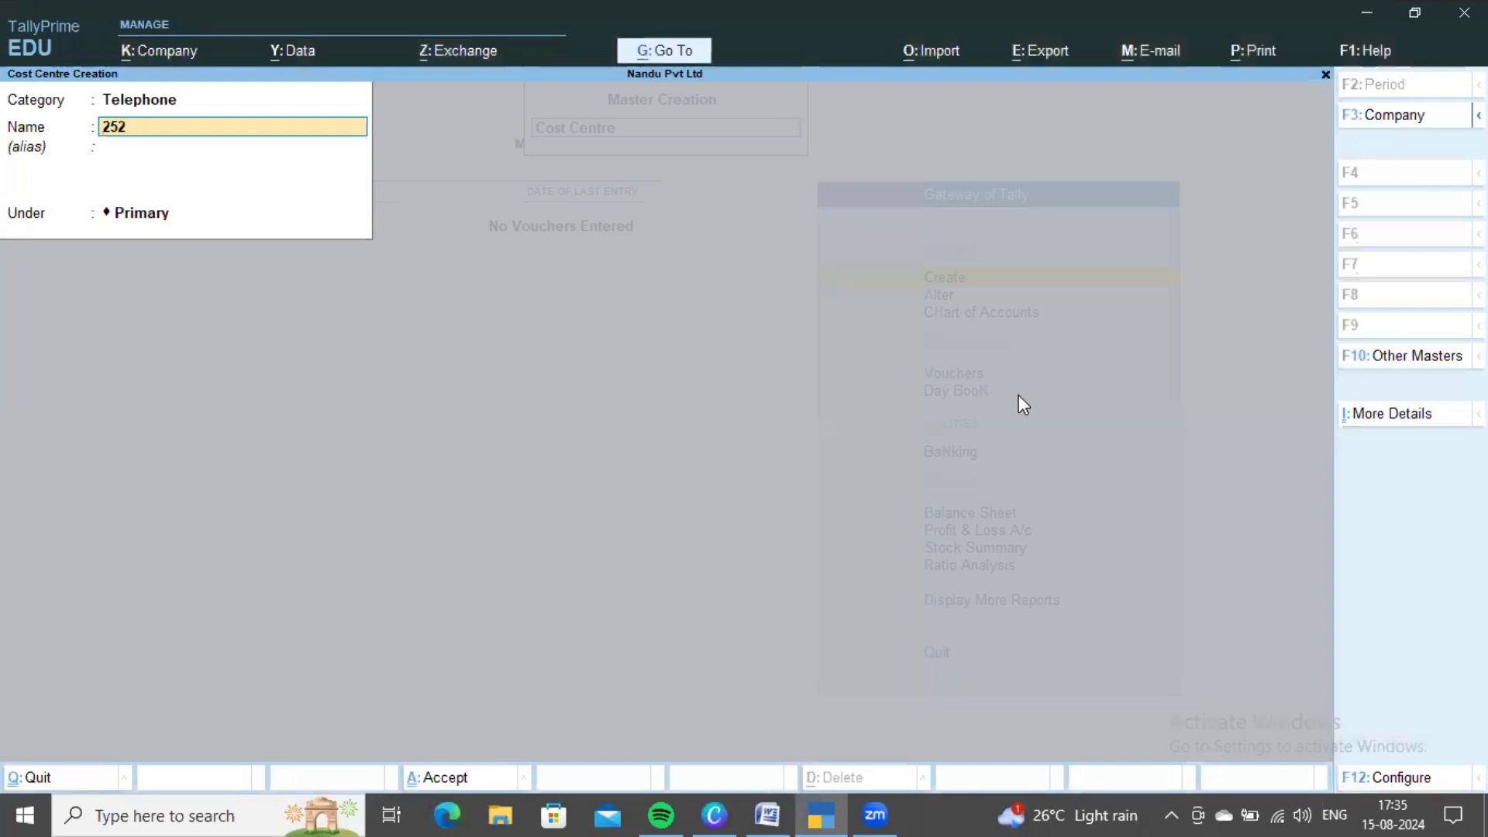
{"action": "type", "text": "8"}
{"action": "key", "text": "alt+Tab"}
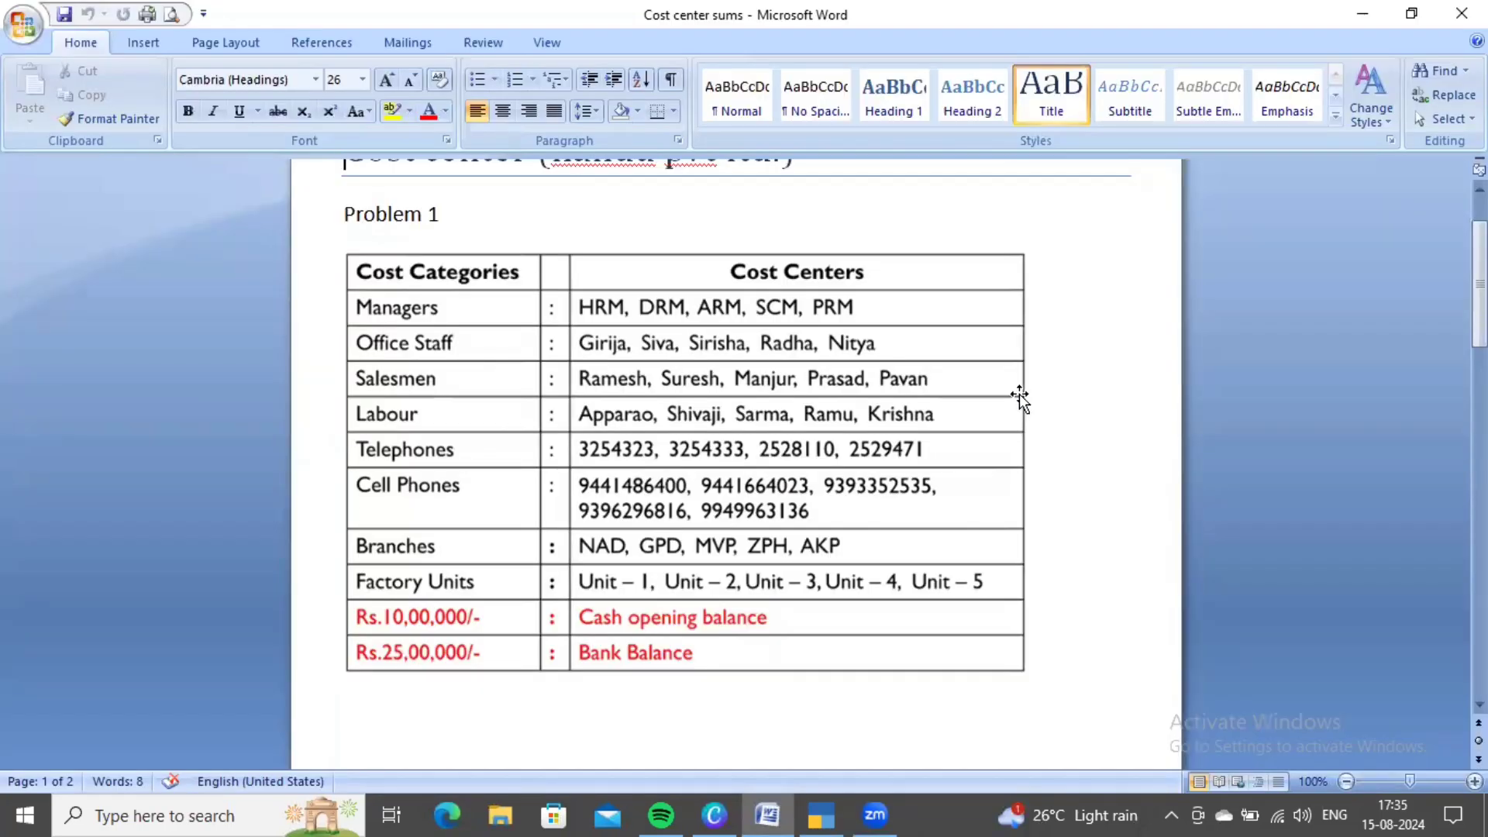
{"action": "key", "text": "alt+Tab"}
{"action": "type", "text": "110"}
{"action": "key", "text": "ctrl+a"}
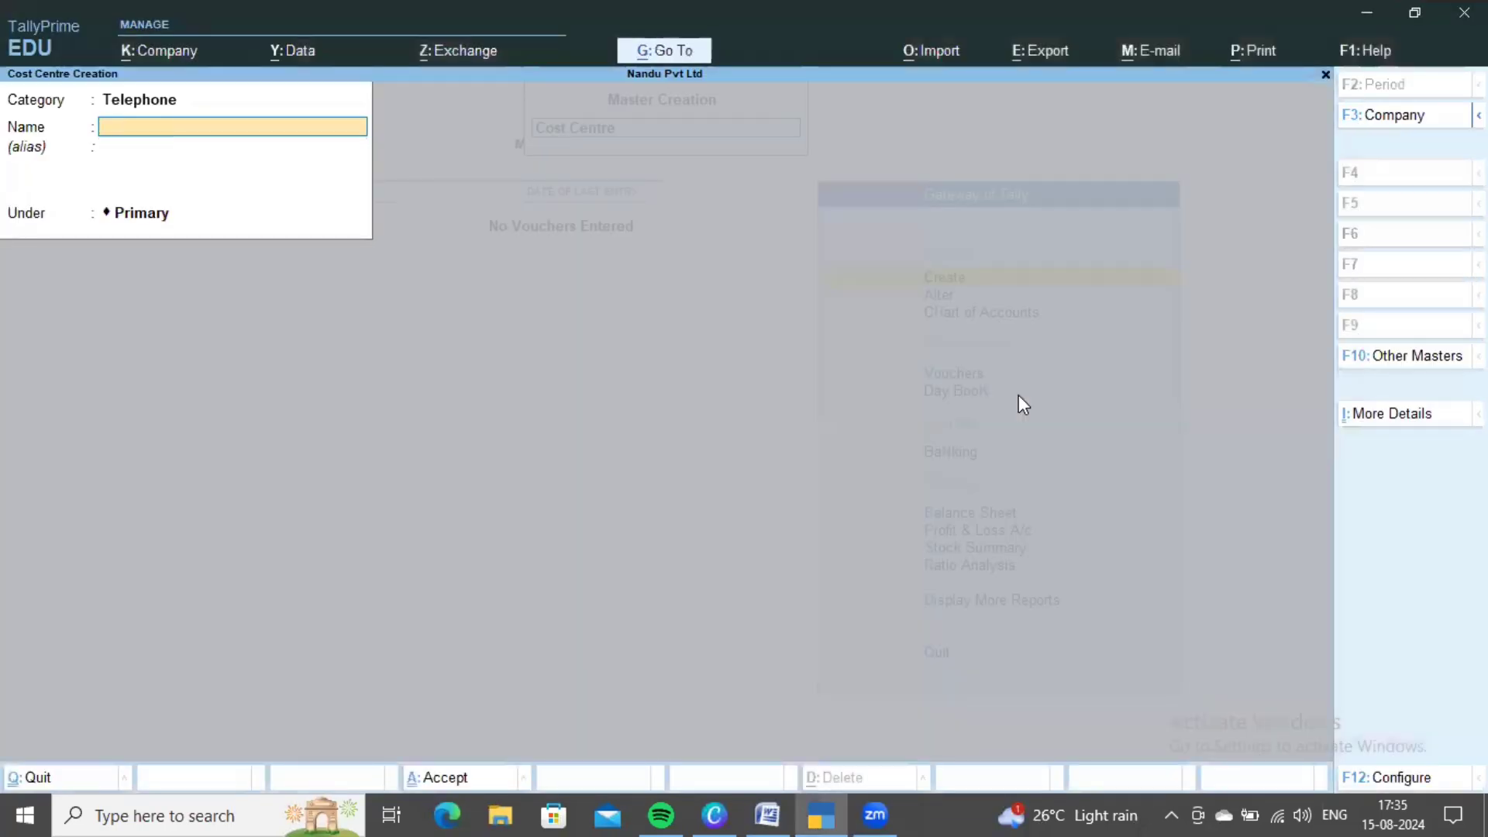
- Enter the fourth telephone number, fixing a mistyped digit, then return to the Category field
{"action": "key", "text": "alt+Tab"}
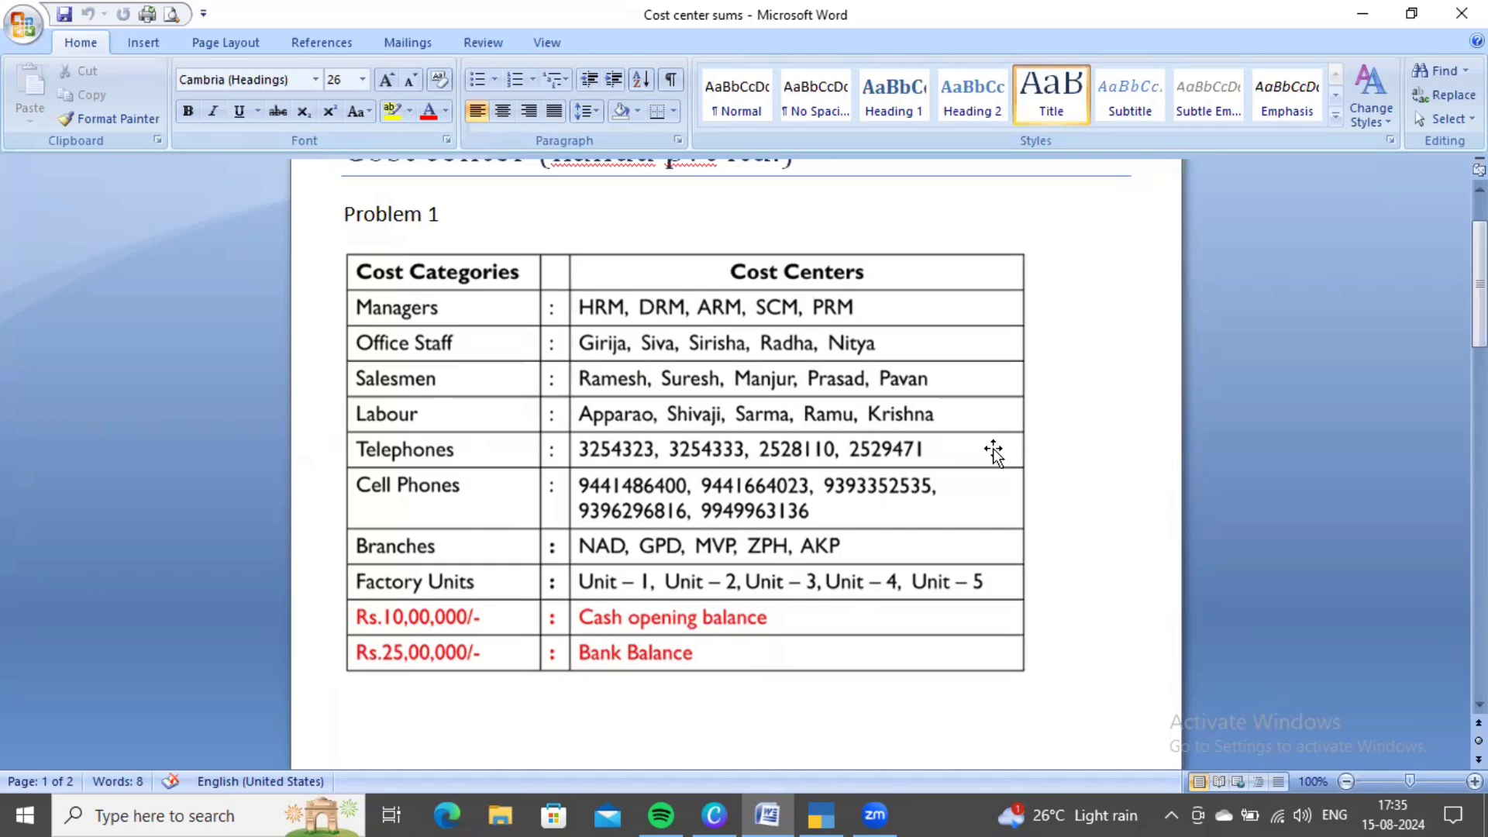
{"action": "key", "text": "alt+Tab"}
{"action": "type", "text": "252"}
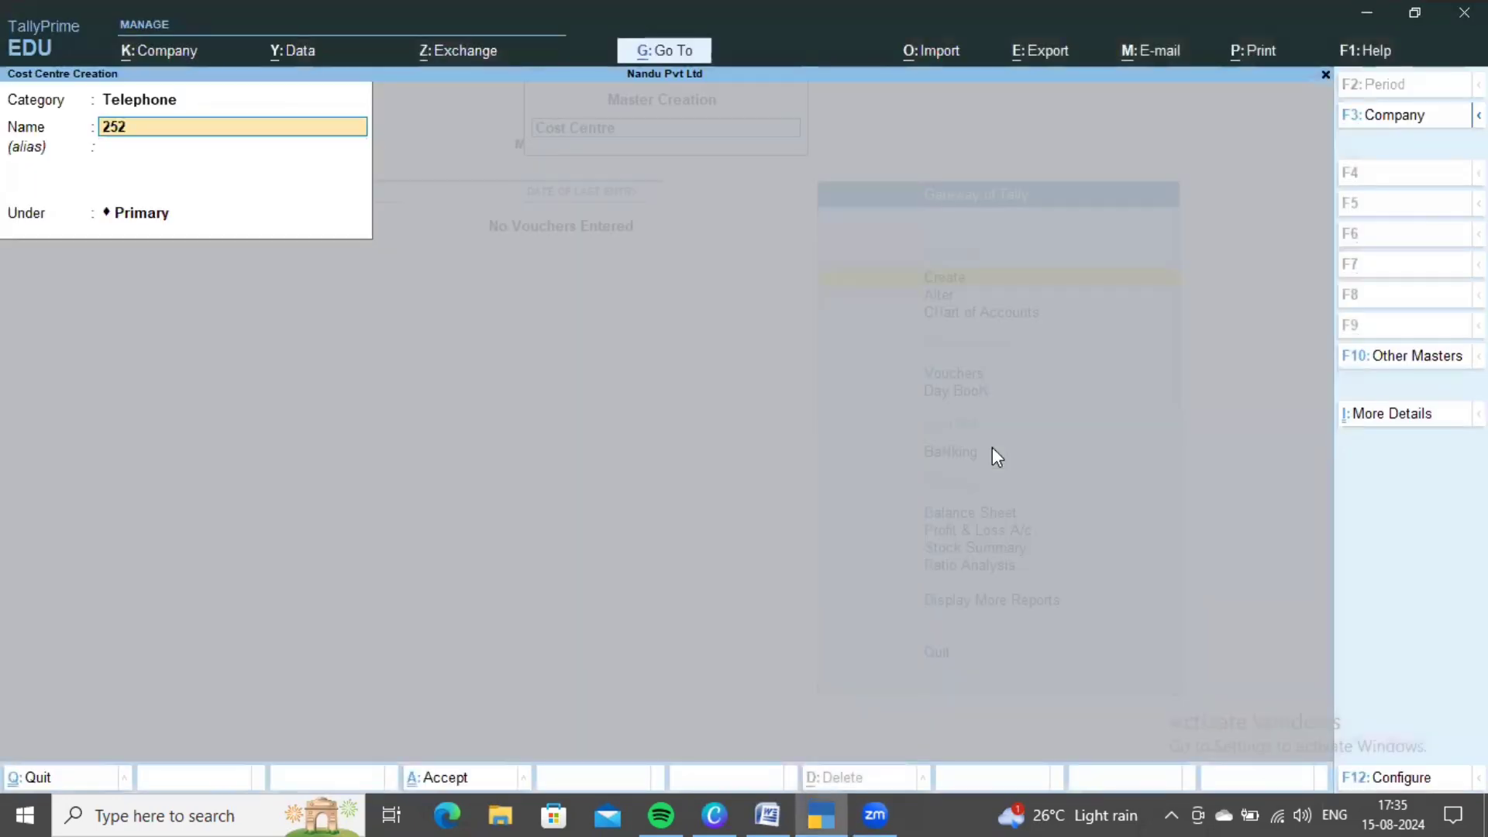
{"action": "type", "text": "9"}
{"action": "key", "text": "alt+Tab"}
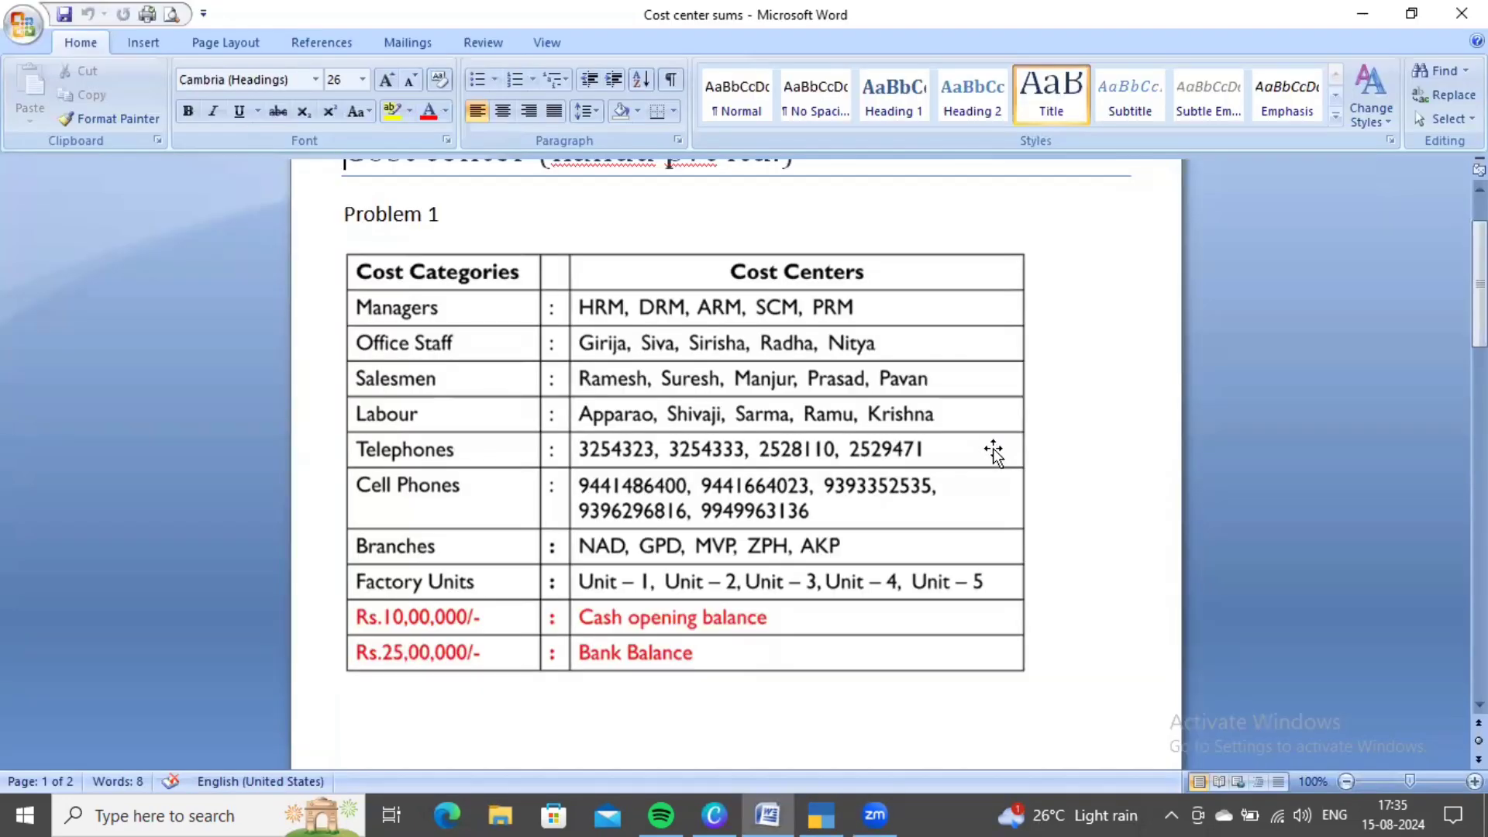
{"action": "key", "text": "alt+Tab"}
{"action": "key", "text": "BackSpace"}
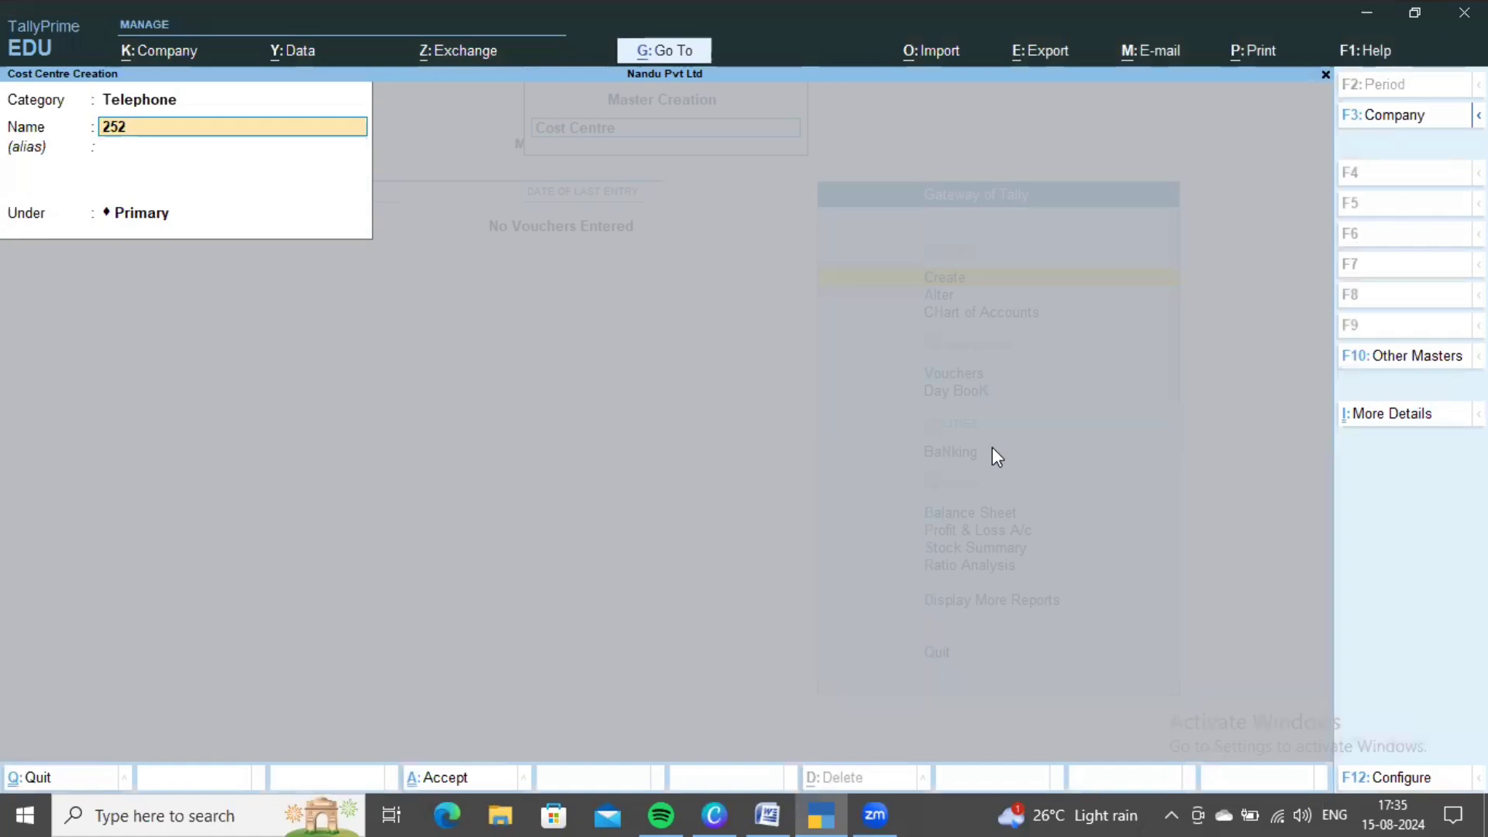
{"action": "type", "text": "9471"}
{"action": "key", "text": "alt+Tab"}
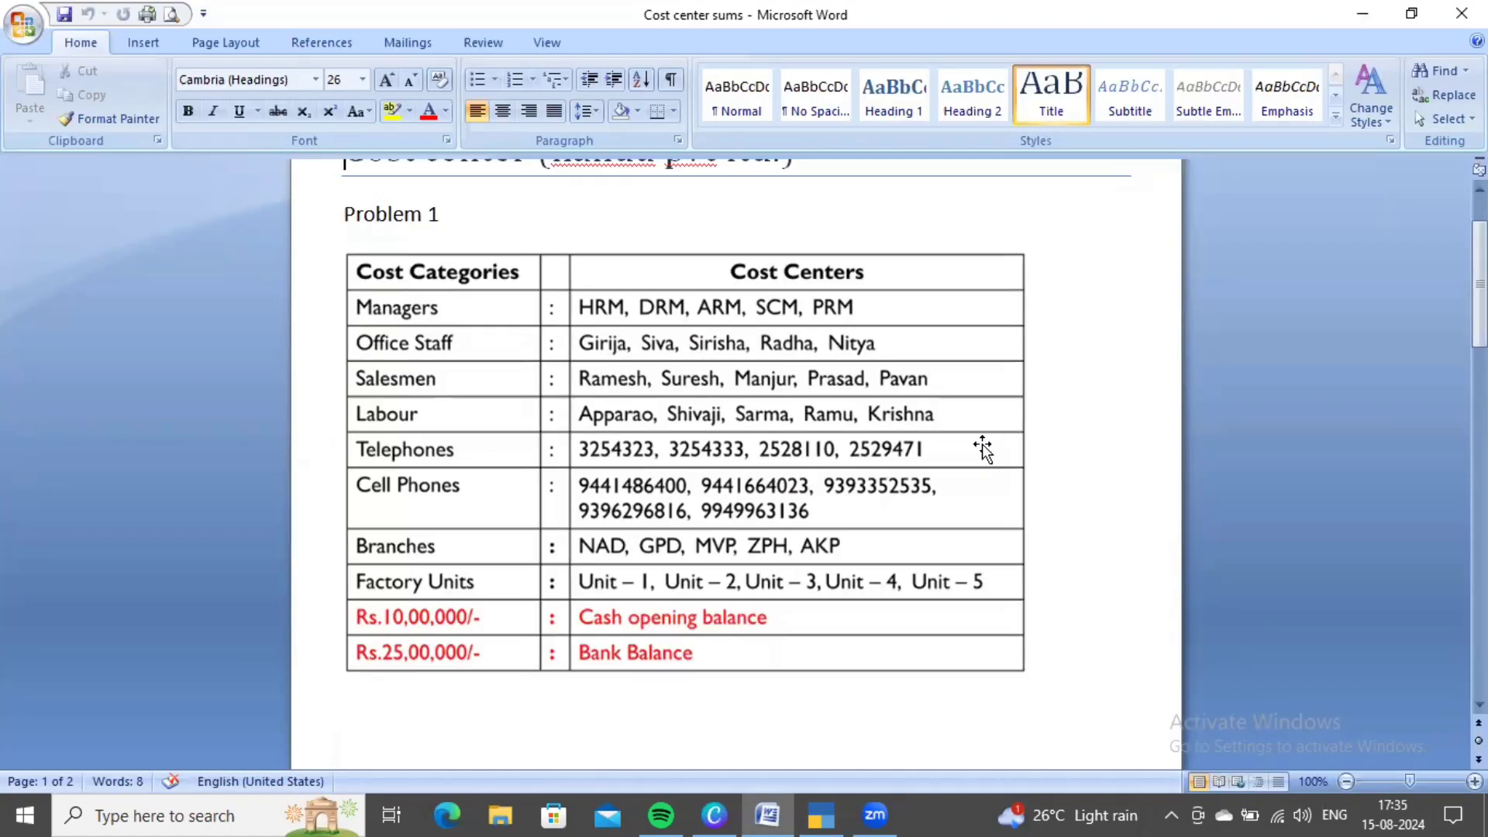
{"action": "key", "text": "alt+Tab"}
{"action": "key", "text": "BackSpace"}
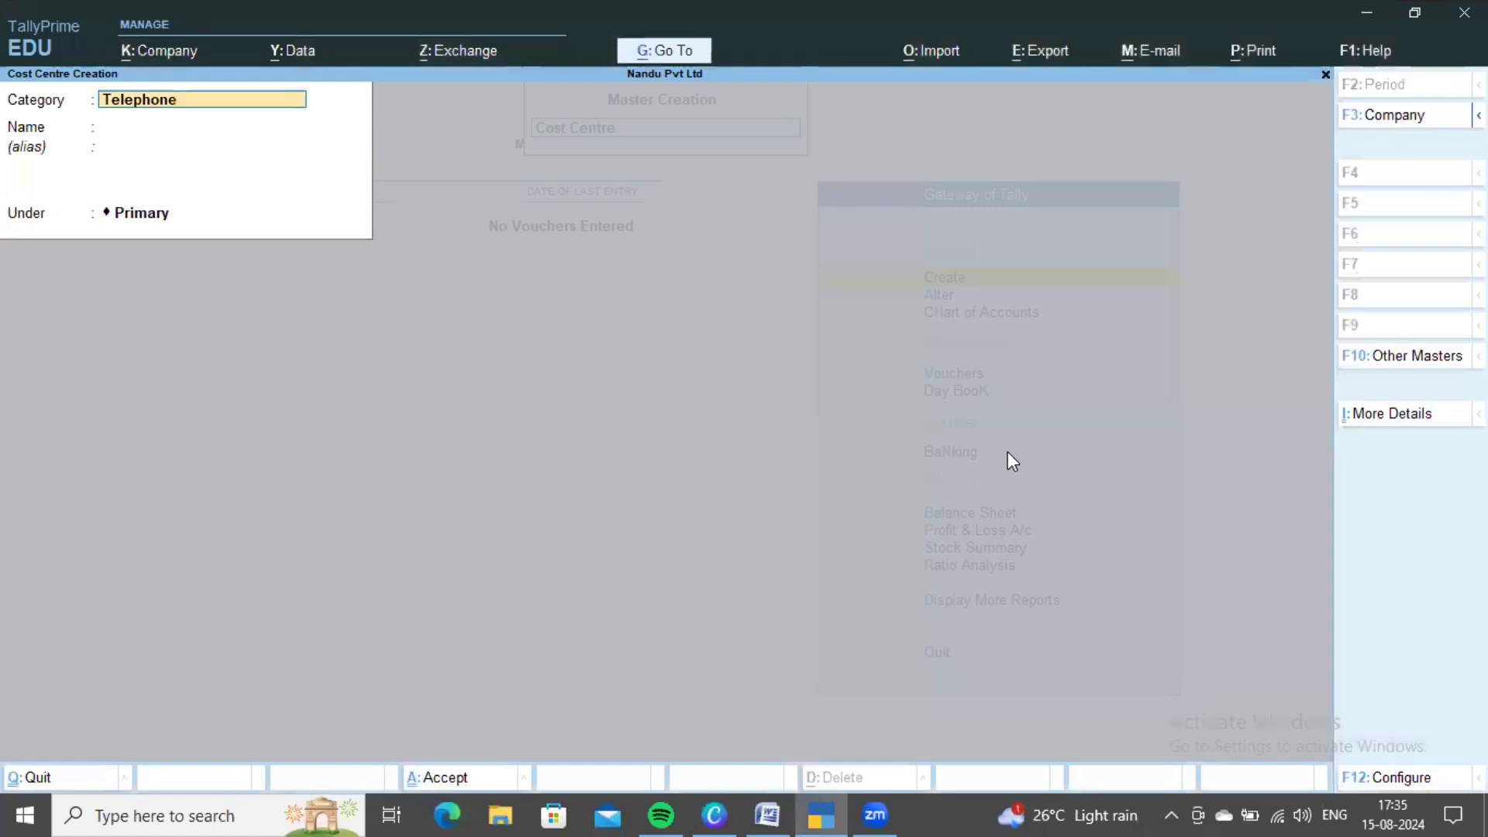
- Set the cost centre category to Cell Phones and check the numbers in Word
{"action": "key", "text": "space"}
{"action": "key", "text": "Down"}
{"action": "key", "text": "Down"}
{"action": "key", "text": "Down"}
{"action": "key", "text": "Return"}
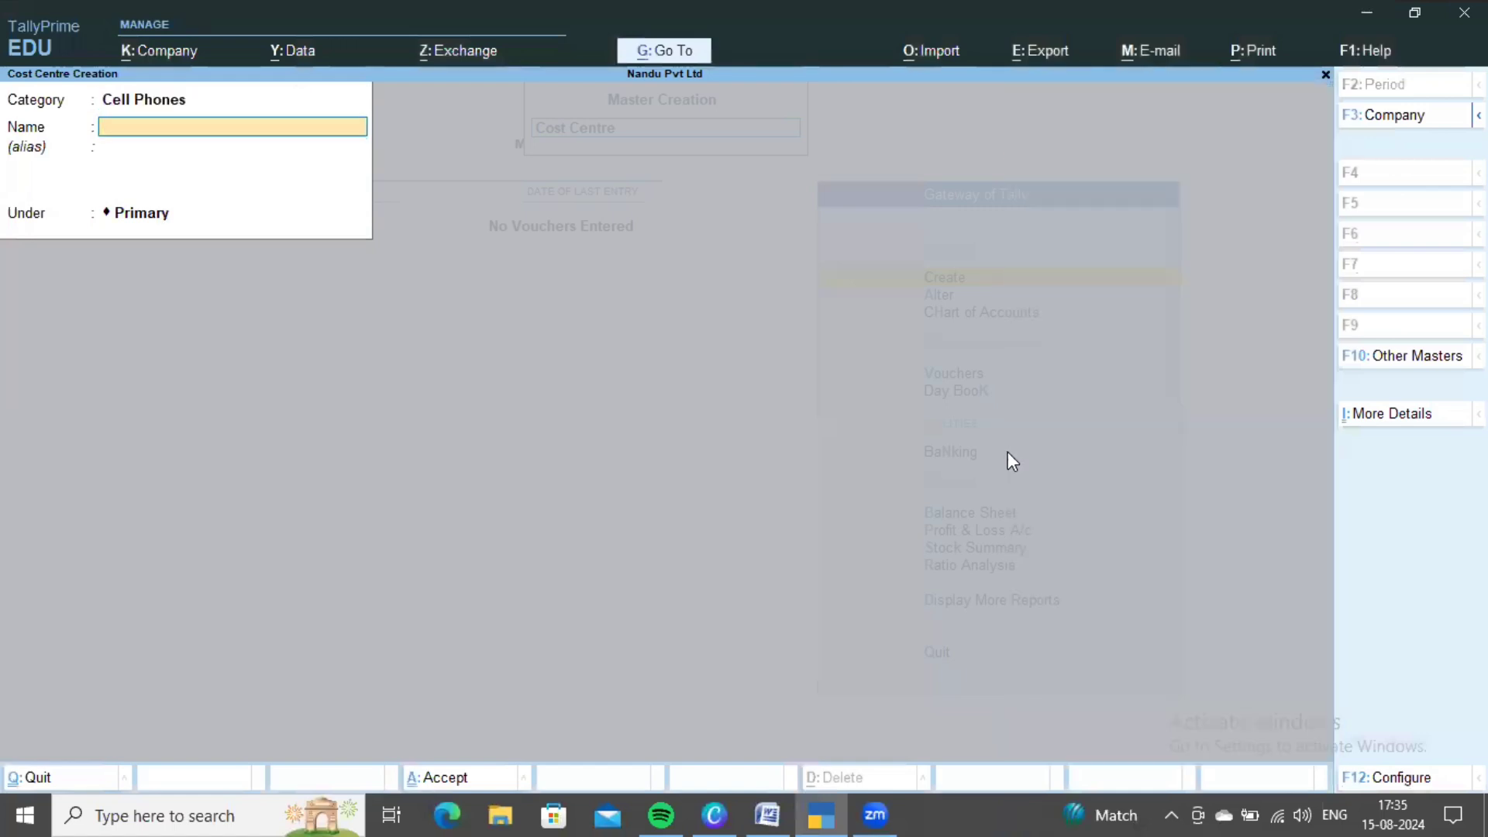
{"action": "key", "text": "alt+Tab"}
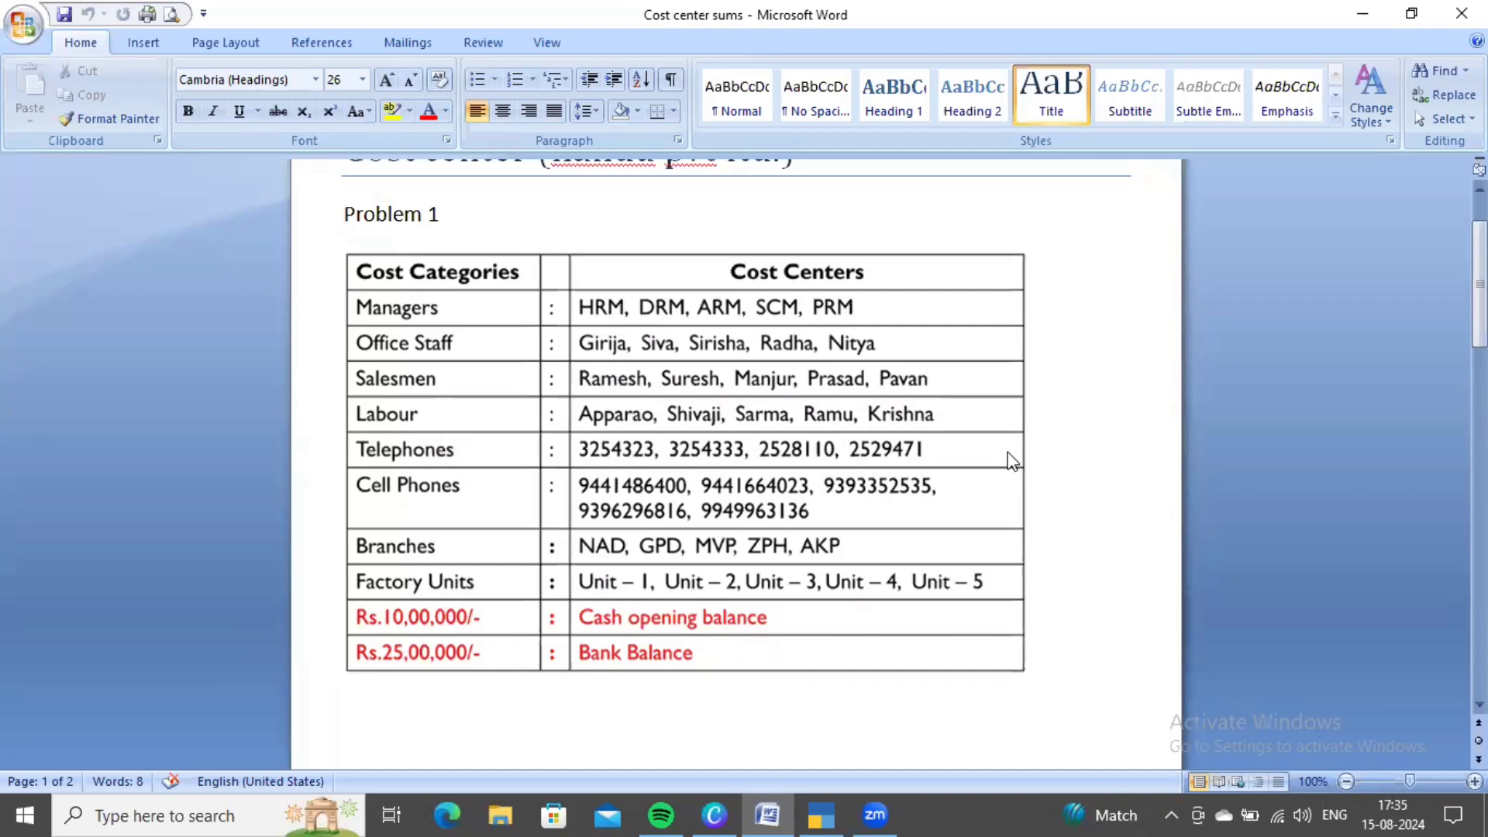
{"action": "key", "text": "alt+Tab"}
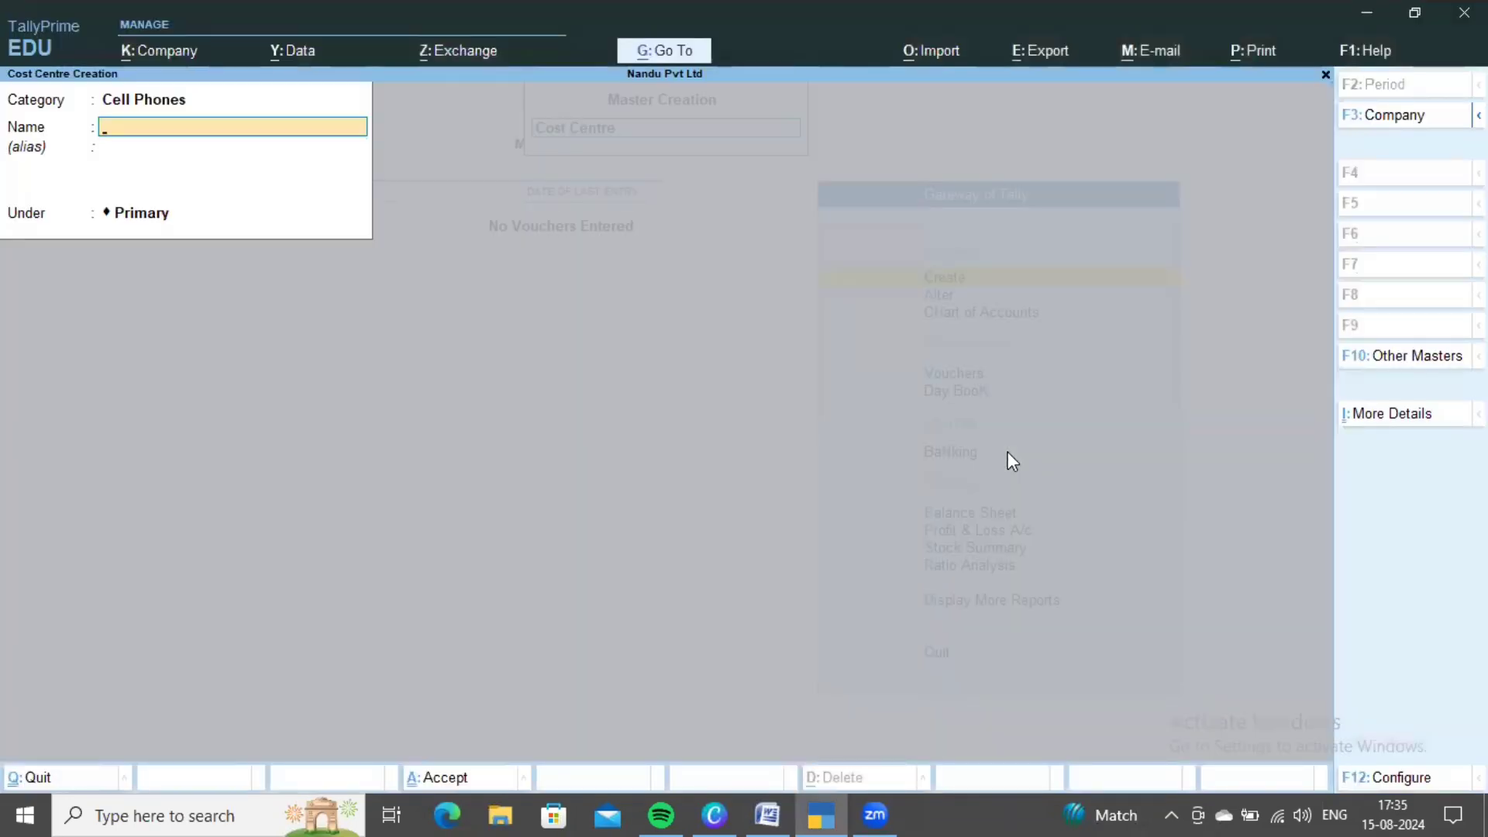
- Create the first mobile-number cost centre from the reference table
{"action": "key", "text": "alt+Tab"}
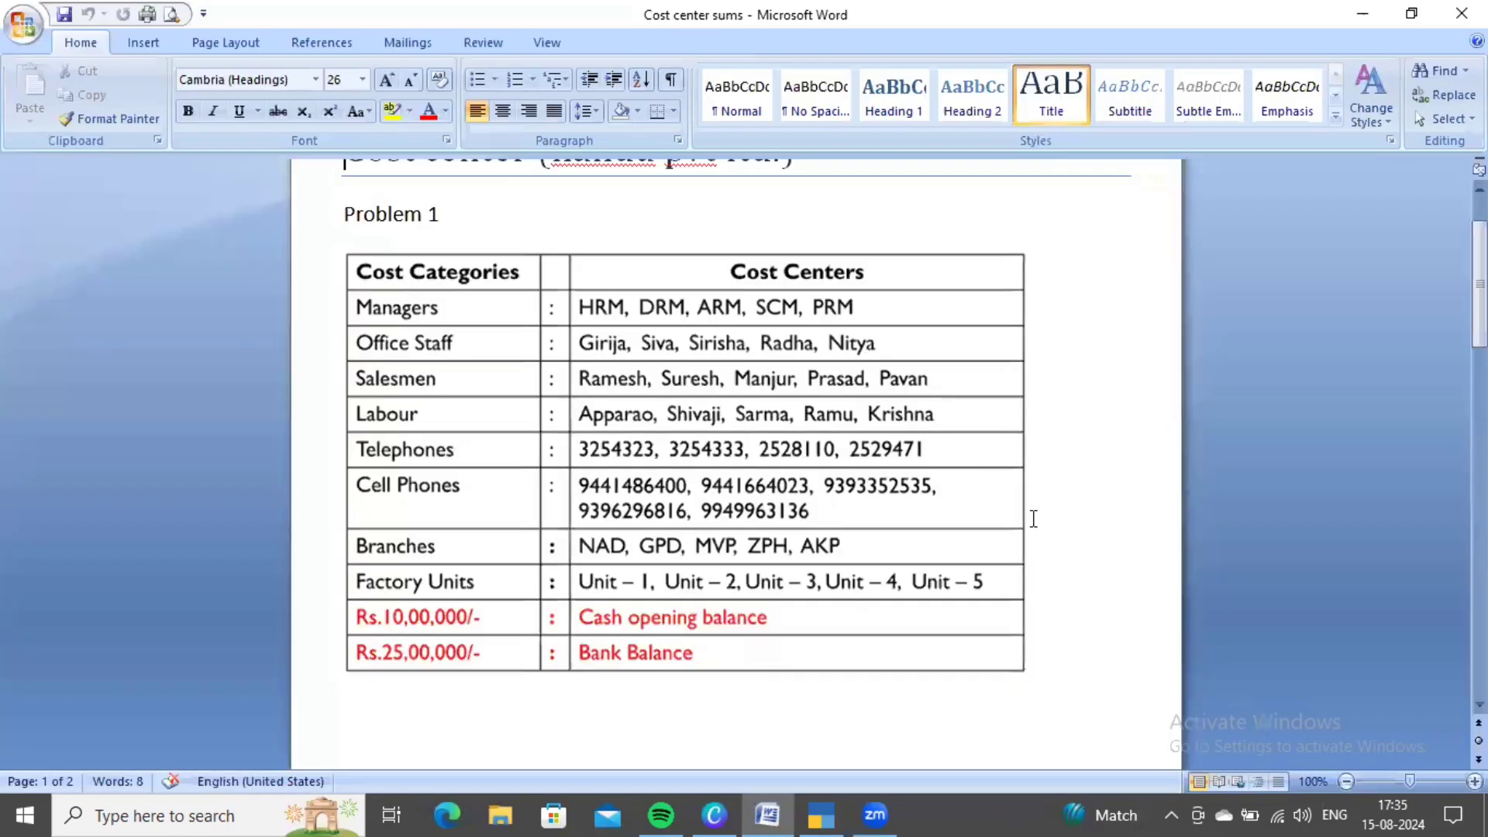
{"action": "key", "text": "alt+Tab"}
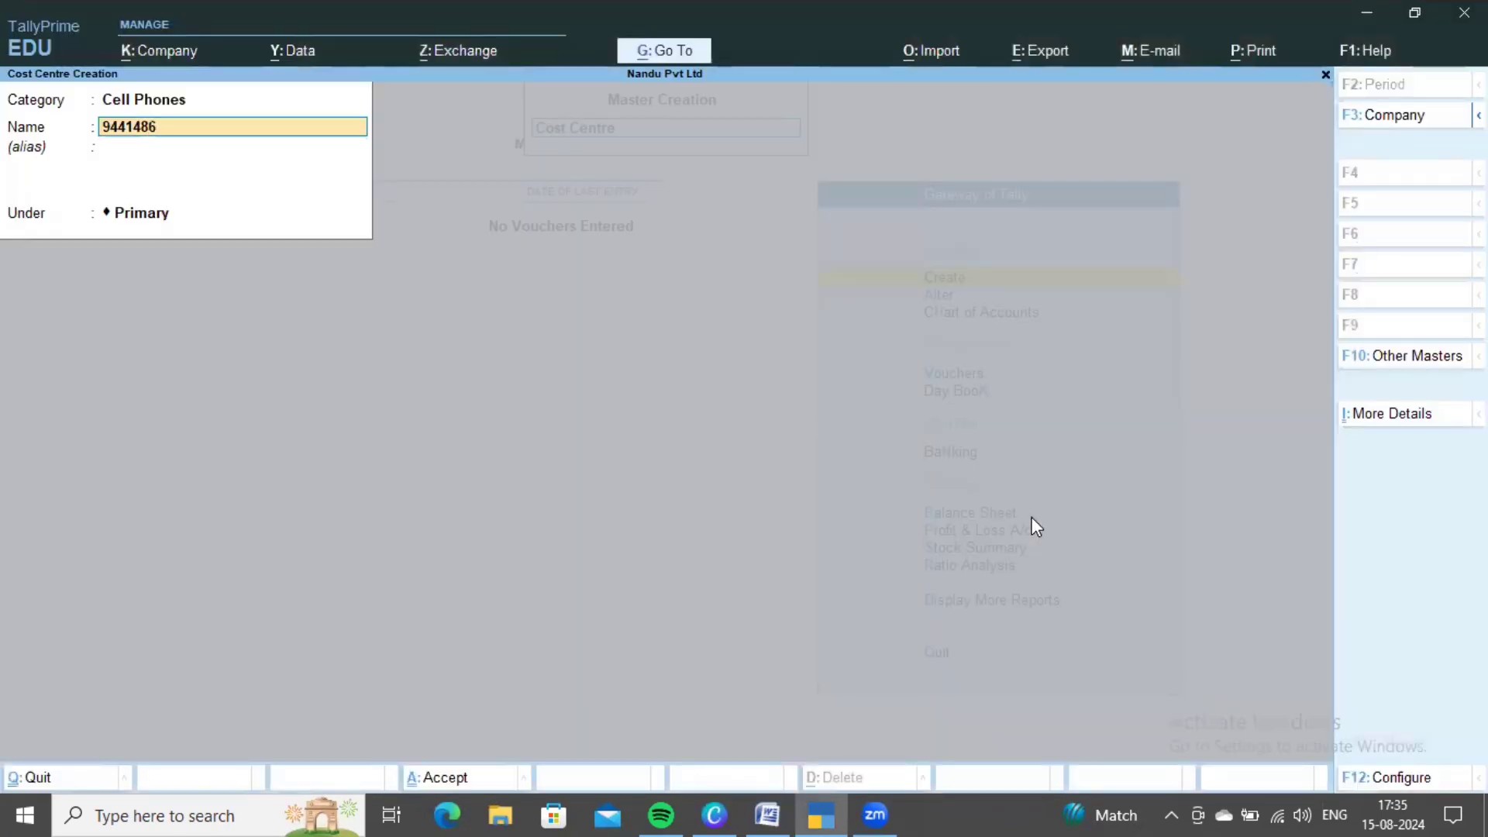
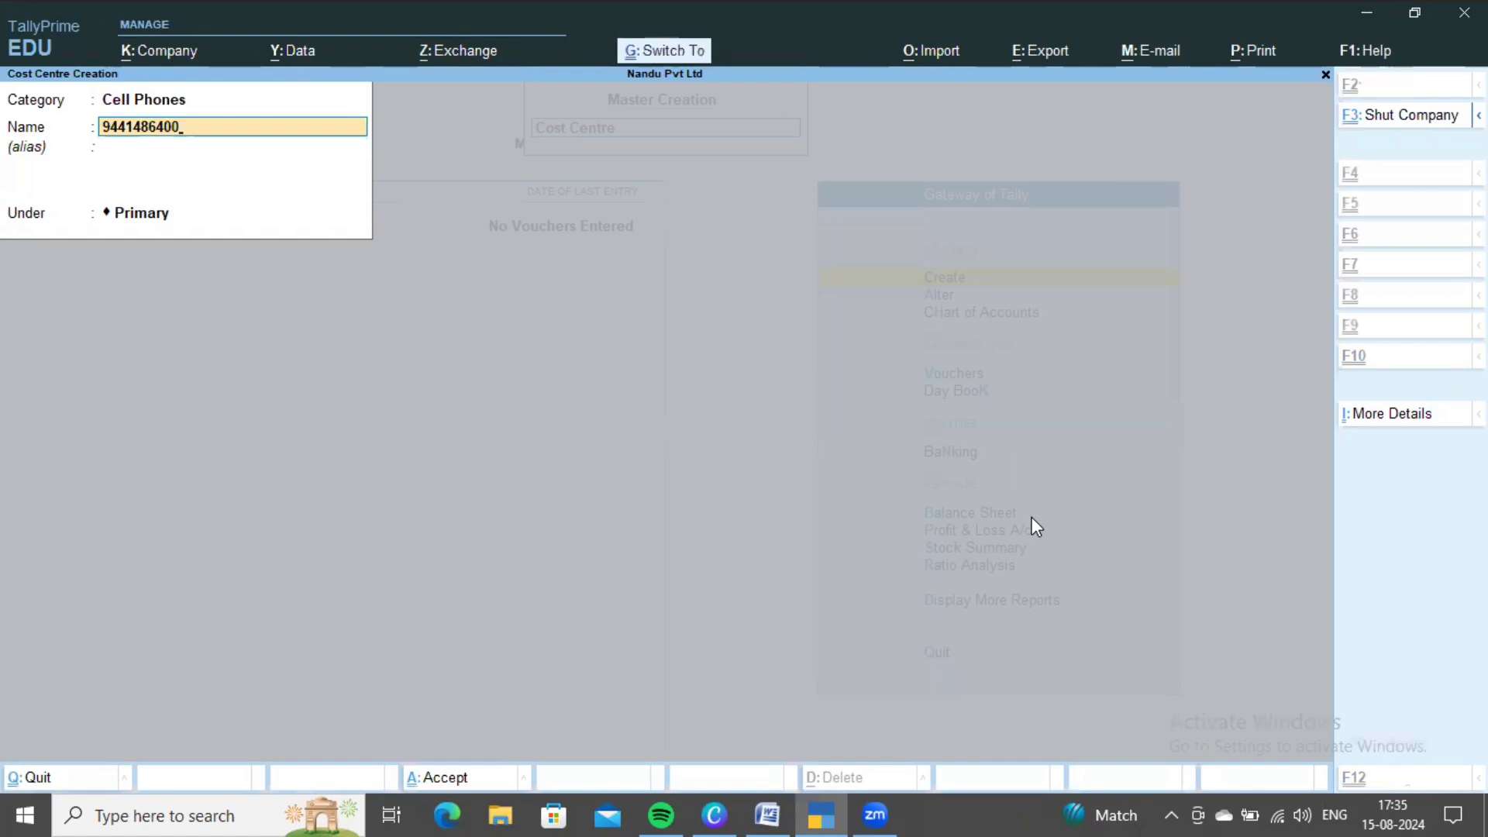
{"action": "key", "text": "ctrl+a"}
- Create the second mobile-number cost centre, checking its digits in Word
{"action": "key", "text": "alt+Tab"}
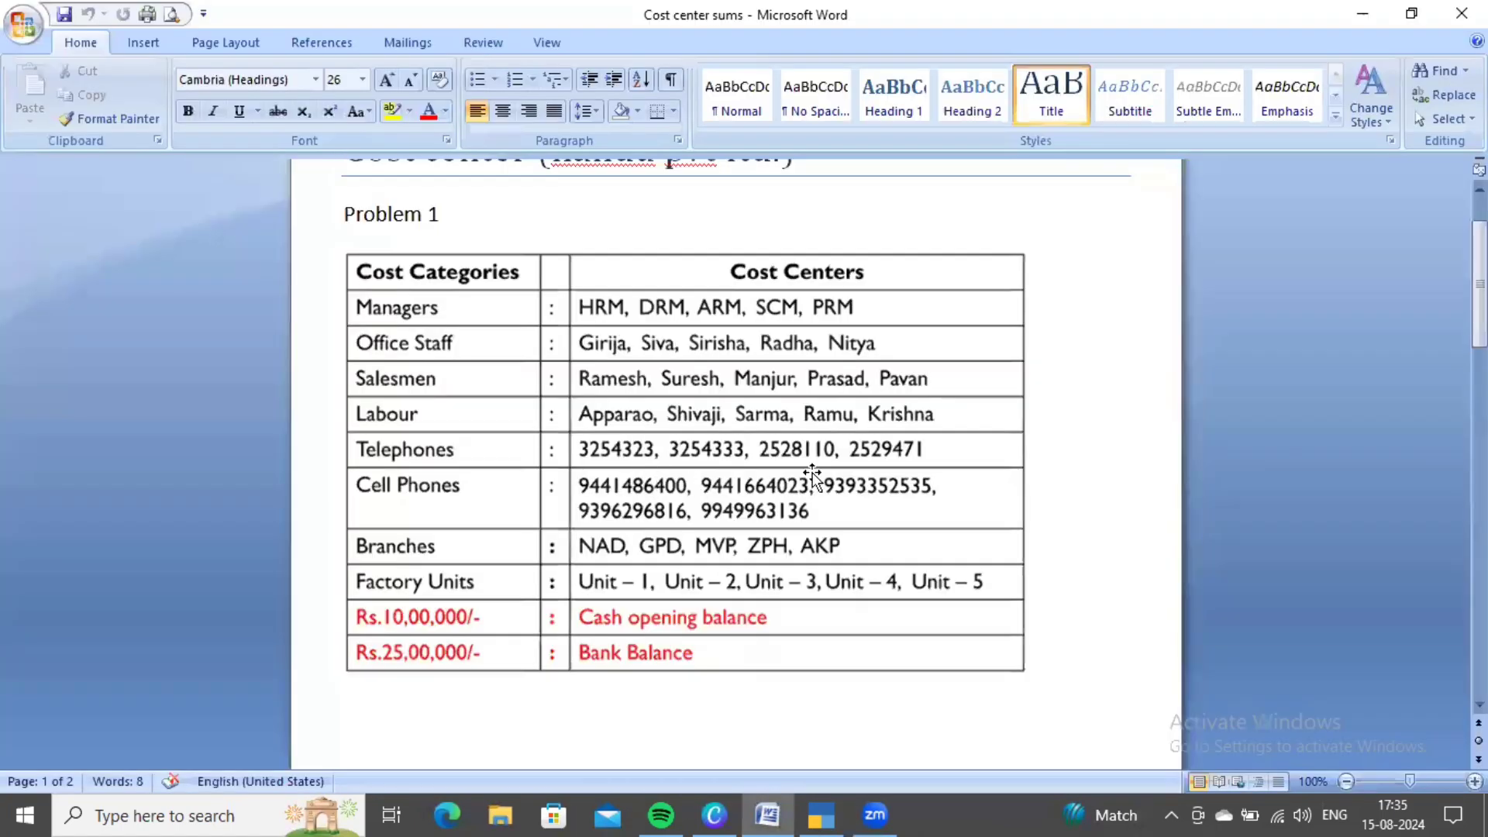
{"action": "key", "text": "alt+Tab"}
{"action": "key", "text": "alt+Tab"}
{"action": "scroll", "coordinate": [803, 528], "scroll_direction": "down", "scroll_amount": 1}
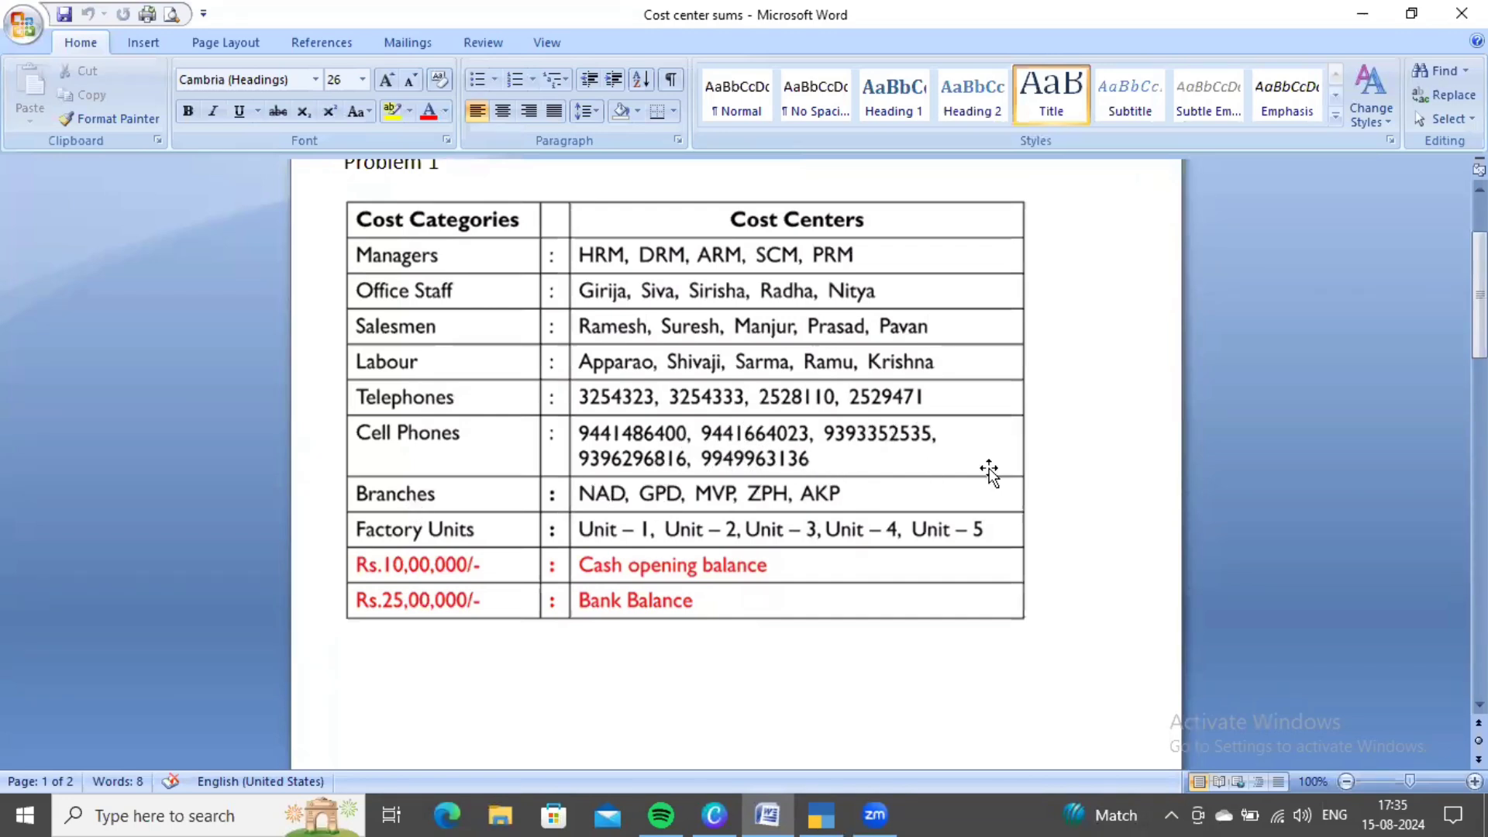
{"action": "key", "text": "alt+Tab"}
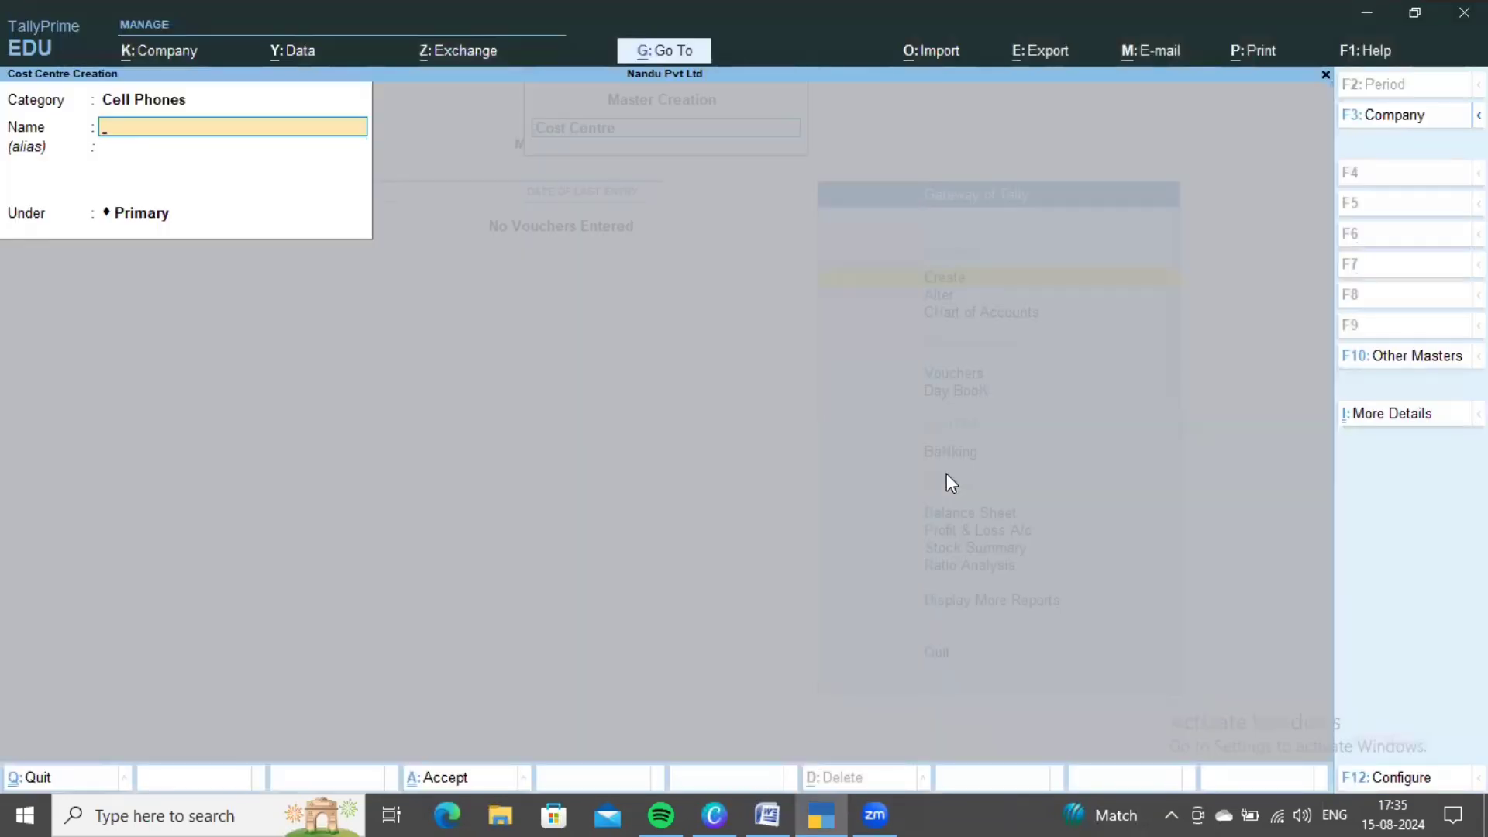
{"action": "key", "text": "alt+Tab"}
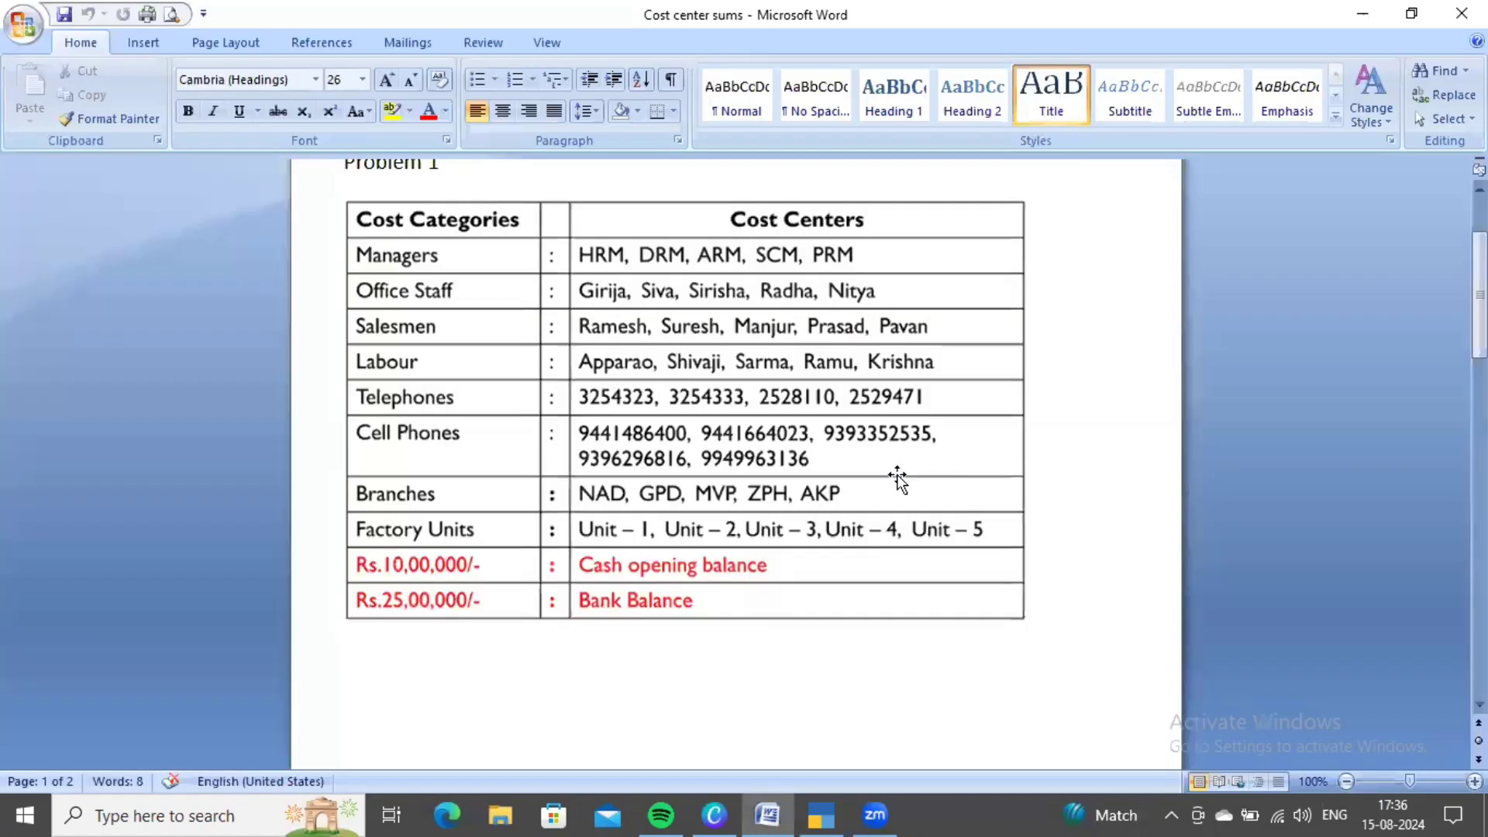
{"action": "key", "text": "alt+Tab"}
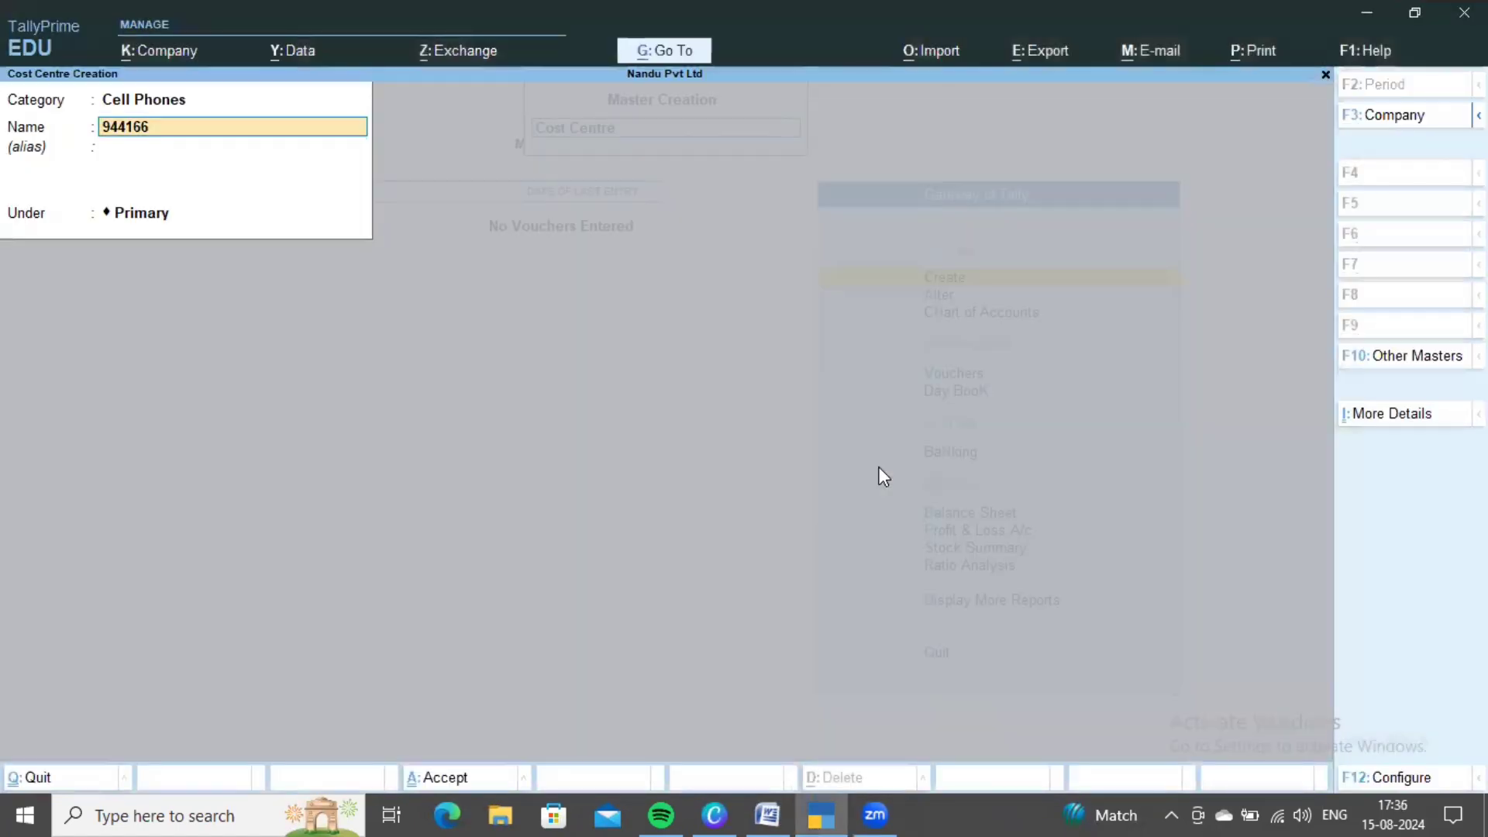
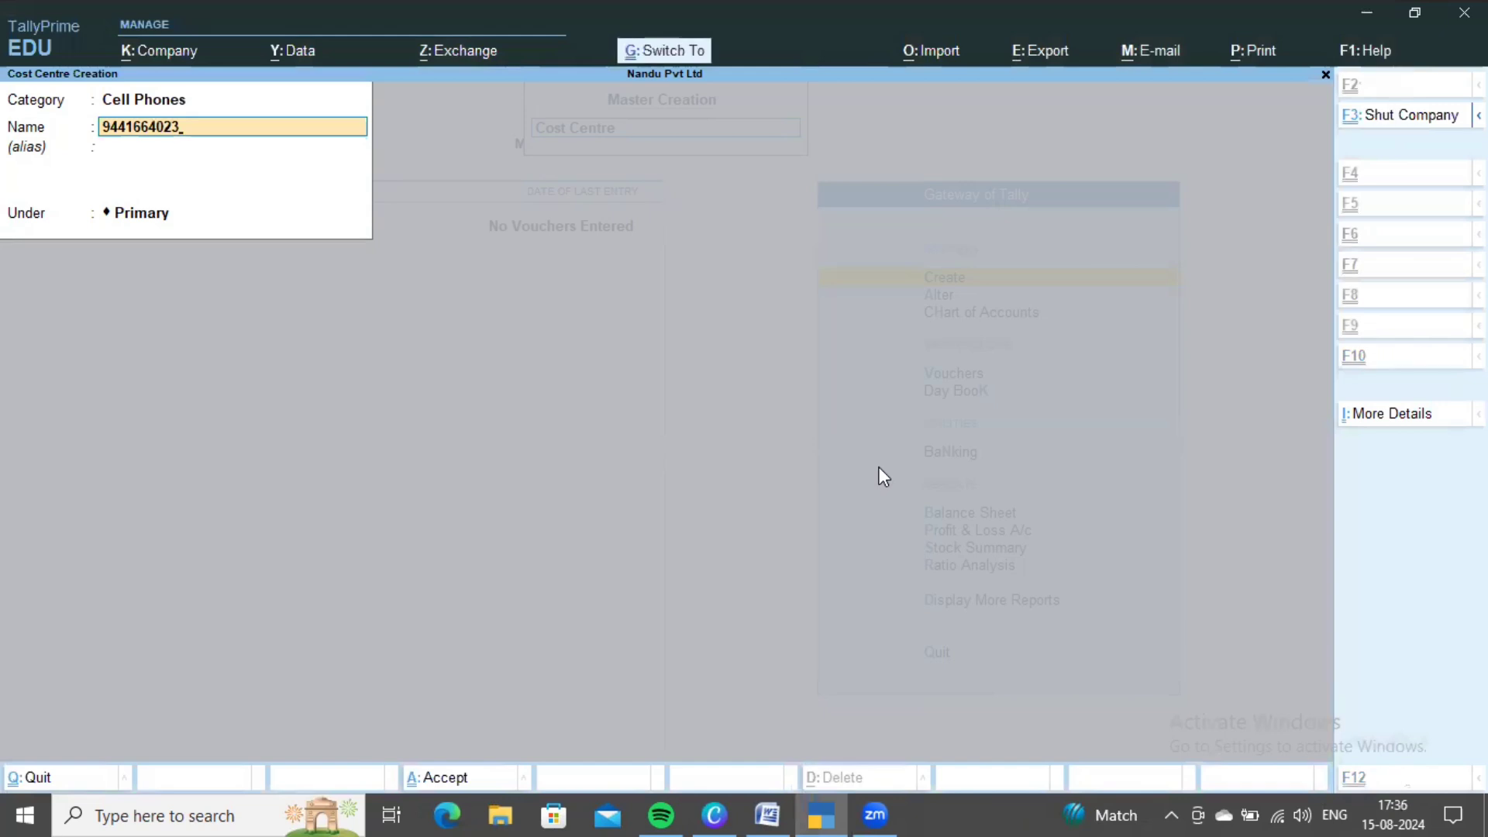
{"action": "key", "text": "ctrl+a"}
- Enter the next mobile numbers from the reference table and save them as cost centres
{"action": "key", "text": "alt+Tab"}
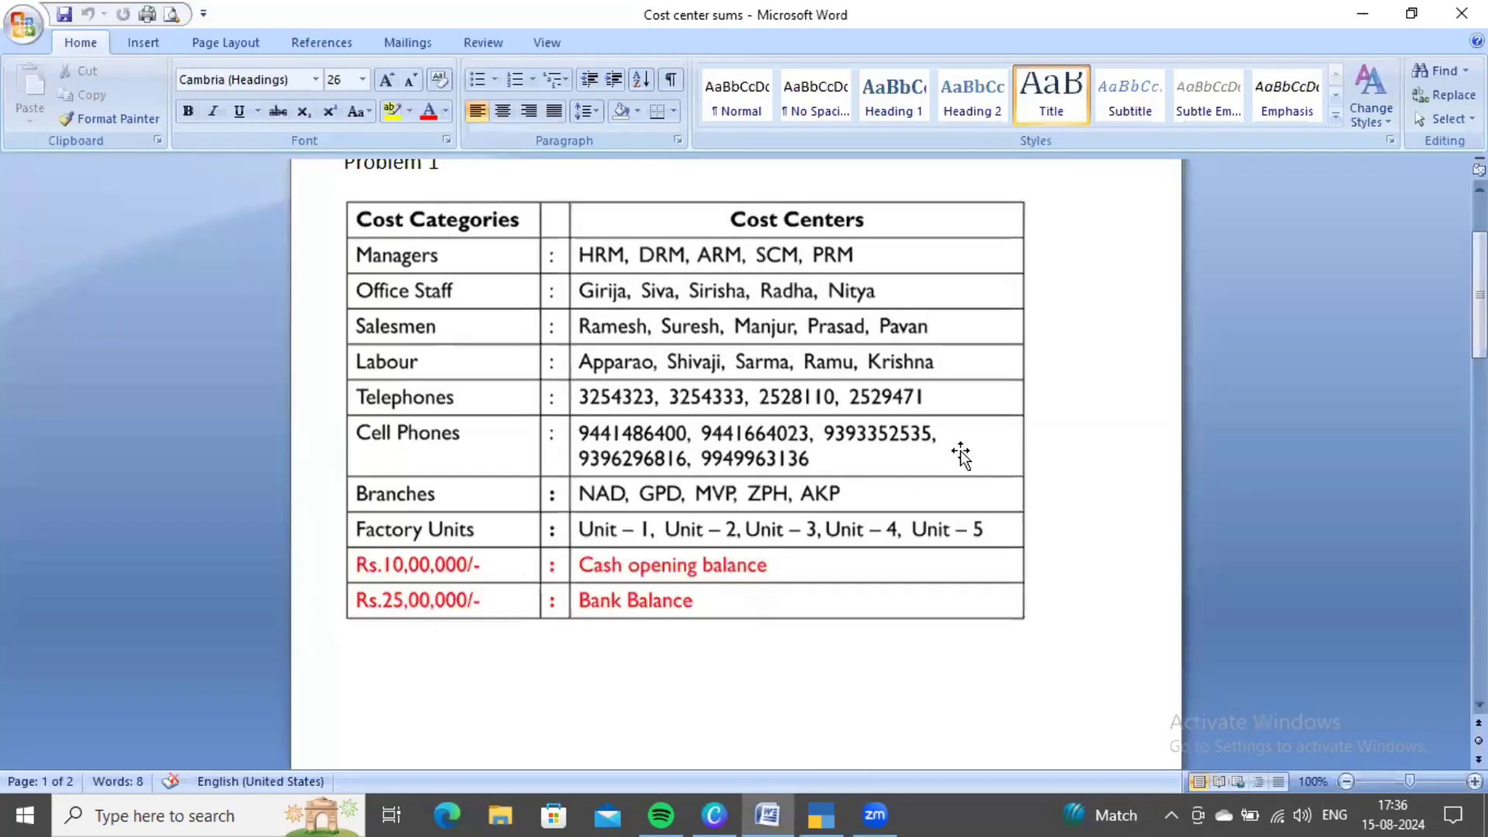
{"action": "key", "text": "alt+Tab"}
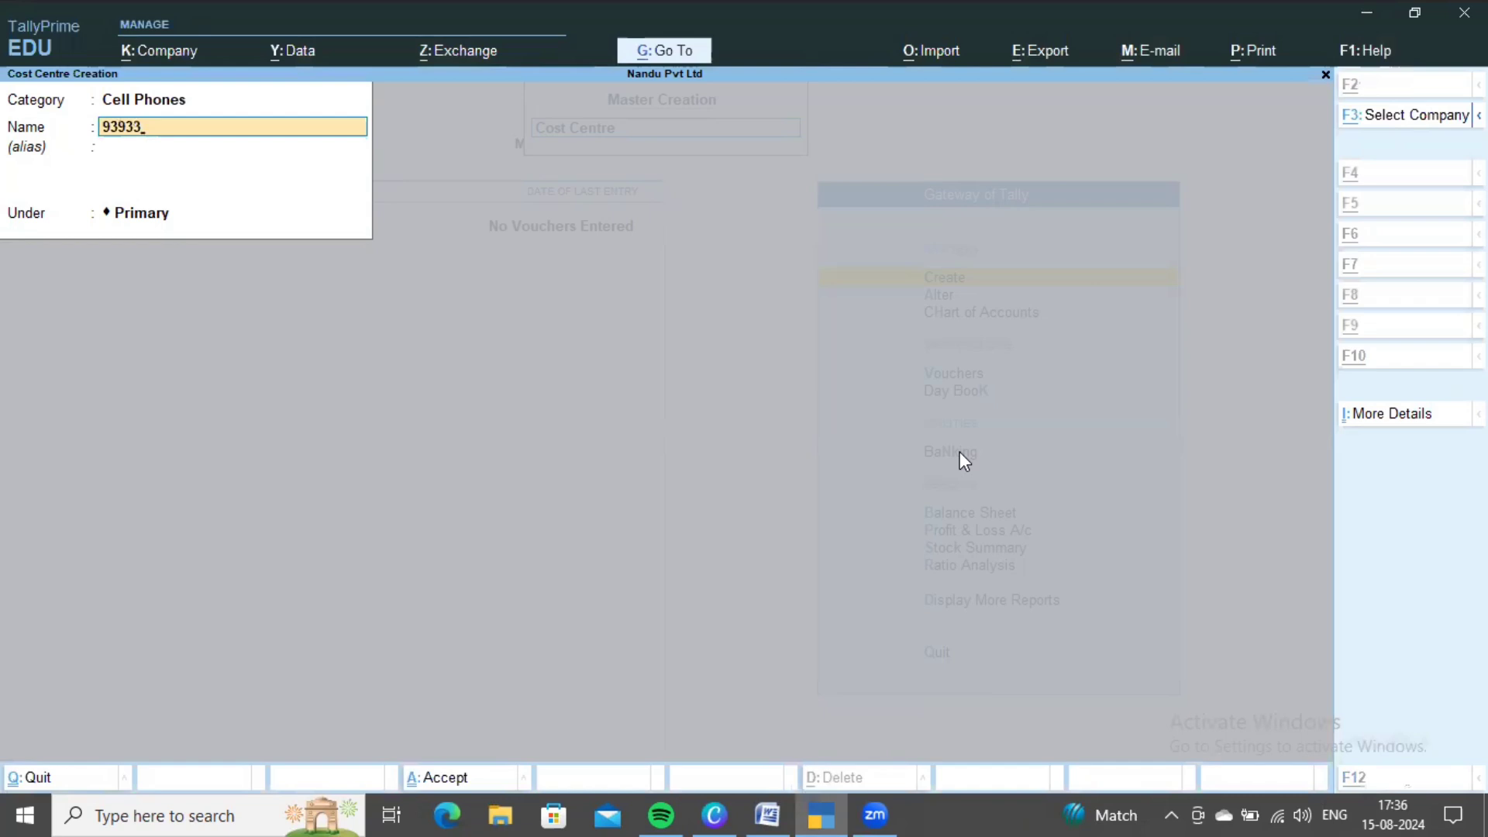
{"action": "key", "text": "alt+Tab"}
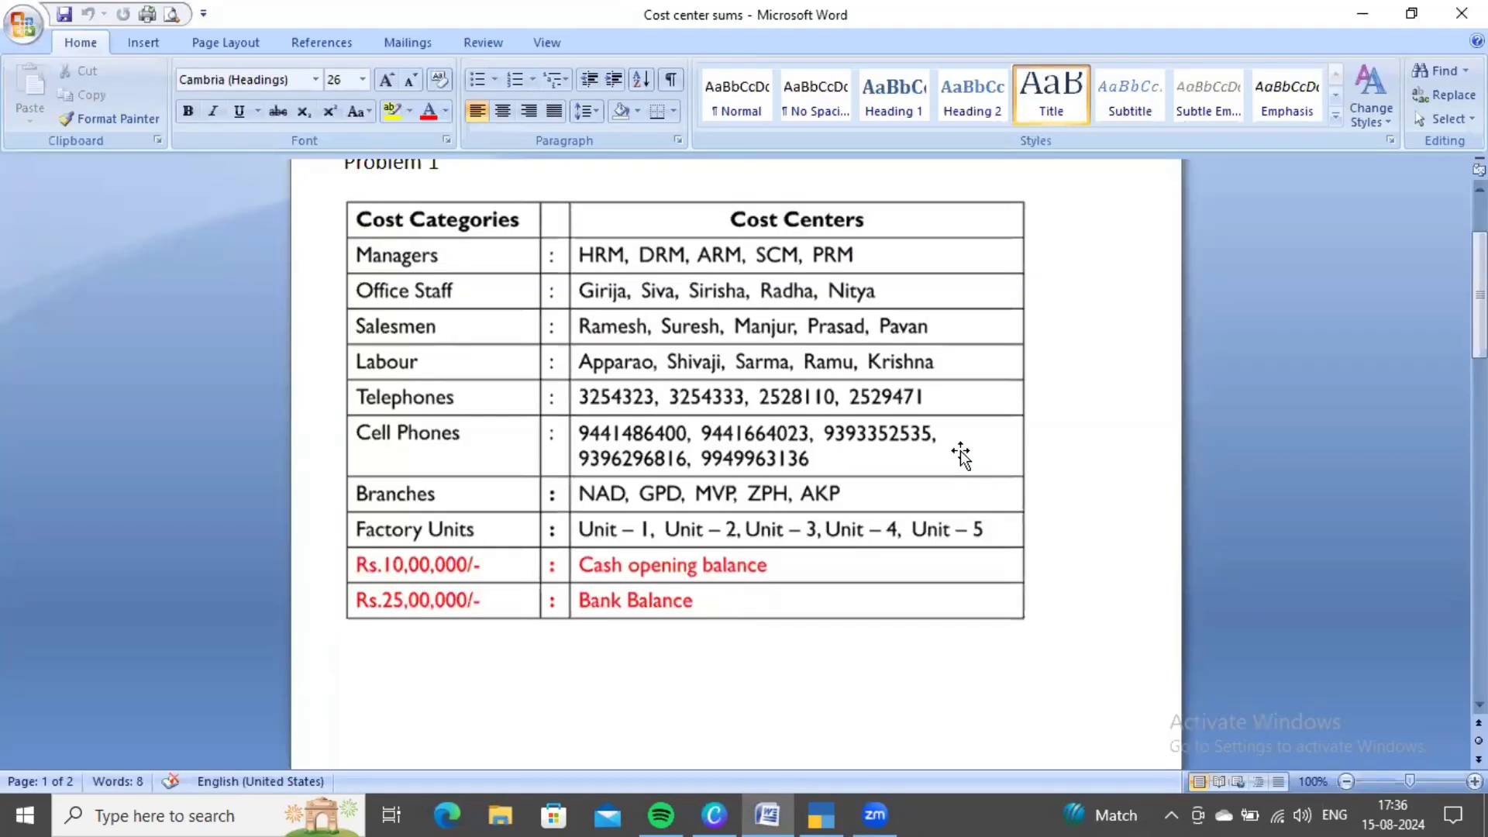
{"action": "key", "text": "alt+Tab"}
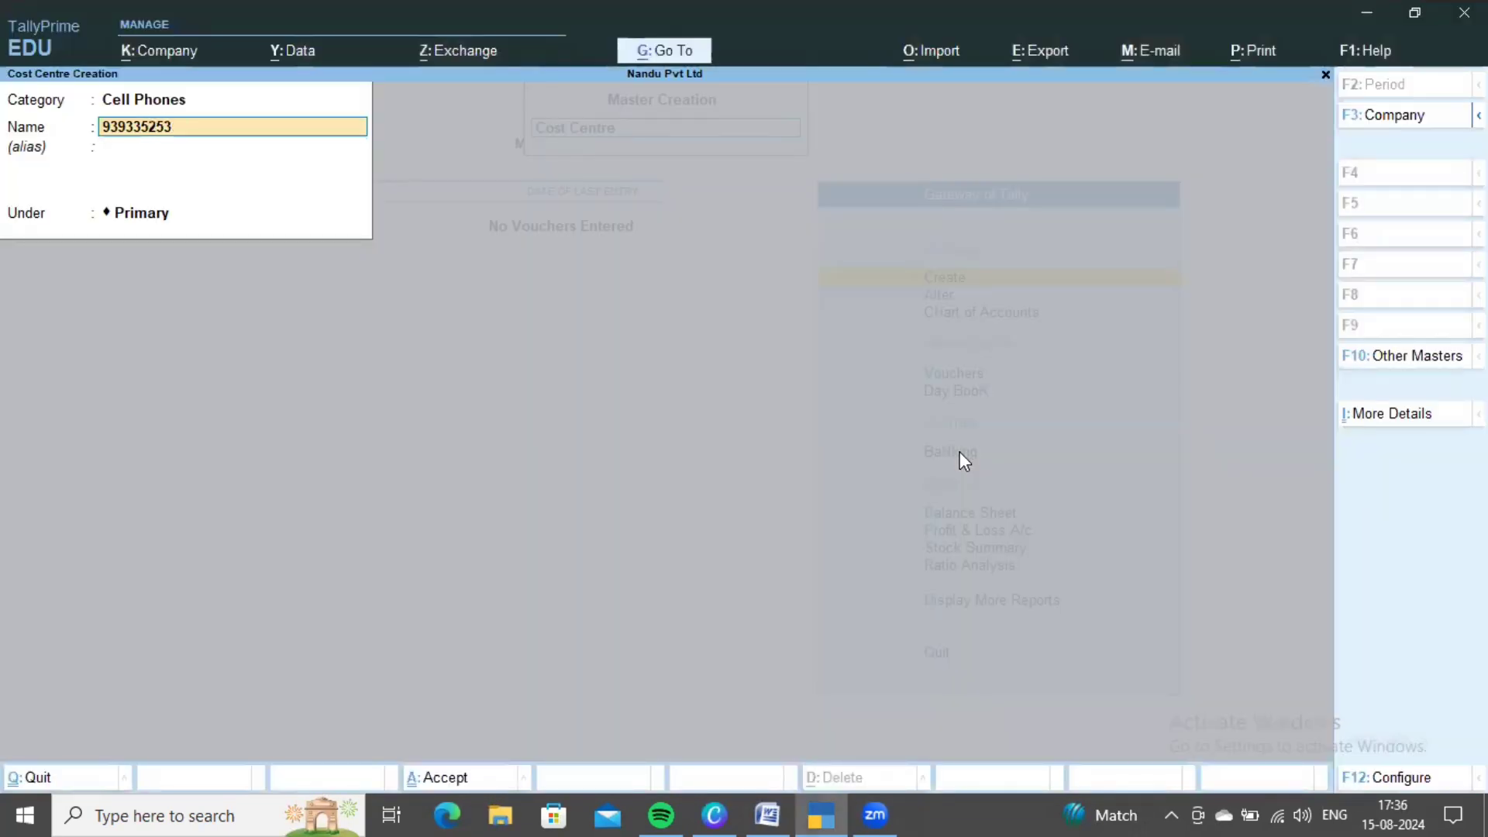
{"action": "key", "text": "alt+Tab"}
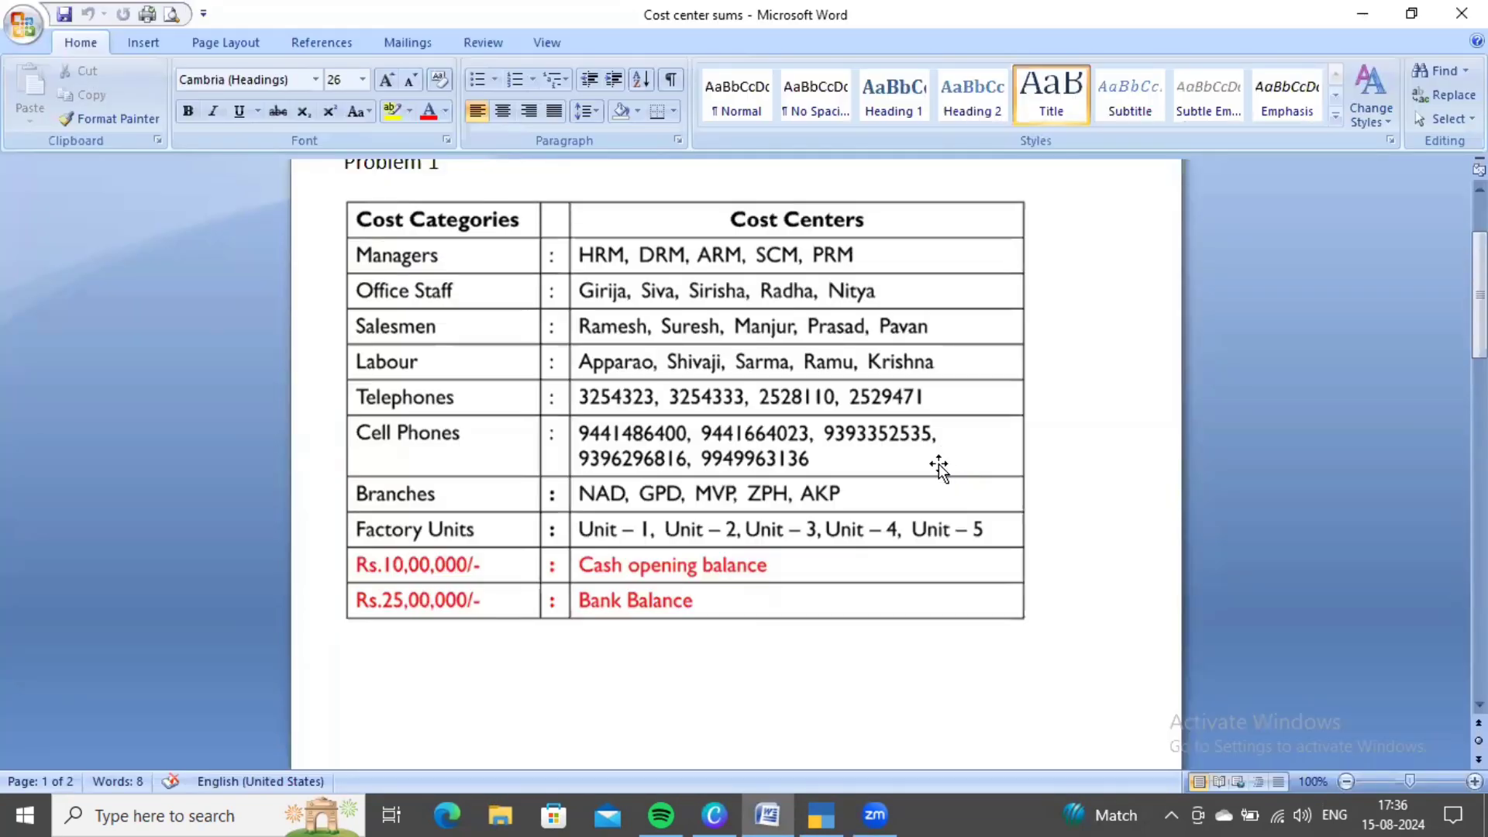
{"action": "key", "text": "alt+Tab"}
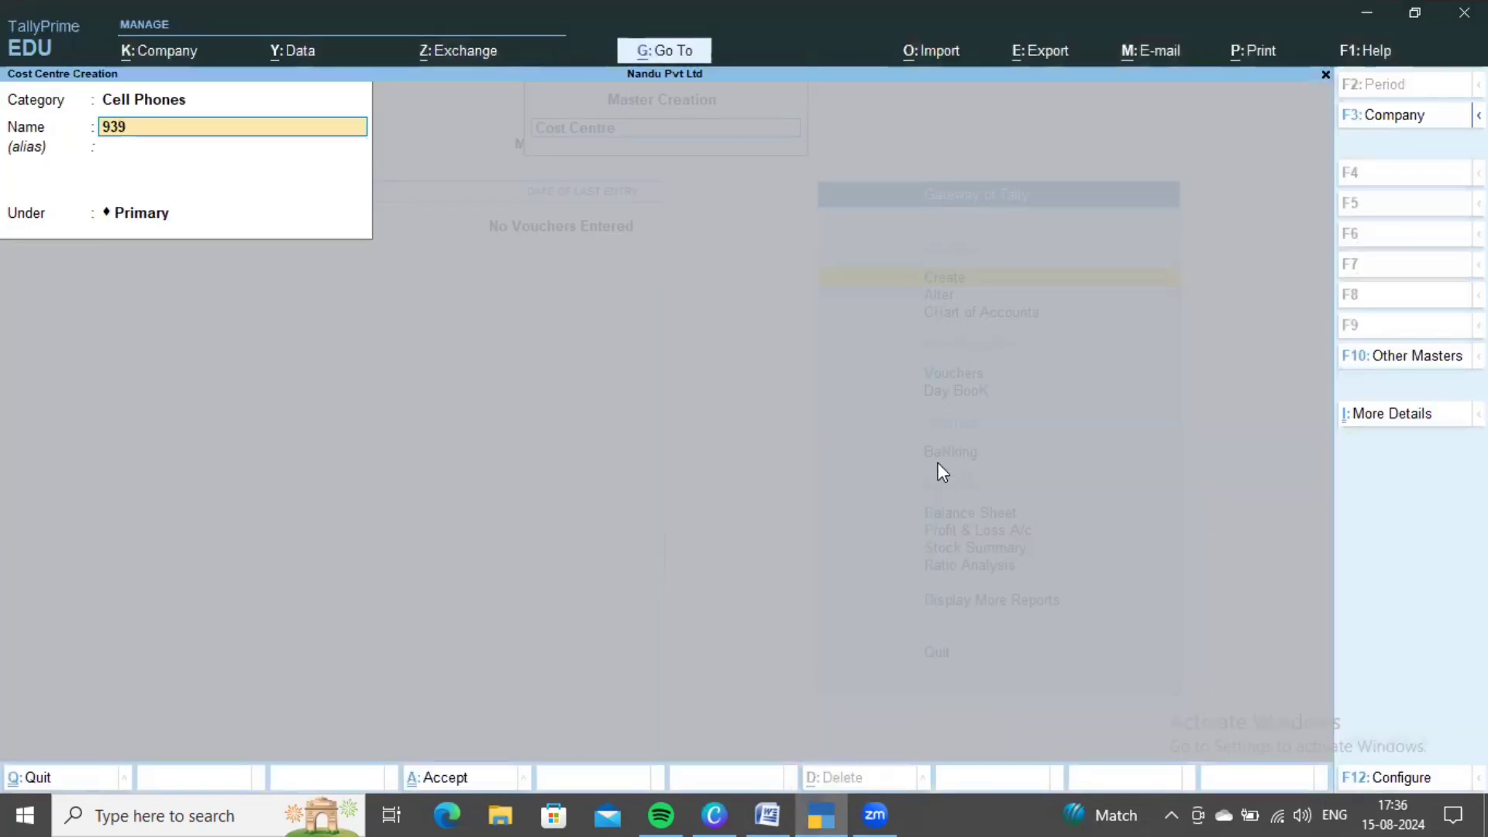
{"action": "key", "text": "alt+Tab"}
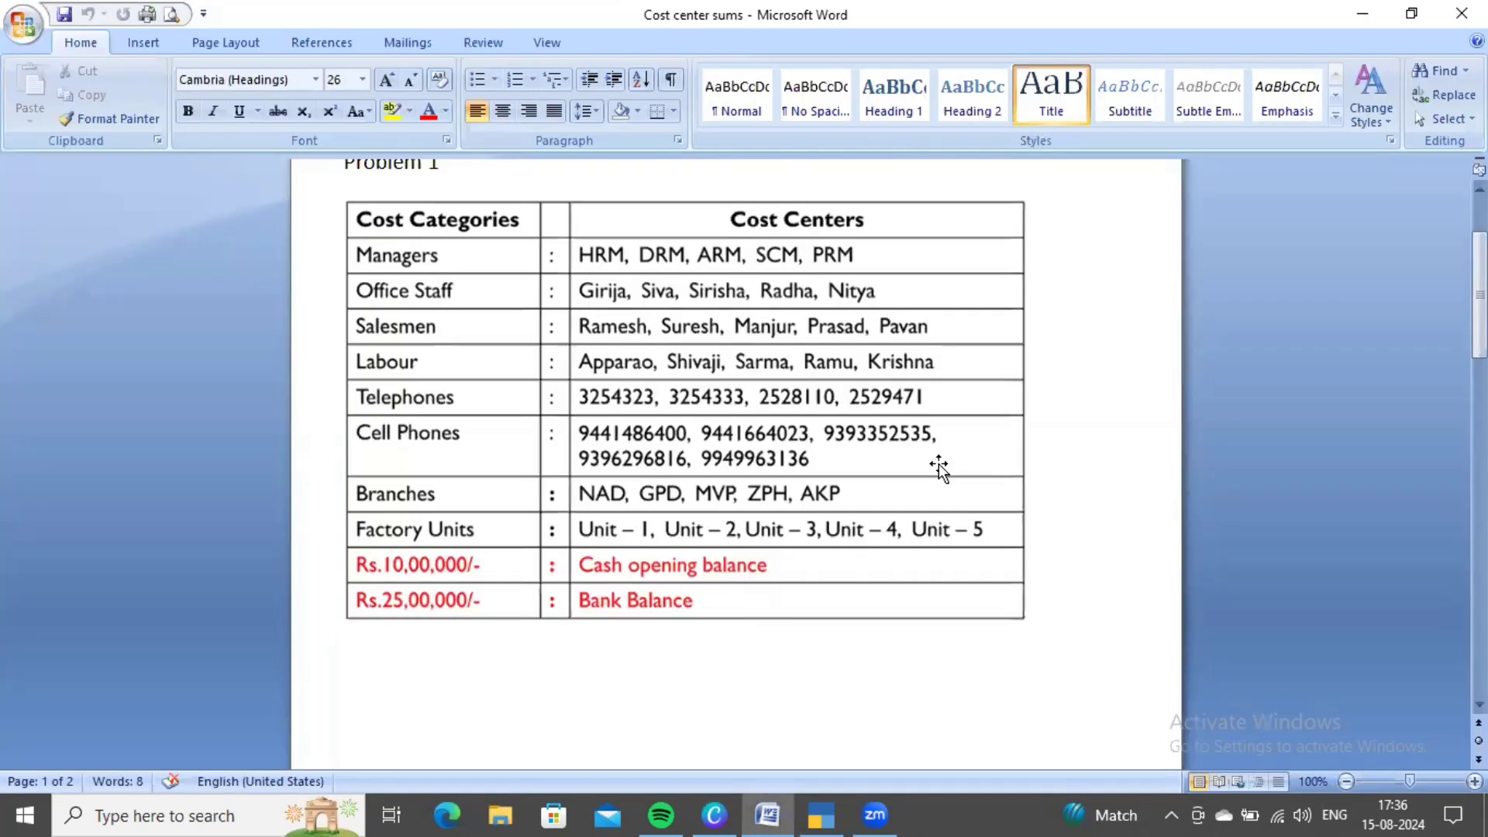
{"action": "key", "text": "alt+Tab"}
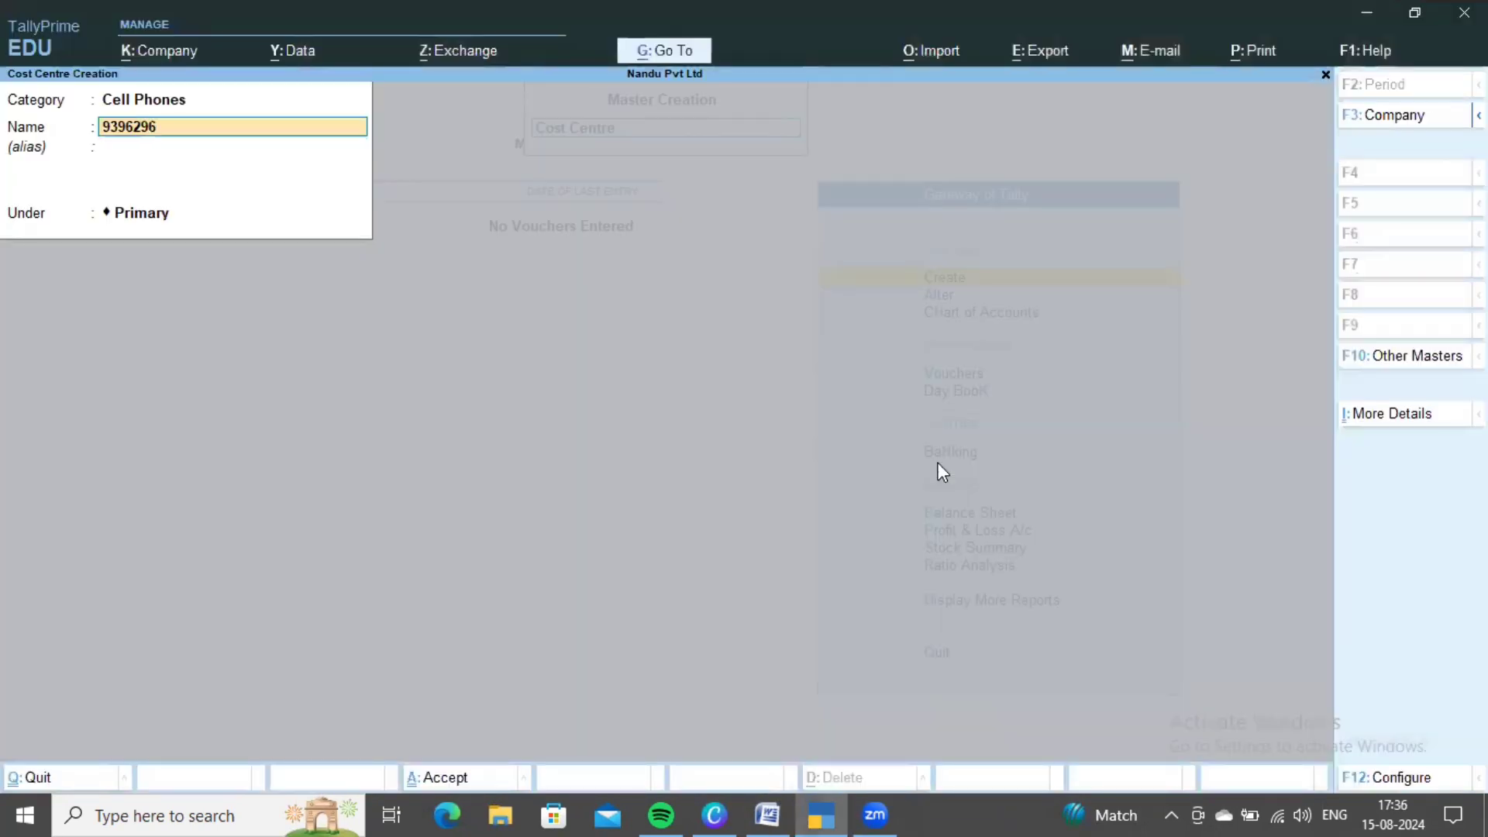
{"action": "key", "text": "ctrl+a"}
- Enter the last mobile number from the table, then step back to the Category field
{"action": "key", "text": "alt+Tab"}
{"action": "scroll", "coordinate": [877, 509], "scroll_direction": "up", "scroll_amount": 1}
{"action": "scroll", "coordinate": [973, 519], "scroll_direction": "down", "scroll_amount": 1}
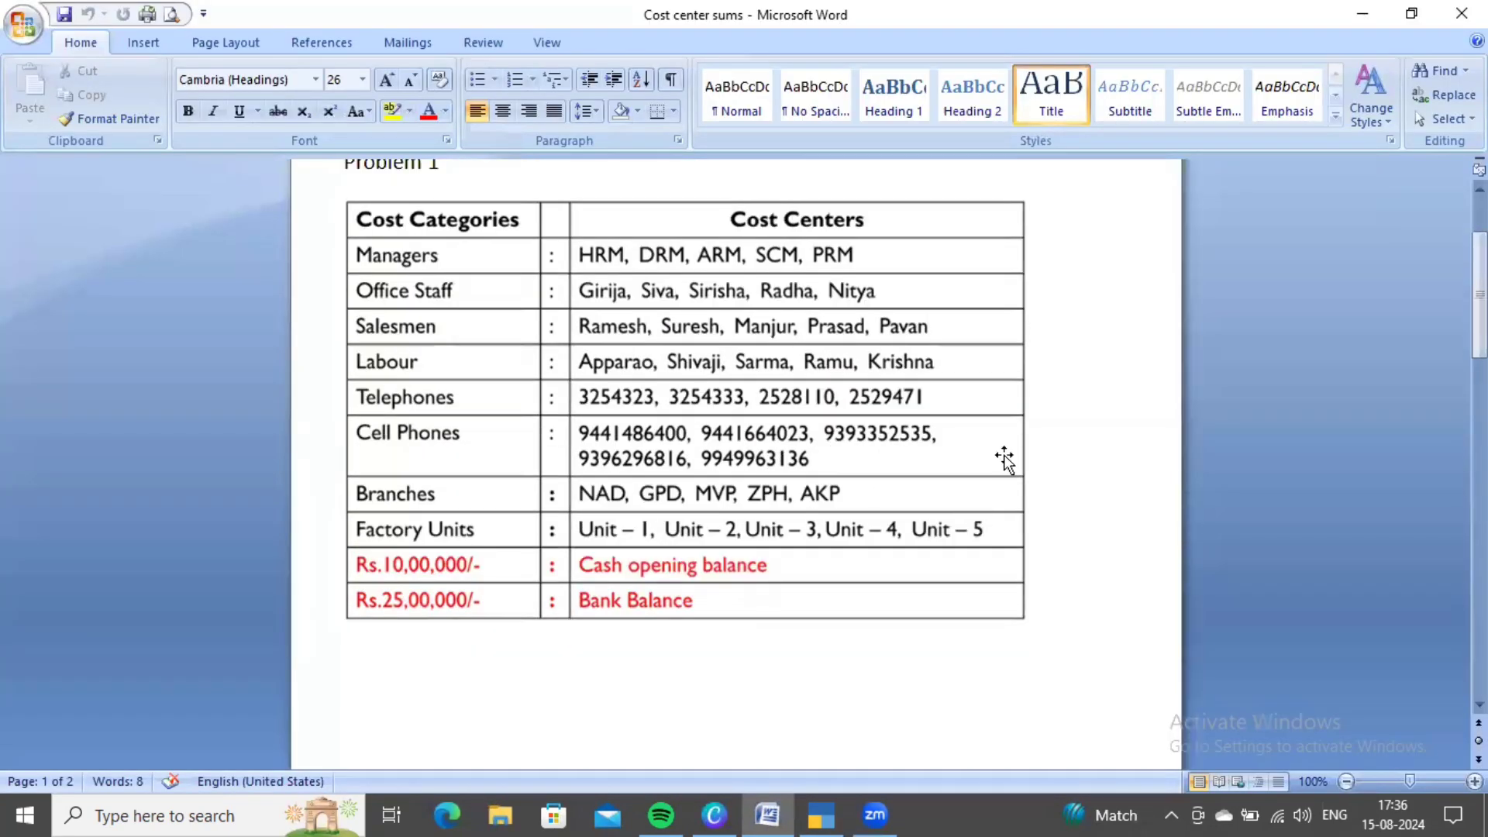
{"action": "key", "text": "alt+Tab"}
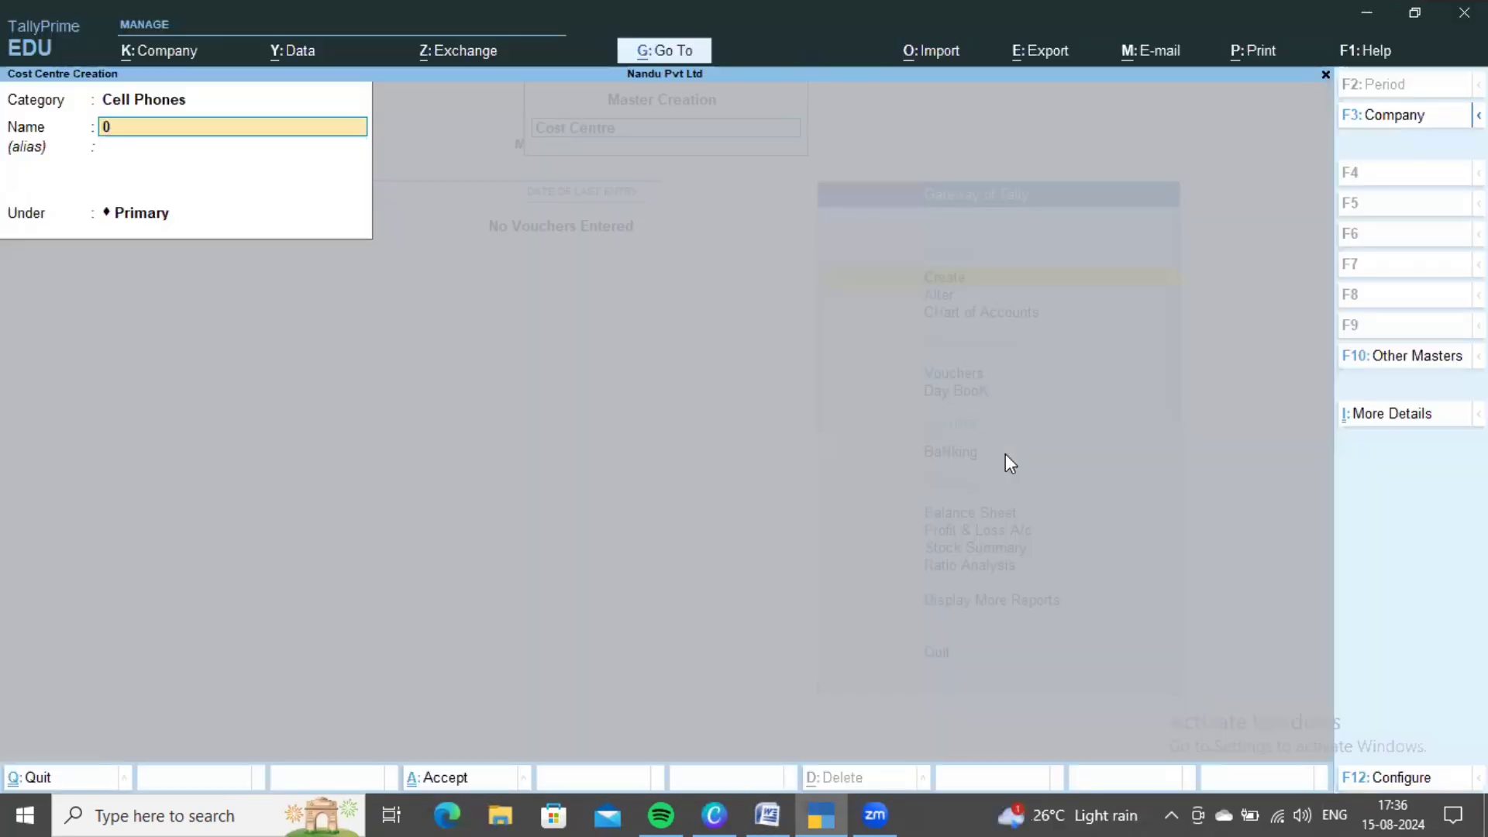
{"action": "key", "text": "alt+Tab"}
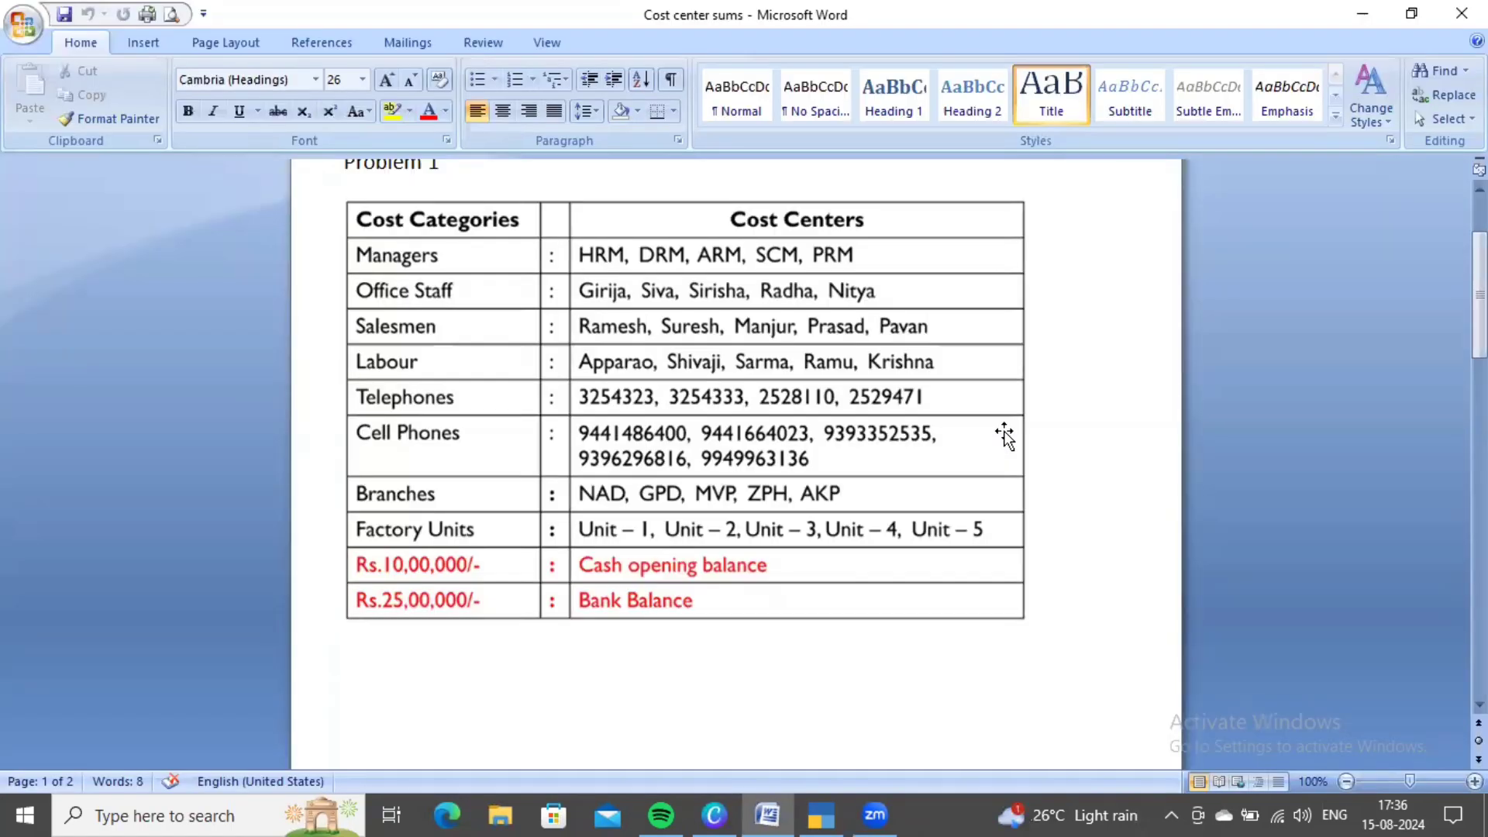
{"action": "key", "text": "alt+Tab"}
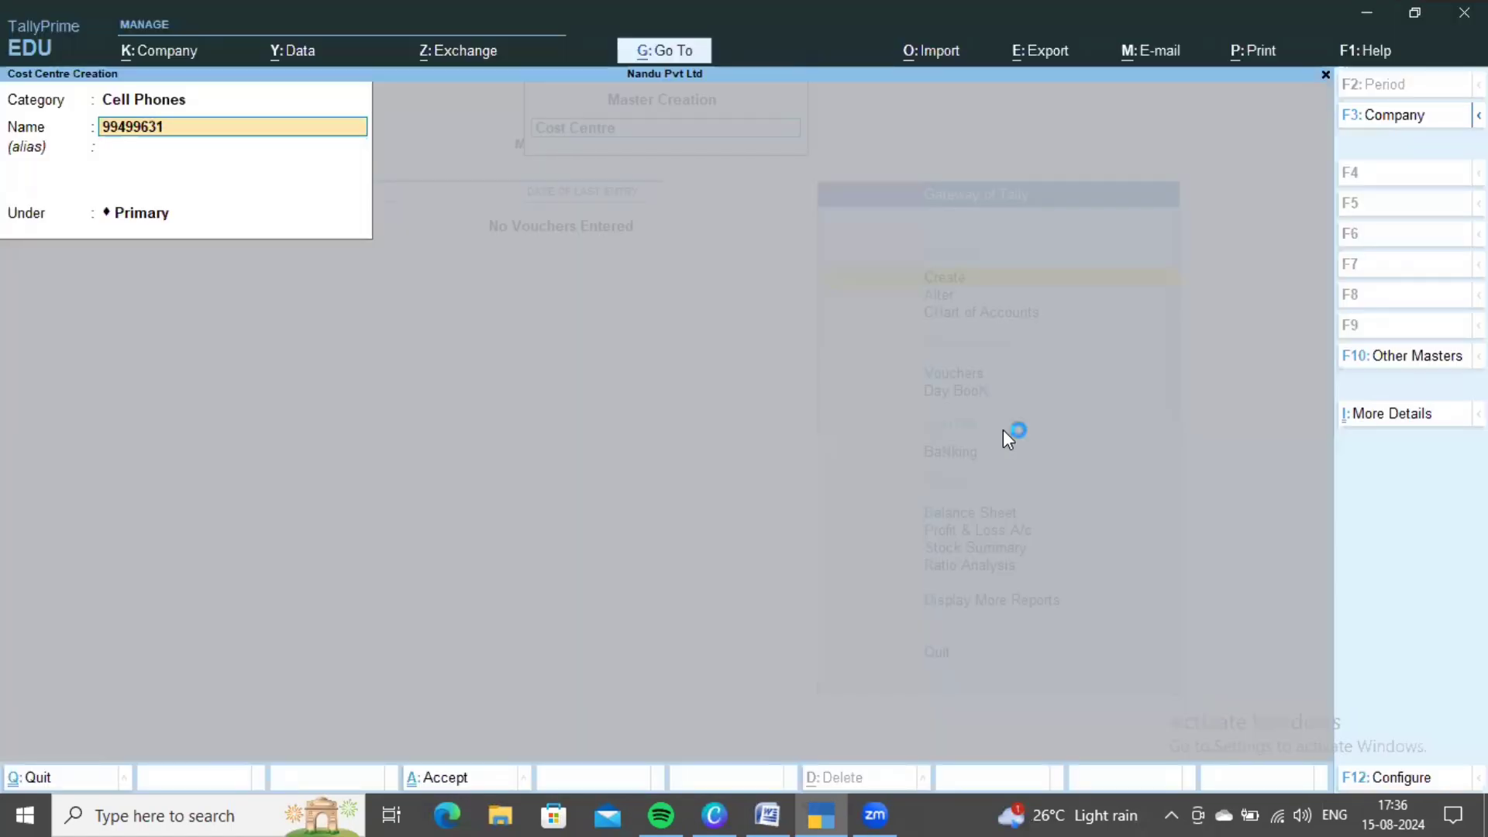
{"action": "key", "text": "alt+Tab"}
{"action": "scroll", "coordinate": [979, 481], "scroll_direction": "up", "scroll_amount": 1}
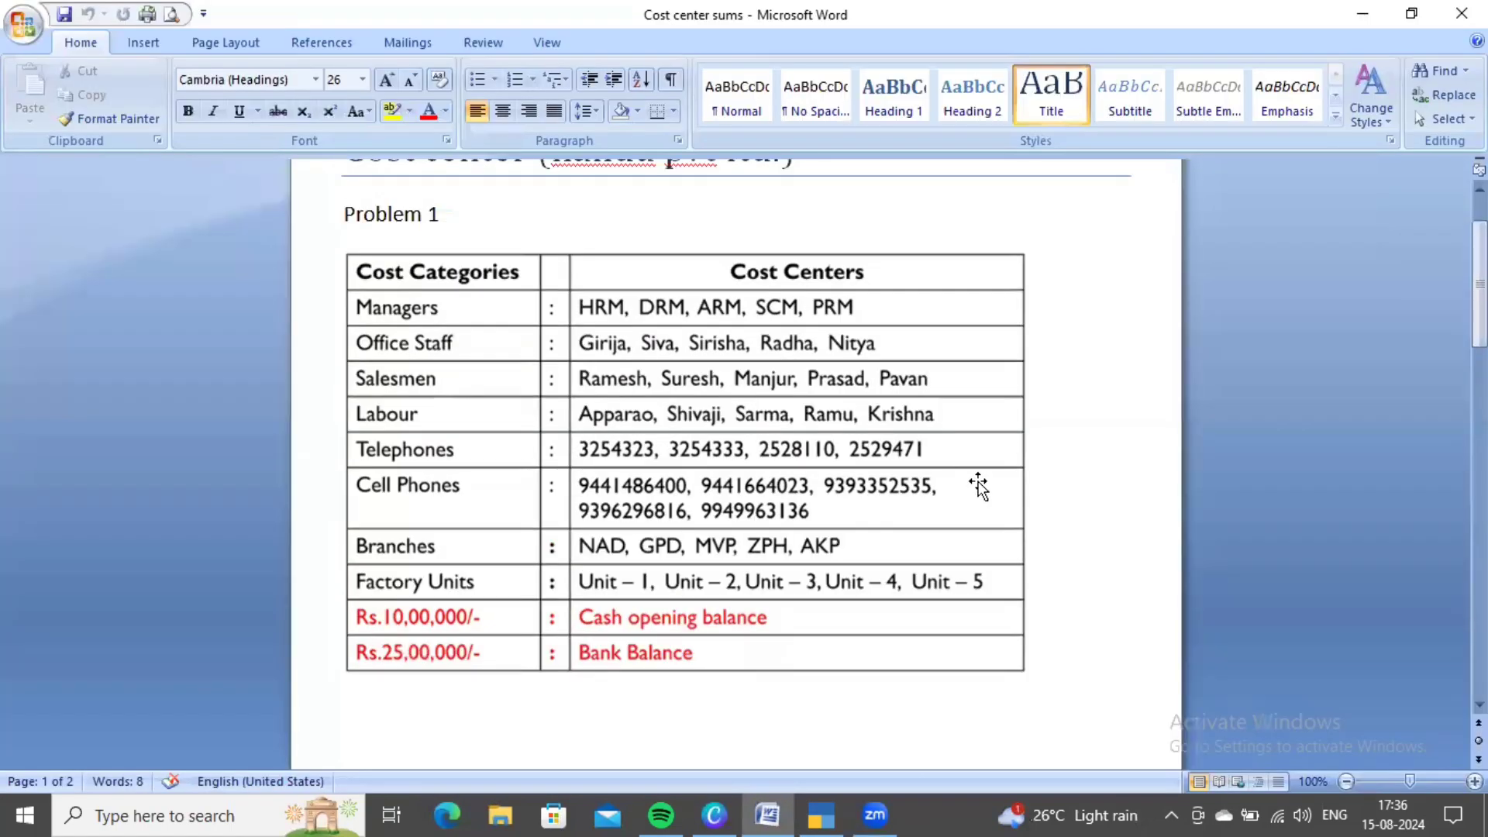
{"action": "key", "text": "alt+Tab"}
{"action": "key", "text": "BackSpace"}
{"action": "key", "text": "BackSpace"}
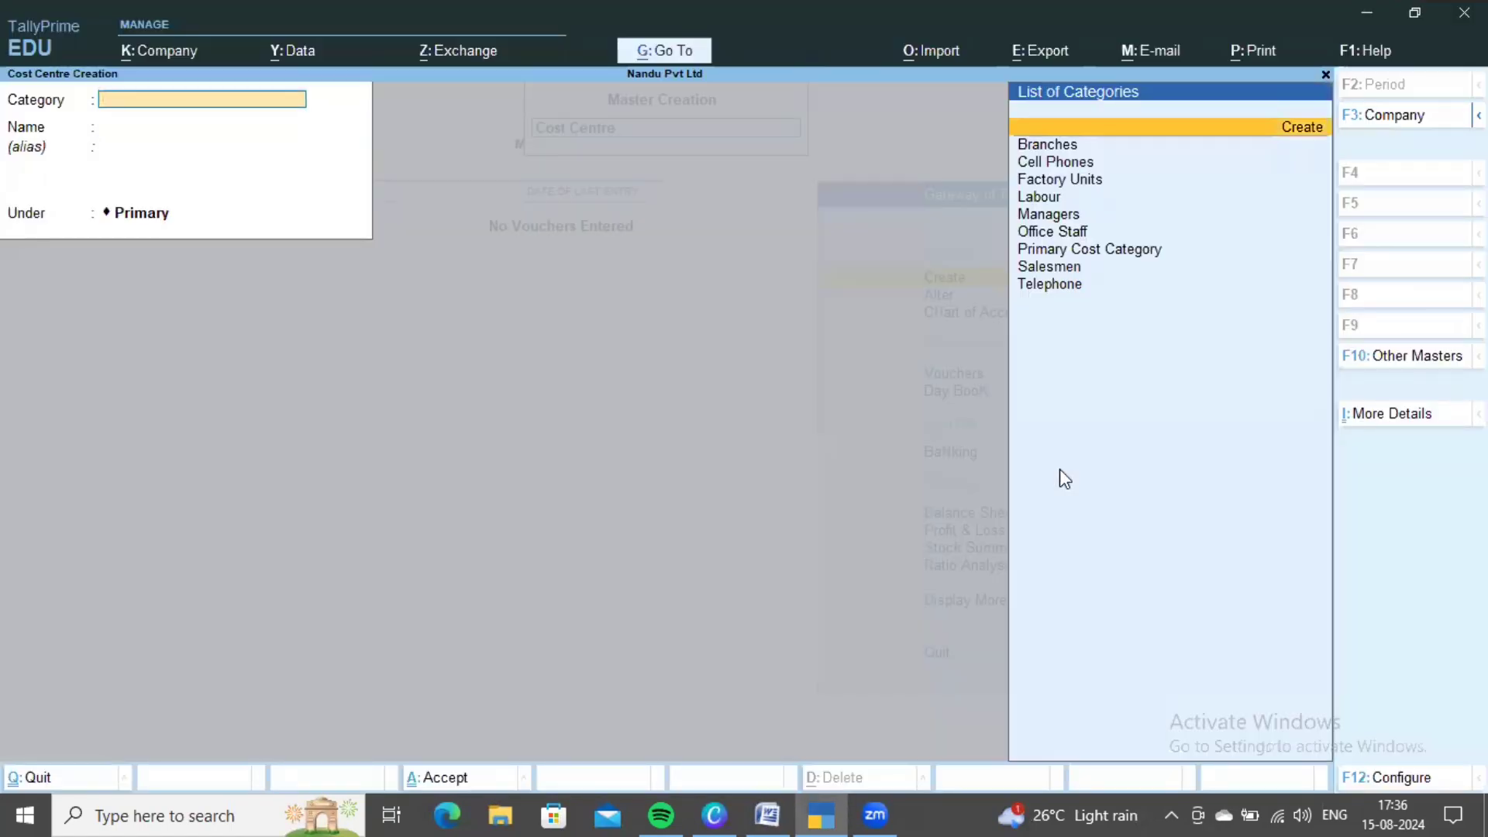
- Set the category to Branches and create the NAD cost centre
{"action": "key", "text": "Down"}
{"action": "key", "text": "Down"}
{"action": "key", "text": "Down"}
{"action": "key", "text": "Up"}
{"action": "key", "text": "Up"}
{"action": "key", "text": "Return"}
{"action": "key", "text": "alt+Tab"}
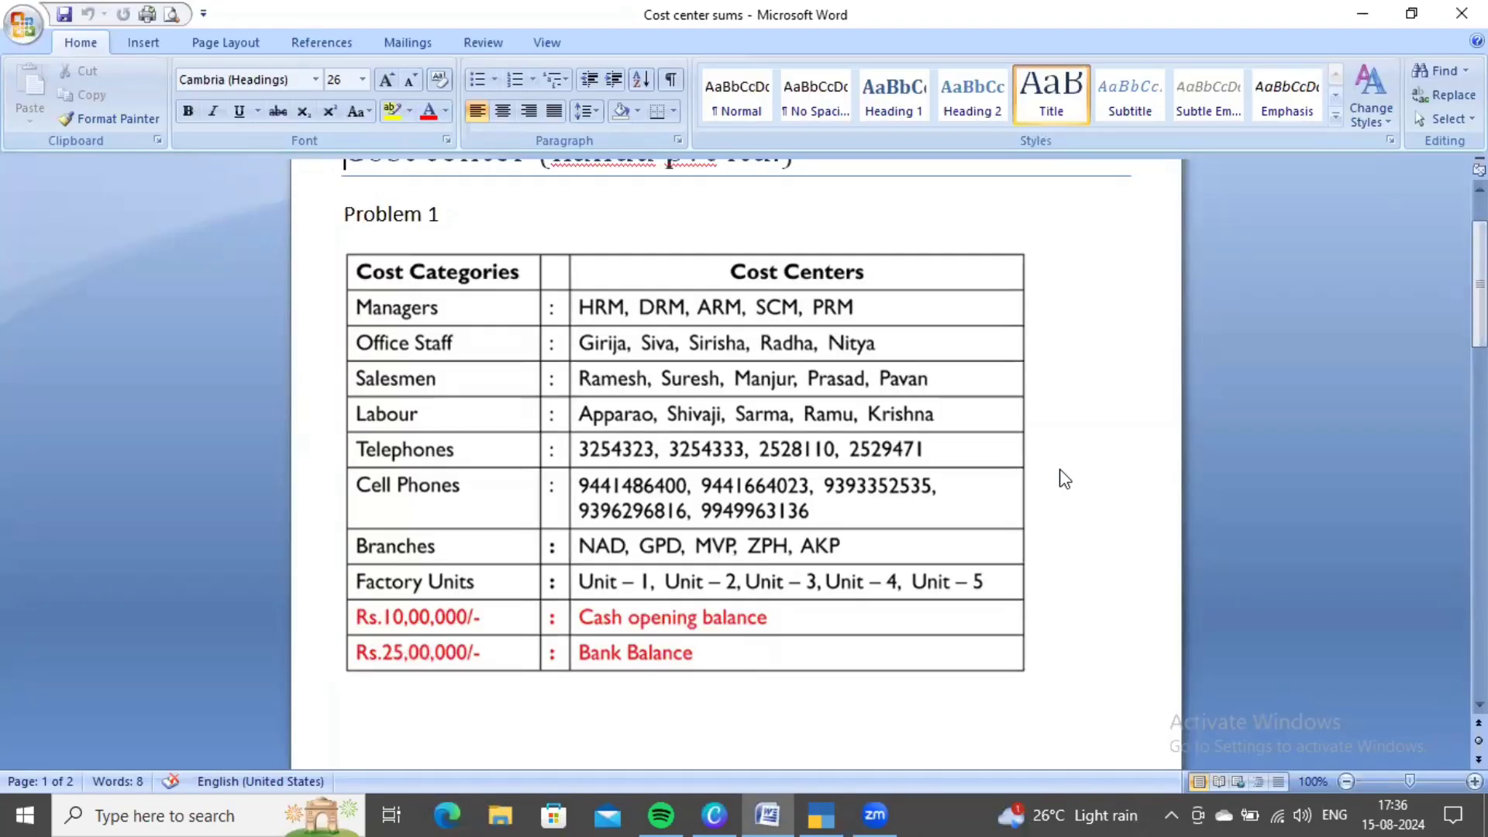
{"action": "key", "text": "alt+Tab"}
{"action": "type", "text": "NAD"}
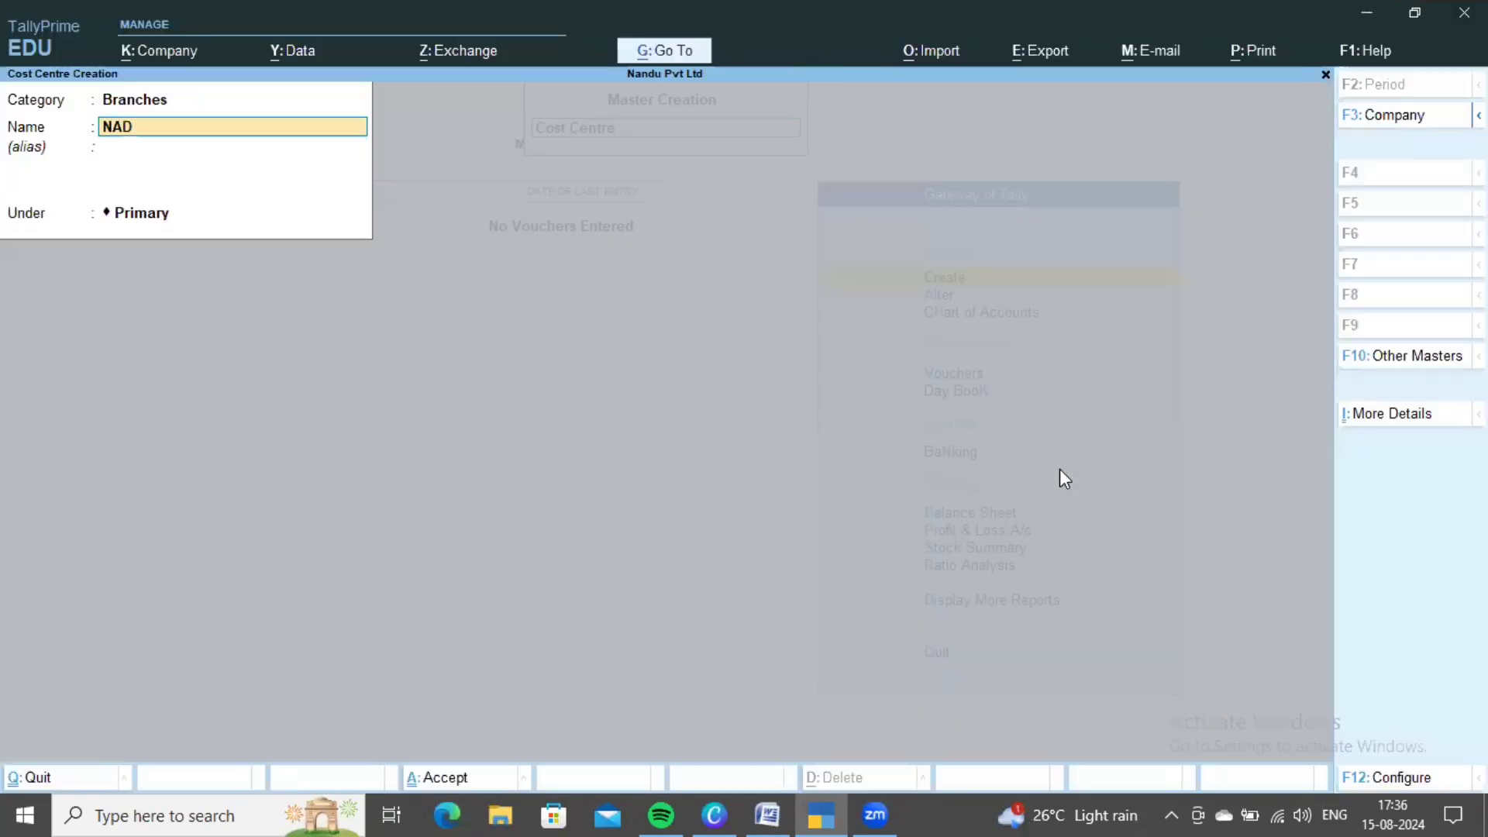
{"action": "key", "text": "Escape"}
- Add GPD, MVP and ZPH as Branches cost centres, checking the Word reference table
{"action": "key", "text": "alt+Tab"}
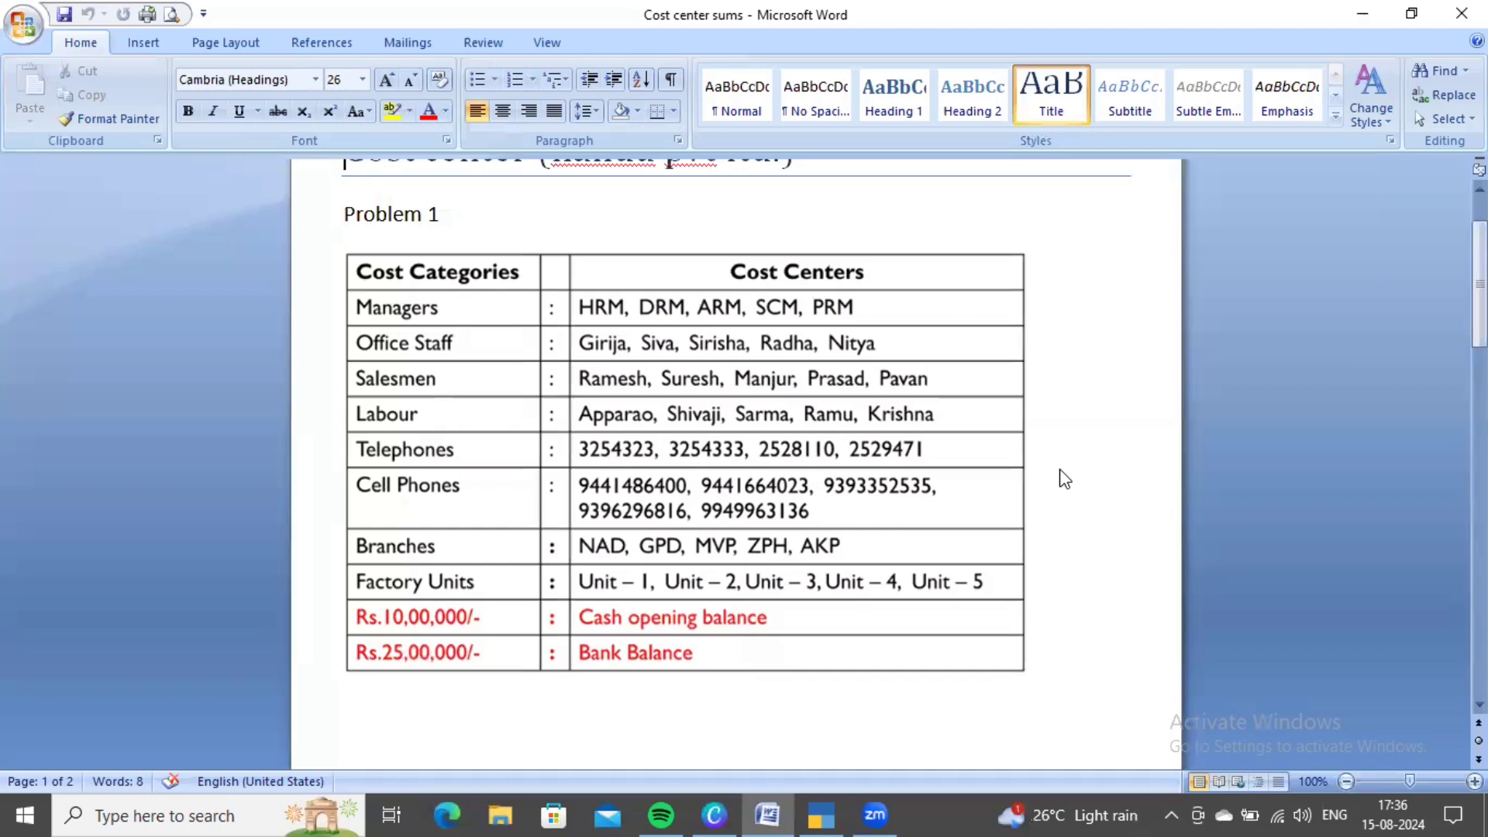
{"action": "key", "text": "alt+Tab"}
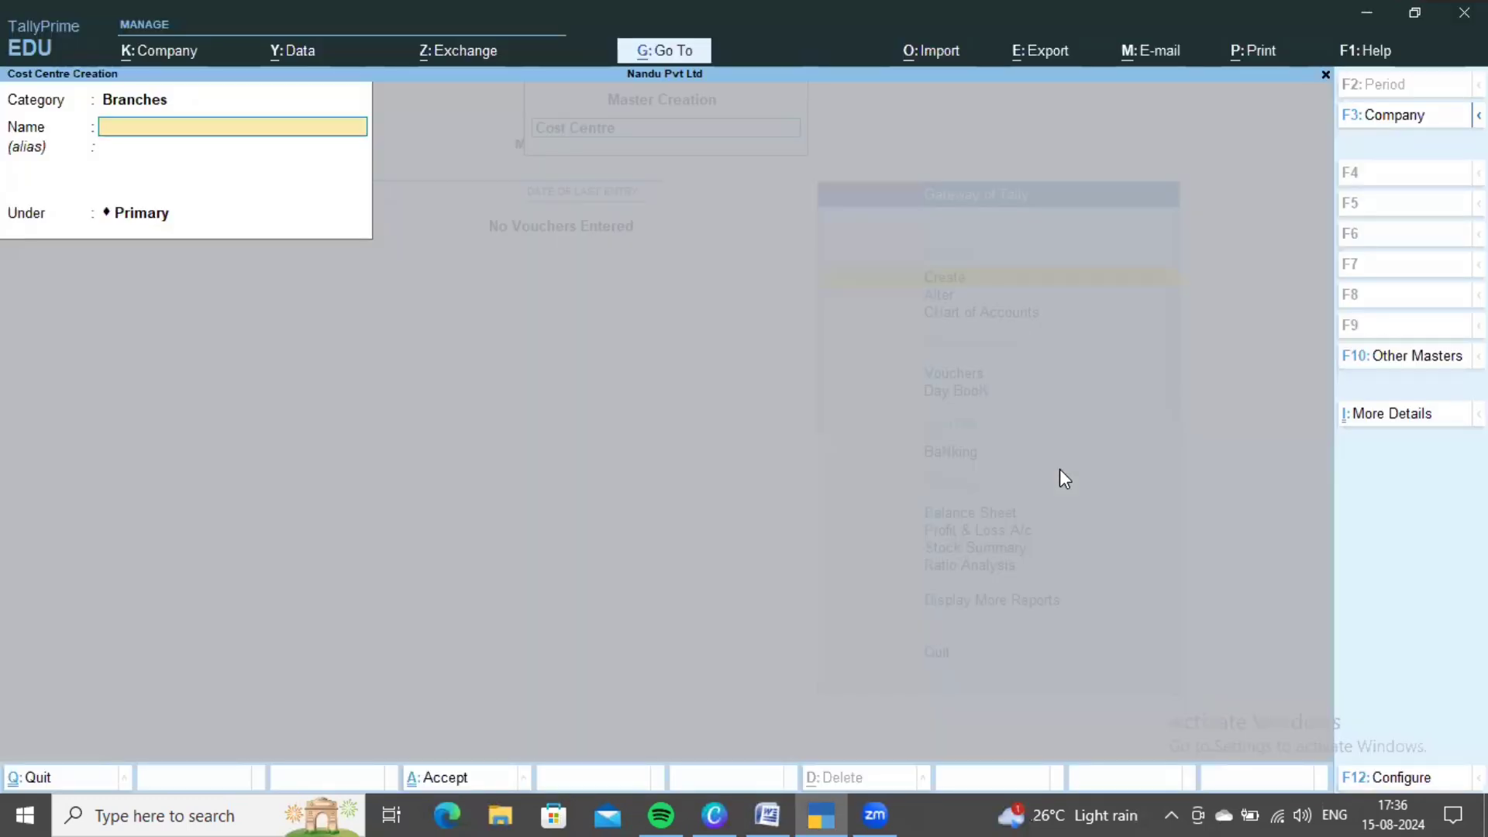
{"action": "type", "text": "GPD"}
{"action": "key", "text": "Escape"}
{"action": "type", "text": "MVP"}
{"action": "key", "text": "Escape"}
{"action": "key", "text": "alt+Tab"}
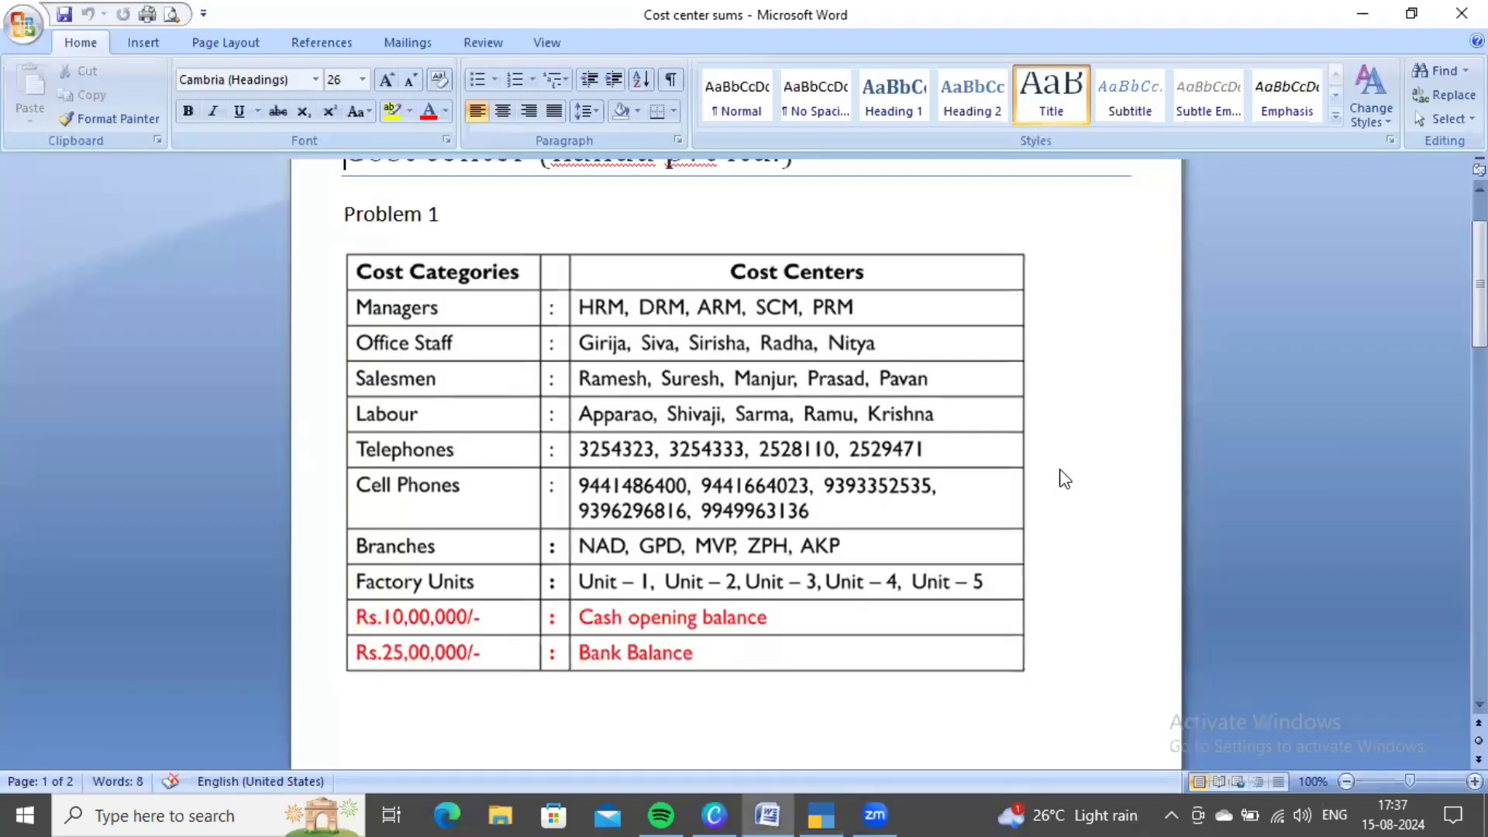
{"action": "key", "text": "alt+Tab"}
{"action": "type", "text": "ZPH"}
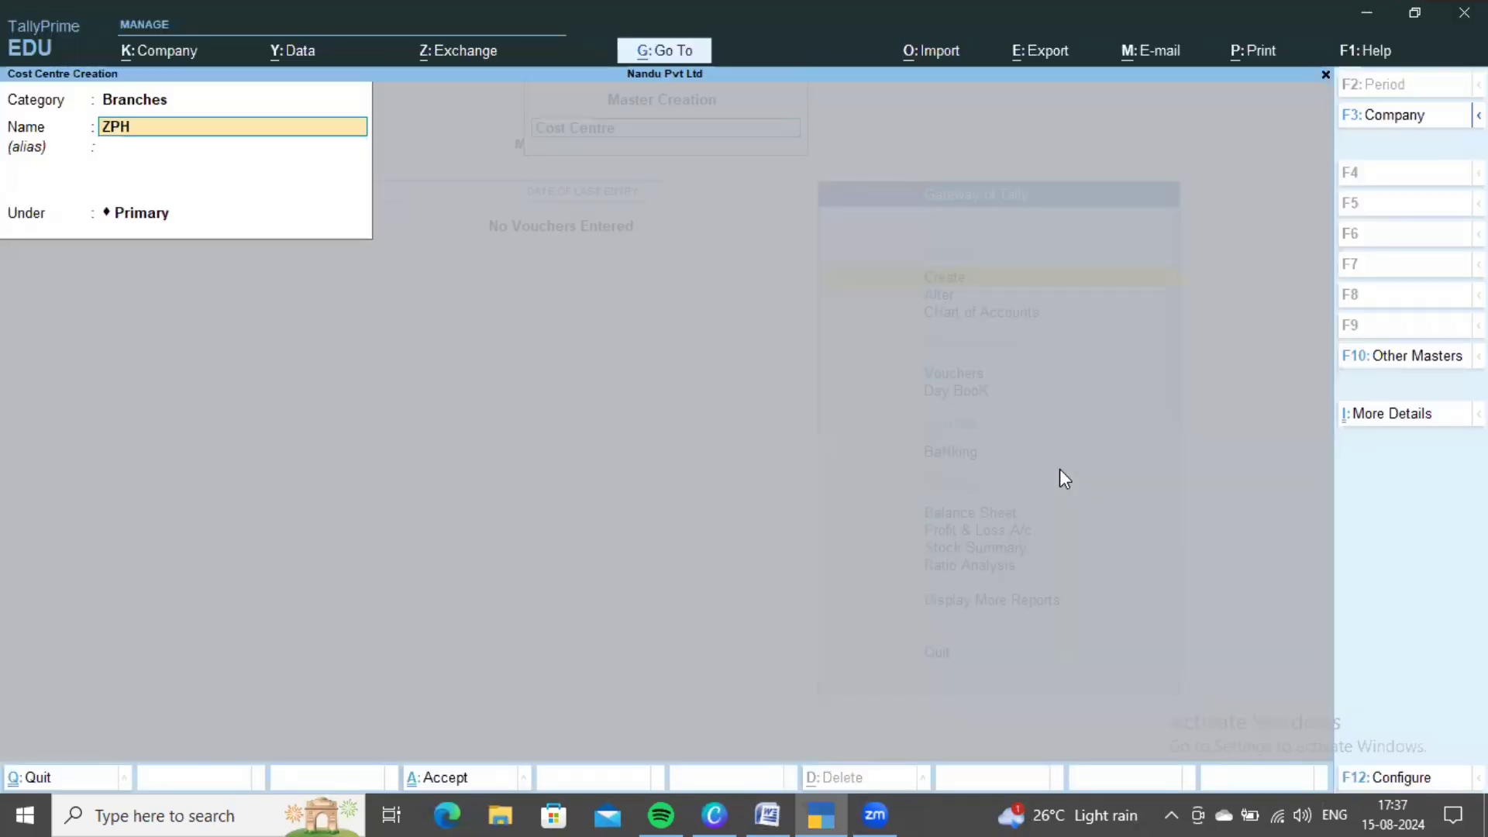
- Save AKP as the last Branches cost centre and clear the category field
{"action": "key", "text": "alt+Tab"}
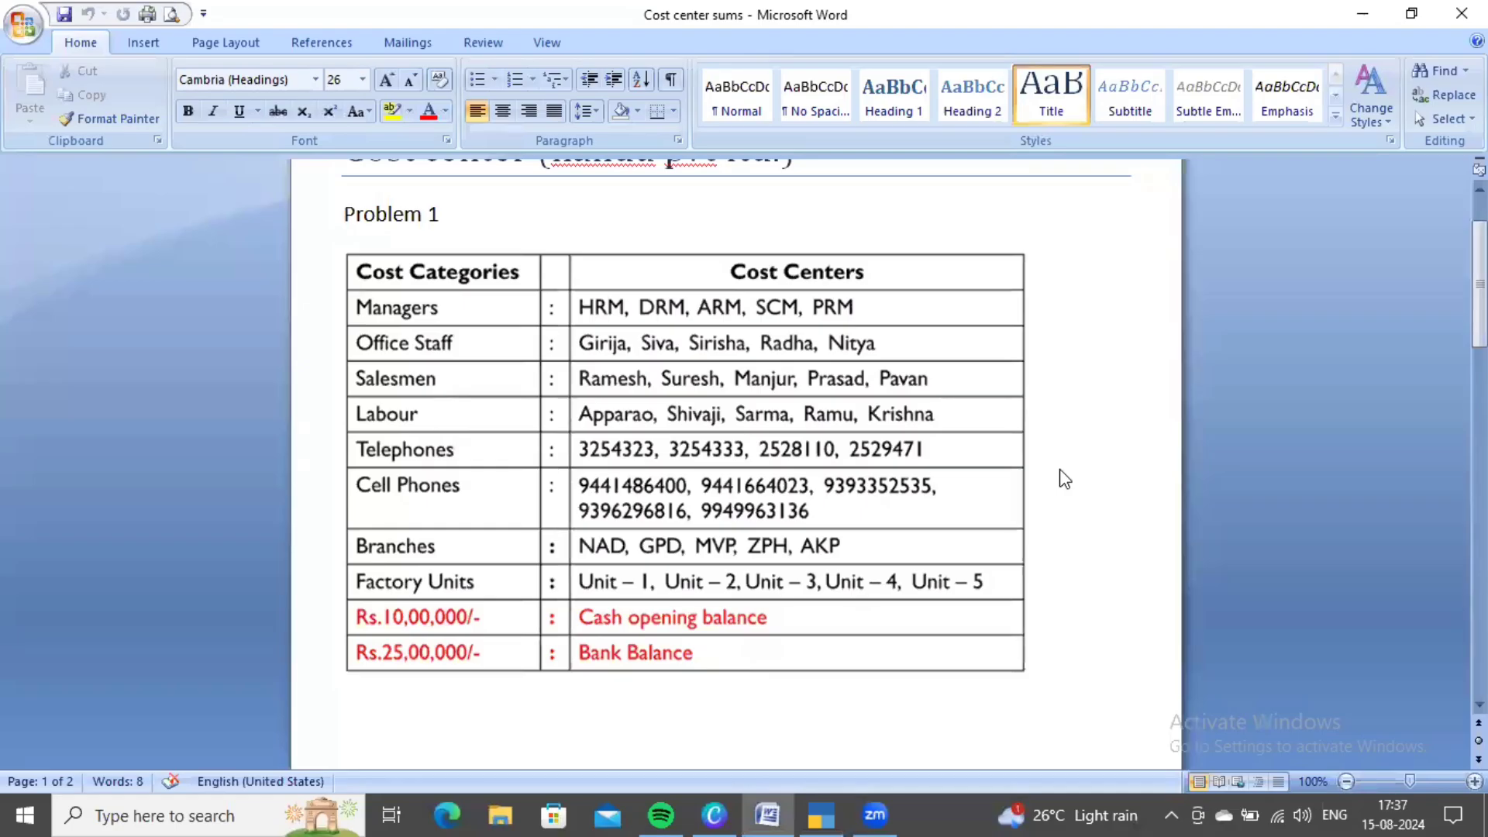
{"action": "key", "text": "alt+Tab"}
{"action": "type", "text": "AKP"}
{"action": "key", "text": "ctrl+a"}
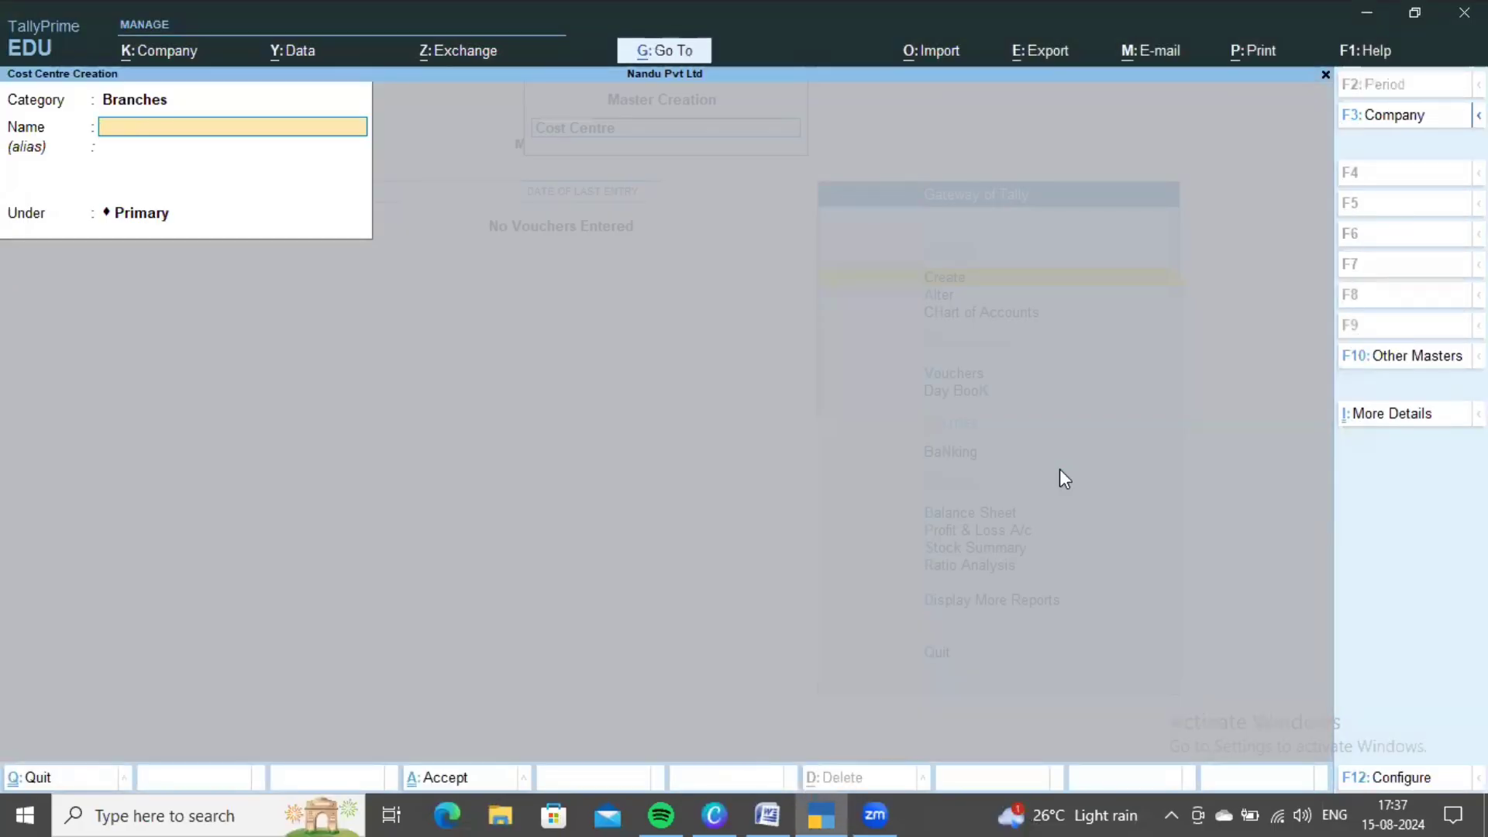
{"action": "key", "text": "alt+Tab"}
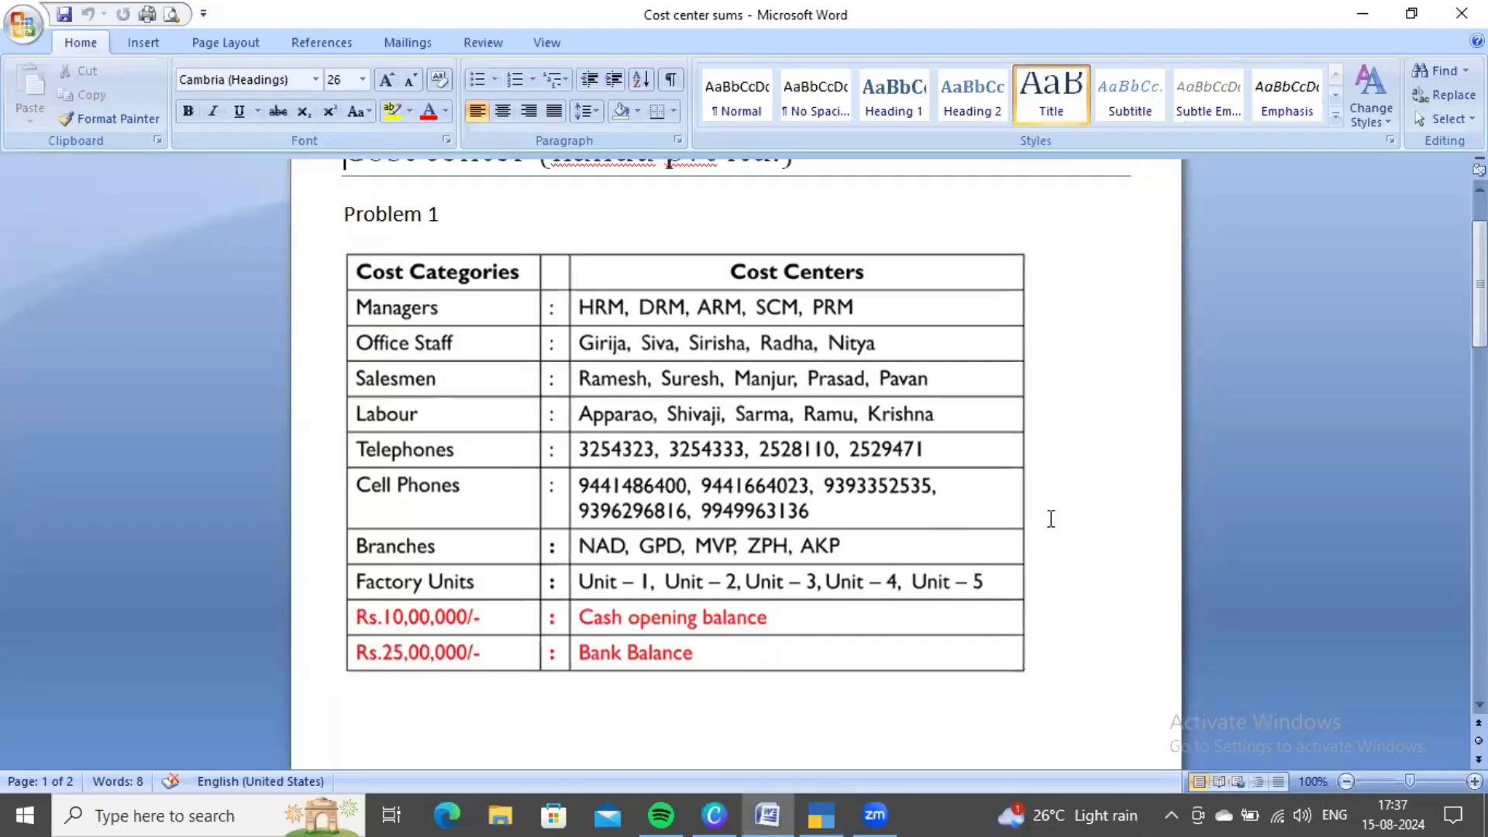
{"action": "key", "text": "alt+Tab"}
{"action": "key", "text": "BackSpace"}
{"action": "key", "text": "BackSpace"}
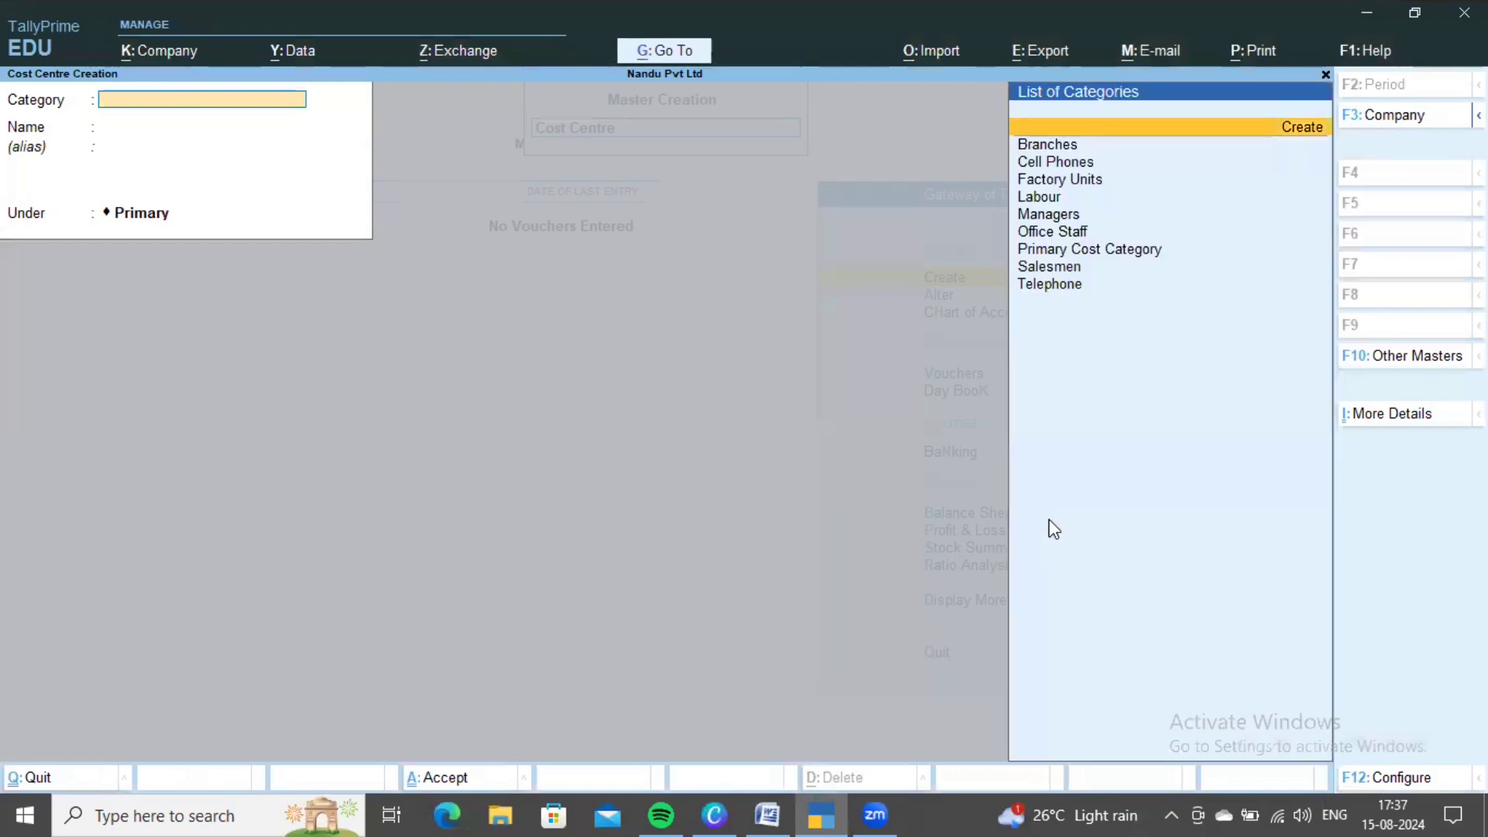
- Choose the Factory Units category and save the UNIT 2 to UNIT 4 cost centres
{"action": "key", "text": "Down"}
{"action": "key", "text": "Down"}
{"action": "key", "text": "Down"}
{"action": "key", "text": "Return"}
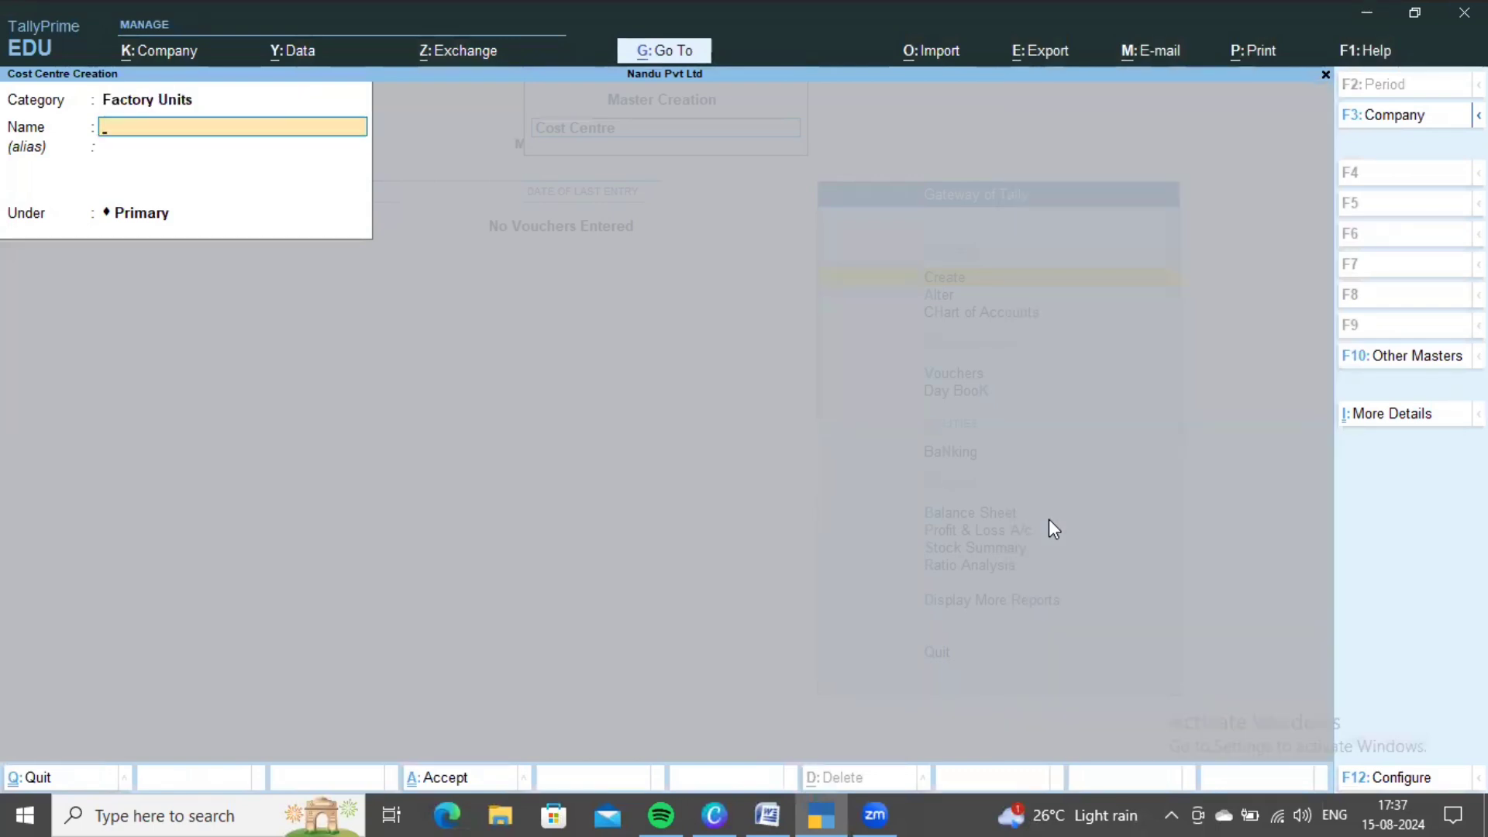
{"action": "type", "text": "UN"}
{"action": "type", "text": "UNIT"}
{"action": "key", "text": "ctrl+a"}
{"action": "key", "text": "ctrl+a"}
{"action": "type", "text": "UNIT 4"}
{"action": "key", "text": "ctrl+a"}
{"action": "type", "text": "UN"}
{"action": "key", "text": "ctrl+a"}
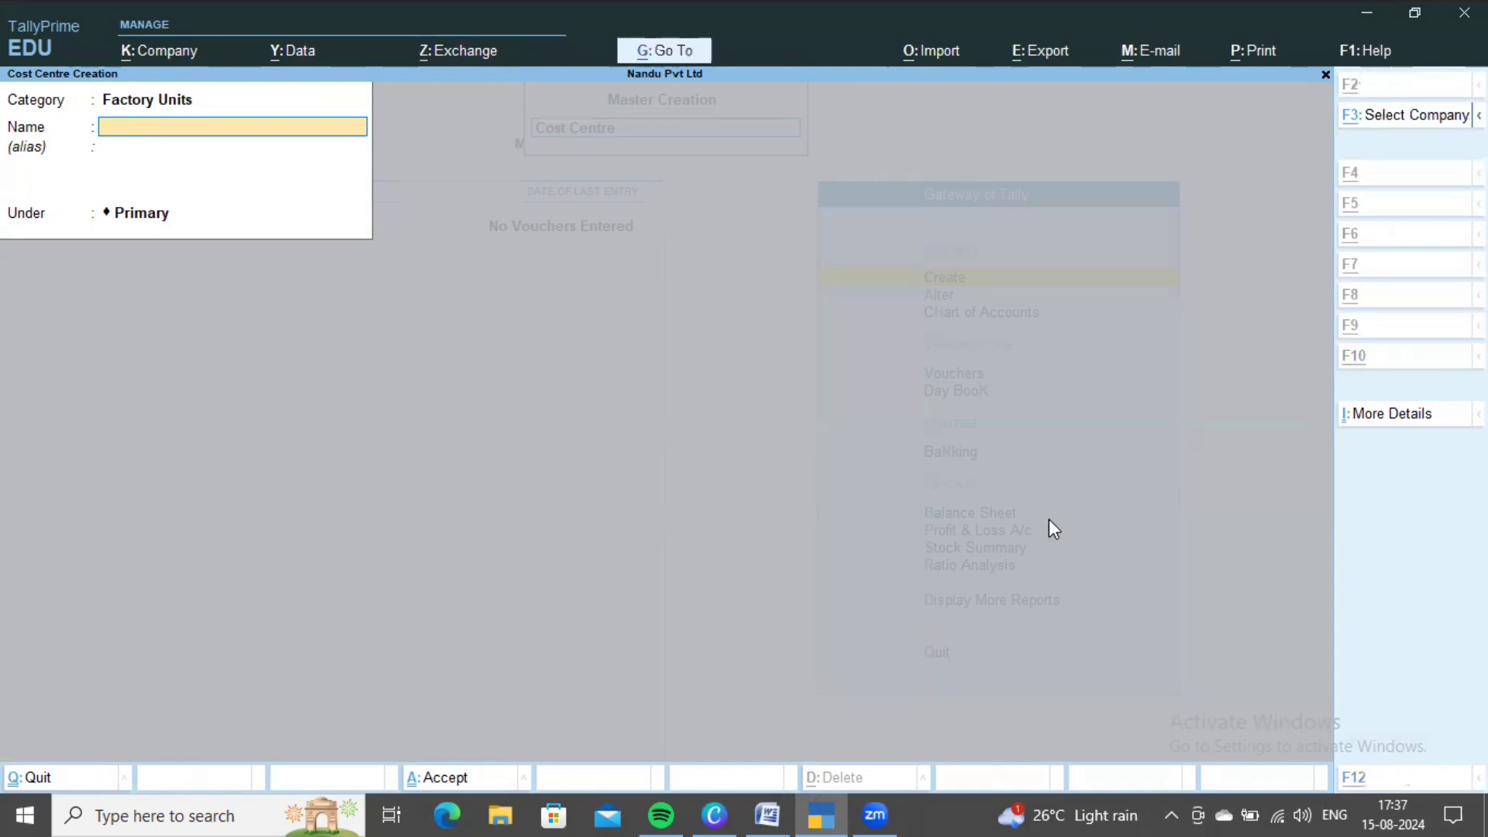
- Recheck the Word reference table, then exit Cost Centre Creation to the Gateway of Tally
{"action": "key", "text": "alt+Tab"}
{"action": "scroll", "coordinate": [753, 485], "scroll_direction": "up", "scroll_amount": 3}
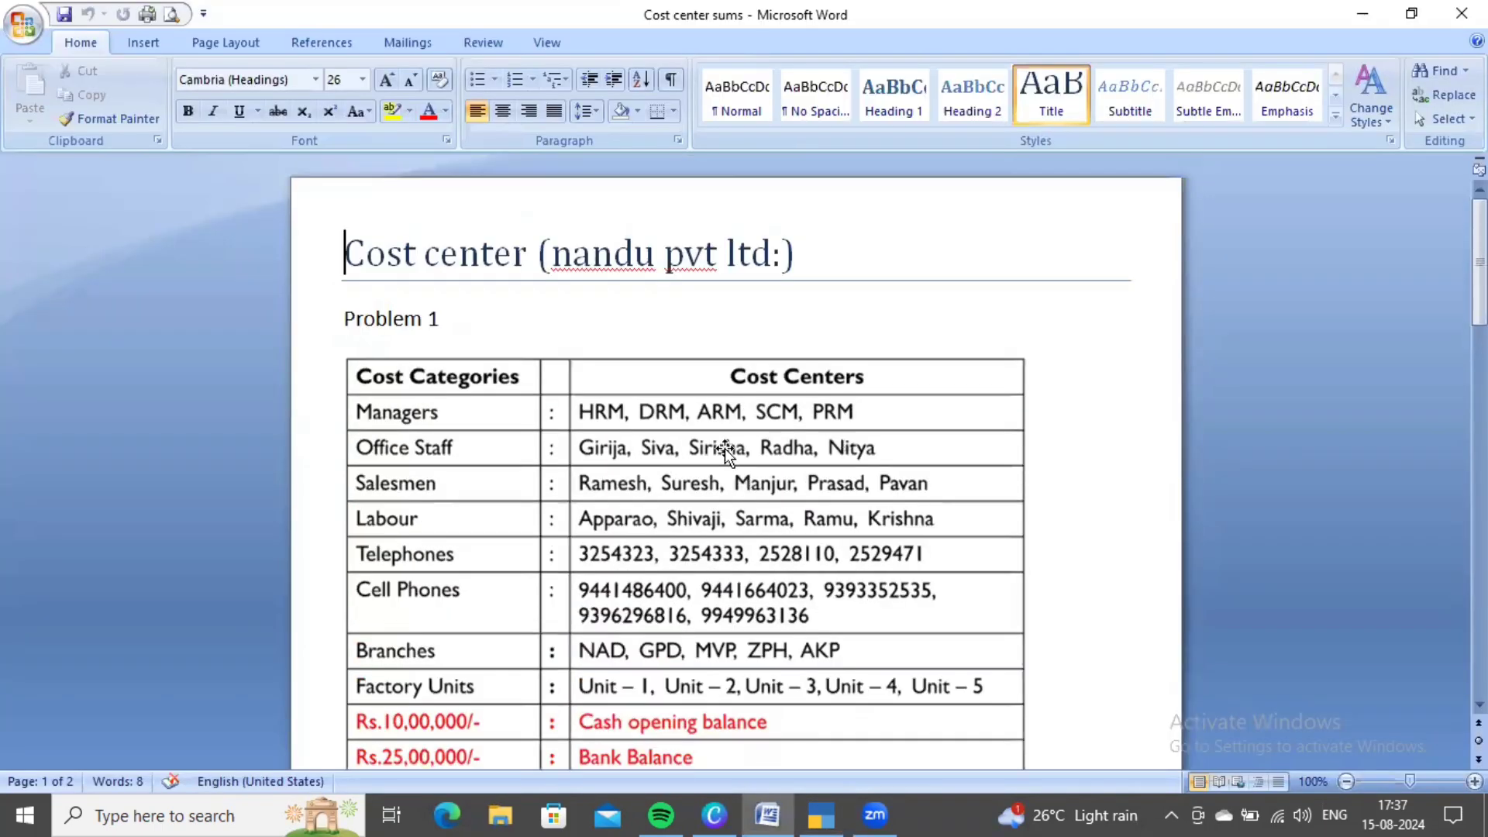
{"action": "key", "text": "alt+Tab"}
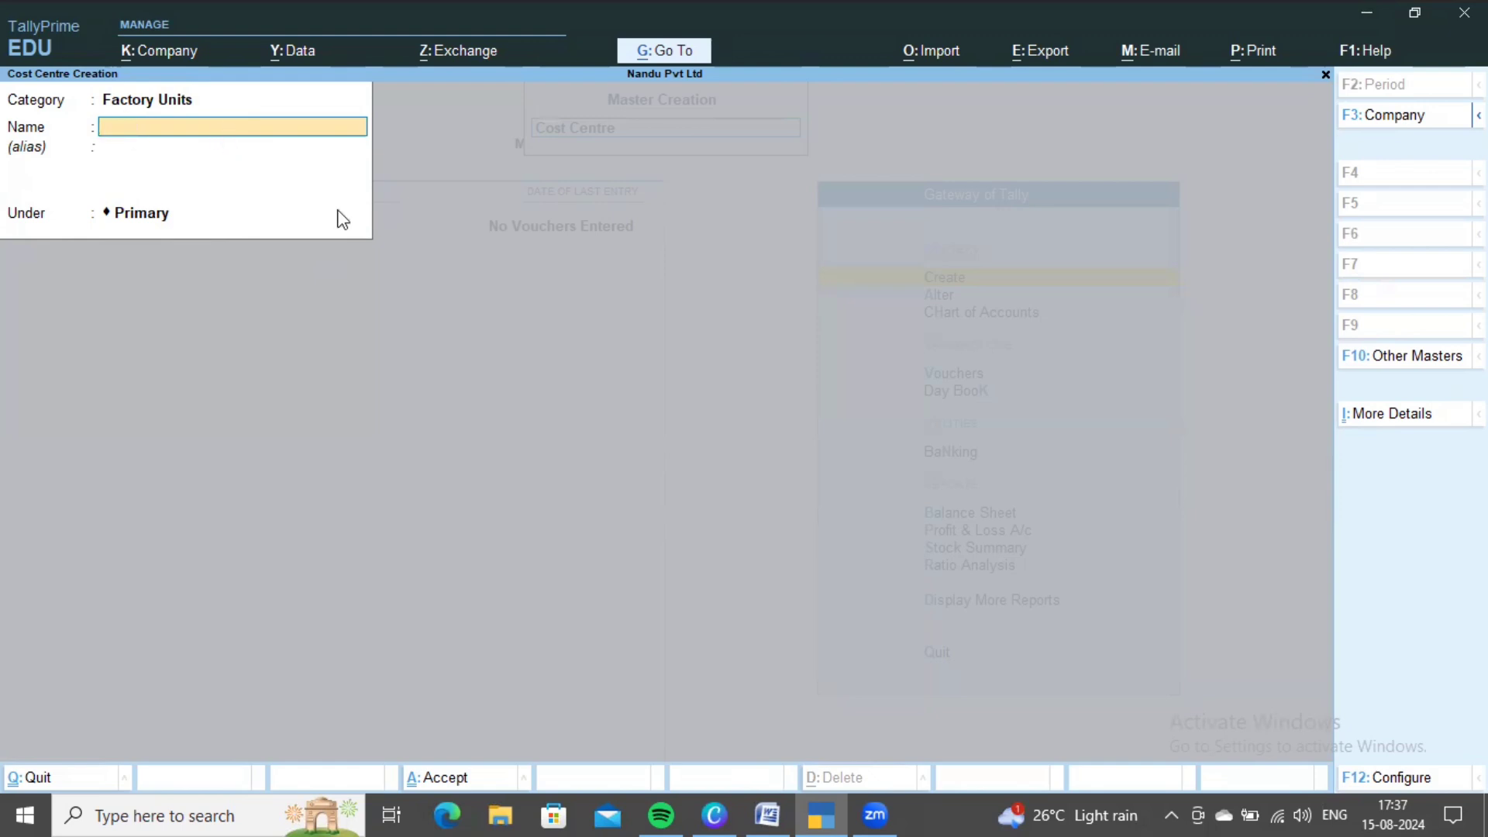
{"action": "key", "text": "Escape"}
{"action": "key", "text": "Escape"}
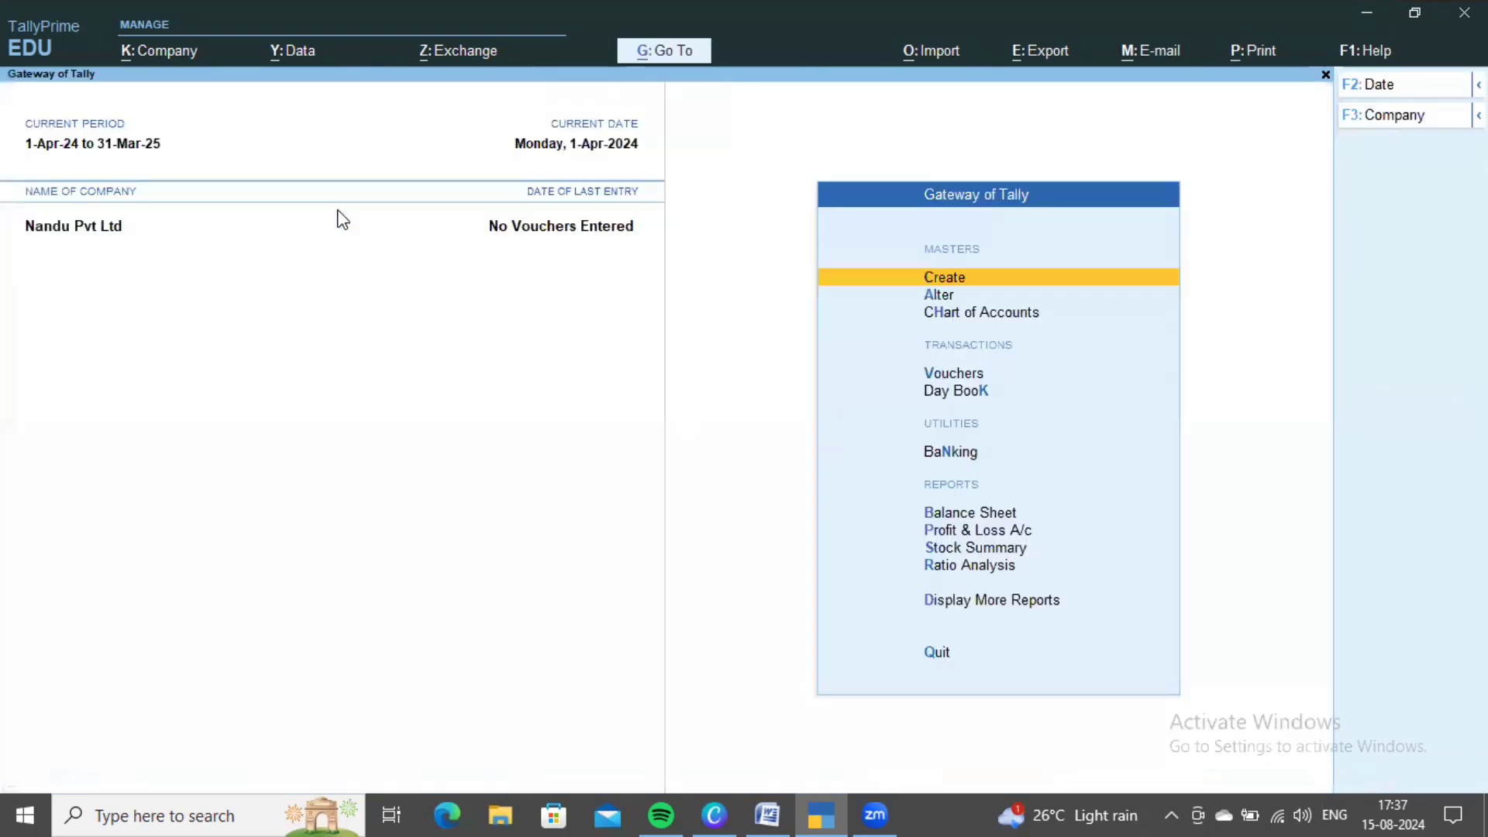
- Start a new ledger named Hdfc under the Bank Accounts group
{"action": "key", "text": "alt+Tab"}
{"action": "scroll", "coordinate": [909, 628], "scroll_direction": "down", "scroll_amount": 3}
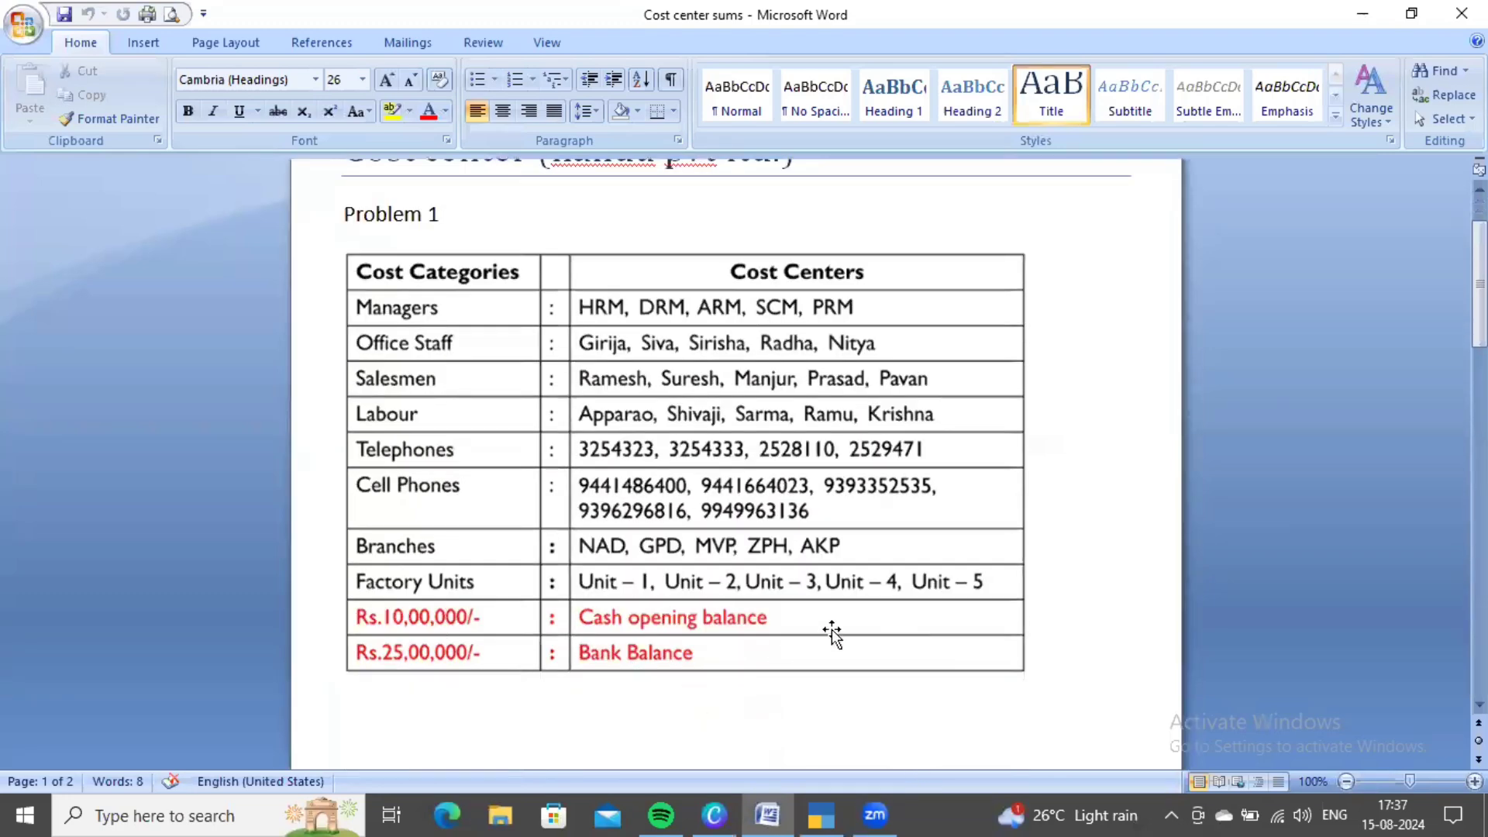
{"action": "key", "text": "alt+Tab"}
{"action": "key", "text": "Return"}
{"action": "key", "text": "Down"}
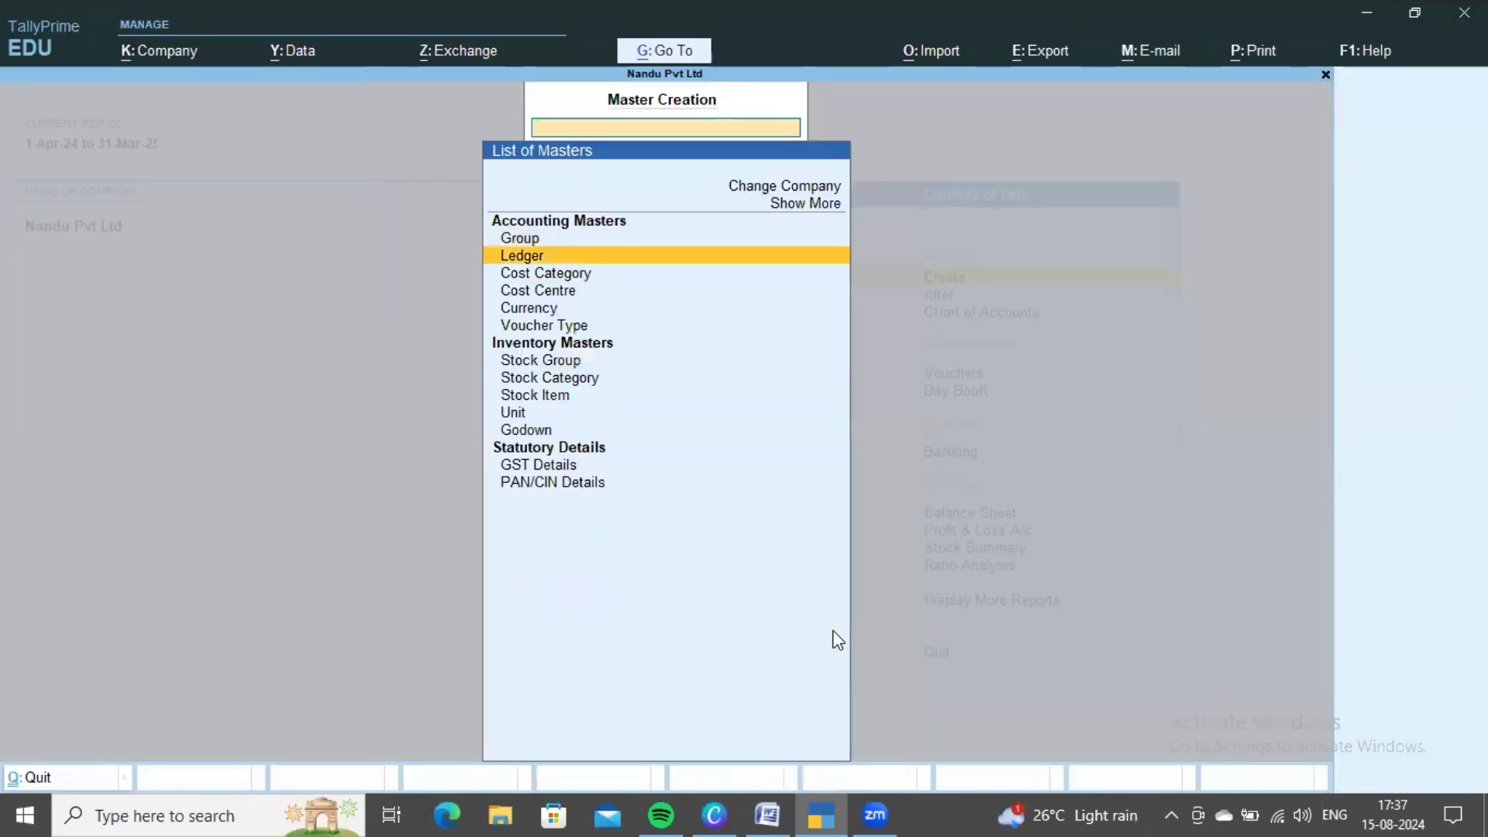
{"action": "key", "text": "Return"}
{"action": "type", "text": "H"}
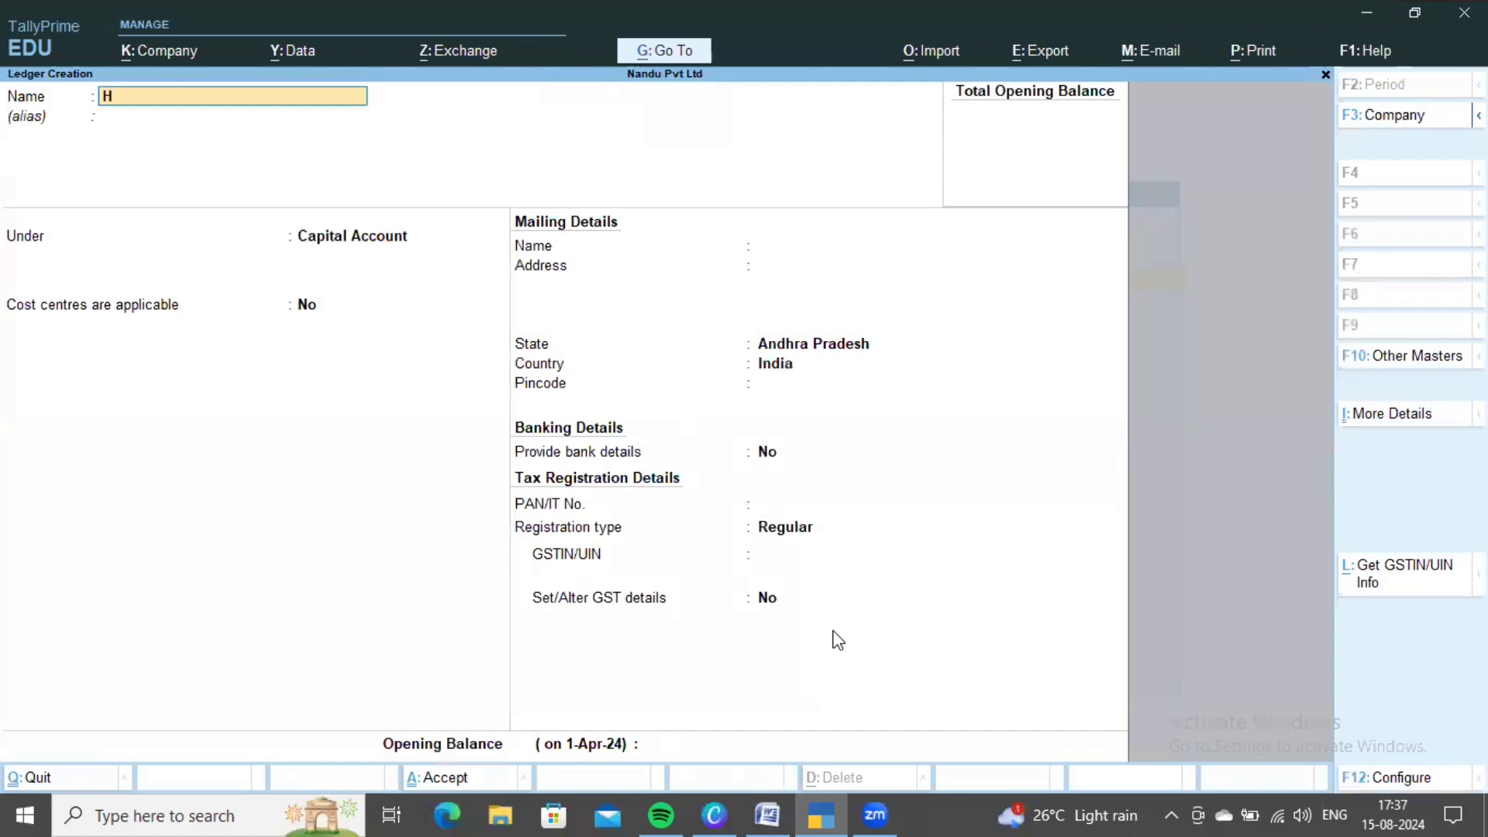
{"action": "type", "text": "dfc"}
{"action": "key", "text": "Return"}
{"action": "key", "text": "Return"}
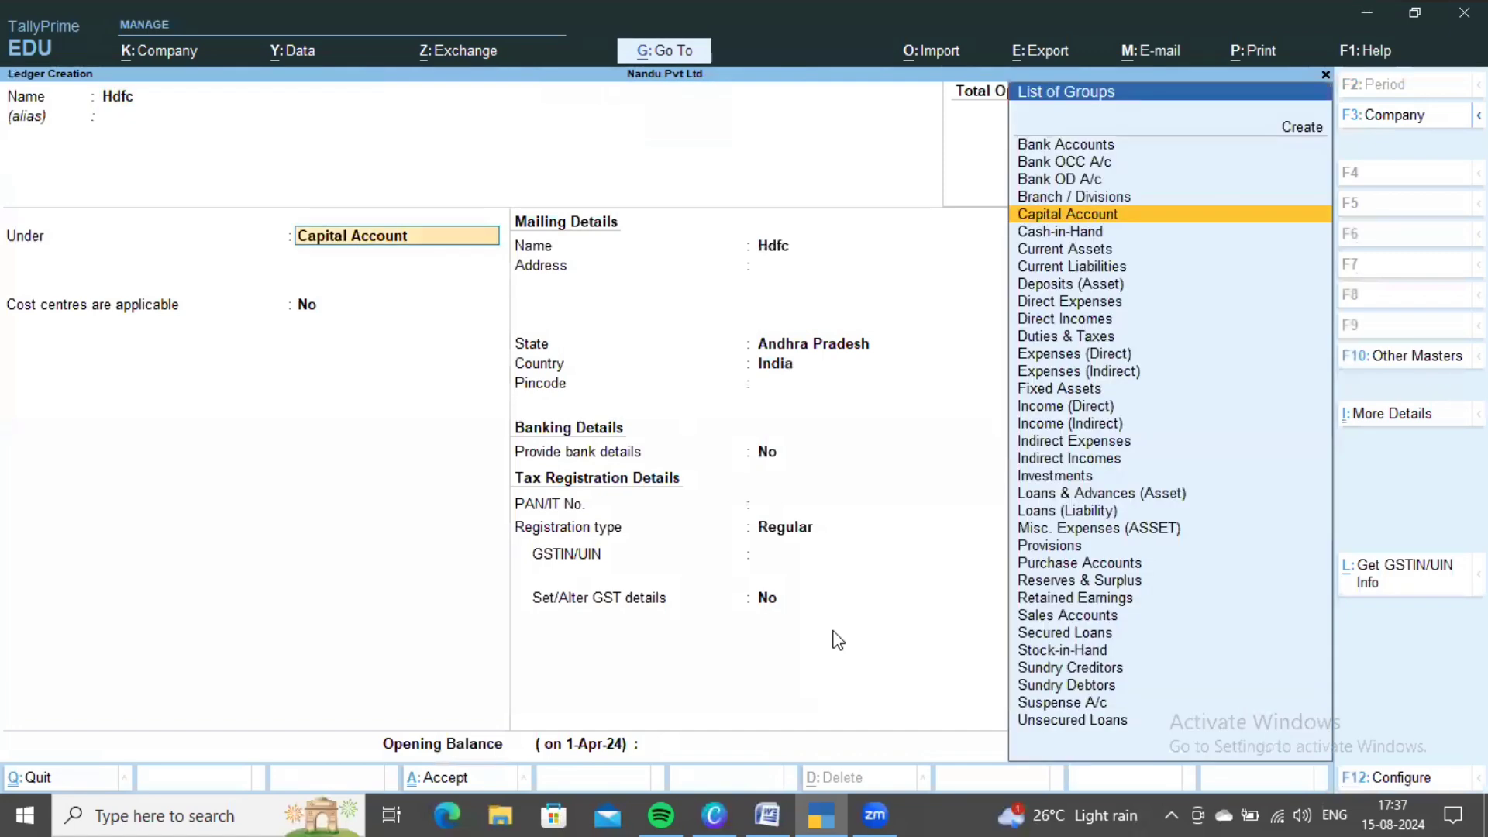
{"action": "type", "text": "BAN"}
{"action": "key", "text": "Down"}
{"action": "key", "text": "Up"}
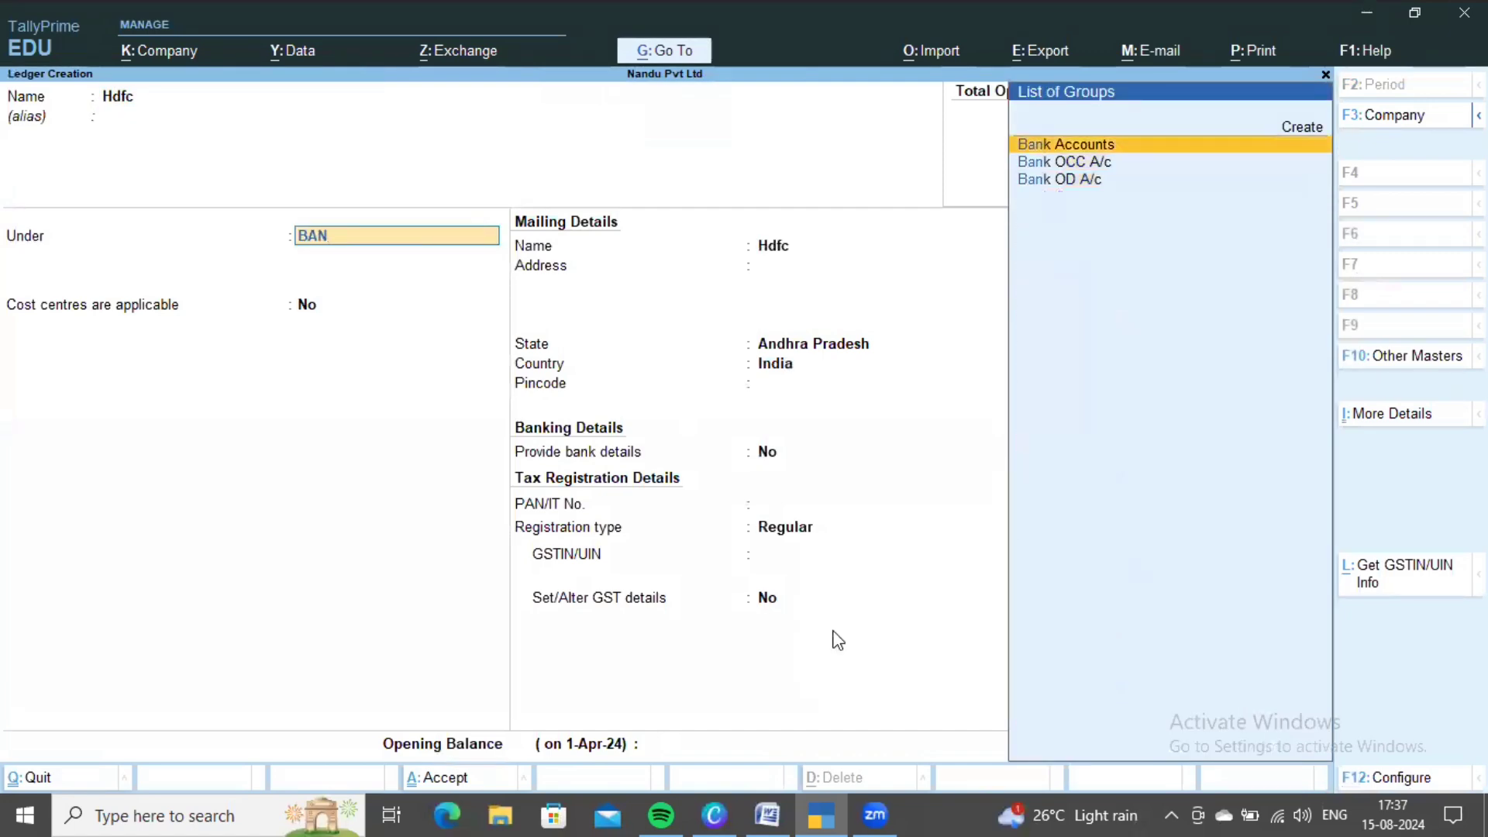
{"action": "key", "text": "Return"}
{"action": "key", "text": "Return"}
{"action": "key", "text": "Return"}
{"action": "key", "text": "Return"}
{"action": "key", "text": "Return"}
{"action": "key", "text": "Return"}
{"action": "key", "text": "Return"}
{"action": "key", "text": "Return"}
{"action": "key", "text": "Return"}
{"action": "key", "text": "Return"}
{"action": "key", "text": "Return"}
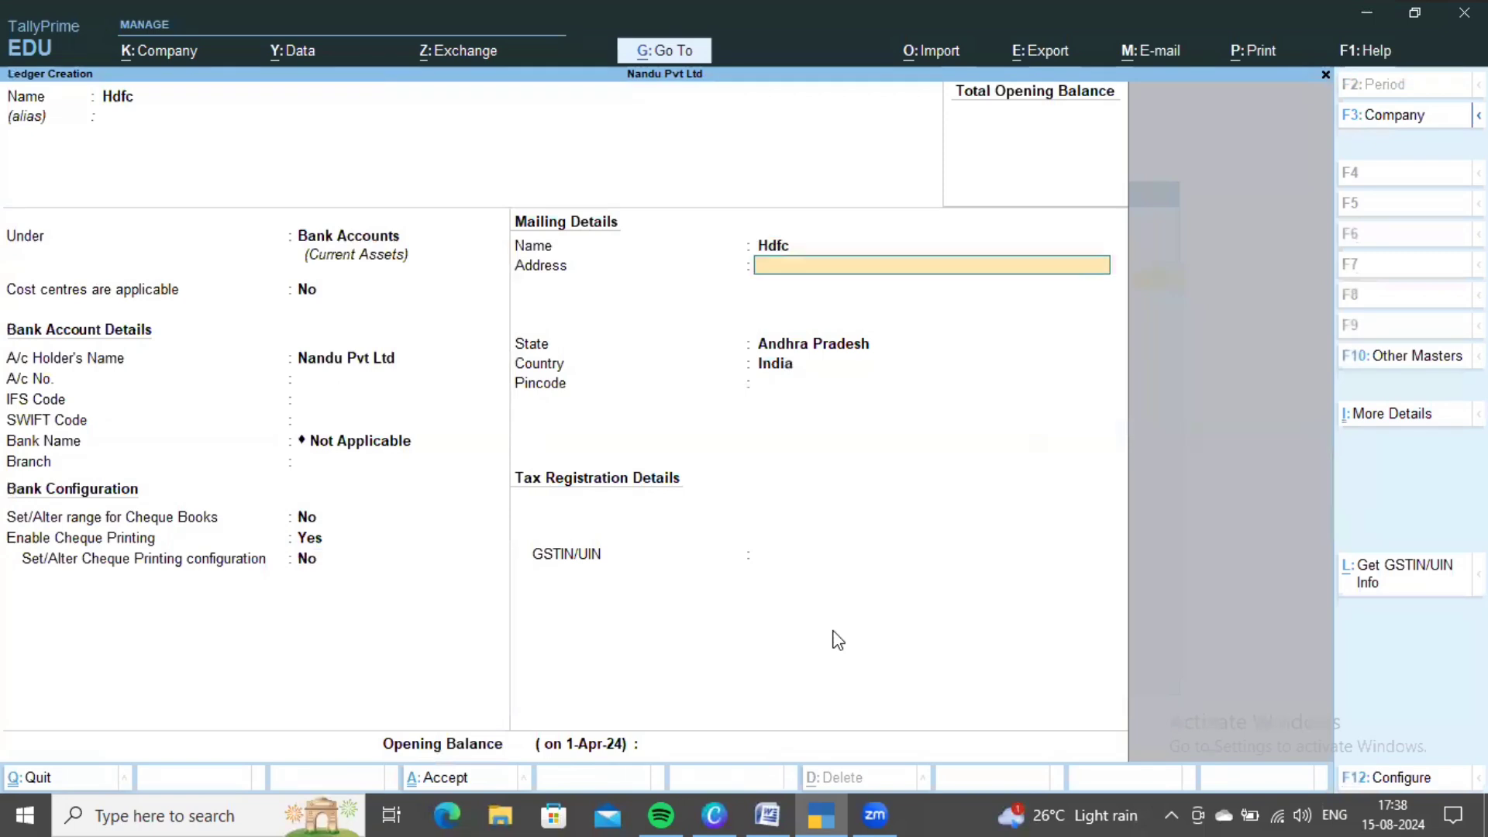
- Give Hdfc a 25,00,000 opening balance and save the ledger
{"action": "key", "text": "Return"}
{"action": "key", "text": "Return"}
{"action": "key", "text": "Return"}
{"action": "key", "text": "Return"}
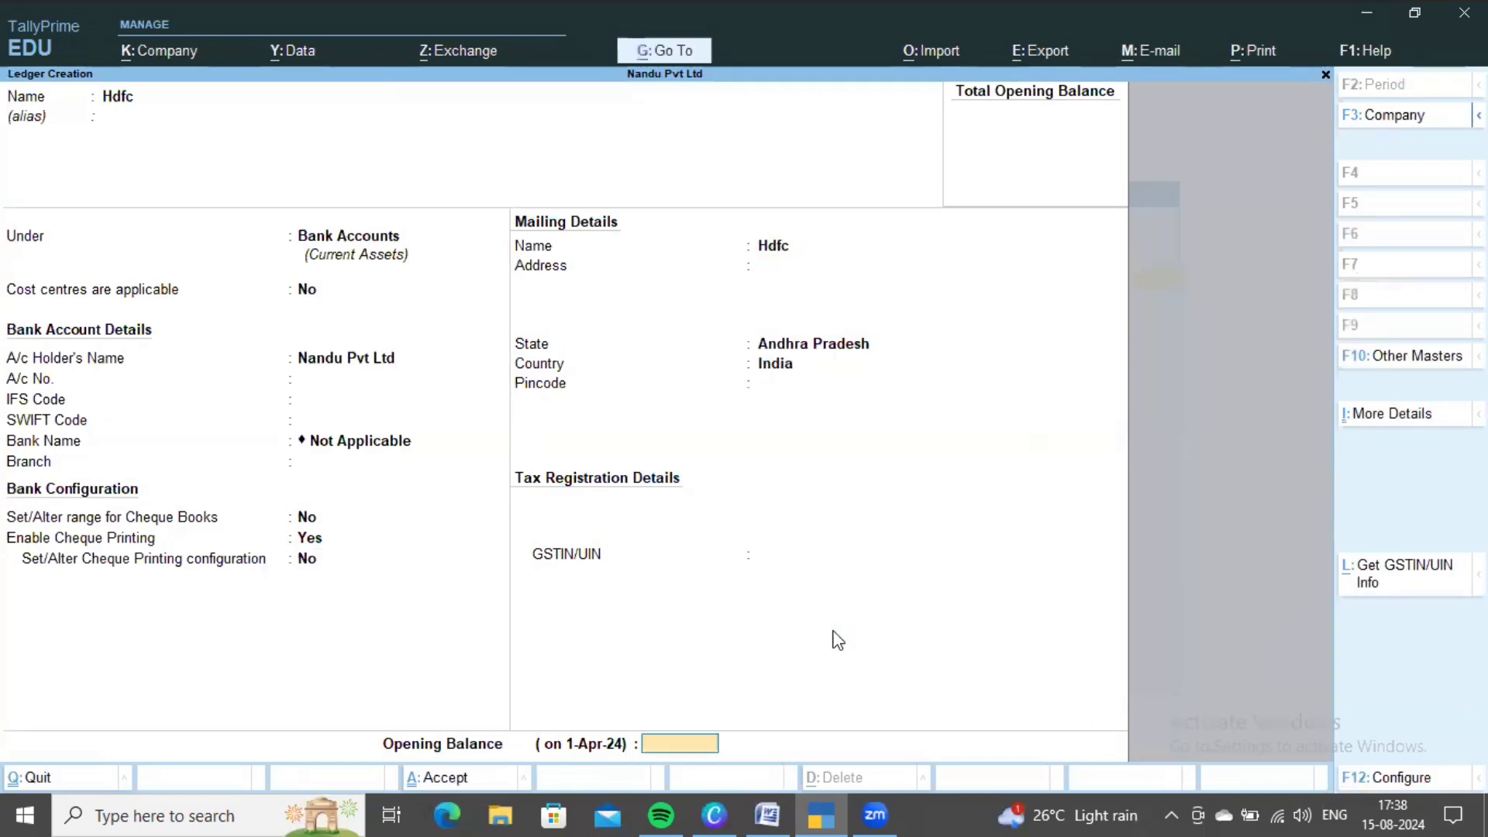
{"action": "type", "text": "2500000"}
{"action": "key", "text": "Return"}
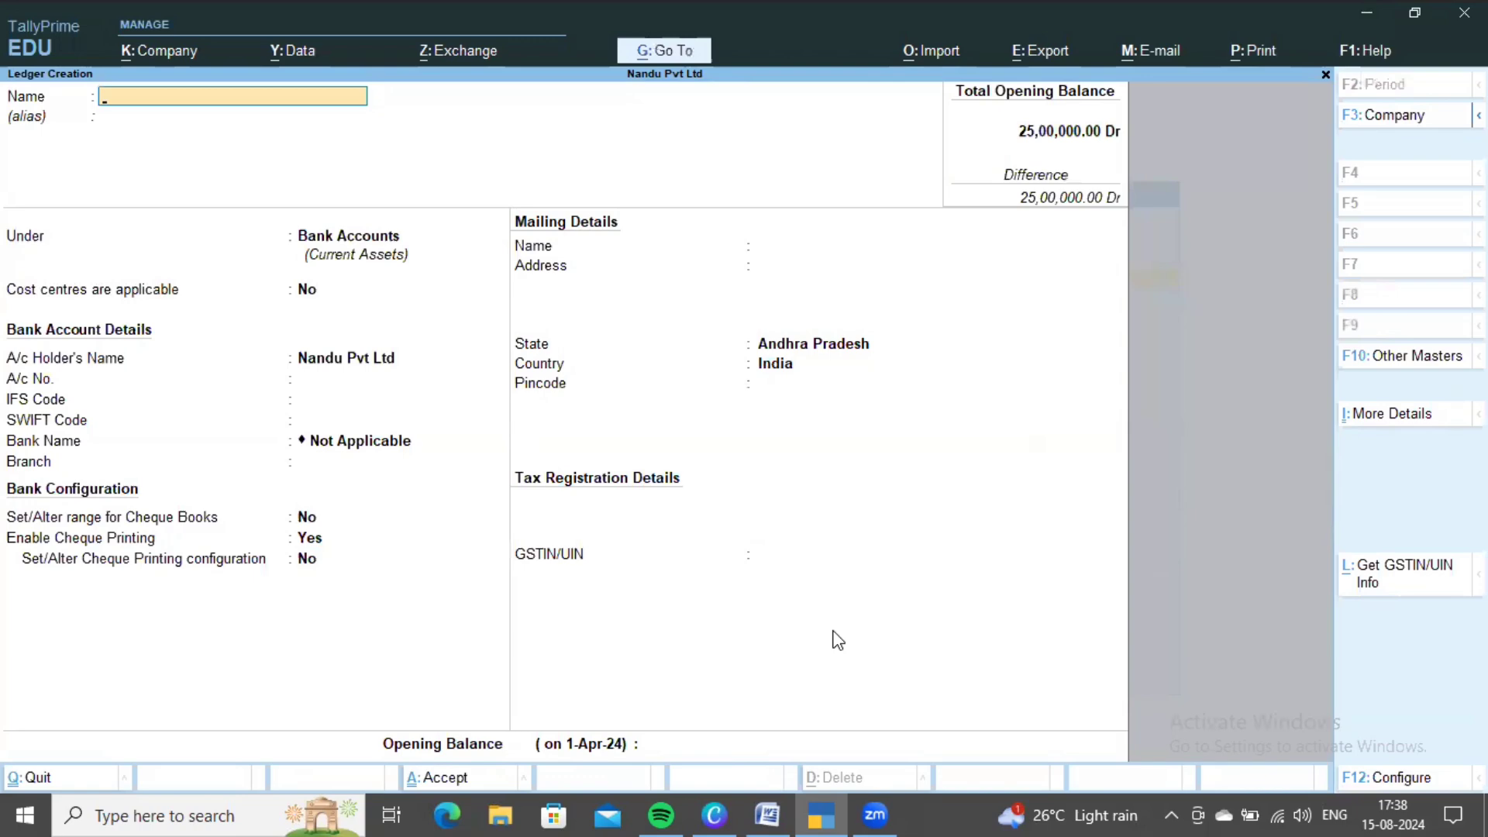
{"action": "key", "text": "Escape"}
{"action": "key", "text": "Escape"}
{"action": "key", "text": "Return"}
- Alter the Cash ledger to a 10,00,000 Dr opening balance and head to voucher entry
{"action": "key", "text": "Down"}
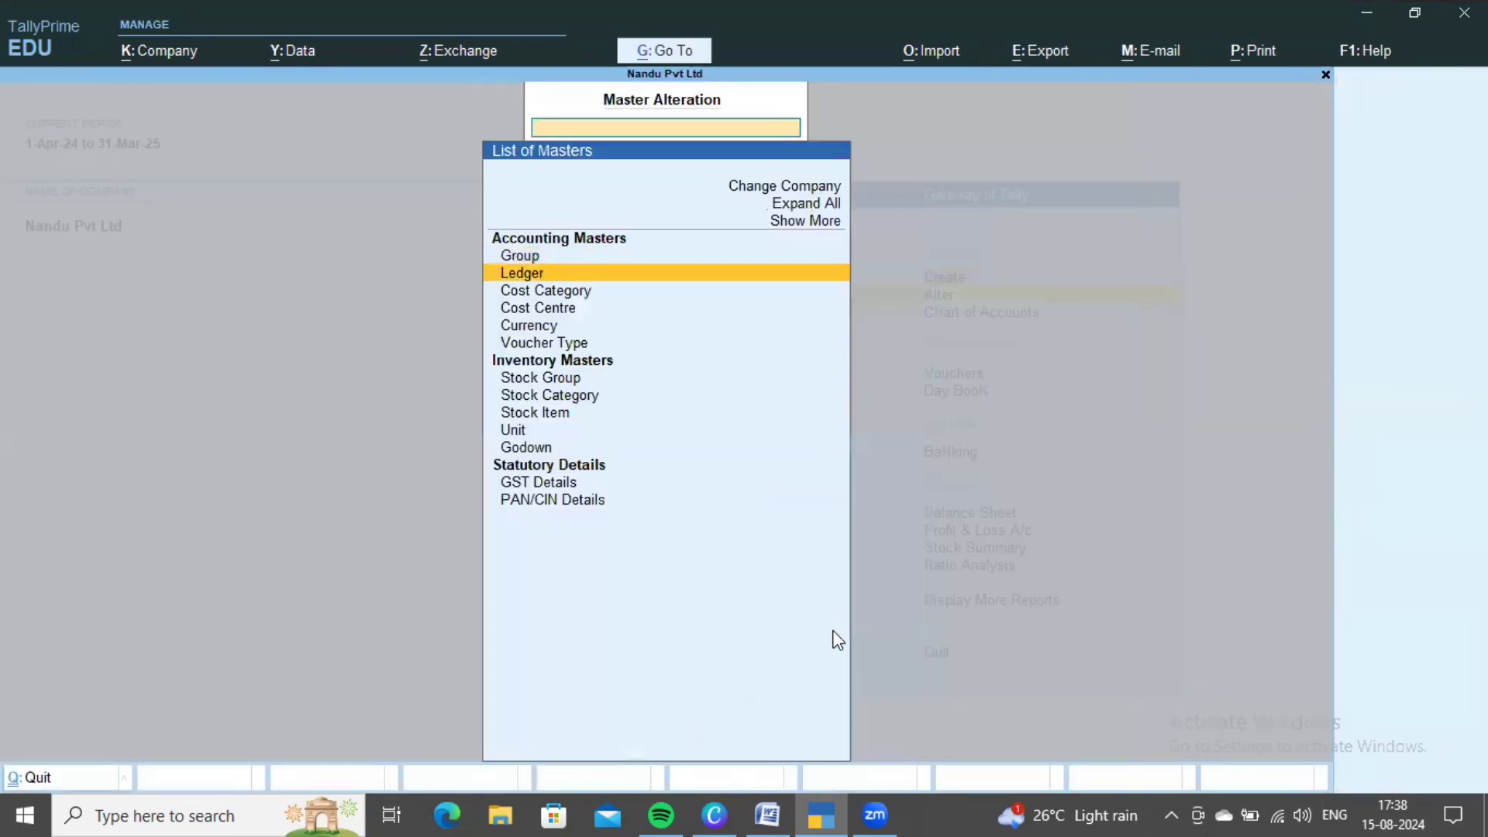
{"action": "key", "text": "Return"}
{"action": "key", "text": "Return"}
{"action": "key", "text": "Return"}
{"action": "key", "text": "Return"}
{"action": "key", "text": "Return"}
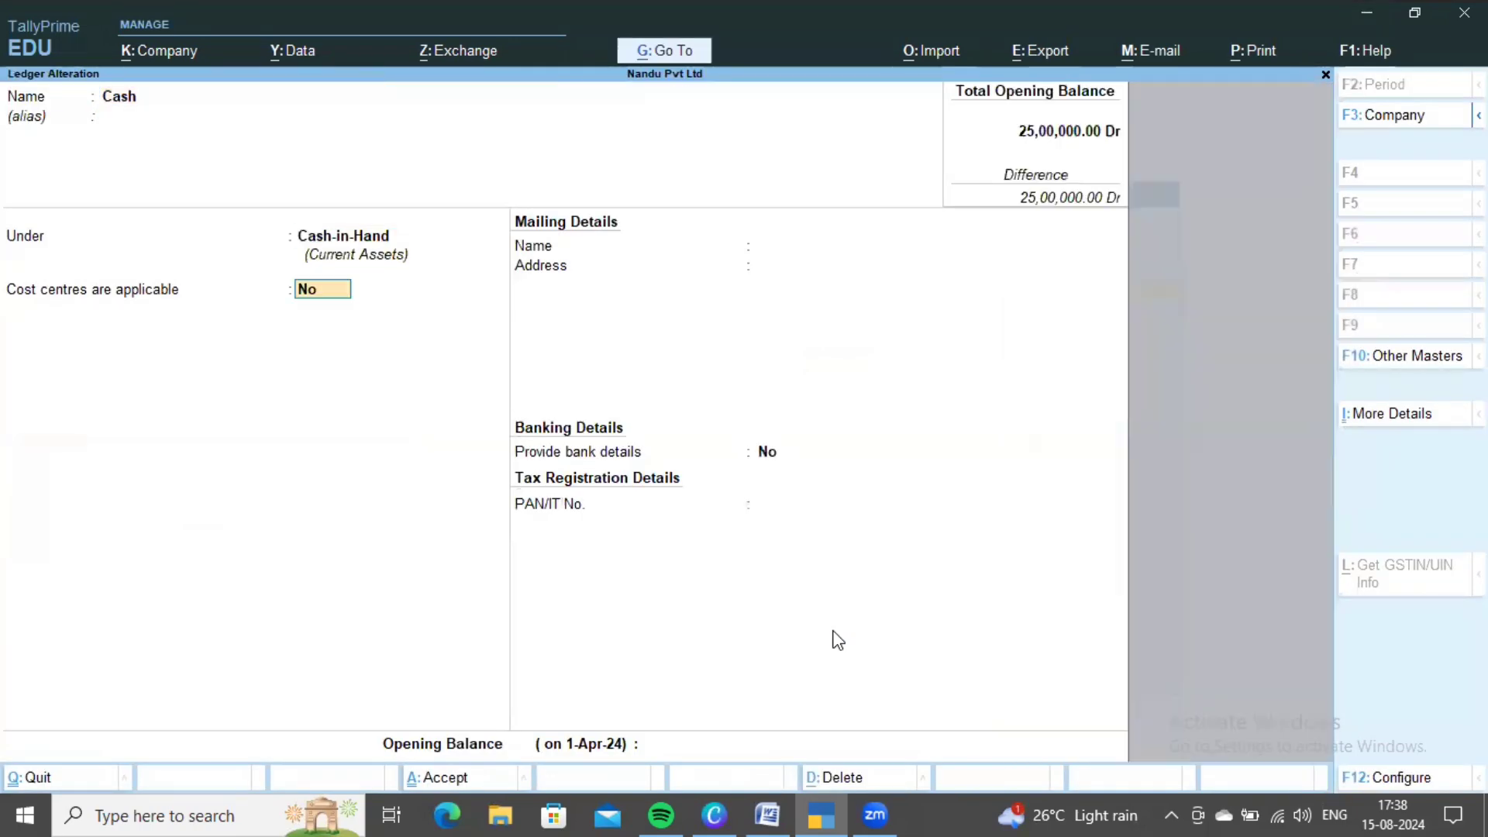
{"action": "key", "text": "Return"}
{"action": "key", "text": "Return"}
{"action": "key", "text": "alt+Tab"}
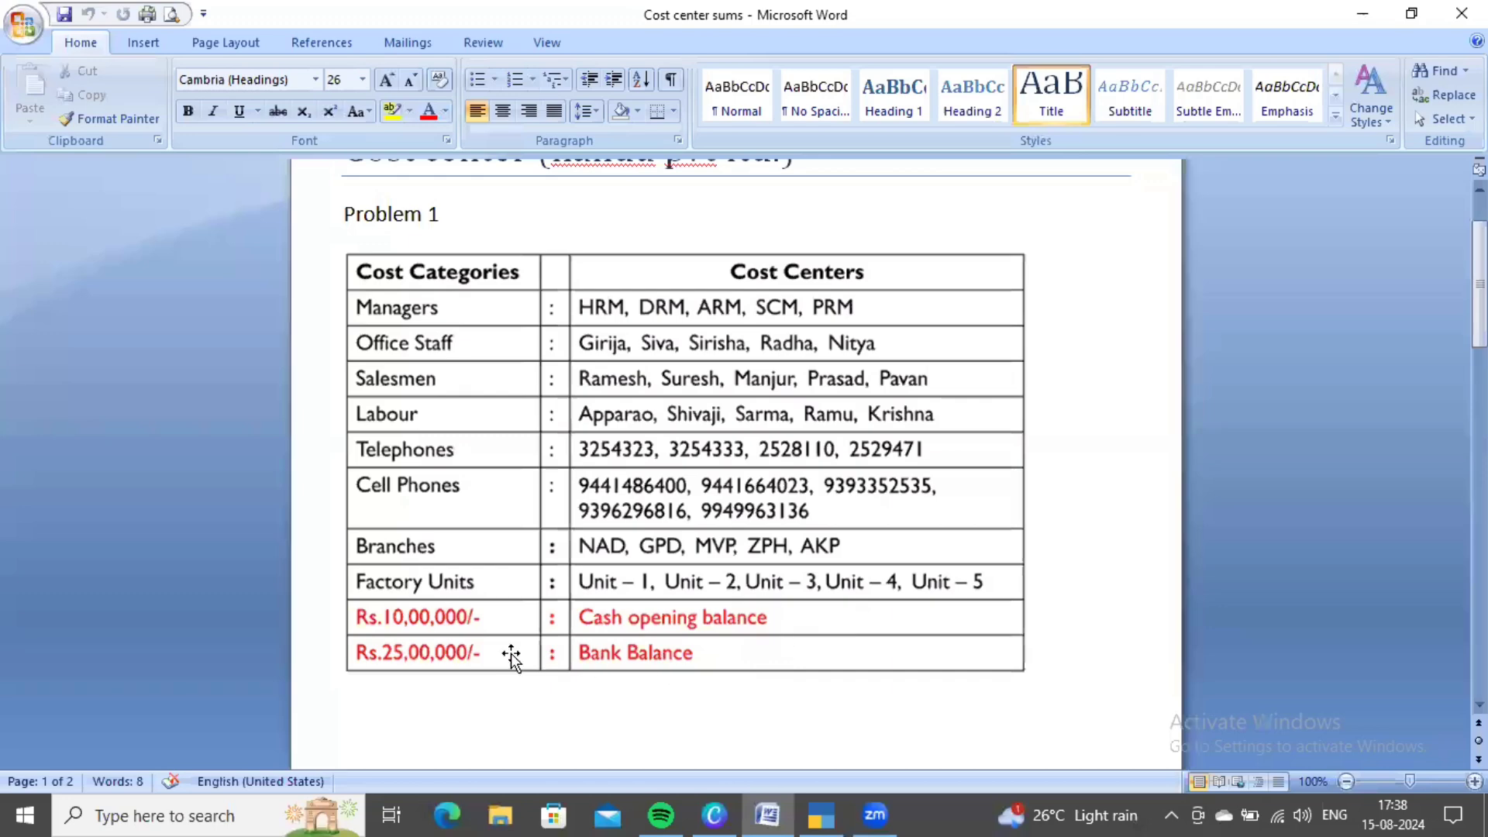
{"action": "key", "text": "alt+Tab"}
{"action": "type", "text": "10"}
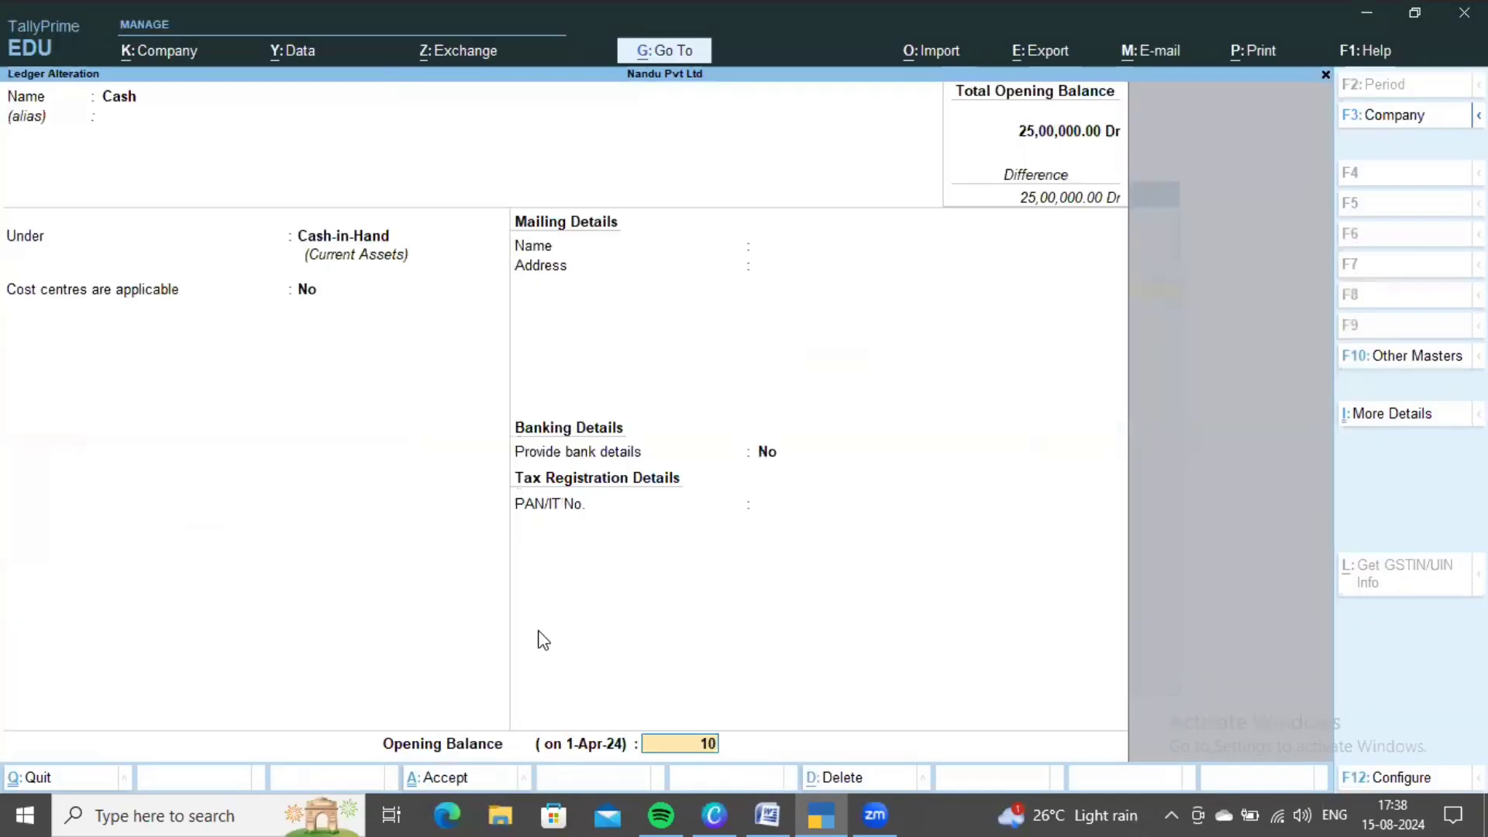
{"action": "type", "text": ",00,000"}
{"action": "key", "text": "Return"}
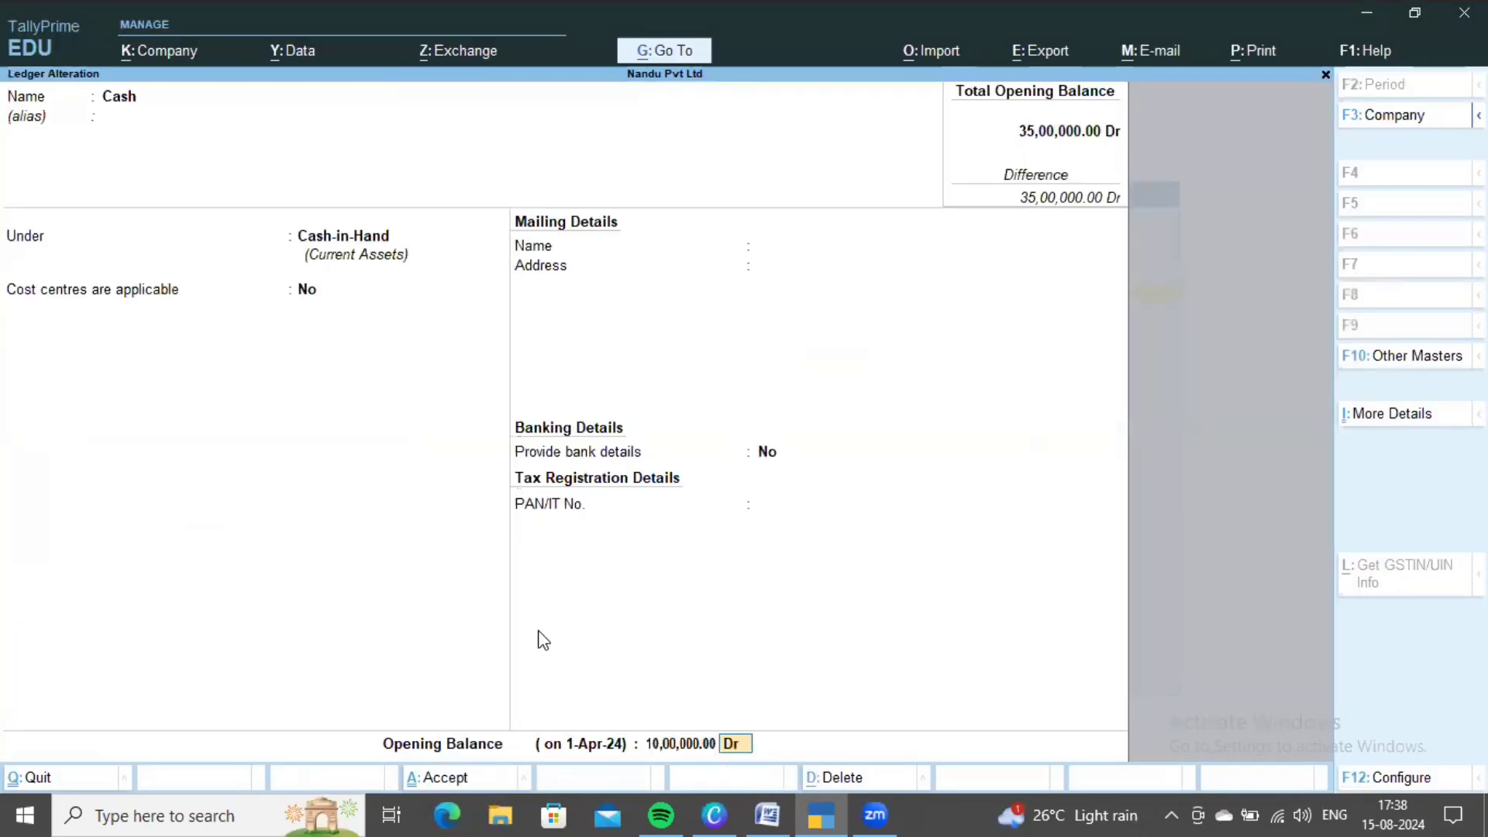
{"action": "key", "text": "Return"}
{"action": "key", "text": "Escape"}
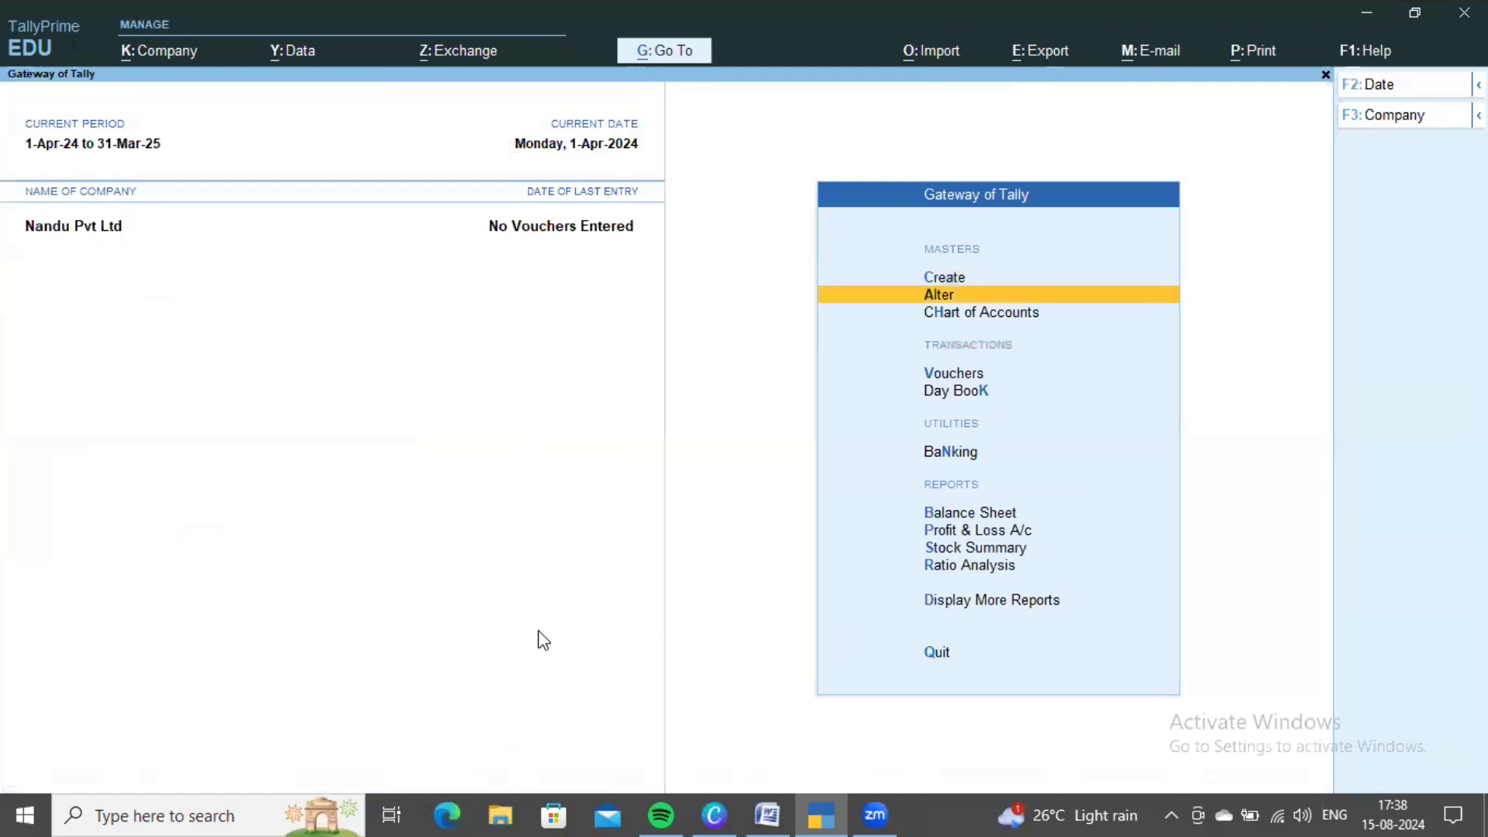
{"action": "key", "text": "Down"}
{"action": "key", "text": "Down"}
- Open Payment voucher No. 1 and review the Cost center sums document
{"action": "key", "text": "Return"}
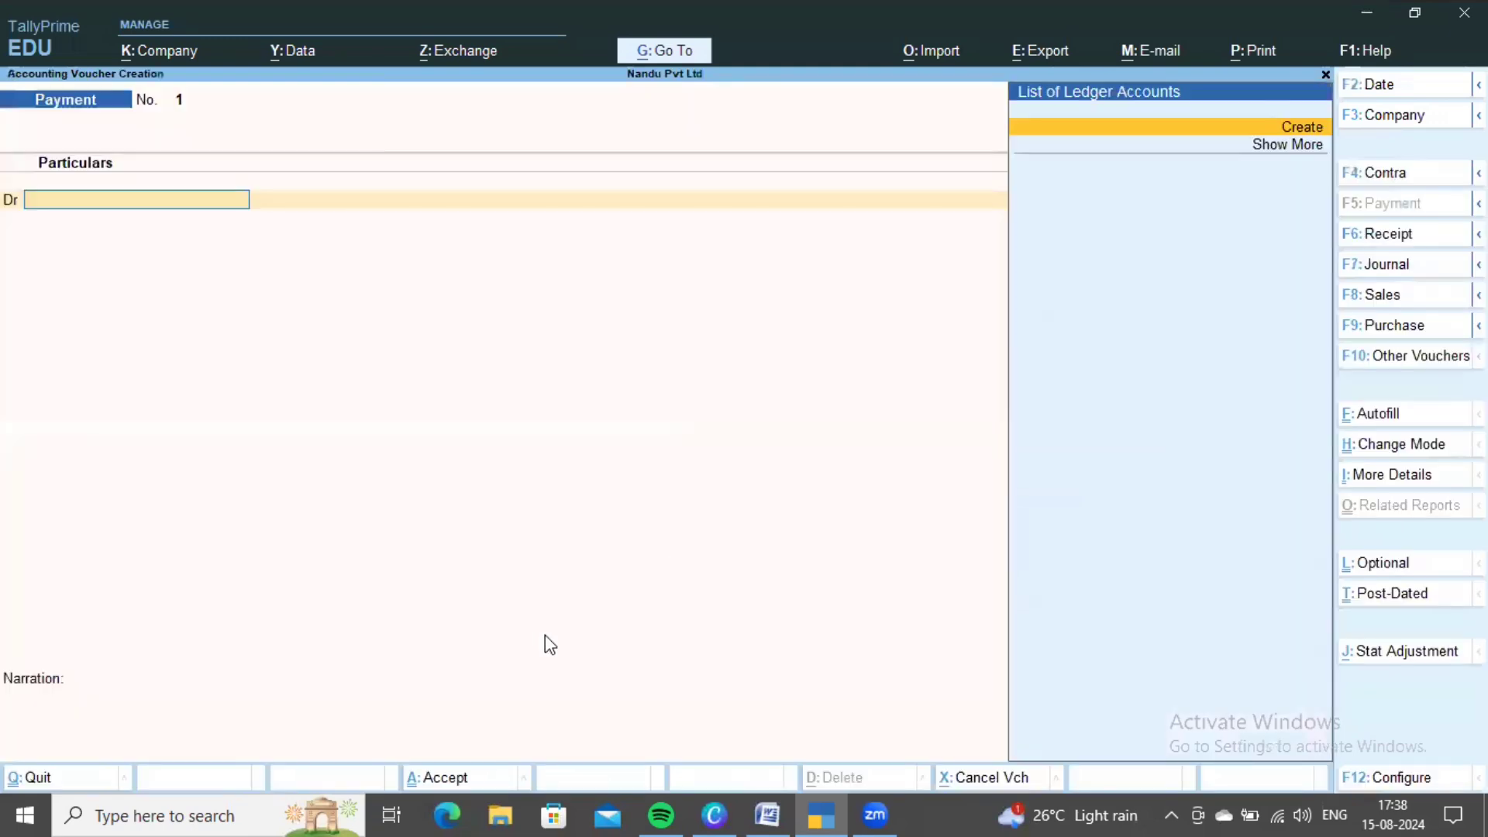
{"action": "key", "text": "alt+Tab"}
{"action": "scroll", "coordinate": [736, 529], "scroll_direction": "down", "scroll_amount": 10}
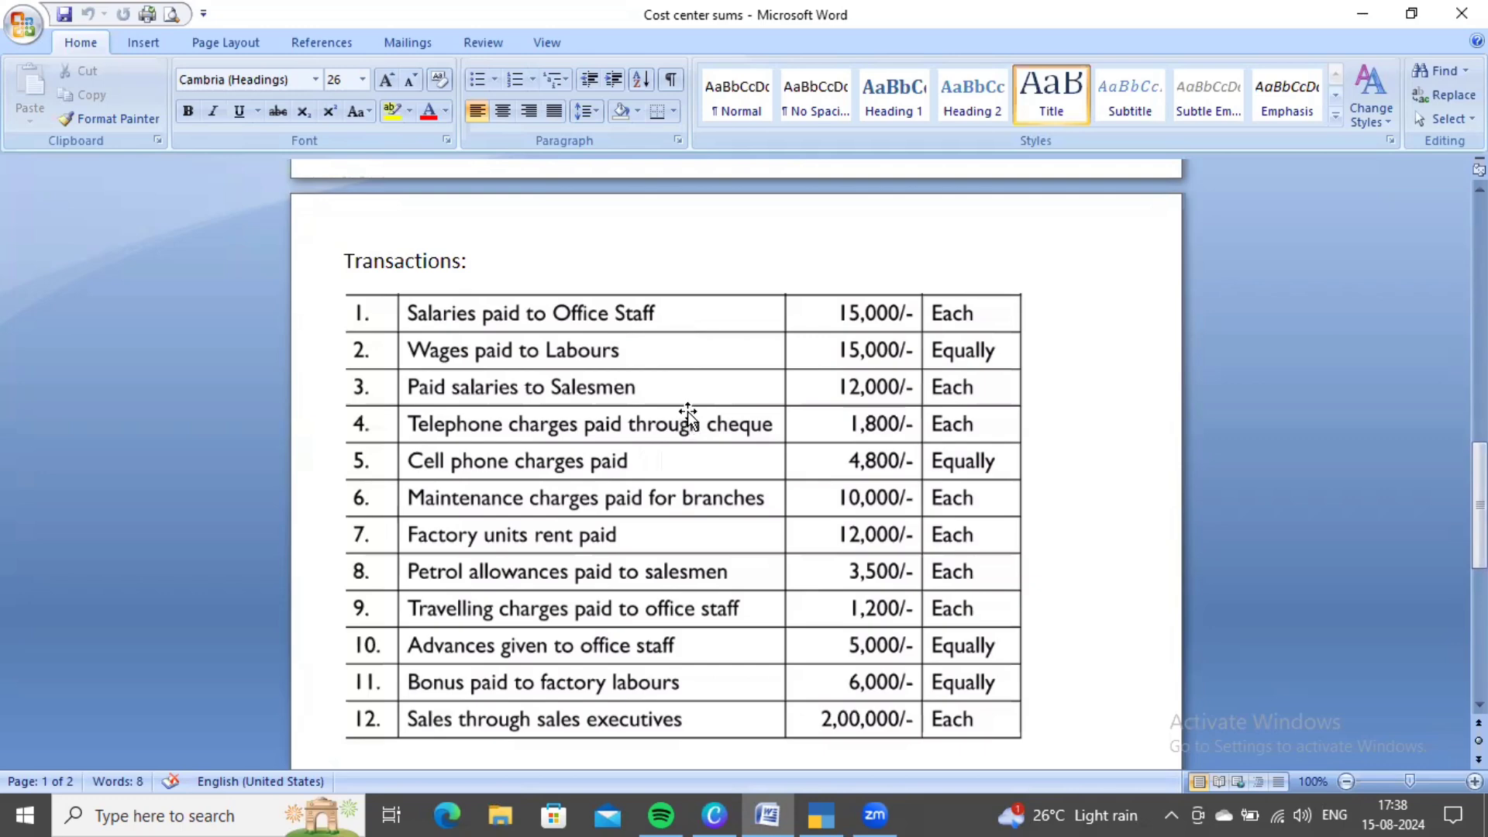
{"action": "key", "text": "alt+Tab"}
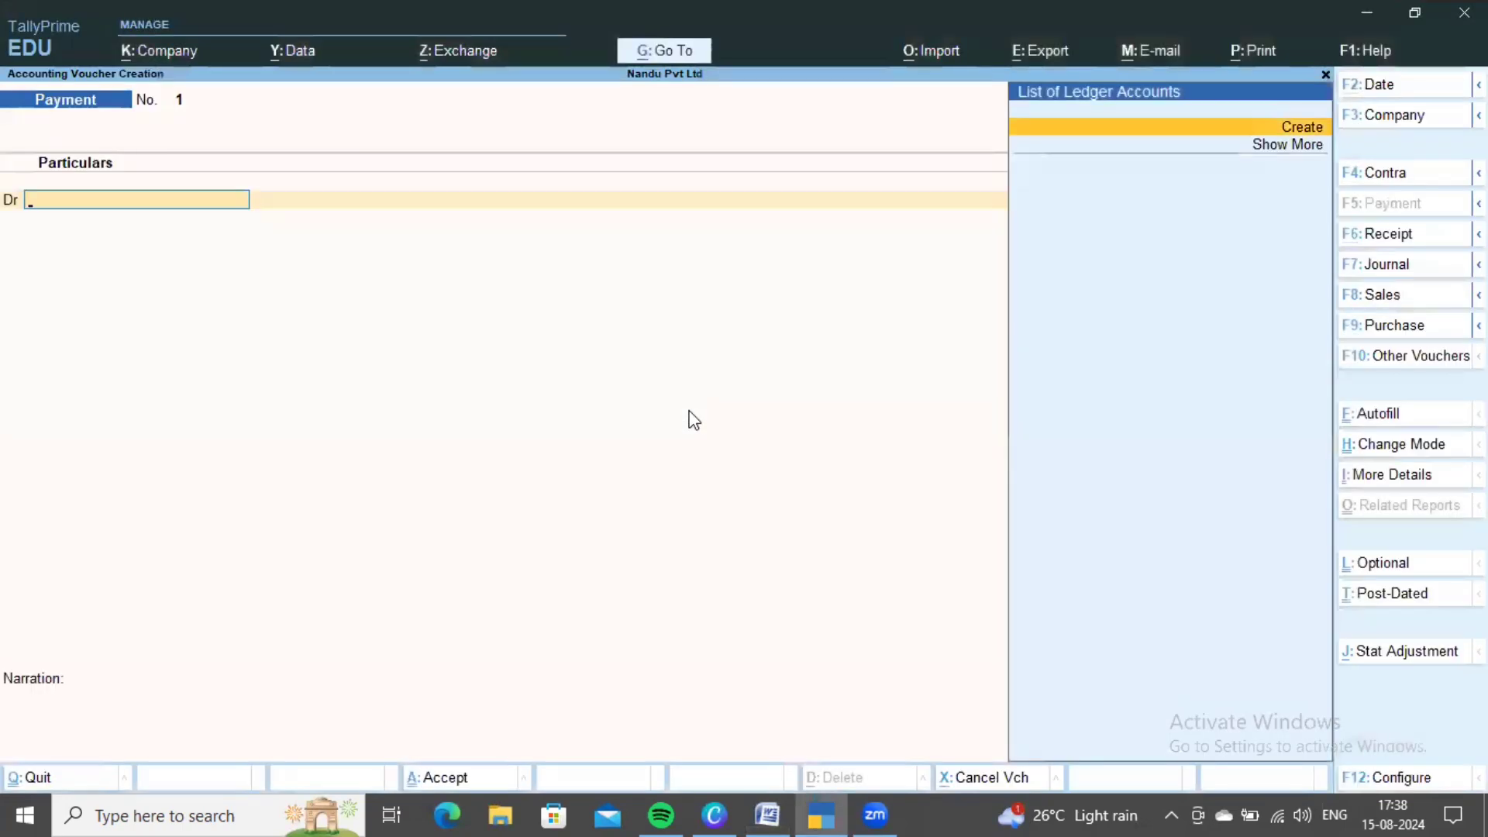
- Create a Salaries ledger under Indirect Expenses from the voucher's debit line
{"action": "key", "text": "alt+c"}
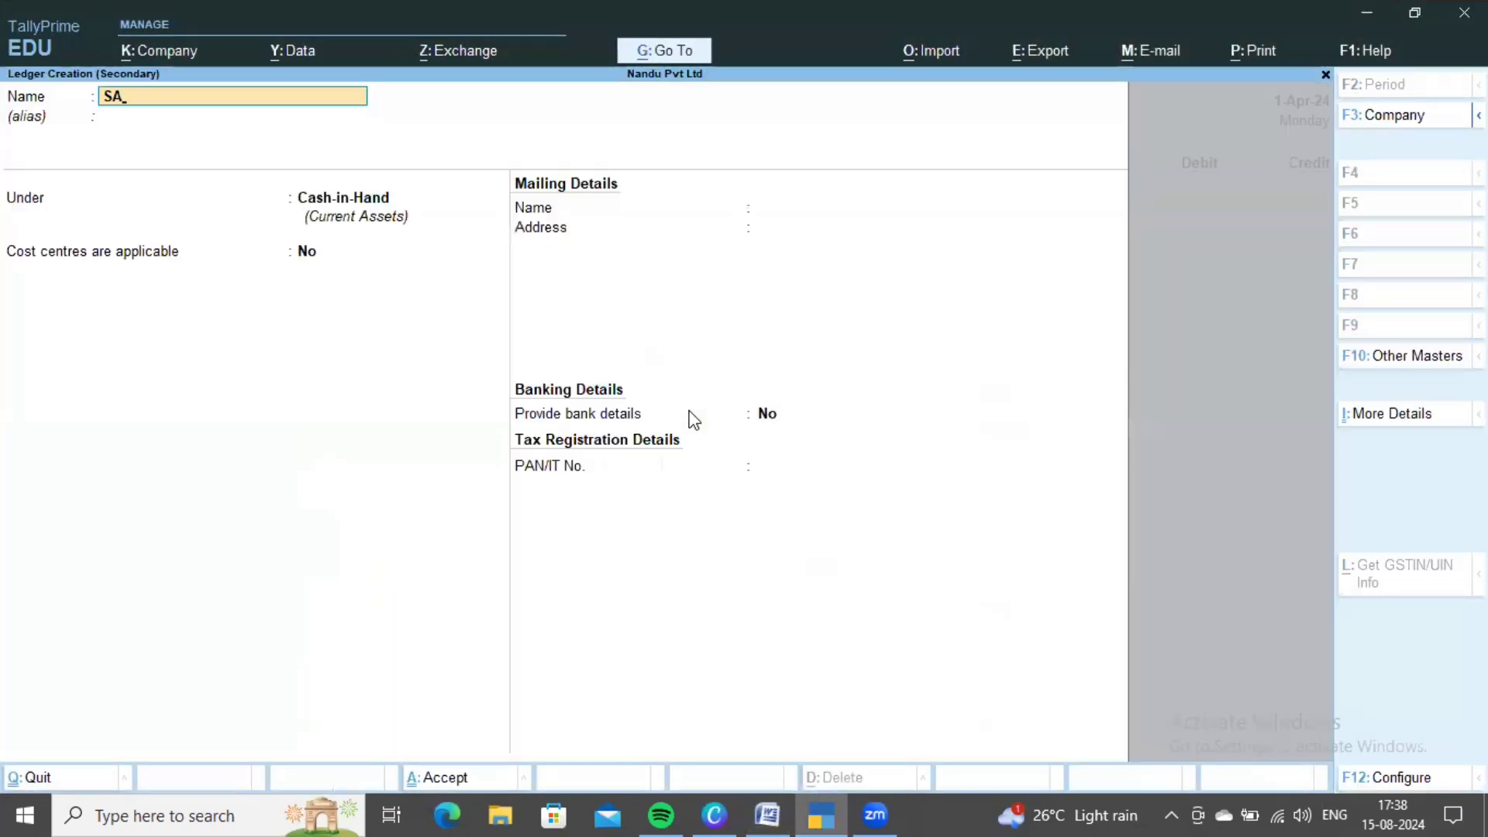
{"action": "key", "text": "BackSpace"}
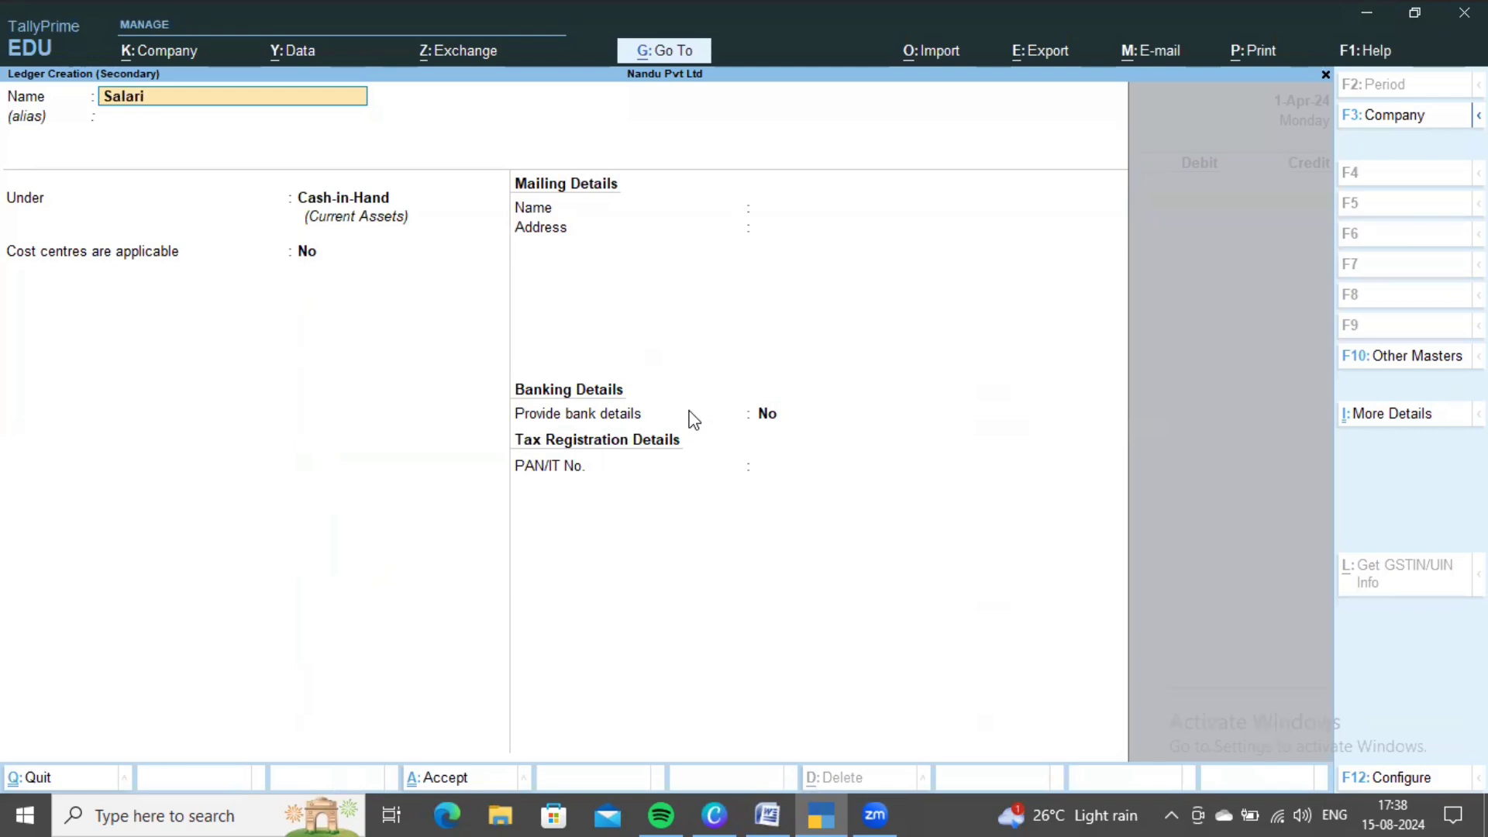
{"action": "key", "text": "Return"}
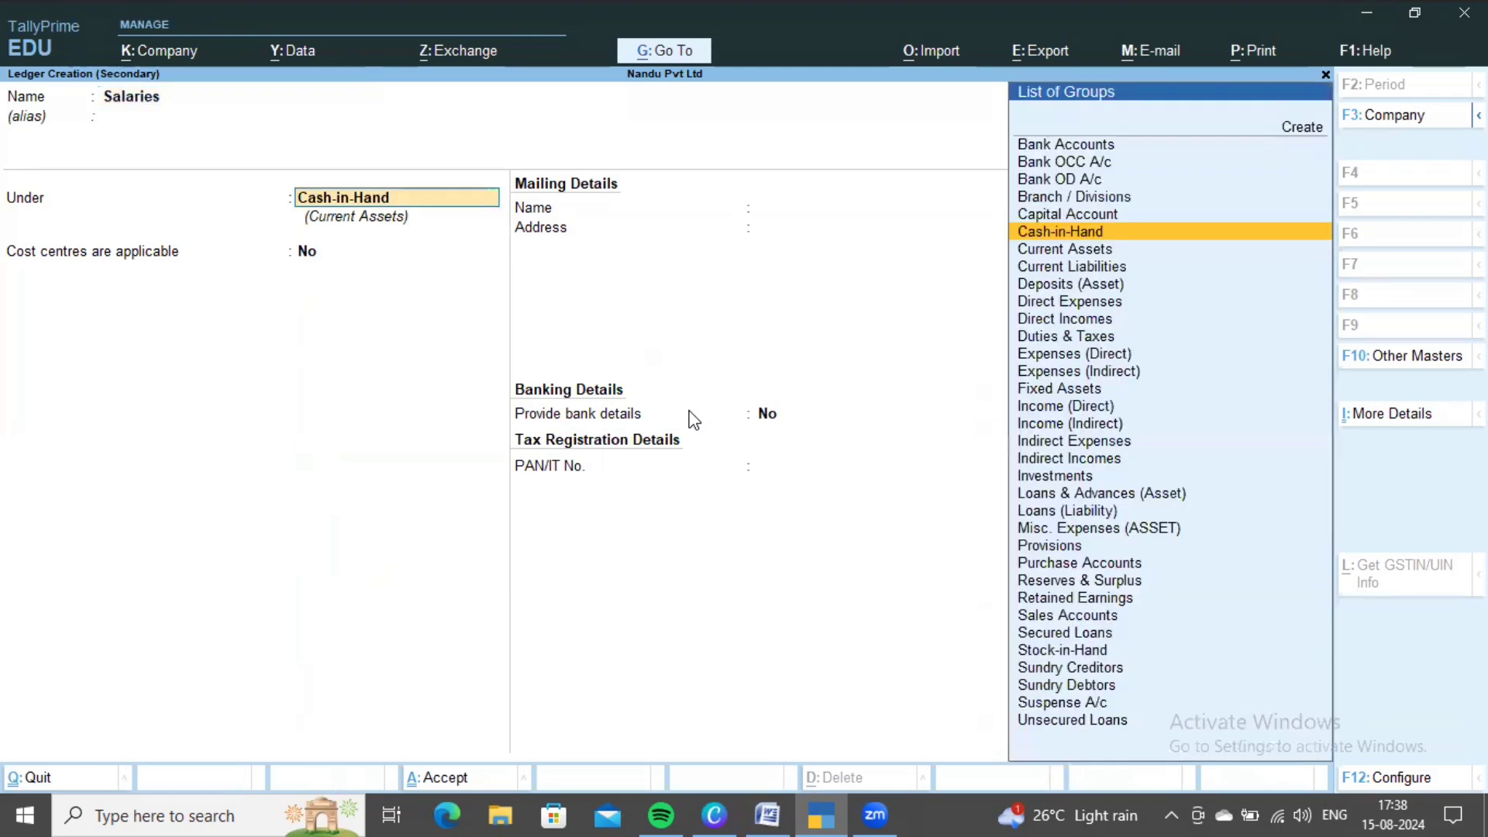
{"action": "type", "text": "Indi"}
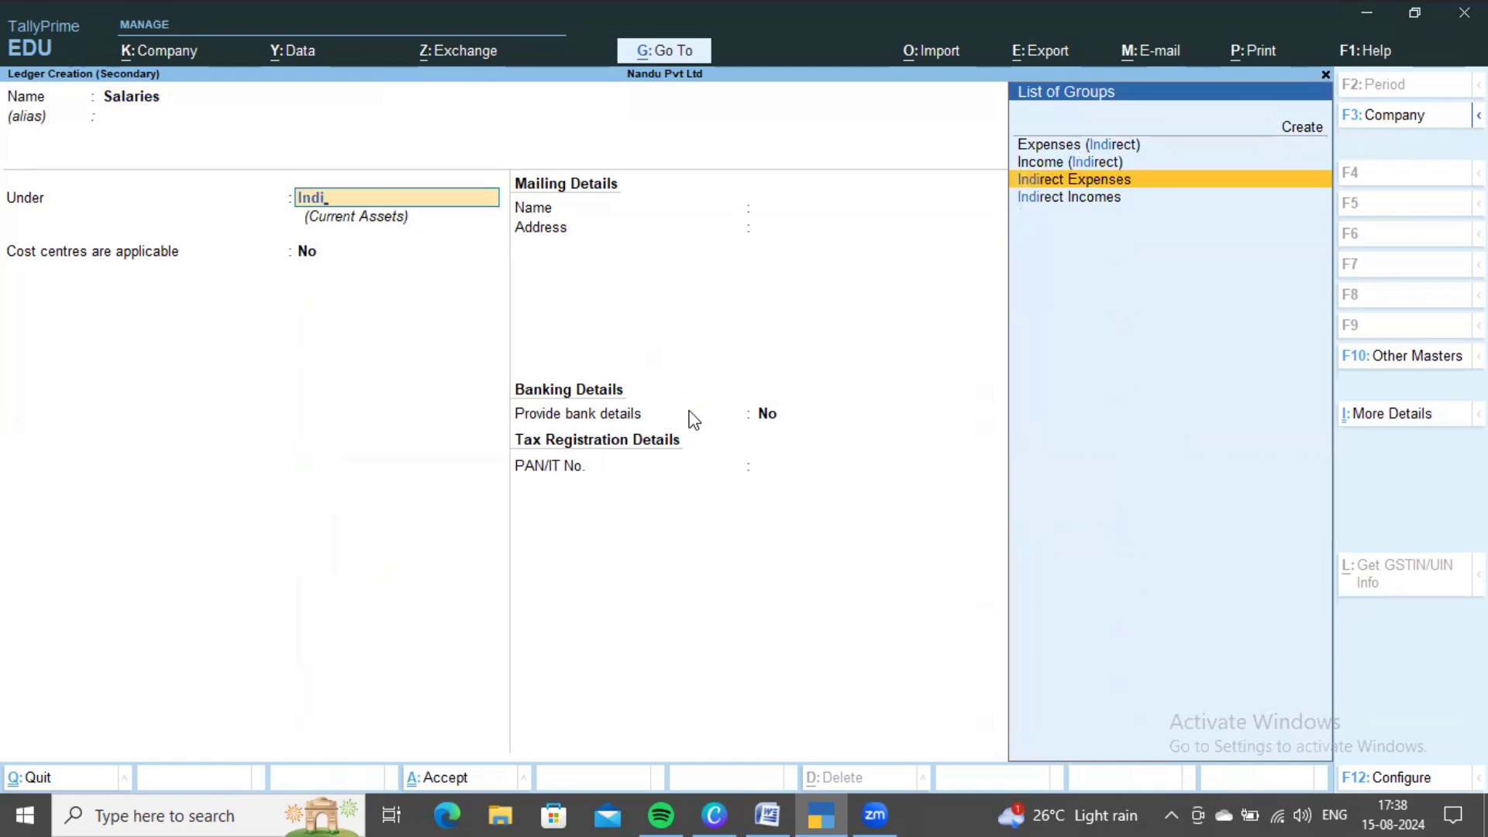
{"action": "key", "text": "Return"}
{"action": "key", "text": "ctrl+a"}
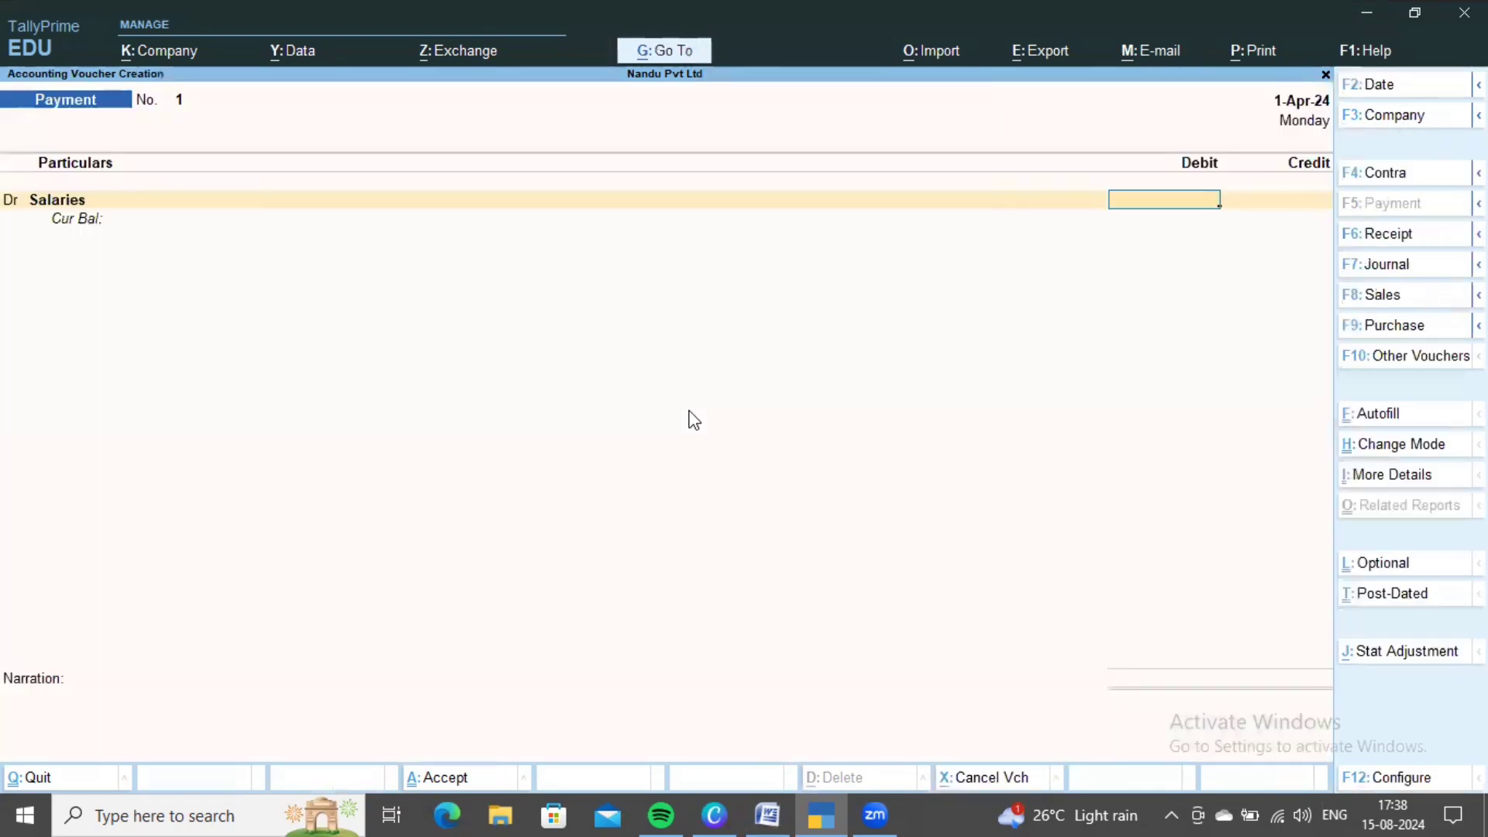
- Review the Office Staff salary figures in Word, then bring up TallyPrime's calculator
{"action": "key", "text": "alt+Tab"}
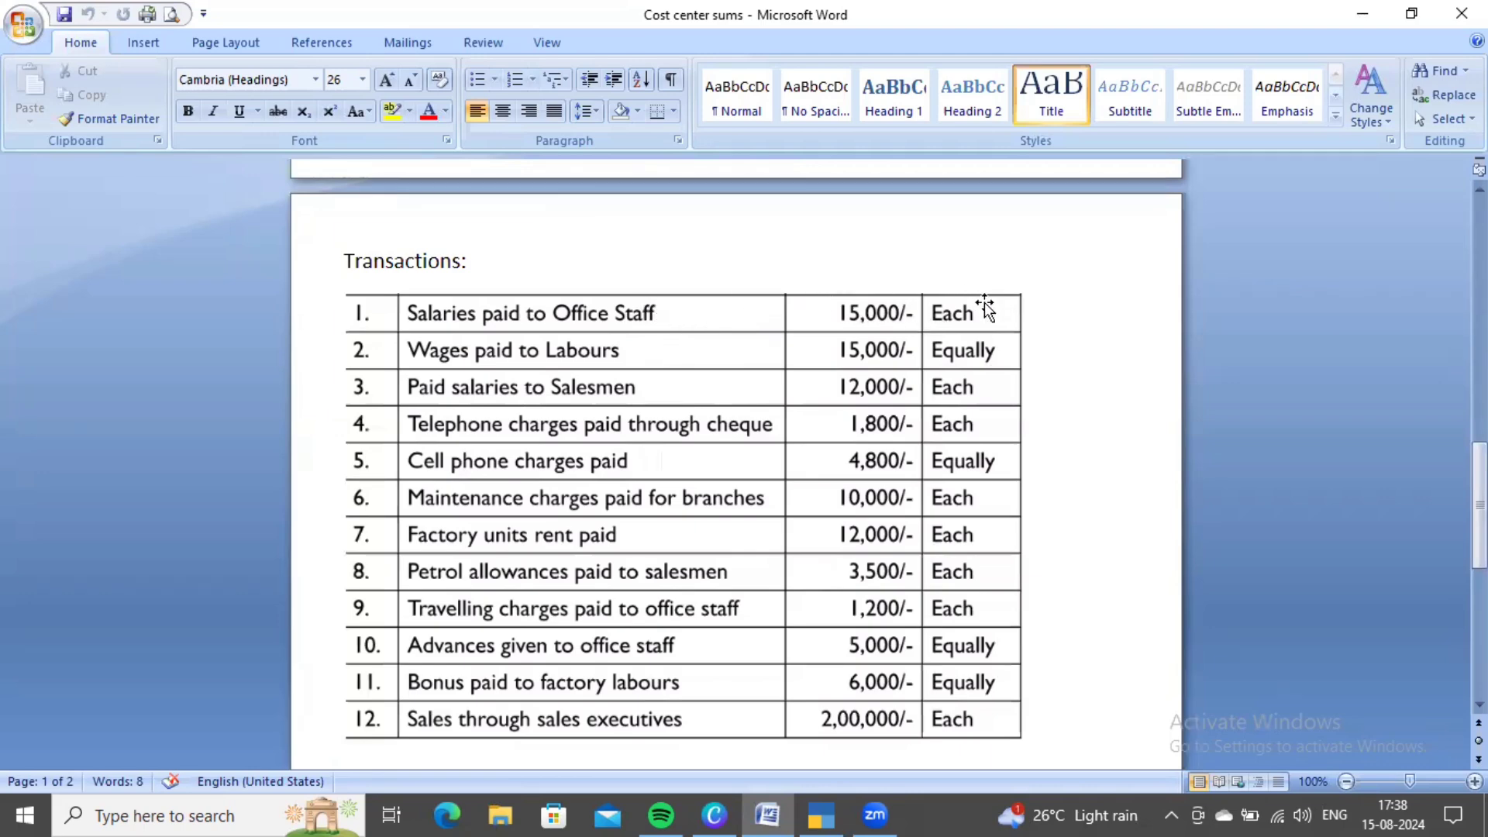
{"action": "scroll", "coordinate": [805, 315], "scroll_direction": "up", "scroll_amount": 3}
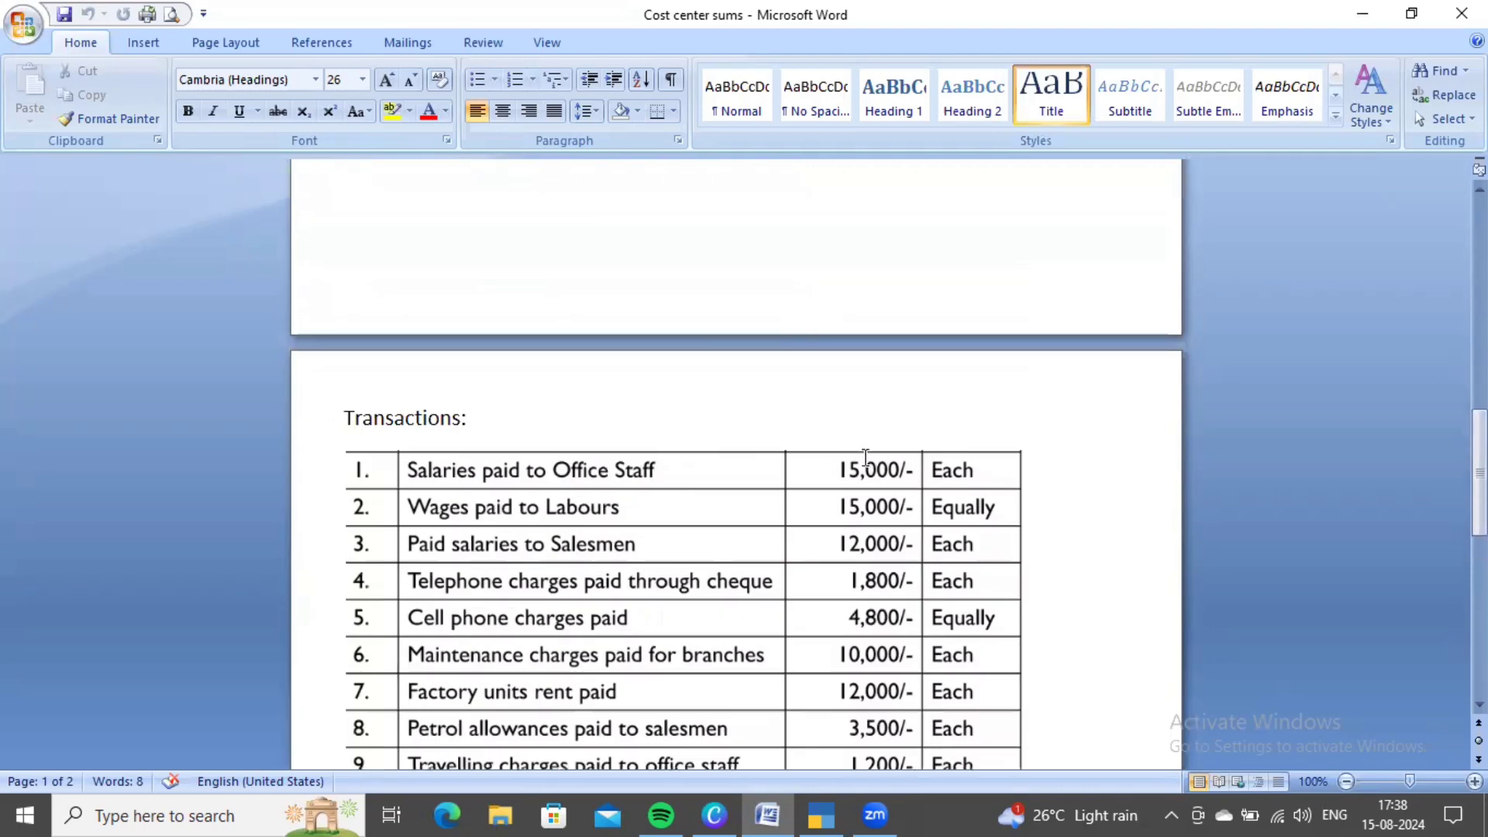
{"action": "scroll", "coordinate": [864, 458], "scroll_direction": "up", "scroll_amount": 10}
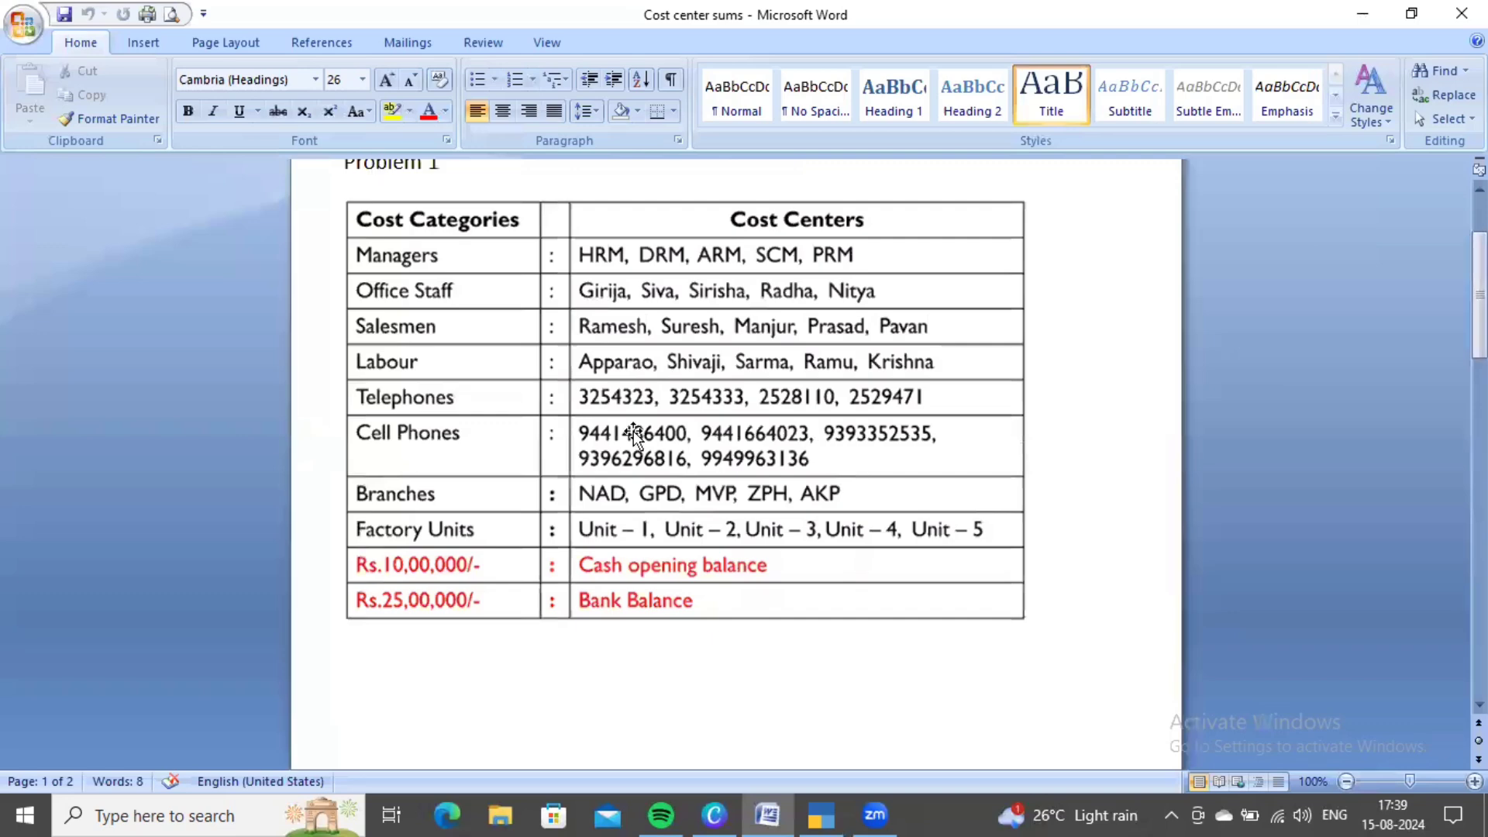
{"action": "scroll", "coordinate": [633, 434], "scroll_direction": "down", "scroll_amount": 10}
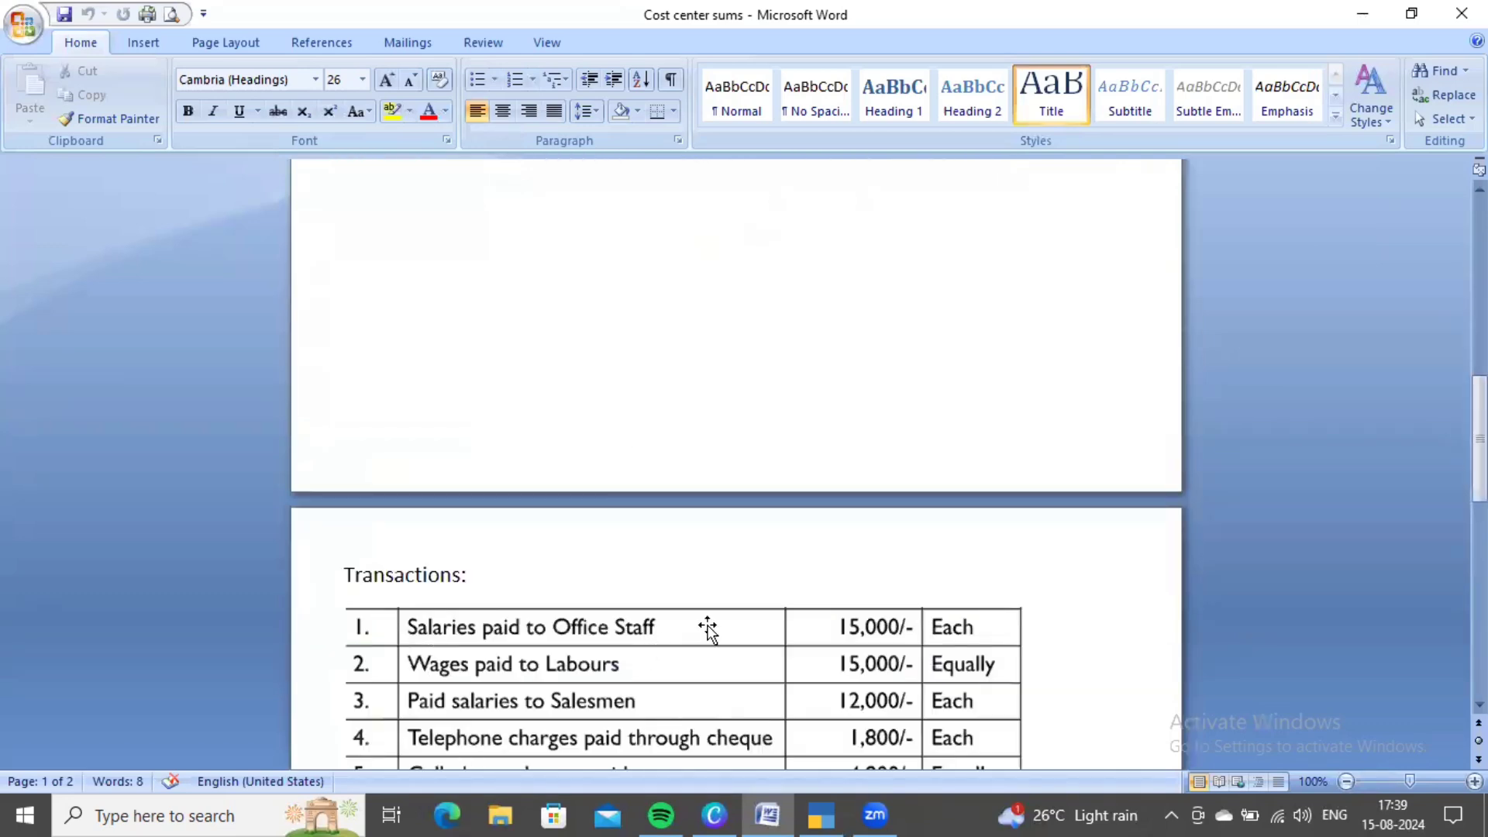
{"action": "scroll", "coordinate": [708, 629], "scroll_direction": "up", "scroll_amount": 12}
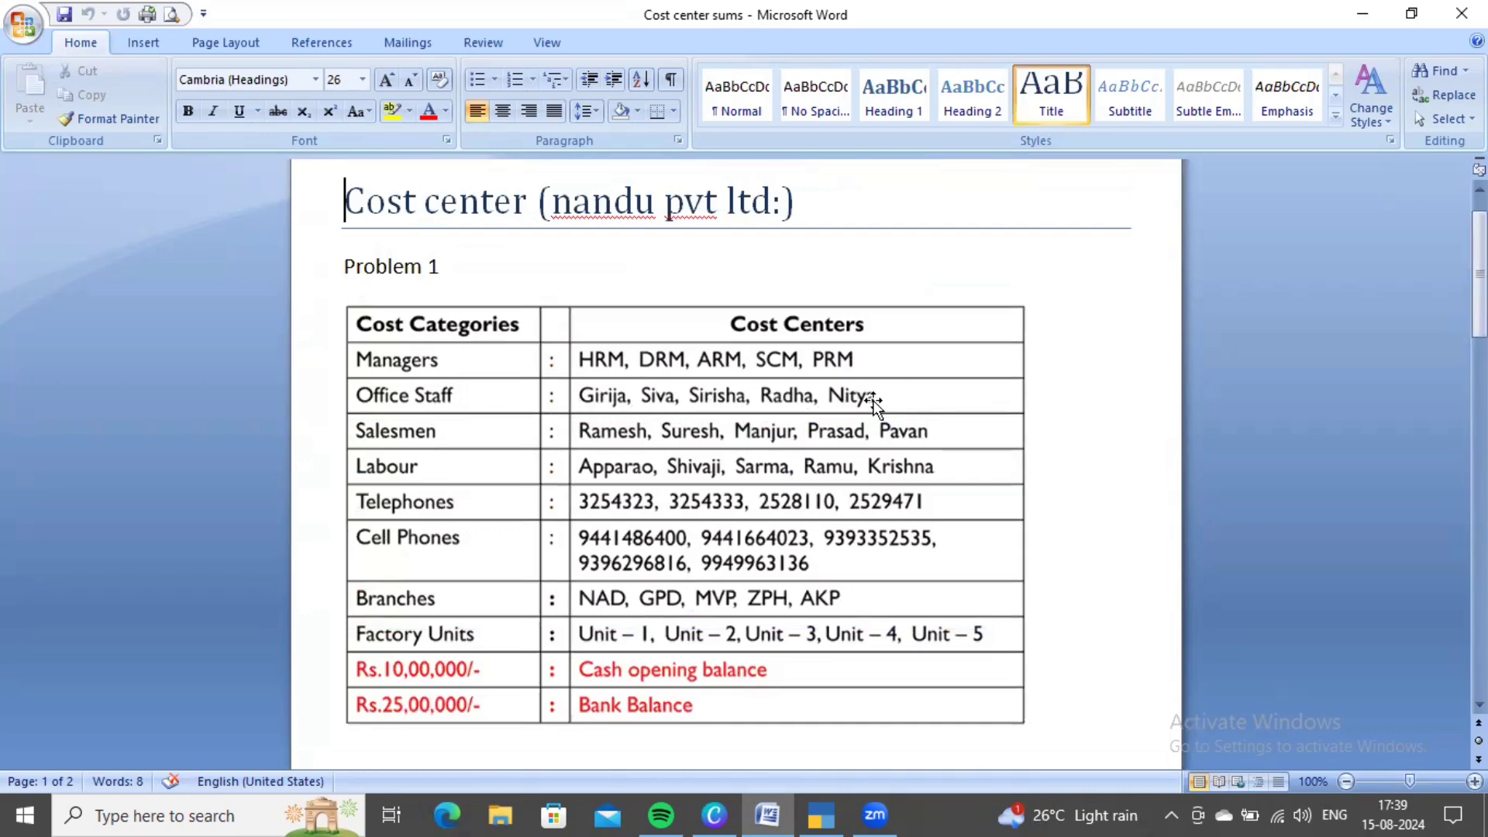
{"action": "scroll", "coordinate": [875, 401], "scroll_direction": "down", "scroll_amount": 10}
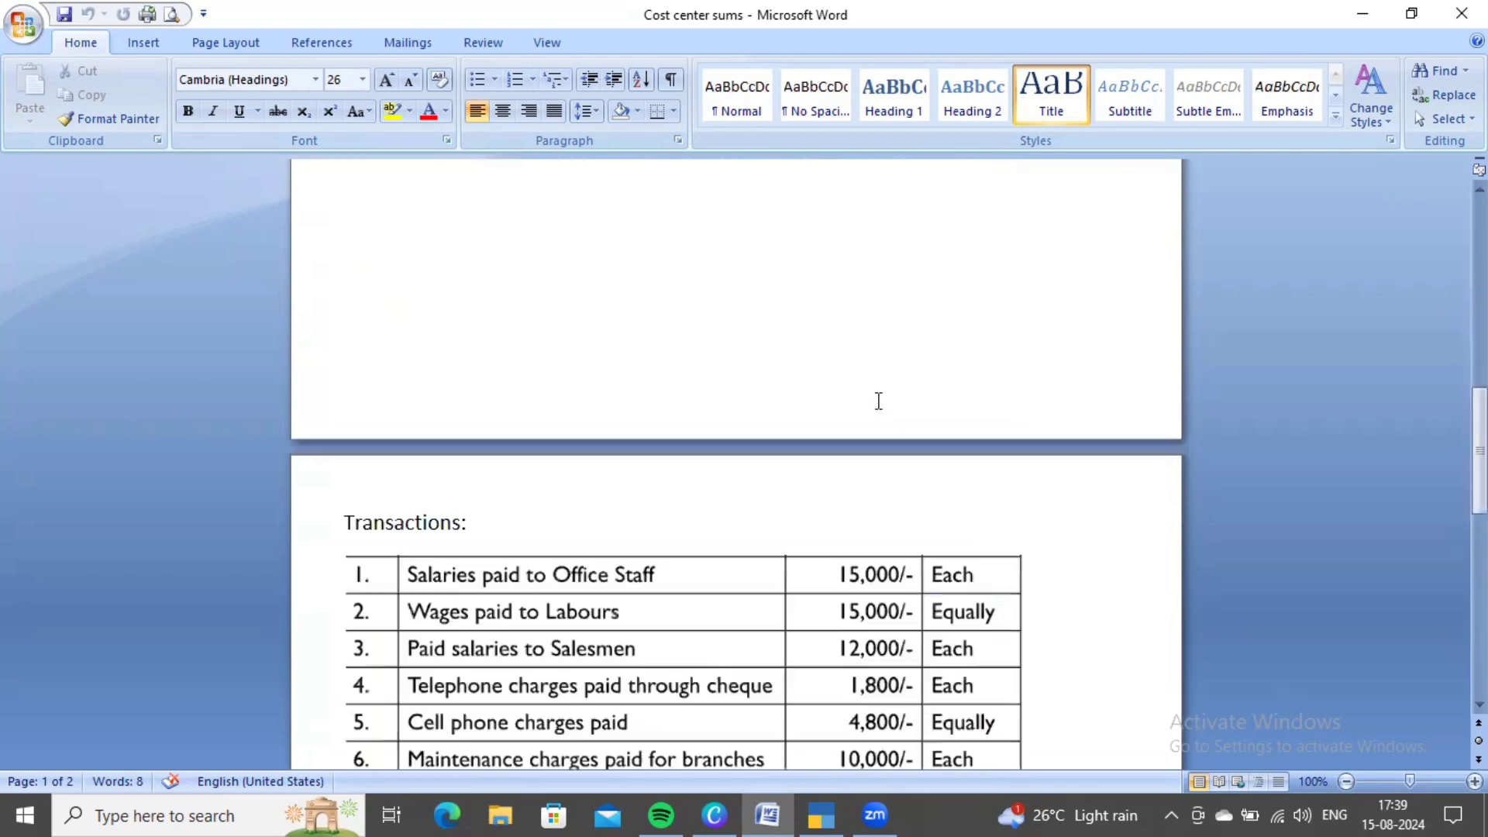
{"action": "scroll", "coordinate": [969, 565], "scroll_direction": "up", "scroll_amount": 10}
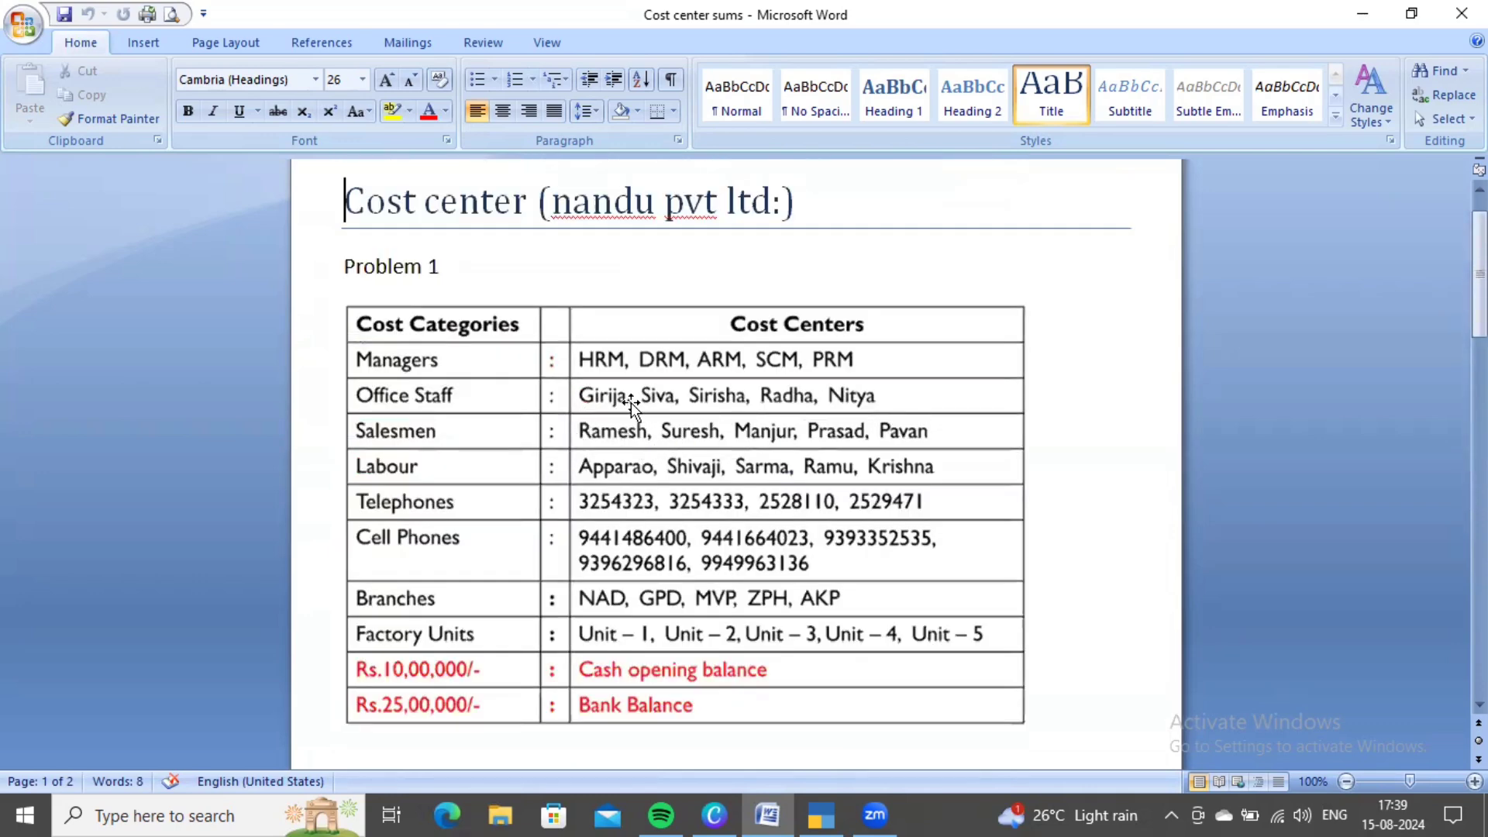
{"action": "key", "text": "alt+Tab"}
{"action": "key", "text": "ctrl+n"}
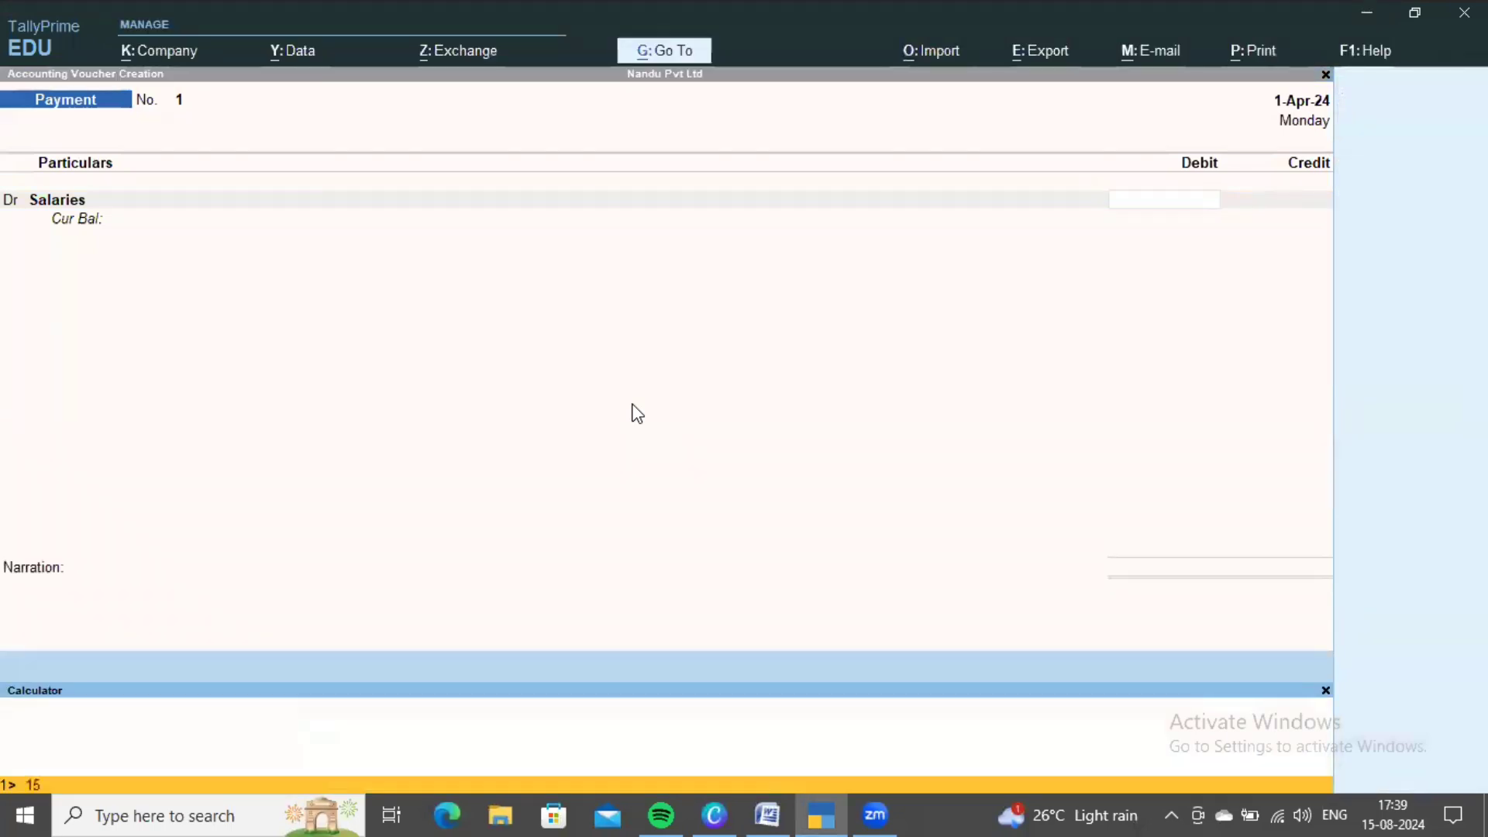
- Calculate 15000*5 and debit Salaries with 75,000, opening its cost allocation
{"action": "type", "text": "15000*5"}
{"action": "key", "text": "Return"}
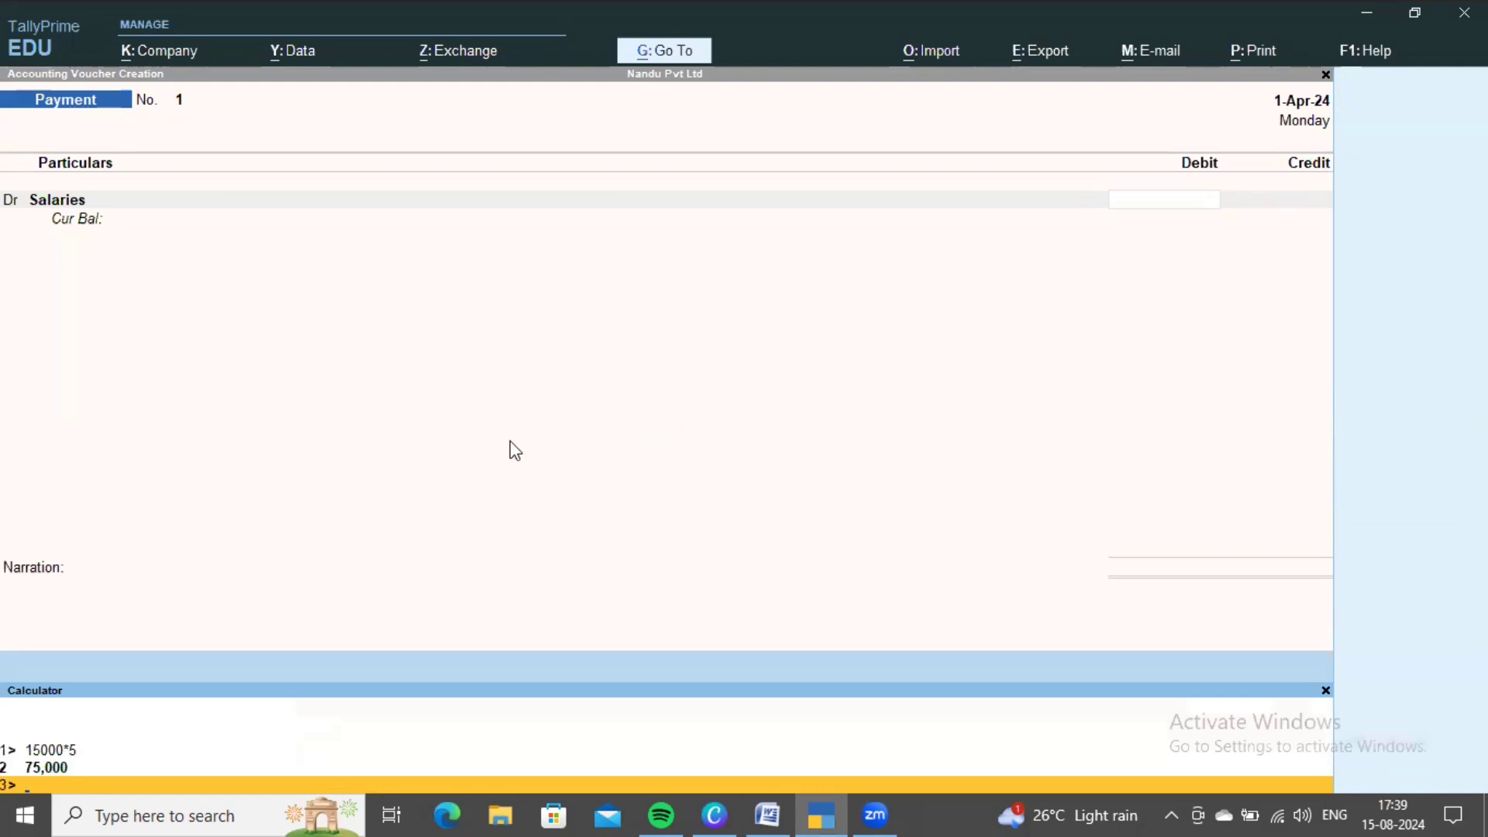
{"action": "left_click", "coordinate": [1217, 216]}
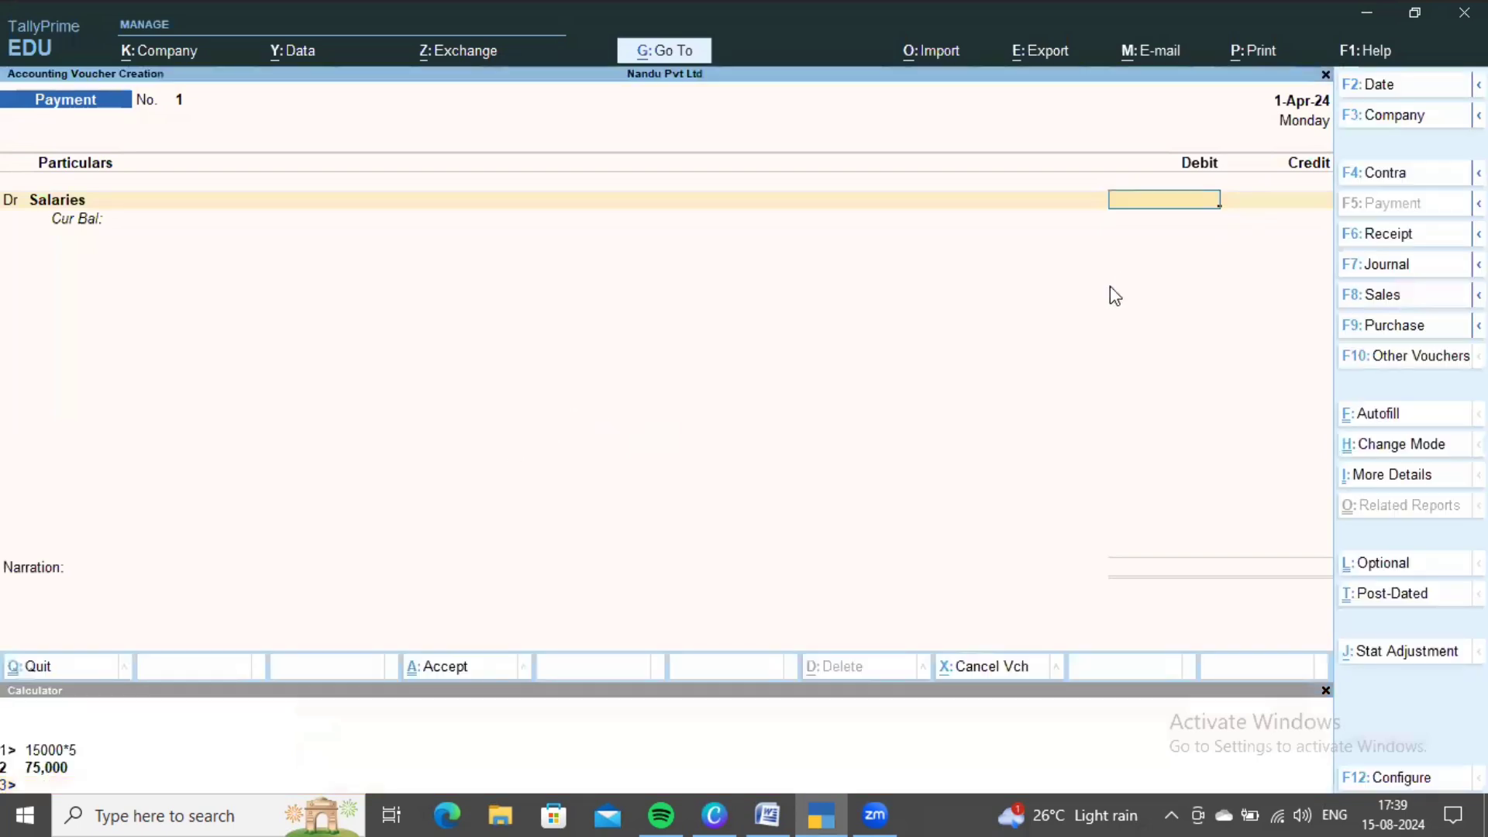
{"action": "type", "text": "75000"}
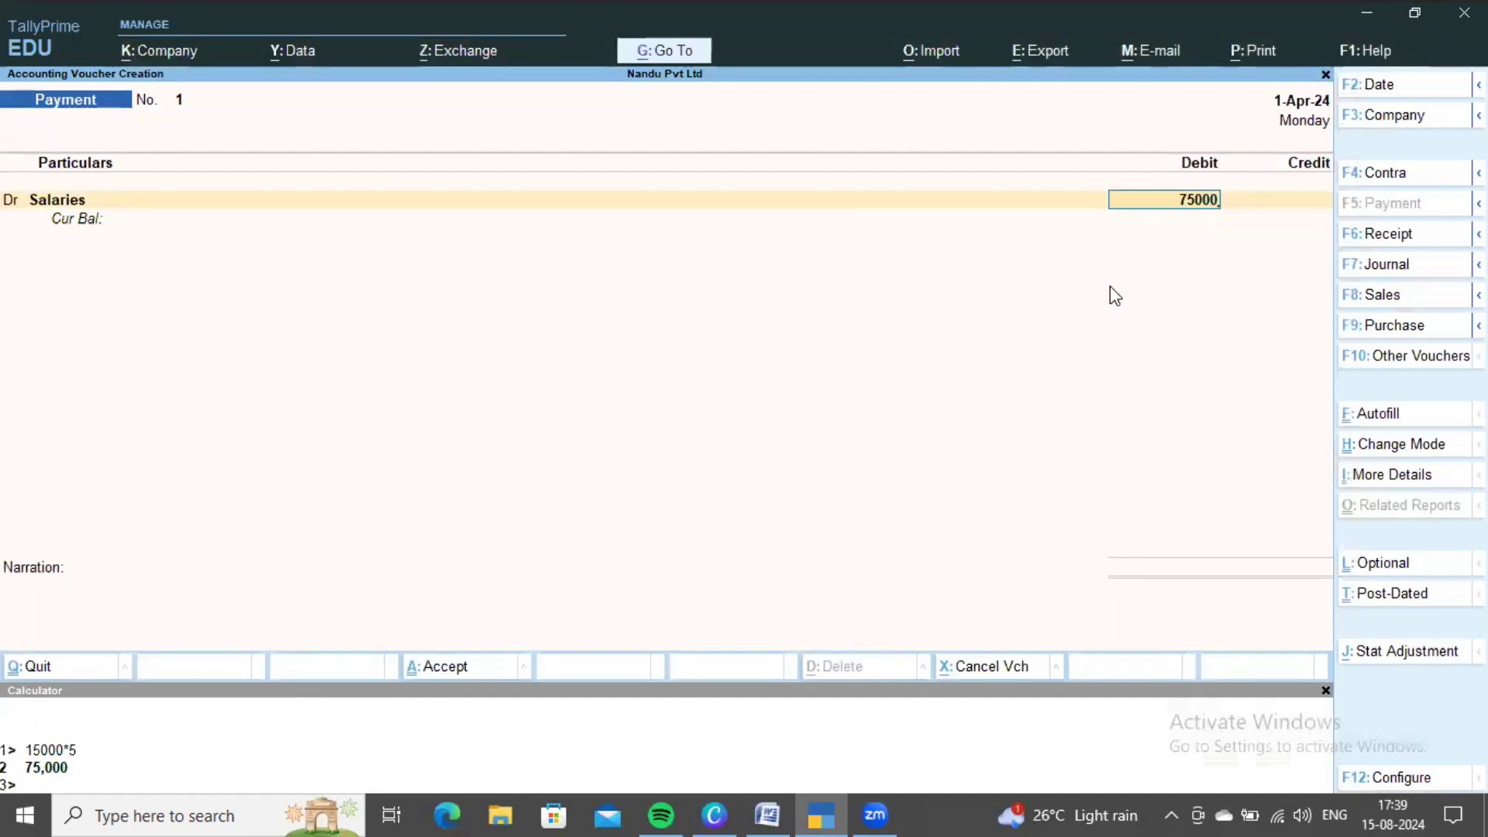
{"action": "key", "text": "Return"}
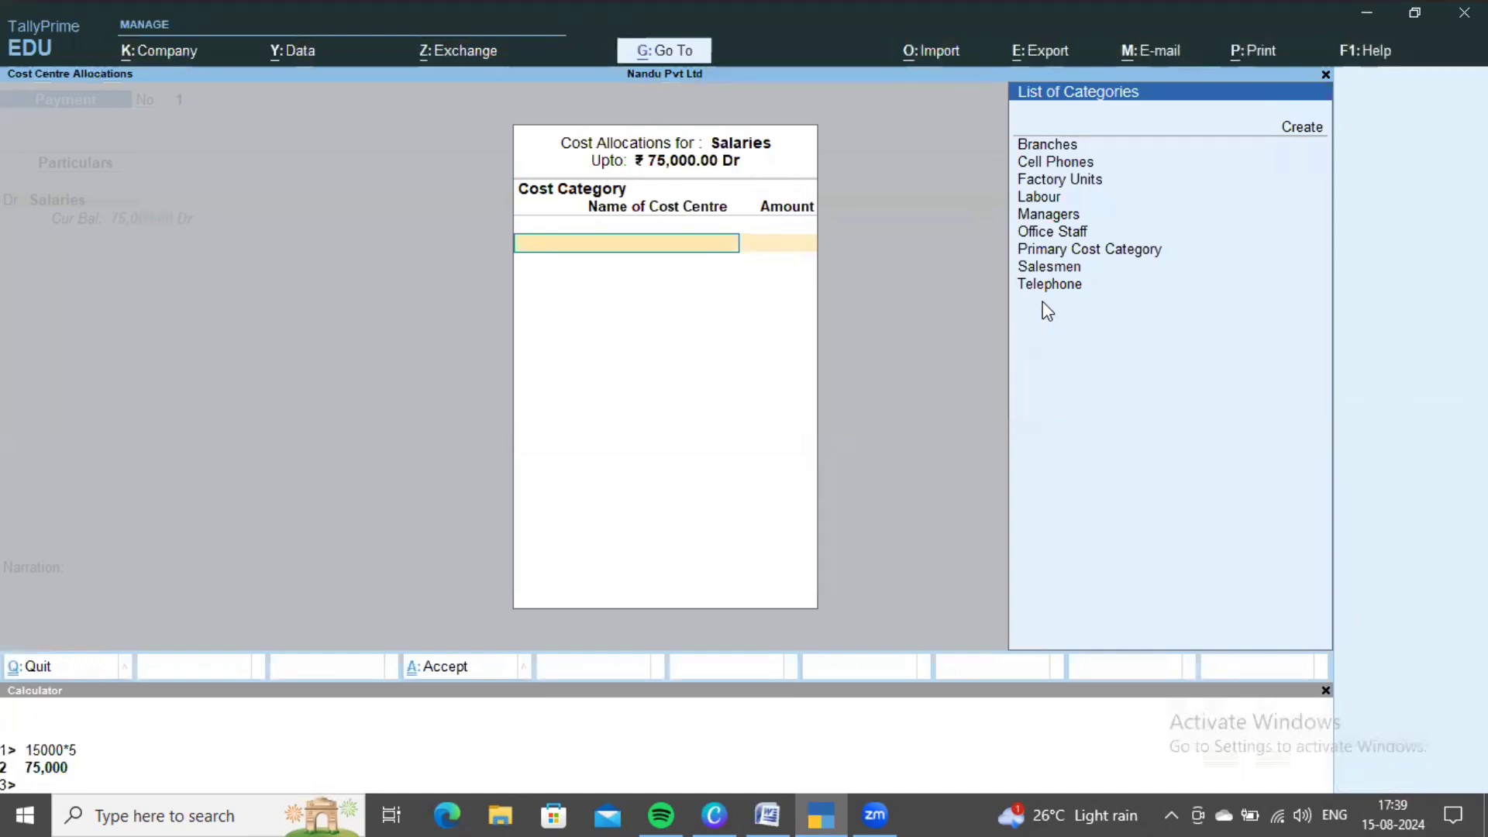
- Choose Office Staff and allocate 15,000 each to the first two cost centres
{"action": "key", "text": "Down"}
{"action": "key", "text": "Down"}
{"action": "key", "text": "Down"}
{"action": "key", "text": "Down"}
{"action": "key", "text": "Down"}
{"action": "key", "text": "Down"}
{"action": "key", "text": "Down"}
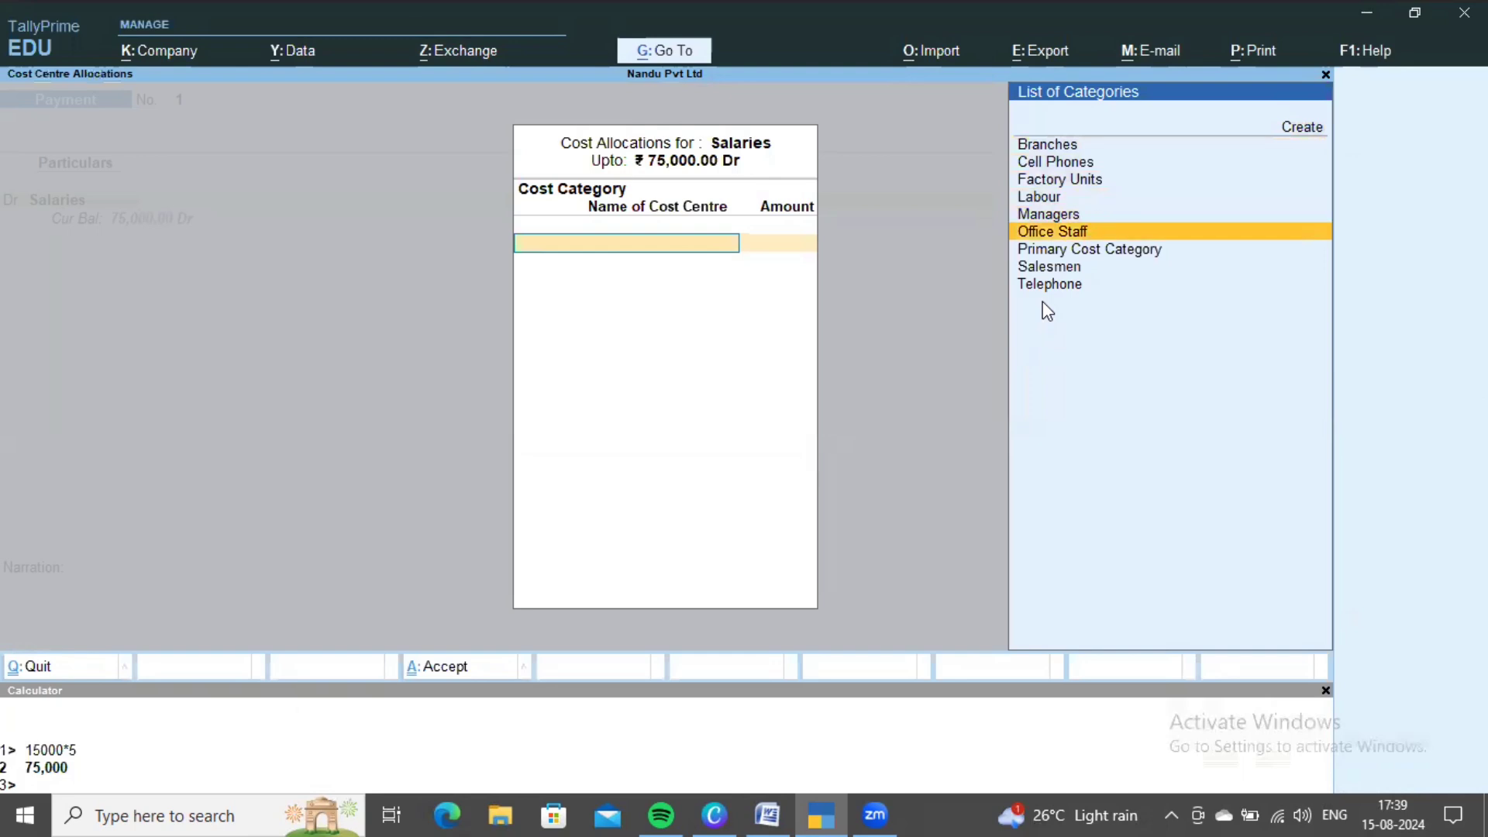
{"action": "key", "text": "Return"}
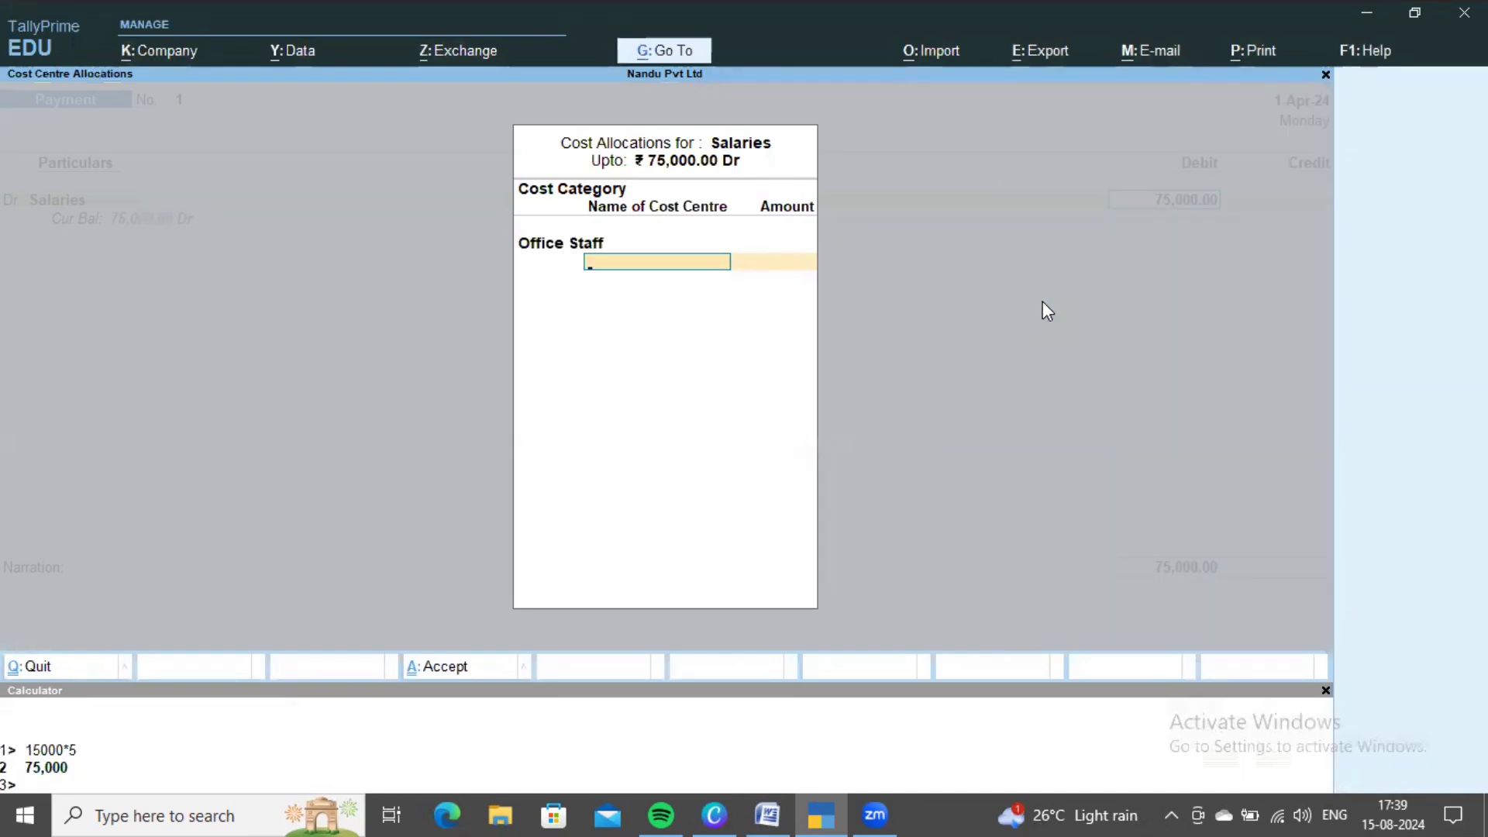
{"action": "key", "text": "space"}
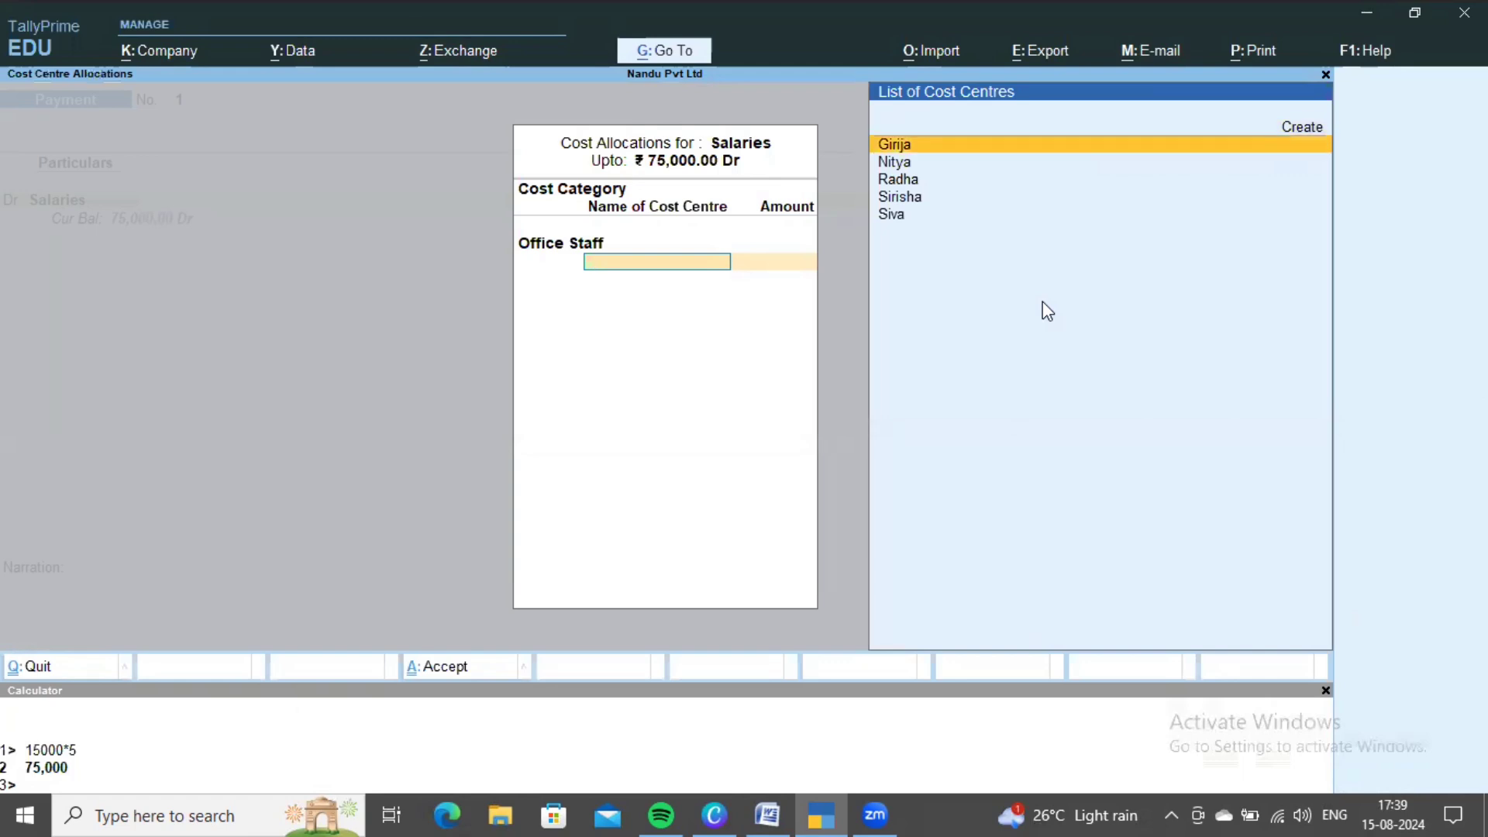
{"action": "key", "text": "Return"}
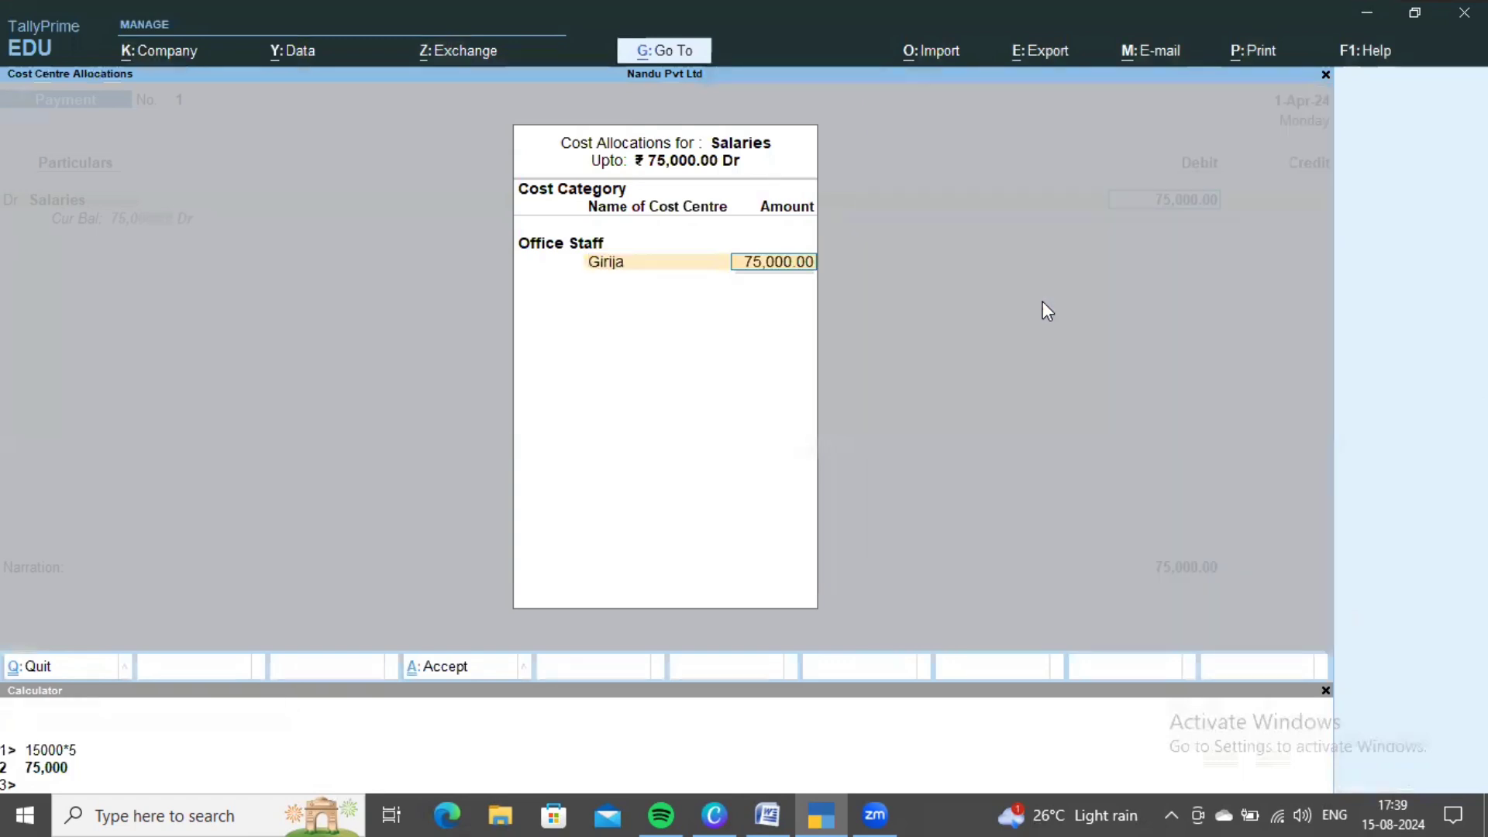
{"action": "type", "text": "15,000"}
{"action": "key", "text": "Return"}
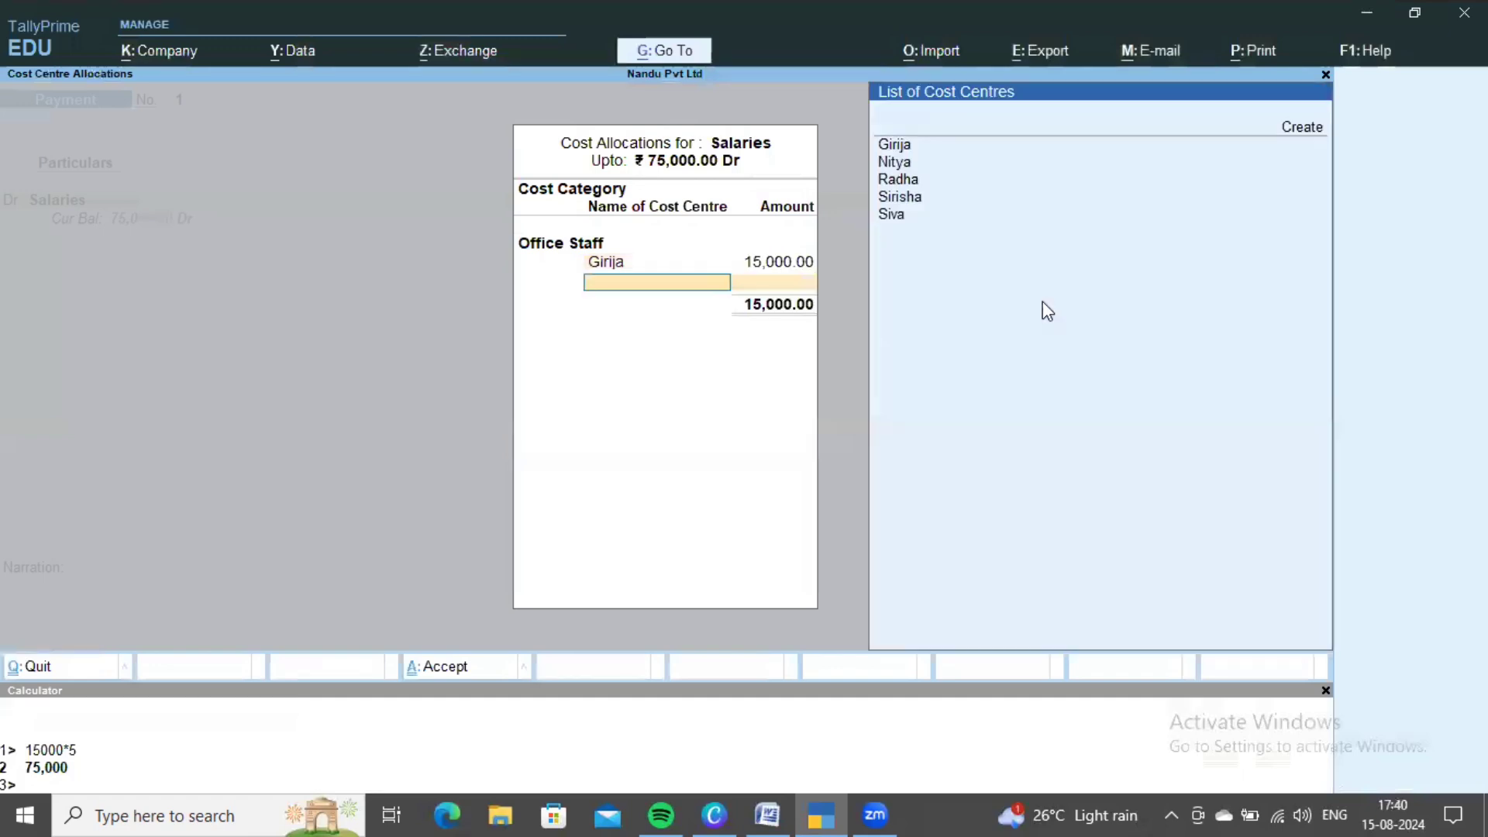
{"action": "key", "text": "Down"}
{"action": "key", "text": "Return"}
{"action": "type", "text": "15000"}
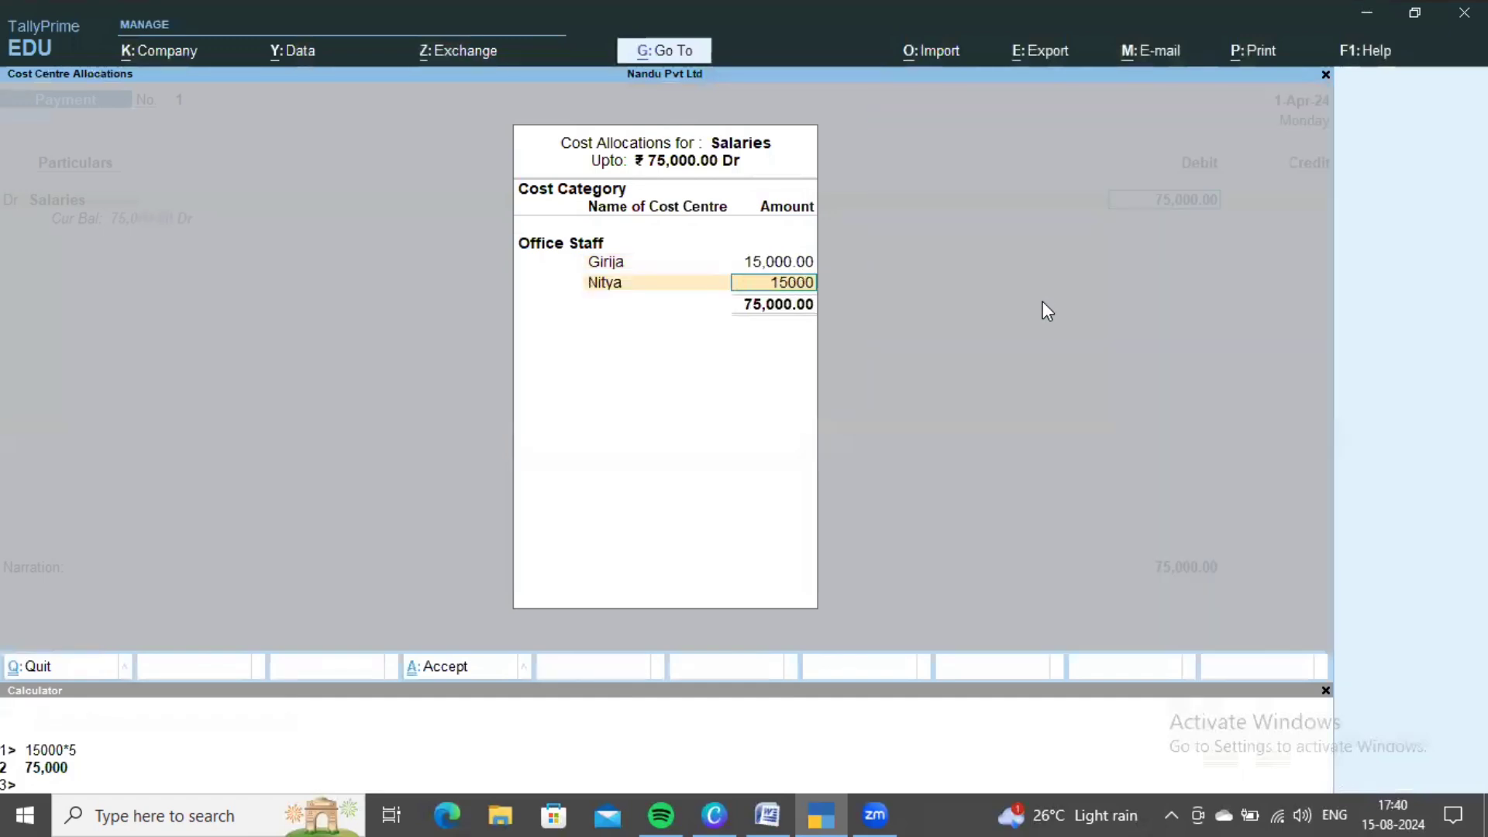
{"action": "key", "text": "Return"}
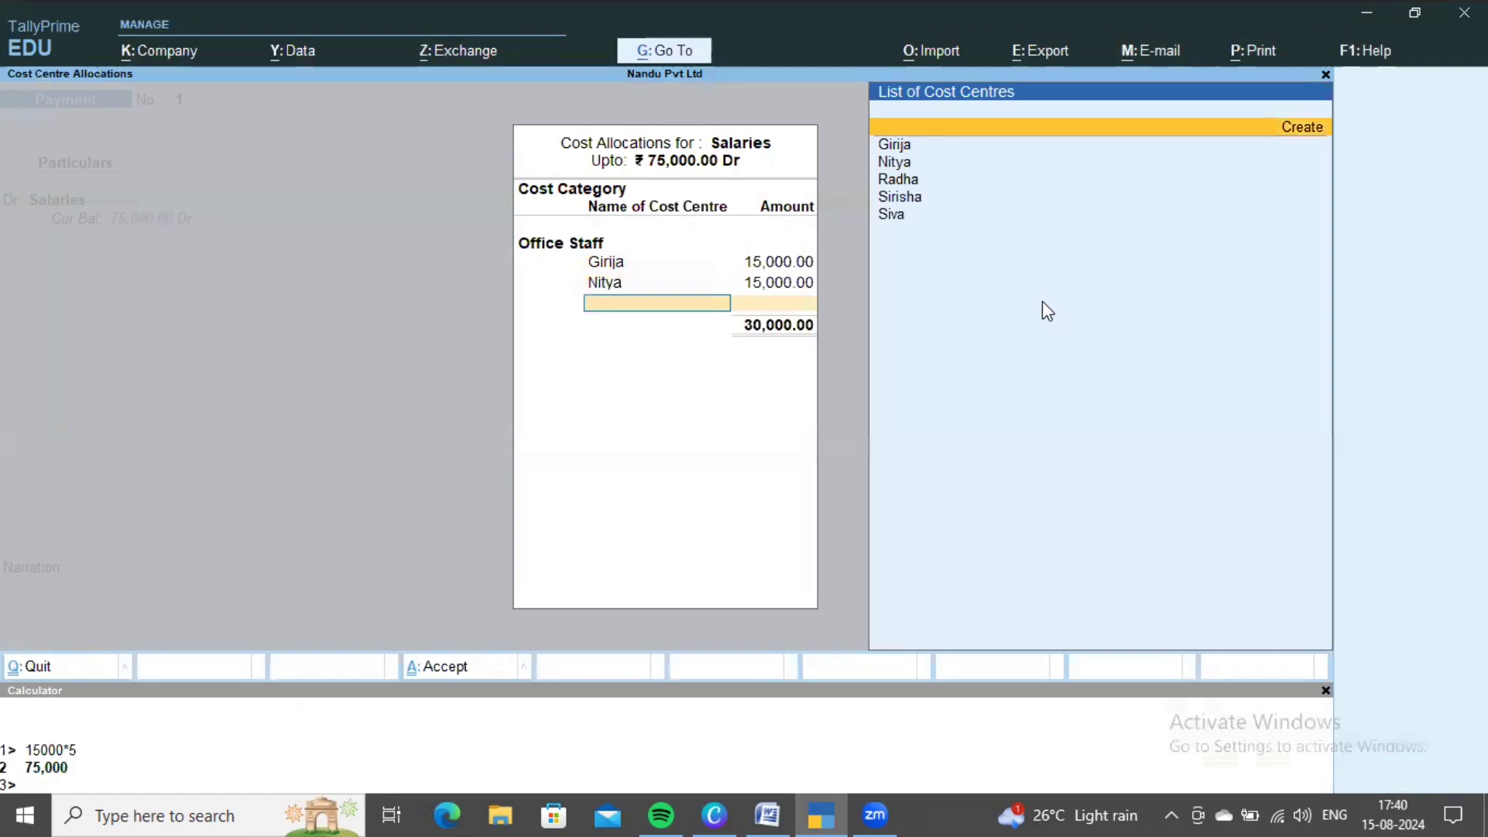
- Allocate 15,000 each to the third, fourth and fifth cost centres and accept
{"action": "key", "text": "Down"}
{"action": "key", "text": "Down"}
{"action": "key", "text": "Down"}
{"action": "key", "text": "Return"}
{"action": "type", "text": "15000"}
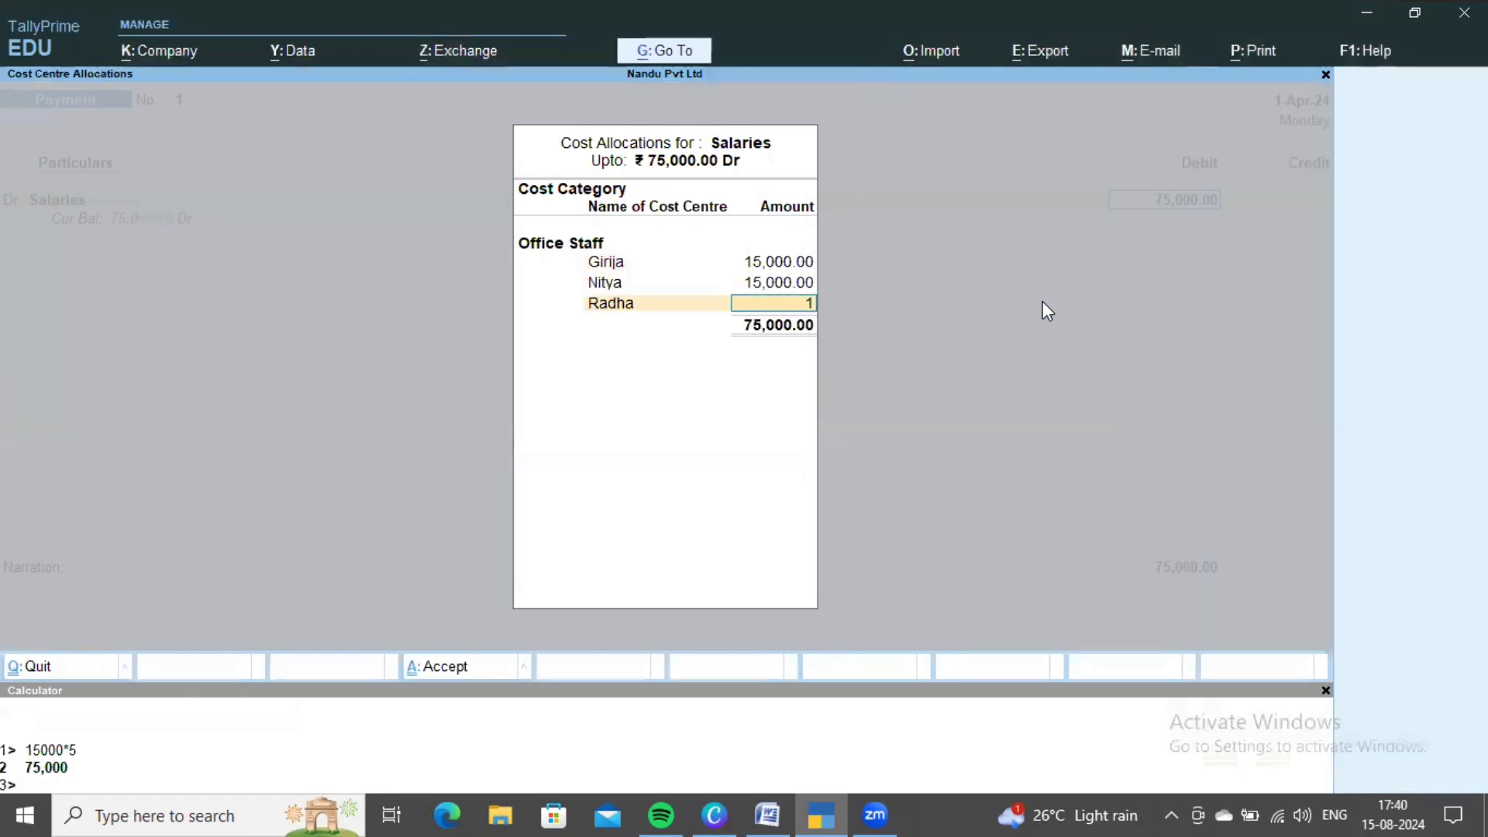
{"action": "key", "text": "Return"}
{"action": "key", "text": "Down"}
{"action": "key", "text": "Down"}
{"action": "key", "text": "Down"}
{"action": "key", "text": "Down"}
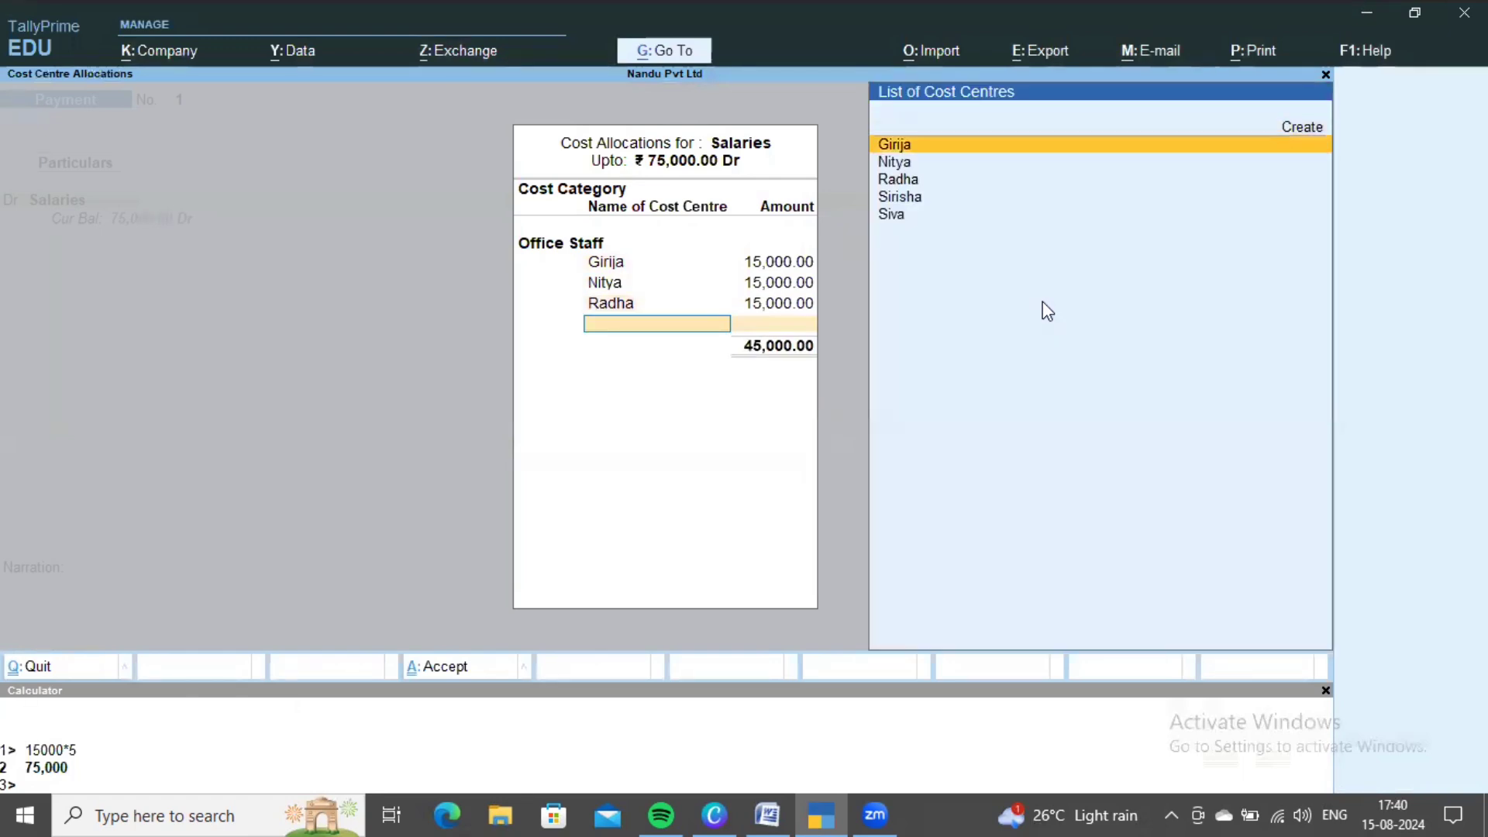
{"action": "key", "text": "Return"}
{"action": "type", "text": "15,000"}
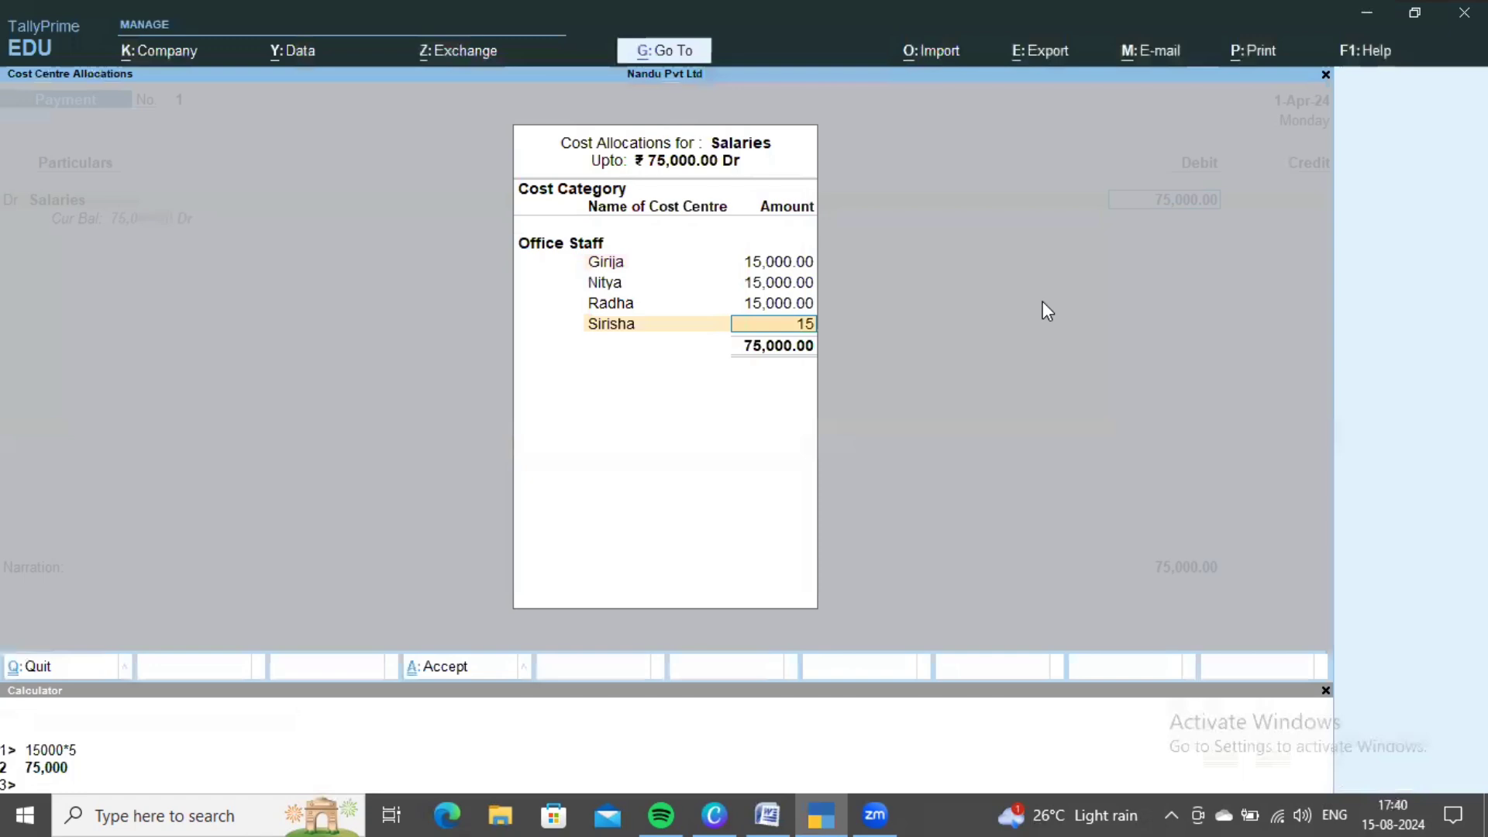
{"action": "key", "text": "Return"}
{"action": "key", "text": "Down"}
{"action": "key", "text": "Down"}
{"action": "key", "text": "Down"}
{"action": "key", "text": "Down"}
{"action": "key", "text": "Down"}
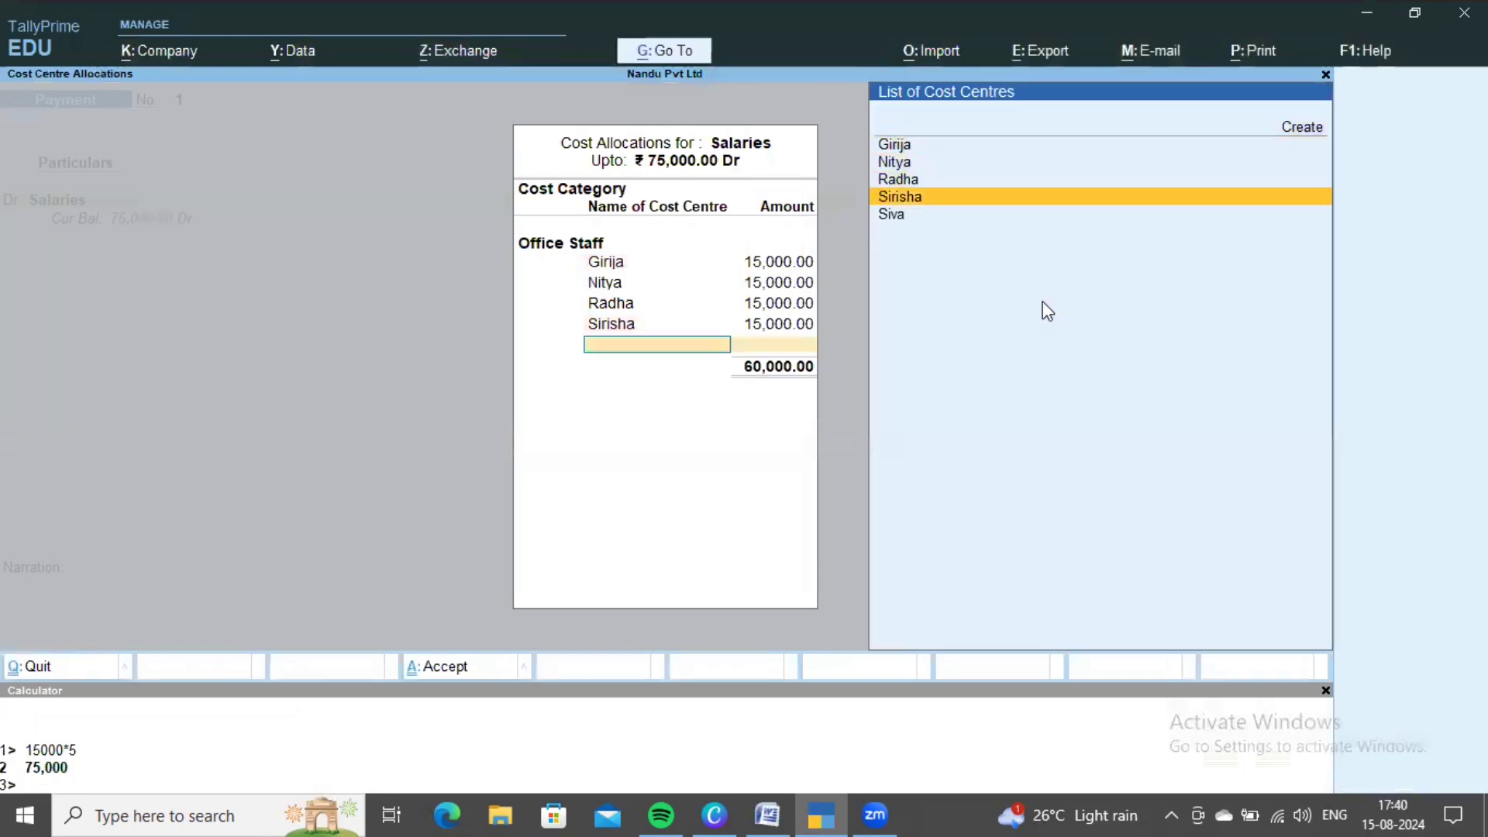
{"action": "key", "text": "Return"}
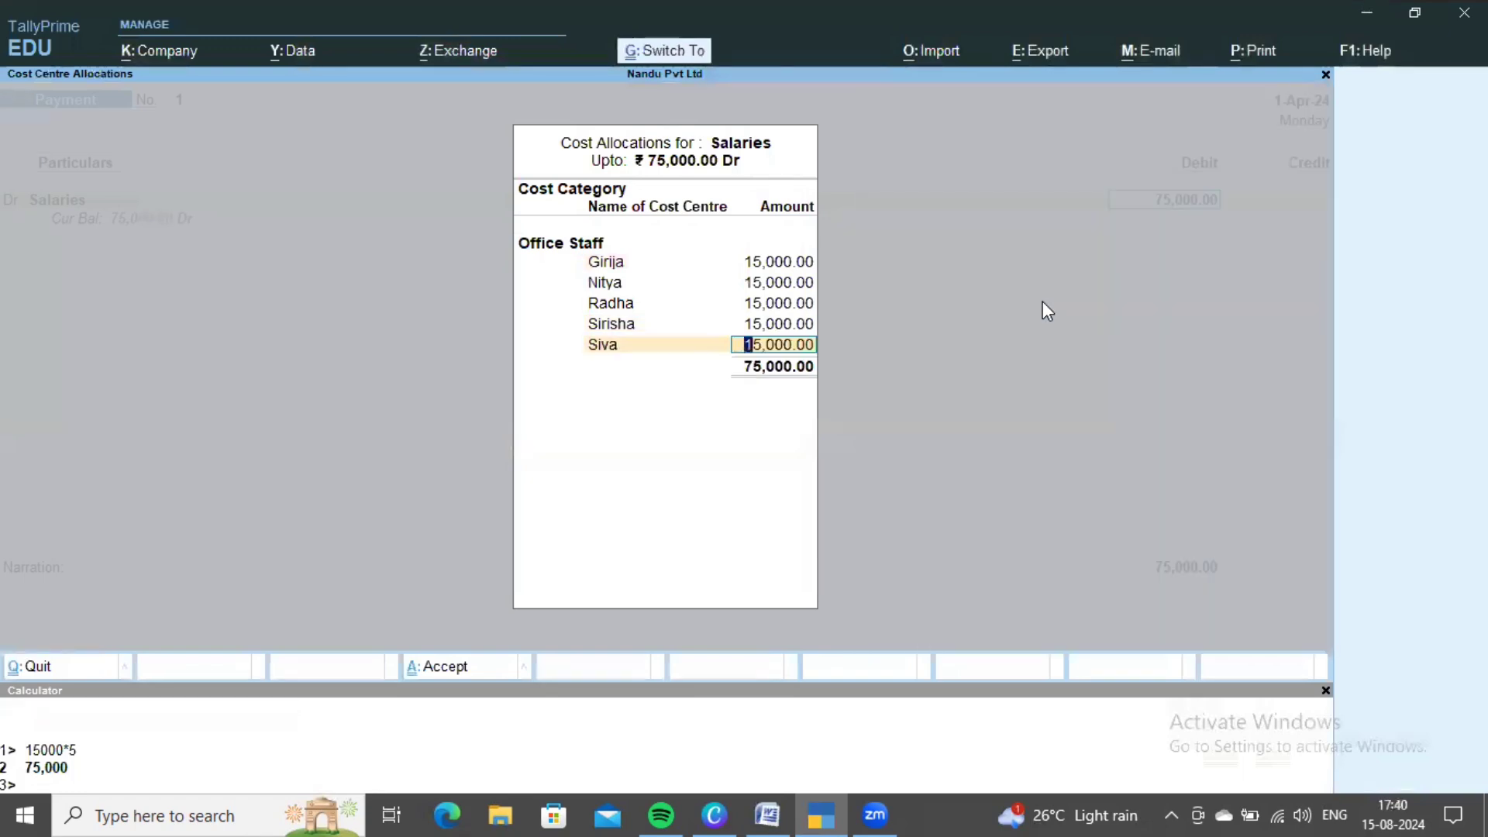
{"action": "key", "text": "ctrl+a"}
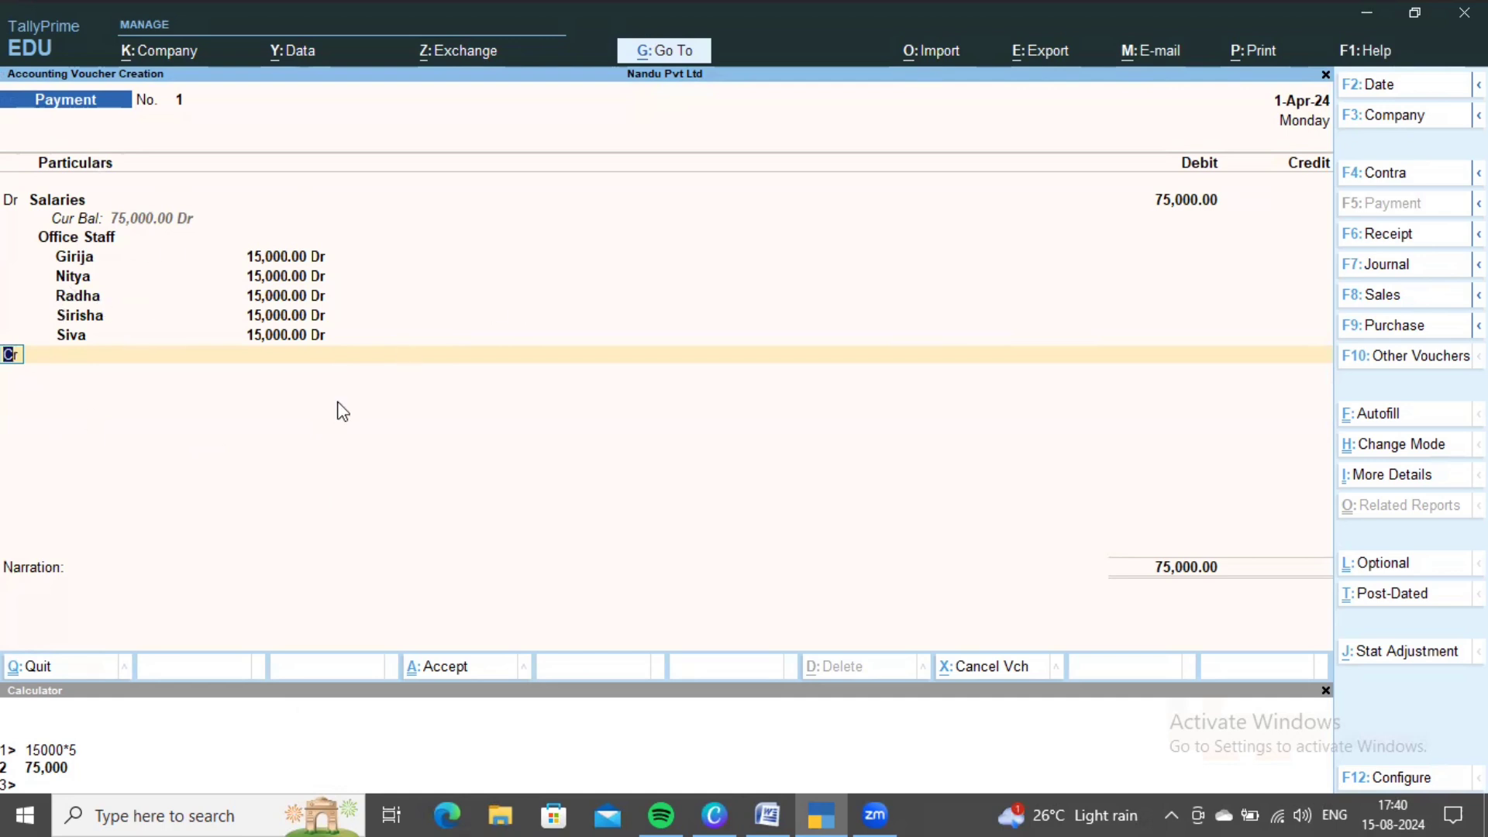
- Credit Cash with 75,000 and save Payment voucher No. 1
{"action": "key", "text": "Return"}
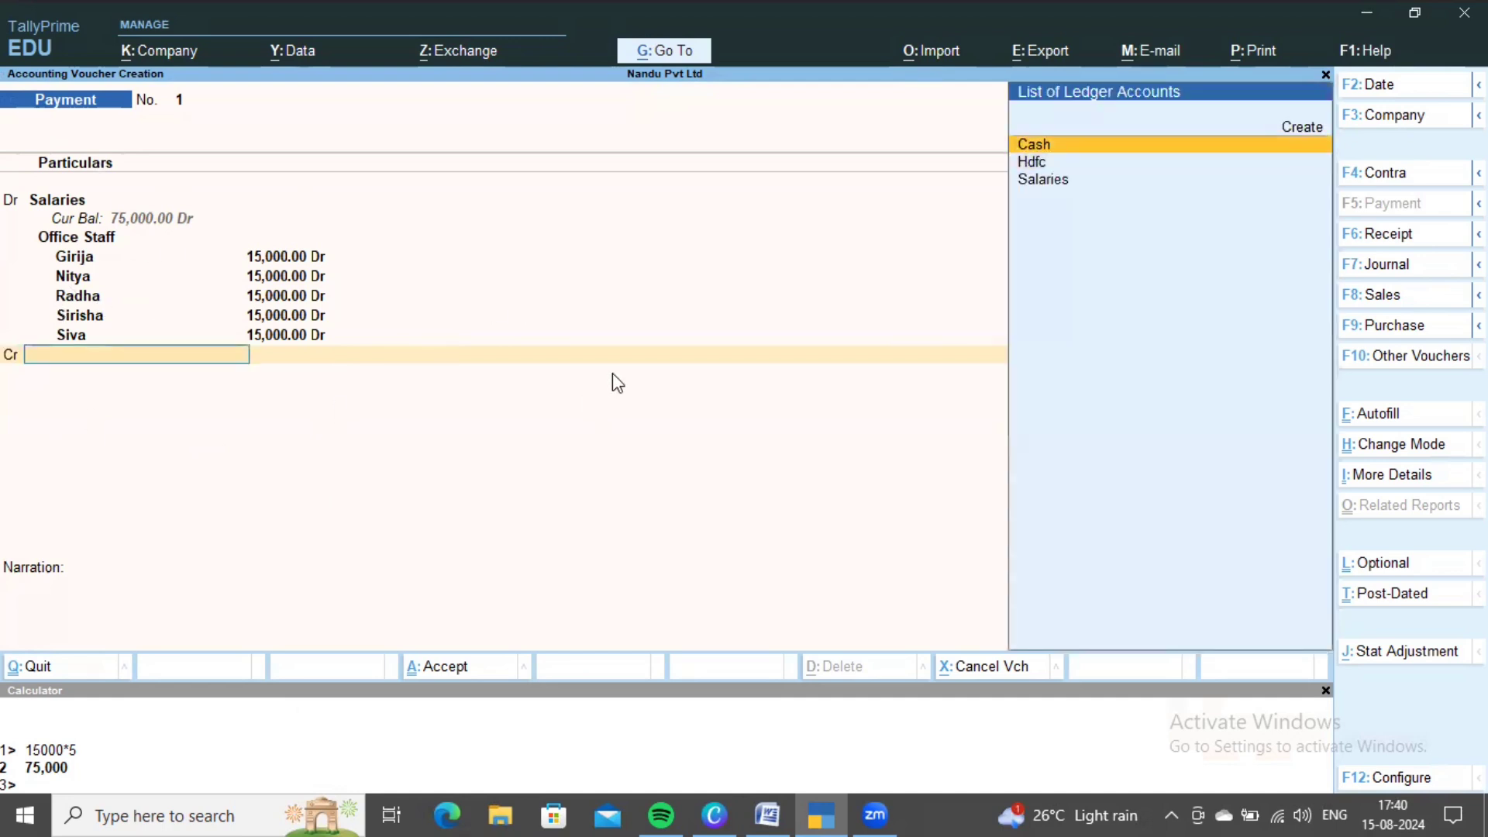
{"action": "key", "text": "Return"}
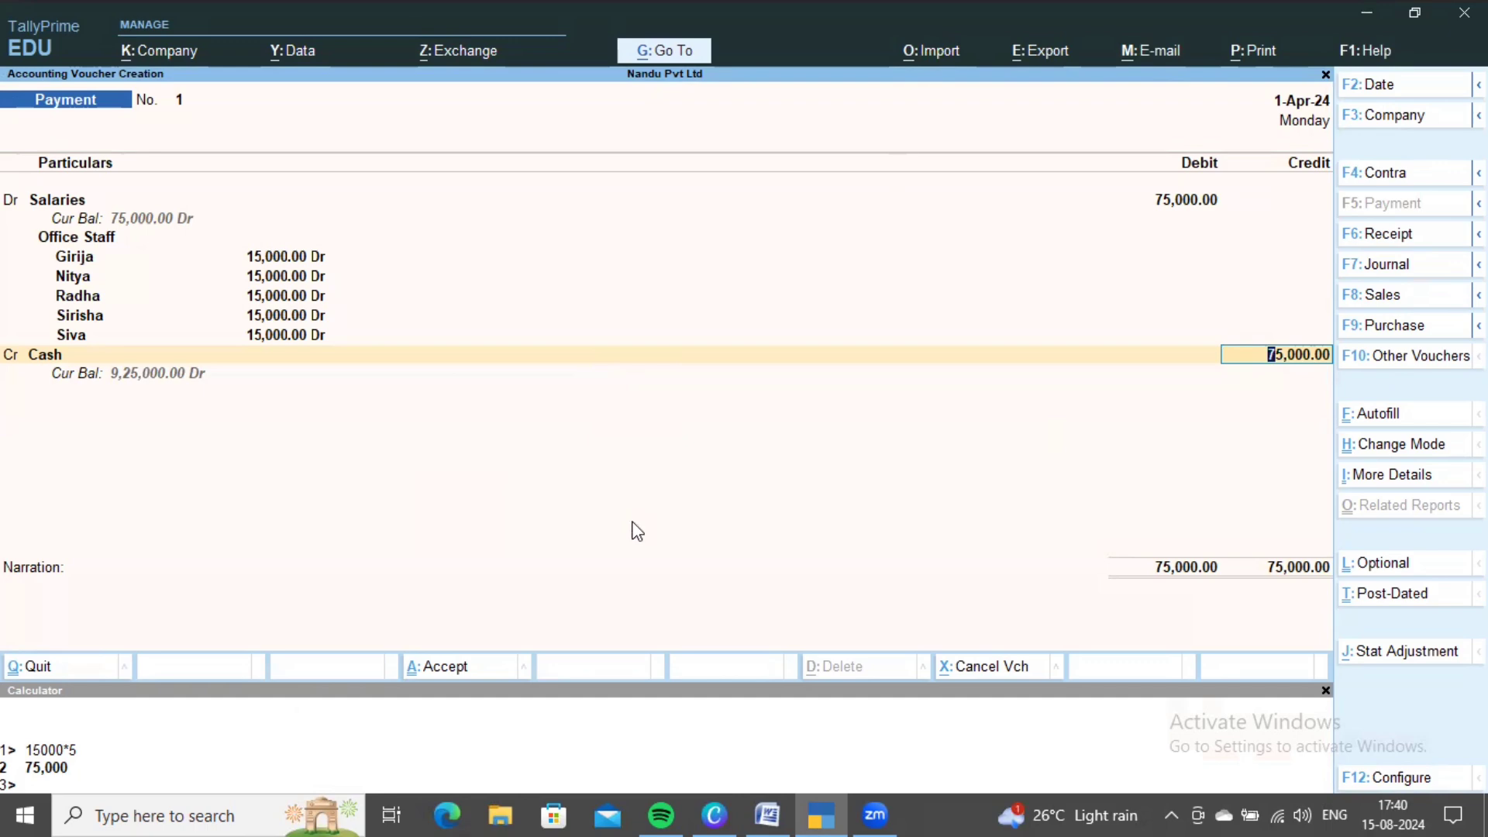
{"action": "key", "text": "ctrl+a"}
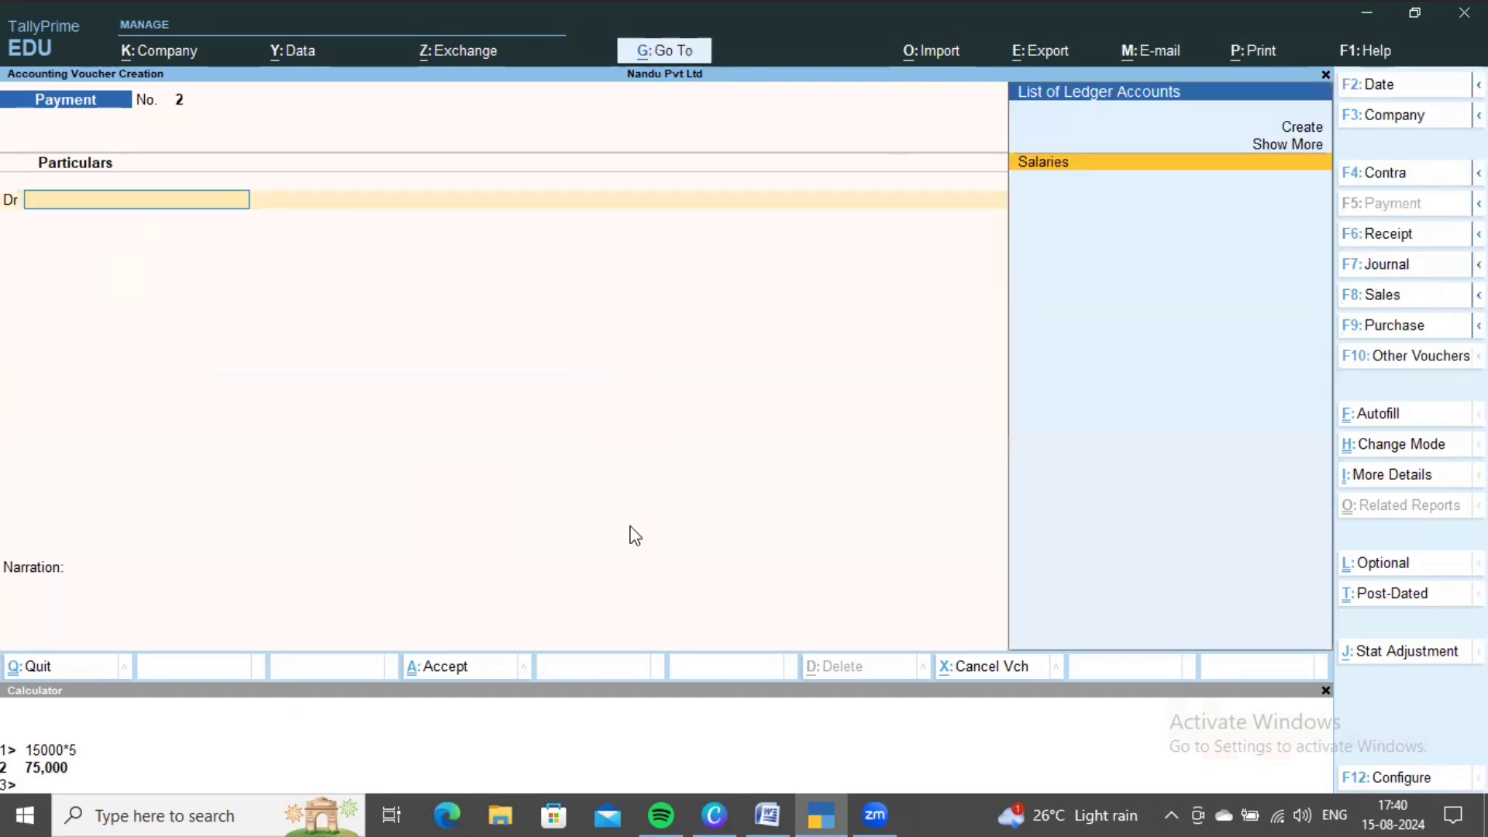
- Scroll Word's Transactions table to the Wages paid to Labours row: 15,000 shared equally
{"action": "key", "text": "alt+Tab"}
{"action": "scroll", "coordinate": [692, 529], "scroll_direction": "down", "scroll_amount": 15}
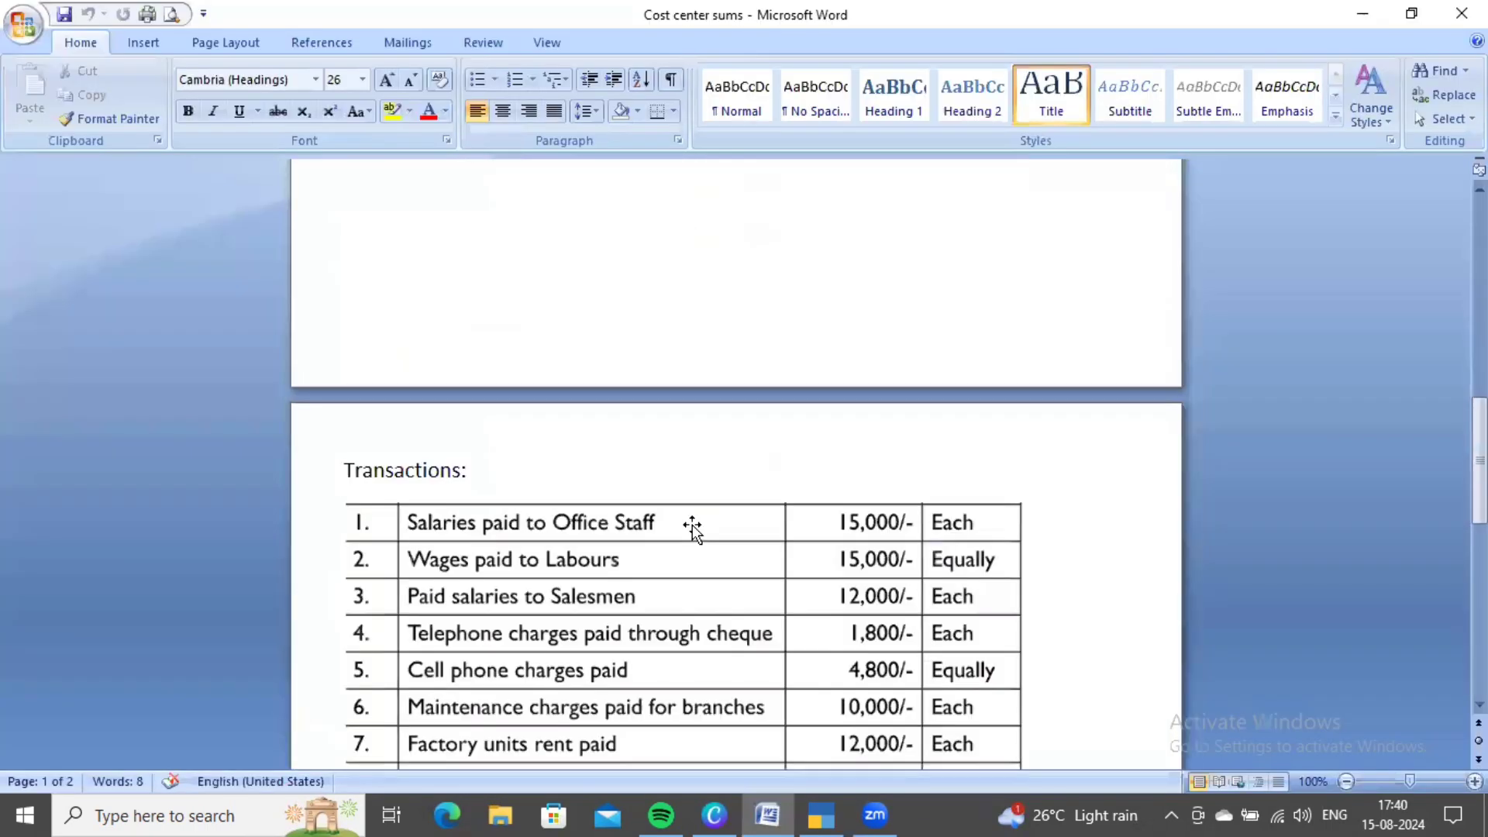
{"action": "scroll", "coordinate": [692, 530], "scroll_direction": "up", "scroll_amount": 3}
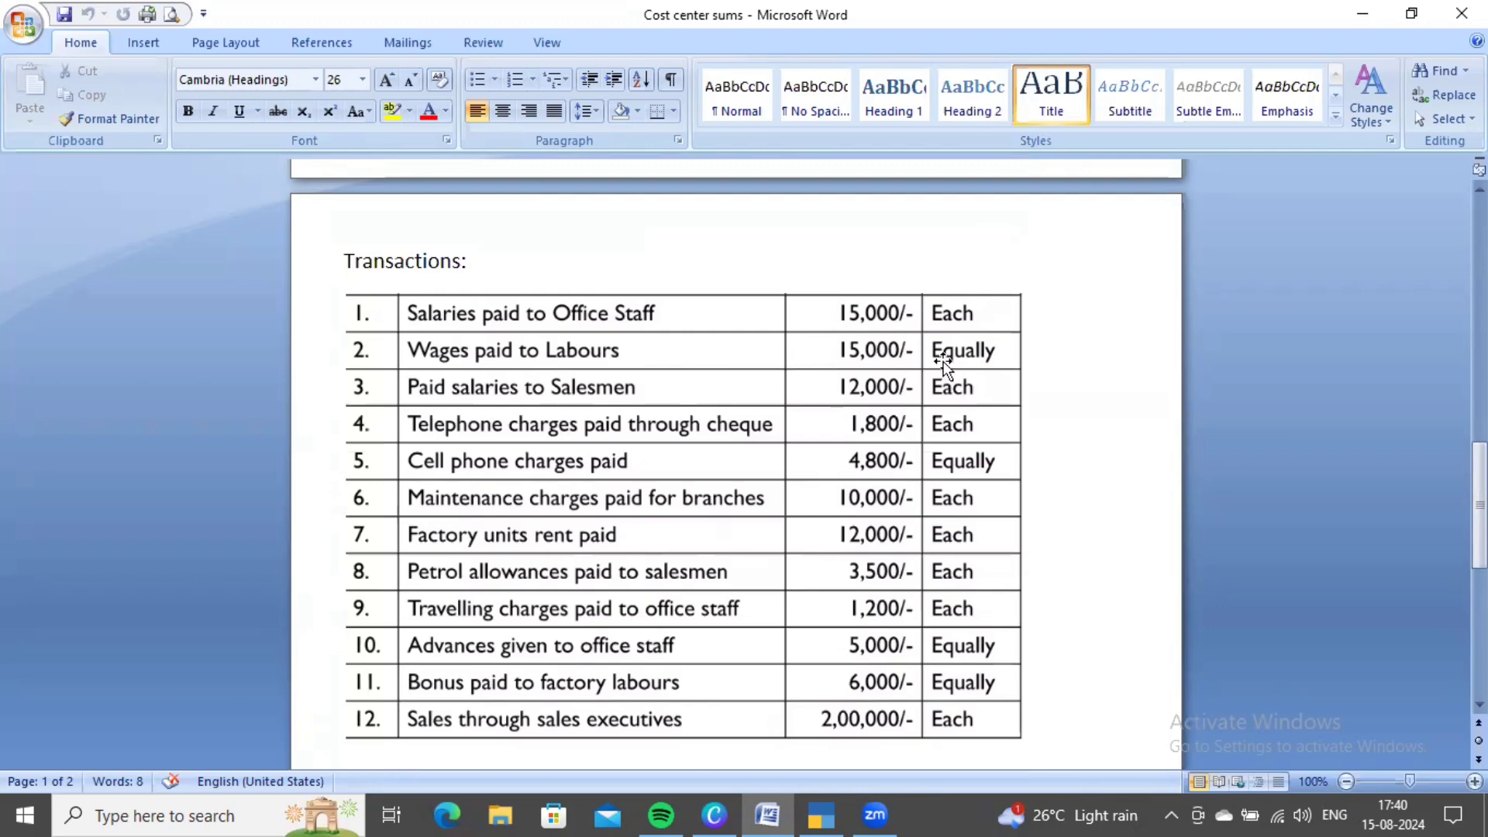
{"action": "scroll", "coordinate": [783, 355], "scroll_direction": "up", "scroll_amount": 10}
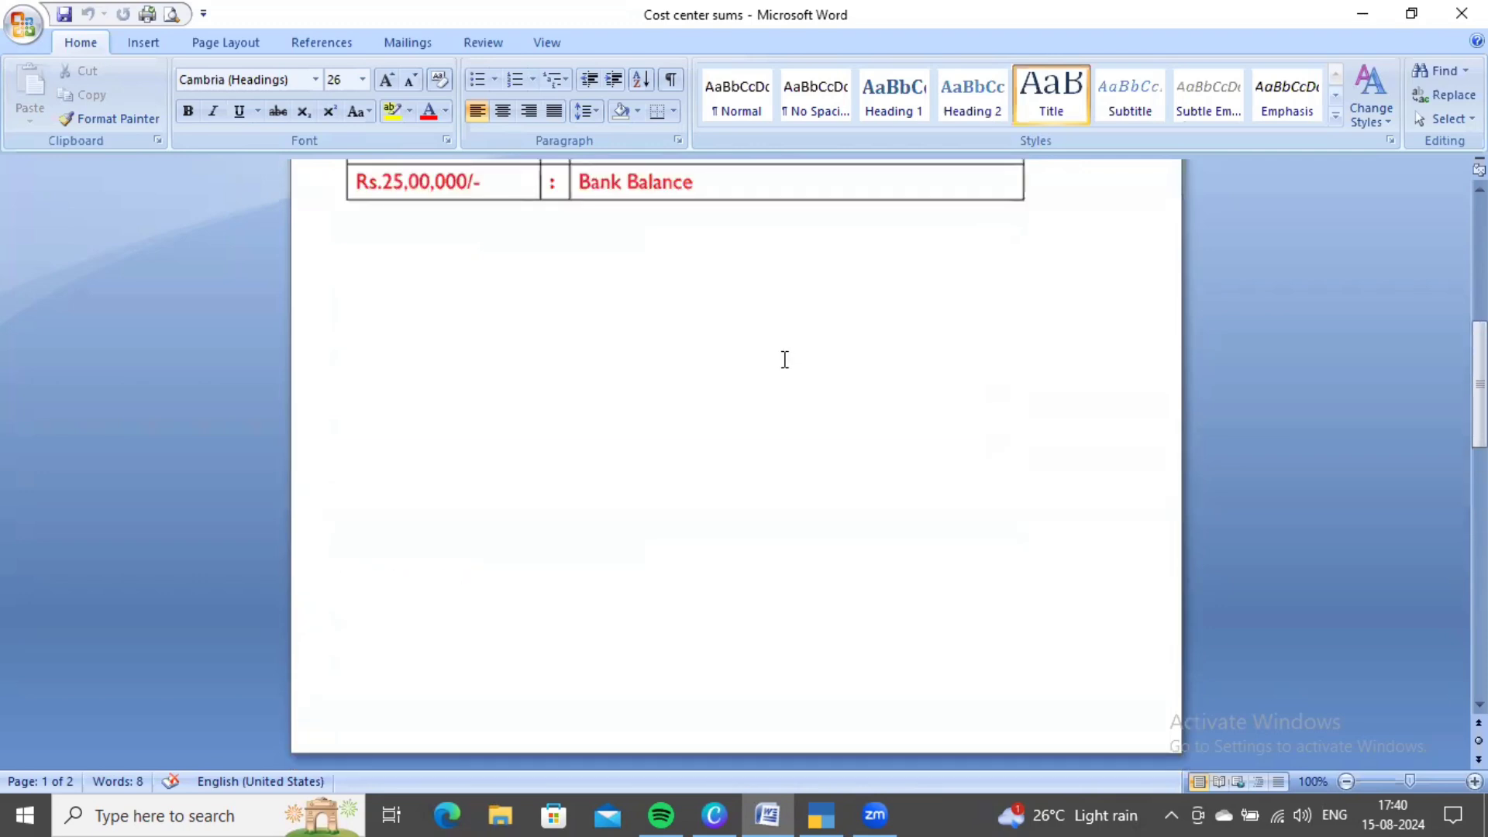
{"action": "scroll", "coordinate": [766, 375], "scroll_direction": "up", "scroll_amount": 3}
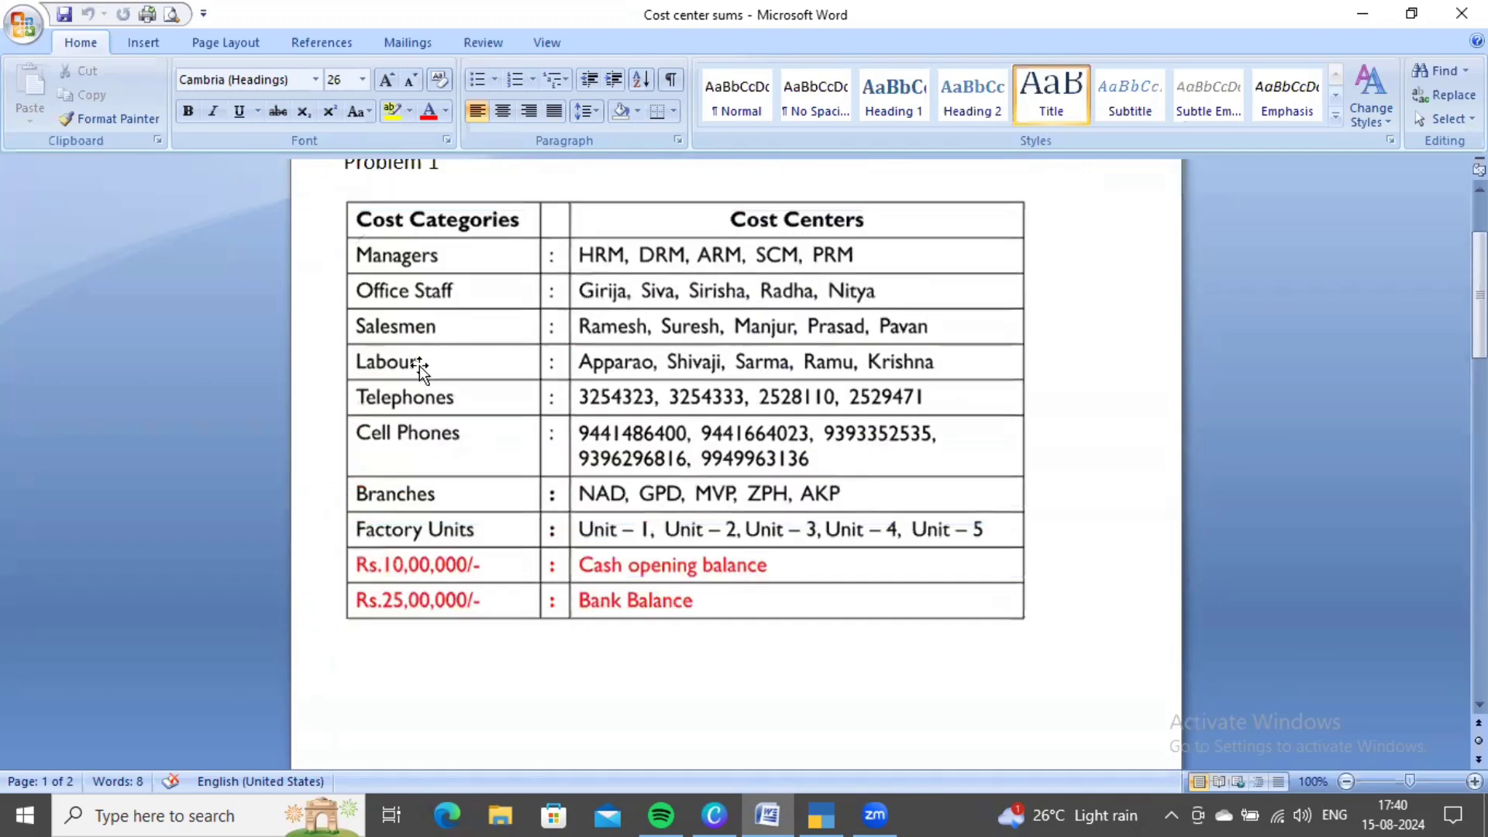
{"action": "scroll", "coordinate": [419, 368], "scroll_direction": "up", "scroll_amount": 3}
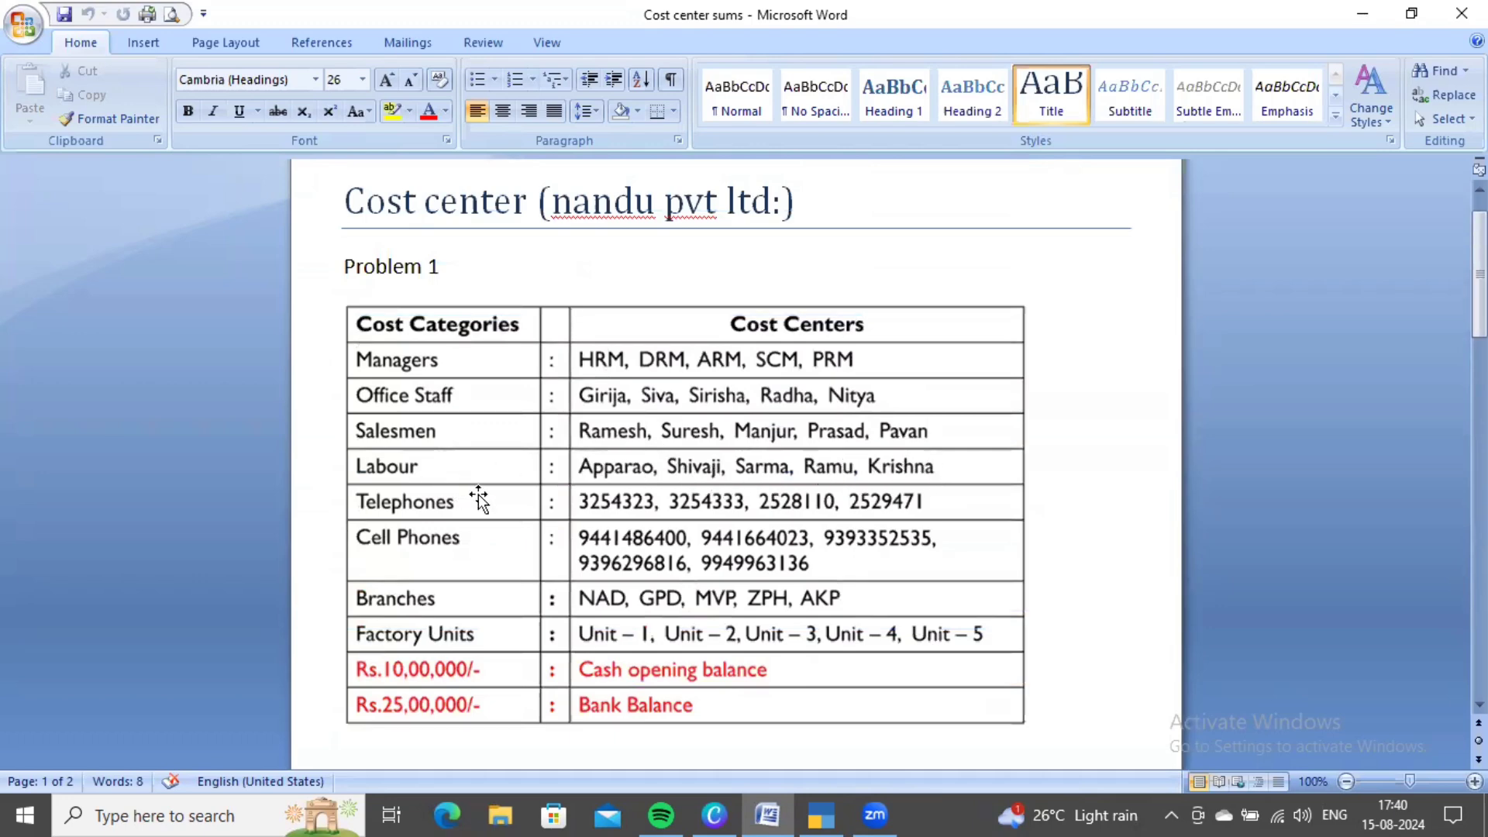
{"action": "scroll", "coordinate": [477, 494], "scroll_direction": "down", "scroll_amount": 10}
{"action": "scroll", "coordinate": [482, 494], "scroll_direction": "down", "scroll_amount": 8}
{"action": "scroll", "coordinate": [780, 432], "scroll_direction": "down", "scroll_amount": 1}
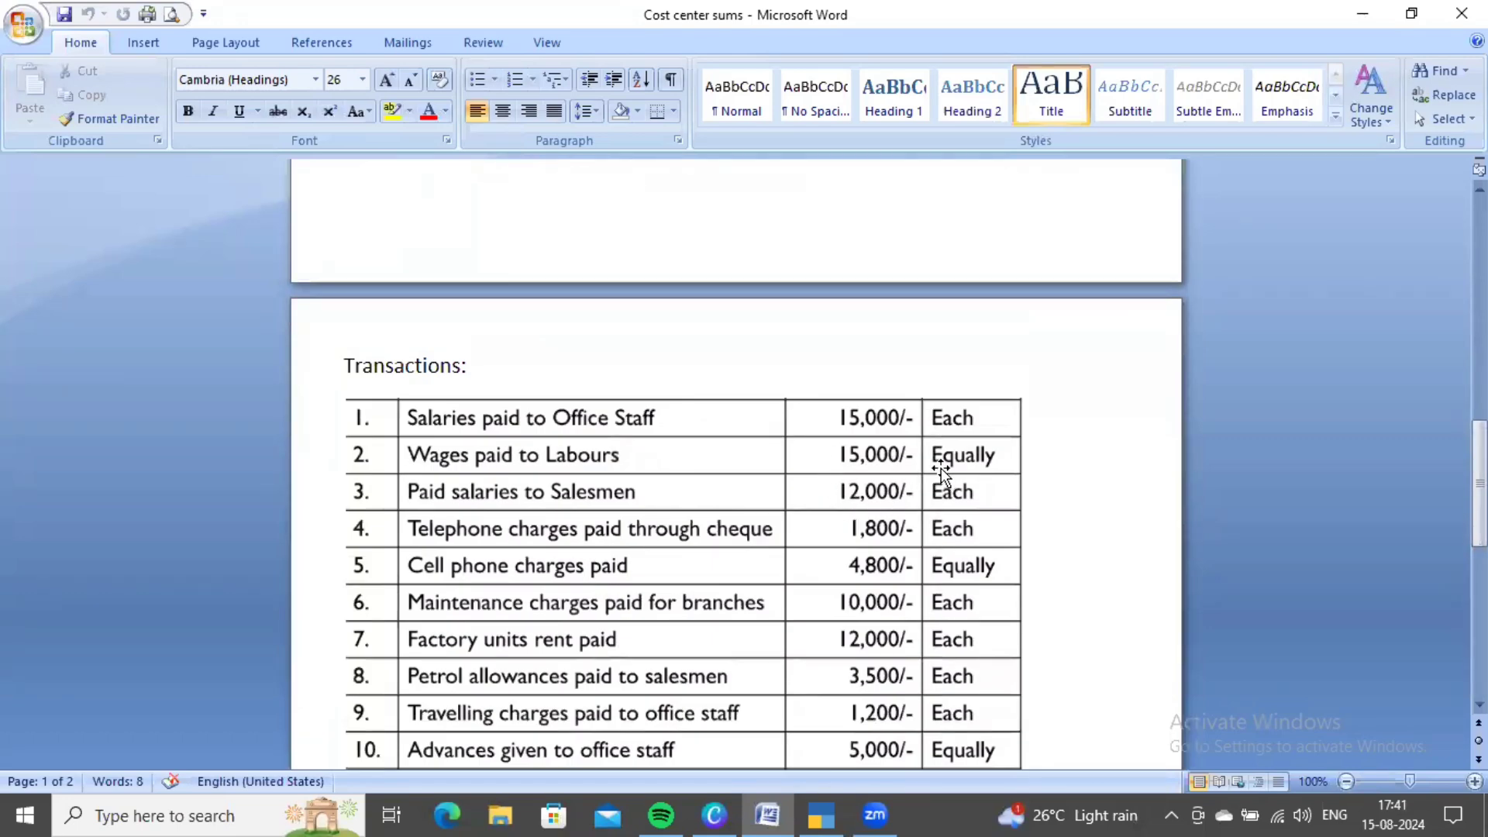
- Create a Wages ledger under Direct Expenses as the first debit line of Payment voucher 2
{"action": "key", "text": "alt+Tab"}
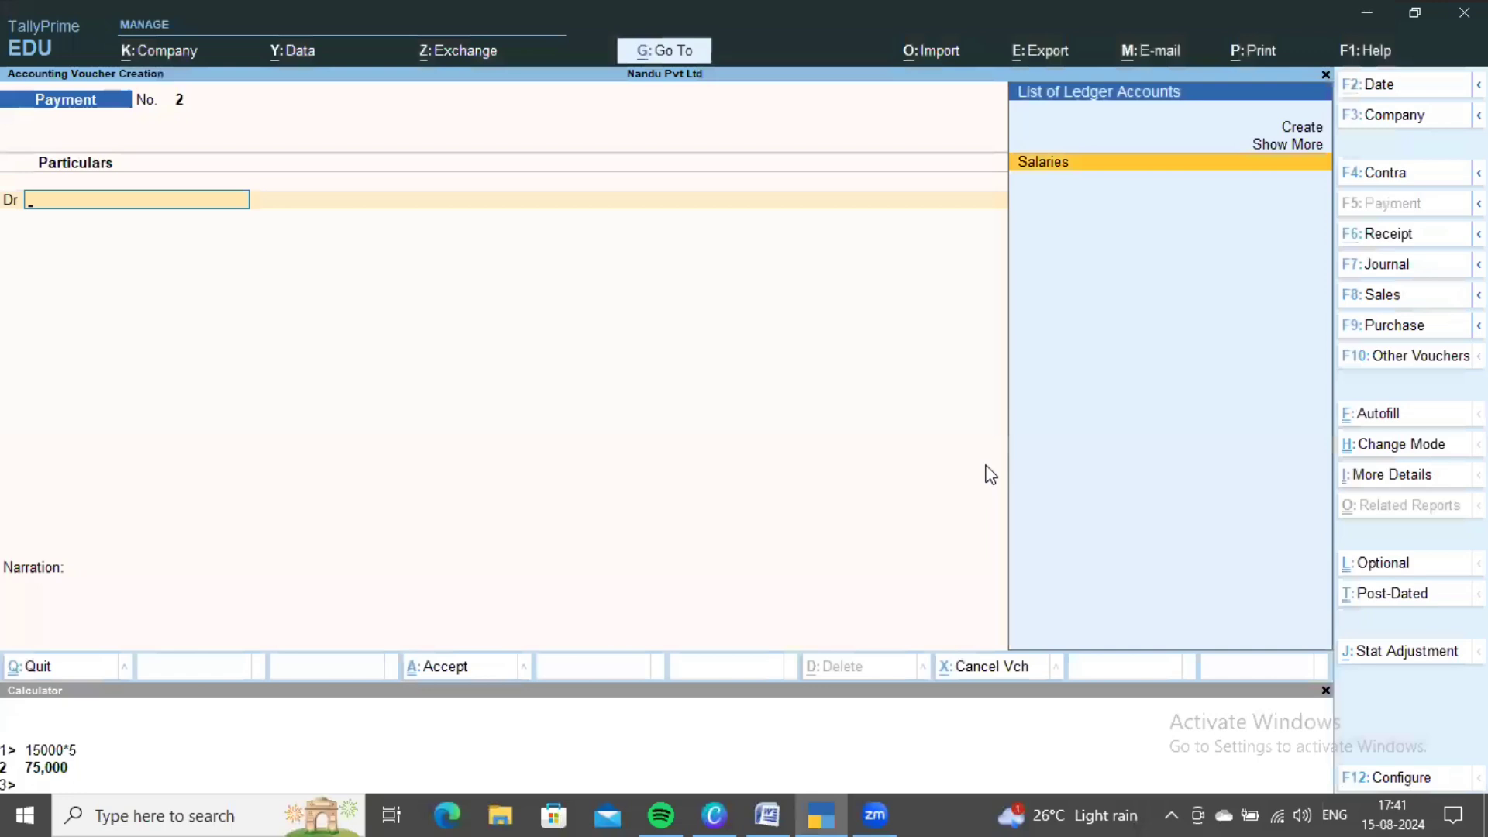
{"action": "key", "text": "Up"}
{"action": "key", "text": "Up"}
{"action": "key", "text": "Return"}
{"action": "type", "text": "Wa"}
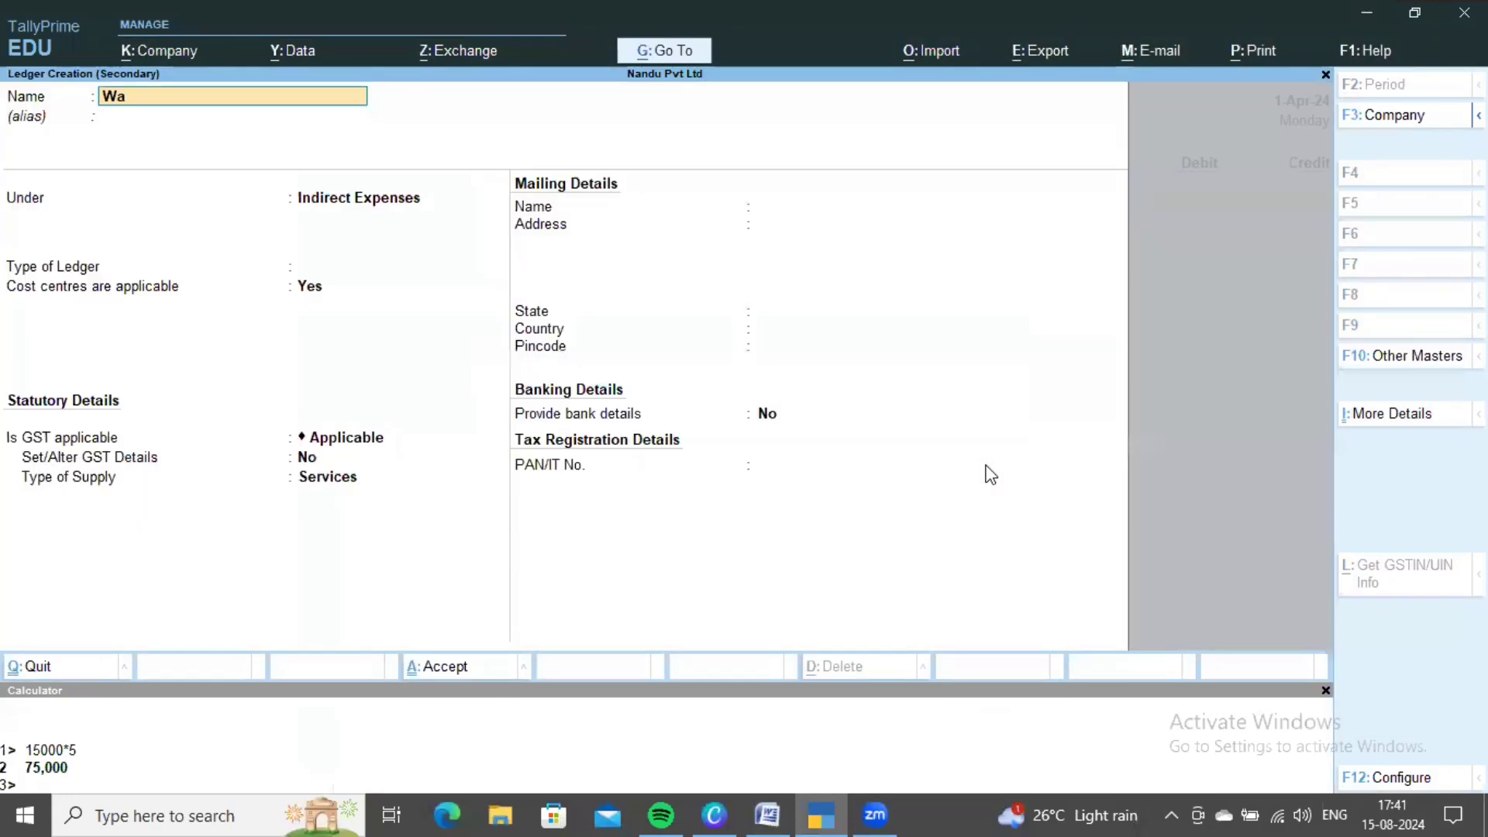
{"action": "type", "text": "ges"}
{"action": "key", "text": "Return"}
{"action": "type", "text": "Di"}
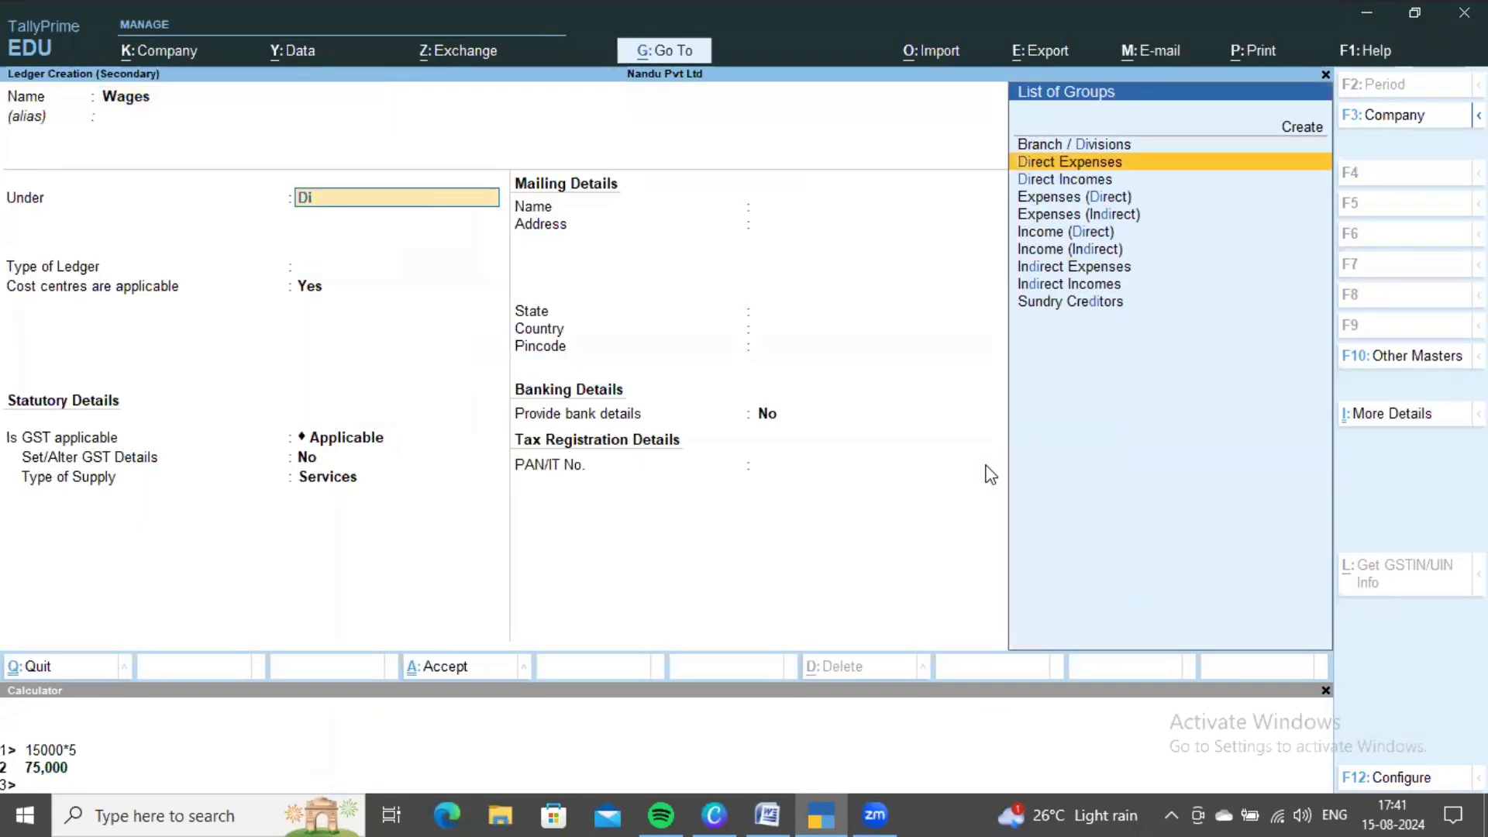
{"action": "key", "text": "Return"}
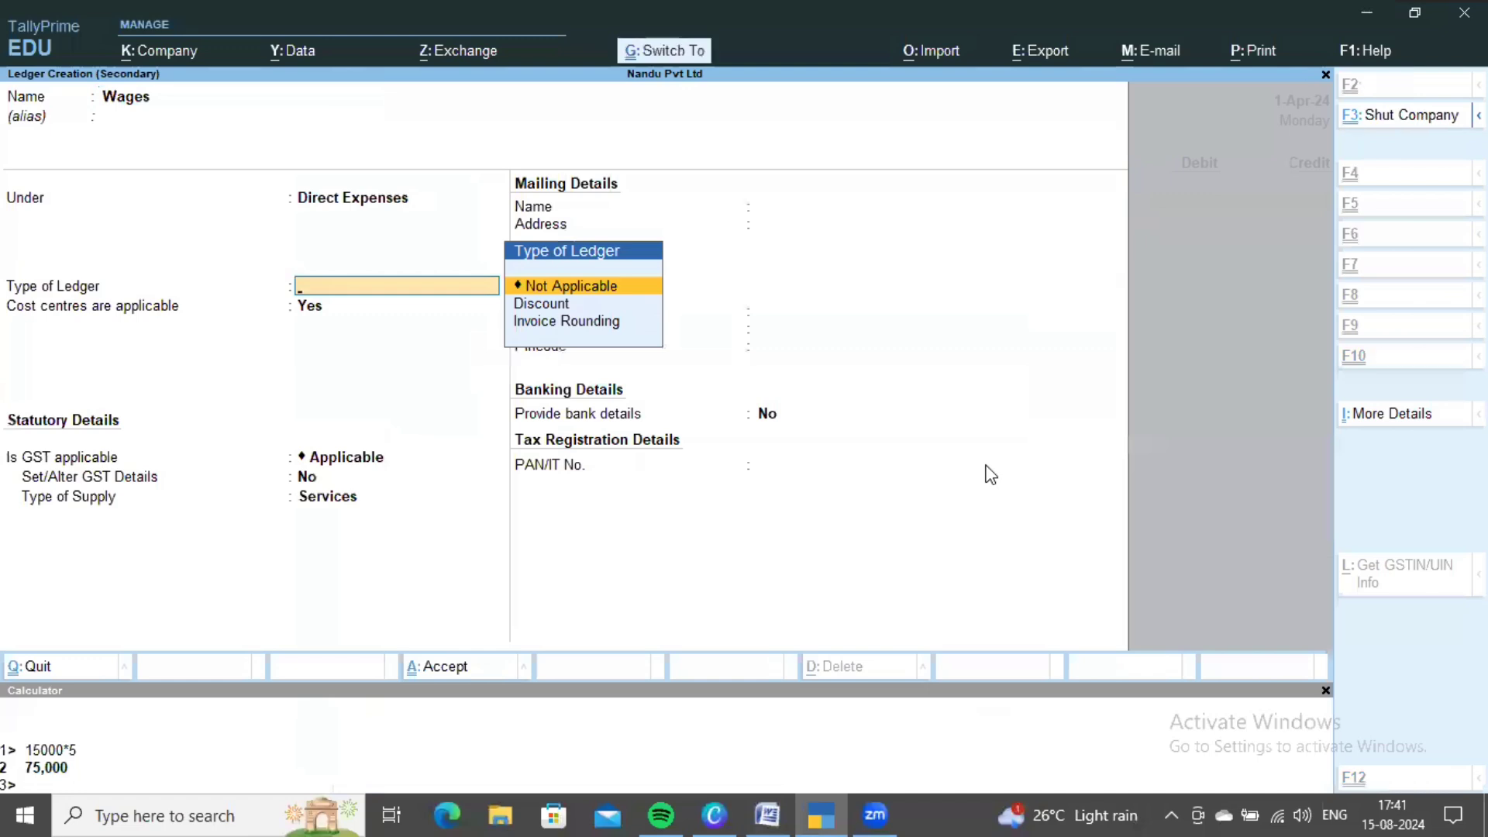
{"action": "key", "text": "ctrl+a"}
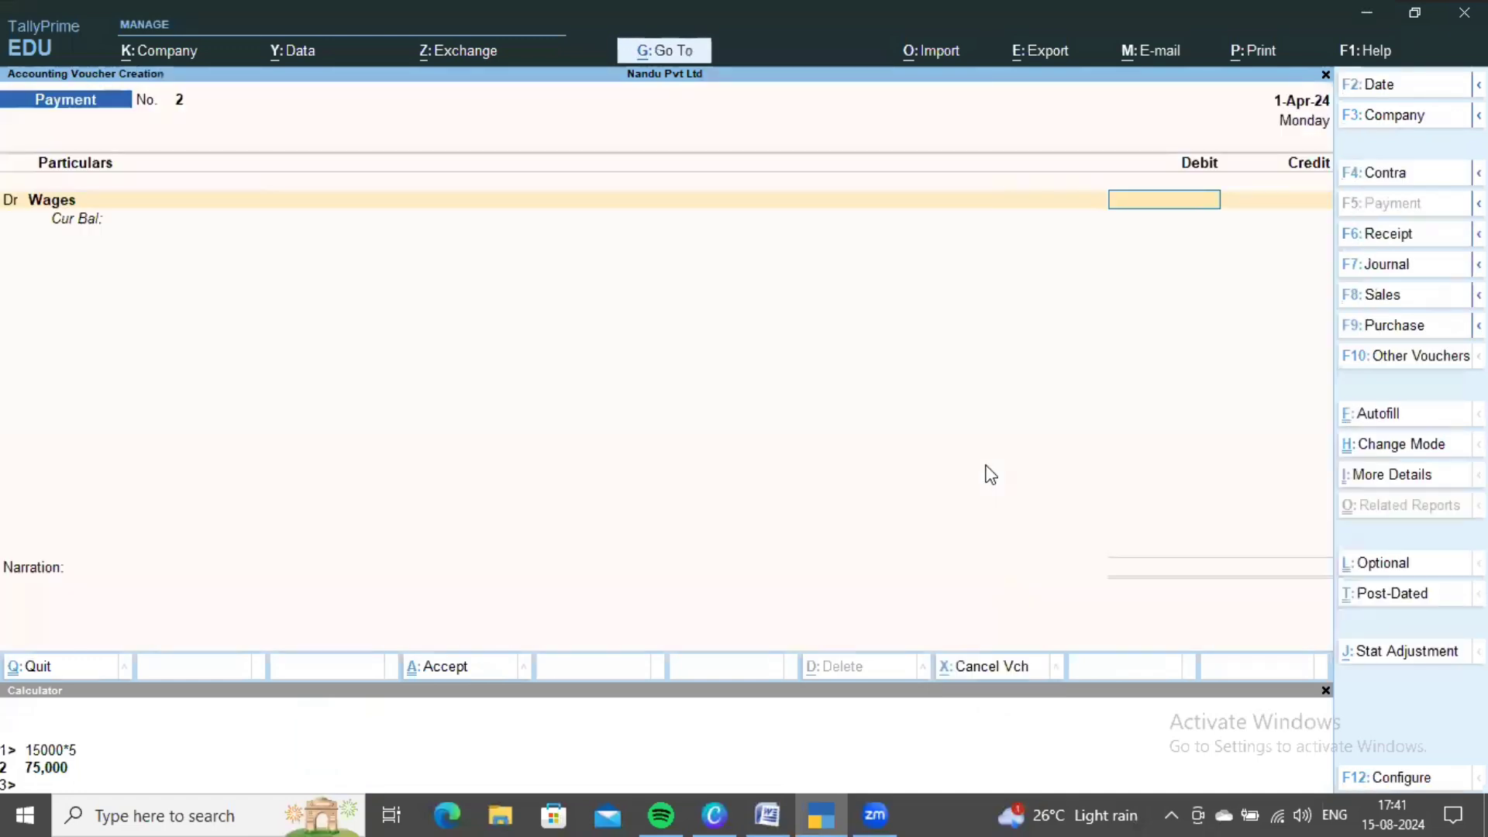
- Debit Wages 15,000 and work out each centre's 3,000 share (15000/5) on the calculator
{"action": "type", "text": "15000"}
{"action": "key", "text": "Return"}
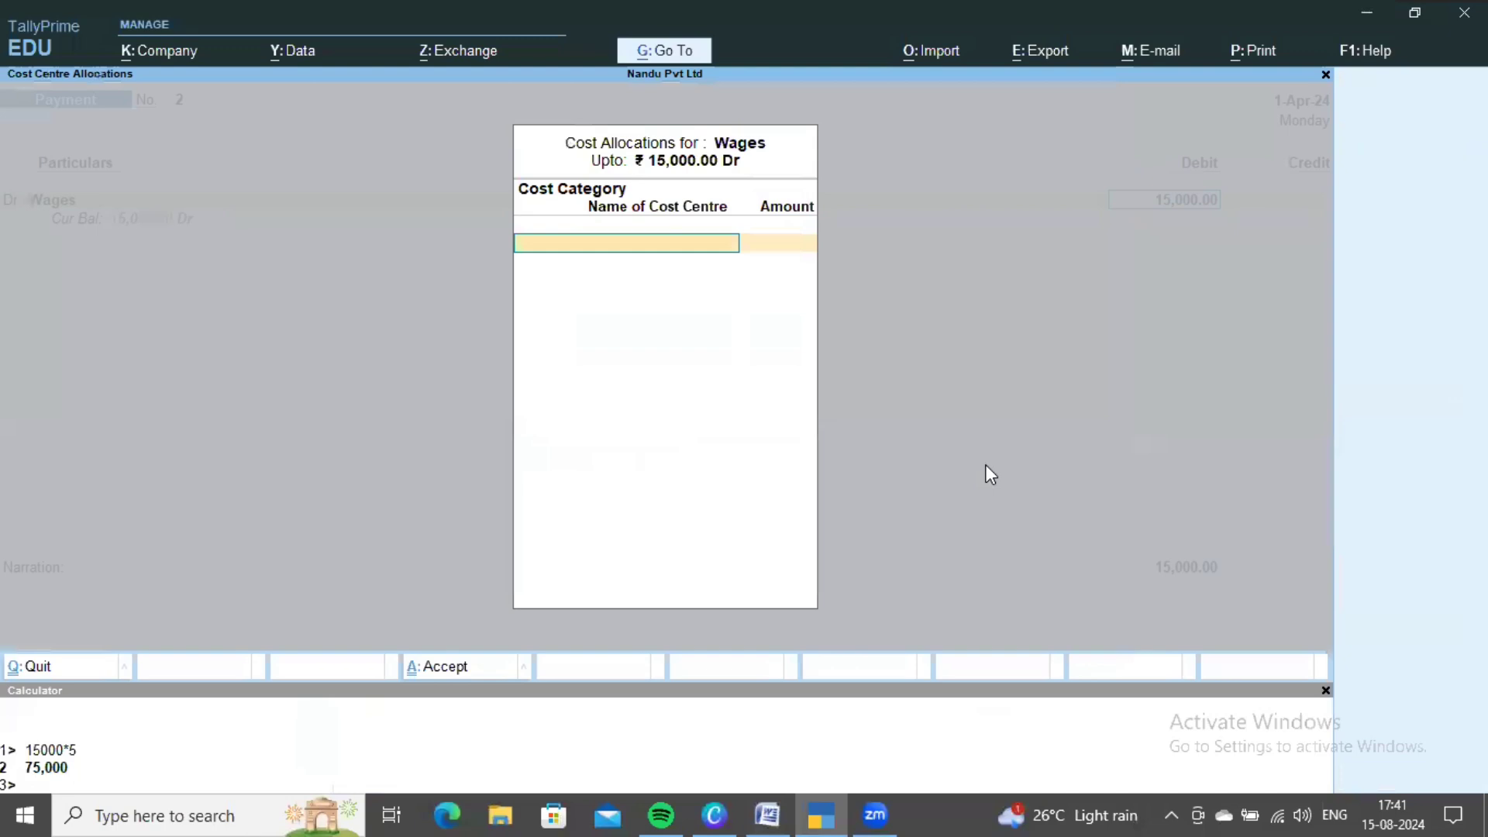
{"action": "left_click", "coordinate": [742, 746]}
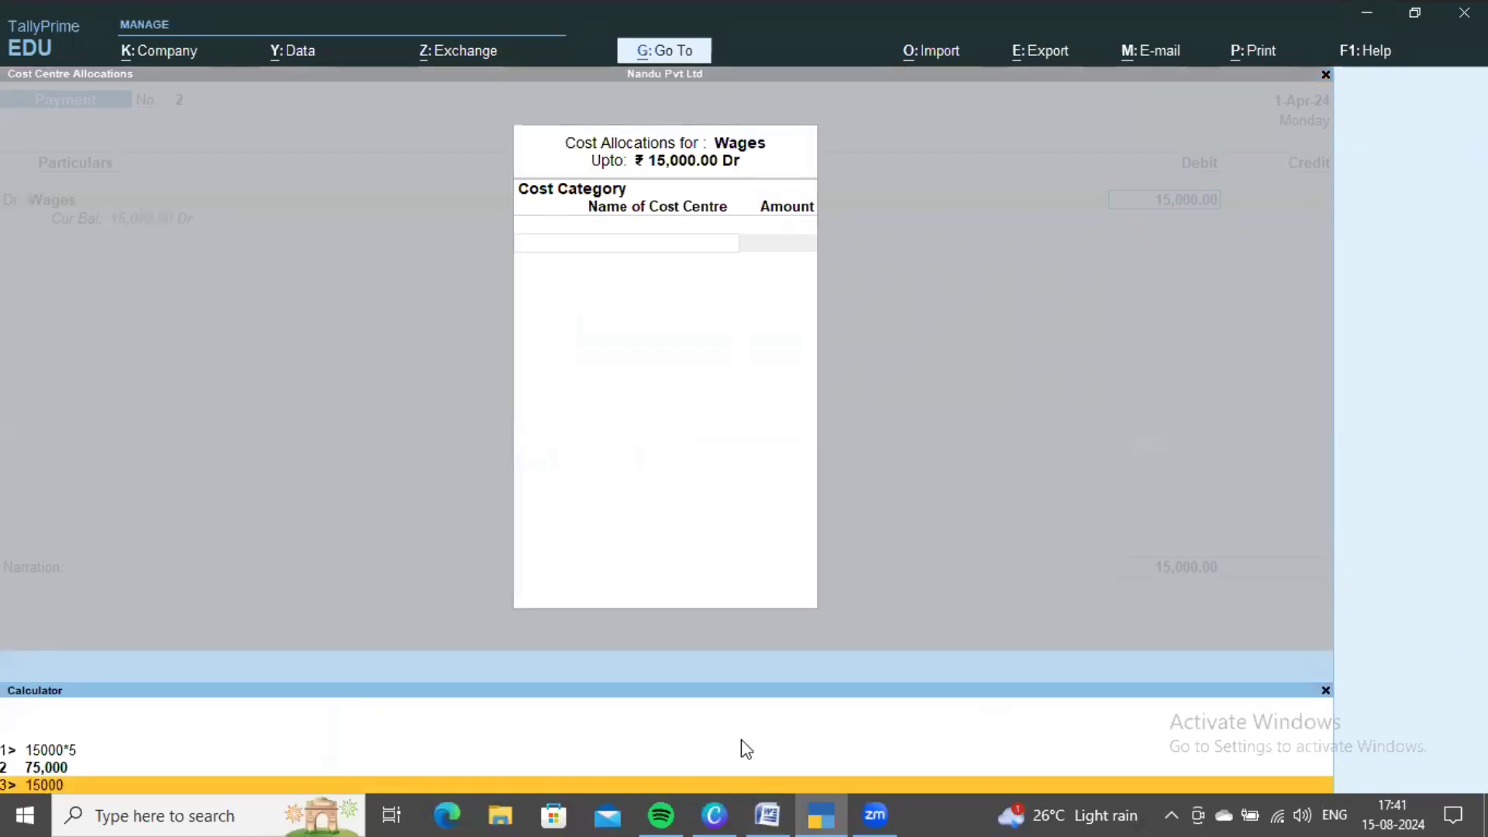
{"action": "type", "text": "15000/5"}
{"action": "key", "text": "Return"}
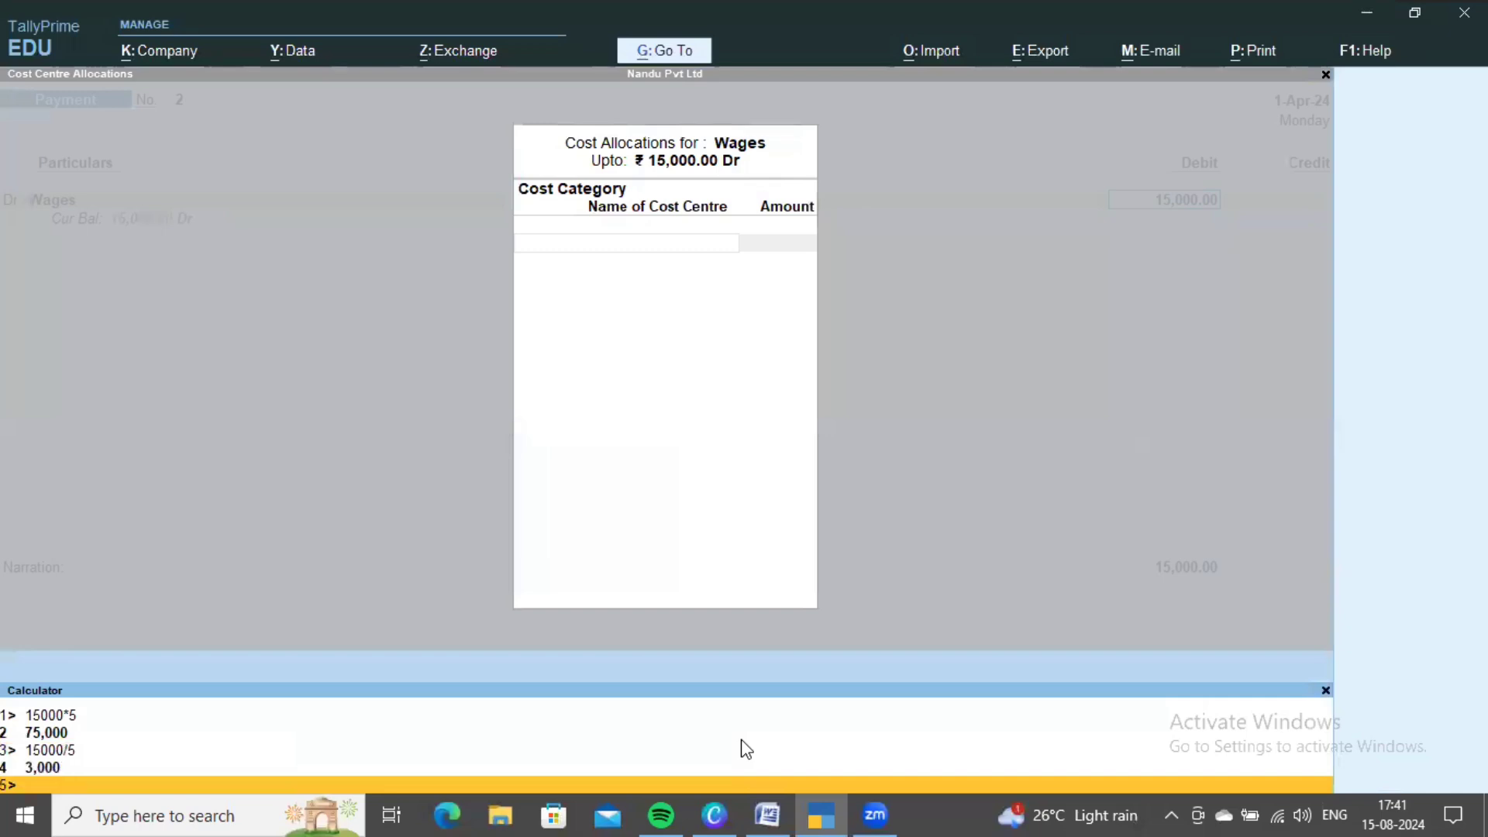
{"action": "left_click", "coordinate": [759, 433]}
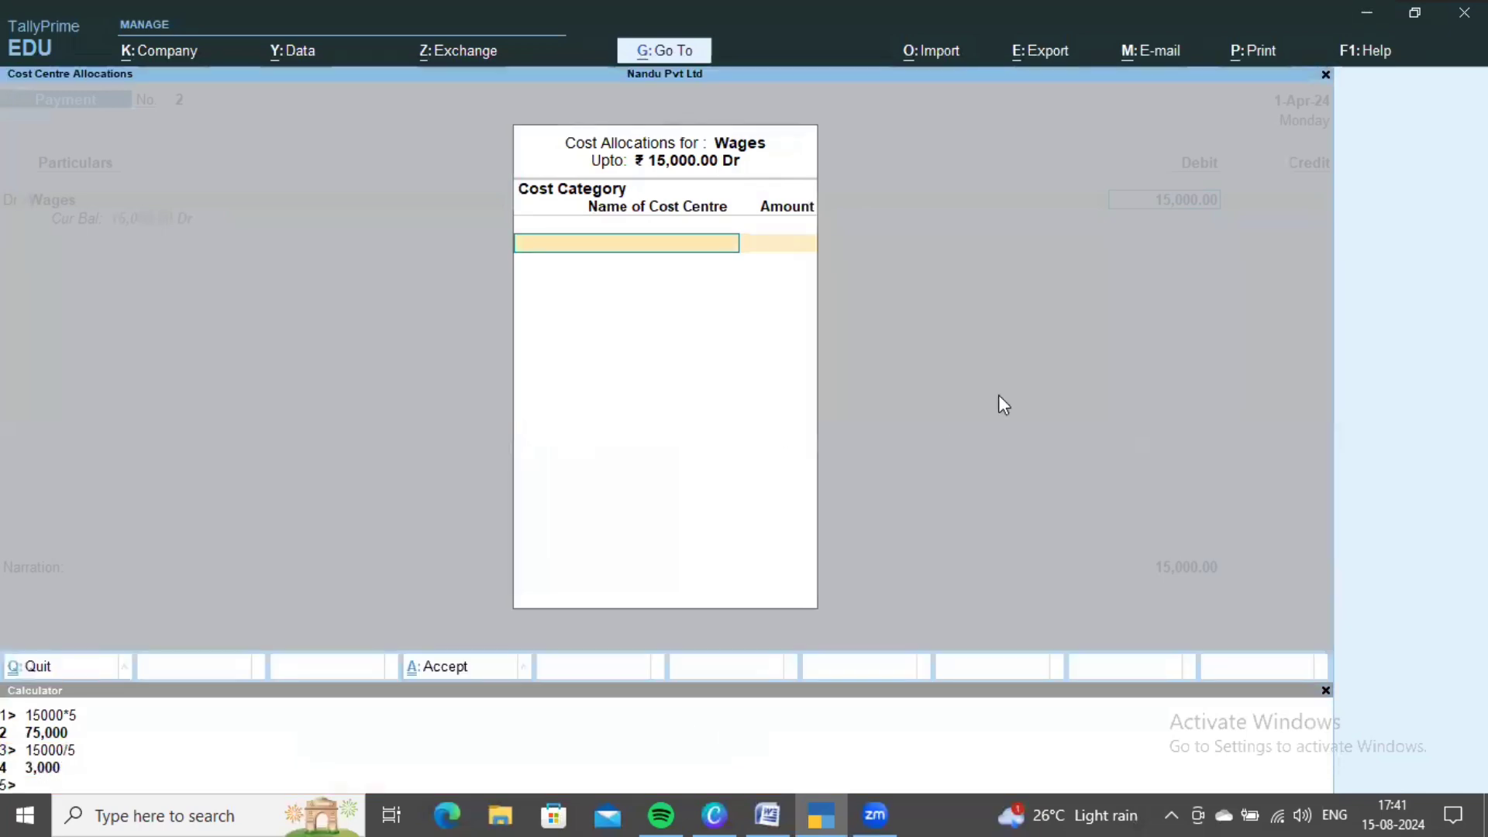
- Choose the Labour cost category and allocate 3,000 each to the first two labour cost centres
{"action": "key", "text": "Down"}
{"action": "key", "text": "Down"}
{"action": "key", "text": "Down"}
{"action": "key", "text": "Down"}
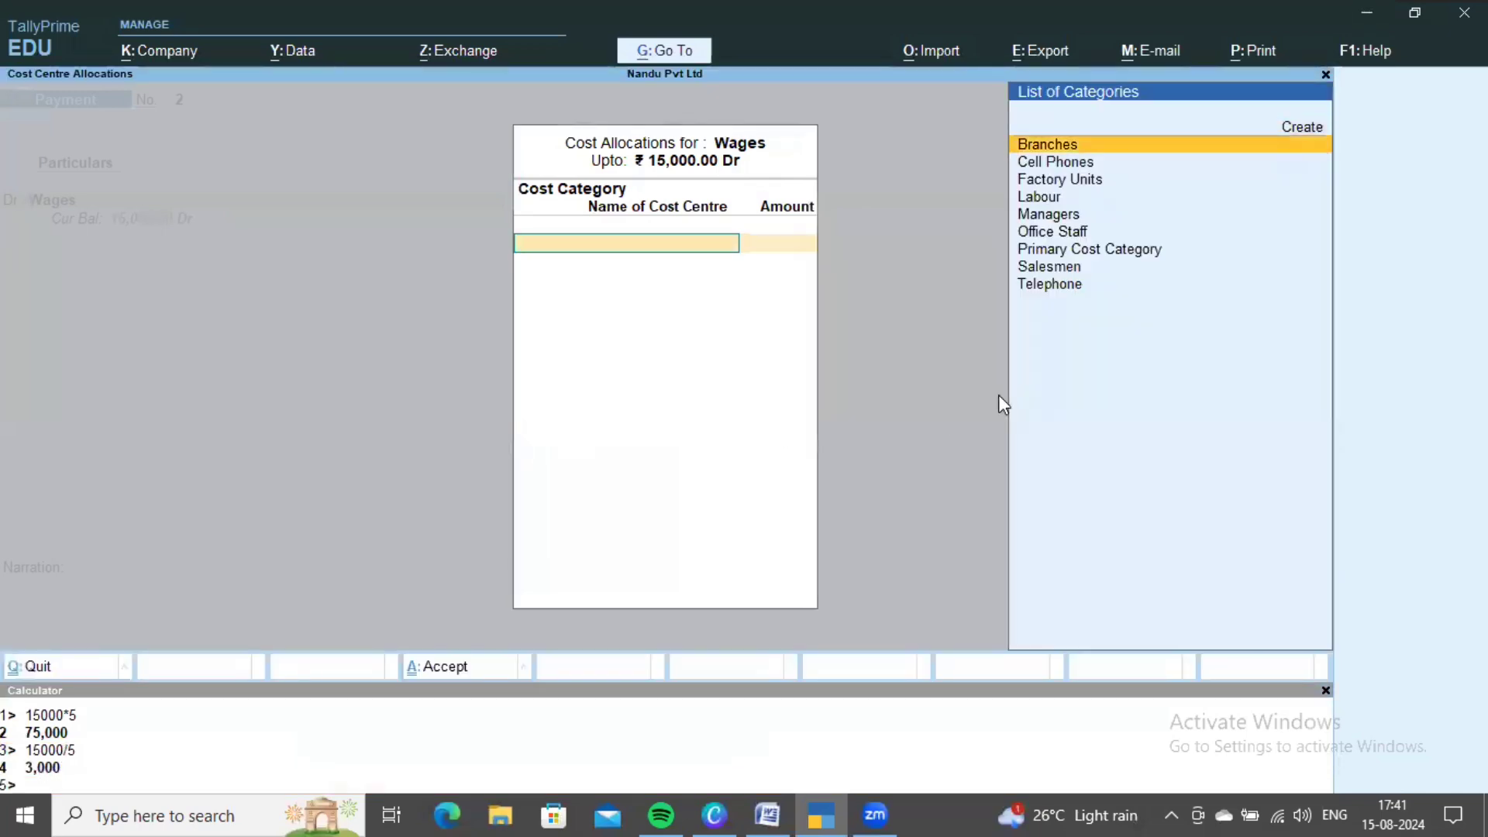
{"action": "key", "text": "Down"}
{"action": "key", "text": "Down"}
{"action": "key", "text": "Up"}
{"action": "key", "text": "Up"}
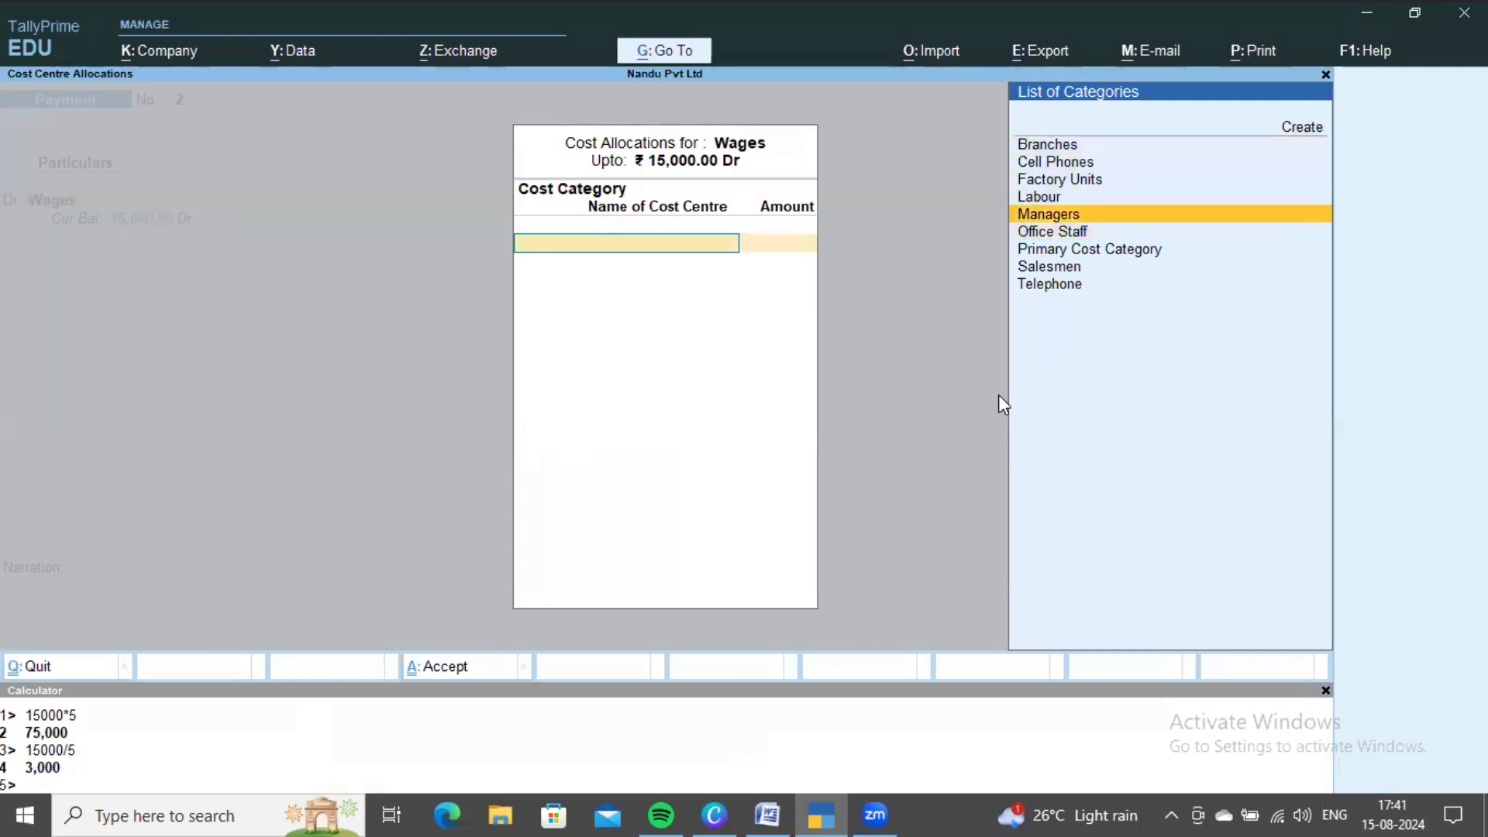
{"action": "key", "text": "Return"}
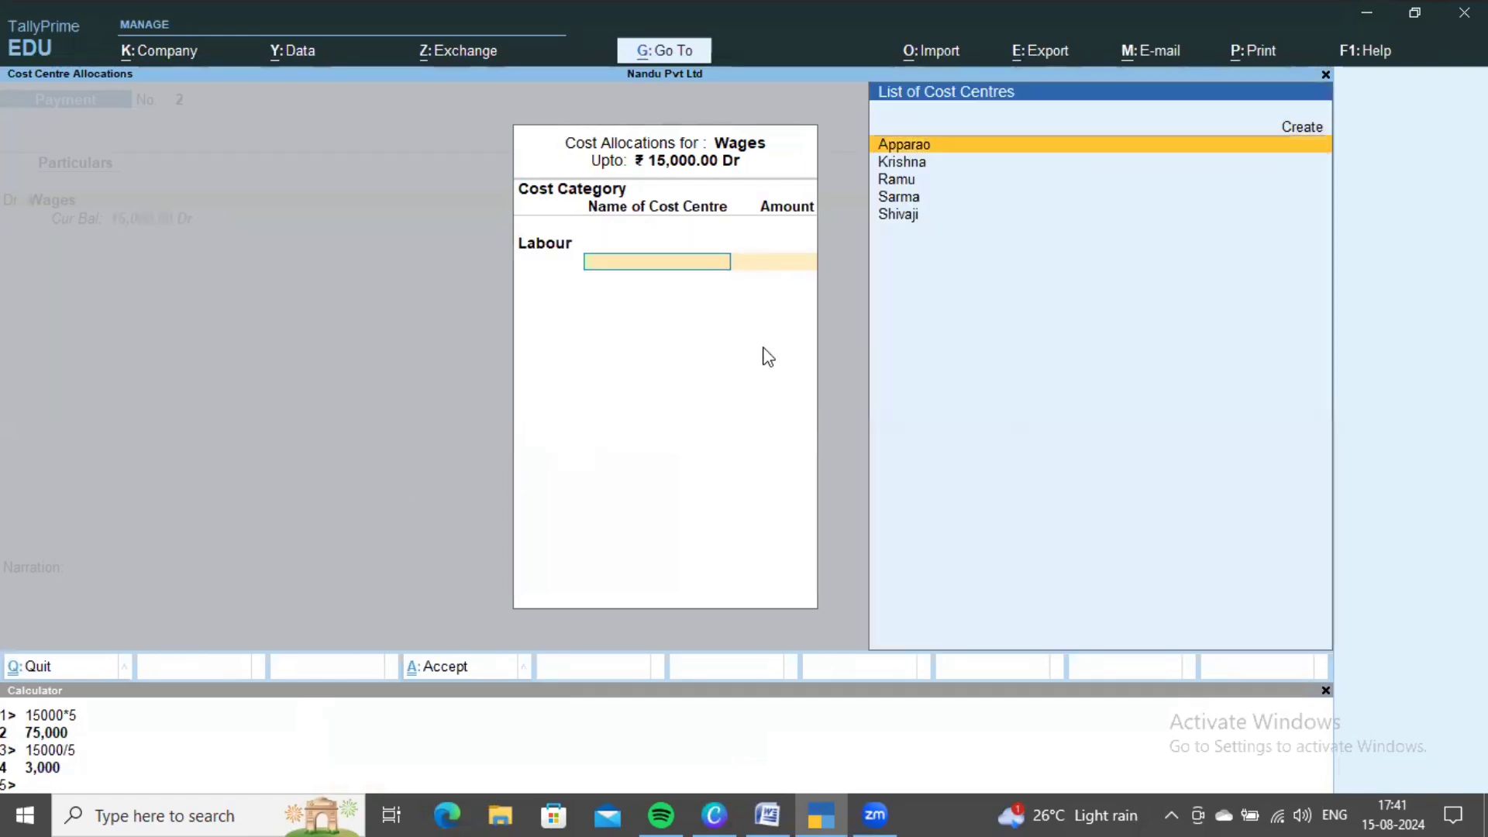
{"action": "key", "text": "Return"}
{"action": "type", "text": "3,00"}
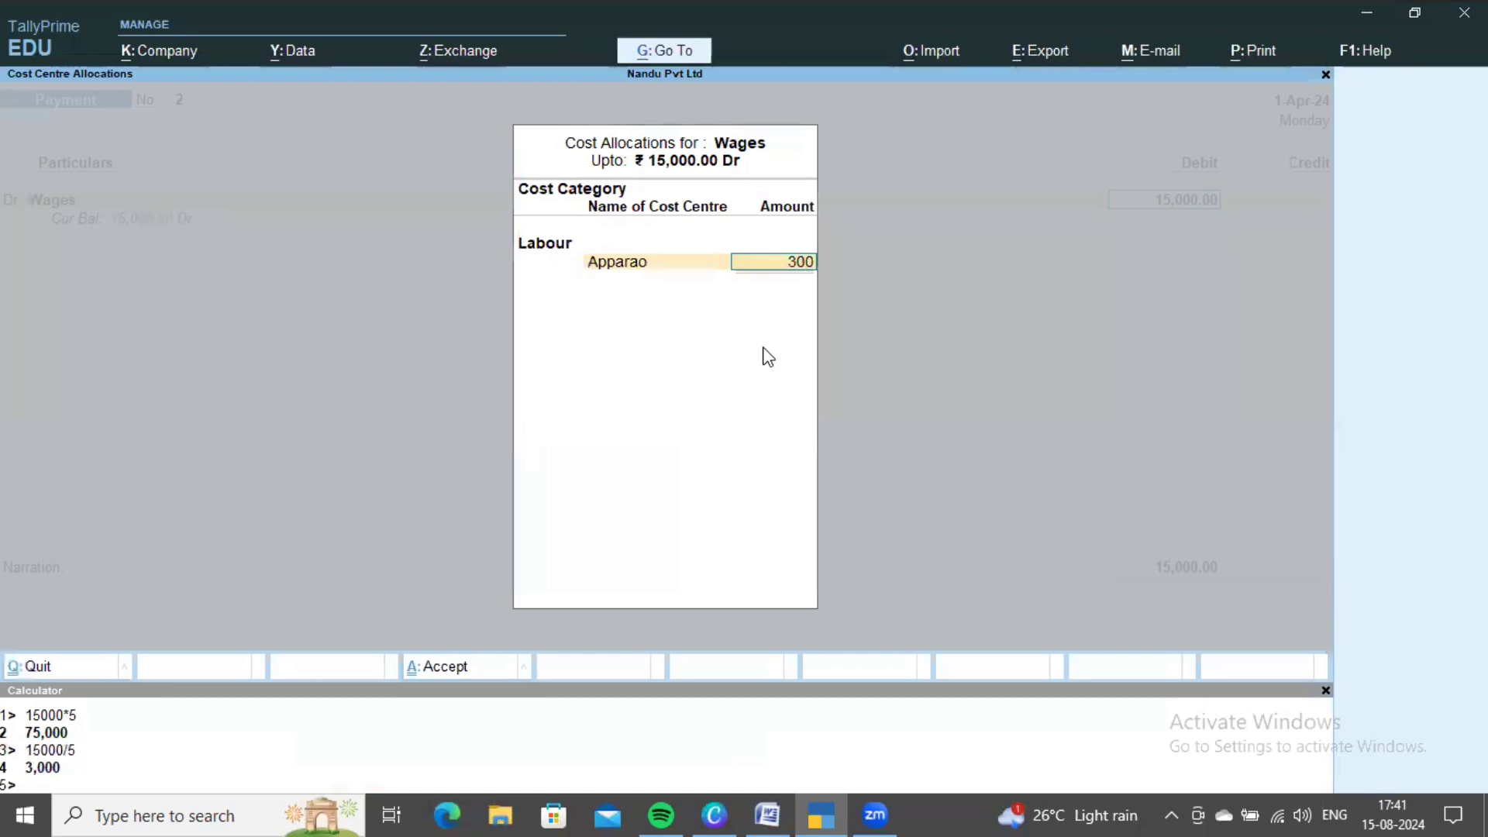
{"action": "type", "text": "0"}
{"action": "key", "text": "Return"}
{"action": "key", "text": "Down"}
{"action": "key", "text": "Return"}
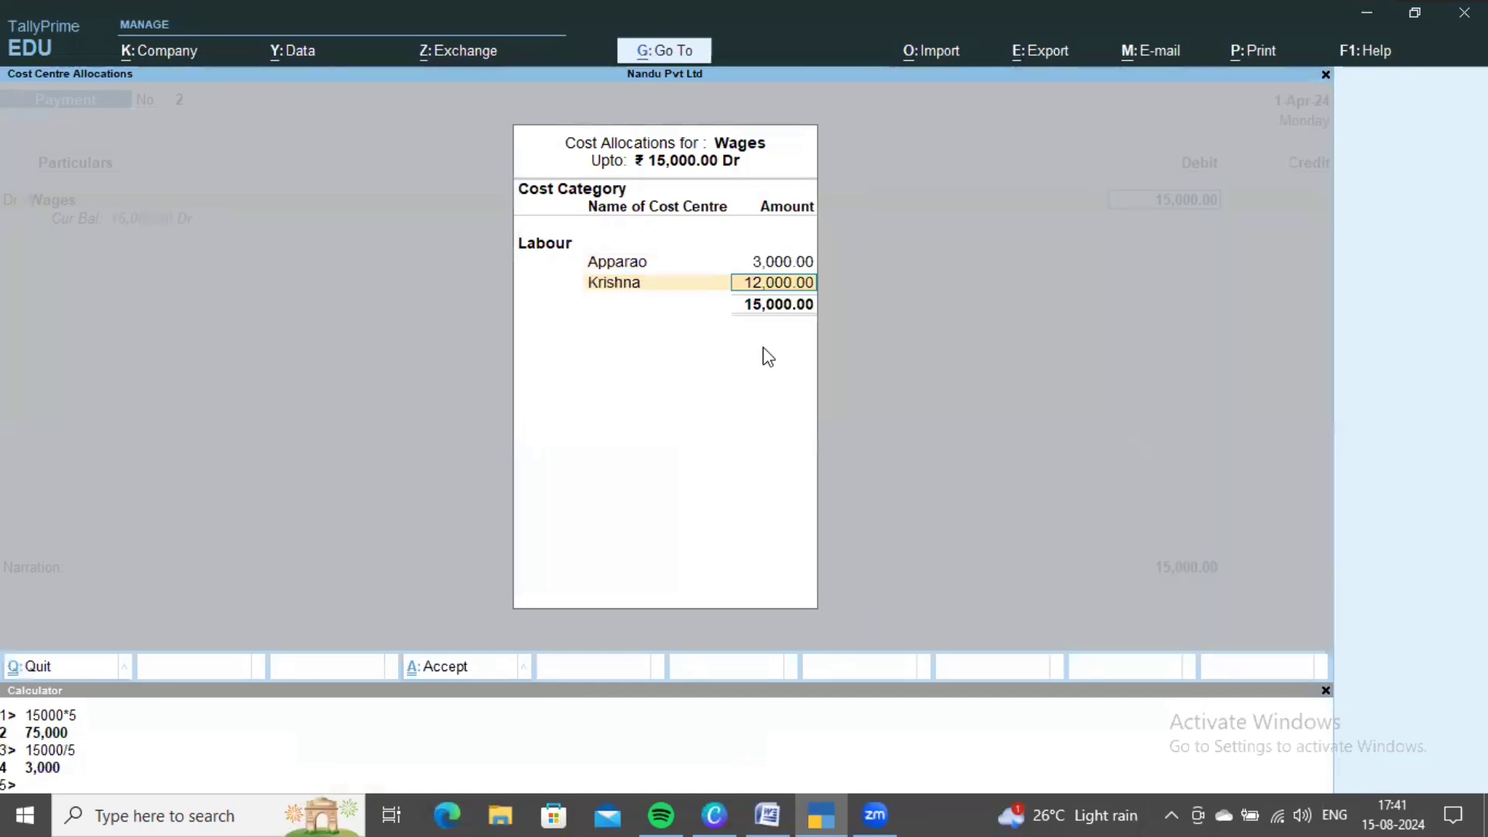
{"action": "type", "text": "3,000"}
{"action": "key", "text": "Return"}
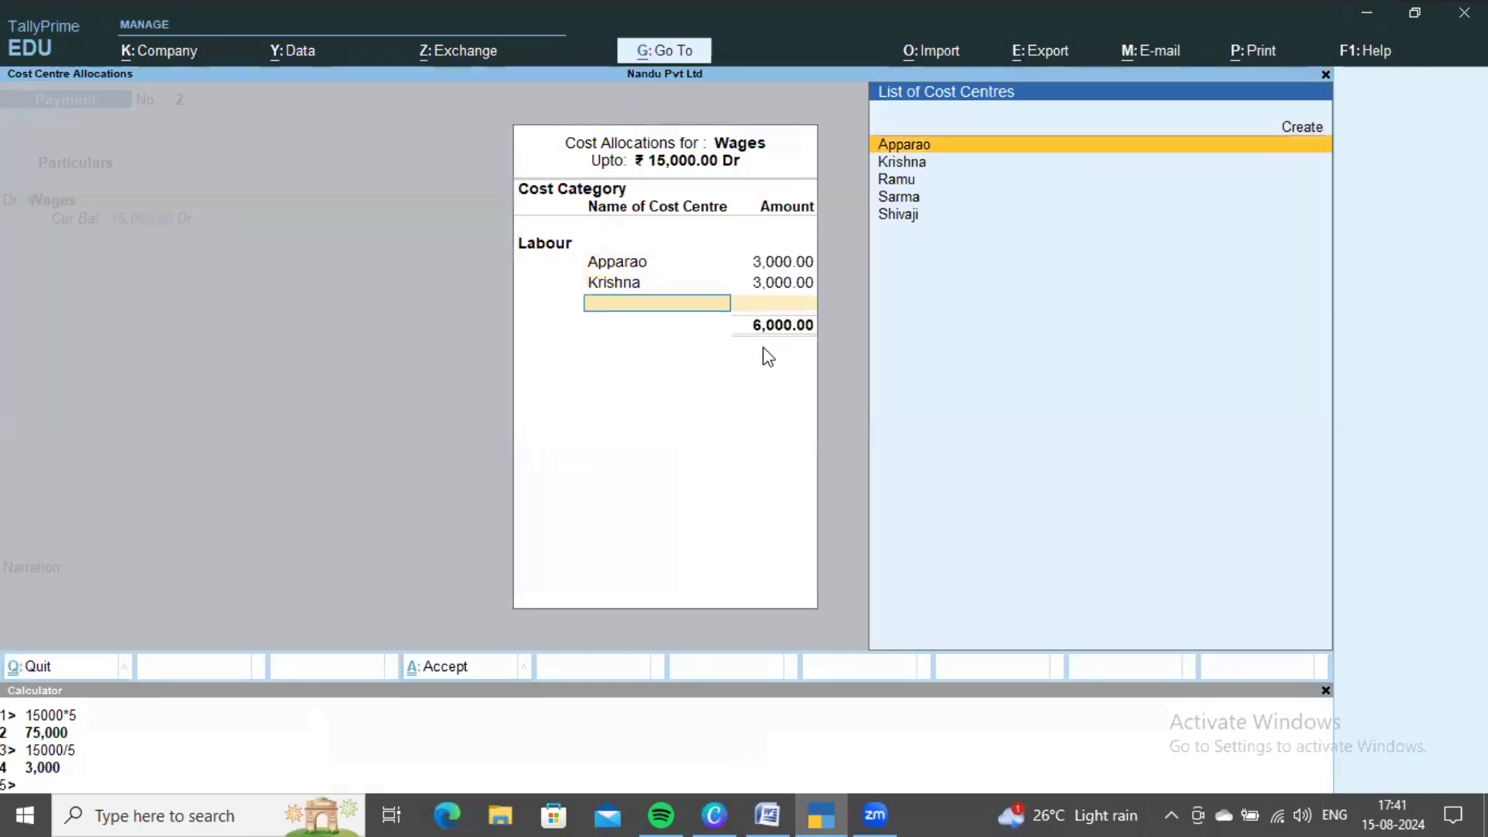
- Allocate 3,000 each to the remaining three labour cost centres and accept the allocation
{"action": "key", "text": "Down"}
{"action": "key", "text": "Down"}
{"action": "key", "text": "Return"}
{"action": "type", "text": "3,0"}
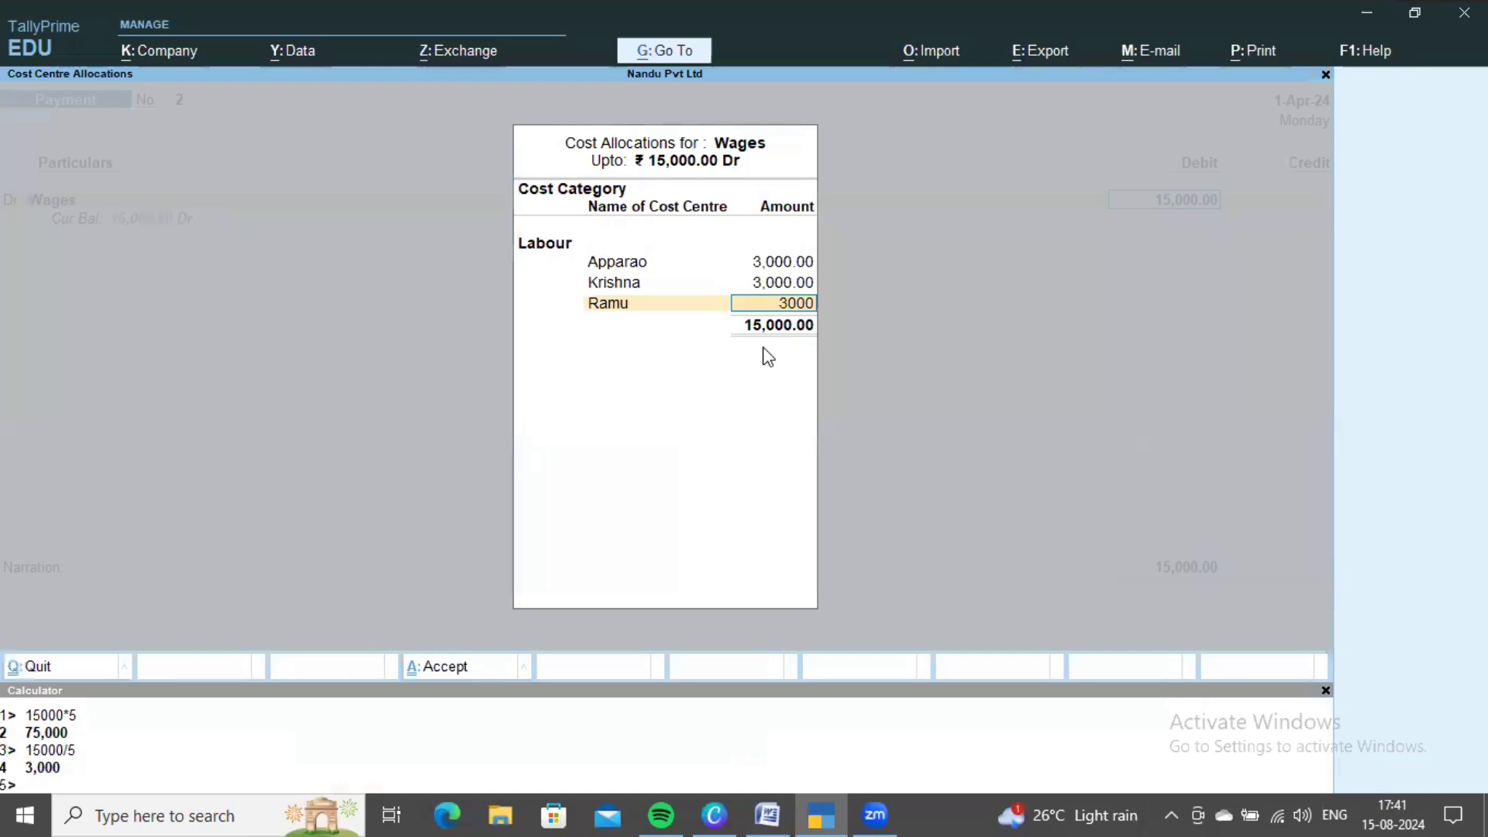
{"action": "type", "text": "00"}
{"action": "key", "text": "Return"}
{"action": "key", "text": "Down"}
{"action": "key", "text": "Down"}
{"action": "key", "text": "Down"}
{"action": "key", "text": "Down"}
{"action": "key", "text": "Return"}
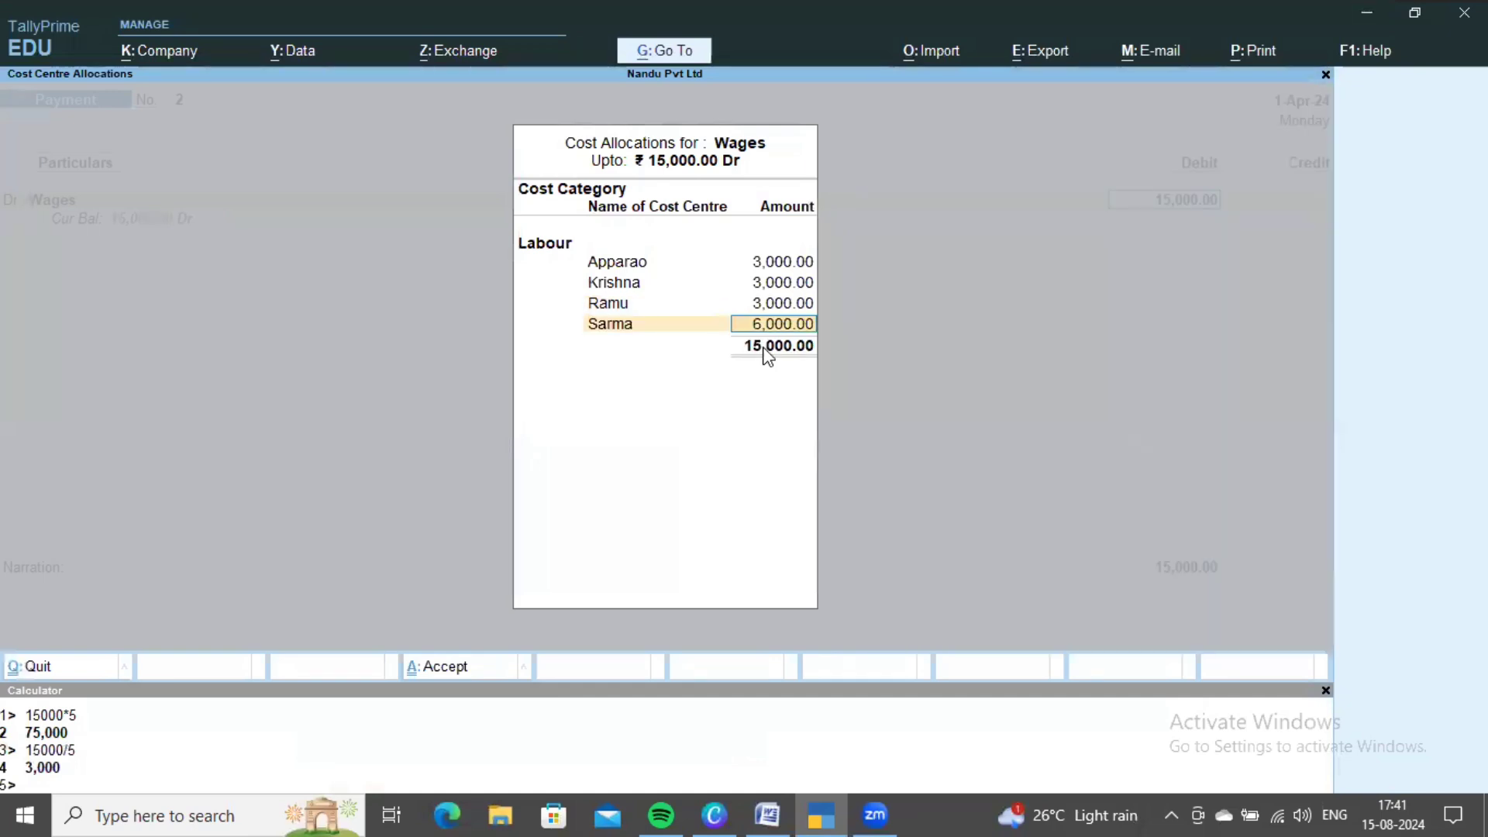
{"action": "type", "text": "3000"}
{"action": "key", "text": "Return"}
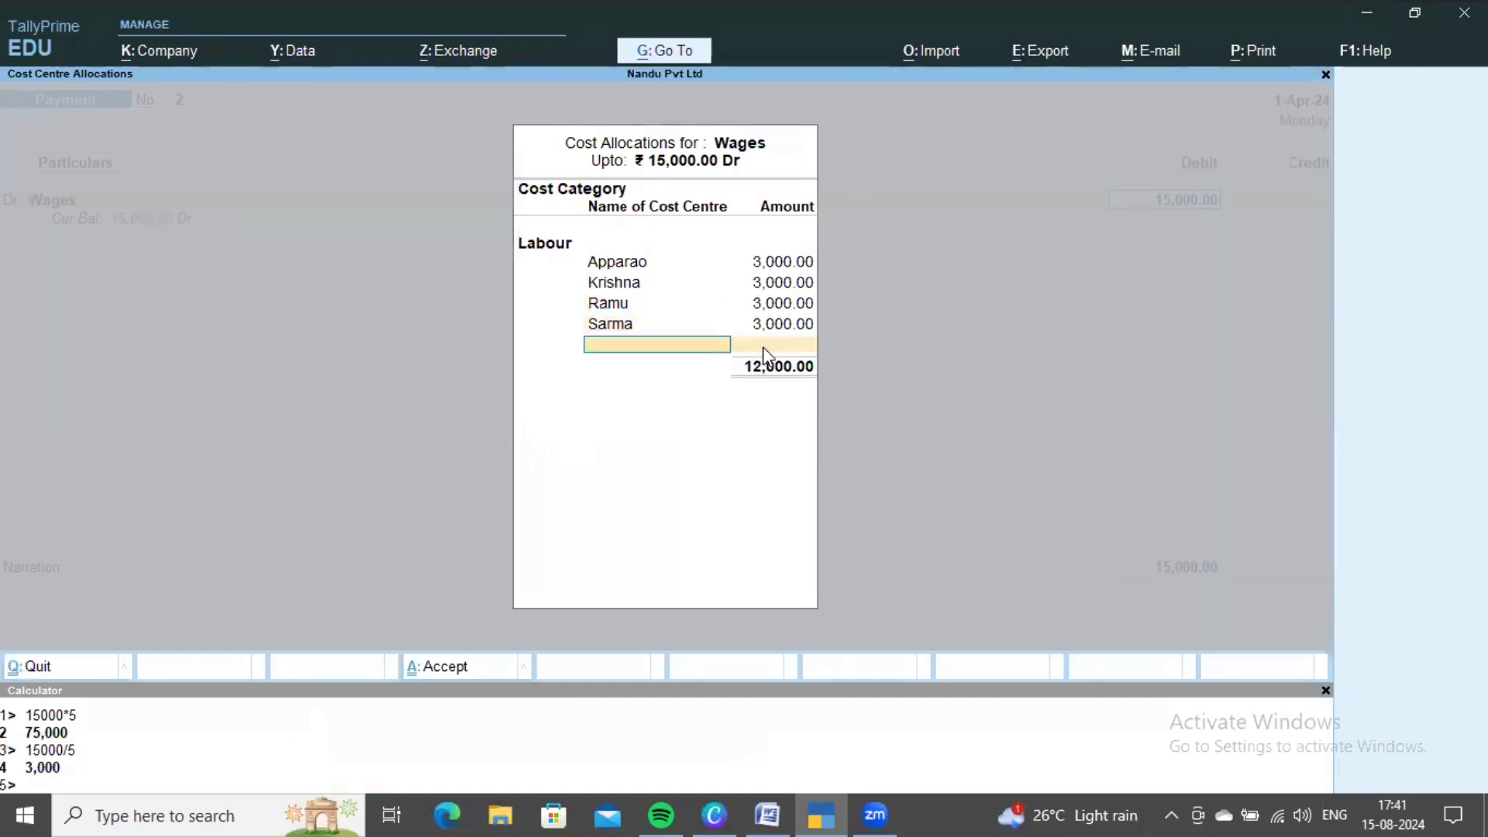
{"action": "key", "text": "Down"}
{"action": "key", "text": "Down"}
{"action": "key", "text": "Down"}
{"action": "key", "text": "Down"}
{"action": "key", "text": "Down"}
{"action": "key", "text": "Return"}
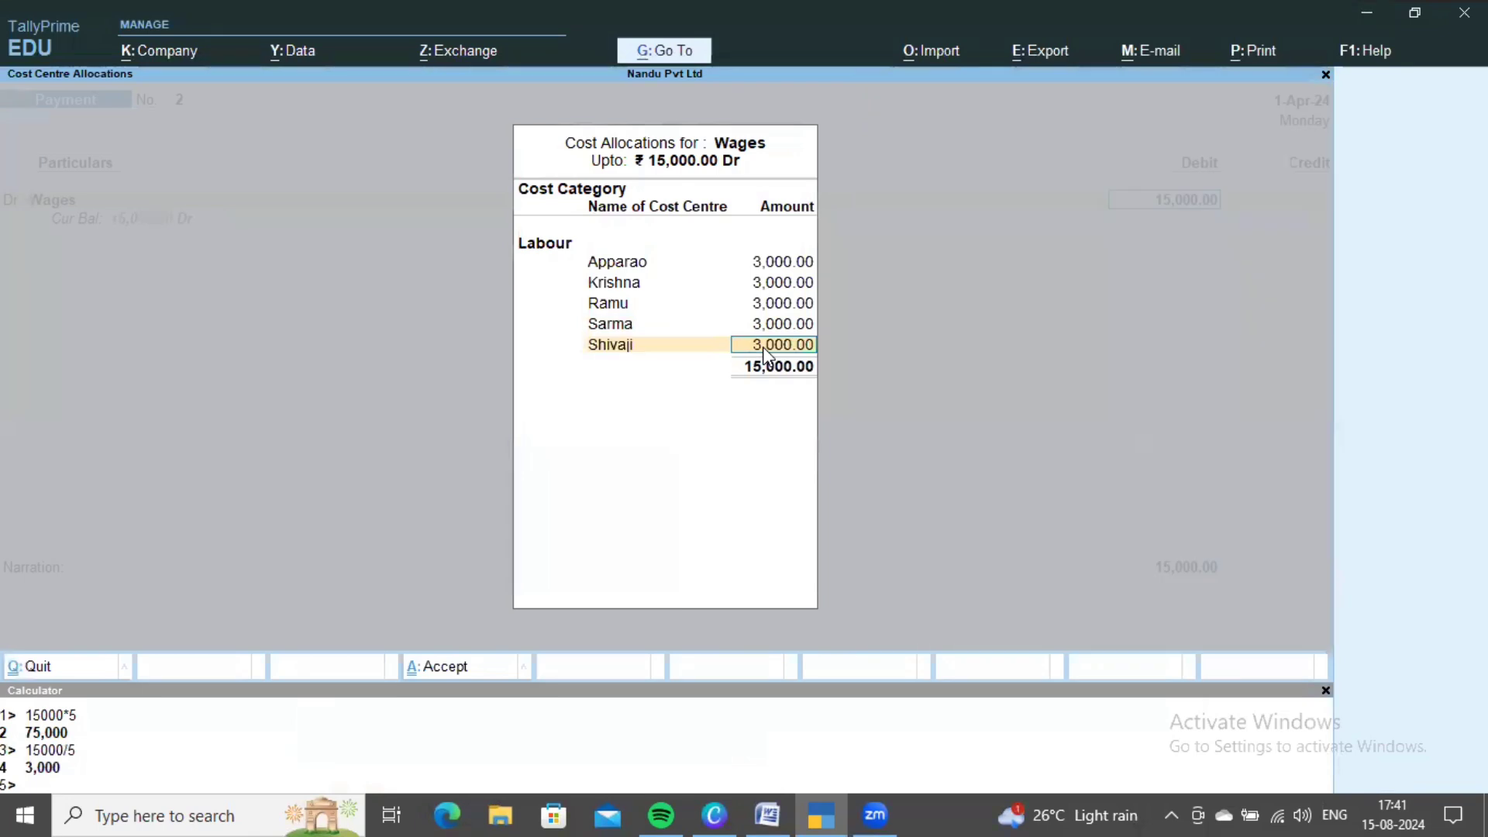
{"action": "key", "text": "ctrl+a"}
- Credit Cash for the 15,000 payment and return to the Word transactions table
{"action": "key", "text": "Return"}
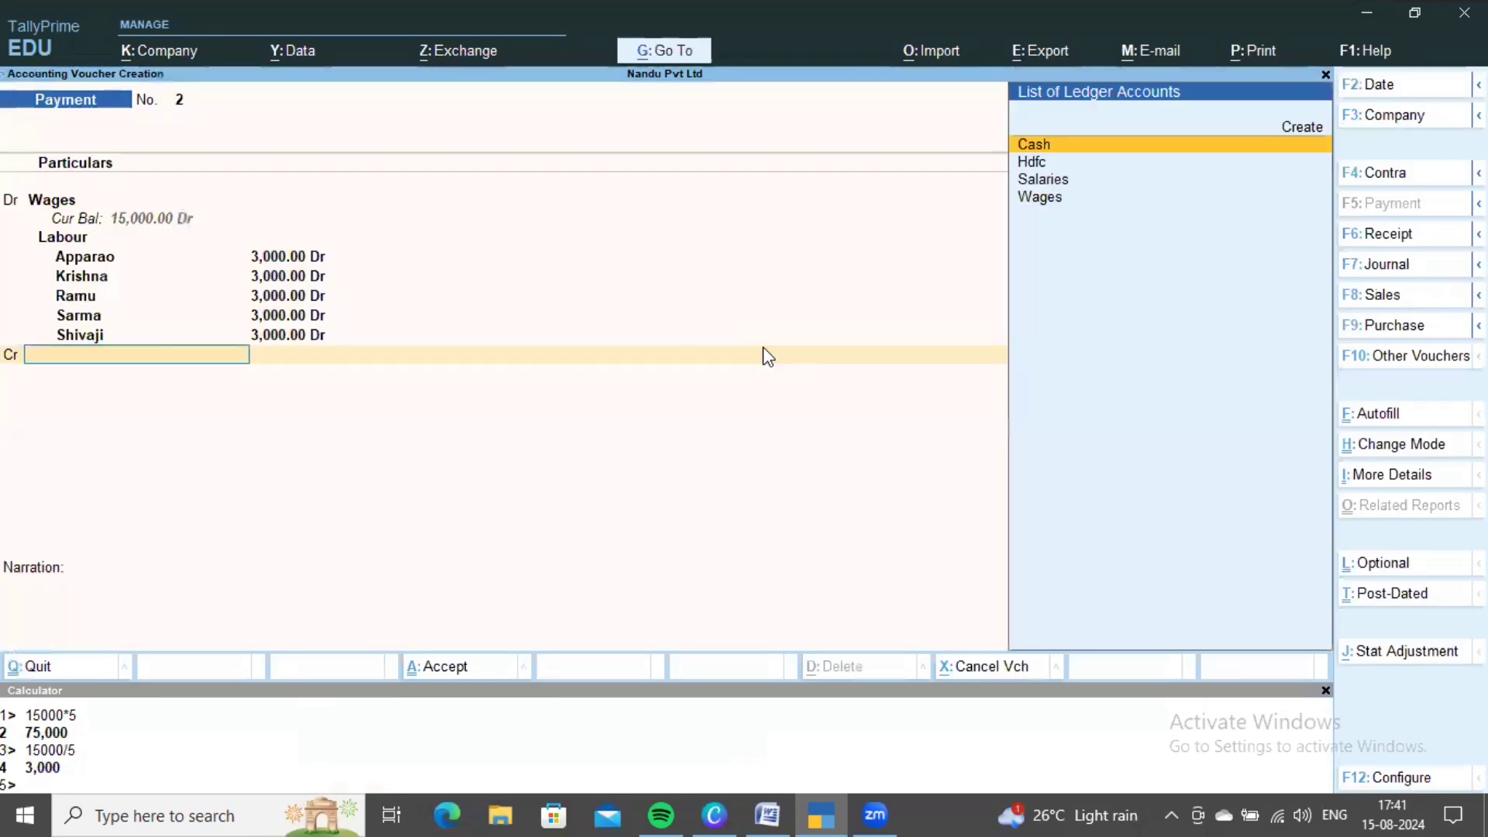
{"action": "key", "text": "Return"}
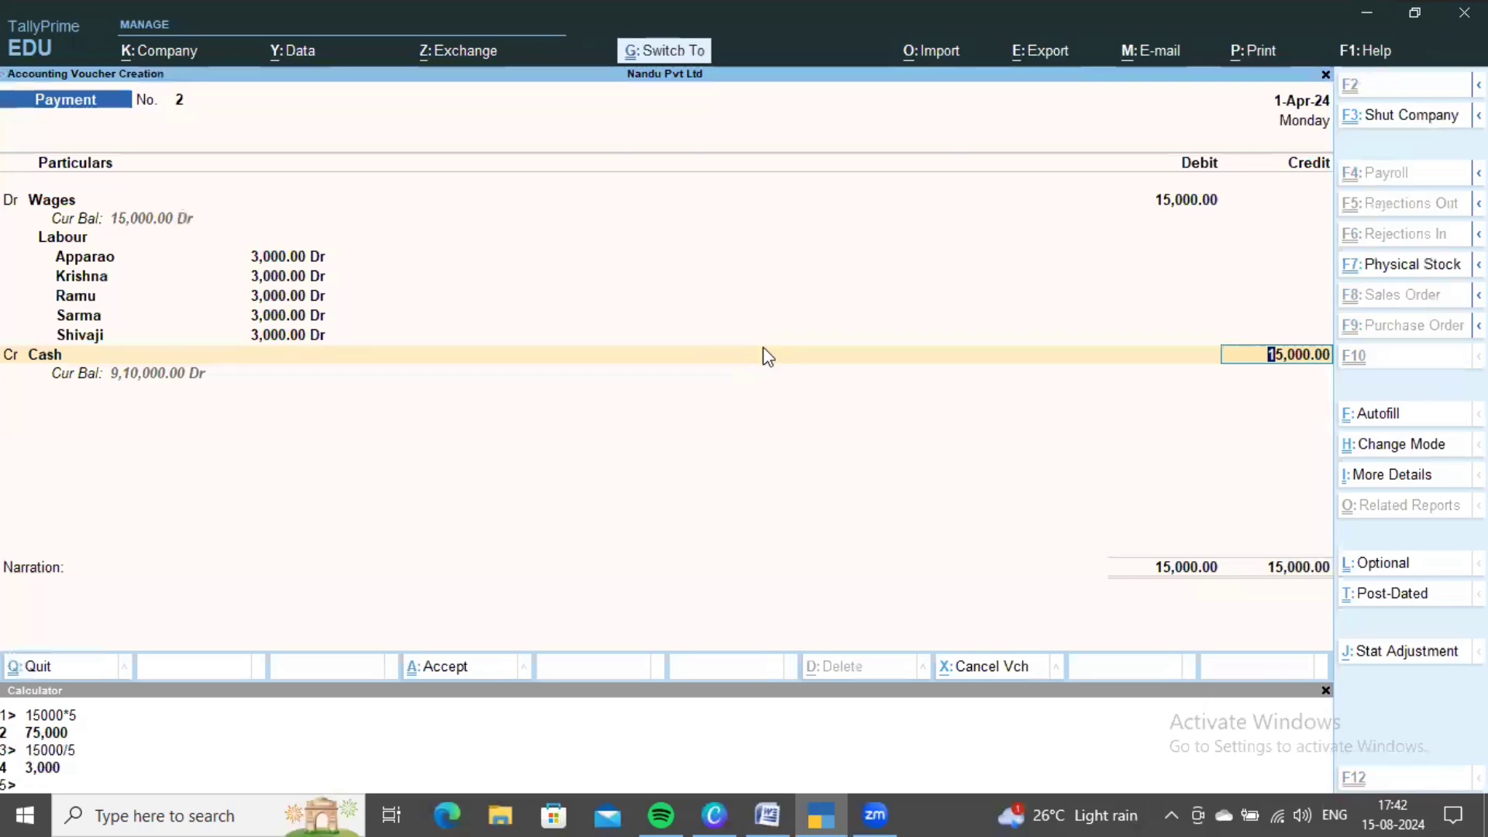
{"action": "key", "text": "alt+Tab"}
{"action": "scroll", "coordinate": [840, 502], "scroll_direction": "down", "scroll_amount": 3}
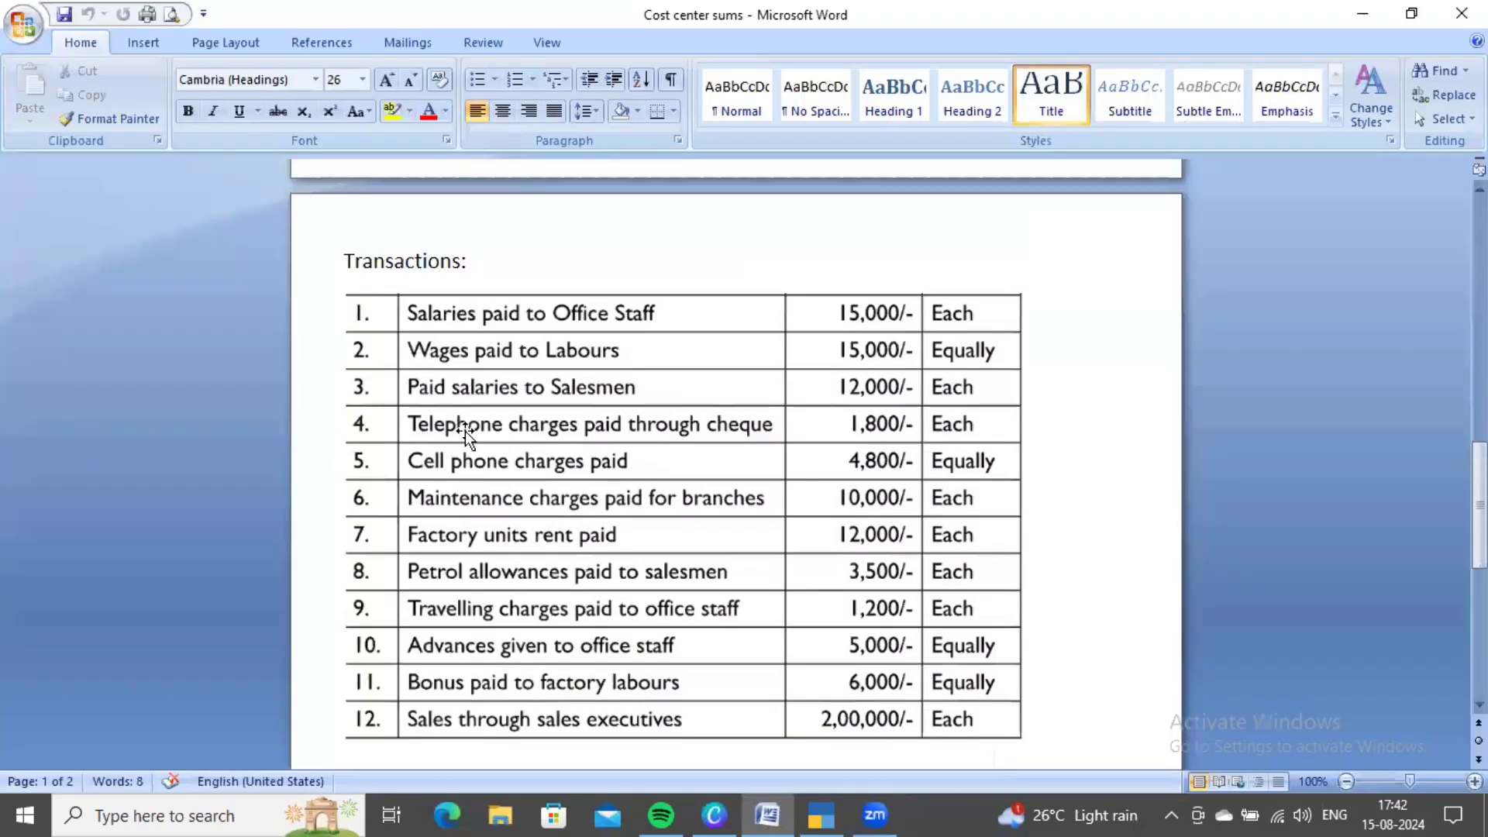
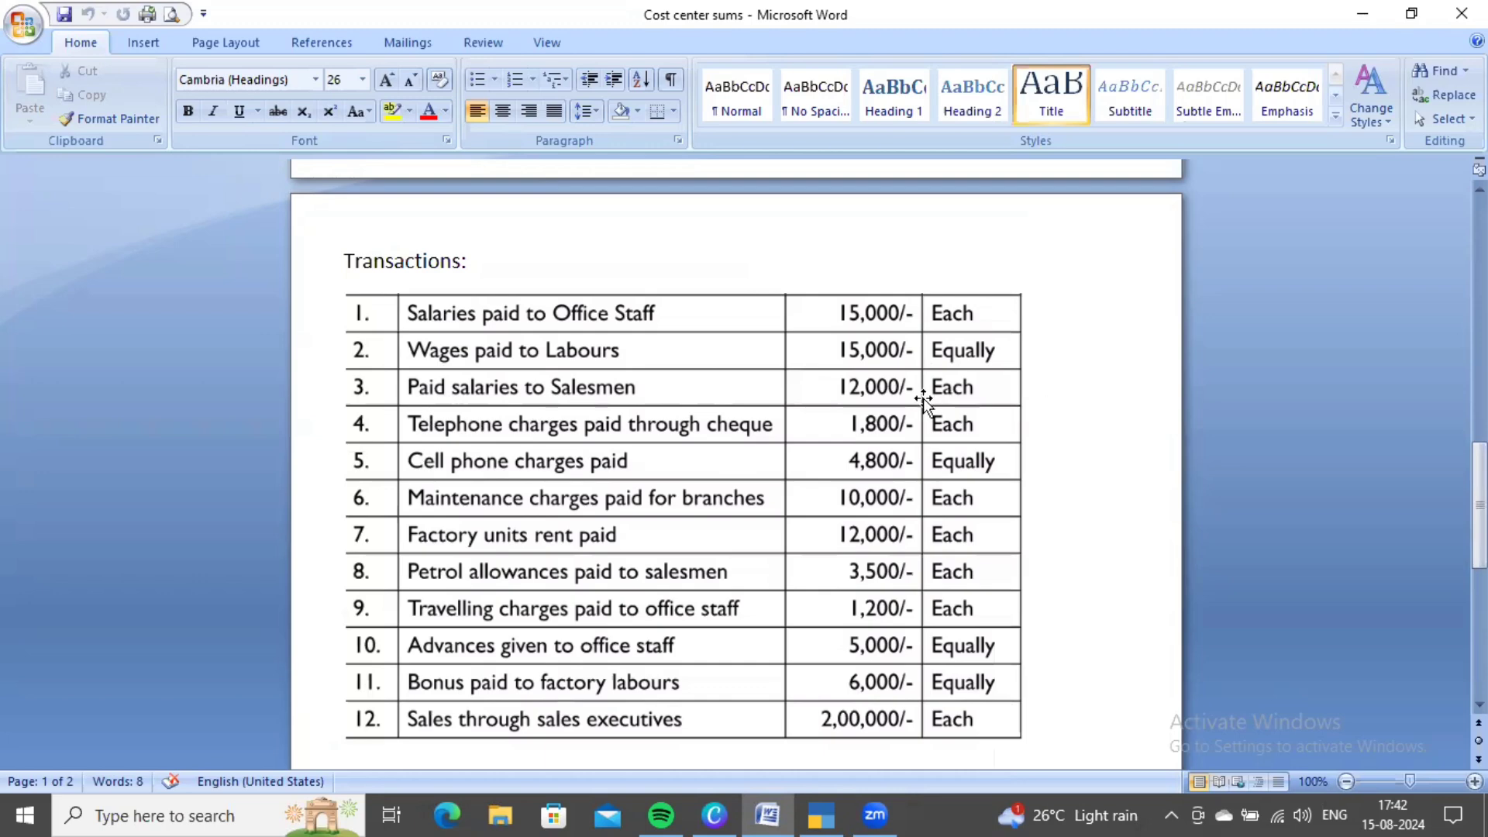
- Review the problem sheet's cost categories and transaction 3, then go back to the payment voucher
{"action": "scroll", "coordinate": [923, 398], "scroll_direction": "up", "scroll_amount": 3}
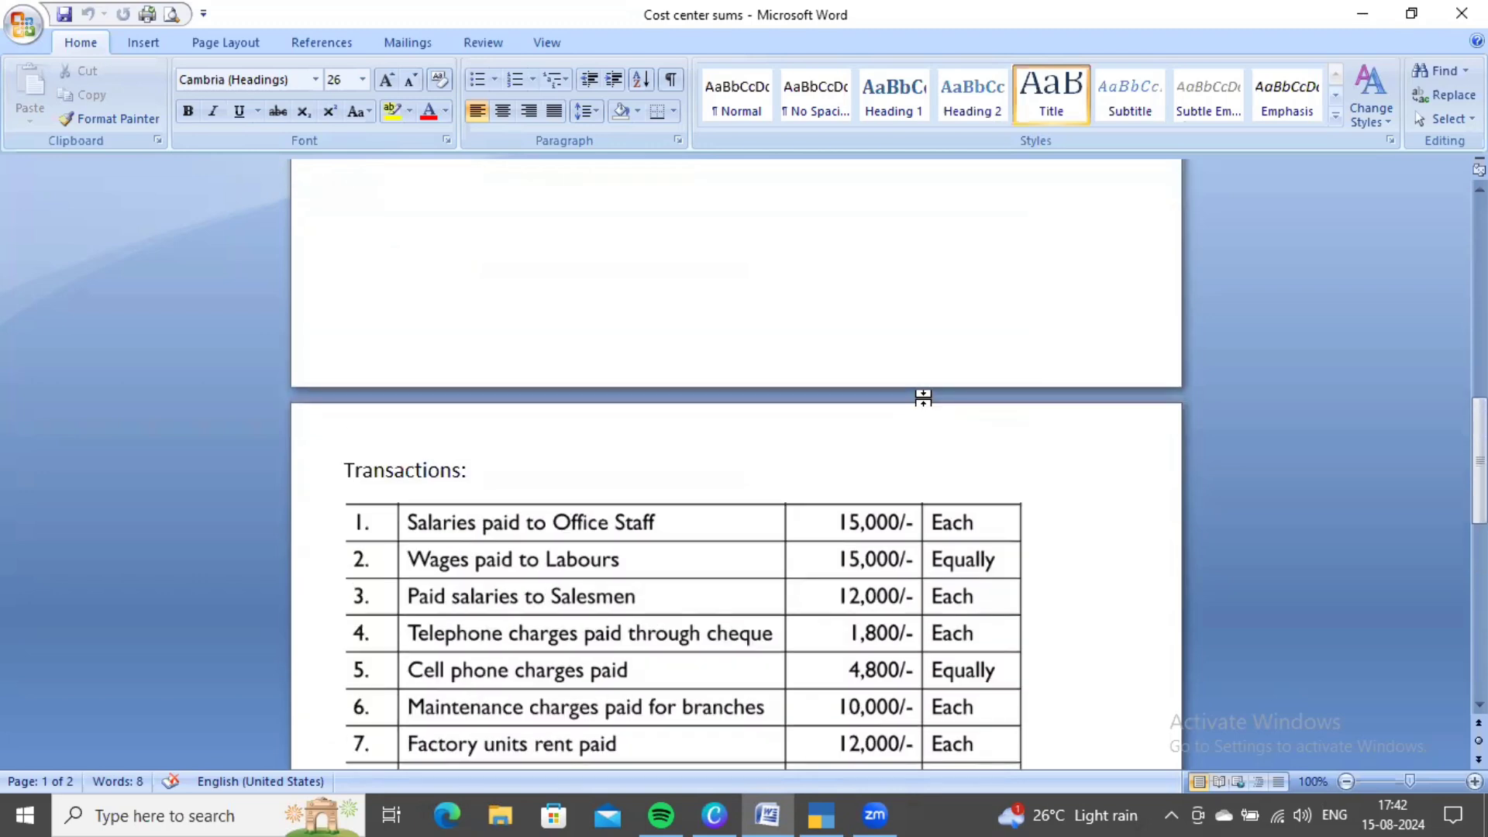
{"action": "scroll", "coordinate": [923, 398], "scroll_direction": "down", "scroll_amount": 2}
{"action": "scroll", "coordinate": [805, 438], "scroll_direction": "up", "scroll_amount": 8}
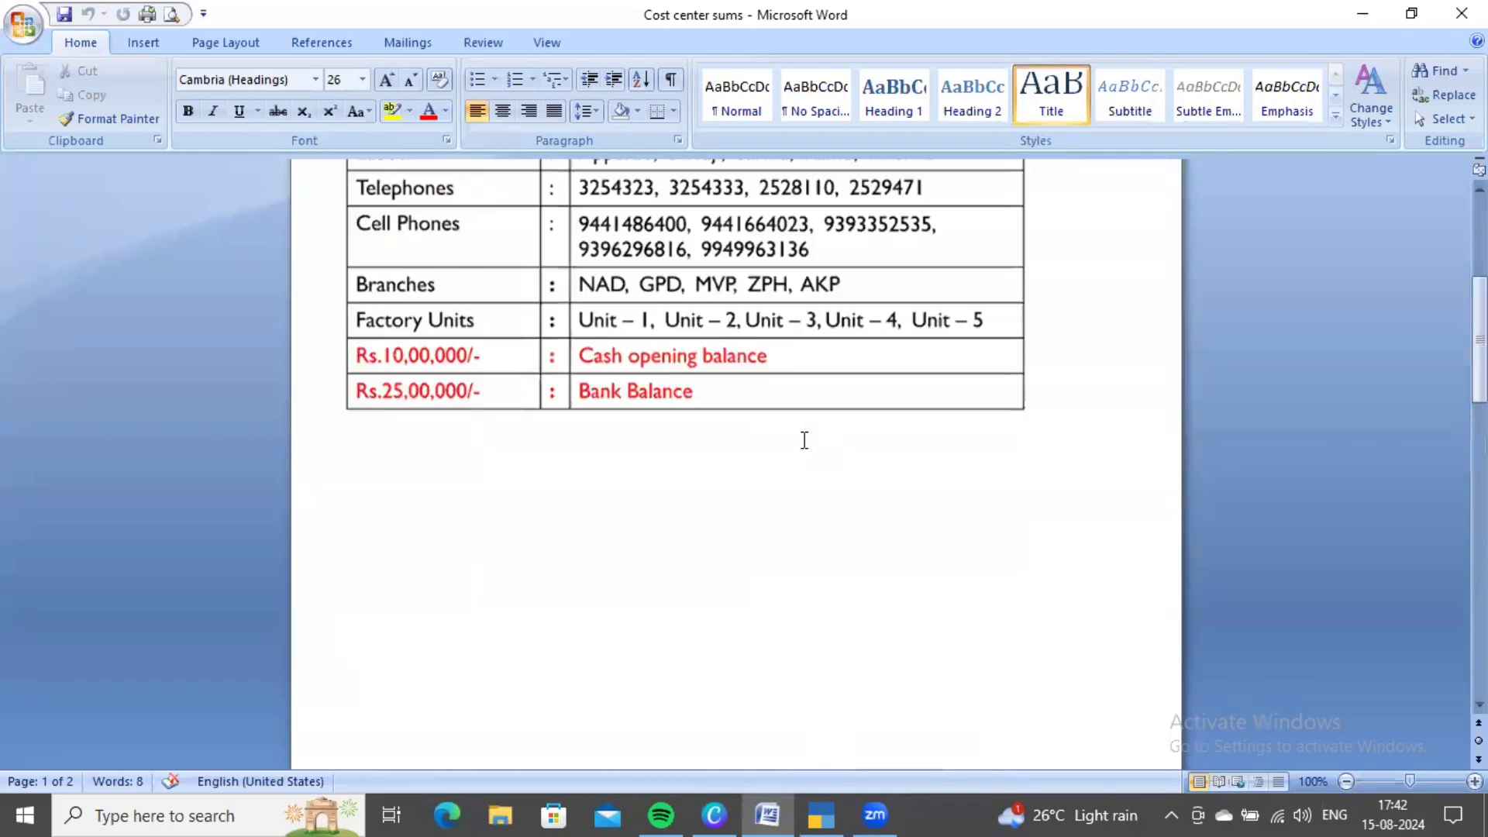
{"action": "scroll", "coordinate": [803, 439], "scroll_direction": "up", "scroll_amount": 5}
{"action": "scroll", "coordinate": [759, 437], "scroll_direction": "down", "scroll_amount": 1}
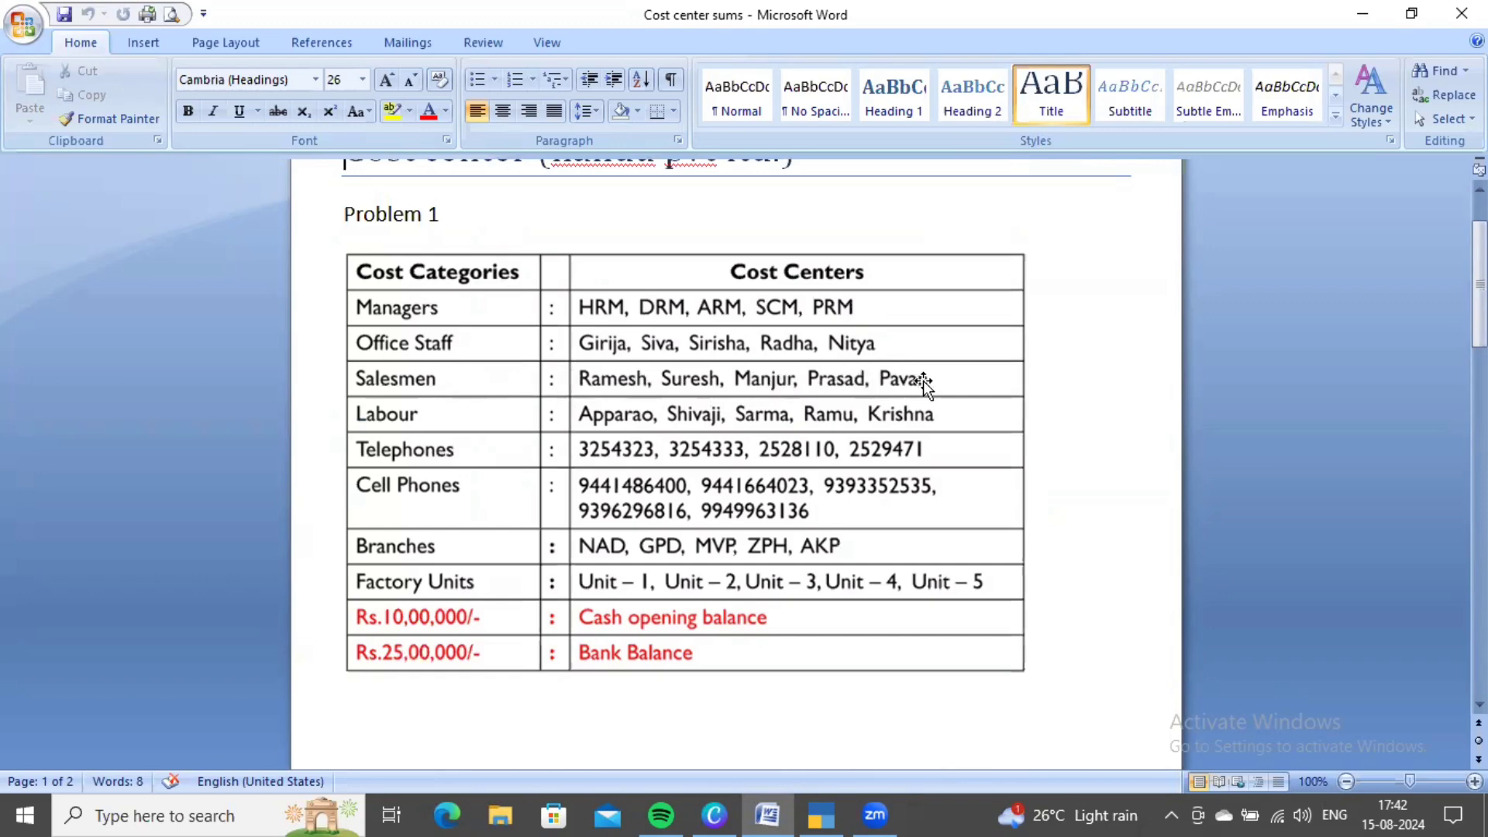
{"action": "scroll", "coordinate": [922, 380], "scroll_direction": "down", "scroll_amount": 10}
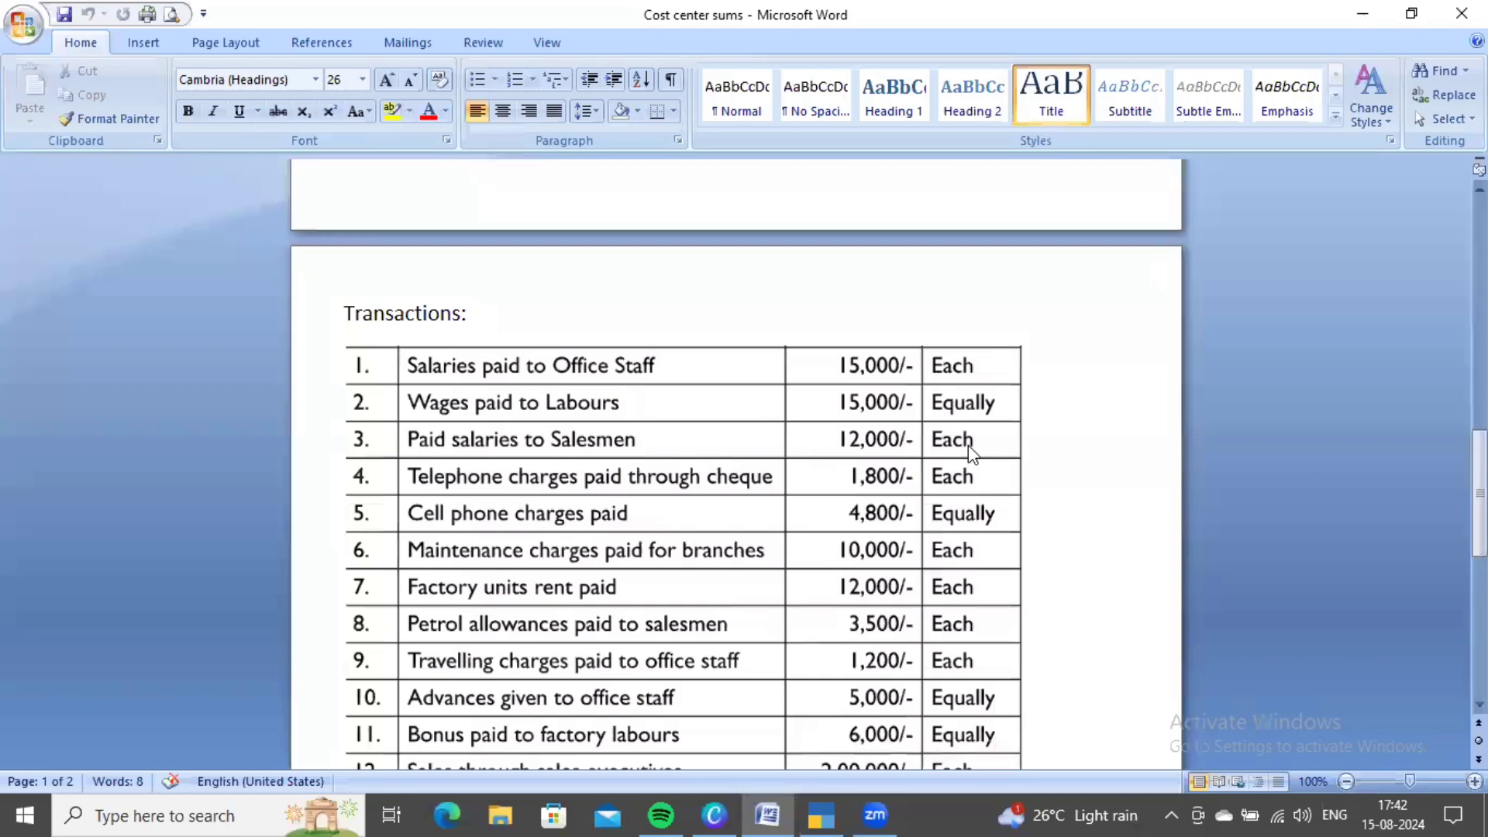
{"action": "key", "text": "alt+Tab"}
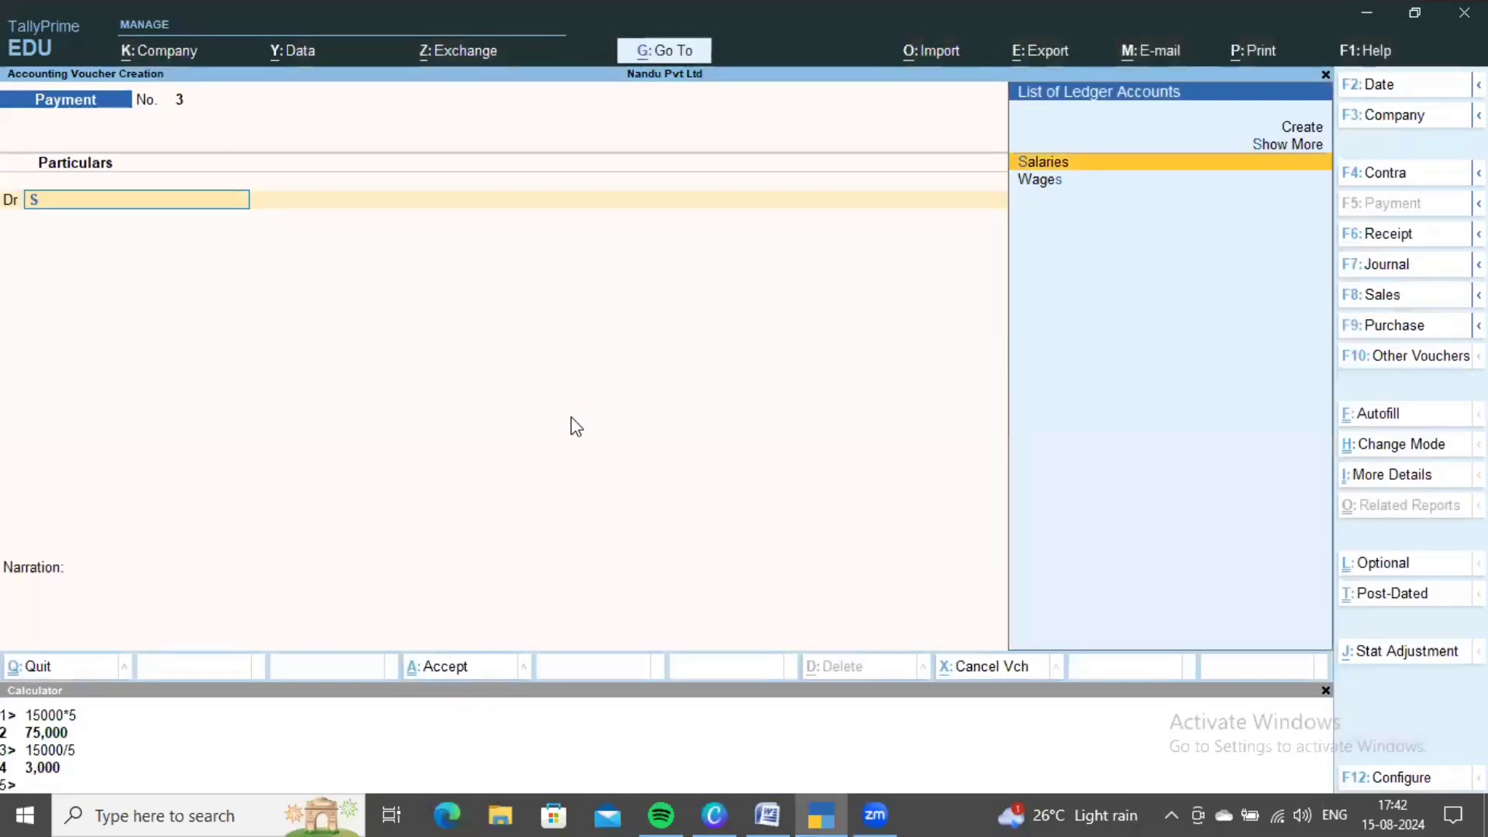
- Debit Salaries with 60,000, calculated as 12000×5 in the calculator
{"action": "type", "text": "sa"}
{"action": "key", "text": "Return"}
{"action": "key", "text": "alt+Tab"}
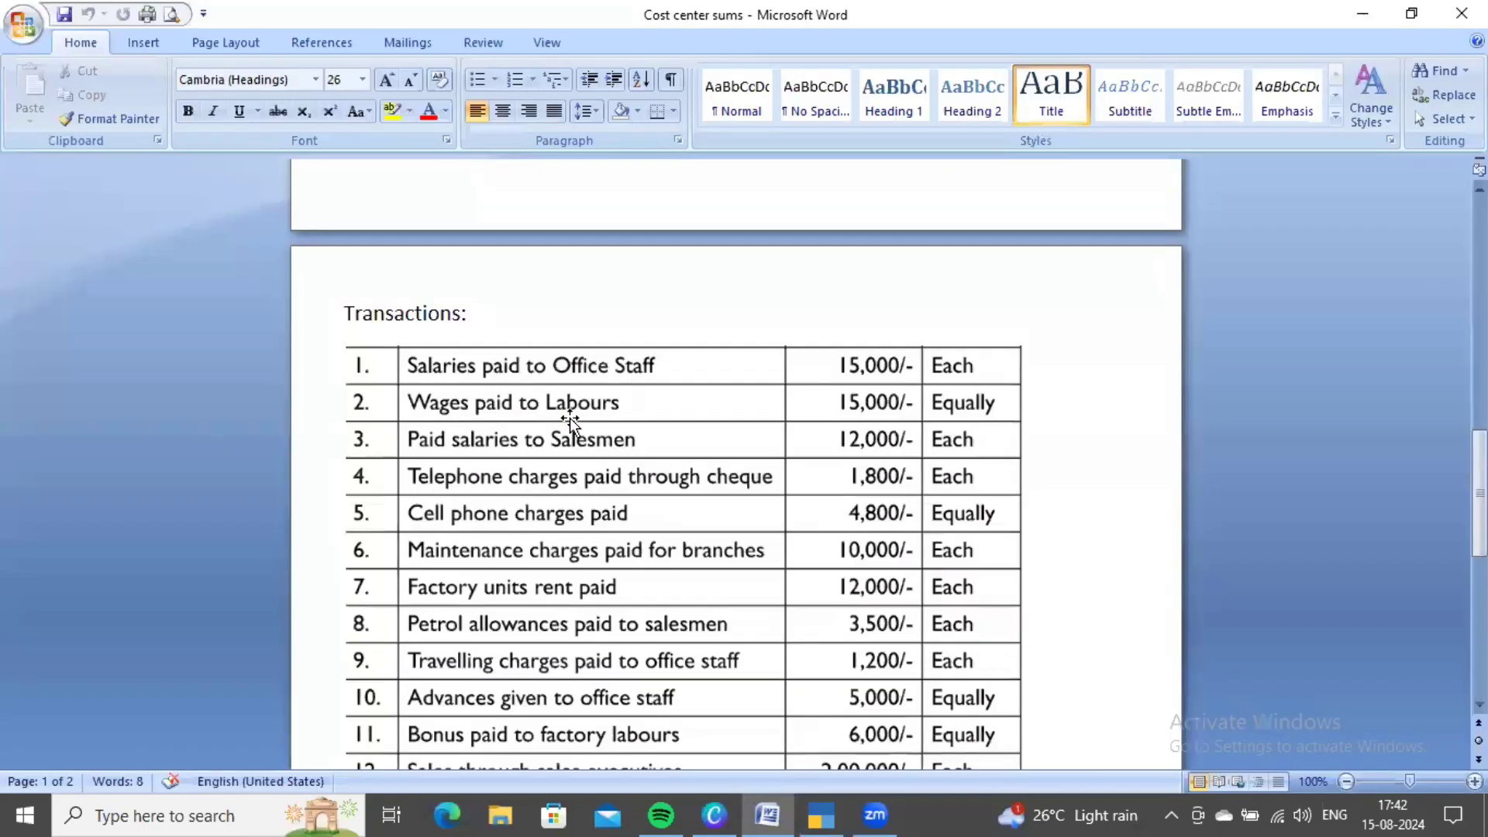
{"action": "key", "text": "alt+Tab"}
{"action": "key", "text": "ctrl+n"}
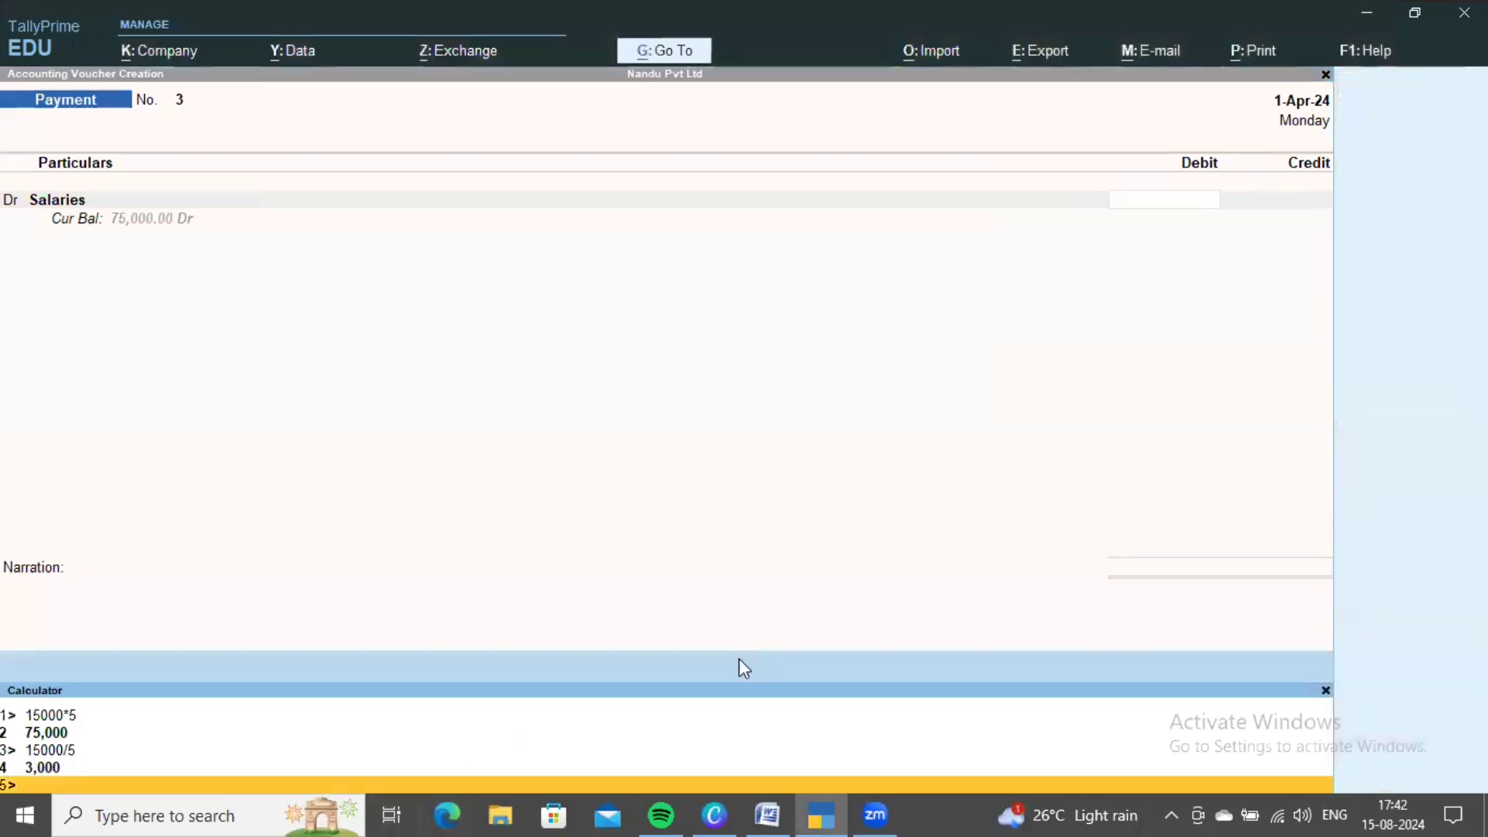
{"action": "type", "text": "12000*5"}
{"action": "key", "text": "Return"}
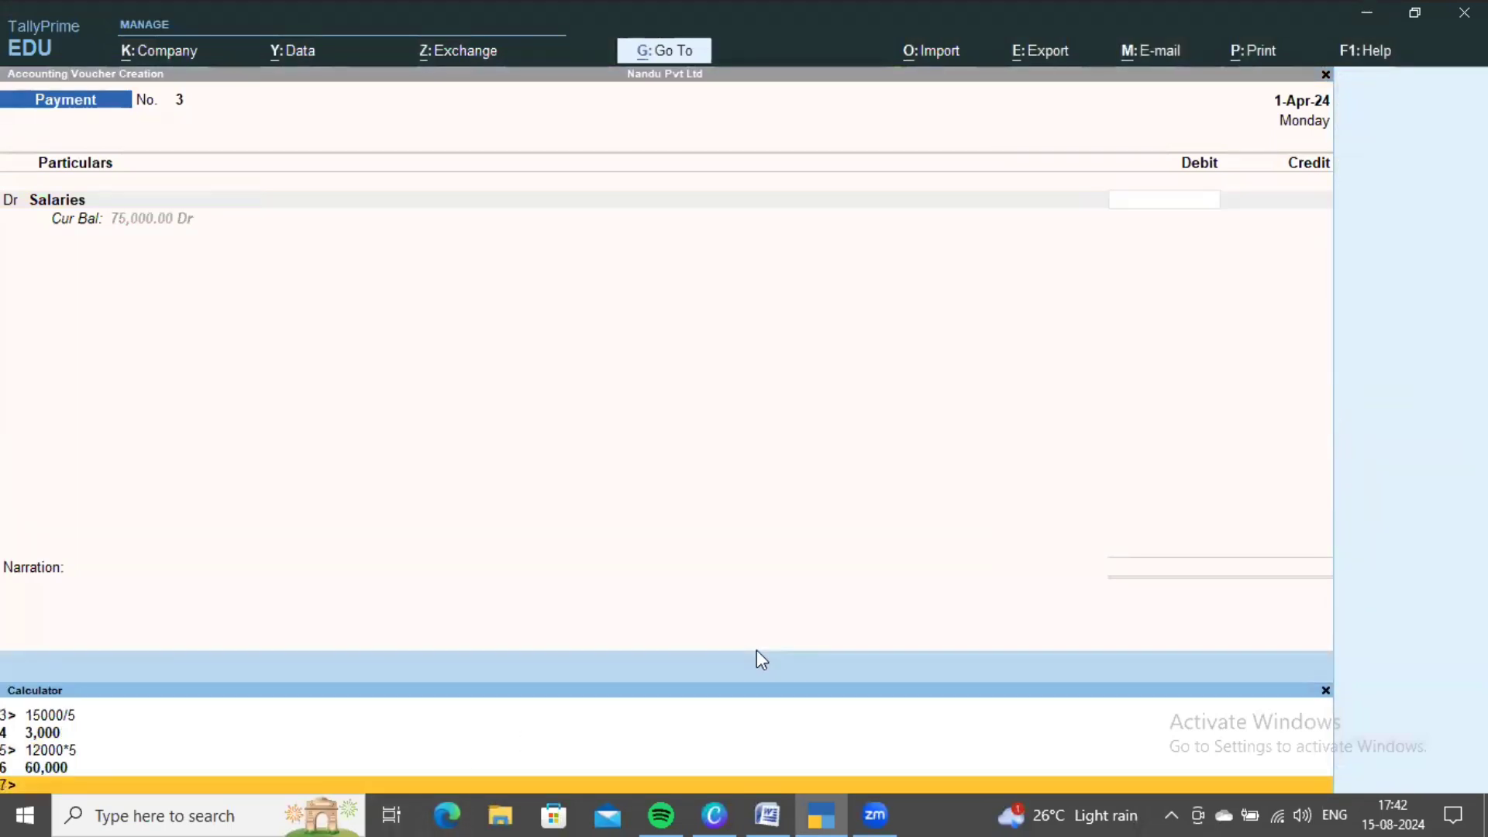
{"action": "key", "text": "ctrl+m"}
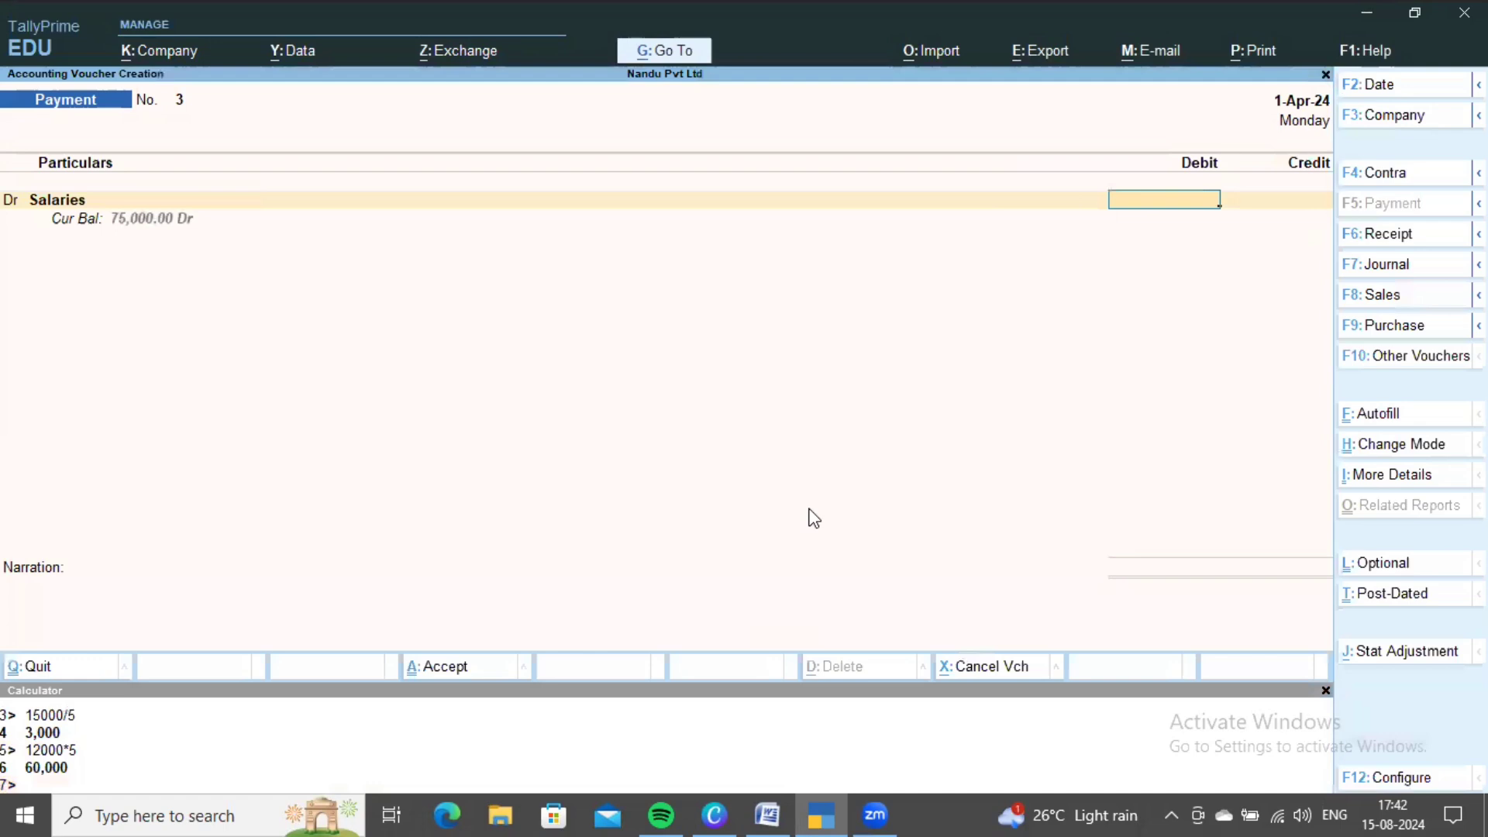
{"action": "type", "text": "60000"}
{"action": "key", "text": "Return"}
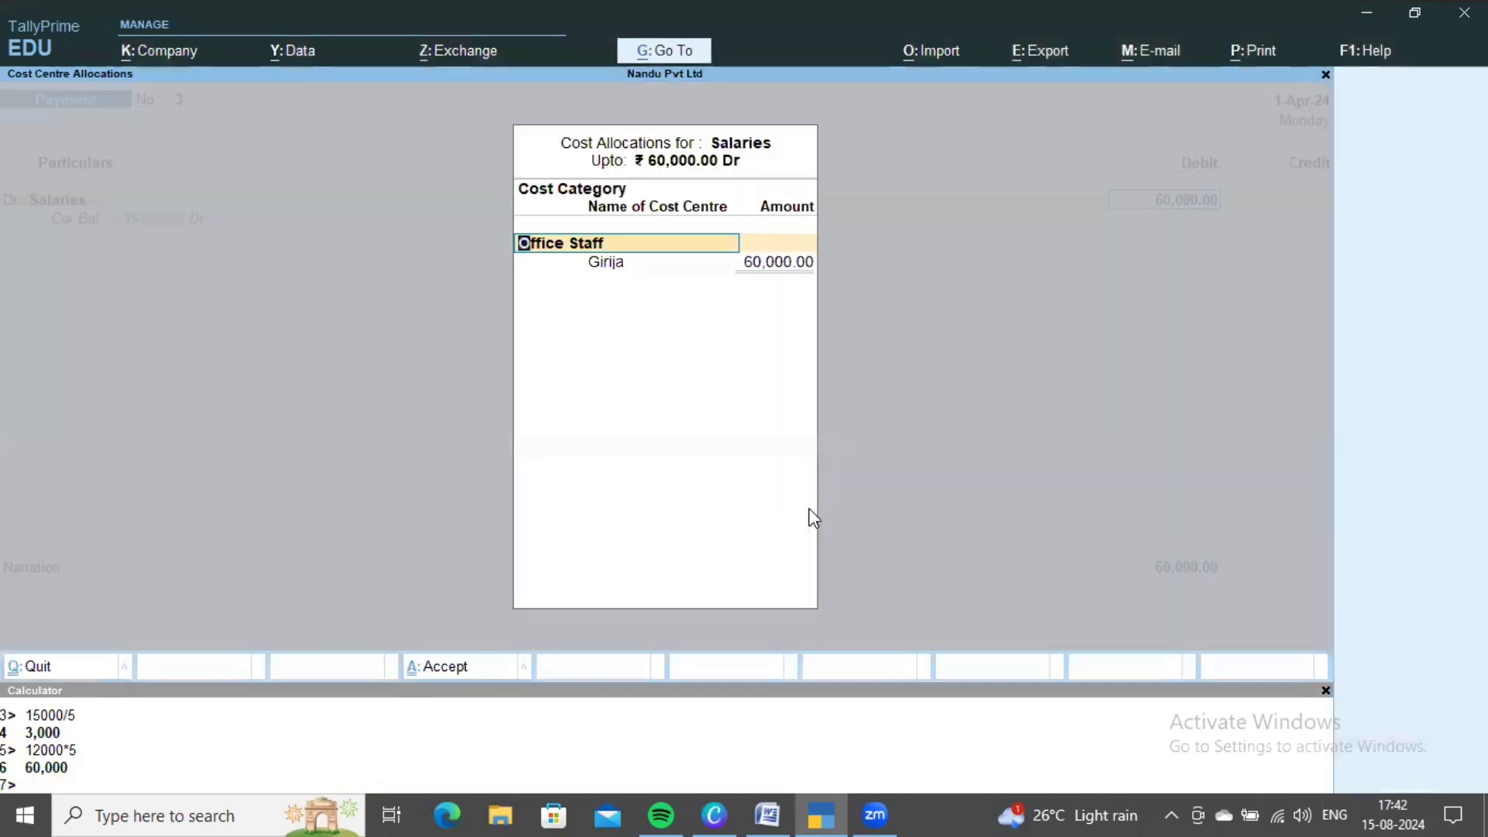
- Choose the Salesmen cost category and allocate 12,000 each to Manjur and Pavan
{"action": "key", "text": "BackSpace"}
{"action": "key", "text": "Down"}
{"action": "key", "text": "Down"}
{"action": "key", "text": "Down"}
{"action": "key", "text": "Down"}
{"action": "key", "text": "Down"}
{"action": "key", "text": "Down"}
{"action": "key", "text": "Down"}
{"action": "key", "text": "Down"}
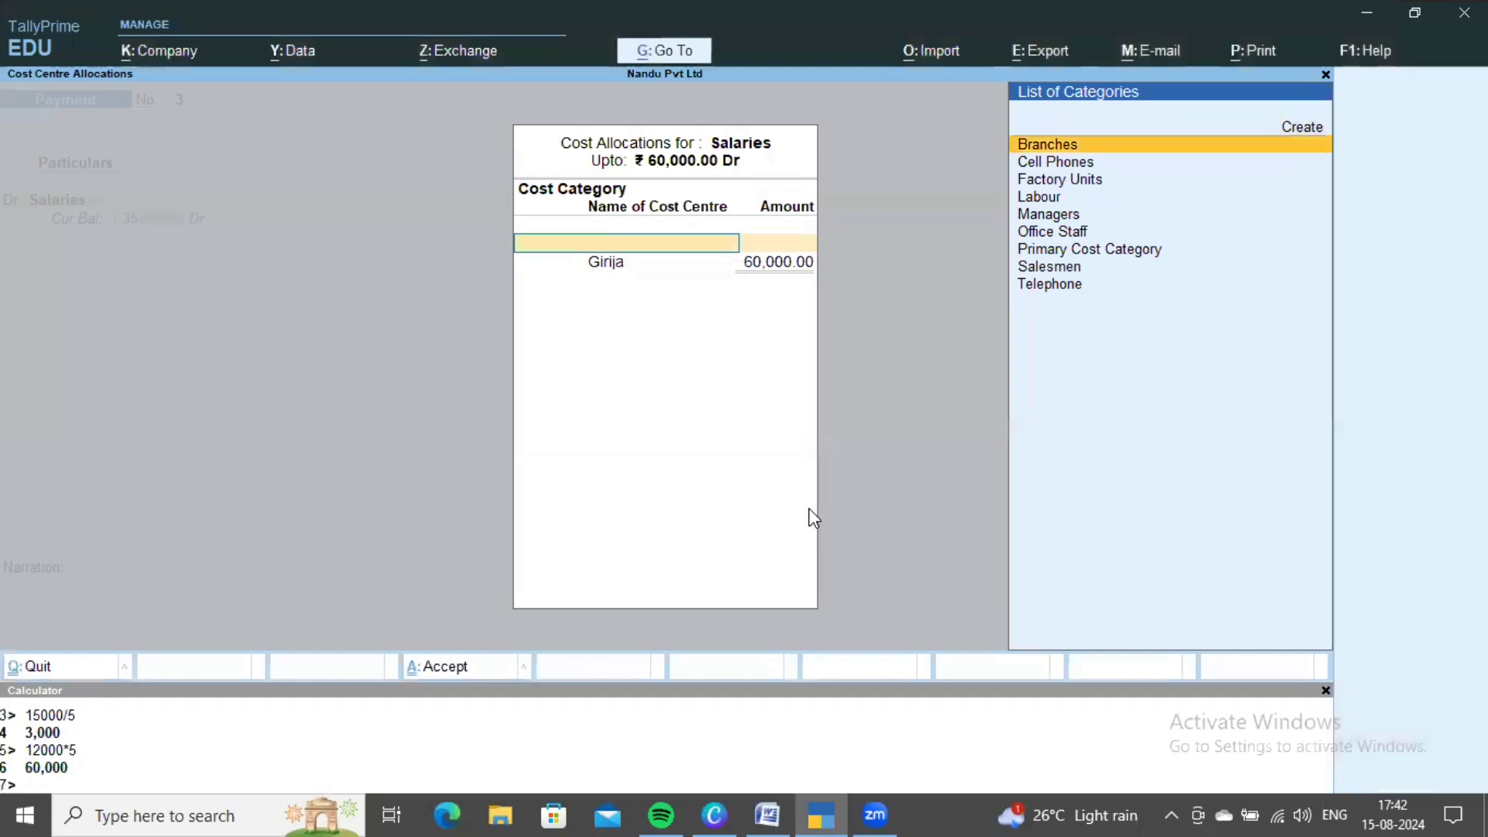
{"action": "key", "text": "Down"}
{"action": "key", "text": "Return"}
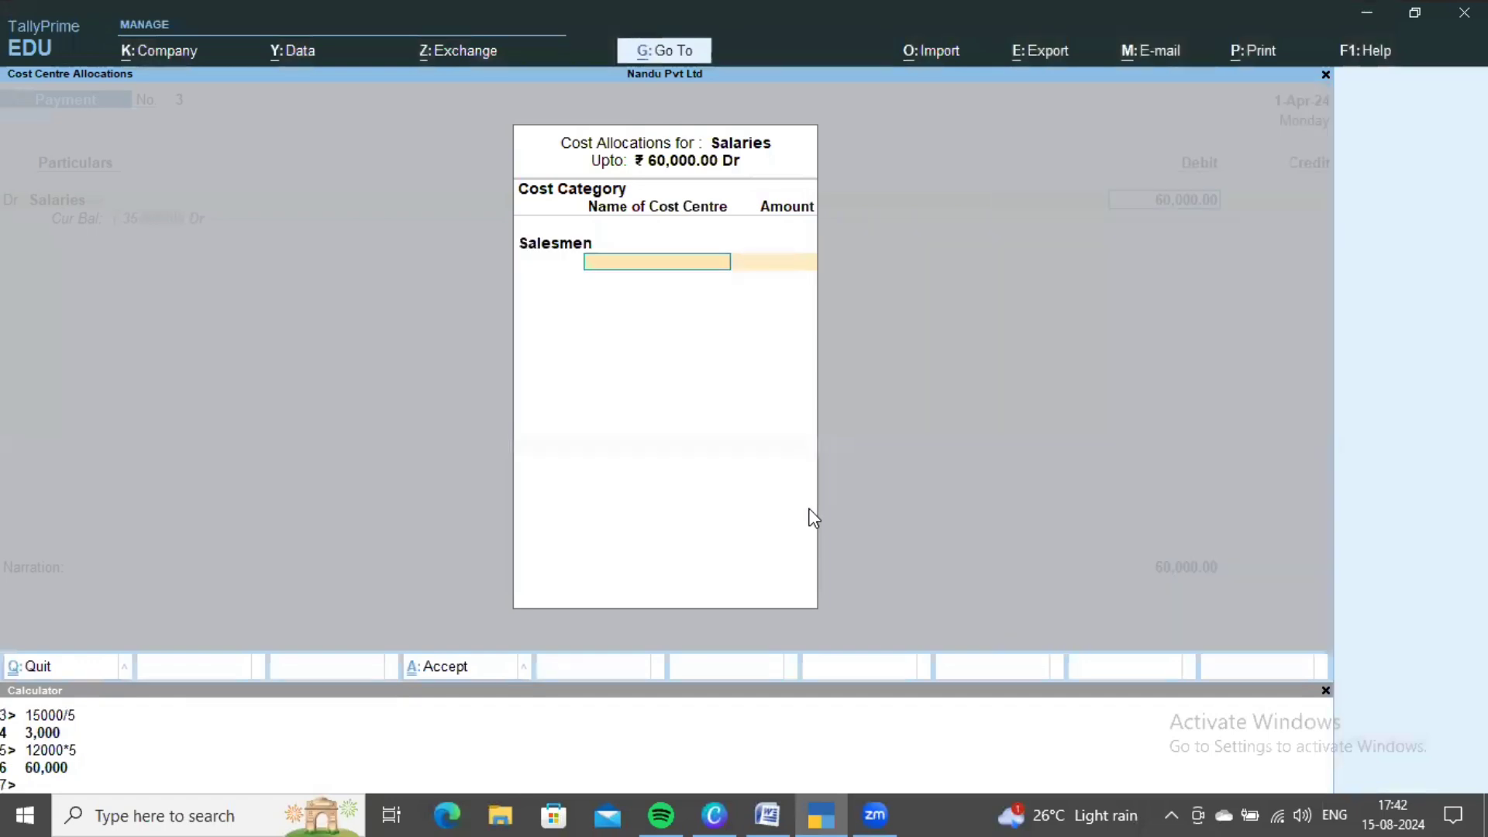
{"action": "key", "text": "Return"}
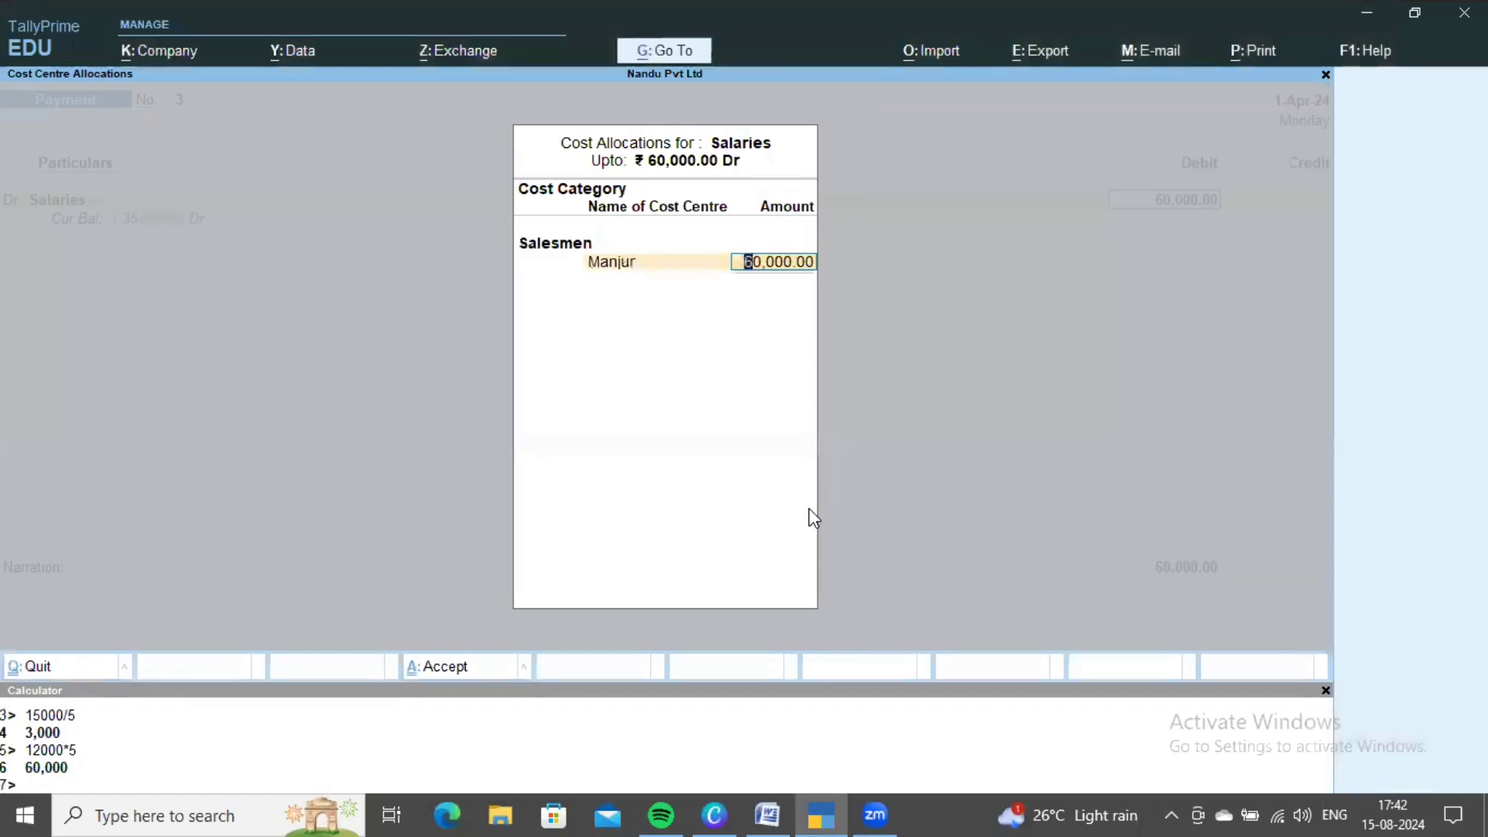
{"action": "type", "text": "12000"}
{"action": "key", "text": "Return"}
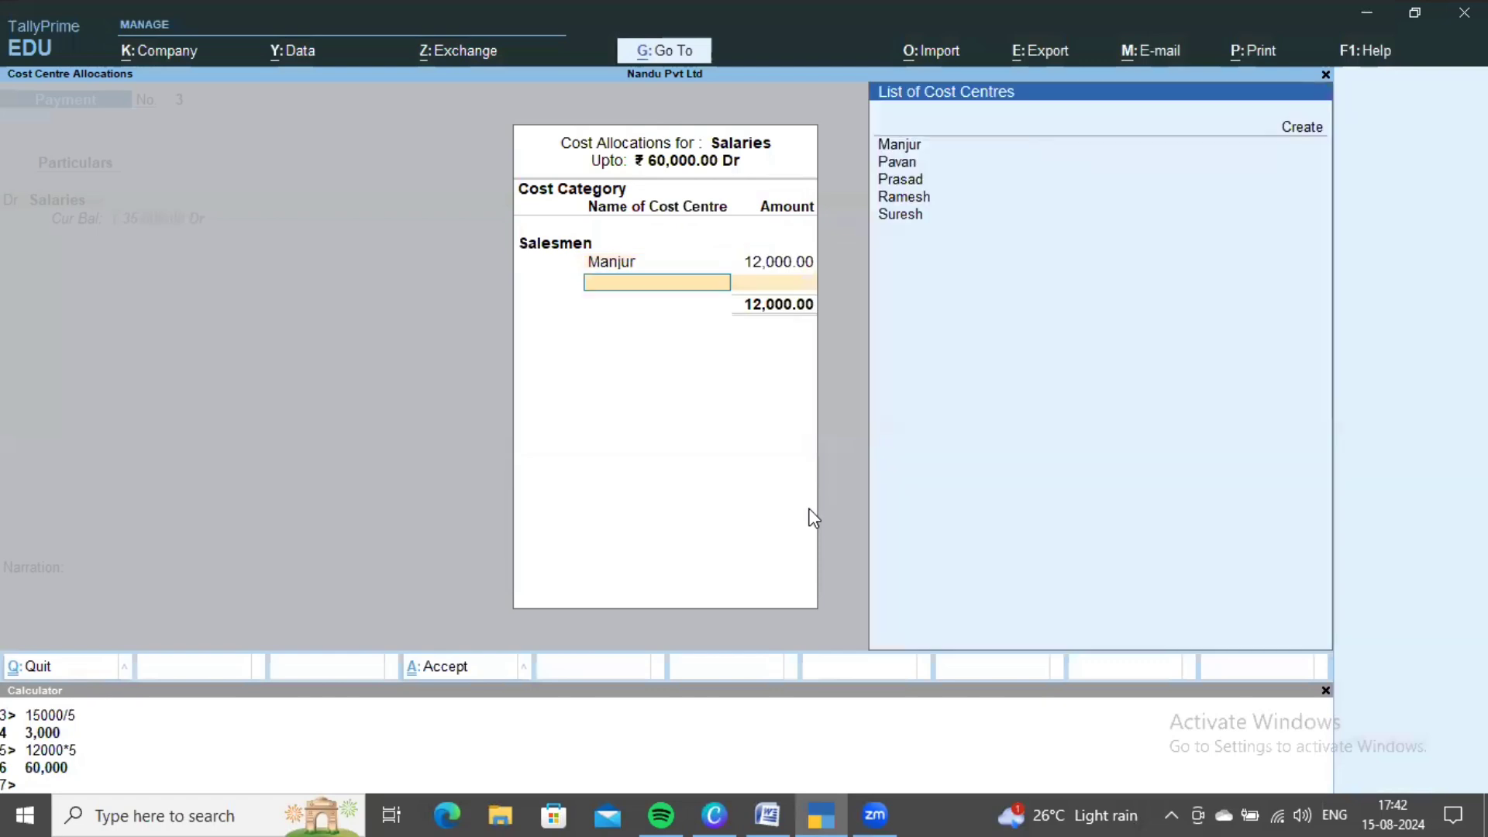
{"action": "key", "text": "Down"}
{"action": "key", "text": "Return"}
{"action": "type", "text": "12000"}
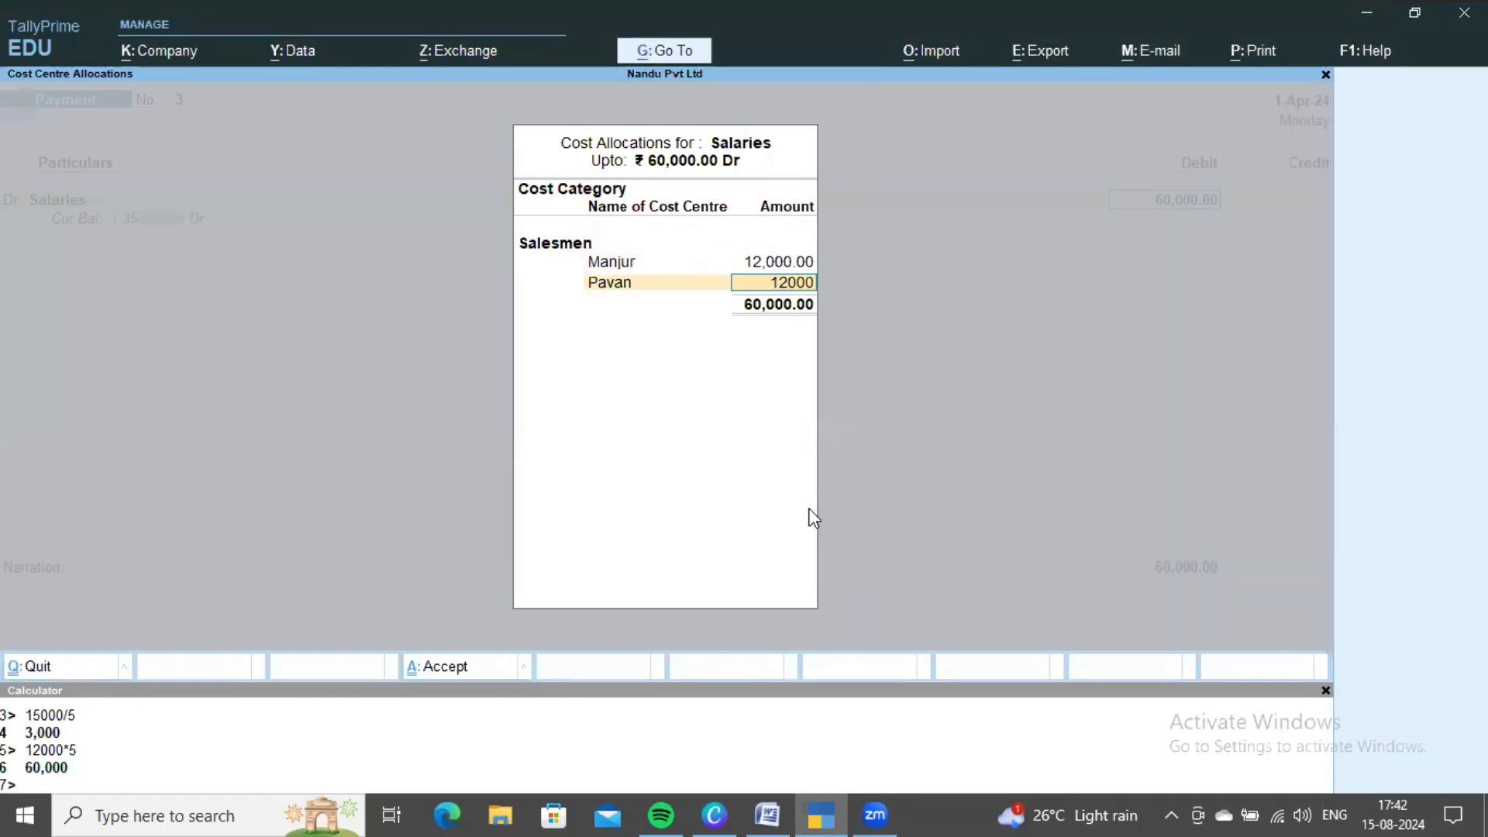
{"action": "key", "text": "Return"}
- Allocate 12,000 each to Prasad, Ramesh and Suresh to complete the allocation
{"action": "key", "text": "Down"}
{"action": "key", "text": "Down"}
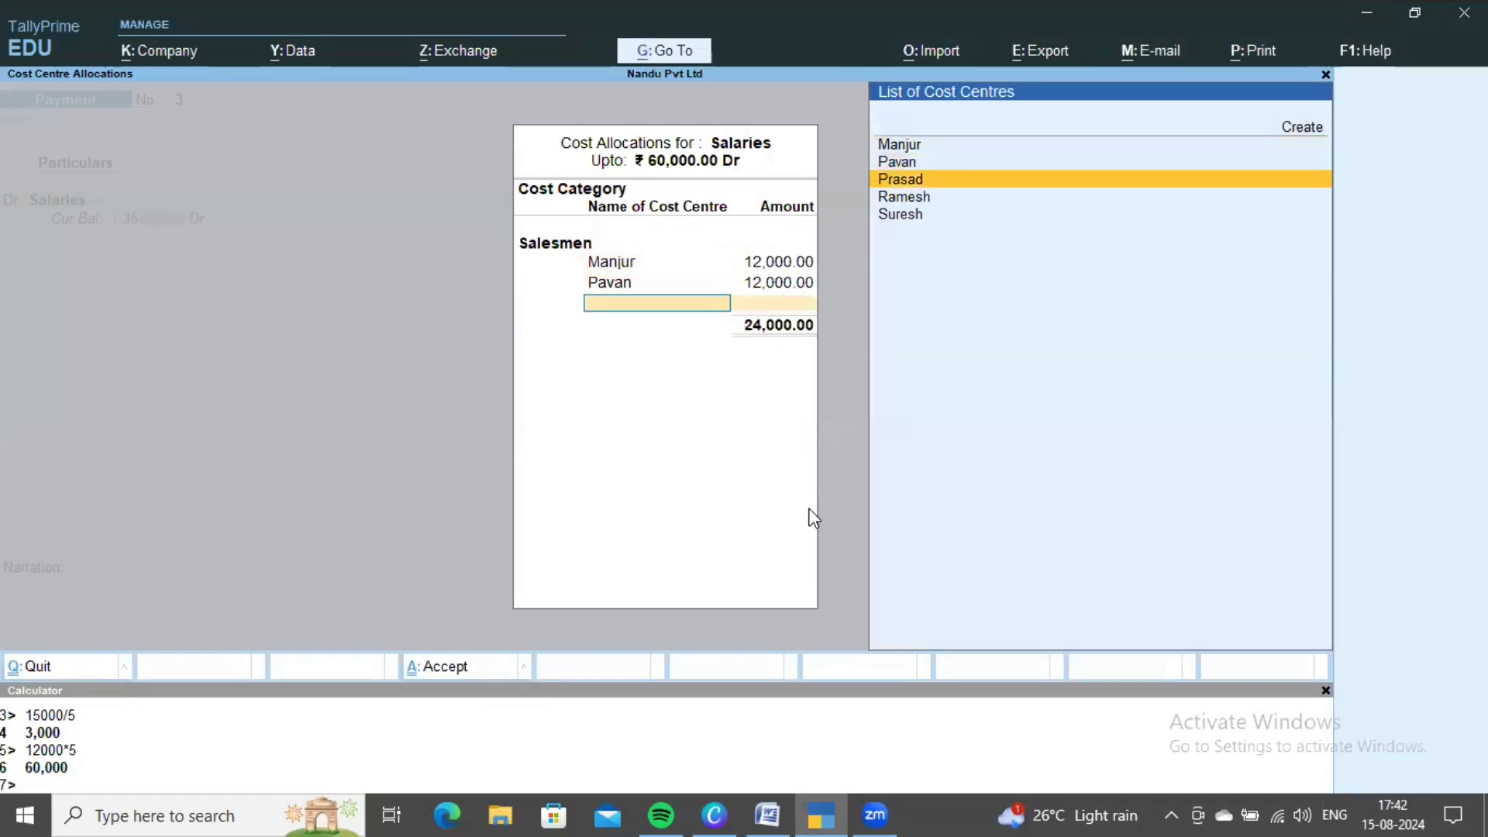
{"action": "key", "text": "Return"}
{"action": "type", "text": "12000"}
{"action": "key", "text": "Return"}
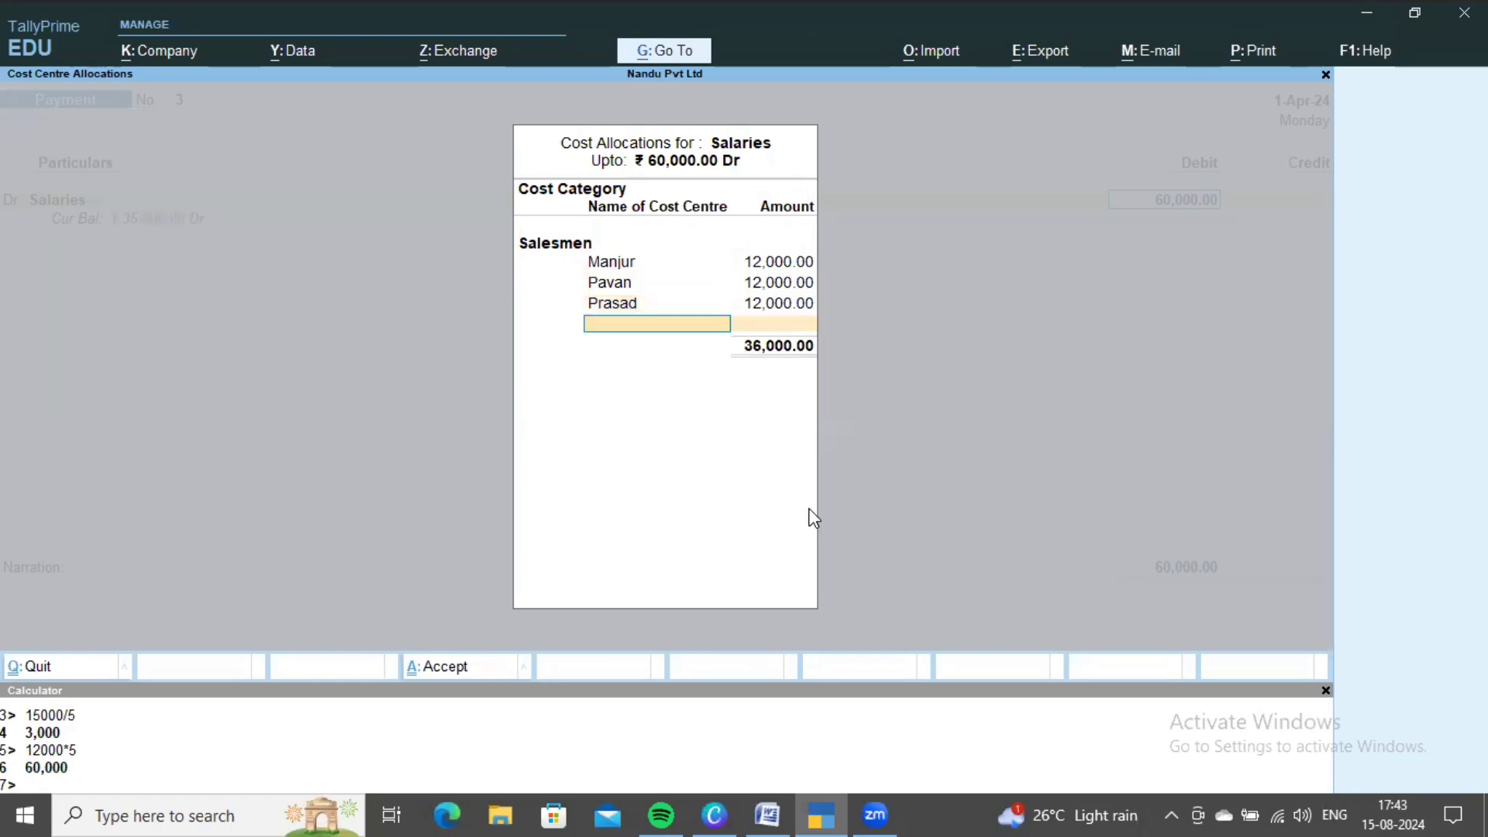
{"action": "key", "text": "Down"}
{"action": "key", "text": "Down"}
{"action": "key", "text": "Down"}
{"action": "key", "text": "Down"}
{"action": "key", "text": "Return"}
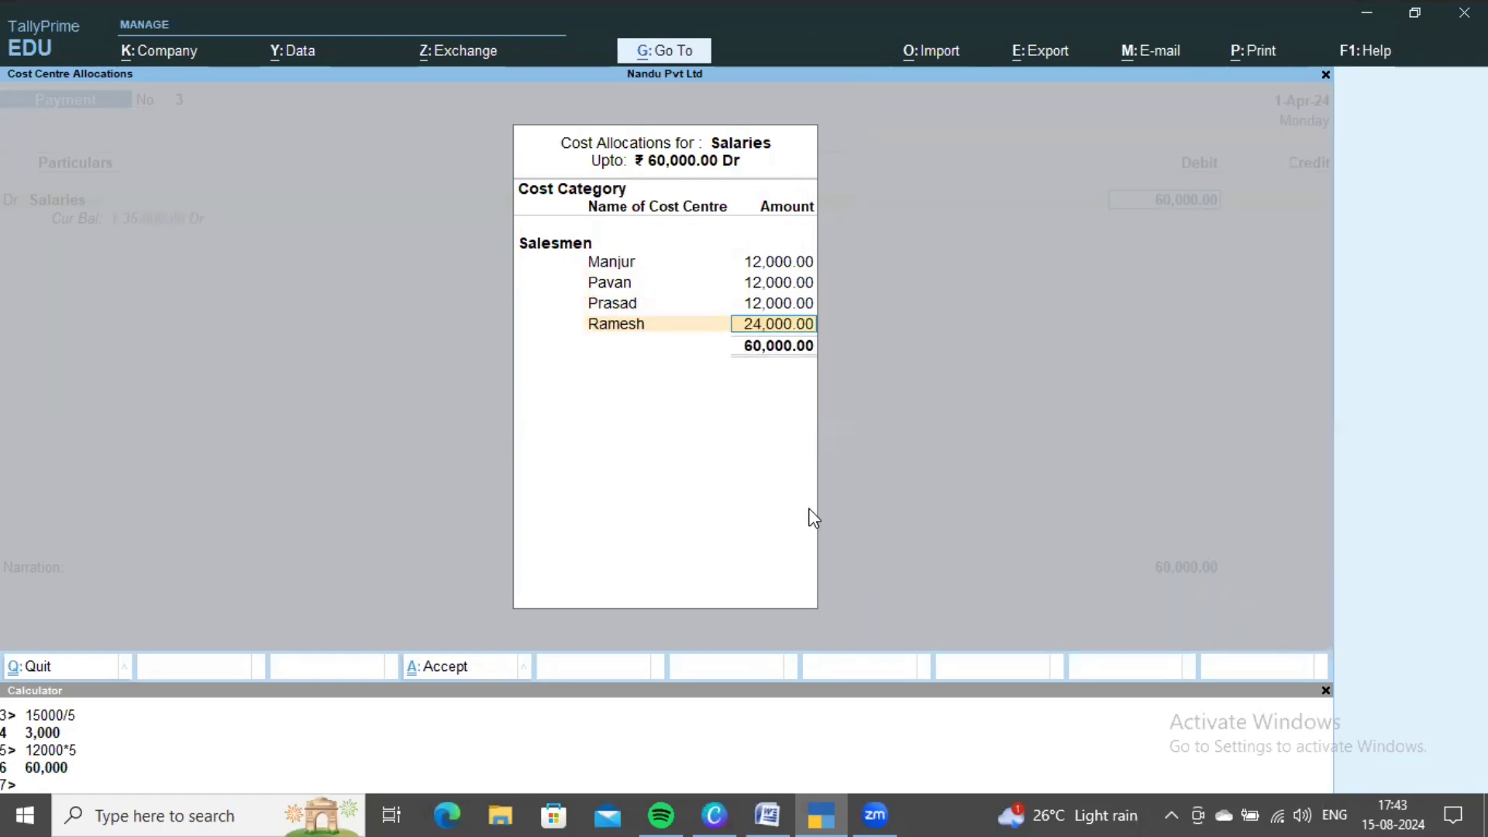
{"action": "type", "text": "12,000"}
{"action": "key", "text": "Return"}
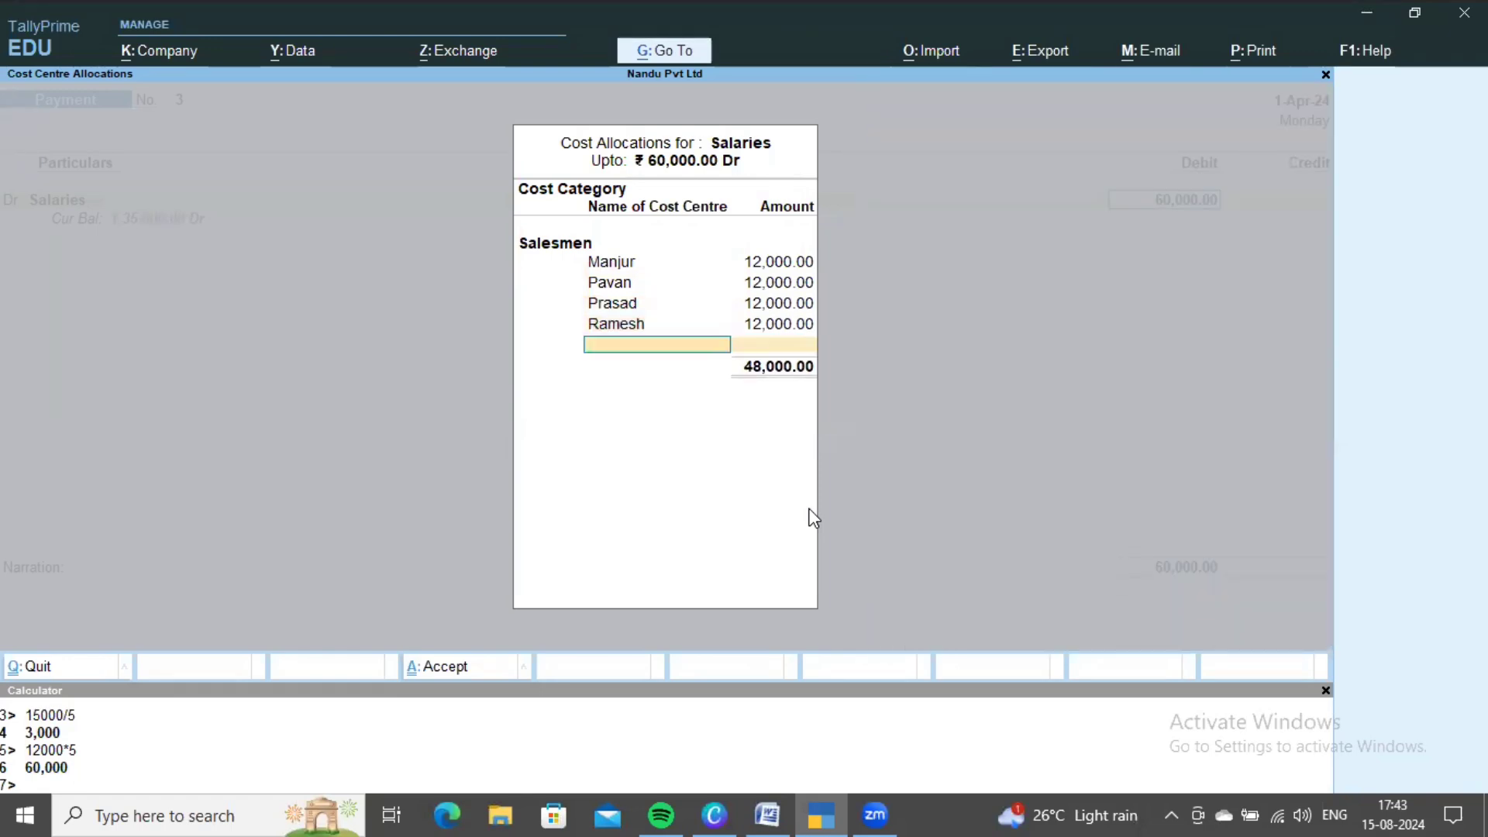
{"action": "key", "text": "Down"}
{"action": "key", "text": "Down"}
{"action": "key", "text": "Down"}
{"action": "key", "text": "Down"}
{"action": "key", "text": "Down"}
{"action": "key", "text": "Return"}
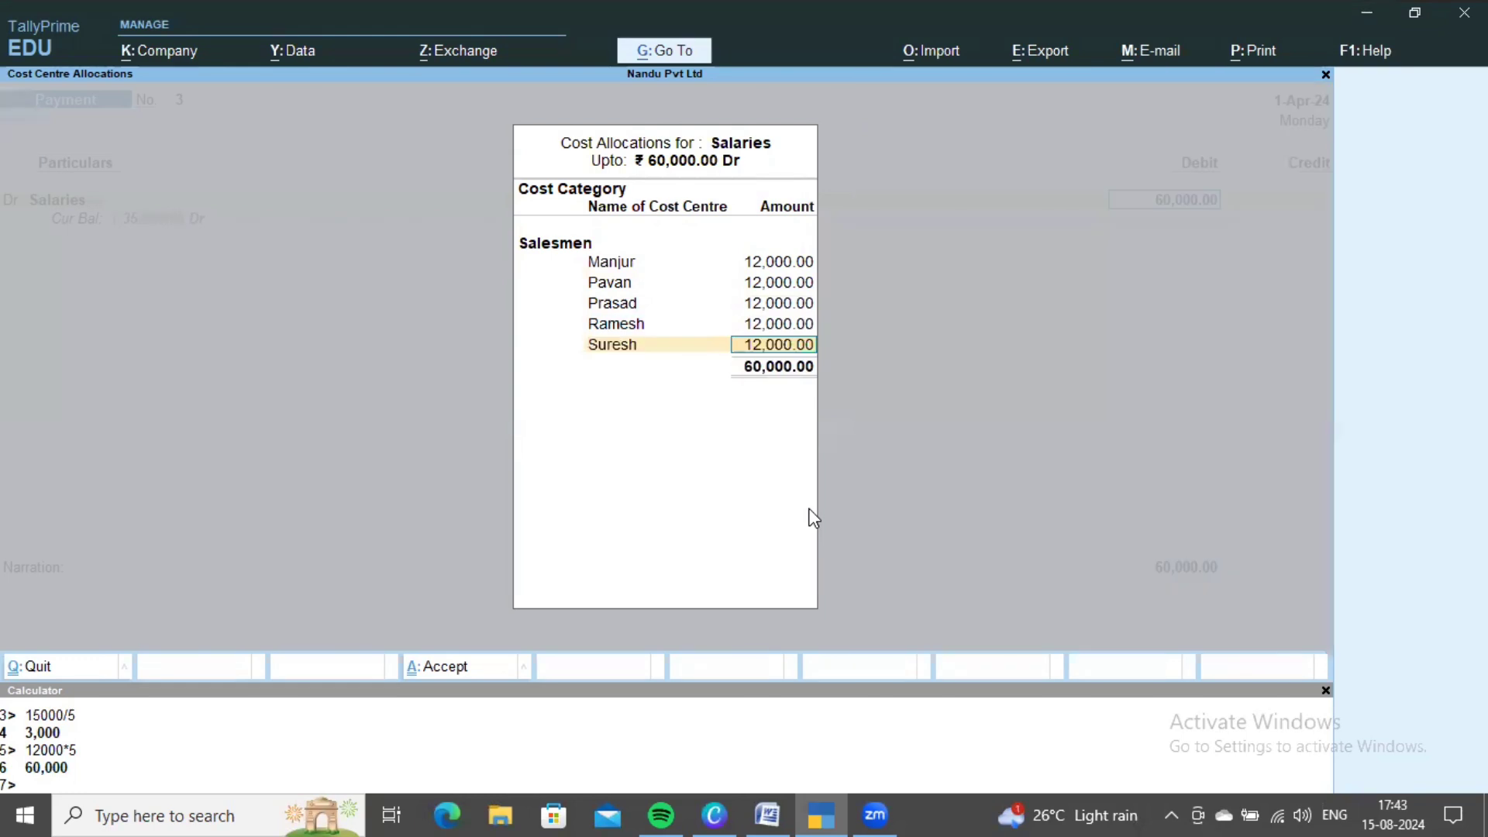
{"action": "key", "text": "Return"}
- Credit Cash and save payment voucher 3
{"action": "key", "text": "alt+Tab"}
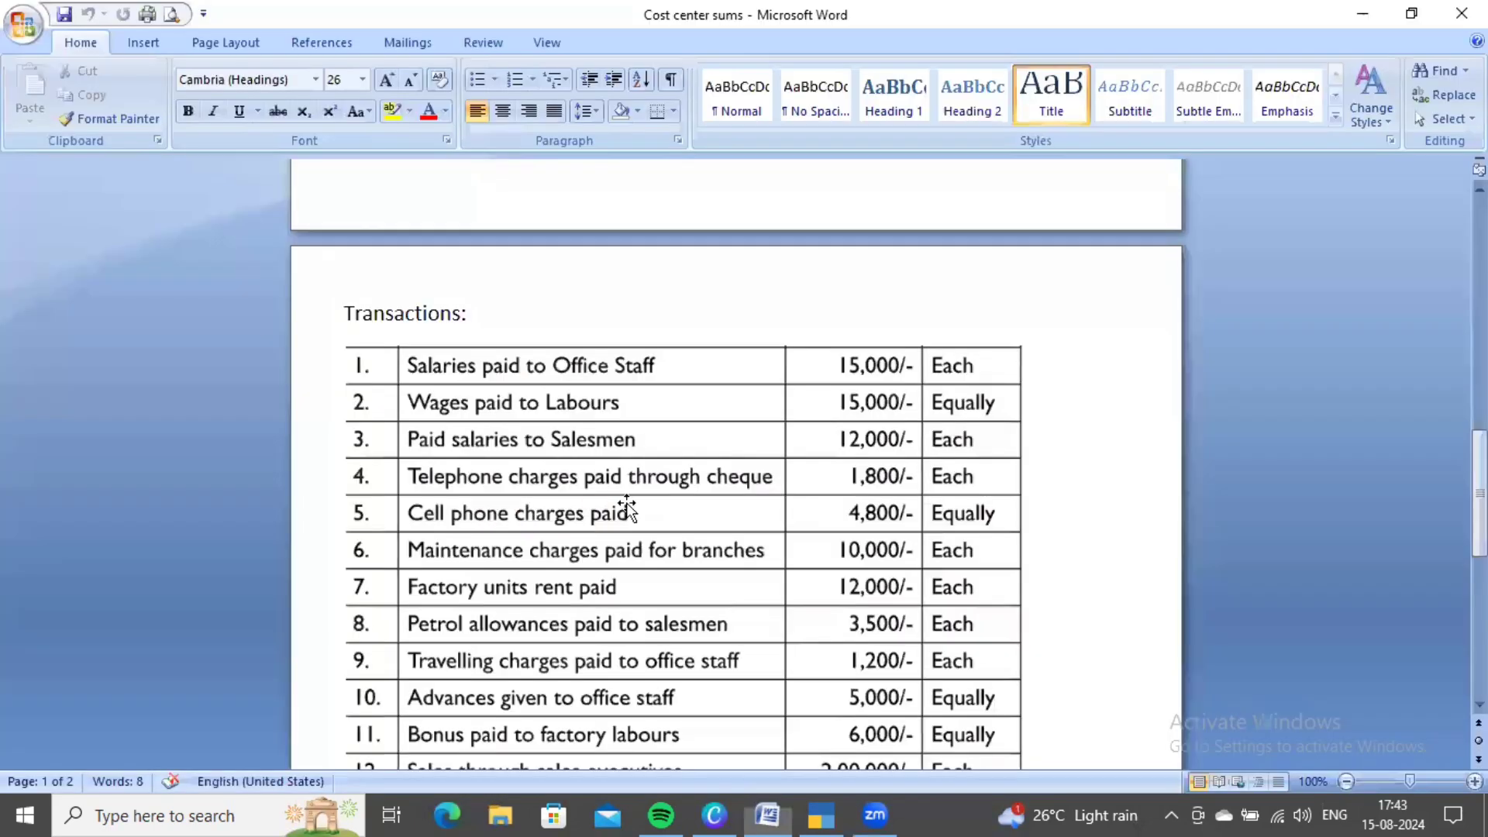
{"action": "key", "text": "alt+Tab"}
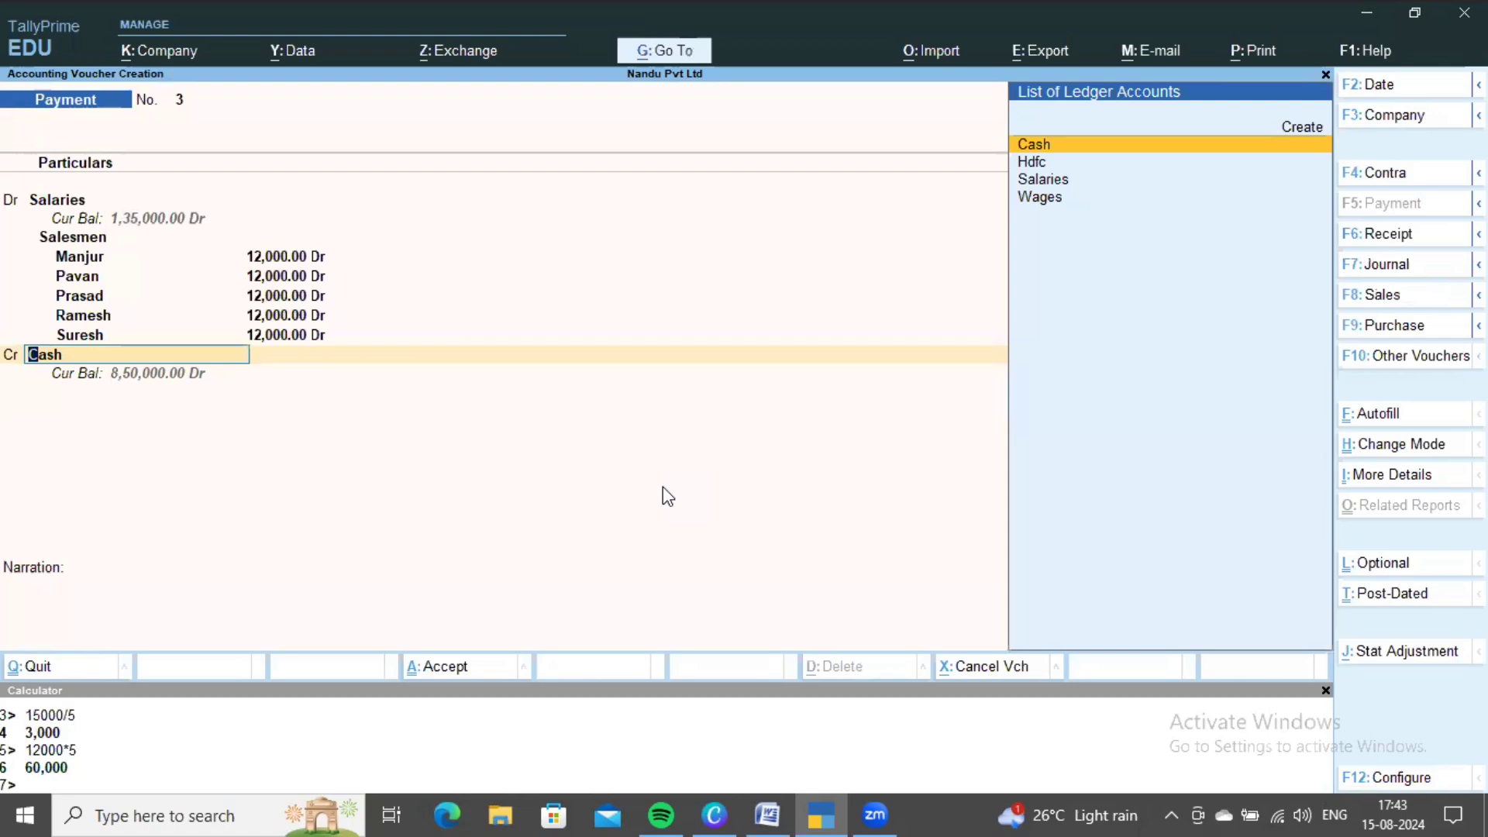
{"action": "key", "text": "ctrl+a"}
{"action": "key", "text": "alt+Tab"}
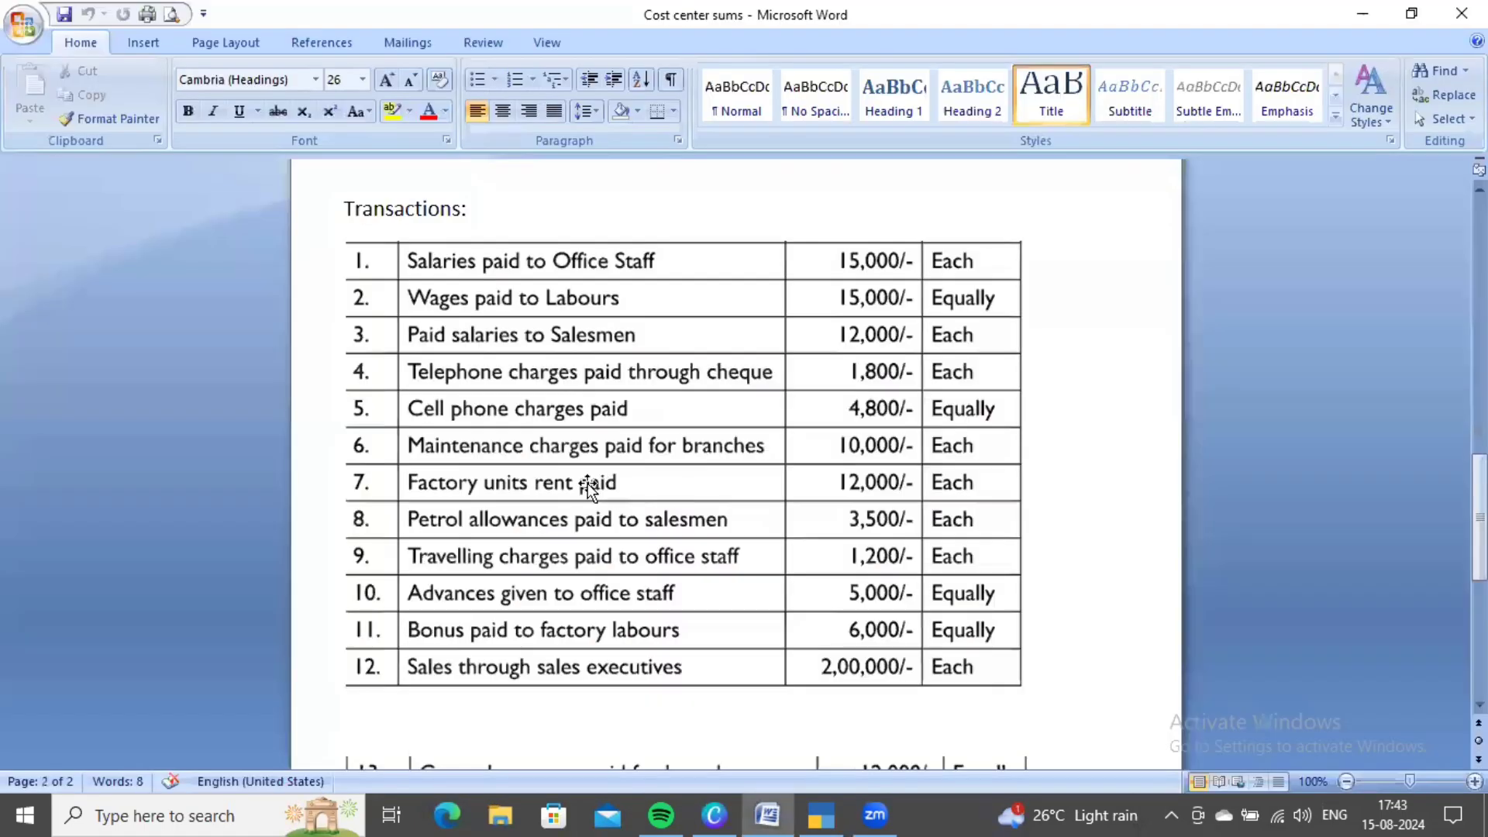
- Check transaction 4 and its cost categories on the problem sheet, then return to blank voucher No. 4
{"action": "scroll", "coordinate": [581, 484], "scroll_direction": "up", "scroll_amount": 1}
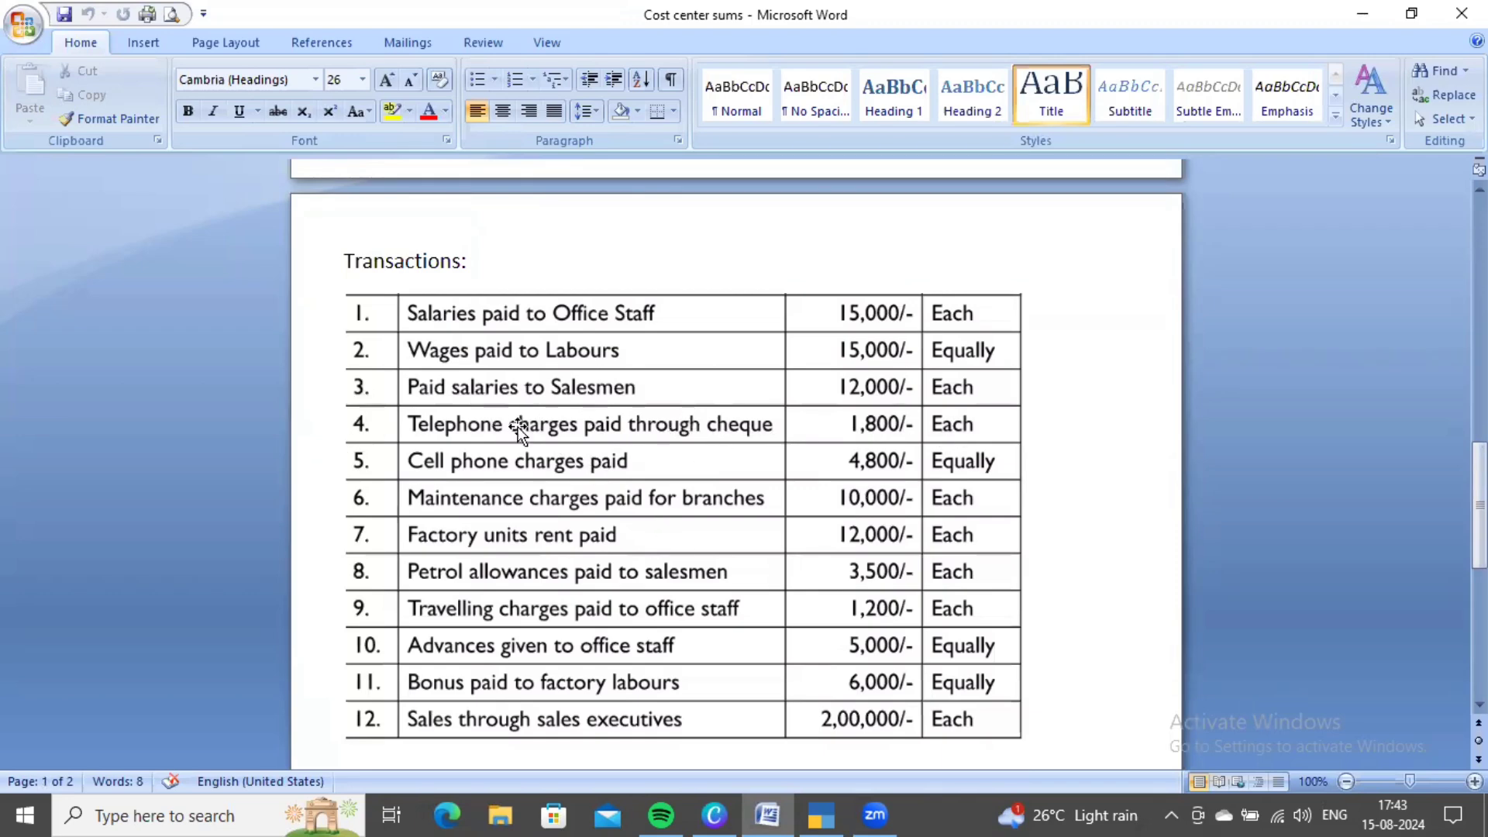
{"action": "scroll", "coordinate": [731, 448], "scroll_direction": "up", "scroll_amount": 15}
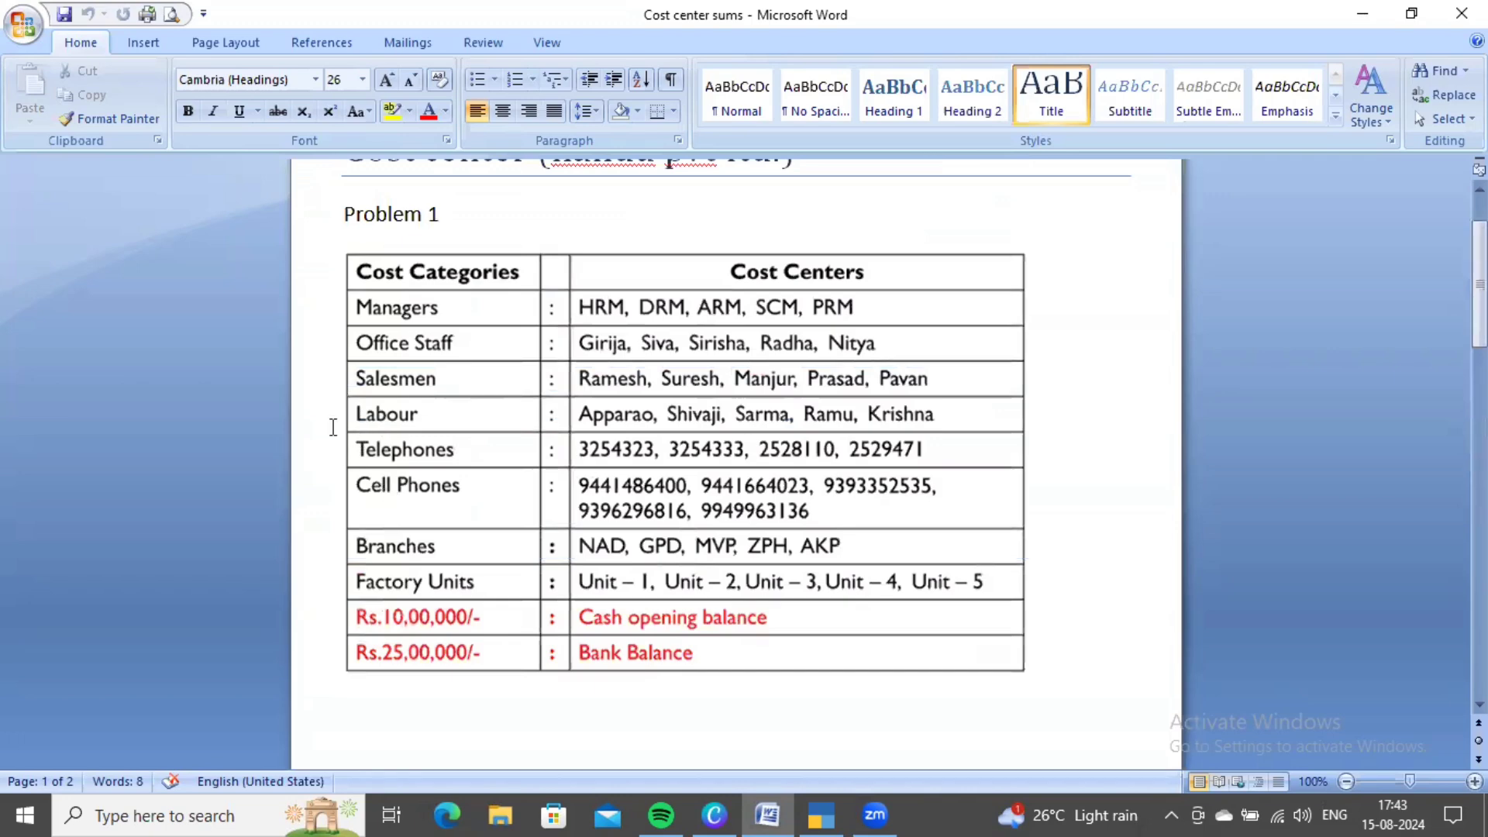
{"action": "scroll", "coordinate": [919, 538], "scroll_direction": "down", "scroll_amount": 7}
{"action": "scroll", "coordinate": [920, 538], "scroll_direction": "down", "scroll_amount": 8}
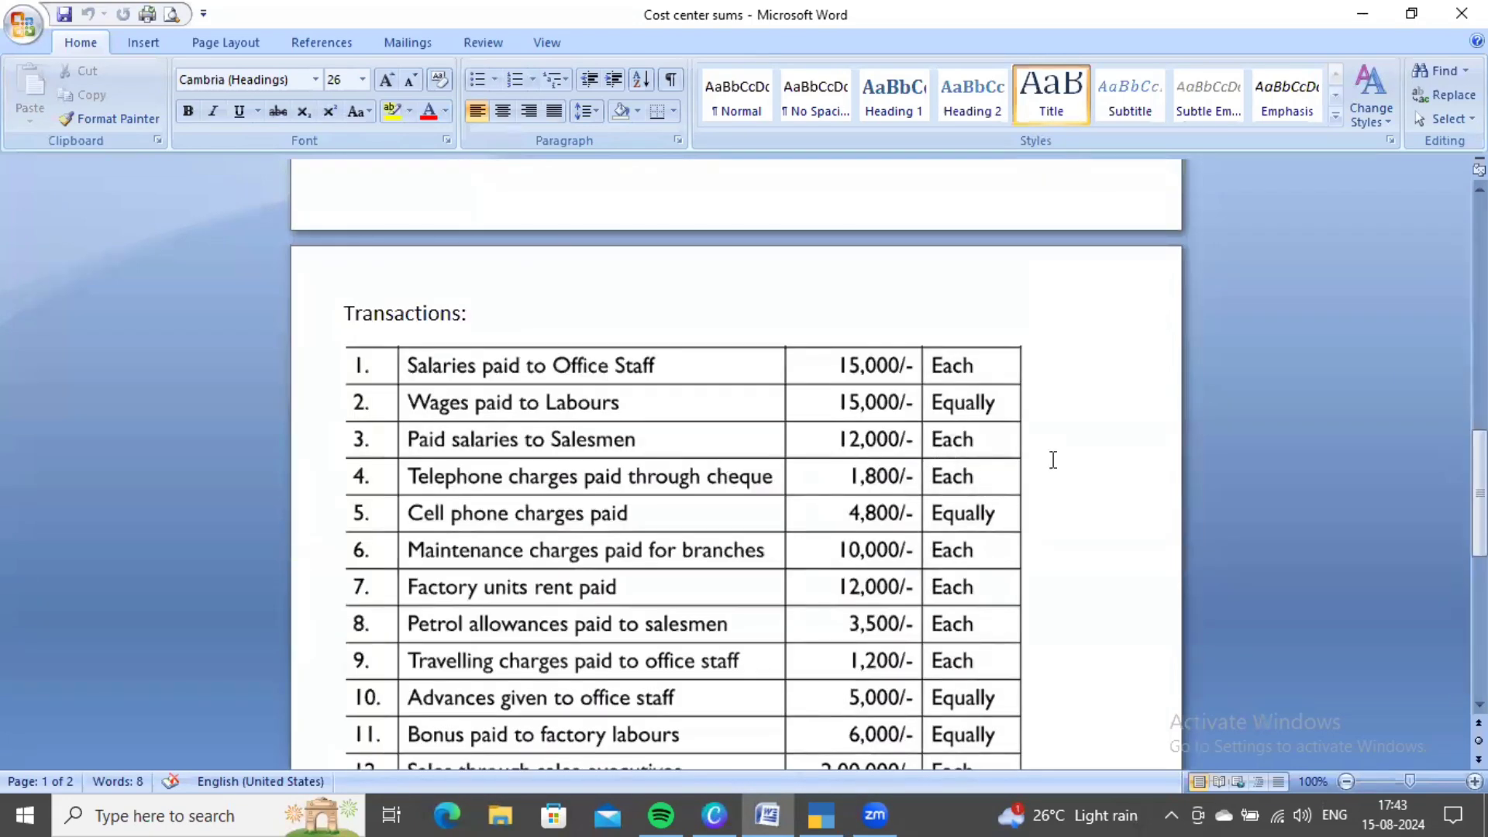
{"action": "key", "text": "alt+Tab"}
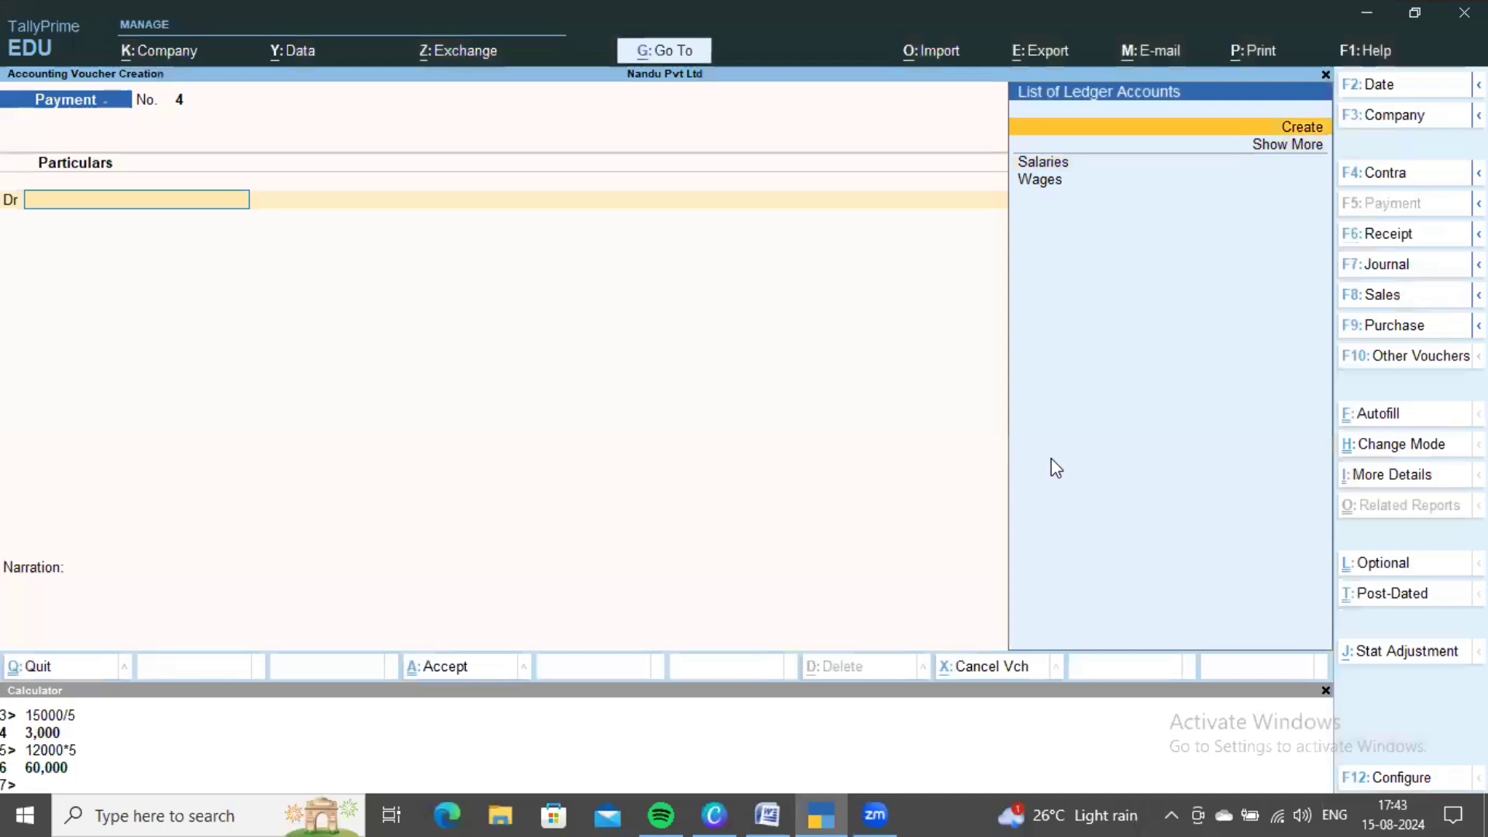
- Create the Telephone Charges ledger under Indirect Expenses as the debit account
{"action": "key", "text": "Return"}
{"action": "type", "text": "Telep"}
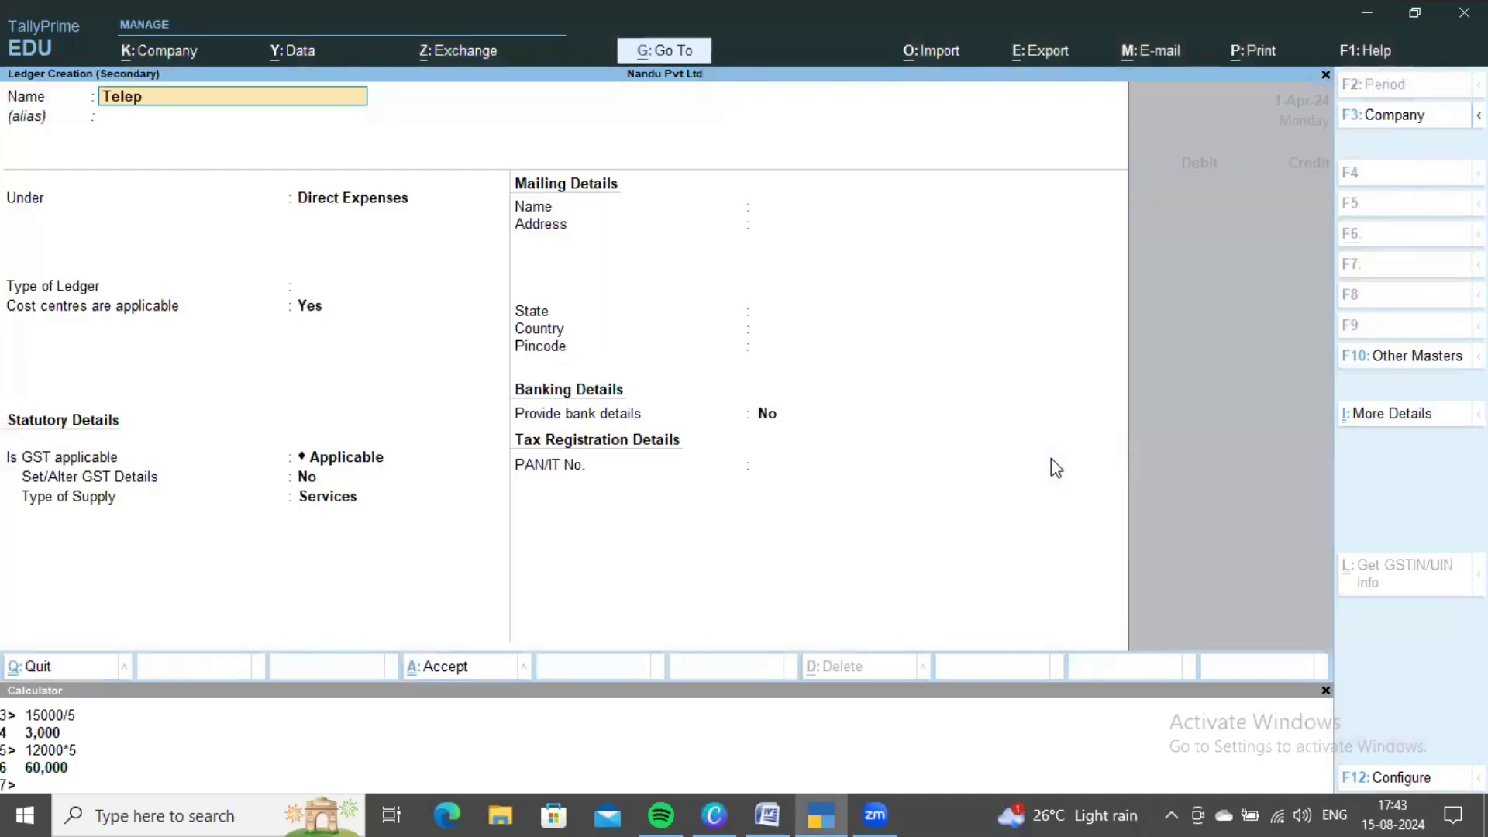
{"action": "type", "text": "hone Charges"}
{"action": "key", "text": "Return"}
{"action": "key", "text": "Return"}
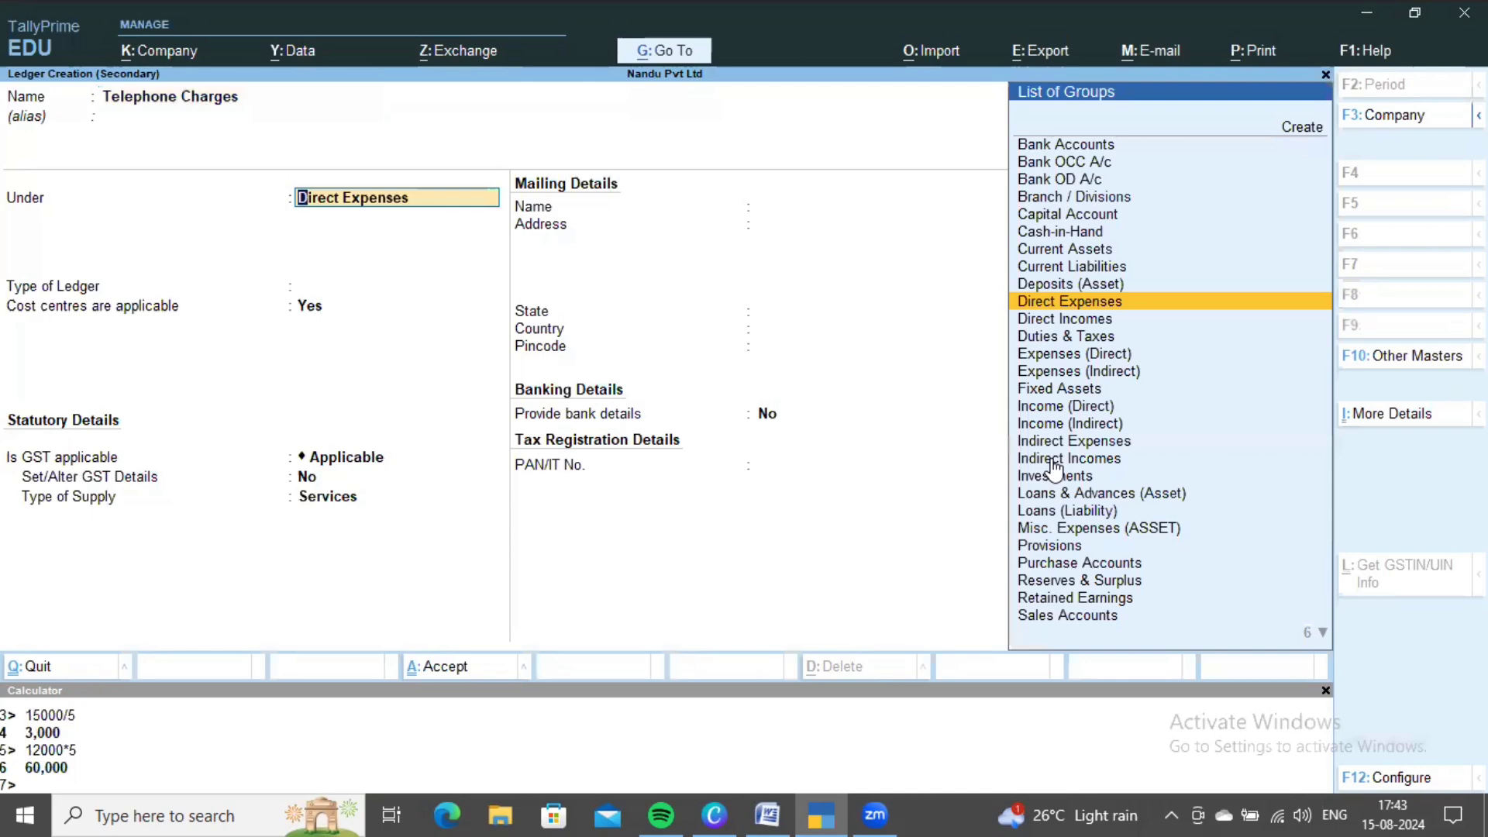
{"action": "type", "text": "indi"}
{"action": "key", "text": "Down"}
{"action": "key", "text": "Up"}
{"action": "key", "text": "Return"}
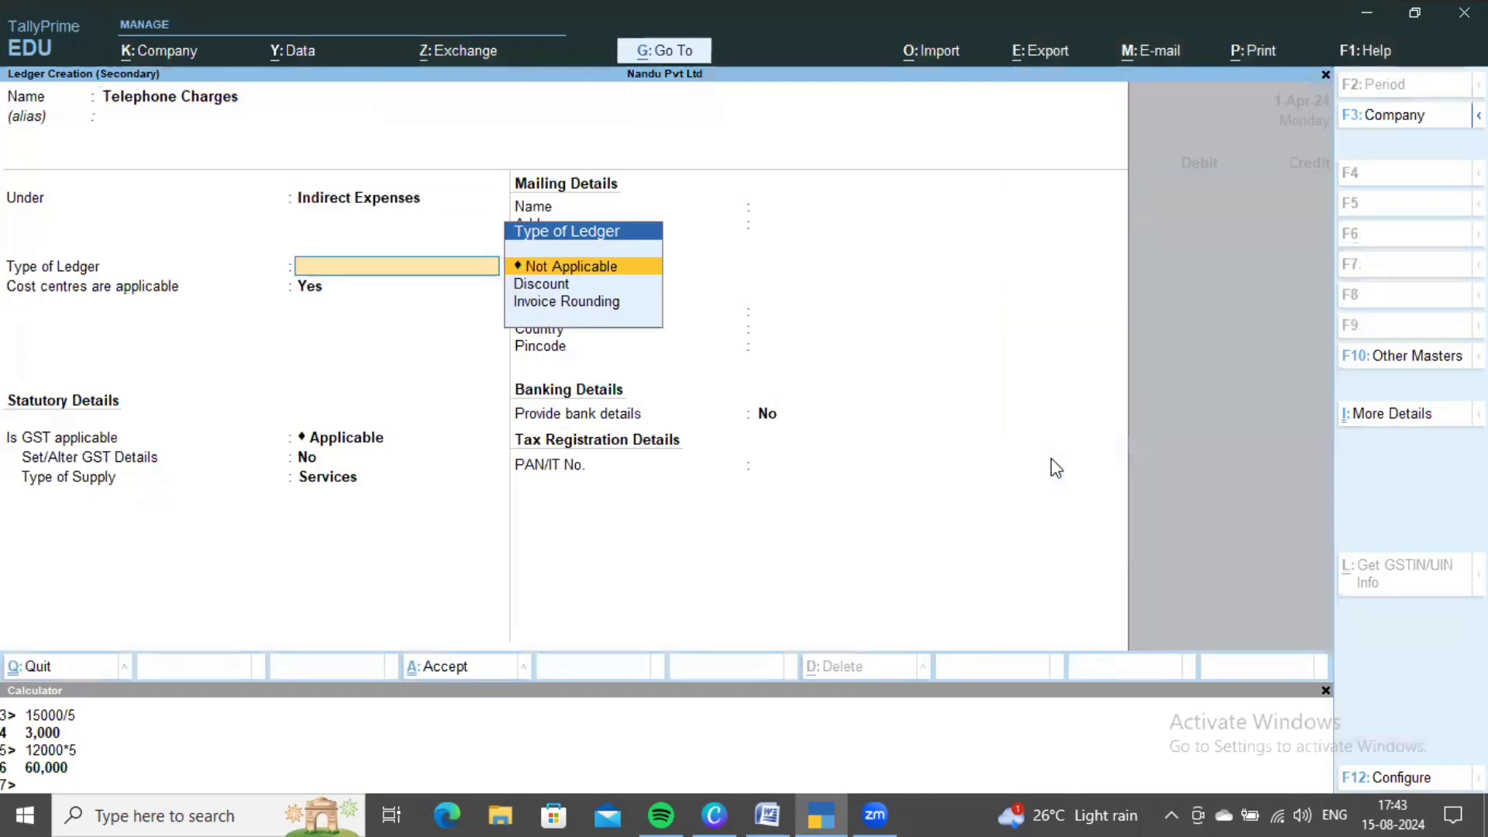
{"action": "key", "text": "ctrl+a"}
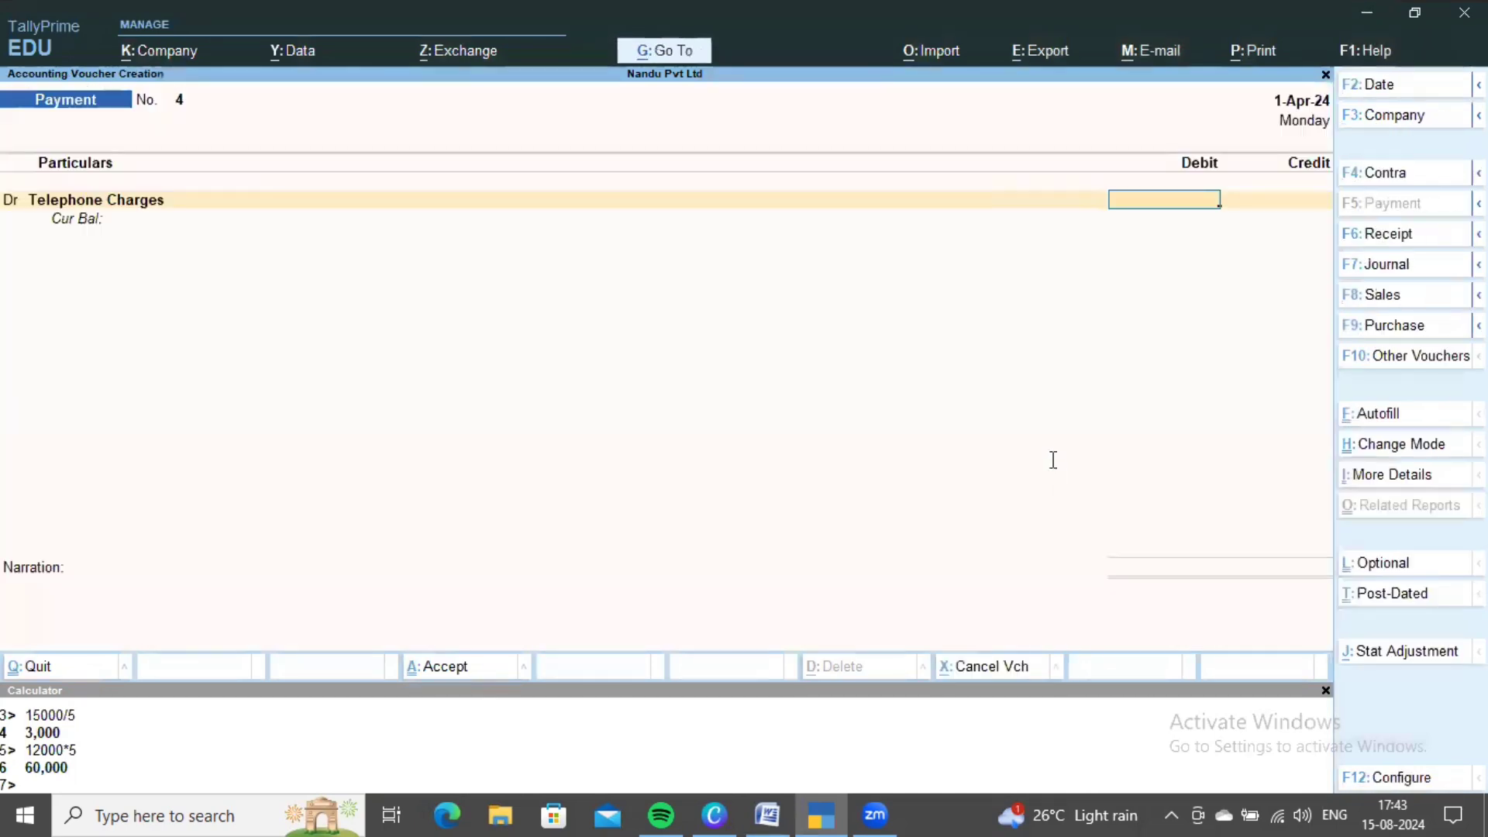
- Debit Telephone Charges with 7,200, worked out as 1,800 × 4
{"action": "key", "text": "alt+Tab"}
{"action": "scroll", "coordinate": [969, 496], "scroll_direction": "up", "scroll_amount": 10}
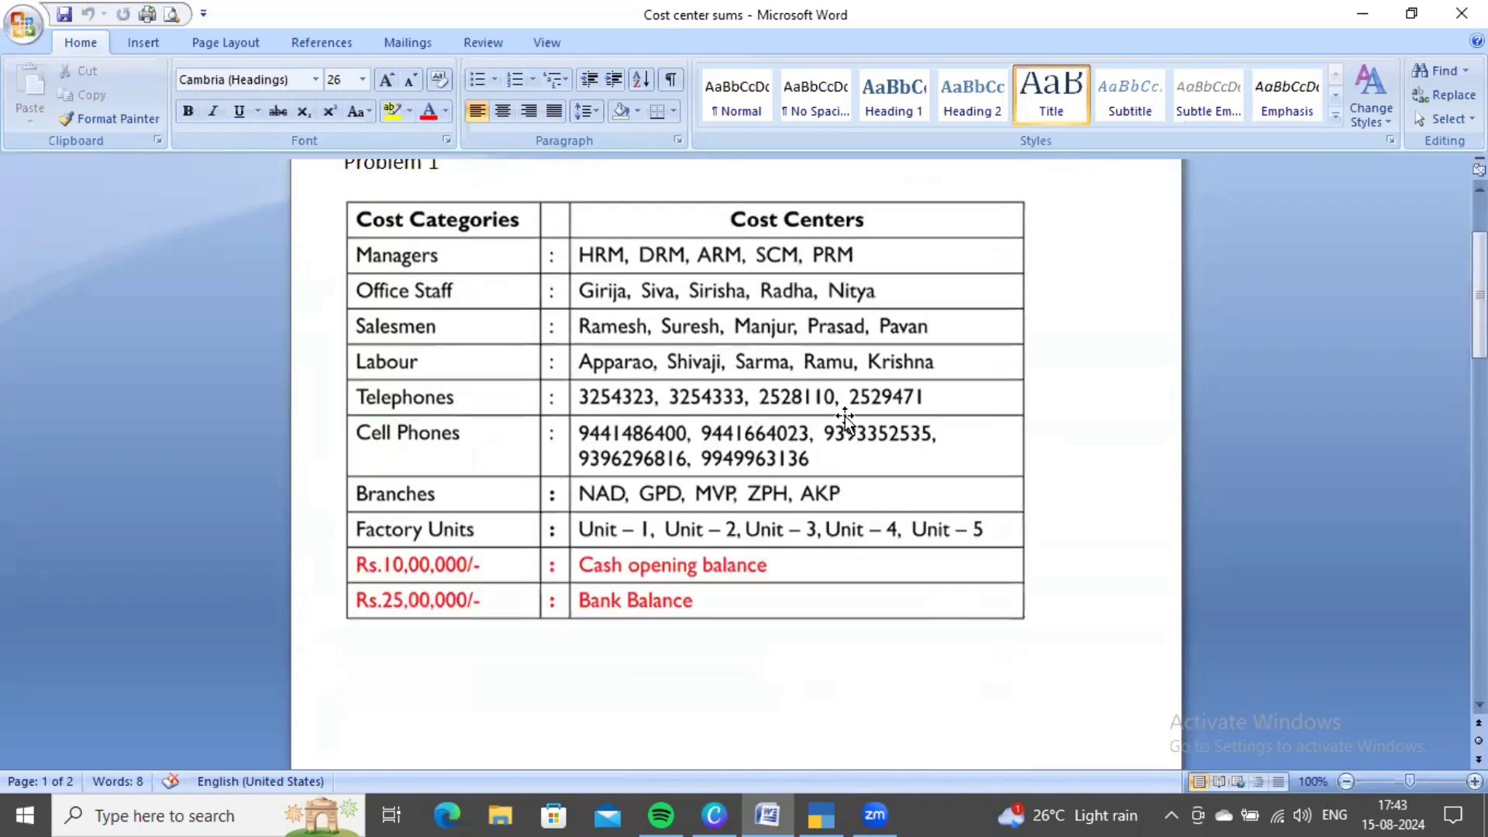
{"action": "scroll", "coordinate": [891, 434], "scroll_direction": "down", "scroll_amount": 10}
{"action": "scroll", "coordinate": [895, 443], "scroll_direction": "down", "scroll_amount": 3}
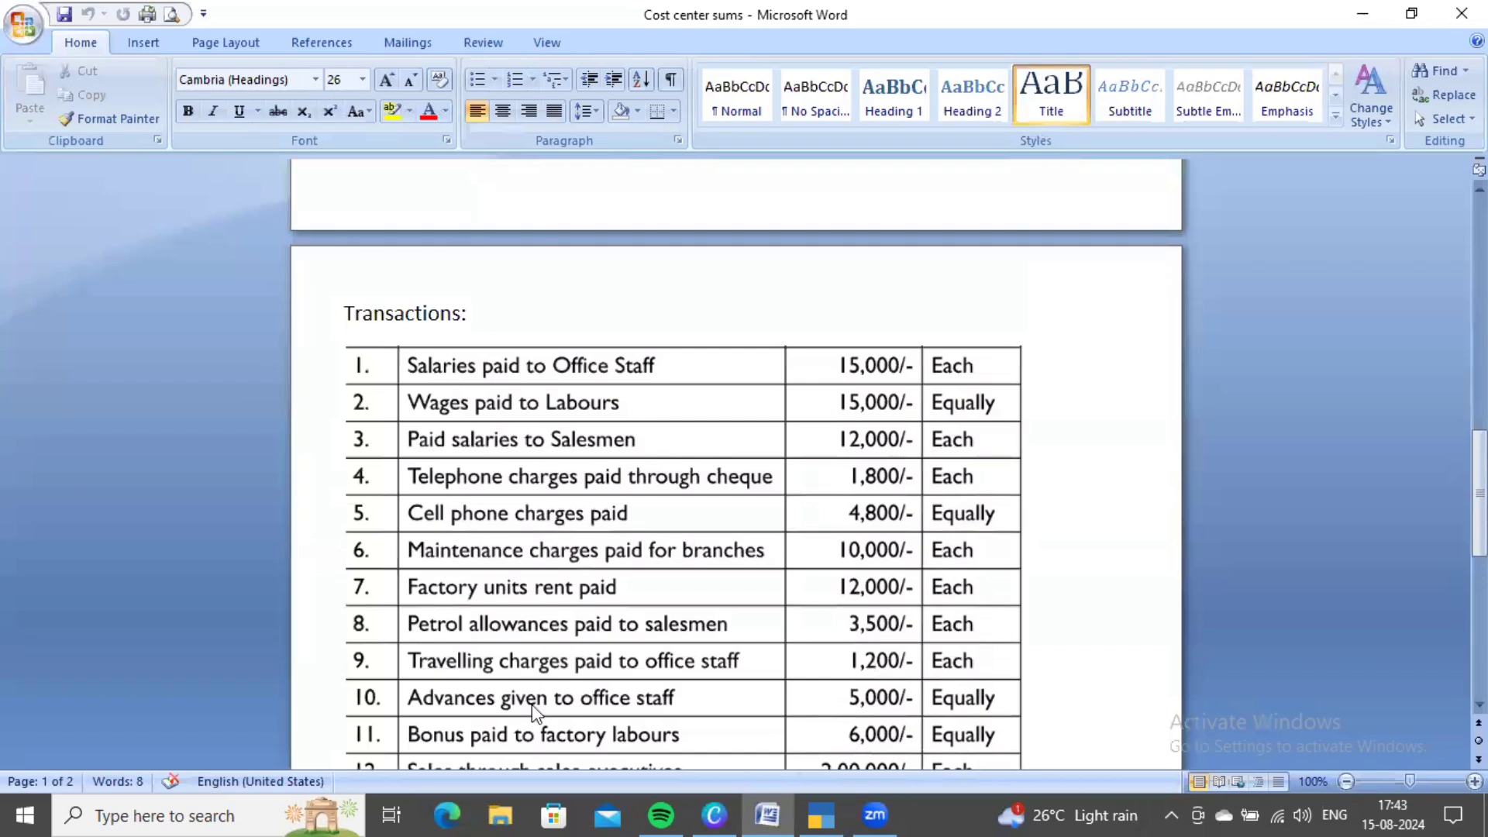
{"action": "key", "text": "alt+Tab"}
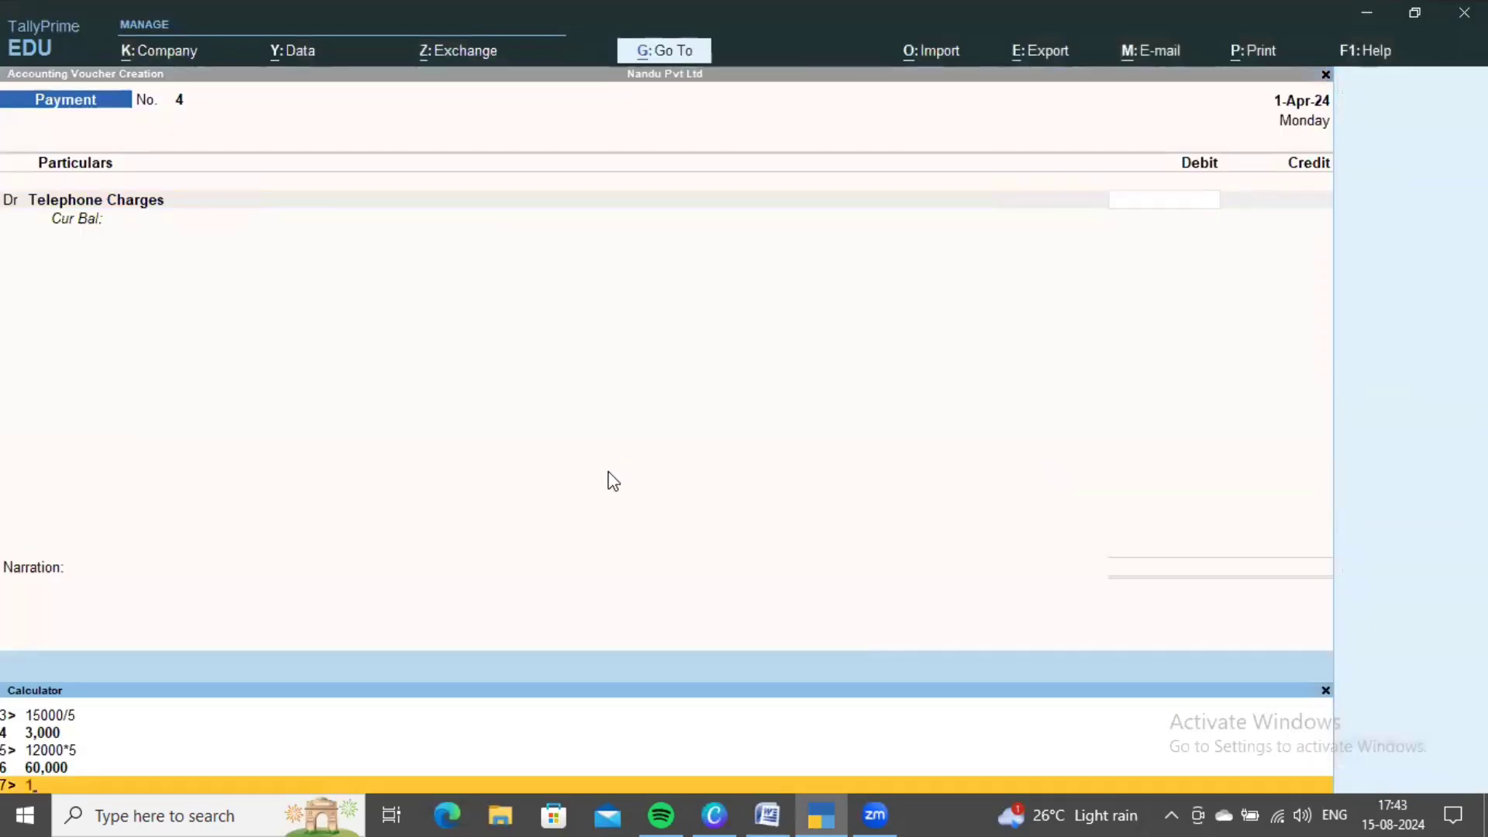
{"action": "type", "text": "00*4"}
{"action": "key", "text": "Return"}
{"action": "left_click", "coordinate": [1036, 402]}
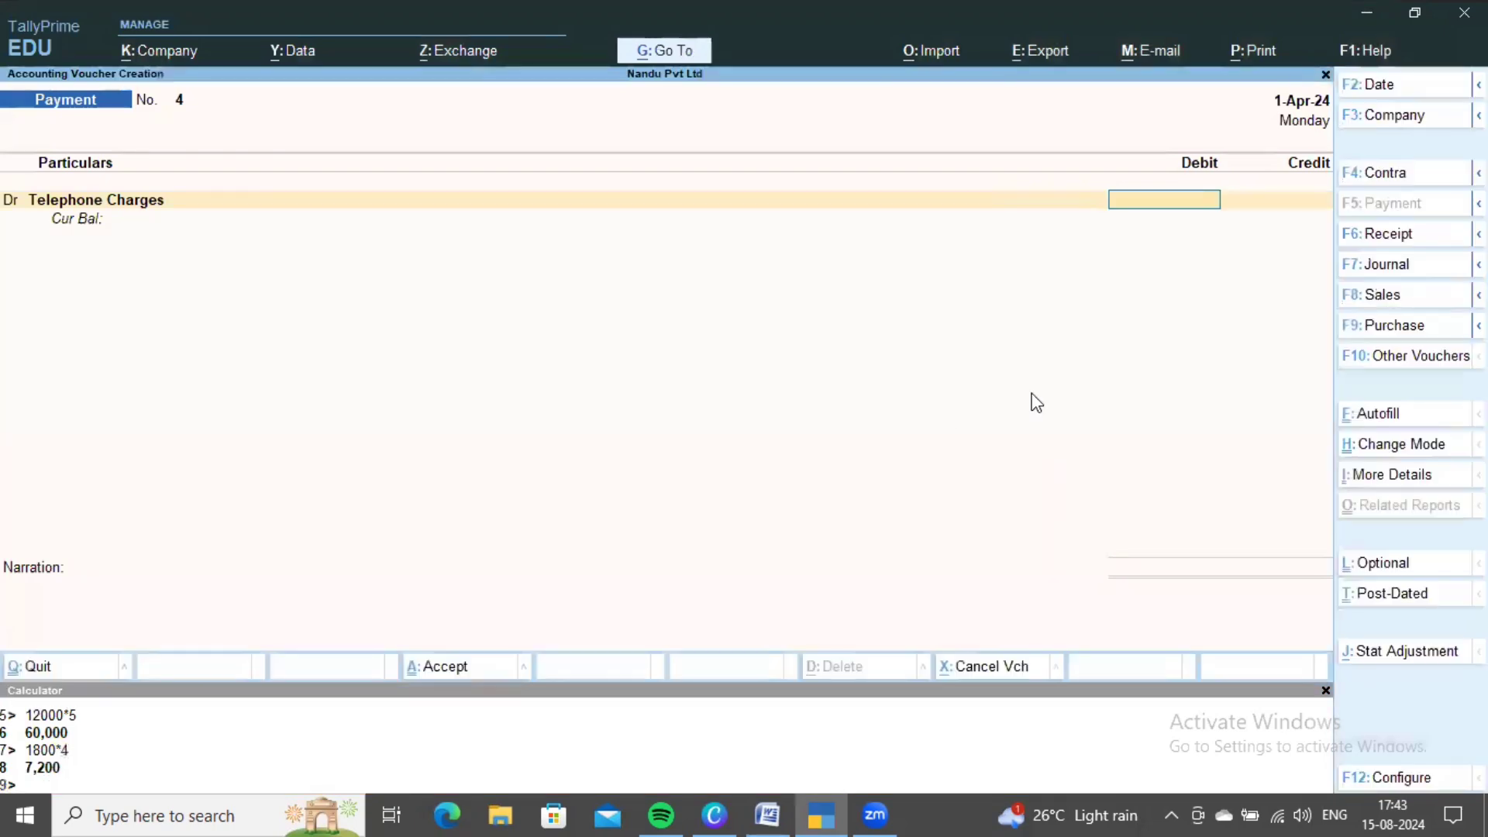
{"action": "type", "text": "200"}
{"action": "key", "text": "Return"}
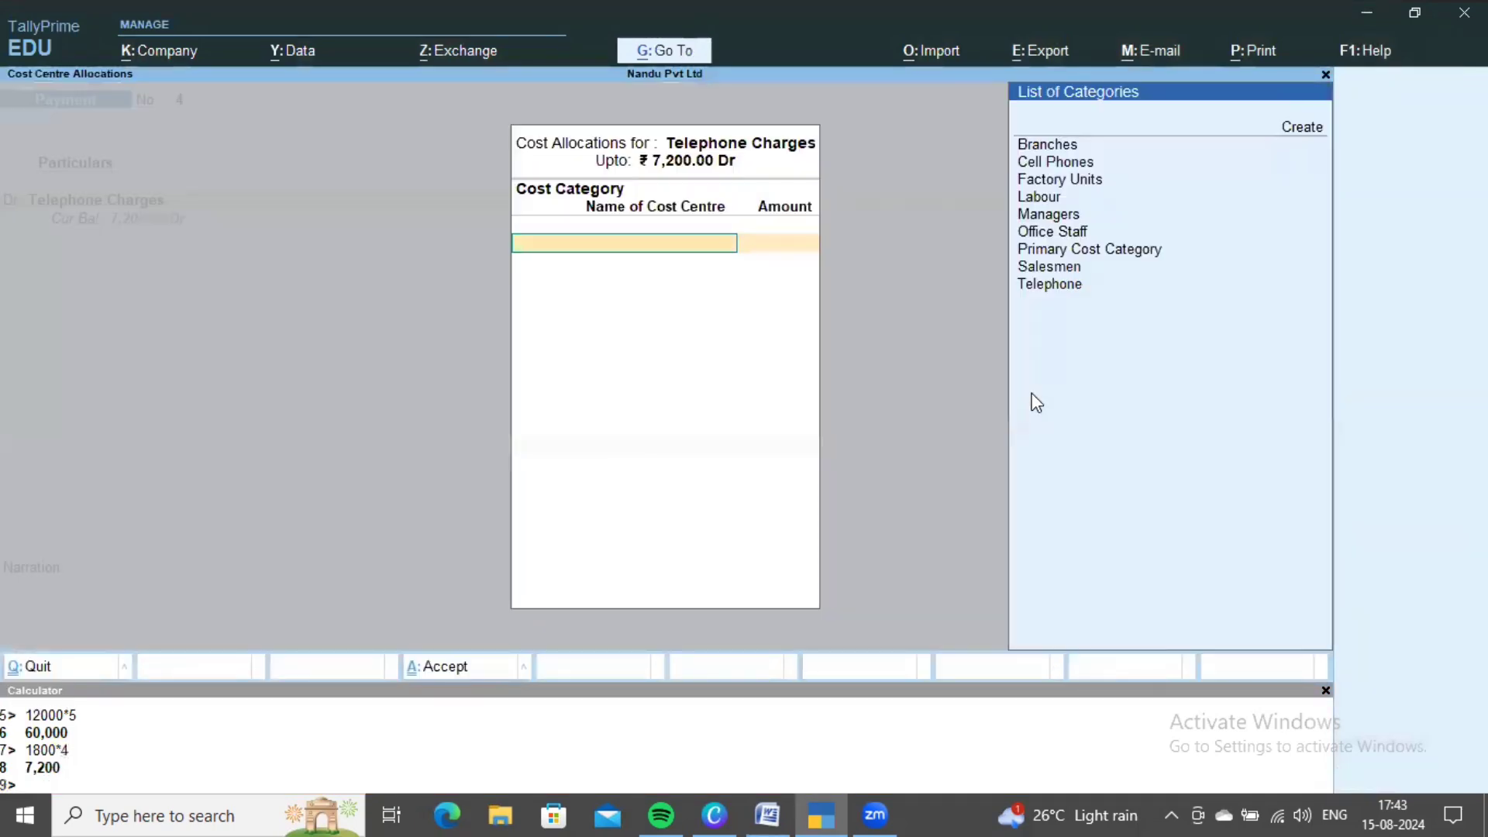
- Choose the Telephone cost category and allocate 1,800 each to 2528110 and 2529471
{"action": "key", "text": "Down"}
{"action": "key", "text": "Down"}
{"action": "key", "text": "Down"}
{"action": "key", "text": "Down"}
{"action": "key", "text": "Down"}
{"action": "key", "text": "Down"}
{"action": "key", "text": "Down"}
{"action": "key", "text": "Down"}
{"action": "key", "text": "Down"}
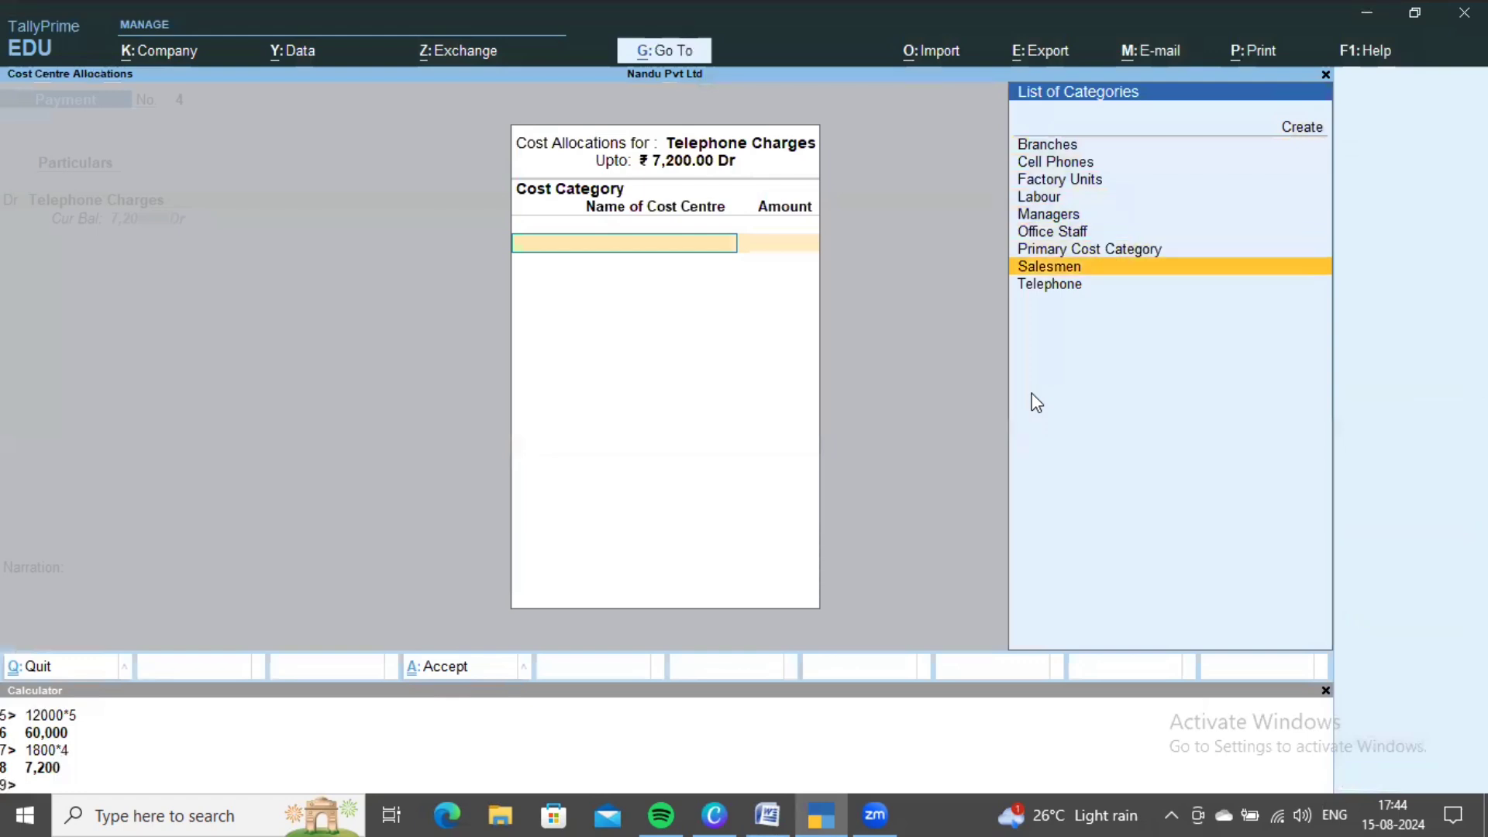
{"action": "key", "text": "Return"}
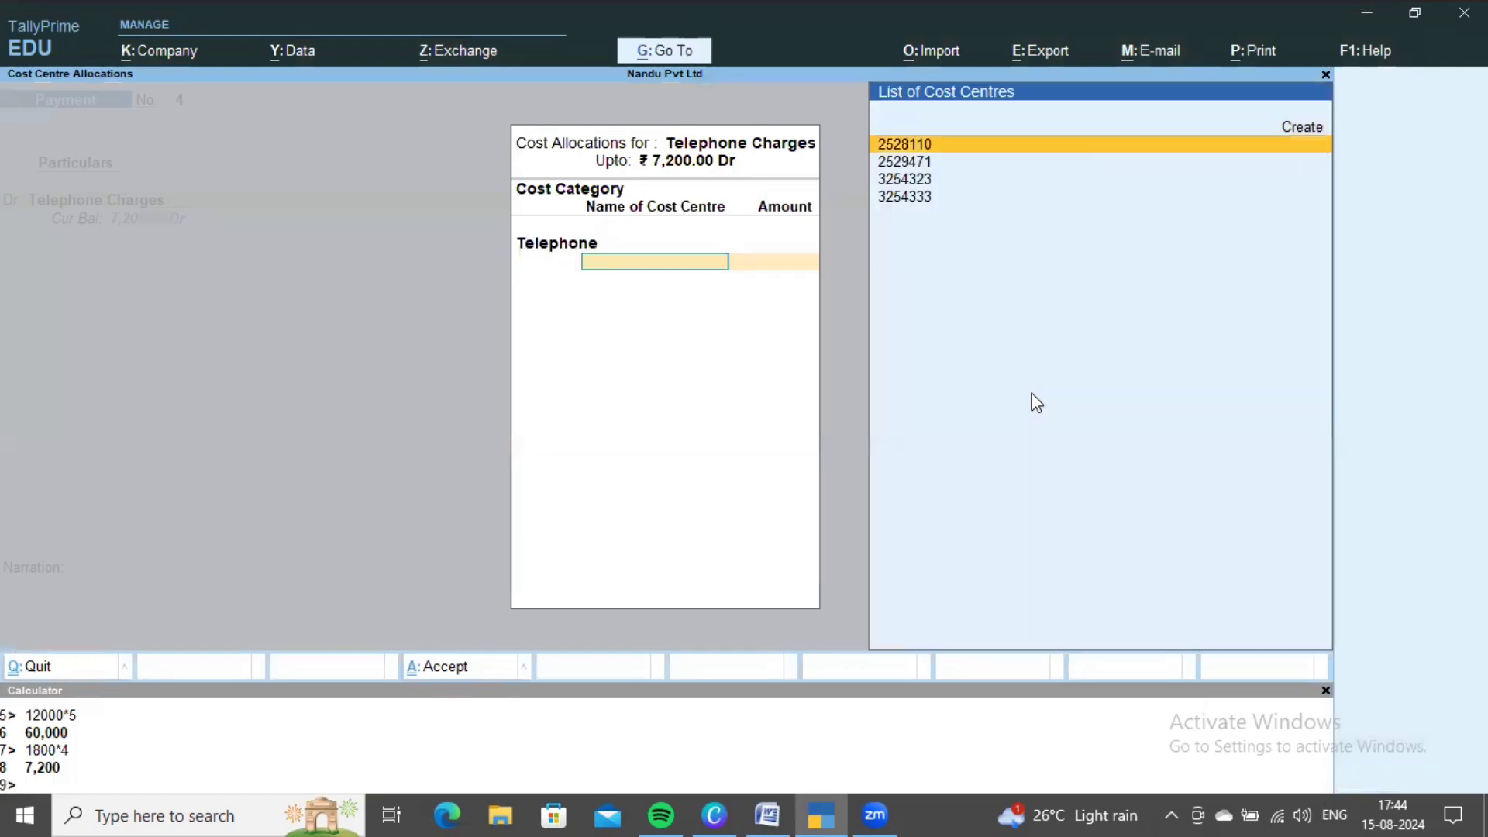
{"action": "key", "text": "Return"}
{"action": "type", "text": "1800"}
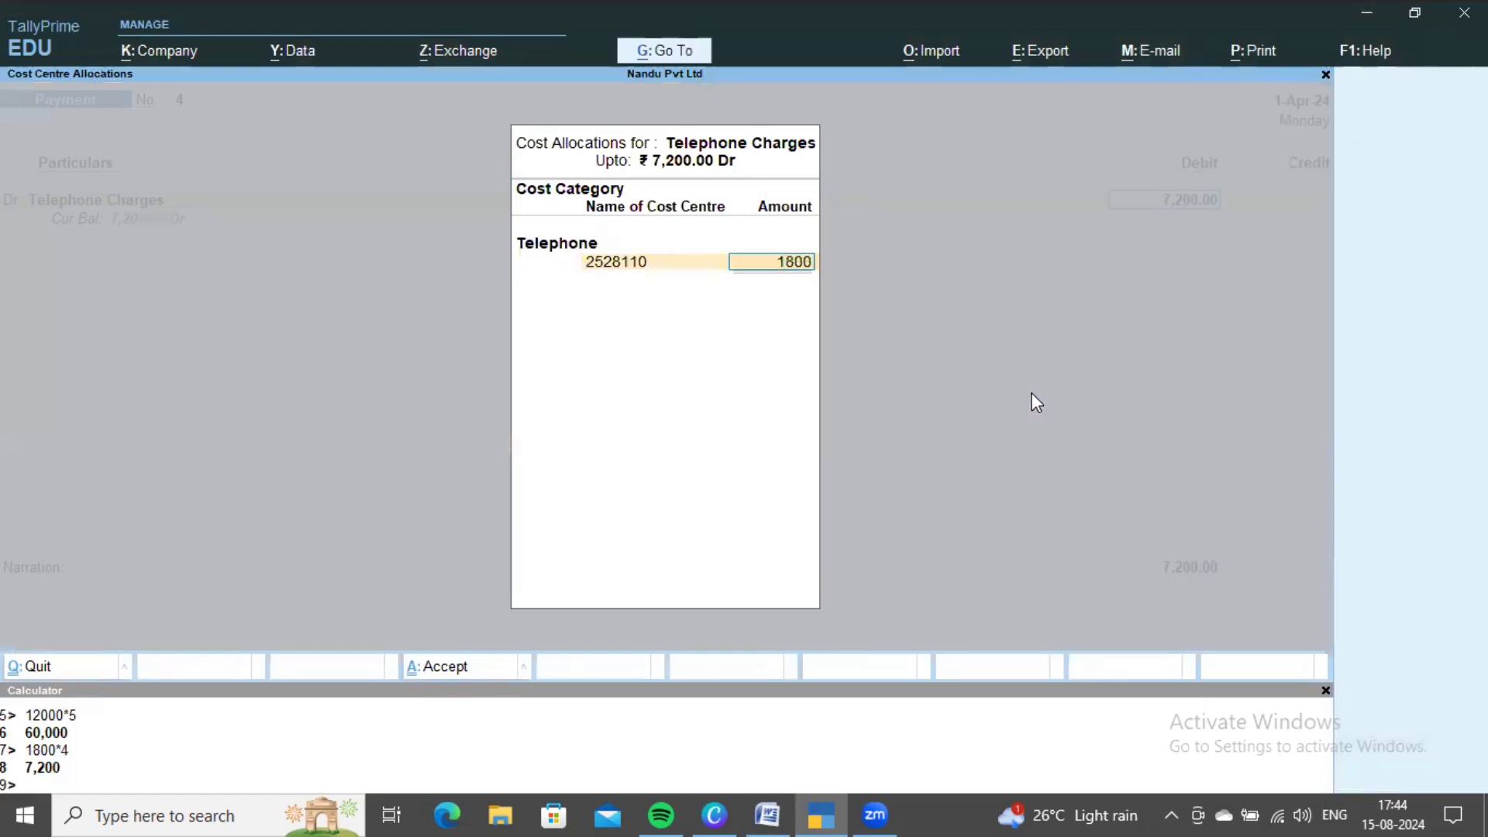
{"action": "key", "text": "Return"}
{"action": "key", "text": "Down"}
{"action": "key", "text": "Down"}
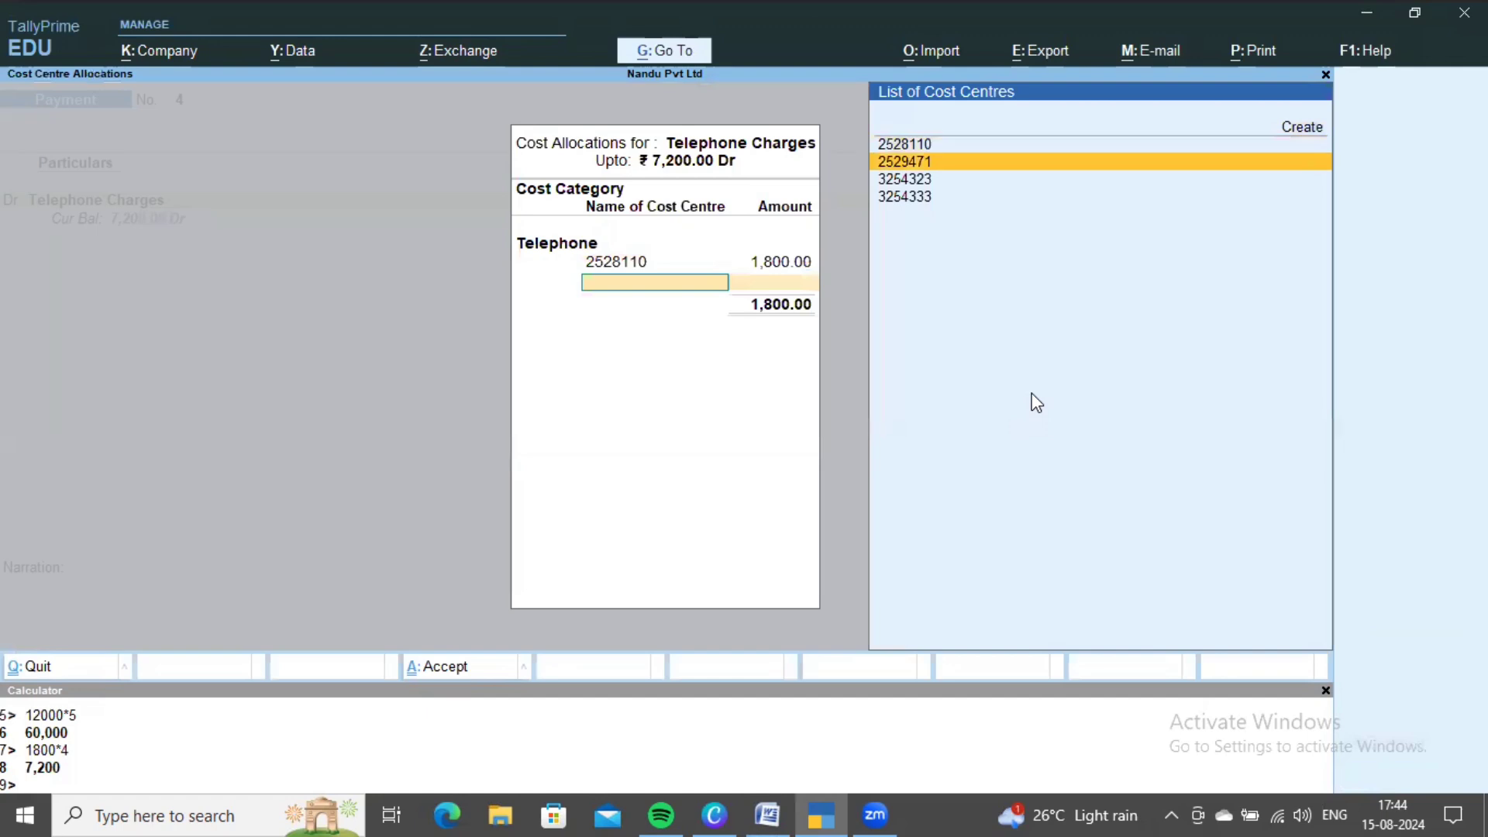
{"action": "key", "text": "Return"}
{"action": "type", "text": "1800"}
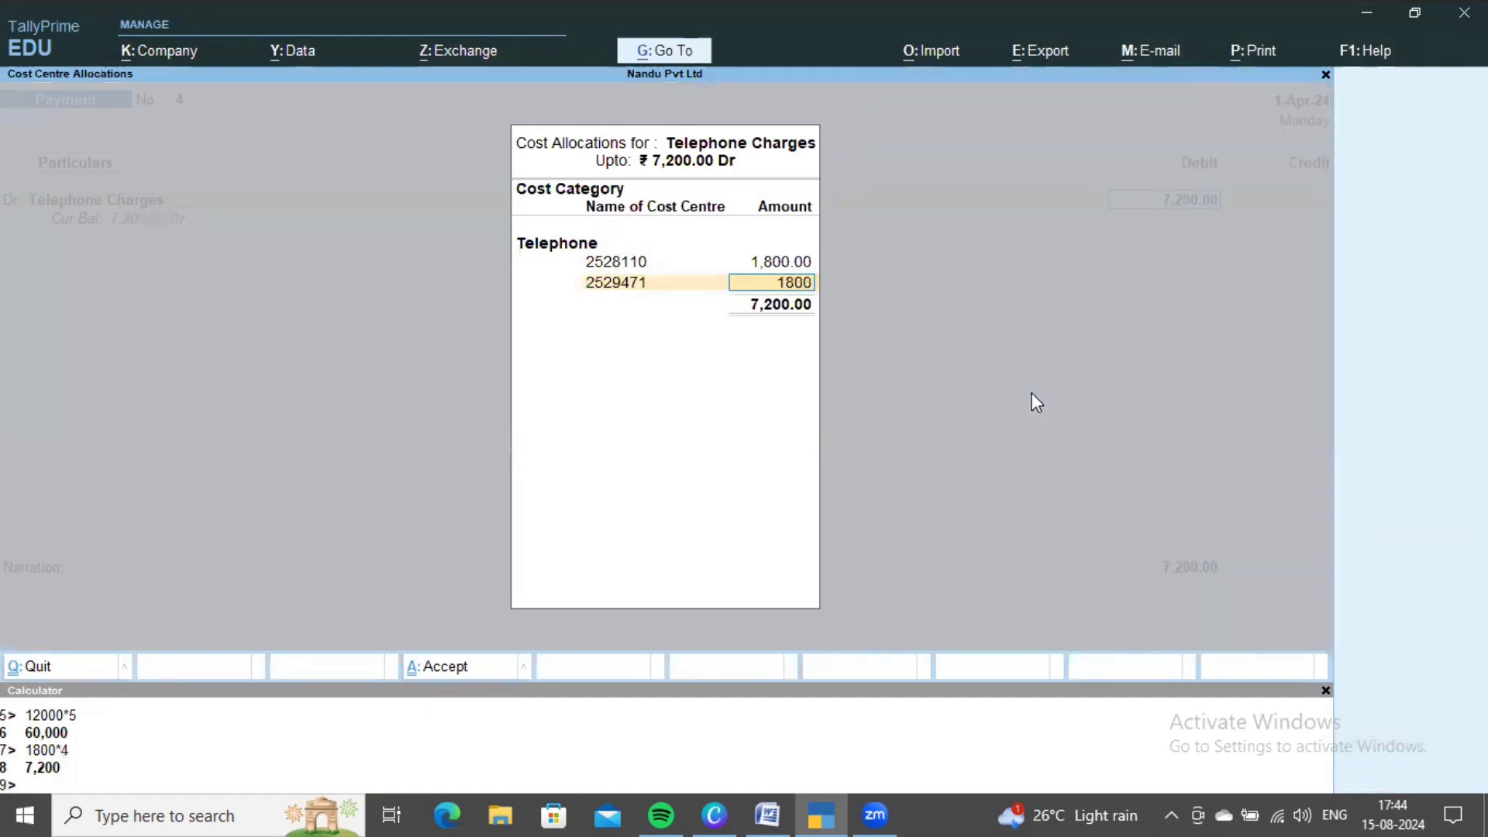
{"action": "key", "text": "Return"}
- Allocate 1,800 each to 3254323 and 3254333 and accept the allocation
{"action": "key", "text": "Down"}
{"action": "key", "text": "Down"}
{"action": "key", "text": "Down"}
{"action": "key", "text": "Return"}
{"action": "type", "text": "1"}
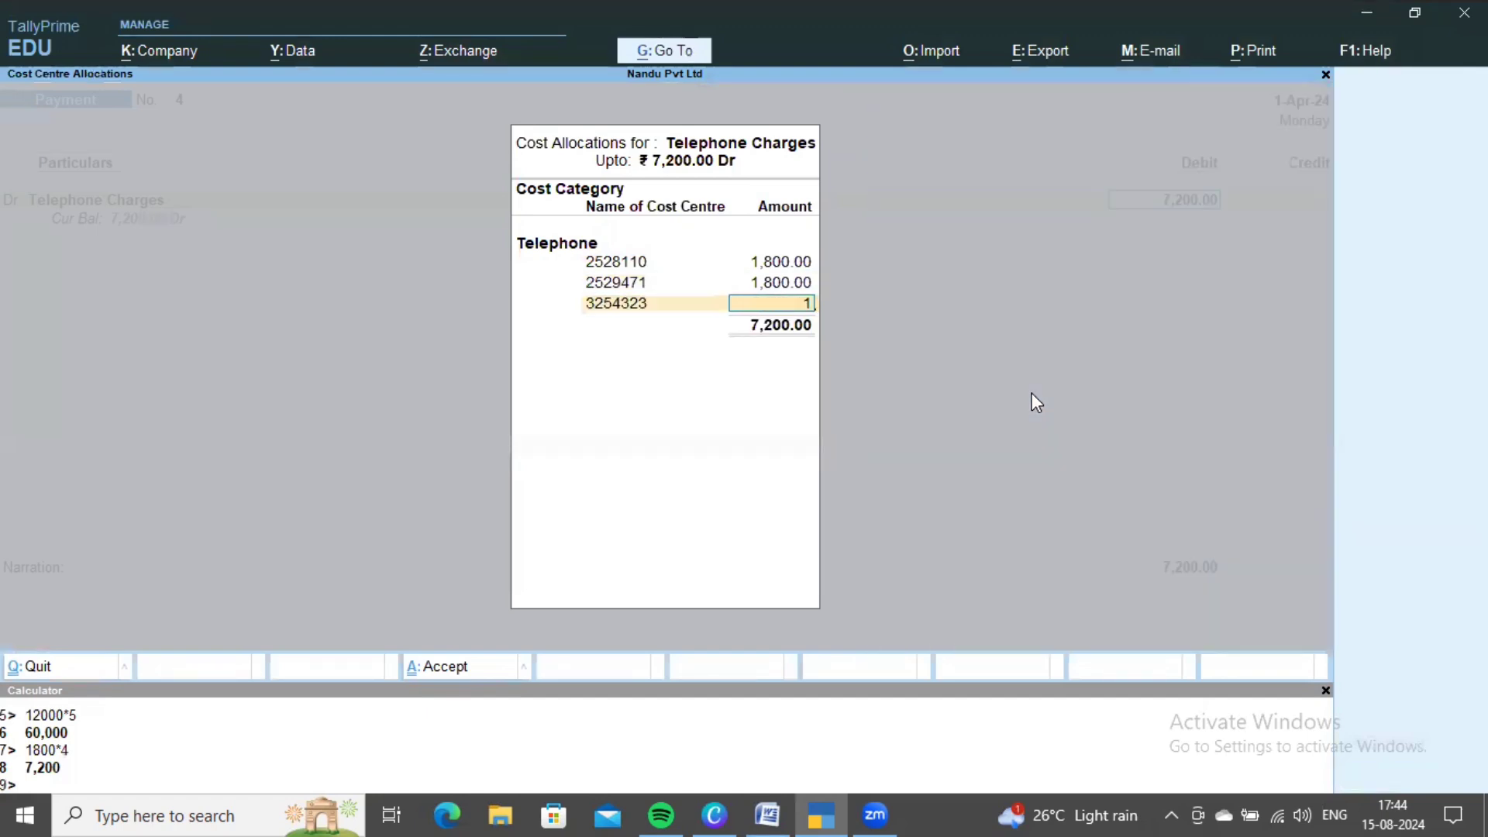
{"action": "type", "text": ",800"}
{"action": "key", "text": "Return"}
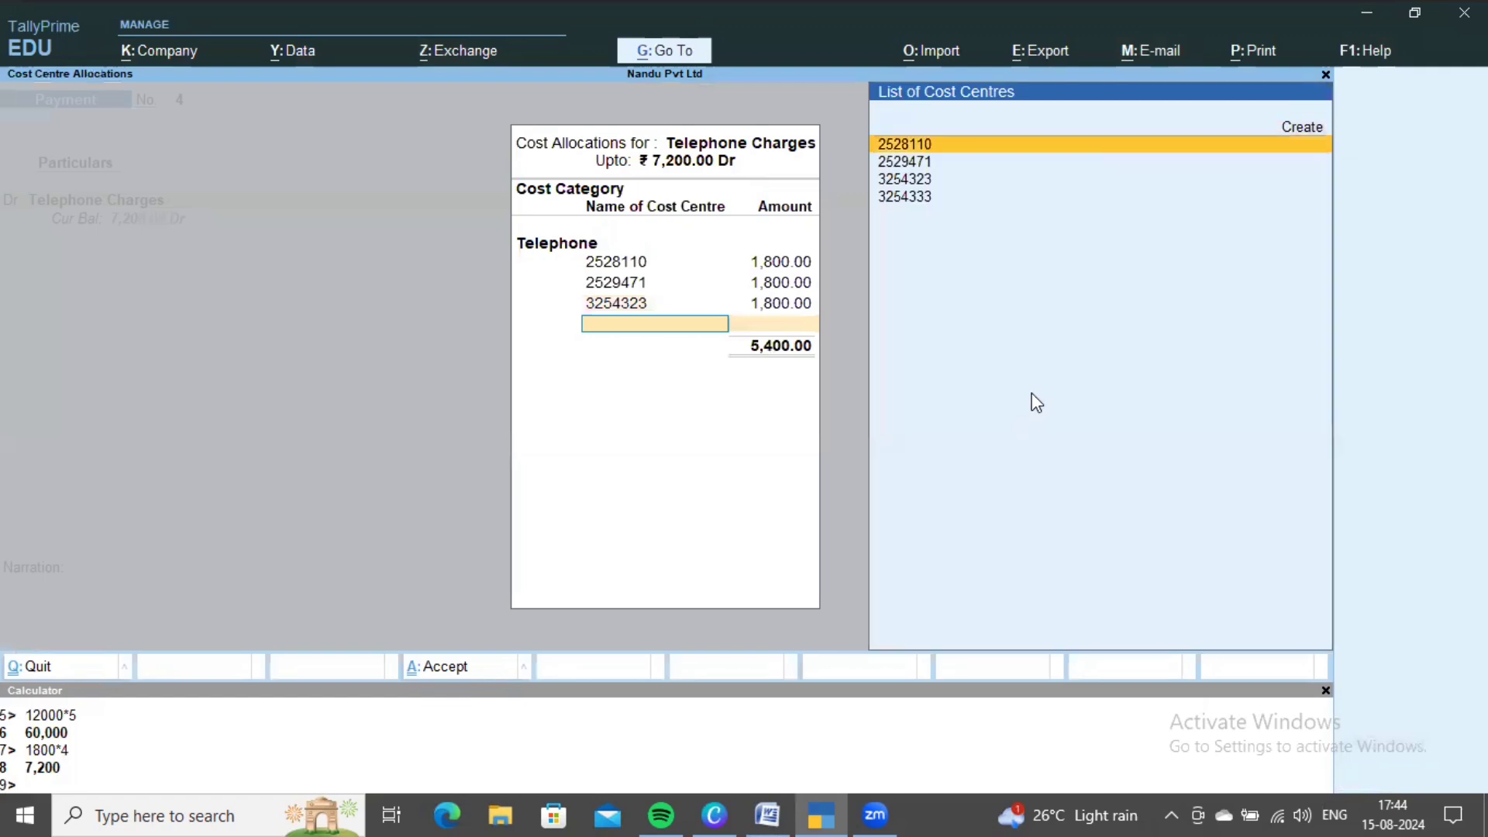
{"action": "key", "text": "Down"}
{"action": "key", "text": "Down"}
{"action": "key", "text": "Down"}
{"action": "key", "text": "Return"}
{"action": "key", "text": "ctrl+a"}
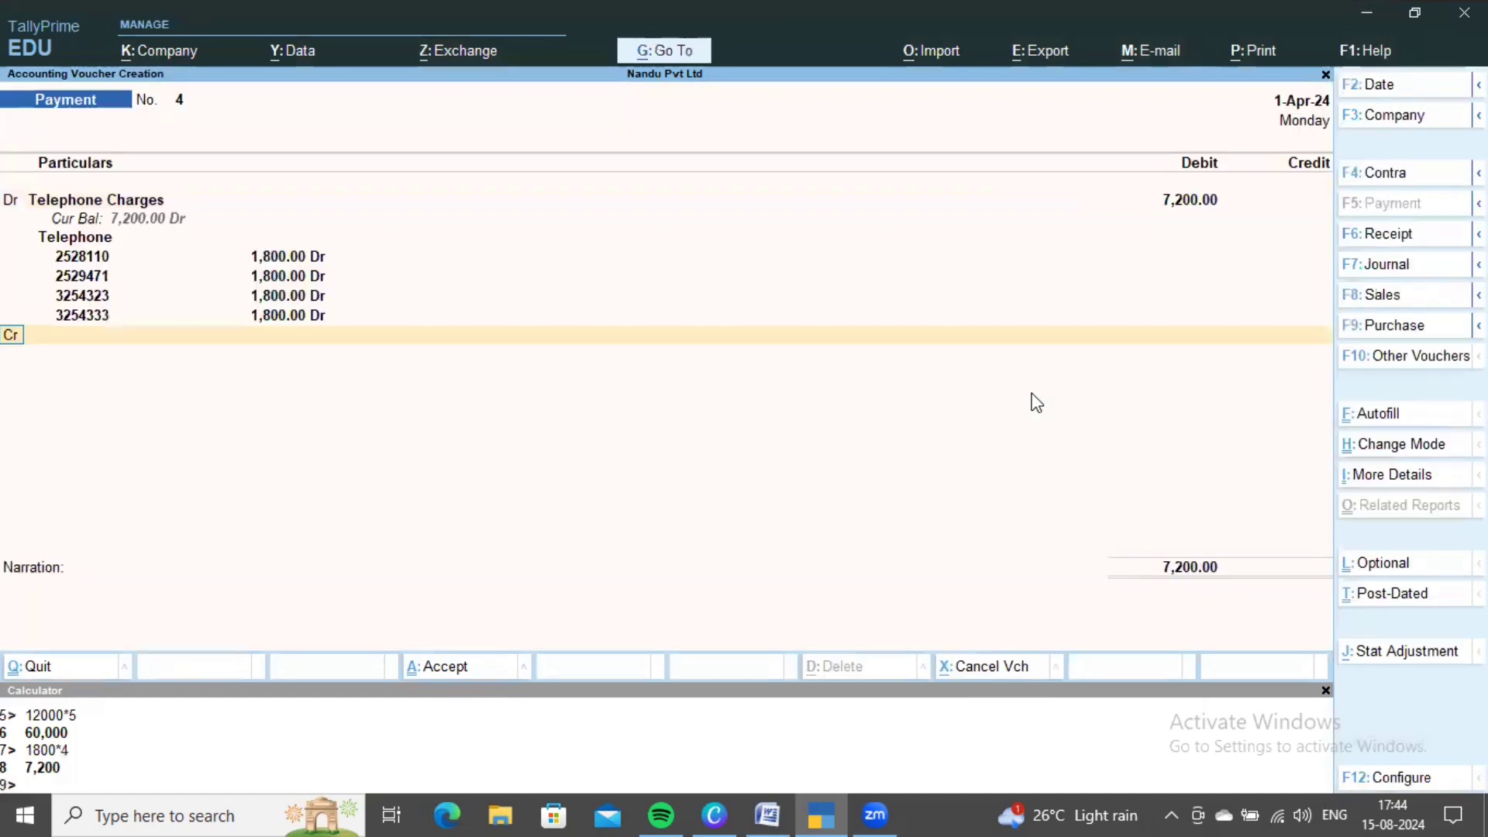
- Credit Hdfc for the 7,200 telephone payment
{"action": "key", "text": "alt+Tab"}
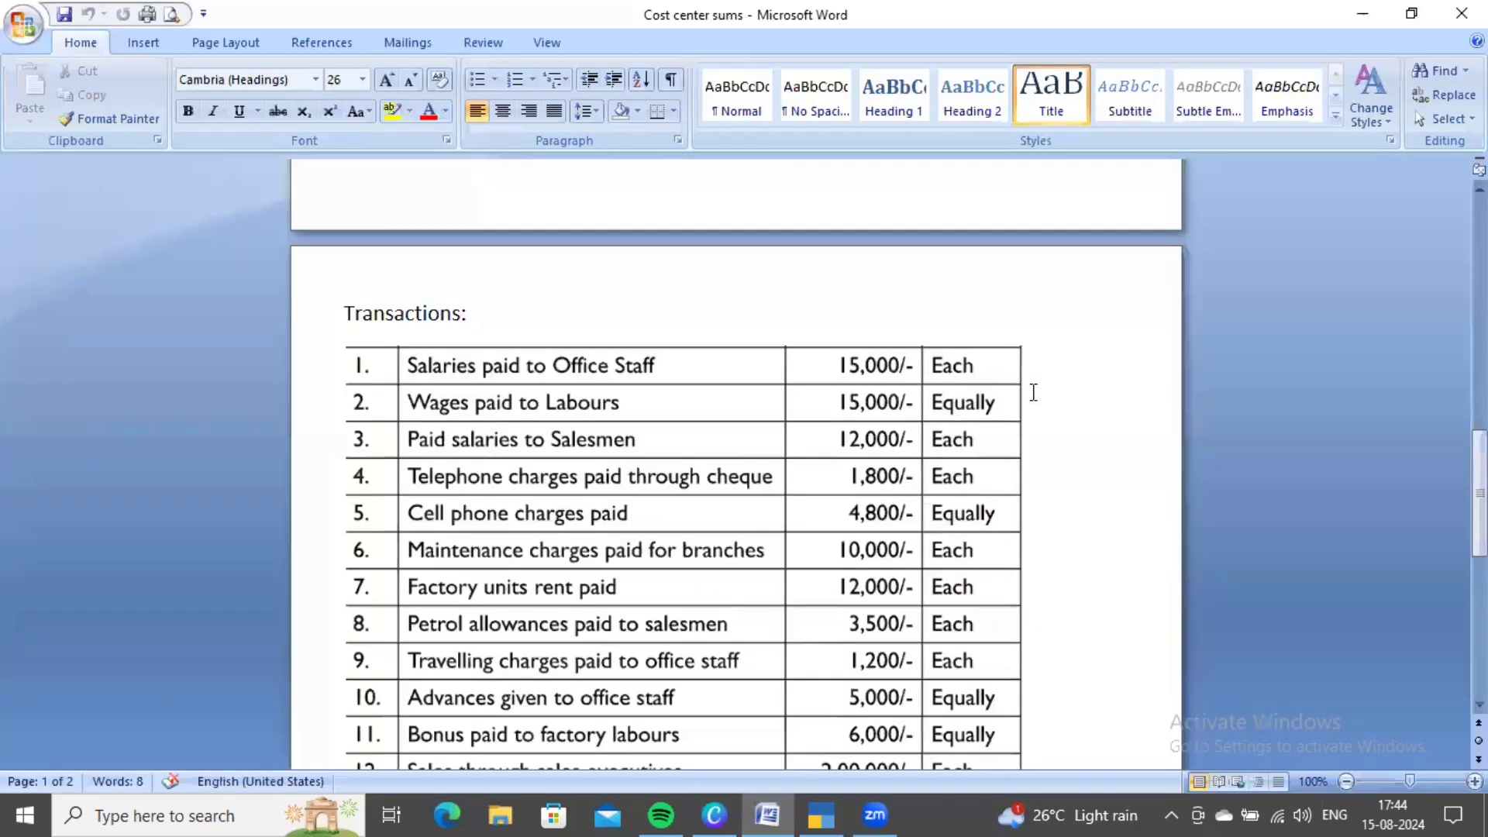
{"action": "scroll", "coordinate": [442, 488], "scroll_direction": "down", "scroll_amount": 3}
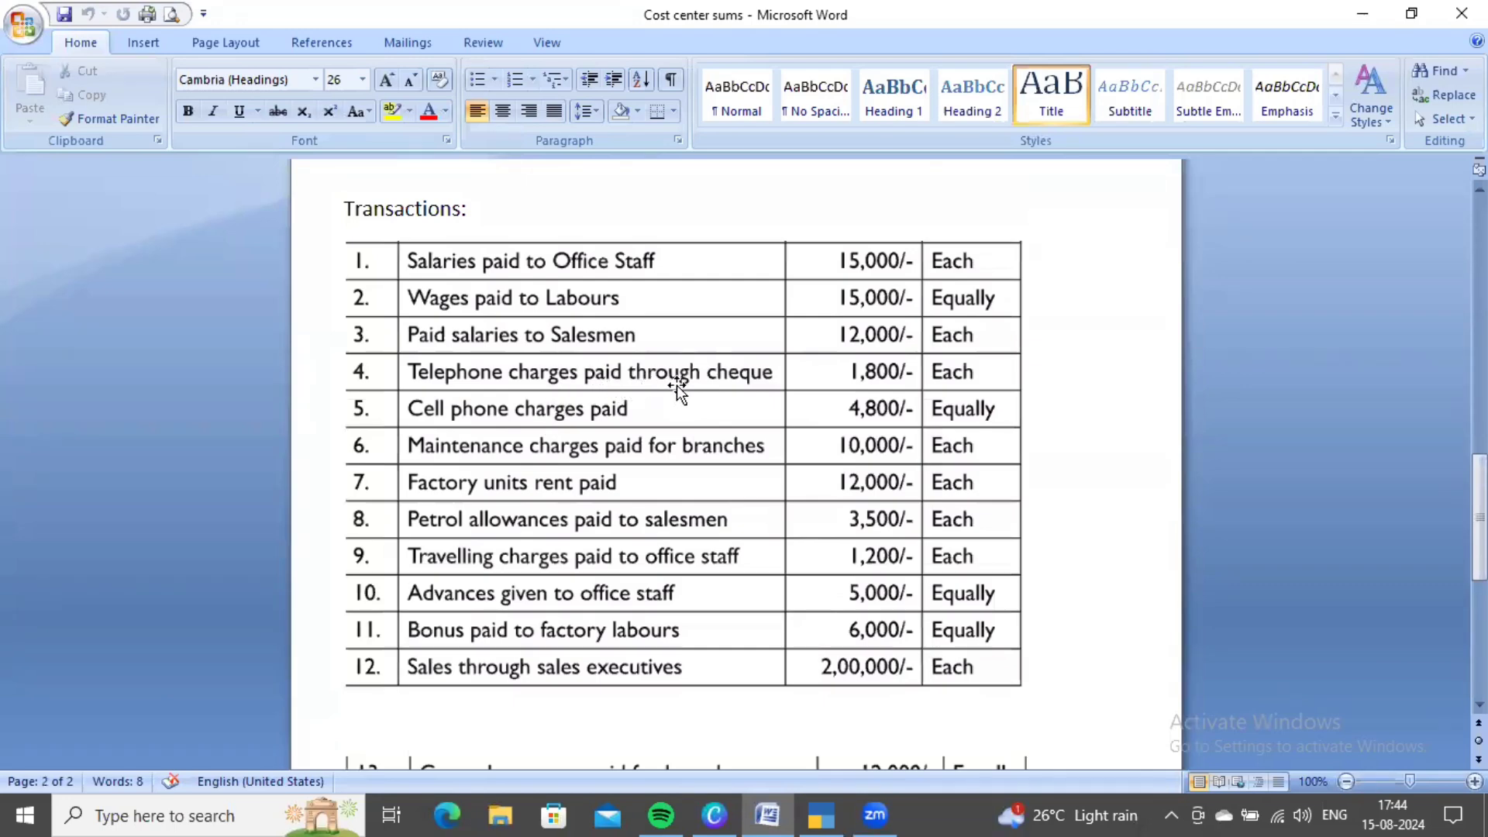
{"action": "key", "text": "alt+Tab"}
{"action": "key", "text": "Down"}
{"action": "key", "text": "Down"}
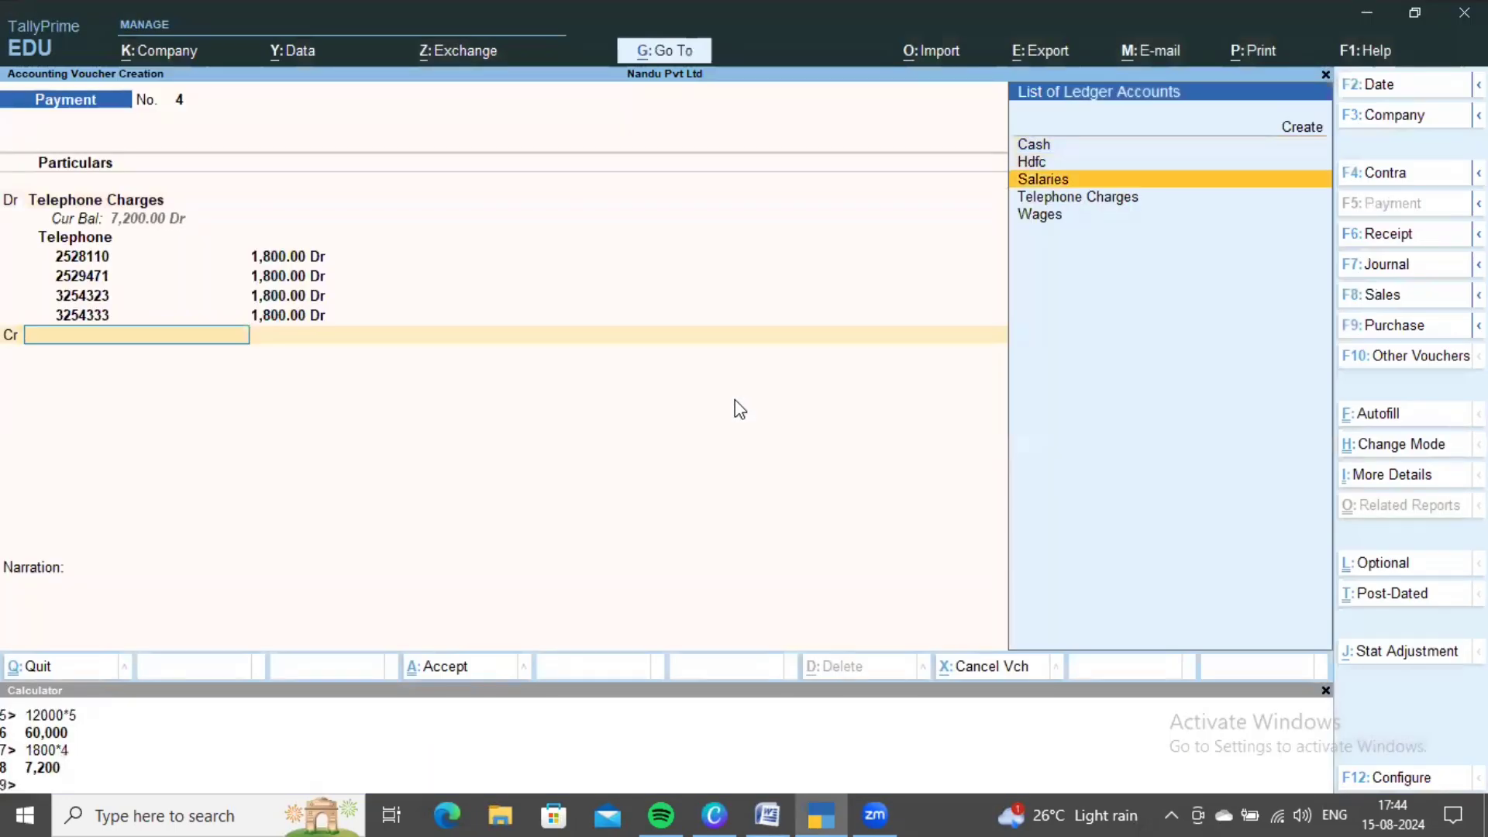
{"action": "key", "text": "Up"}
{"action": "key", "text": "Return"}
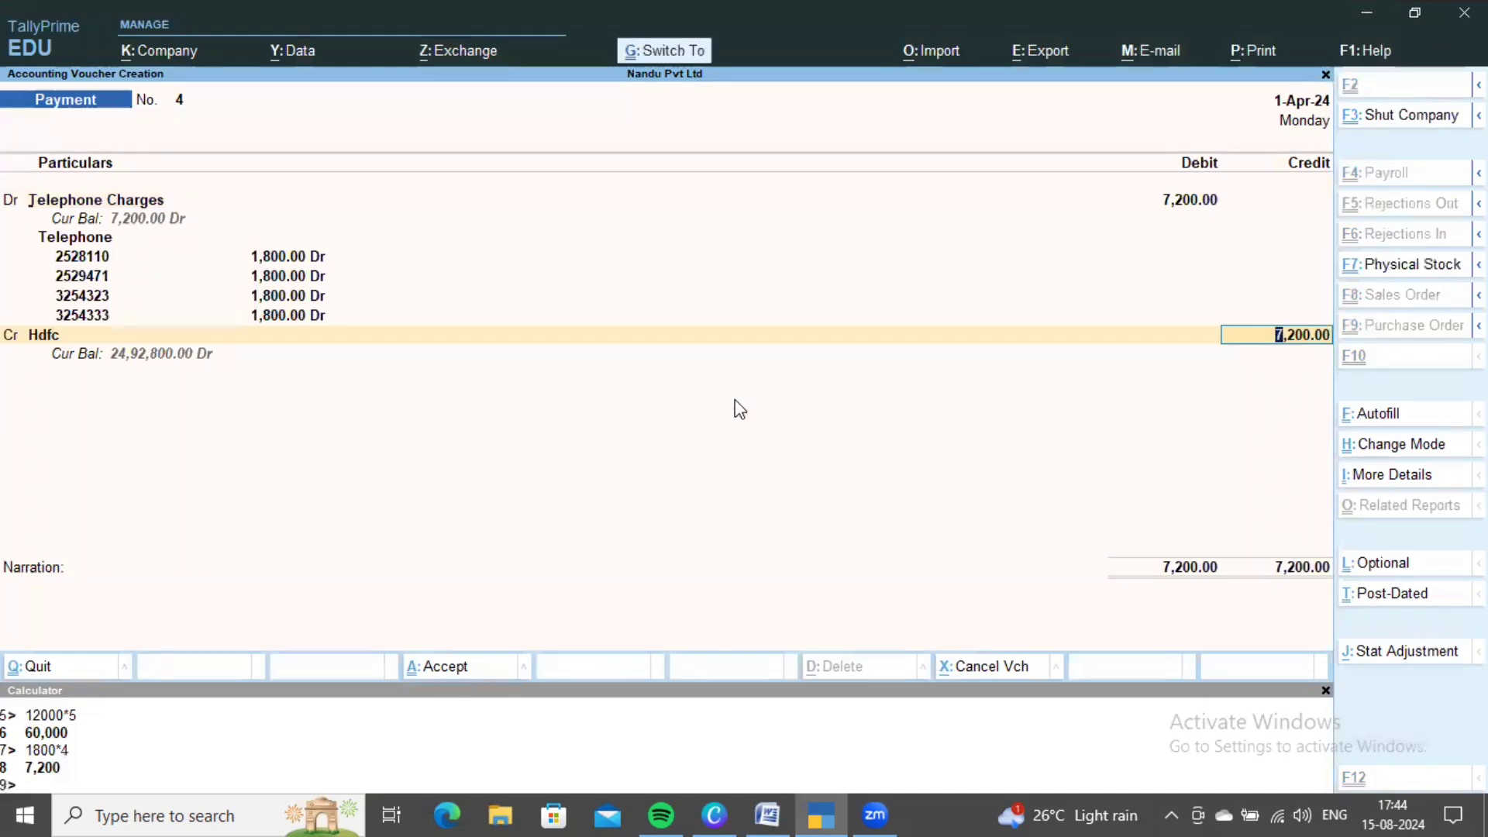
{"action": "key", "text": "alt+Tab"}
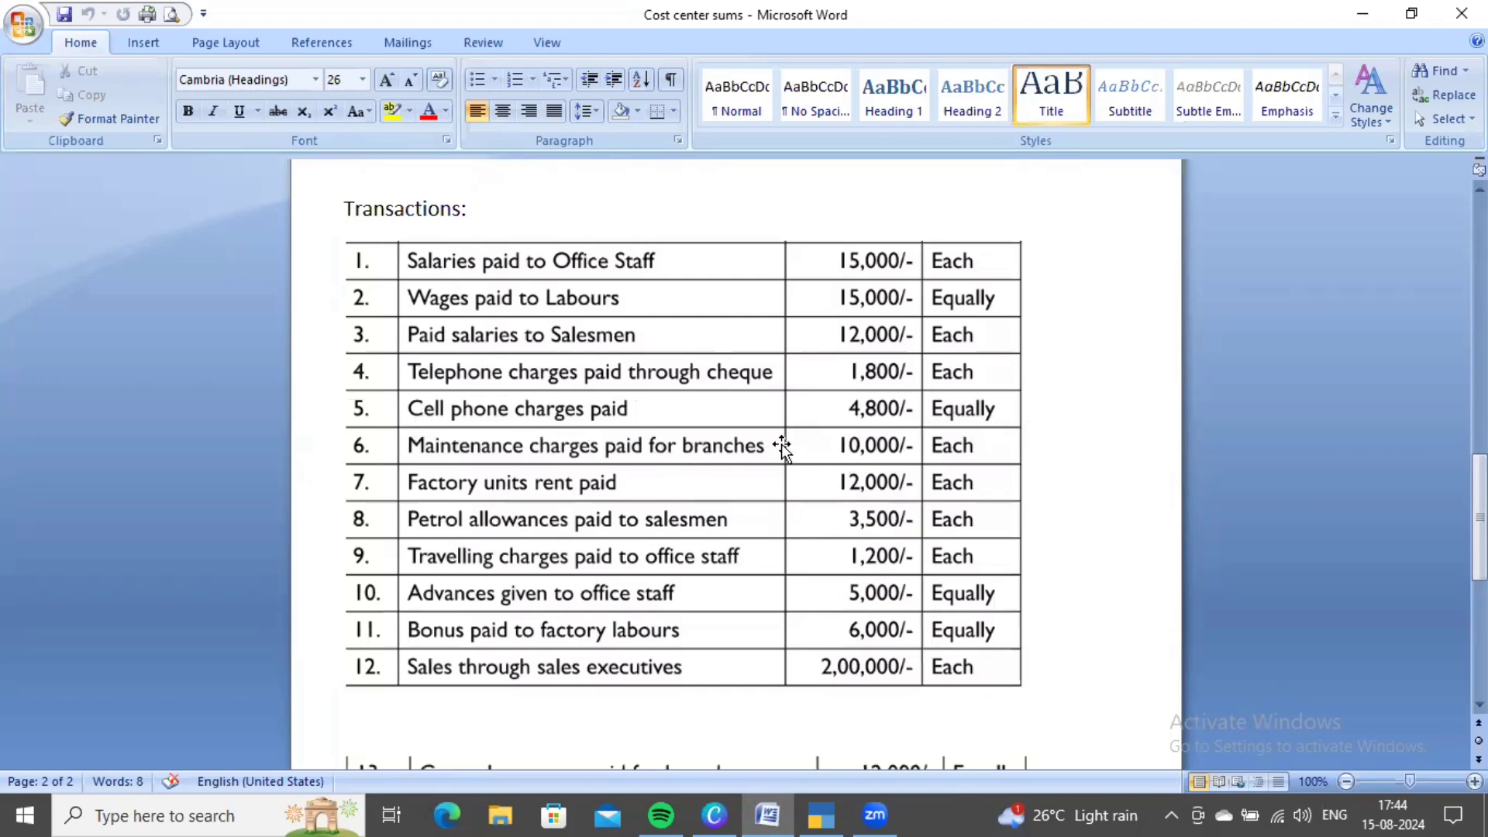
- Create a Cell Phone Charges ledger under Indirect Expenses for the debit entry
{"action": "key", "text": "alt+Tab"}
{"action": "key", "text": "alt+c"}
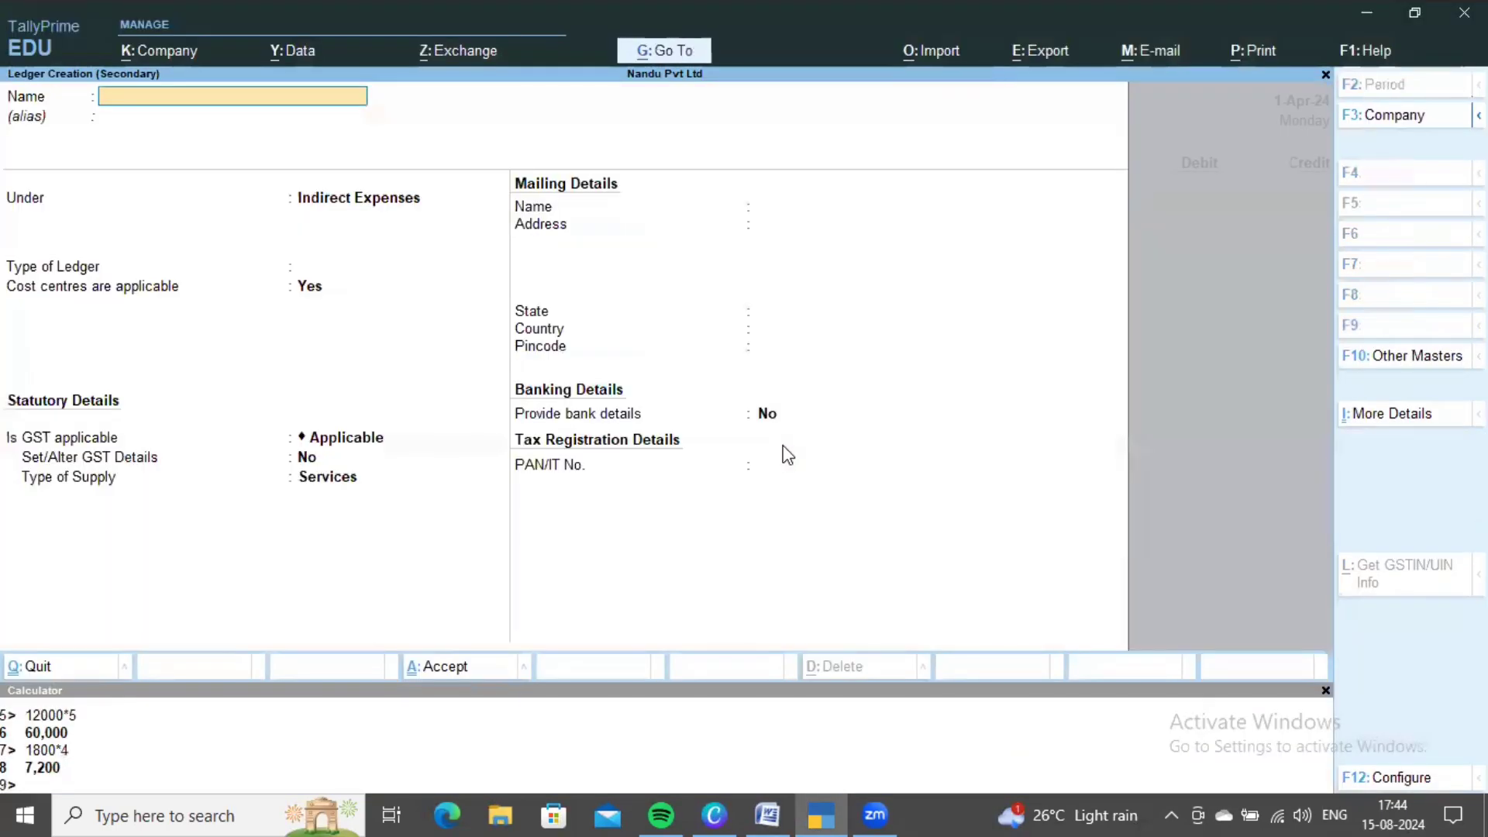
{"action": "type", "text": "Cell Phone Charges"}
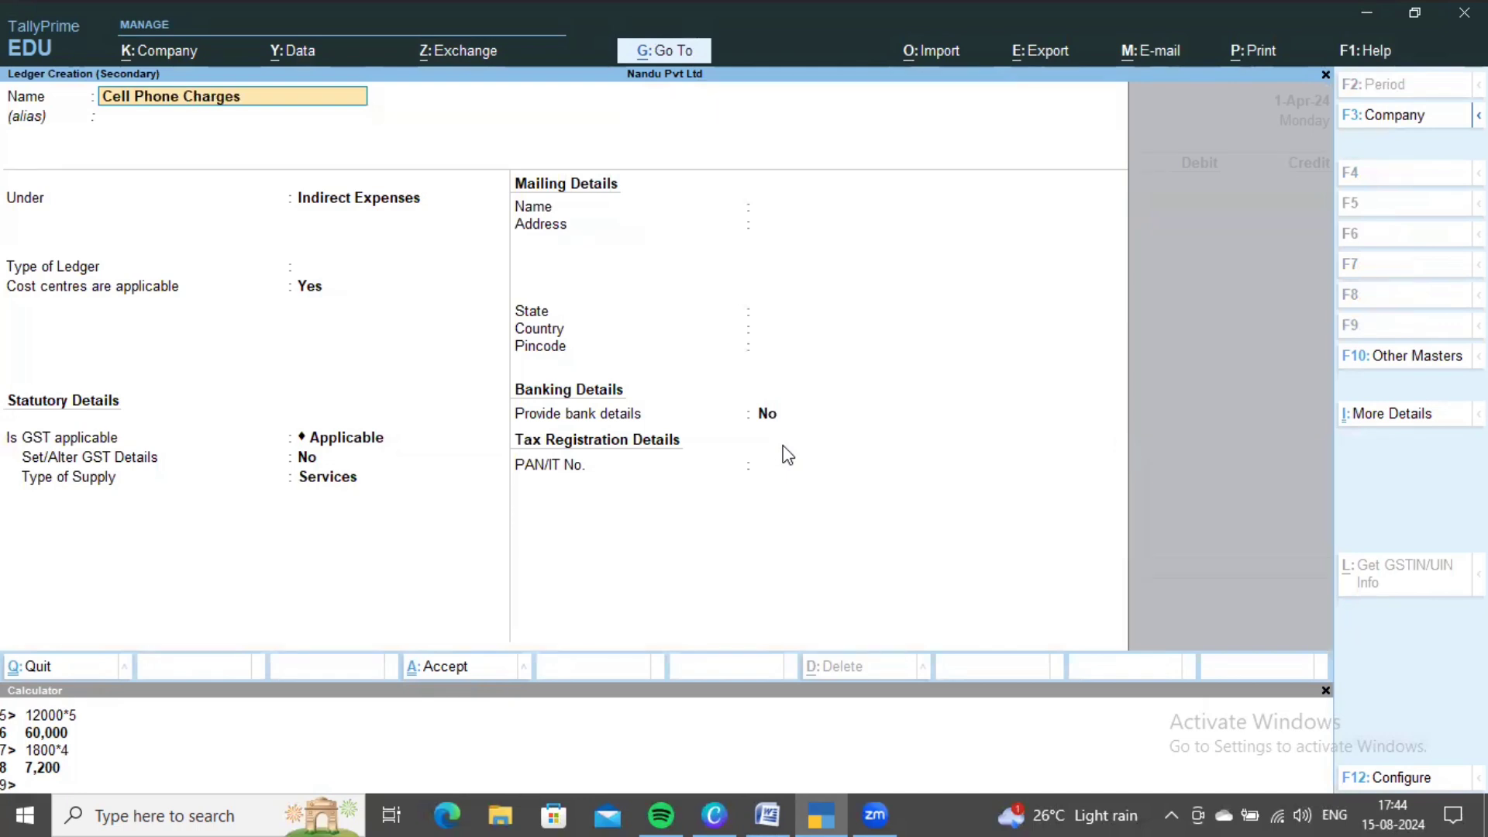
{"action": "key", "text": "Return"}
{"action": "key", "text": "Return"}
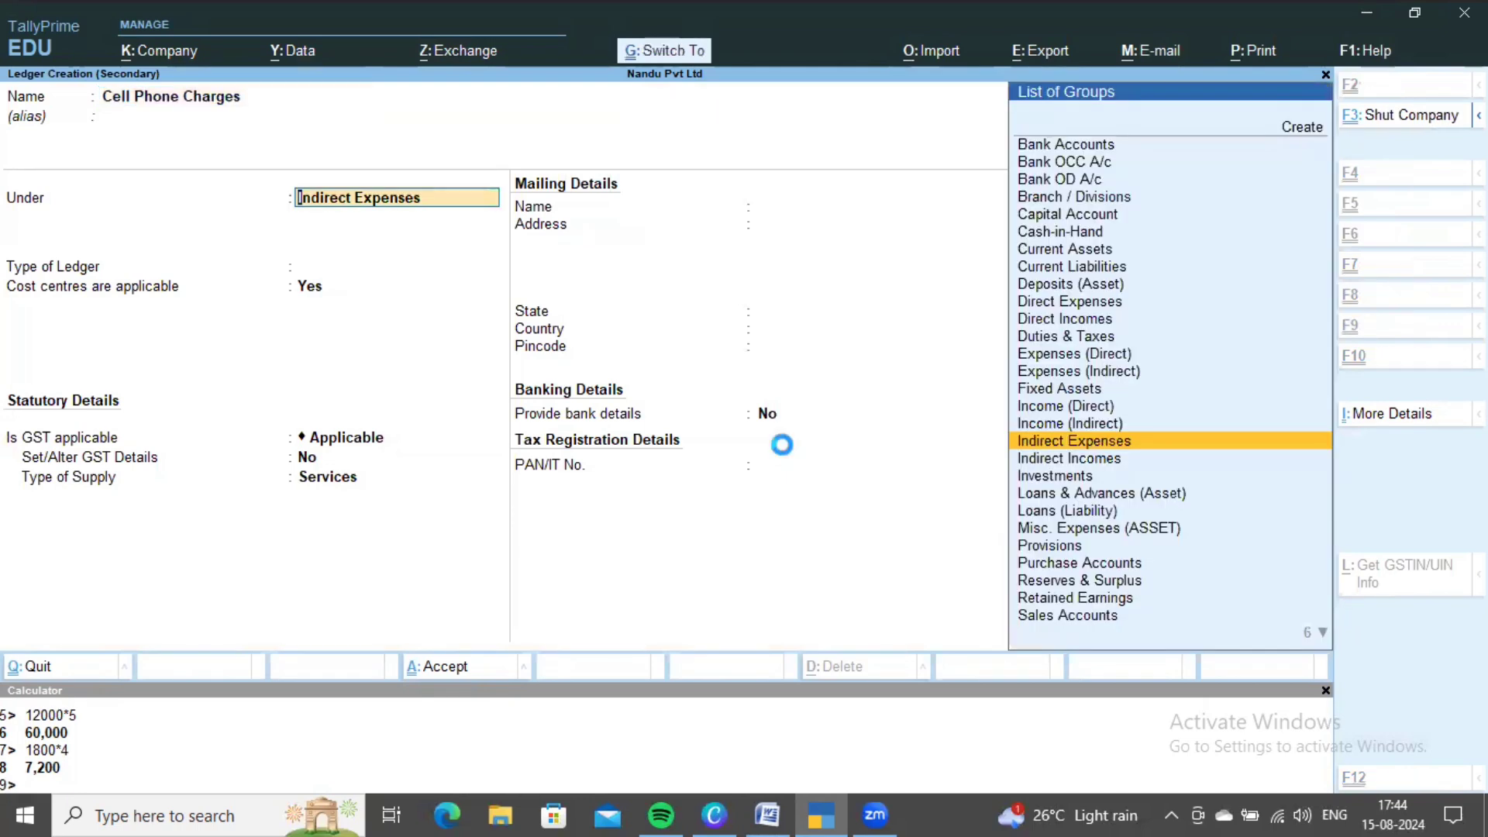
{"action": "key", "text": "ctrl+a"}
{"action": "key", "text": "alt+Tab"}
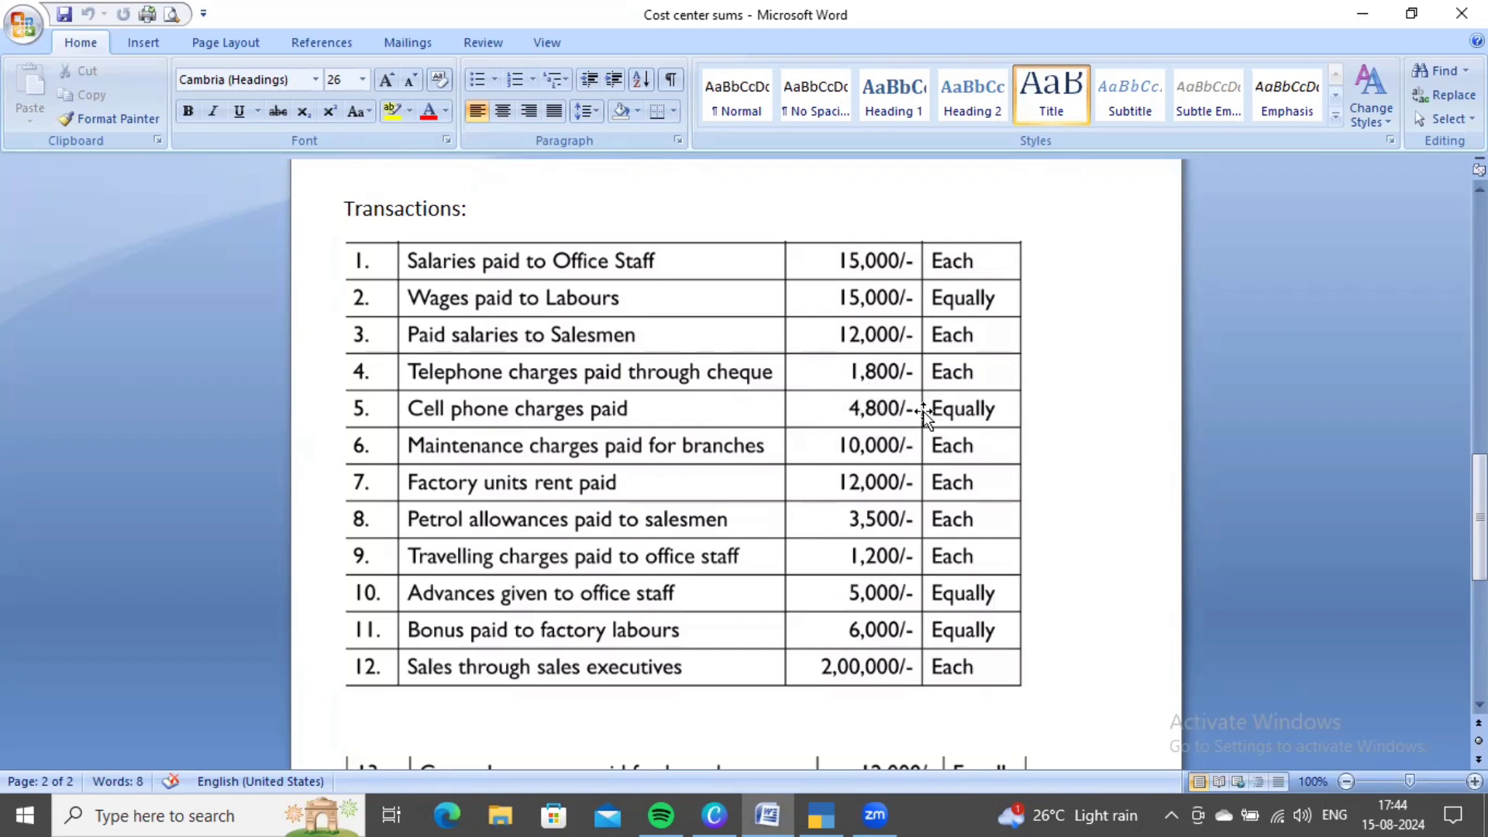
- Debit Cell Phone Charges 4,800 and choose the Cell Phones cost category
{"action": "key", "text": "alt+Tab"}
{"action": "type", "text": "4"}
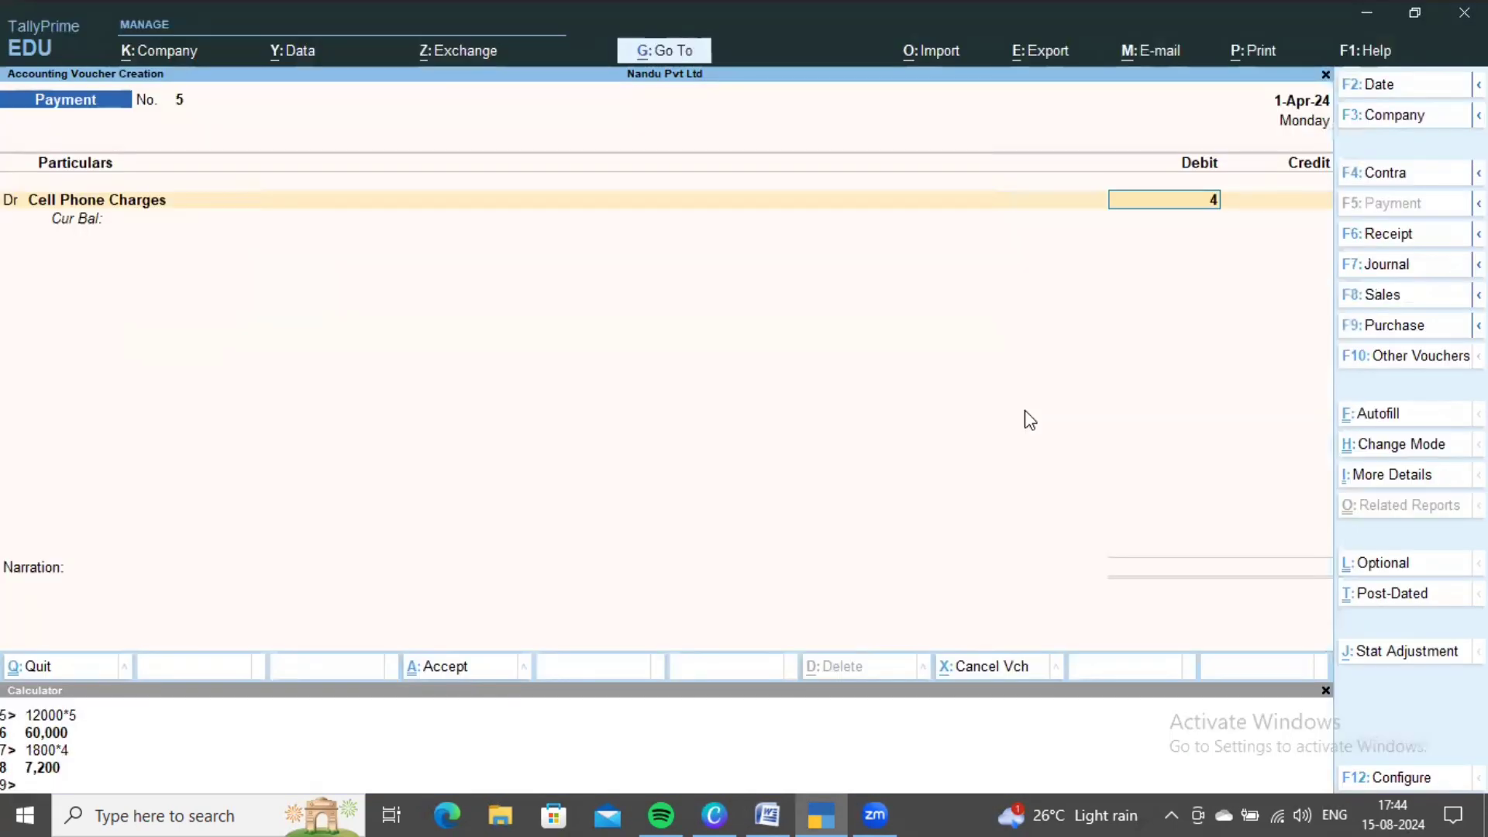
{"action": "type", "text": ",800"}
{"action": "key", "text": "Return"}
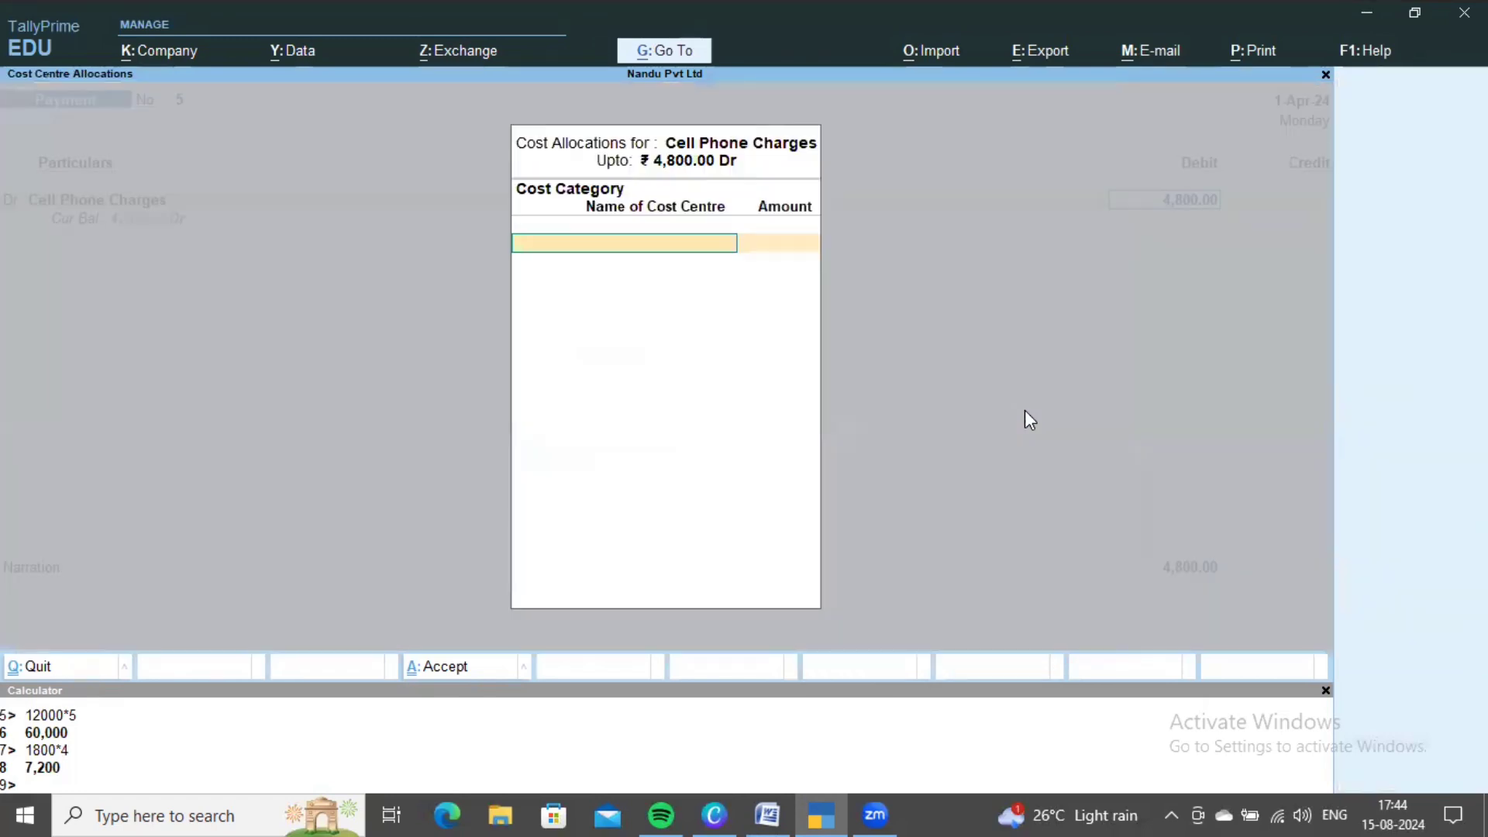
{"action": "key", "text": "Down"}
{"action": "key", "text": "Down"}
{"action": "key", "text": "Down"}
{"action": "key", "text": "Down"}
{"action": "key", "text": "Down"}
{"action": "key", "text": "Down"}
{"action": "key", "text": "Down"}
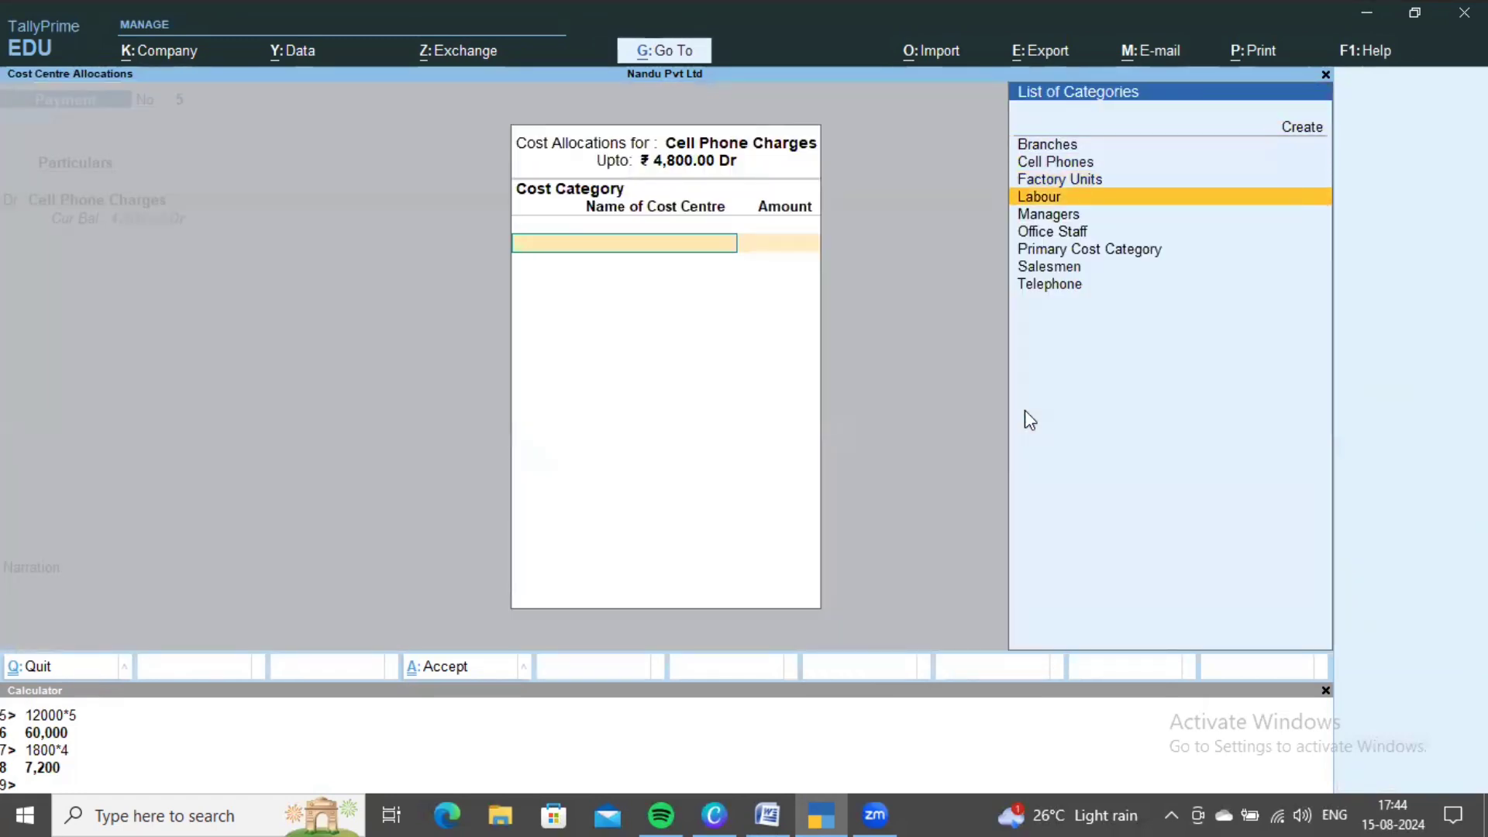
{"action": "key", "text": "Up"}
{"action": "key", "text": "Up"}
{"action": "key", "text": "Up"}
{"action": "key", "text": "Up"}
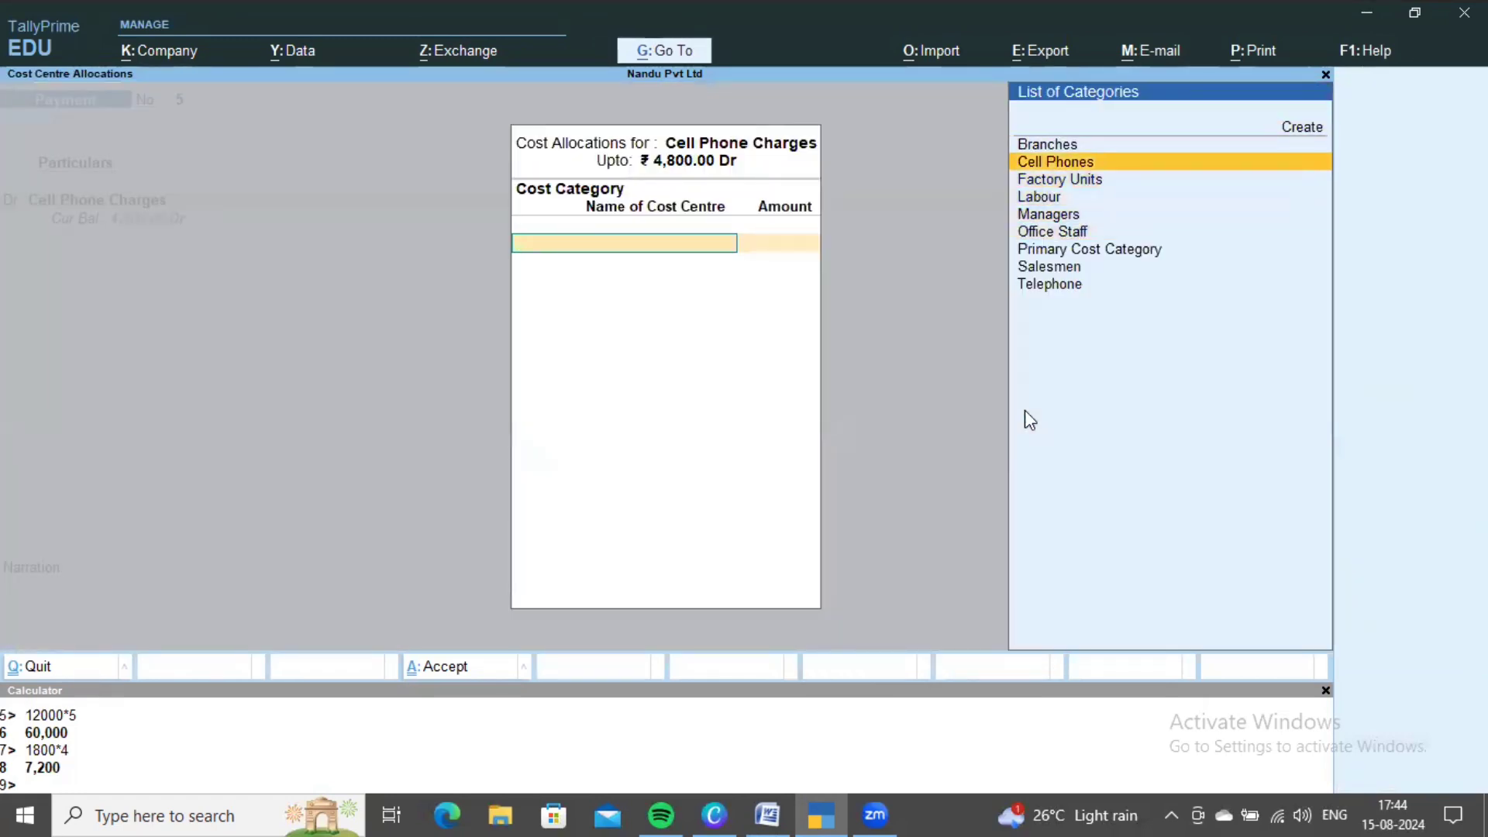
{"action": "key", "text": "Return"}
- Check the problem sheet and calculate 4800/5 = 960 per cost centre
{"action": "key", "text": "alt+Tab"}
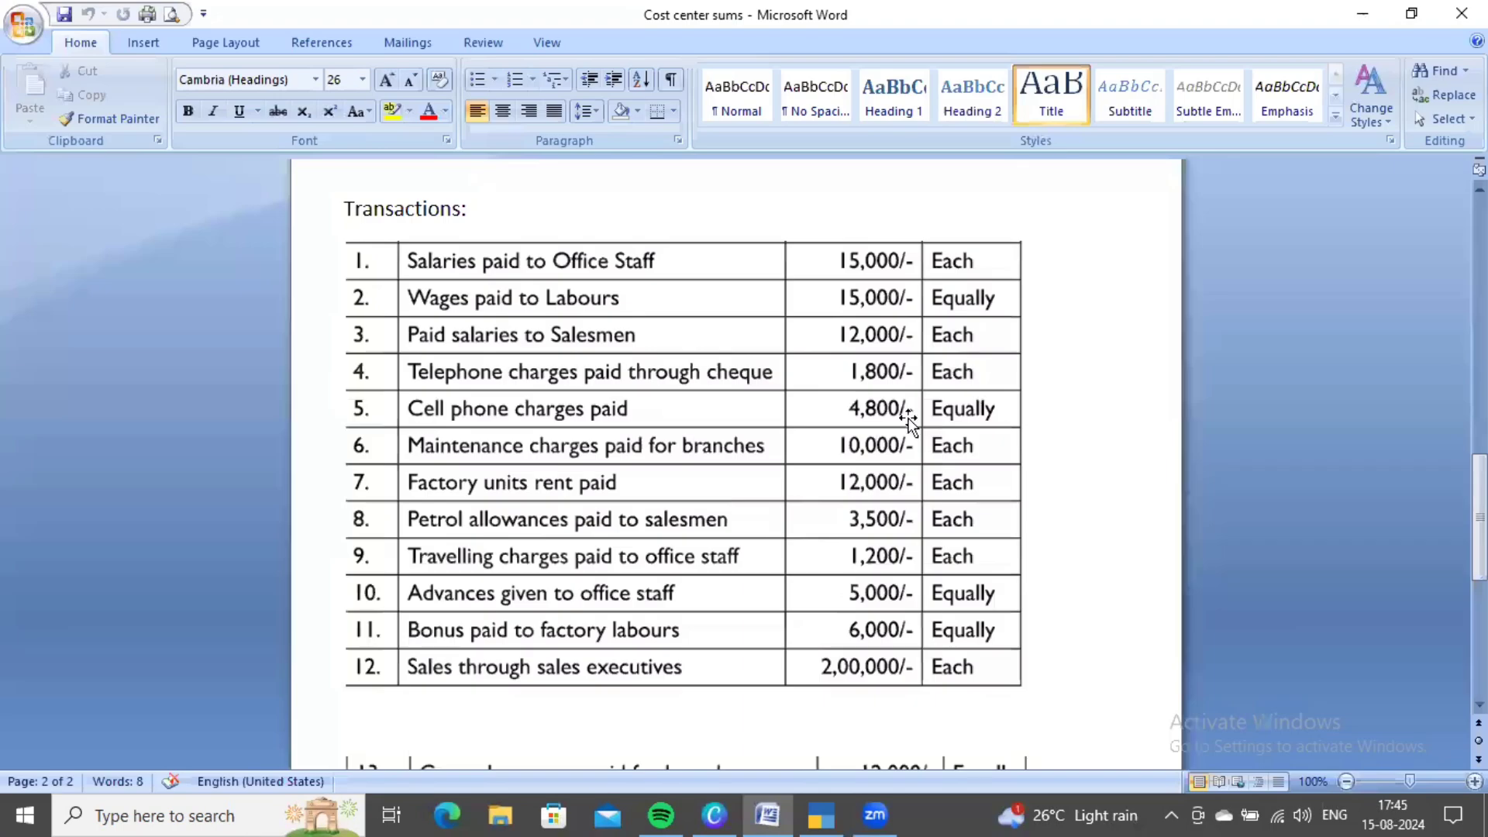
{"action": "scroll", "coordinate": [965, 466], "scroll_direction": "up", "scroll_amount": 3}
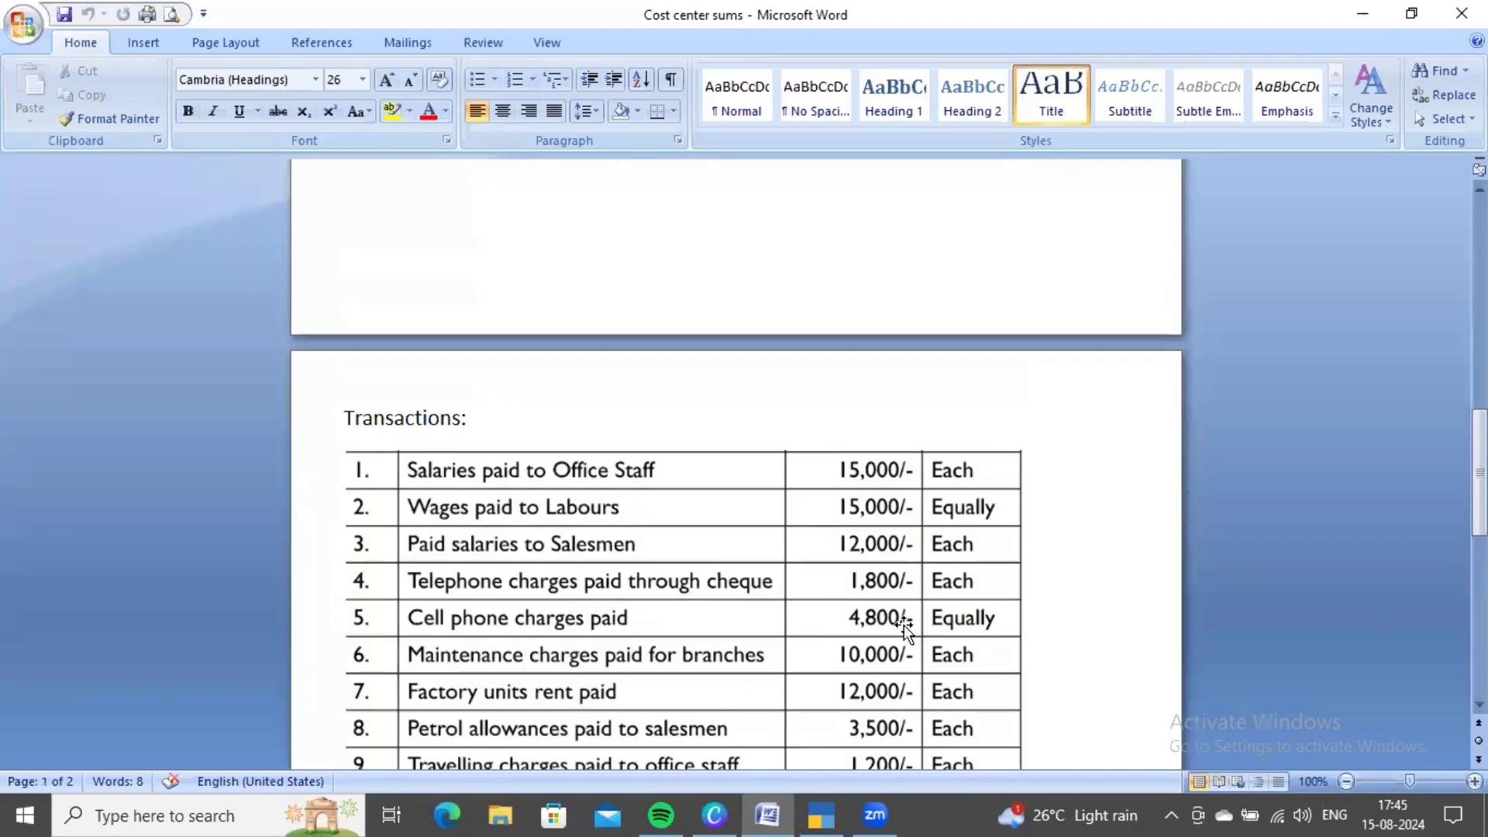
{"action": "scroll", "coordinate": [936, 618], "scroll_direction": "down", "scroll_amount": 1}
{"action": "scroll", "coordinate": [939, 618], "scroll_direction": "up", "scroll_amount": 8}
{"action": "scroll", "coordinate": [933, 616], "scroll_direction": "up", "scroll_amount": 5}
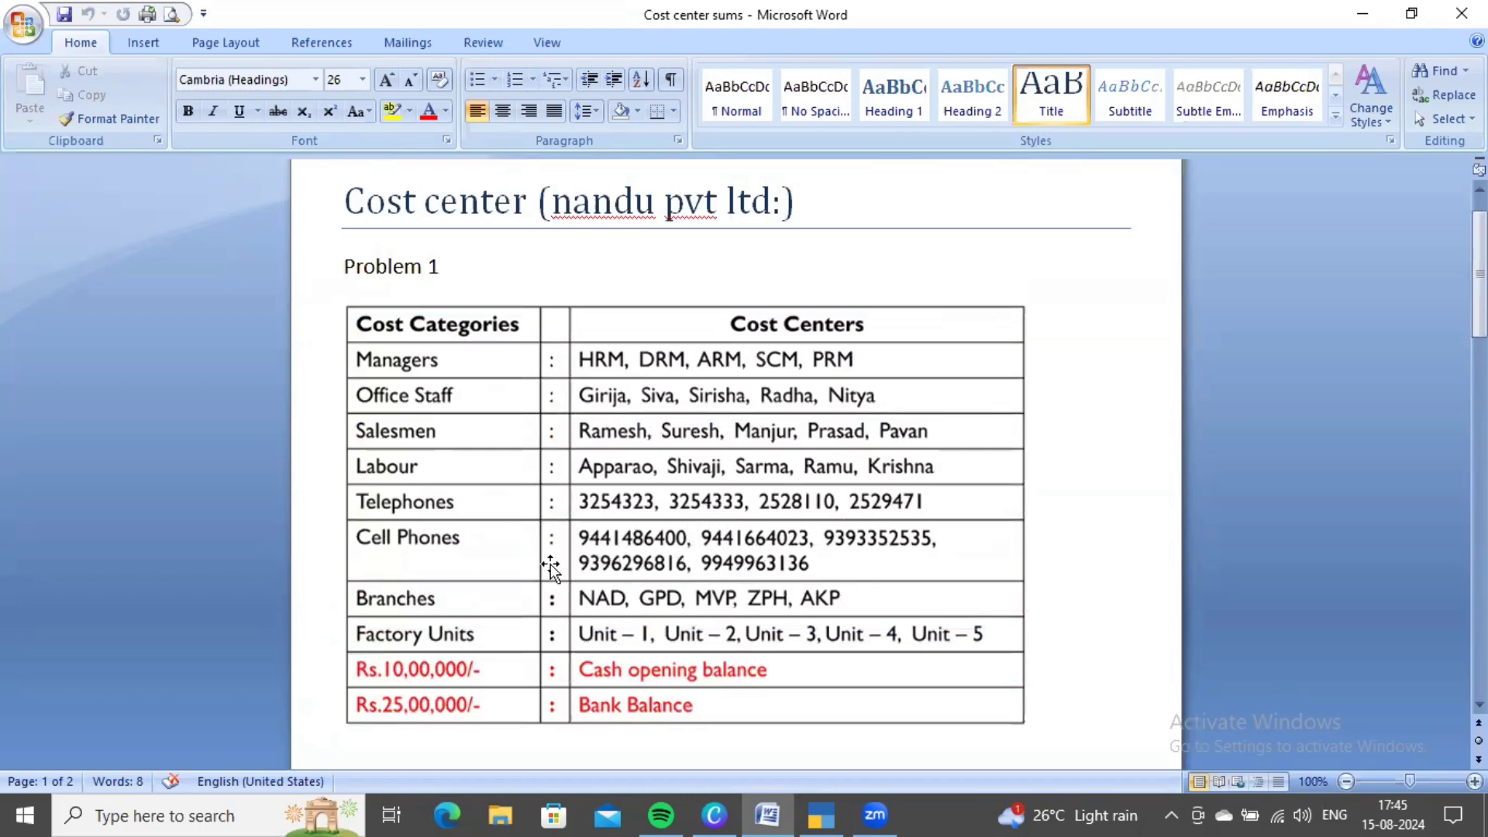
{"action": "scroll", "coordinate": [880, 581], "scroll_direction": "down", "scroll_amount": 15}
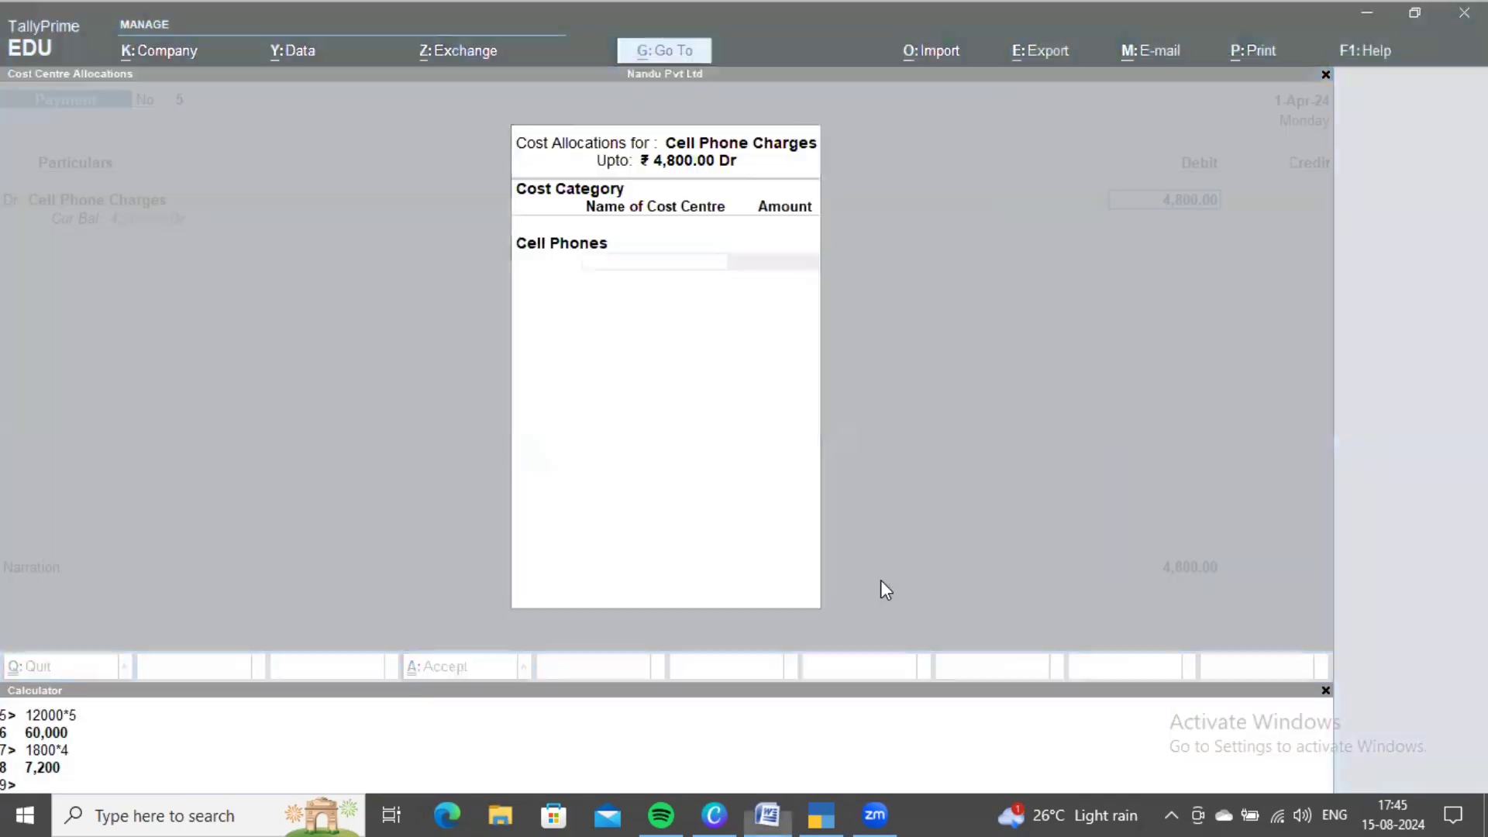
{"action": "left_click", "coordinate": [351, 750]}
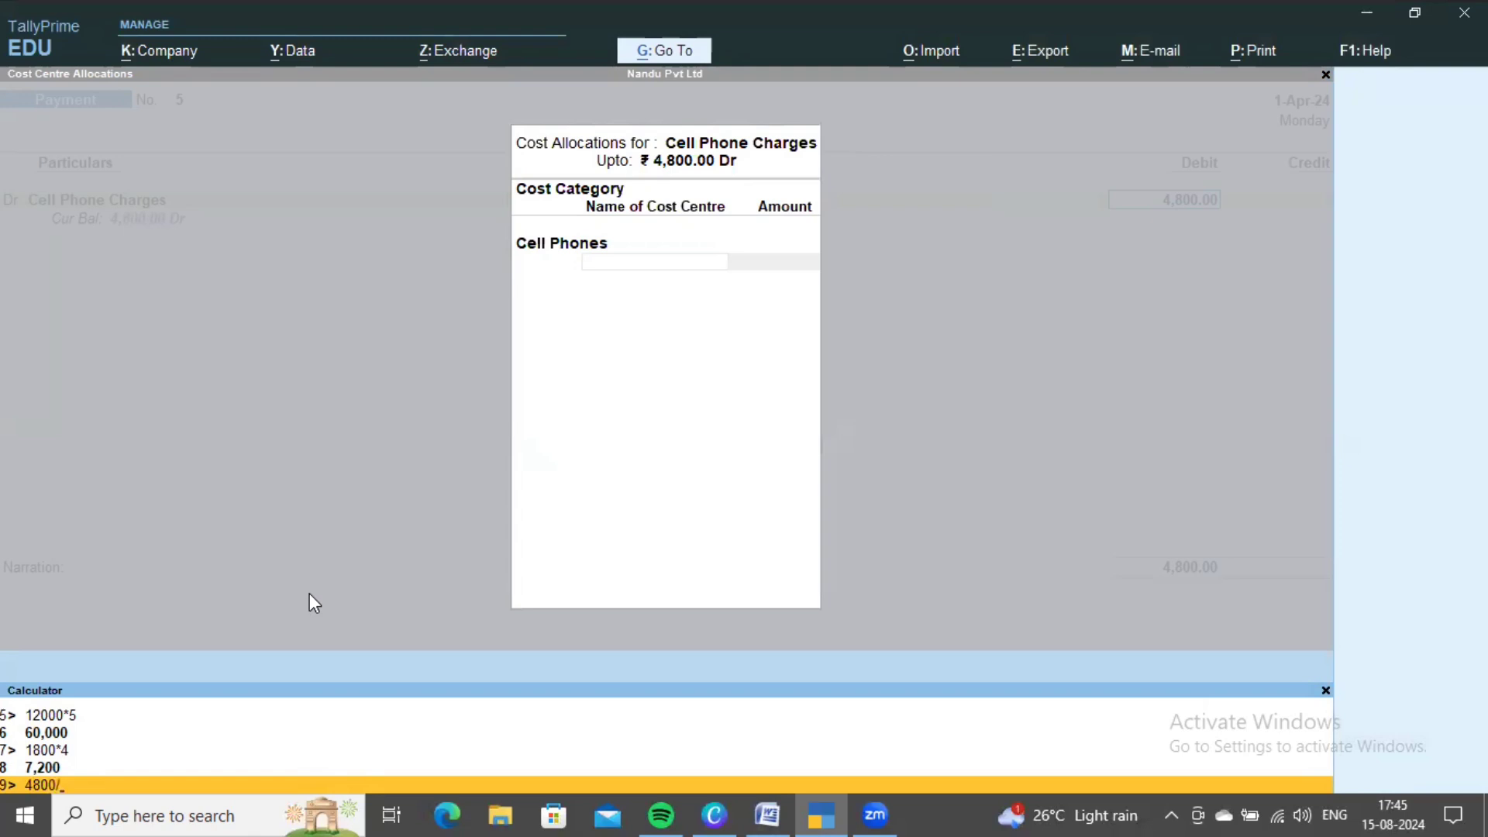
{"action": "type", "text": "4800/5"}
{"action": "key", "text": "Return"}
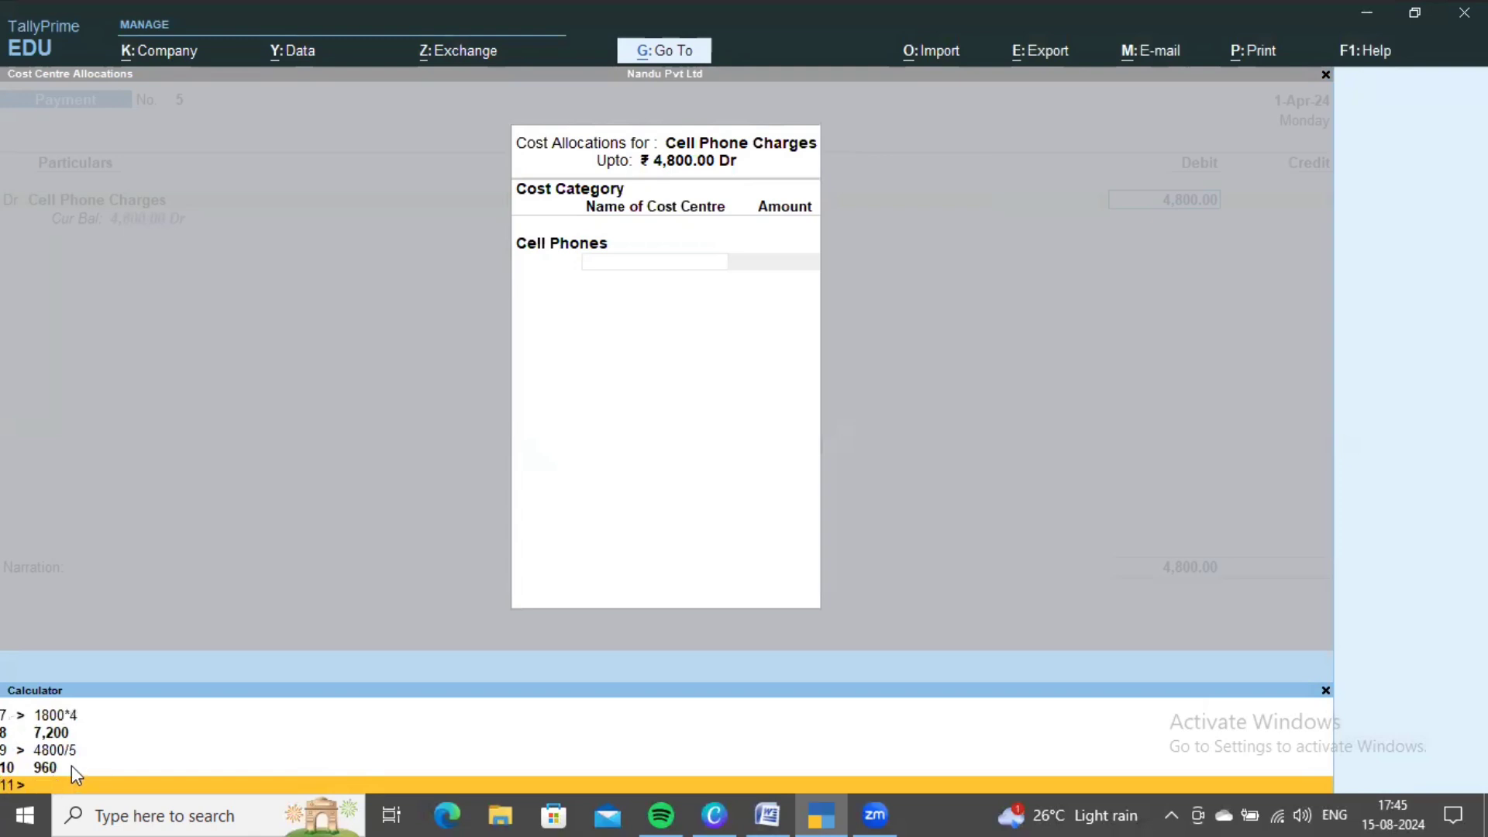
{"action": "left_click", "coordinate": [733, 378]}
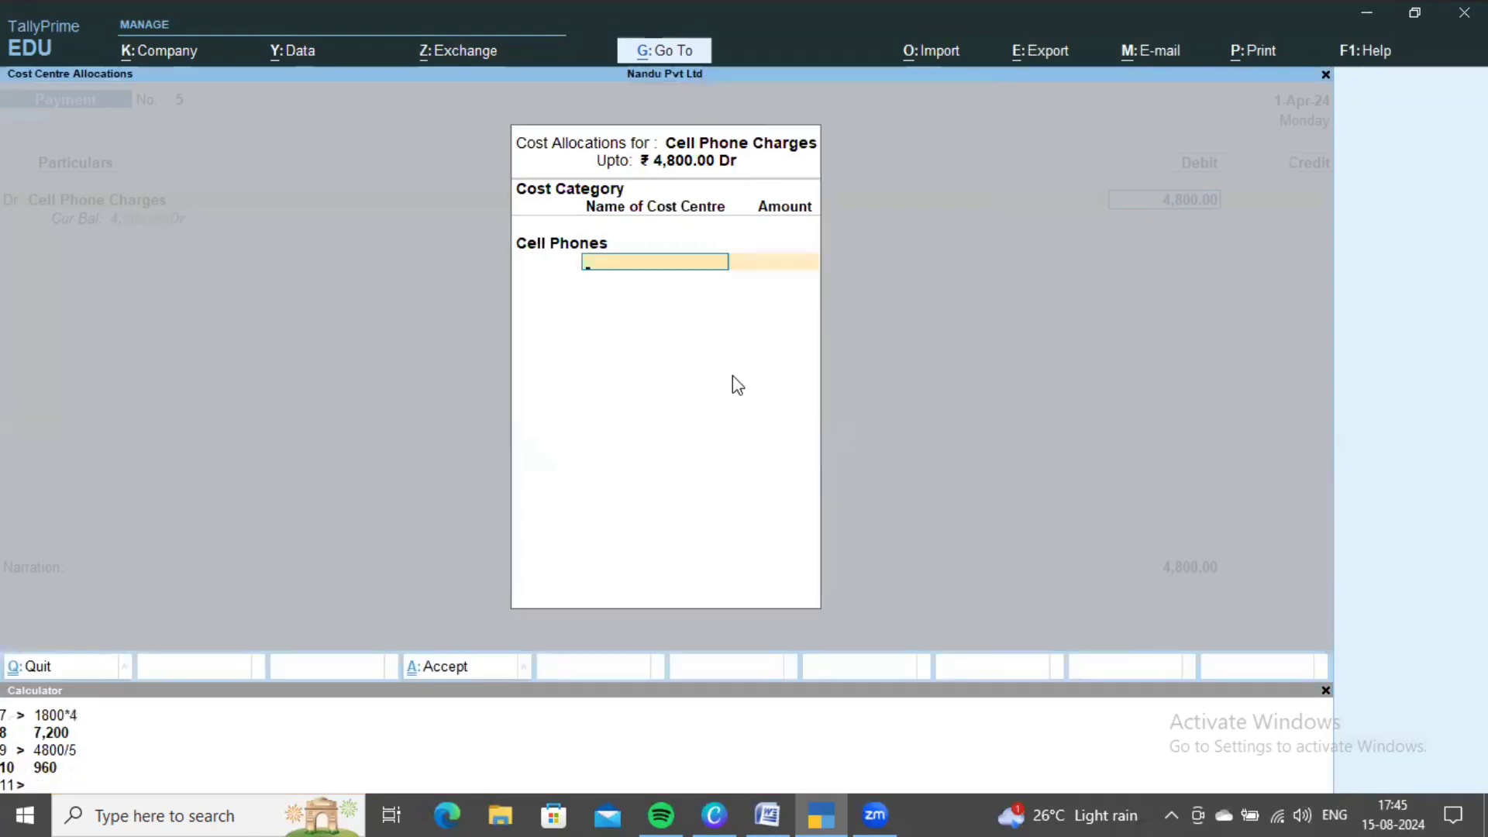
- Allocate 960 each to the first three cell-phone cost centres
{"action": "key", "text": "Down"}
{"action": "key", "text": "Return"}
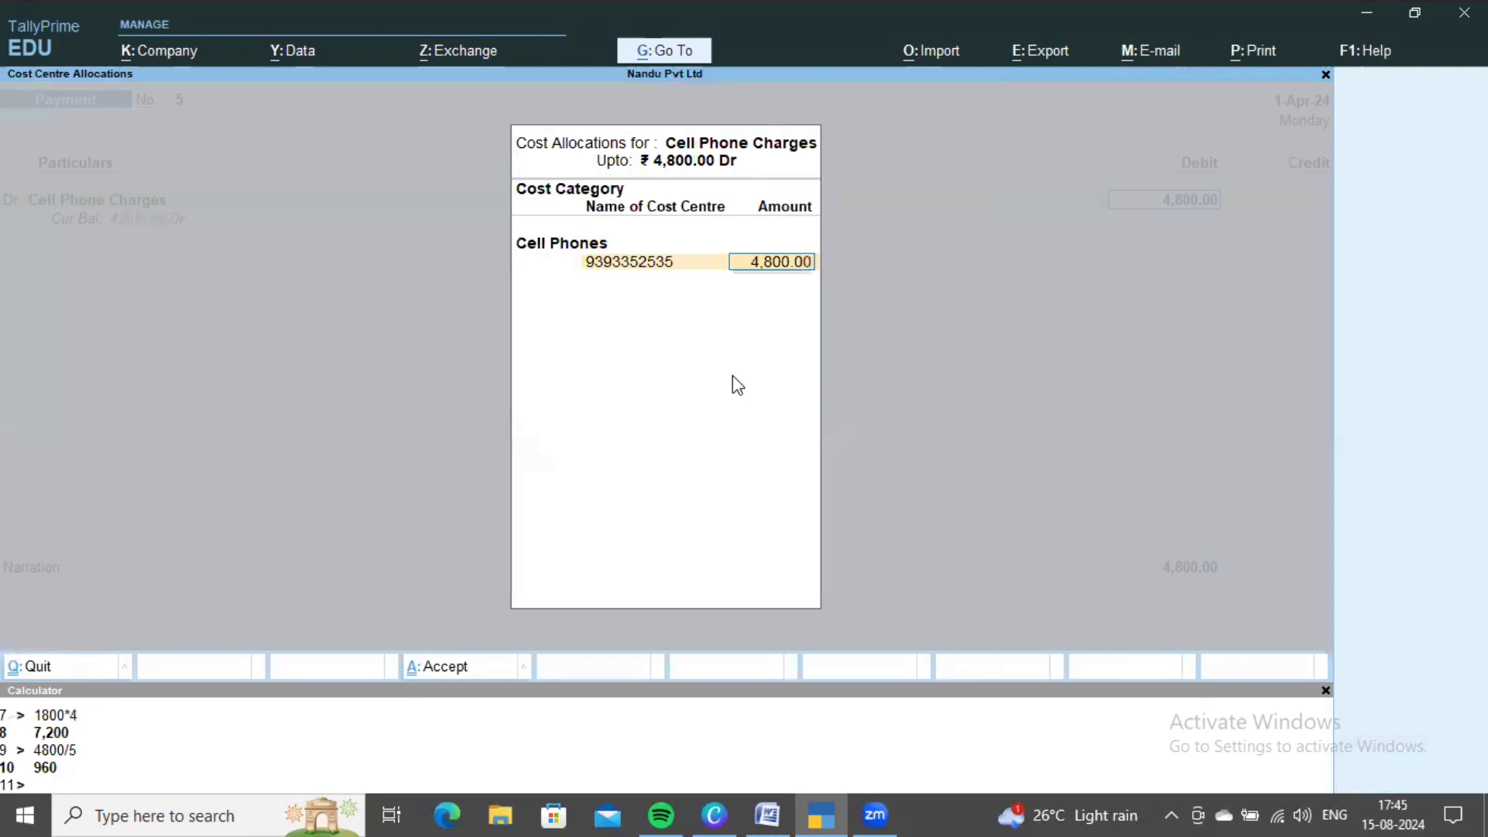
{"action": "type", "text": "960"}
{"action": "key", "text": "Return"}
{"action": "key", "text": "Down"}
{"action": "key", "text": "Down"}
{"action": "key", "text": "Return"}
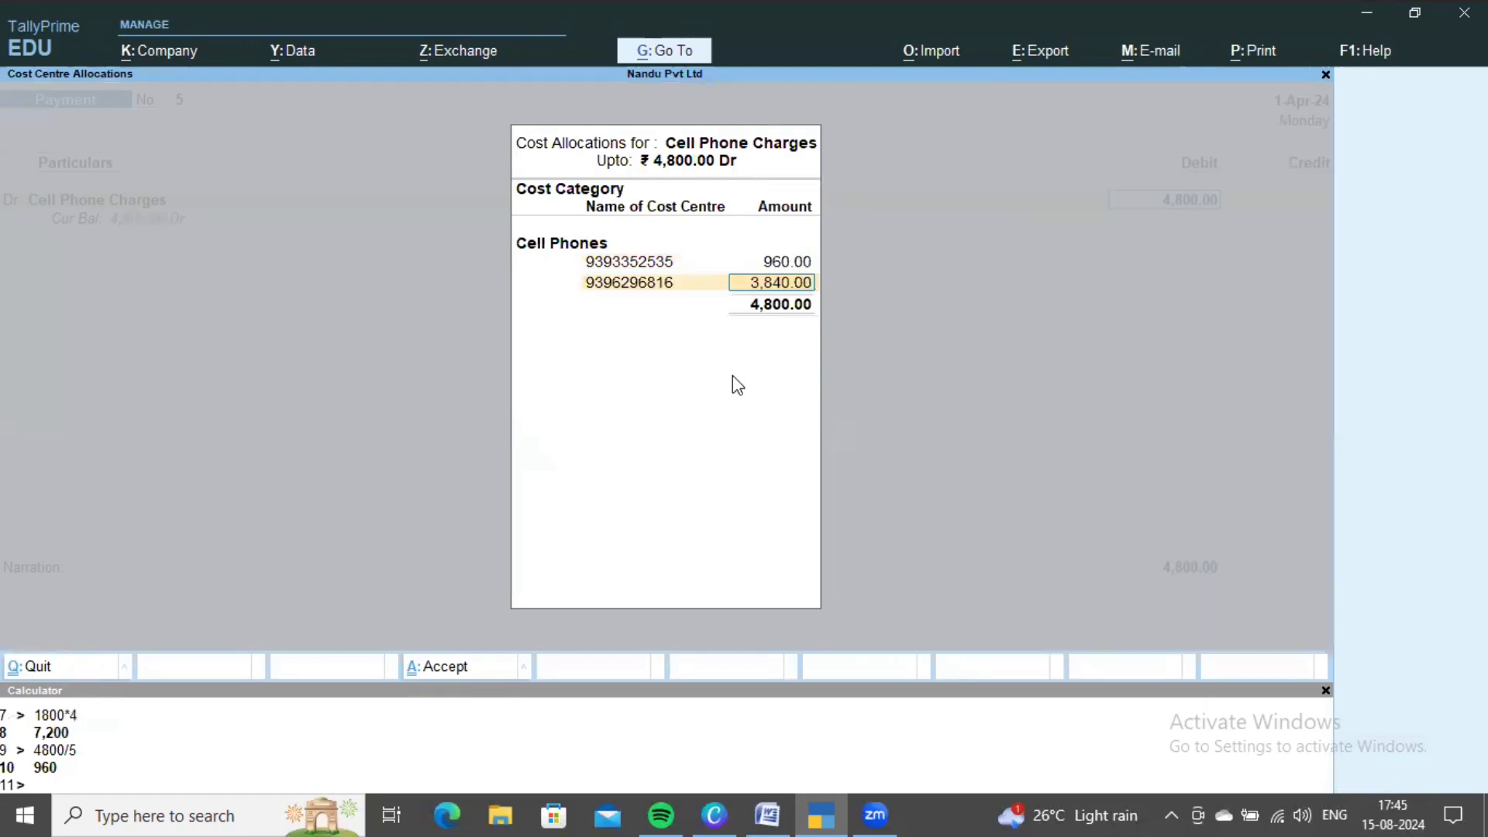
{"action": "type", "text": "960"}
{"action": "key", "text": "Return"}
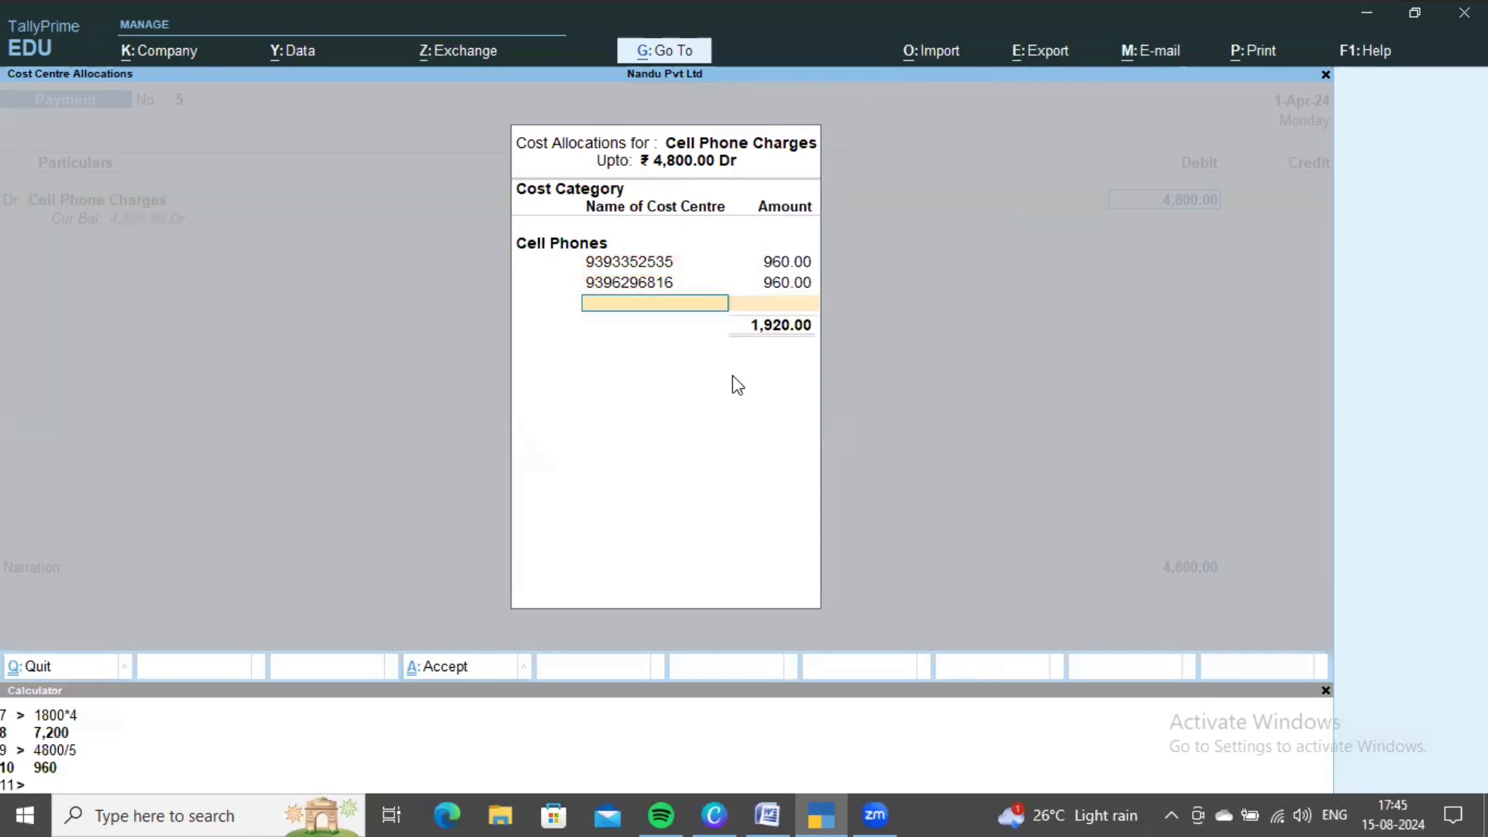
{"action": "key", "text": "Down"}
{"action": "key", "text": "Down"}
{"action": "key", "text": "Down"}
{"action": "key", "text": "Return"}
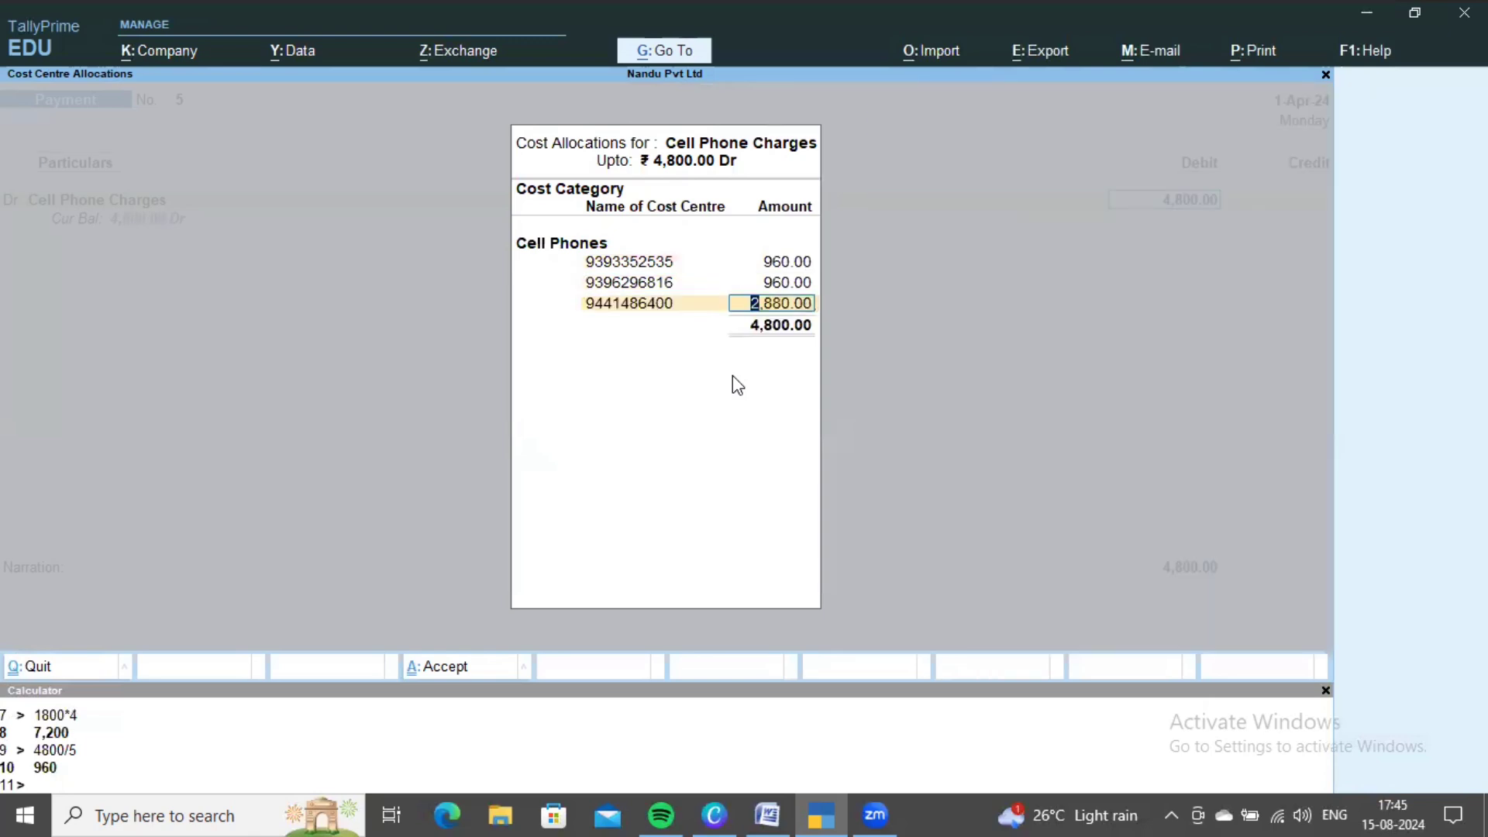
{"action": "type", "text": "960"}
{"action": "key", "text": "Return"}
- Allocate 960 each to the fourth and fifth cell-phone centres and accept the allocation
{"action": "key", "text": "Down"}
{"action": "key", "text": "Down"}
{"action": "key", "text": "Down"}
{"action": "key", "text": "Down"}
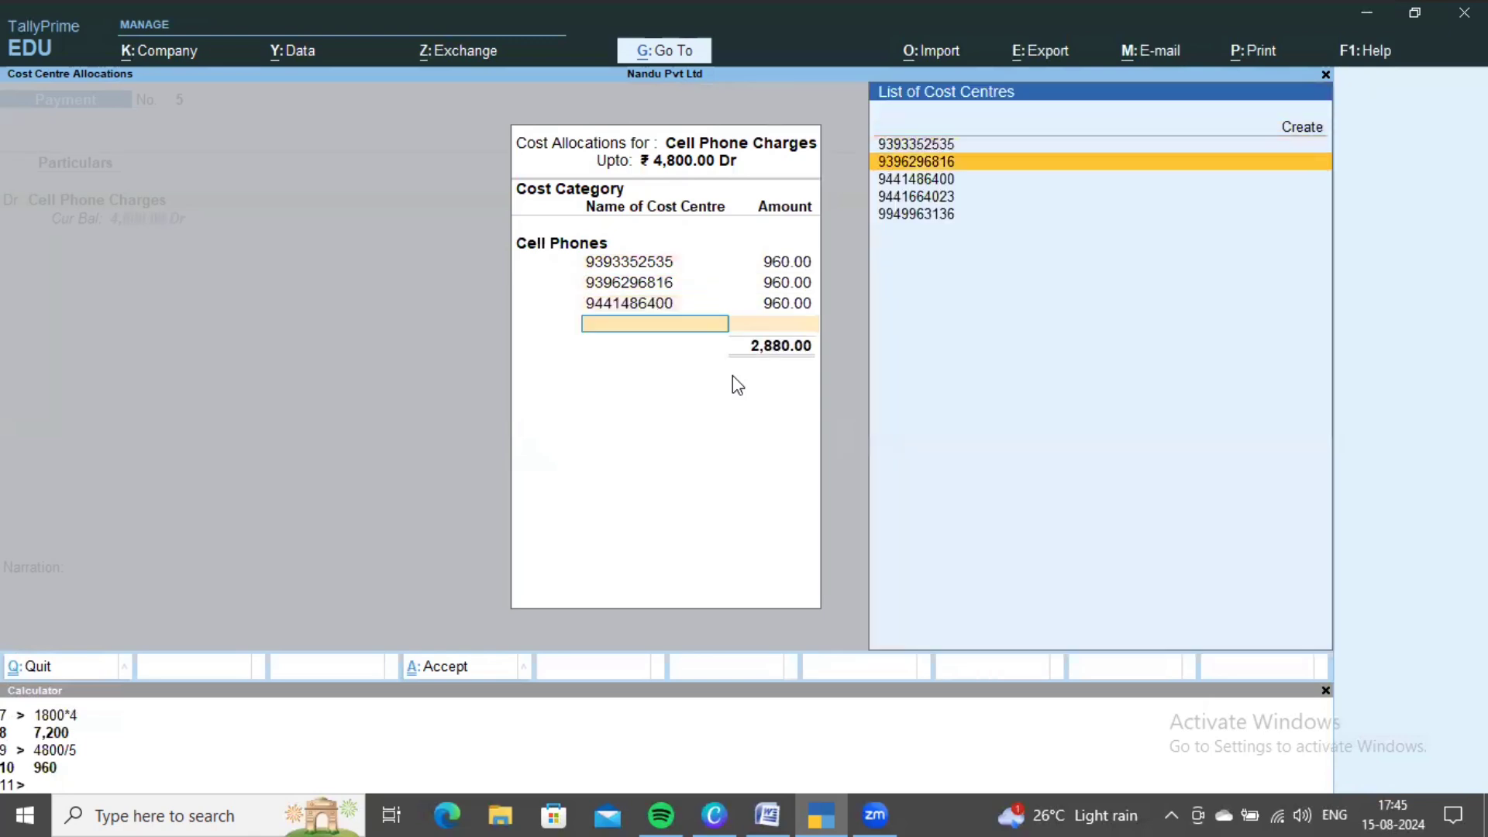
{"action": "key", "text": "Return"}
{"action": "type", "text": "960"}
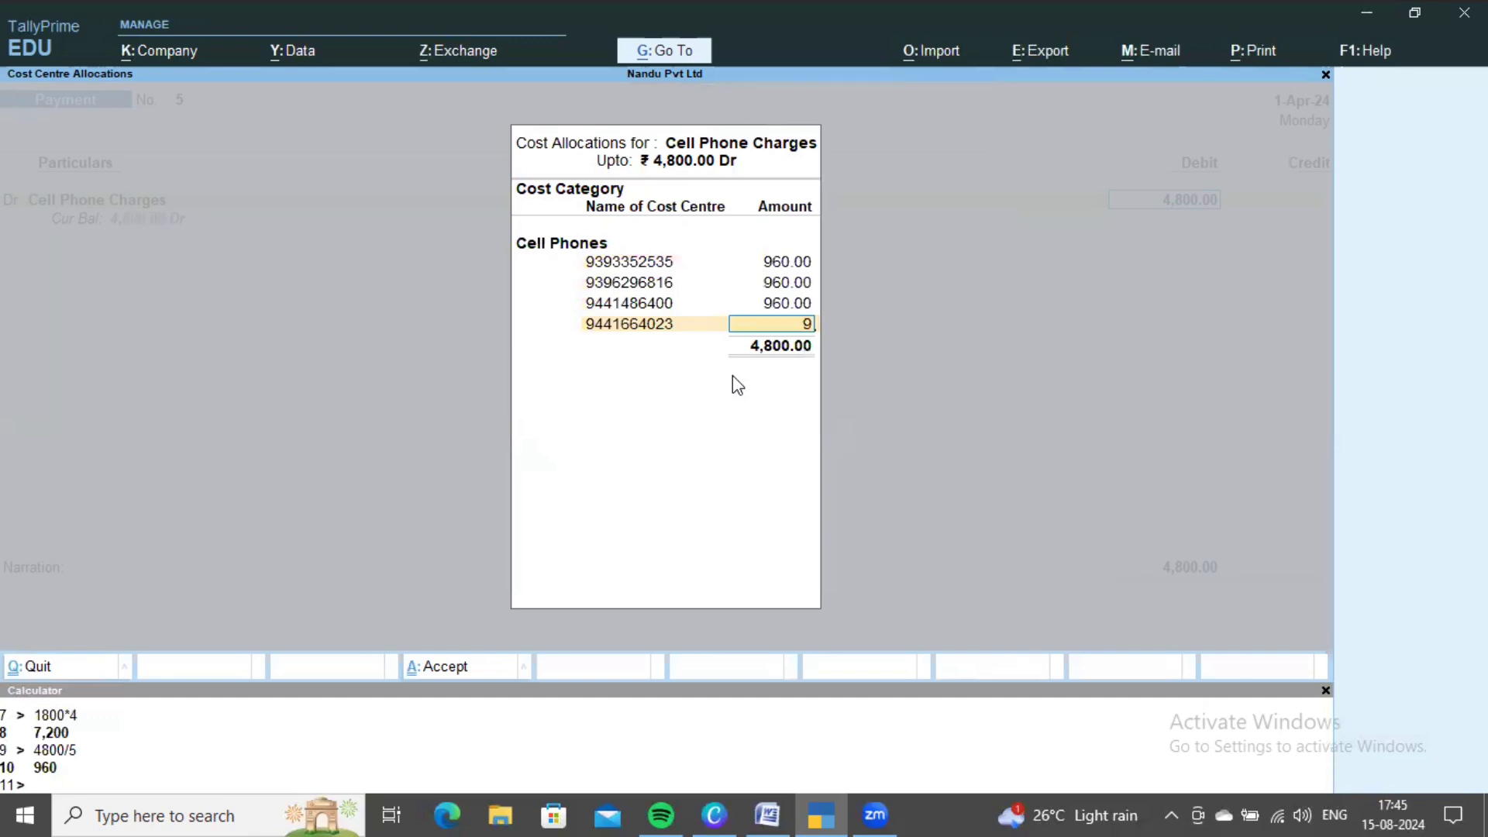
{"action": "key", "text": "Return"}
{"action": "key", "text": "Down"}
{"action": "key", "text": "Down"}
{"action": "key", "text": "Down"}
{"action": "key", "text": "Down"}
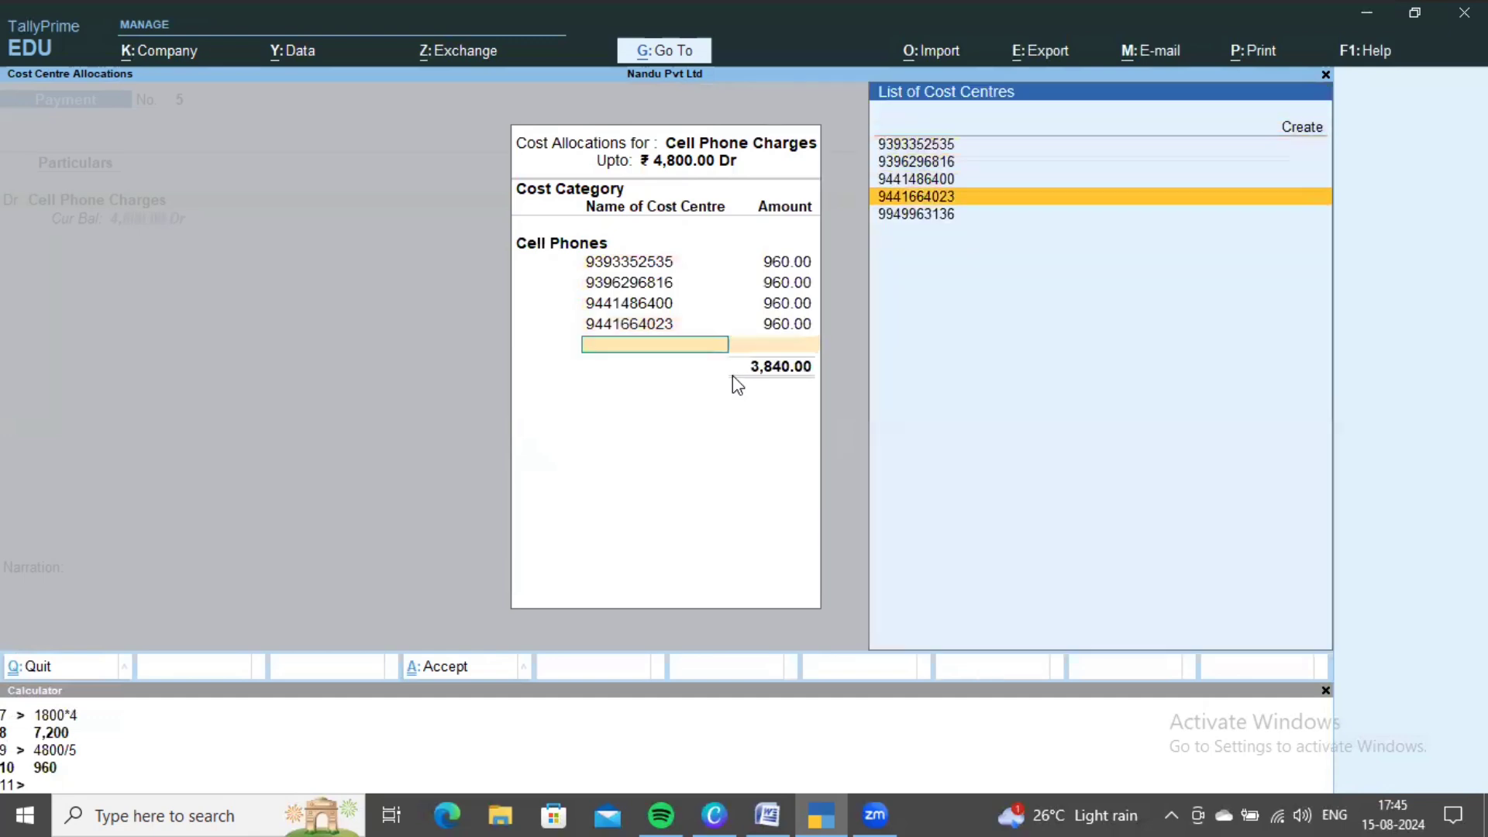
{"action": "key", "text": "Return"}
{"action": "key", "text": "ctrl+a"}
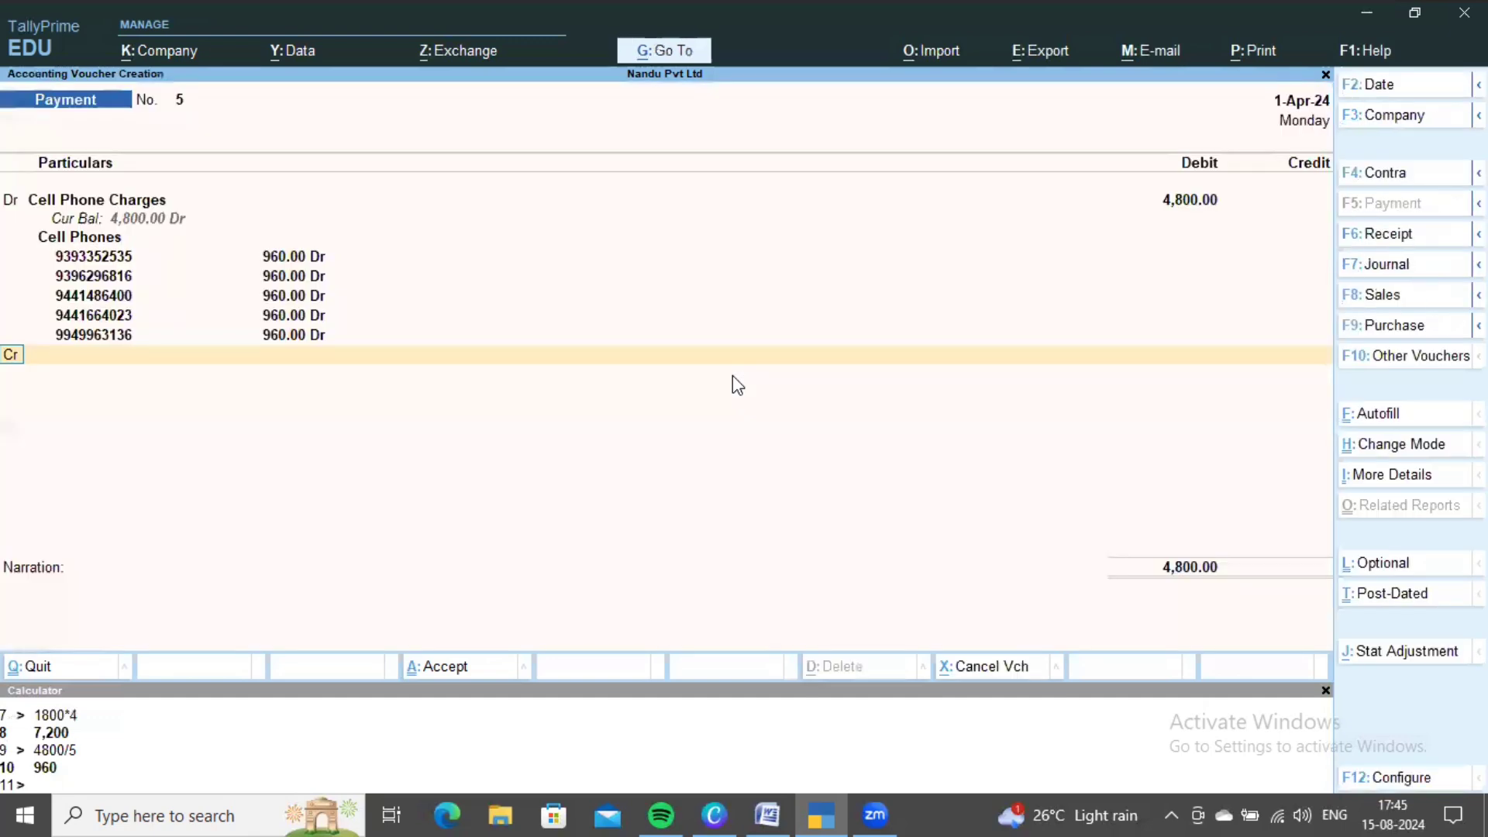
- Credit Cash with the 4,800 cell-phone payment
{"action": "key", "text": "alt+Tab"}
{"action": "scroll", "coordinate": [614, 419], "scroll_direction": "down", "scroll_amount": 1}
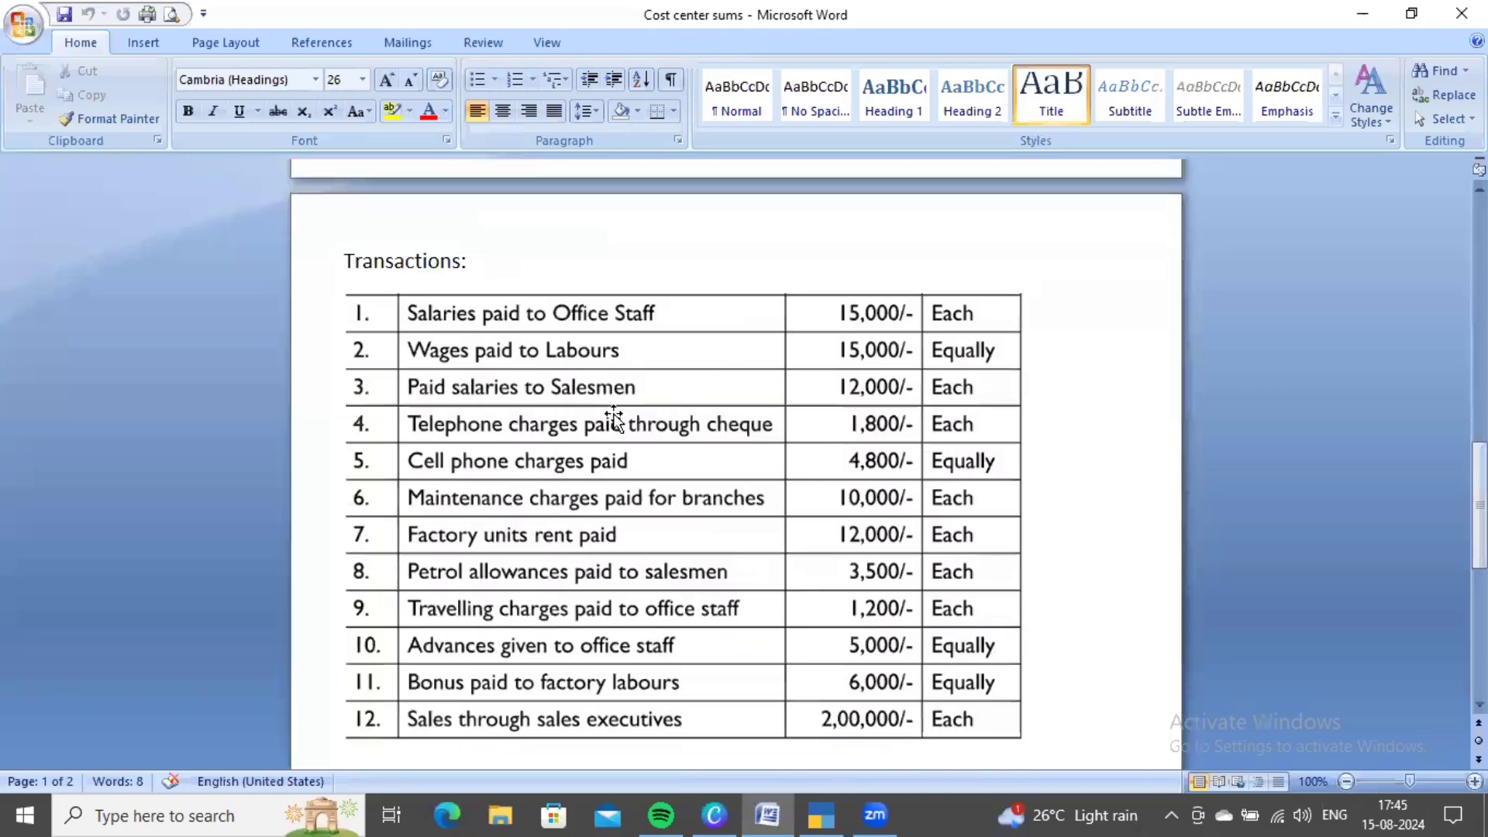
{"action": "key", "text": "alt+Tab"}
{"action": "key", "text": "Down"}
{"action": "key", "text": "Up"}
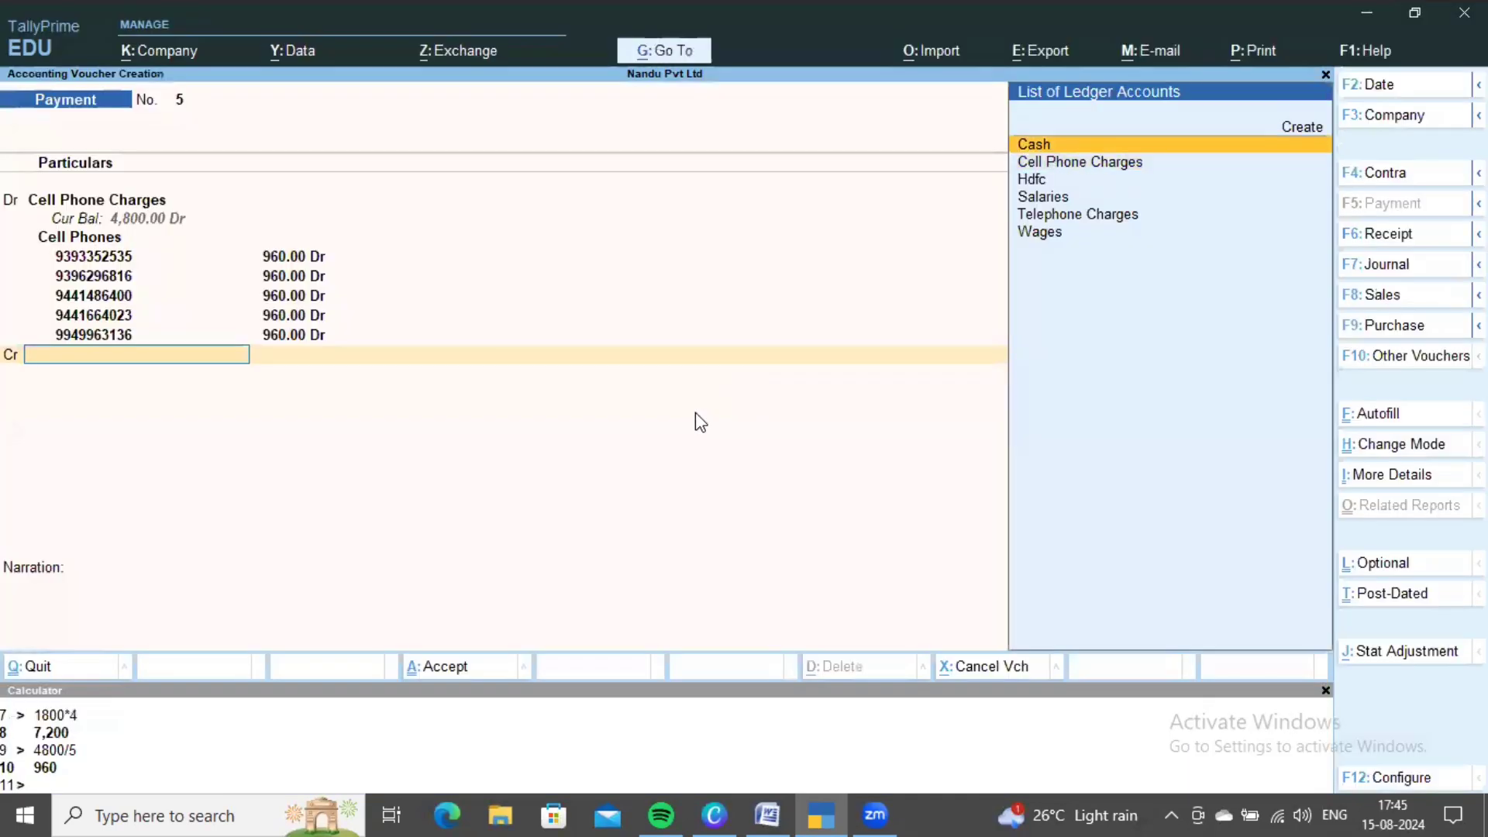
{"action": "key", "text": "Return"}
- Save payment voucher 5 and review the problem sheet for the next transaction
{"action": "key", "text": "ctrl+a"}
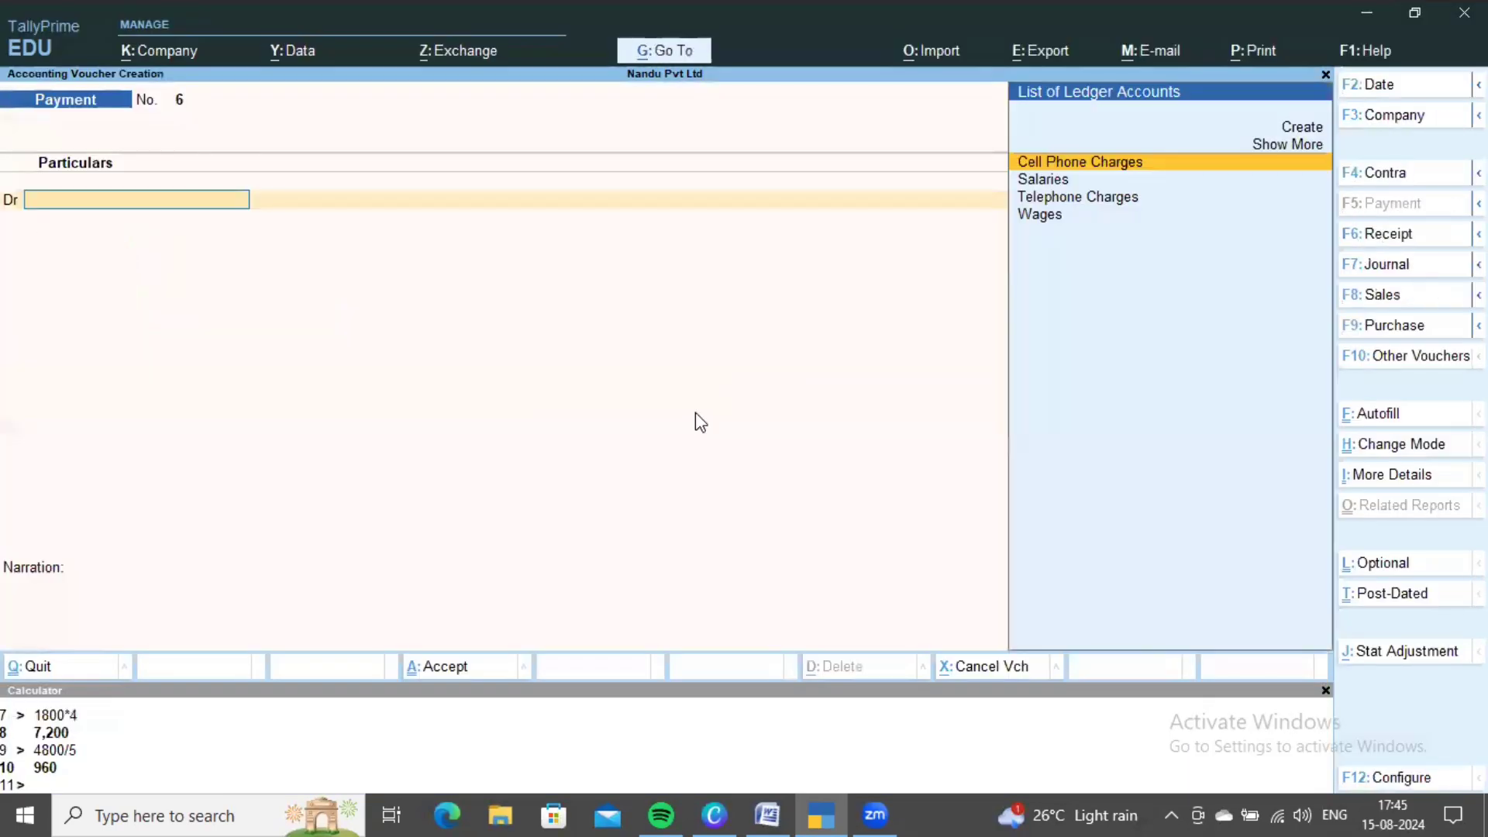
{"action": "key", "text": "alt+Tab"}
{"action": "scroll", "coordinate": [698, 417], "scroll_direction": "down", "scroll_amount": 2}
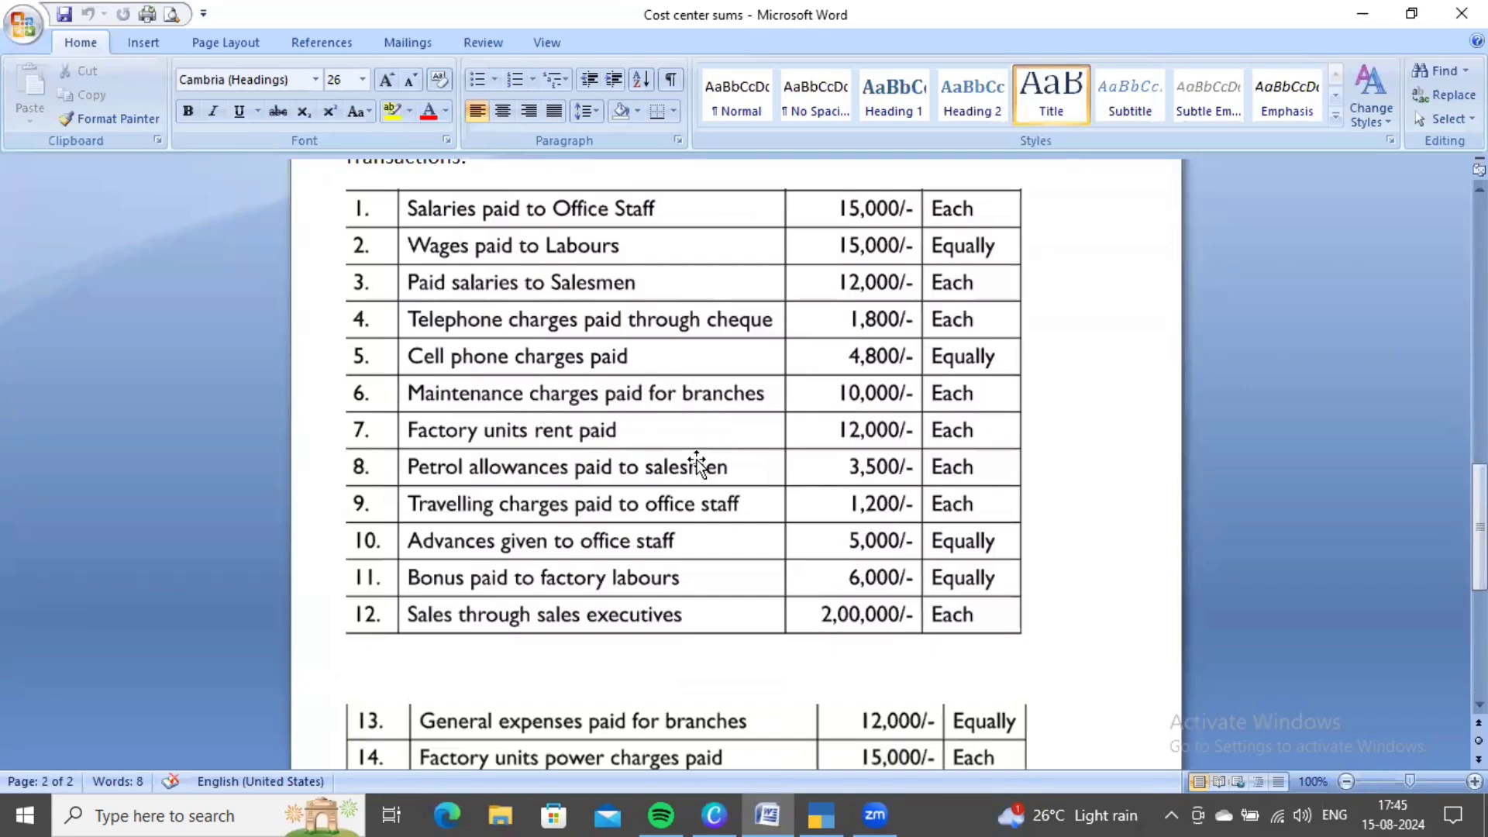
{"action": "scroll", "coordinate": [696, 459], "scroll_direction": "up", "scroll_amount": 1}
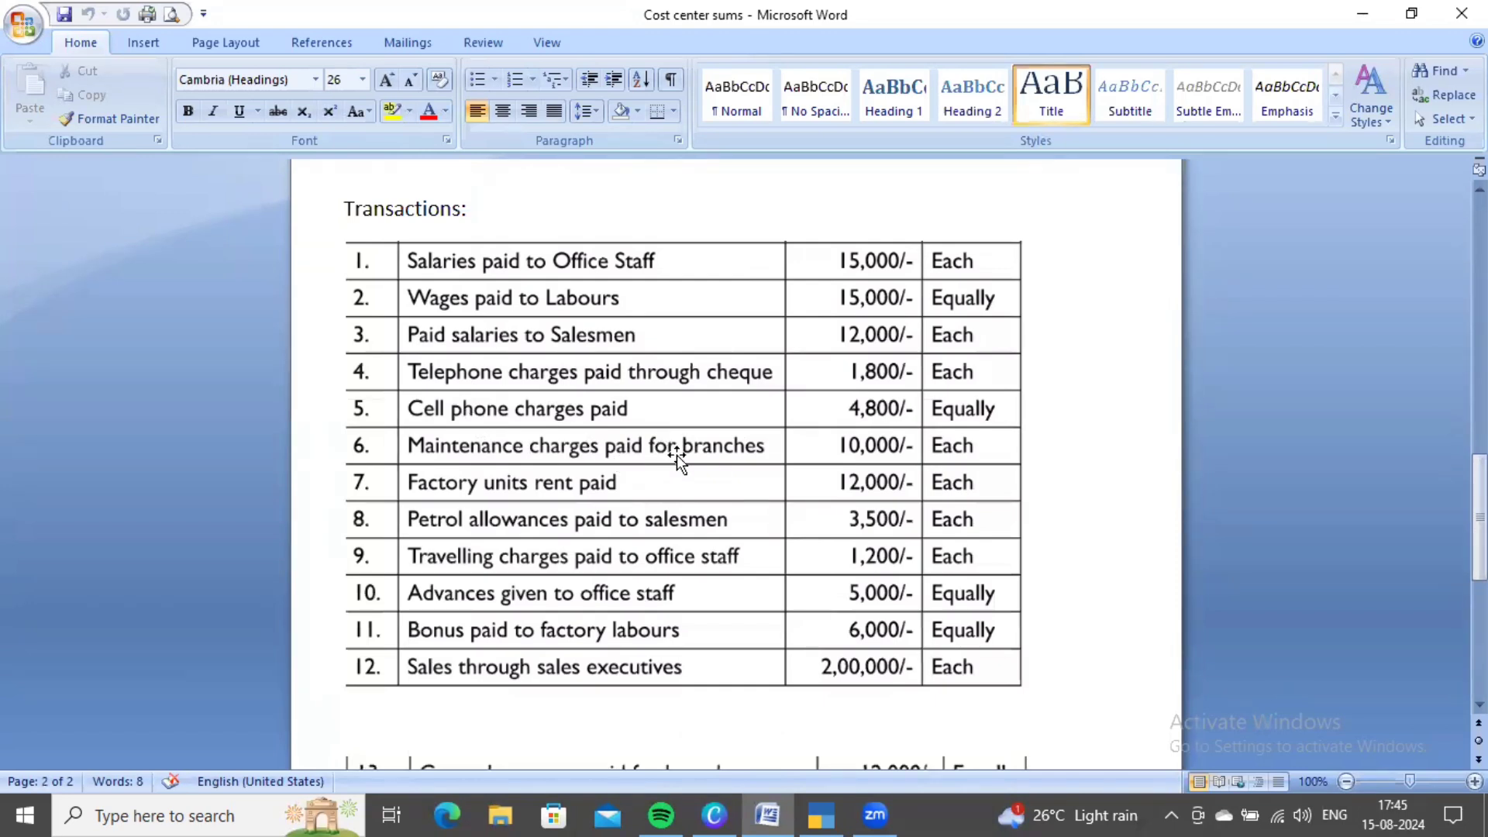
{"action": "key", "text": "alt+Tab"}
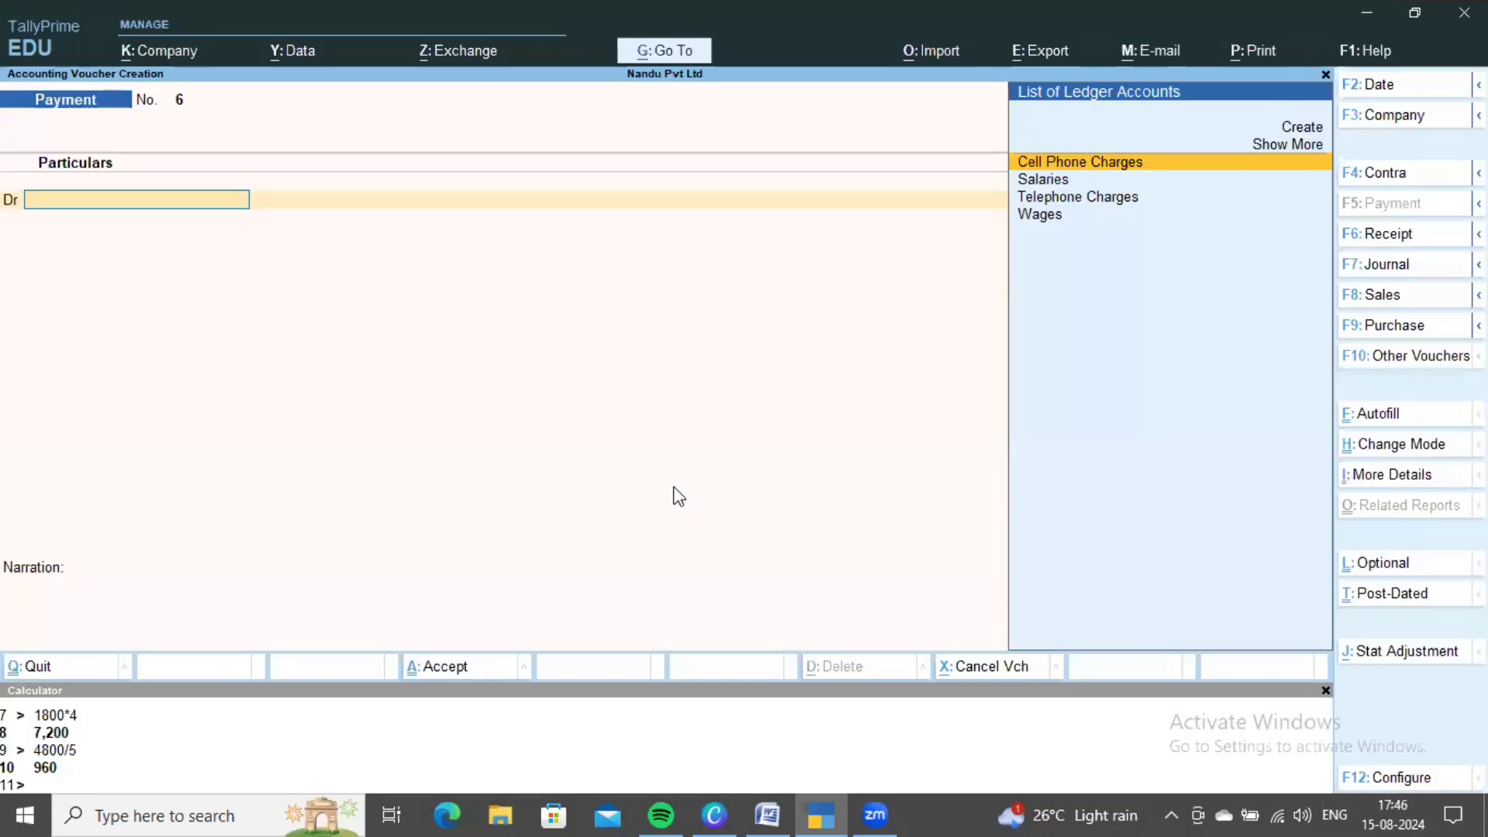
- Create a Maintenance Charges ledger under Direct Expenses as voucher 6's debit account
{"action": "key", "text": "alt+c"}
{"action": "type", "text": "Maintenance"}
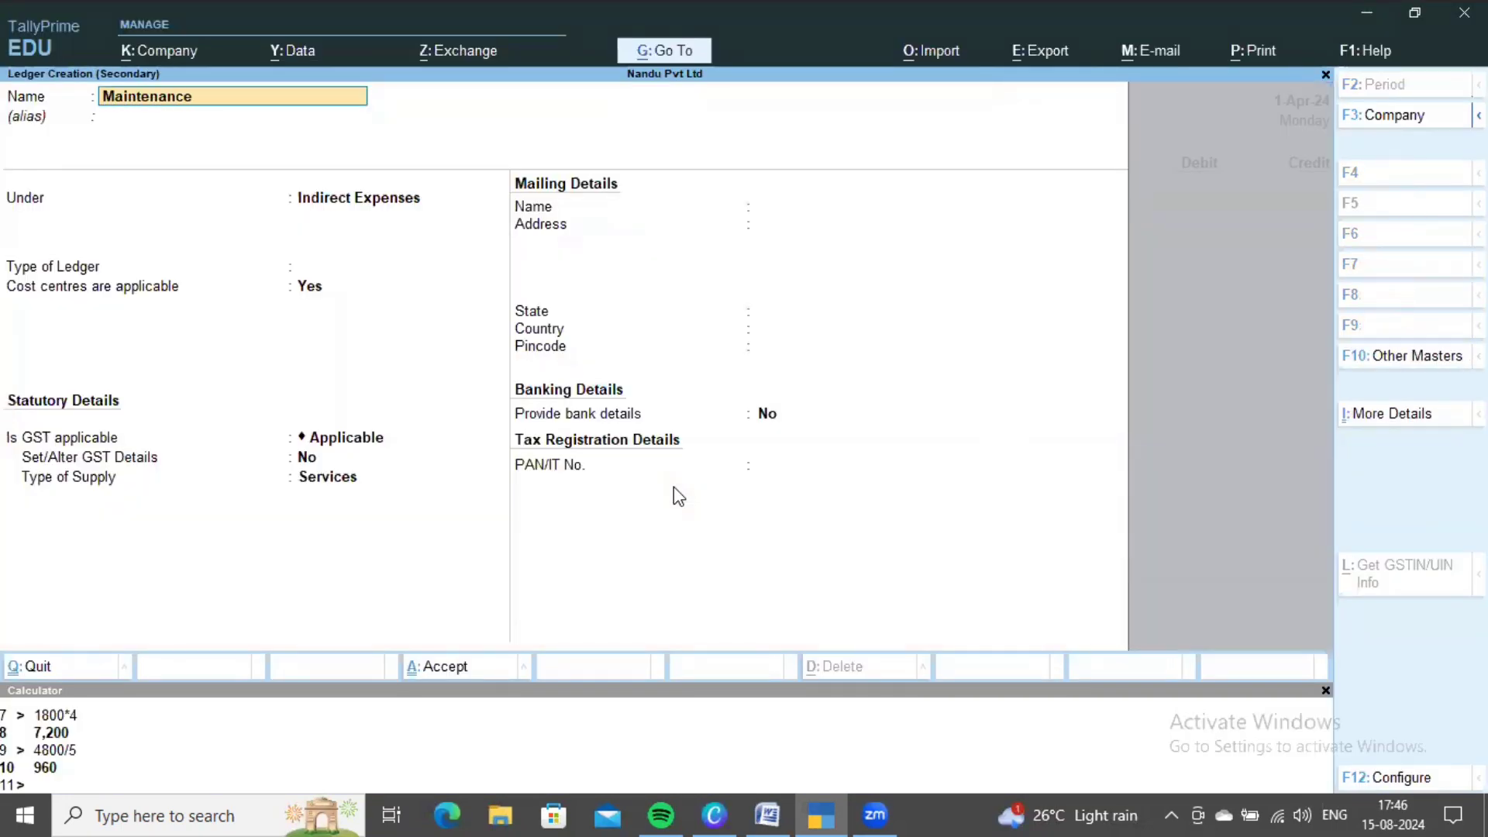
{"action": "type", "text": " charges"}
{"action": "key", "text": "Return"}
{"action": "key", "text": "Return"}
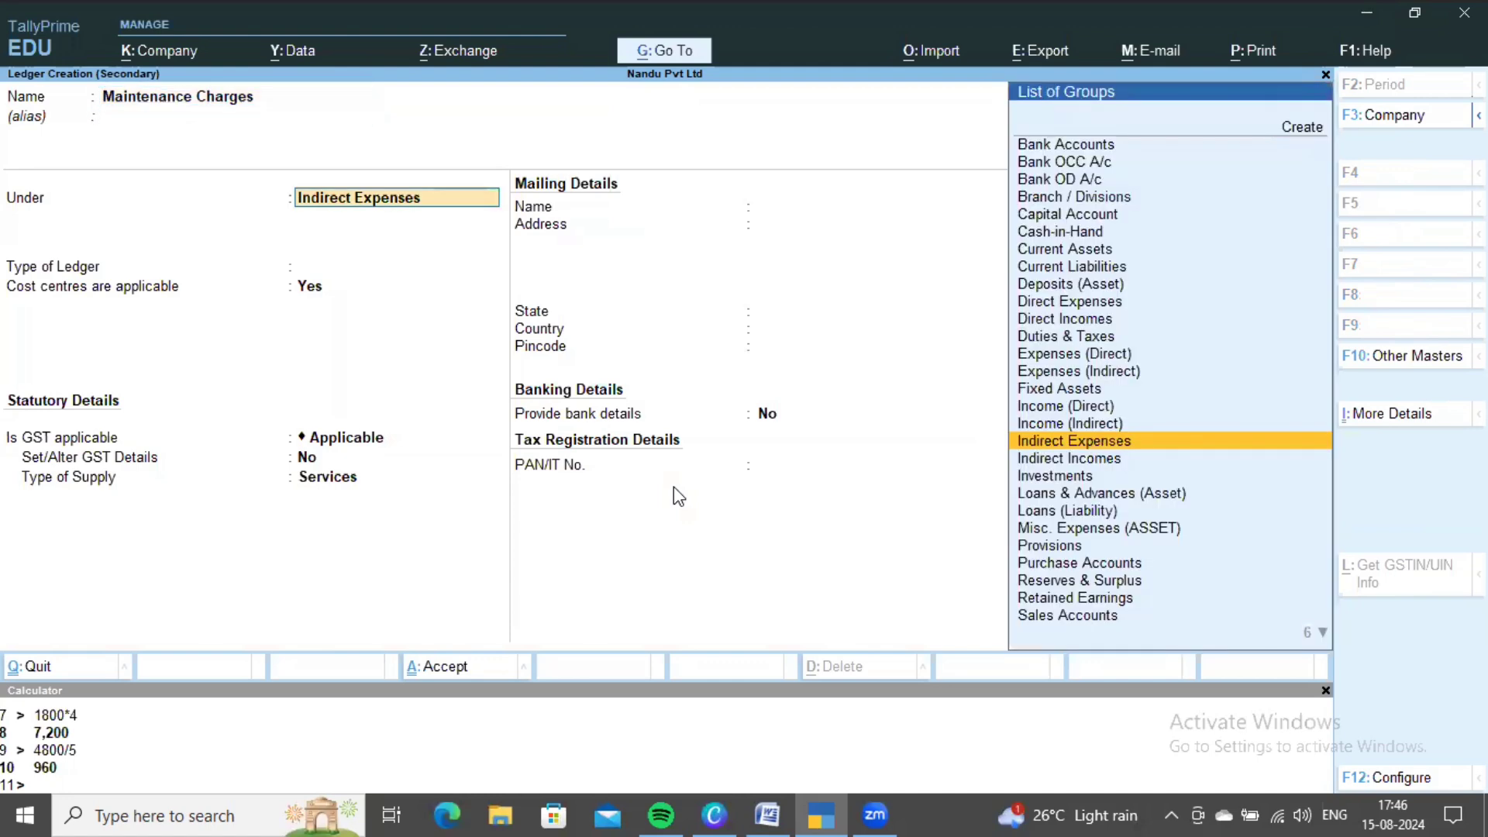
{"action": "type", "text": "Di"}
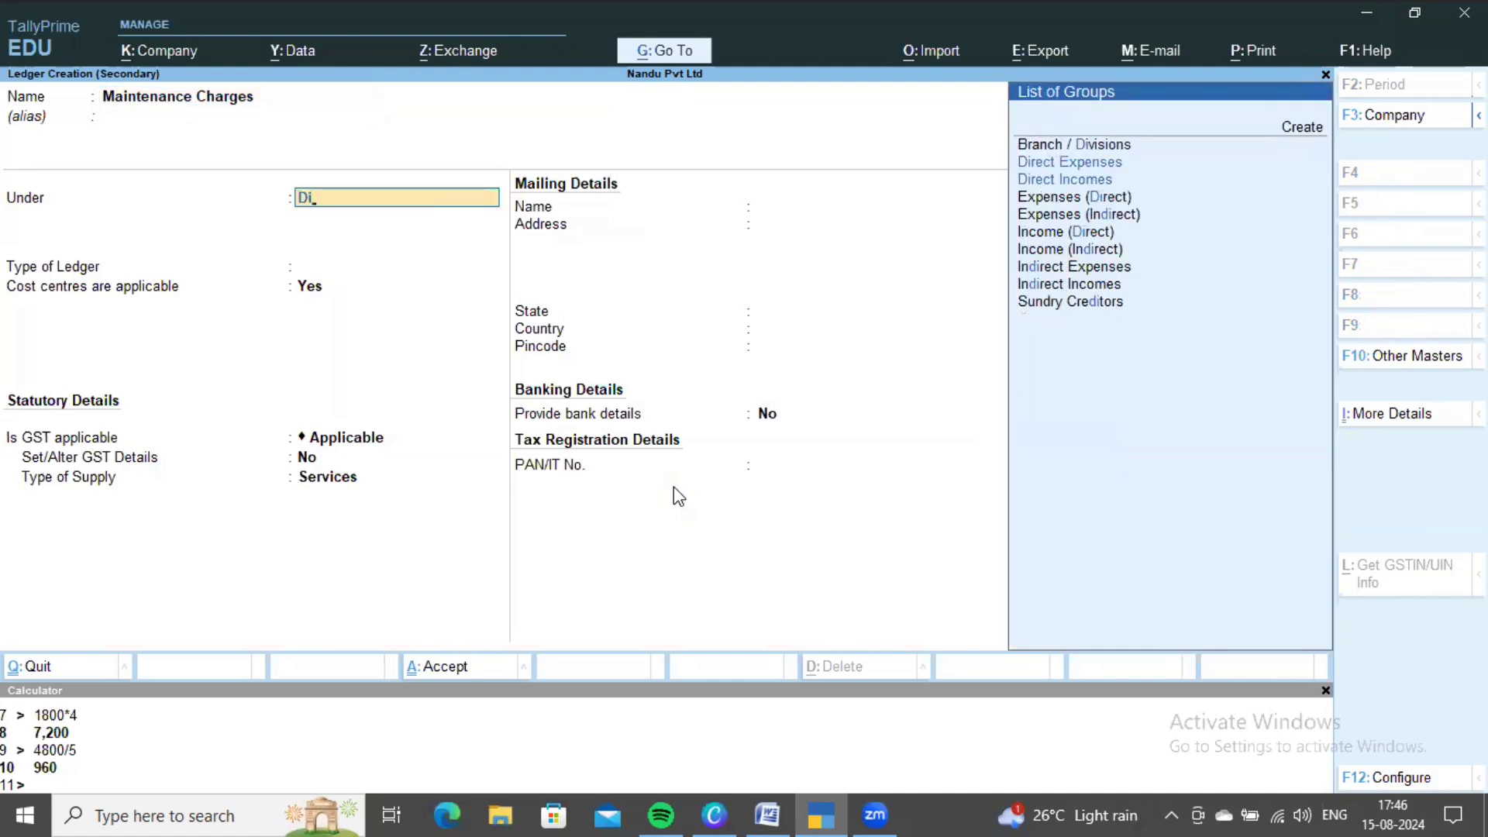
{"action": "key", "text": "Return"}
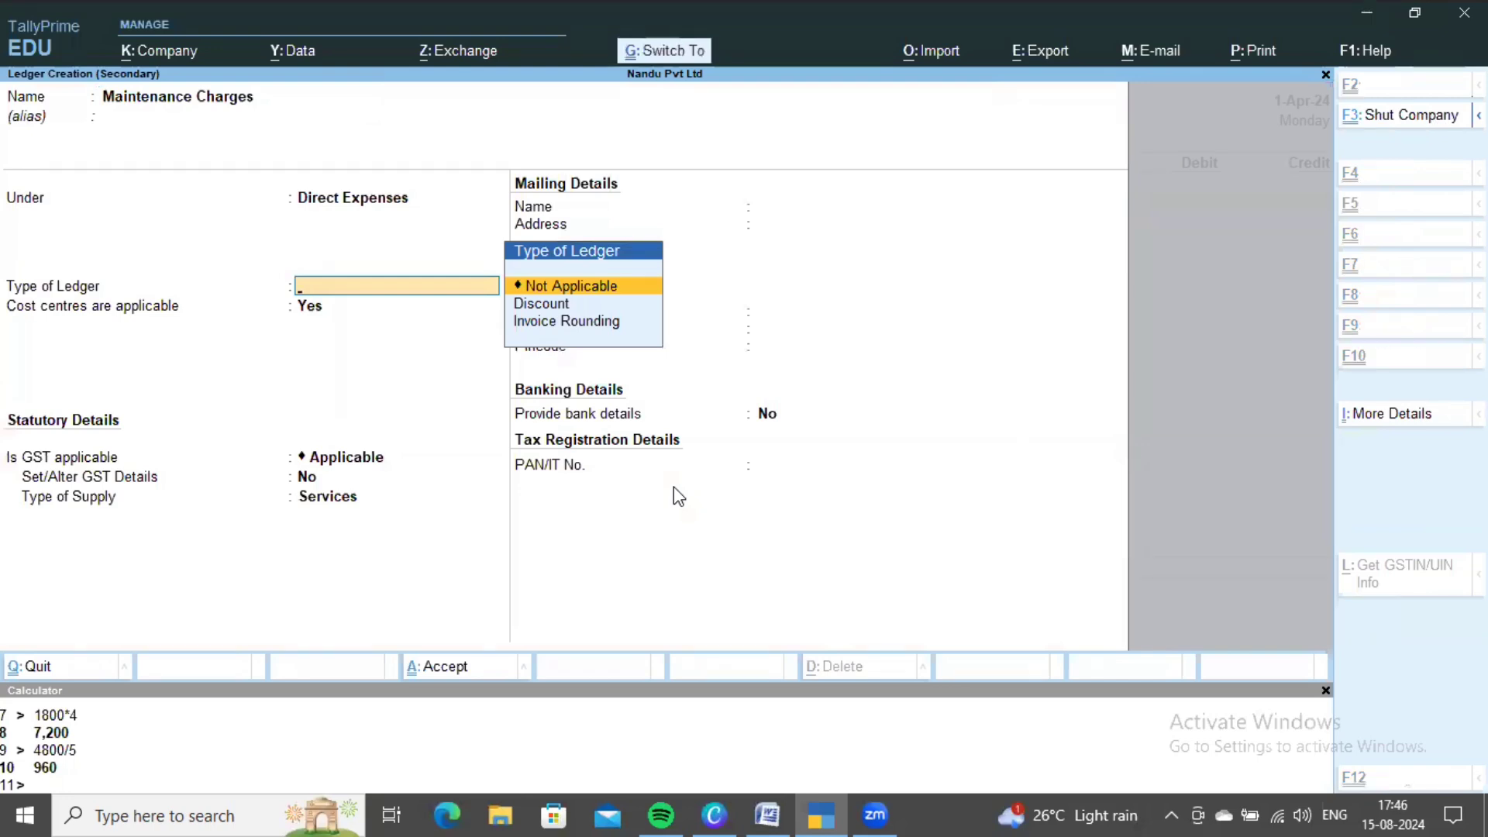
{"action": "key", "text": "ctrl+a"}
{"action": "key", "text": "alt+Tab"}
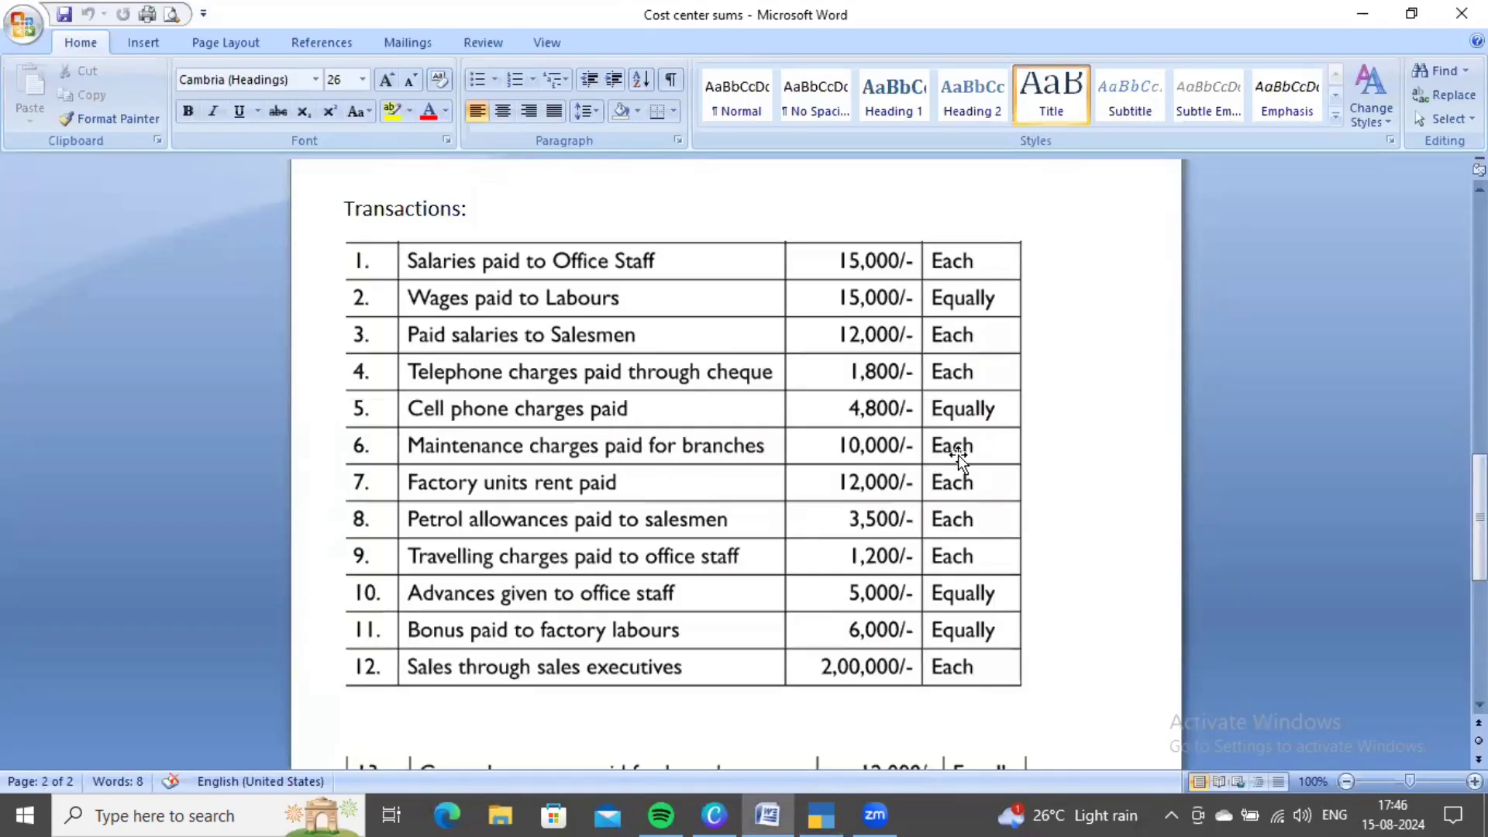
{"action": "scroll", "coordinate": [957, 454], "scroll_direction": "up", "scroll_amount": 12}
{"action": "scroll", "coordinate": [957, 460], "scroll_direction": "up", "scroll_amount": 5}
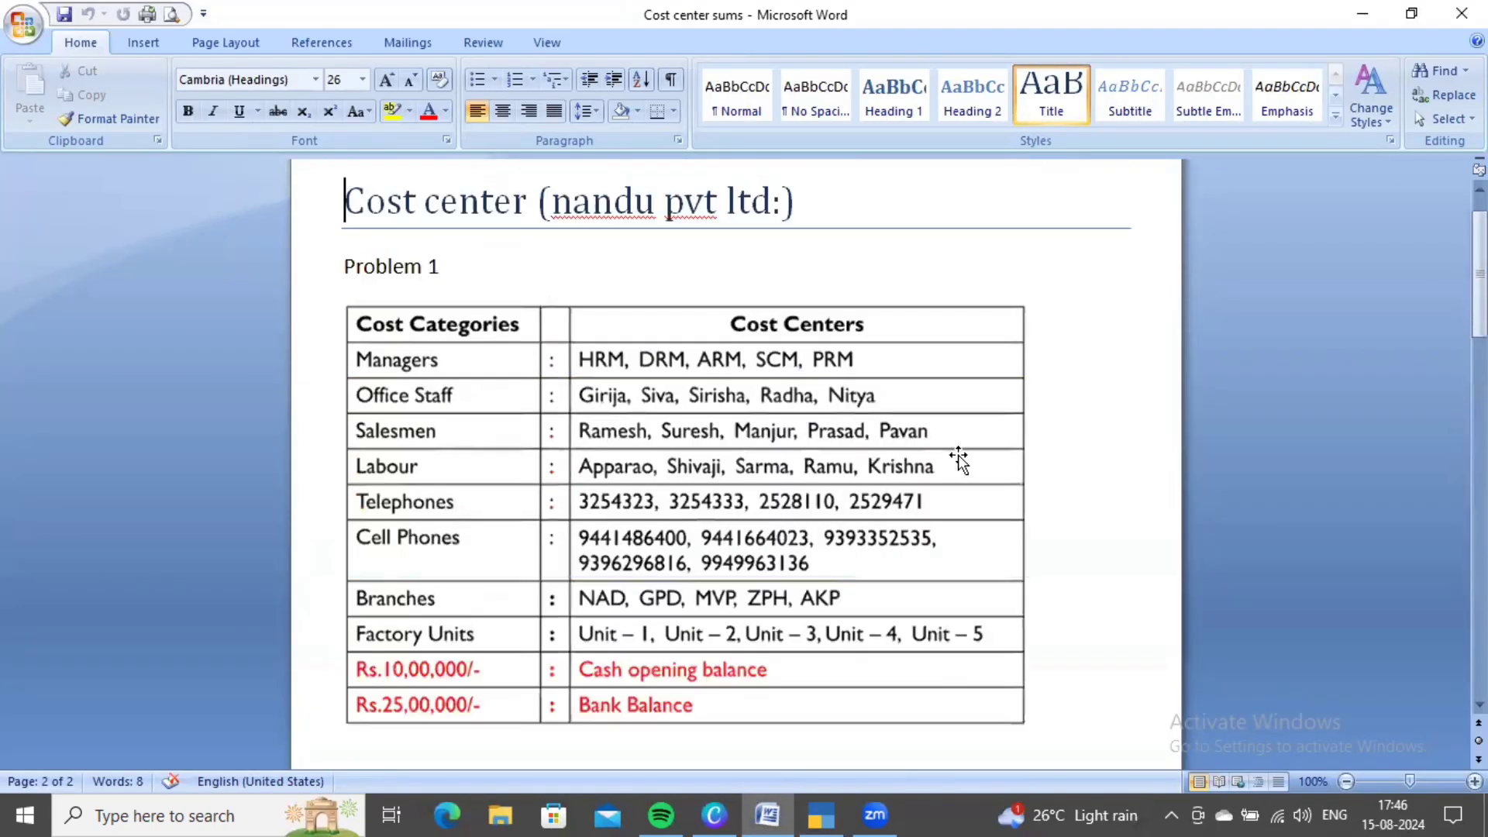
{"action": "scroll", "coordinate": [859, 499], "scroll_direction": "down", "scroll_amount": 1}
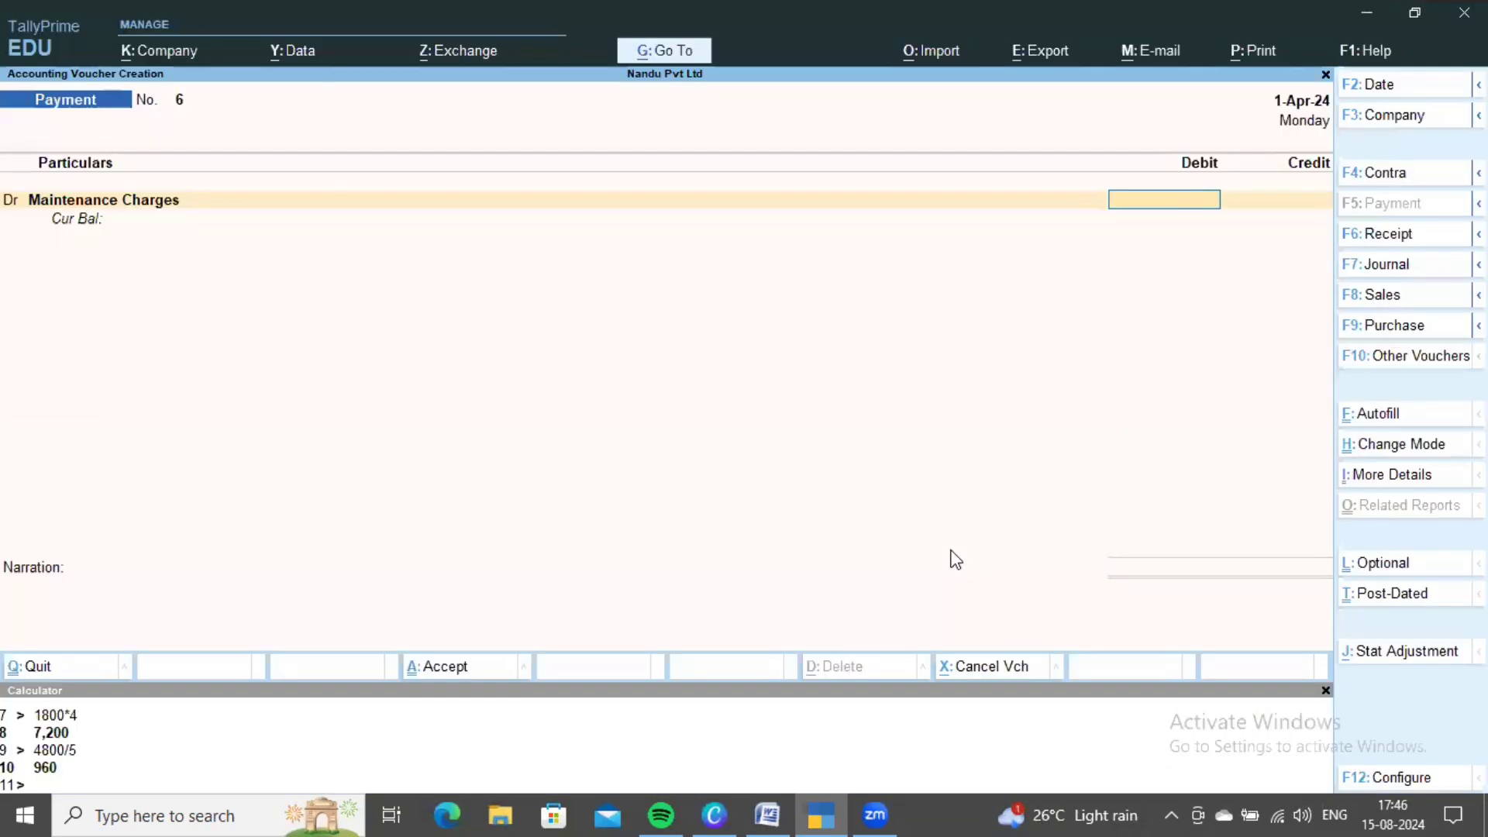
- Enter 50,000 as the Maintenance Charges debit amount
{"action": "scroll", "coordinate": [945, 551], "scroll_direction": "down", "scroll_amount": 15}
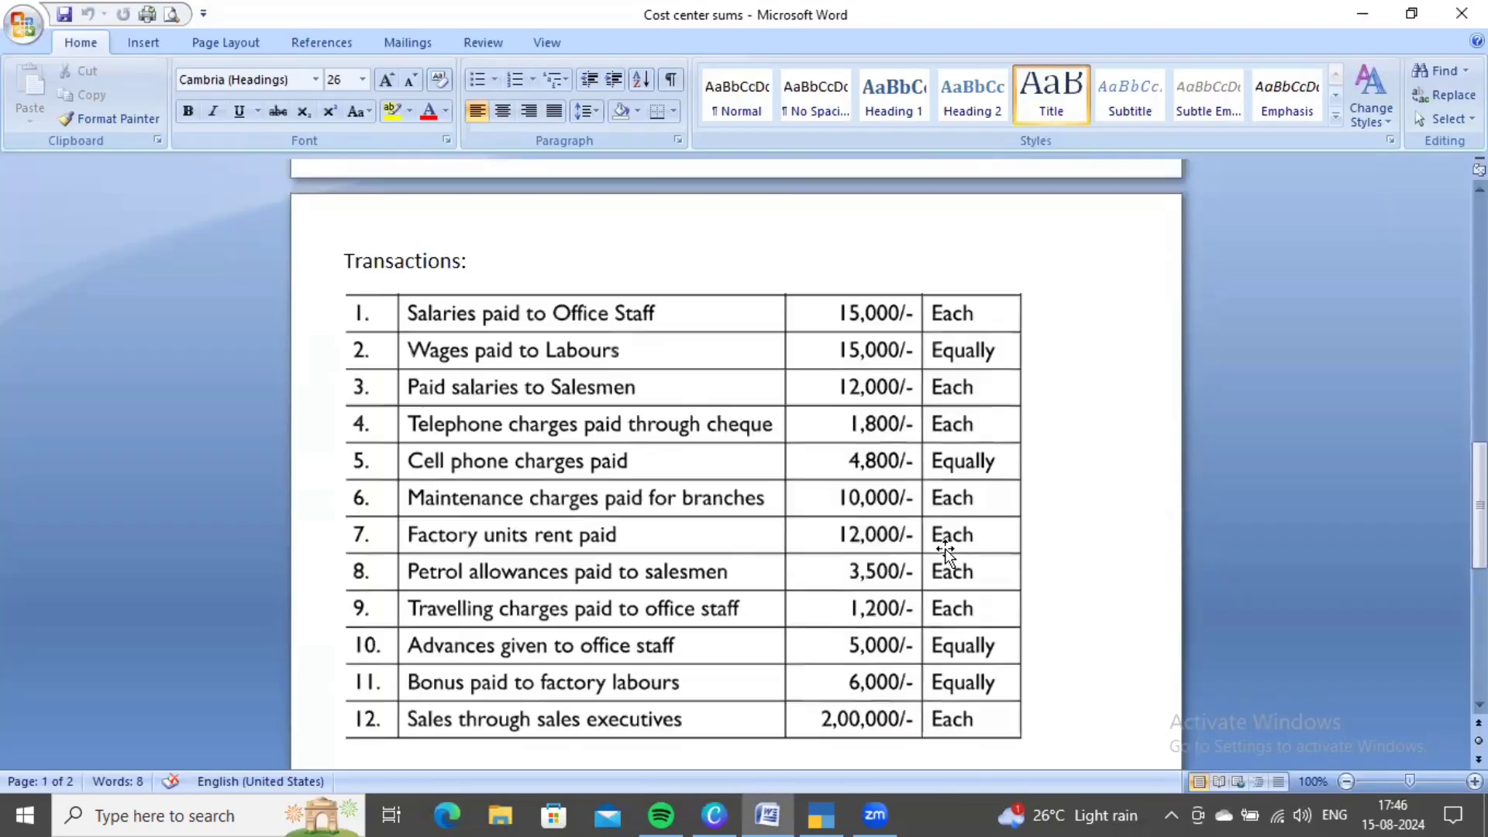
{"action": "scroll", "coordinate": [945, 552], "scroll_direction": "down", "scroll_amount": 1}
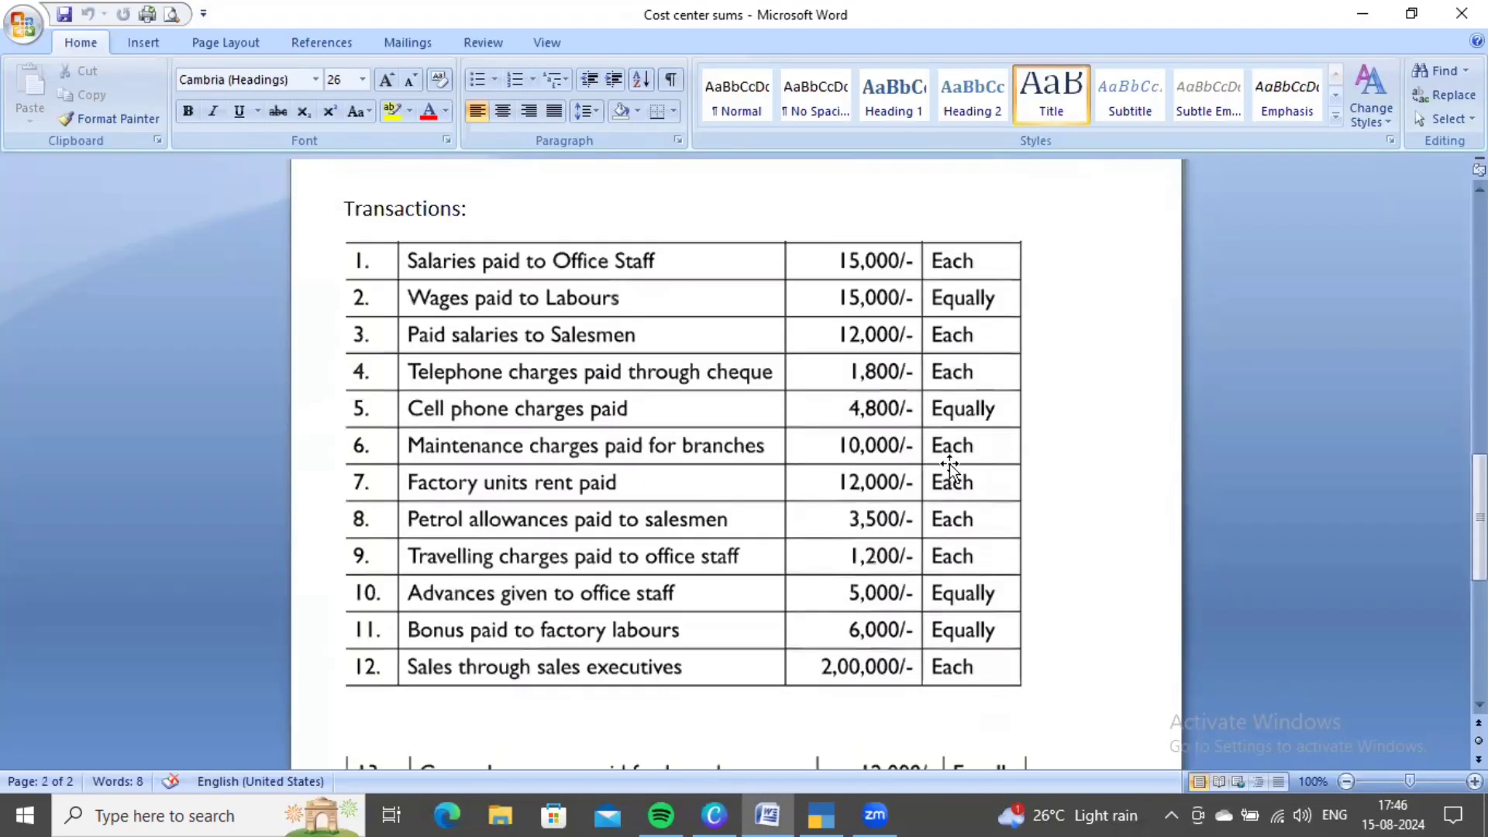
{"action": "key", "text": "alt+Tab"}
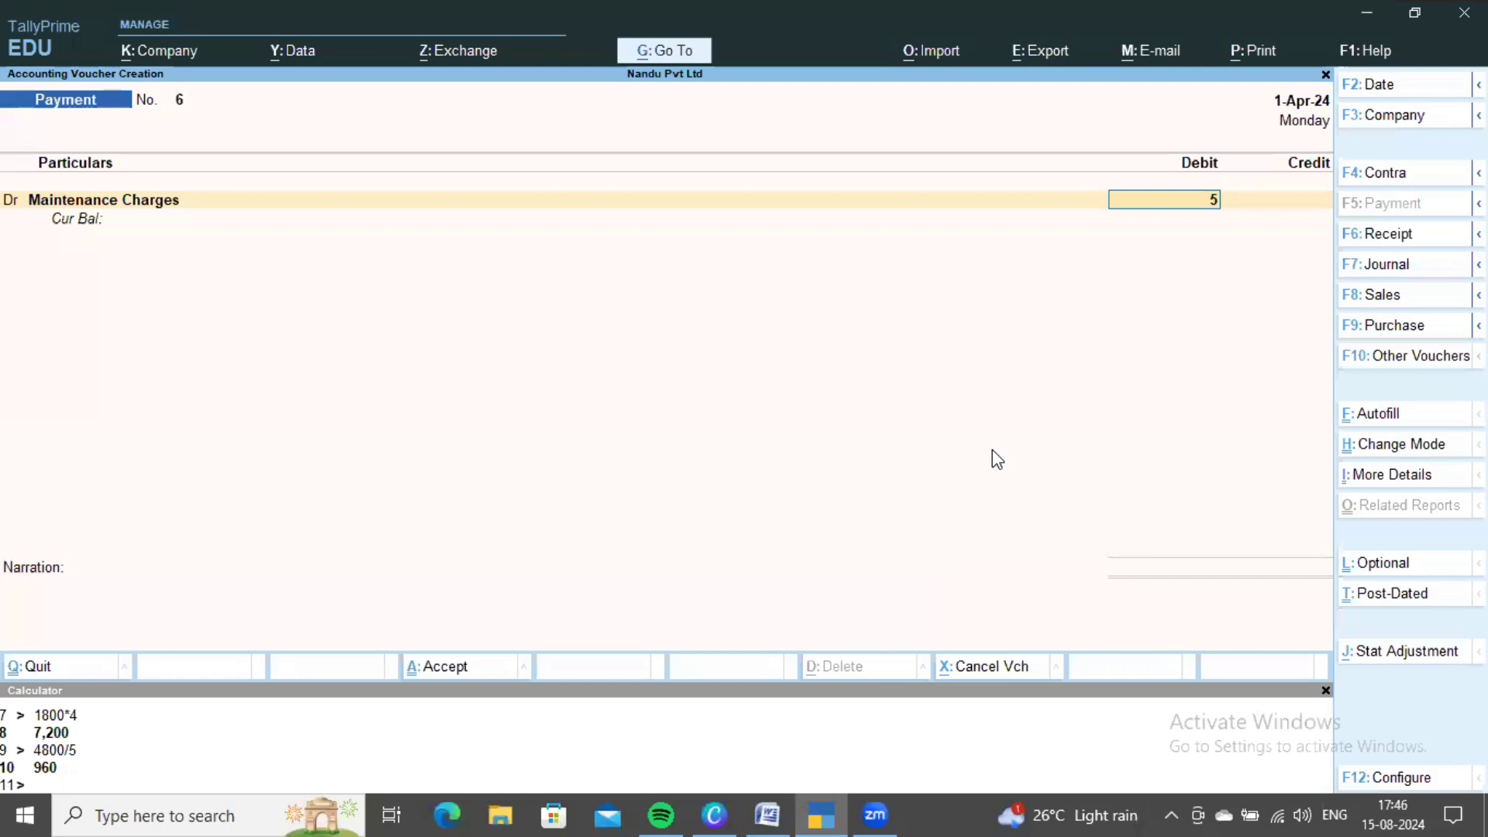
{"action": "type", "text": "0000"}
{"action": "key", "text": "Return"}
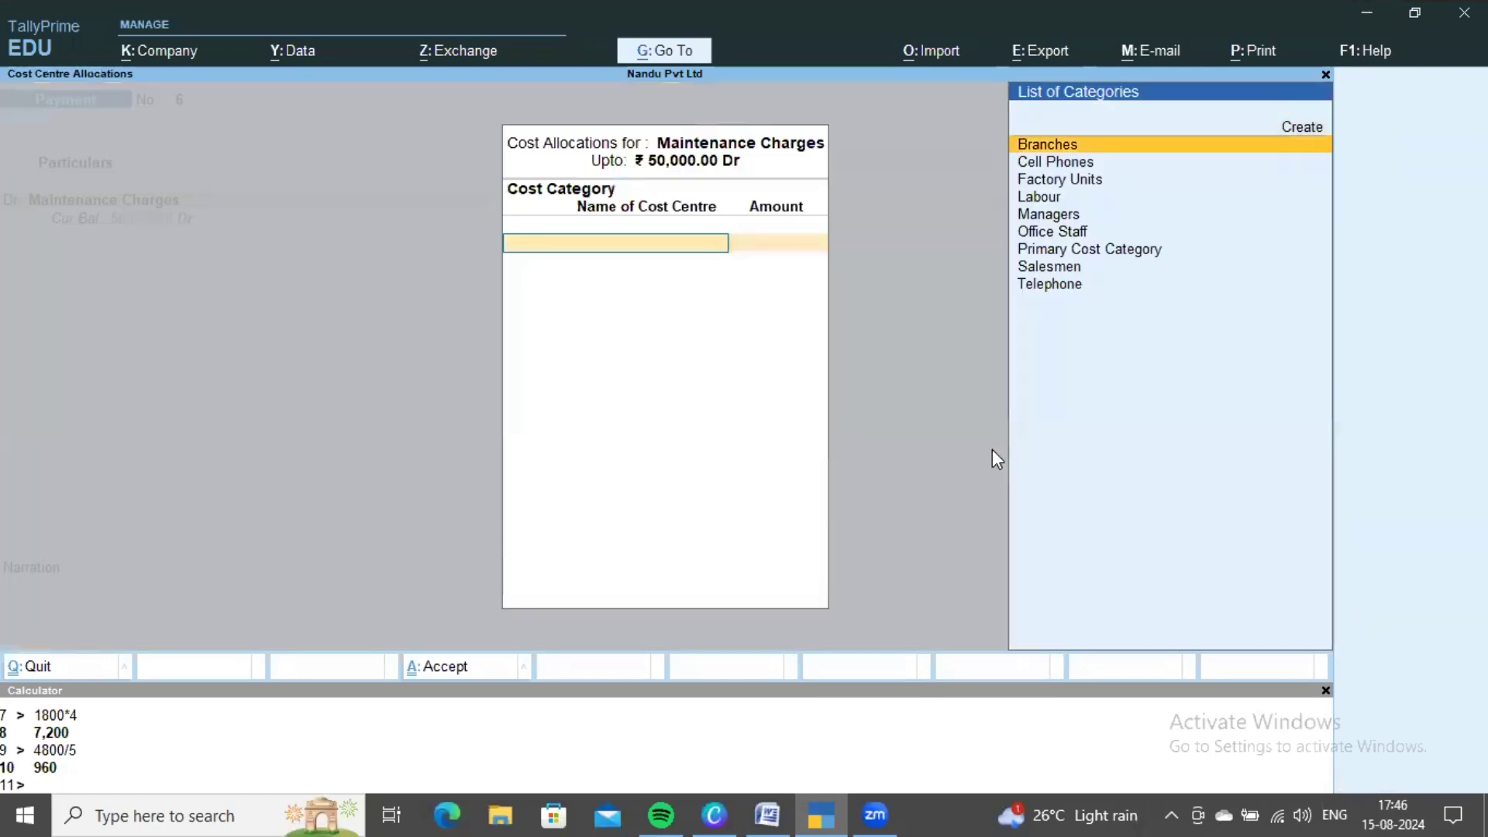
- Under the Branches category, allocate 10,000 each to AKP and GPD
{"action": "key", "text": "Return"}
{"action": "key", "text": "Return"}
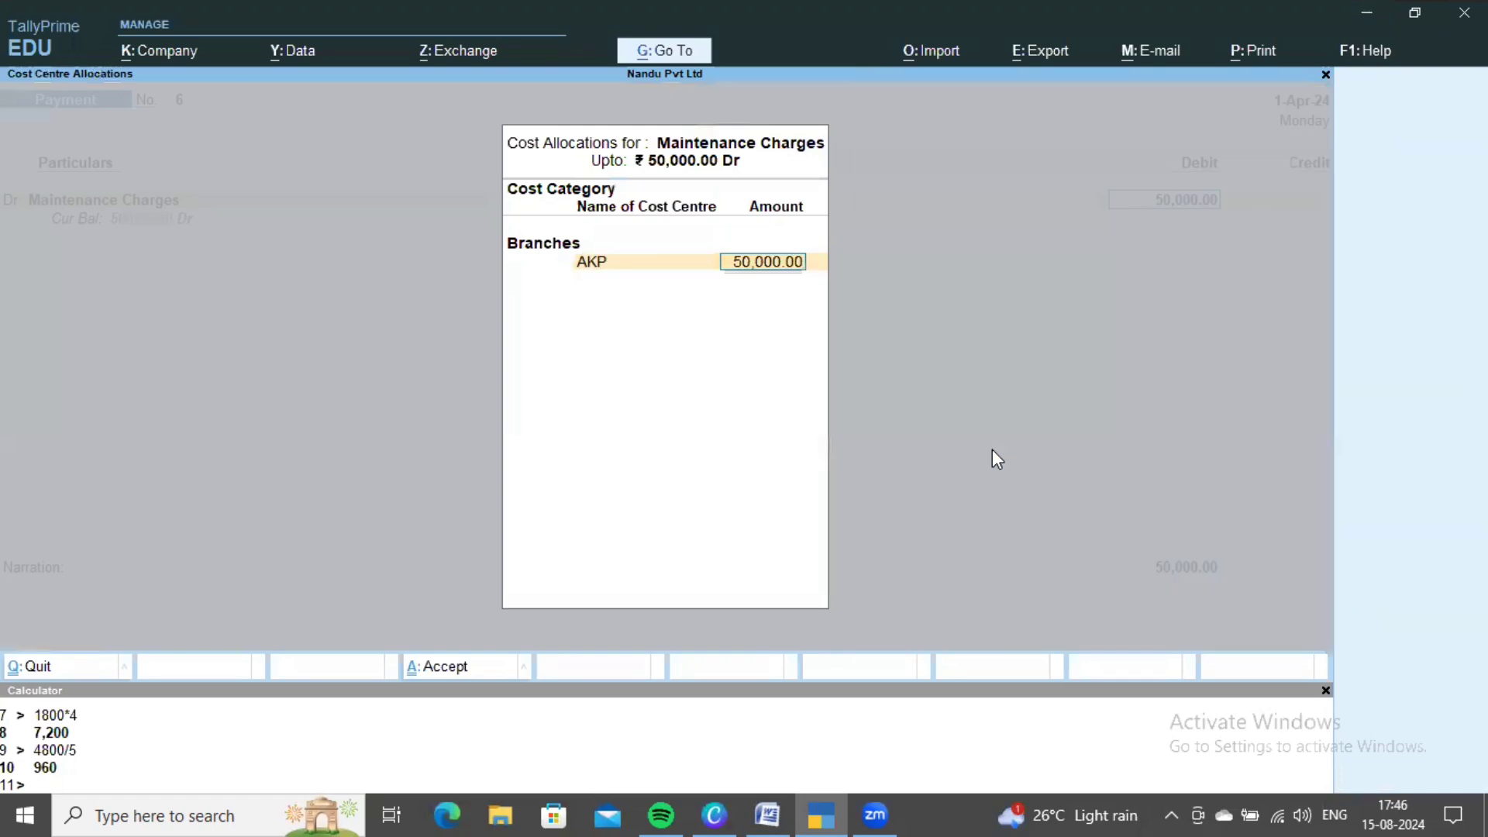
{"action": "type", "text": "10,000"}
{"action": "key", "text": "Return"}
{"action": "key", "text": "Down"}
{"action": "key", "text": "Down"}
{"action": "key", "text": "Return"}
{"action": "type", "text": "1"}
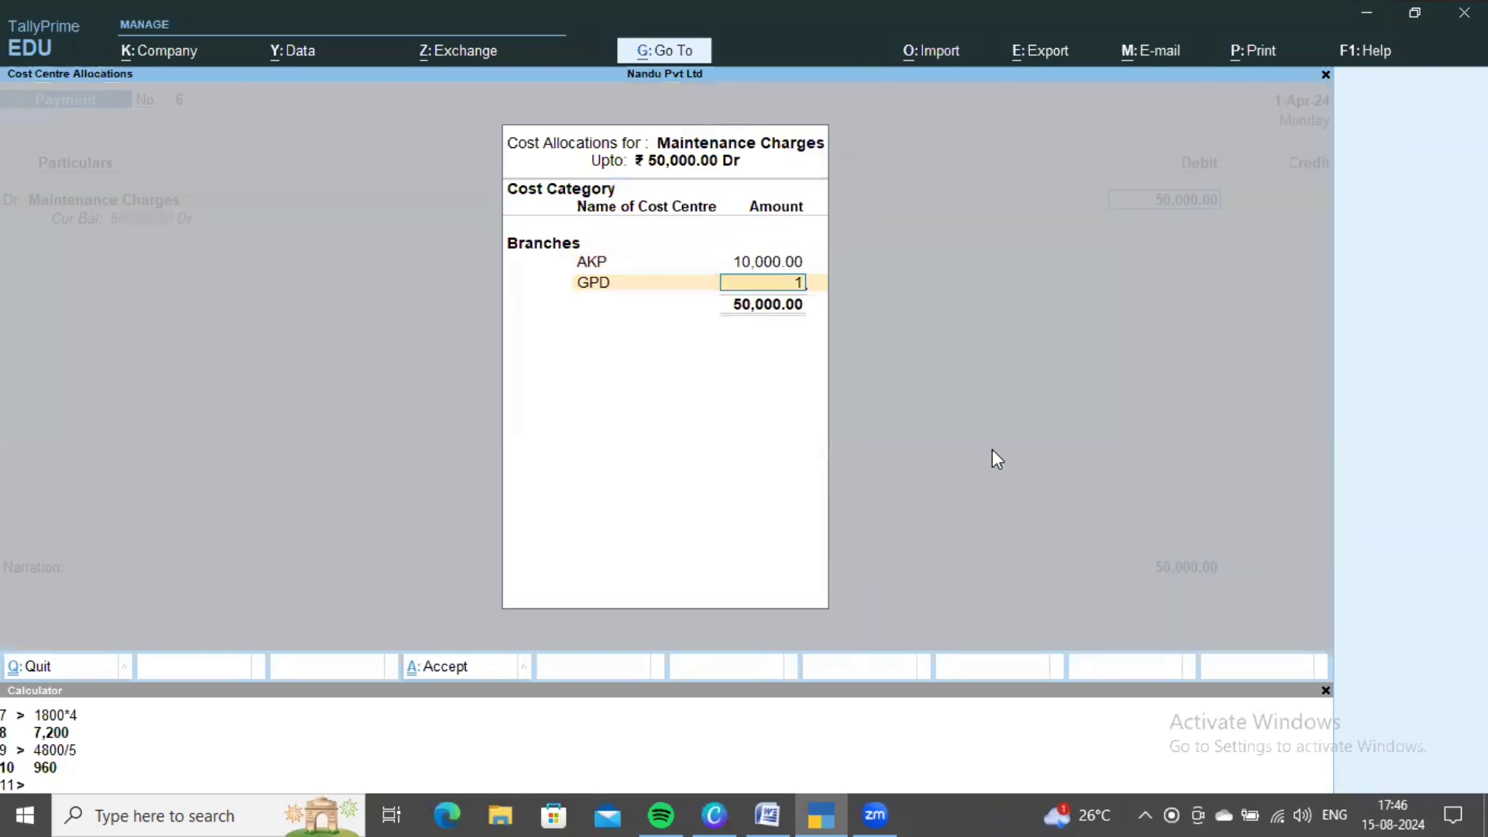
{"action": "type", "text": "0,000"}
{"action": "key", "text": "Return"}
{"action": "key", "text": "Down"}
{"action": "key", "text": "Down"}
{"action": "key", "text": "Down"}
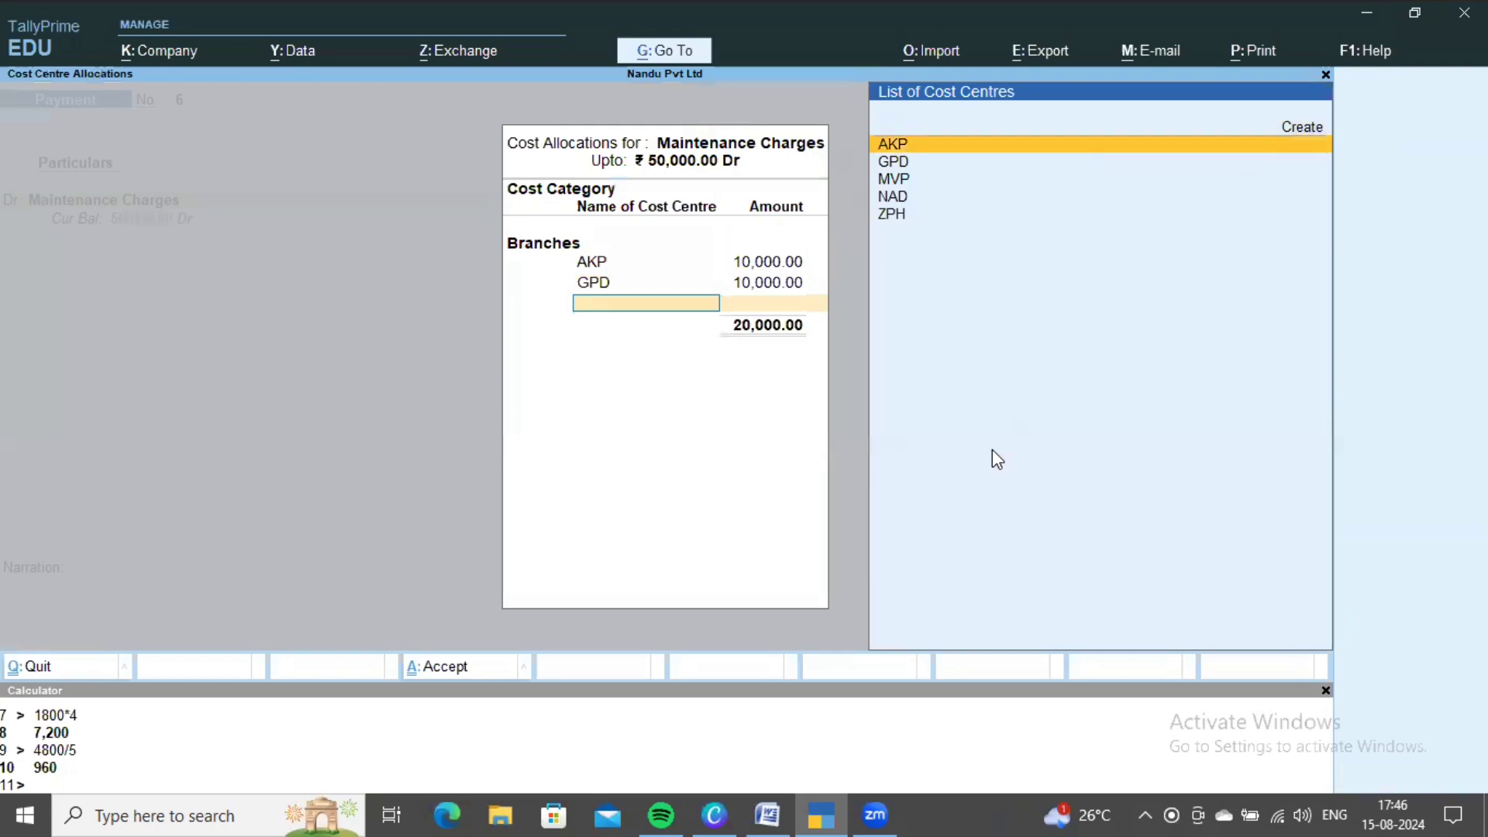
- Allocate 10,000 each to MVP, NAD and ZPH to complete the branch split
{"action": "key", "text": "Return"}
{"action": "type", "text": "10,0"}
{"action": "type", "text": "0"}
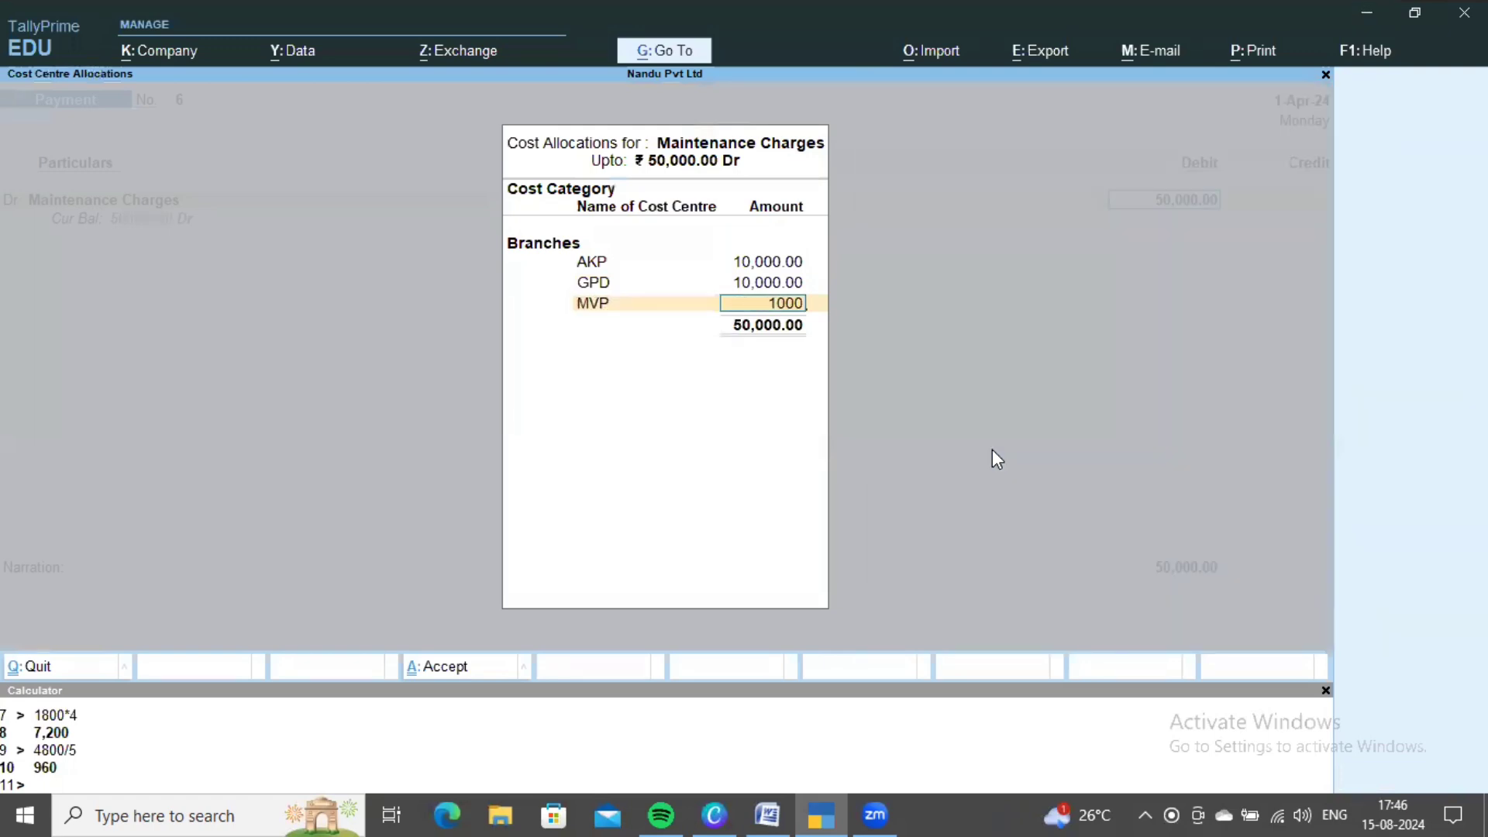
{"action": "type", "text": "0"}
{"action": "key", "text": "Return"}
{"action": "key", "text": "Down"}
{"action": "key", "text": "Down"}
{"action": "key", "text": "Down"}
{"action": "key", "text": "Down"}
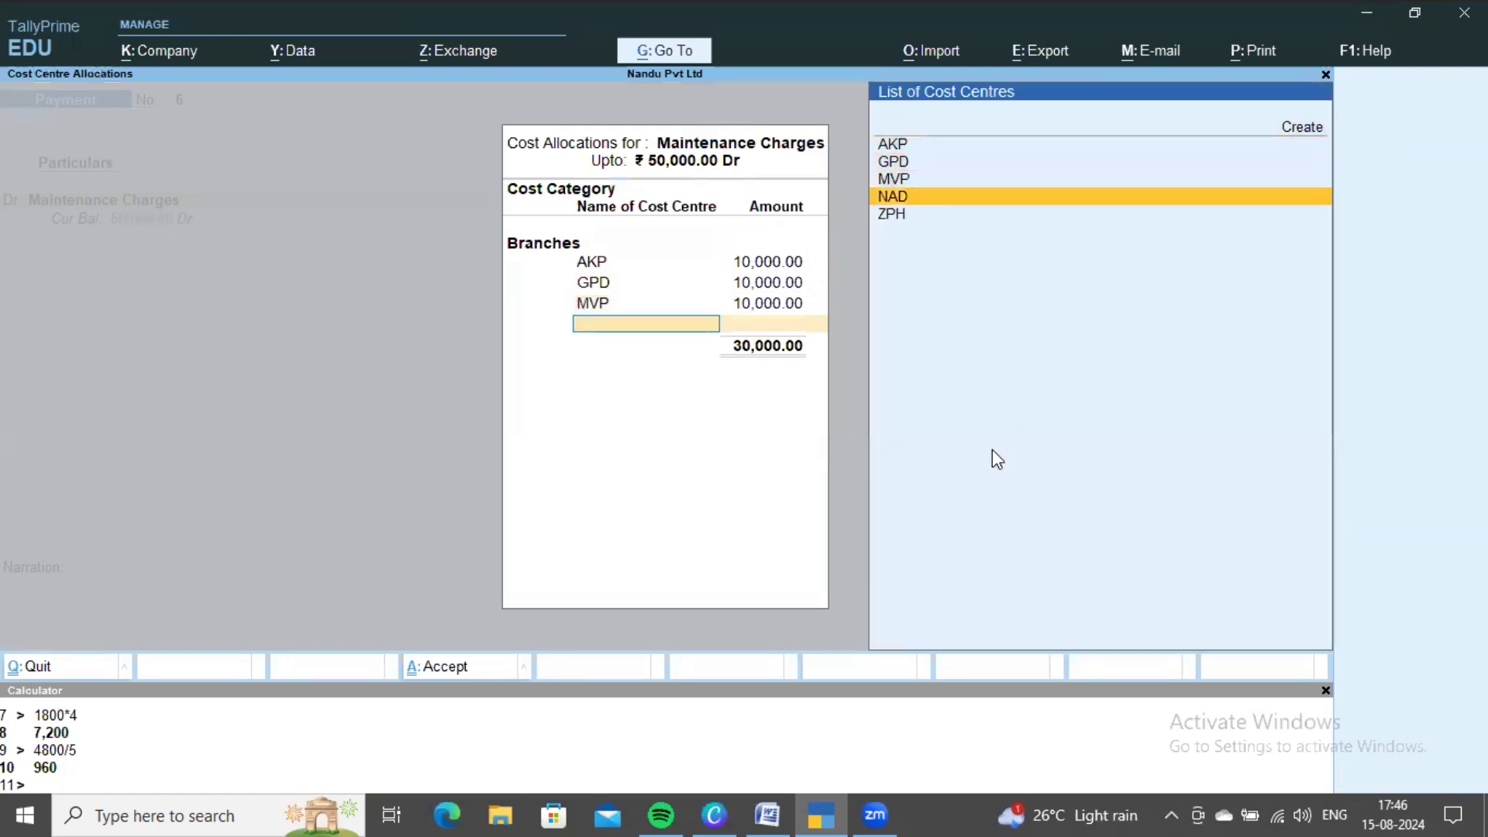
{"action": "key", "text": "Return"}
{"action": "type", "text": "10000"}
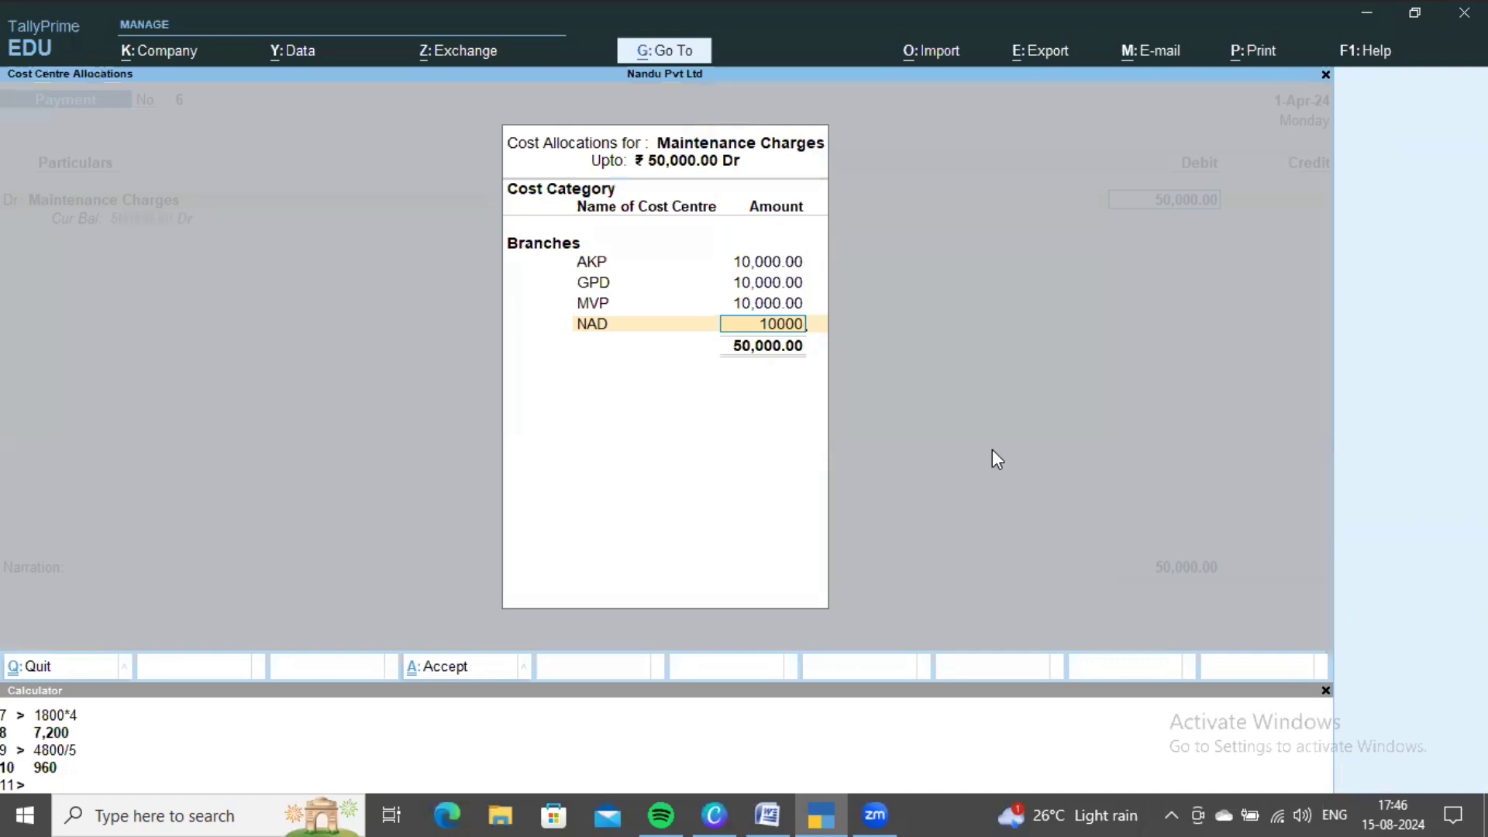
{"action": "key", "text": "Return"}
{"action": "key", "text": "Down"}
{"action": "key", "text": "Down"}
{"action": "key", "text": "Down"}
{"action": "key", "text": "Down"}
{"action": "key", "text": "Down"}
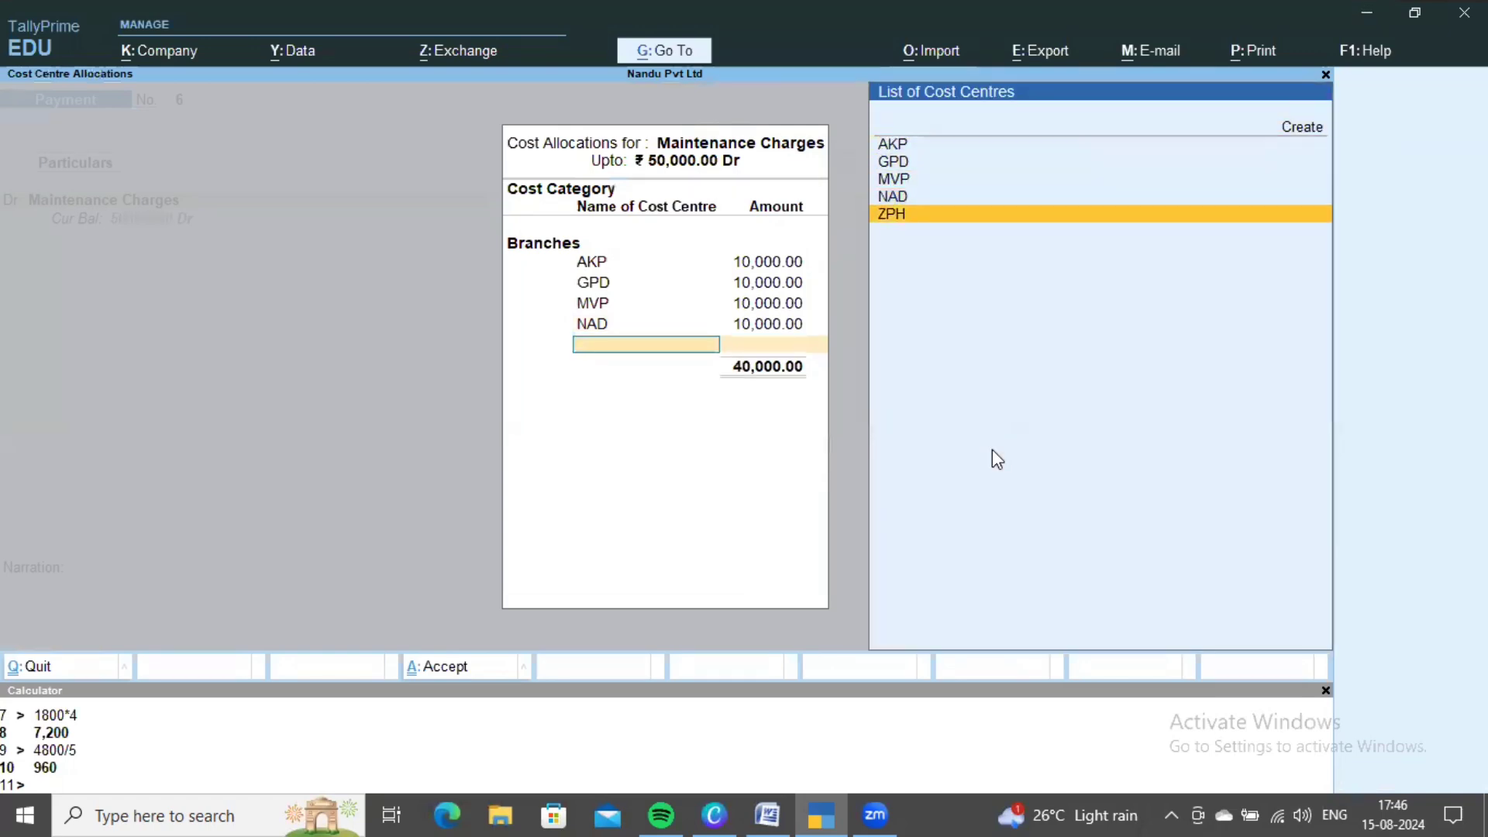
{"action": "key", "text": "Return"}
{"action": "key", "text": "ctrl+a"}
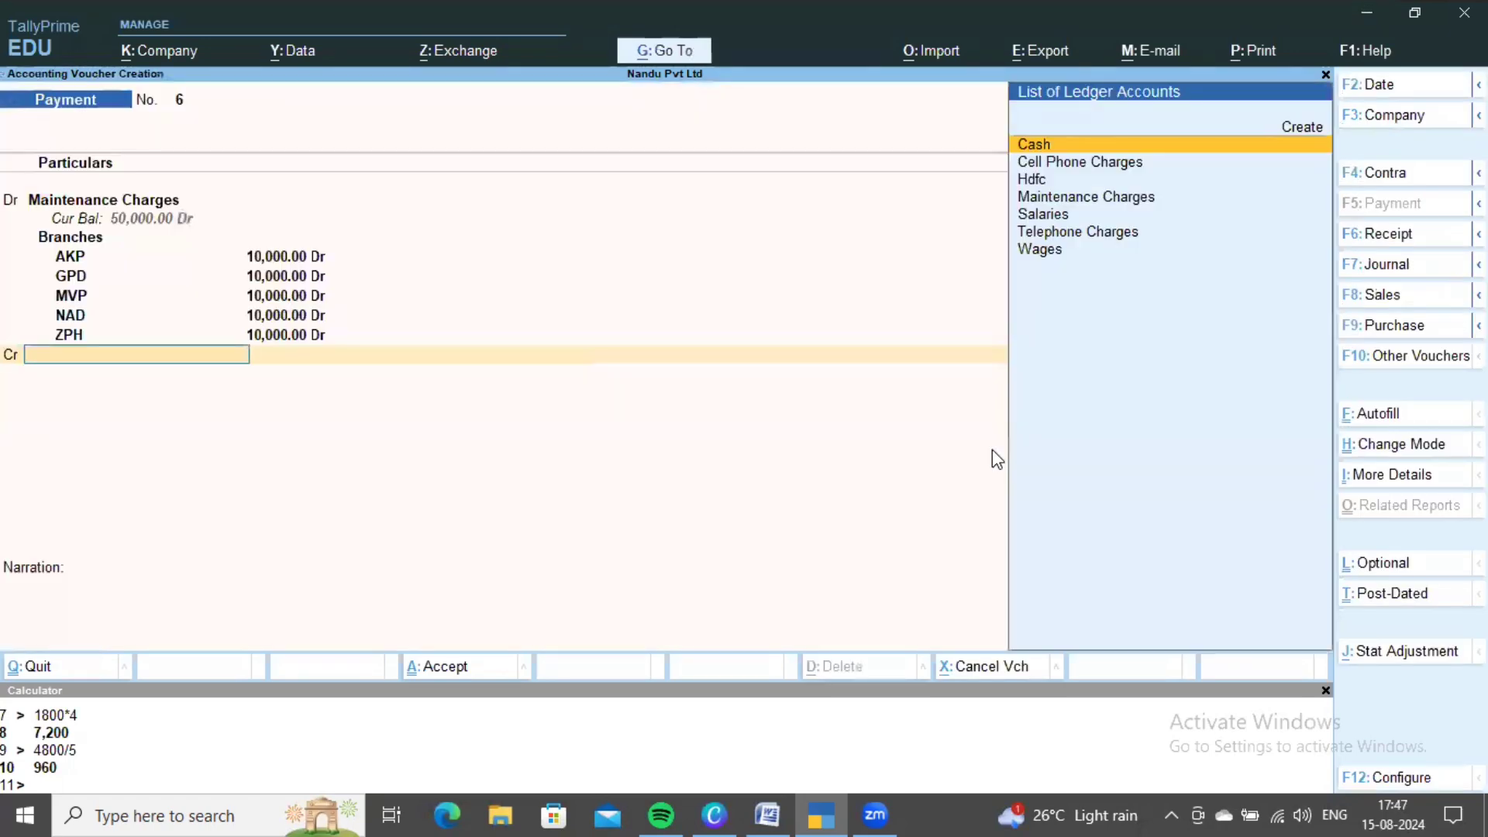
- Credit Cash for 50,000 and save payment voucher 6
{"action": "key", "text": "alt+Tab"}
{"action": "key", "text": "alt+Tab"}
{"action": "key", "text": "Down"}
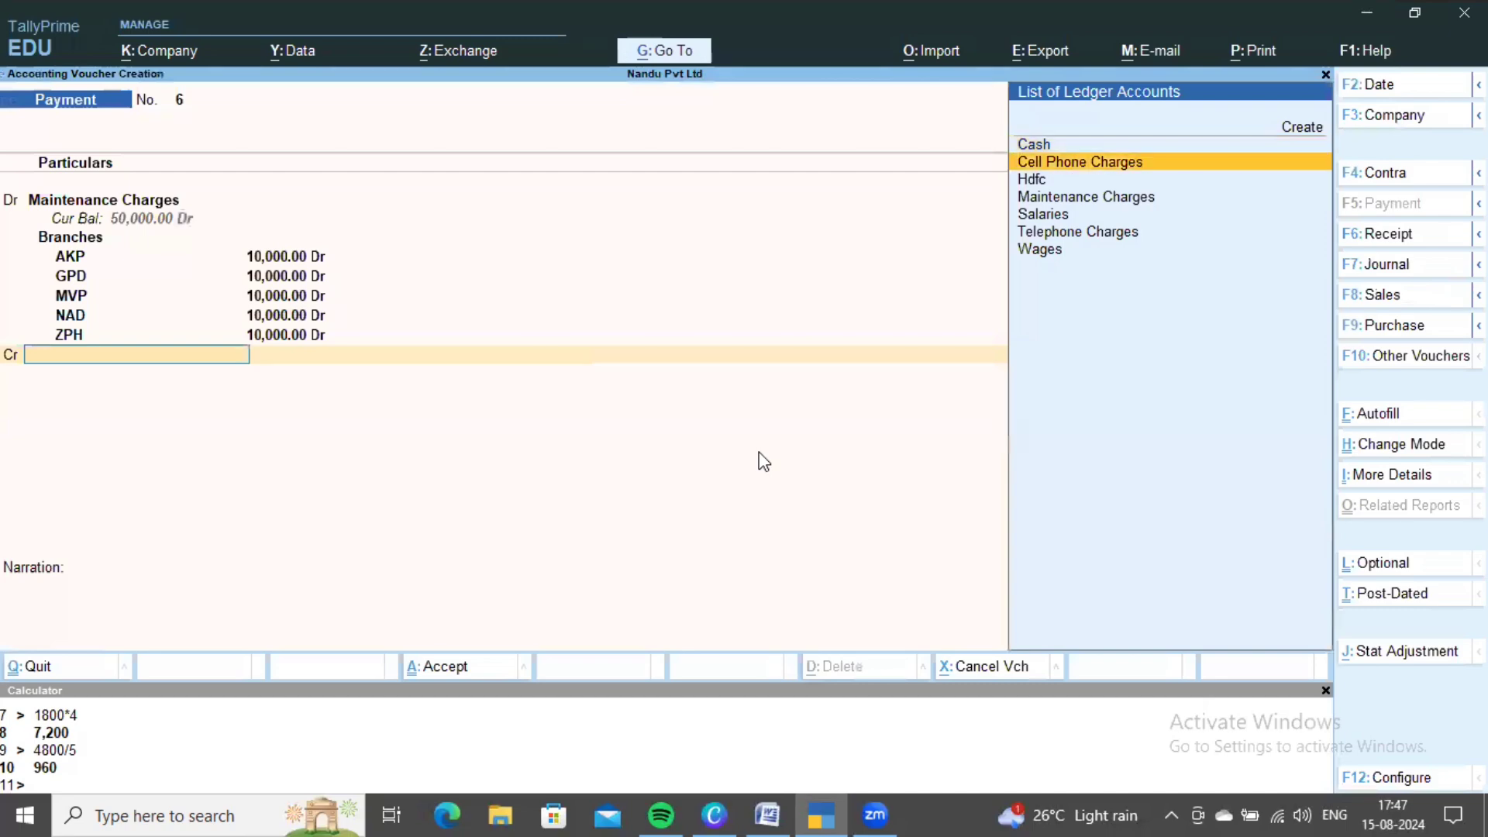
{"action": "key", "text": "Up"}
{"action": "key", "text": "Return"}
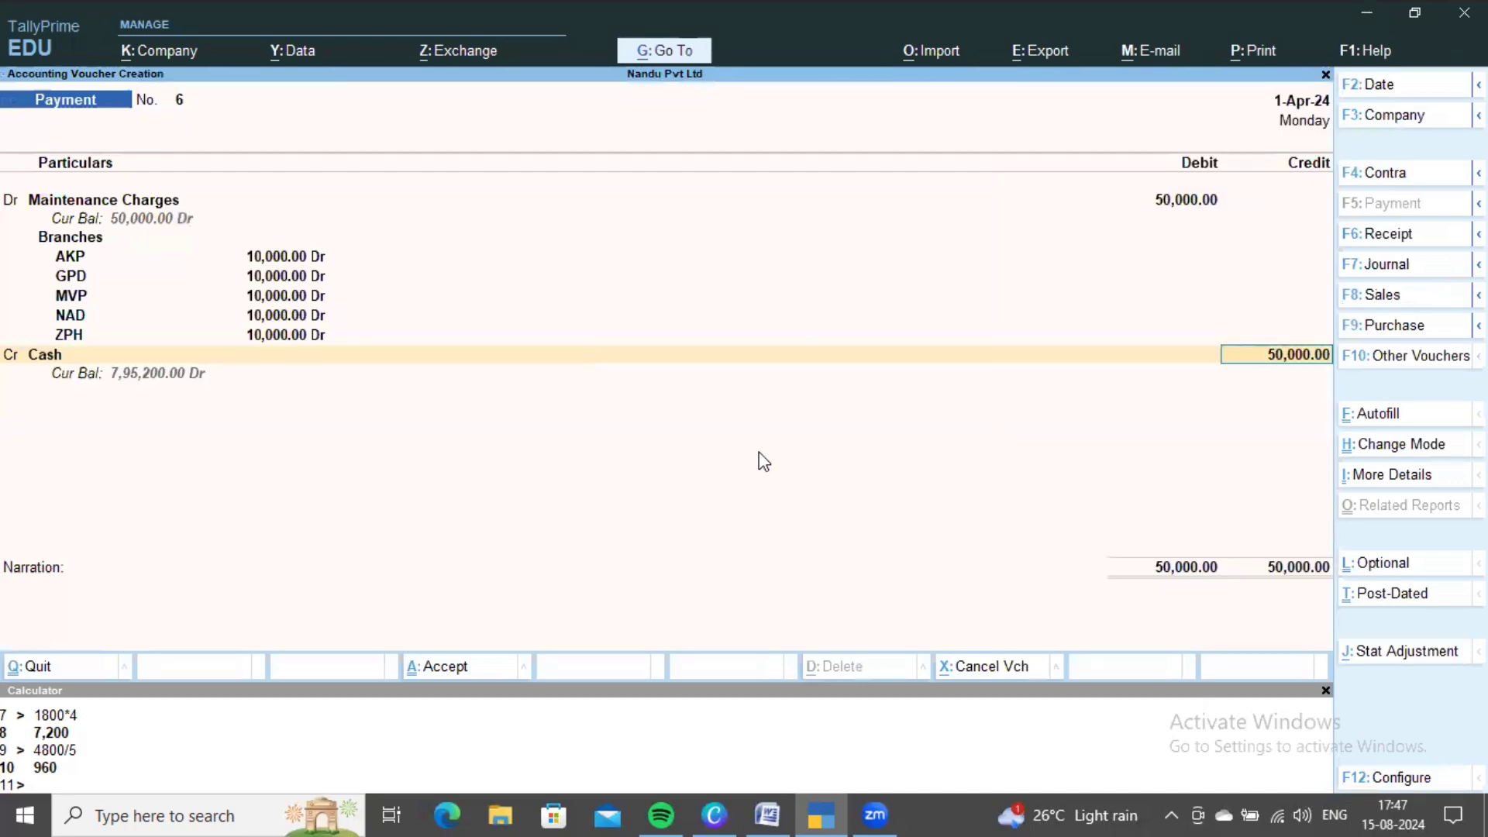
{"action": "key", "text": "ctrl+a"}
{"action": "key", "text": "alt+Tab"}
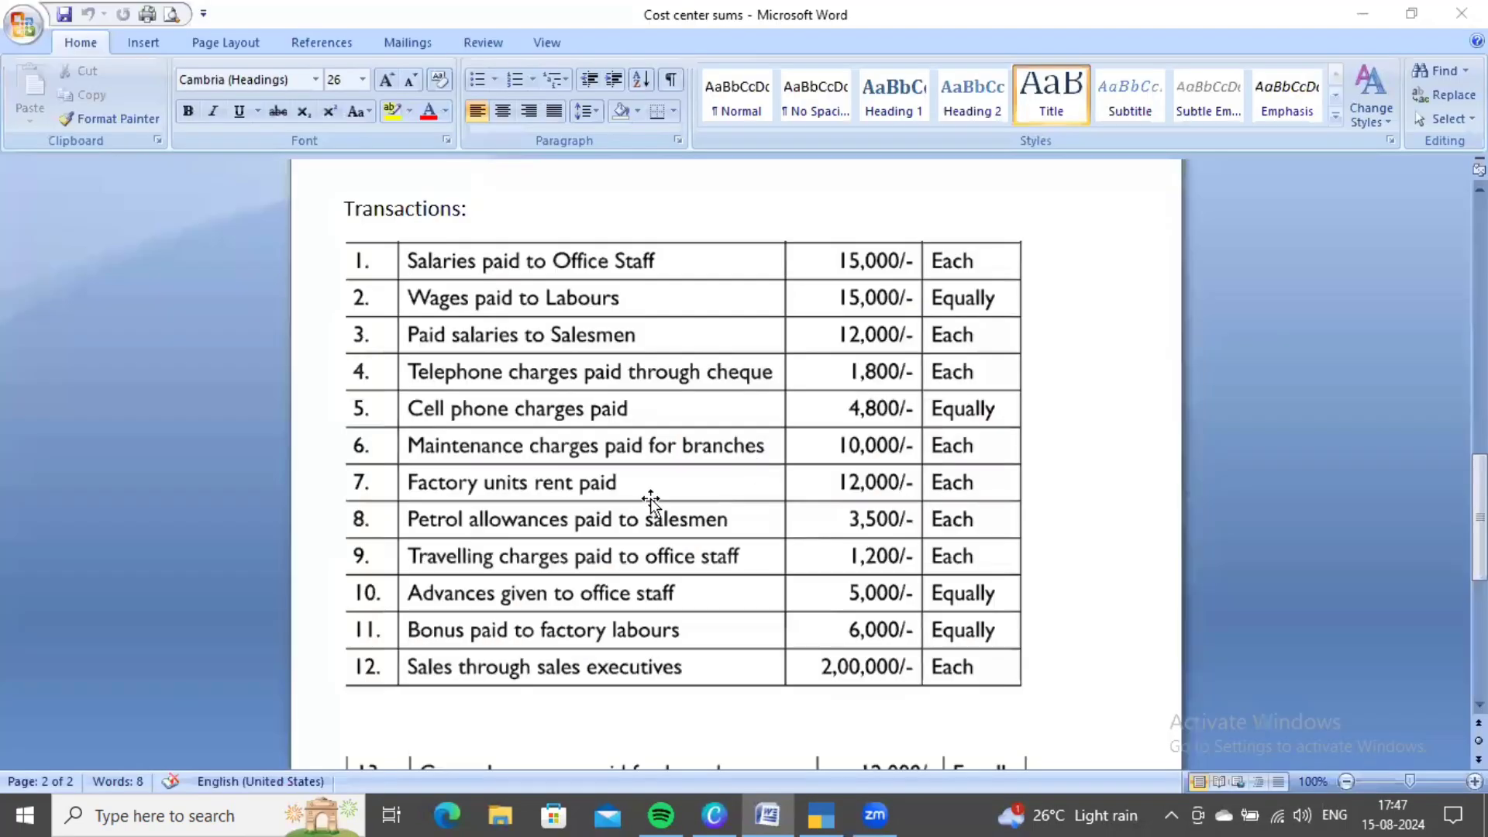
- Begin a new Rent ledger for voucher 7, checking the rent transaction on the problem sheet
{"action": "scroll", "coordinate": [565, 569], "scroll_direction": "up", "scroll_amount": 1}
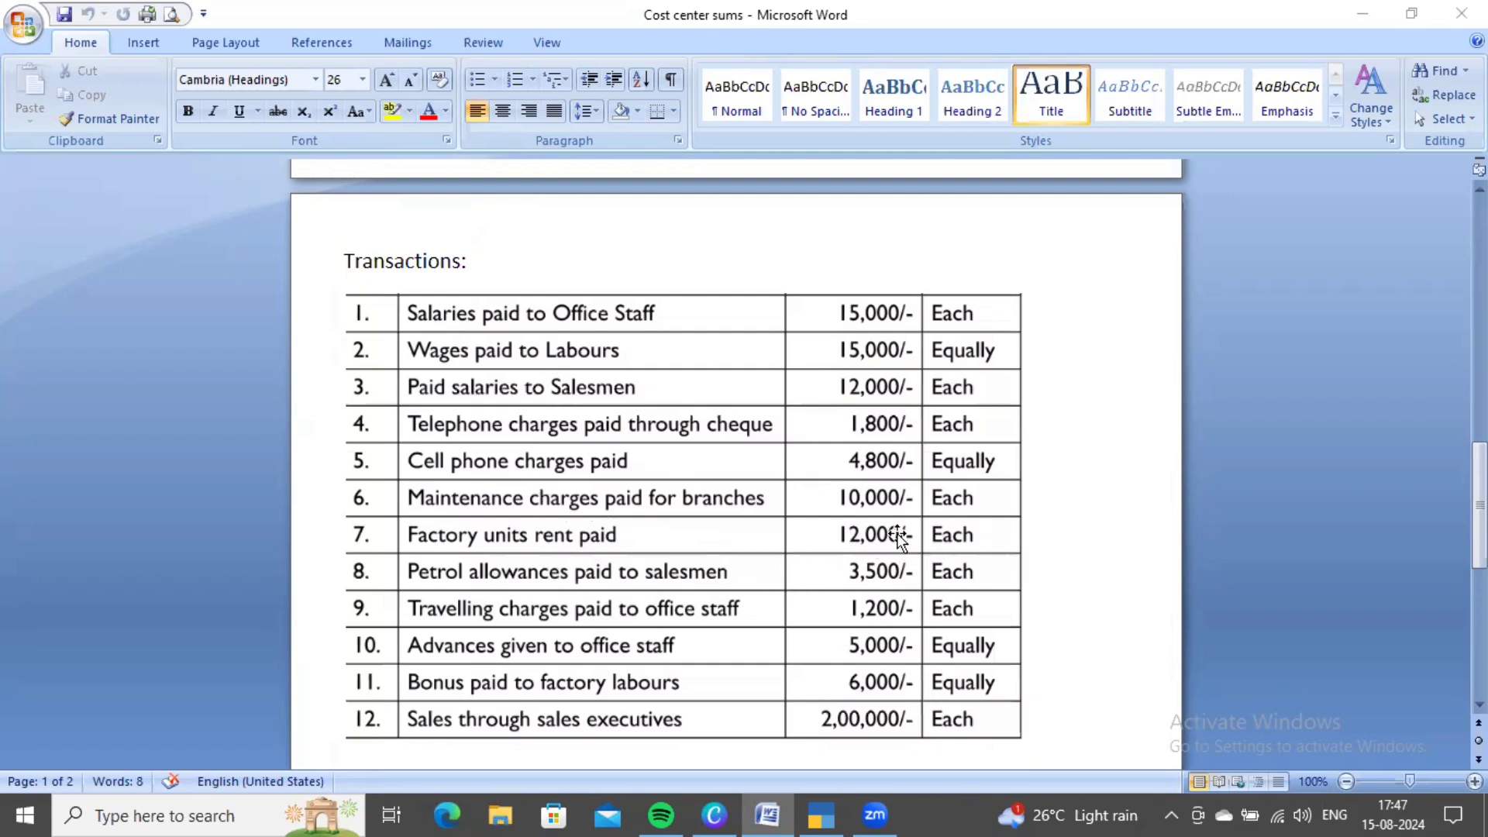
{"action": "key", "text": "alt+Tab"}
{"action": "key", "text": "Up"}
{"action": "key", "text": "Up"}
{"action": "key", "text": "Return"}
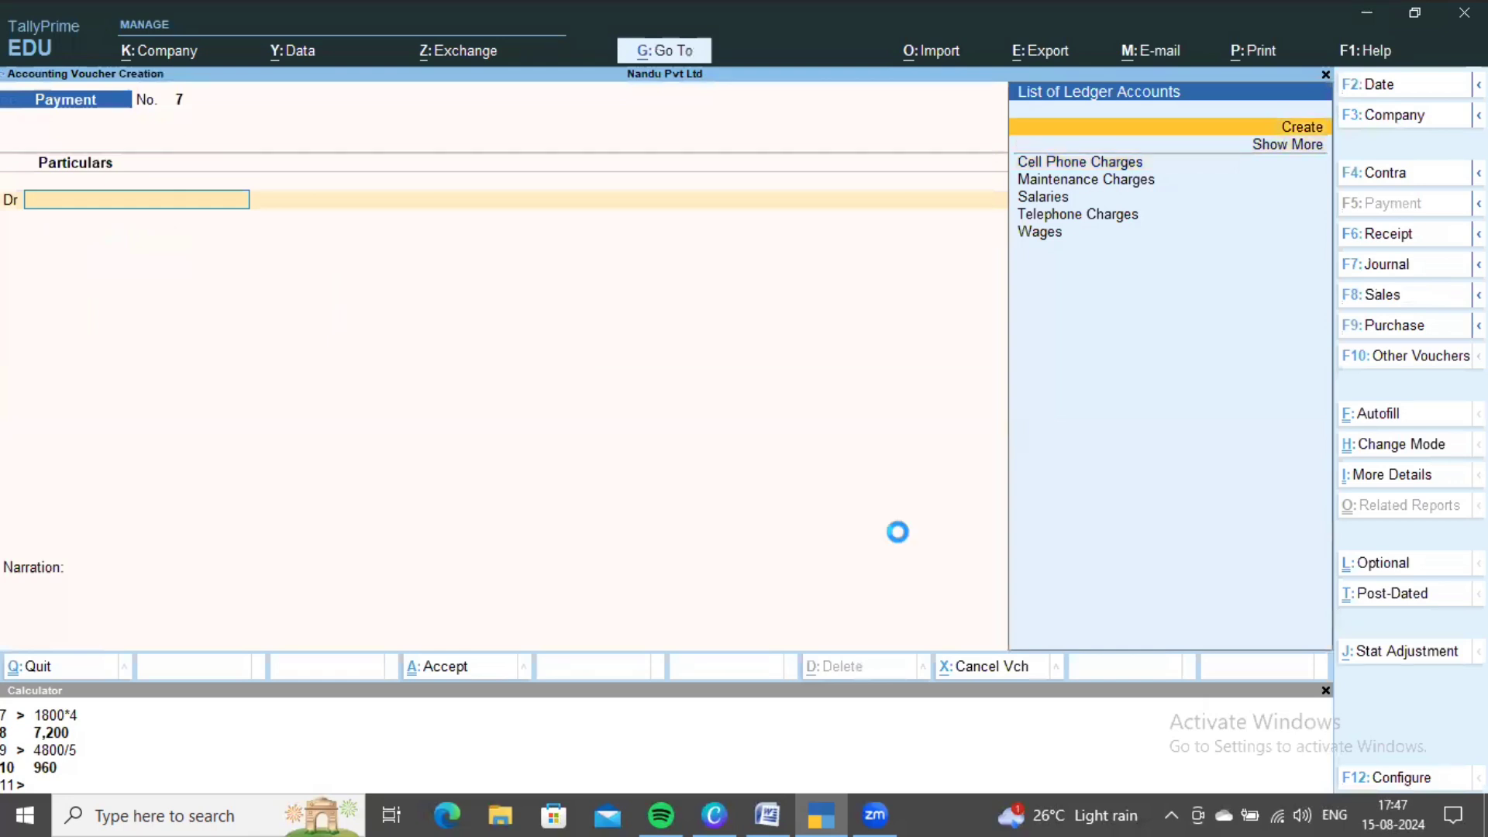
{"action": "key", "text": "Return"}
{"action": "key", "text": "Return"}
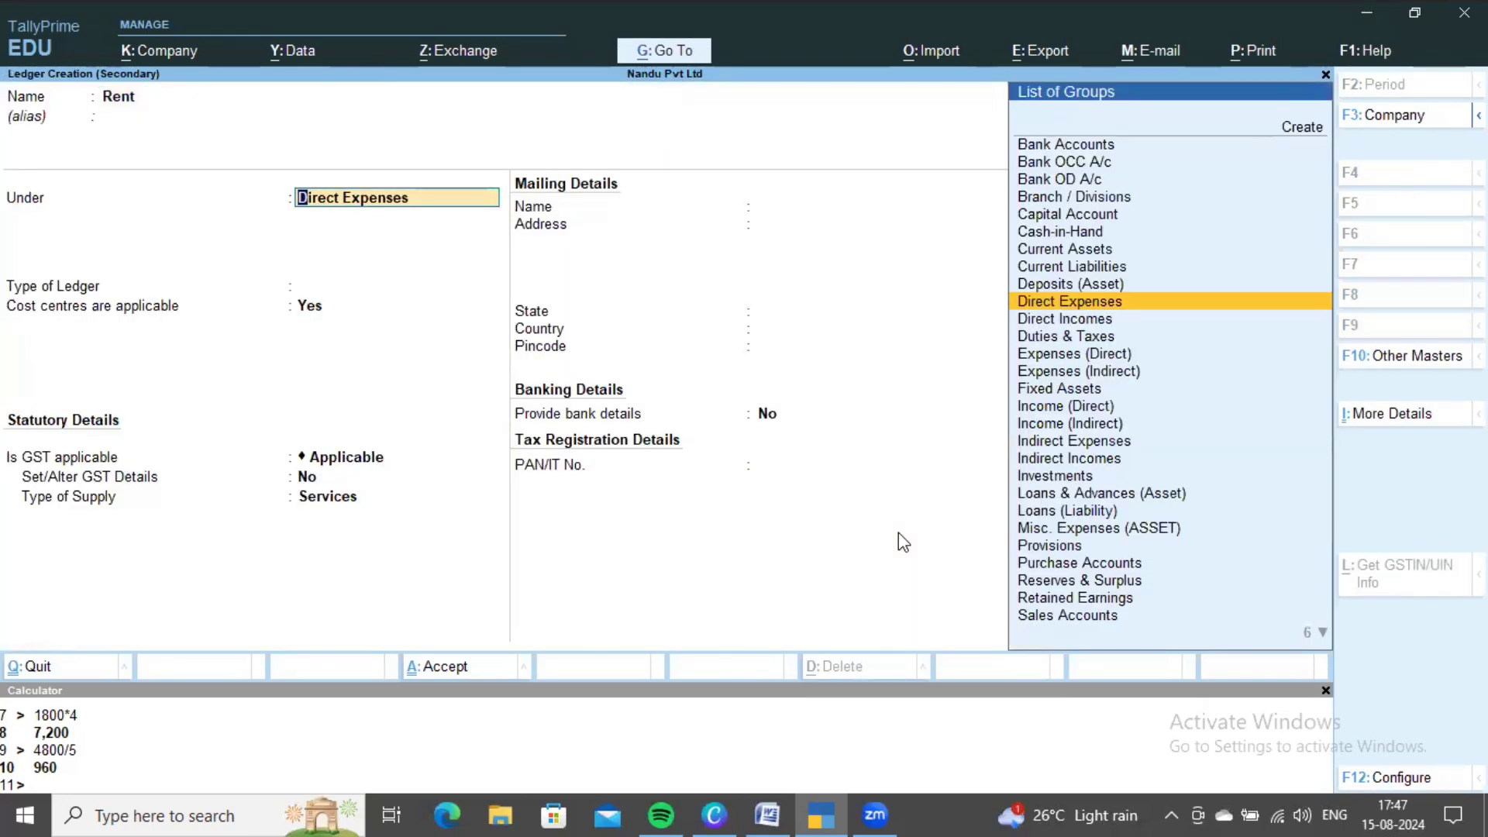
{"action": "key", "text": "alt+Tab"}
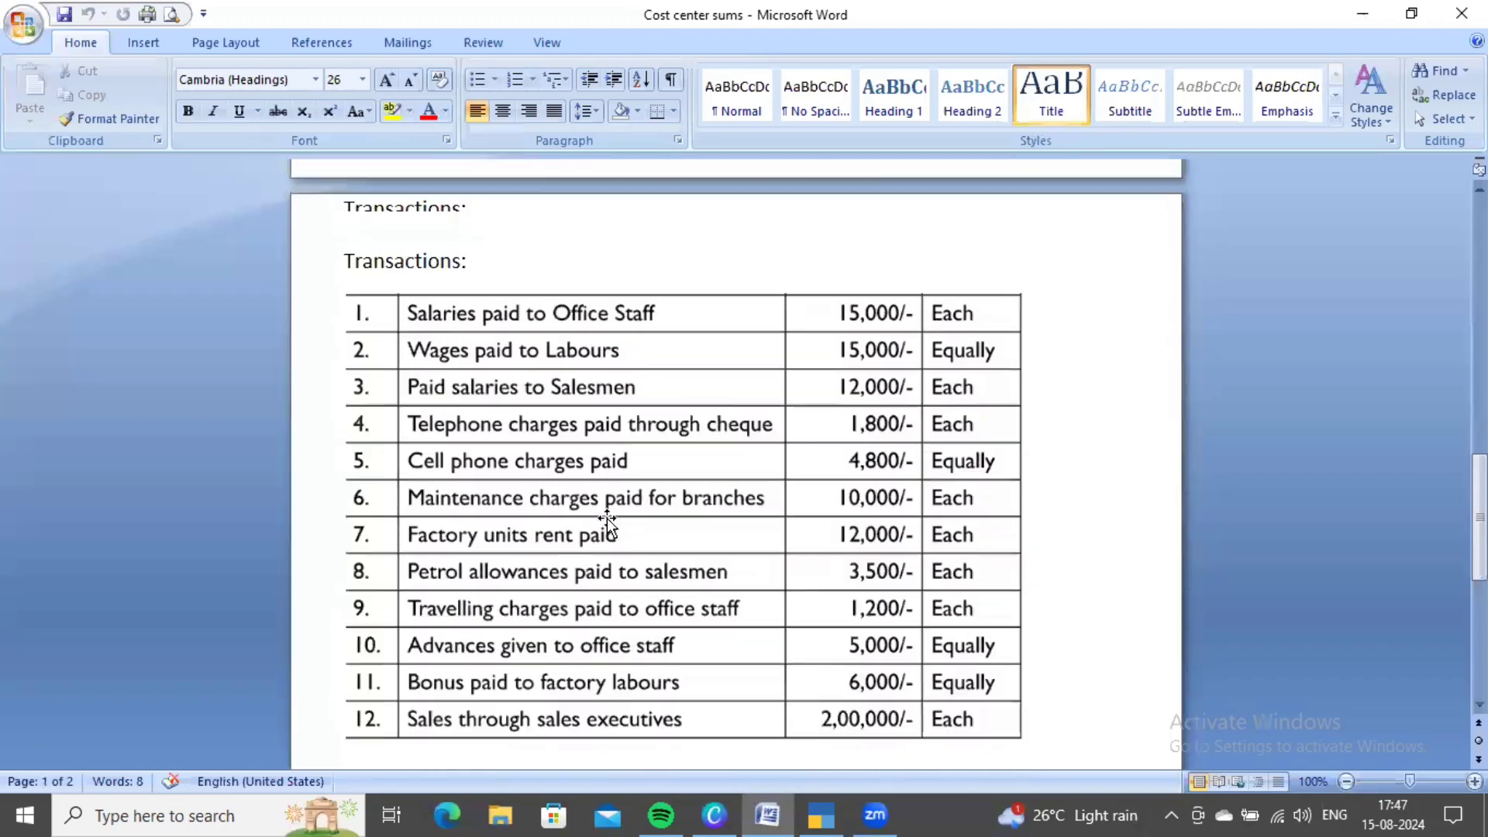
{"action": "scroll", "coordinate": [950, 512], "scroll_direction": "up", "scroll_amount": 3}
{"action": "scroll", "coordinate": [946, 511], "scroll_direction": "down", "scroll_amount": 5}
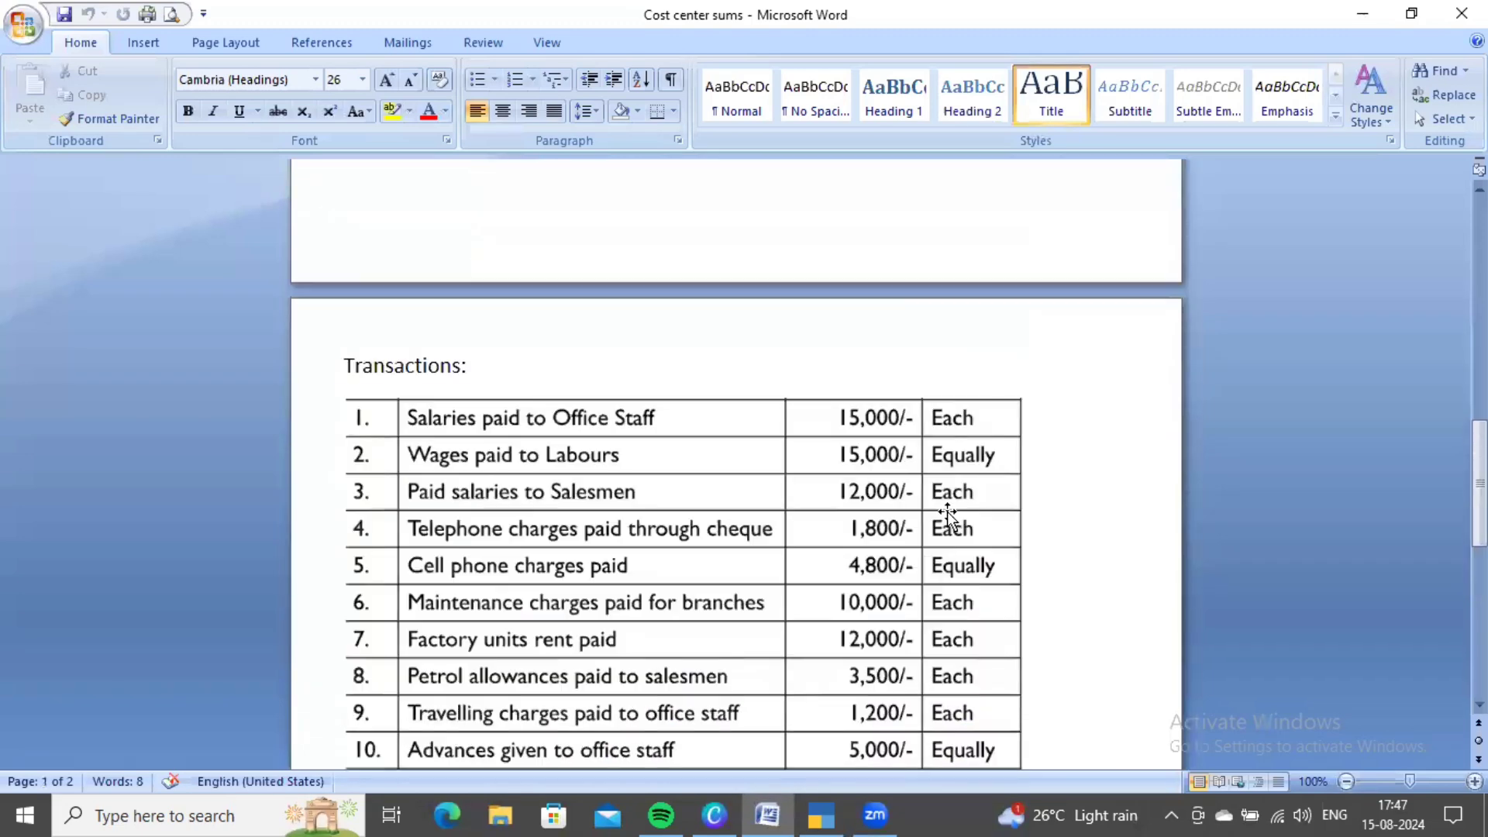
{"action": "key", "text": "alt+Tab"}
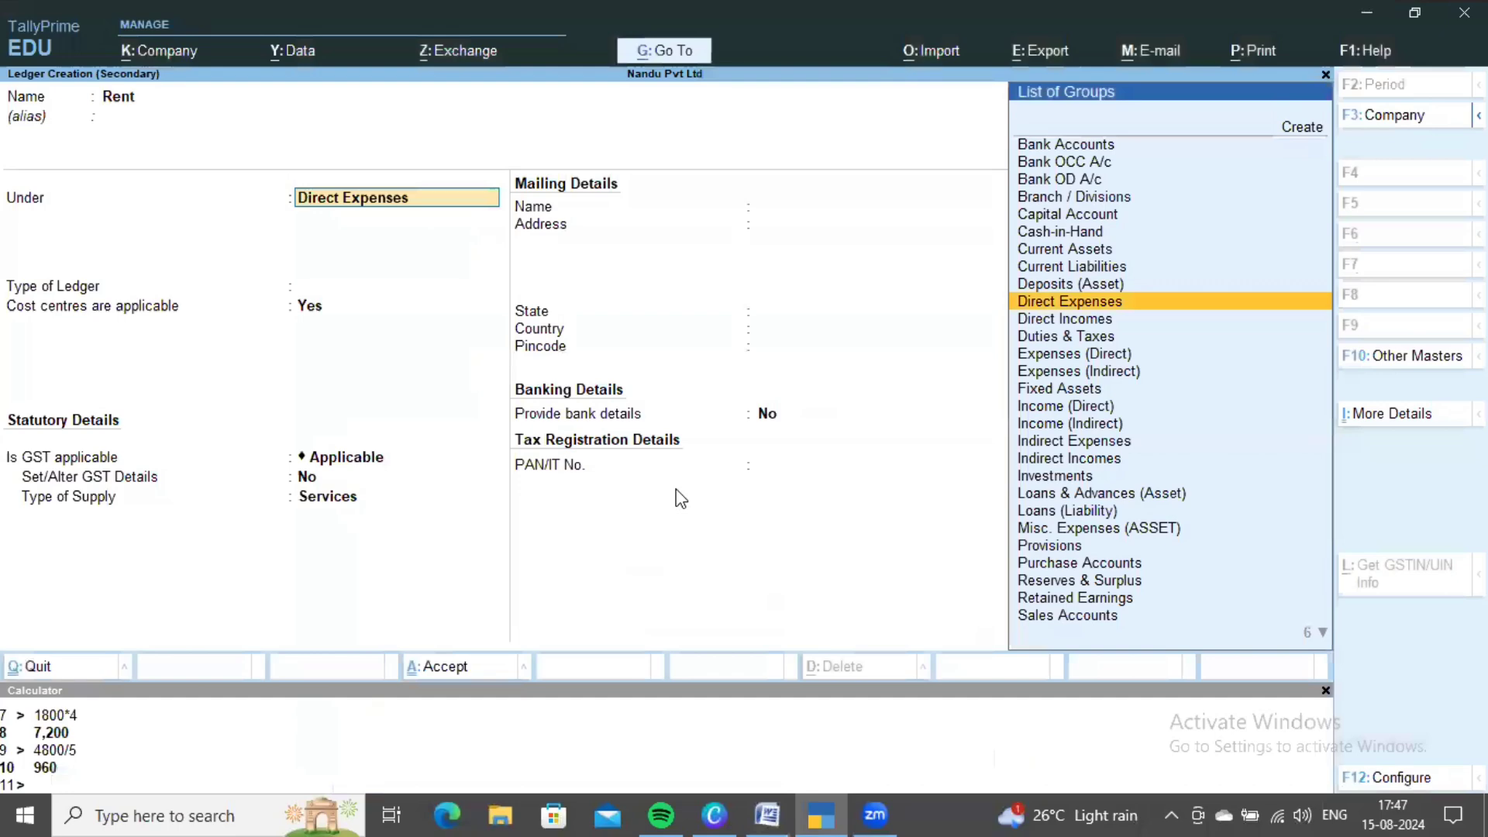
- Save the Rent ledger and look up the rent details on the problem sheet
{"action": "key", "text": "ctrl+a"}
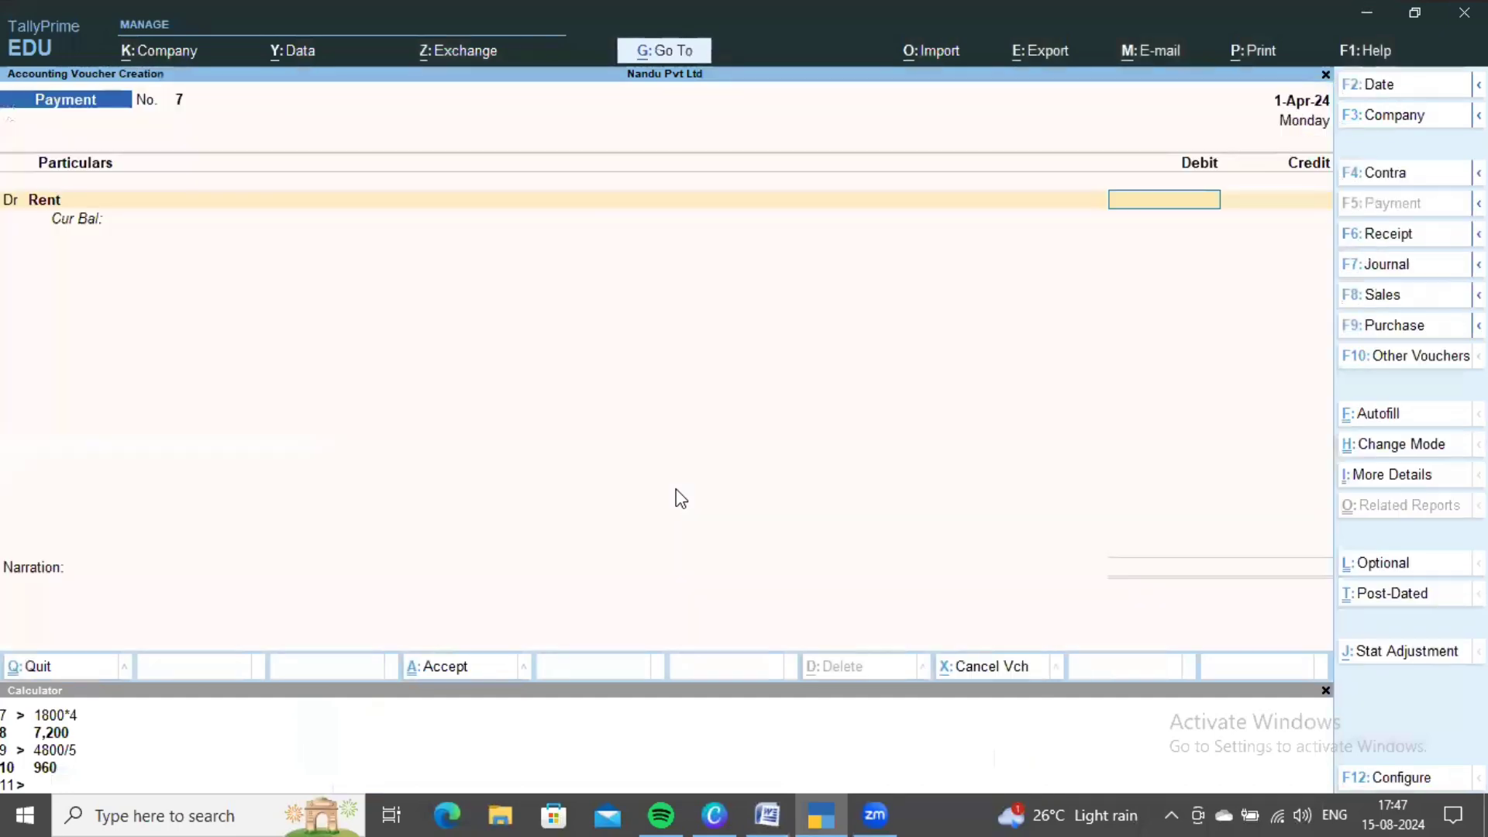
{"action": "key", "text": "alt+Tab"}
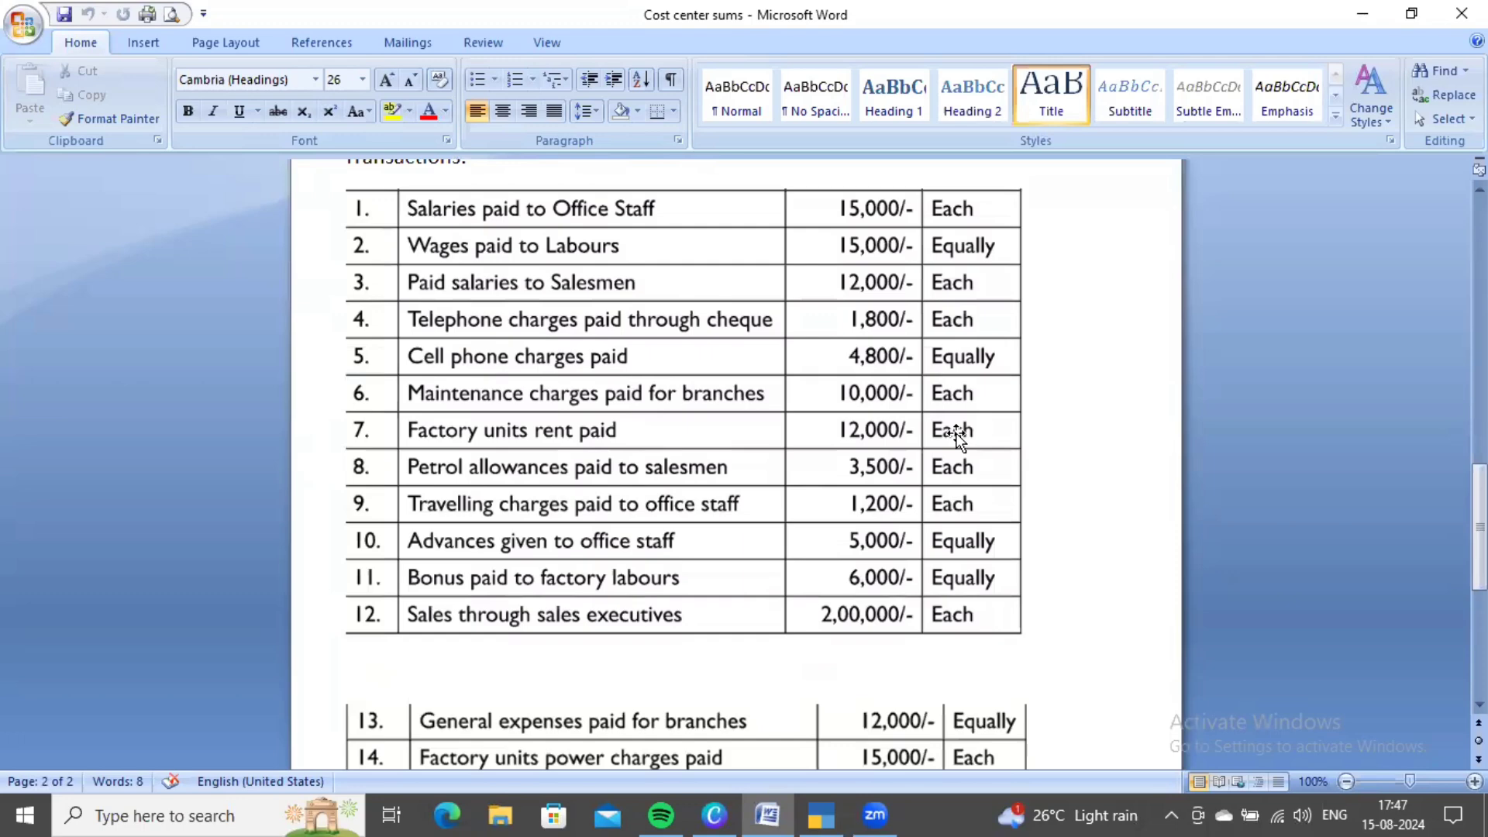
{"action": "scroll", "coordinate": [939, 463], "scroll_direction": "up", "scroll_amount": 6}
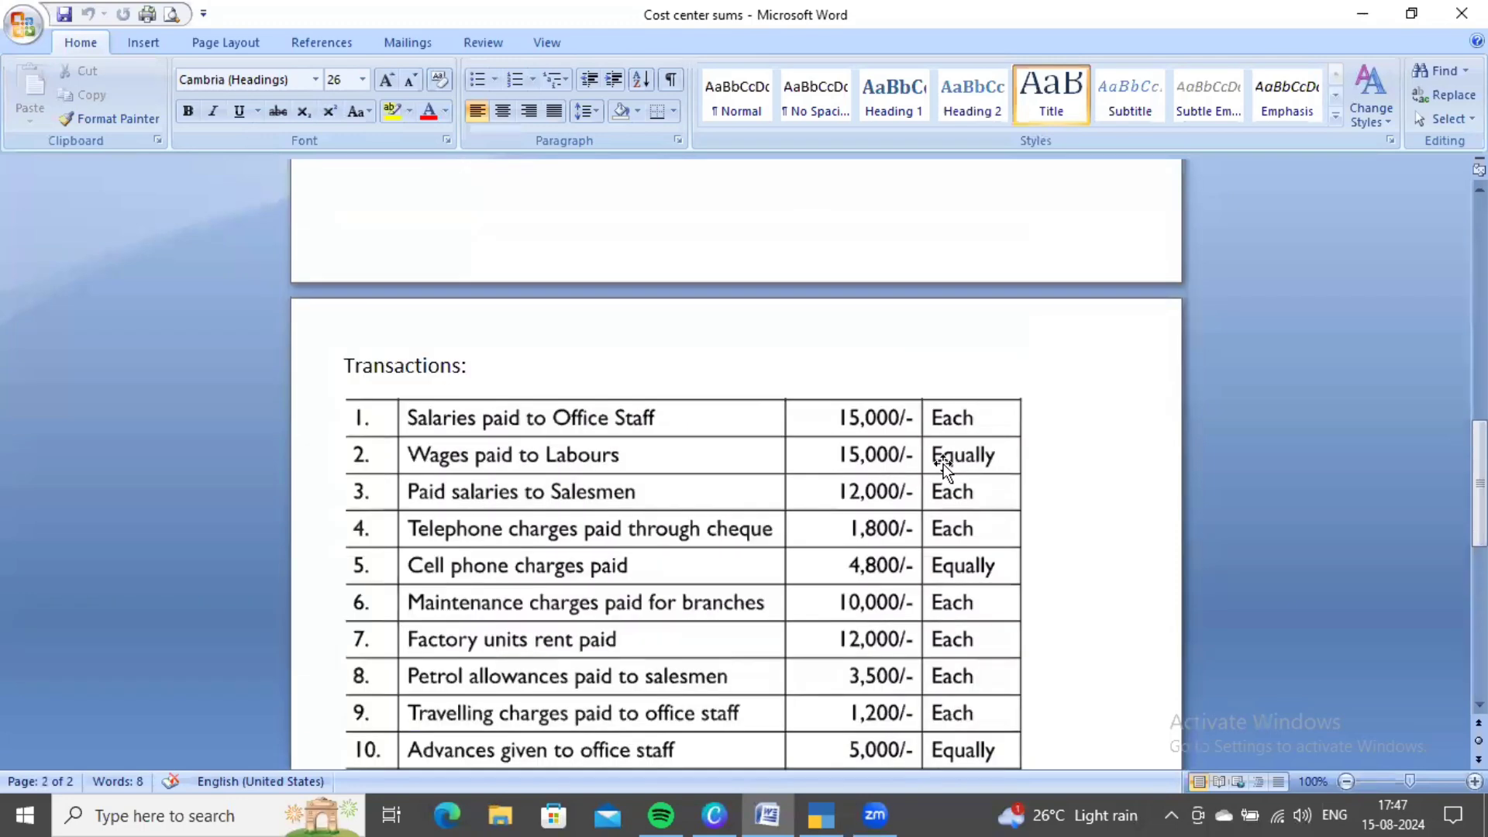
{"action": "scroll", "coordinate": [939, 463], "scroll_direction": "up", "scroll_amount": 10}
{"action": "scroll", "coordinate": [938, 463], "scroll_direction": "down", "scroll_amount": 1}
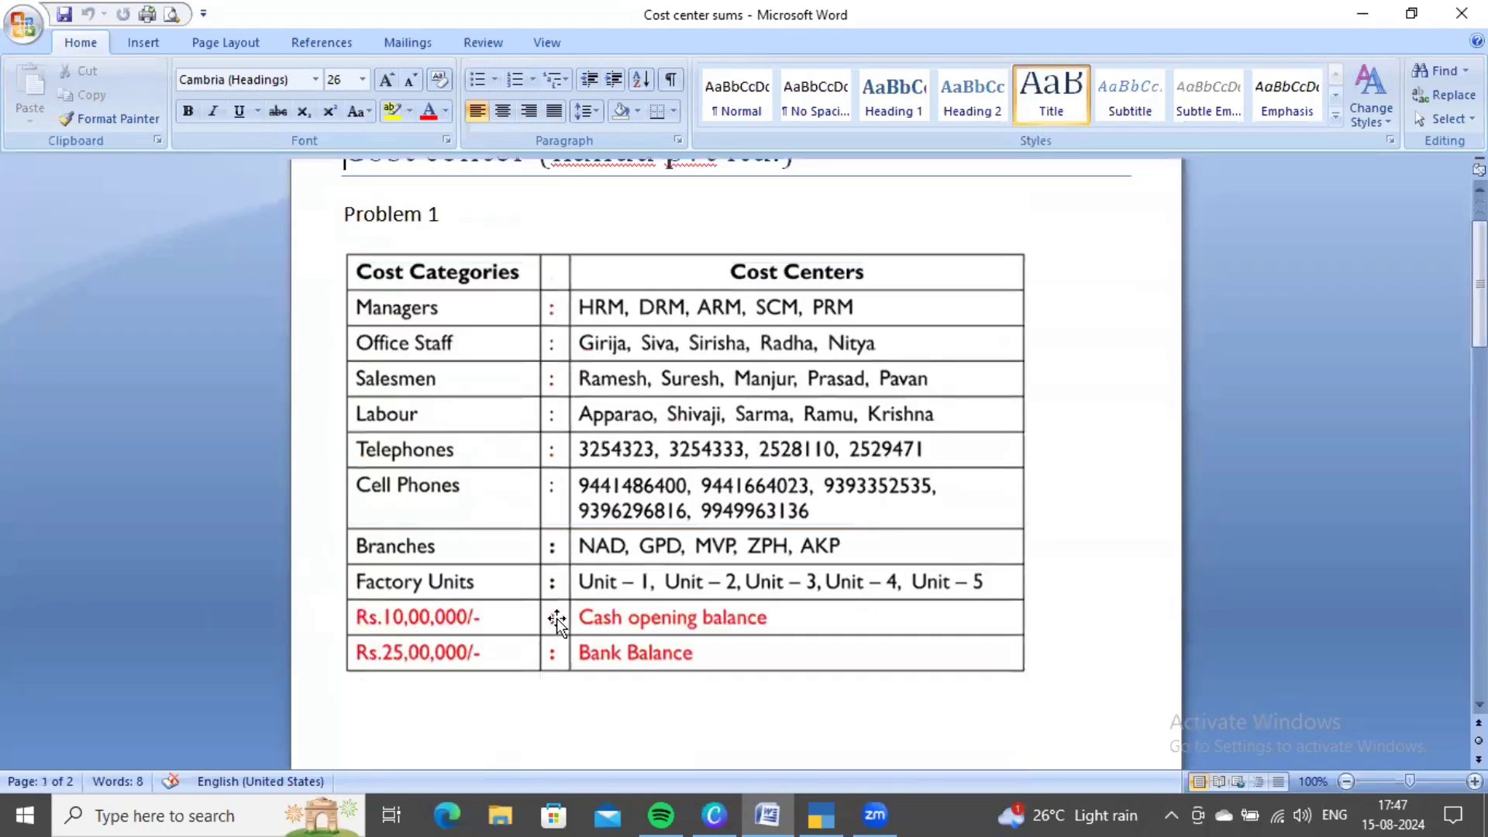
{"action": "scroll", "coordinate": [1044, 615], "scroll_direction": "down", "scroll_amount": 15}
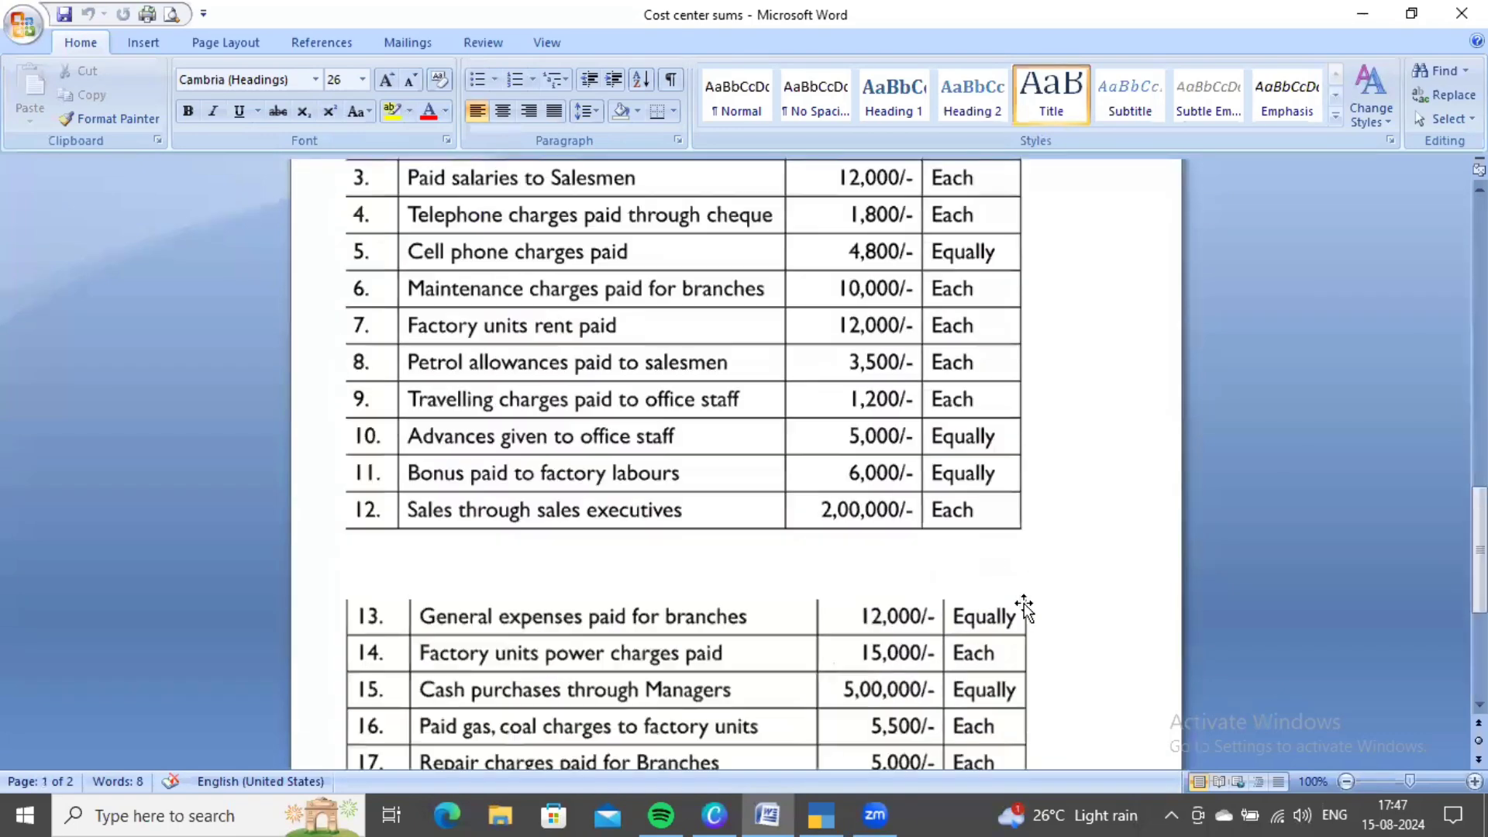
{"action": "scroll", "coordinate": [1024, 603], "scroll_direction": "up", "scroll_amount": 4}
{"action": "key", "text": "alt+Tab"}
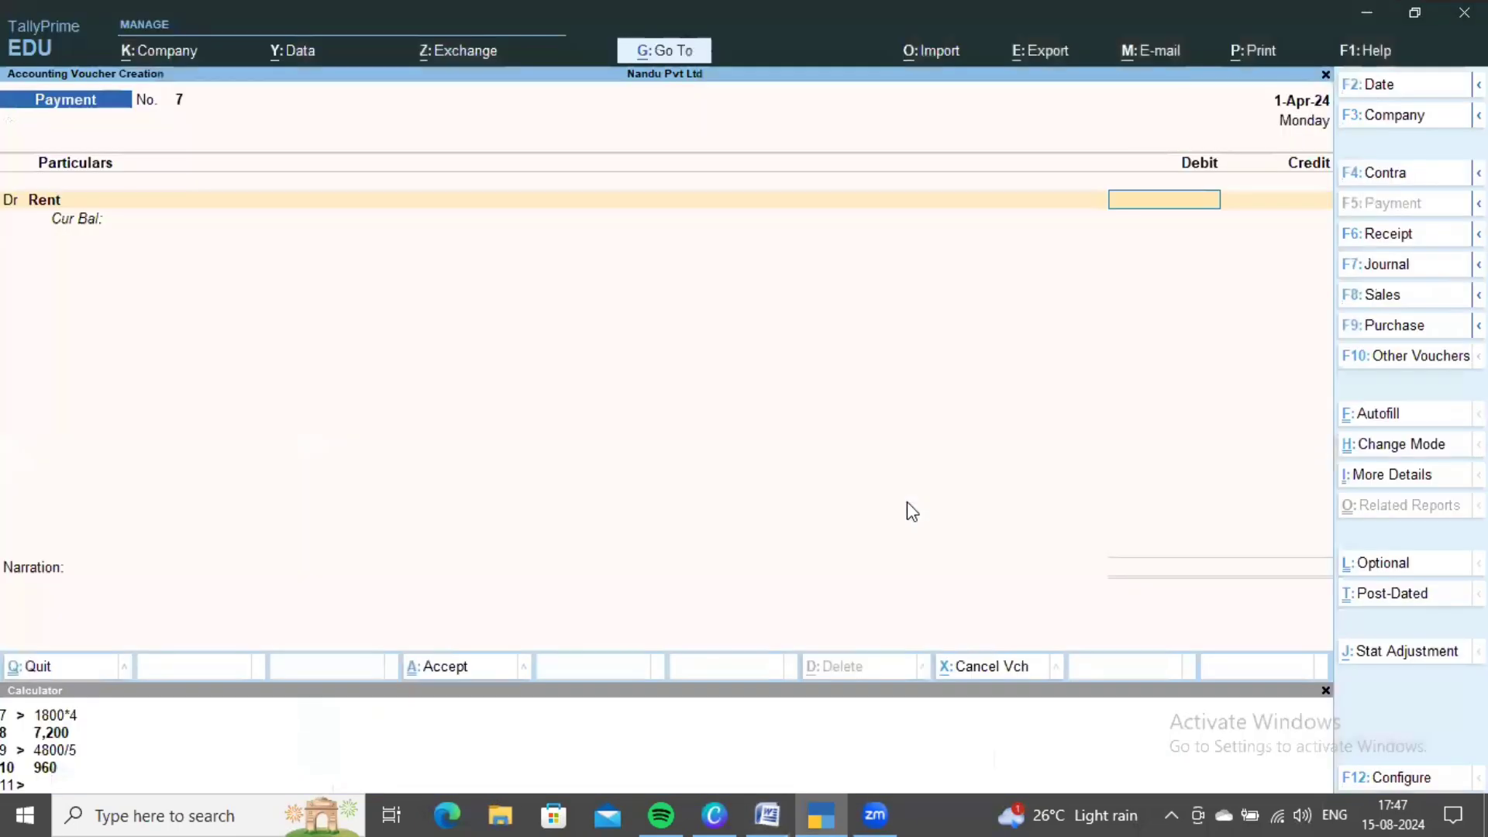
- Compute 12000*5 in the calculator and enter 60,000 as the Rent debit
{"action": "left_click", "coordinate": [580, 756]}
{"action": "type", "text": "12000*"}
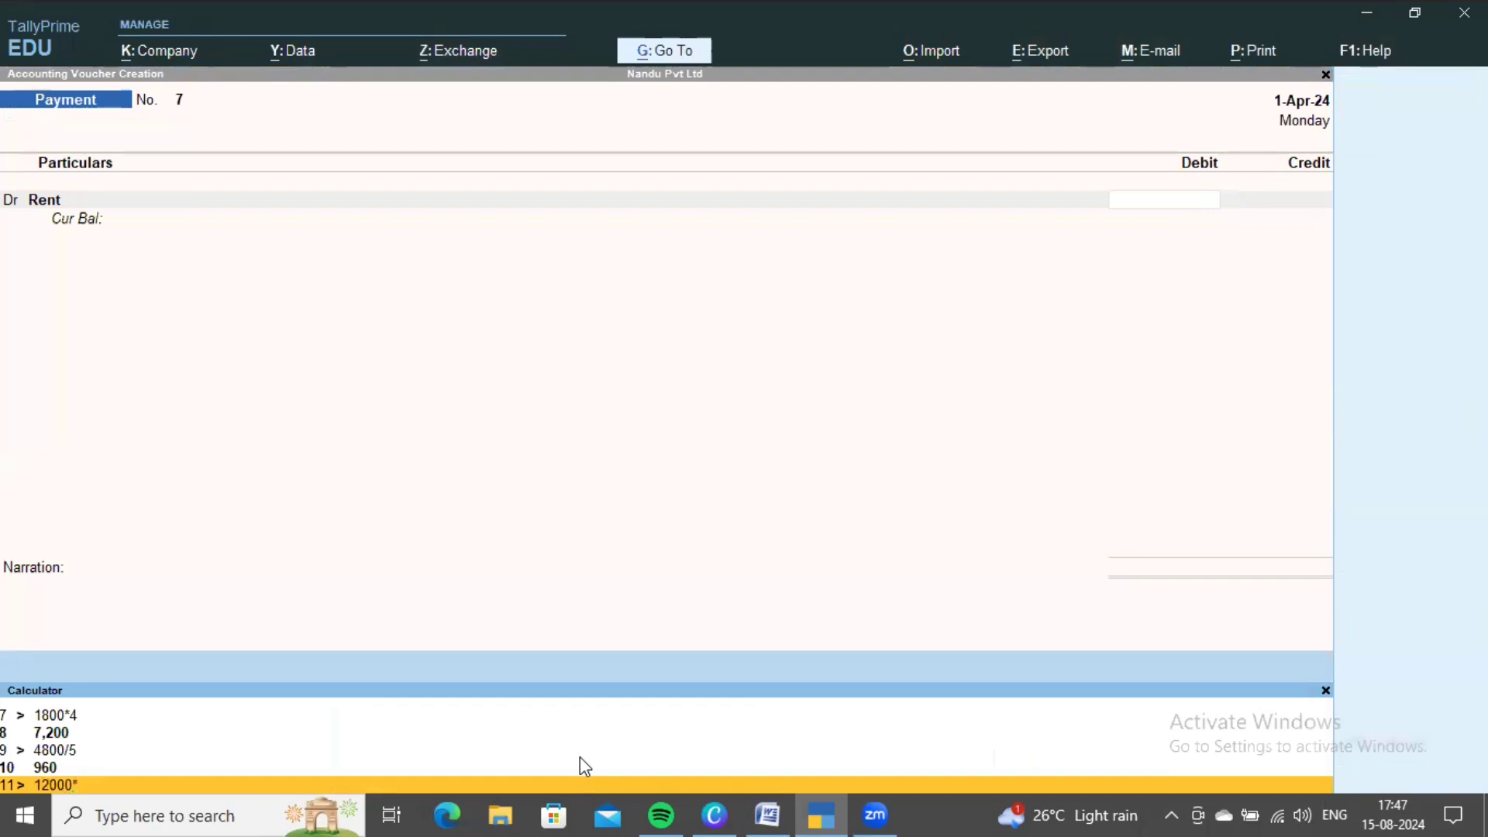
{"action": "type", "text": "5"}
{"action": "key", "text": "Return"}
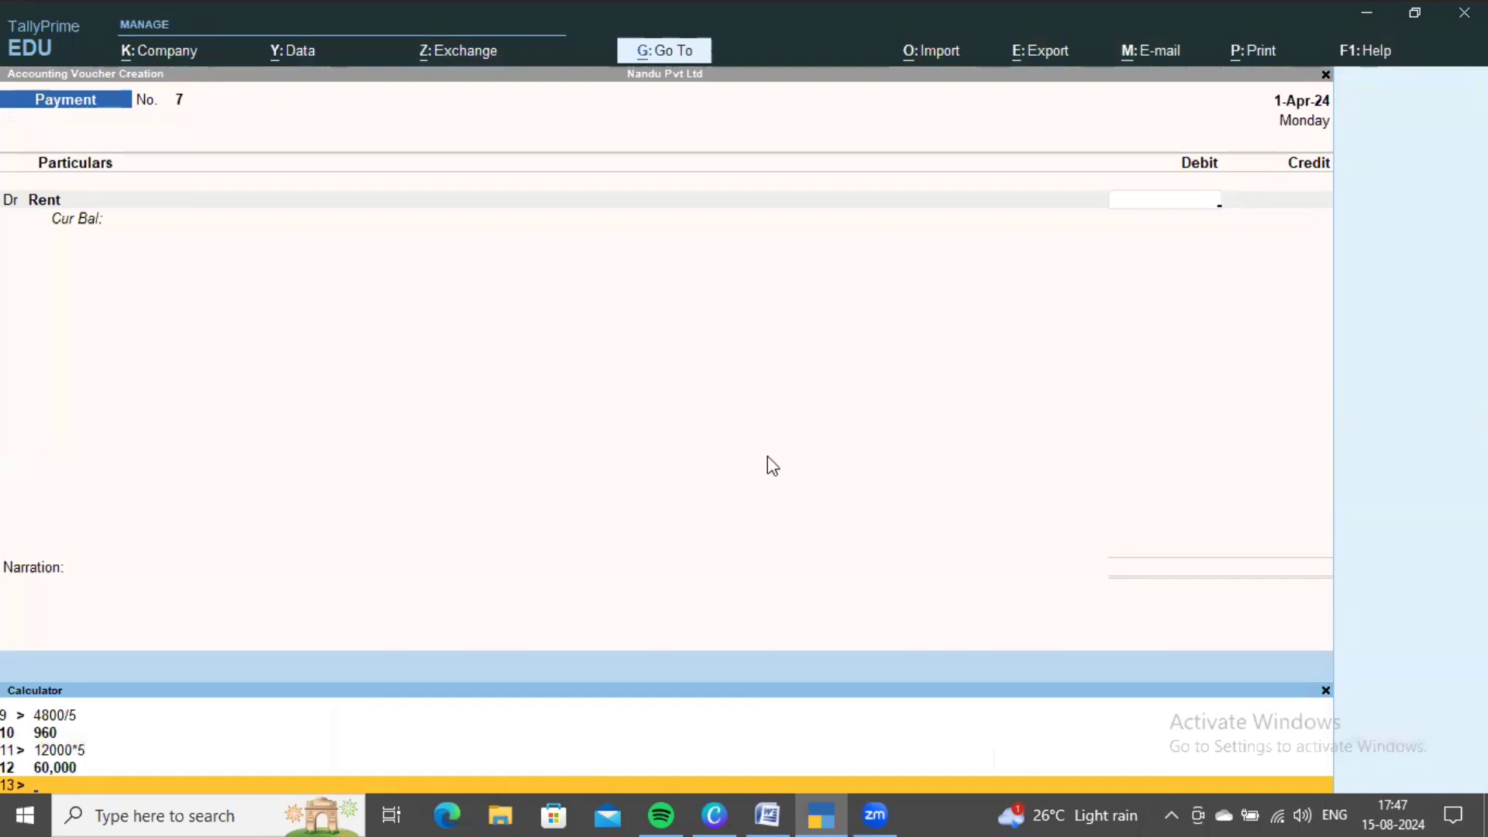
{"action": "left_click", "coordinate": [825, 453]}
{"action": "type", "text": "60000"}
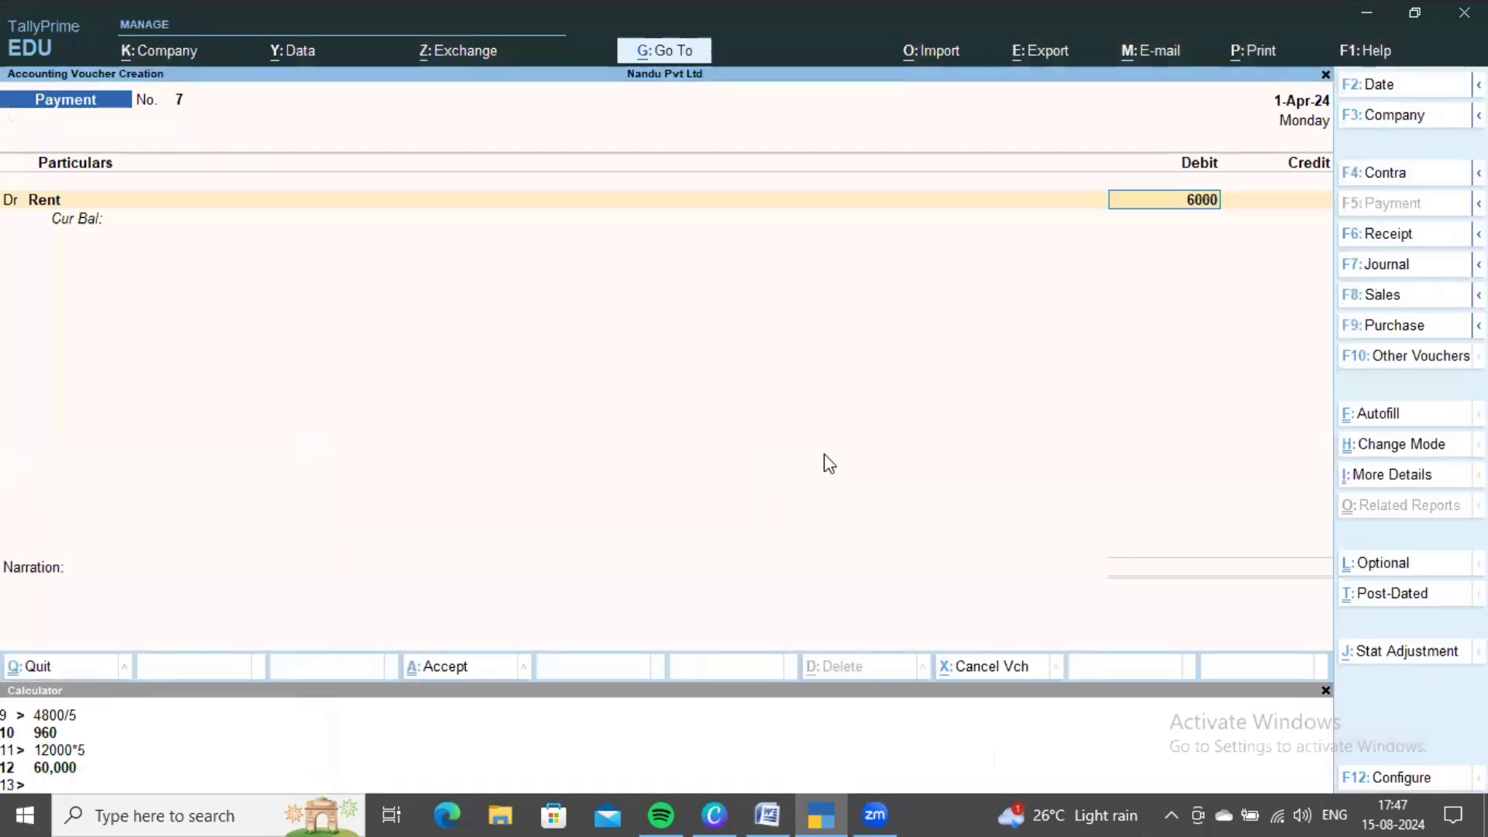
{"action": "key", "text": "Return"}
- Choose Factory Units and allocate 12,000 each to UNIT 1 and UNIT 2
{"action": "key", "text": "Down"}
{"action": "key", "text": "Down"}
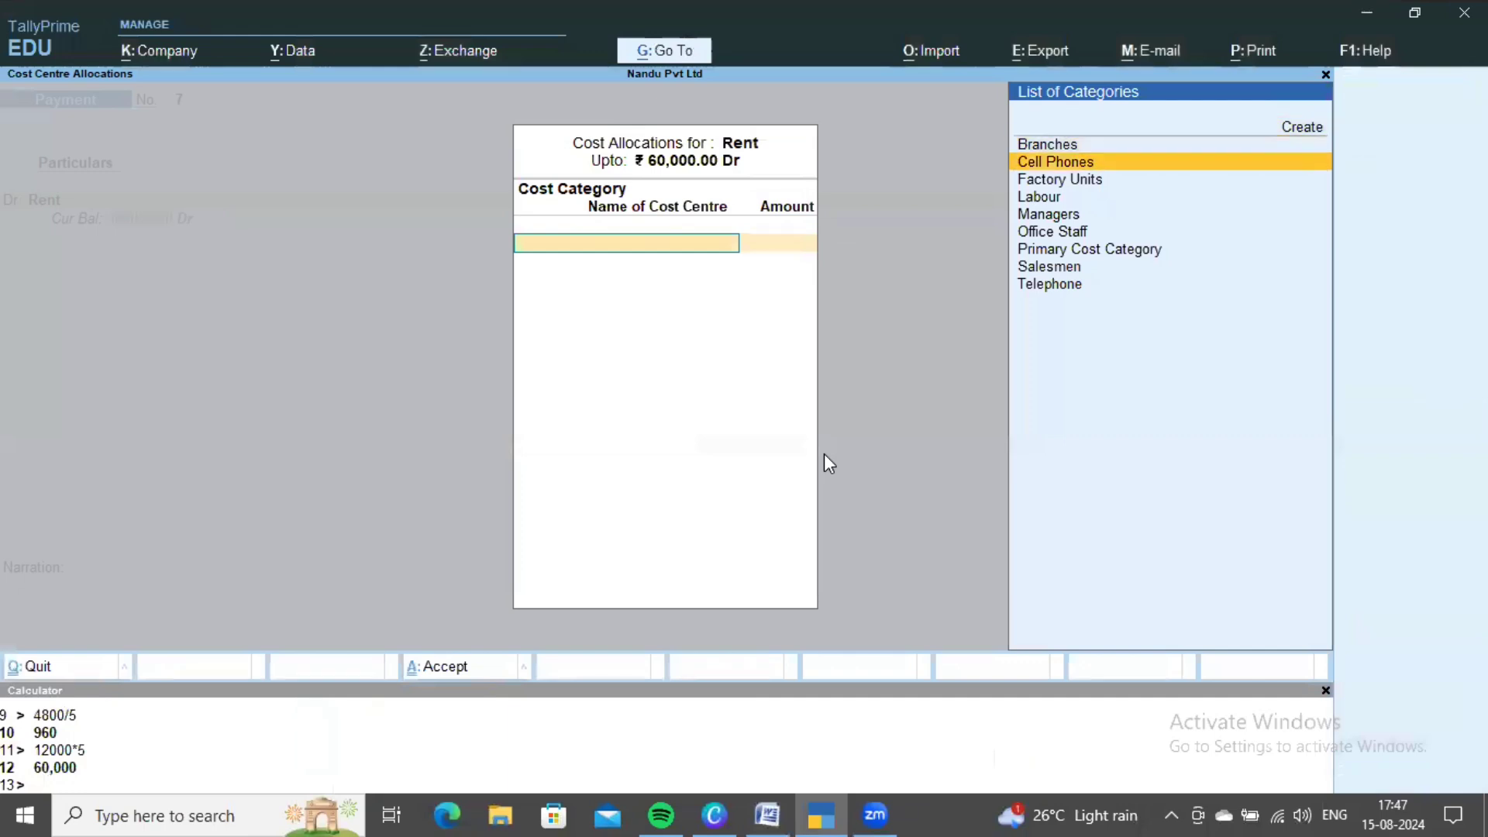
{"action": "key", "text": "Down"}
{"action": "key", "text": "Return"}
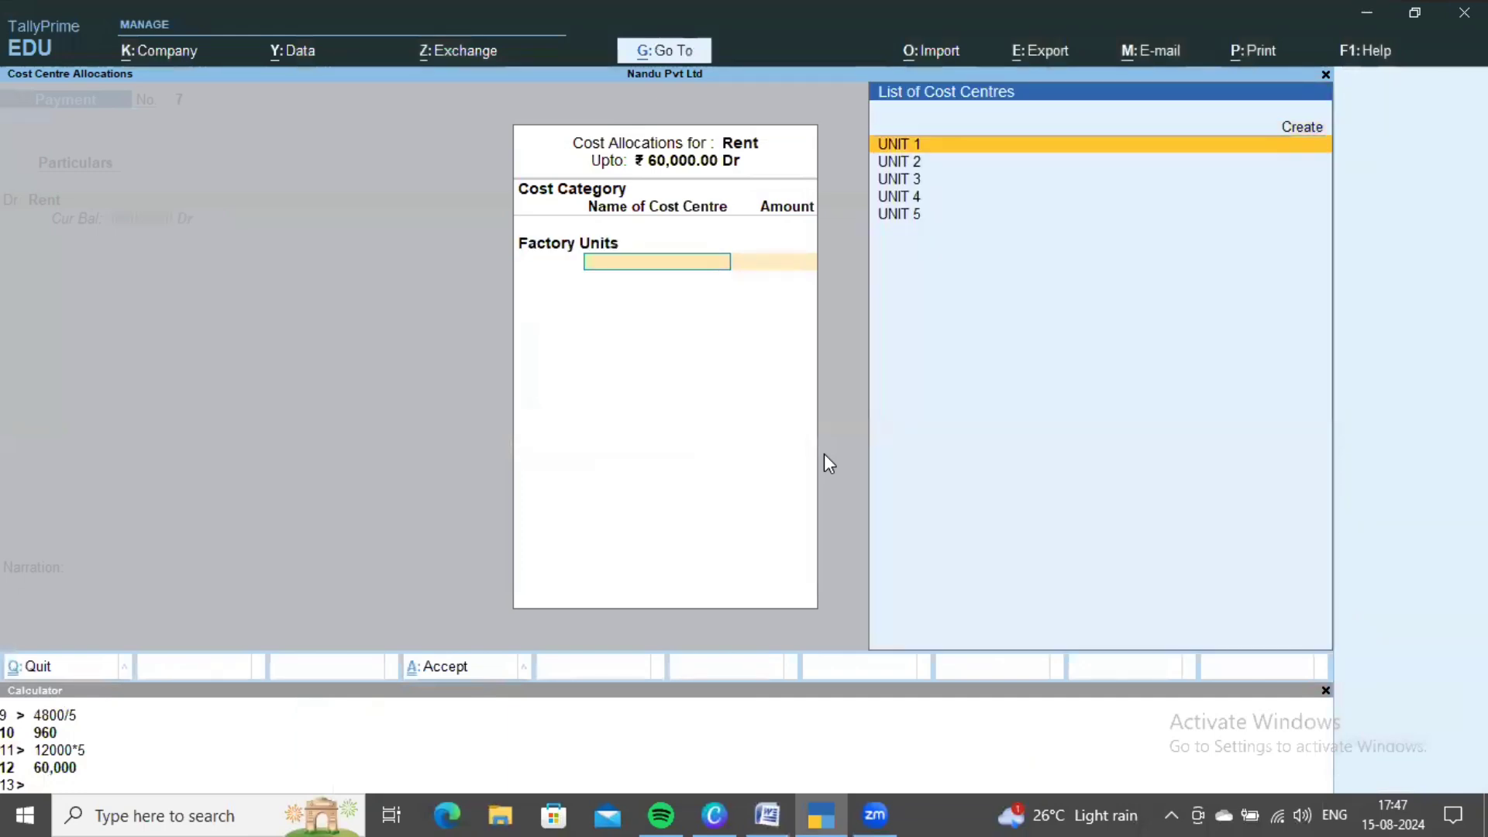
{"action": "key", "text": "Return"}
{"action": "type", "text": "12,000"}
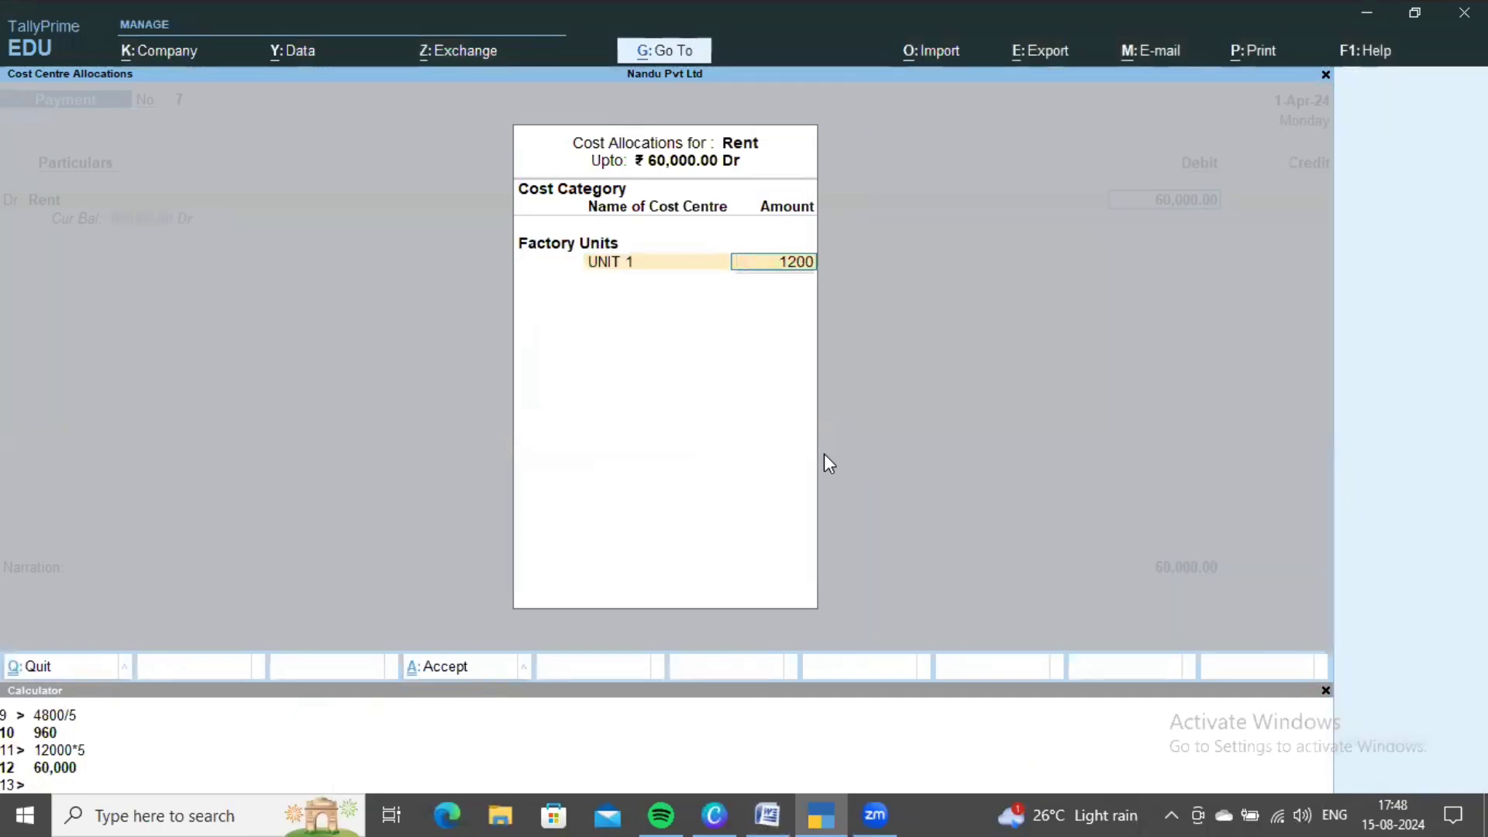
{"action": "key", "text": "Return"}
{"action": "key", "text": "Down"}
{"action": "key", "text": "Down"}
{"action": "key", "text": "Return"}
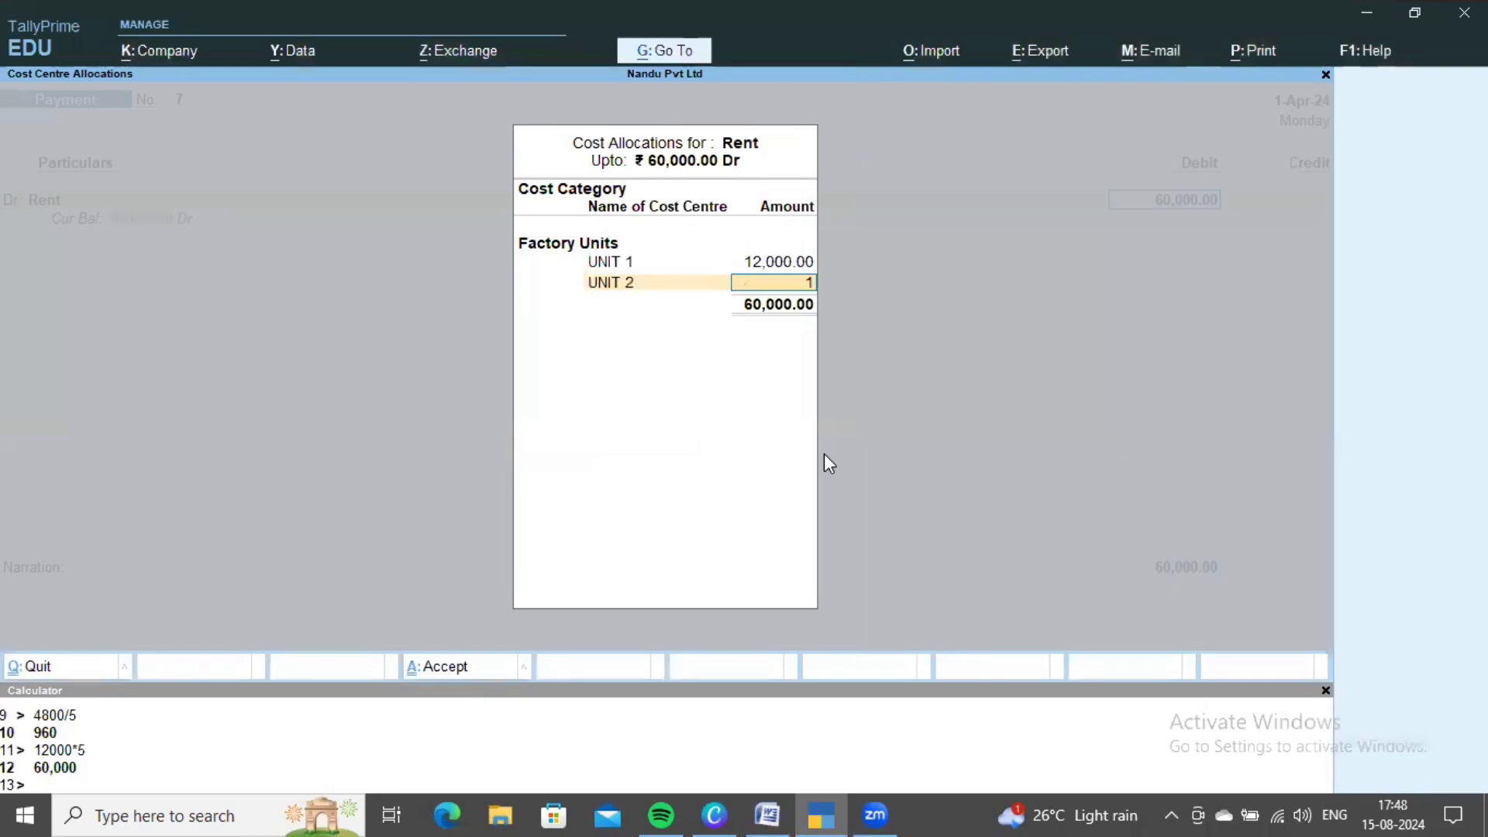
{"action": "type", "text": "12000"}
{"action": "key", "text": "Return"}
- Allocate 12,000 each to UNIT 3, UNIT 4 and UNIT 5 and close the allocation
{"action": "key", "text": "Down"}
{"action": "key", "text": "Down"}
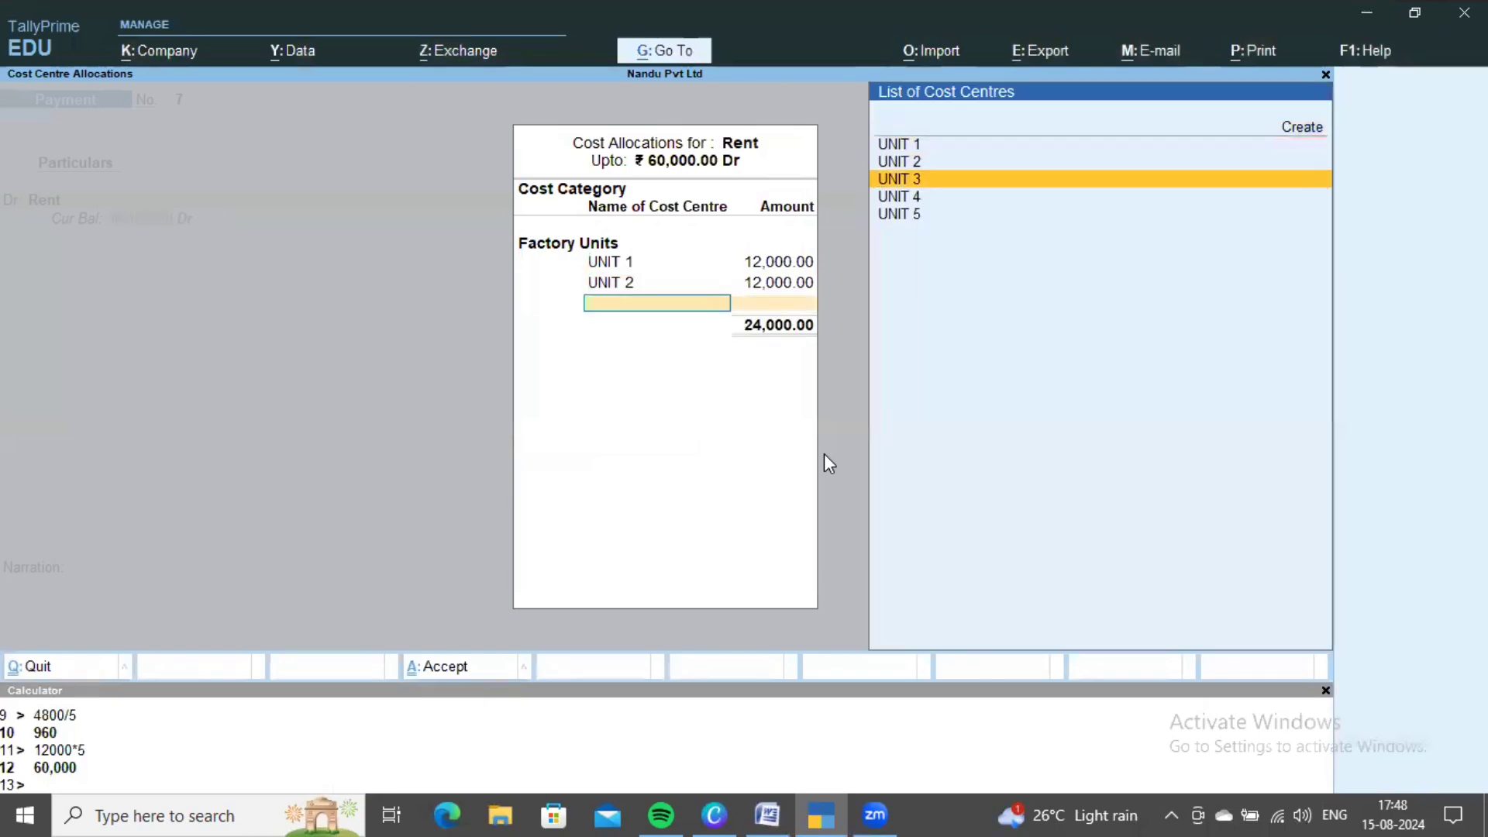
{"action": "key", "text": "Return"}
{"action": "type", "text": "12000"}
{"action": "key", "text": "Return"}
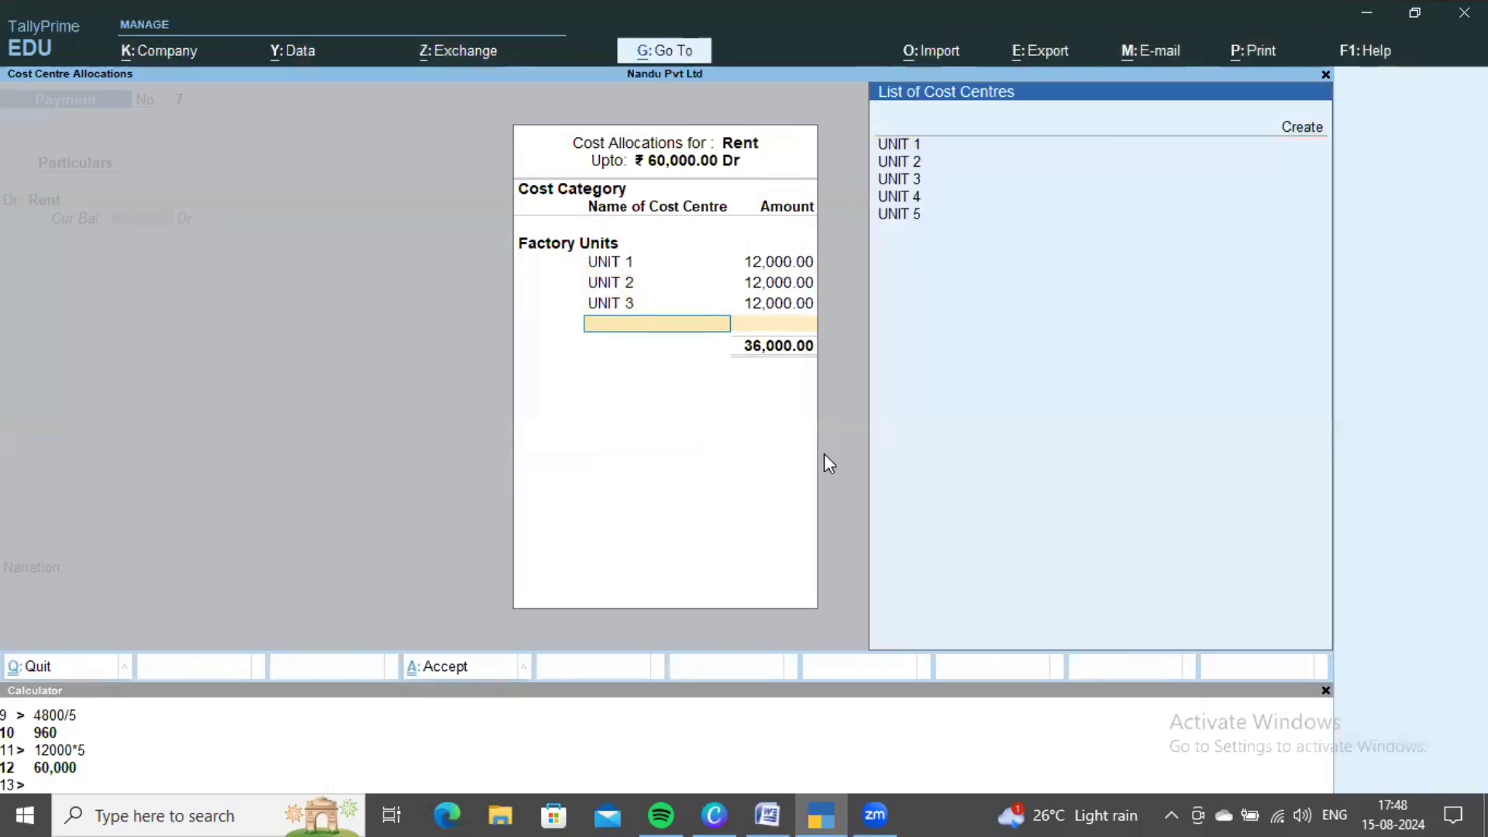
{"action": "key", "text": "Down"}
{"action": "key", "text": "Down"}
{"action": "key", "text": "Down"}
{"action": "key", "text": "Down"}
{"action": "key", "text": "Return"}
{"action": "type", "text": "12000"}
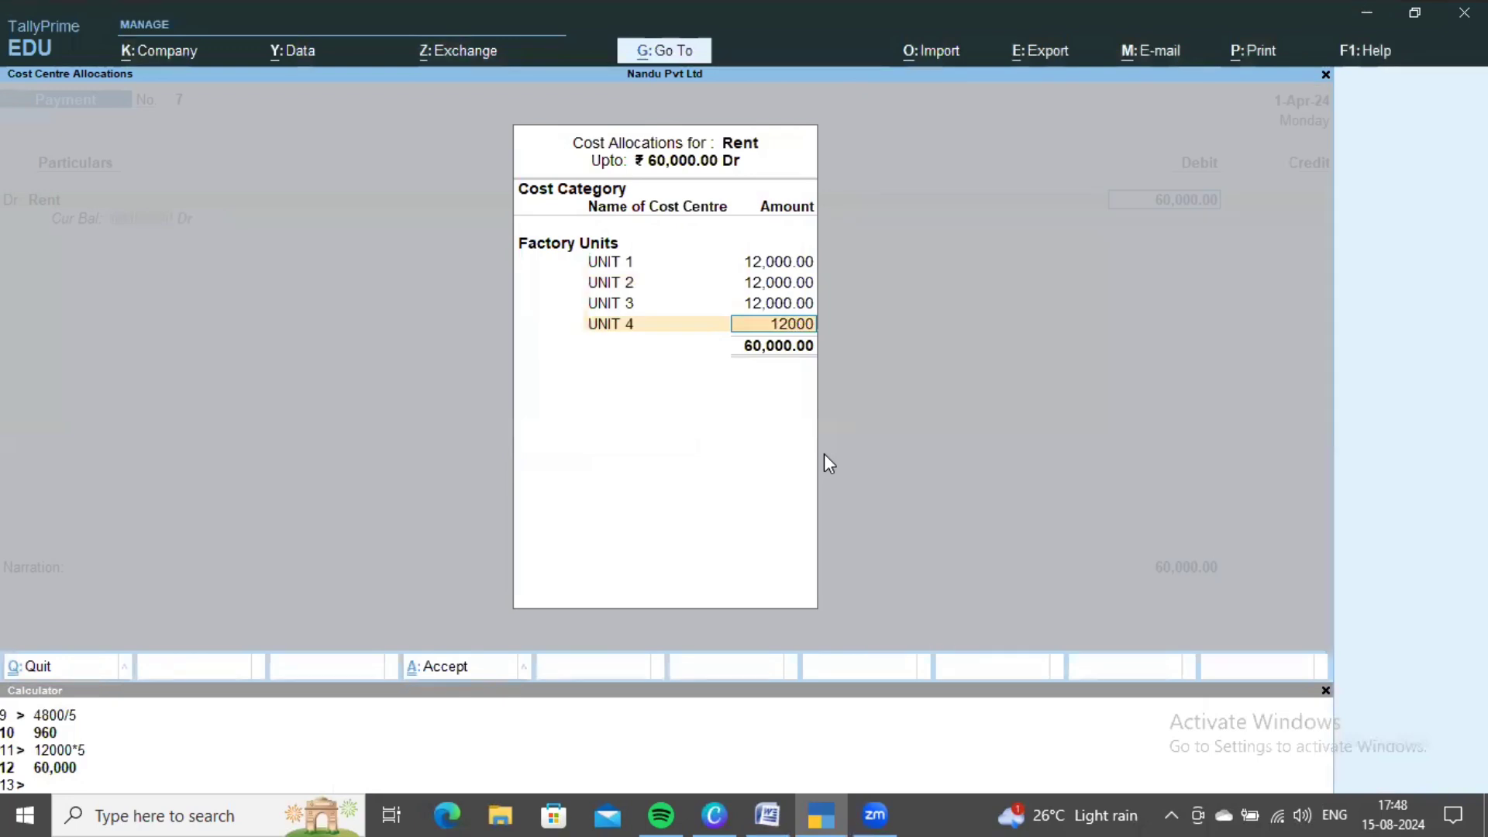
{"action": "key", "text": "Return"}
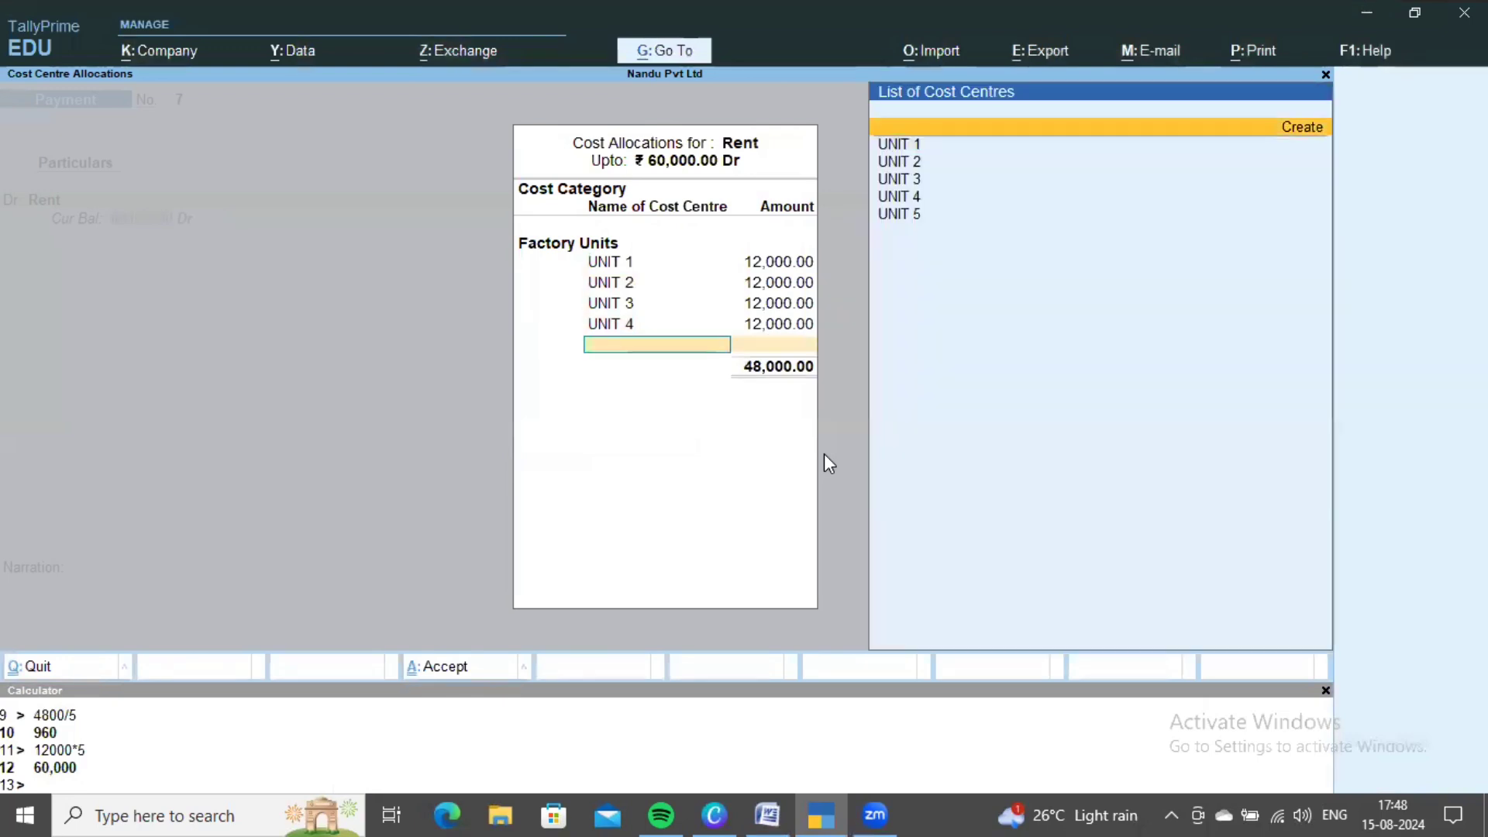
{"action": "key", "text": "Down"}
{"action": "key", "text": "Down"}
{"action": "key", "text": "Down"}
{"action": "key", "text": "Down"}
{"action": "key", "text": "Down"}
{"action": "key", "text": "Return"}
{"action": "key", "text": "Return"}
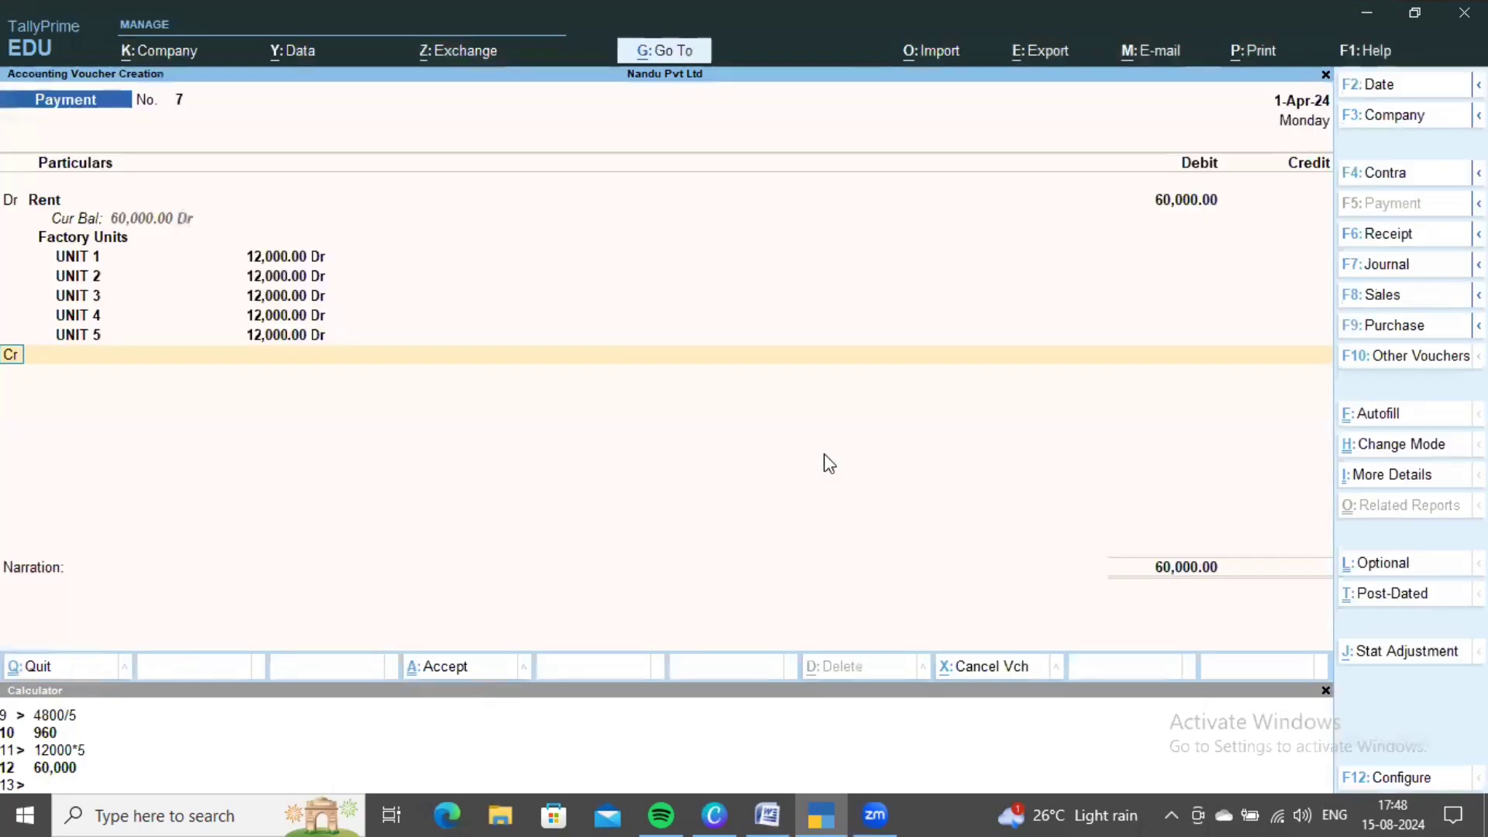
- Credit Cash 60,000, save the rent voucher, and check the next transaction in Word
{"action": "key", "text": "Return"}
{"action": "key", "text": "alt+Tab"}
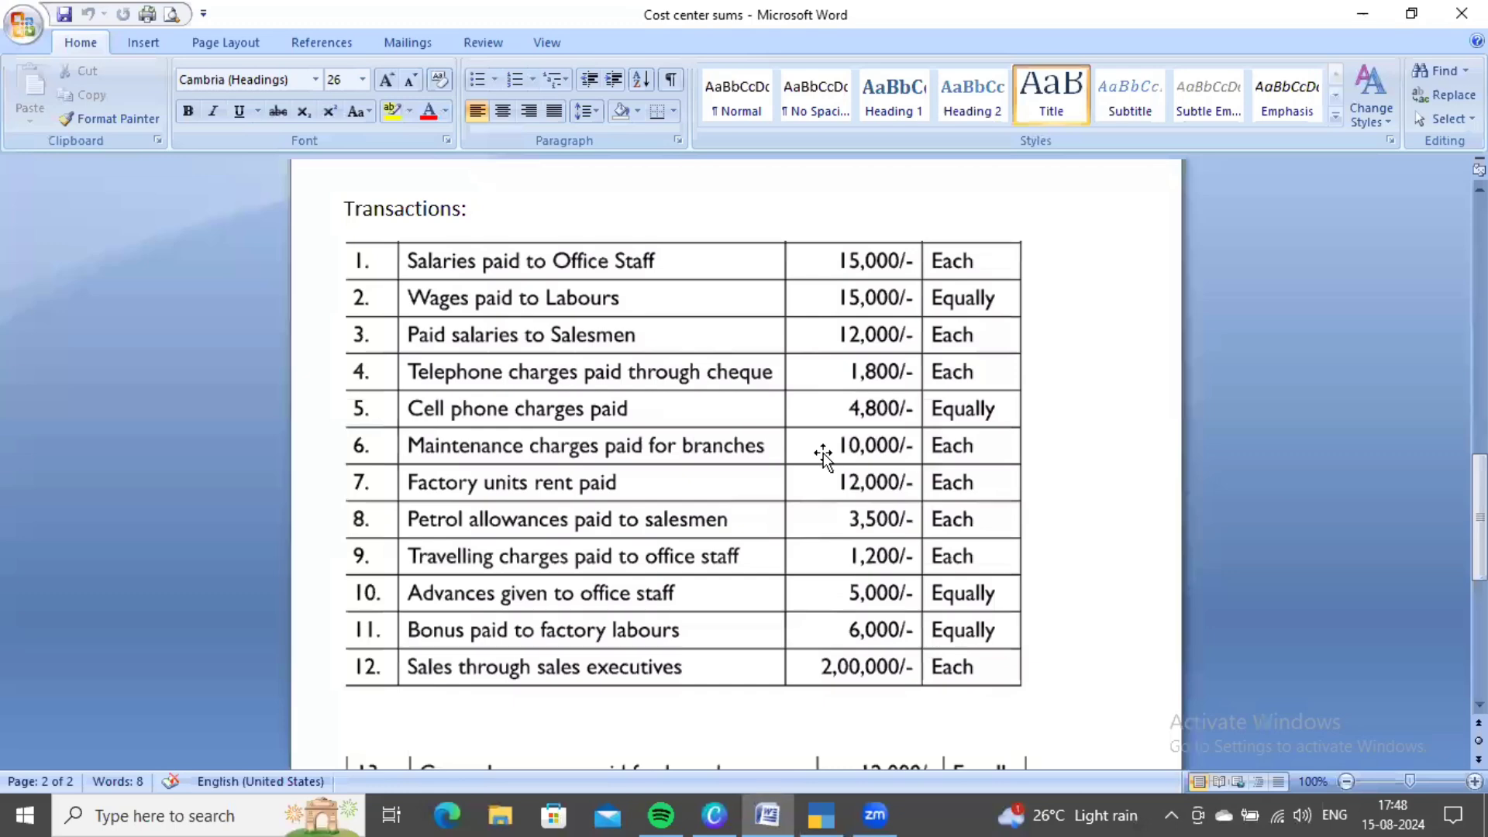
{"action": "key", "text": "alt+Tab"}
{"action": "key", "text": "Return"}
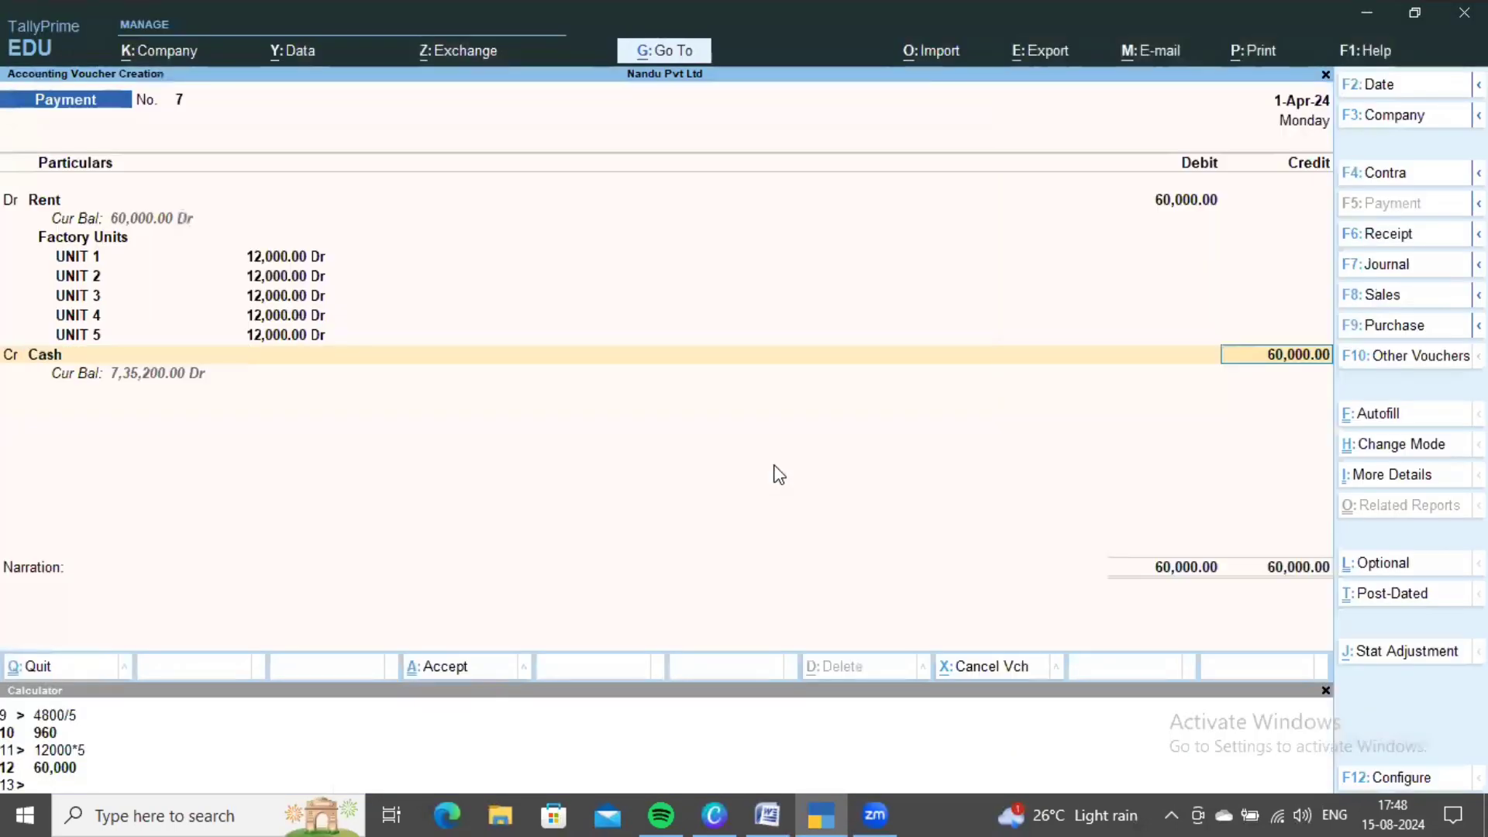
{"action": "key", "text": "ctrl+a"}
{"action": "key", "text": "alt+Tab"}
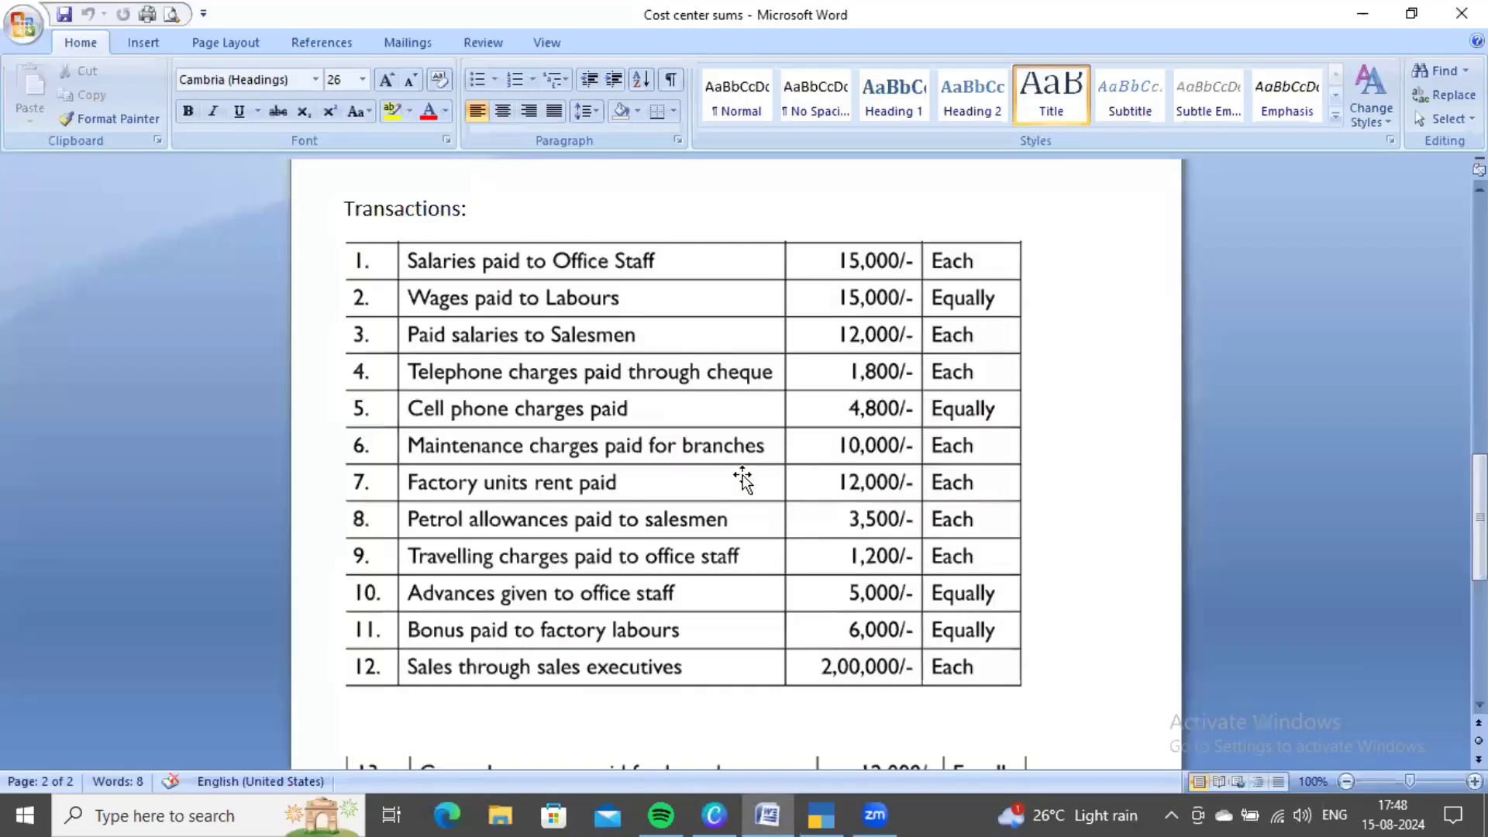
{"action": "scroll", "coordinate": [670, 527], "scroll_direction": "down", "scroll_amount": 1}
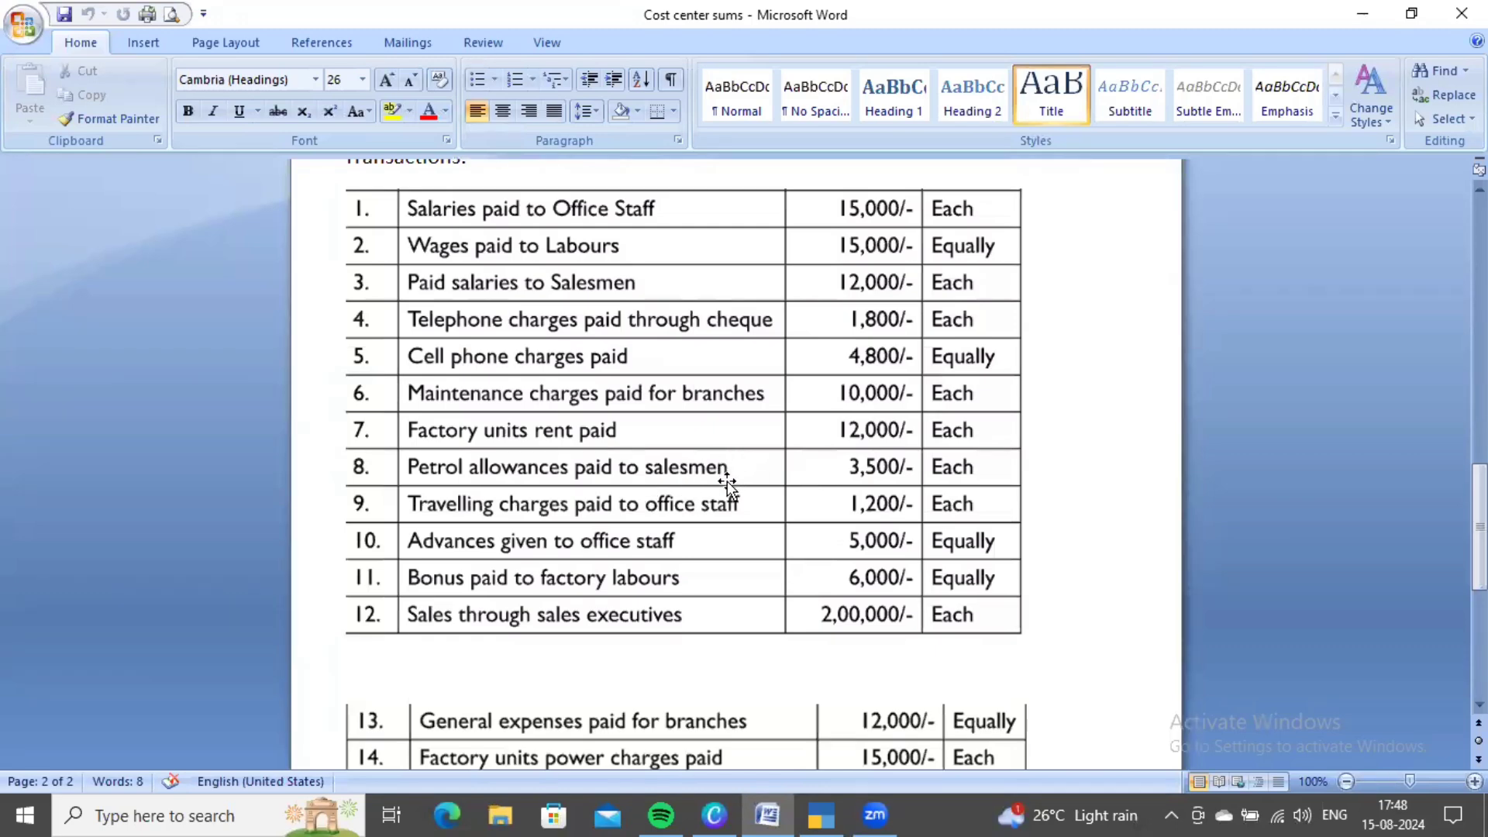
{"action": "key", "text": "alt+Tab"}
- Create a Petrol Allowance ledger under Indirect Expenses as voucher 8's debit account
{"action": "key", "text": "Return"}
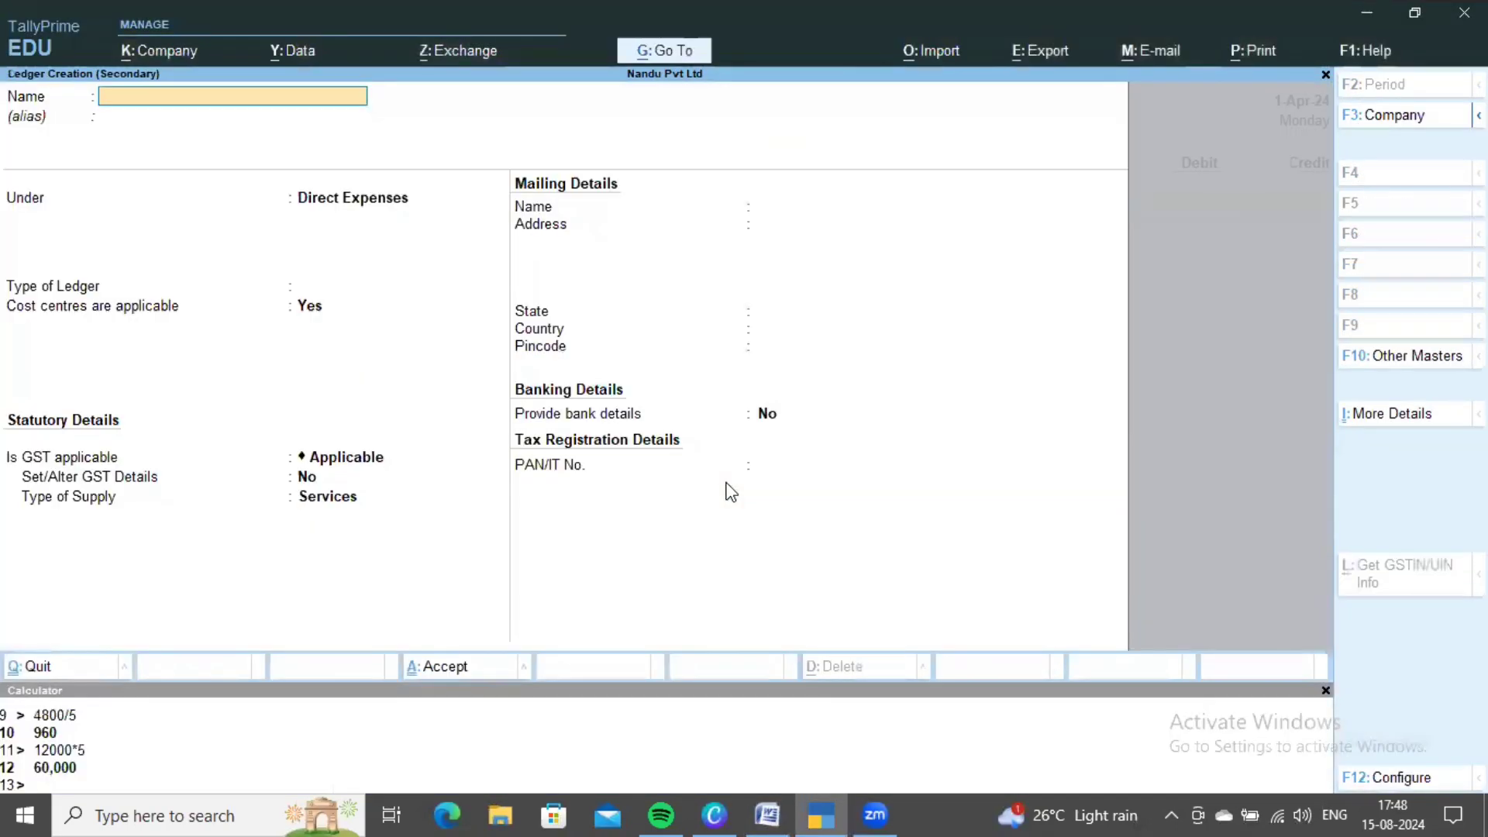
{"action": "type", "text": "Petr"}
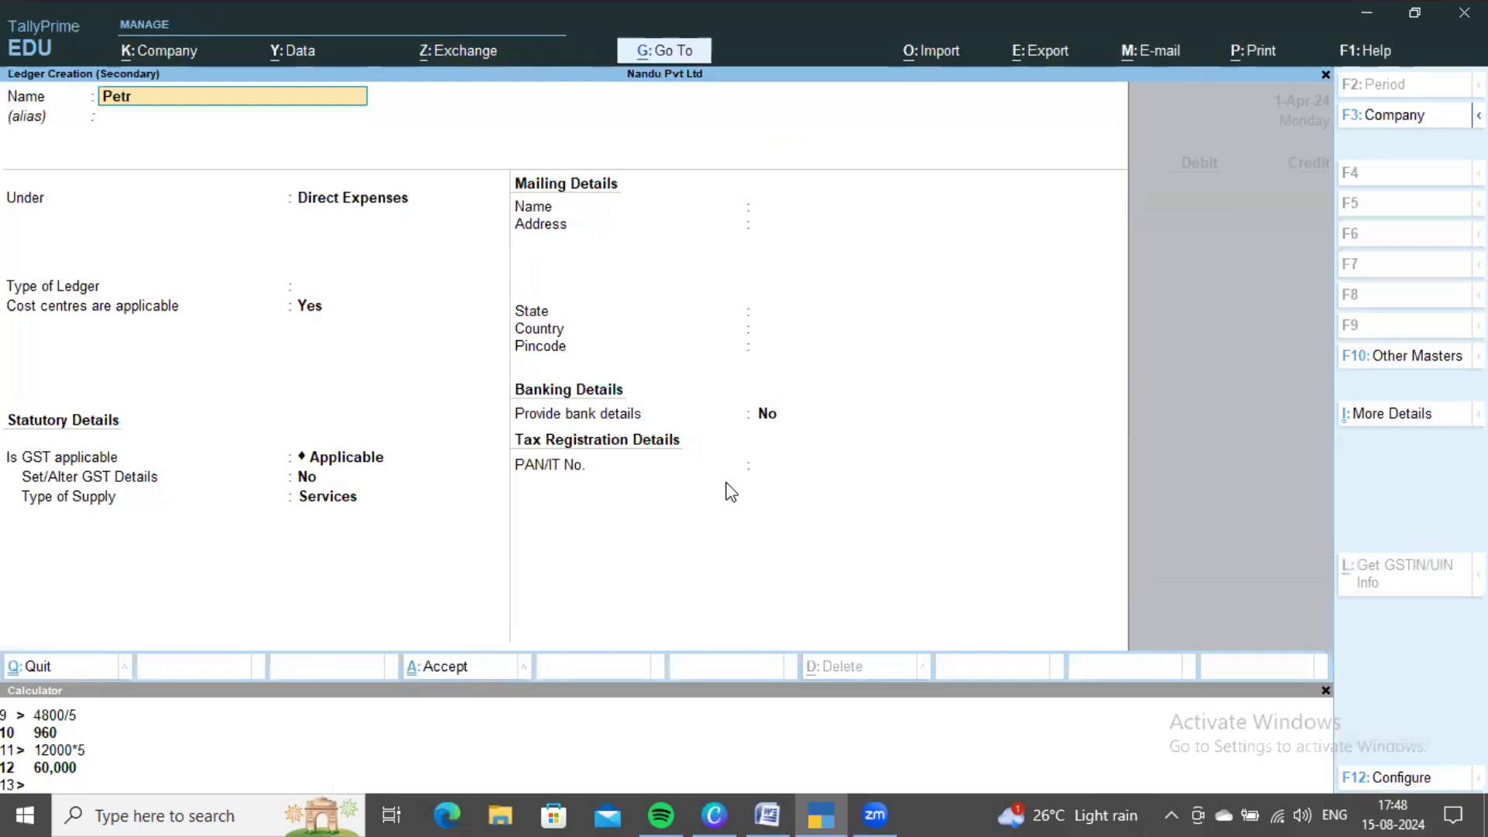
{"action": "type", "text": "ol Allowance"}
{"action": "key", "text": "Return"}
{"action": "key", "text": "Return"}
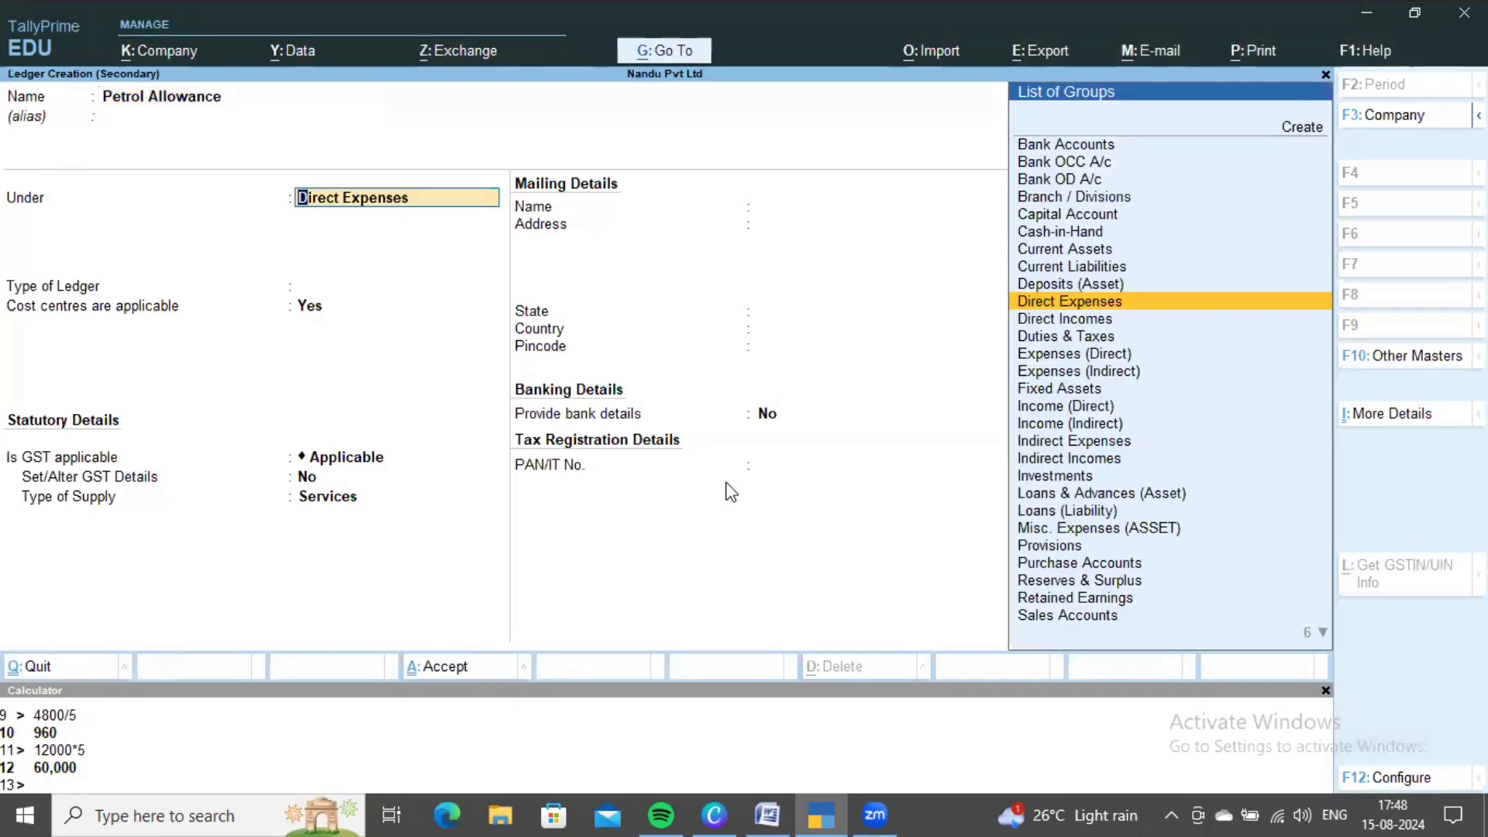
{"action": "type", "text": "Indi"}
{"action": "key", "text": "Return"}
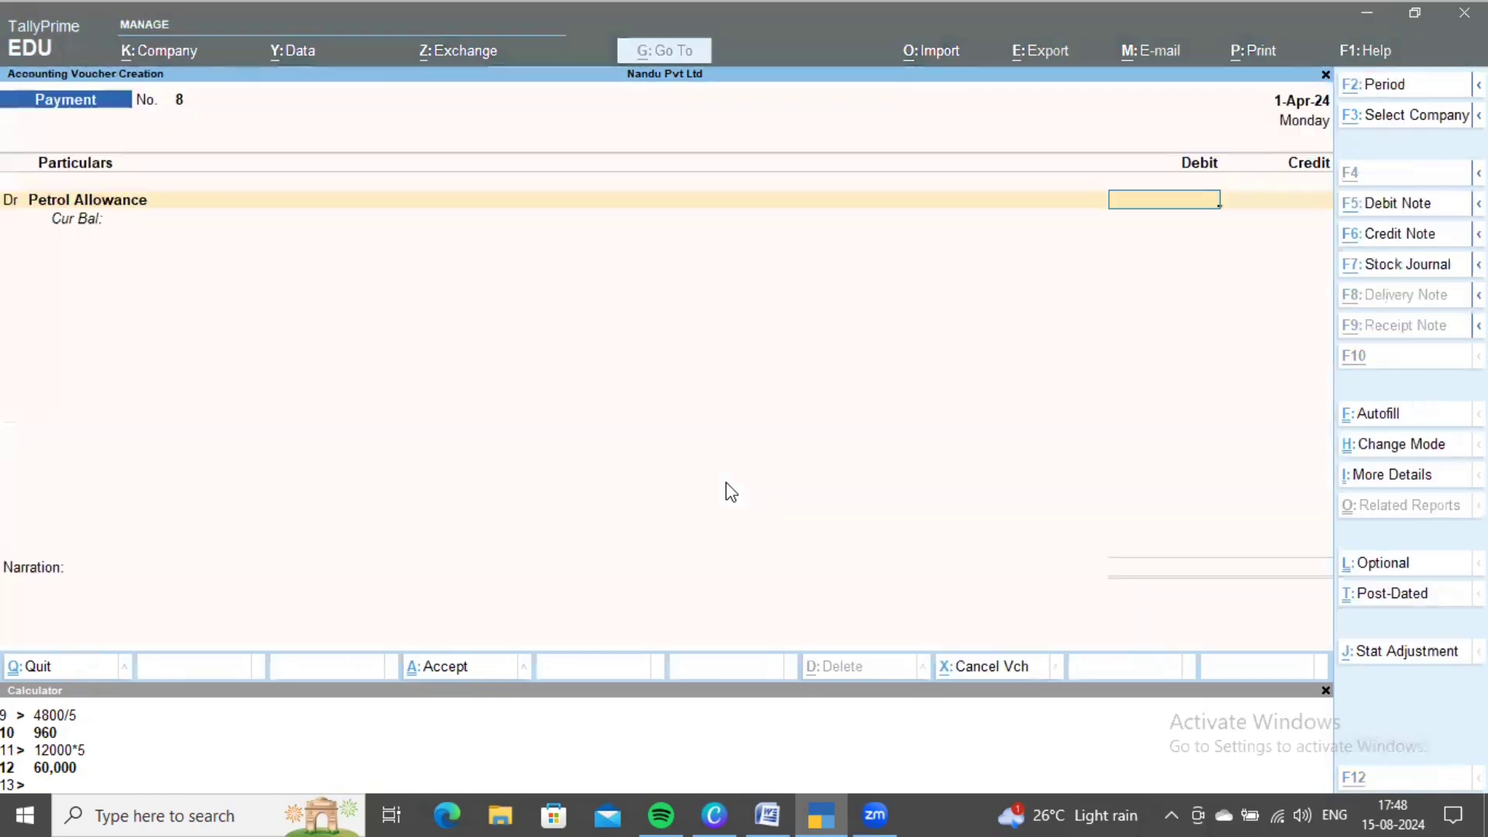
{"action": "key", "text": "alt+Tab"}
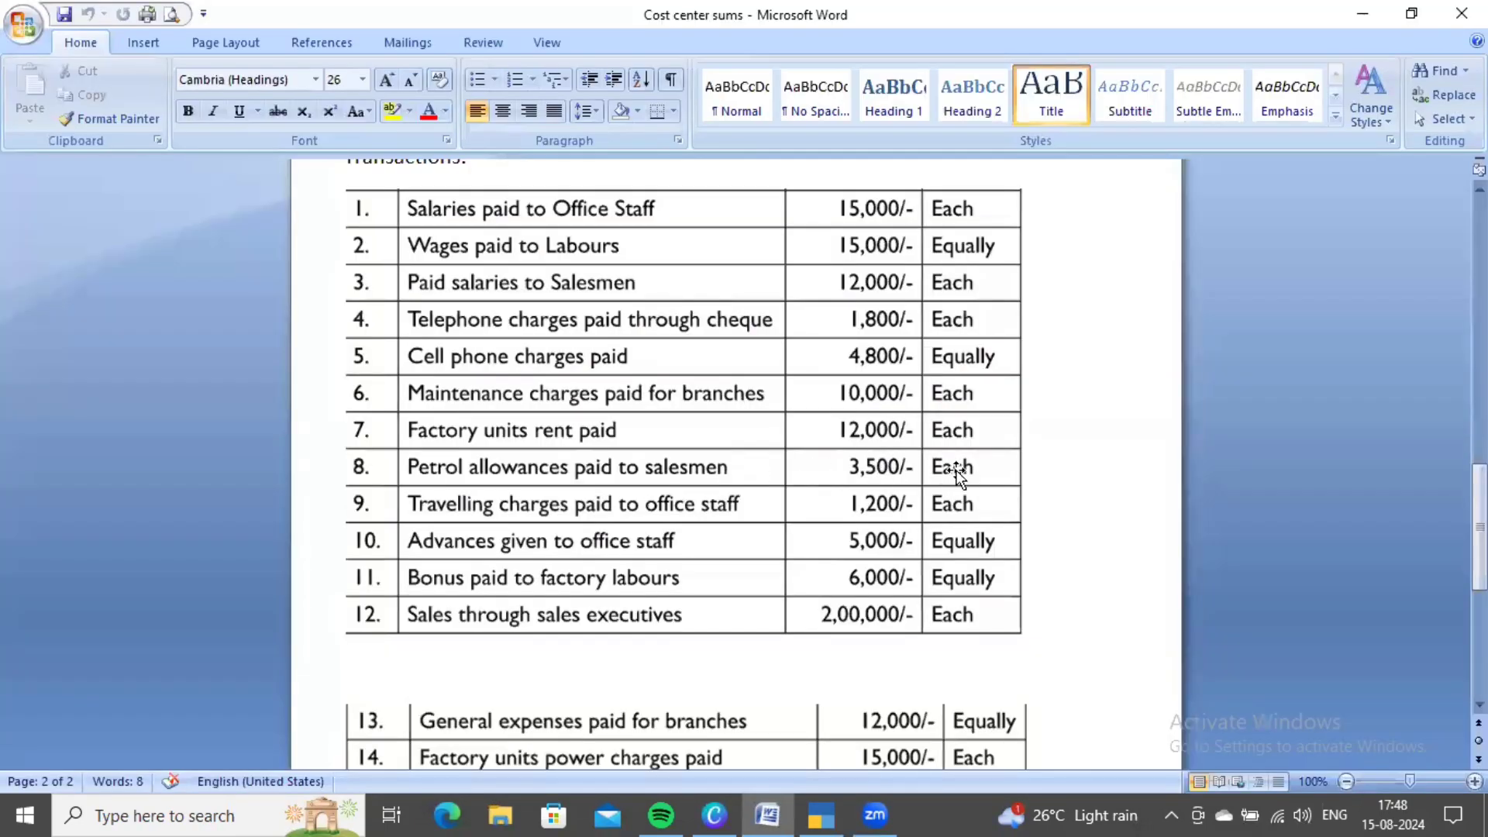
{"action": "scroll", "coordinate": [930, 475], "scroll_direction": "up", "scroll_amount": 15}
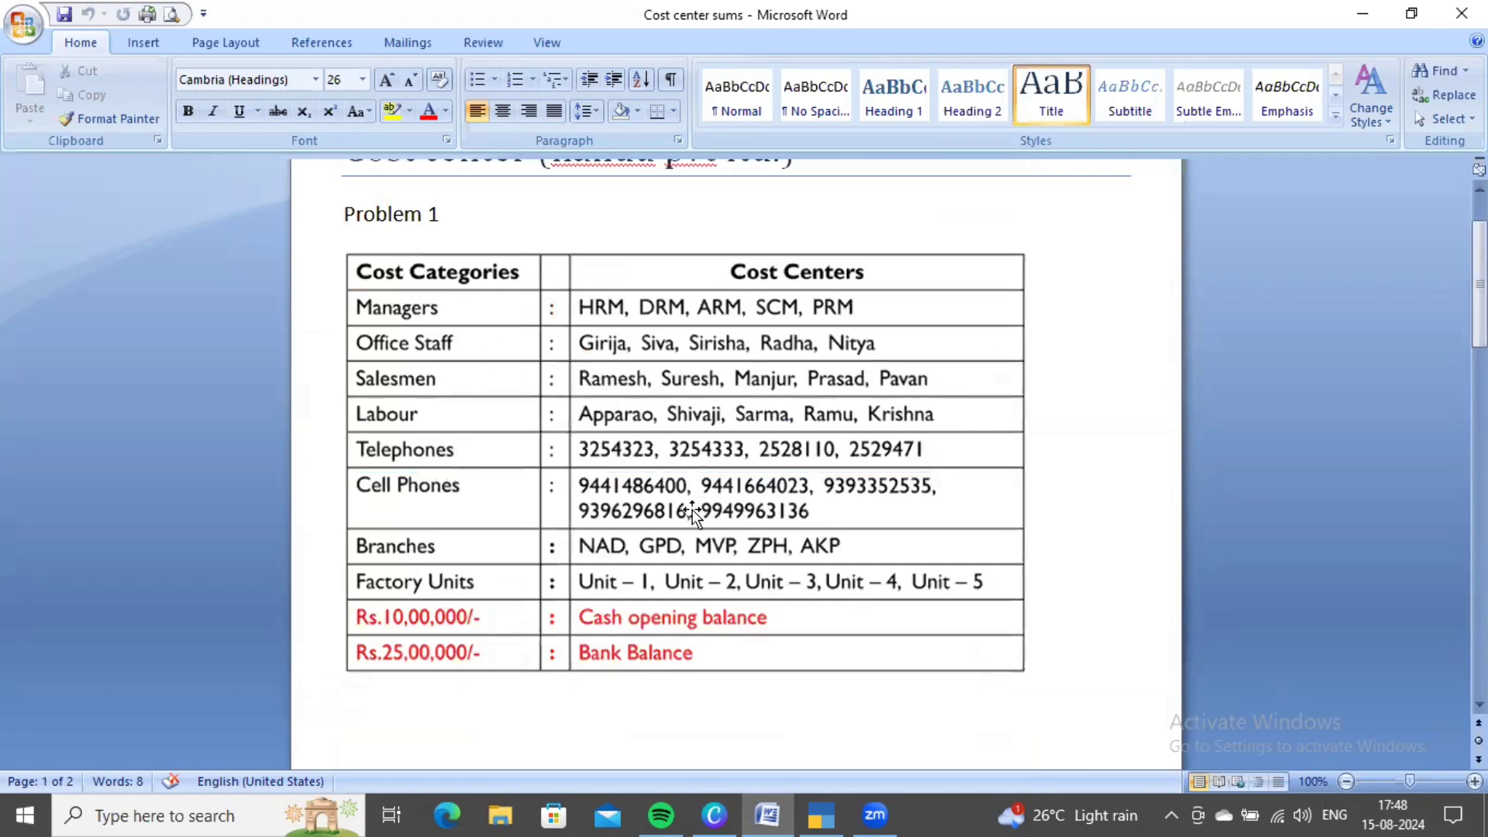
{"action": "scroll", "coordinate": [682, 508], "scroll_direction": "down", "scroll_amount": 10}
{"action": "scroll", "coordinate": [680, 505], "scroll_direction": "down", "scroll_amount": 10}
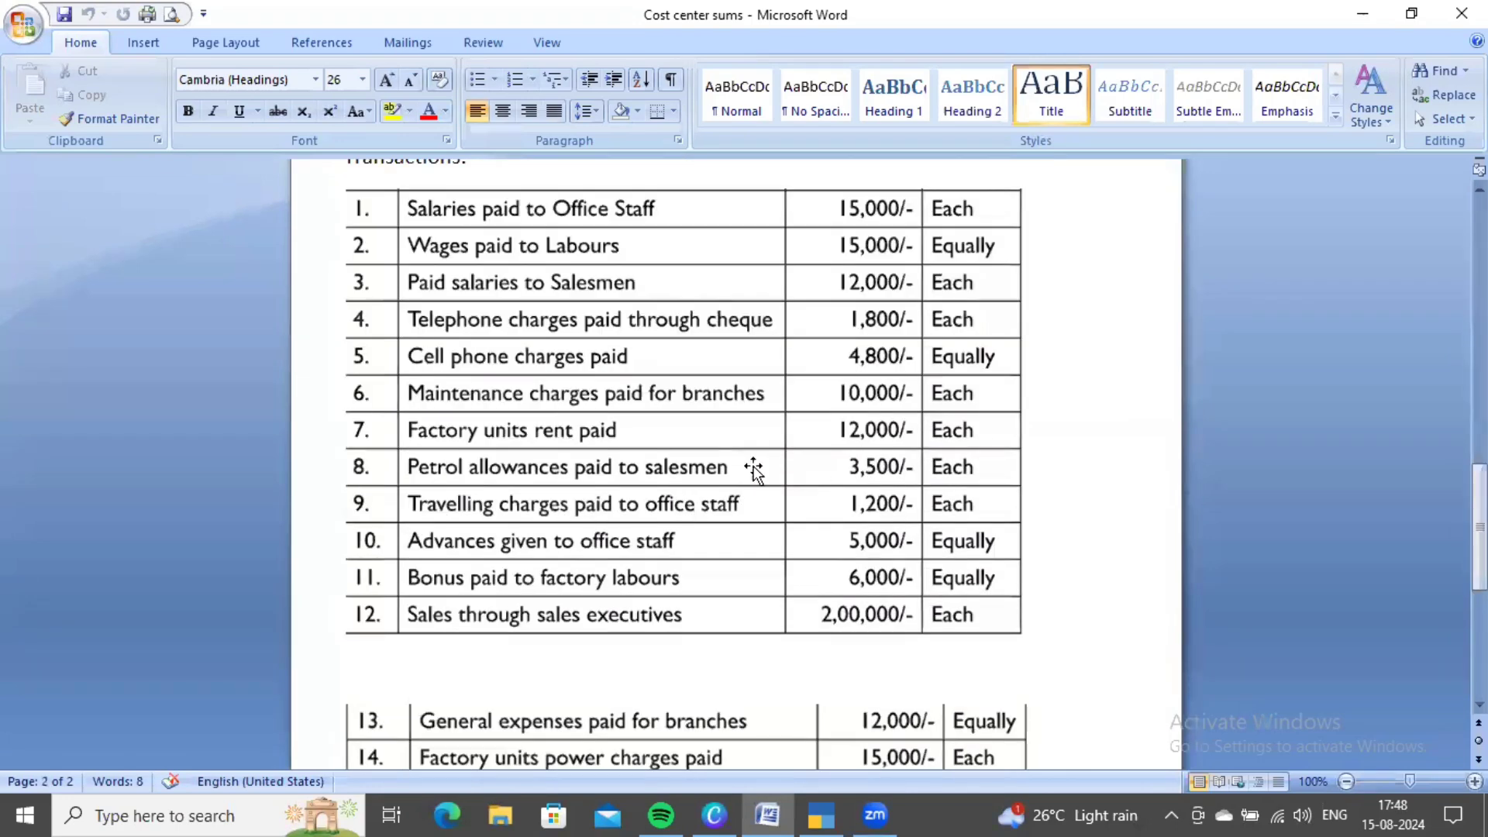
{"action": "key", "text": "alt+Tab"}
{"action": "left_click", "coordinate": [626, 761]}
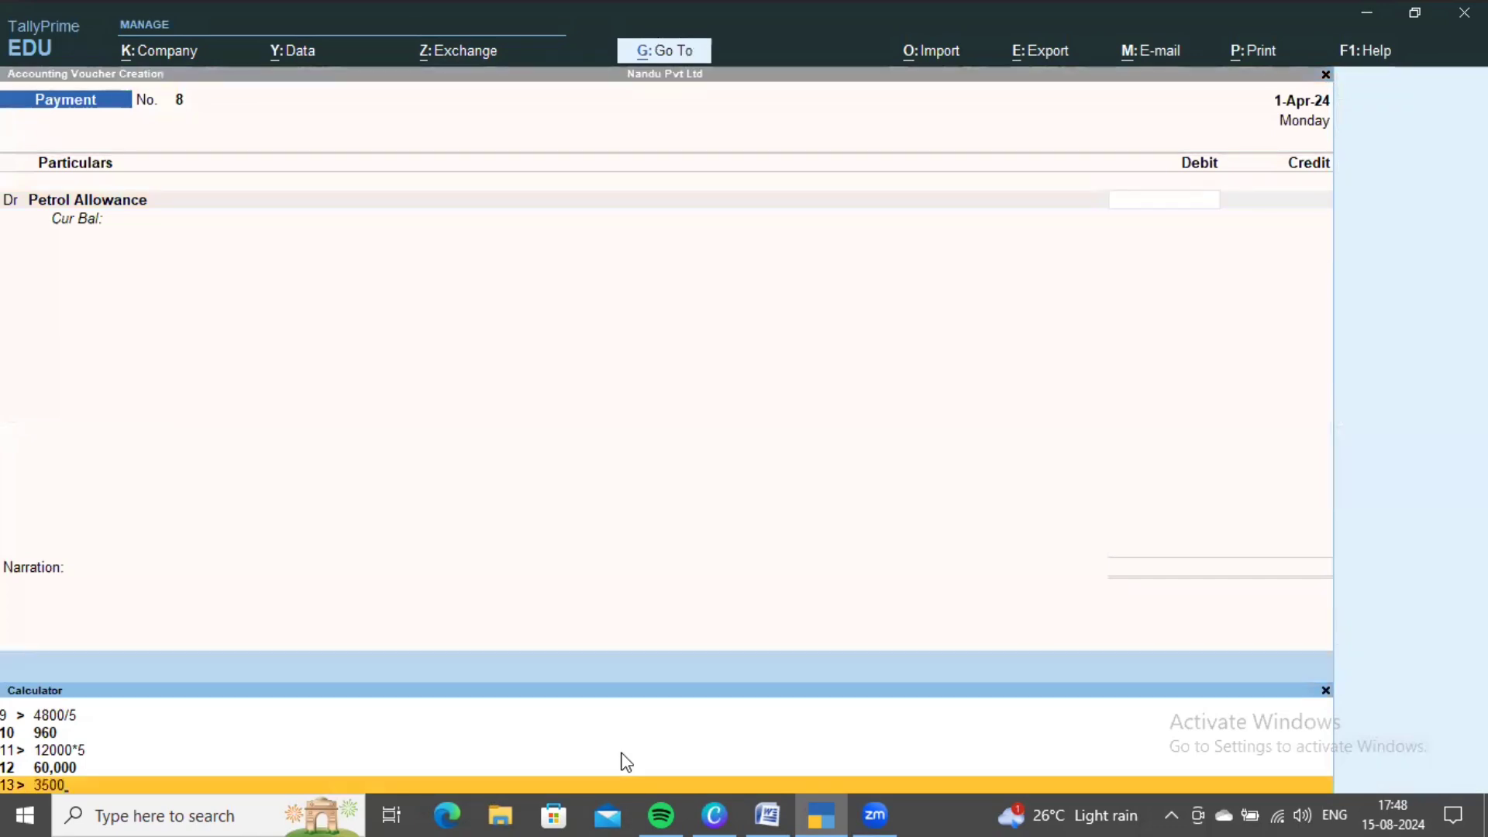
- Compute 3500*5 and enter 17,500 as the Petrol Allowance debit
{"action": "type", "text": "3500*5"}
{"action": "key", "text": "Return"}
{"action": "left_click", "coordinate": [827, 519]}
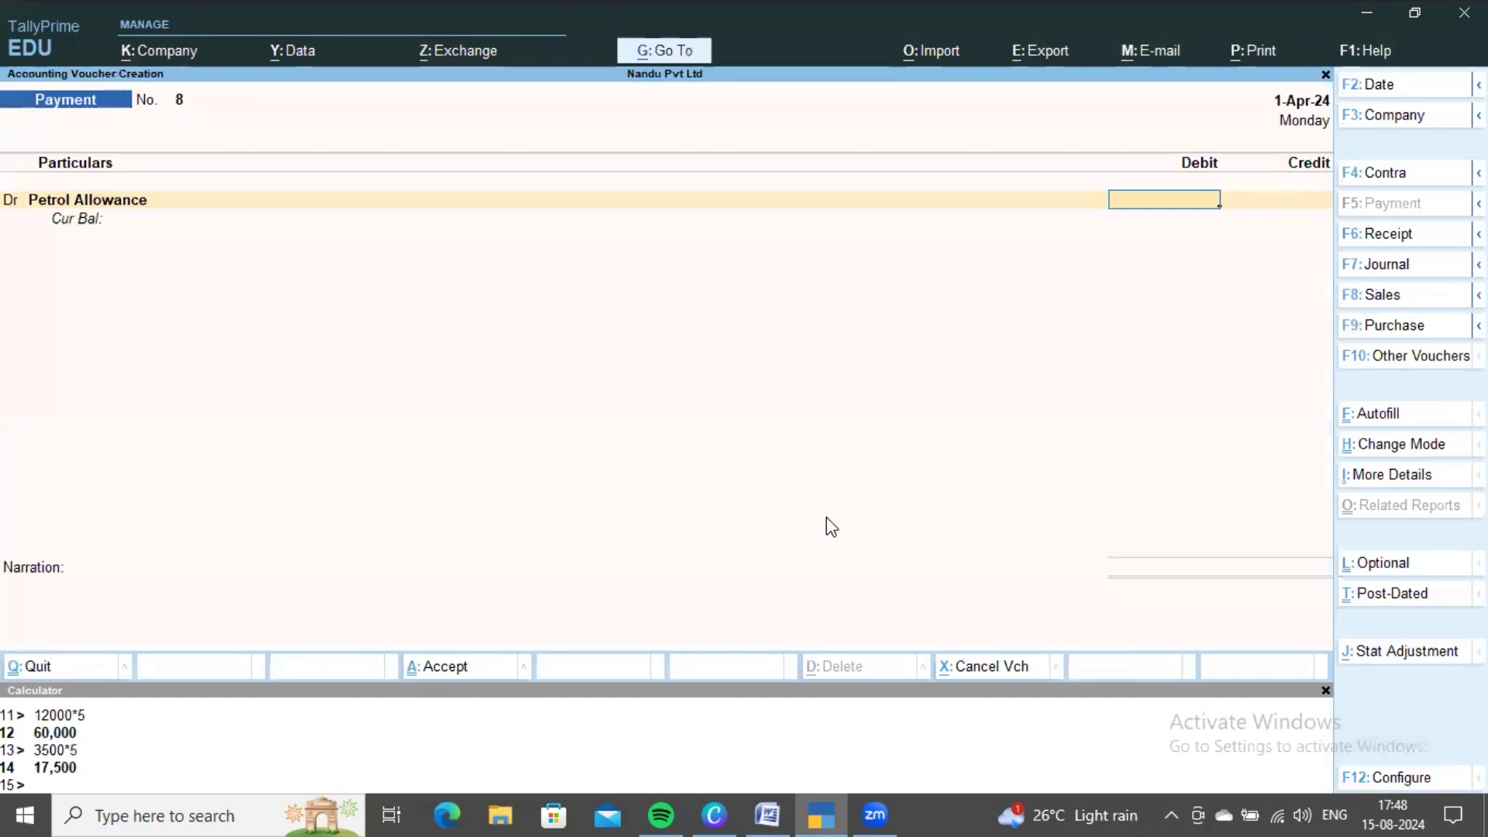
{"action": "type", "text": "17500"}
{"action": "key", "text": "Return"}
- Under the Salesmen category, allocate 3,500 each to the first two salesmen
{"action": "key", "text": "Down"}
{"action": "key", "text": "Down"}
{"action": "key", "text": "Down"}
{"action": "key", "text": "Down"}
{"action": "key", "text": "Down"}
{"action": "key", "text": "Down"}
{"action": "key", "text": "Down"}
{"action": "key", "text": "Down"}
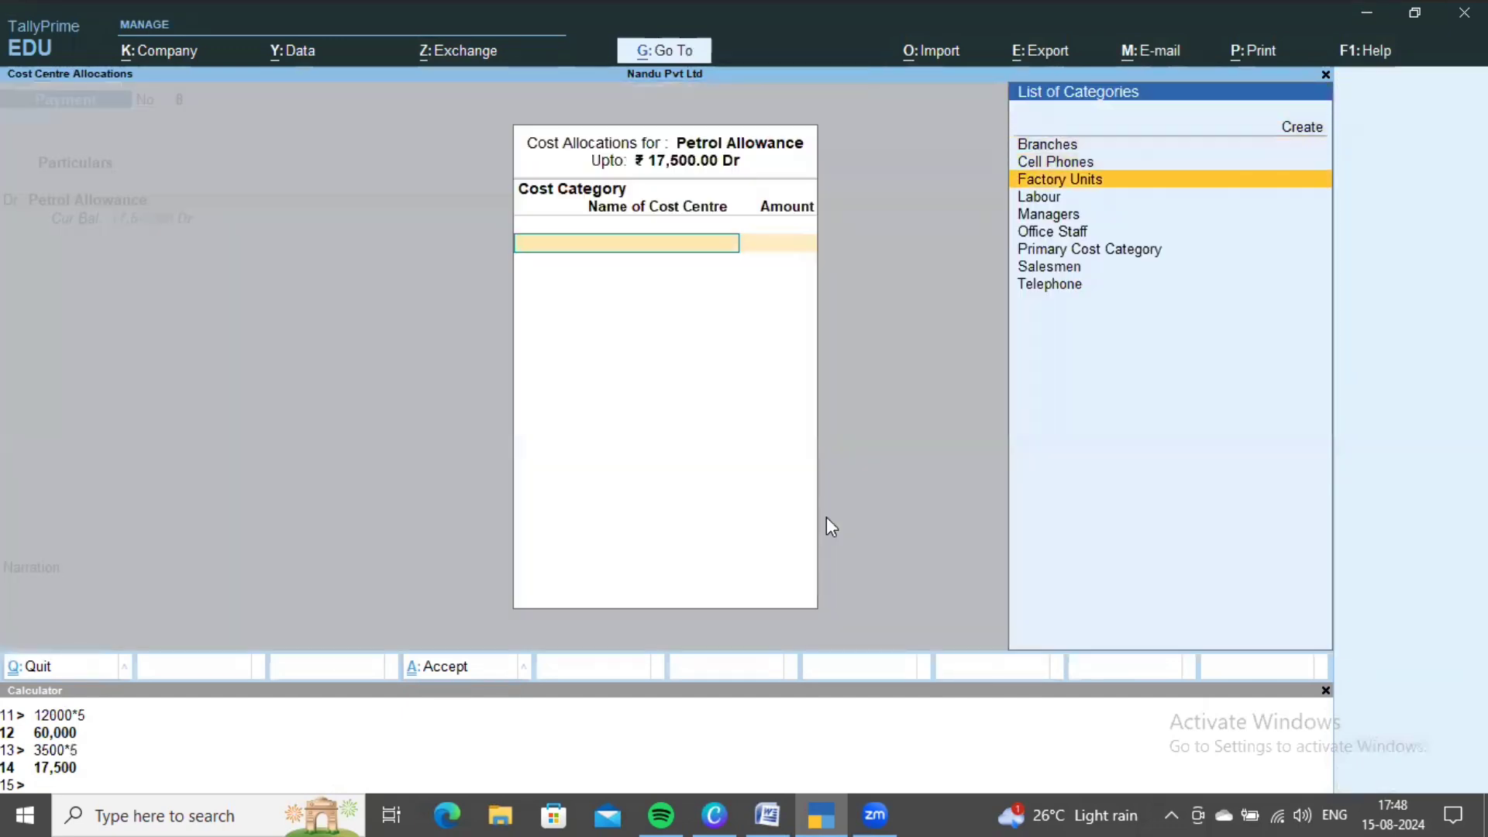
{"action": "key", "text": "Return"}
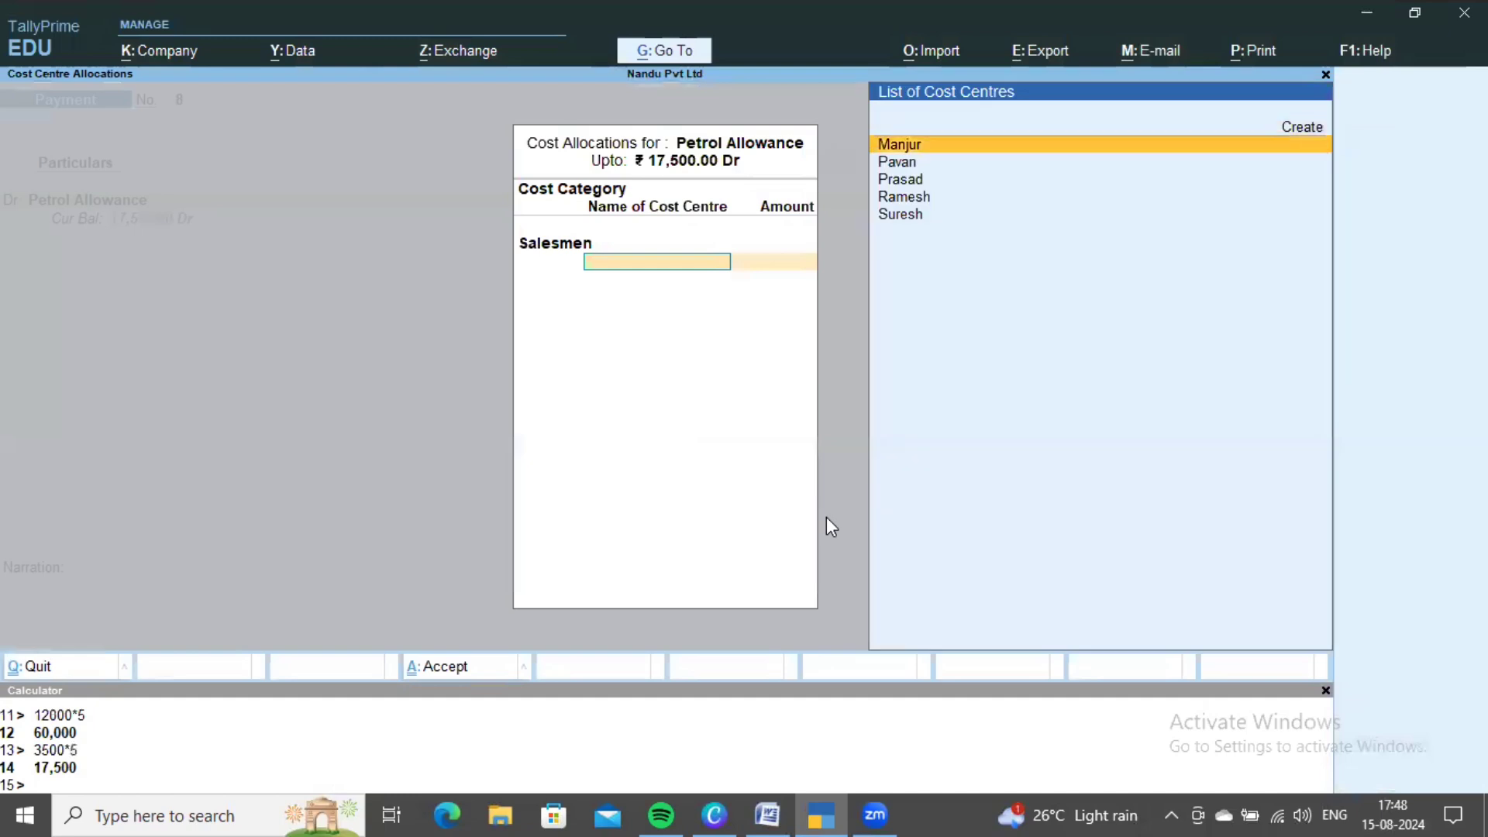
{"action": "key", "text": "Return"}
{"action": "type", "text": "3500"}
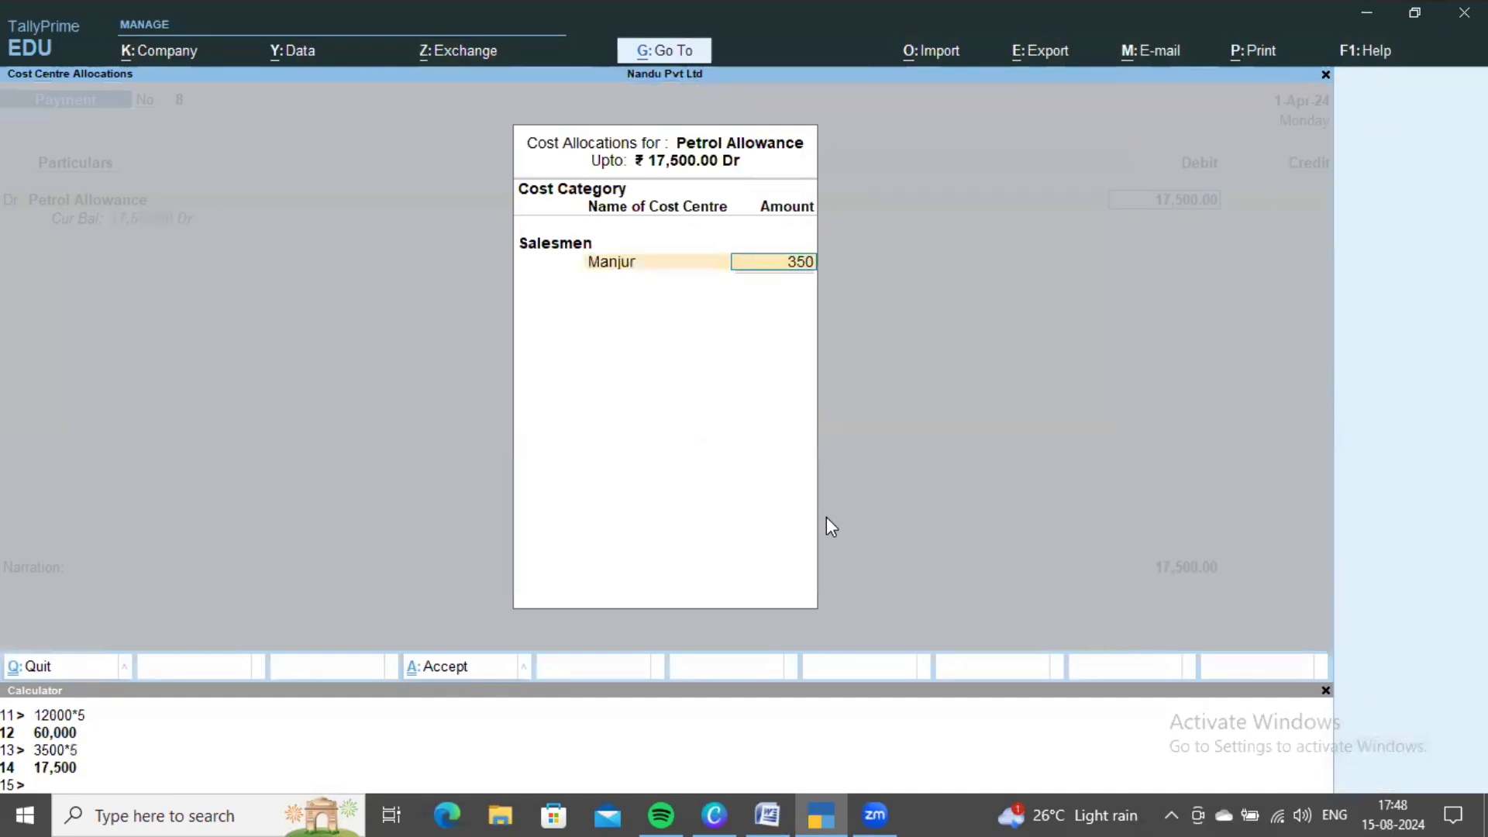
{"action": "key", "text": "Return"}
{"action": "key", "text": "Down"}
{"action": "key", "text": "Return"}
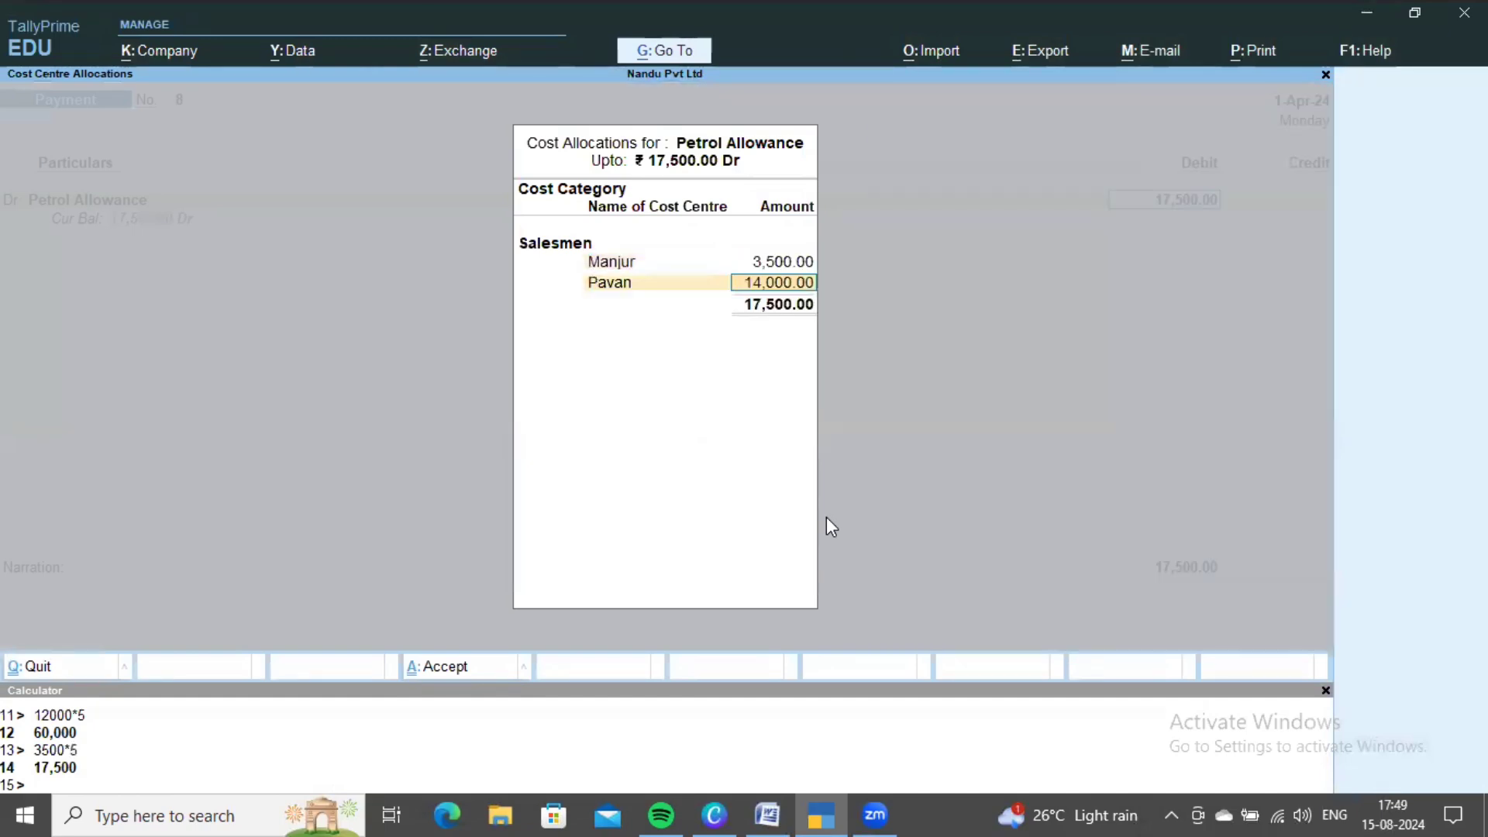
{"action": "type", "text": "3500"}
{"action": "key", "text": "Return"}
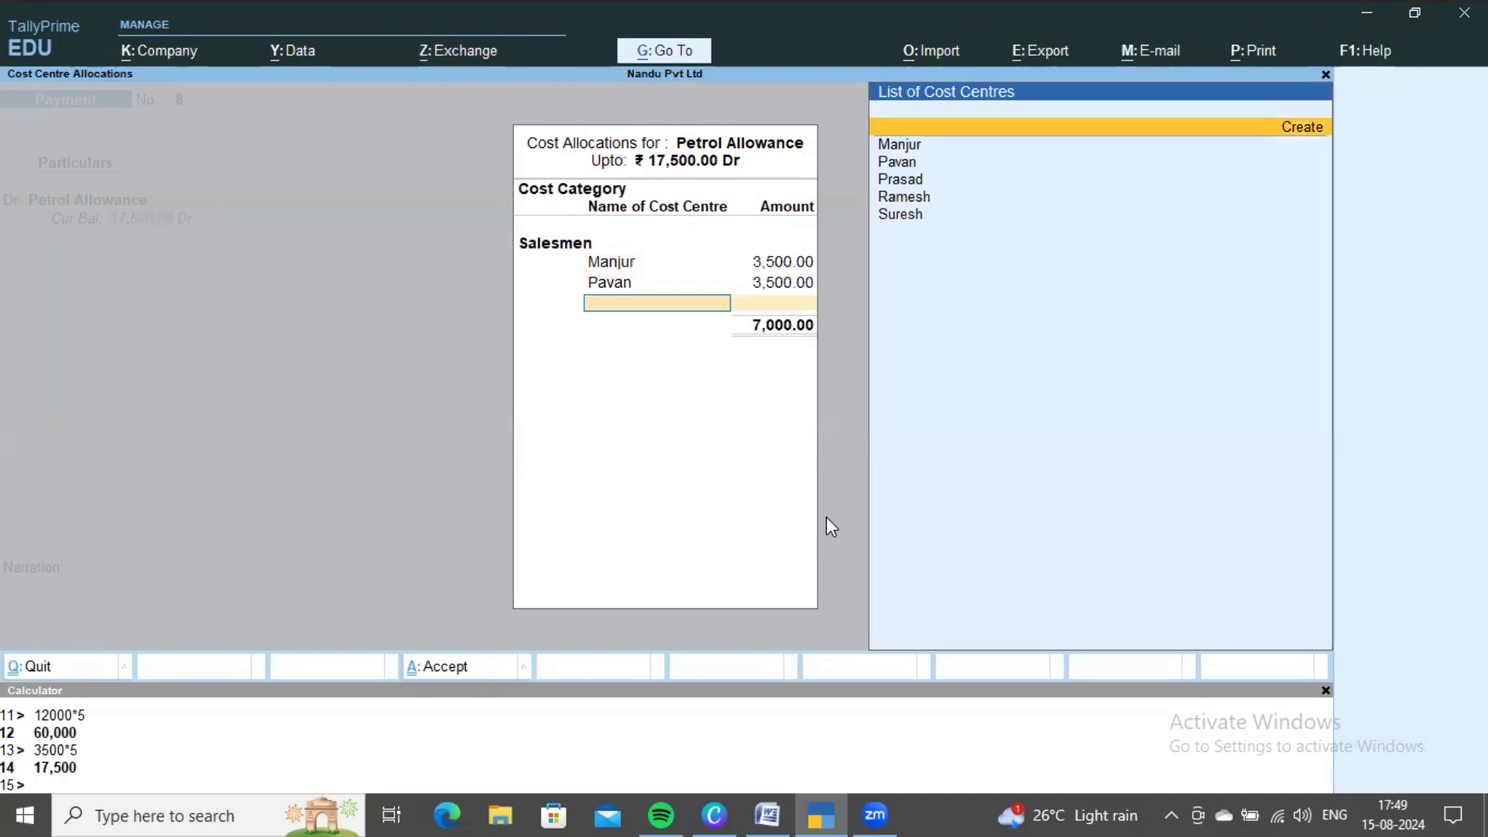
- Allocate 3,500 each to the third, fourth and fifth salesmen and finish the allocation
{"action": "key", "text": "Down"}
{"action": "key", "text": "Down"}
{"action": "key", "text": "Down"}
{"action": "key", "text": "Return"}
{"action": "type", "text": "3500"}
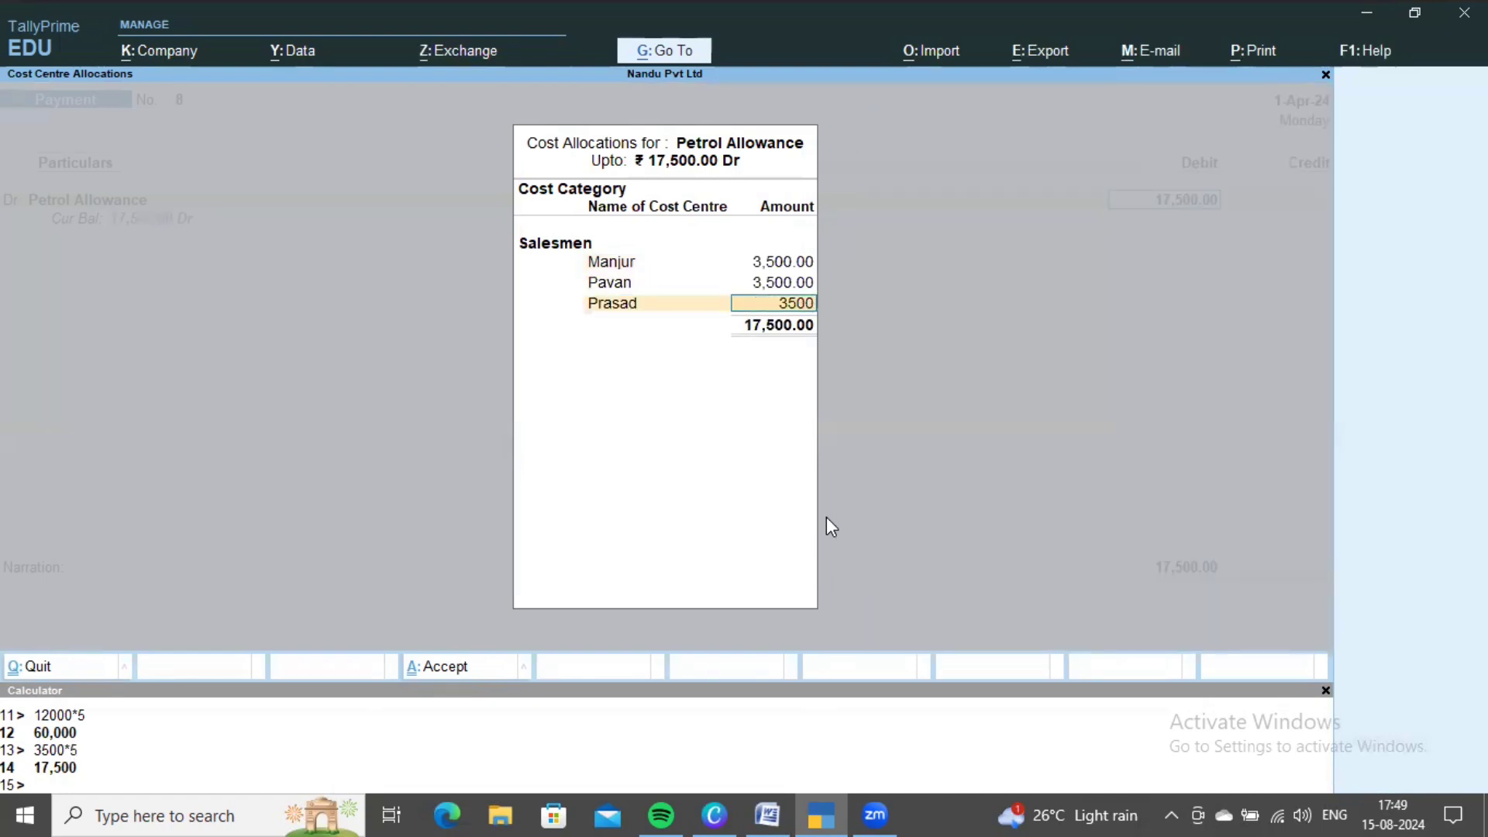
{"action": "key", "text": "Return"}
{"action": "key", "text": "Down"}
{"action": "key", "text": "Down"}
{"action": "key", "text": "Down"}
{"action": "key", "text": "Down"}
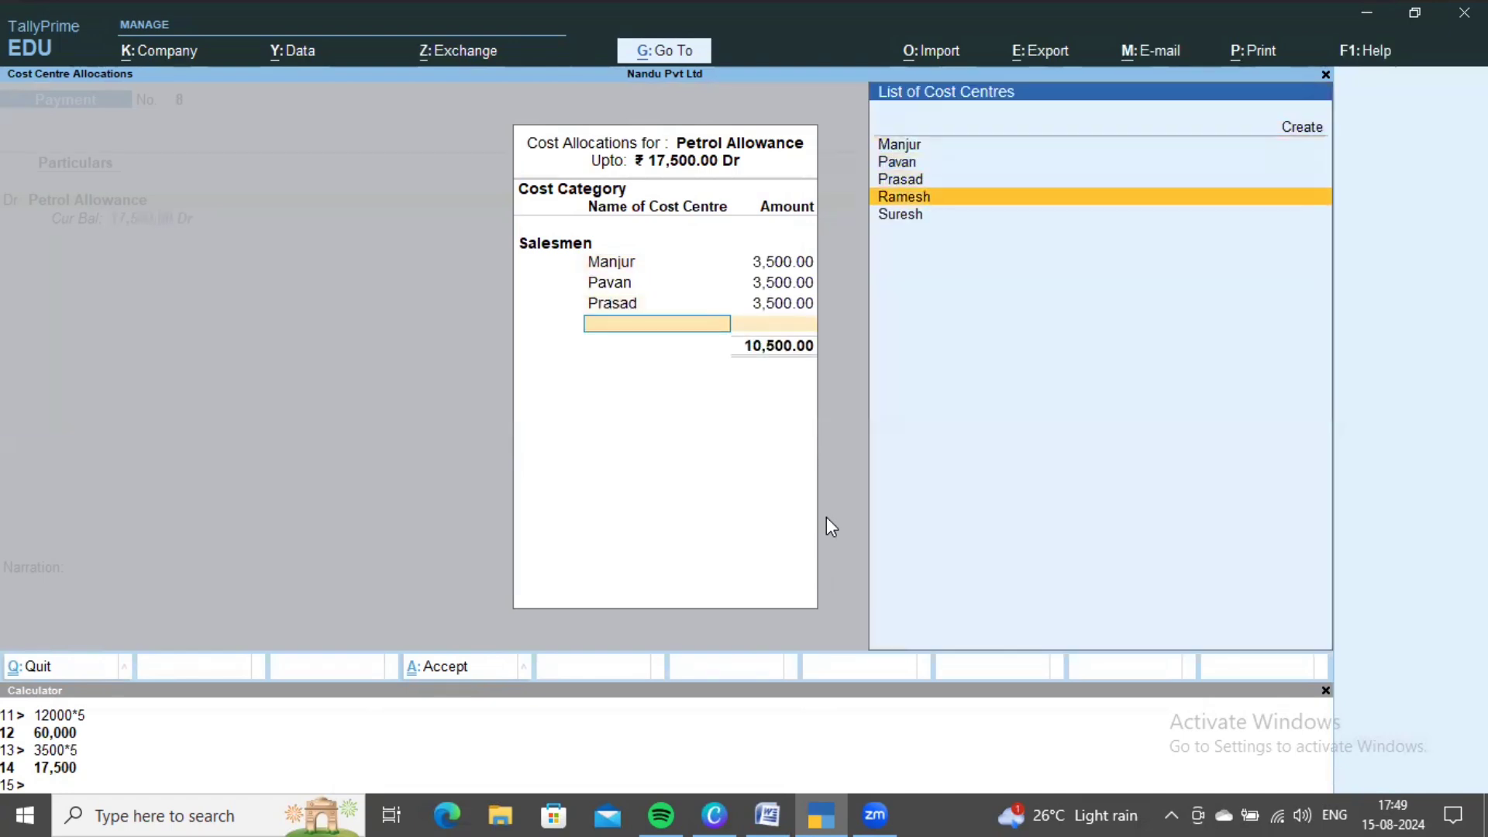
{"action": "key", "text": "Return"}
{"action": "type", "text": "3,500"}
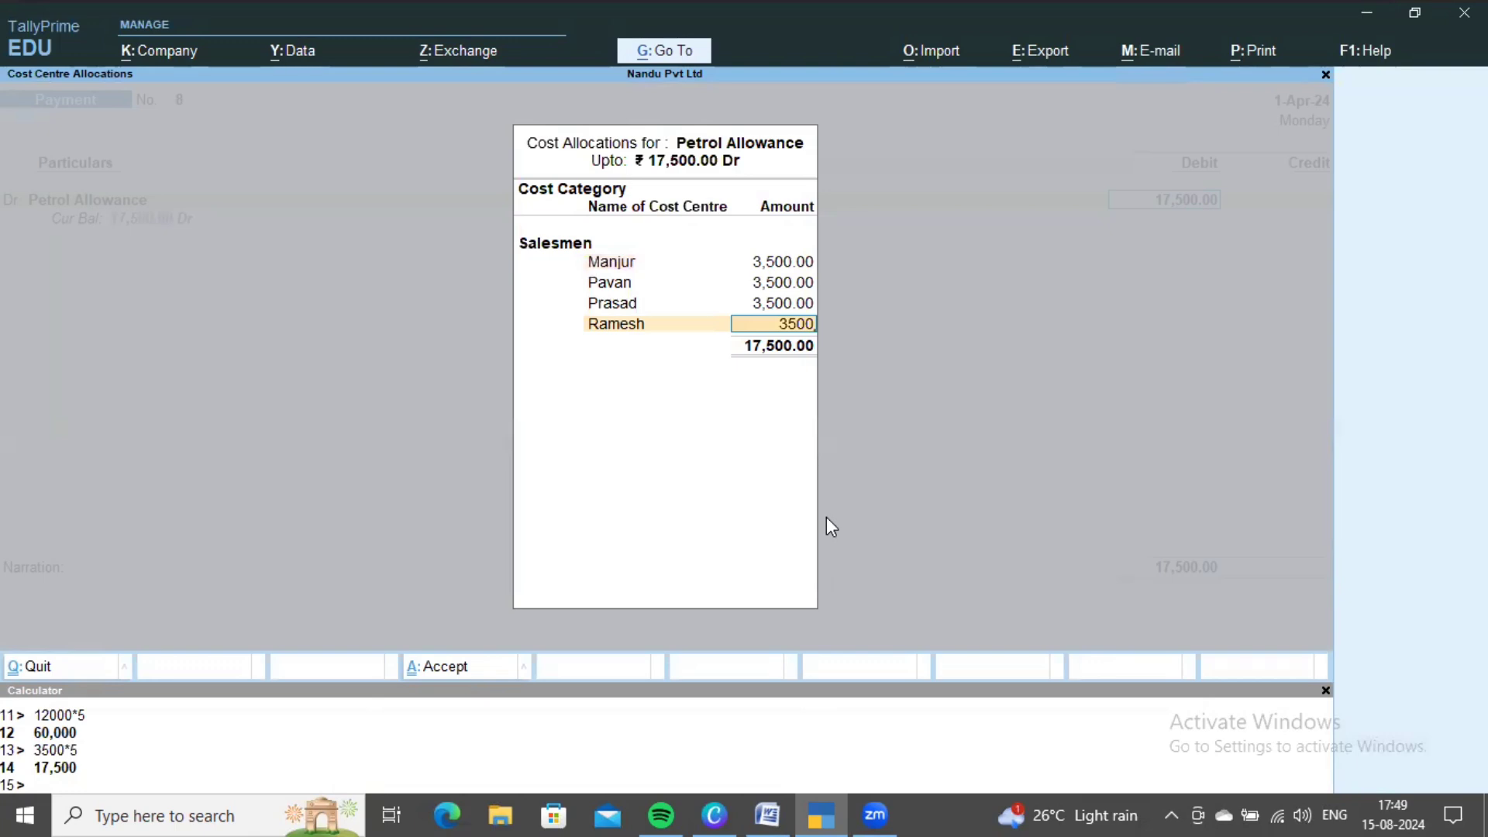
{"action": "key", "text": "Return"}
{"action": "key", "text": "Down"}
{"action": "key", "text": "Down"}
{"action": "key", "text": "Down"}
{"action": "key", "text": "Down"}
{"action": "key", "text": "Down"}
{"action": "key", "text": "Return"}
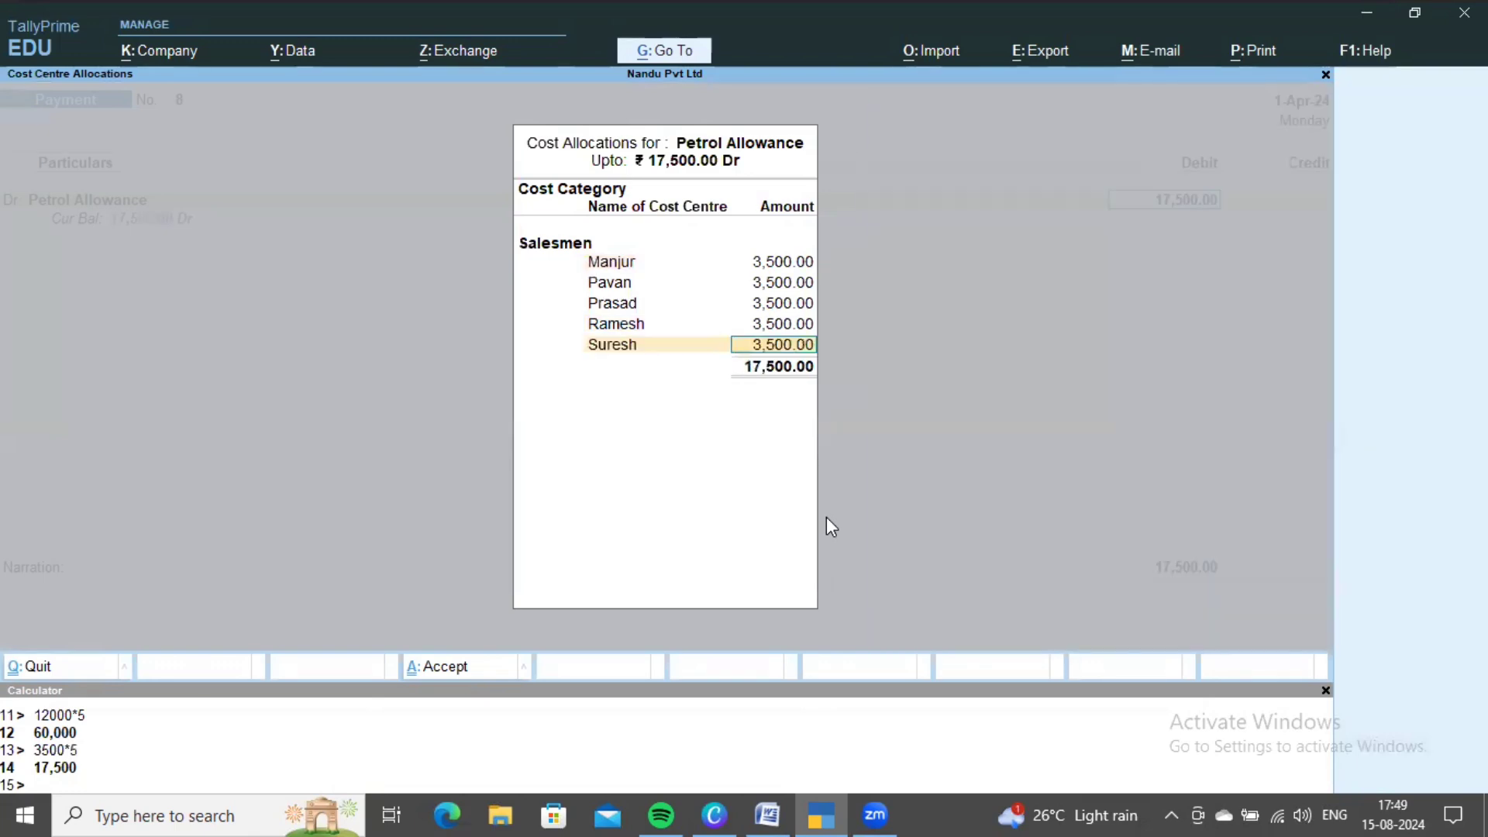
{"action": "key", "text": "ctrl+a"}
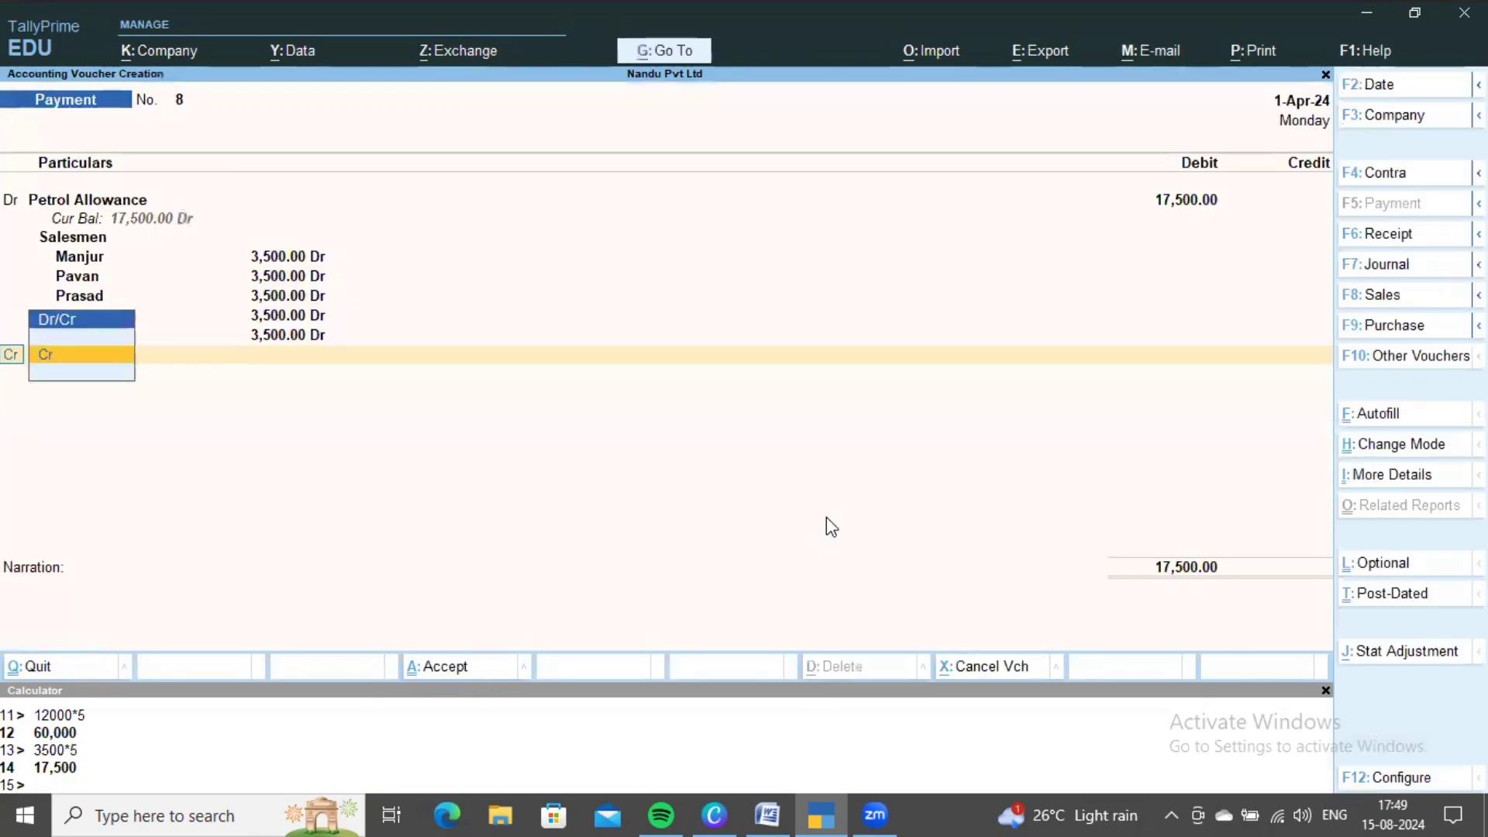
{"action": "key", "text": "alt+Tab"}
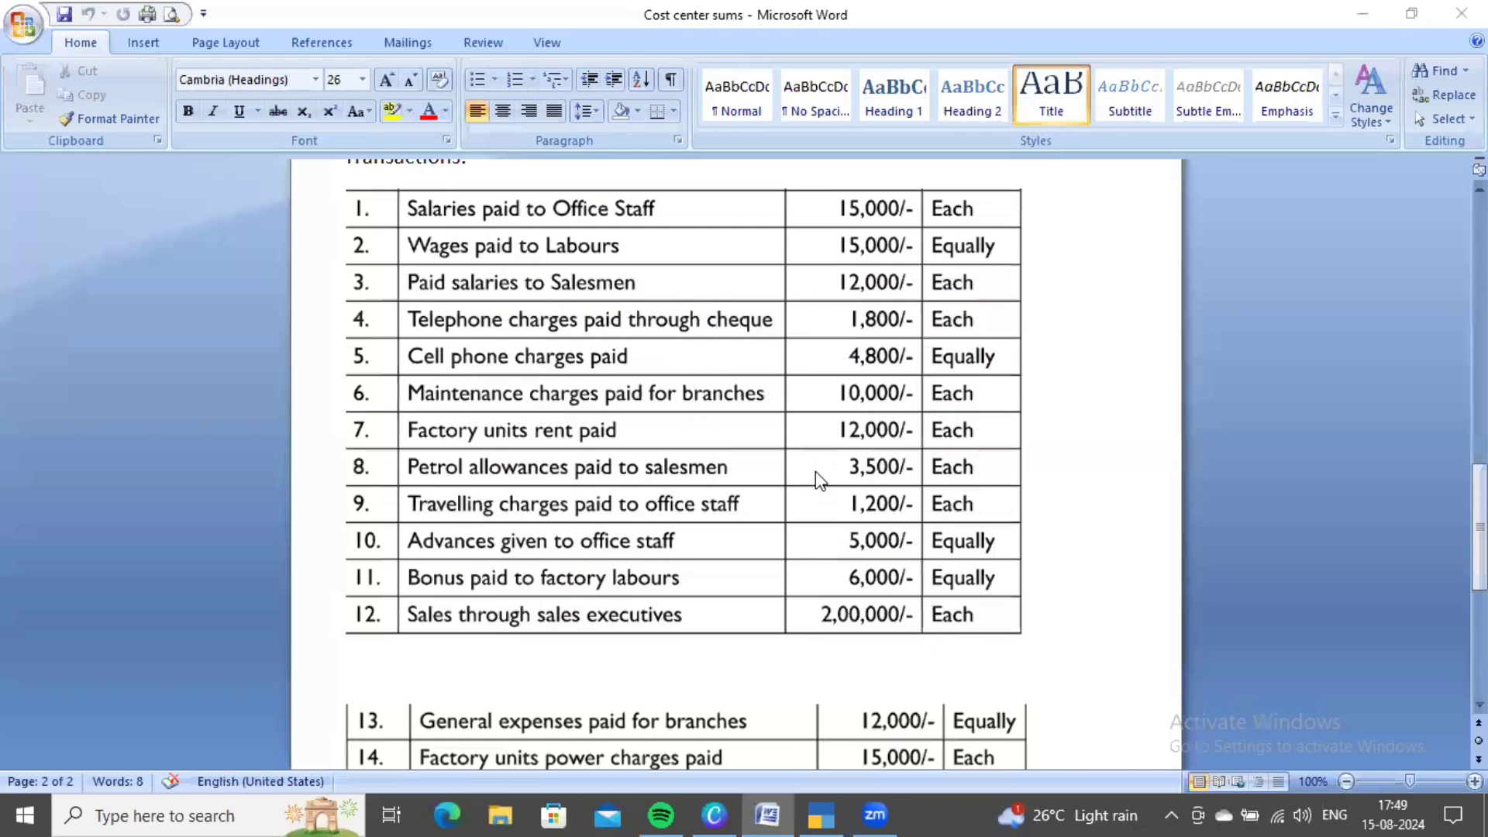
- Credit Cash 17,500, save voucher 8, and scroll up to Word's Transactions table
{"action": "key", "text": "alt+Tab"}
{"action": "key", "text": "Return"}
{"action": "key", "text": "Return"}
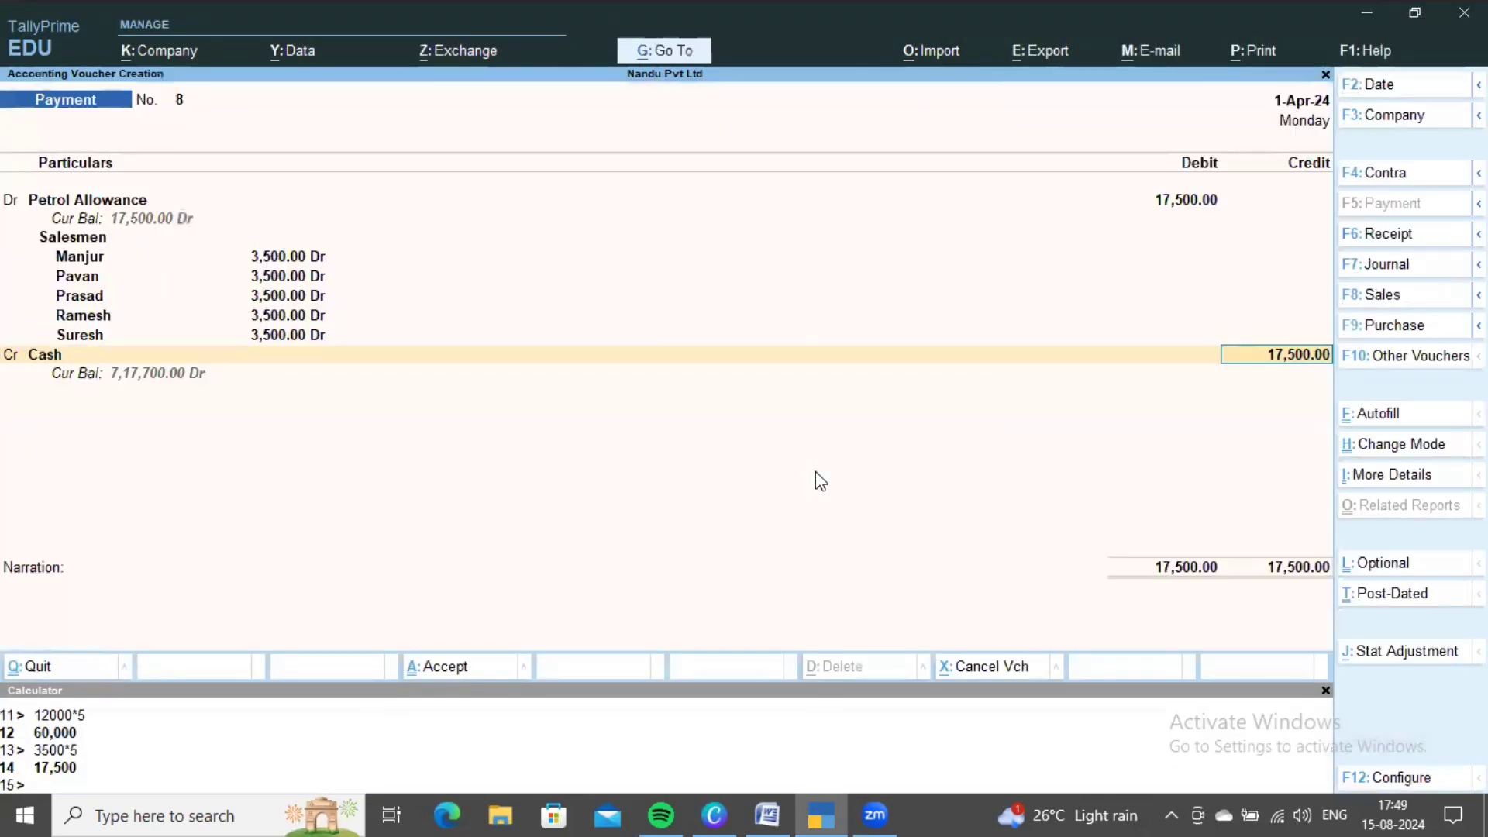
{"action": "key", "text": "ctrl+a"}
{"action": "key", "text": "alt+Tab"}
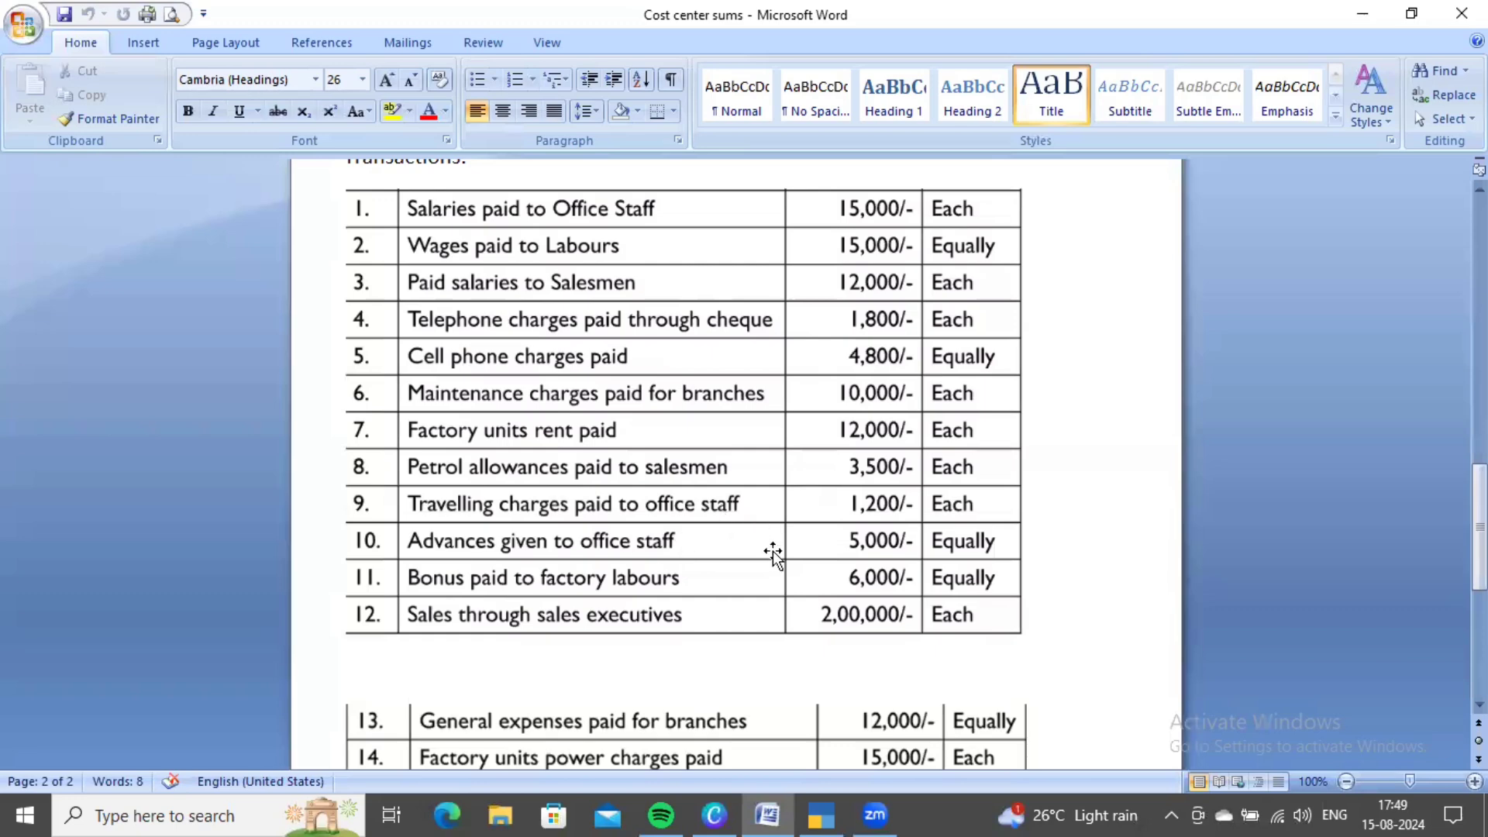
{"action": "scroll", "coordinate": [769, 554], "scroll_direction": "up", "scroll_amount": 1}
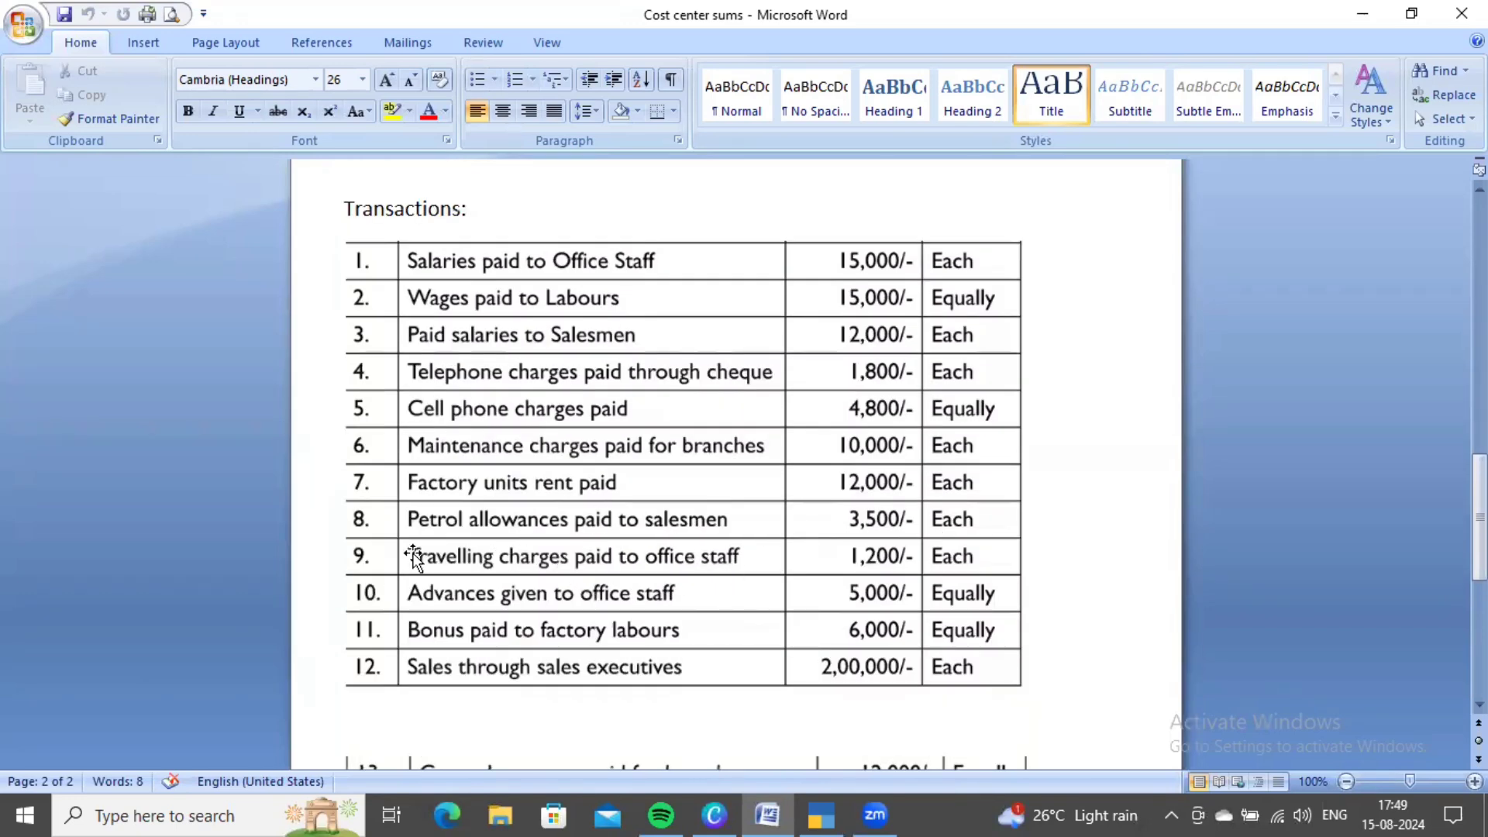
{"action": "key", "text": "alt+Tab"}
- Create a new Travelling Charges ledger under Indirect Expenses from Payment voucher No. 9 and save it
{"action": "key", "text": "Up"}
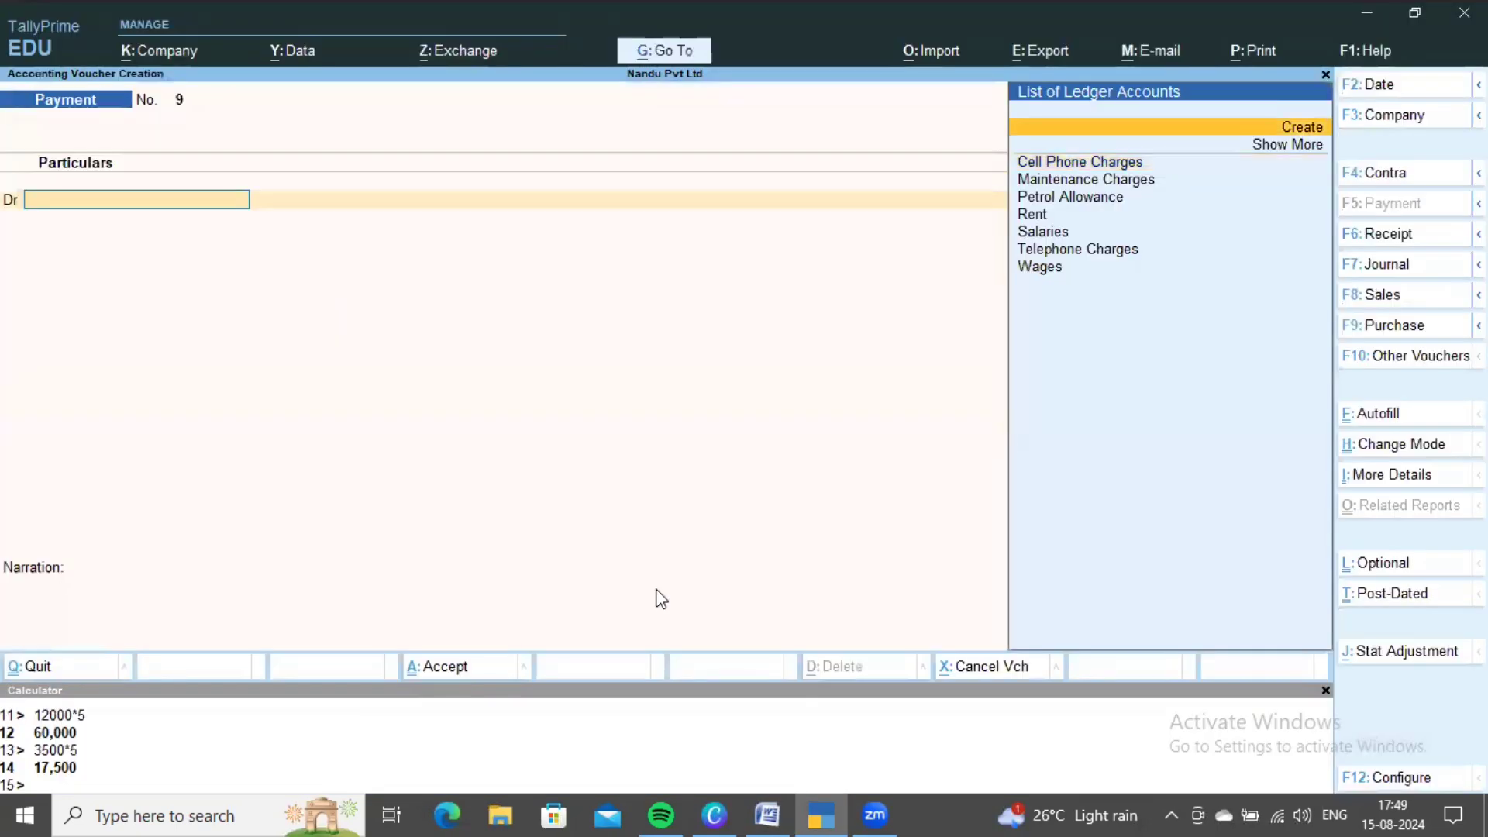
{"action": "key", "text": "Return"}
{"action": "type", "text": "Travelling Charges"}
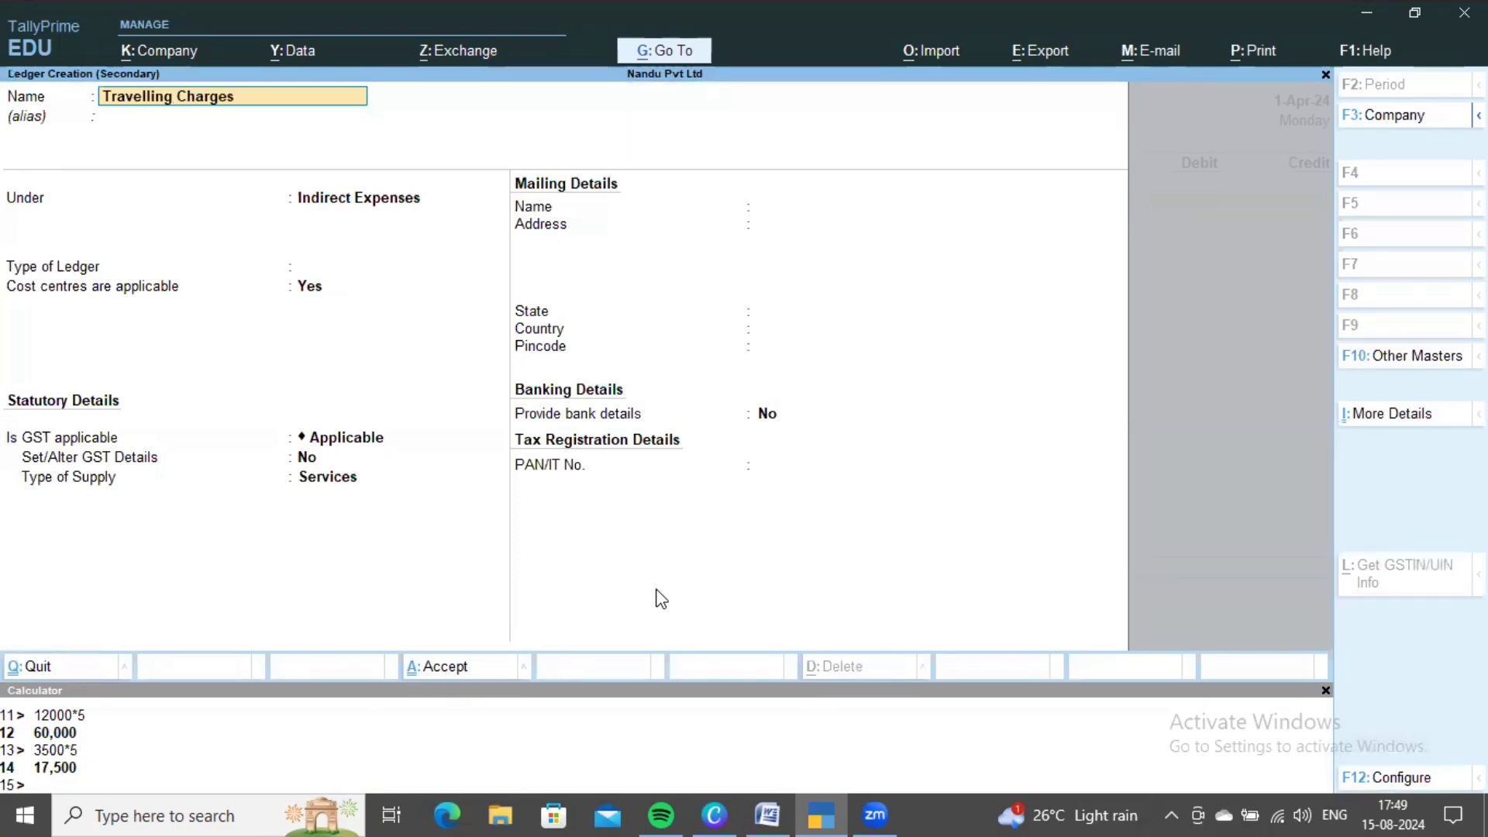
{"action": "key", "text": "Return"}
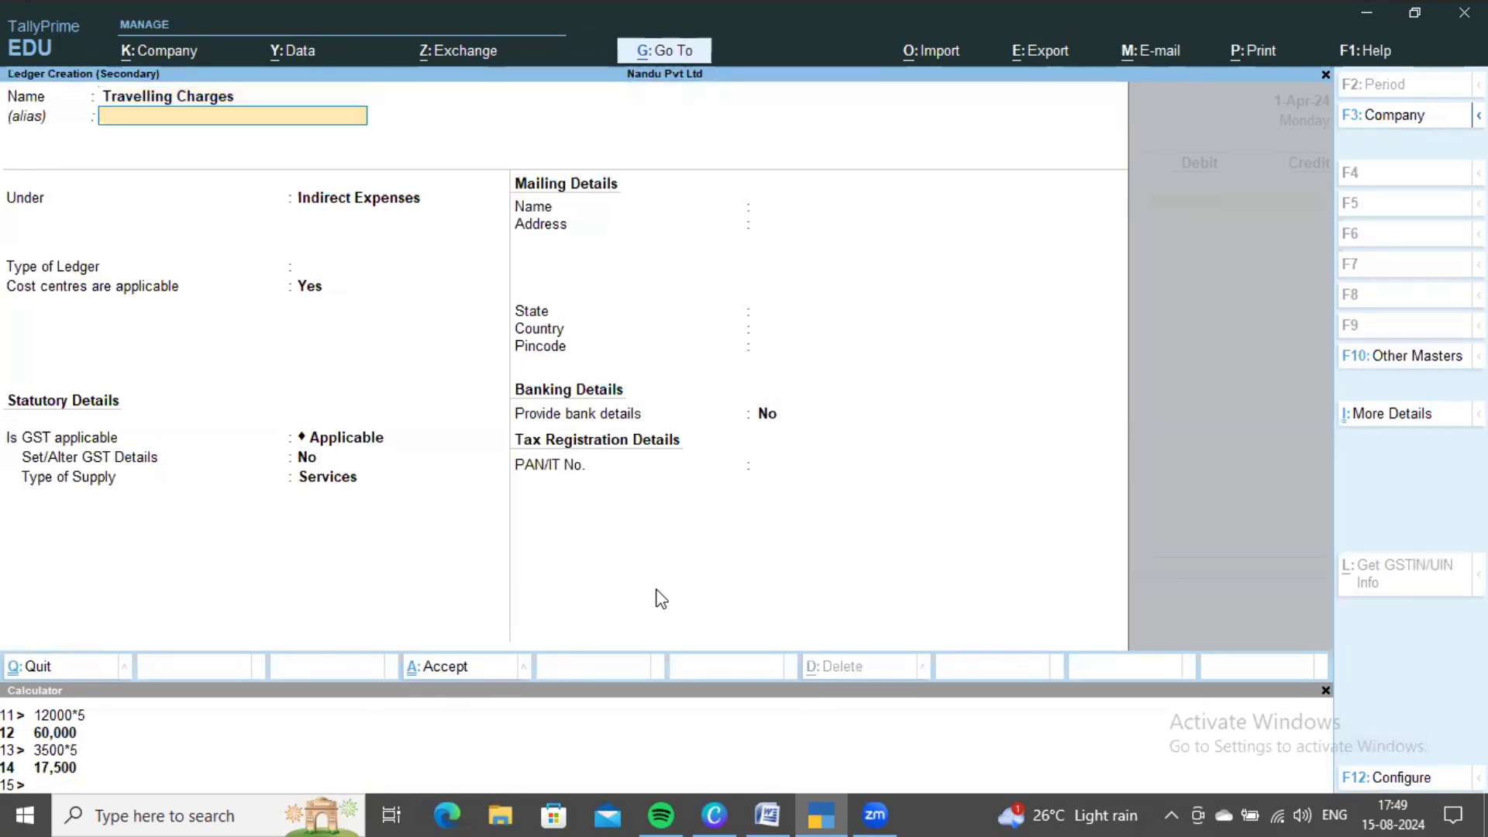
{"action": "key", "text": "Return"}
{"action": "key", "text": "ctrl+a"}
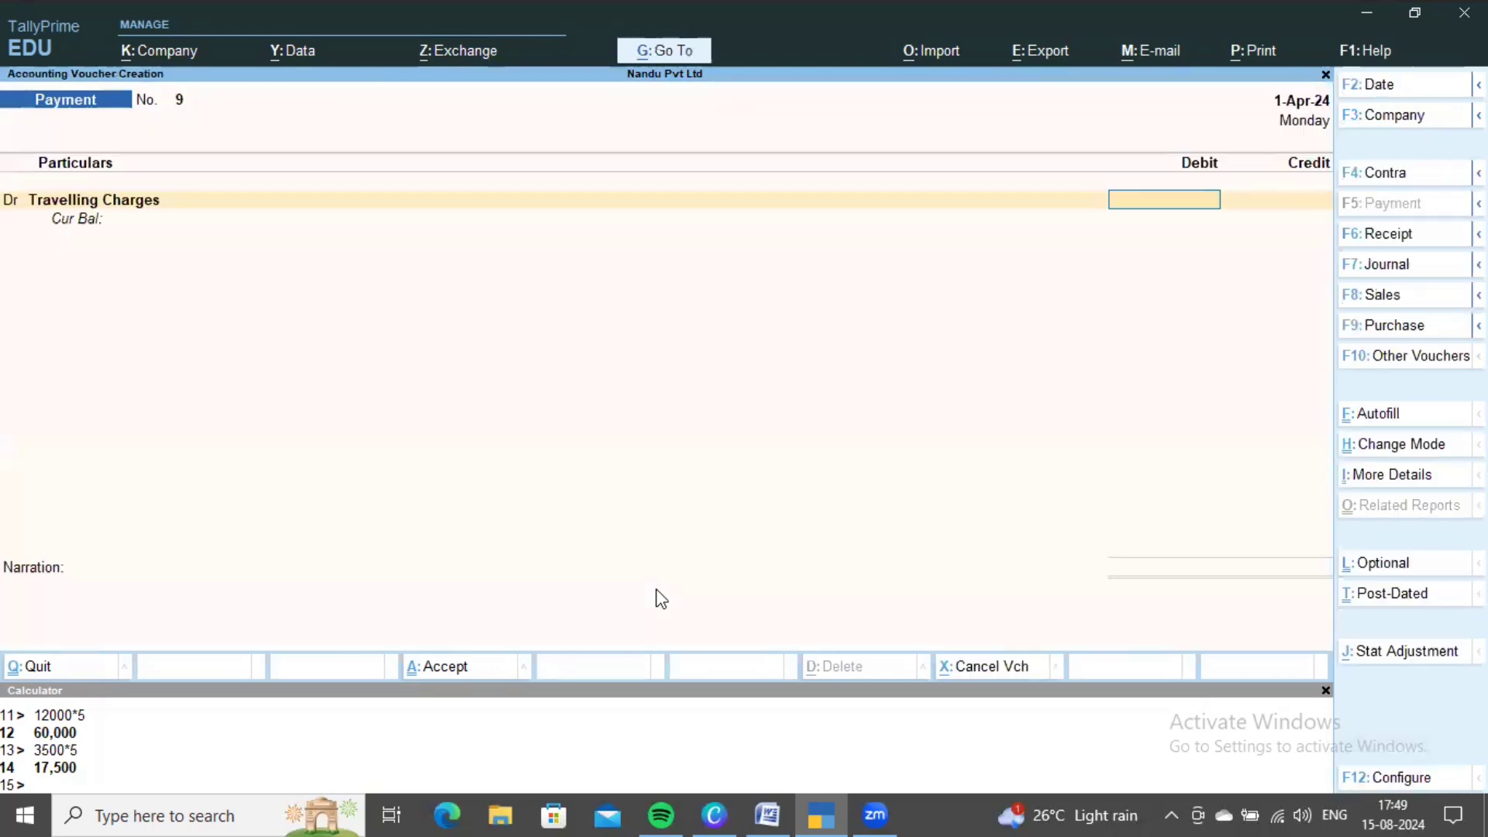
{"action": "key", "text": "alt+Tab"}
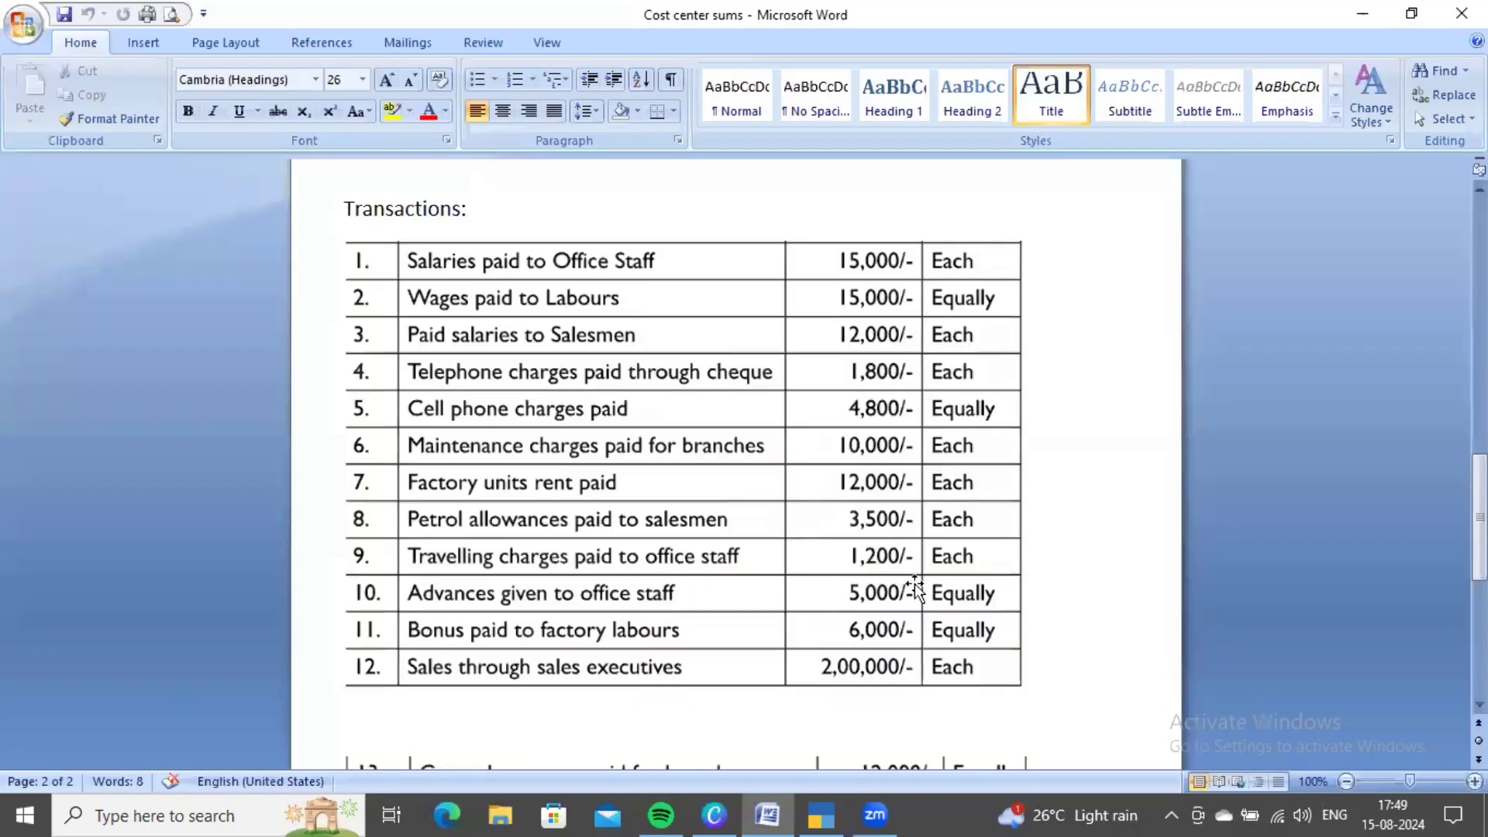
- Scroll up to the Problem 1 table to read the Office Staff cost-centre names, then return to TallyPrime
{"action": "scroll", "coordinate": [873, 577], "scroll_direction": "up", "scroll_amount": 10}
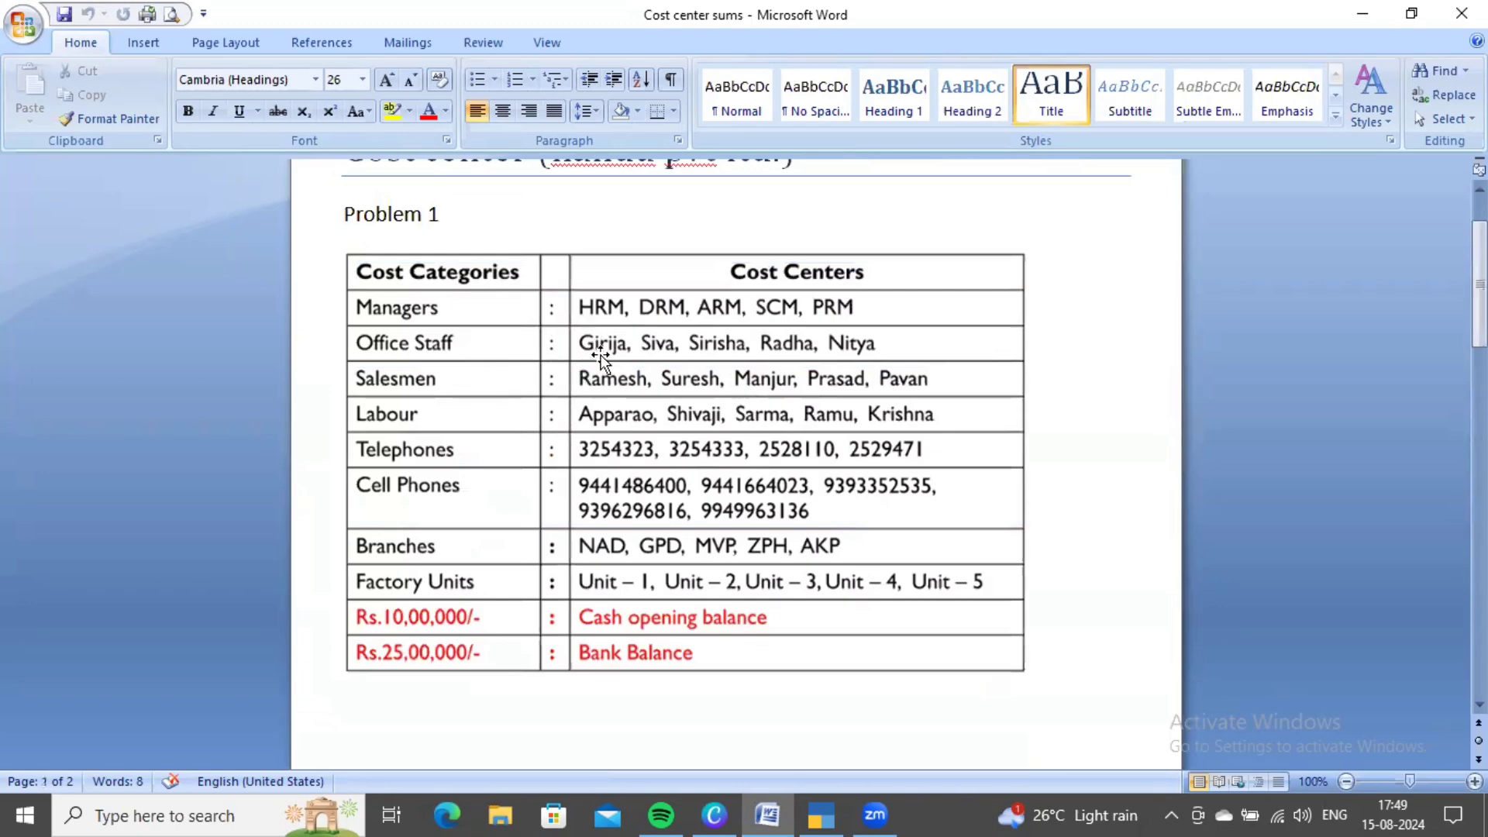
{"action": "scroll", "coordinate": [917, 353], "scroll_direction": "down", "scroll_amount": 3}
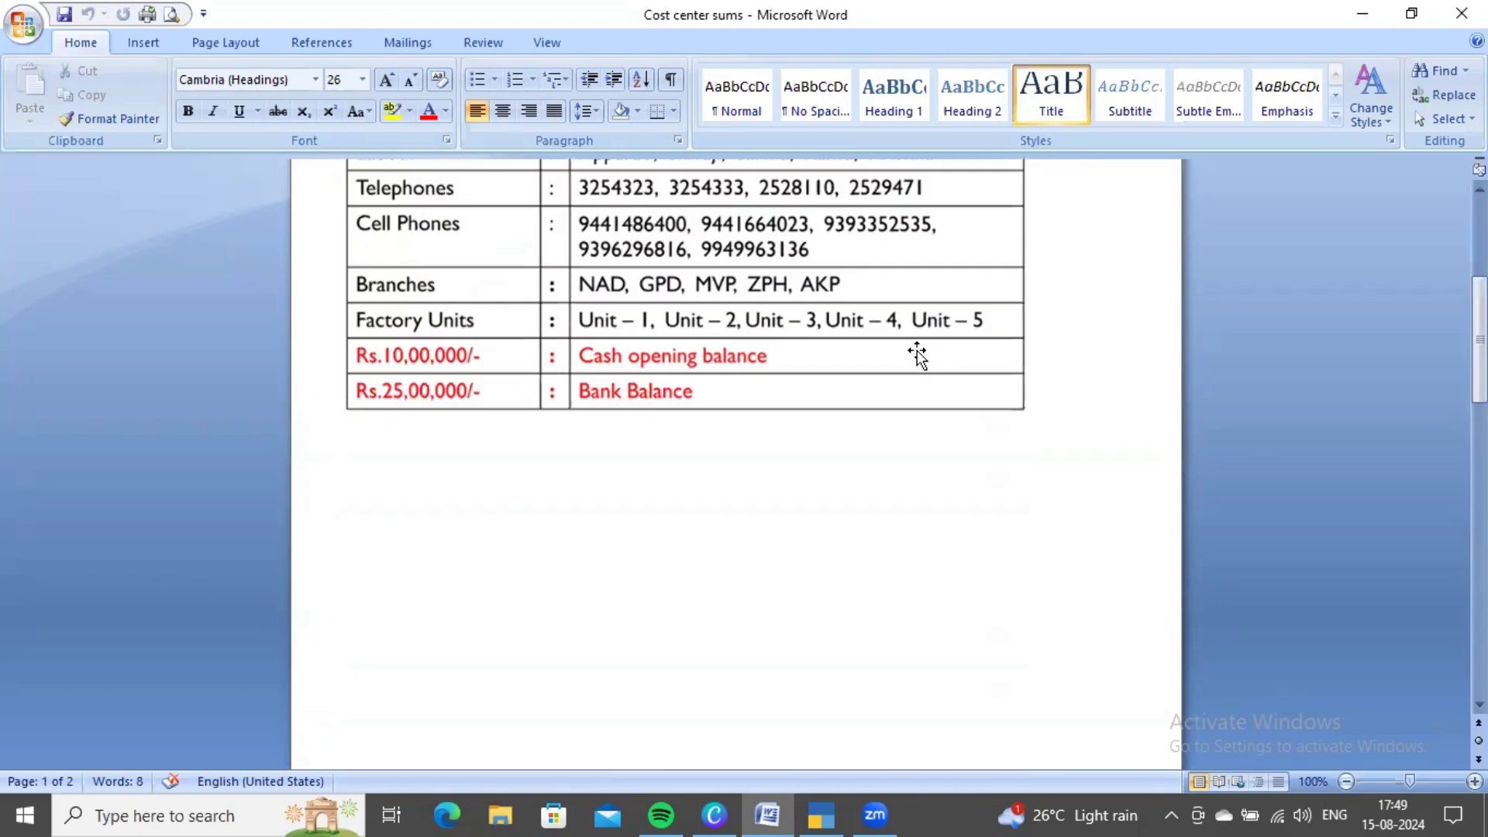
{"action": "scroll", "coordinate": [917, 350], "scroll_direction": "down", "scroll_amount": 10}
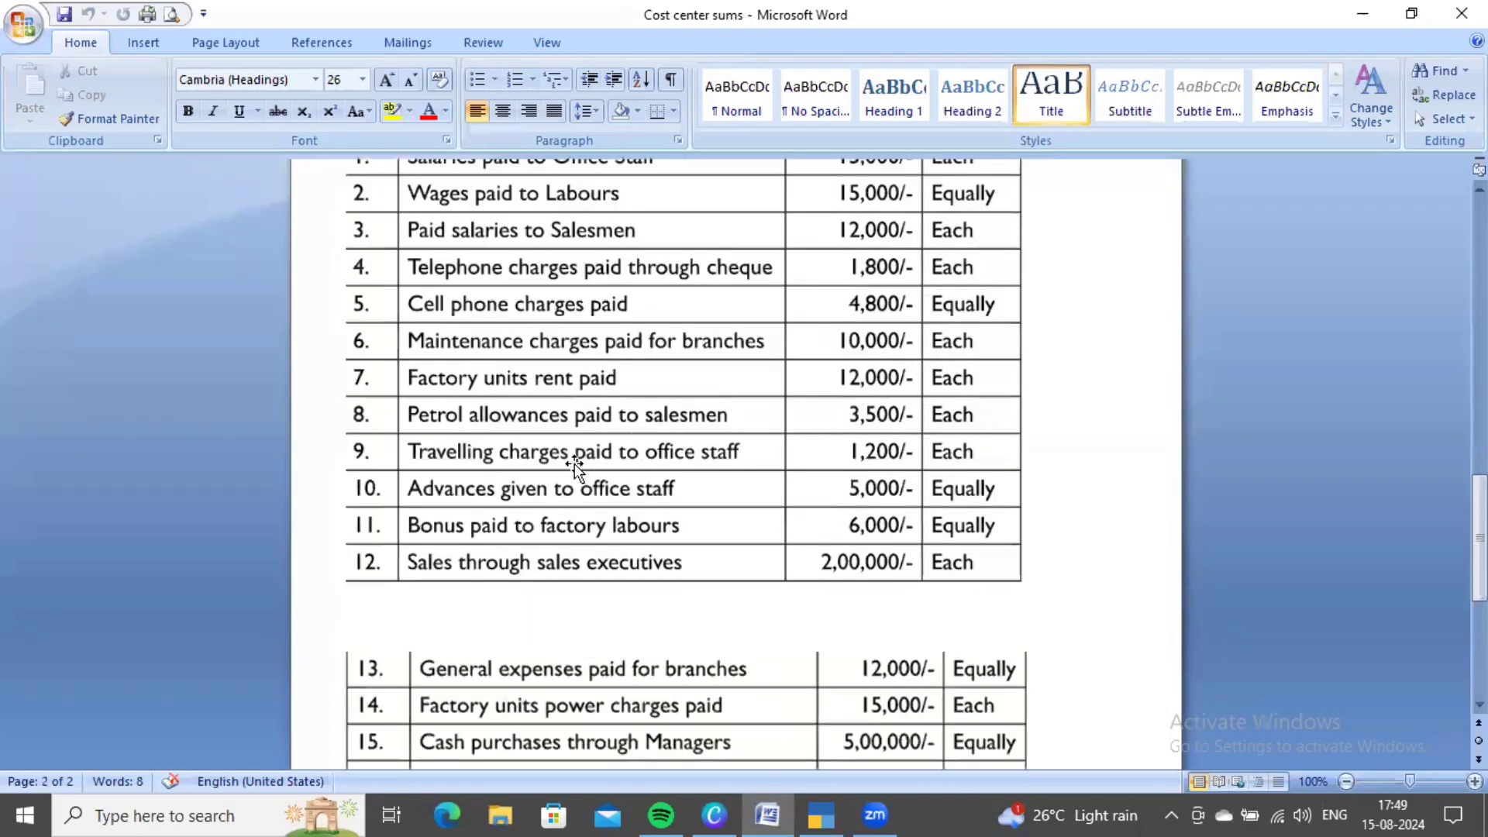
{"action": "key", "text": "alt+Tab"}
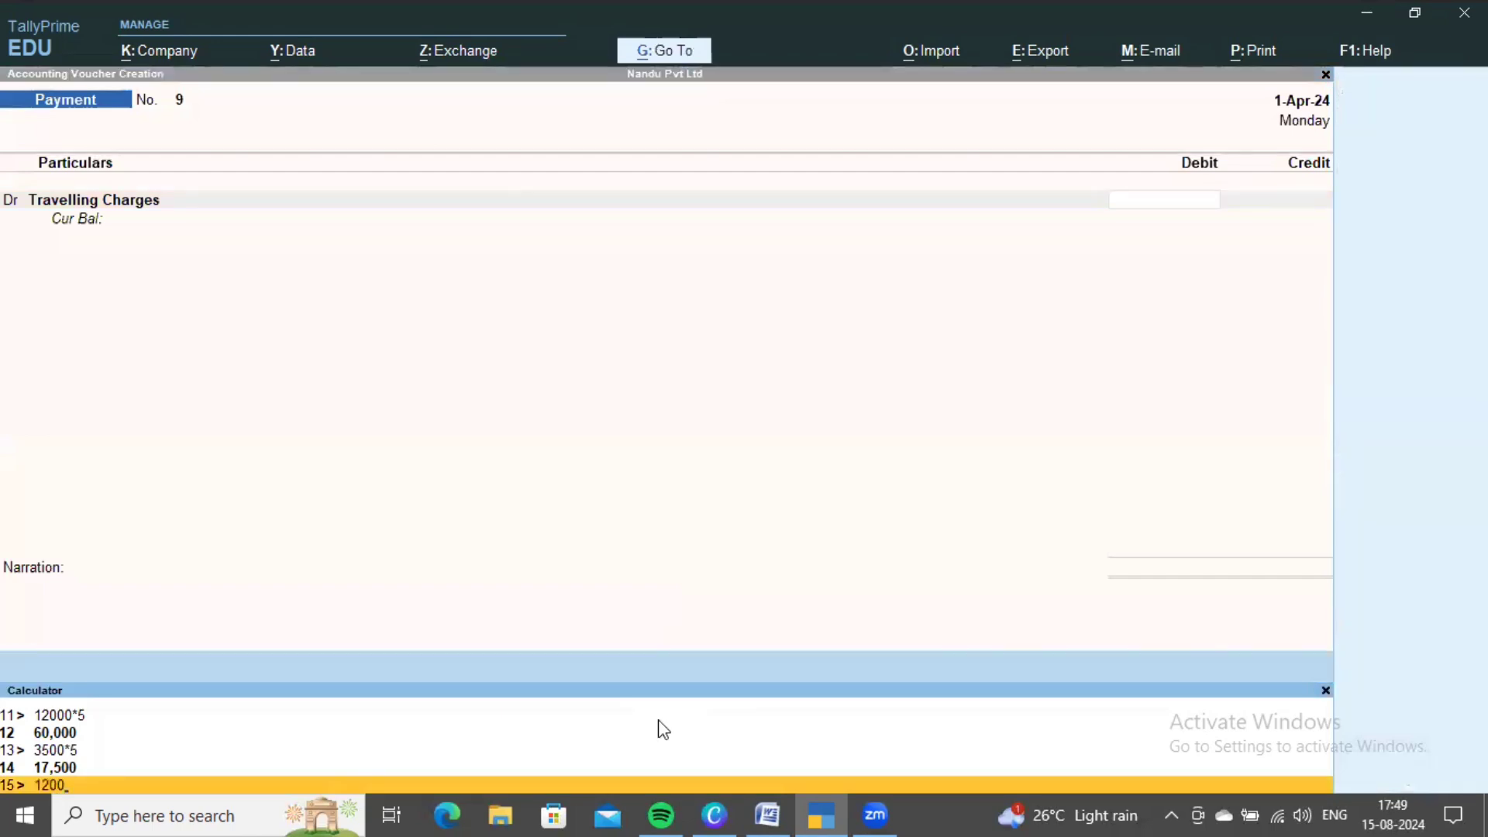
- Enter the 6,000 Travelling Charges debit (1,200 × 5) and choose the Office Staff cost category
{"action": "type", "text": "*5"}
{"action": "key", "text": "Return"}
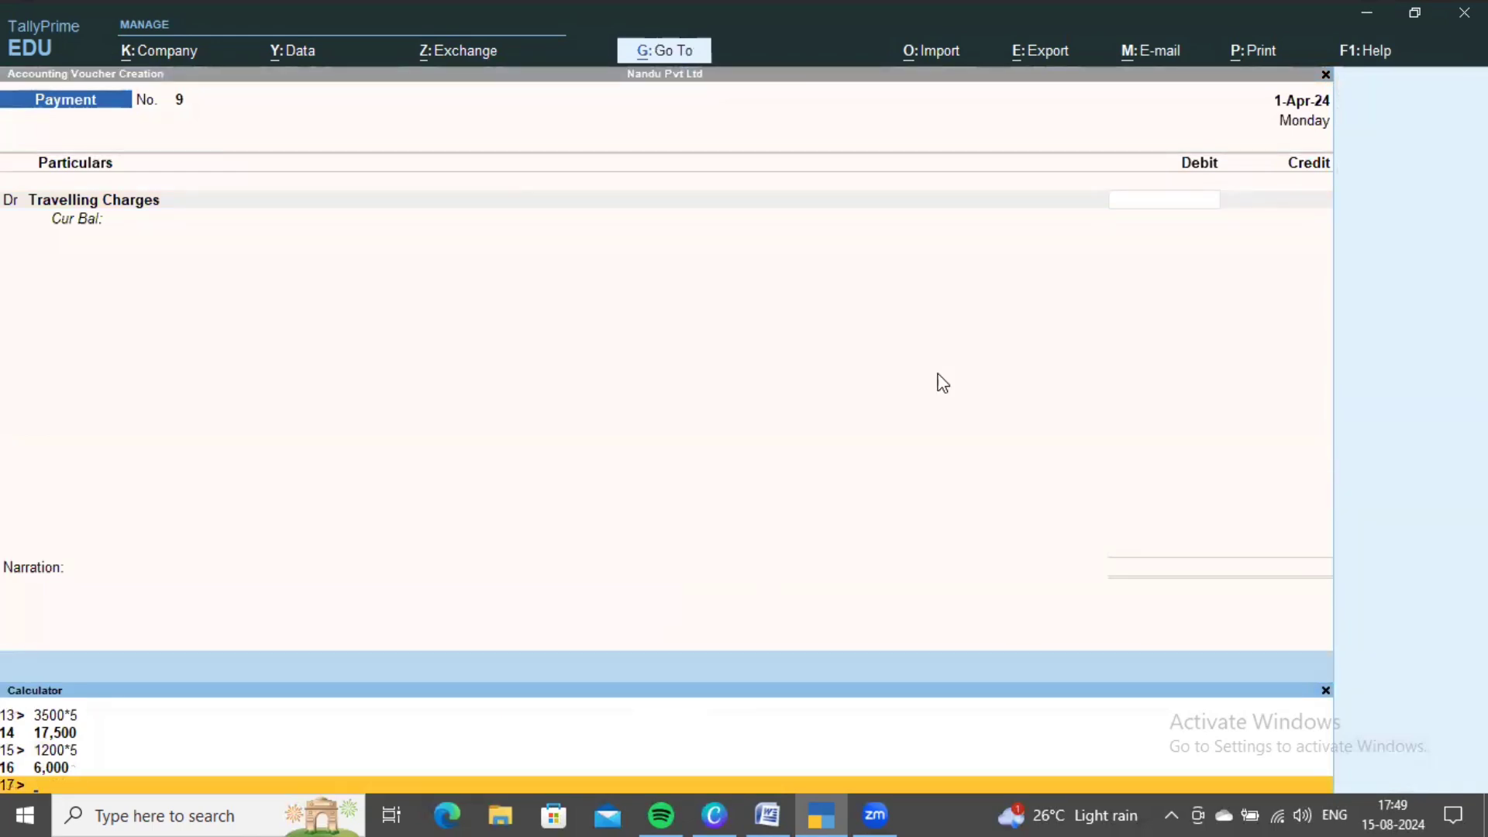
{"action": "key", "text": "Escape"}
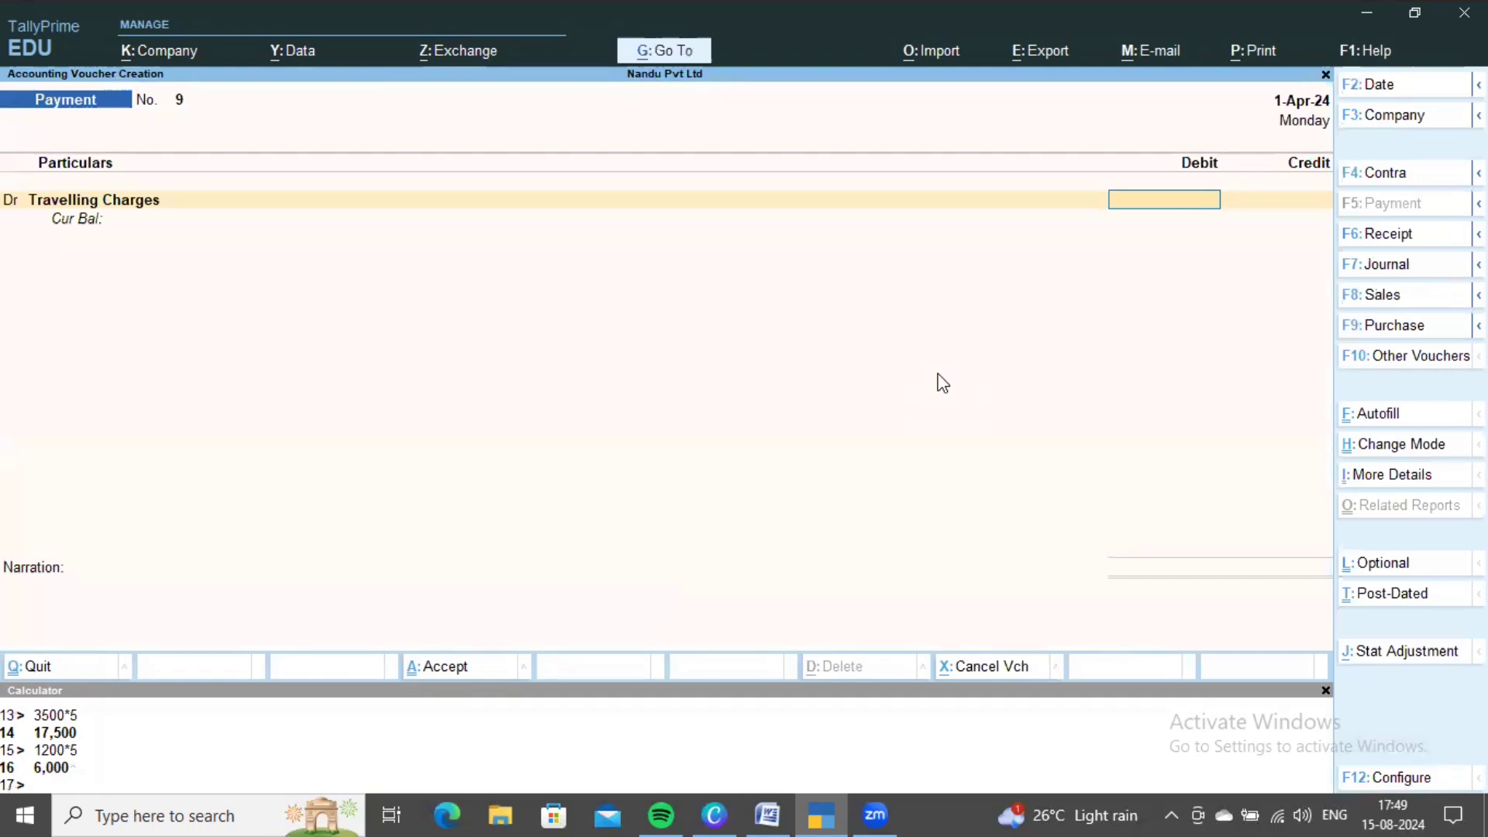
{"action": "type", "text": "6000"}
{"action": "key", "text": "Return"}
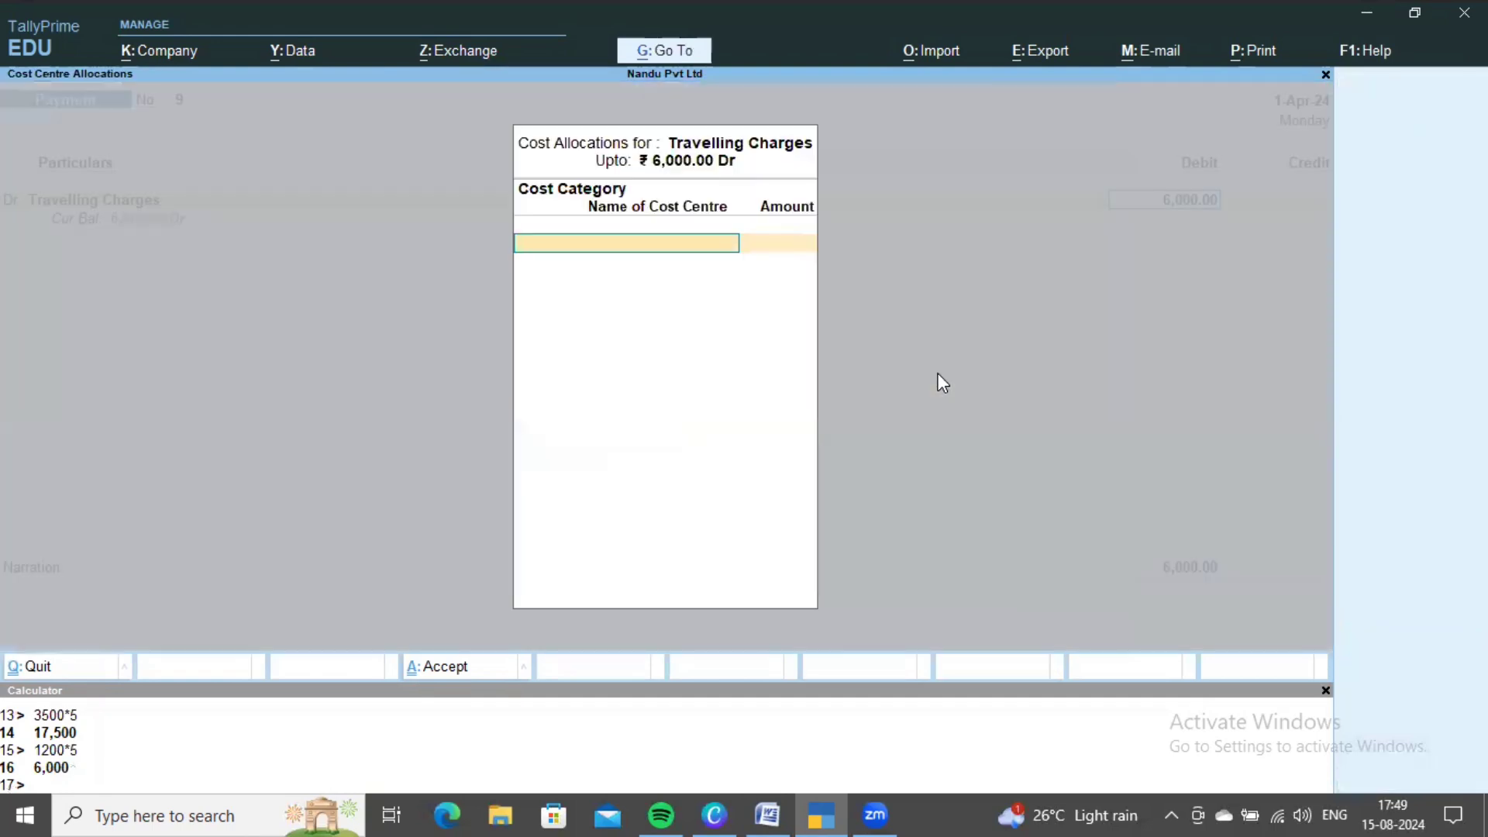
{"action": "key", "text": "Down"}
{"action": "key", "text": "Down"}
{"action": "key", "text": "Down"}
{"action": "key", "text": "Down"}
{"action": "key", "text": "Down"}
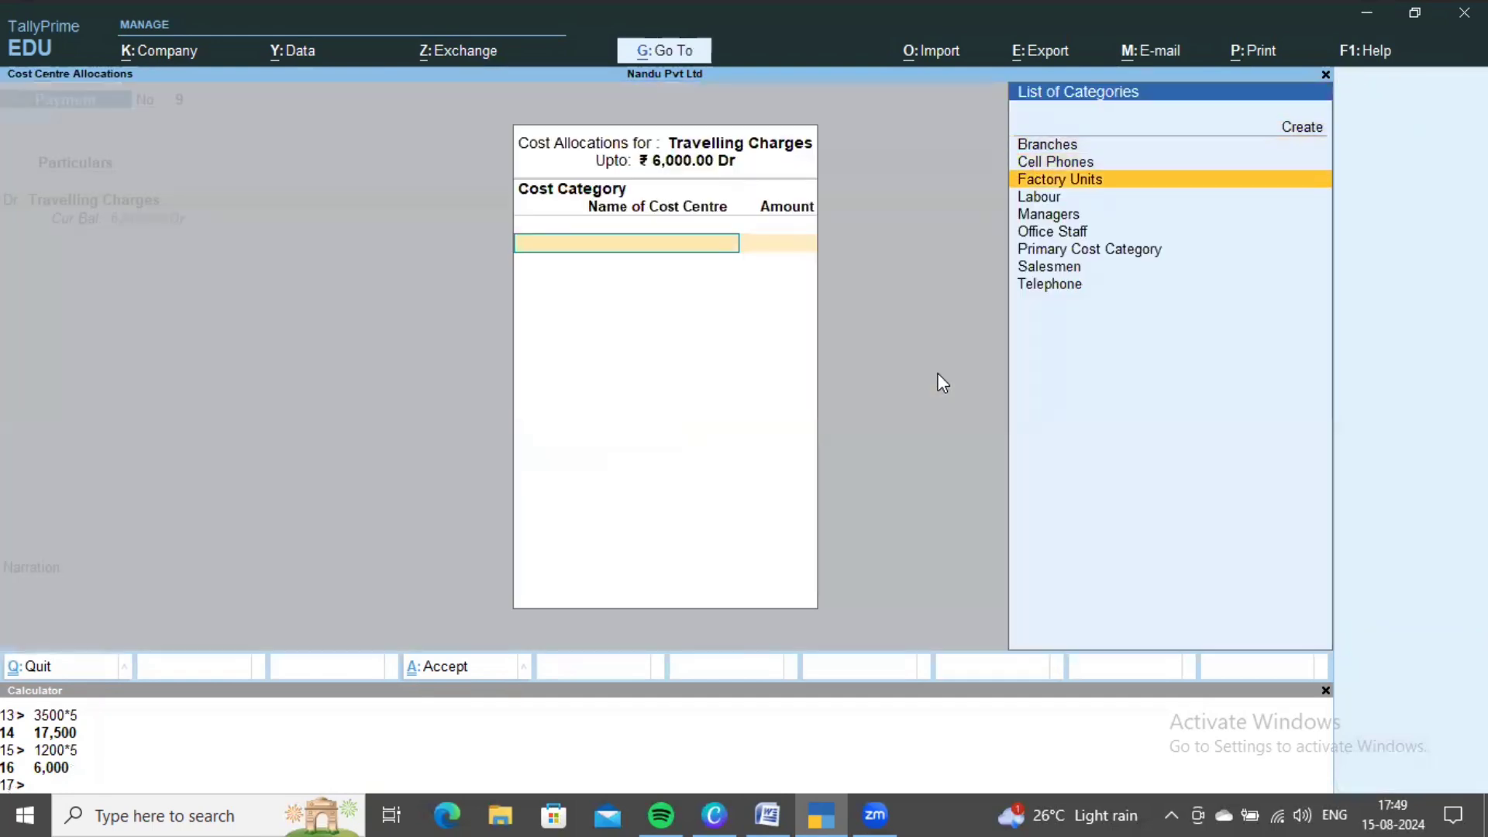
{"action": "key", "text": "Return"}
- Allocate 1,200 each to the Girija and Nitya cost centres
{"action": "key", "text": "alt+Tab"}
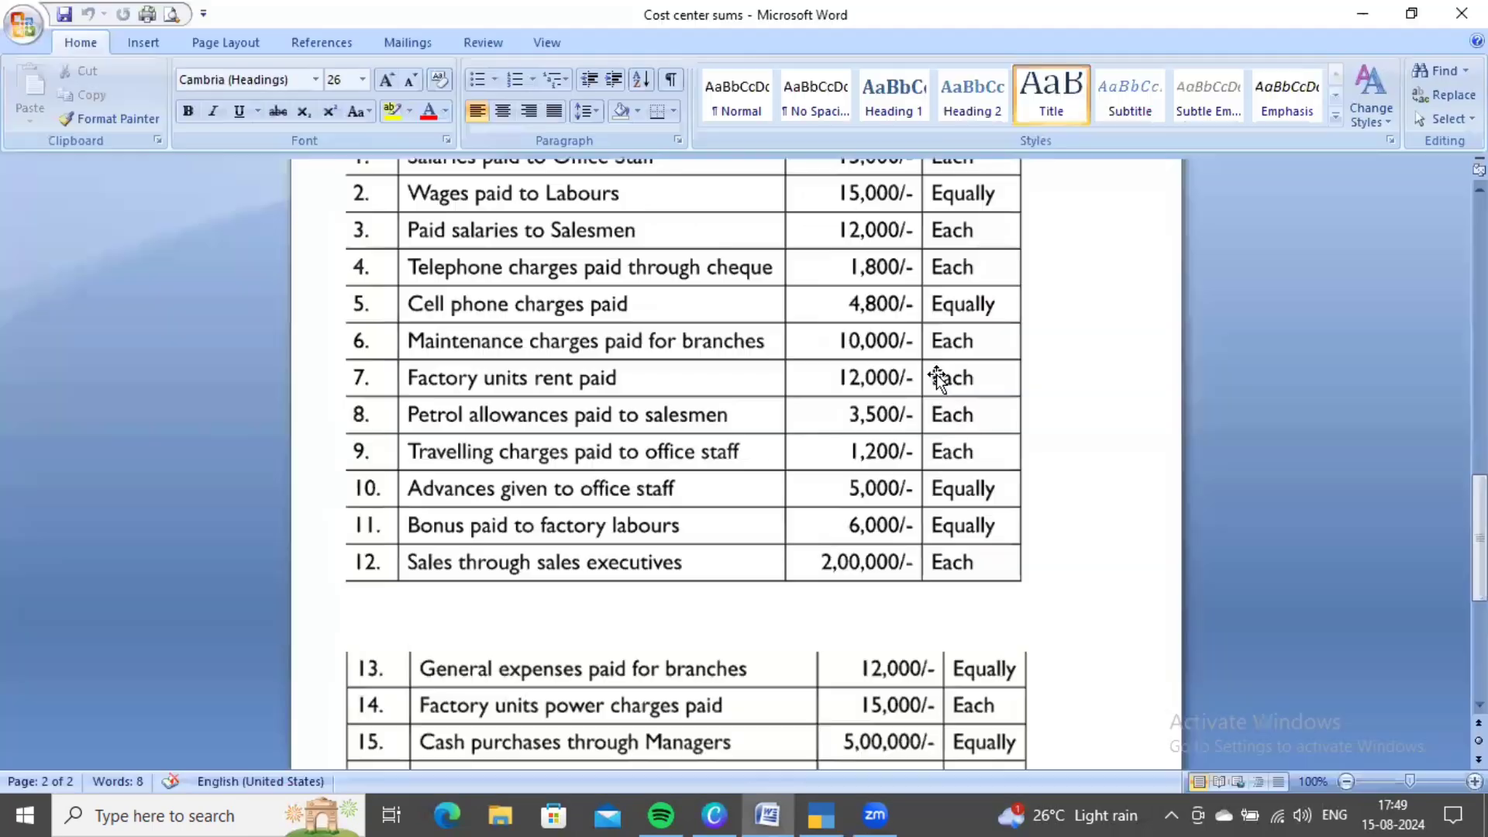
{"action": "key", "text": "alt+Tab"}
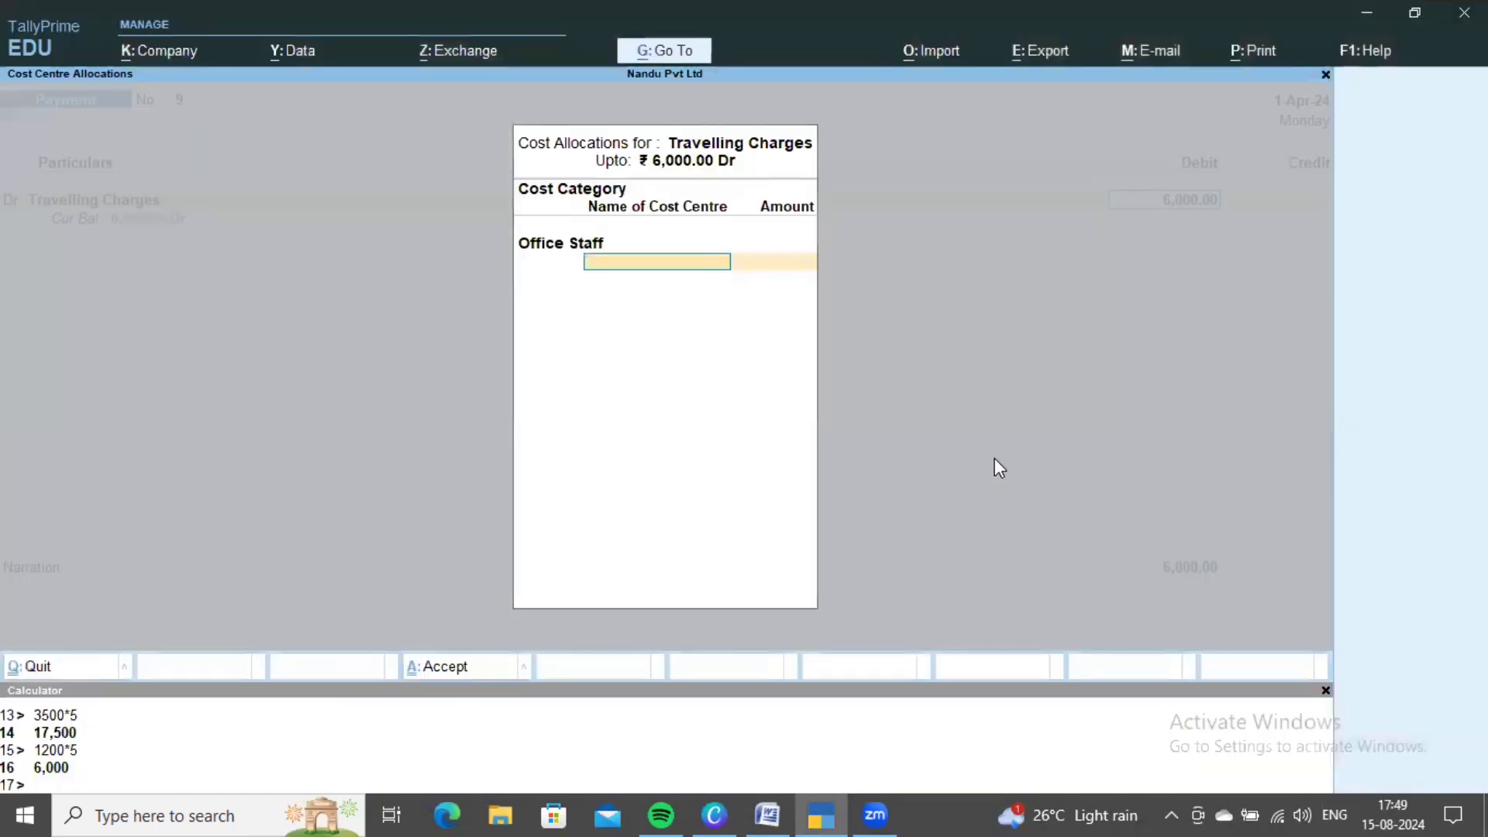
{"action": "key", "text": "Return"}
{"action": "type", "text": "1200"}
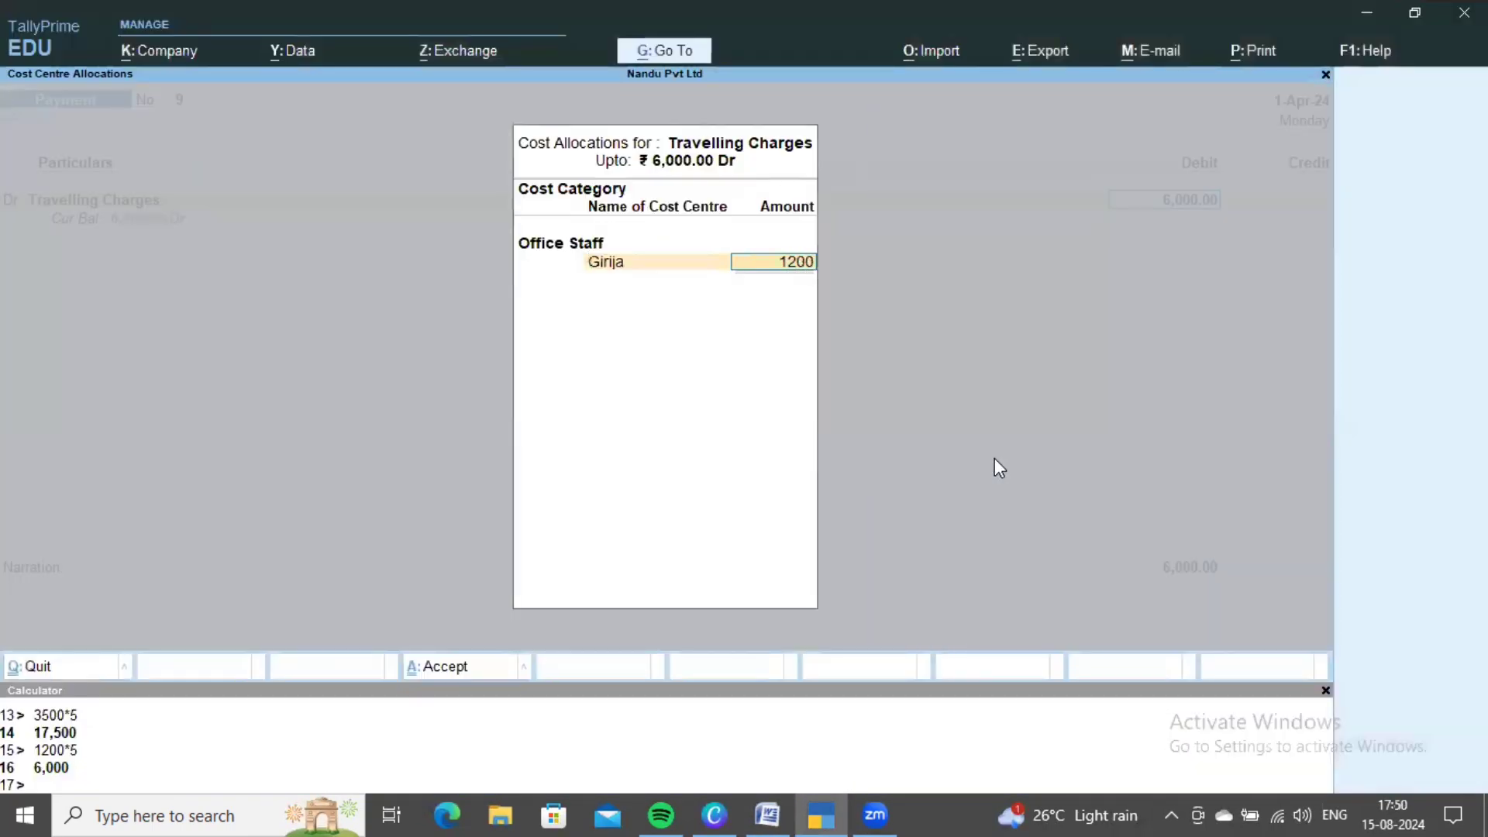
{"action": "key", "text": "Return"}
{"action": "key", "text": "Down"}
{"action": "key", "text": "Return"}
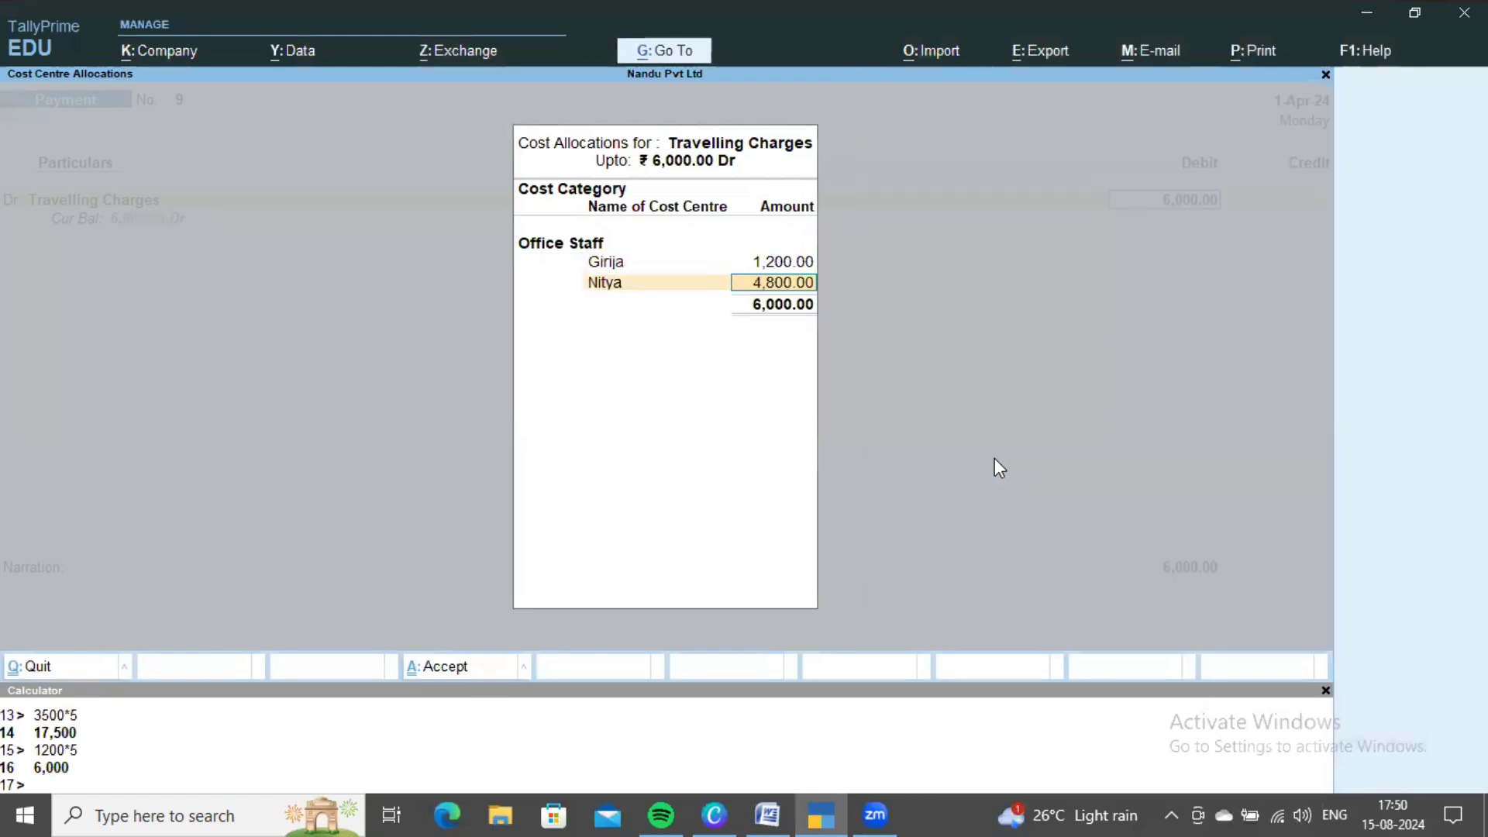
{"action": "type", "text": "1,200"}
{"action": "key", "text": "Return"}
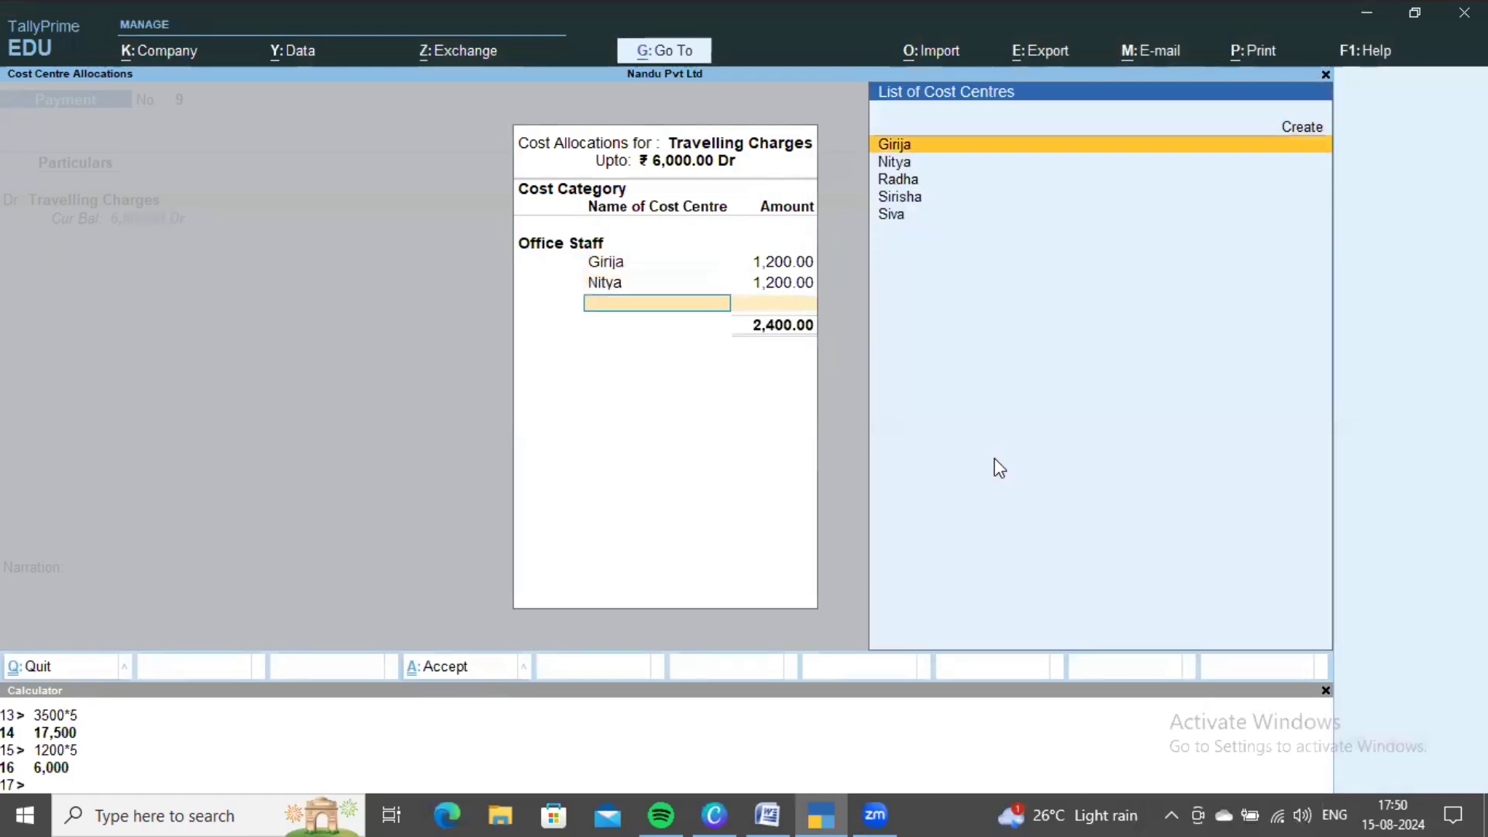
- Allocate 1,200 each to Radha and Sirisha, and the remaining 1,200 to Siva
{"action": "key", "text": "Down"}
{"action": "key", "text": "Down"}
{"action": "key", "text": "Return"}
{"action": "type", "text": "1,200"}
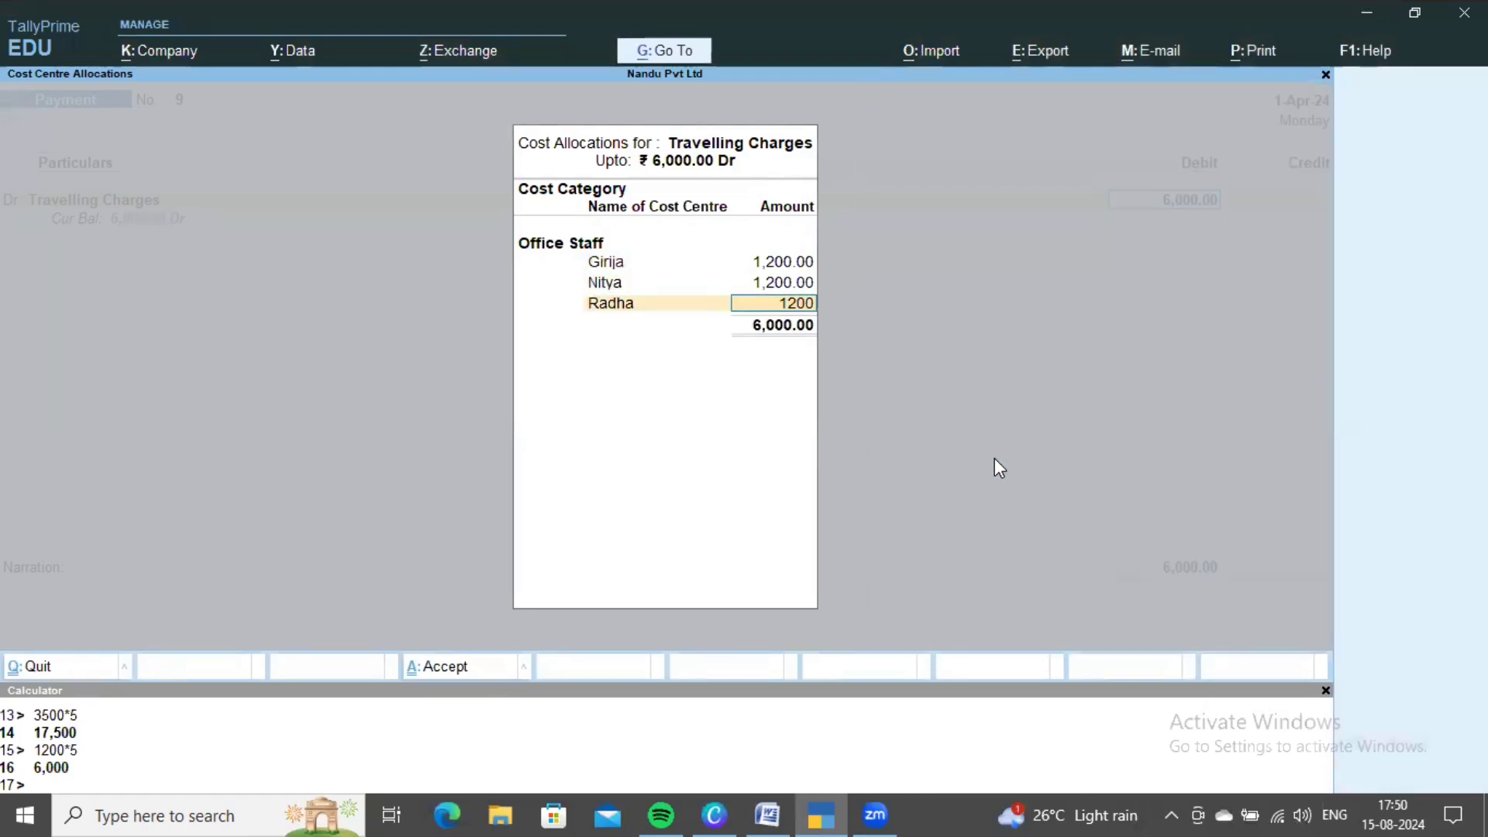
{"action": "key", "text": "Return"}
{"action": "key", "text": "Down"}
{"action": "key", "text": "Down"}
{"action": "key", "text": "Down"}
{"action": "key", "text": "Return"}
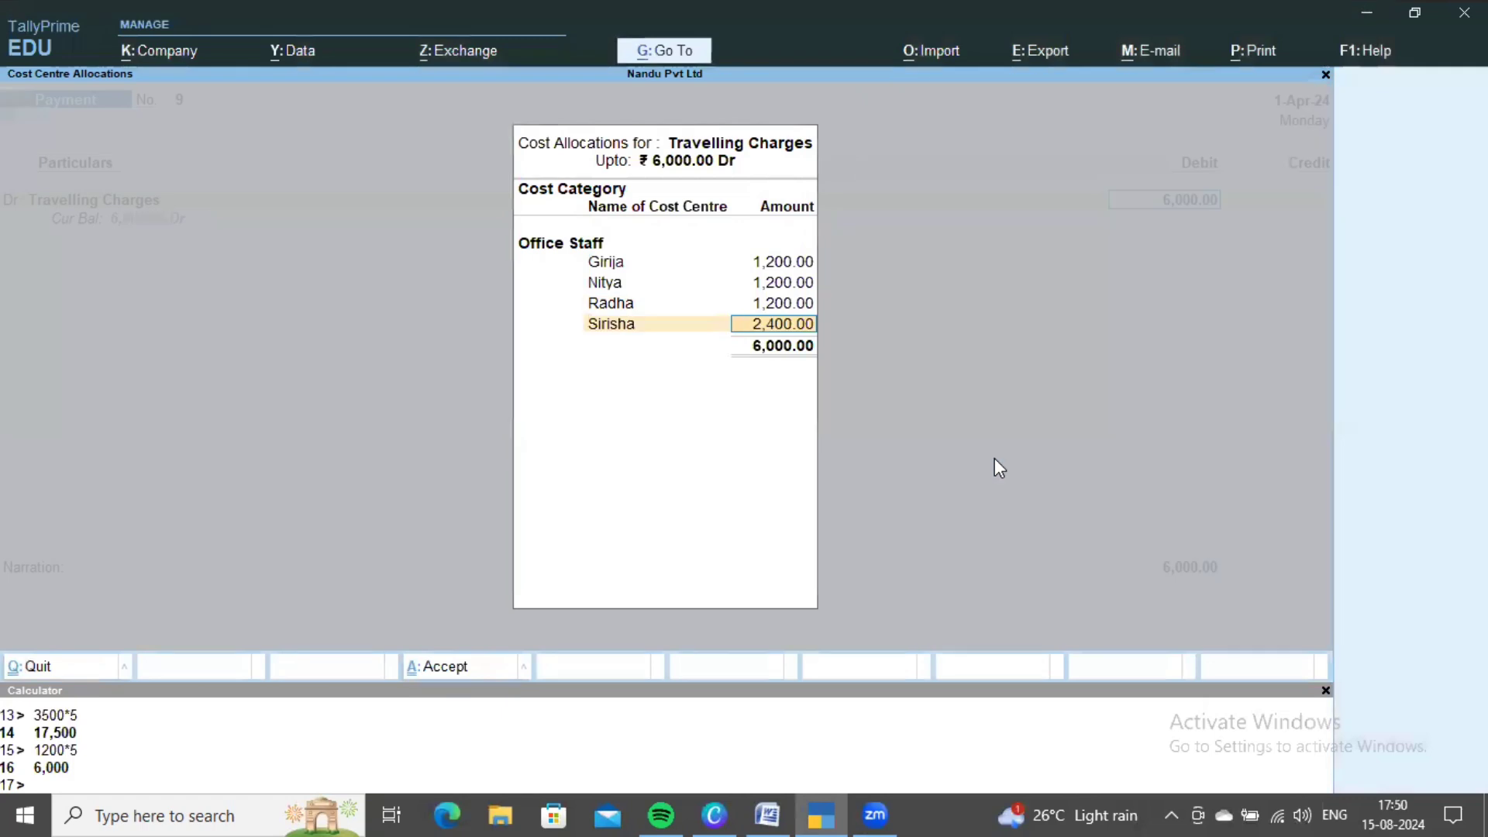
{"action": "type", "text": "1,20"}
{"action": "type", "text": "0"}
{"action": "key", "text": "Return"}
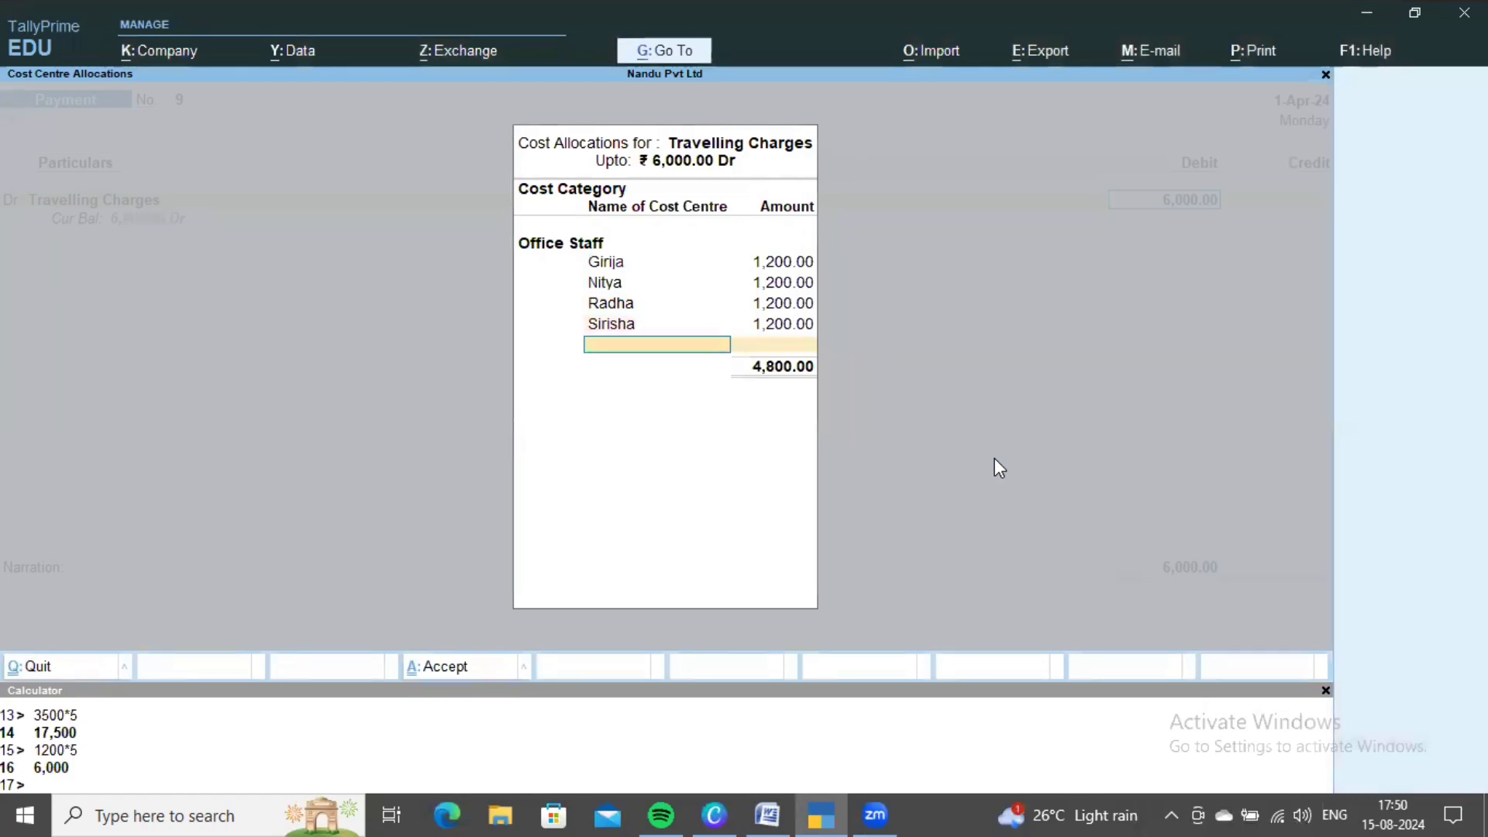
{"action": "key", "text": "Down"}
{"action": "key", "text": "Down"}
{"action": "key", "text": "Down"}
{"action": "key", "text": "Down"}
{"action": "key", "text": "Down"}
{"action": "key", "text": "Return"}
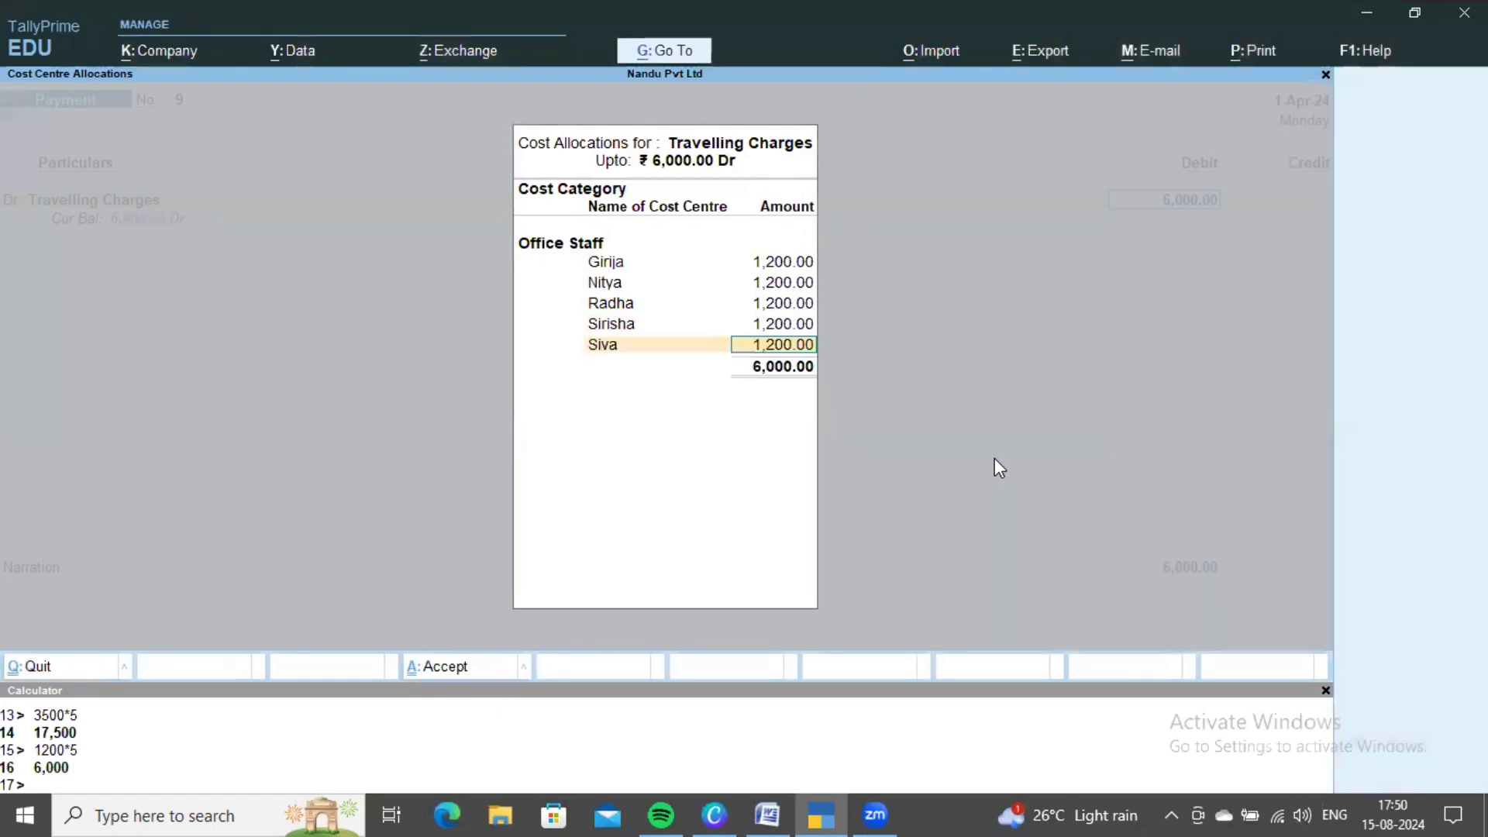
- Finish the allocation, credit Cash for 6,000 and save voucher No. 9
{"action": "key", "text": "Return"}
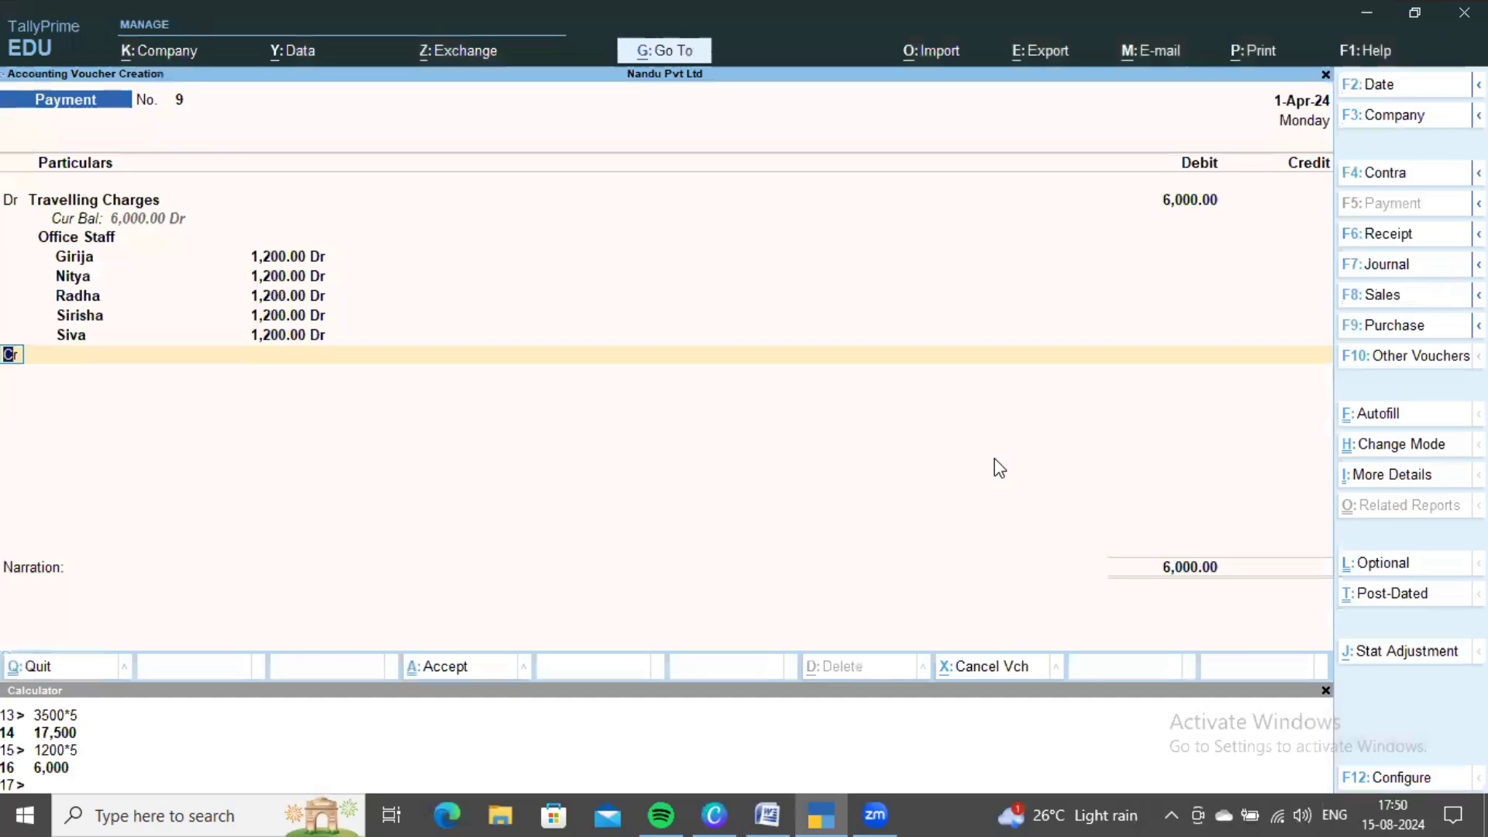
{"action": "key", "text": "Return"}
{"action": "key", "text": "Return"}
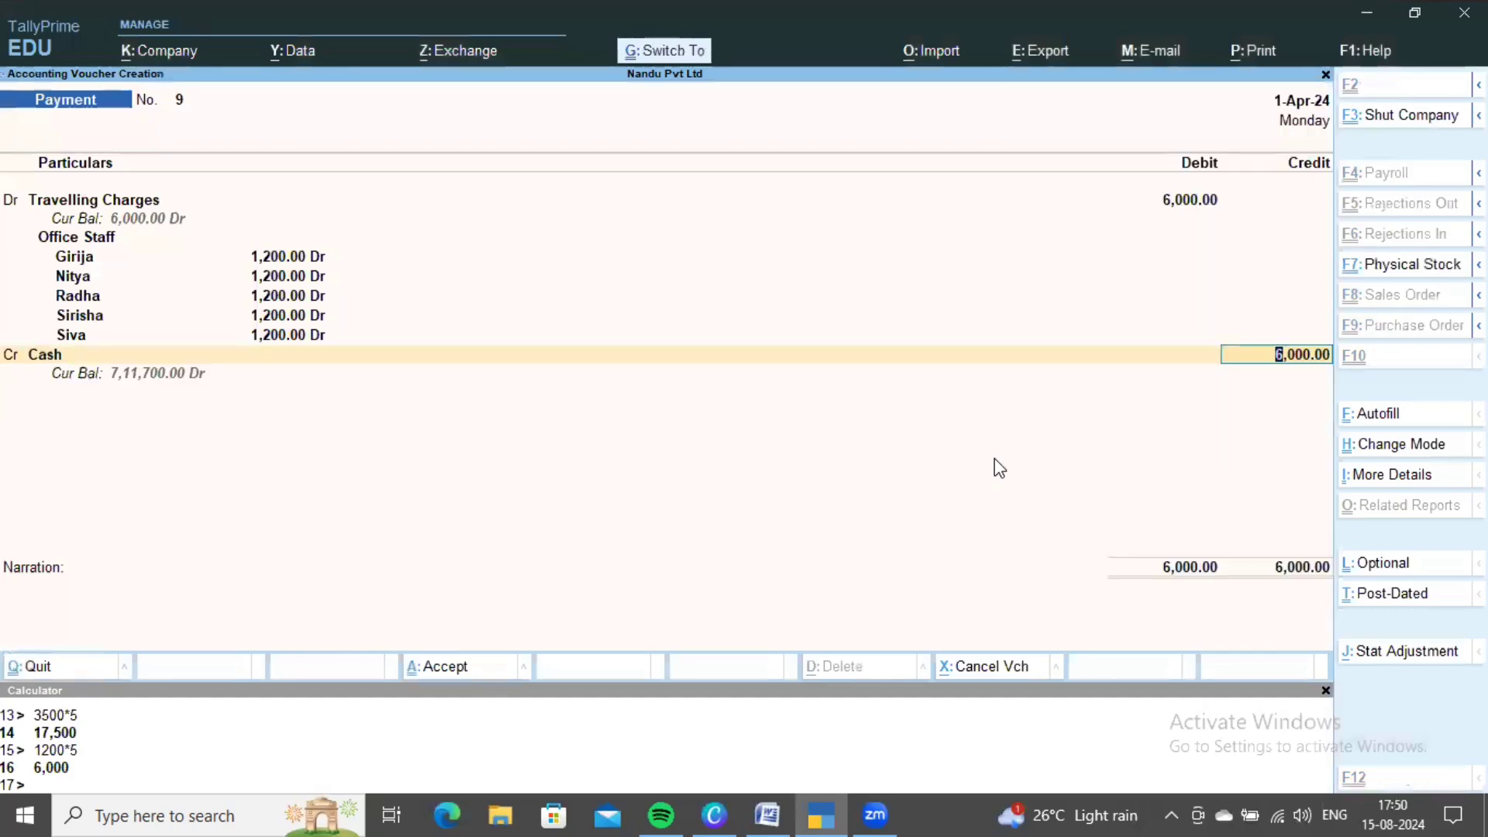
{"action": "key", "text": "ctrl+a"}
{"action": "key", "text": "alt+Tab"}
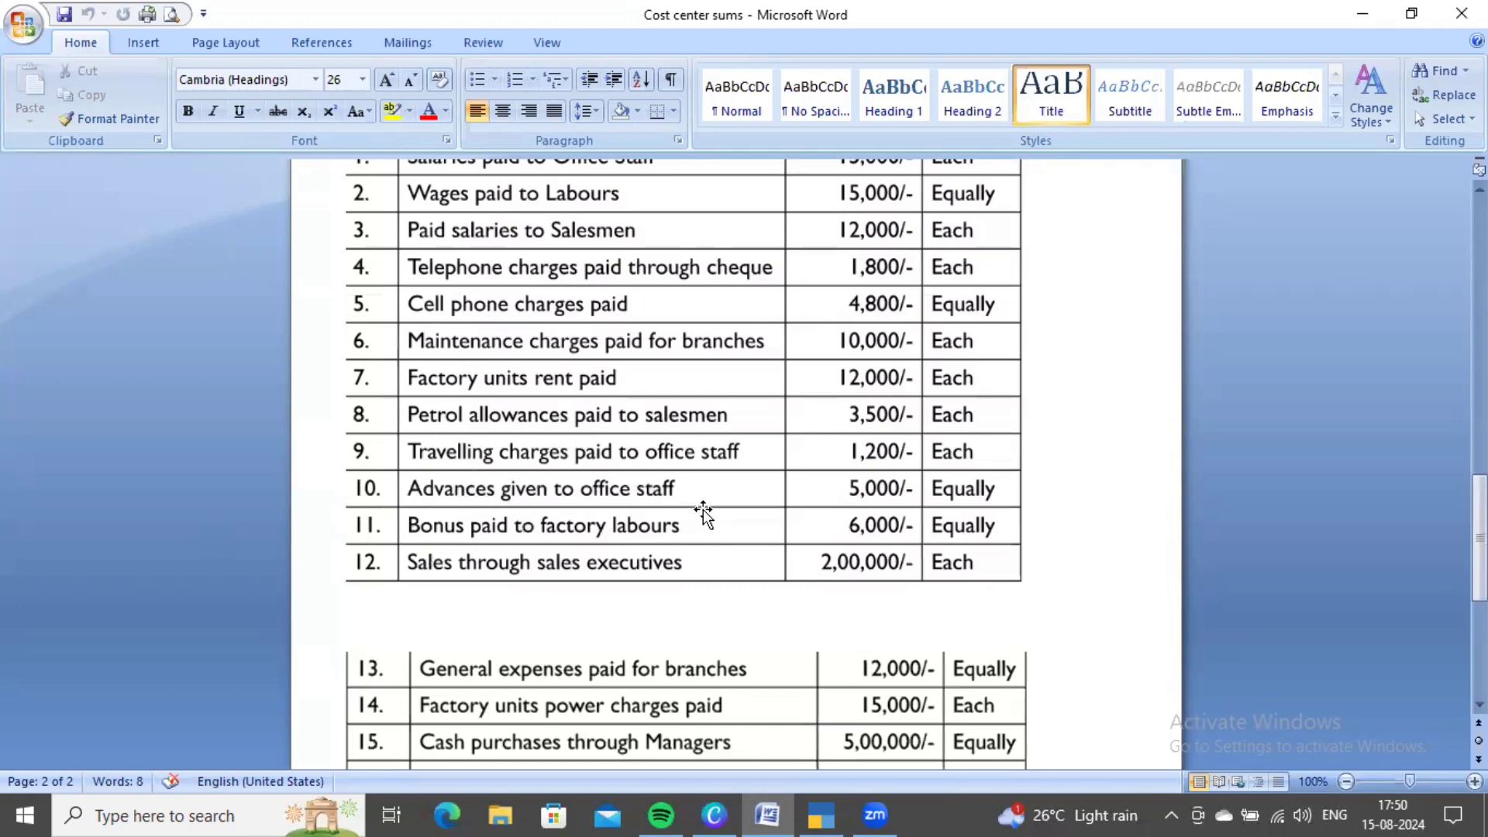
- After reading item 10 (Advances to office staff, 5,000, equally), choose to create a new ledger in TallyPrime
{"action": "key", "text": "alt+Tab"}
{"action": "key", "text": "Up"}
{"action": "key", "text": "Up"}
- Create an Advances ledger under Indirect Expenses with cost centres applicable and save it
{"action": "key", "text": "Return"}
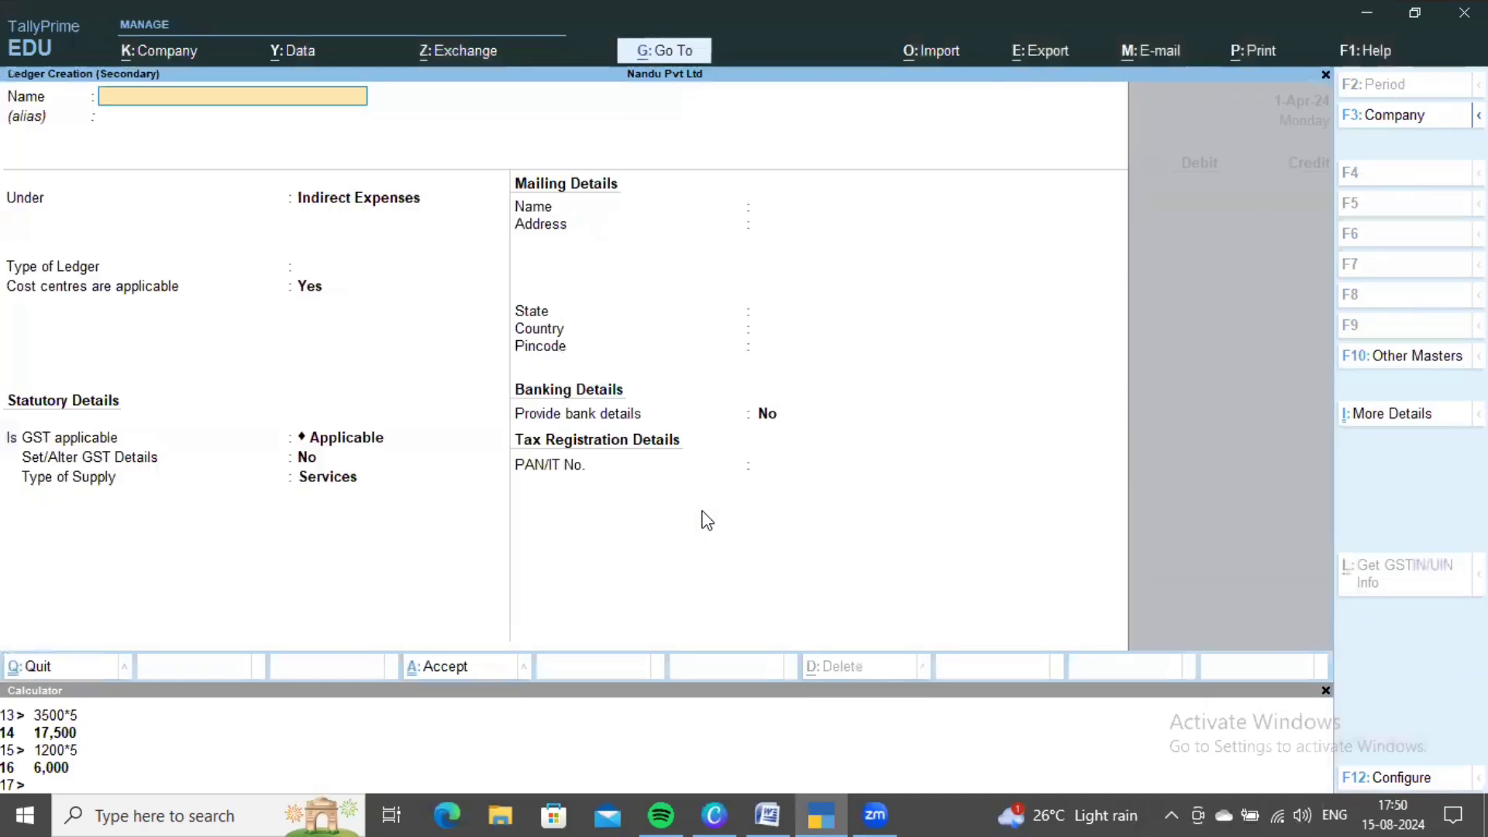
{"action": "type", "text": "Advances"}
{"action": "key", "text": "Return"}
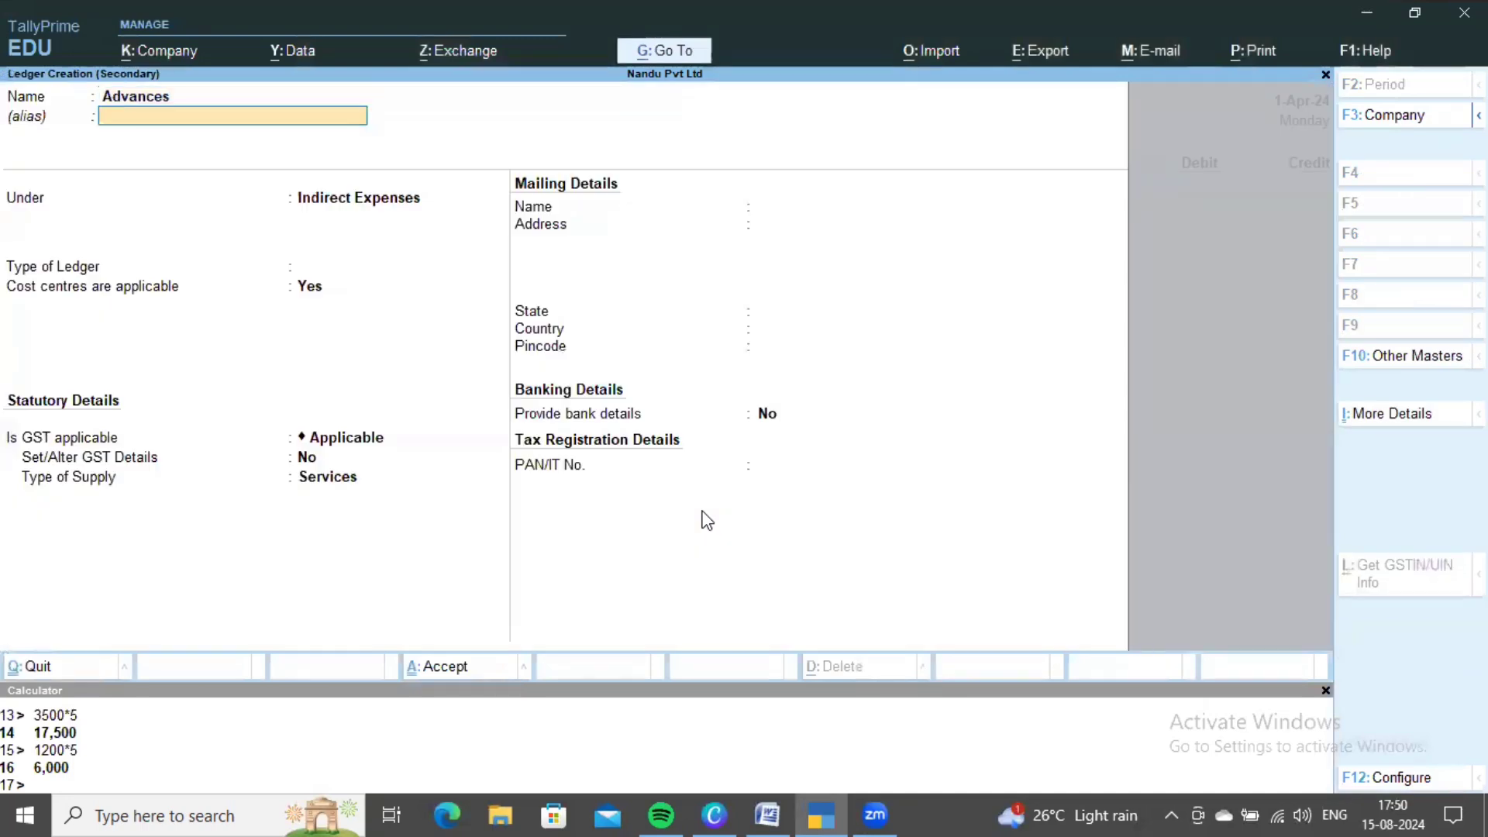
{"action": "key", "text": "Return"}
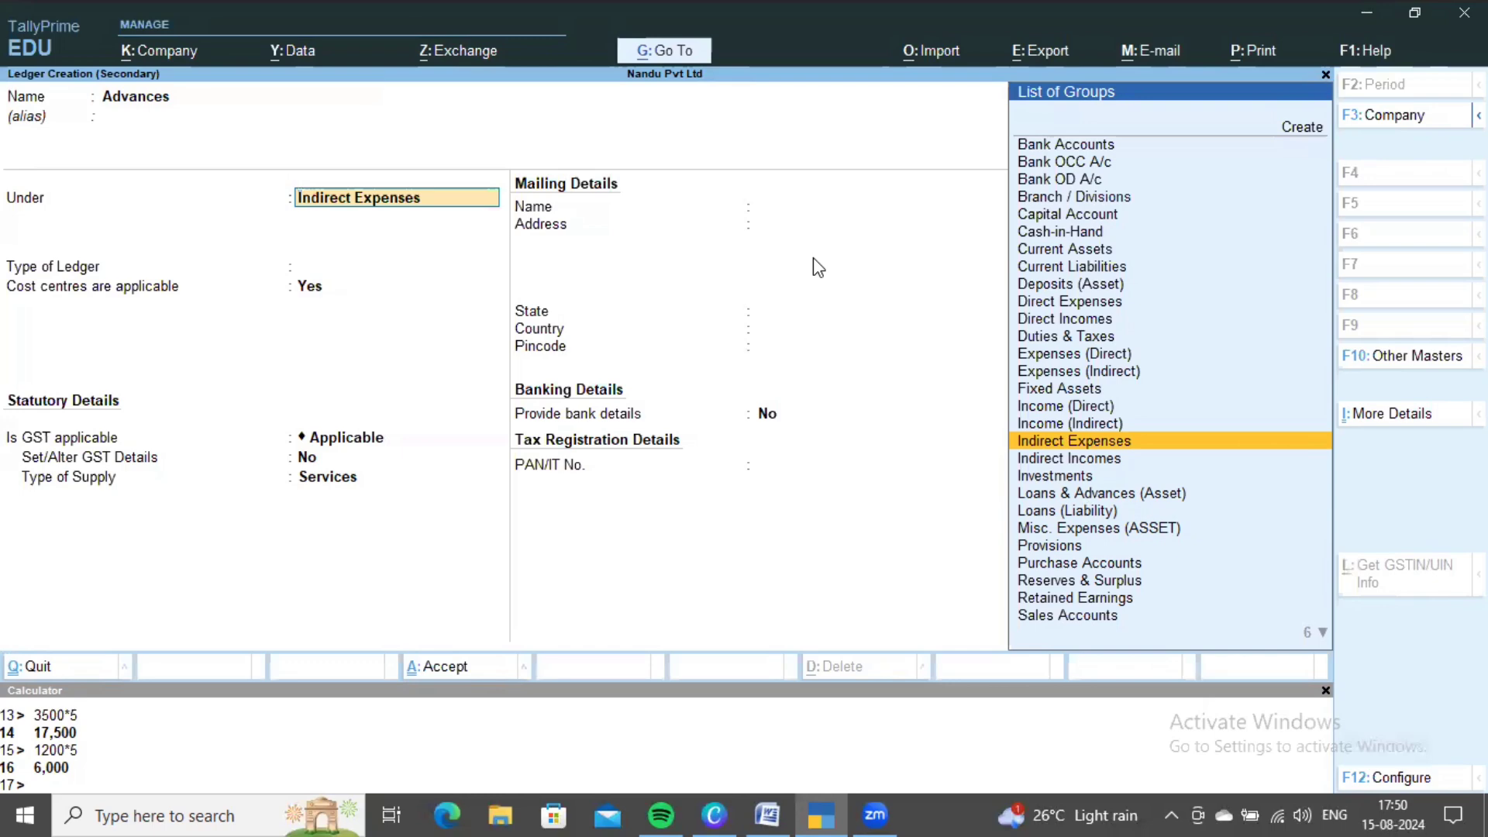
{"action": "key", "text": "ctrl+a"}
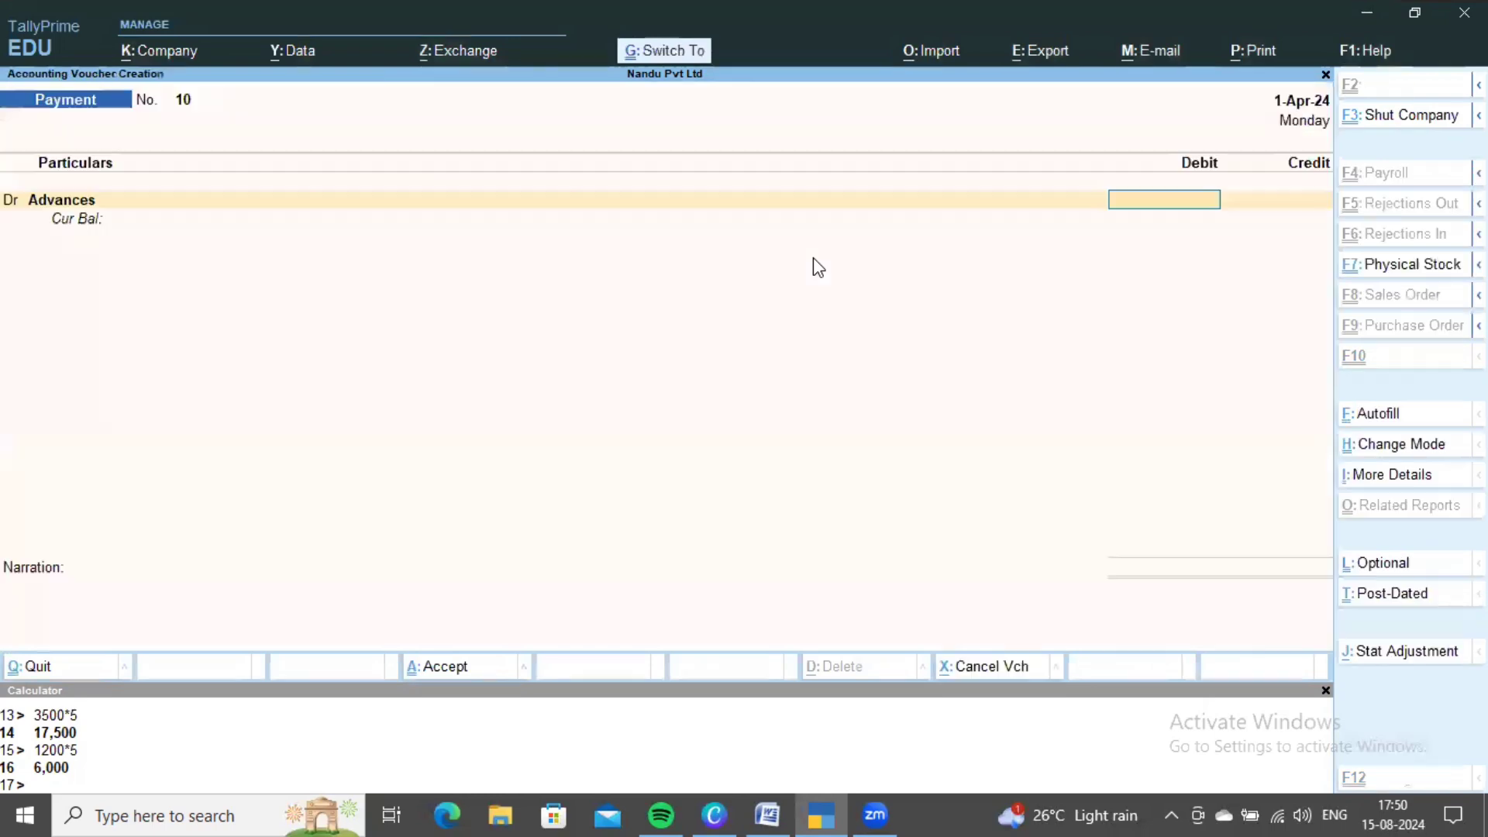
{"action": "key", "text": "alt+Tab"}
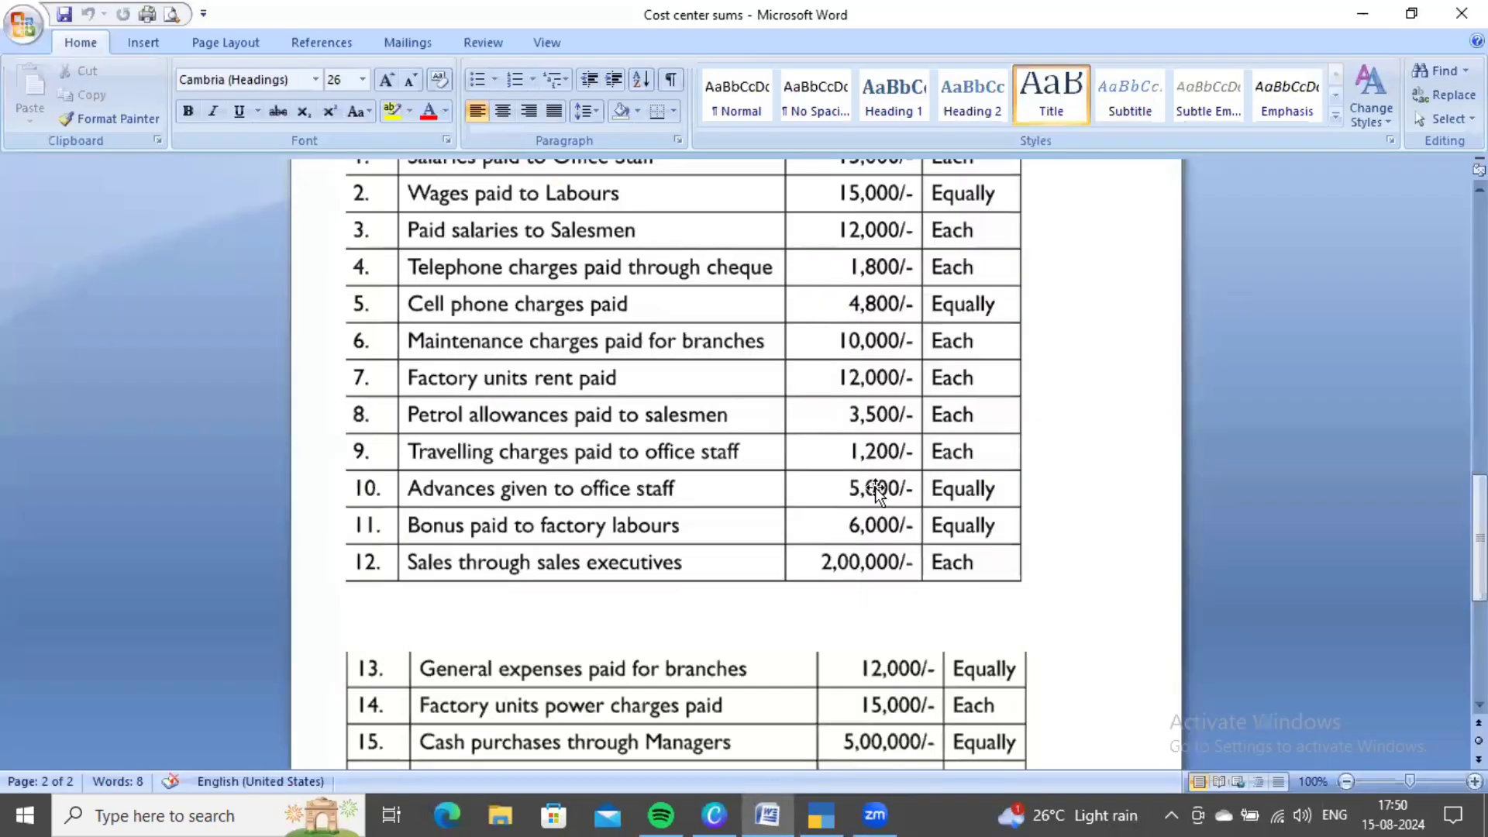
- Enter a 5,000 debit for Advances and choose the Office Staff cost category
{"action": "key", "text": "alt+Tab"}
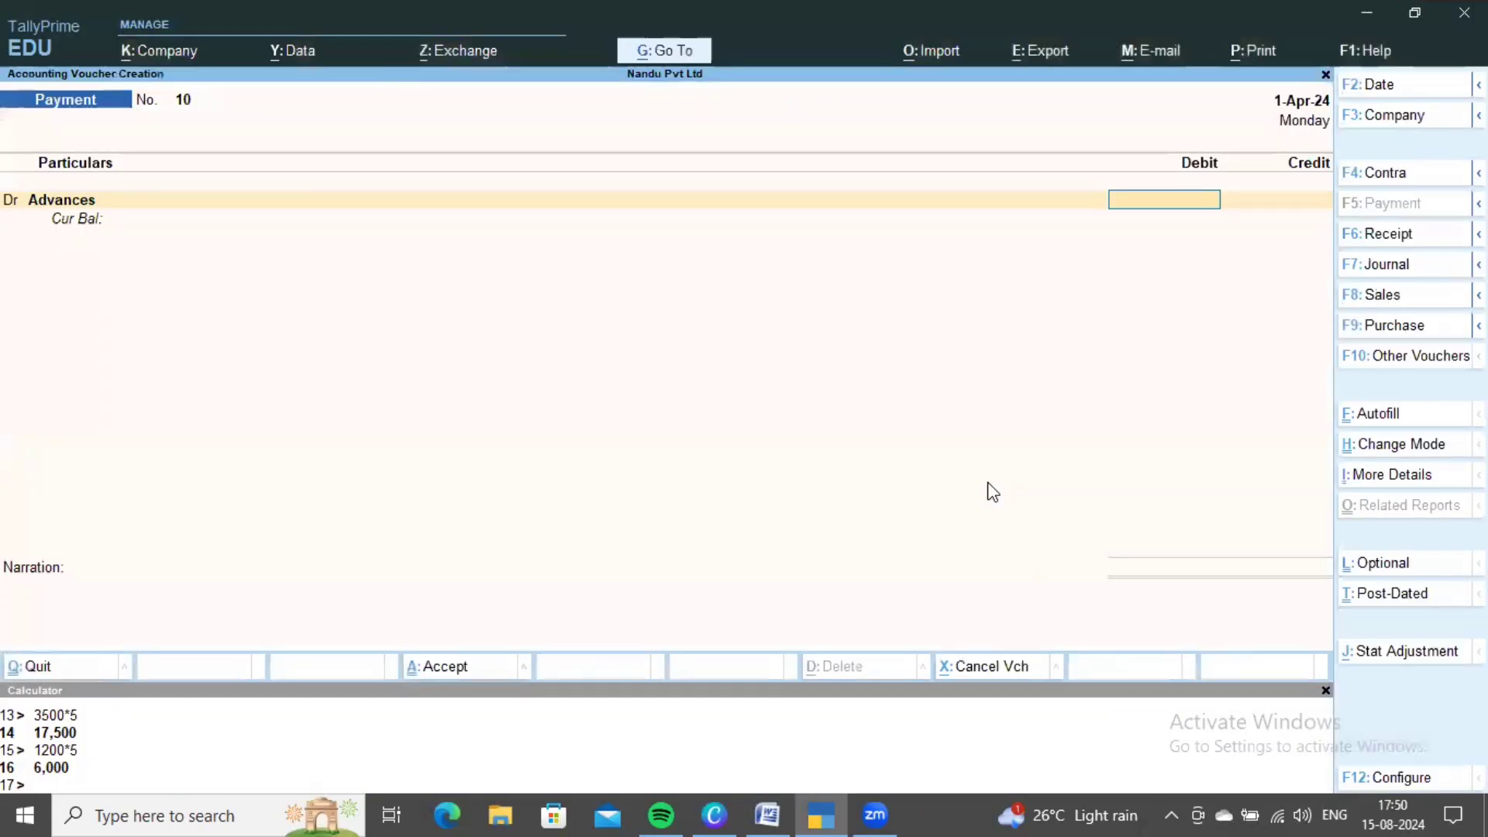
{"action": "type", "text": "5,000.0"}
{"action": "key", "text": "BackSpace"}
{"action": "key", "text": "Return"}
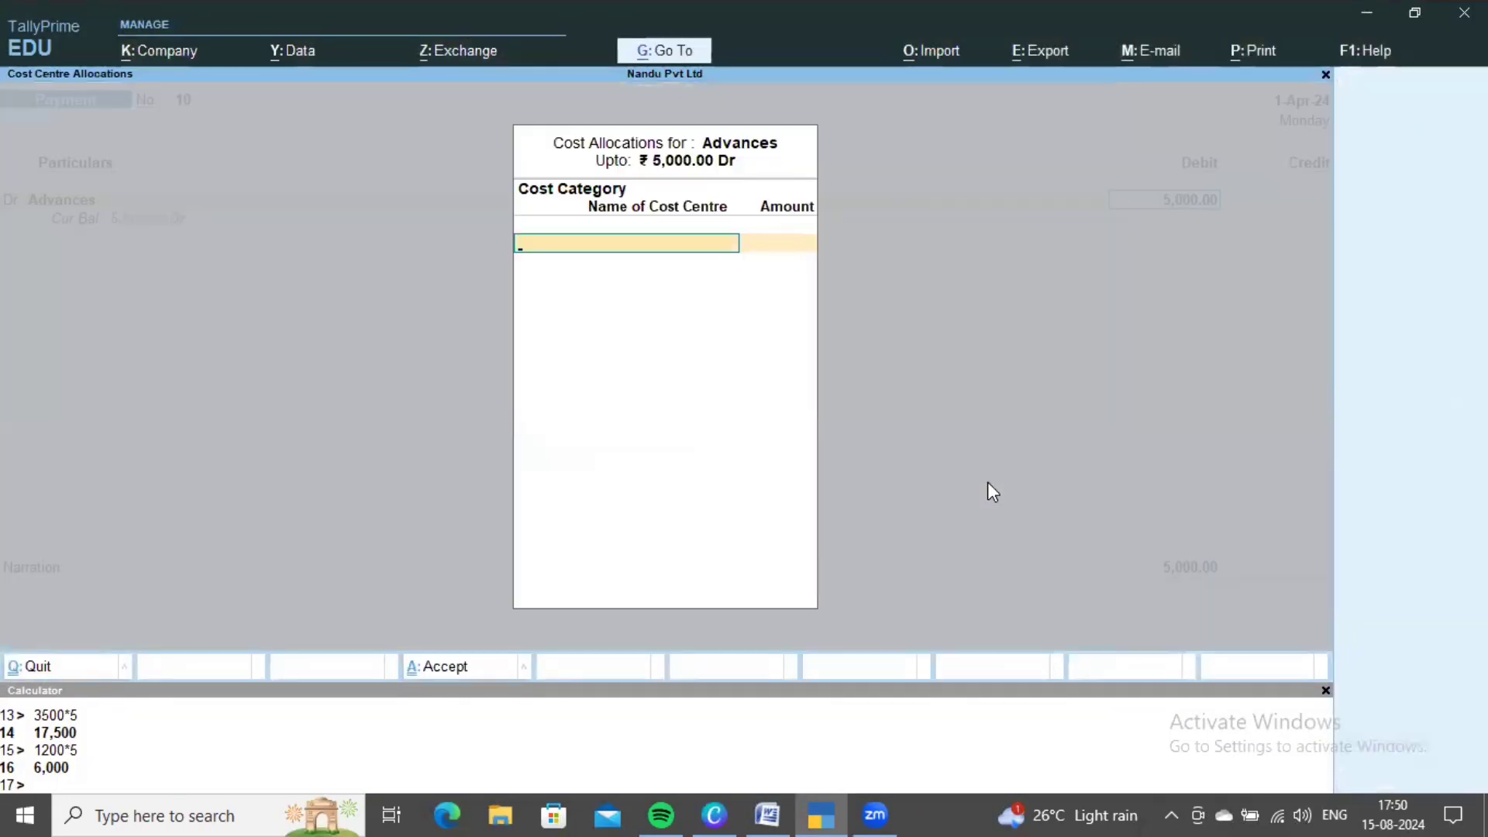
{"action": "key", "text": "alt+Tab"}
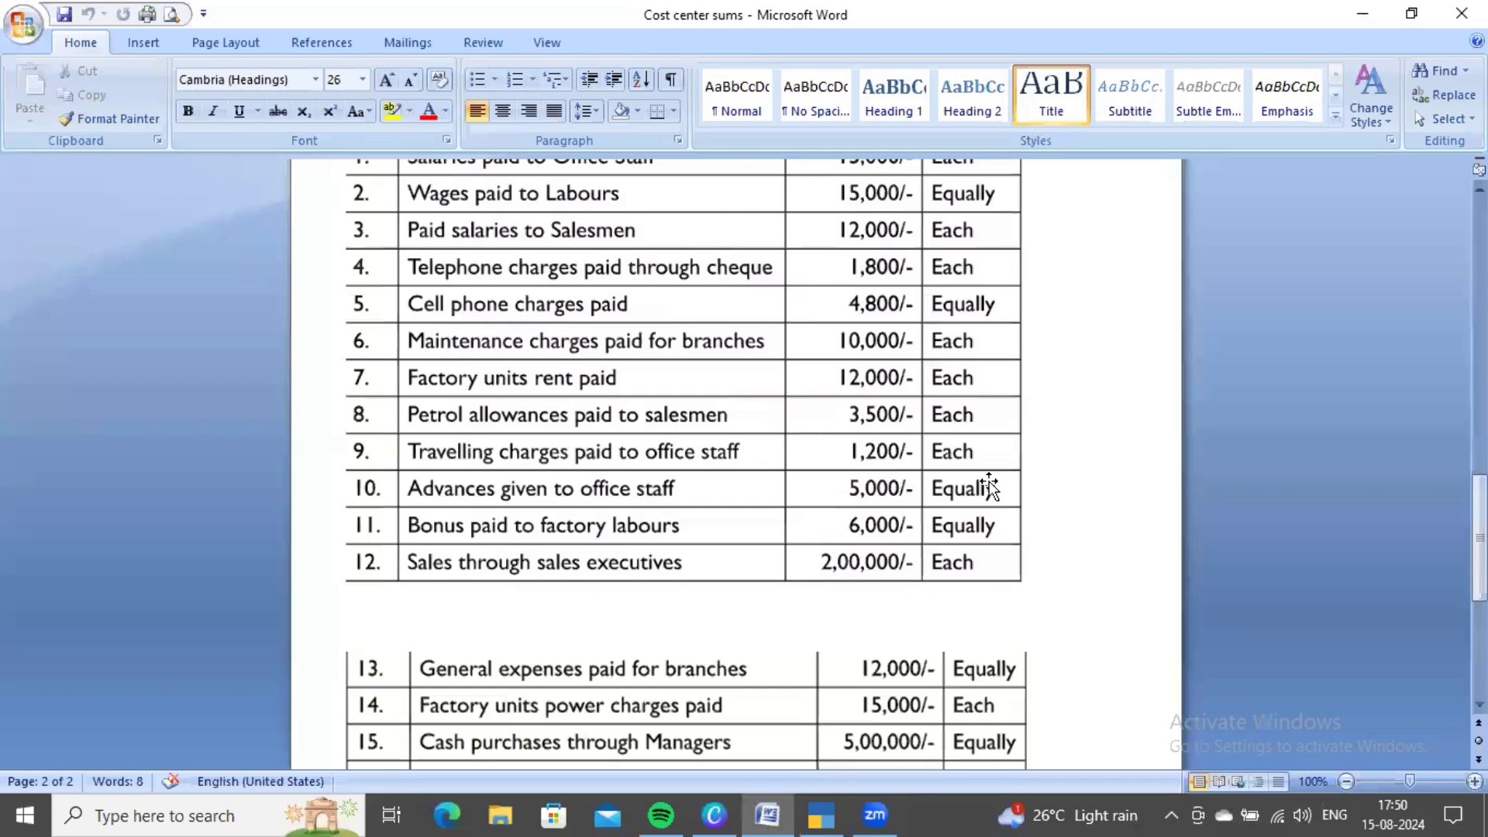
{"action": "key", "text": "alt+Tab"}
{"action": "key", "text": "Down"}
{"action": "key", "text": "Down"}
{"action": "key", "text": "Down"}
{"action": "key", "text": "Down"}
{"action": "key", "text": "Down"}
{"action": "key", "text": "Down"}
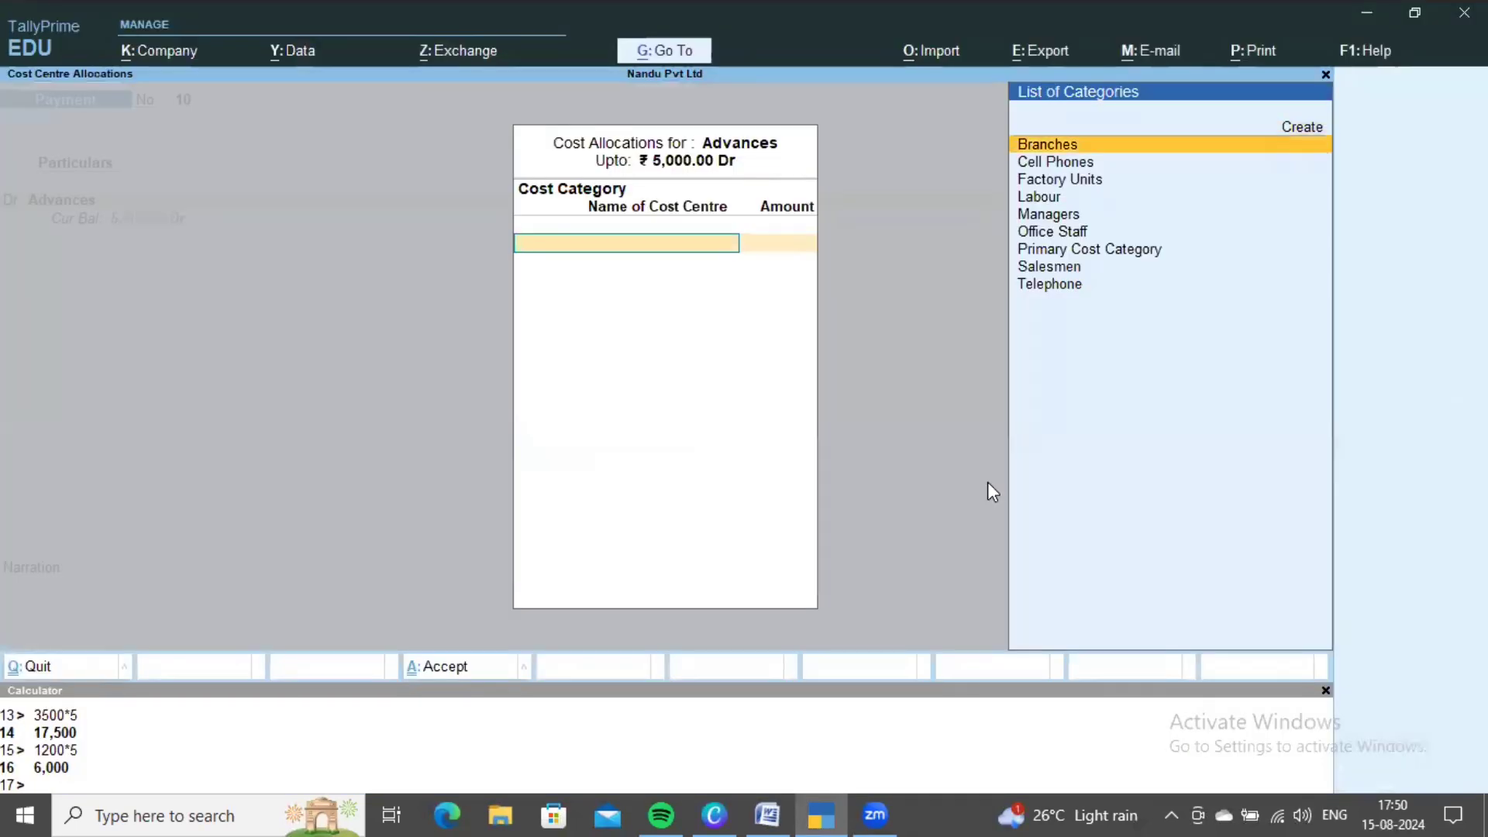
{"action": "key", "text": "Return"}
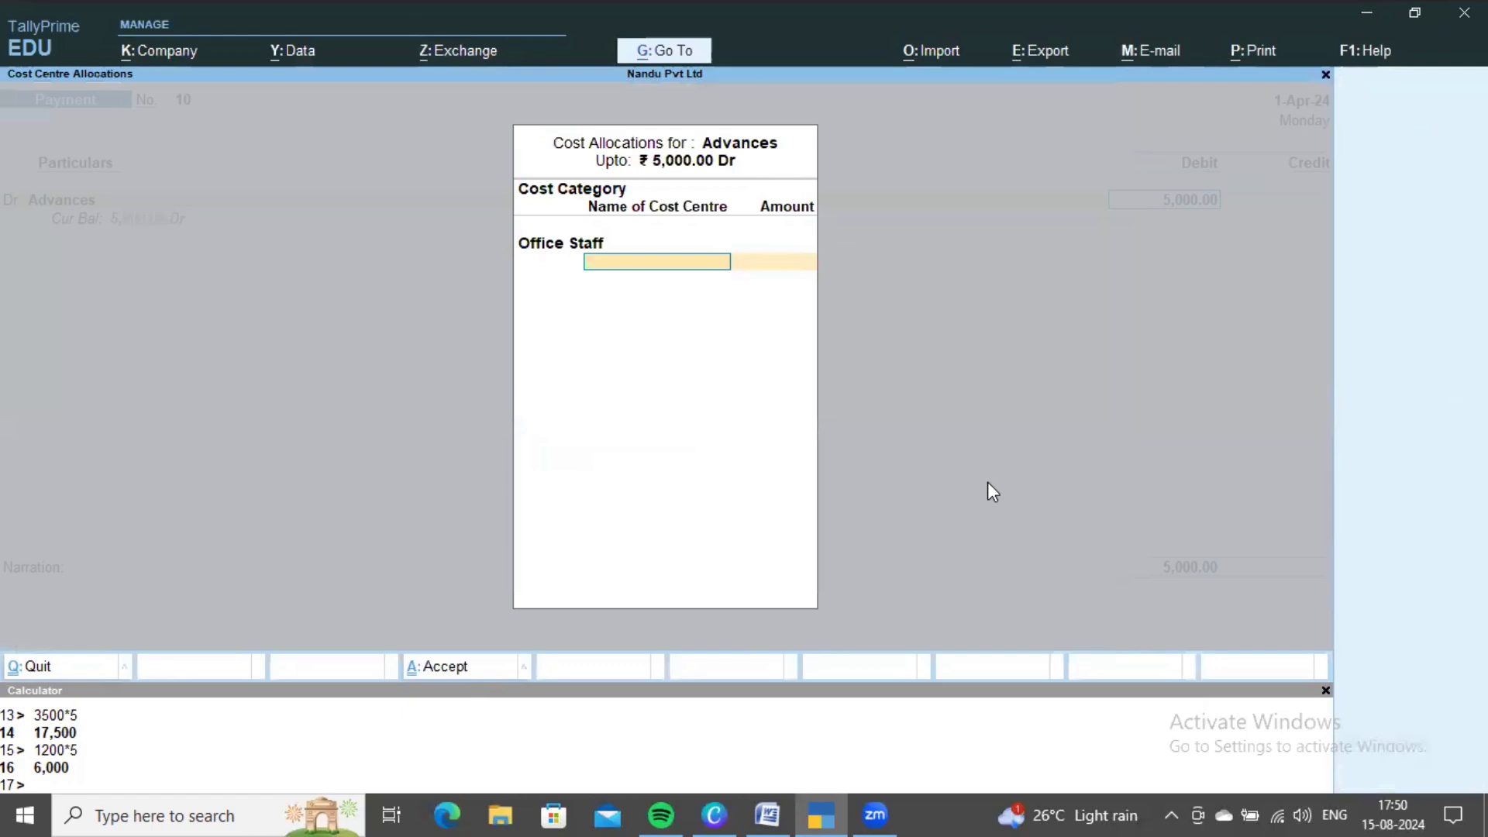
- Calculate 5000/5 in the calculator to get each person's 1,000 share
{"action": "left_click", "coordinate": [706, 779]}
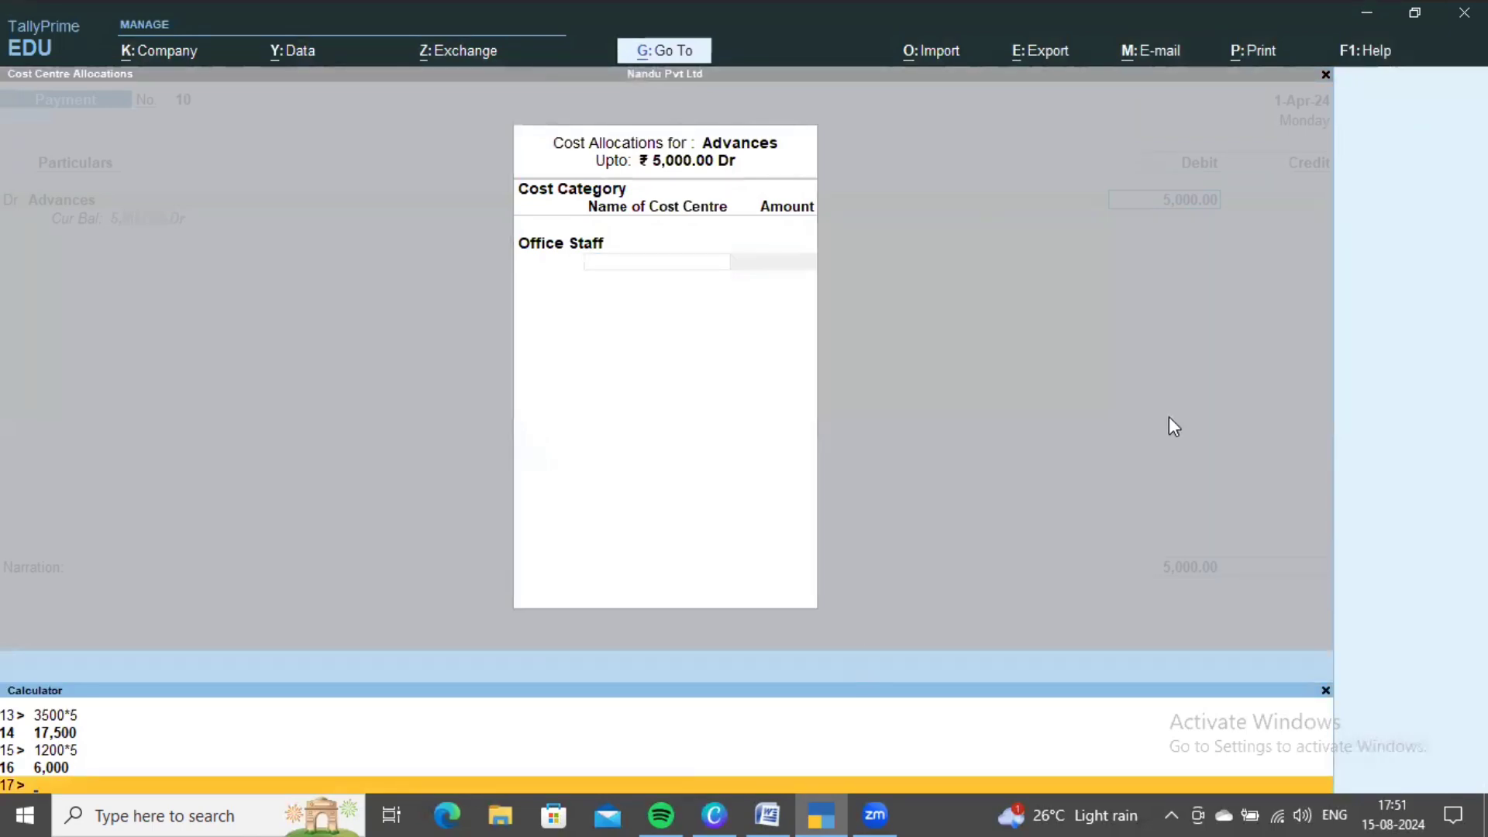
{"action": "type", "text": "5000*5"}
{"action": "key", "text": "Return"}
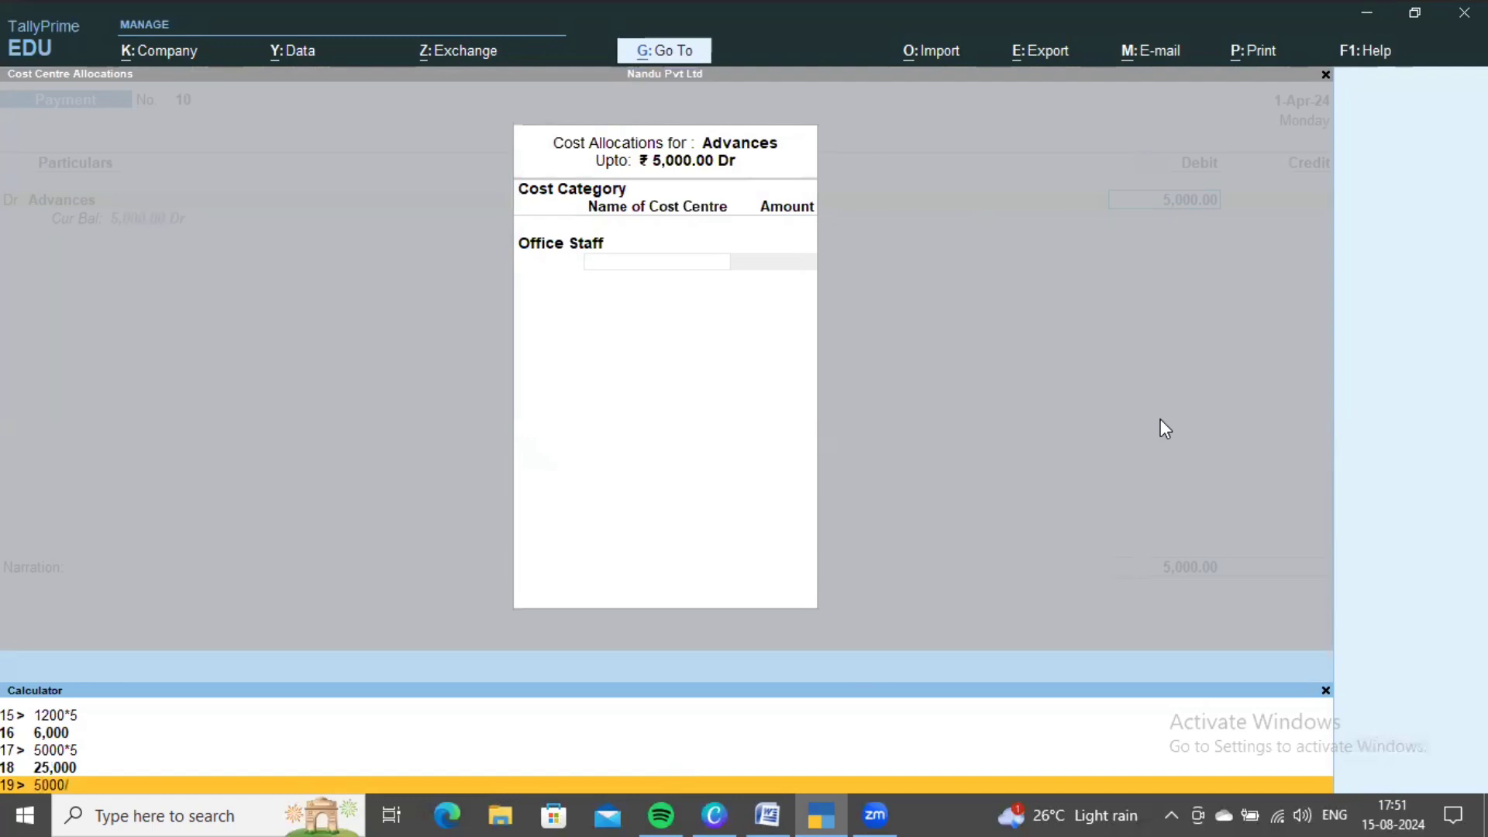
{"action": "type", "text": "5000/5"}
{"action": "key", "text": "Return"}
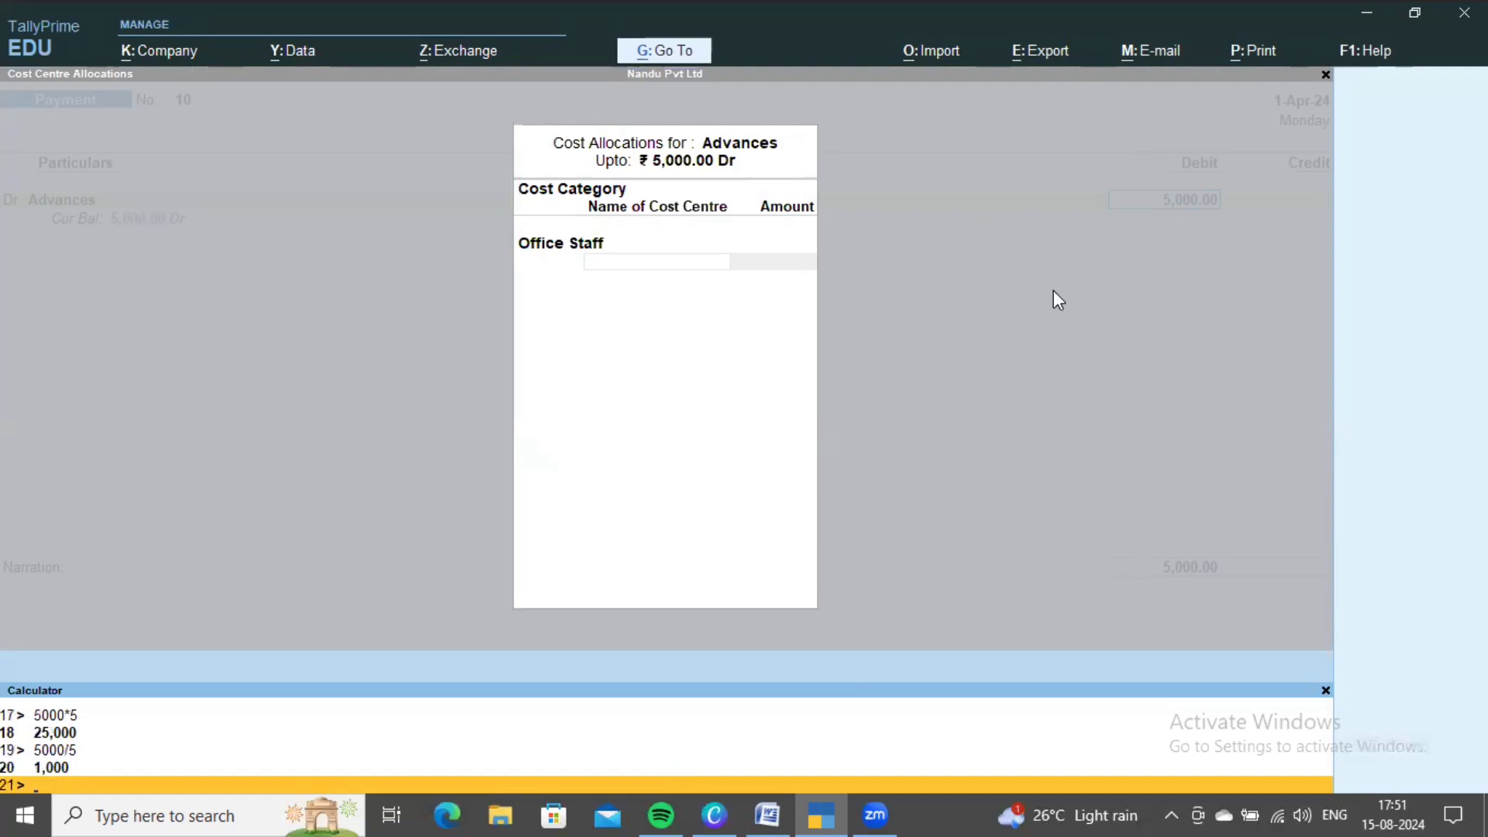
{"action": "left_click", "coordinate": [741, 392]}
- Allocate 1,000 each to the first three Office Staff cost centres
{"action": "key", "text": "Return"}
{"action": "type", "text": "1000"}
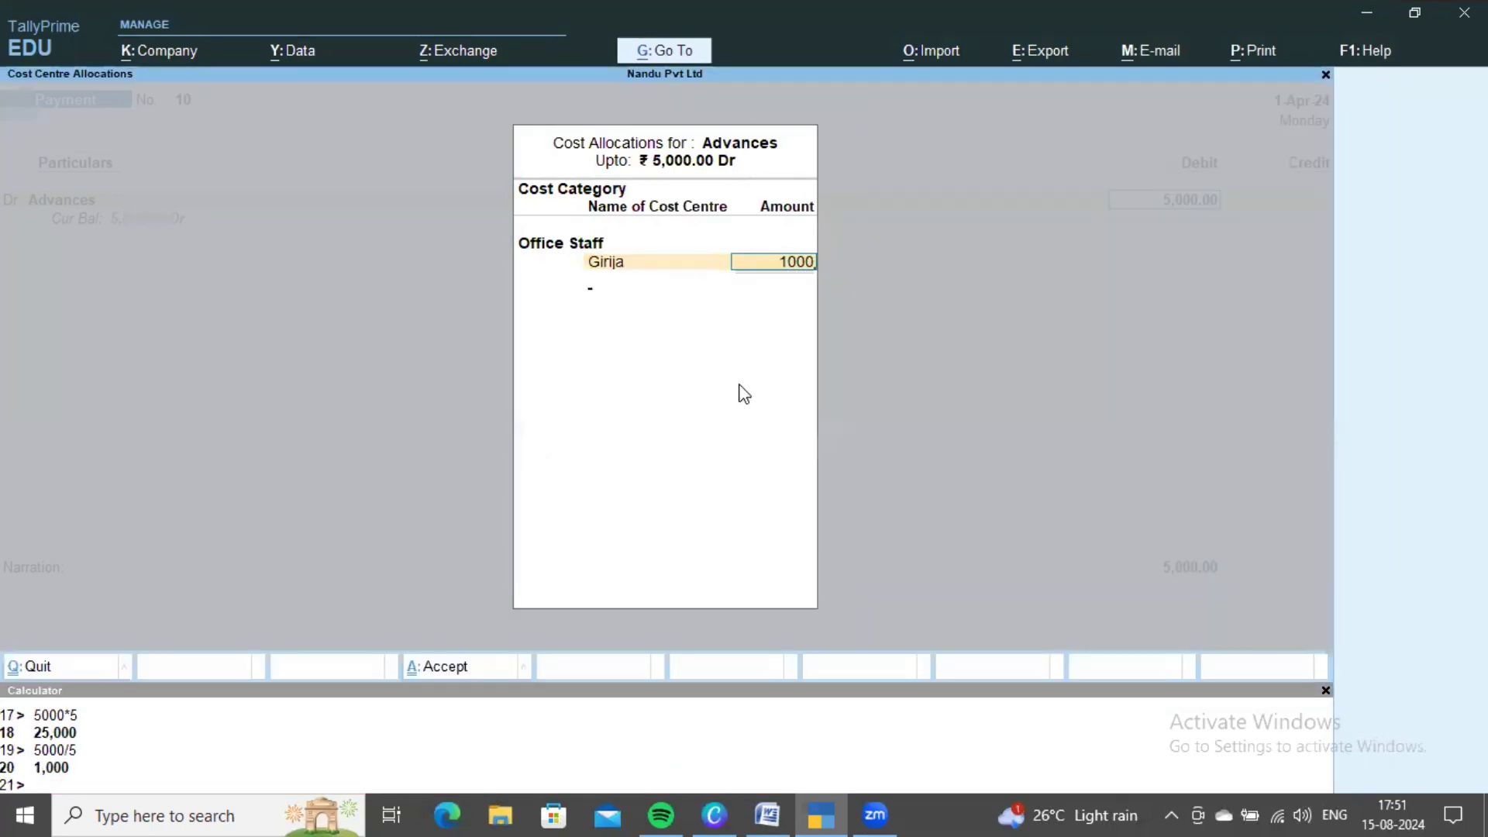
{"action": "key", "text": "Return"}
{"action": "key", "text": "Down"}
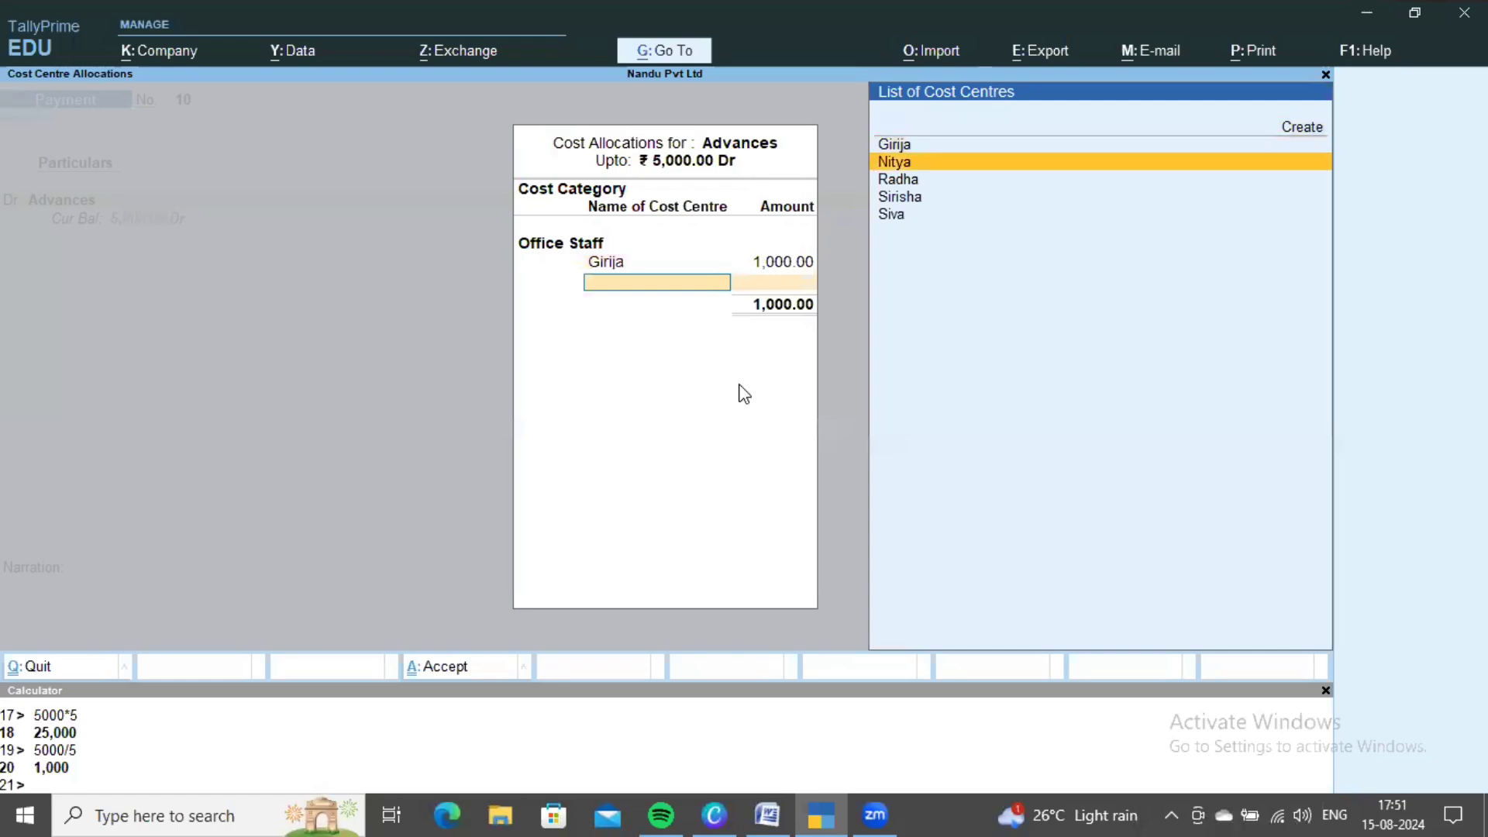
{"action": "key", "text": "Return"}
{"action": "type", "text": "1,000"}
{"action": "key", "text": "Return"}
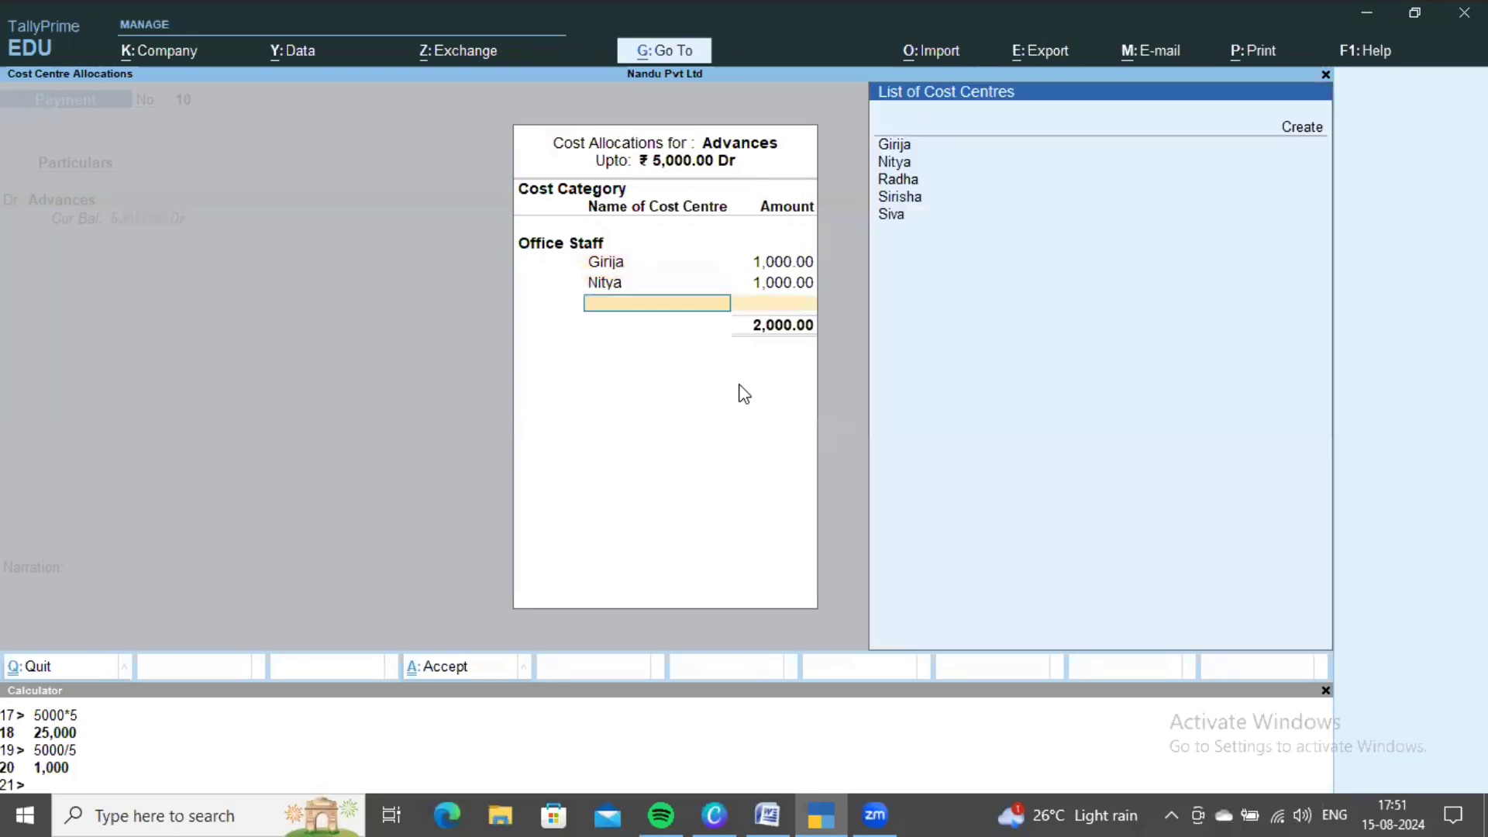
{"action": "key", "text": "Down"}
{"action": "key", "text": "Down"}
{"action": "key", "text": "Down"}
{"action": "key", "text": "Return"}
{"action": "type", "text": "1,000"}
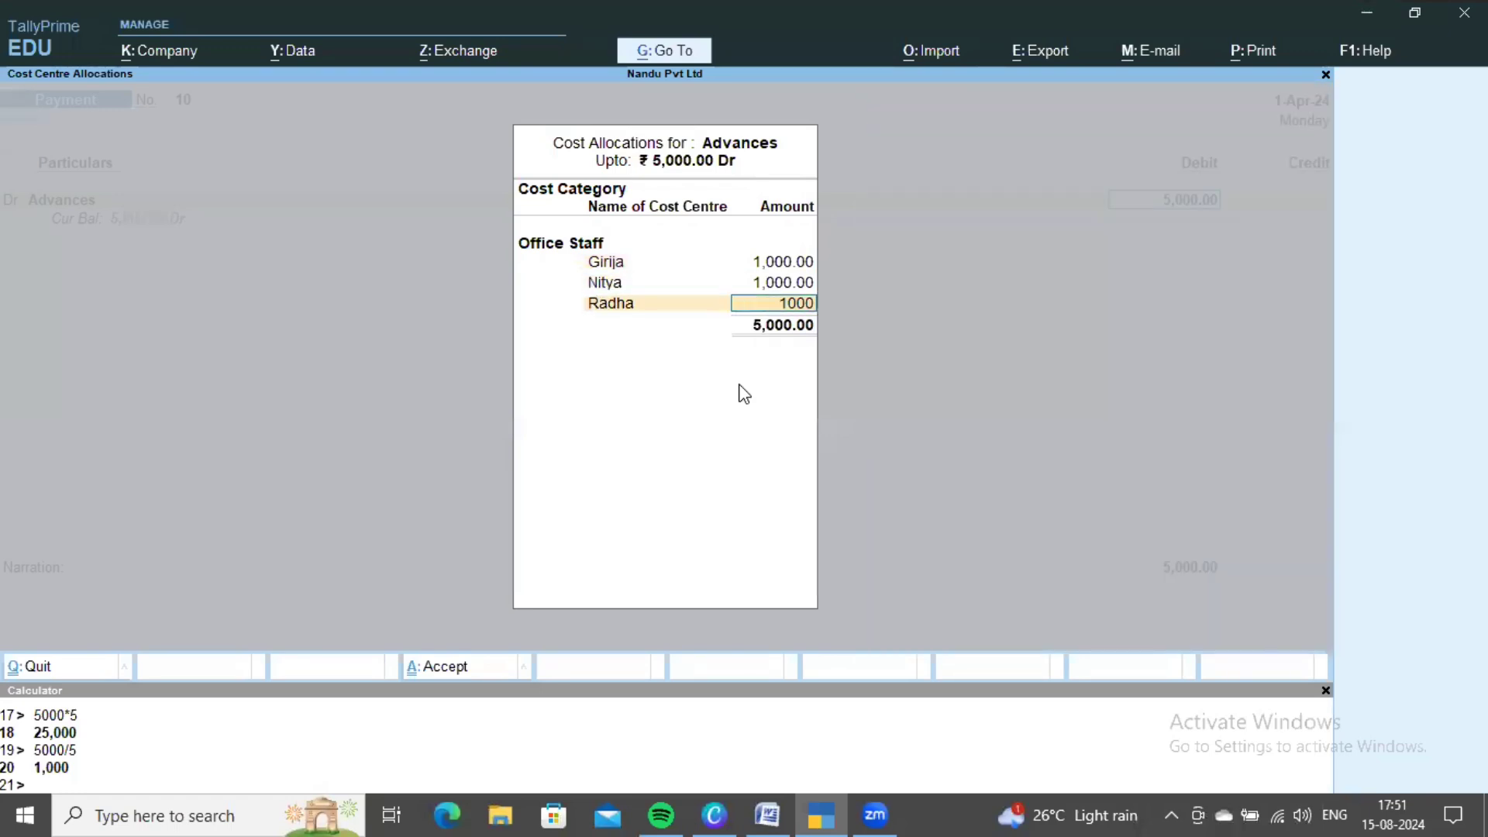
{"action": "key", "text": "Return"}
- Allocate 1,000 each to the last two staff, credit Cash 5,000 and save voucher 10
{"action": "key", "text": "Down"}
{"action": "key", "text": "Down"}
{"action": "key", "text": "Down"}
{"action": "key", "text": "Return"}
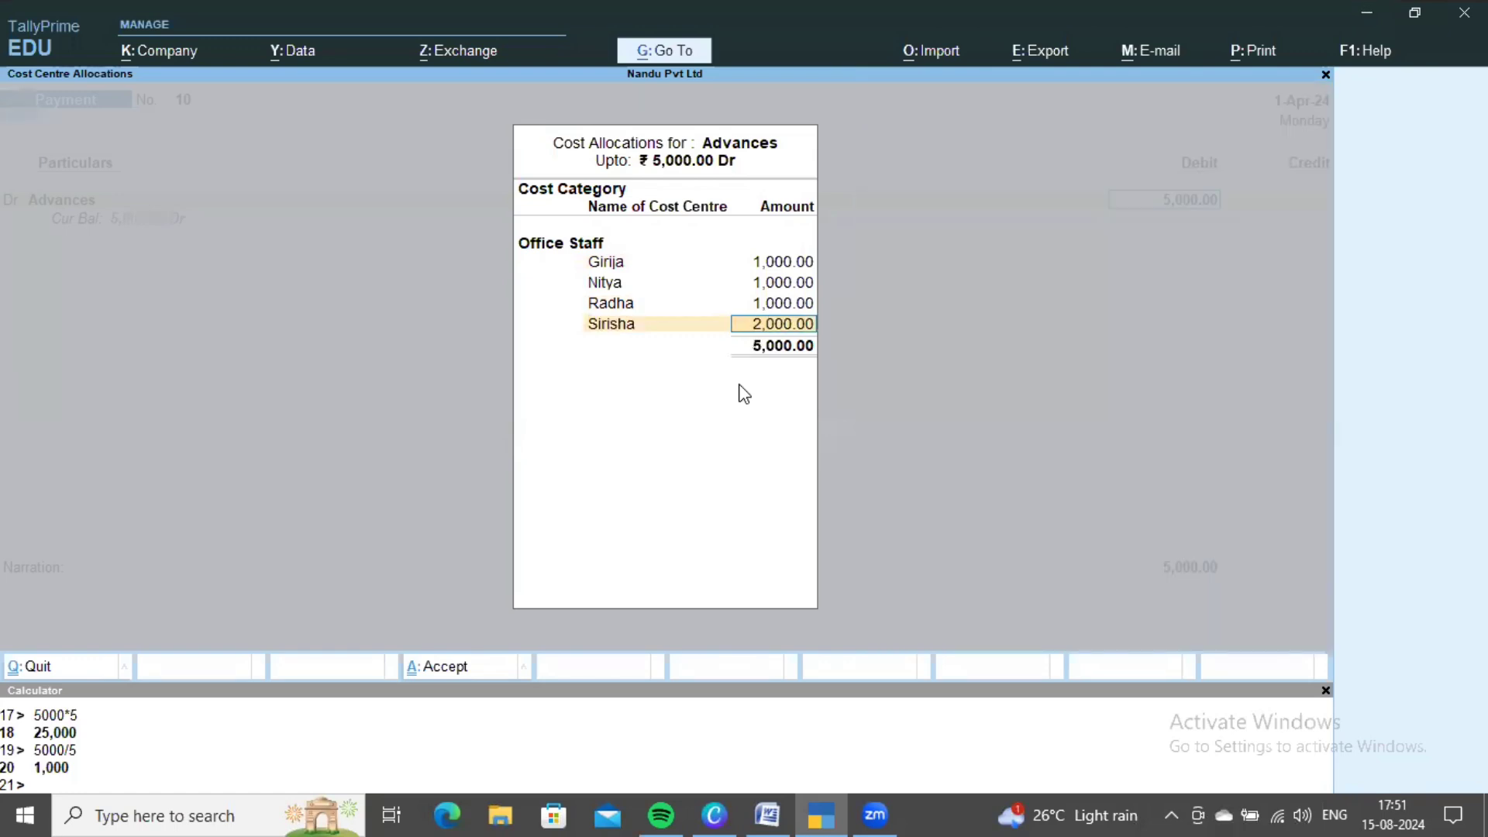
{"action": "type", "text": "1000"}
{"action": "key", "text": "Return"}
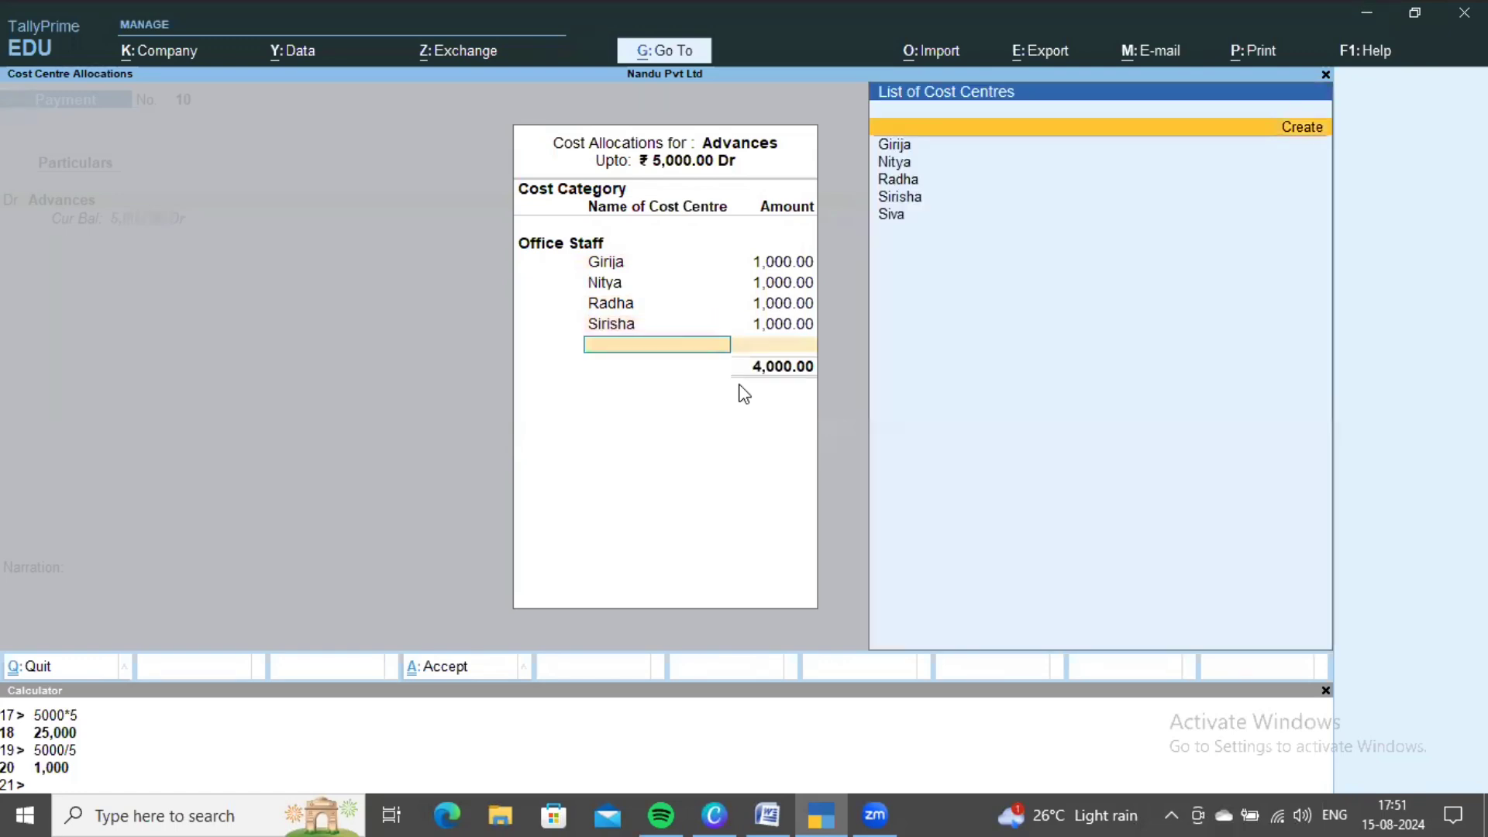
{"action": "key", "text": "Down"}
{"action": "key", "text": "Down"}
{"action": "key", "text": "Down"}
{"action": "key", "text": "Down"}
{"action": "key", "text": "Down"}
{"action": "key", "text": "Return"}
{"action": "key", "text": "Return"}
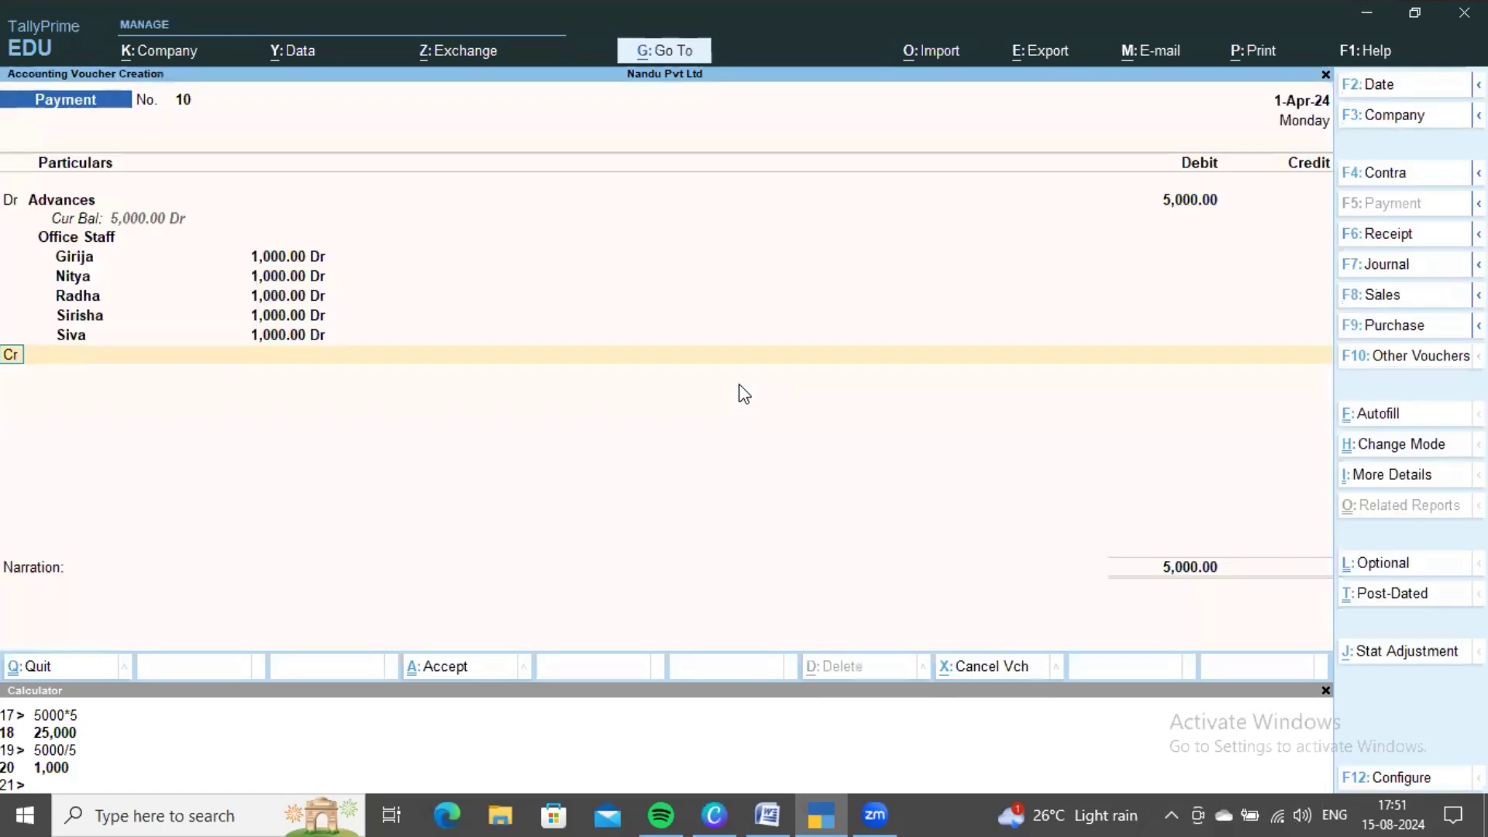
{"action": "key", "text": "Down"}
{"action": "key", "text": "Return"}
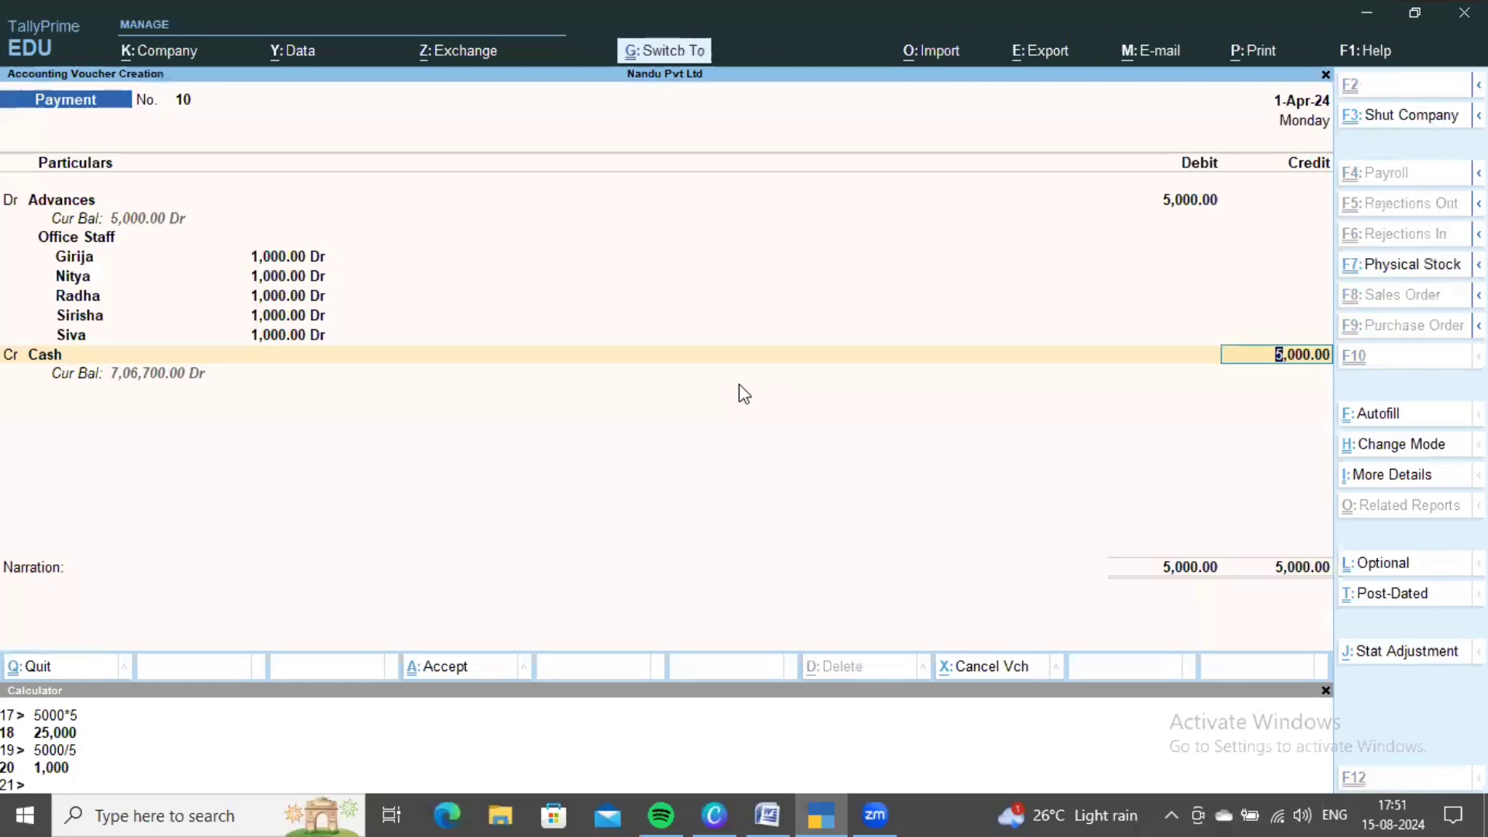
{"action": "key", "text": "ctrl+a"}
- Create a Bonus Paid ledger under Indirect Expenses for Payment voucher No. 11 and save it
{"action": "key", "text": "alt+Tab"}
{"action": "scroll", "coordinate": [661, 427], "scroll_direction": "down", "scroll_amount": 1}
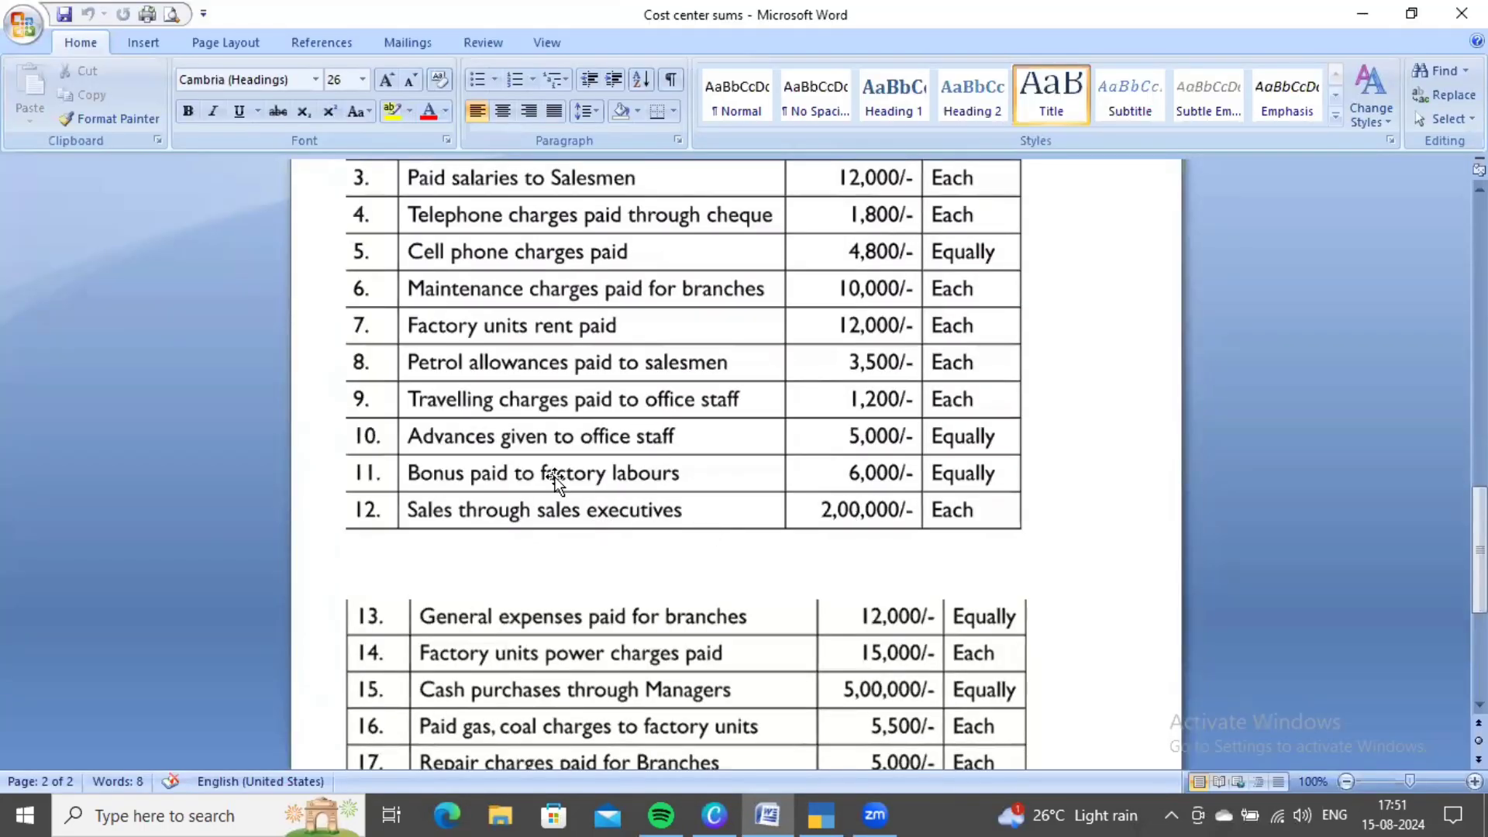
{"action": "scroll", "coordinate": [773, 522], "scroll_direction": "up", "scroll_amount": 1}
{"action": "key", "text": "alt+Tab"}
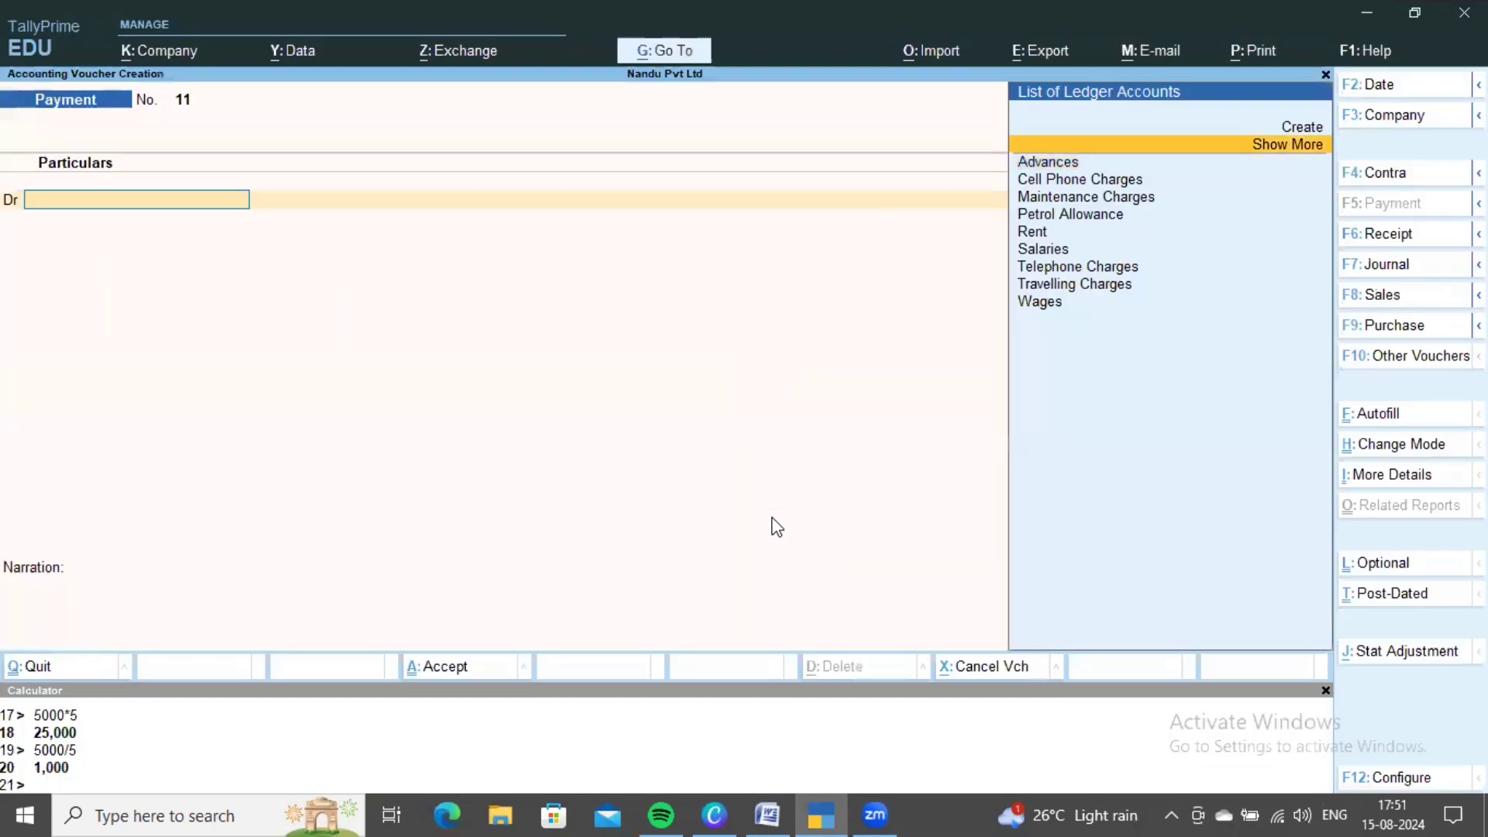
{"action": "key", "text": "alt+c"}
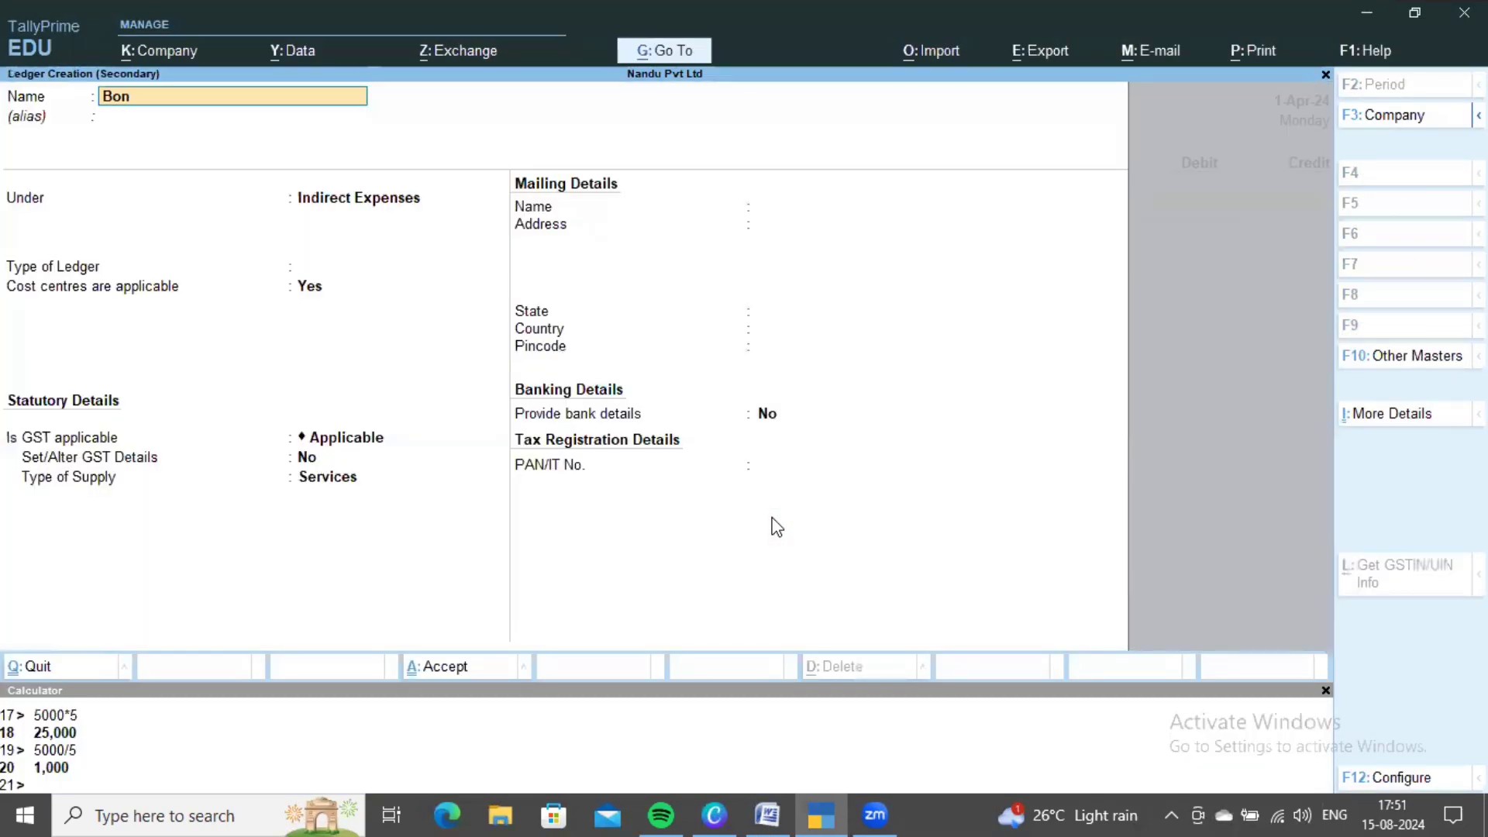
{"action": "type", "text": "Bonus Paid"}
{"action": "key", "text": "Return"}
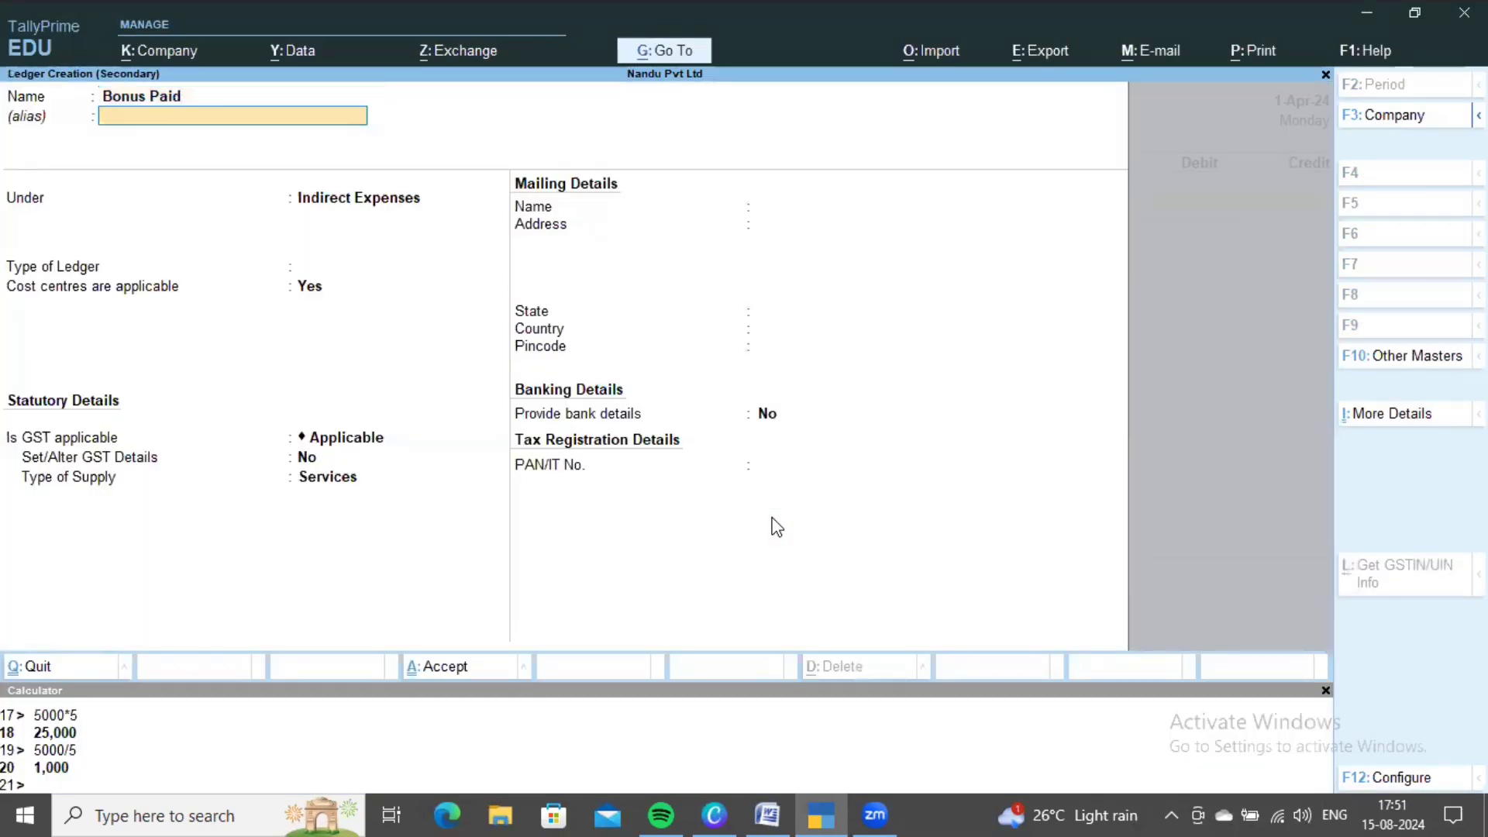
{"action": "key", "text": "Return"}
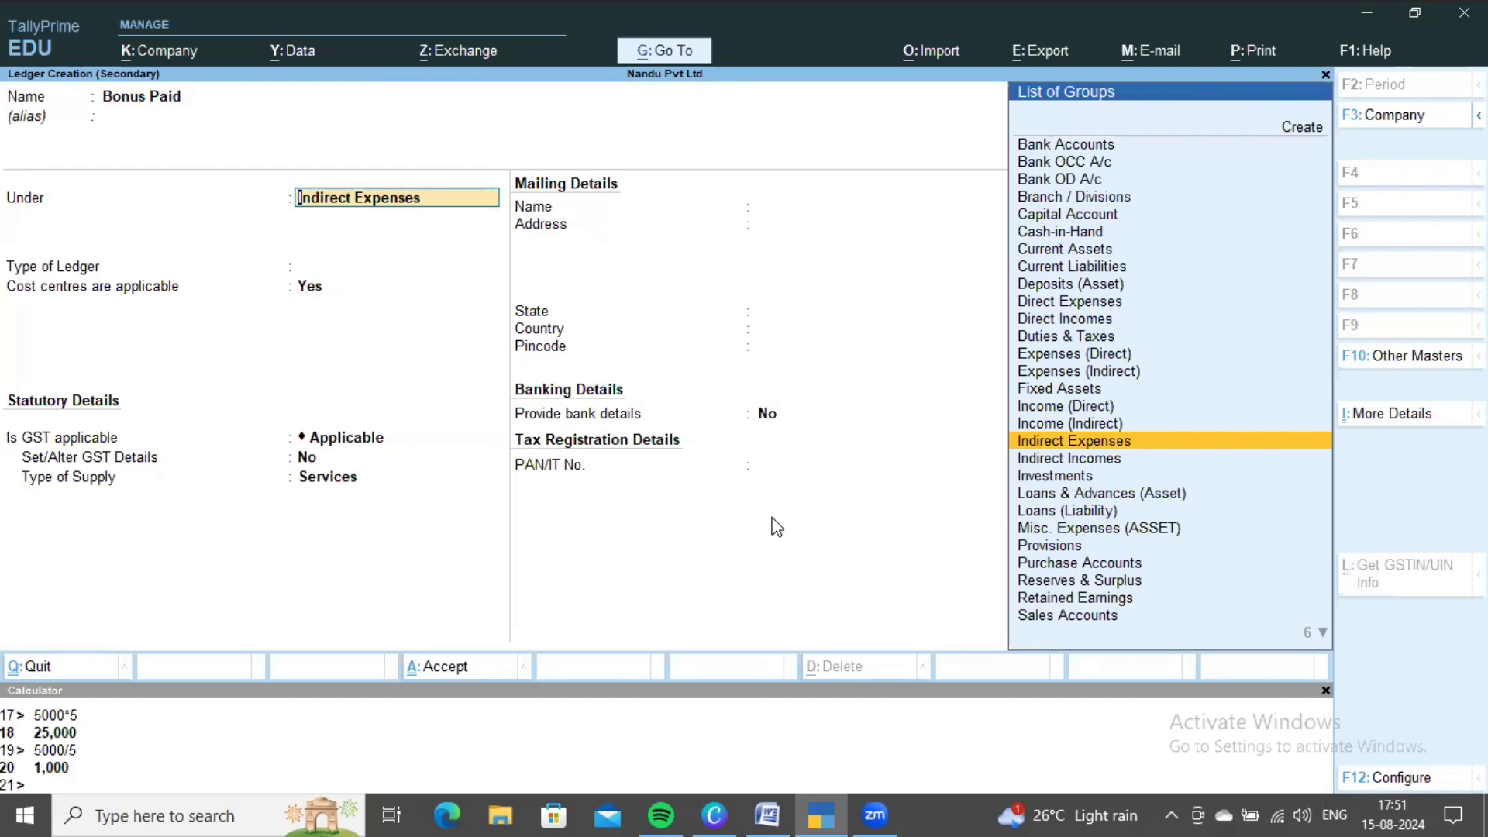
{"action": "key", "text": "ctrl+a"}
{"action": "key", "text": "alt+Tab"}
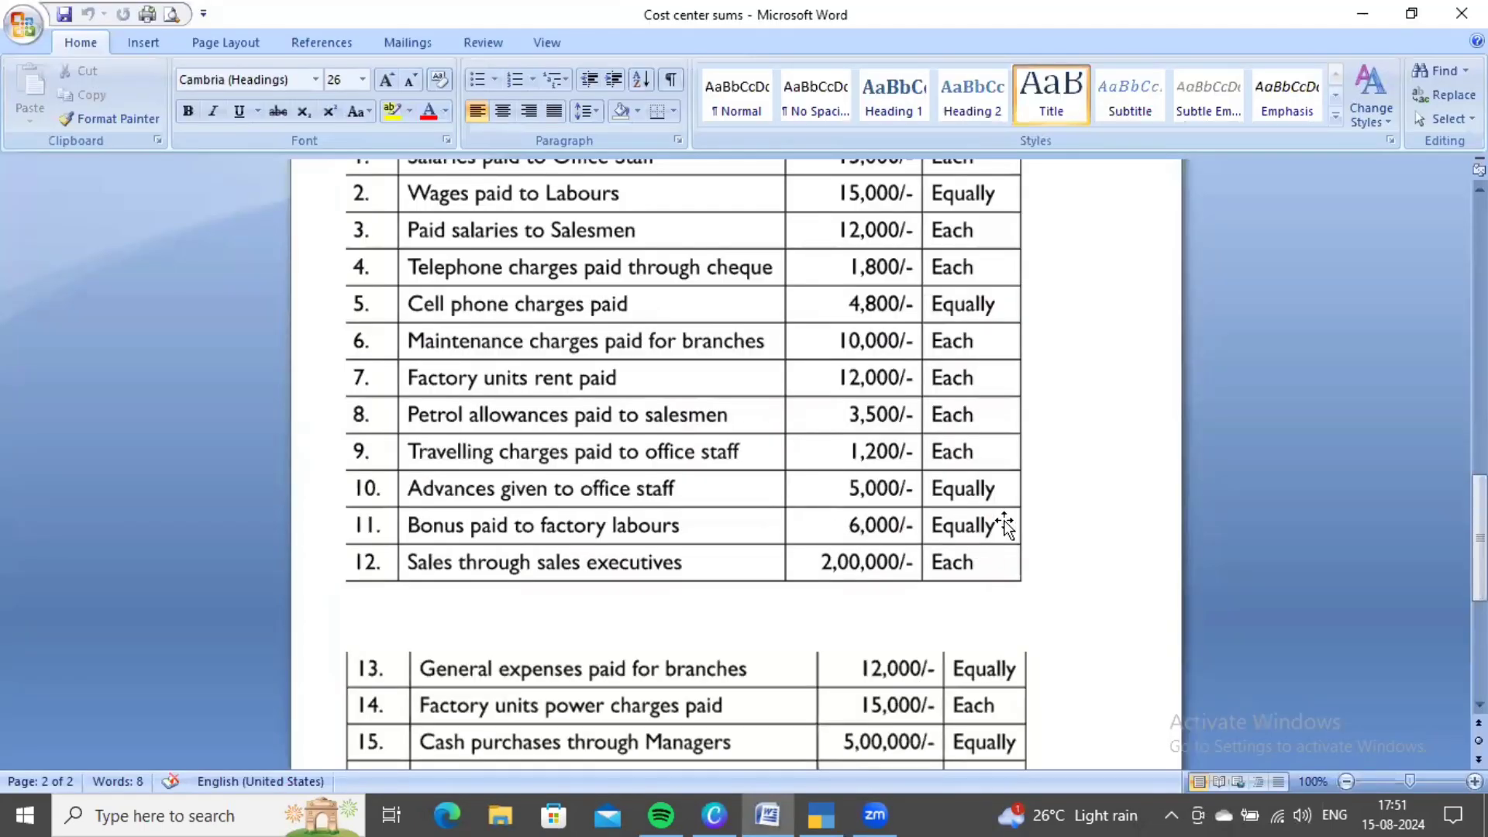
{"action": "key", "text": "alt+Tab"}
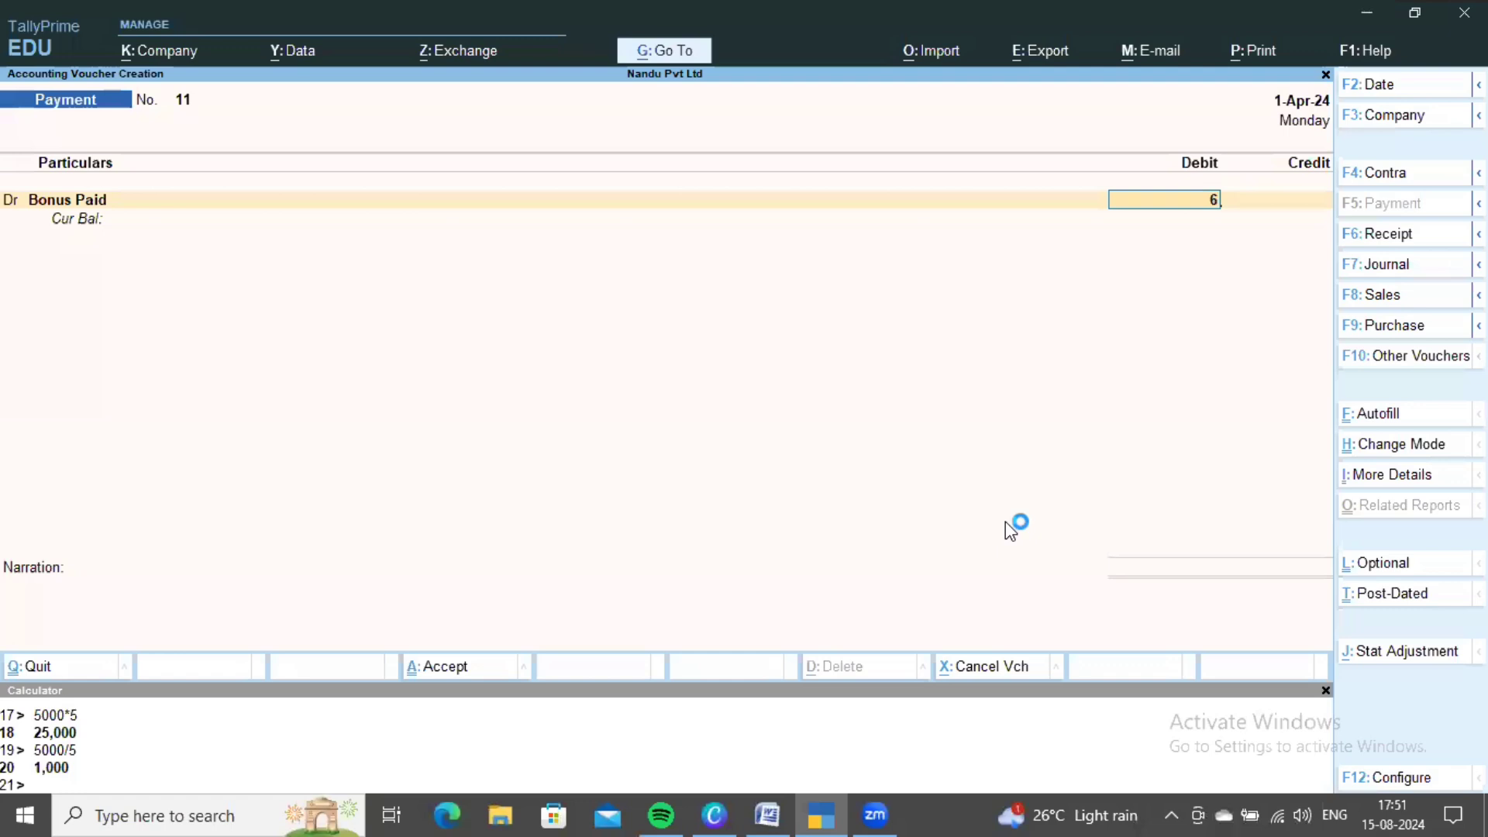
- Enter 6,000 as the Bonus Paid debit and choose Labour as the cost category
{"action": "type", "text": "6,000"}
{"action": "key", "text": "Return"}
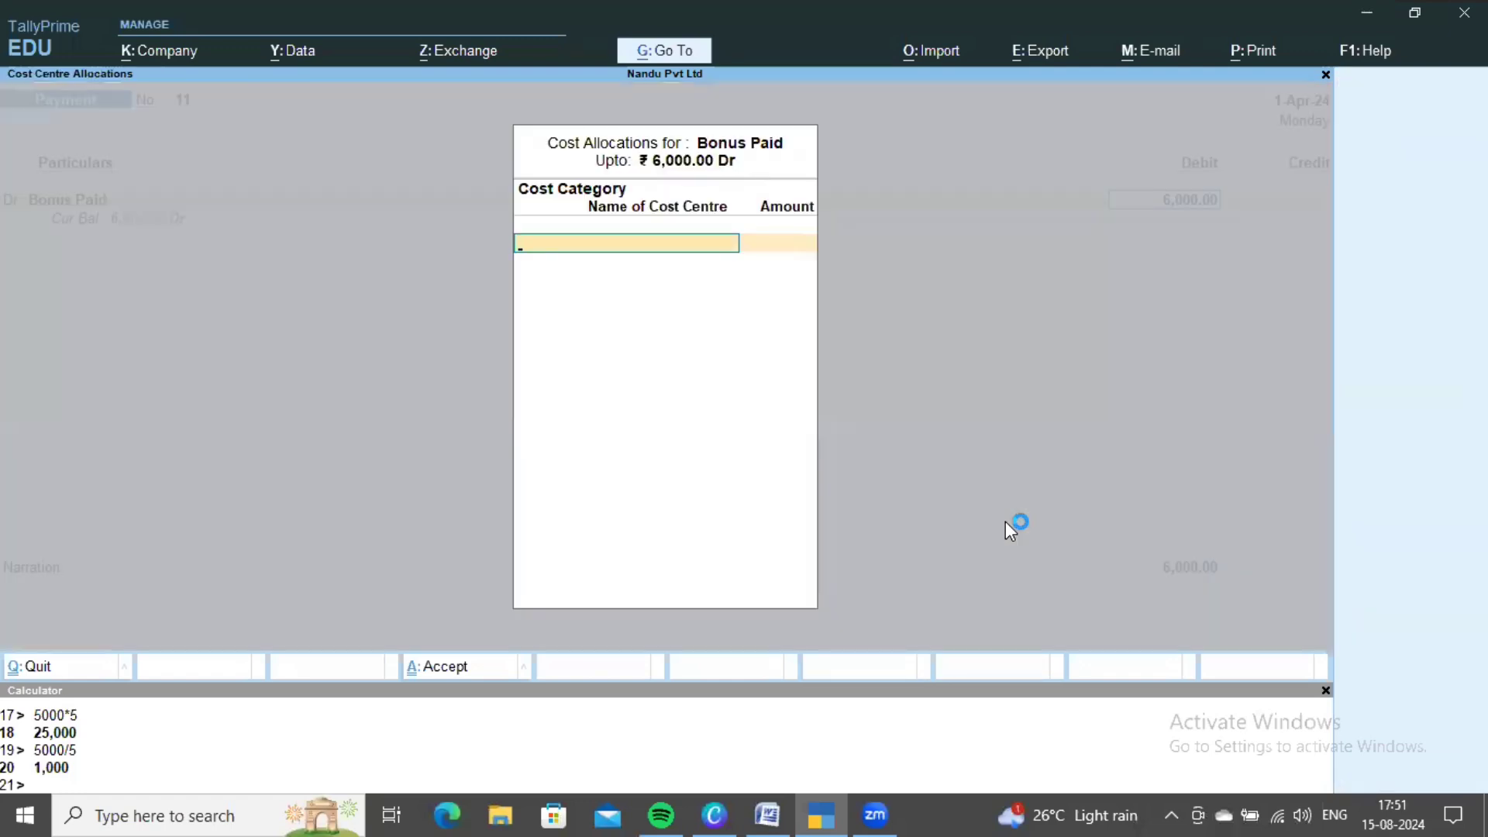
{"action": "key", "text": "alt+Tab"}
{"action": "key", "text": "alt+Tab"}
{"action": "key", "text": "Down"}
{"action": "key", "text": "Down"}
{"action": "key", "text": "Down"}
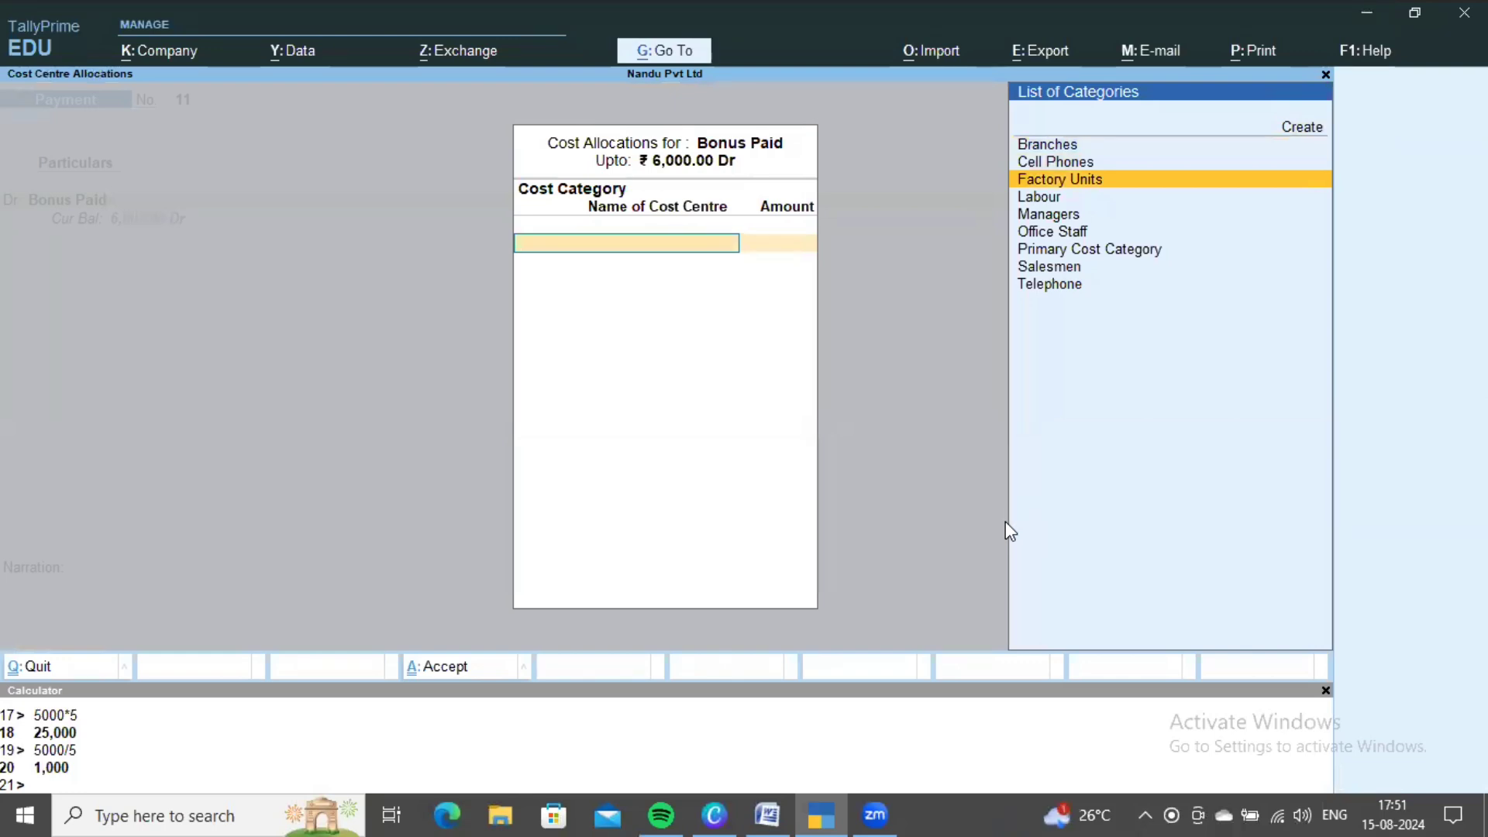
{"action": "key", "text": "alt+Tab"}
{"action": "scroll", "coordinate": [710, 628], "scroll_direction": "up", "scroll_amount": 2}
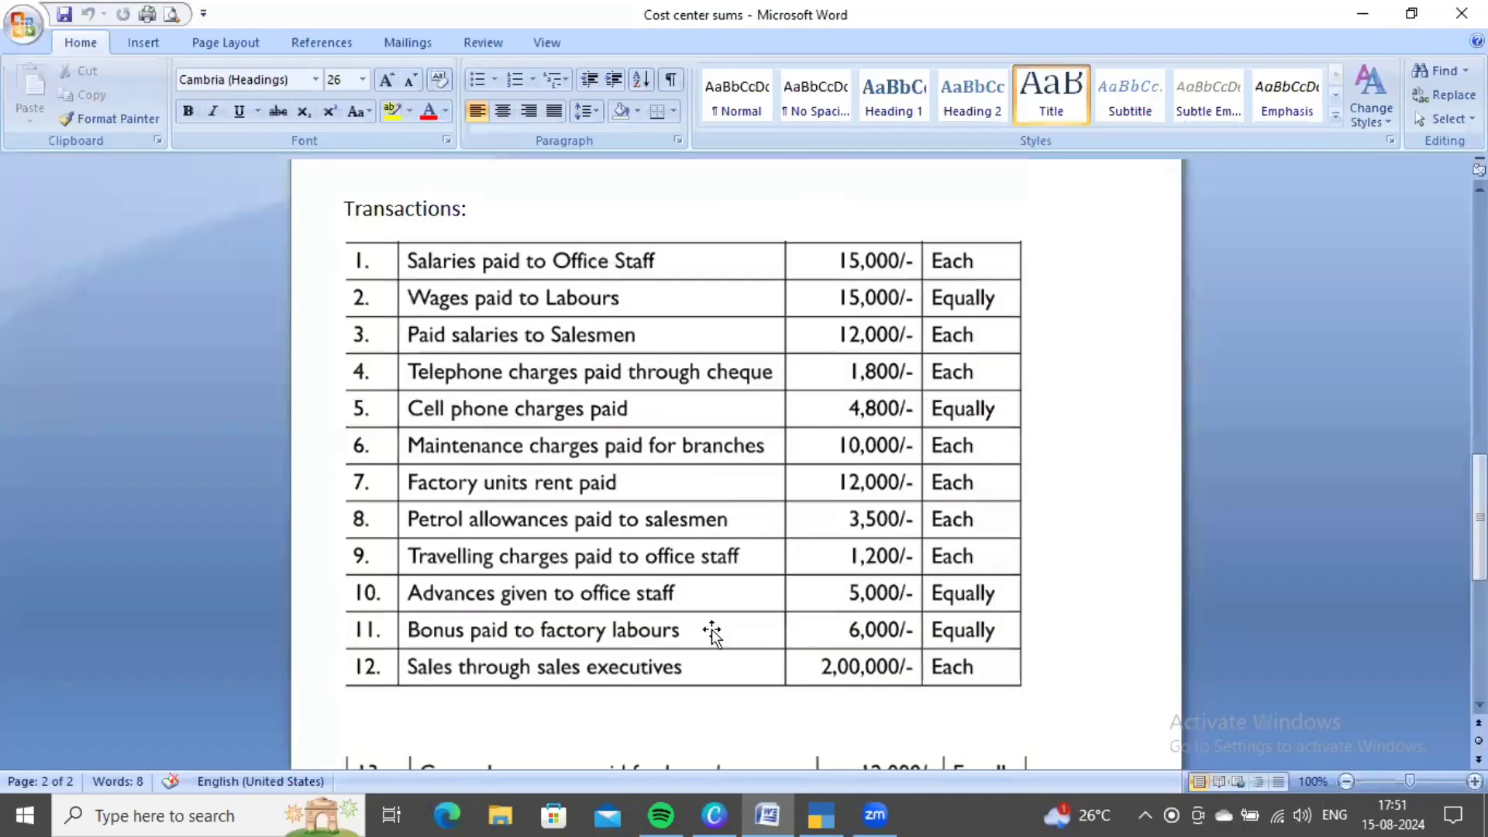
{"action": "scroll", "coordinate": [665, 622], "scroll_direction": "down", "scroll_amount": 1}
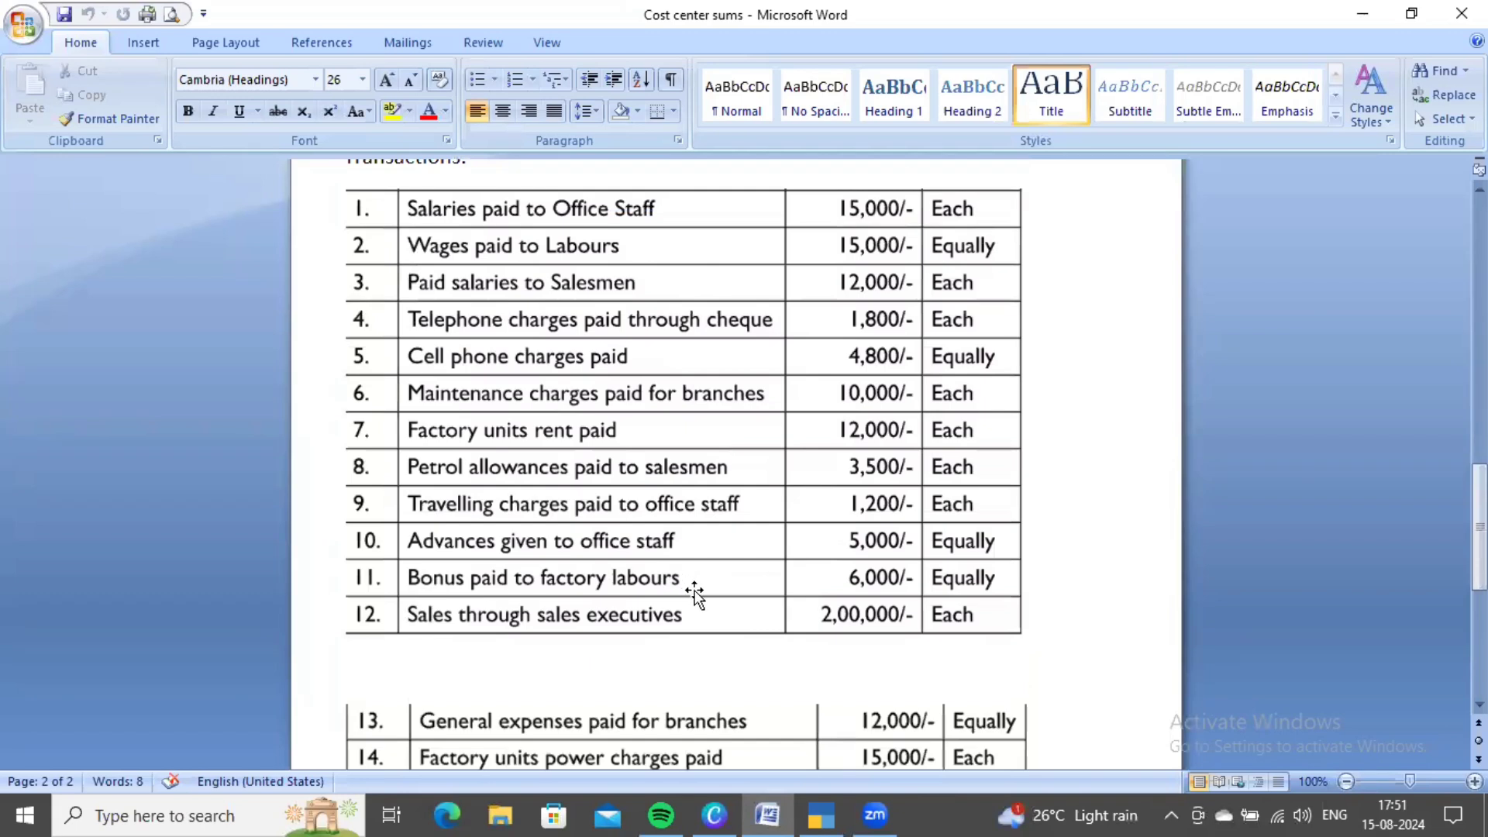
{"action": "key", "text": "alt+Tab"}
{"action": "key", "text": "Down"}
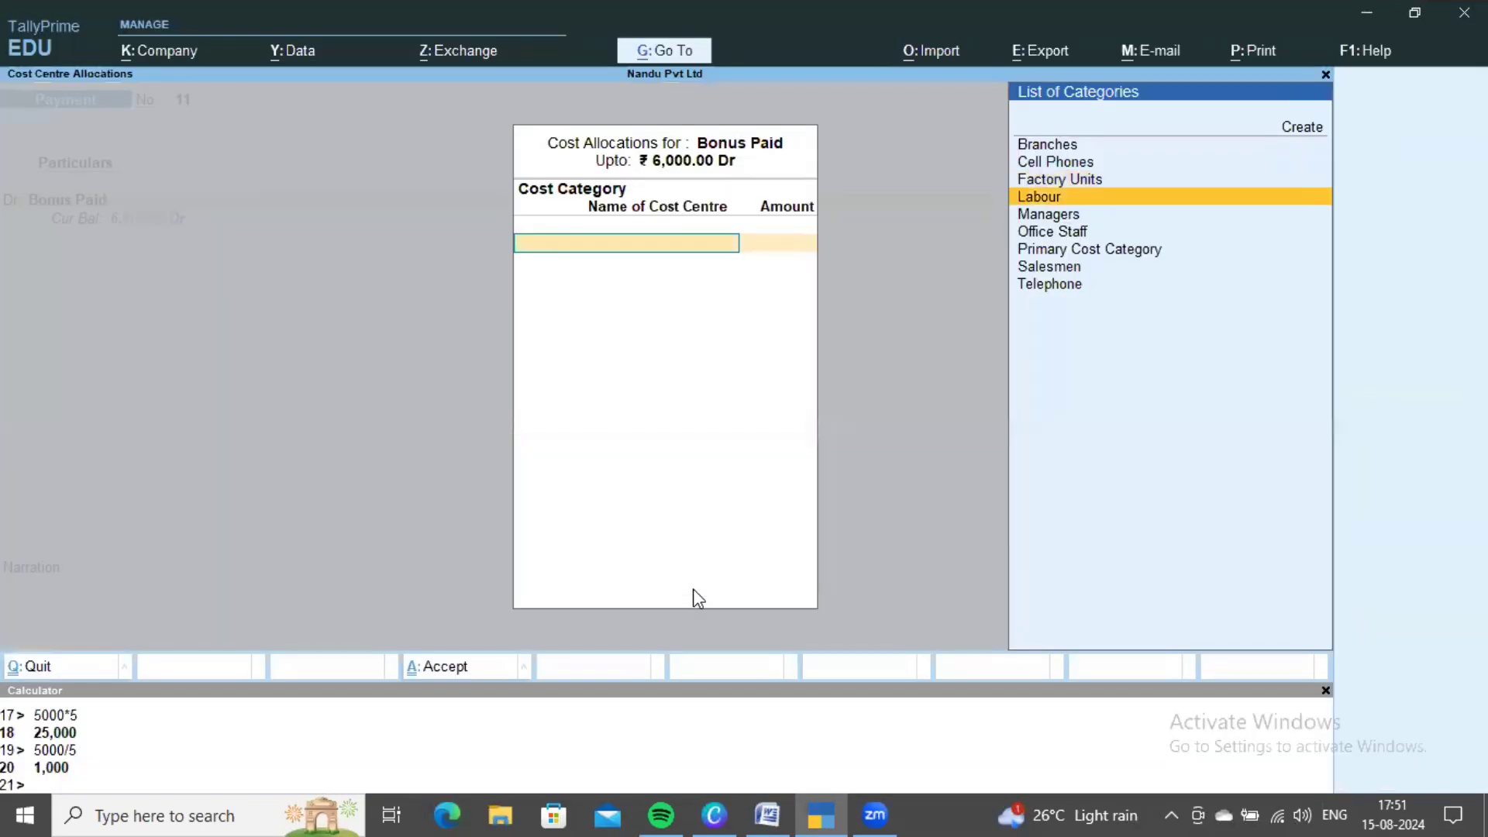
{"action": "key", "text": "Return"}
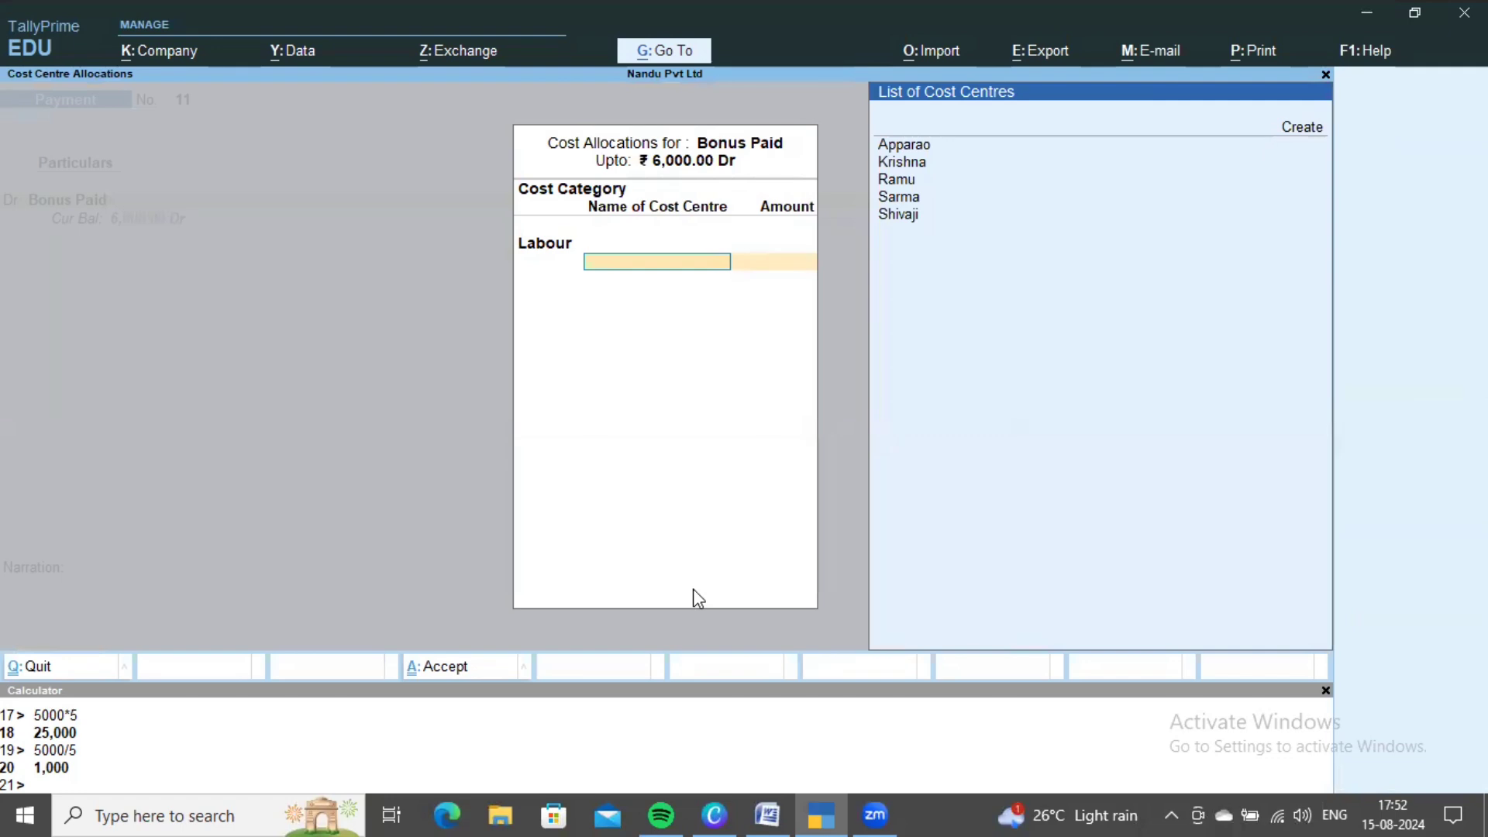
- Check the labour names on the problem sheet and calculate 6000/5 = 1,200 per labourer
{"action": "key", "text": "alt+Tab"}
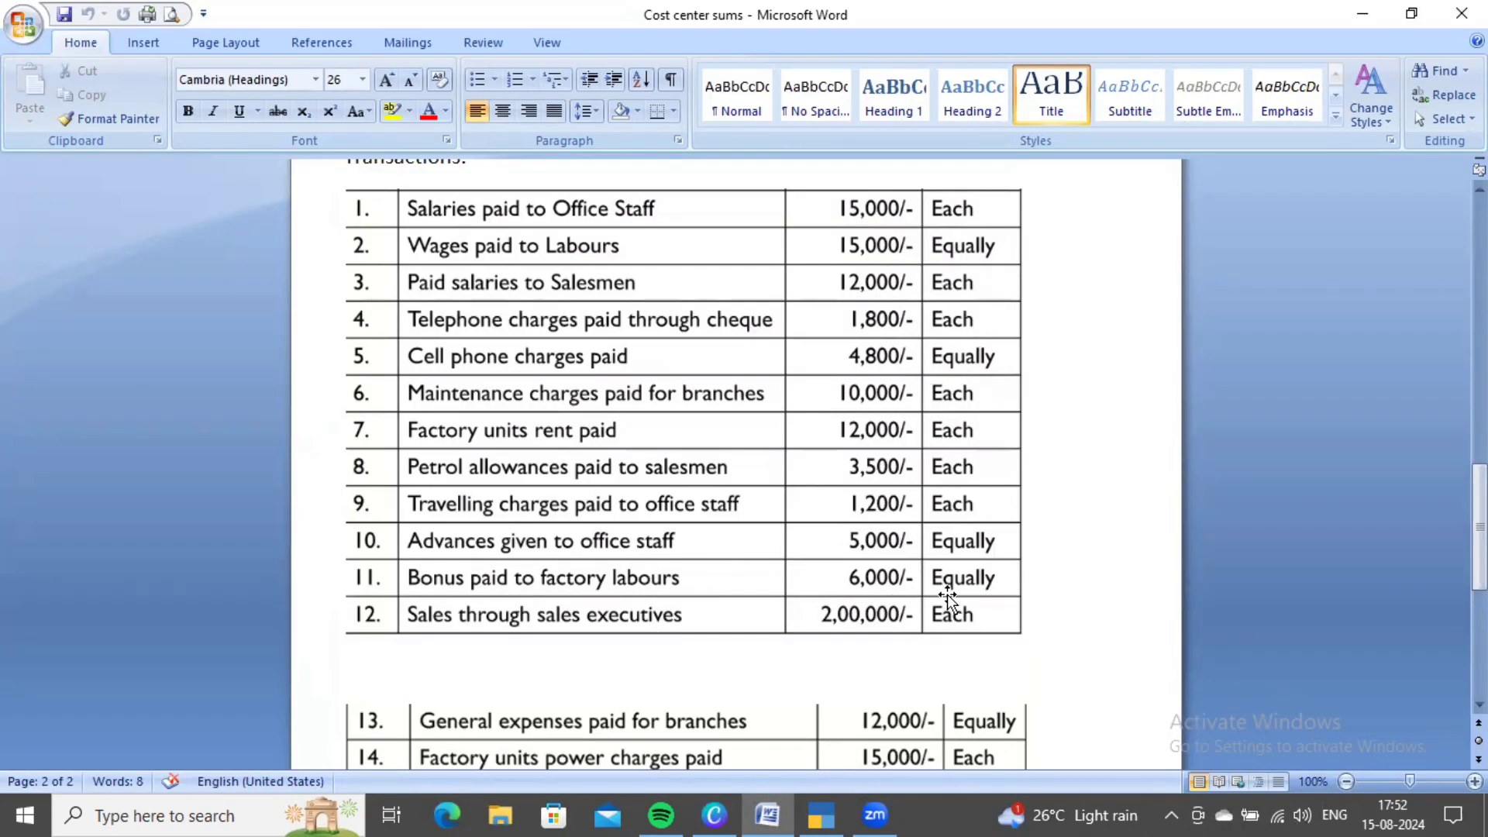
{"action": "scroll", "coordinate": [832, 551], "scroll_direction": "up", "scroll_amount": 15}
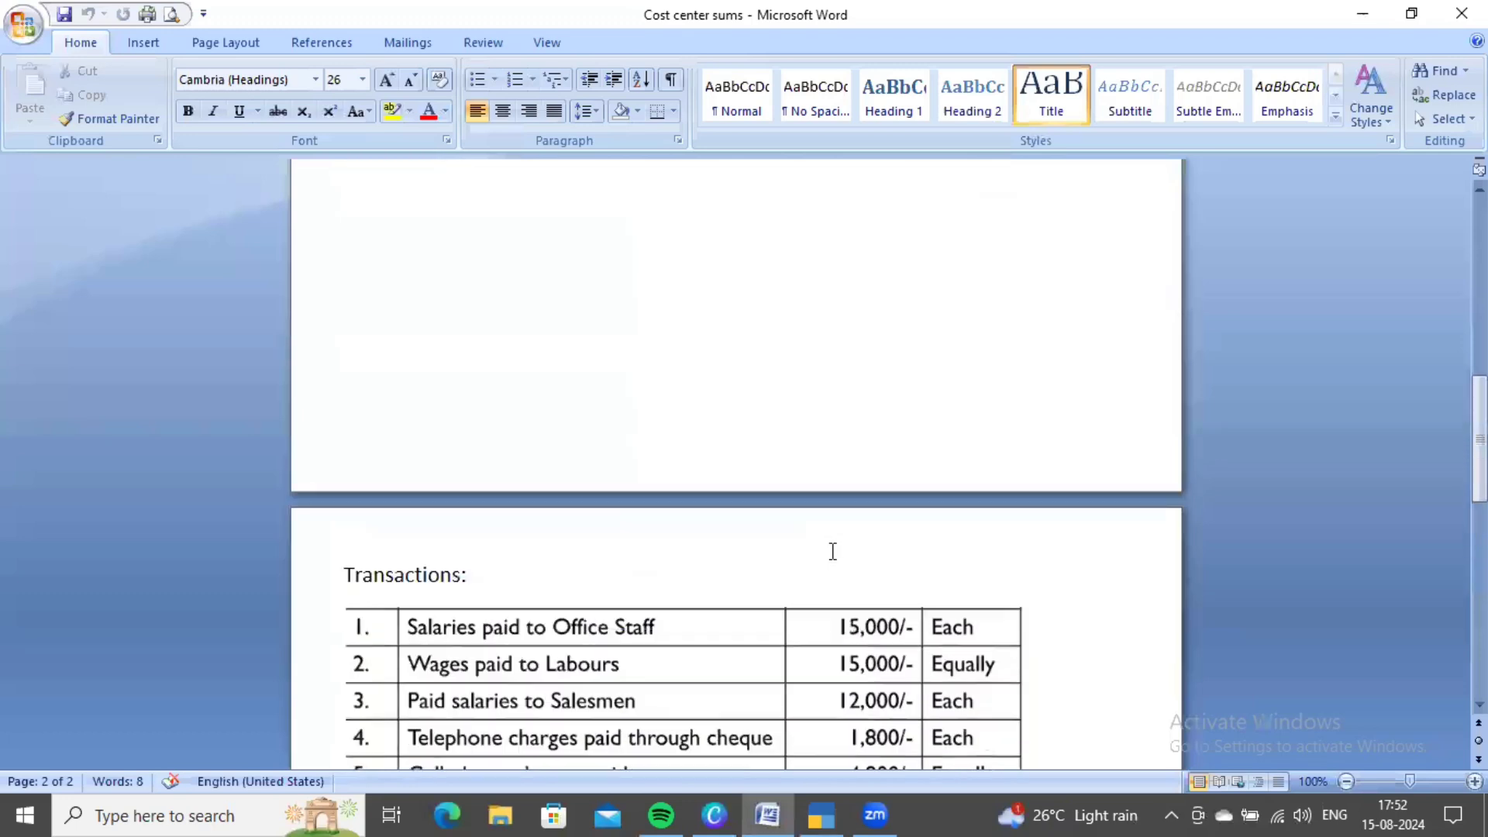
{"action": "scroll", "coordinate": [832, 551], "scroll_direction": "up", "scroll_amount": 10}
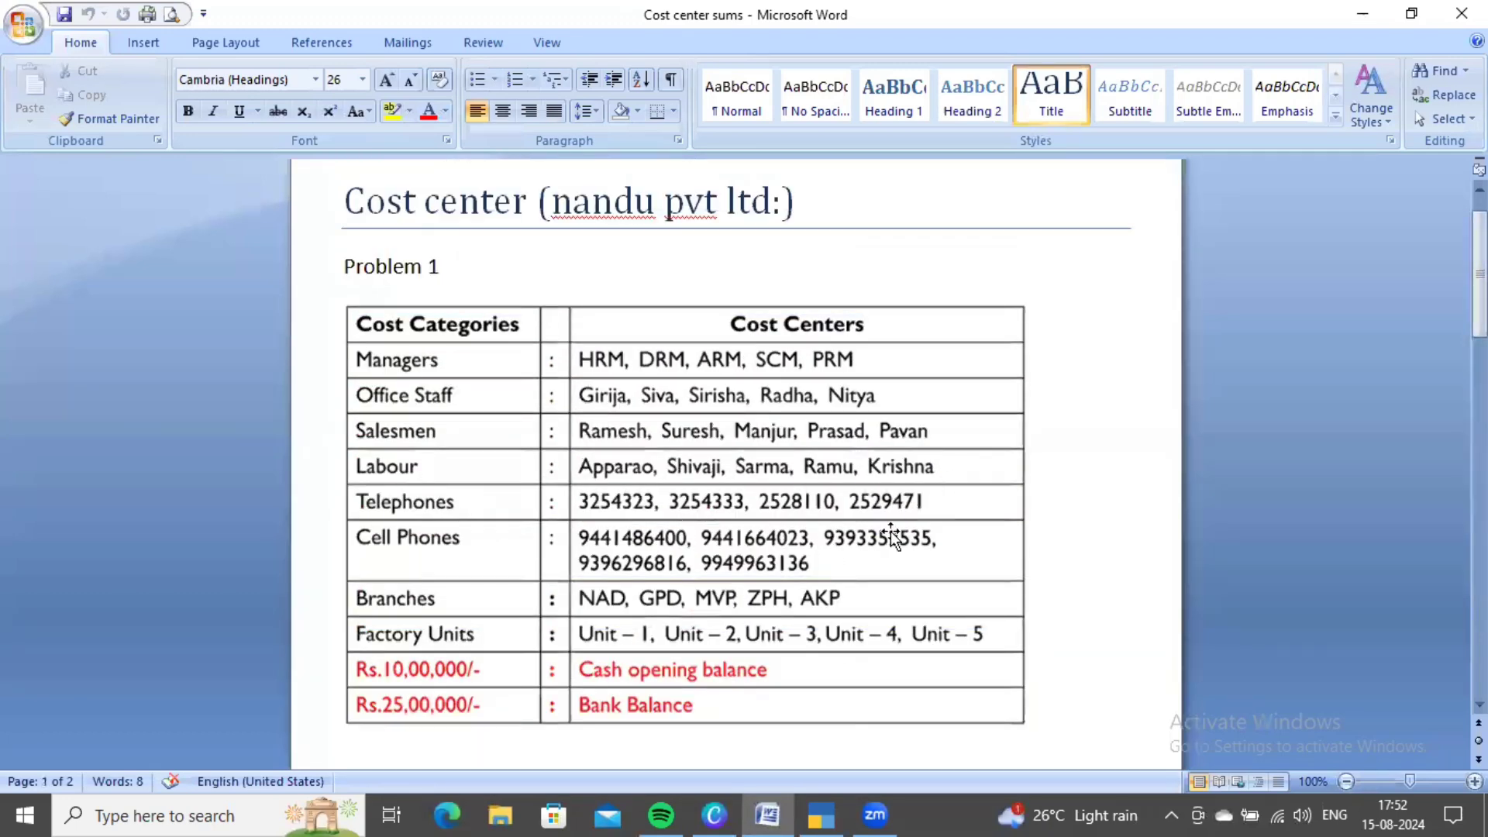
{"action": "scroll", "coordinate": [857, 564], "scroll_direction": "down", "scroll_amount": 3}
{"action": "scroll", "coordinate": [853, 565], "scroll_direction": "down", "scroll_amount": 7}
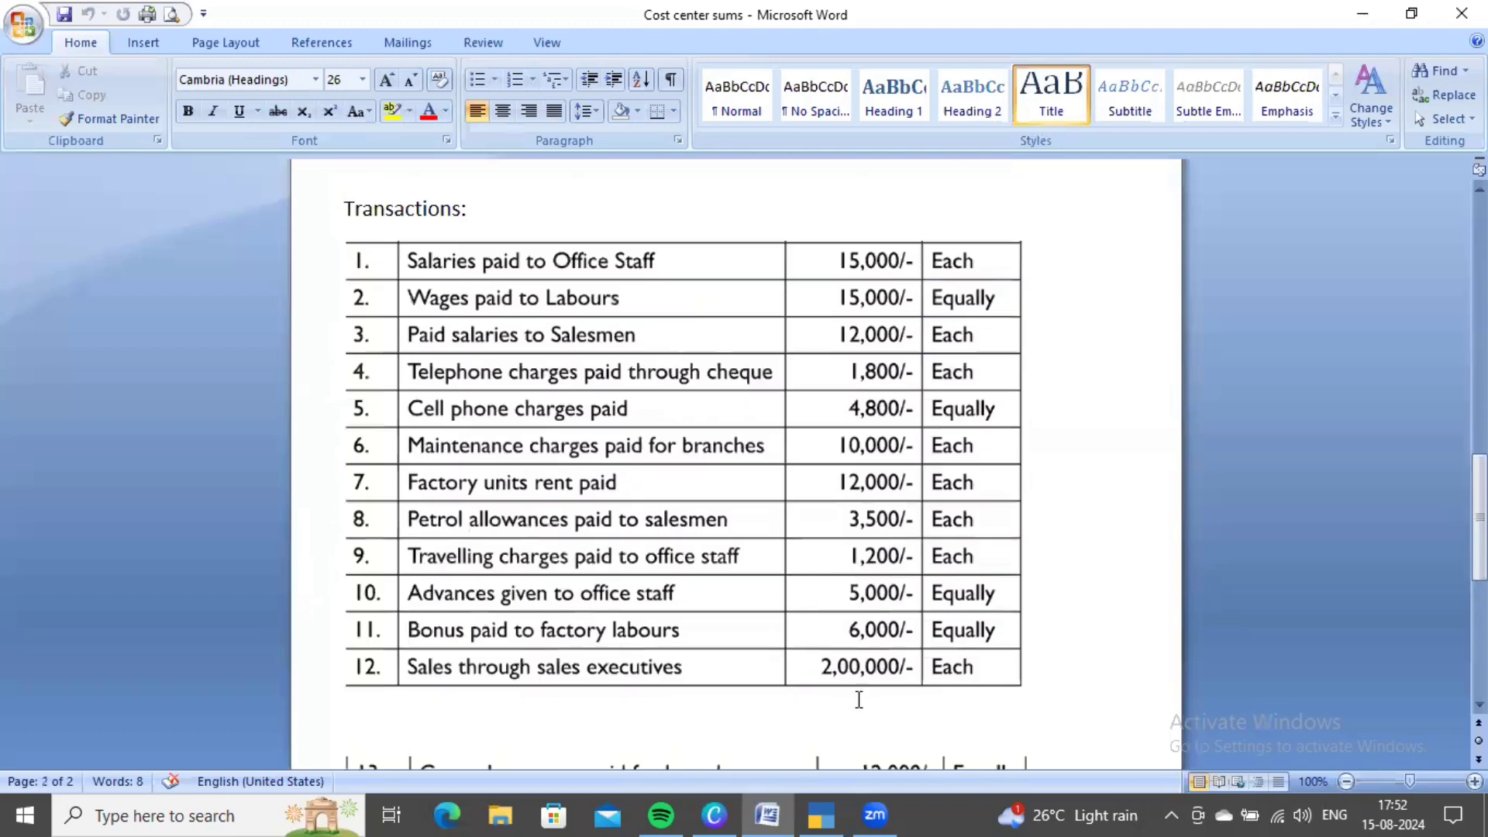
{"action": "key", "text": "alt+Tab"}
{"action": "left_click", "coordinate": [449, 760]}
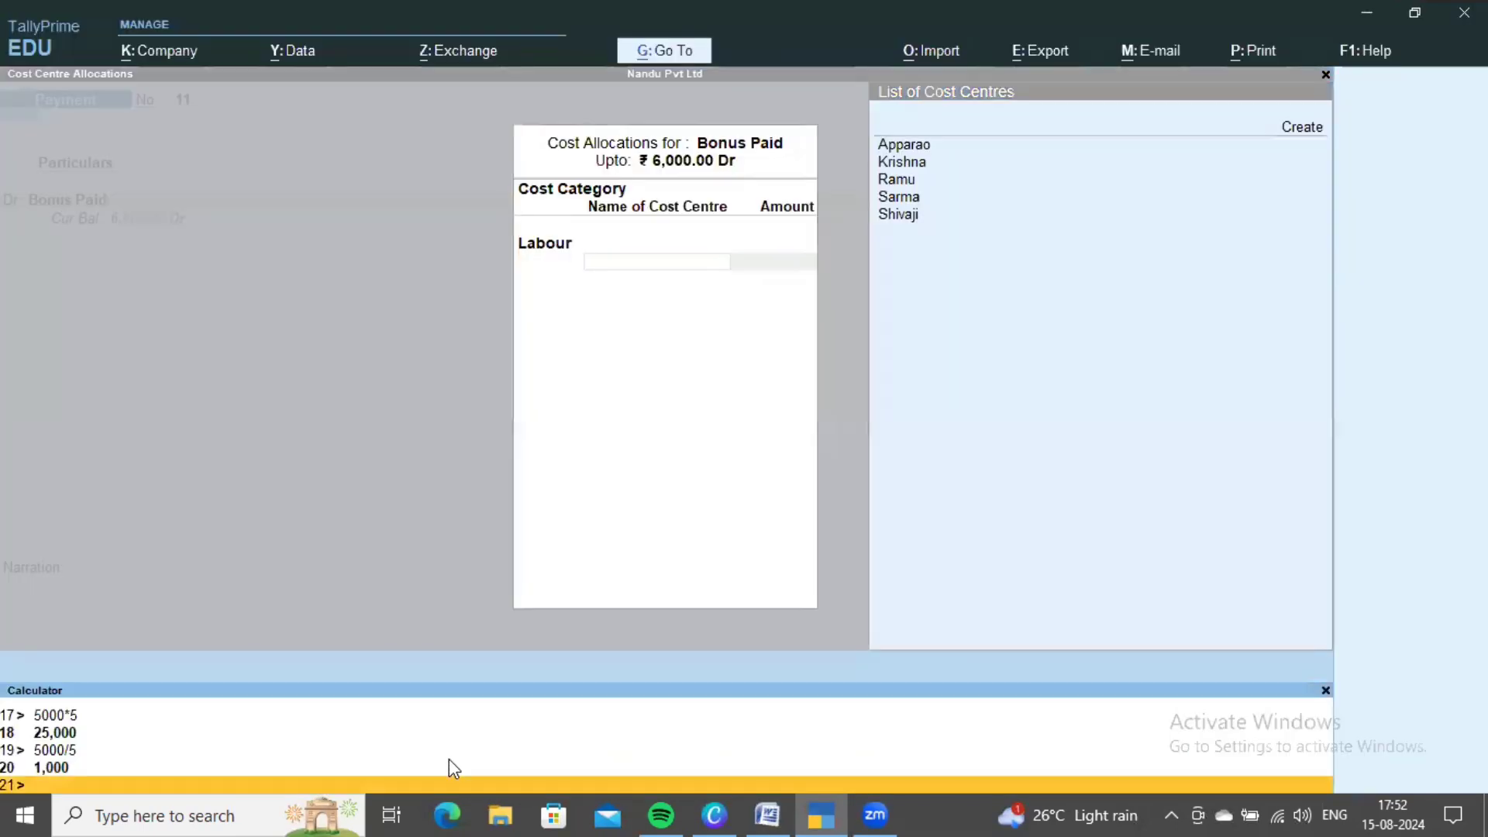
{"action": "type", "text": "6000"}
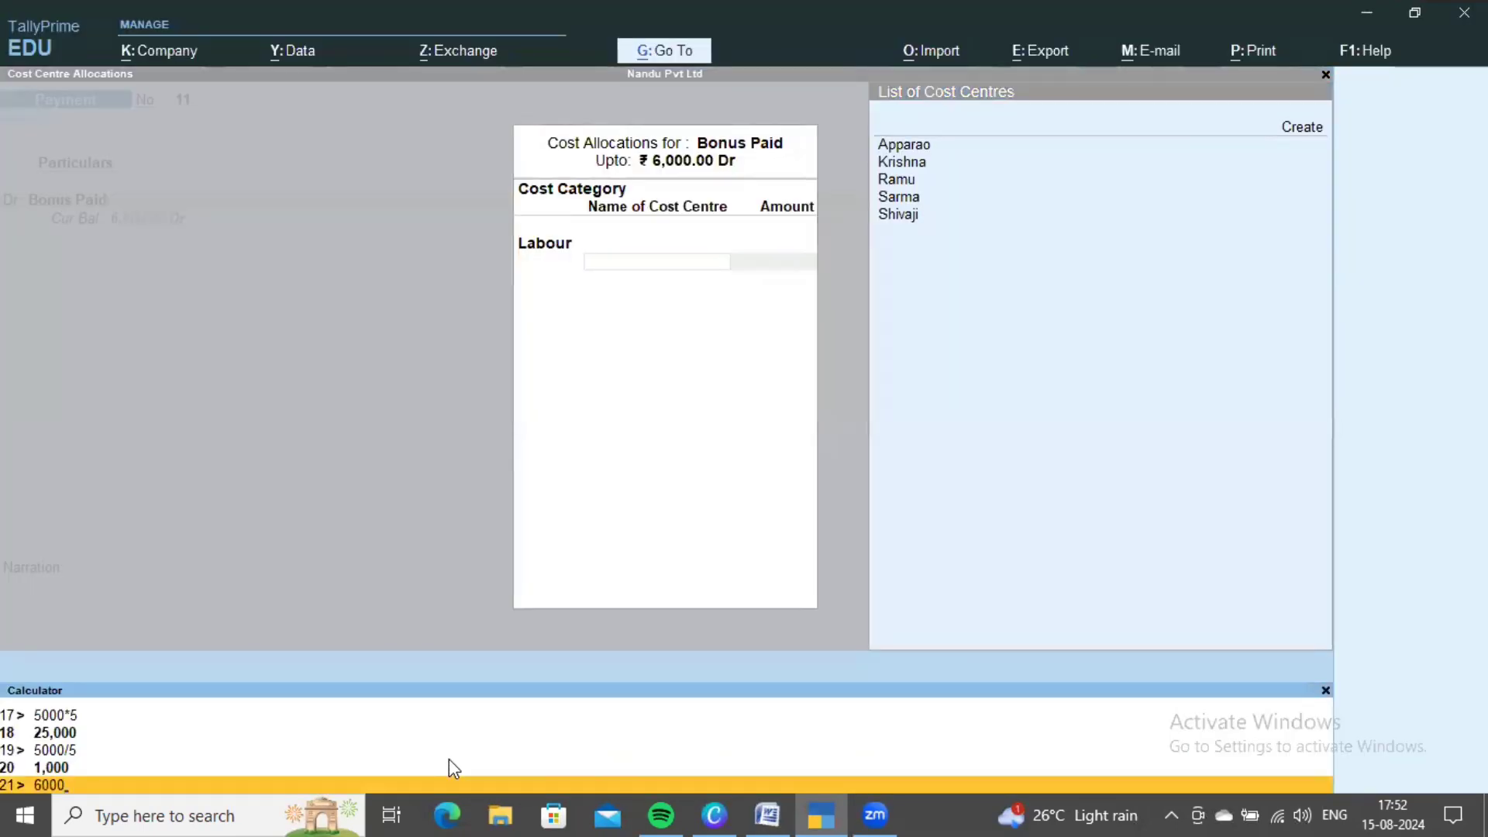
{"action": "type", "text": "/5"}
{"action": "key", "text": "Return"}
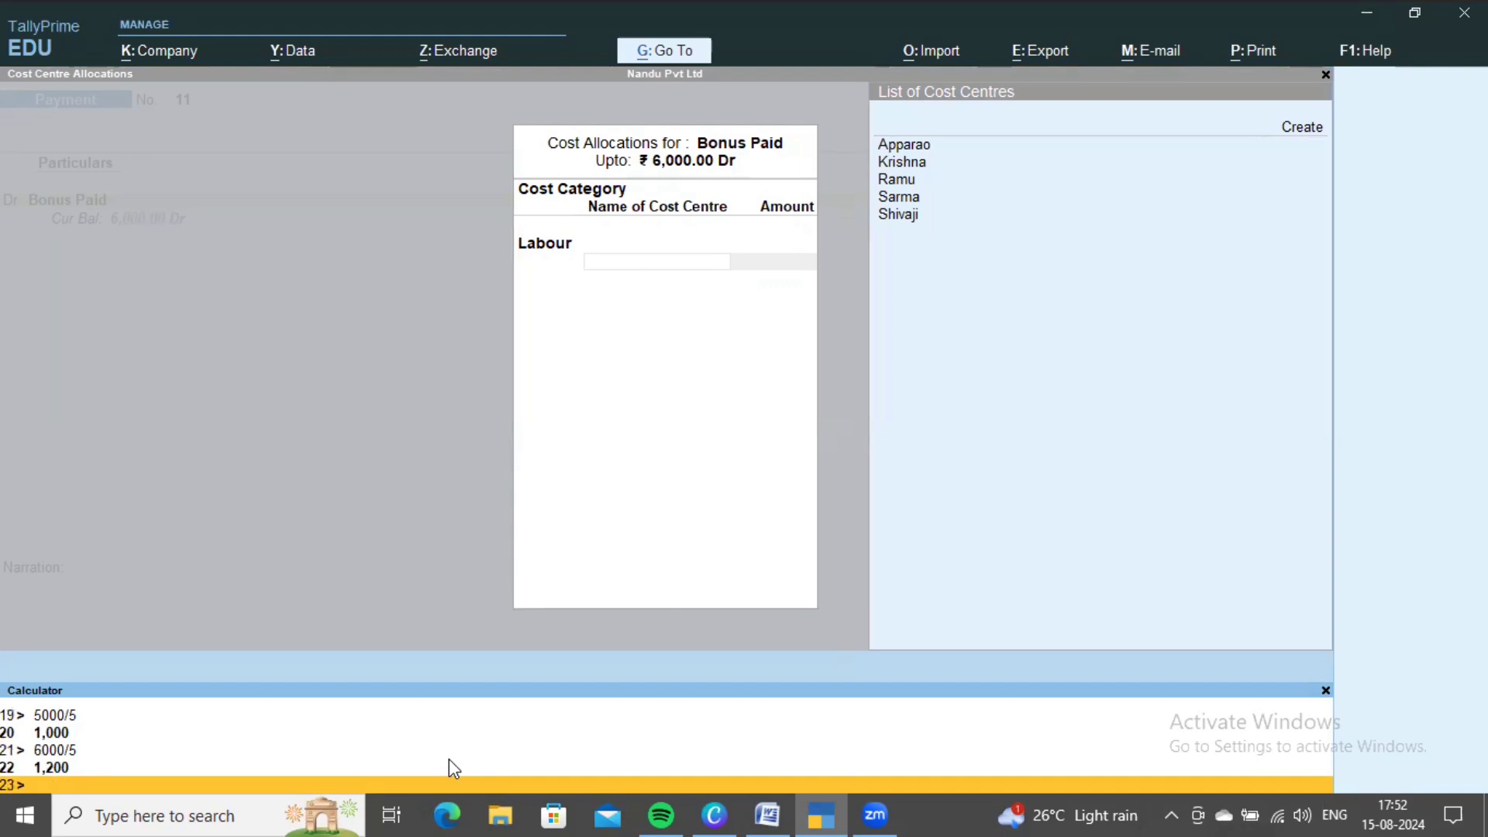
- Allocate 1,200 each to the Apparao, Krishna and Ramu cost centres
{"action": "left_click", "coordinate": [601, 490]}
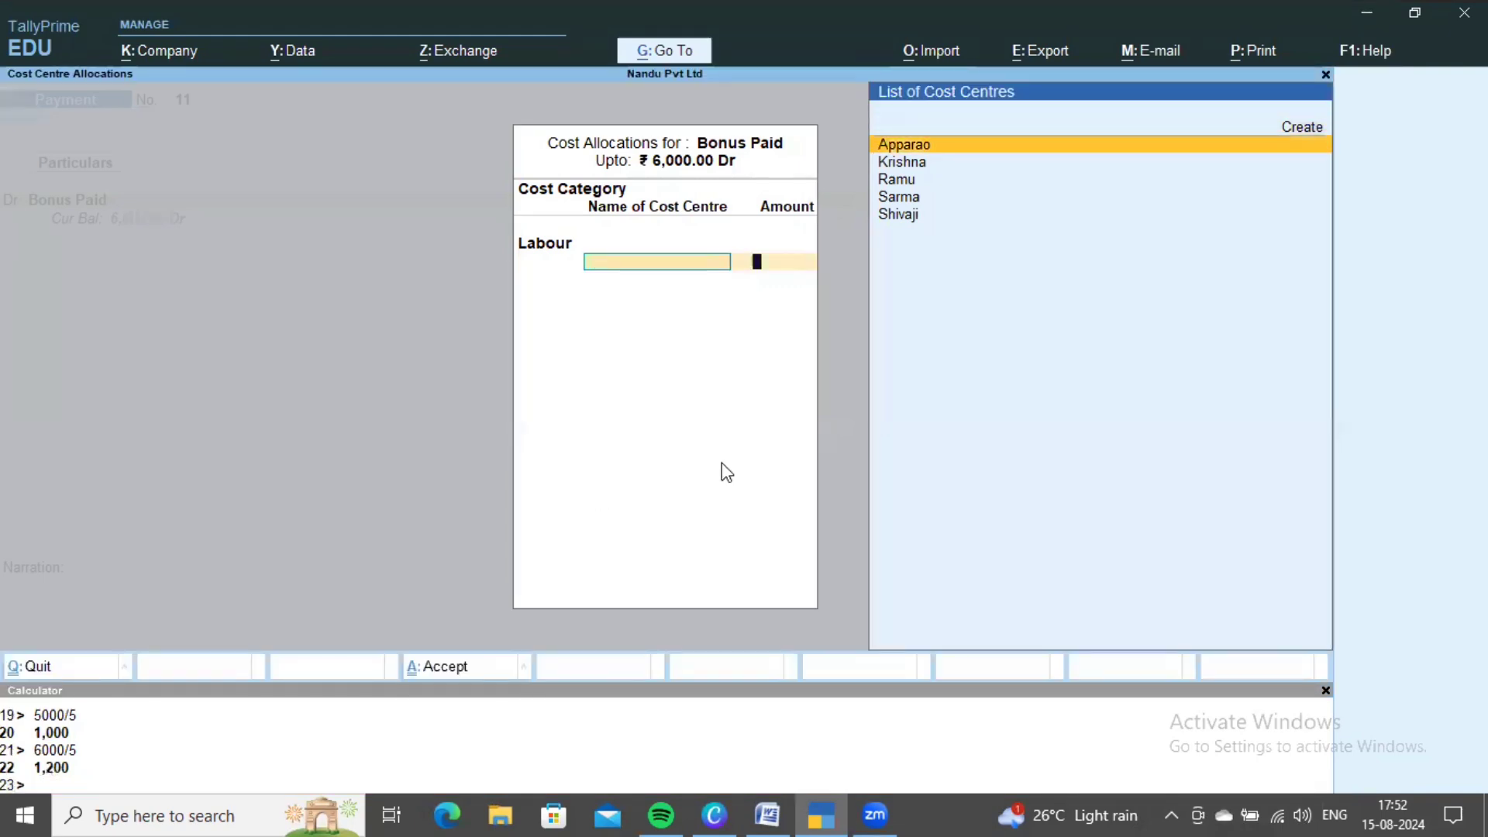
{"action": "key", "text": "Return"}
{"action": "type", "text": "1200"}
{"action": "key", "text": "Return"}
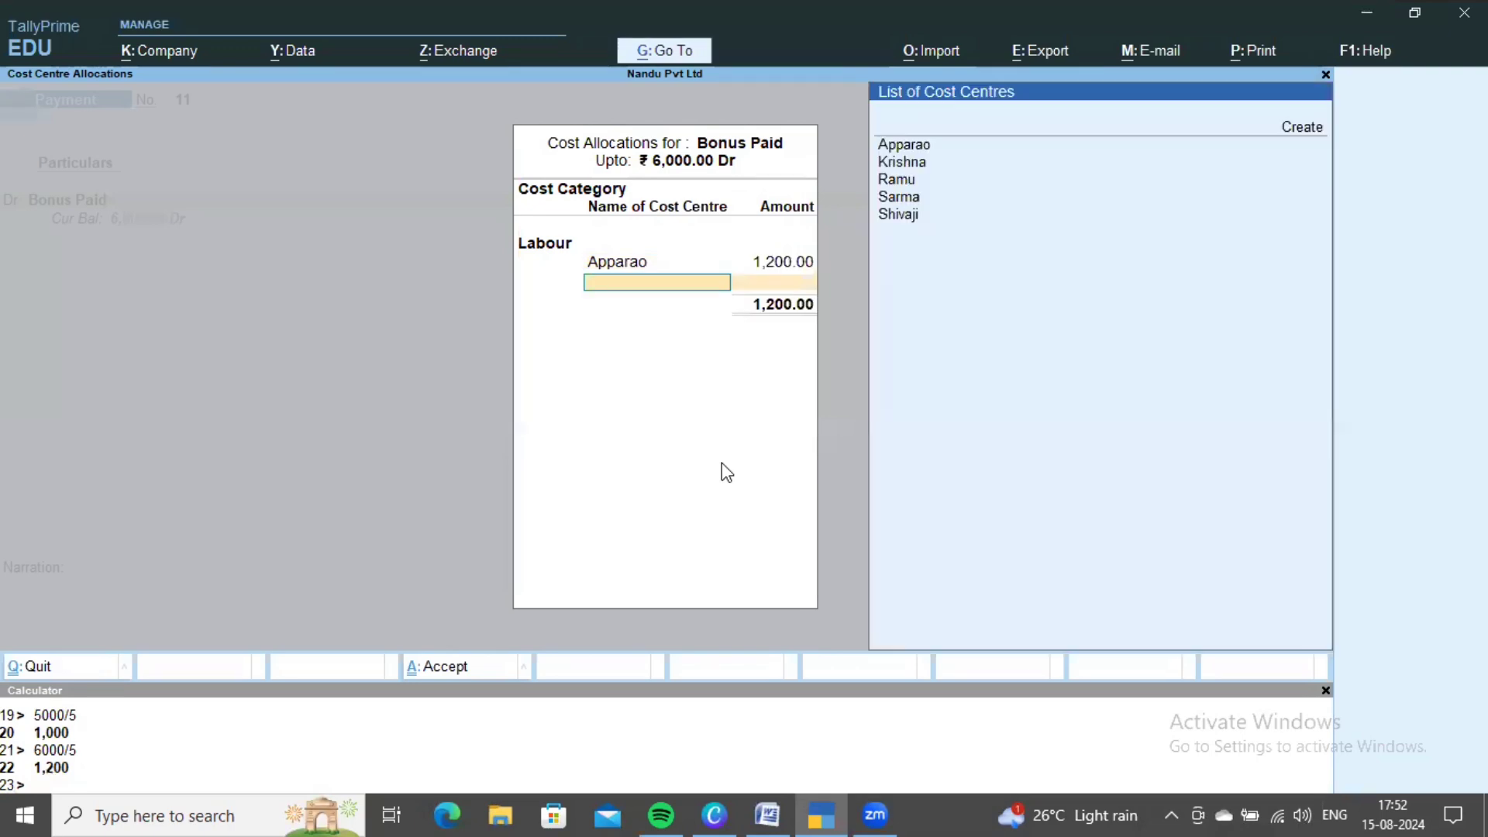
{"action": "key", "text": "Down"}
{"action": "key", "text": "Down"}
{"action": "key", "text": "Down"}
{"action": "key", "text": "Return"}
{"action": "type", "text": "1,2"}
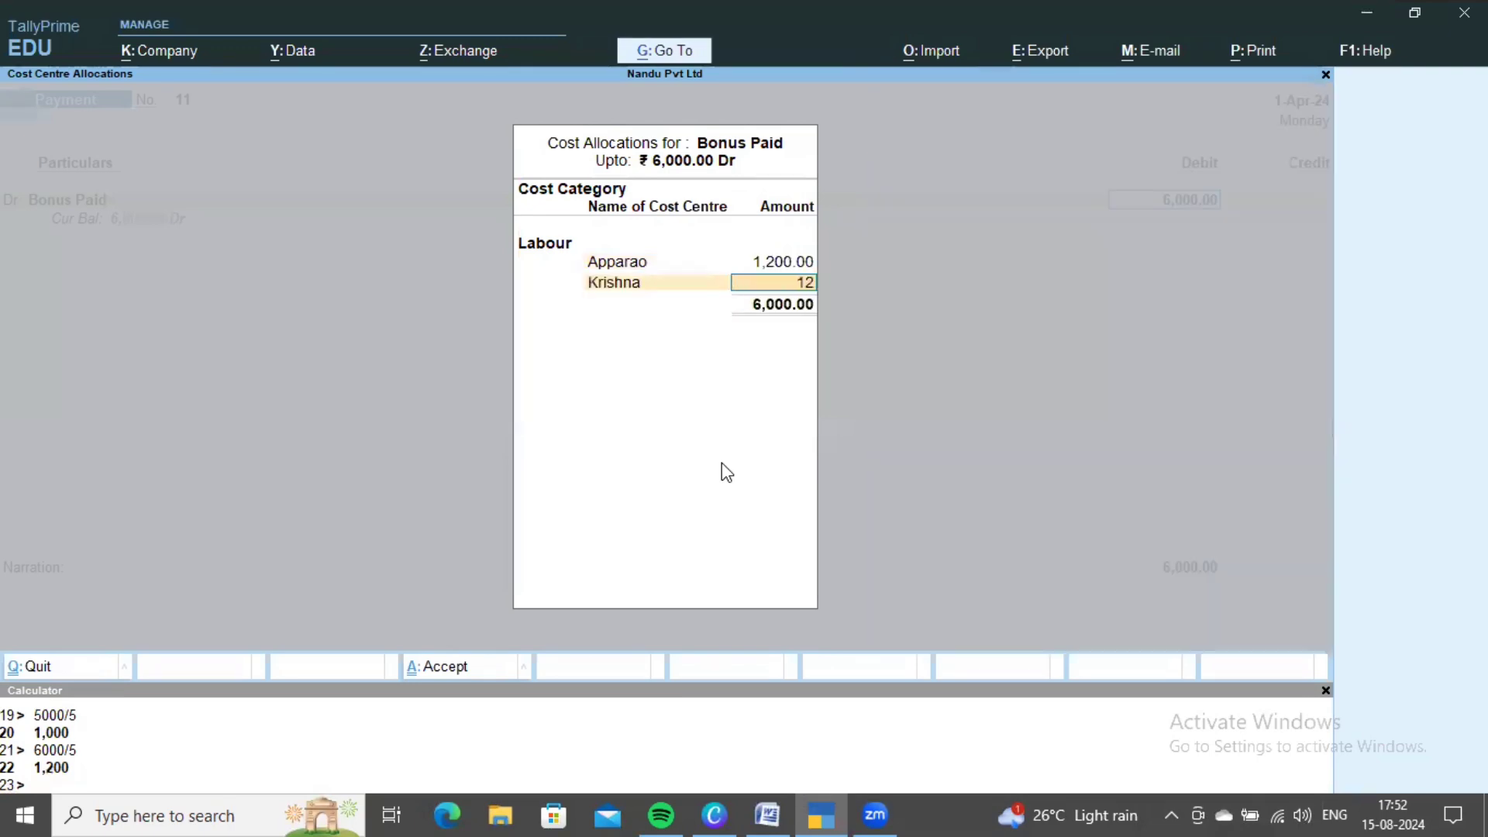
{"action": "type", "text": "00"}
{"action": "key", "text": "Return"}
{"action": "key", "text": "Down"}
{"action": "key", "text": "Down"}
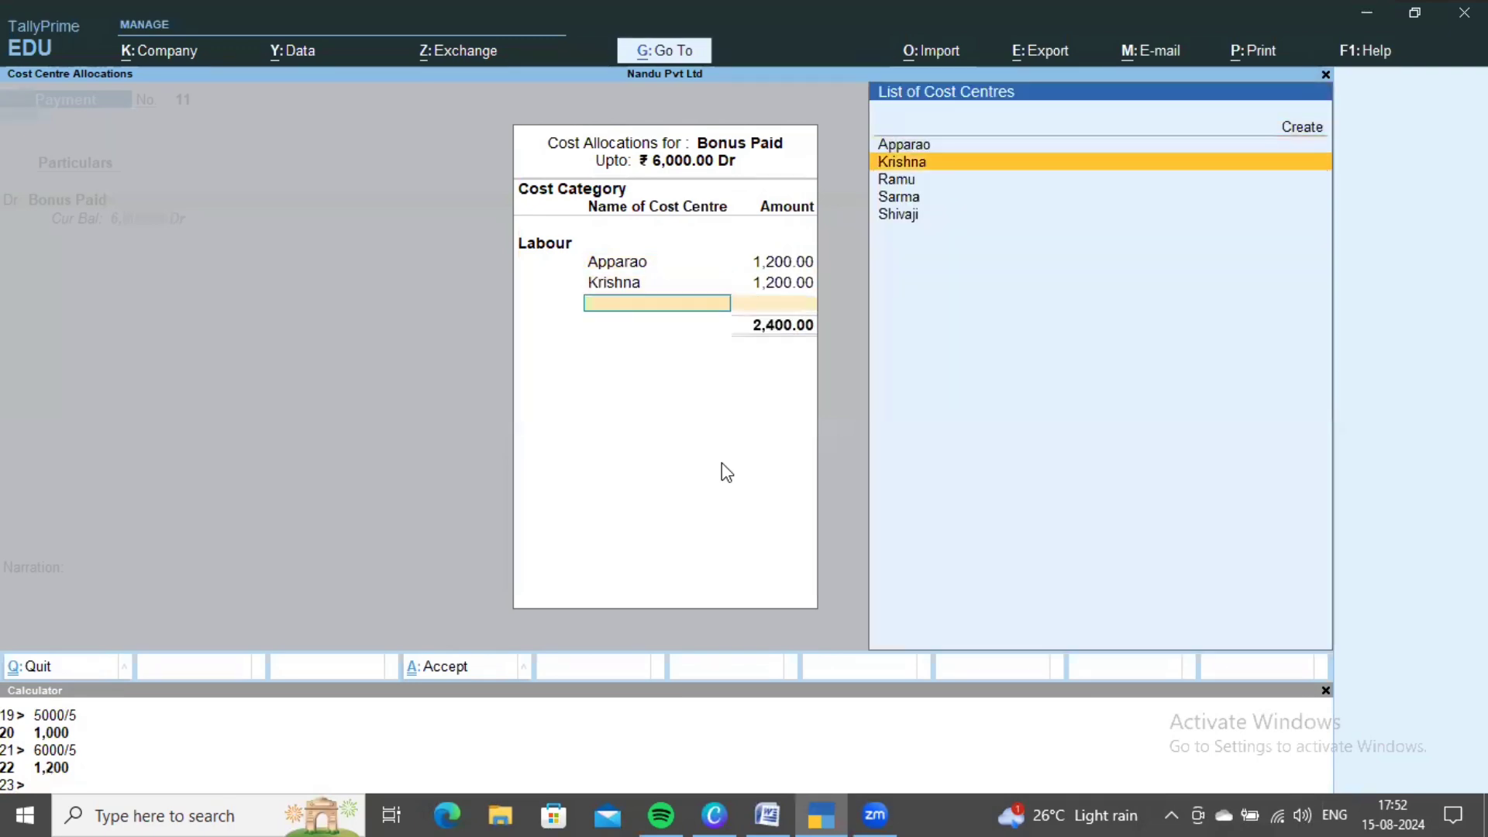
{"action": "key", "text": "Down"}
{"action": "key", "text": "Return"}
{"action": "type", "text": "1200"}
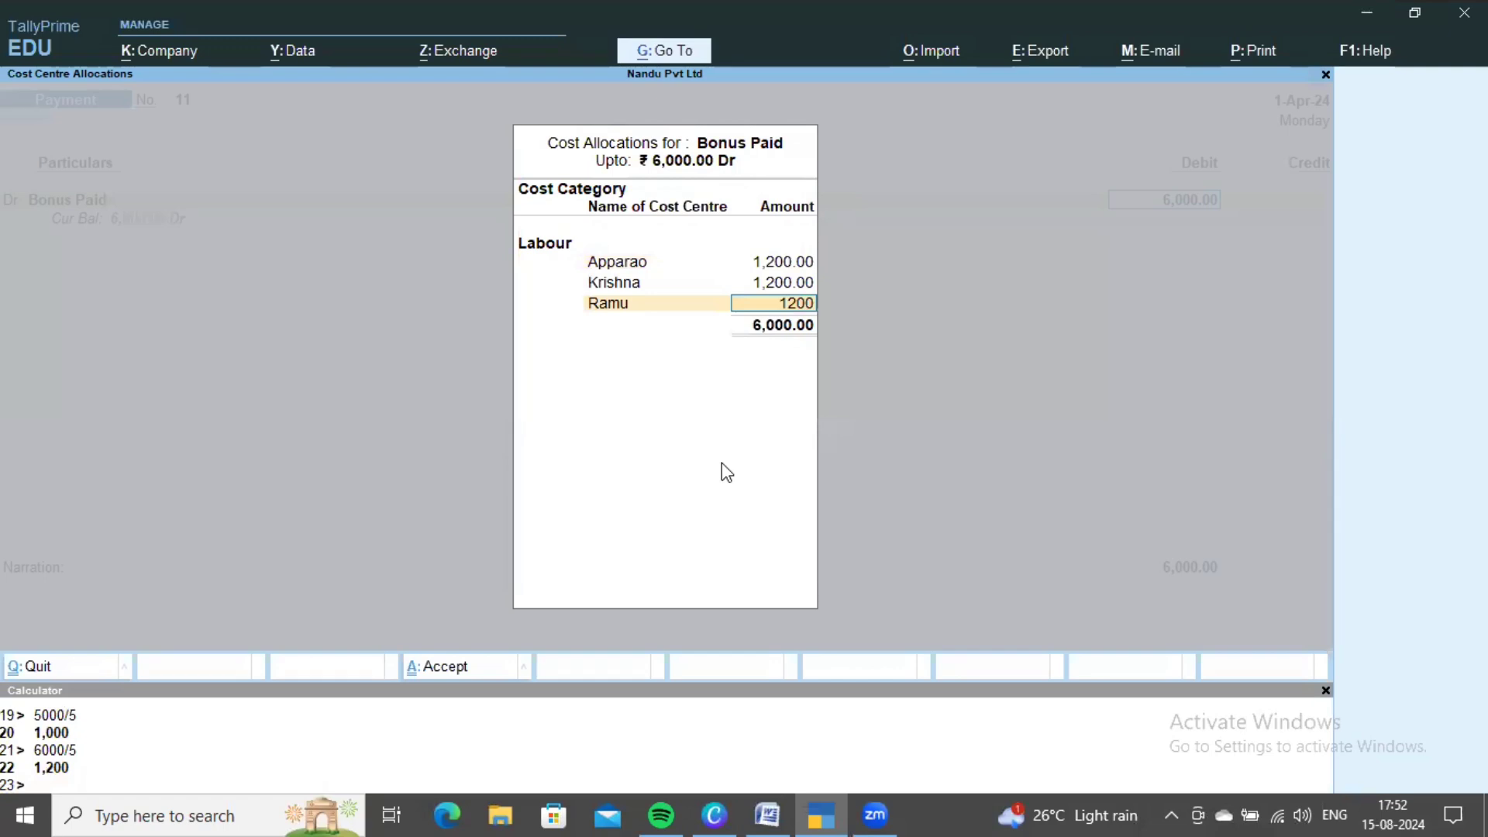
{"action": "key", "text": "Return"}
- Allocate 1,200 each to Sarma and Shivaji, credit Cash 6,000 and save voucher 11
{"action": "key", "text": "Down"}
{"action": "key", "text": "Down"}
{"action": "key", "text": "Down"}
{"action": "key", "text": "Down"}
{"action": "key", "text": "Return"}
{"action": "type", "text": "1"}
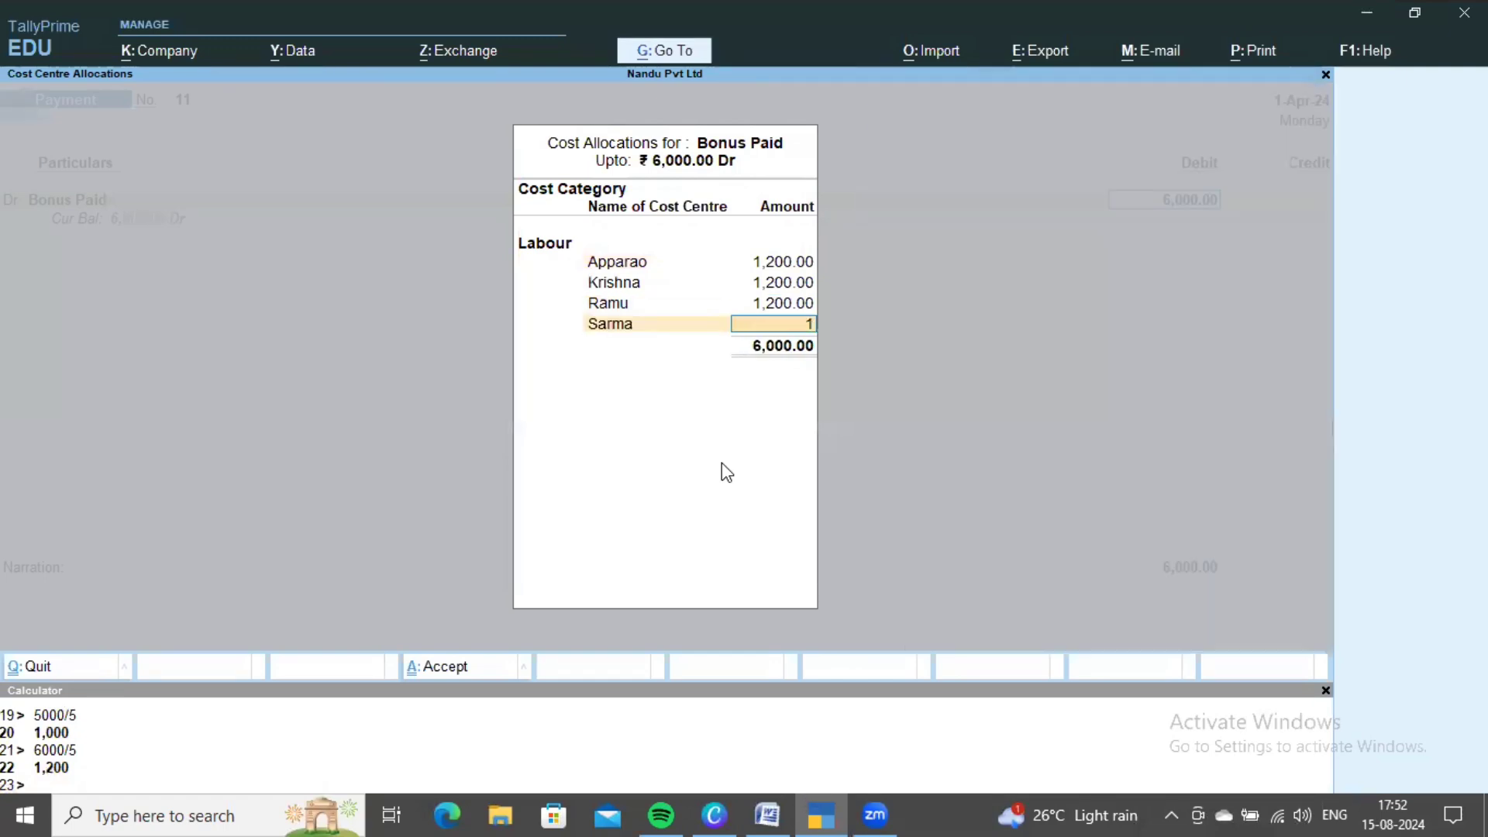
{"action": "type", "text": ",200"}
{"action": "key", "text": "Return"}
{"action": "key", "text": "Down"}
{"action": "key", "text": "Down"}
{"action": "key", "text": "Down"}
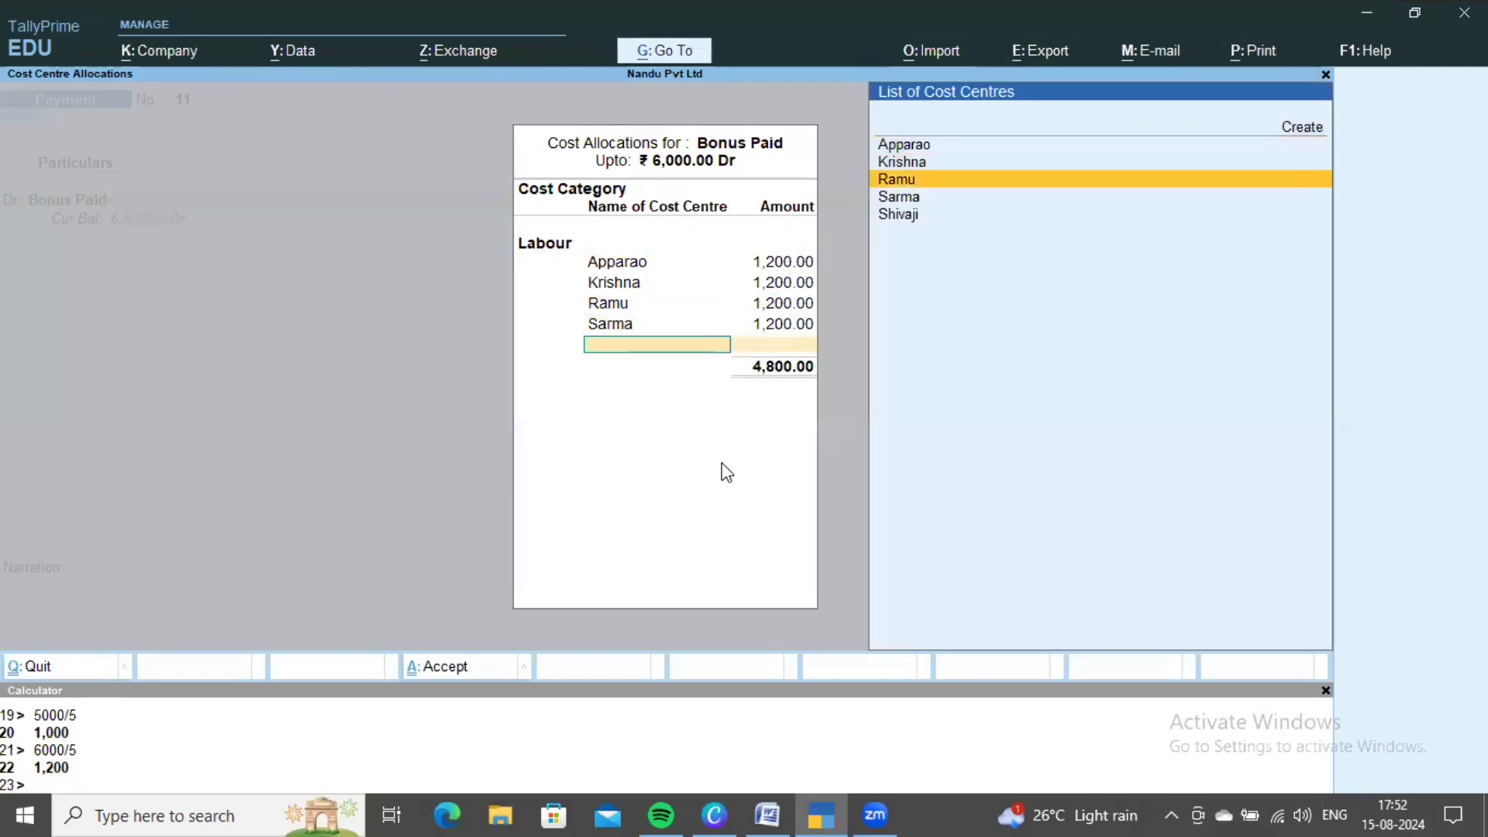
{"action": "key", "text": "Down"}
{"action": "key", "text": "Down"}
{"action": "key", "text": "Return"}
{"action": "key", "text": "Return"}
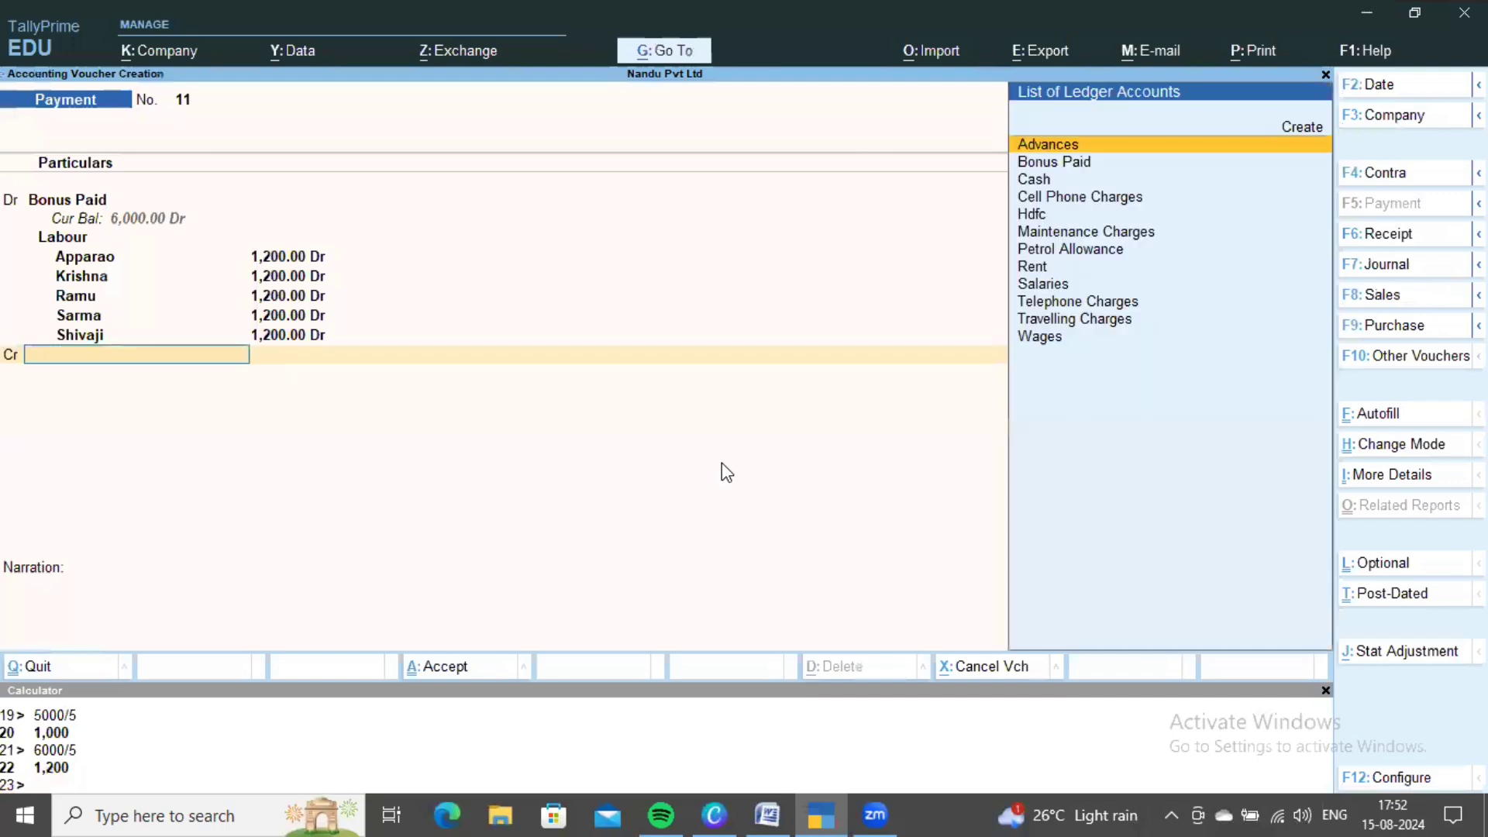
{"action": "key", "text": "Down"}
{"action": "key", "text": "Down"}
{"action": "key", "text": "Return"}
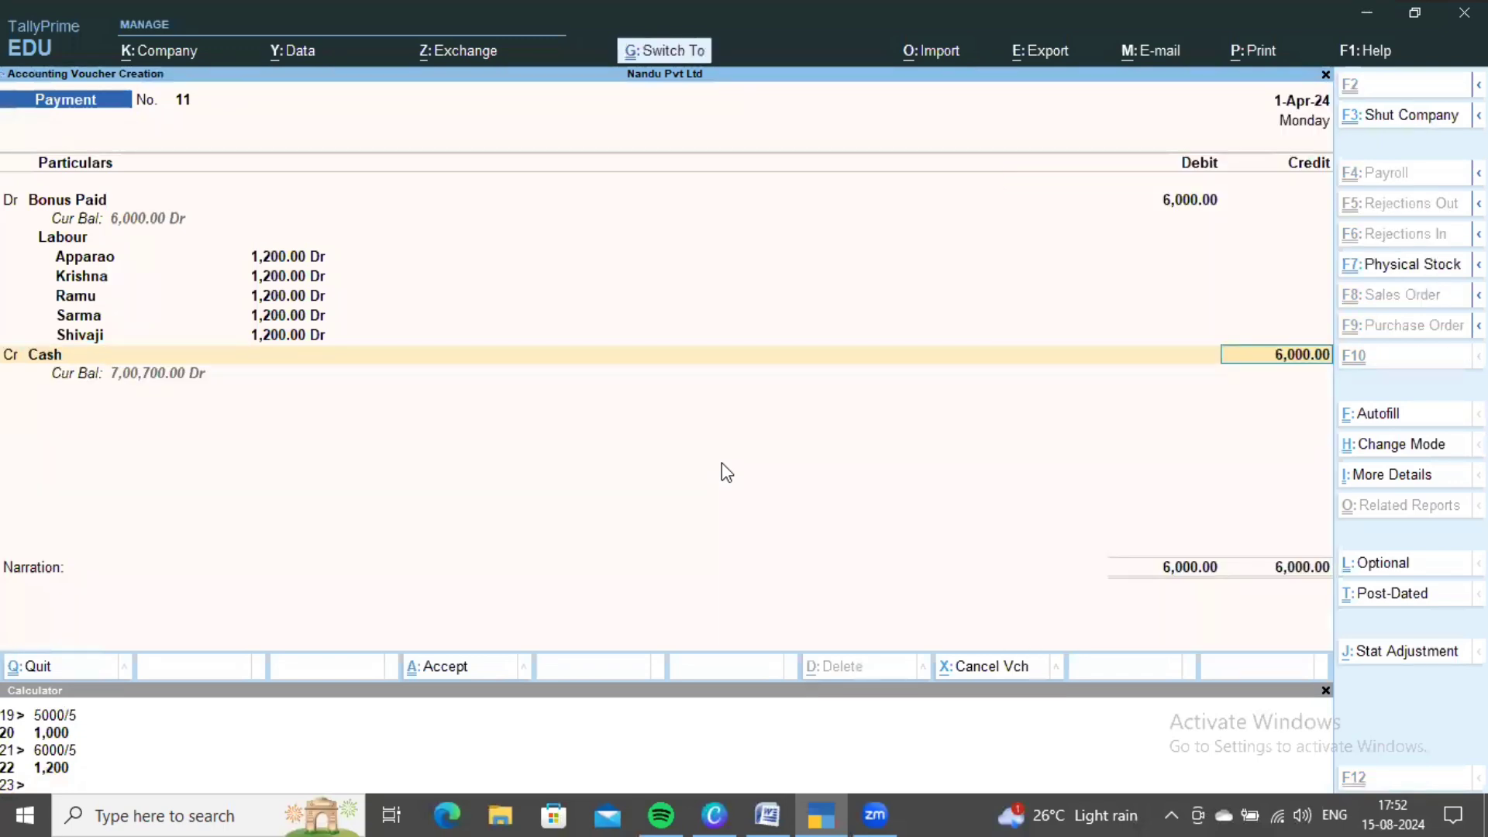
{"action": "key", "text": "ctrl+a"}
- Scroll the problem sheet to transaction rows through 18, showing item 12 sales through sales executives
{"action": "key", "text": "alt+Tab"}
{"action": "scroll", "coordinate": [722, 462], "scroll_direction": "down", "scroll_amount": 6}
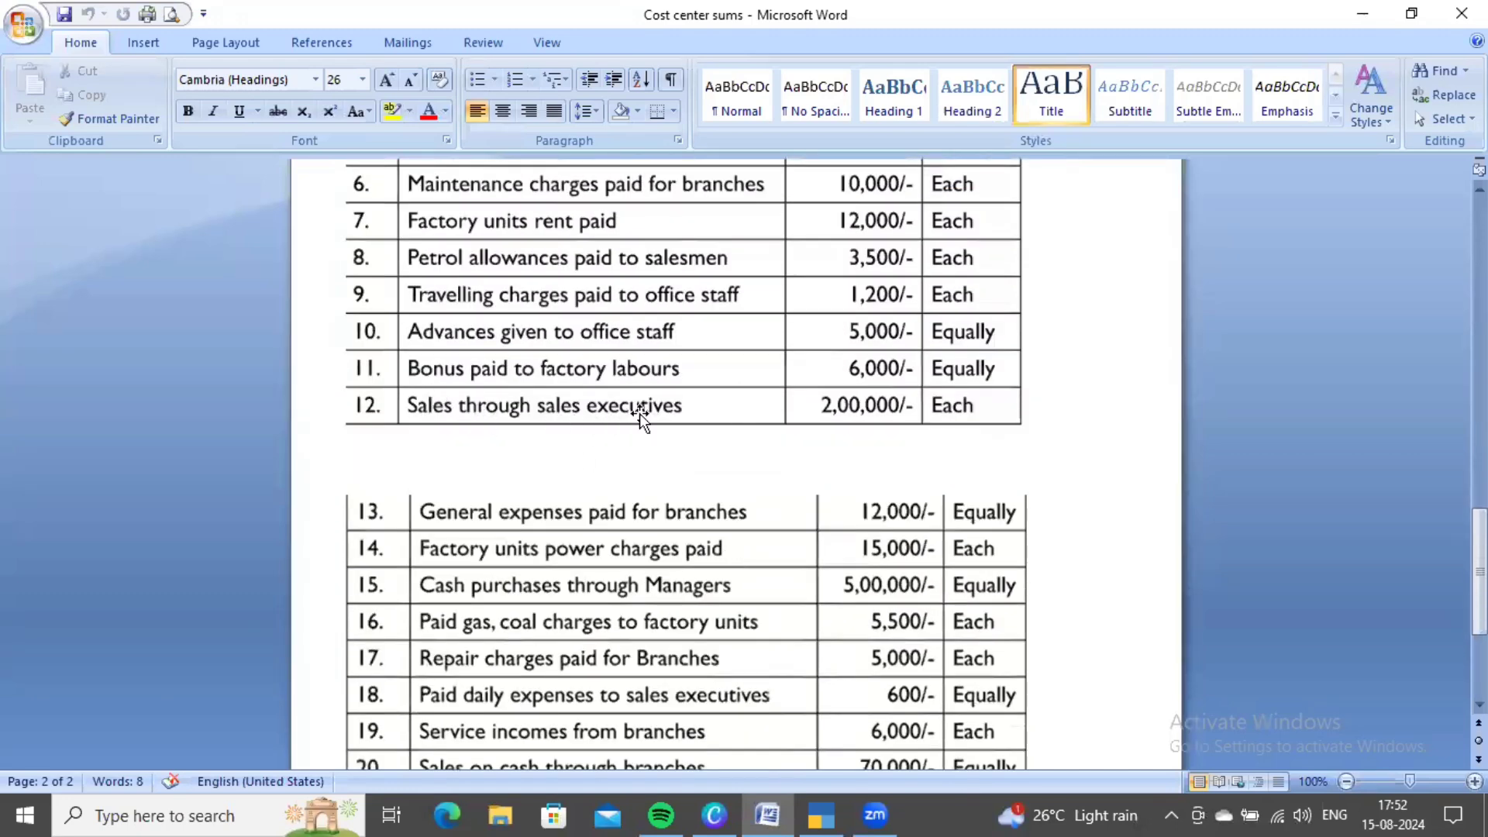
{"action": "scroll", "coordinate": [786, 442], "scroll_direction": "down", "scroll_amount": 1}
{"action": "scroll", "coordinate": [778, 445], "scroll_direction": "up", "scroll_amount": 2}
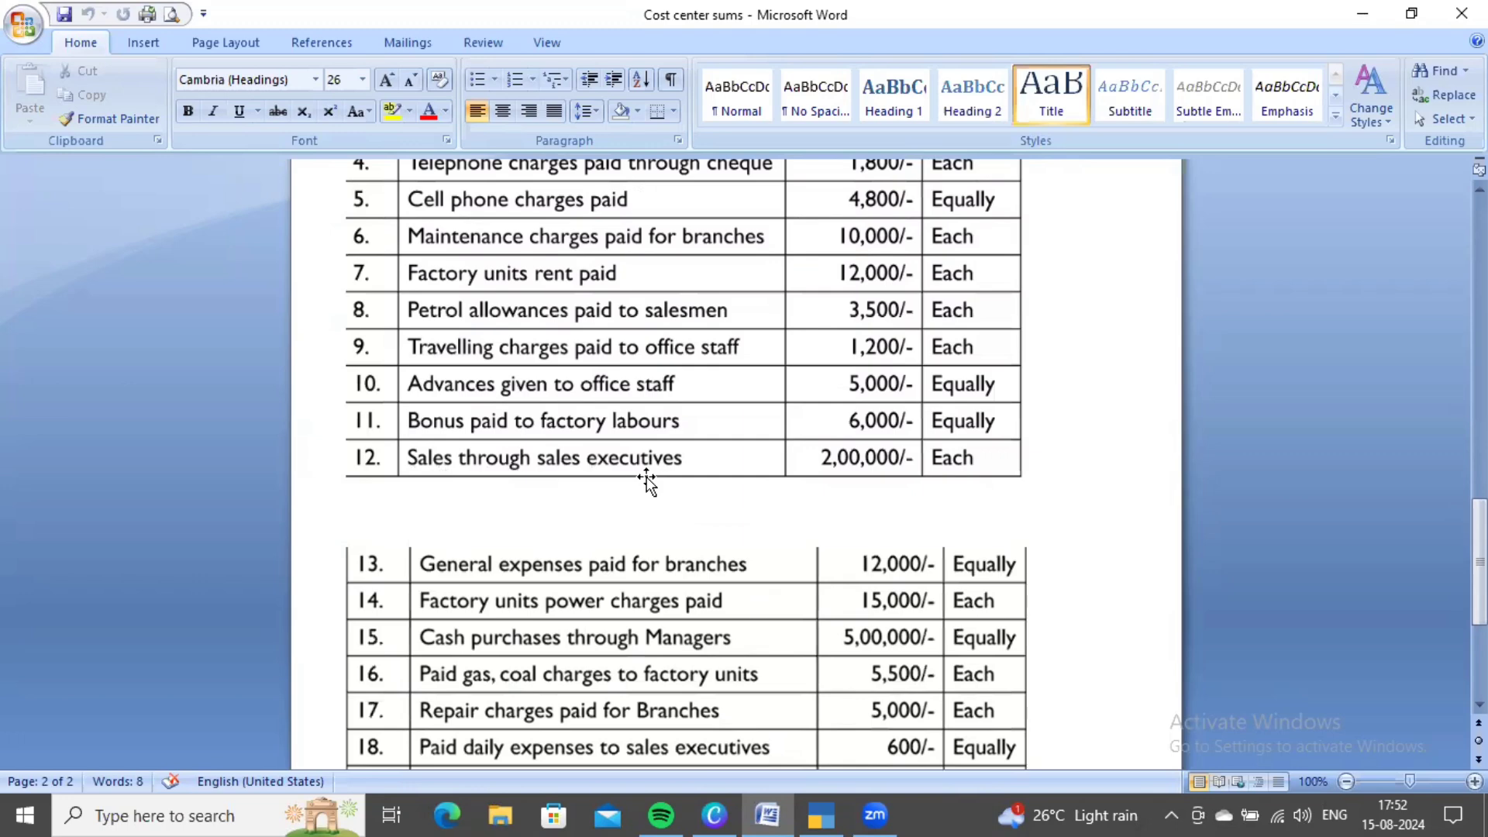
- Back in TallyPrime, change the voucher type to a blank Receipt voucher No. 1
{"action": "key", "text": "alt+Tab"}
{"action": "key", "text": "F6"}
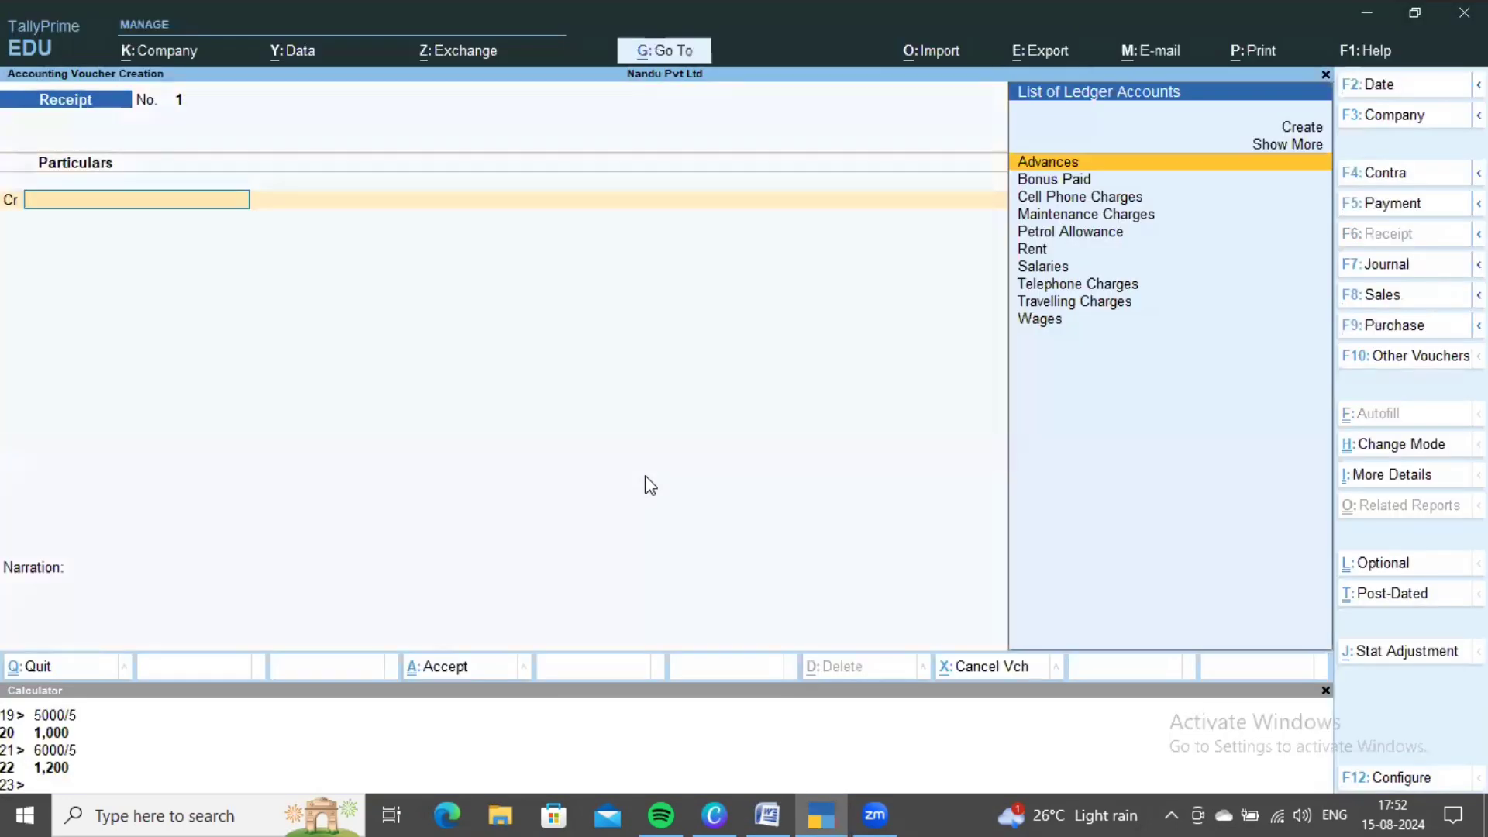
- Create a new Sales ledger under Sales Accounts and credit it on the receipt
{"action": "type", "text": "S"}
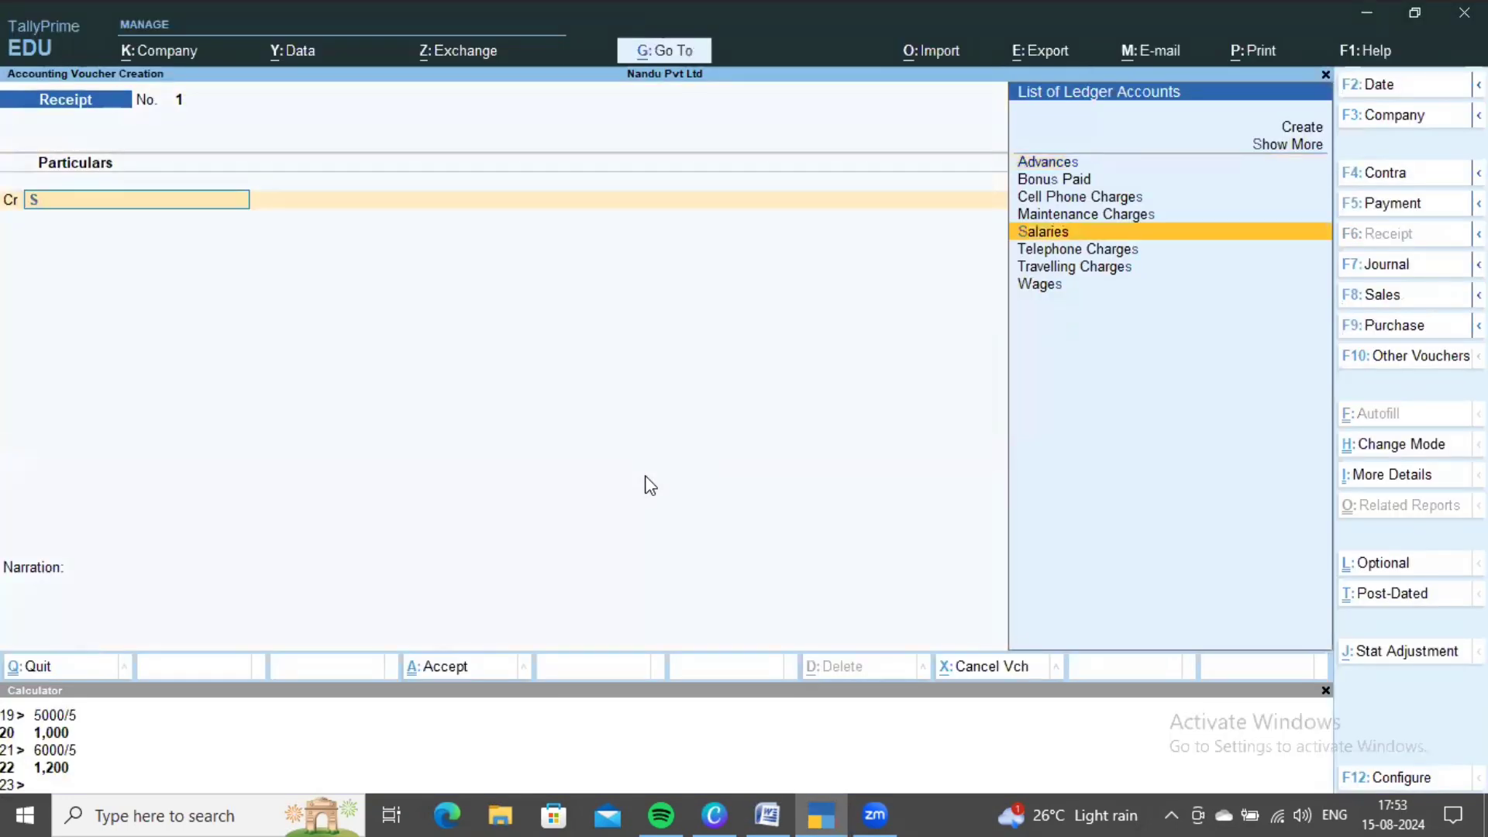
{"action": "key", "text": "BackSpace"}
{"action": "key", "text": "Up"}
{"action": "key", "text": "Up"}
{"action": "key", "text": "Return"}
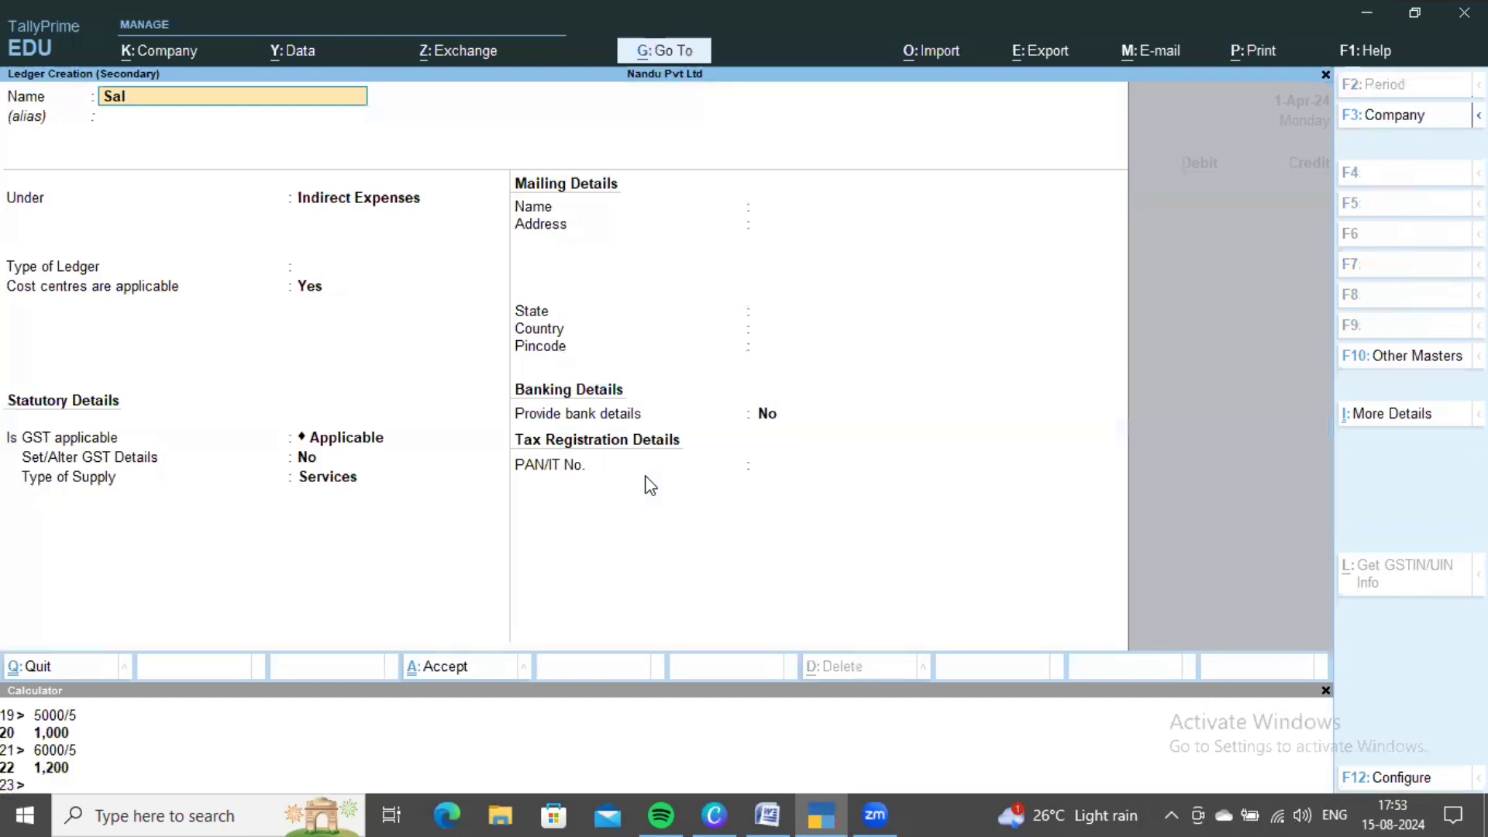
{"action": "type", "text": "Sales"}
{"action": "key", "text": "Return"}
{"action": "key", "text": "Return"}
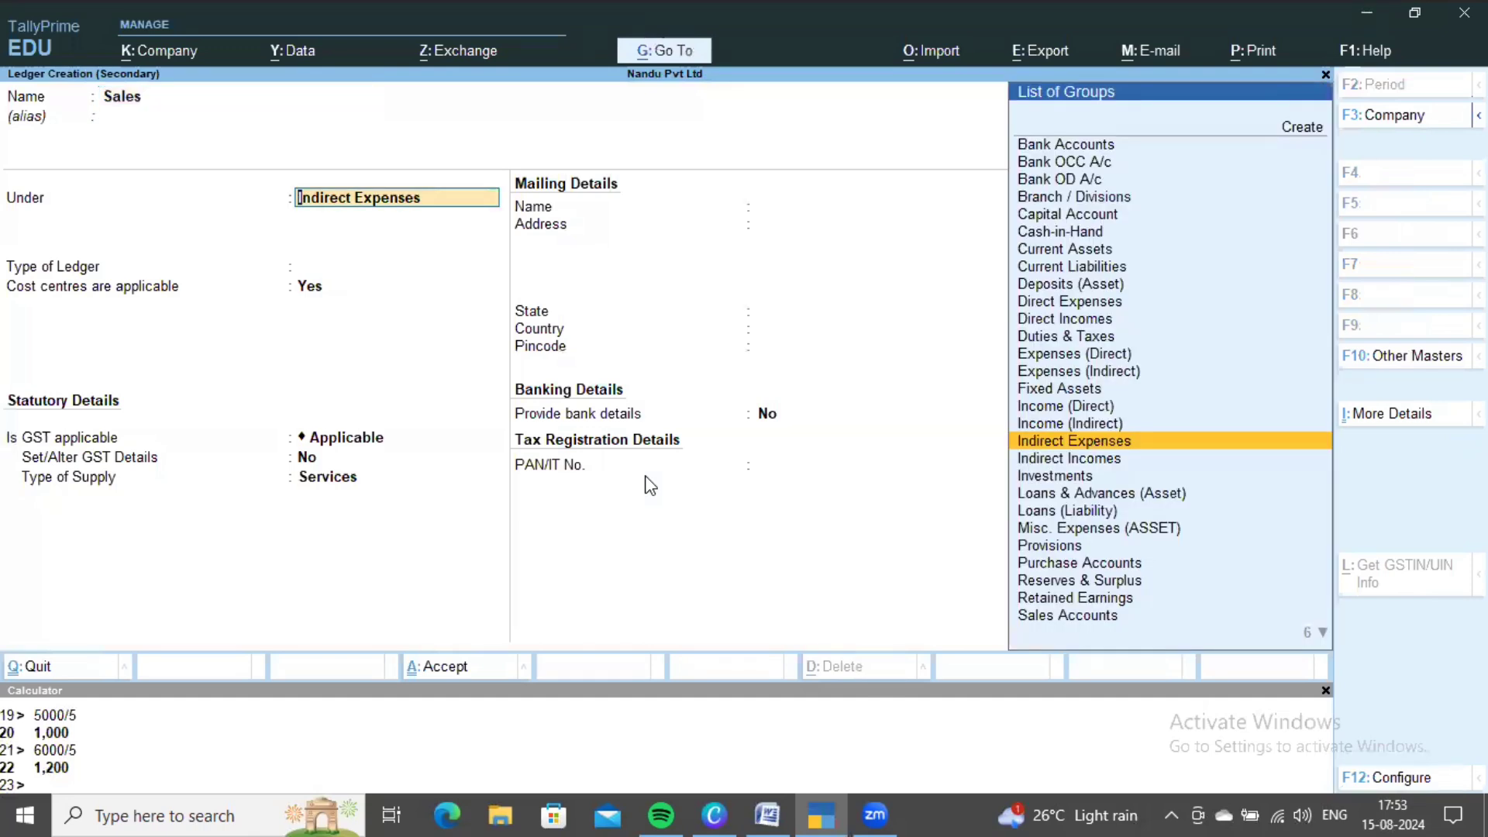
{"action": "type", "text": "Sal"}
{"action": "key", "text": "Return"}
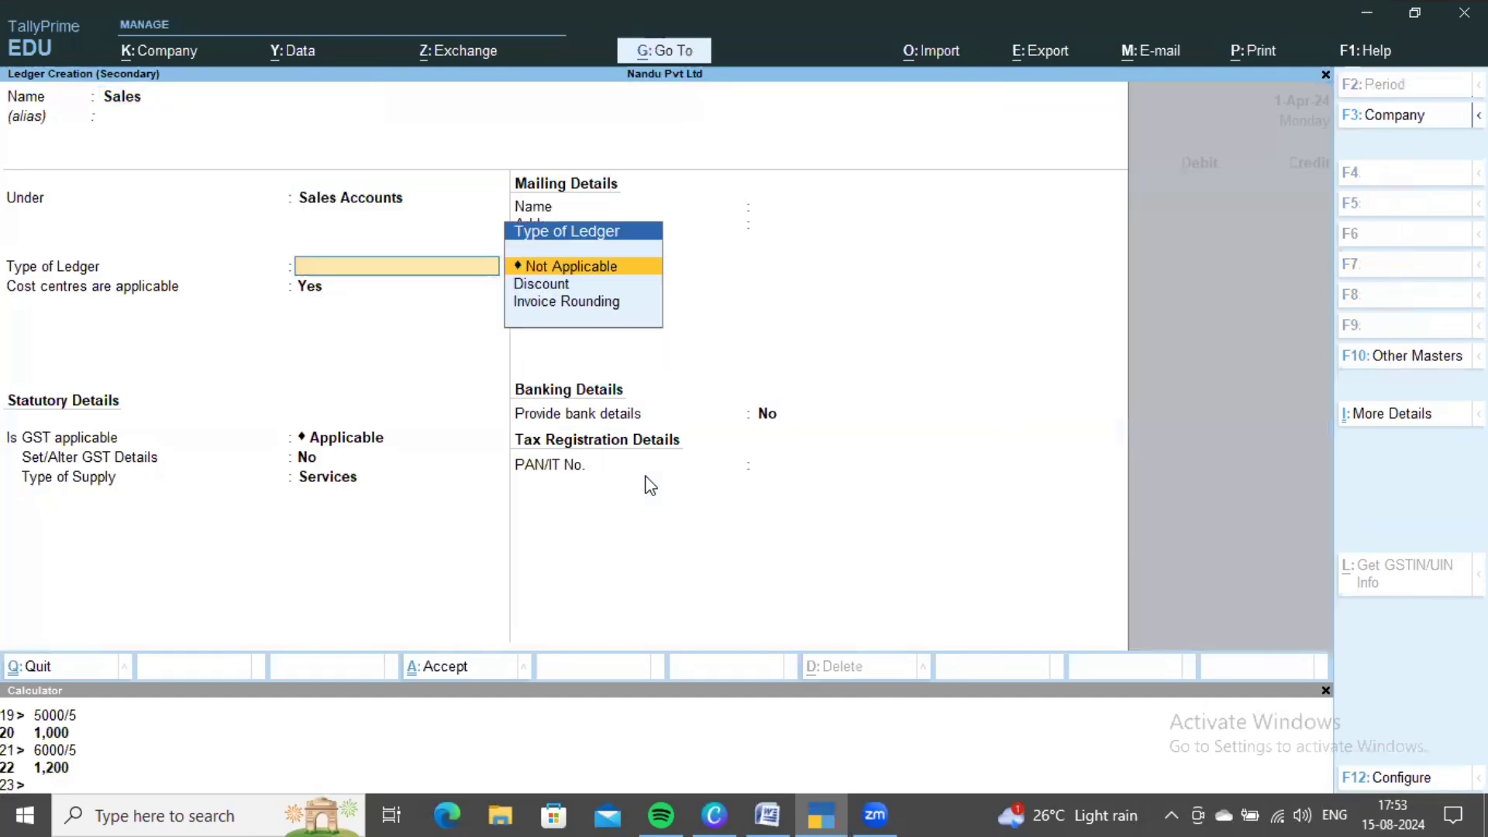
{"action": "key", "text": "ctrl+a"}
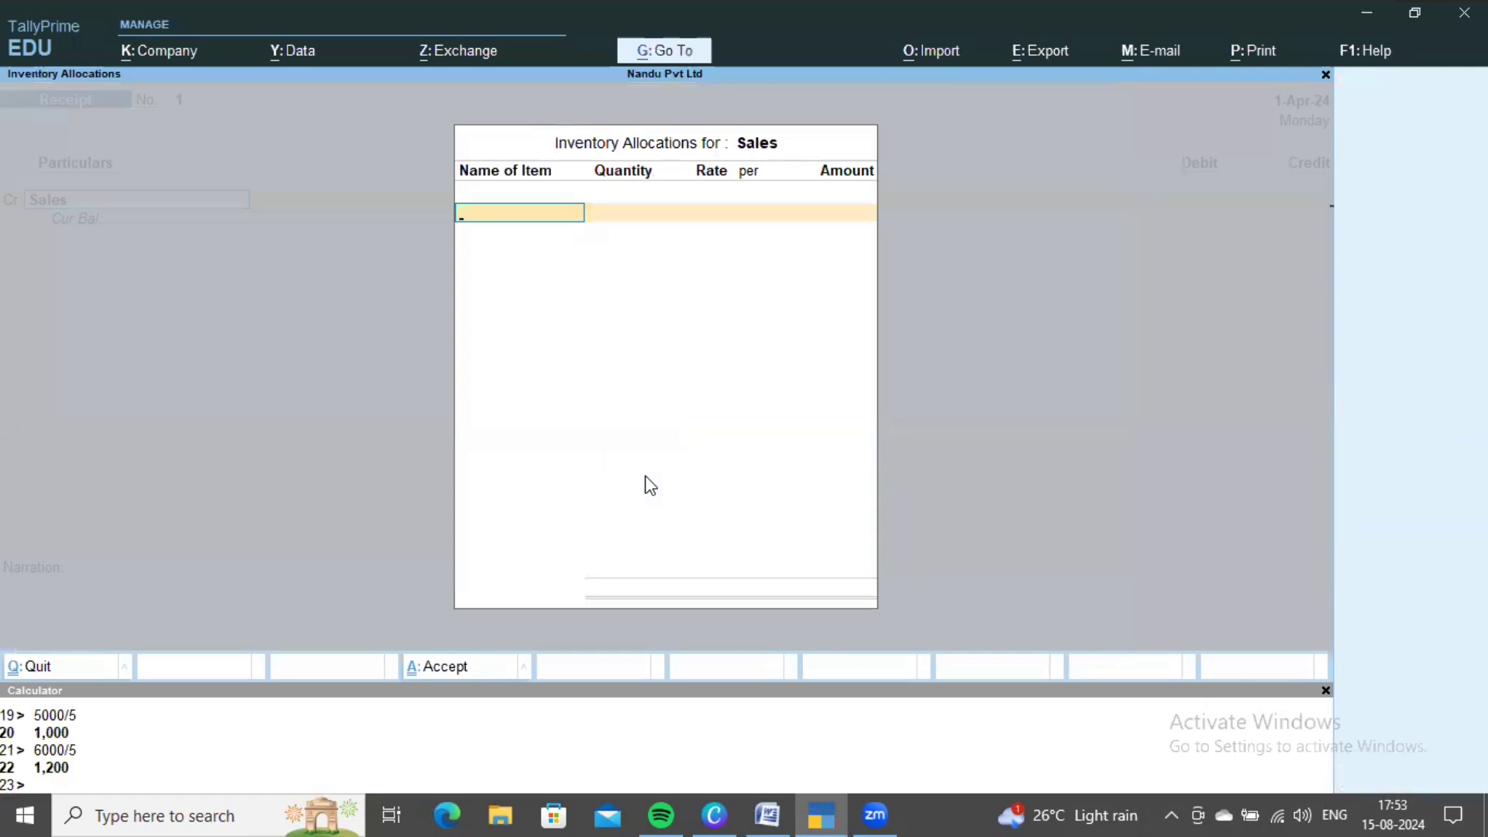
{"action": "key", "text": "Escape"}
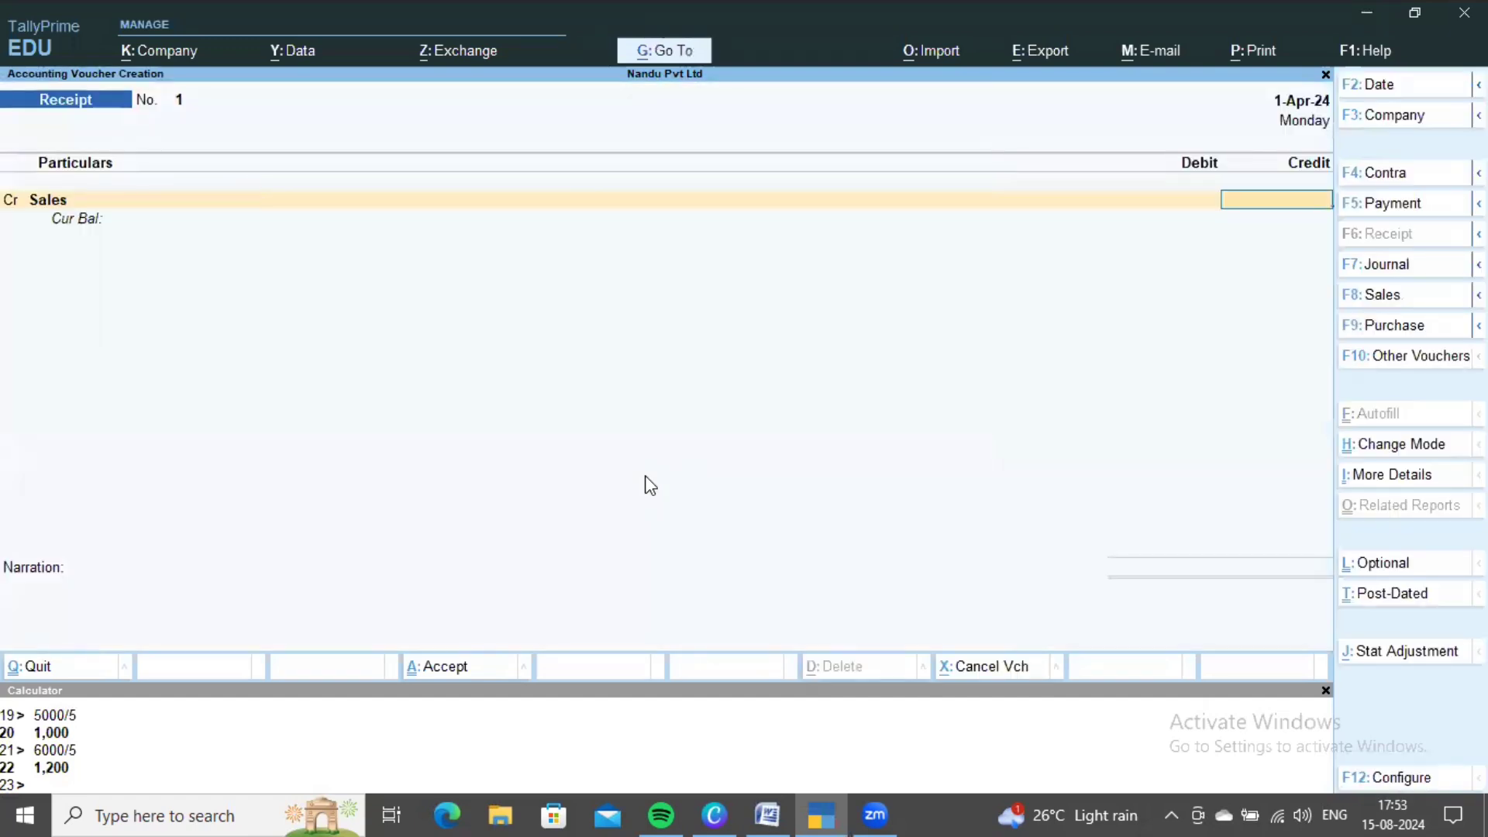
{"action": "key", "text": "alt+Tab"}
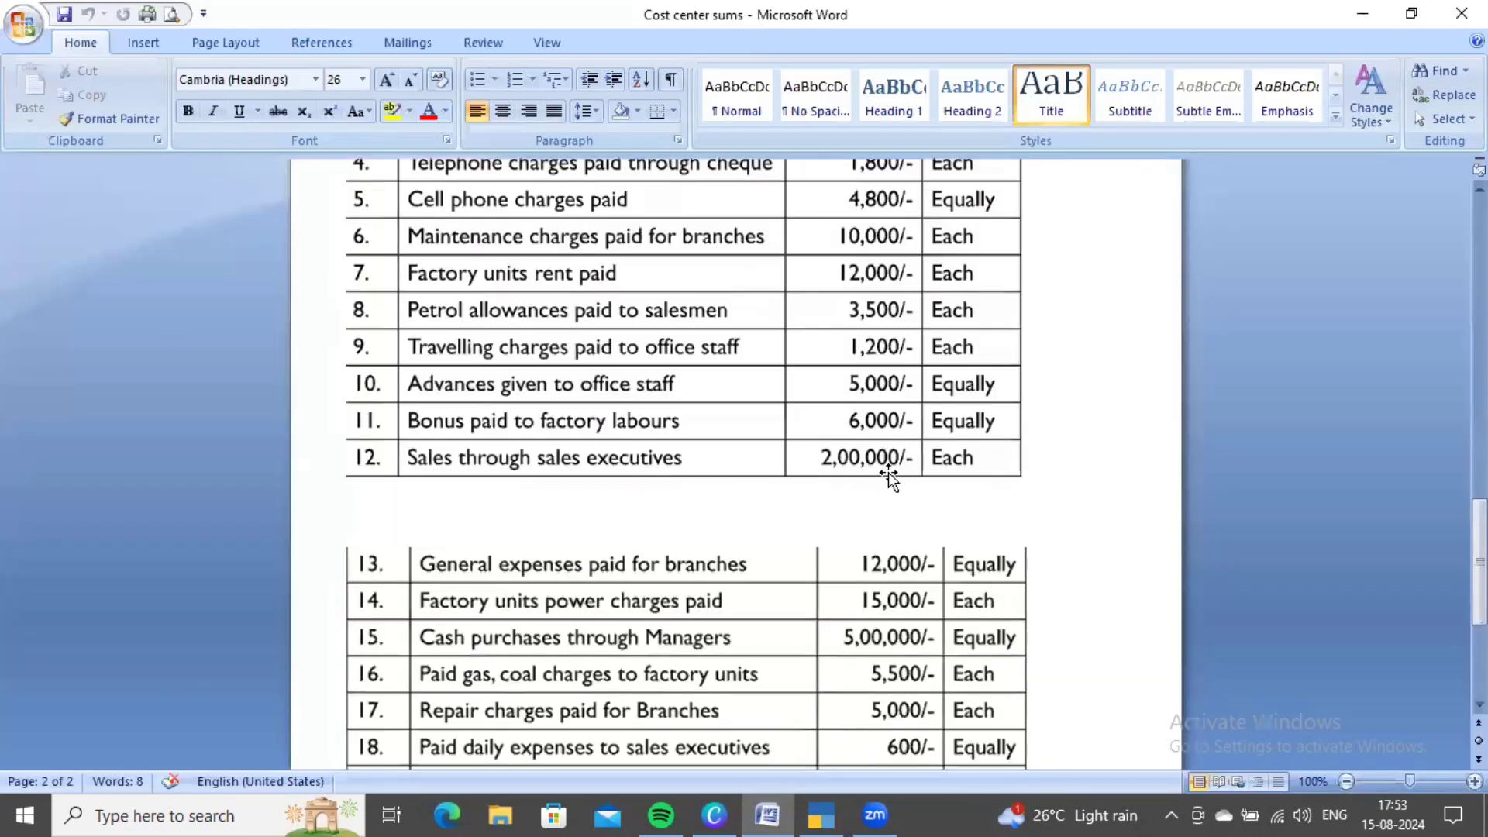
- Scroll through the Word sheet to review the cost category lists and transaction 12
{"action": "scroll", "coordinate": [985, 501], "scroll_direction": "up", "scroll_amount": 15}
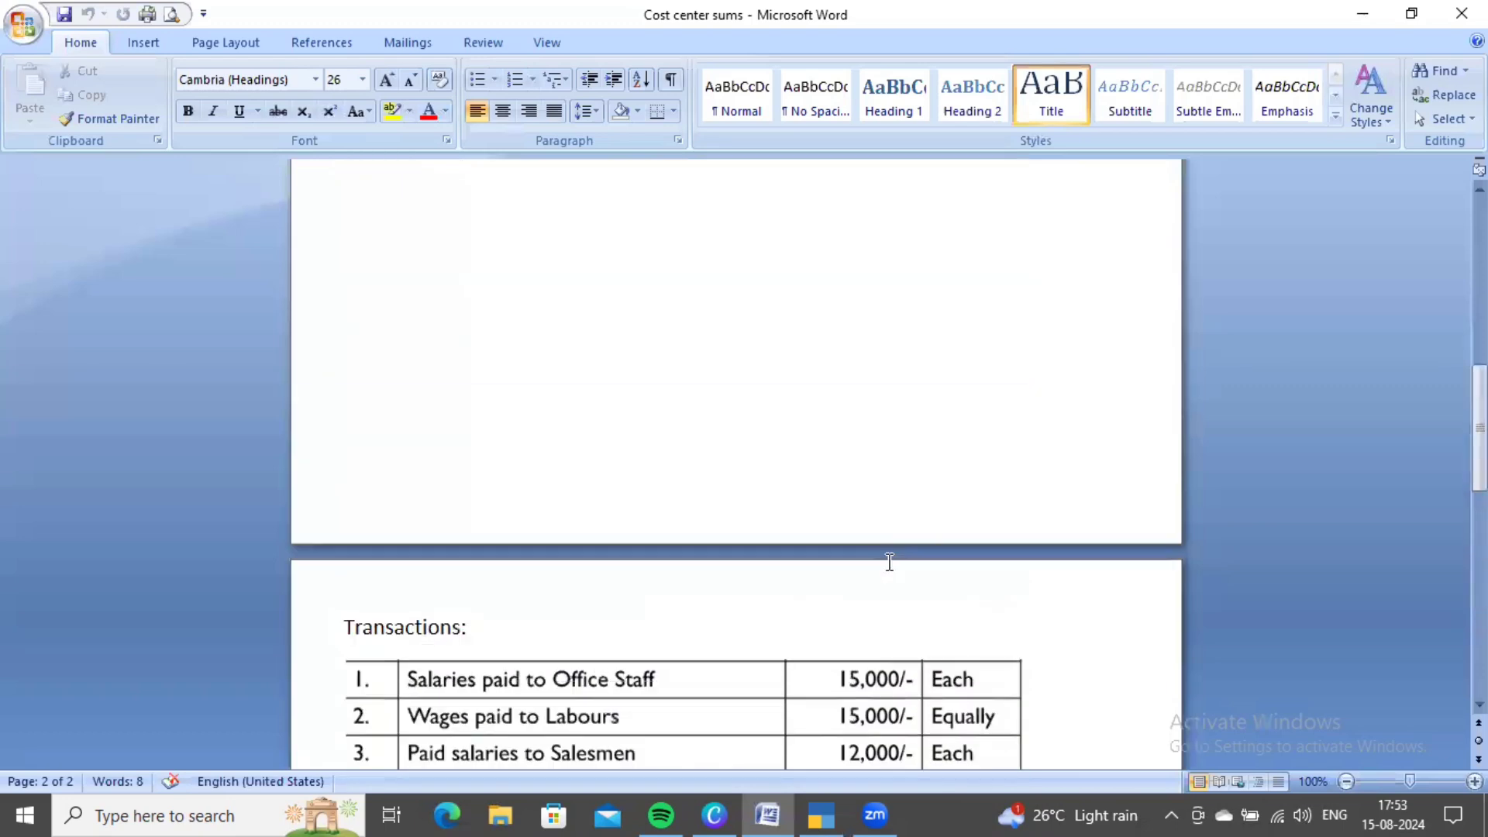
{"action": "scroll", "coordinate": [889, 562], "scroll_direction": "up", "scroll_amount": 5}
{"action": "key", "text": "ctrl+Home"}
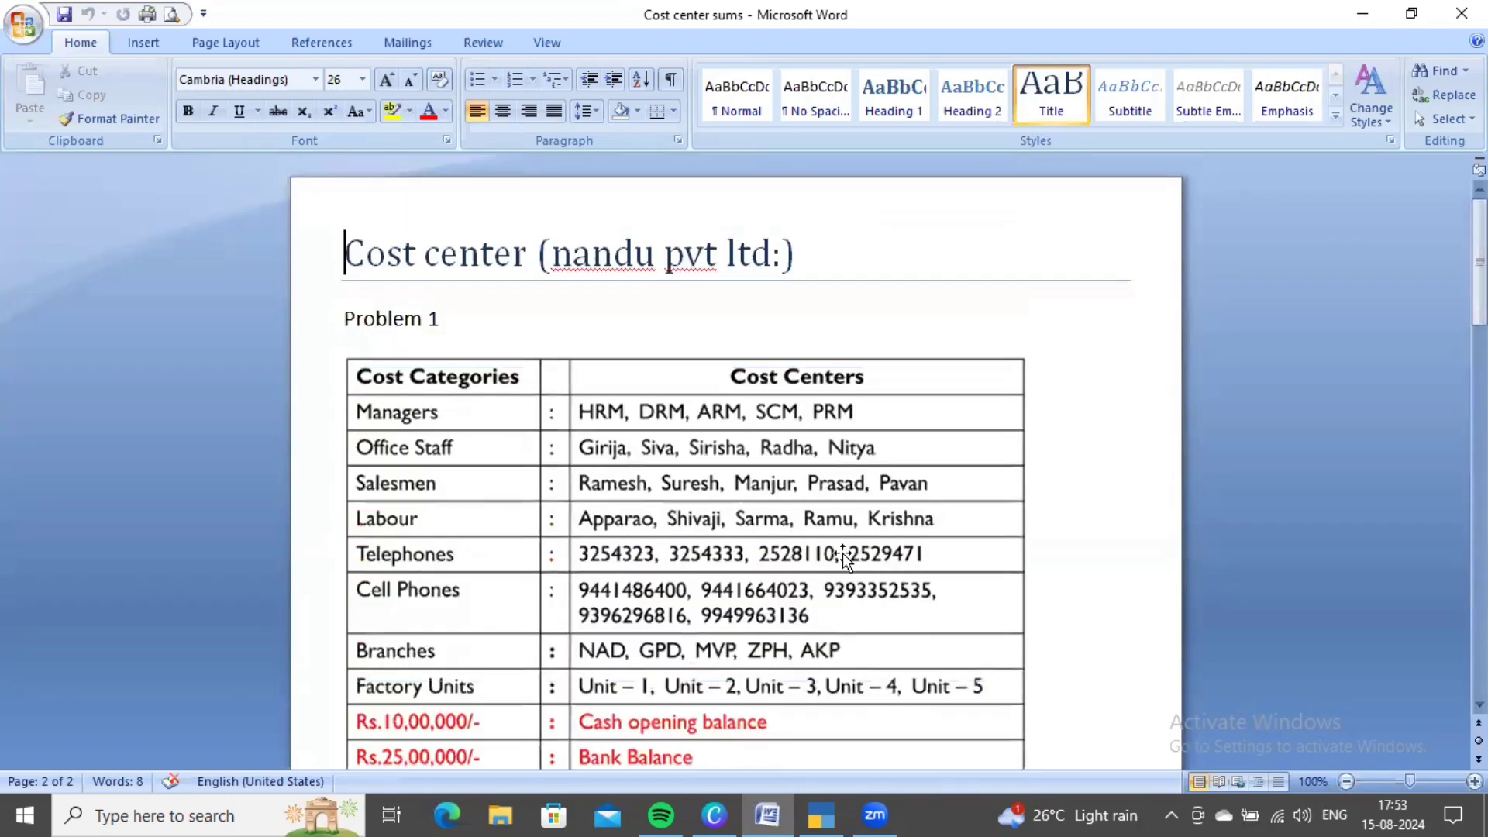
{"action": "scroll", "coordinate": [707, 585], "scroll_direction": "down", "scroll_amount": 5}
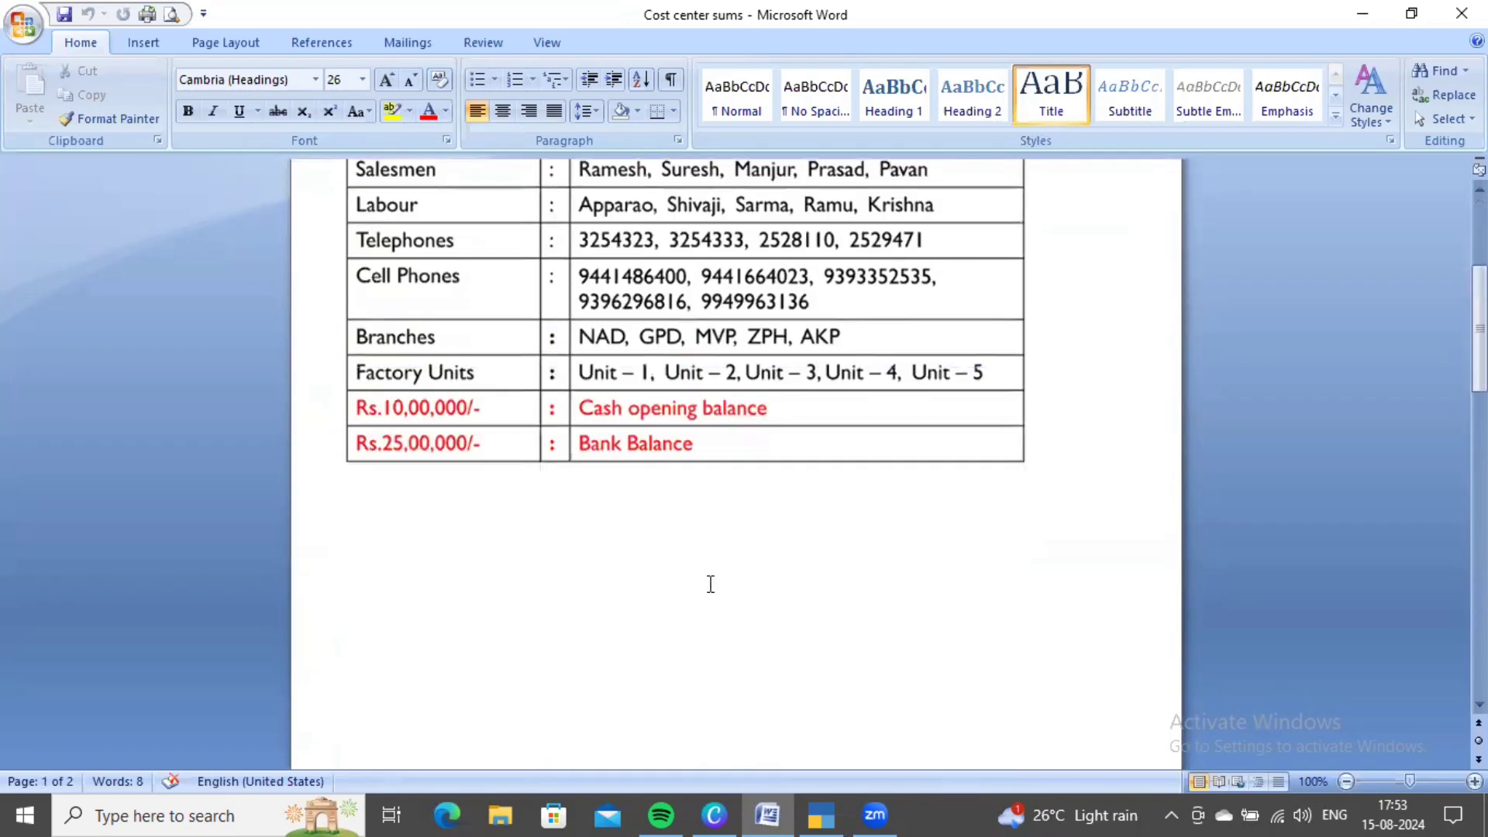
{"action": "scroll", "coordinate": [709, 586], "scroll_direction": "down", "scroll_amount": 10}
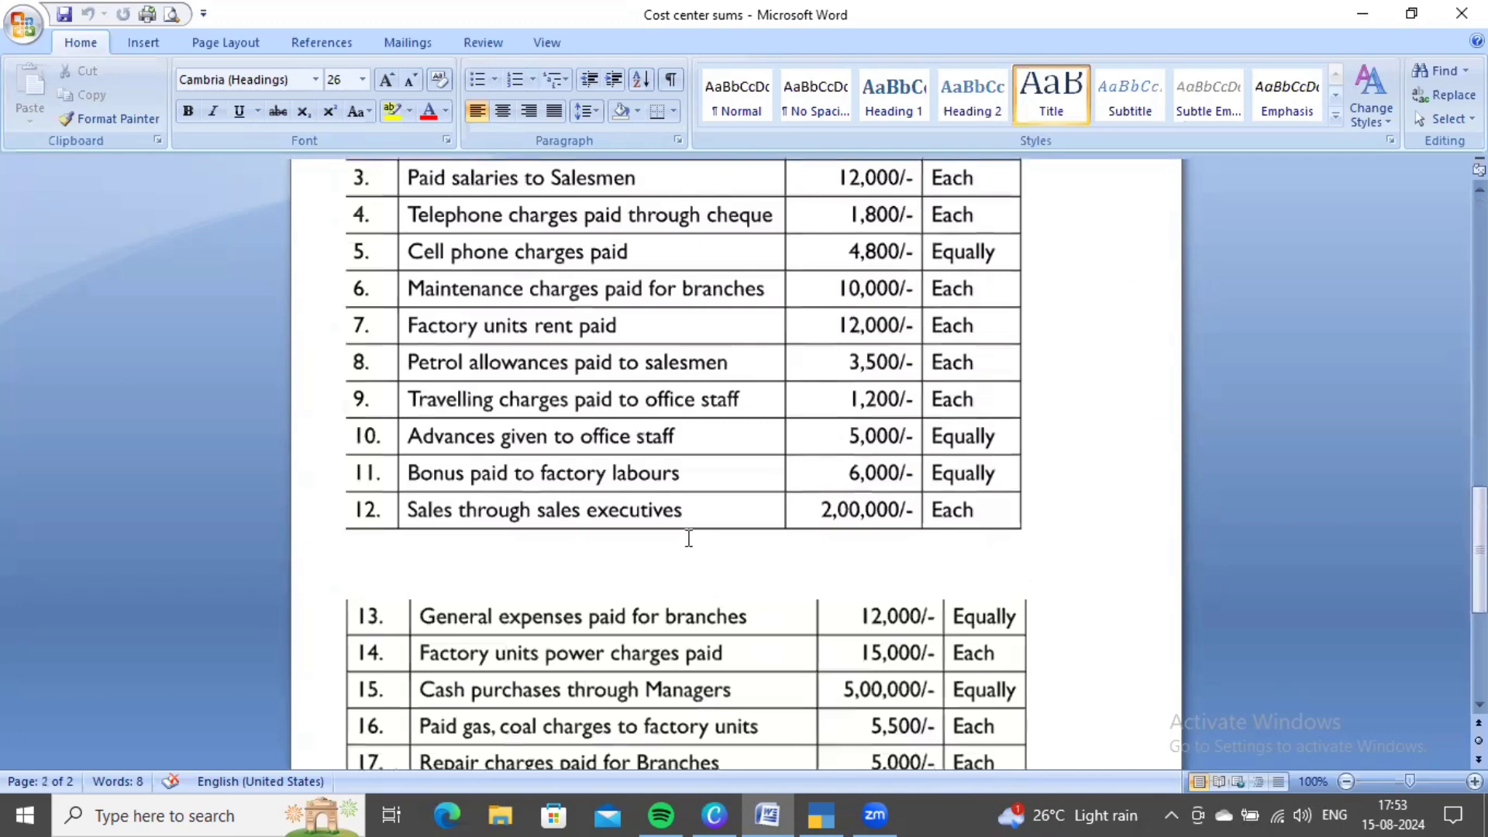
{"action": "scroll", "coordinate": [798, 524], "scroll_direction": "up", "scroll_amount": 15}
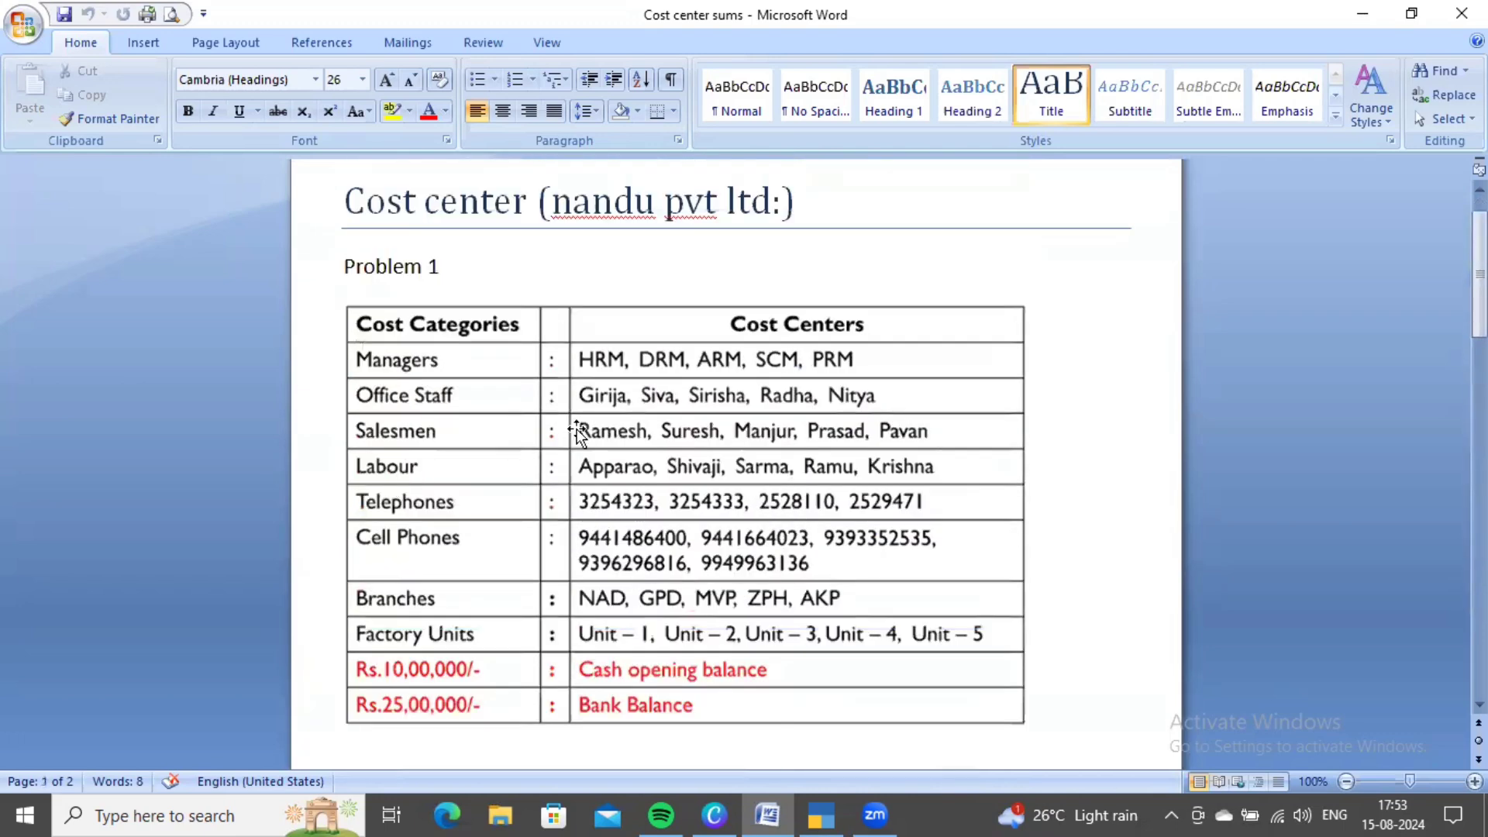
{"action": "scroll", "coordinate": [875, 589], "scroll_direction": "down", "scroll_amount": 15}
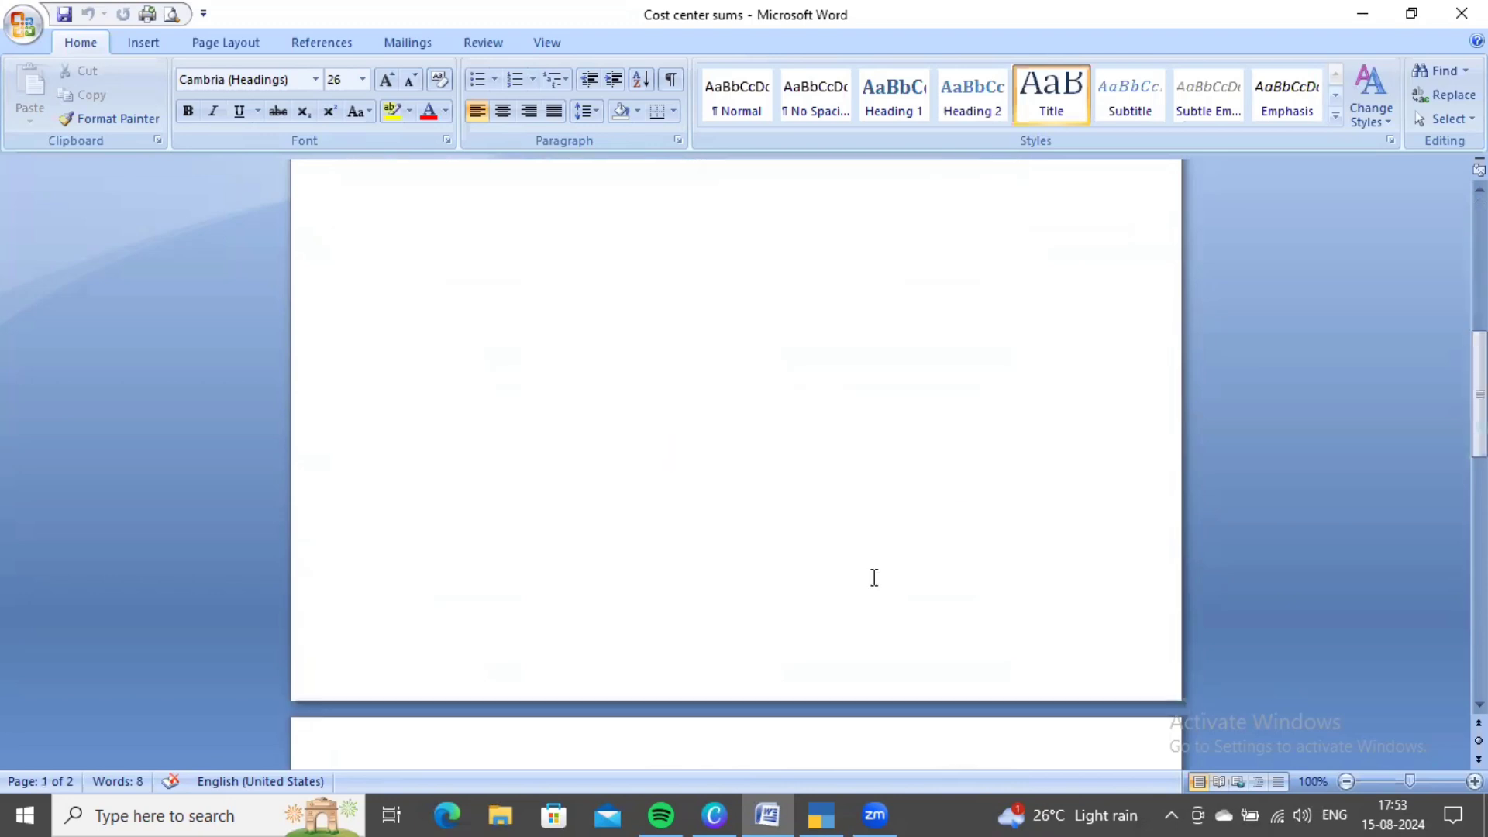
{"action": "key", "text": "alt+Tab"}
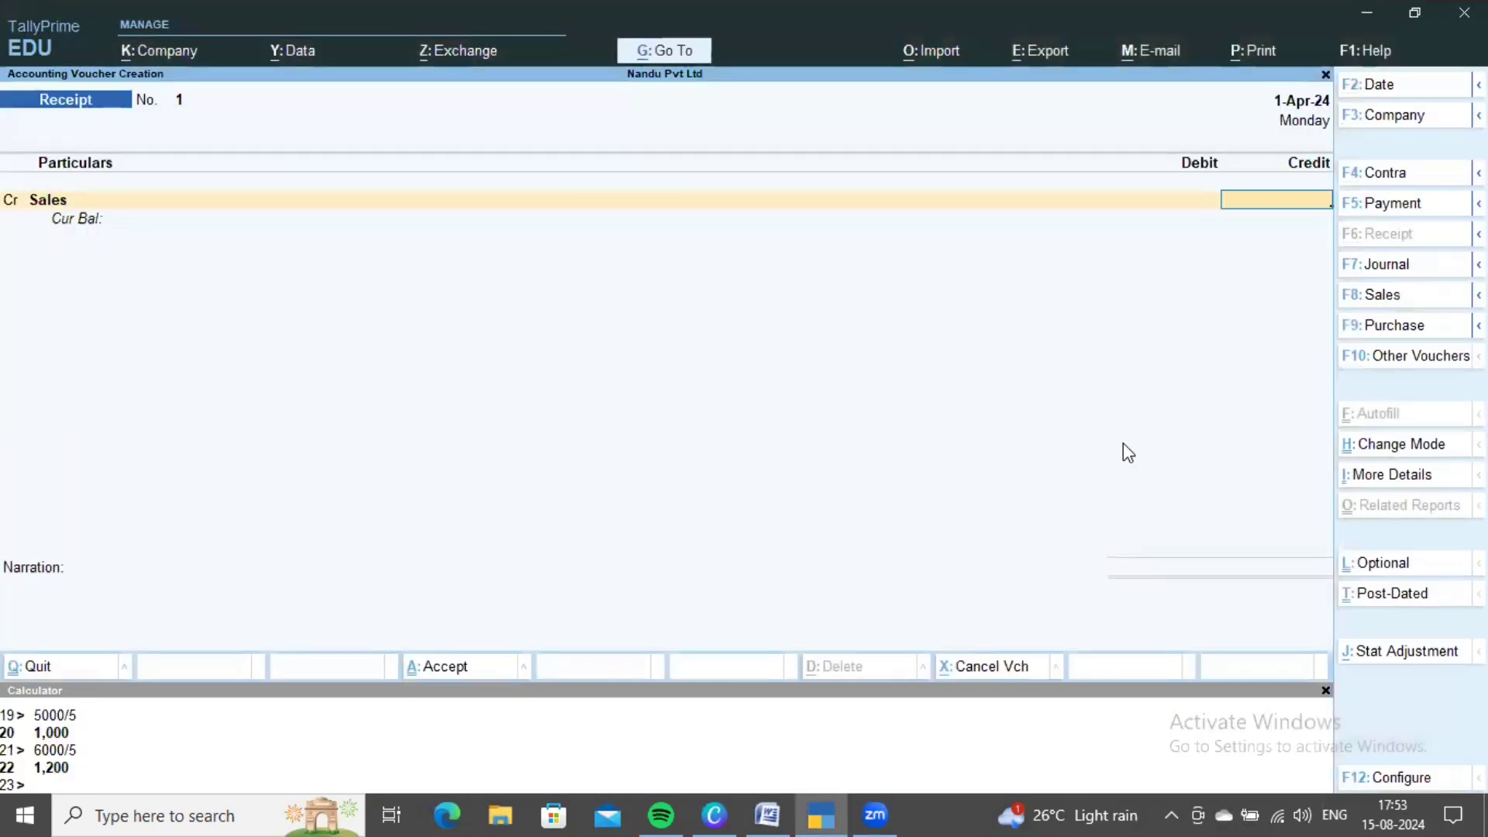
- Enter the 10,00,000 Sales credit and allocate 2,00,000 each to the first two Salesmen
{"action": "type", "text": "00,0000"}
{"action": "key", "text": "Return"}
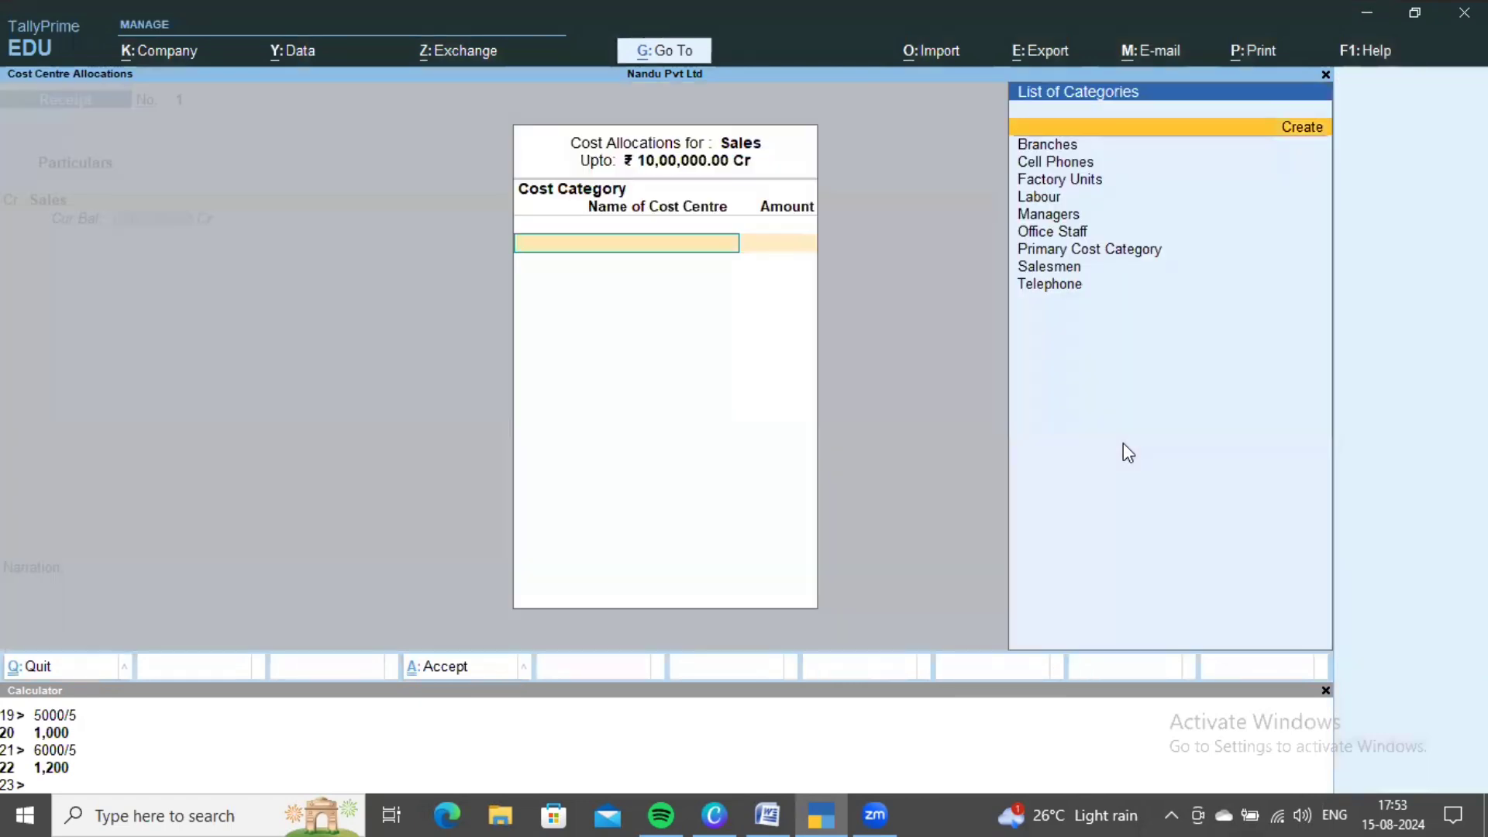
{"action": "key", "text": "Down"}
{"action": "key", "text": "Down"}
{"action": "key", "text": "Down"}
{"action": "key", "text": "Down"}
{"action": "key", "text": "Down"}
{"action": "key", "text": "Down"}
{"action": "key", "text": "Down"}
{"action": "key", "text": "Down"}
{"action": "key", "text": "Return"}
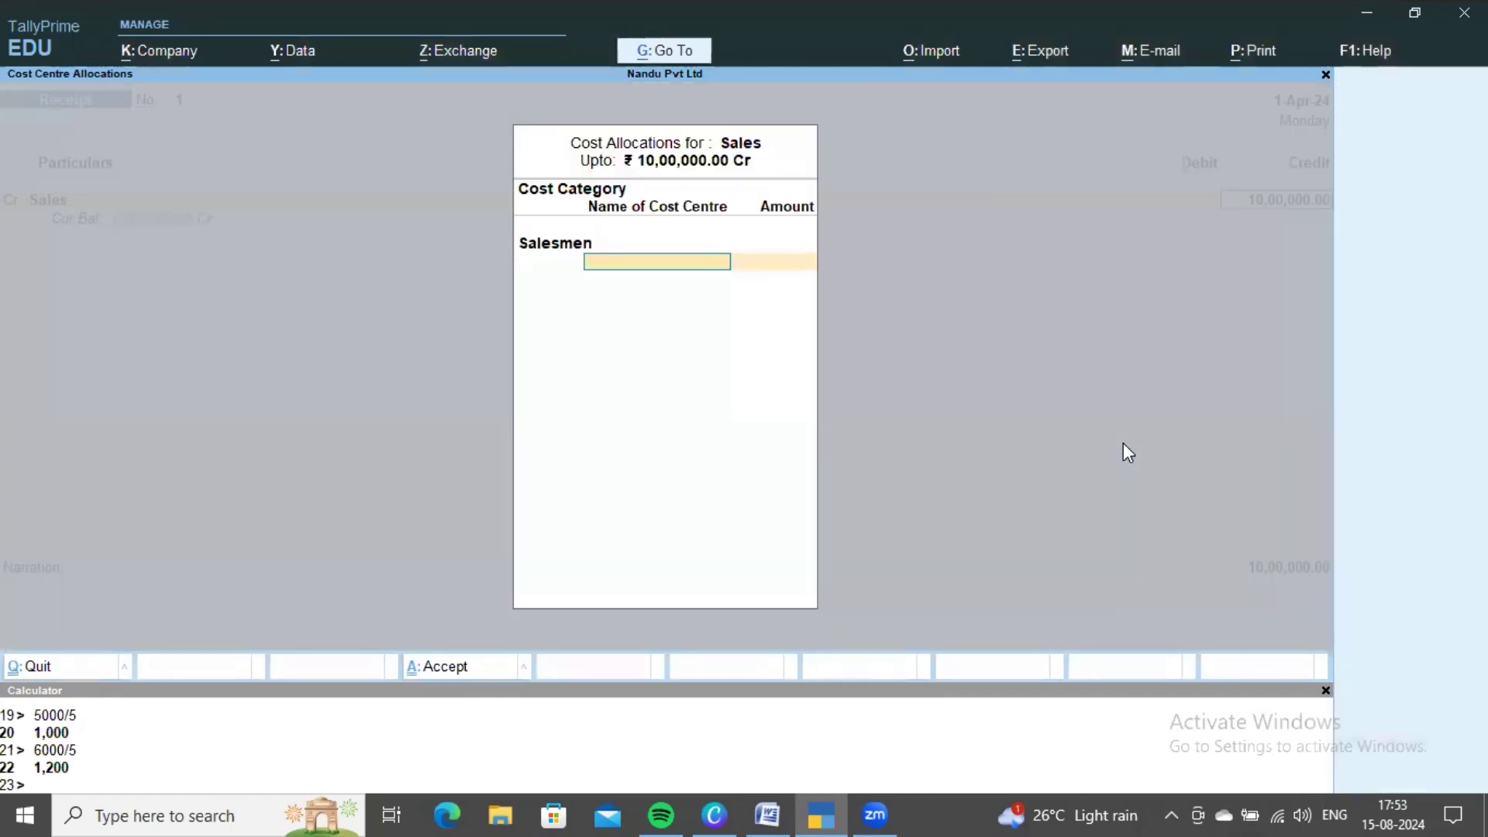
{"action": "key", "text": "Return"}
{"action": "type", "text": "2,00,0"}
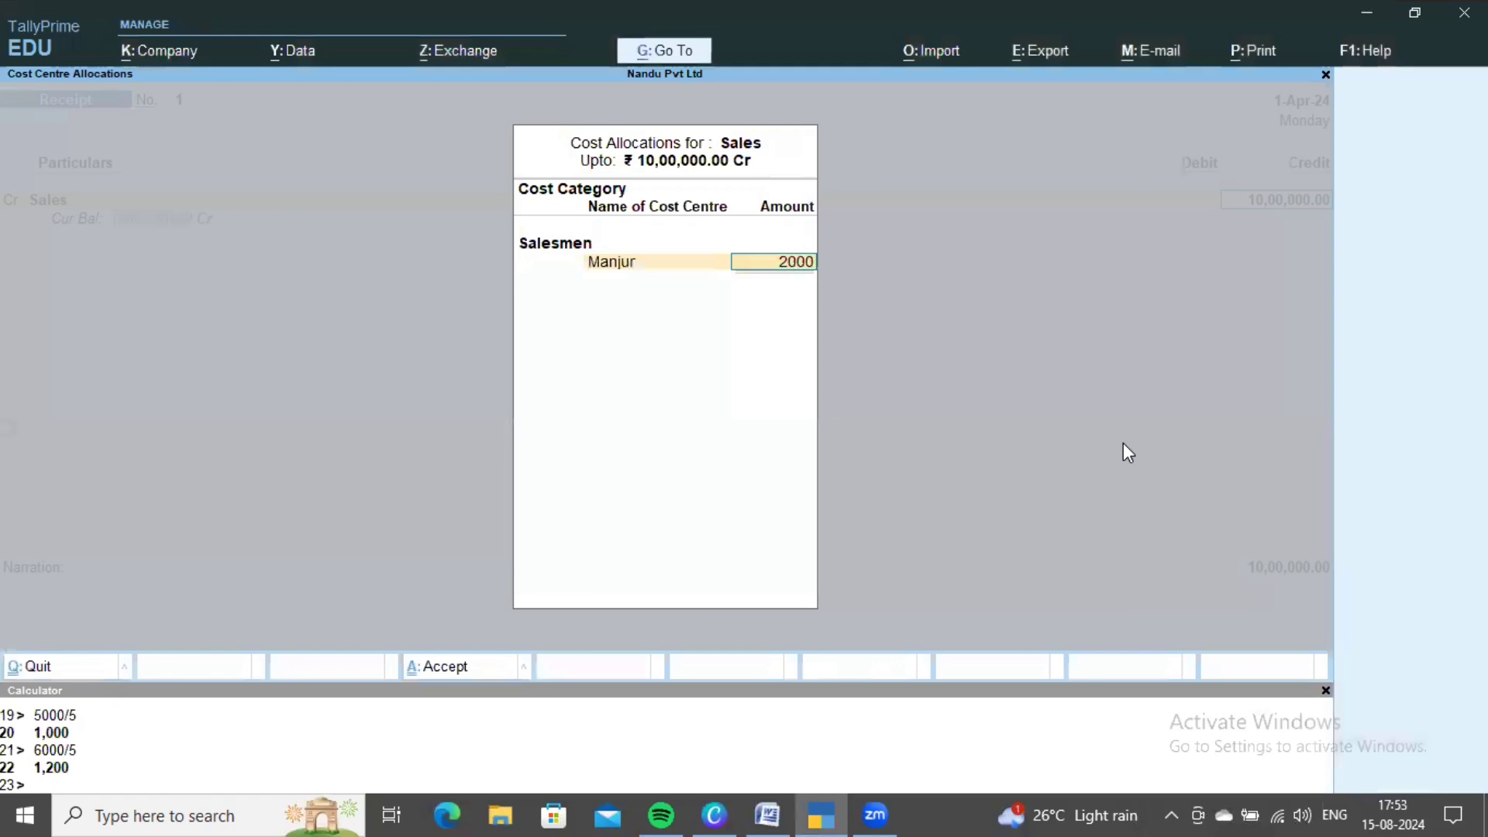
{"action": "type", "text": "00"}
{"action": "key", "text": "Return"}
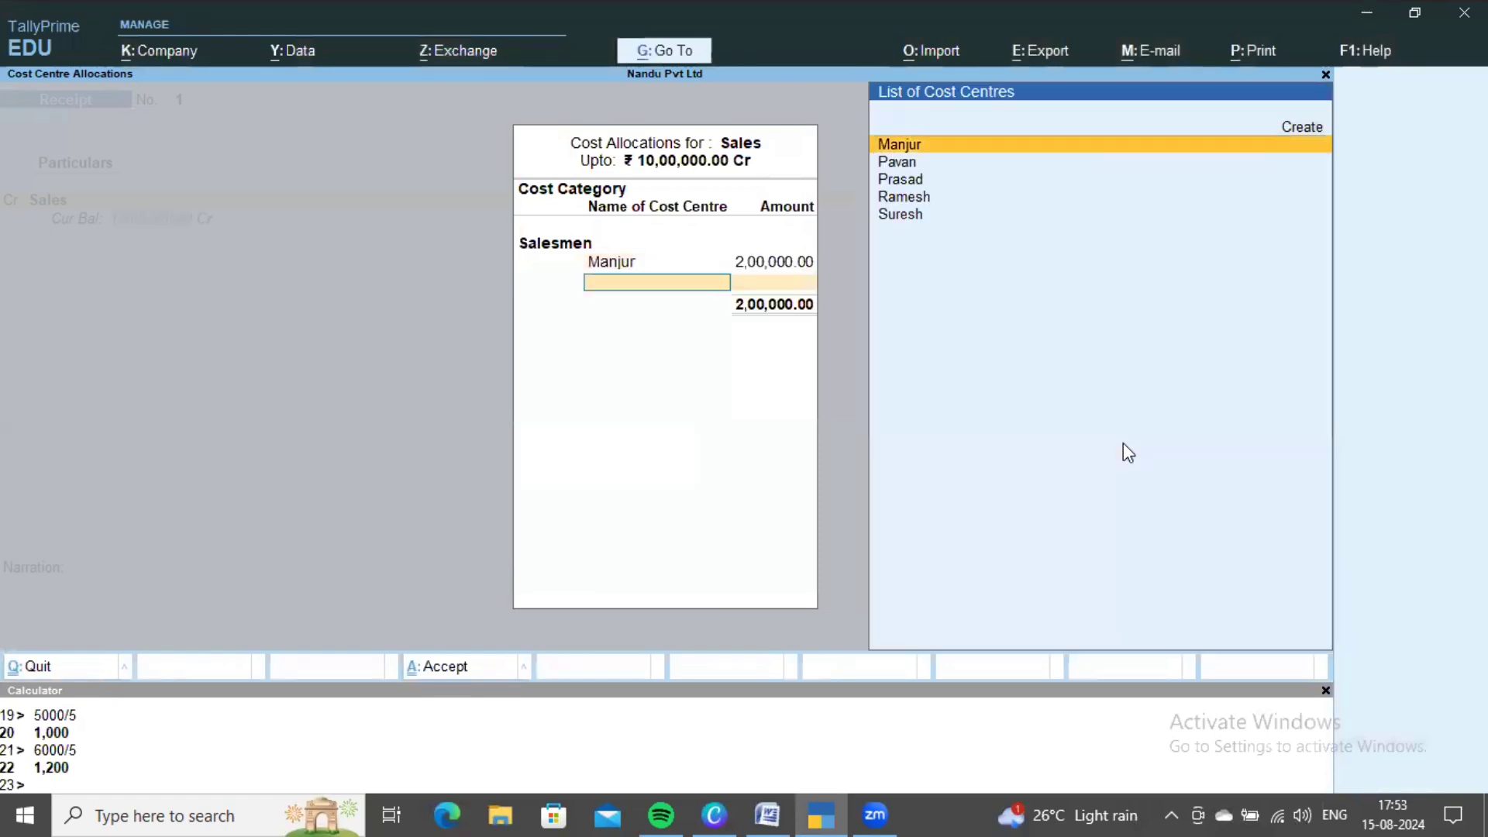
{"action": "key", "text": "Down"}
{"action": "key", "text": "Return"}
{"action": "type", "text": "2,00,"}
{"action": "type", "text": "00"}
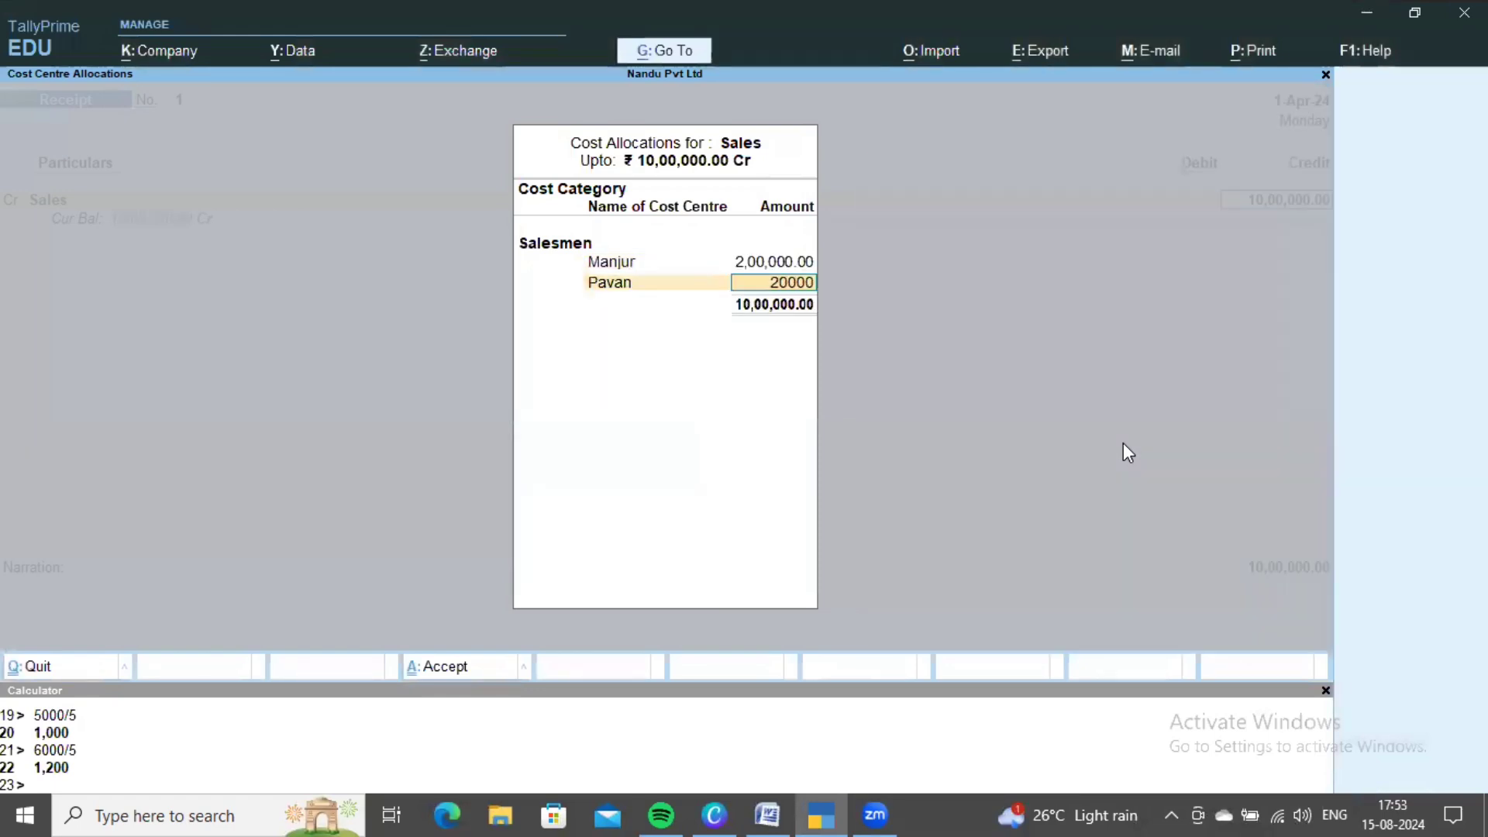
{"action": "type", "text": "0"}
{"action": "key", "text": "Return"}
- Allocate 2,00,000 each to the remaining three salesmen cost centres
{"action": "key", "text": "Down"}
{"action": "key", "text": "Down"}
{"action": "key", "text": "Return"}
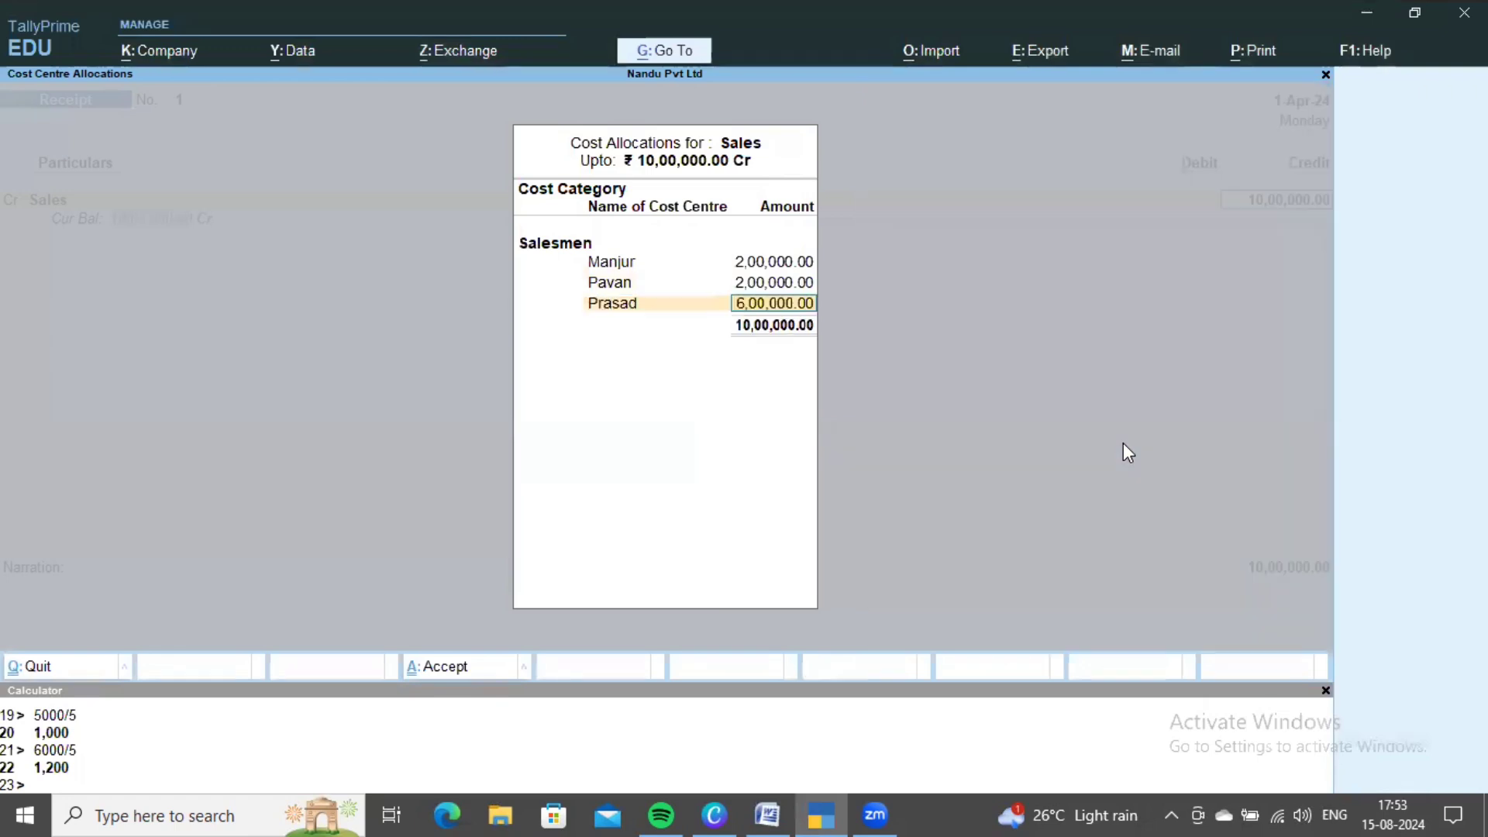
{"action": "type", "text": "2,00,"}
{"action": "type", "text": "0000"}
{"action": "key", "text": "Return"}
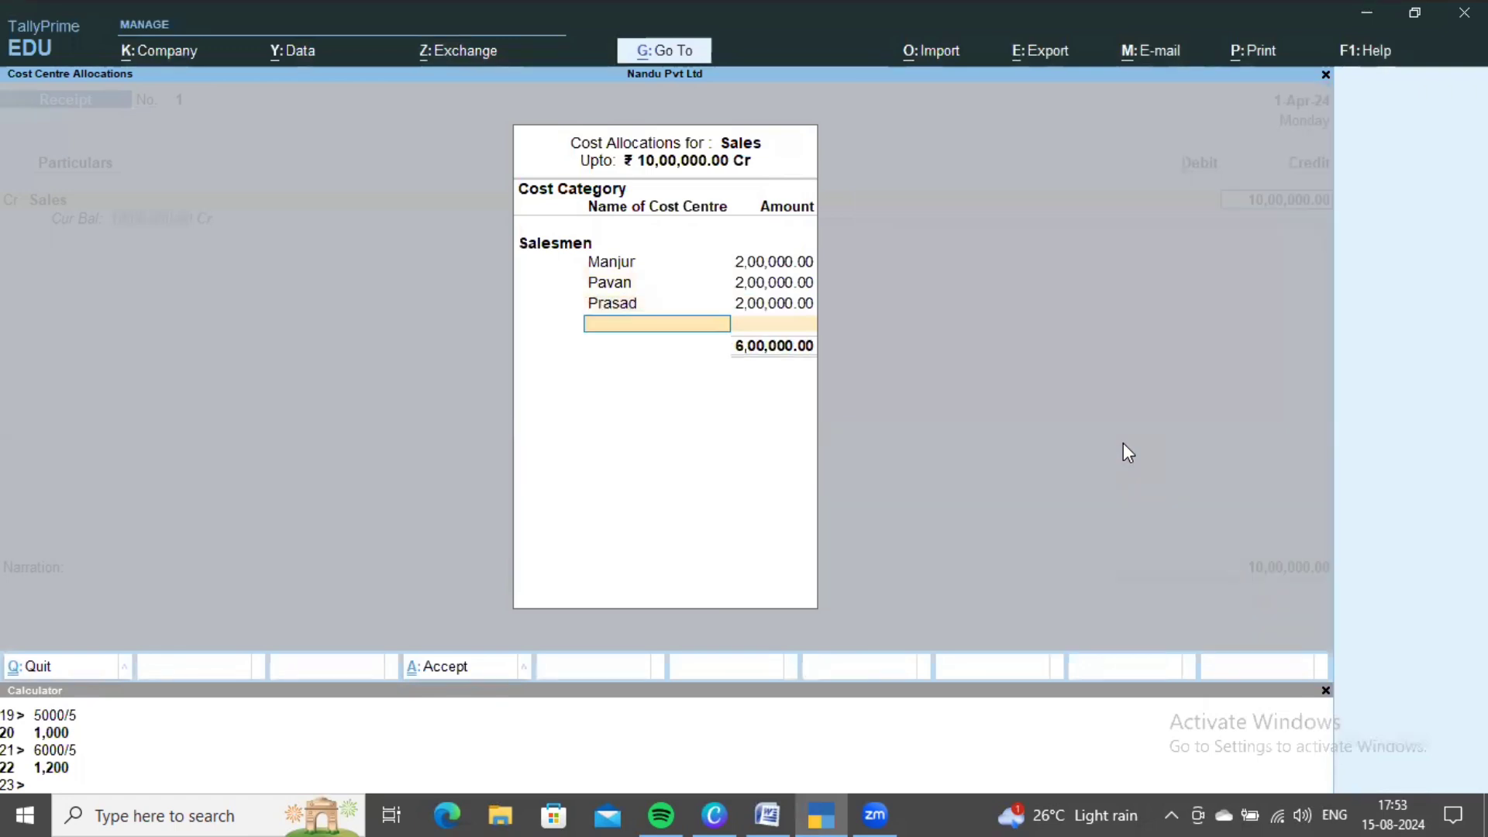
{"action": "key", "text": "Down"}
{"action": "key", "text": "Down"}
{"action": "key", "text": "Down"}
{"action": "key", "text": "Down"}
{"action": "key", "text": "Return"}
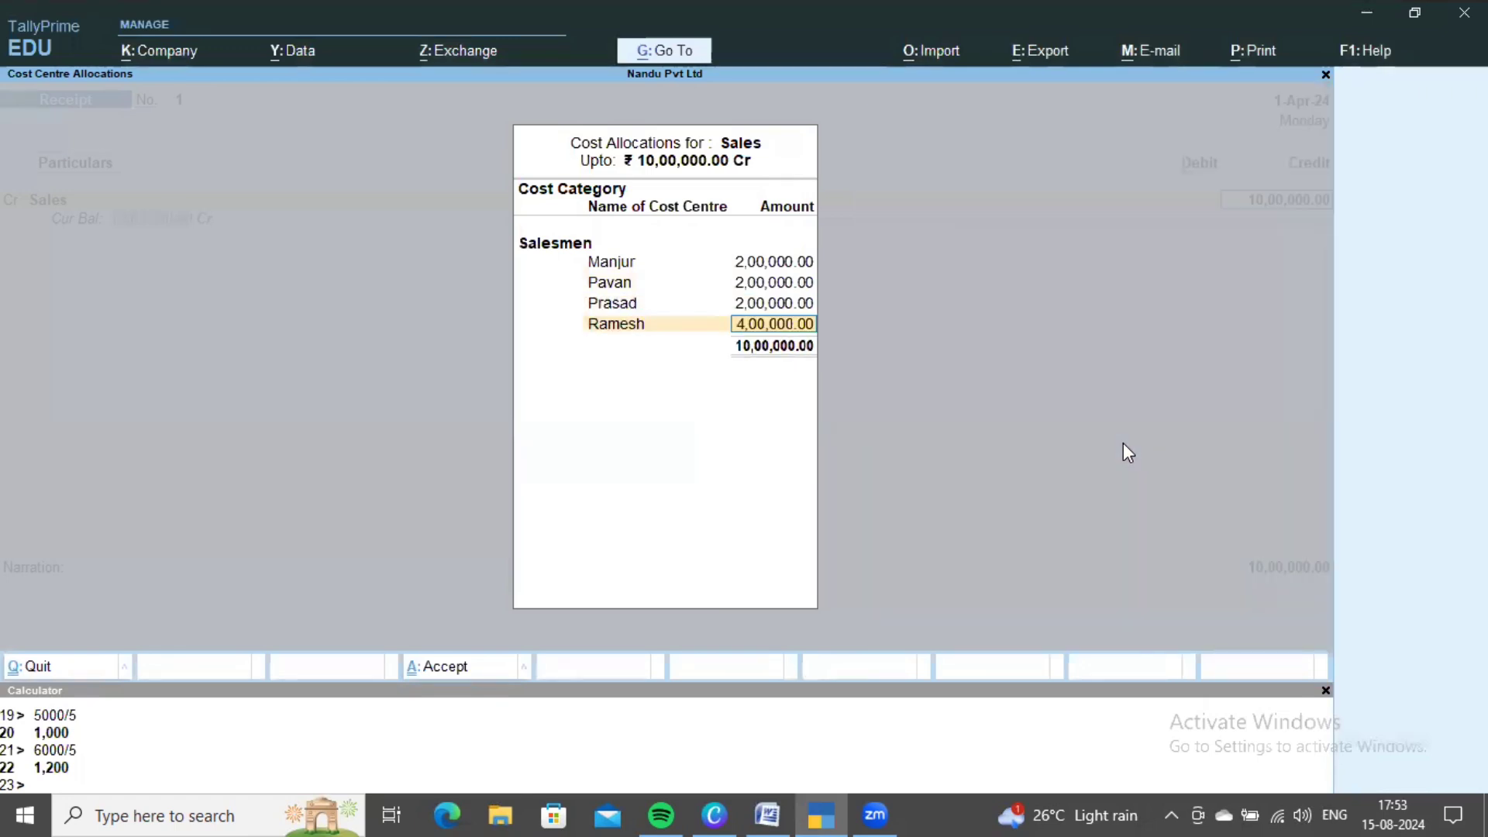
{"action": "type", "text": "2,0"}
{"action": "type", "text": "0,000"}
{"action": "key", "text": "Return"}
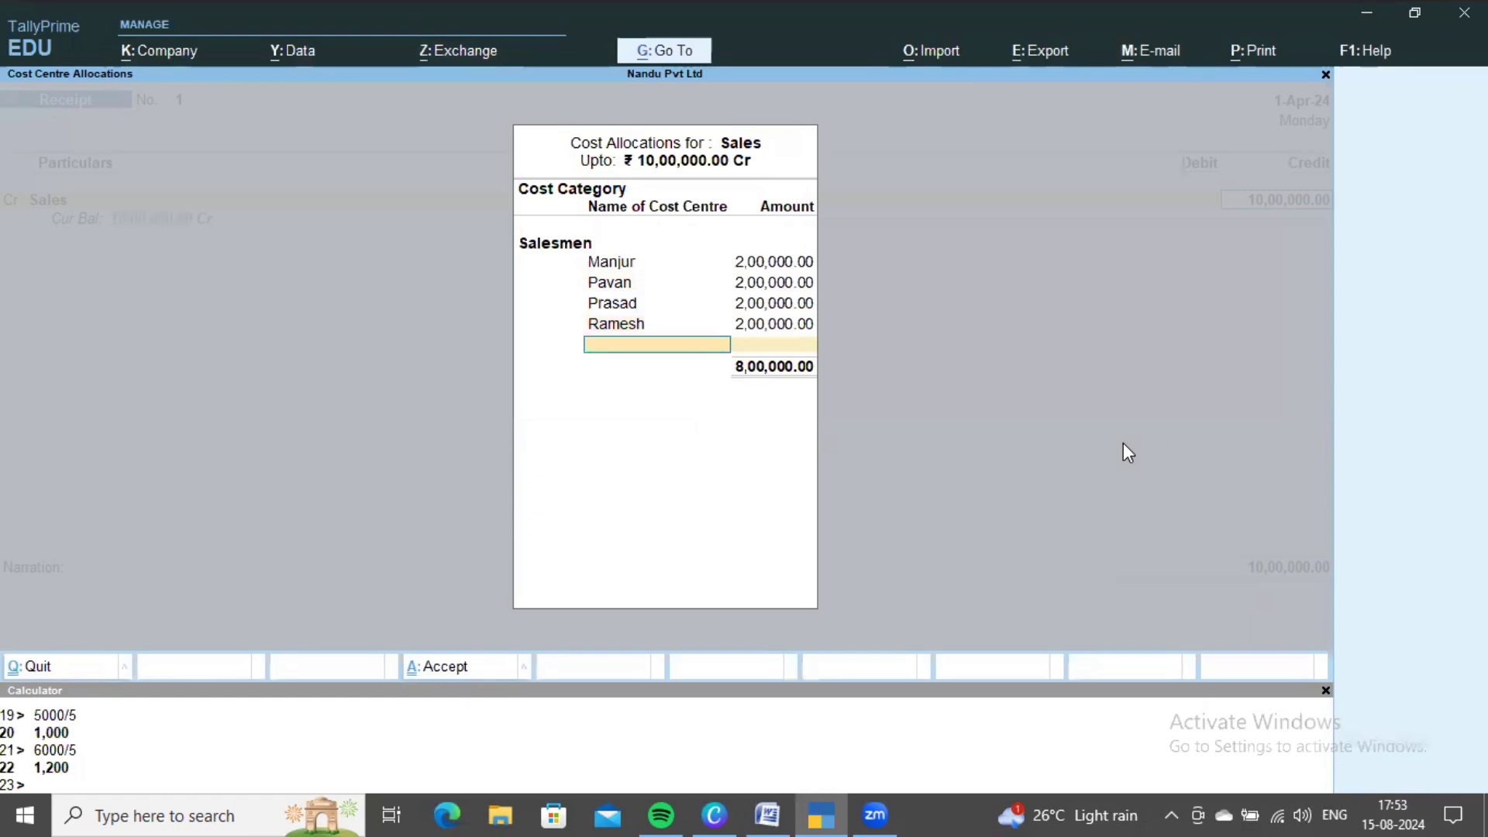
{"action": "key", "text": "Down"}
{"action": "key", "text": "Down"}
{"action": "key", "text": "Down"}
{"action": "key", "text": "Down"}
{"action": "key", "text": "Return"}
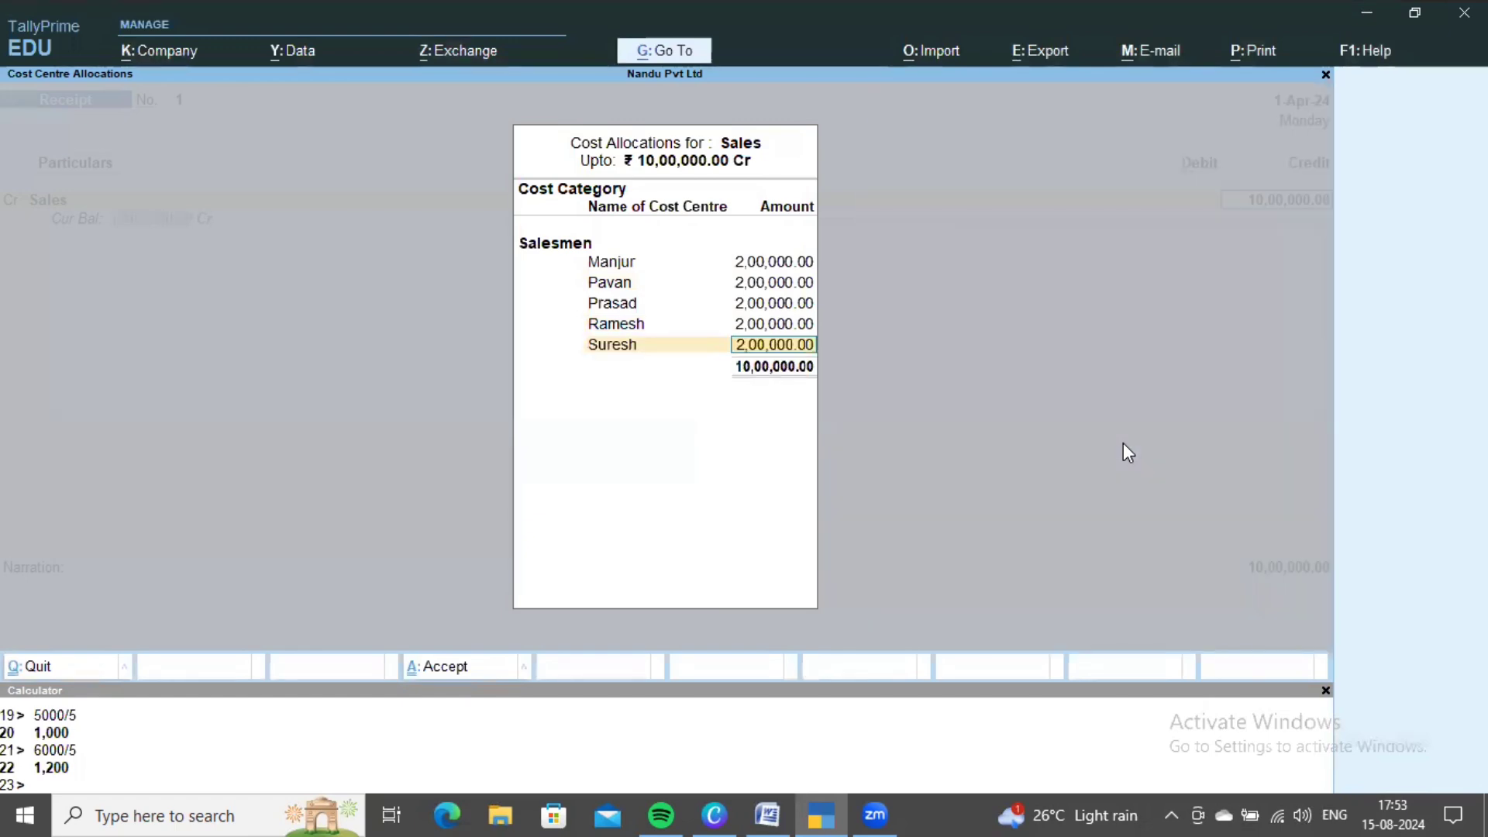
{"action": "key", "text": "Return"}
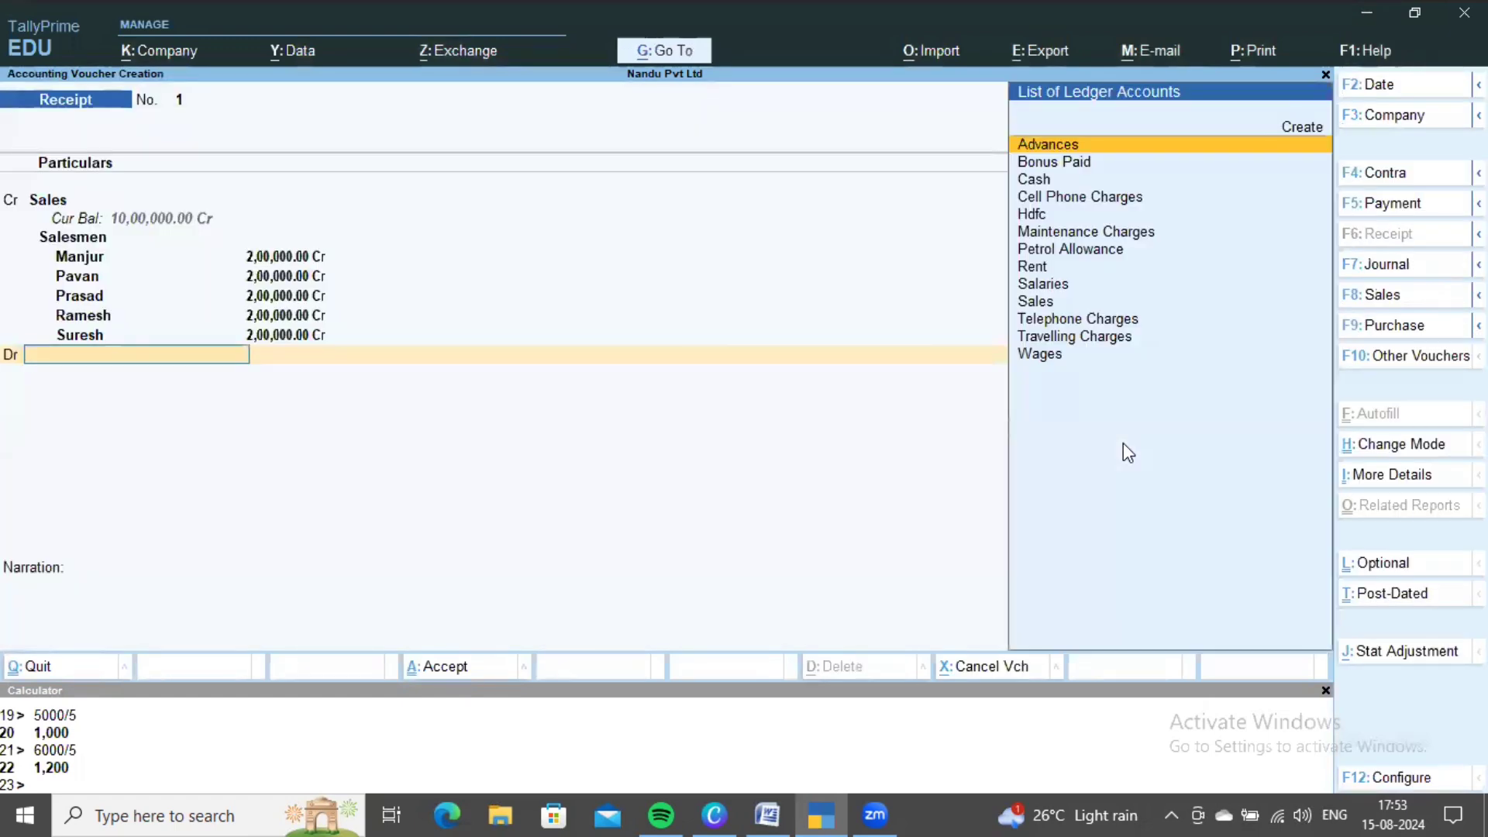
- Debit Cash and save the receipt voucher
{"action": "key", "text": "Down"}
{"action": "key", "text": "Down"}
{"action": "key", "text": "Return"}
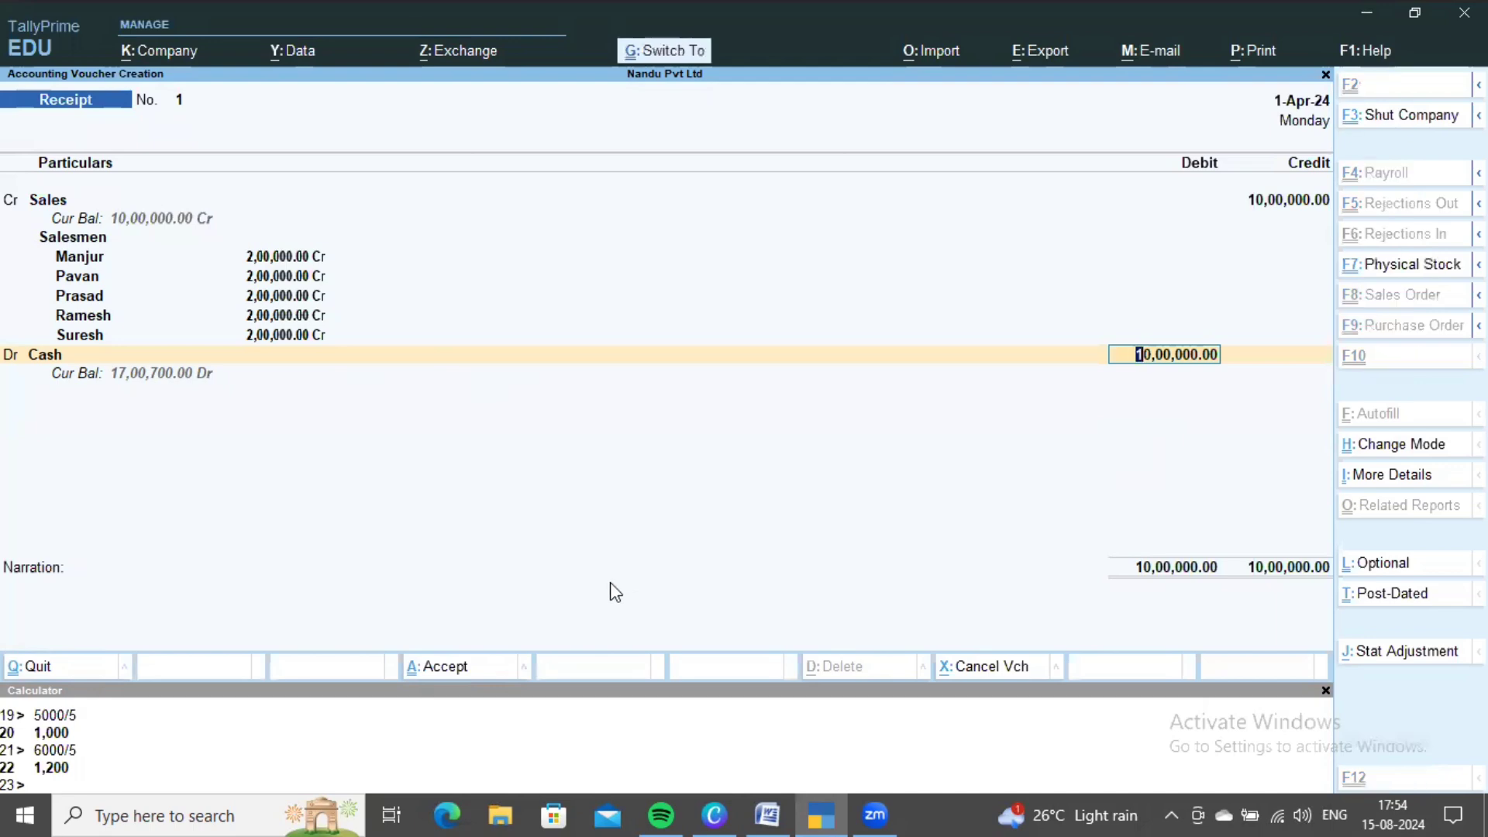
{"action": "key", "text": "ctrl+a"}
- Read transaction 13 in Word: 12,000 general expenses paid for branches, split equally
{"action": "key", "text": "alt+Tab"}
{"action": "scroll", "coordinate": [688, 535], "scroll_direction": "down", "scroll_amount": 2}
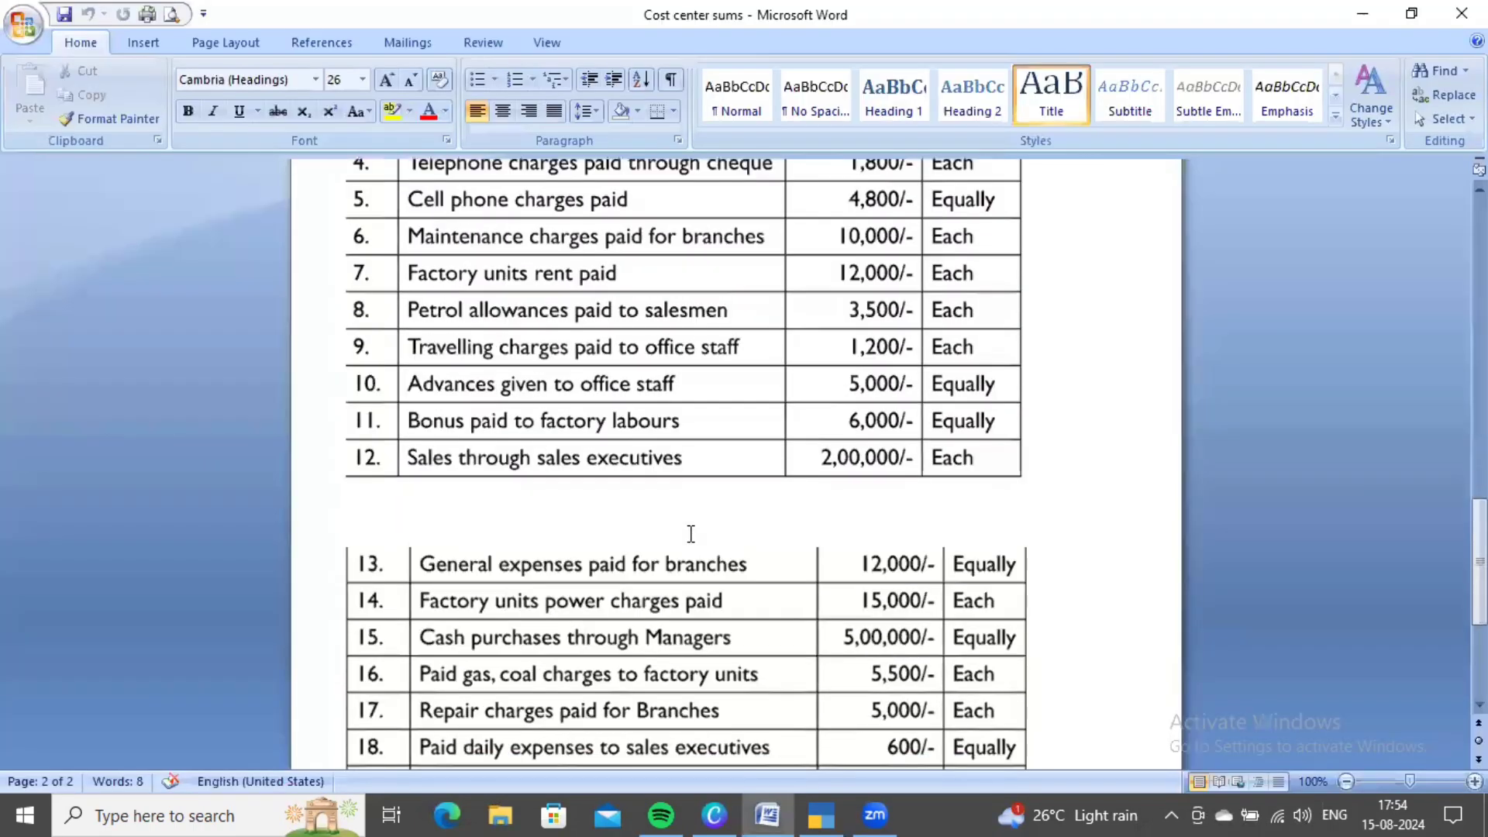
{"action": "scroll", "coordinate": [689, 533], "scroll_direction": "down", "scroll_amount": 2}
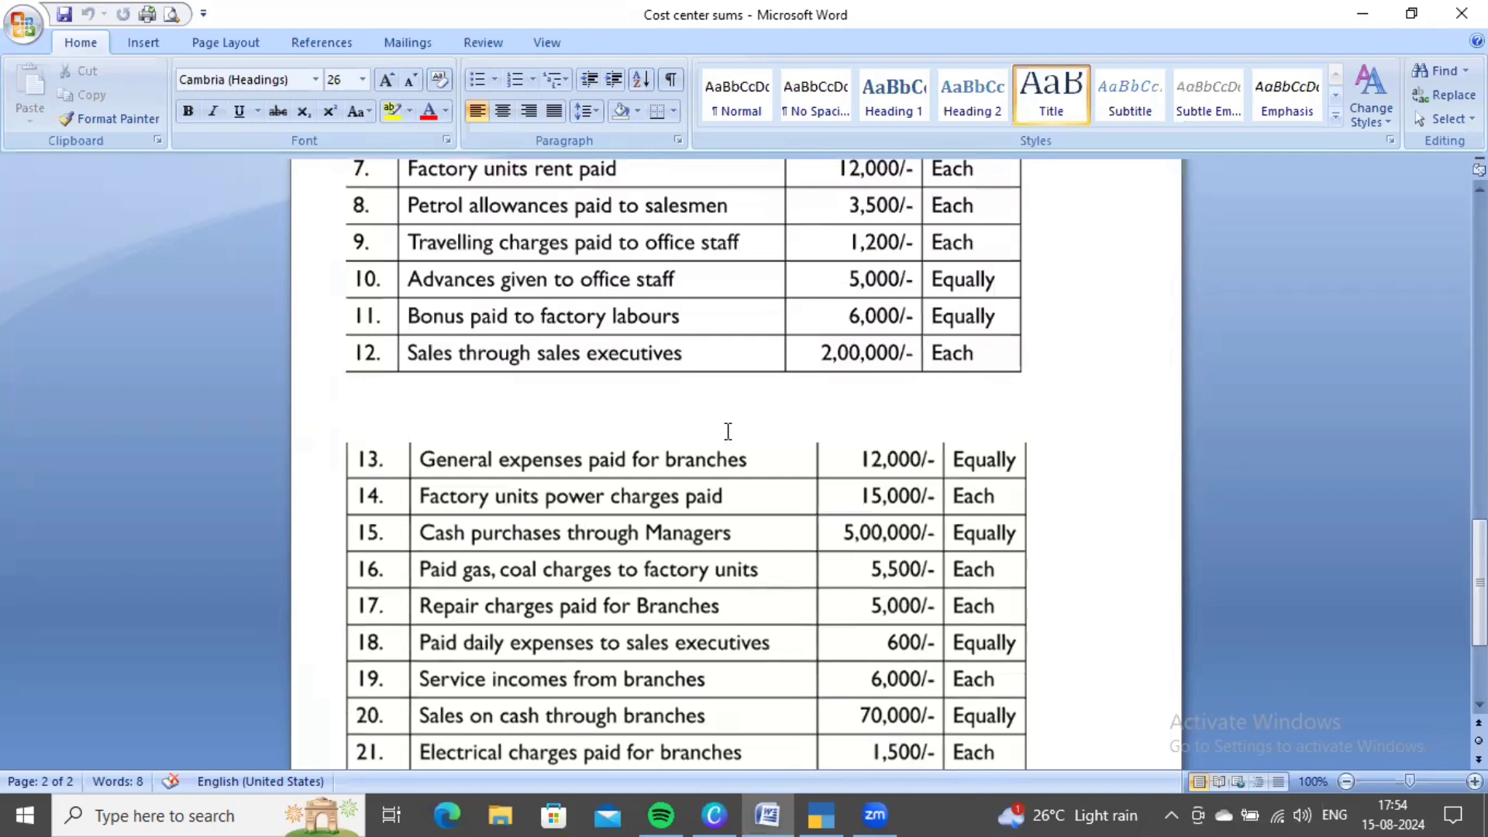
{"action": "scroll", "coordinate": [701, 434], "scroll_direction": "down", "scroll_amount": 3}
{"action": "scroll", "coordinate": [850, 450], "scroll_direction": "up", "scroll_amount": 4}
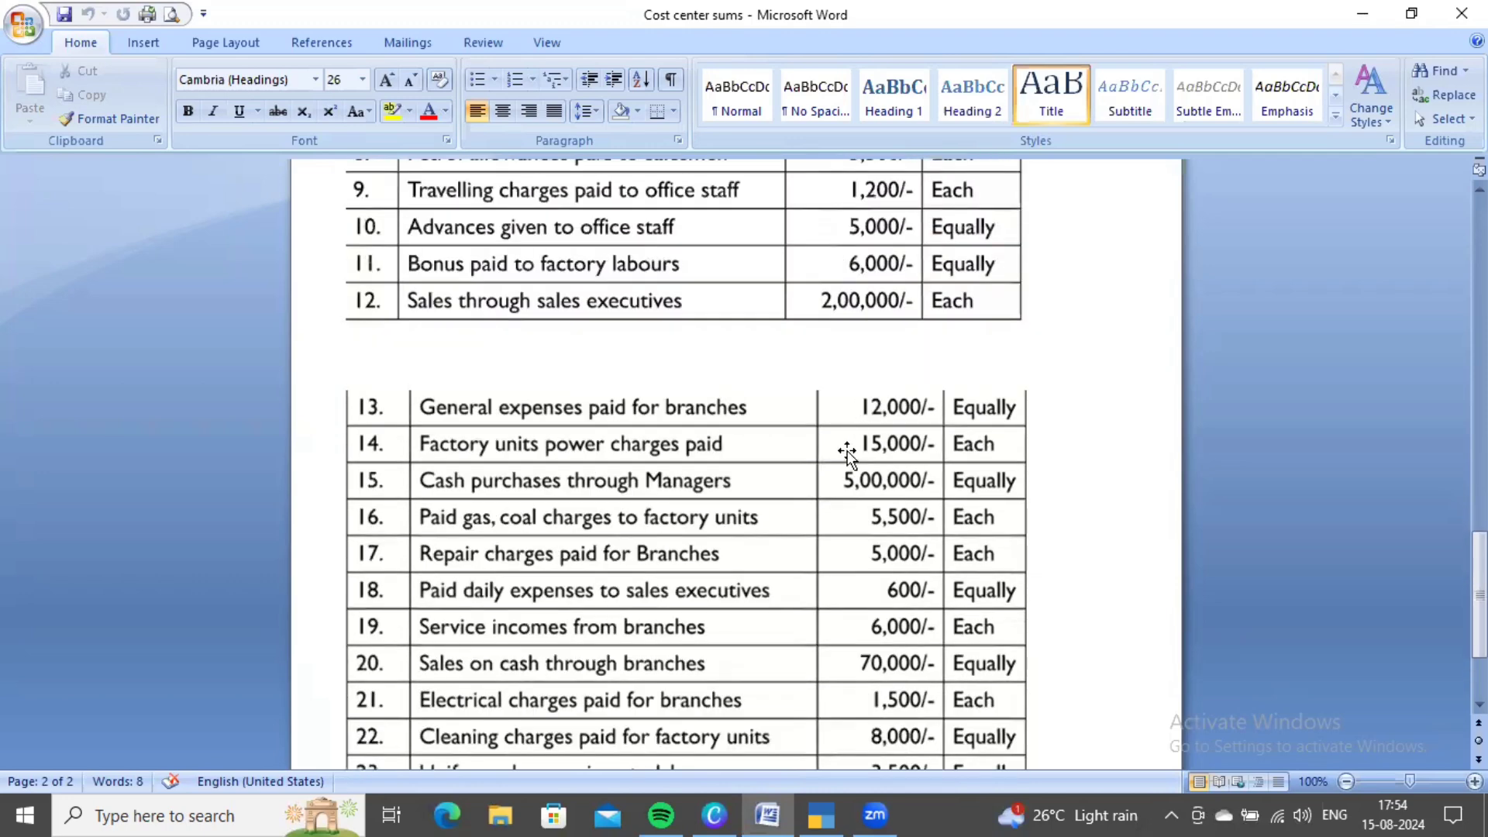
{"action": "scroll", "coordinate": [847, 455], "scroll_direction": "down", "scroll_amount": 4}
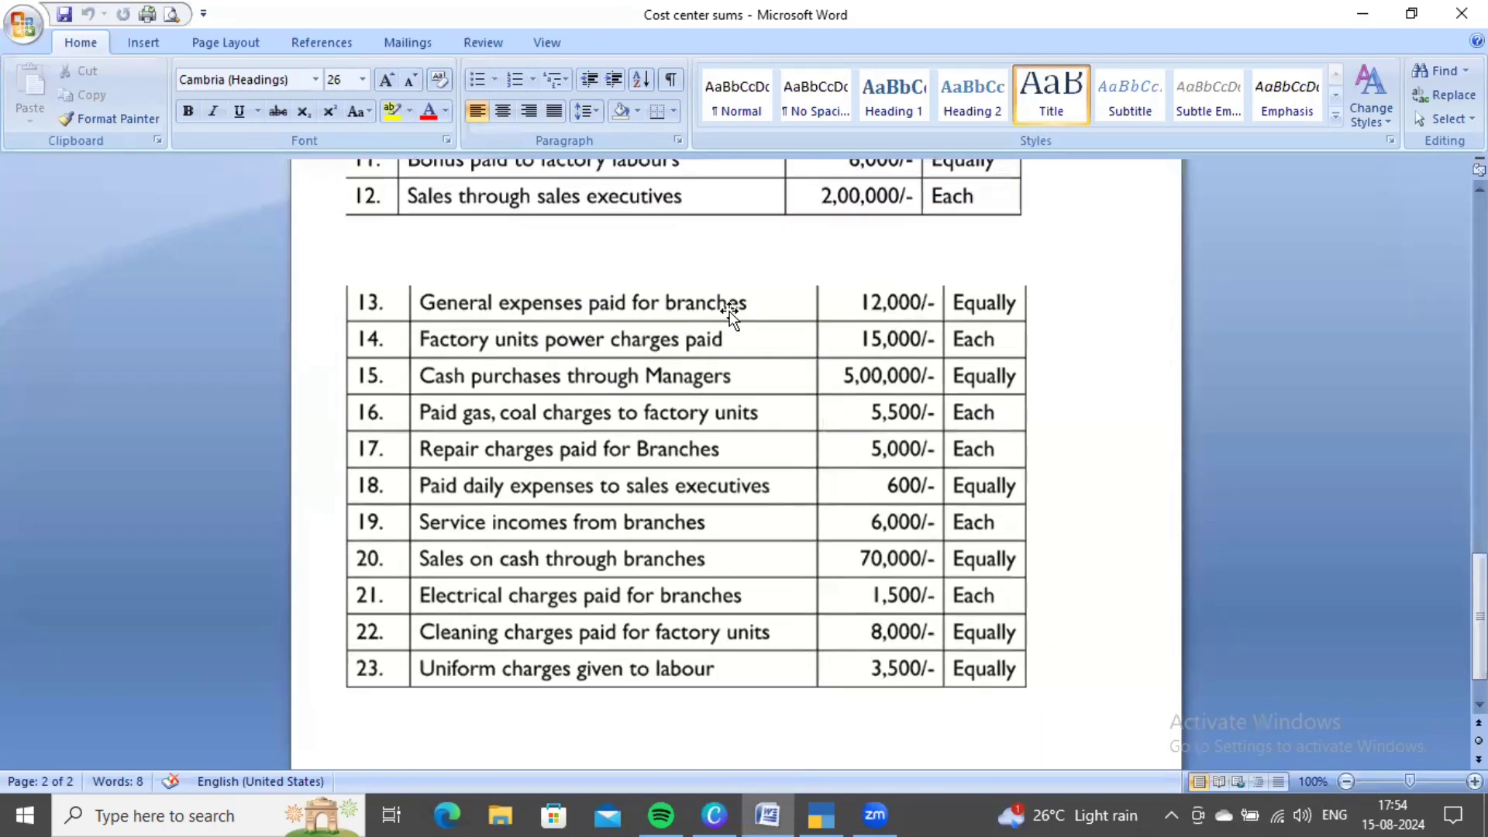
{"action": "key", "text": "alt+Tab"}
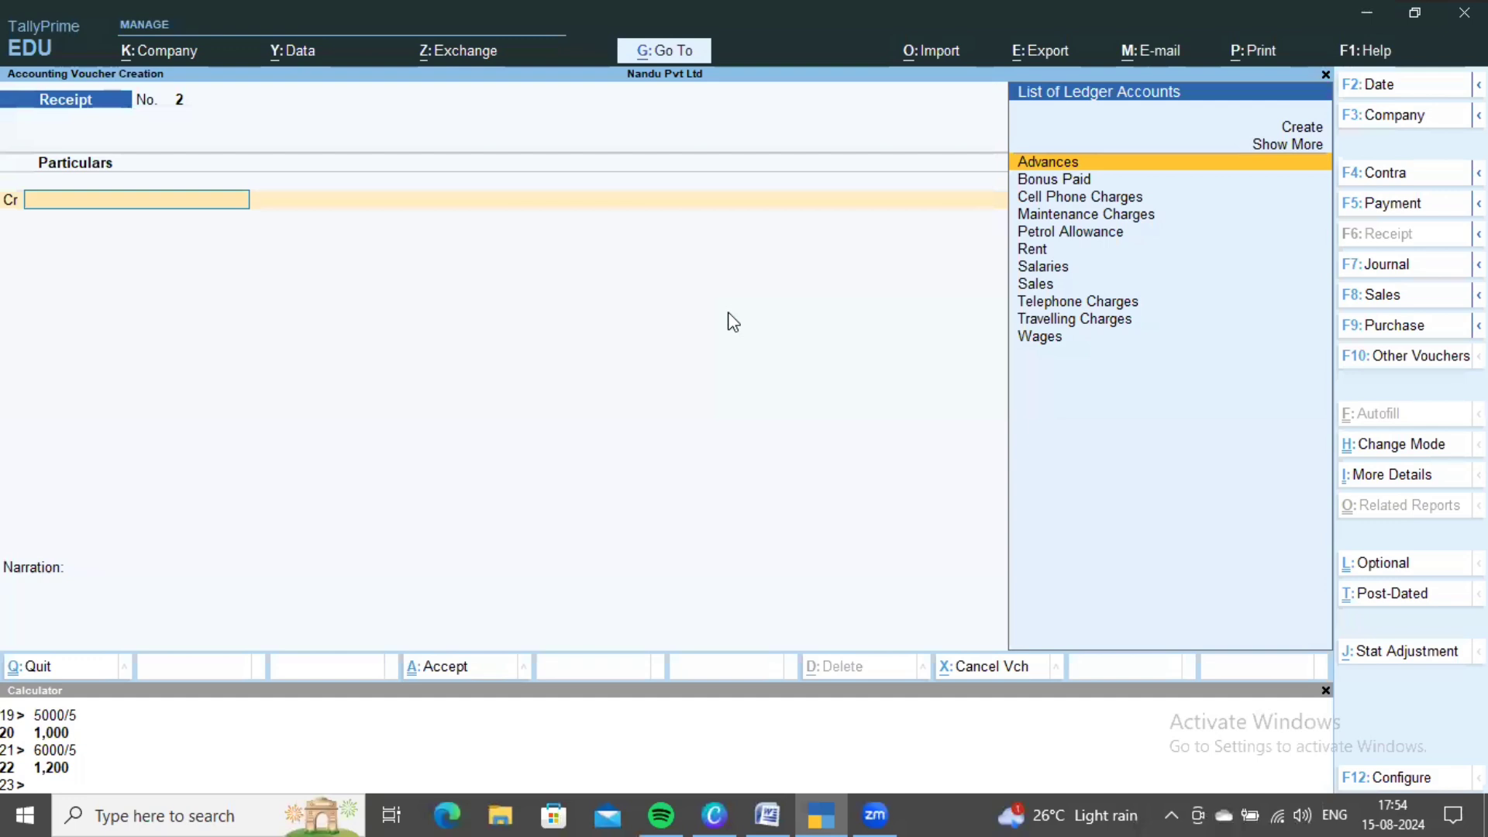
- On a Payment voucher, create a General Exp ledger under Indirect Expenses
{"action": "key", "text": "F5"}
{"action": "key", "text": "Up"}
{"action": "key", "text": "Up"}
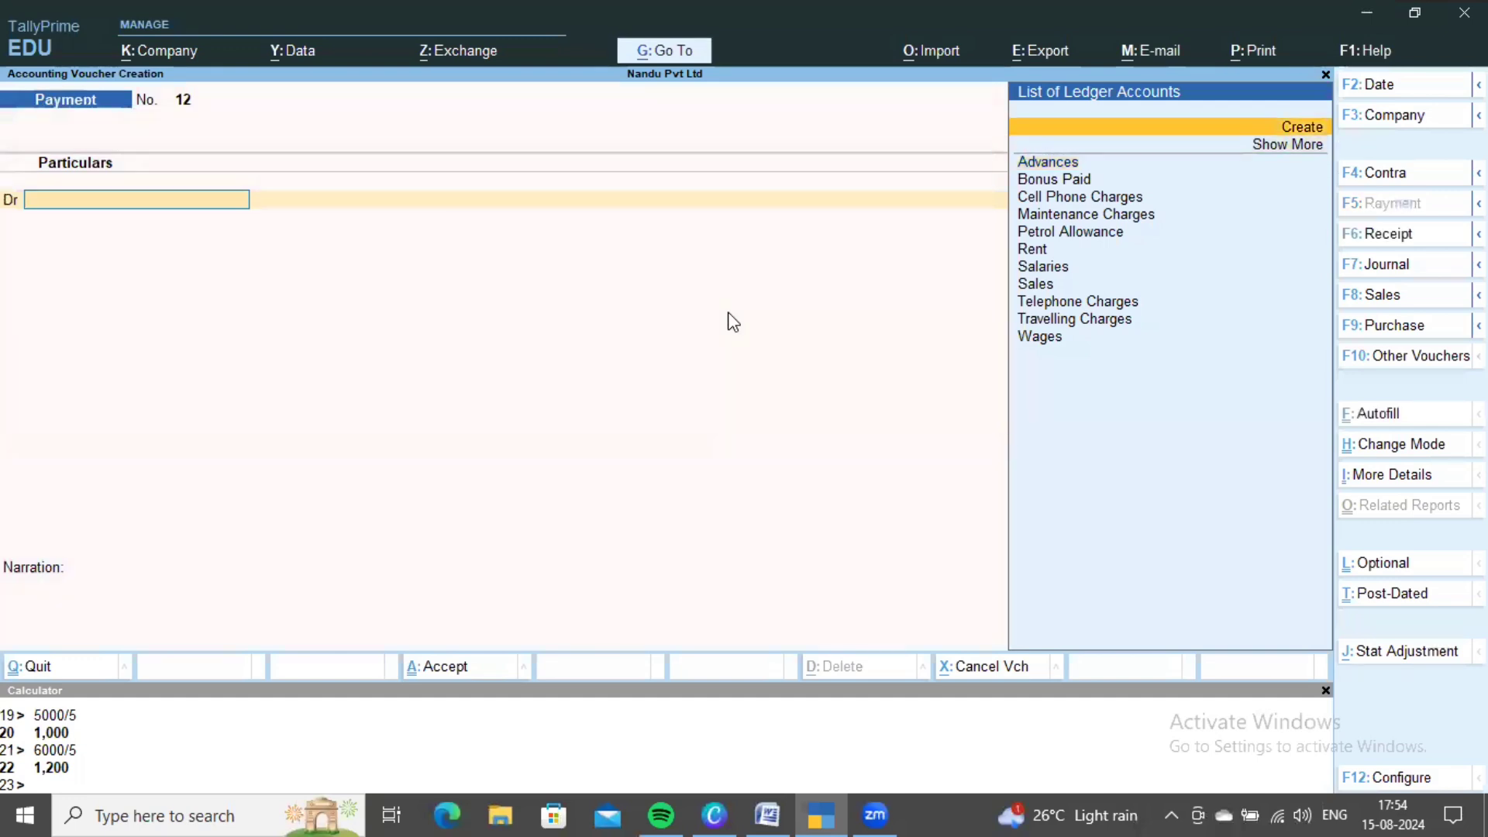
{"action": "key", "text": "Return"}
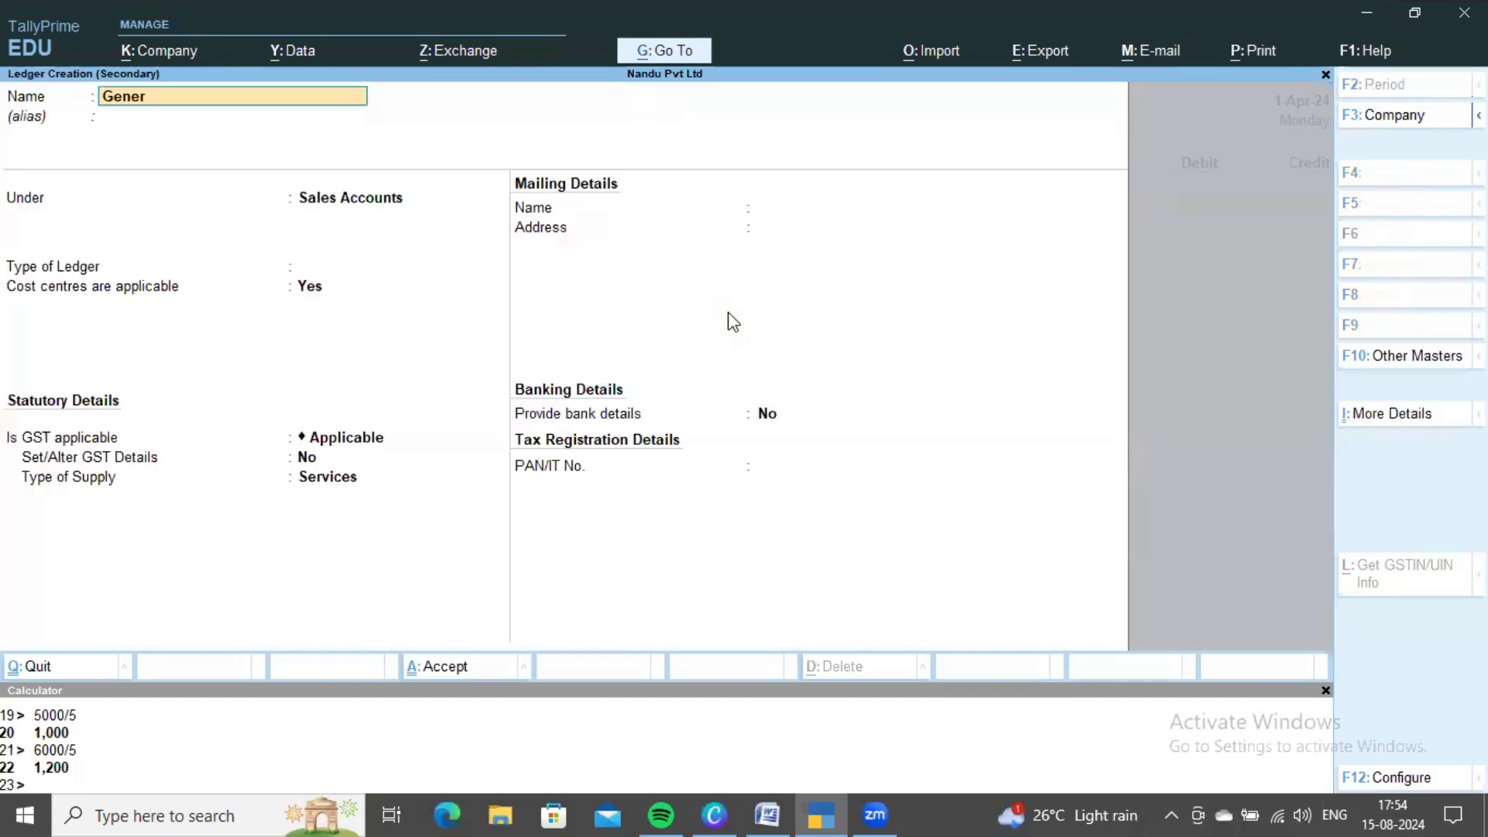
{"action": "type", "text": "General Exp"}
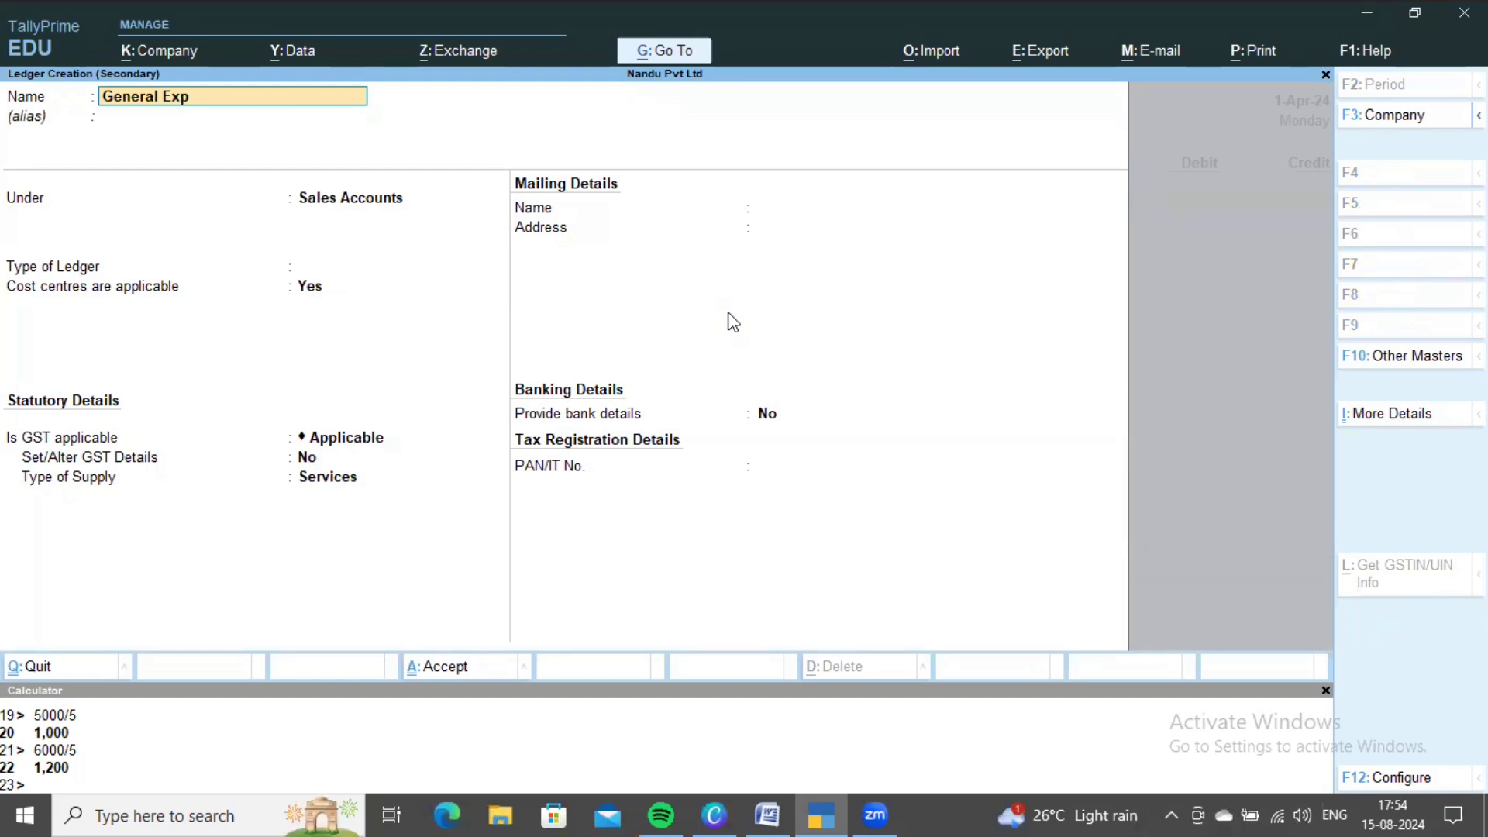
{"action": "key", "text": "Return"}
{"action": "key", "text": "Return"}
{"action": "type", "text": "Indi"}
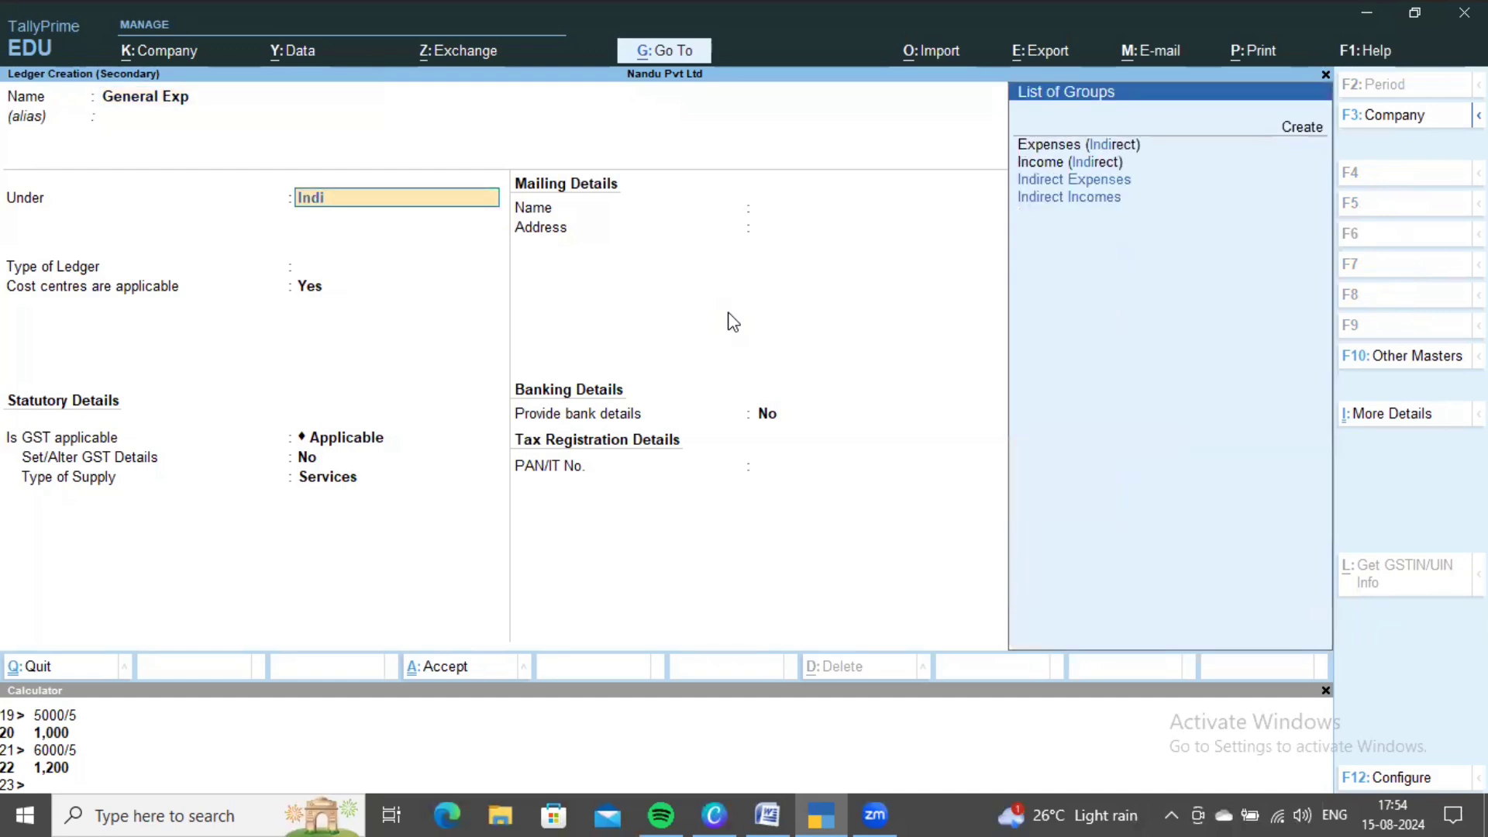
{"action": "key", "text": "Down"}
{"action": "key", "text": "Down"}
{"action": "key", "text": "Return"}
{"action": "key", "text": "ctrl+a"}
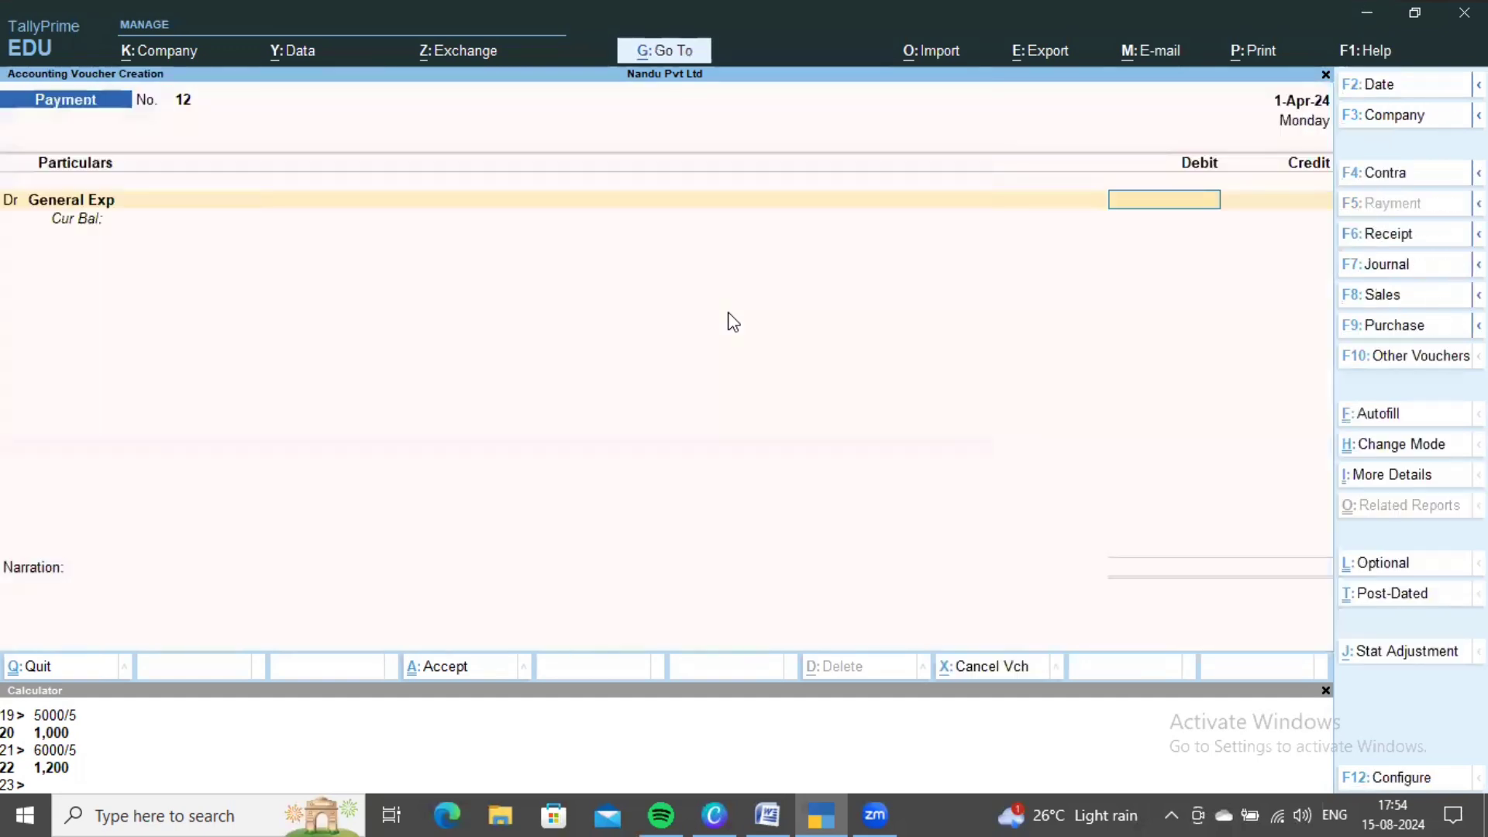
- Debit General Exp 12,000 and choose the Branches cost category
{"action": "key", "text": "alt+Tab"}
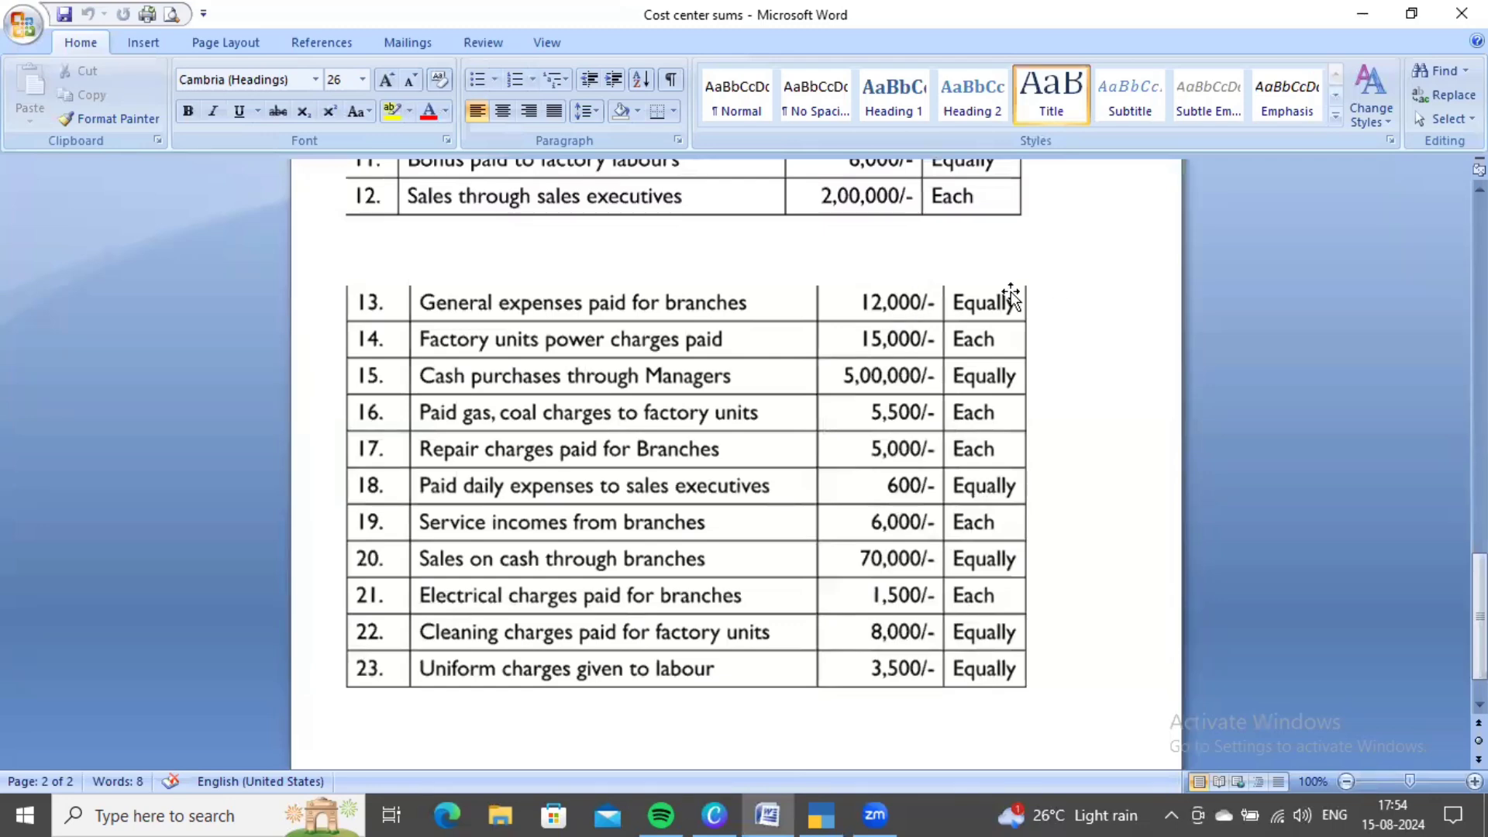
{"action": "key", "text": "alt+Tab"}
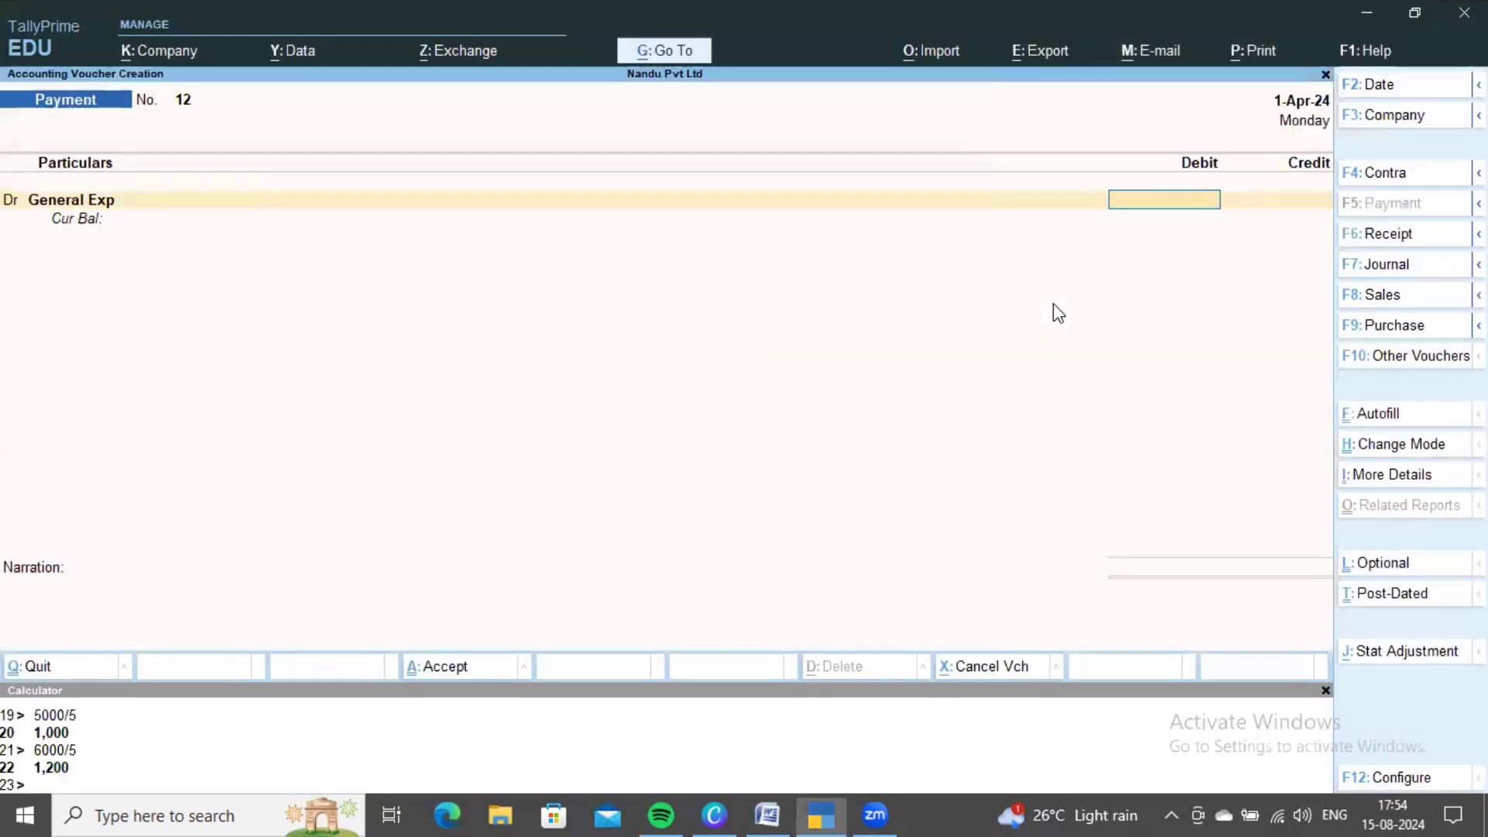
{"action": "type", "text": "12,000"}
{"action": "key", "text": "Return"}
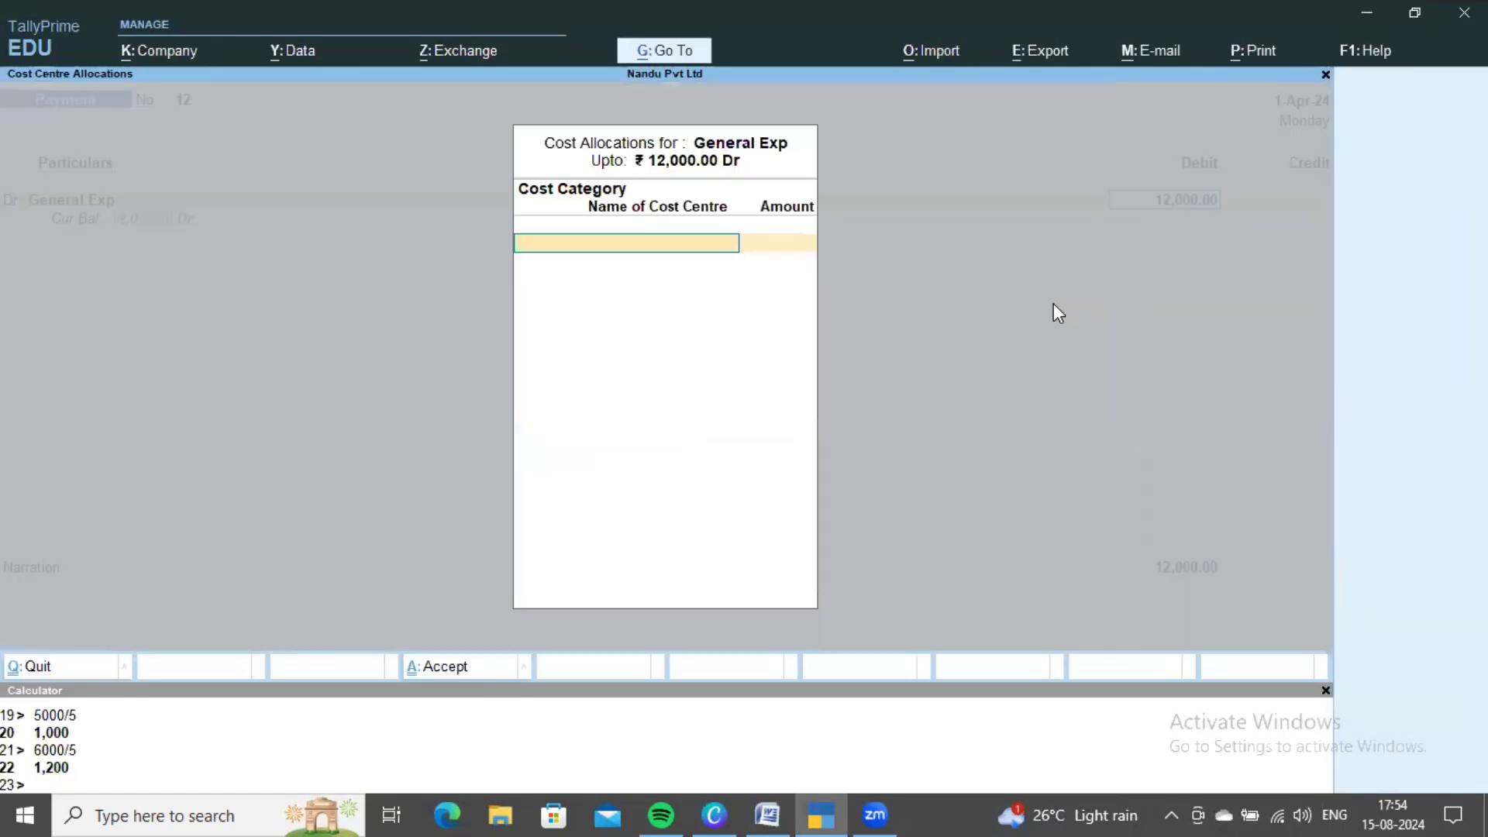
{"action": "key", "text": "alt+Tab"}
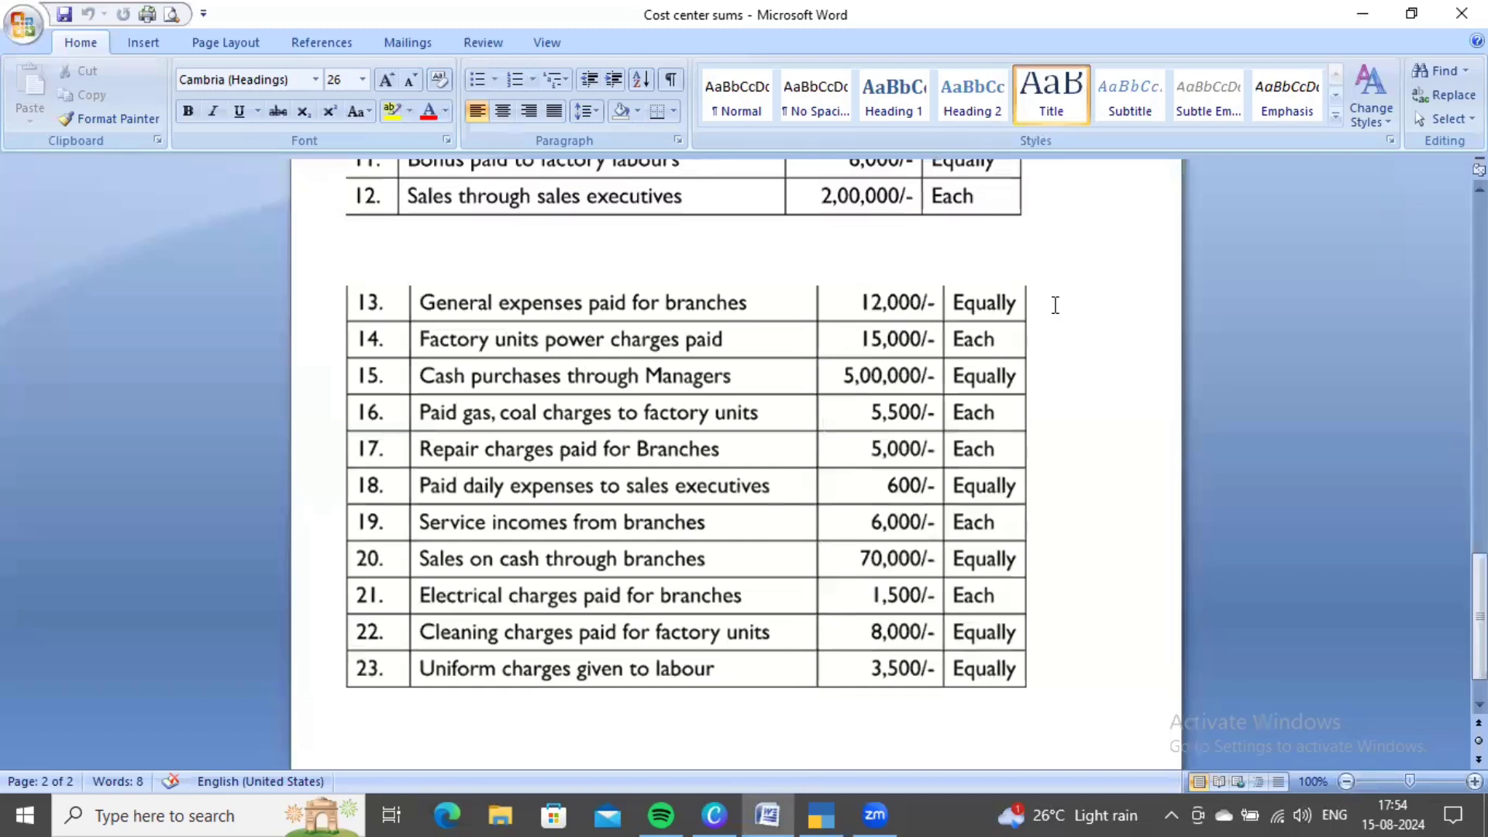
{"action": "key", "text": "alt+Tab"}
{"action": "key", "text": "Return"}
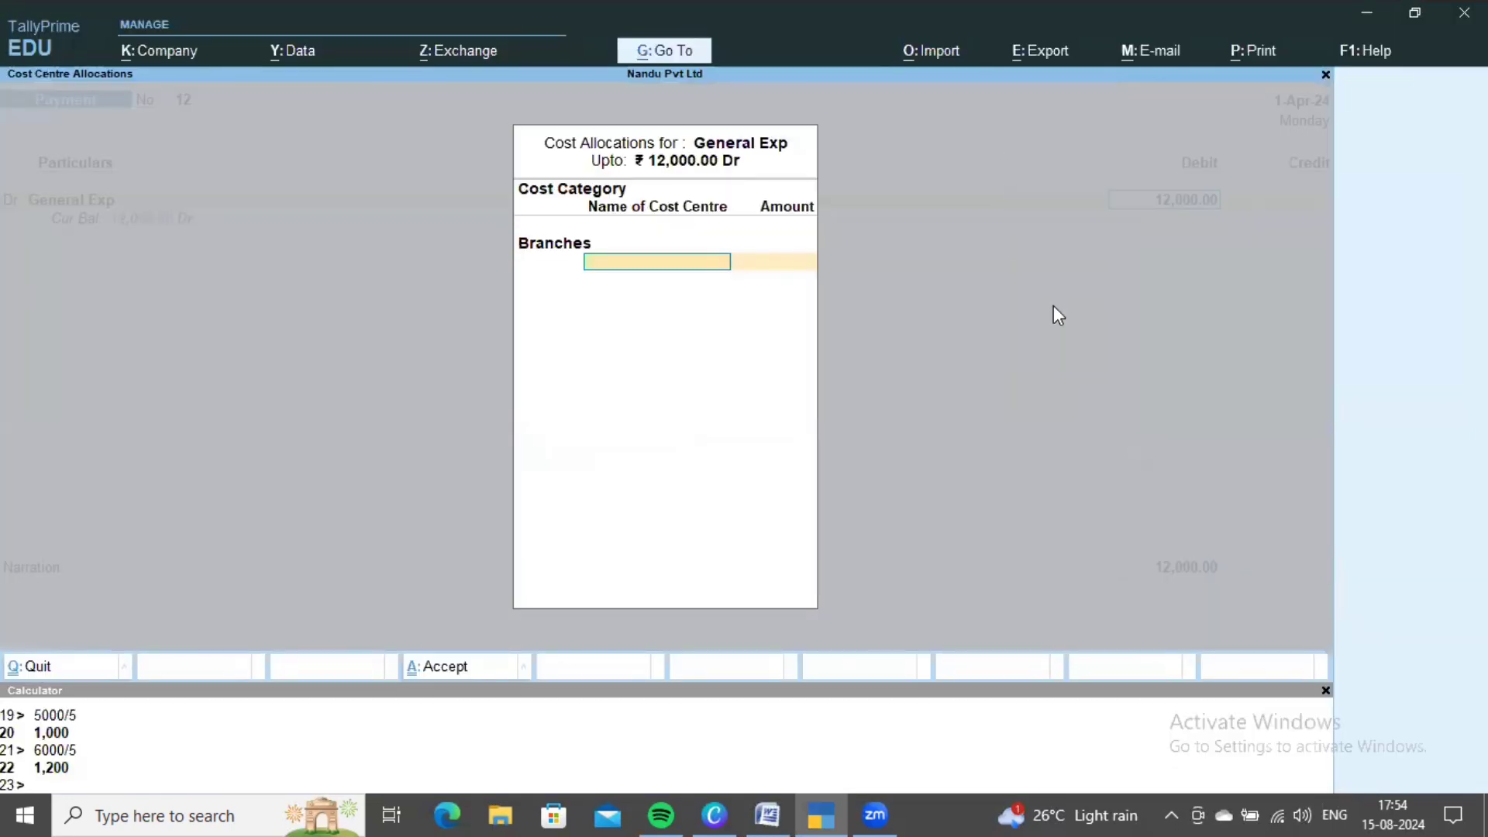
- Look up the branch names and calculate each share as 12000/5 = 2,400
{"action": "key", "text": "alt+Tab"}
{"action": "scroll", "coordinate": [936, 537], "scroll_direction": "up", "scroll_amount": 10}
{"action": "scroll", "coordinate": [936, 537], "scroll_direction": "up", "scroll_amount": 10}
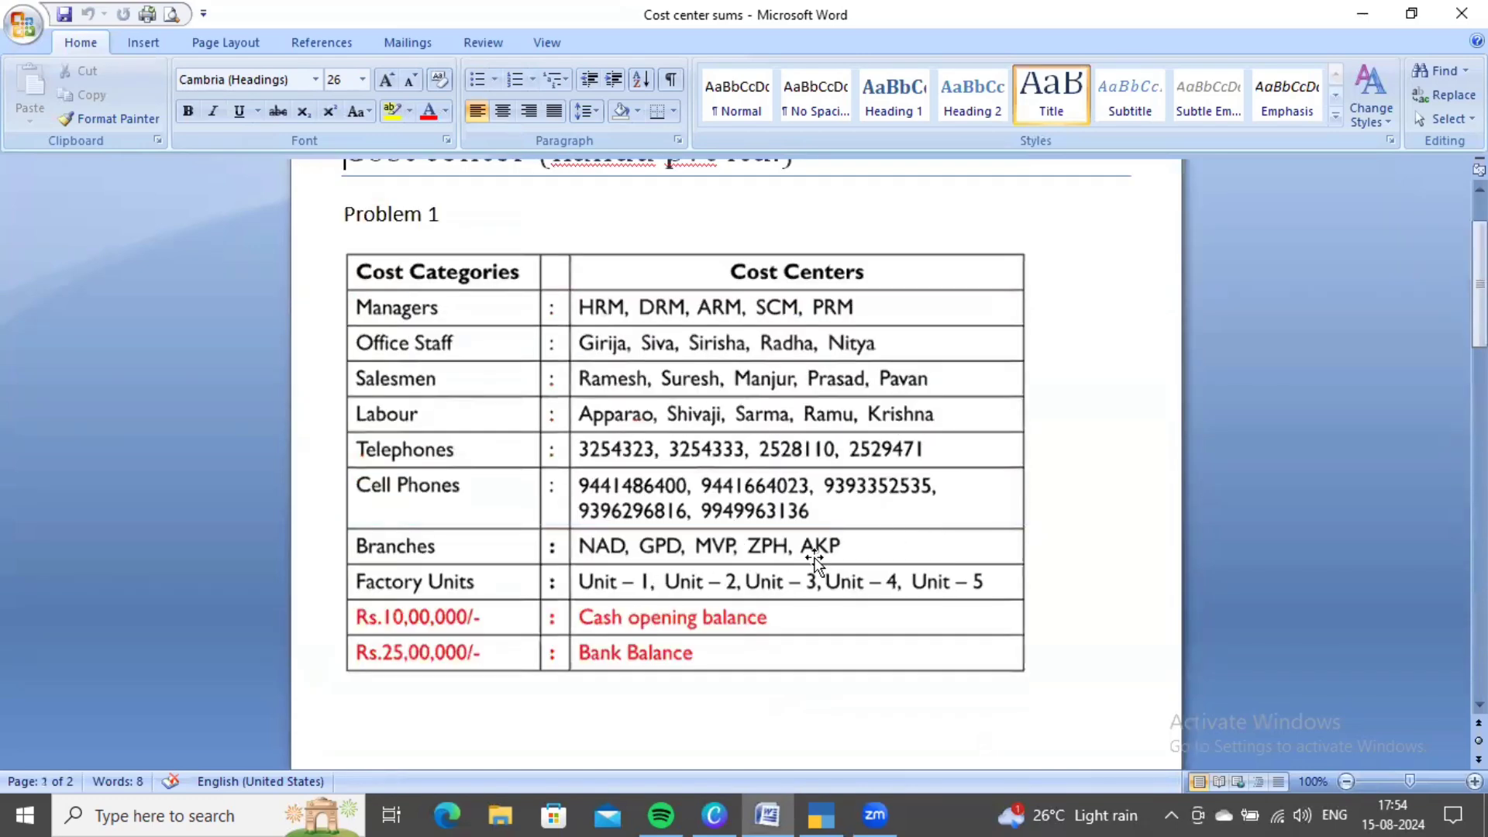
{"action": "scroll", "coordinate": [913, 574], "scroll_direction": "down", "scroll_amount": 15}
{"action": "scroll", "coordinate": [909, 564], "scroll_direction": "down", "scroll_amount": 10}
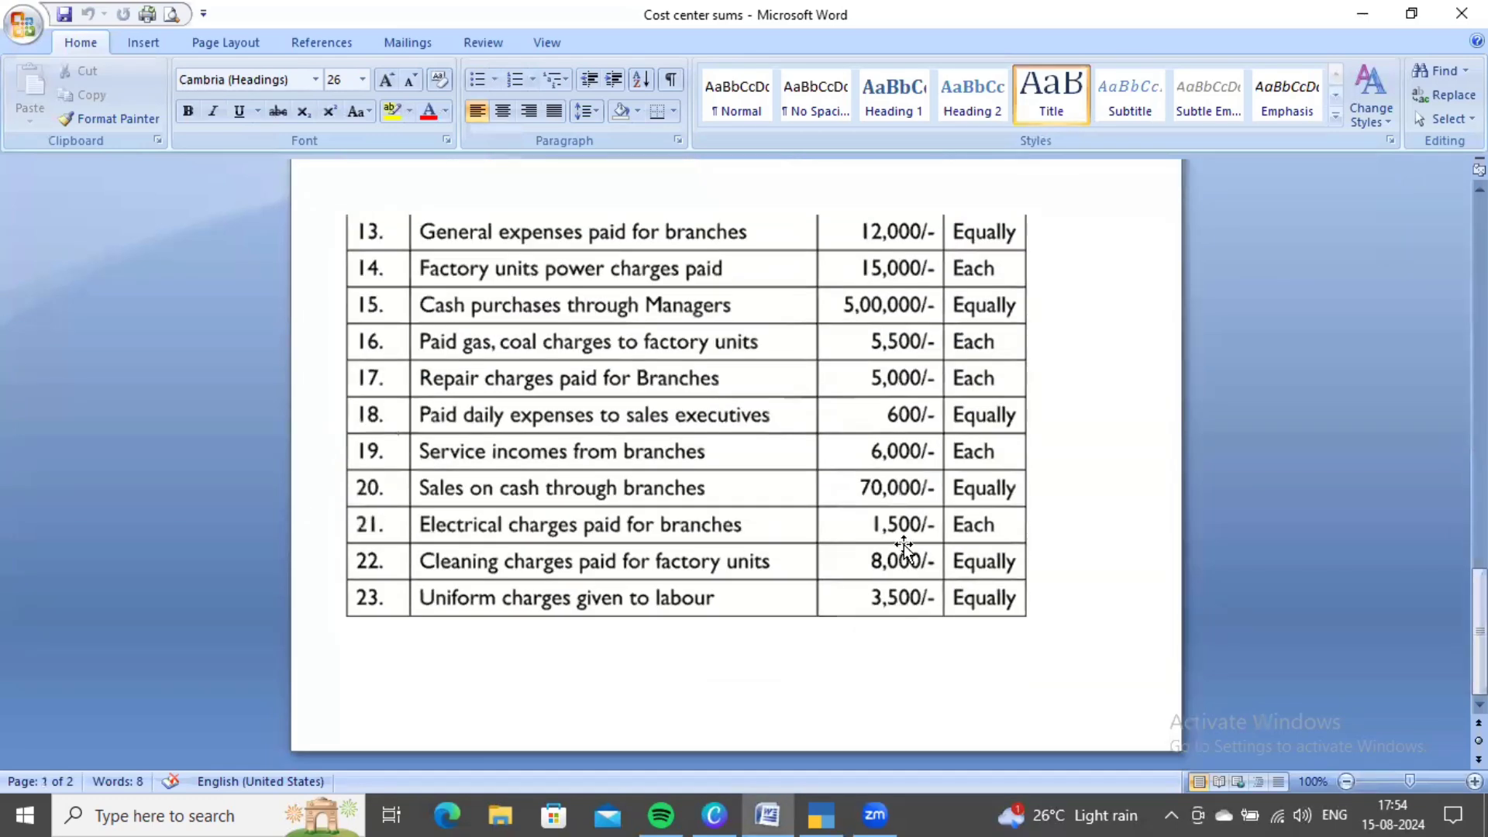
{"action": "key", "text": "alt+Tab"}
{"action": "left_click", "coordinate": [637, 726]}
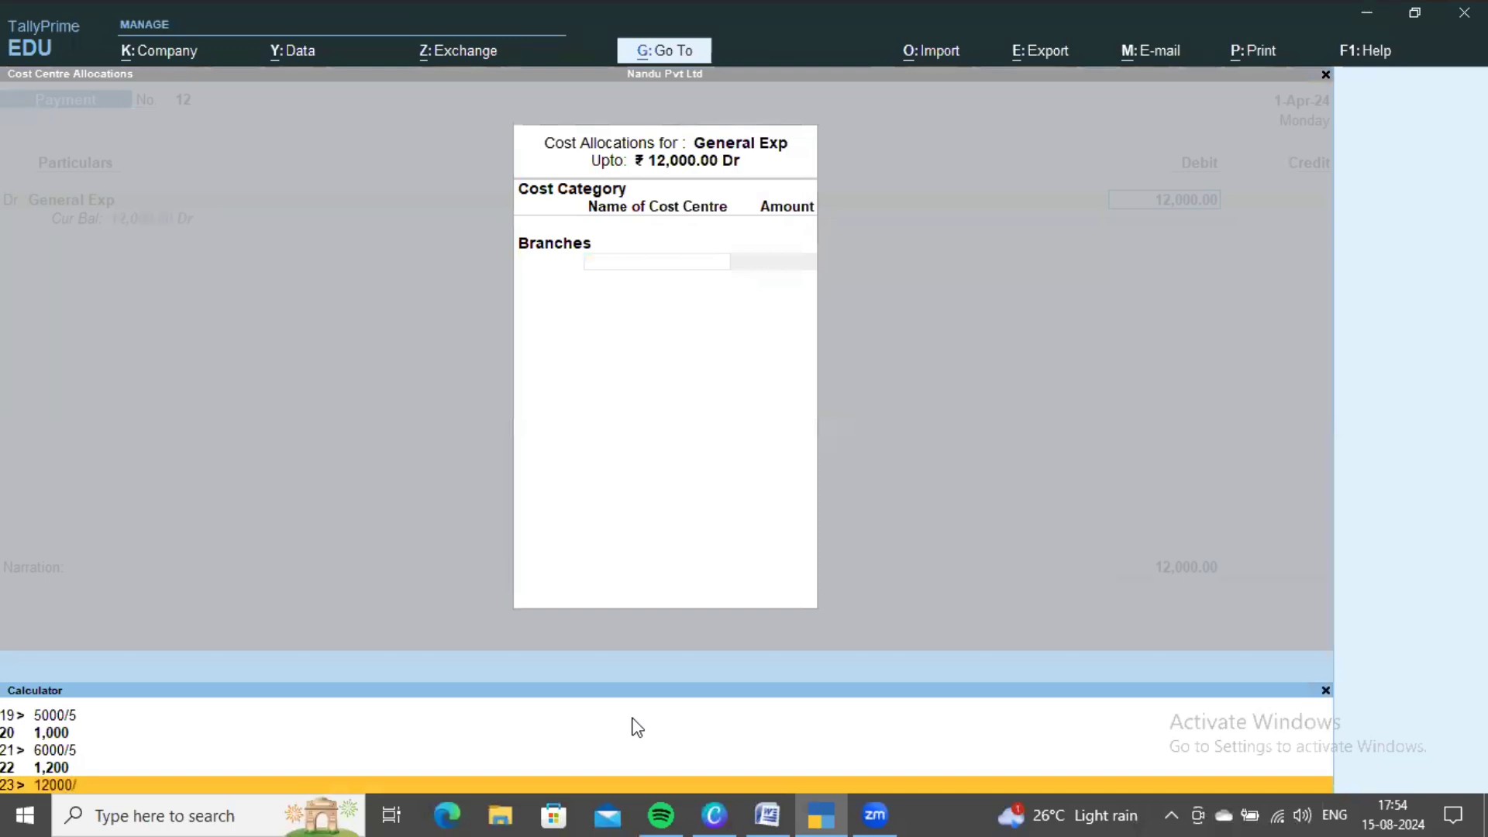
{"action": "type", "text": "12000/5"}
{"action": "key", "text": "Return"}
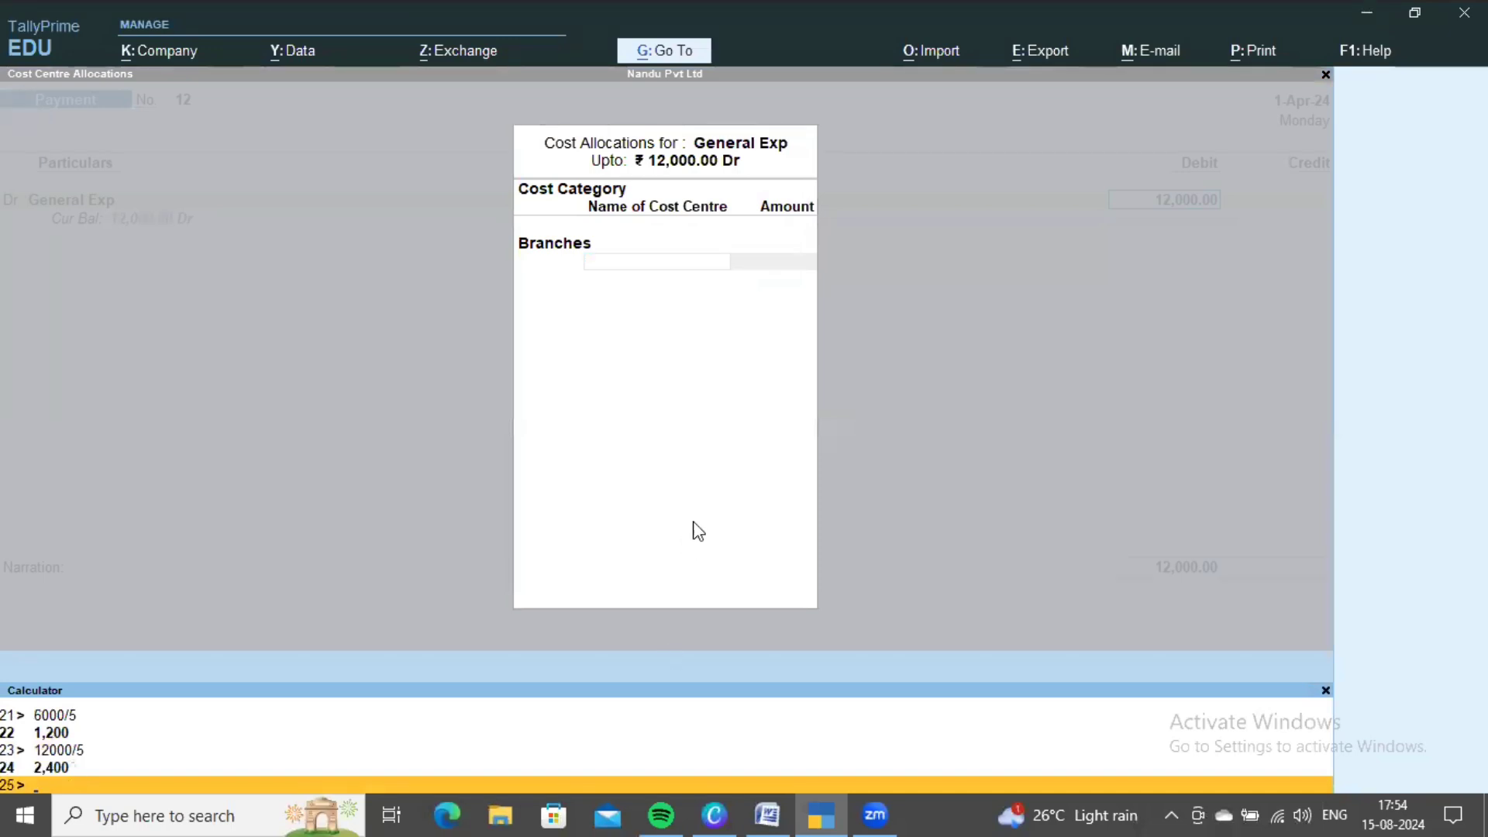
{"action": "left_click", "coordinate": [692, 520]}
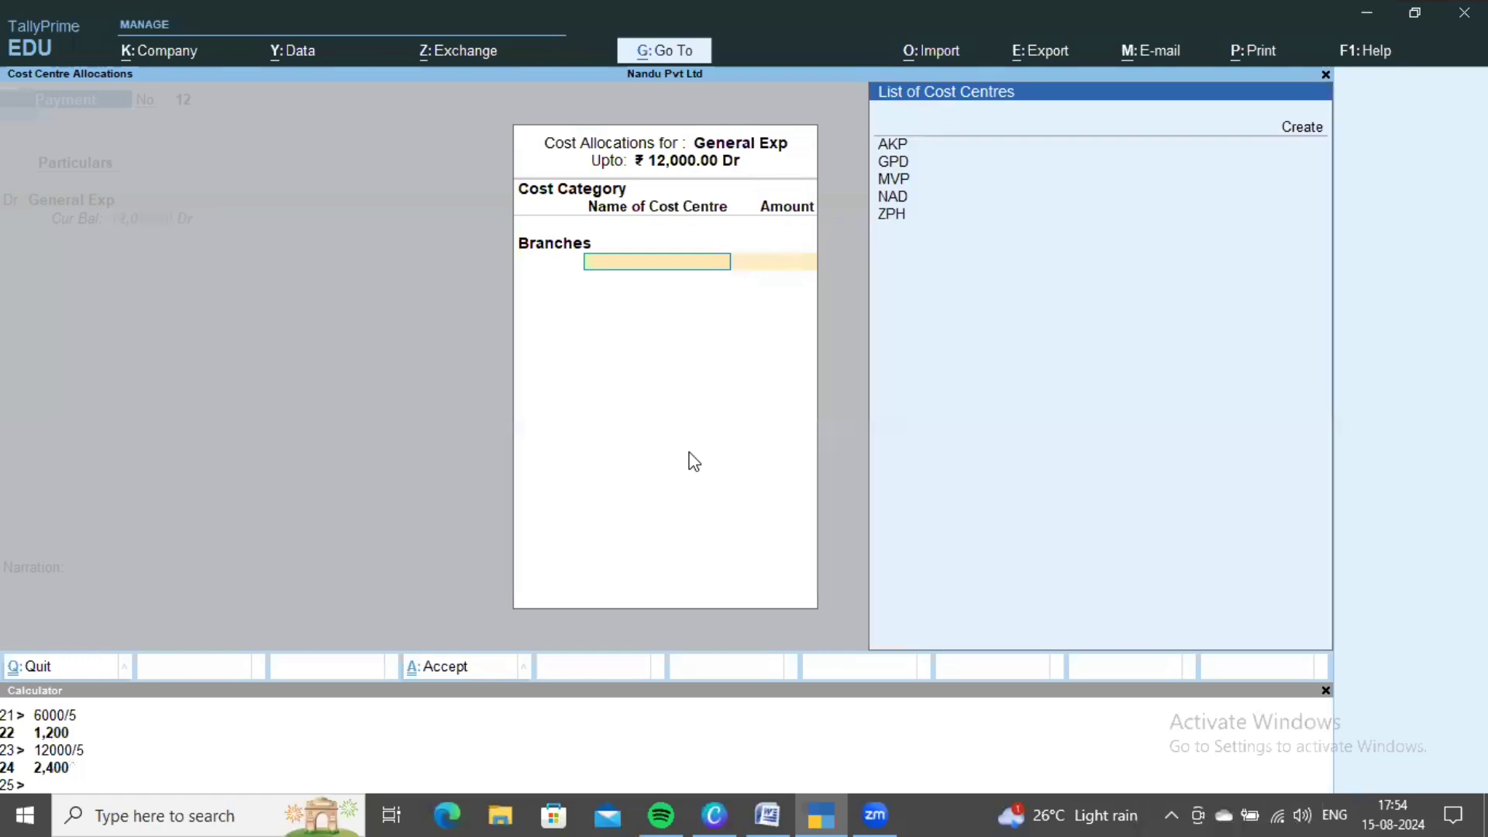
- Allocate 2,400 each to AKP, GPD, MVP, NAD and ZPH
{"action": "key", "text": "Return"}
{"action": "type", "text": "2400"}
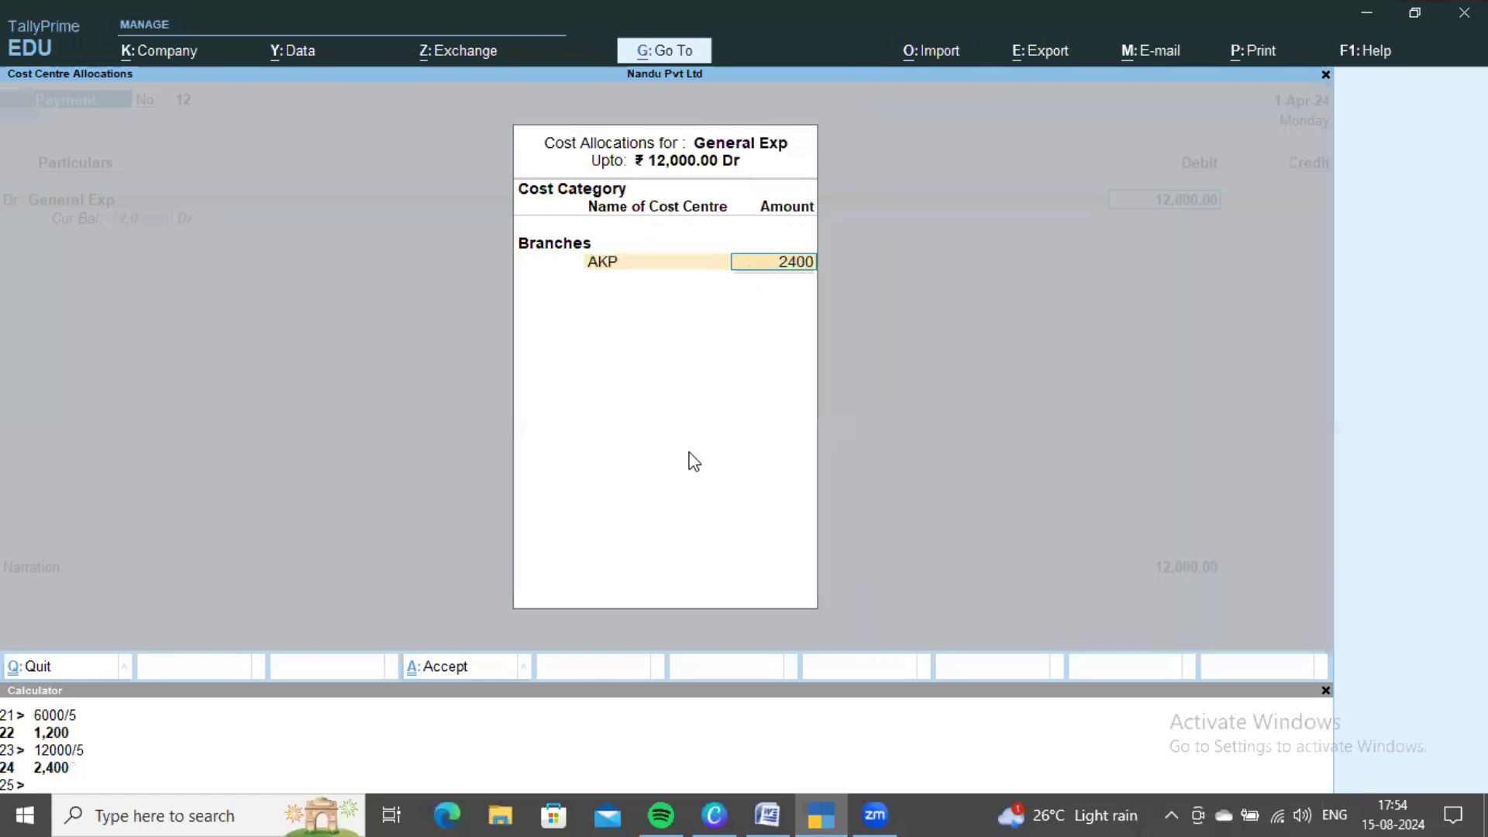
{"action": "key", "text": "Return"}
{"action": "key", "text": "Return"}
{"action": "type", "text": "2400"}
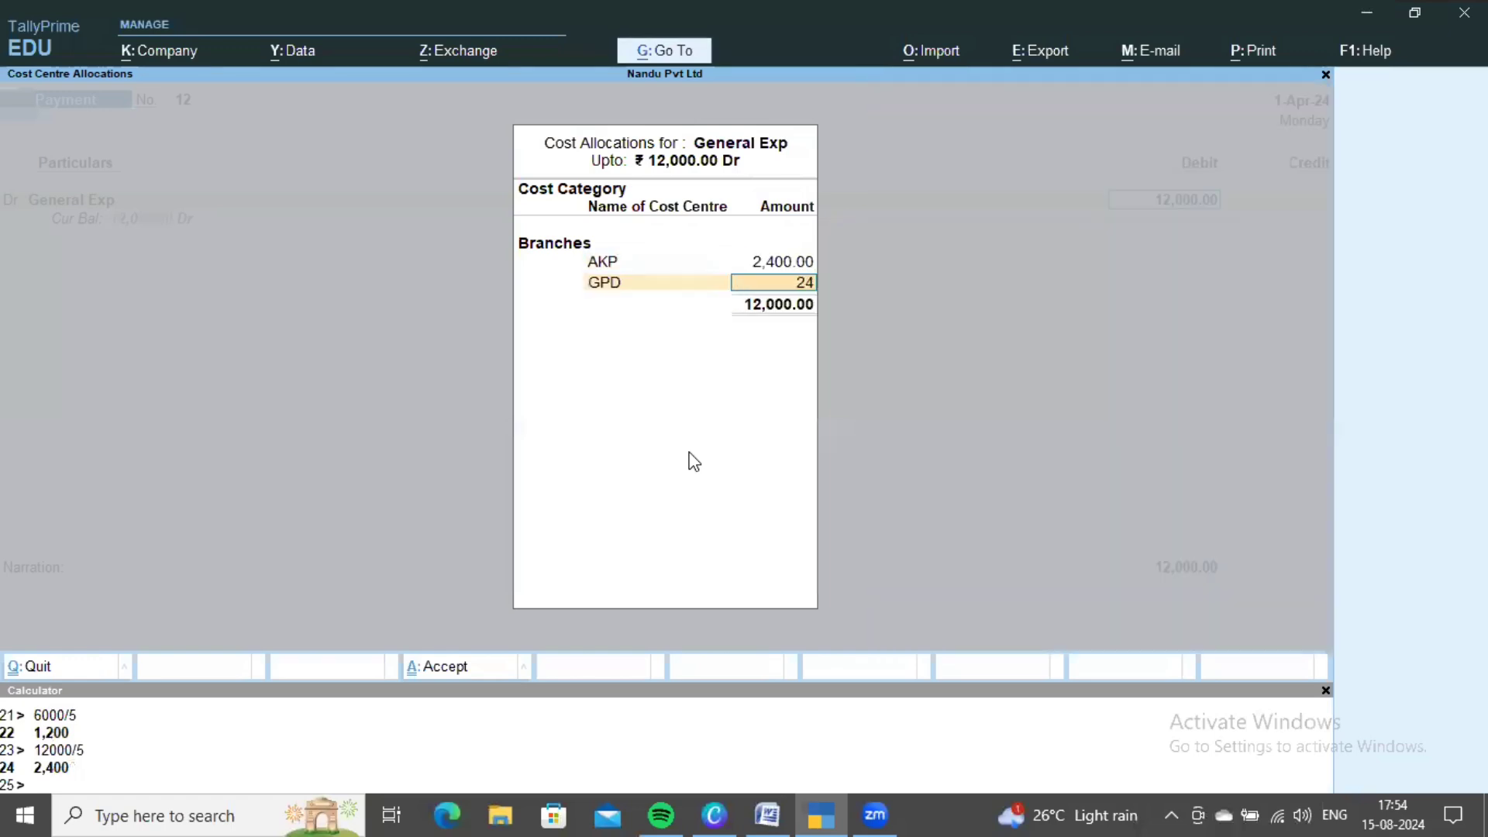
{"action": "key", "text": "Return"}
{"action": "key", "text": "Down"}
{"action": "key", "text": "Down"}
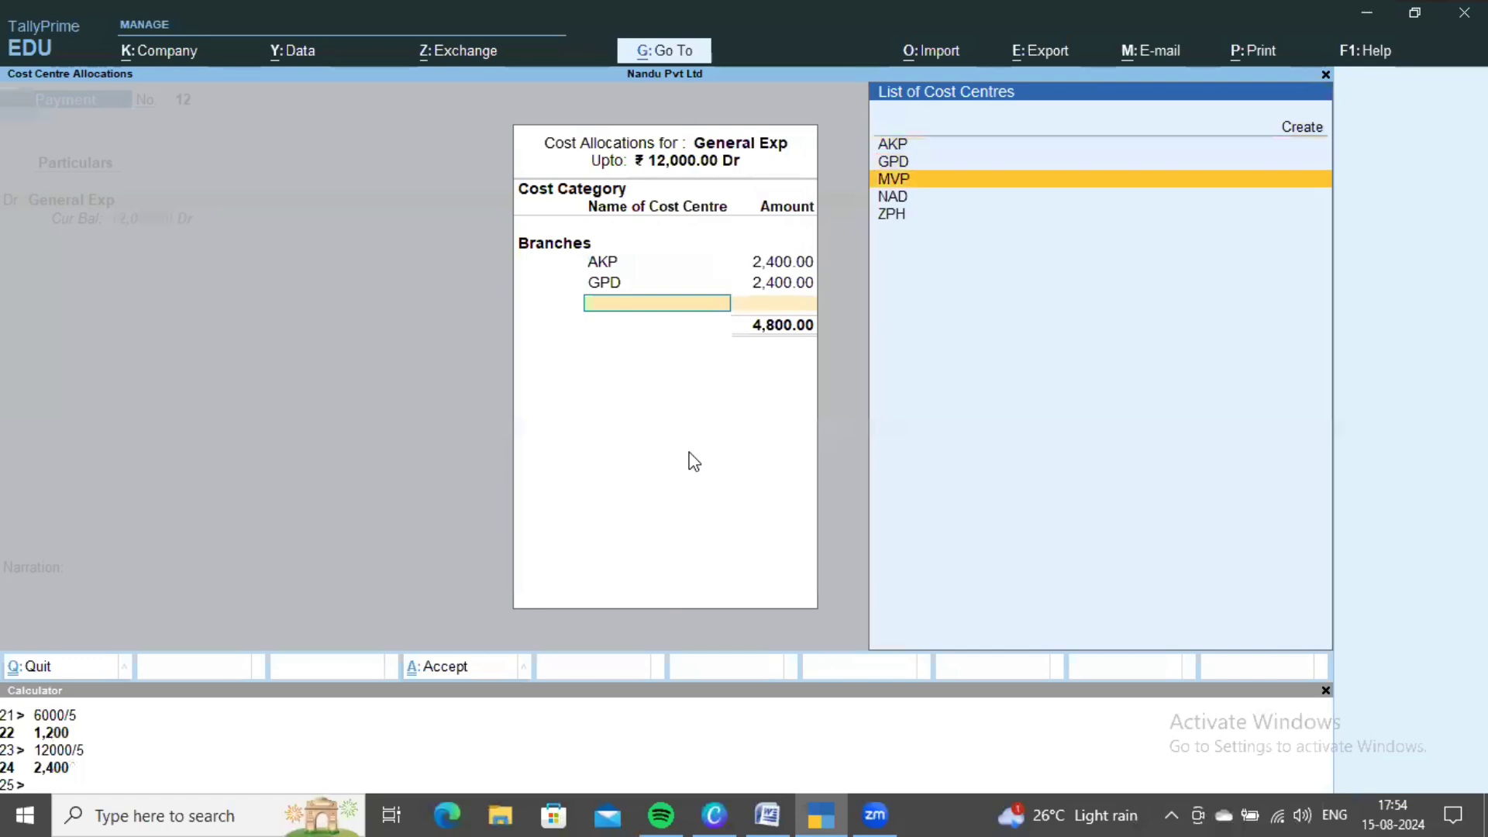
{"action": "key", "text": "Return"}
{"action": "type", "text": "2,400"}
{"action": "key", "text": "Return"}
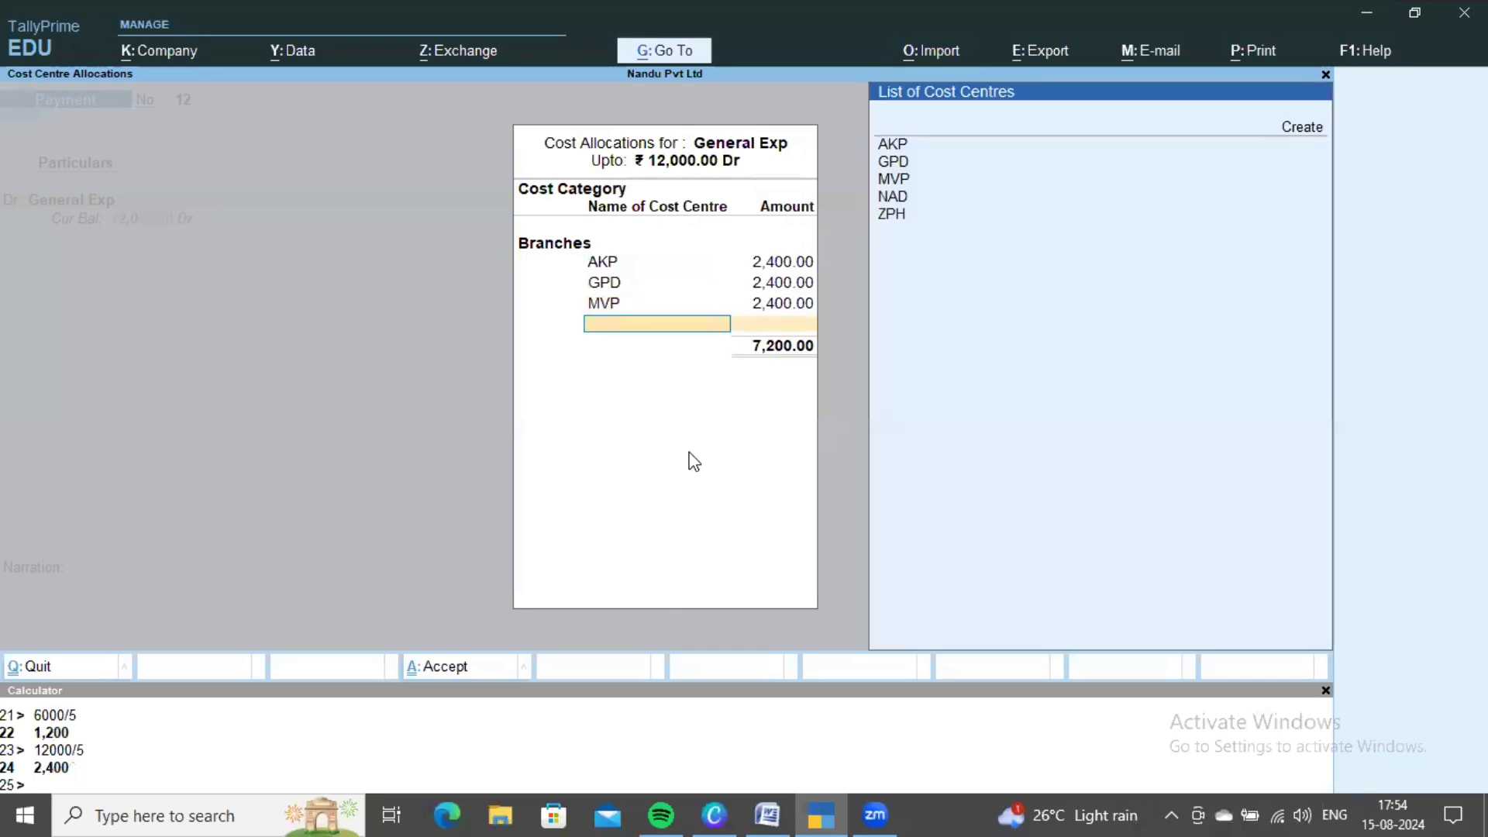
{"action": "key", "text": "Down"}
{"action": "key", "text": "Down"}
{"action": "key", "text": "Down"}
{"action": "key", "text": "Return"}
{"action": "type", "text": "2400"}
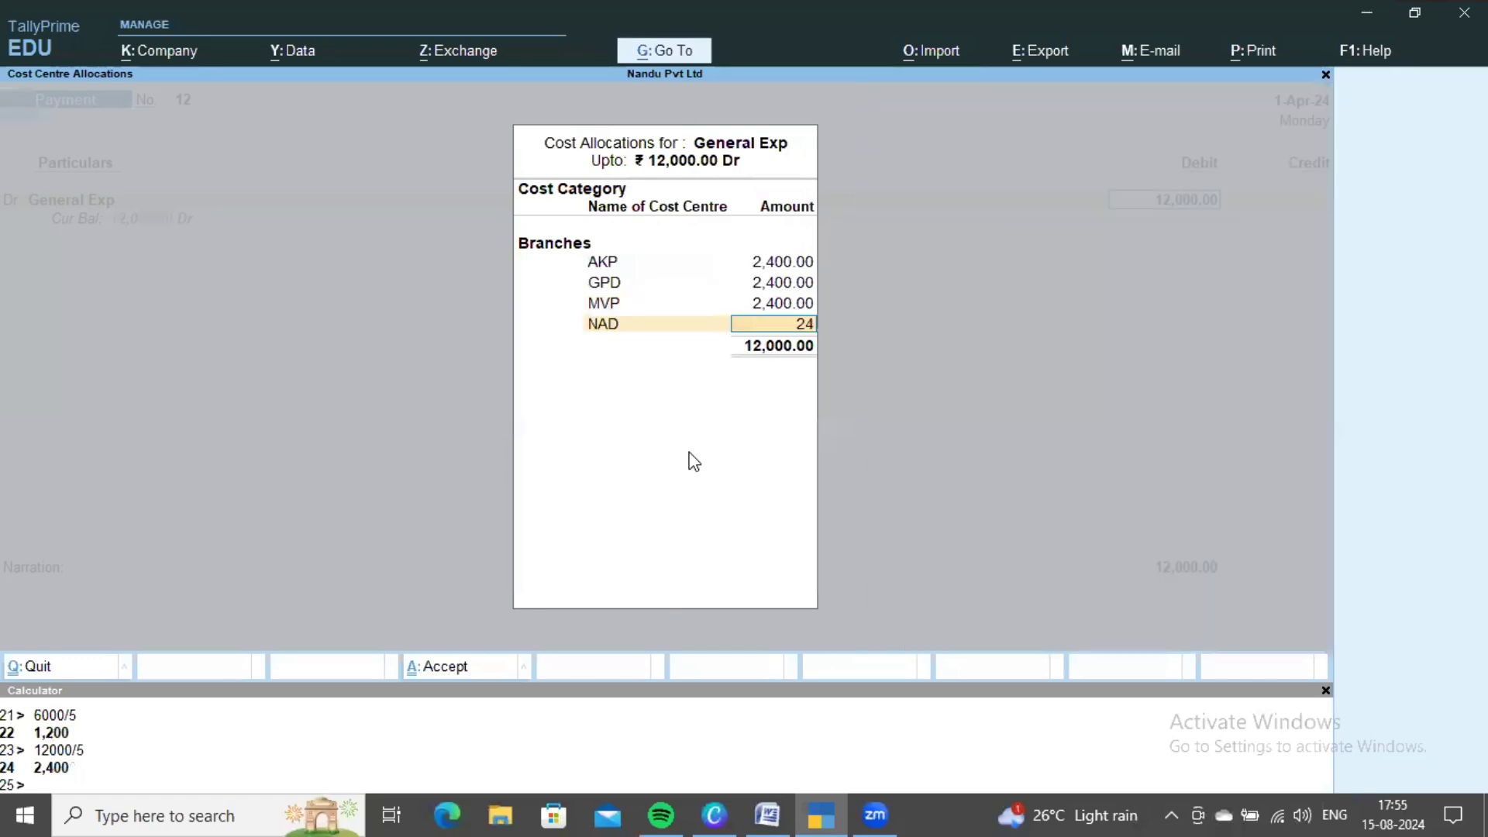
{"action": "key", "text": "Return"}
{"action": "key", "text": "Down"}
{"action": "key", "text": "Down"}
{"action": "key", "text": "Down"}
{"action": "key", "text": "Down"}
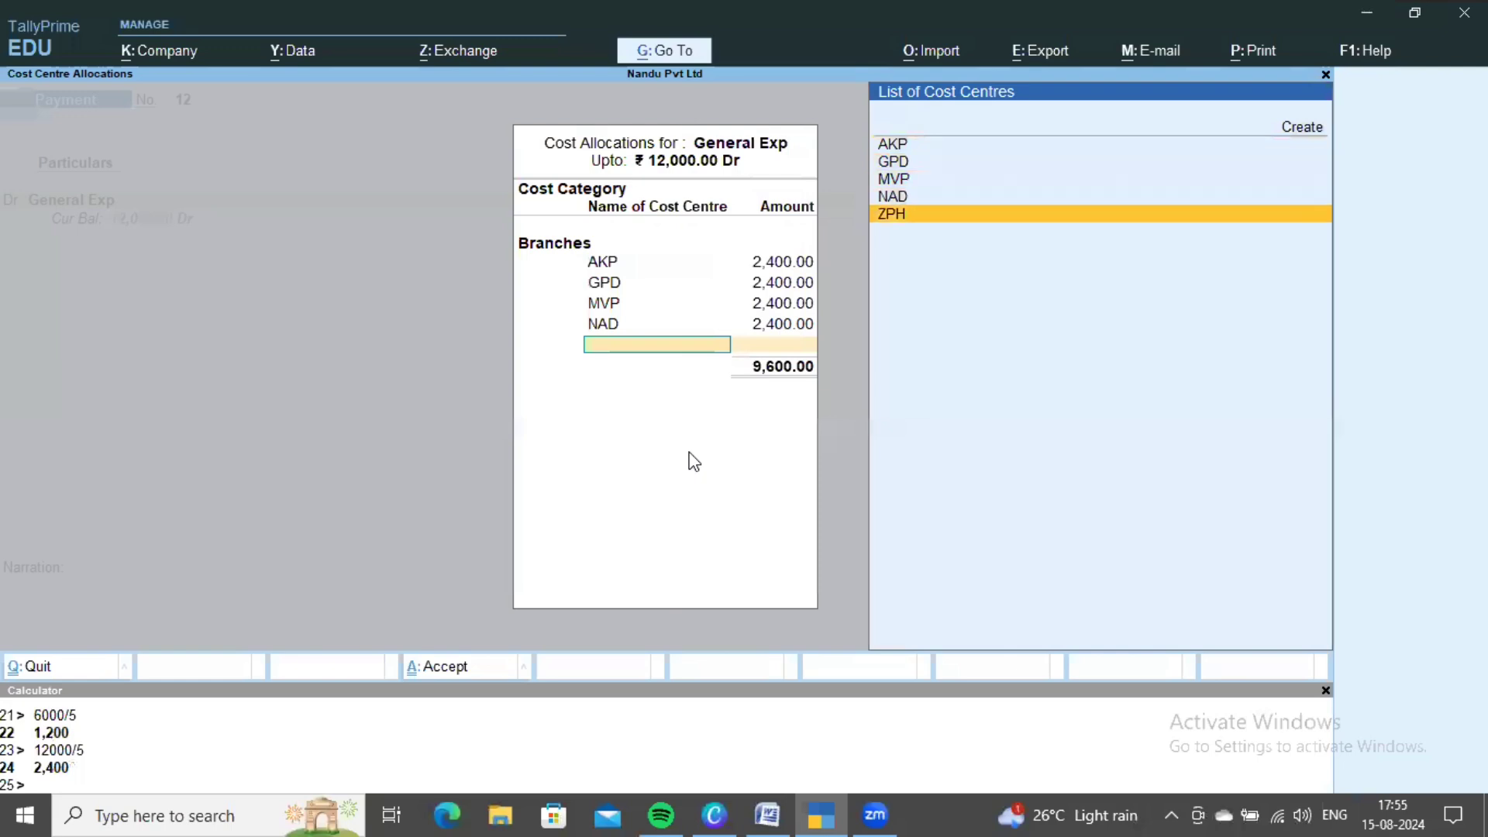
{"action": "key", "text": "Return"}
- Credit the payment to Cash to complete voucher 12
{"action": "key", "text": "Return"}
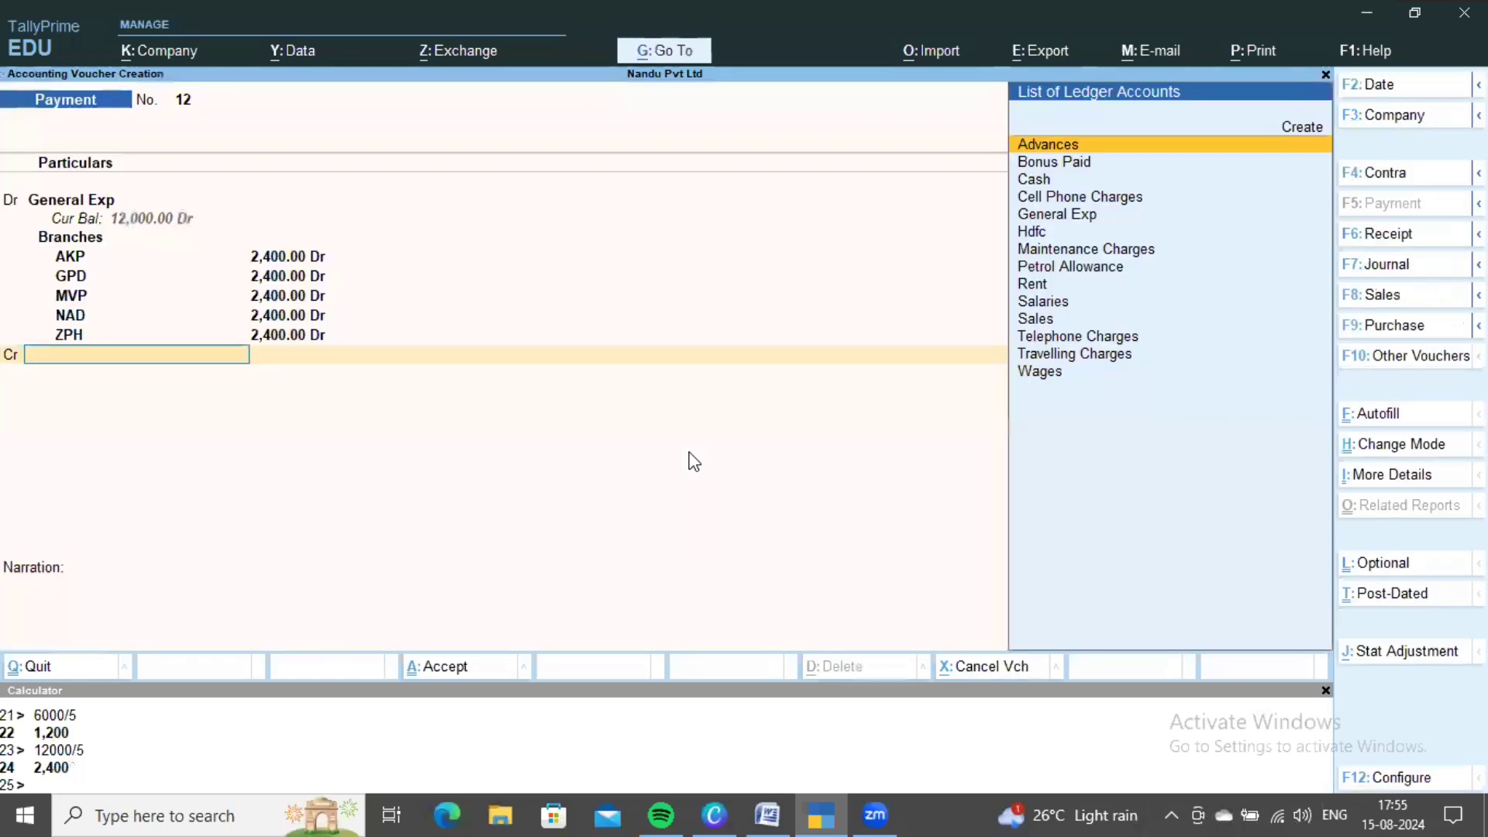
{"action": "key", "text": "Down"}
{"action": "key", "text": "Down"}
{"action": "key", "text": "Return"}
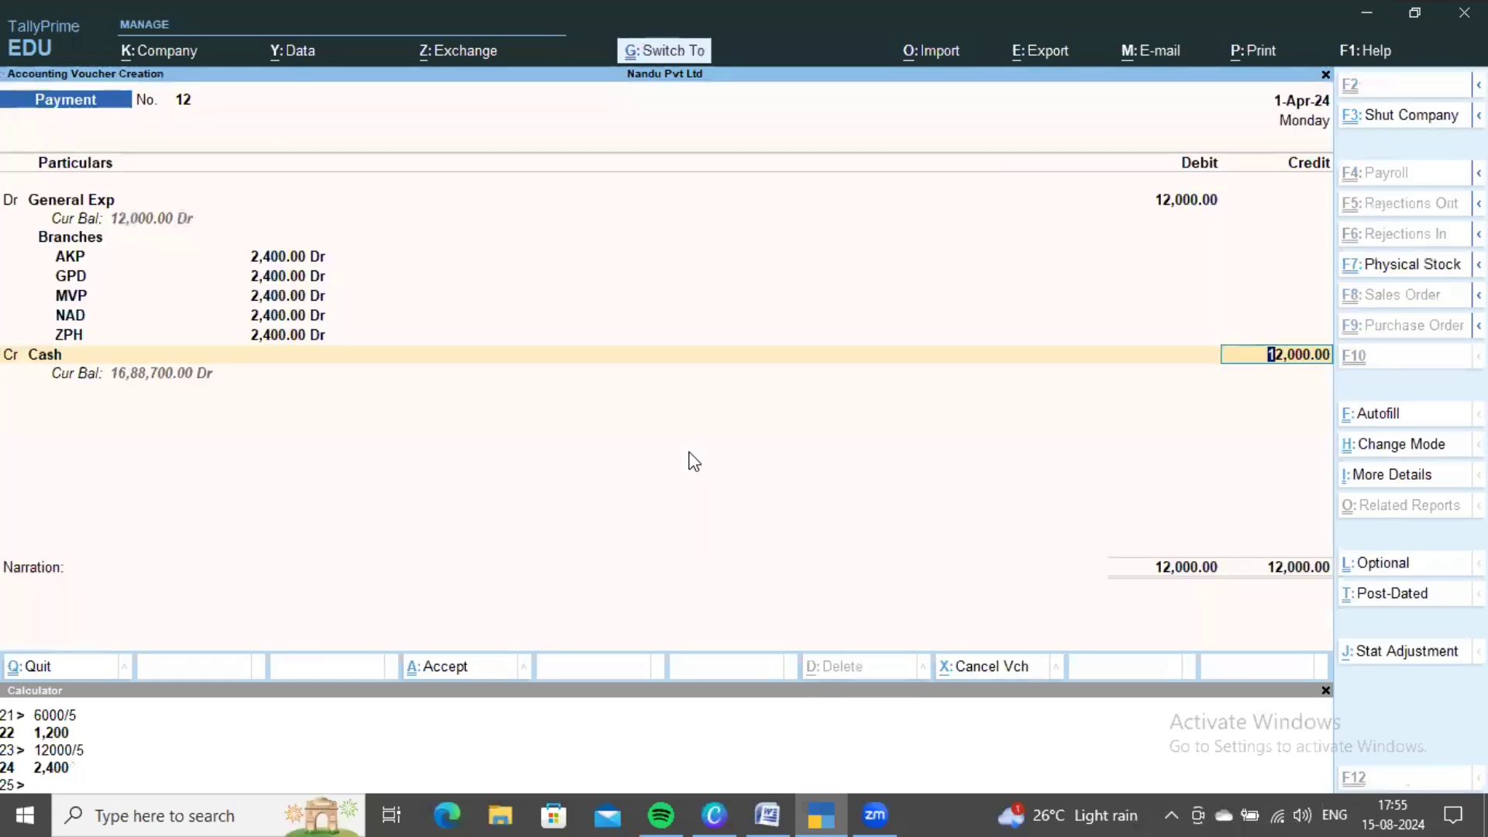
{"action": "key", "text": "Return"}
{"action": "key", "text": "Return"}
{"action": "key", "text": "alt+Tab"}
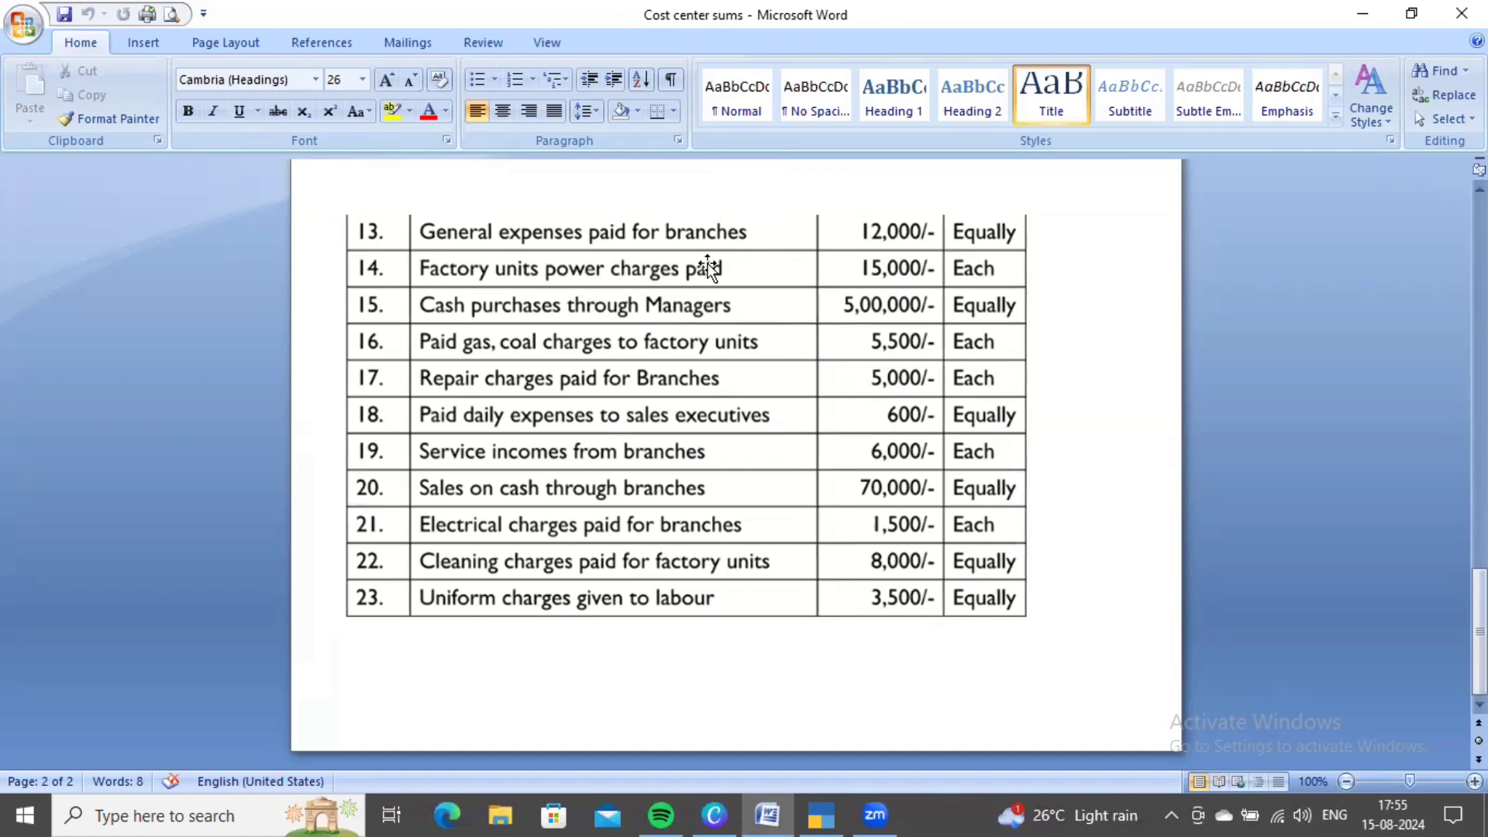
- Create a Power Charges ledger under Direct Expenses for payment voucher 13
{"action": "key", "text": "alt+Tab"}
{"action": "key", "text": "Up"}
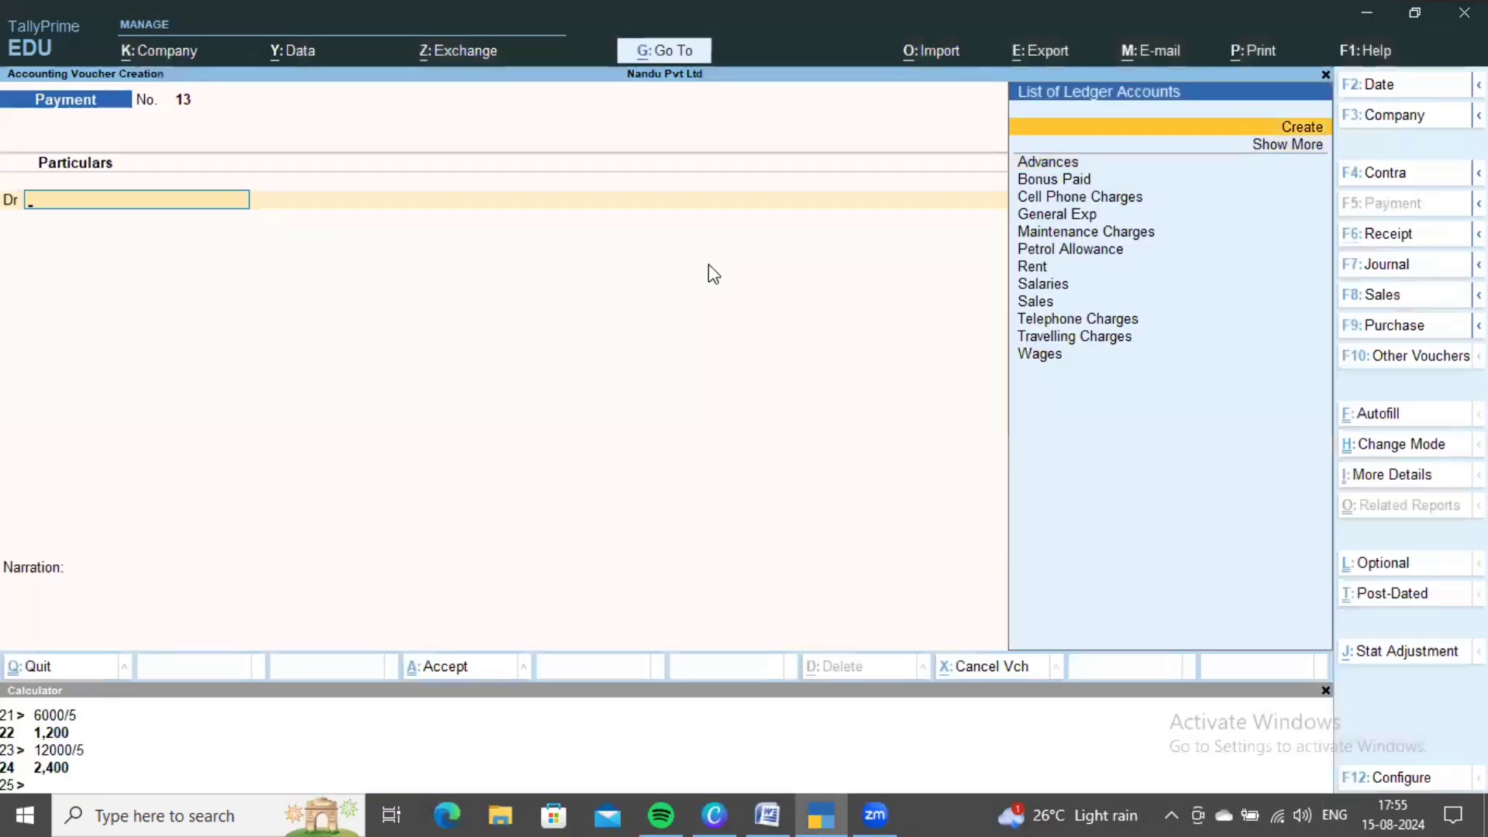
{"action": "key", "text": "Return"}
{"action": "type", "text": "Power Charges"}
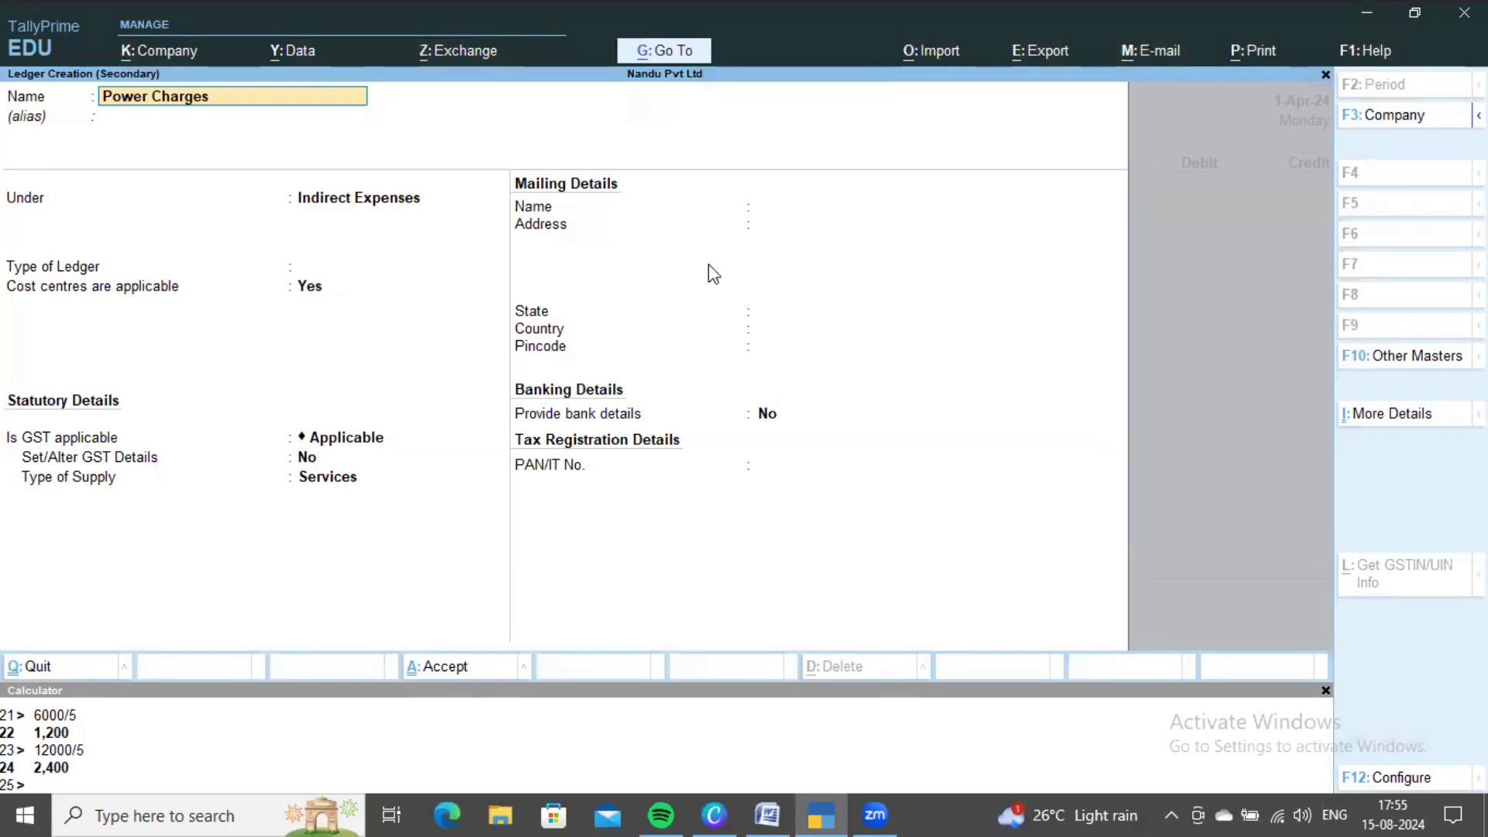
{"action": "key", "text": "Return"}
{"action": "key", "text": "Return"}
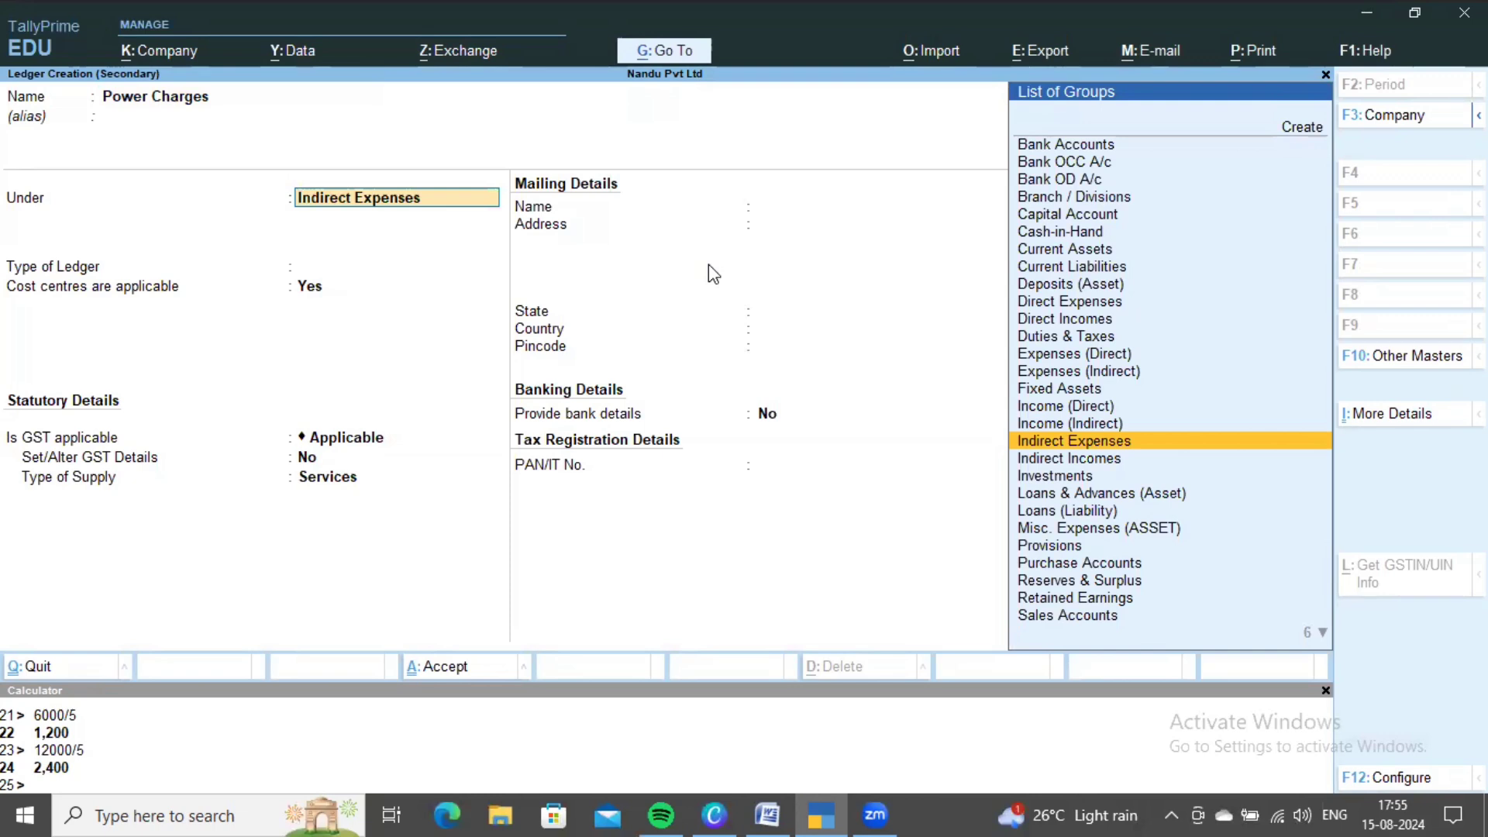
{"action": "key", "text": "Down"}
{"action": "key", "text": "Up"}
{"action": "key", "text": "Up"}
{"action": "key", "text": "Up"}
{"action": "key", "text": "Up"}
{"action": "key", "text": "Up"}
{"action": "key", "text": "Up"}
{"action": "key", "text": "Up"}
{"action": "key", "text": "Up"}
{"action": "key", "text": "Return"}
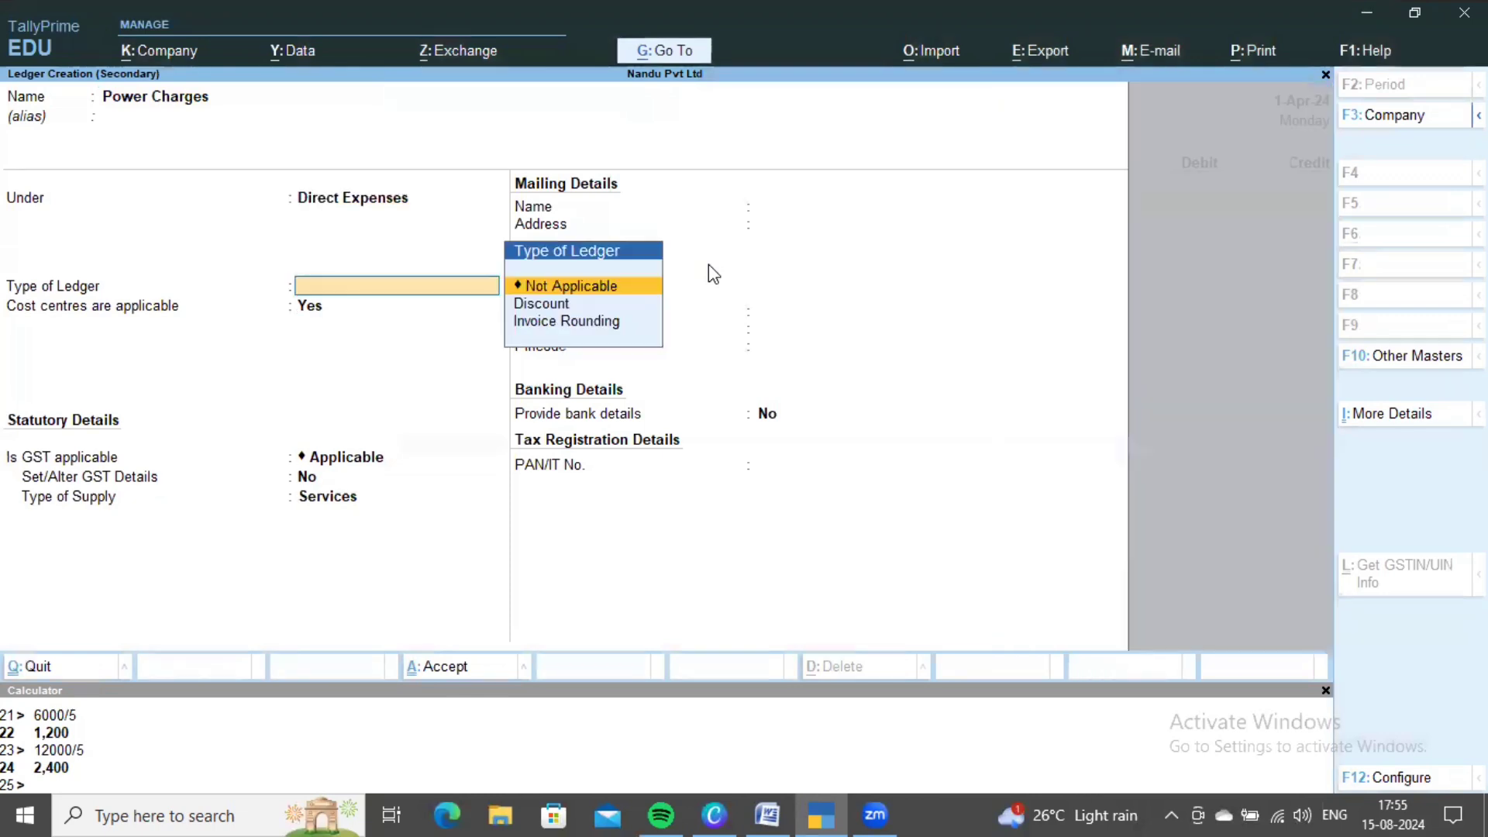
{"action": "key", "text": "ctrl+a"}
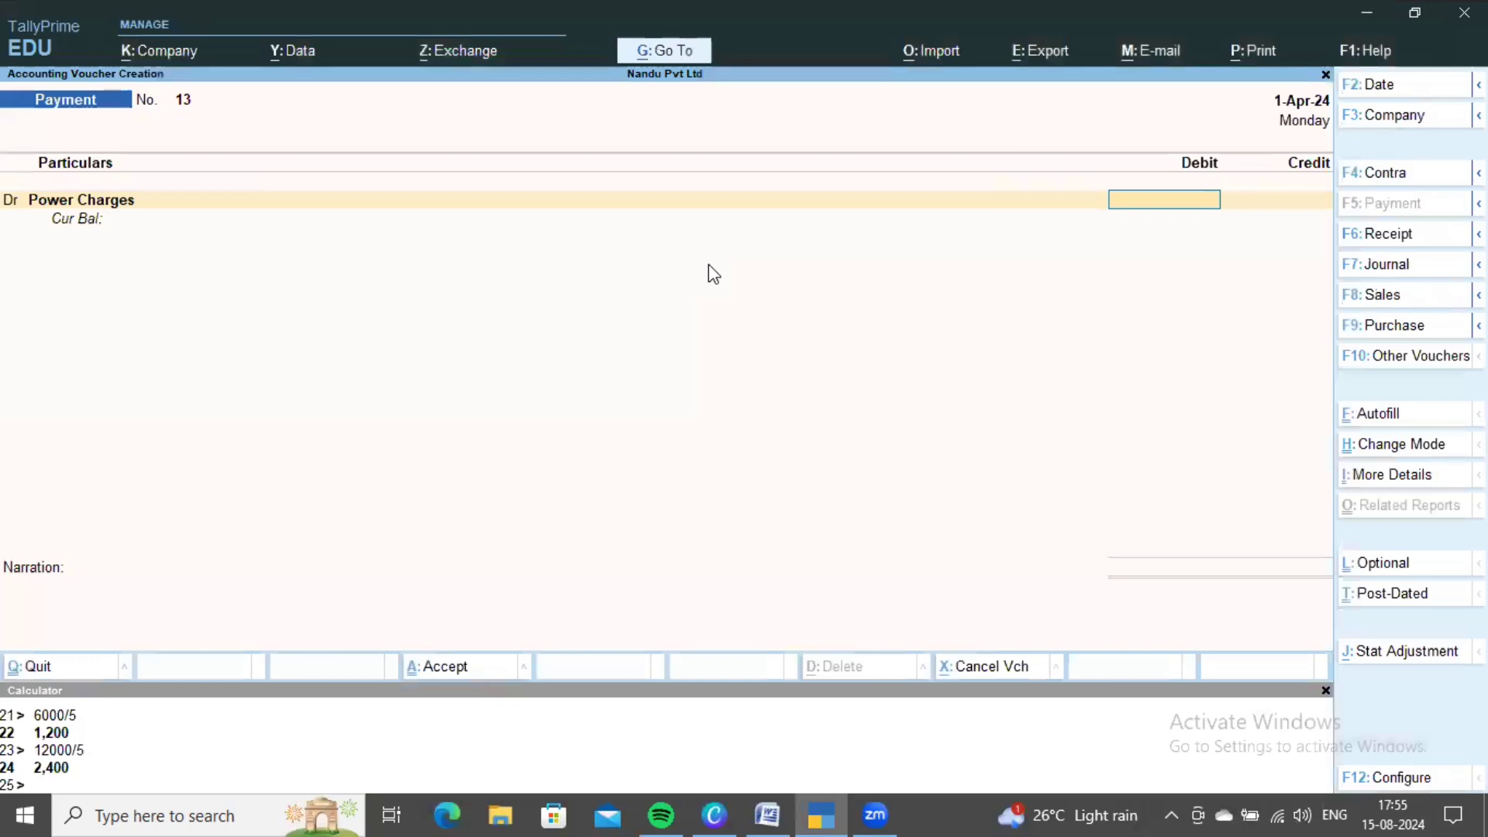
- Calculate 15000*5 and debit Power Charges 75,000
{"action": "key", "text": "alt+Tab"}
{"action": "scroll", "coordinate": [700, 352], "scroll_direction": "up", "scroll_amount": 1}
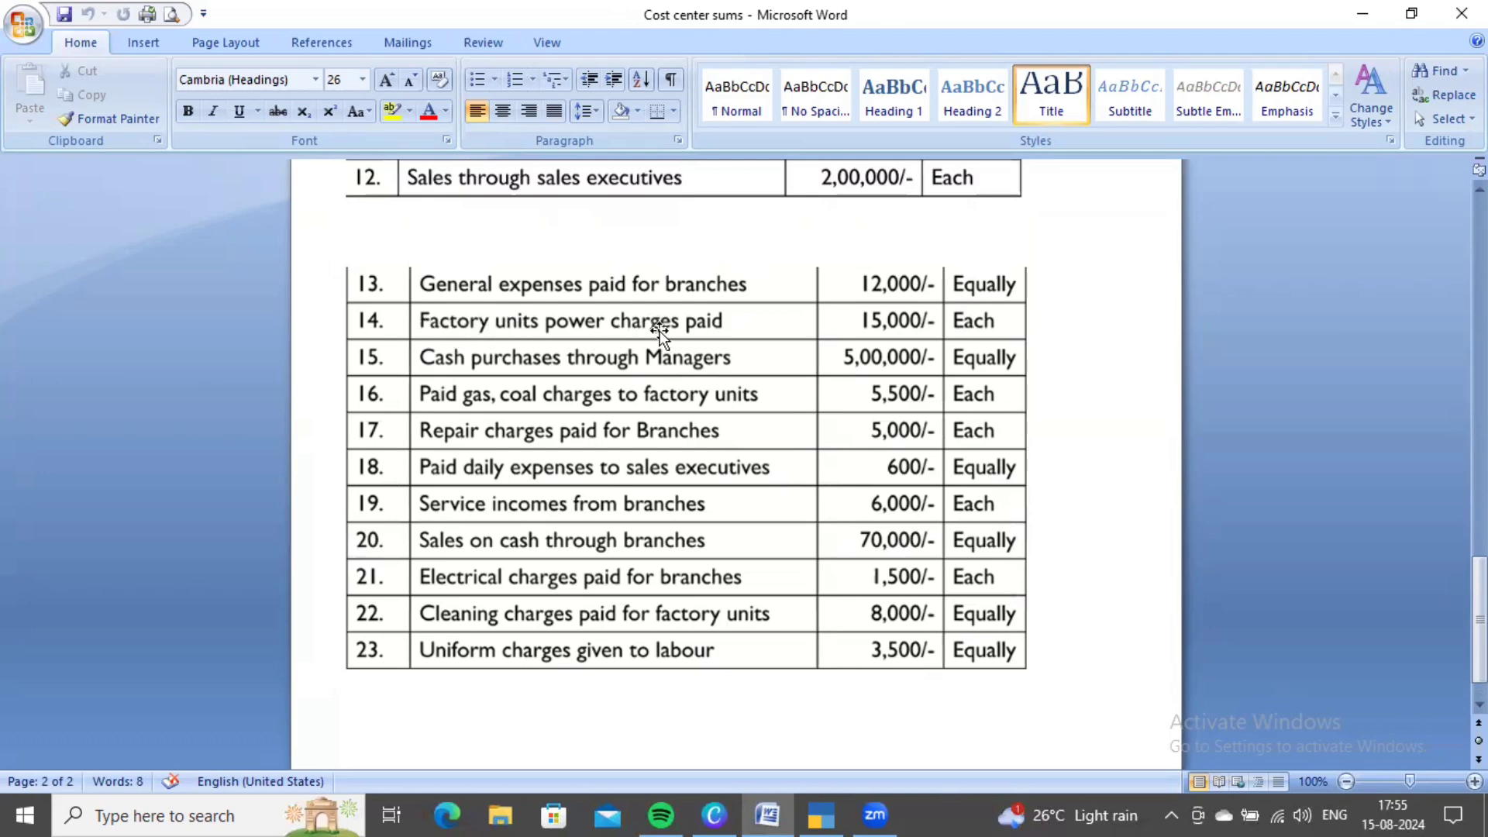
{"action": "key", "text": "alt+Tab"}
{"action": "key", "text": "ctrl+n"}
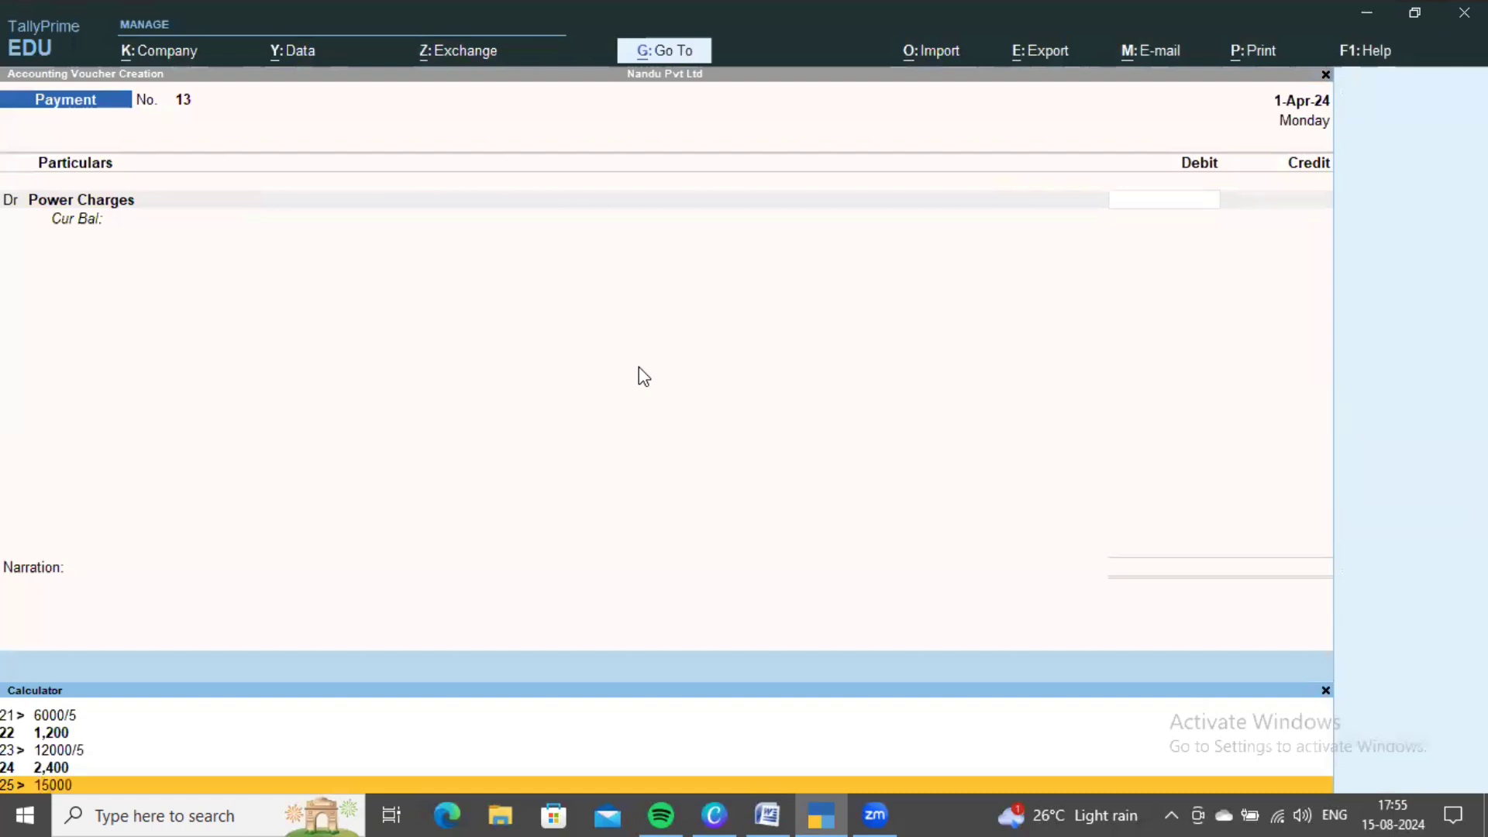
{"action": "type", "text": "15000*5"}
{"action": "key", "text": "Return"}
{"action": "key", "text": "ctrl+m"}
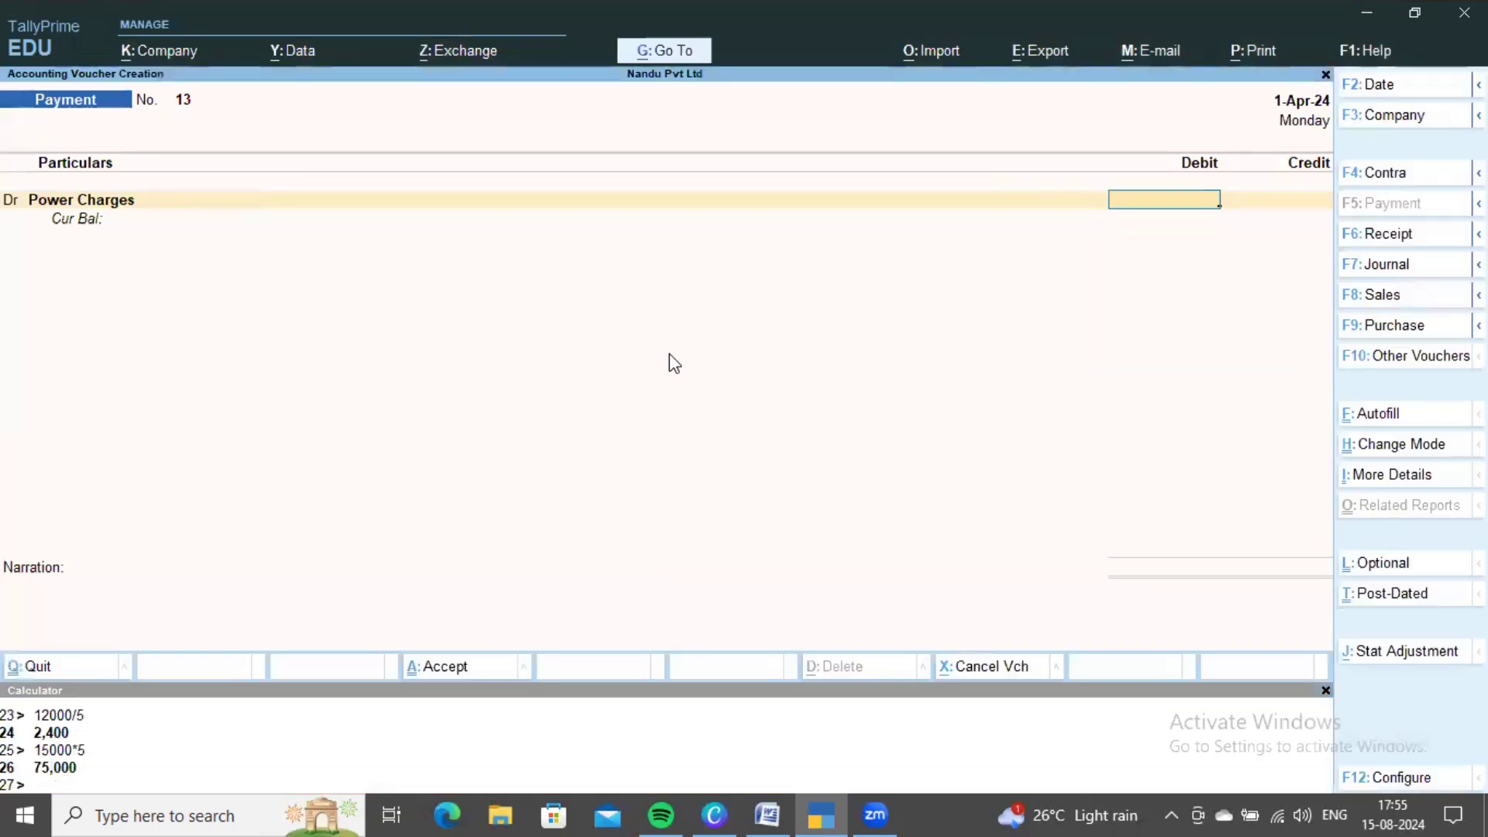
{"action": "type", "text": "75000"}
{"action": "key", "text": "Return"}
{"action": "key", "text": "Down"}
{"action": "key", "text": "Down"}
{"action": "key", "text": "Down"}
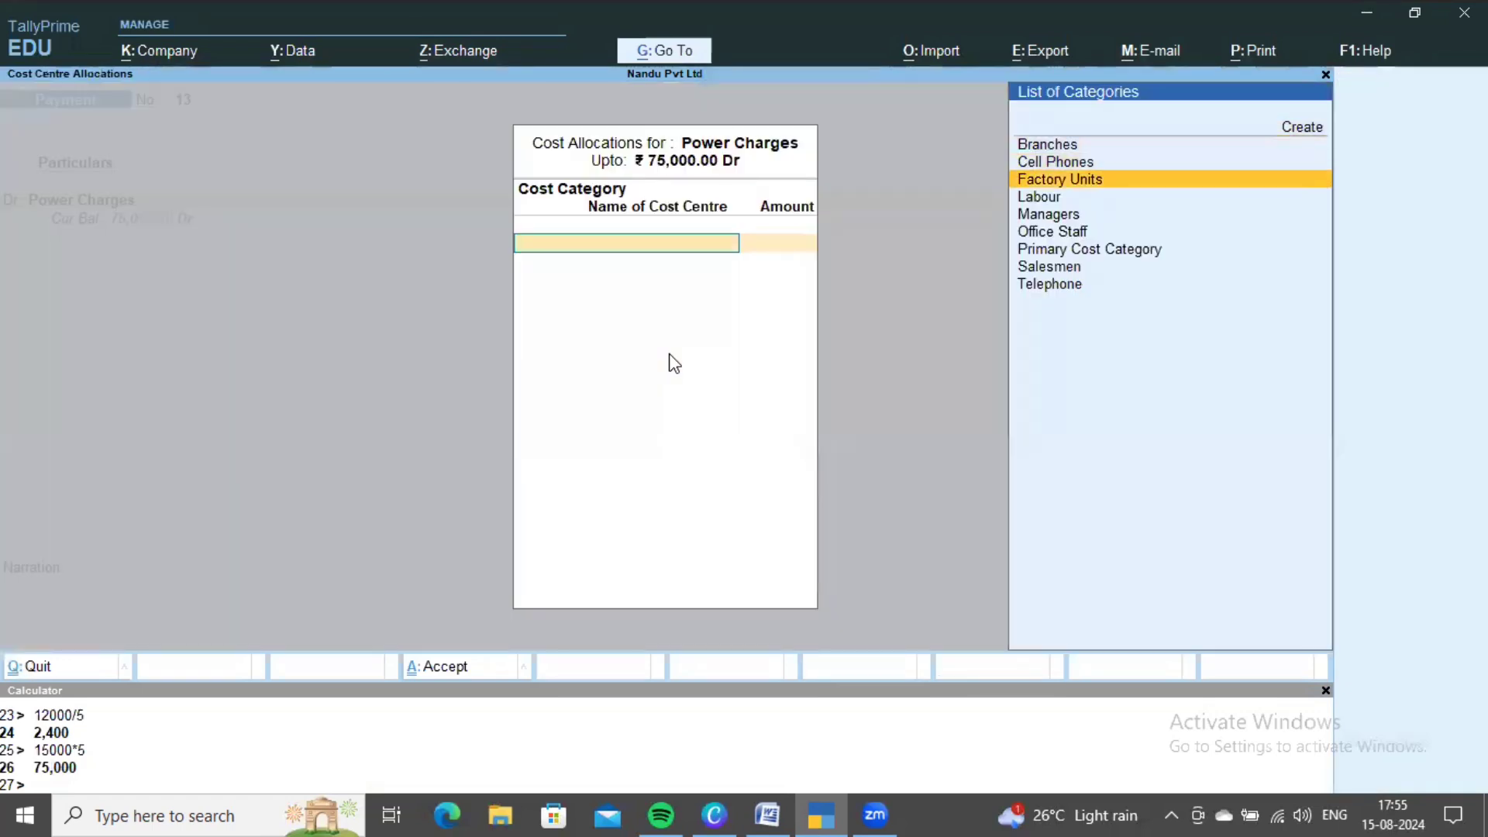
- Choose Factory Units and allocate 15,000 each to UNIT 1, UNIT 2 and UNIT 3
{"action": "key", "text": "Return"}
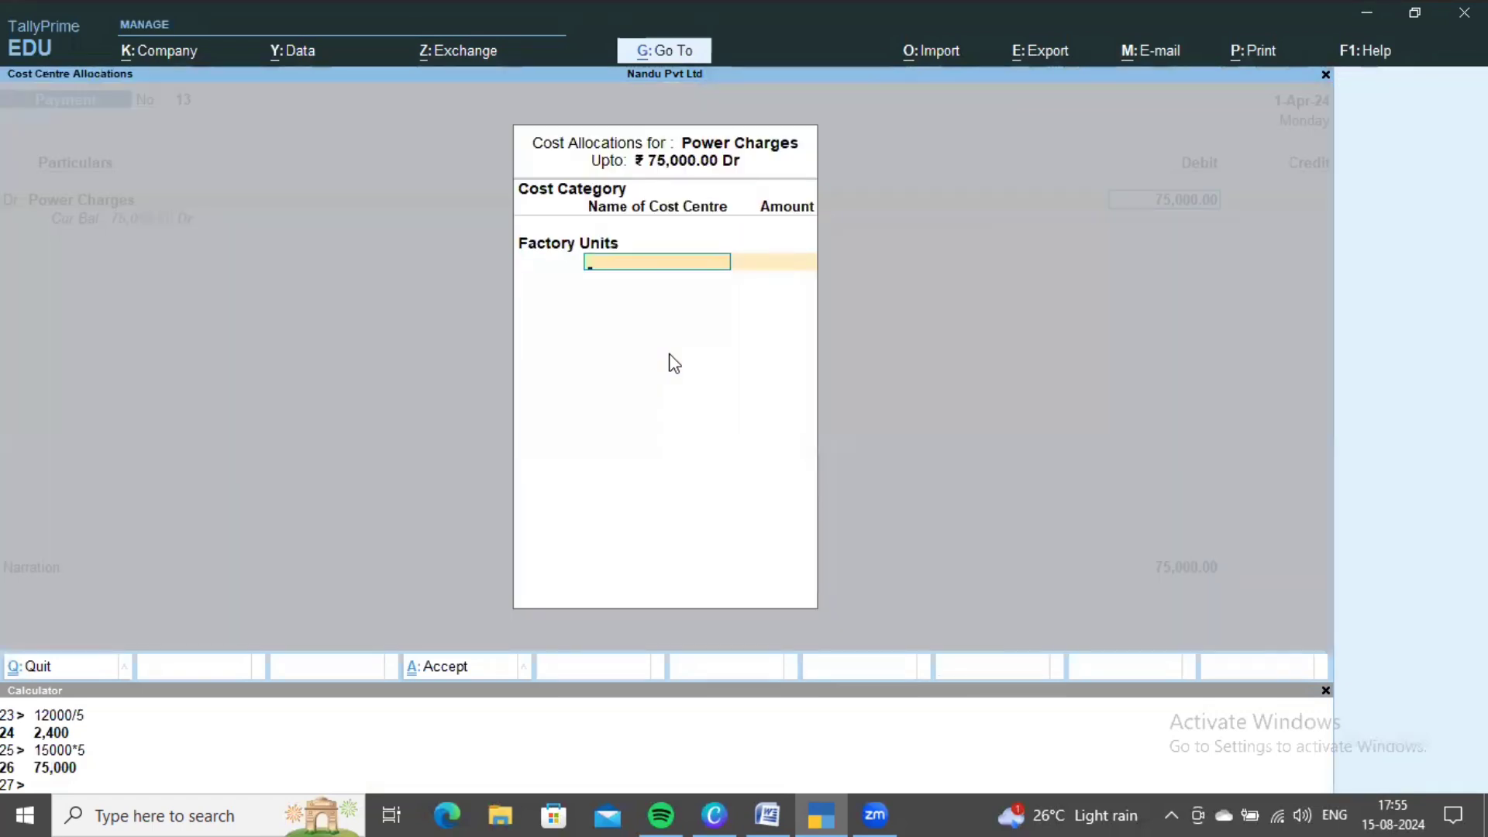
{"action": "key", "text": "Return"}
{"action": "type", "text": "15,00"}
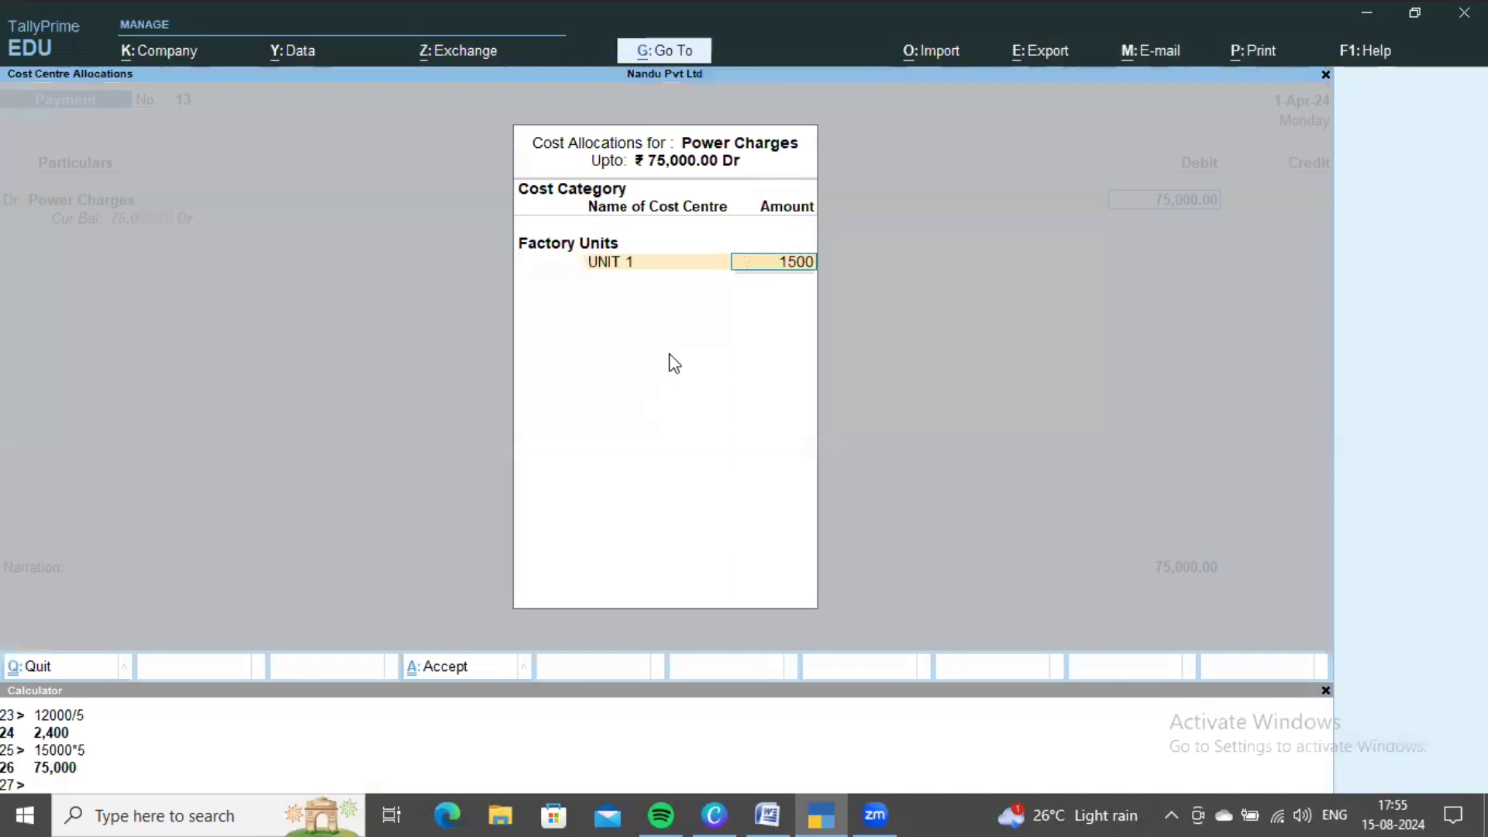
{"action": "type", "text": "0"}
{"action": "key", "text": "Return"}
{"action": "key", "text": "Down"}
{"action": "key", "text": "Return"}
{"action": "type", "text": "1"}
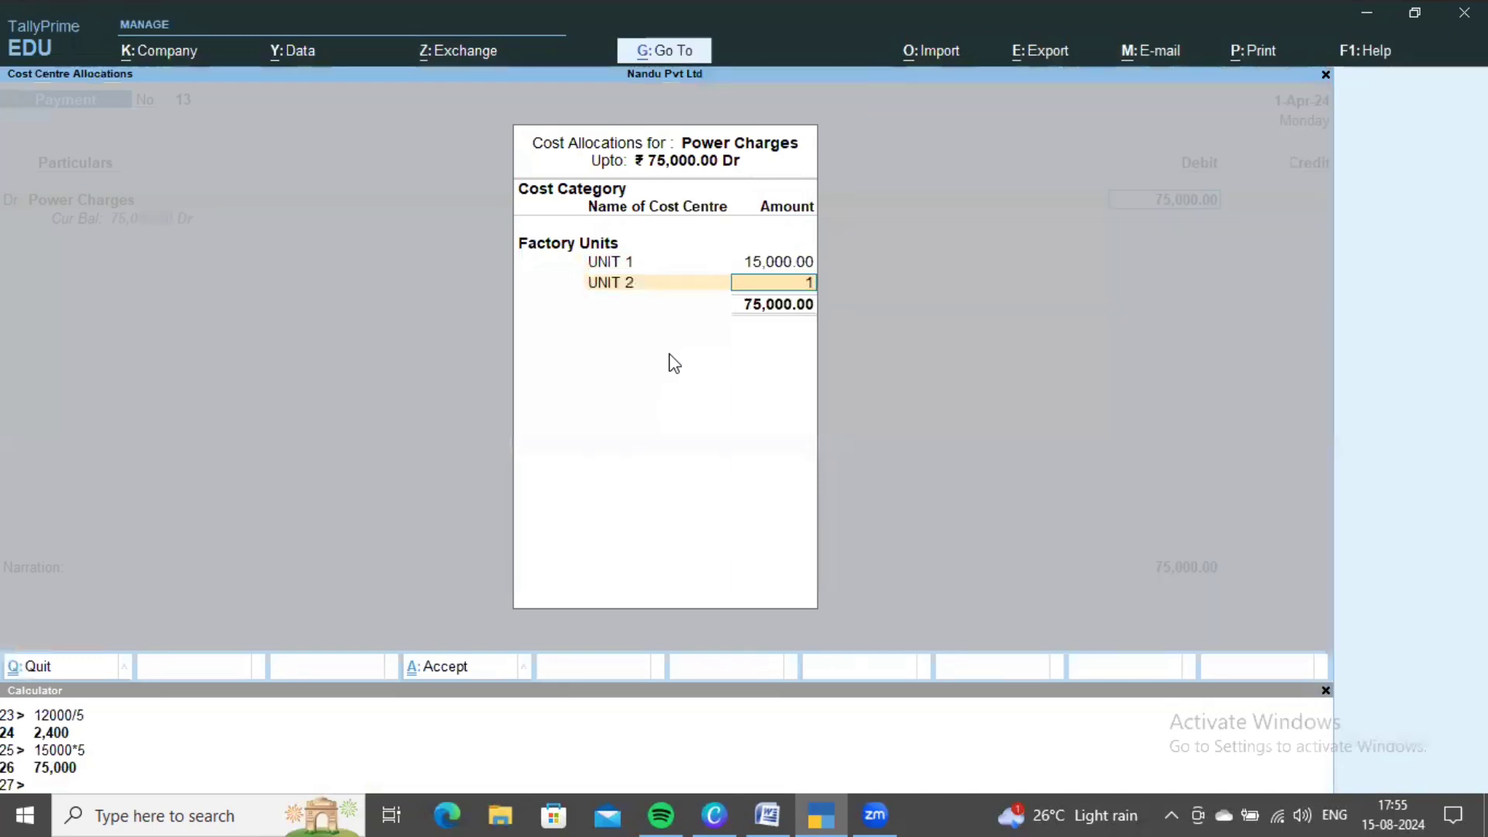
{"action": "type", "text": "5,000"}
{"action": "key", "text": "Return"}
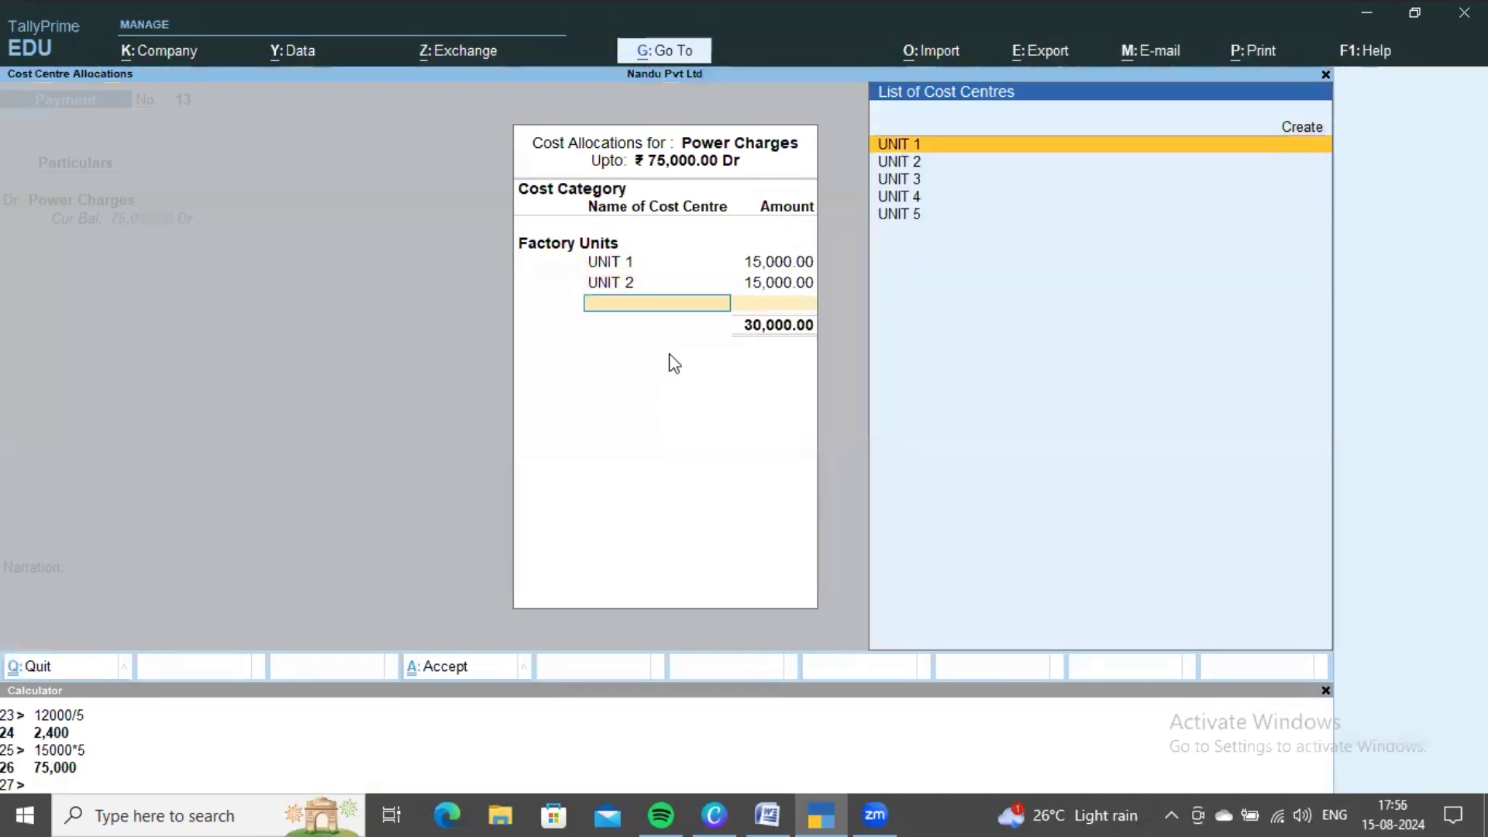
{"action": "key", "text": "Down"}
{"action": "key", "text": "Down"}
{"action": "key", "text": "Return"}
{"action": "type", "text": "15,00"}
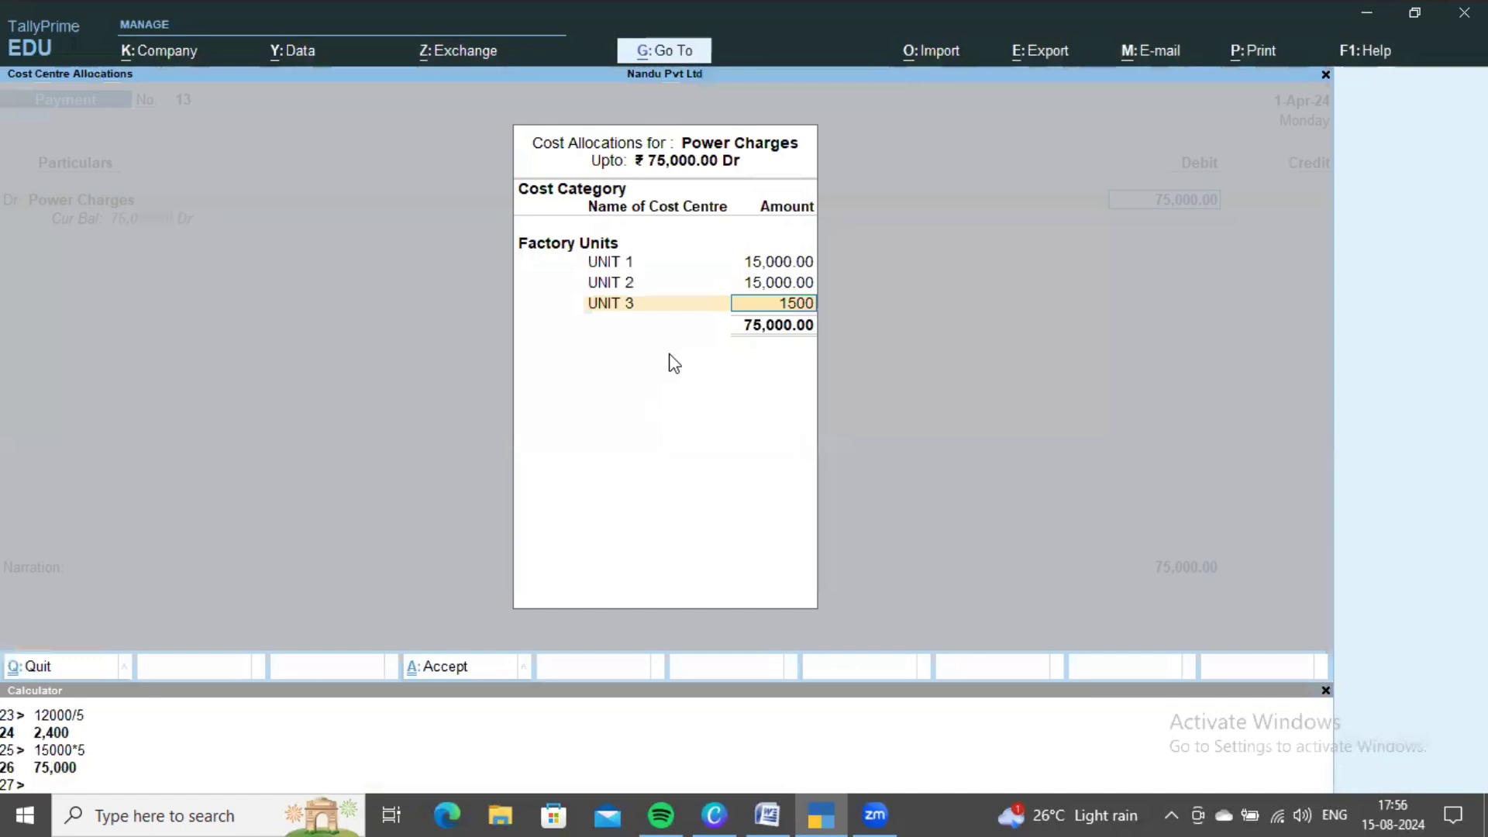
{"action": "type", "text": "0"}
{"action": "key", "text": "Return"}
- Allocate 15,000 each to UNIT 4 and UNIT 5 and finish the allocation
{"action": "key", "text": "Down"}
{"action": "key", "text": "Down"}
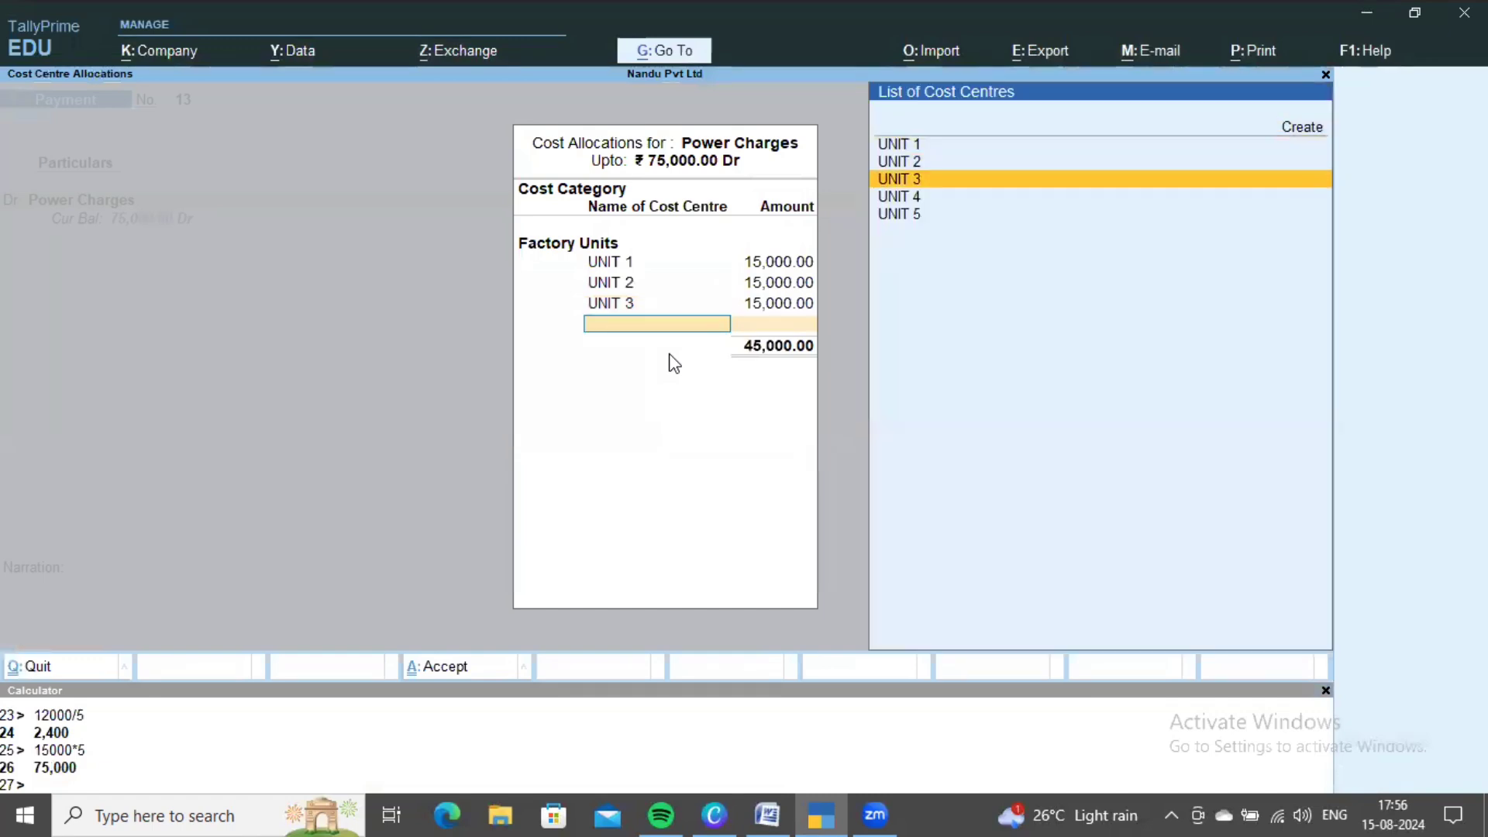
{"action": "key", "text": "Down"}
{"action": "key", "text": "Return"}
{"action": "type", "text": "15000"}
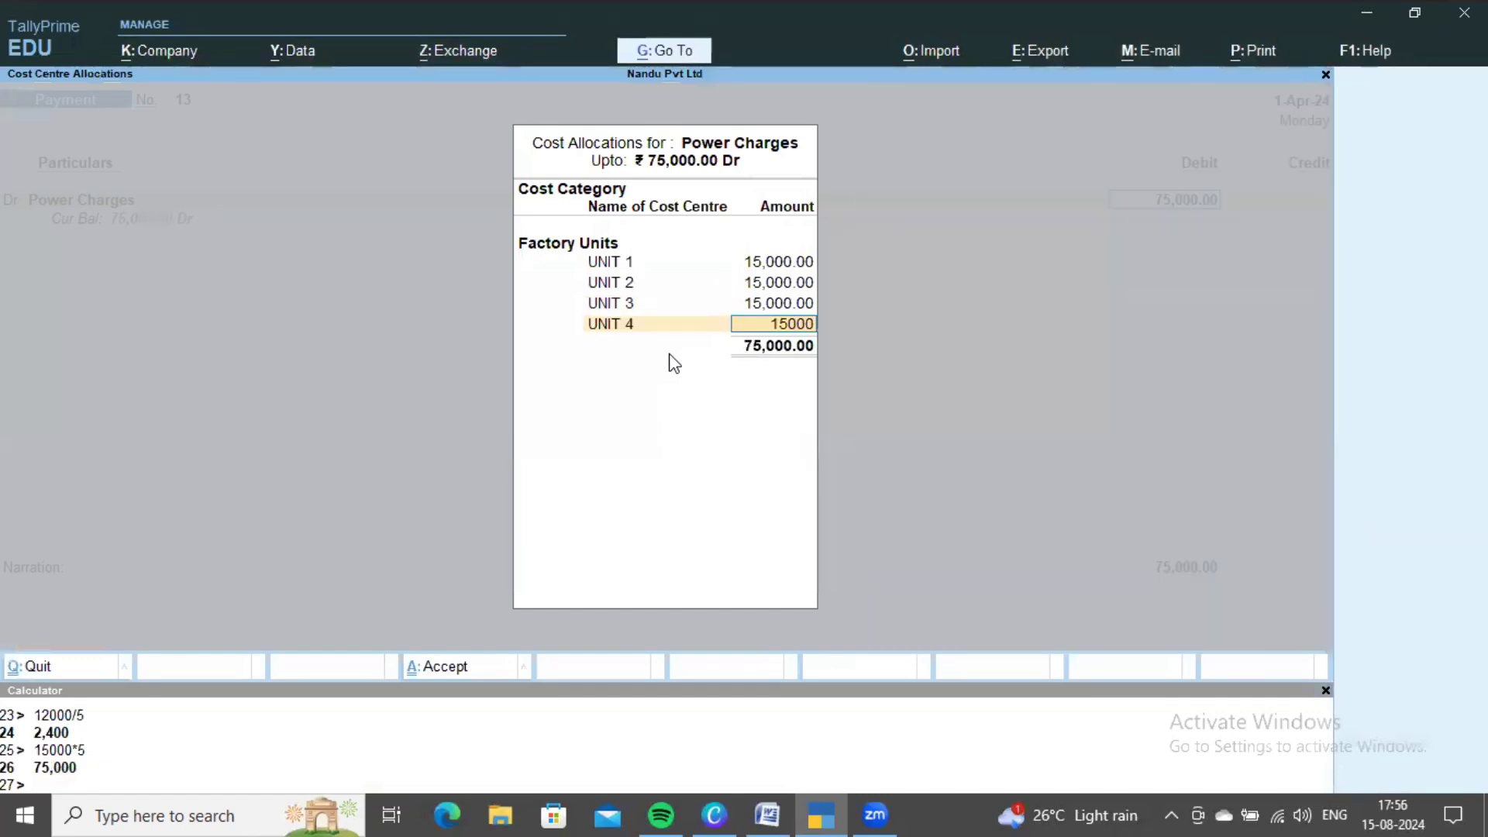
{"action": "key", "text": "Return"}
{"action": "key", "text": "Down"}
{"action": "key", "text": "Down"}
{"action": "key", "text": "Down"}
{"action": "key", "text": "Down"}
{"action": "key", "text": "Return"}
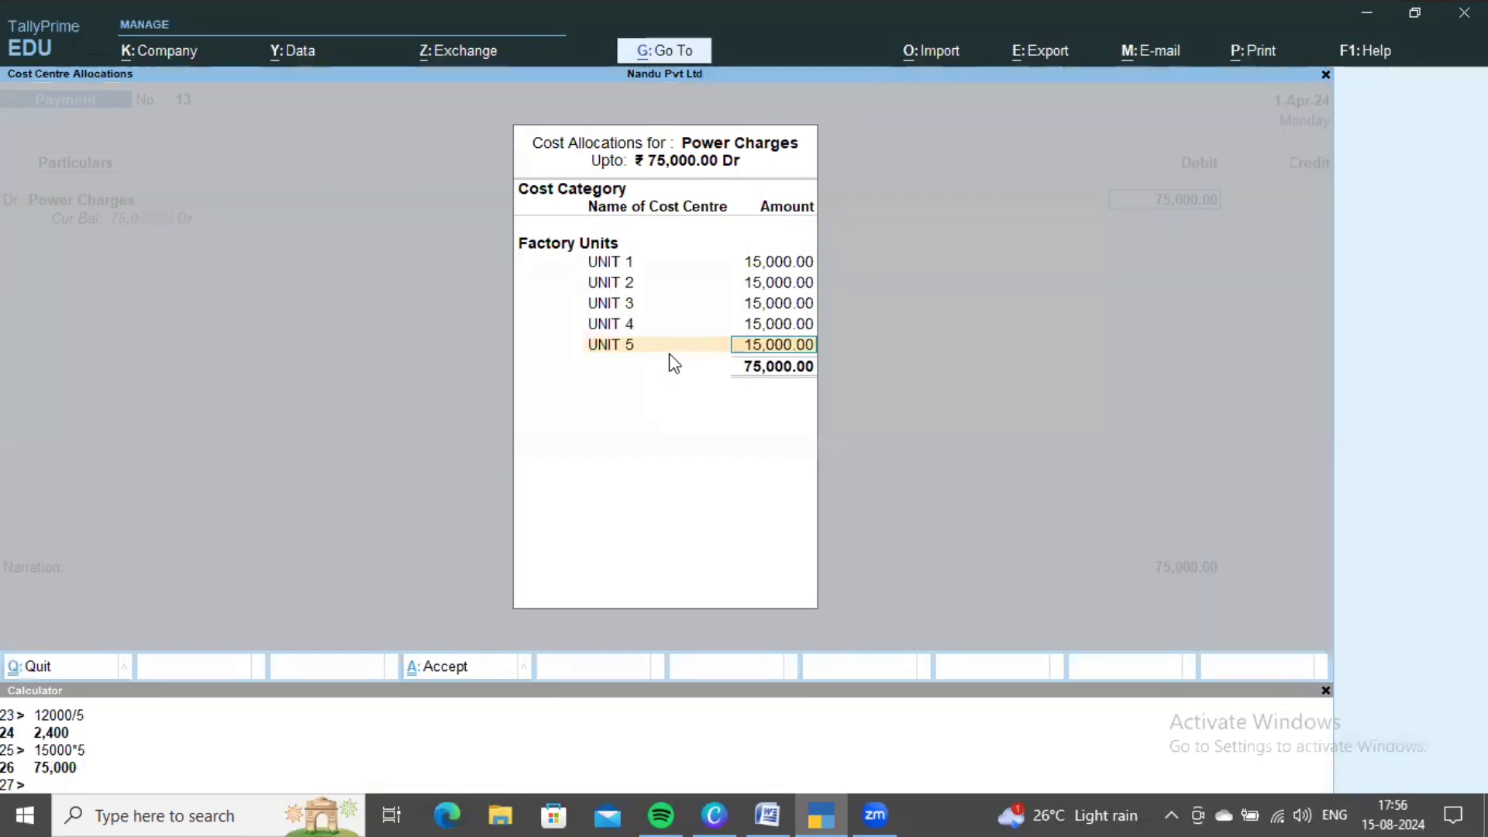
{"action": "key", "text": "ctrl+a"}
- Credit Cash and save payment voucher 13
{"action": "key", "text": "Down"}
{"action": "key", "text": "Down"}
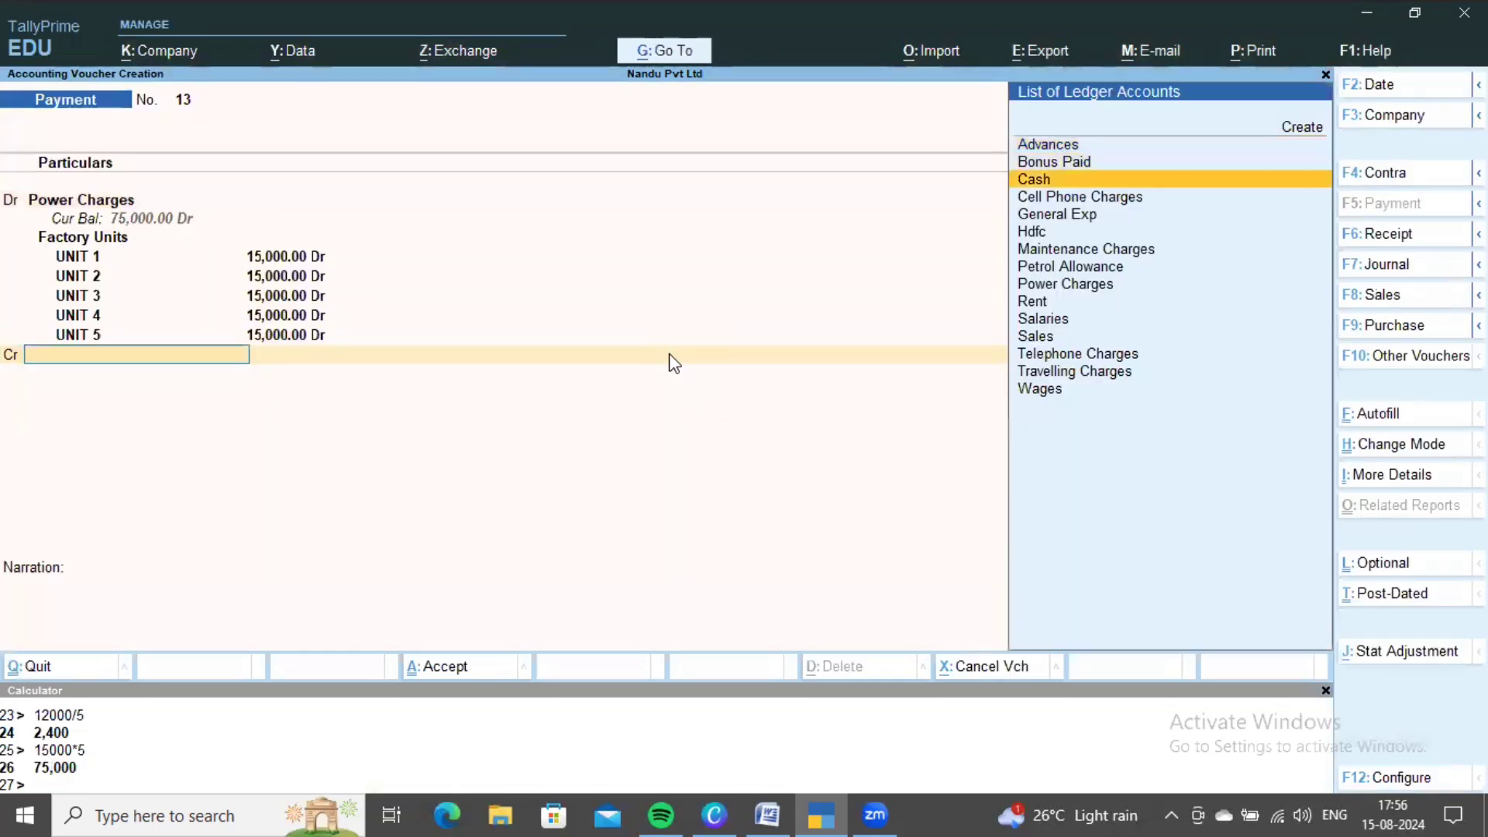
{"action": "key", "text": "Return"}
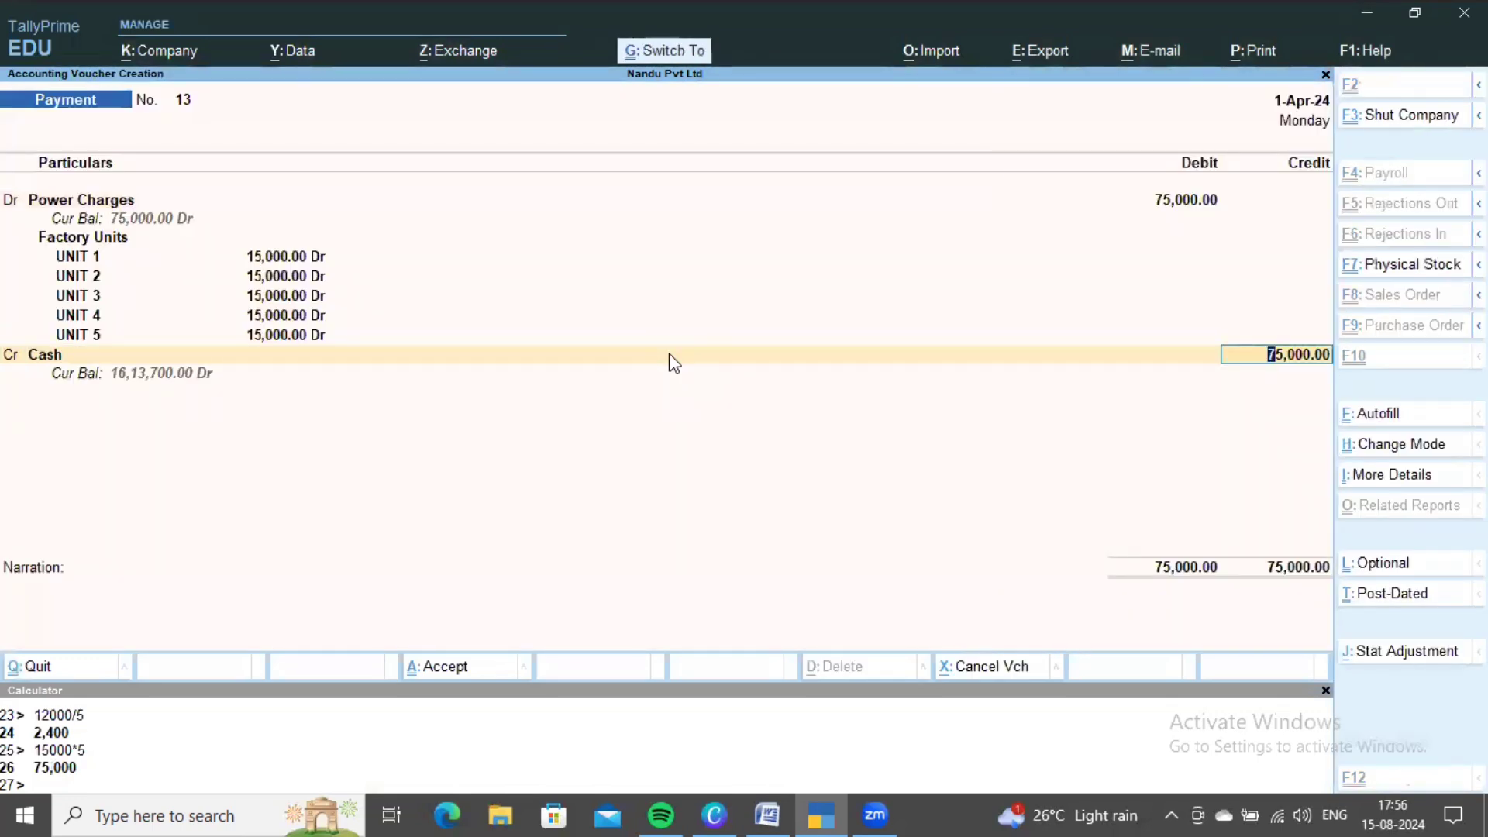
{"action": "key", "text": "ctrl+a"}
{"action": "key", "text": "alt+Tab"}
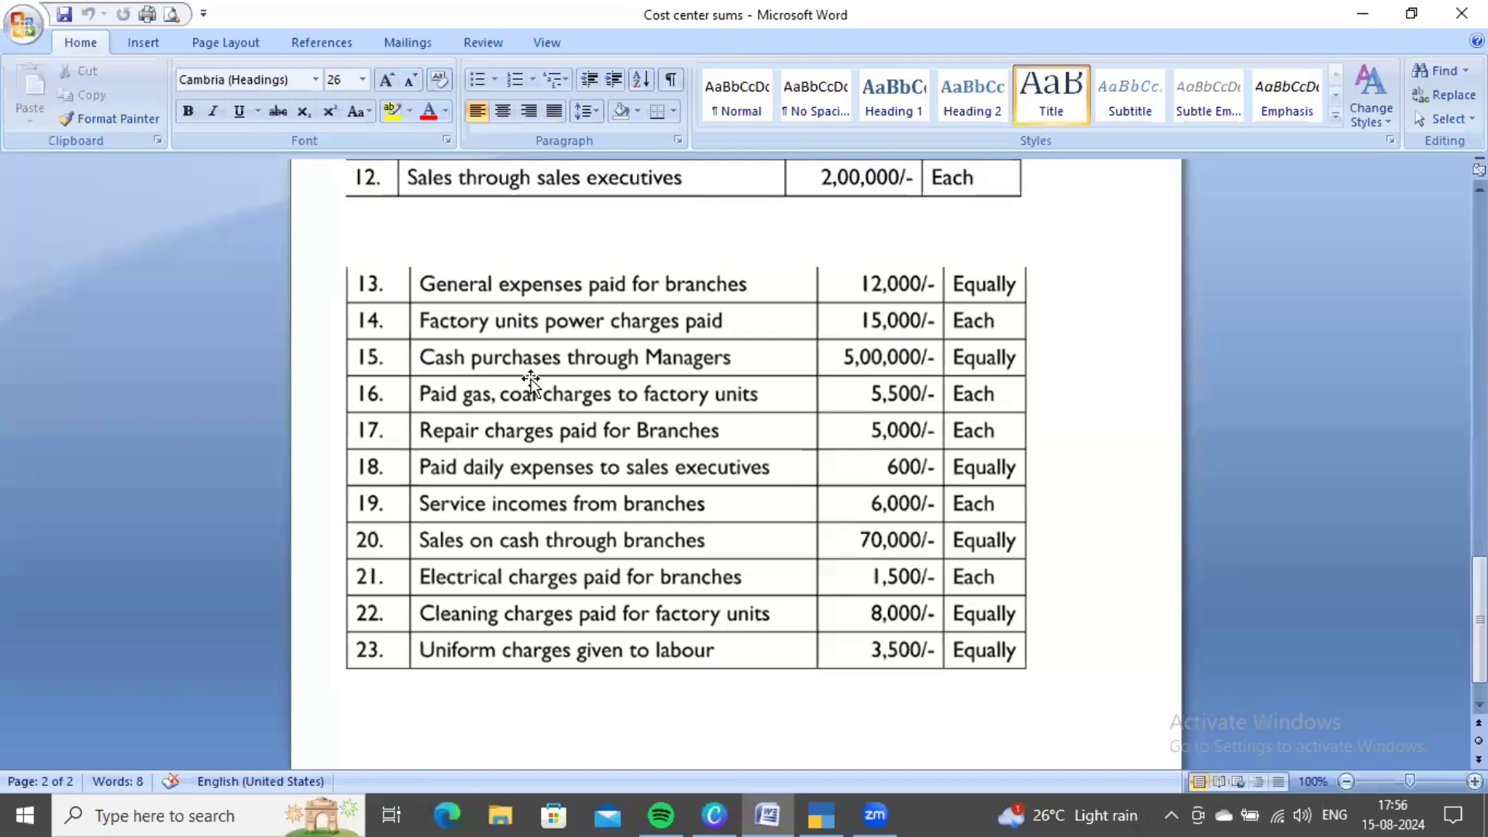
- Start a new ledger from the ledger list and name it Purchase
{"action": "scroll", "coordinate": [531, 382], "scroll_direction": "up", "scroll_amount": 3}
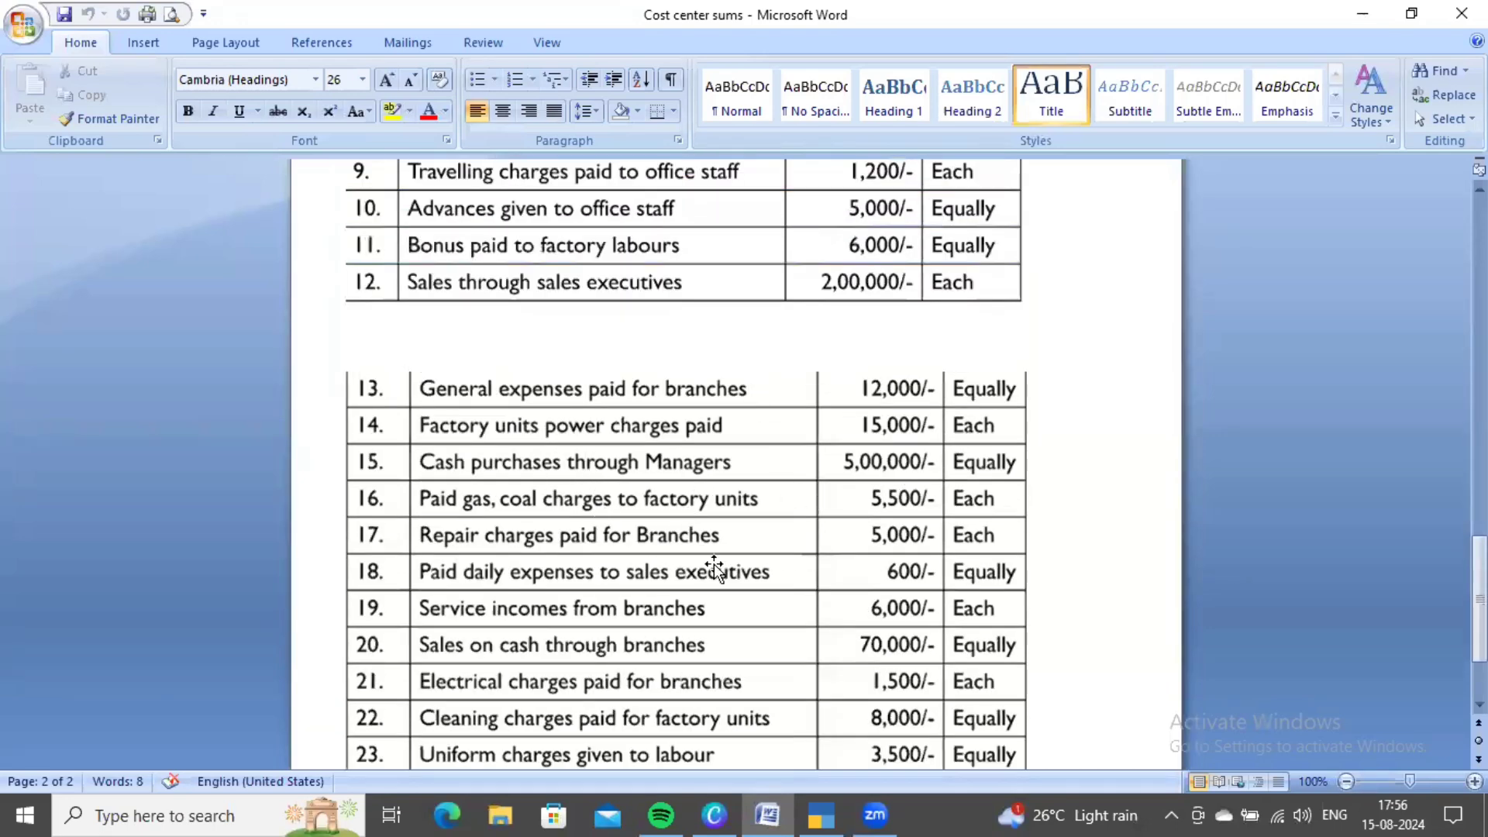
{"action": "scroll", "coordinate": [713, 564], "scroll_direction": "down", "scroll_amount": 1}
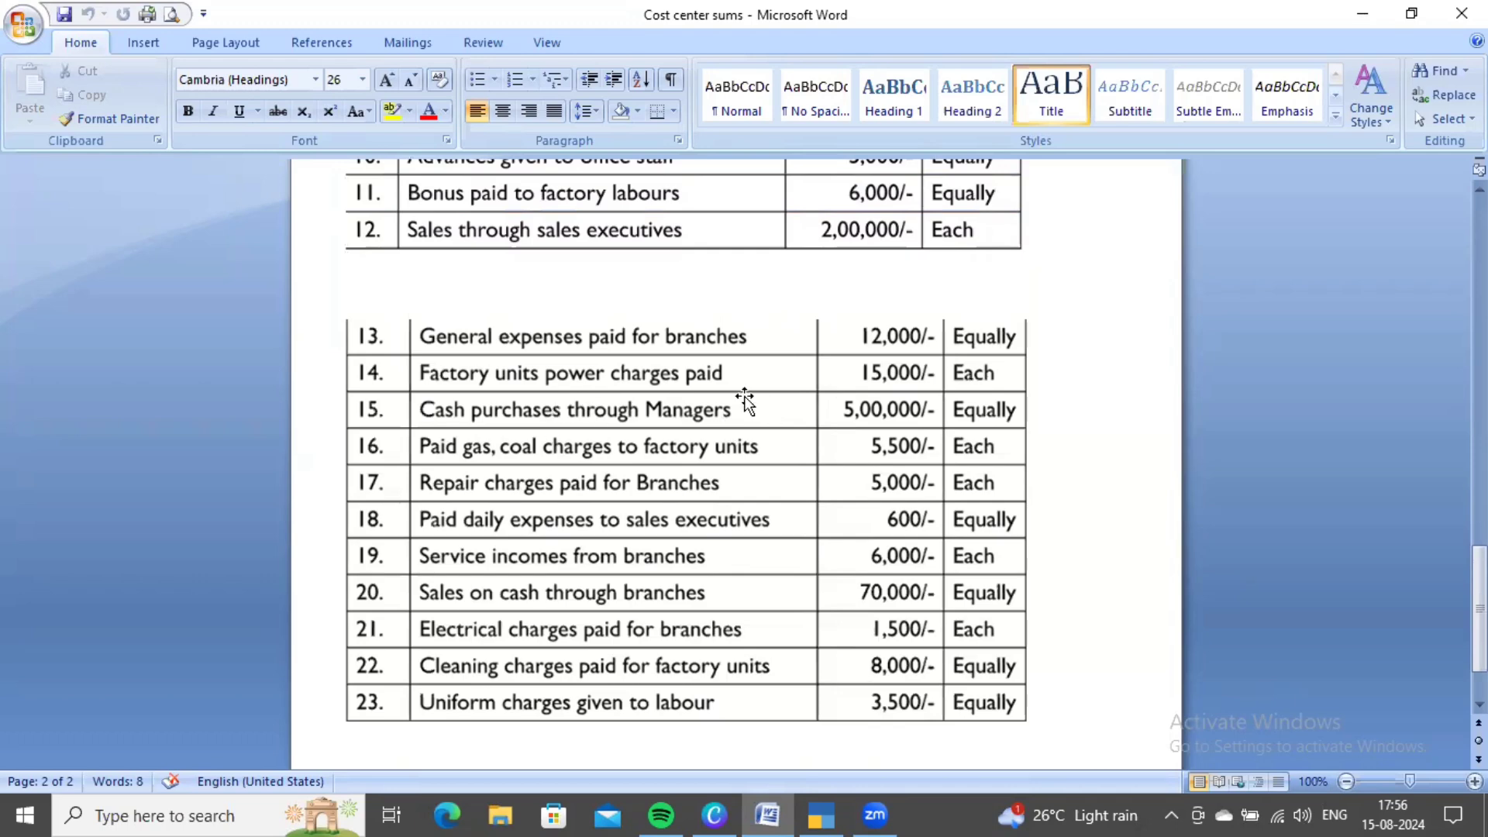
{"action": "key", "text": "alt+Tab"}
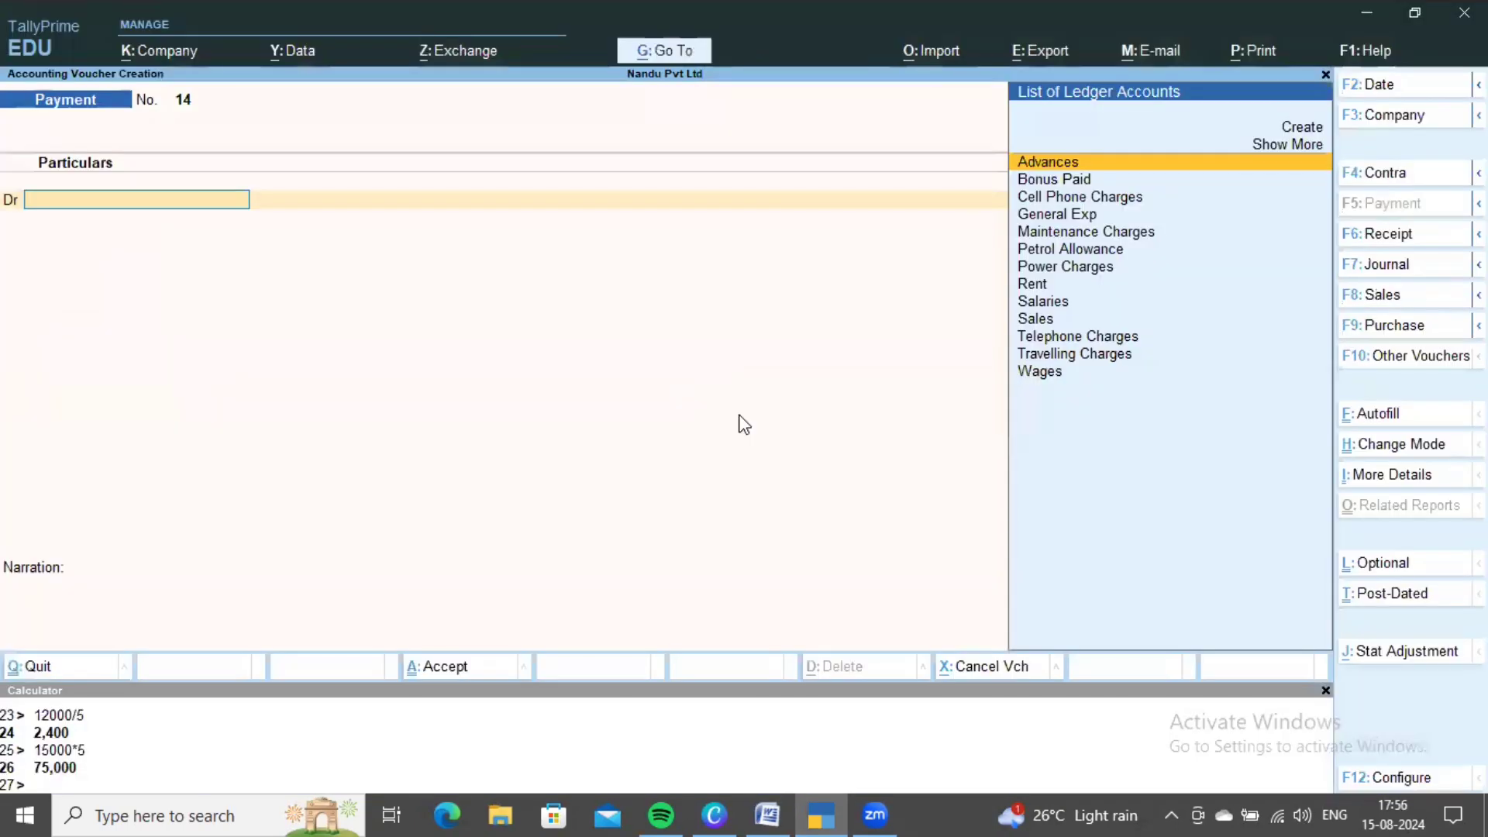
{"action": "key", "text": "Up"}
{"action": "key", "text": "Up"}
{"action": "key", "text": "Return"}
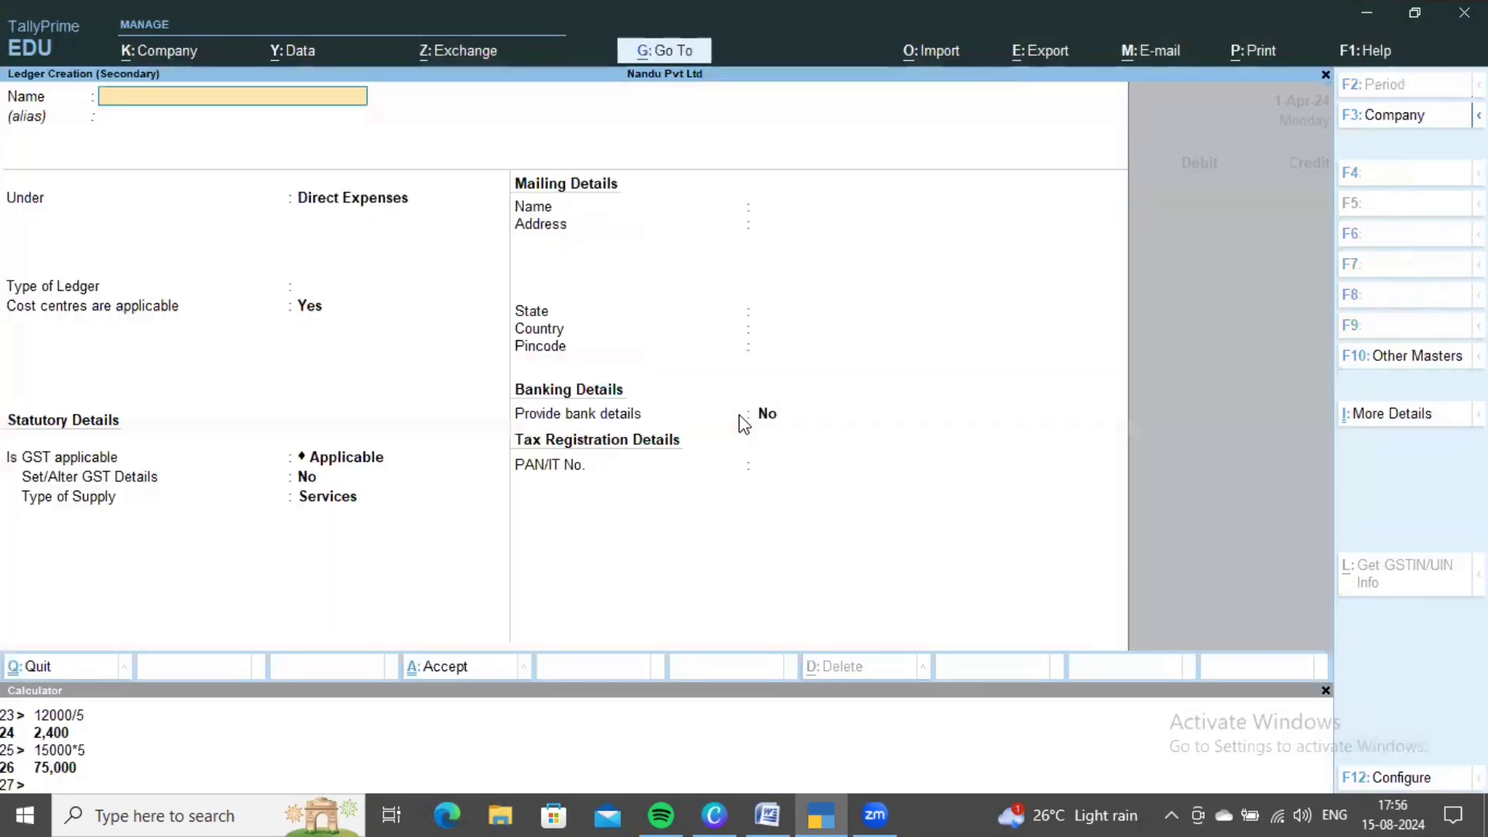
{"action": "type", "text": "Purcahse"}
{"action": "key", "text": "BackSpace"}
{"action": "key", "text": "BackSpace"}
{"action": "key", "text": "BackSpace"}
{"action": "type", "text": "hase"}
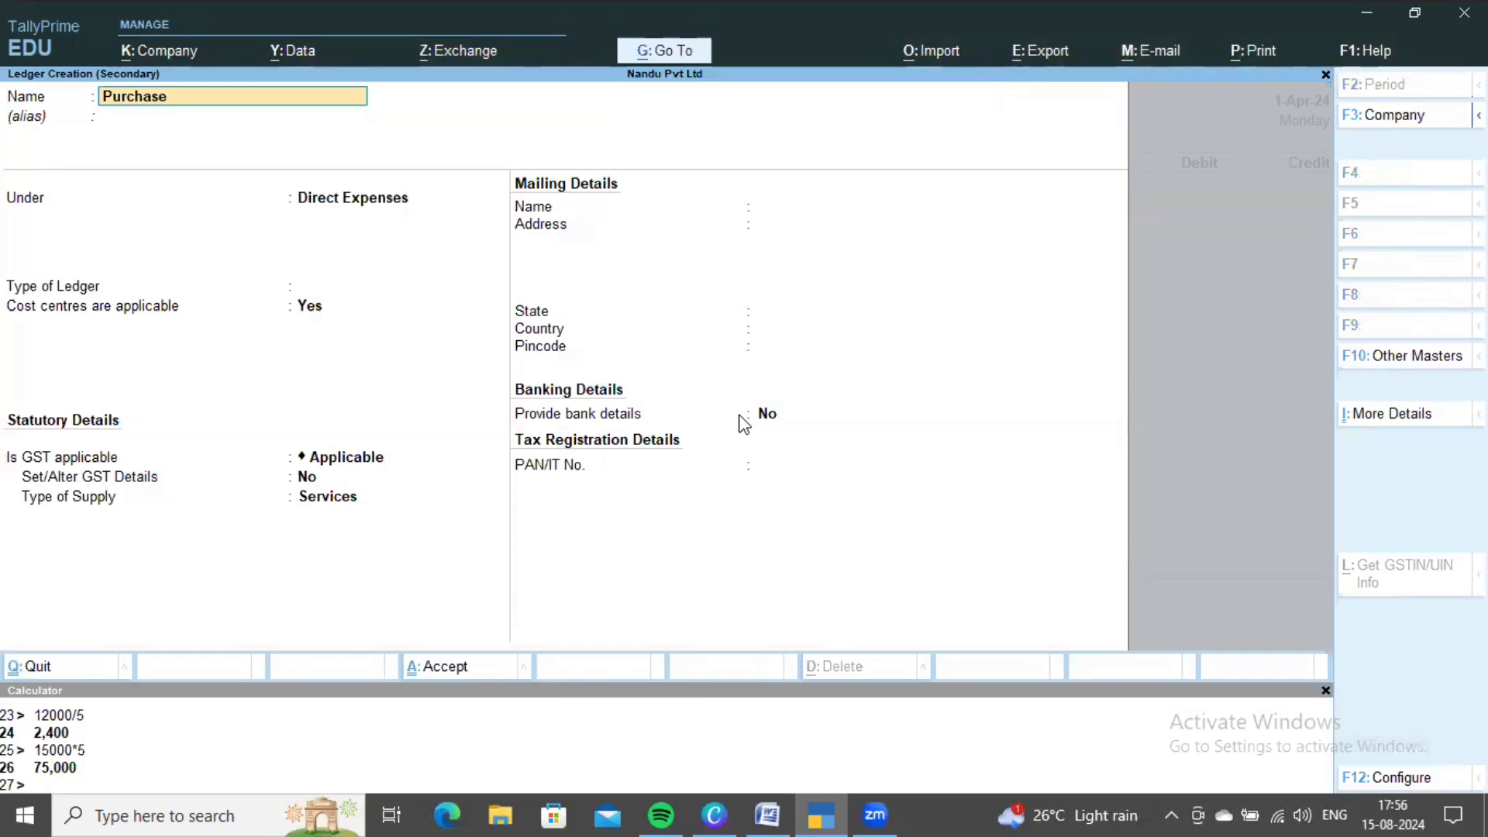
{"action": "key", "text": "Return"}
- File the Purchase ledger under Purchase Accounts, save it, and skip inventory allocation
{"action": "key", "text": "Return"}
{"action": "type", "text": "Pu"}
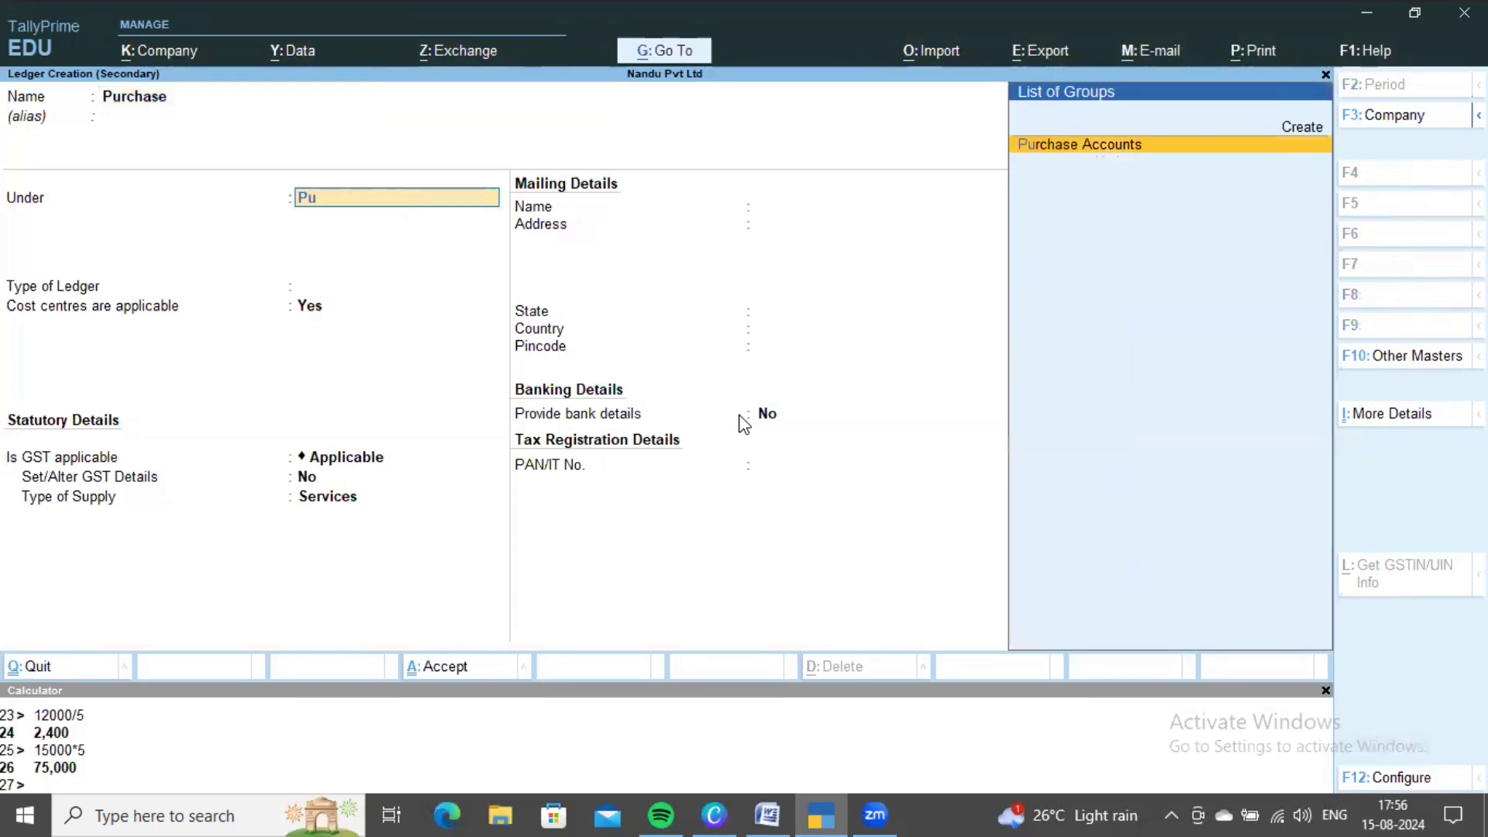
{"action": "key", "text": "Return"}
{"action": "key", "text": "ctrl+a"}
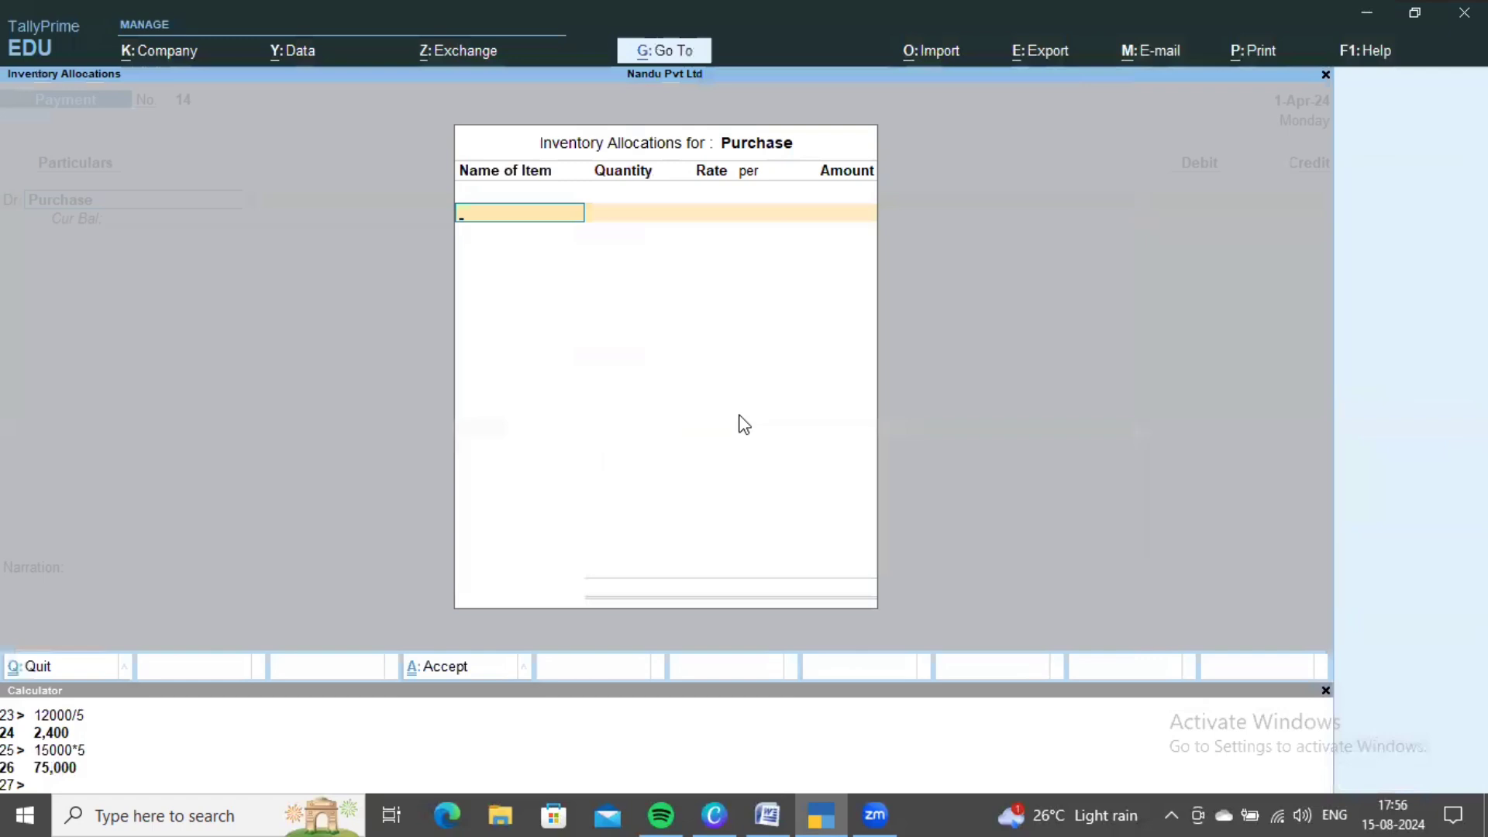
{"action": "key", "text": "Escape"}
{"action": "key", "text": "alt+Tab"}
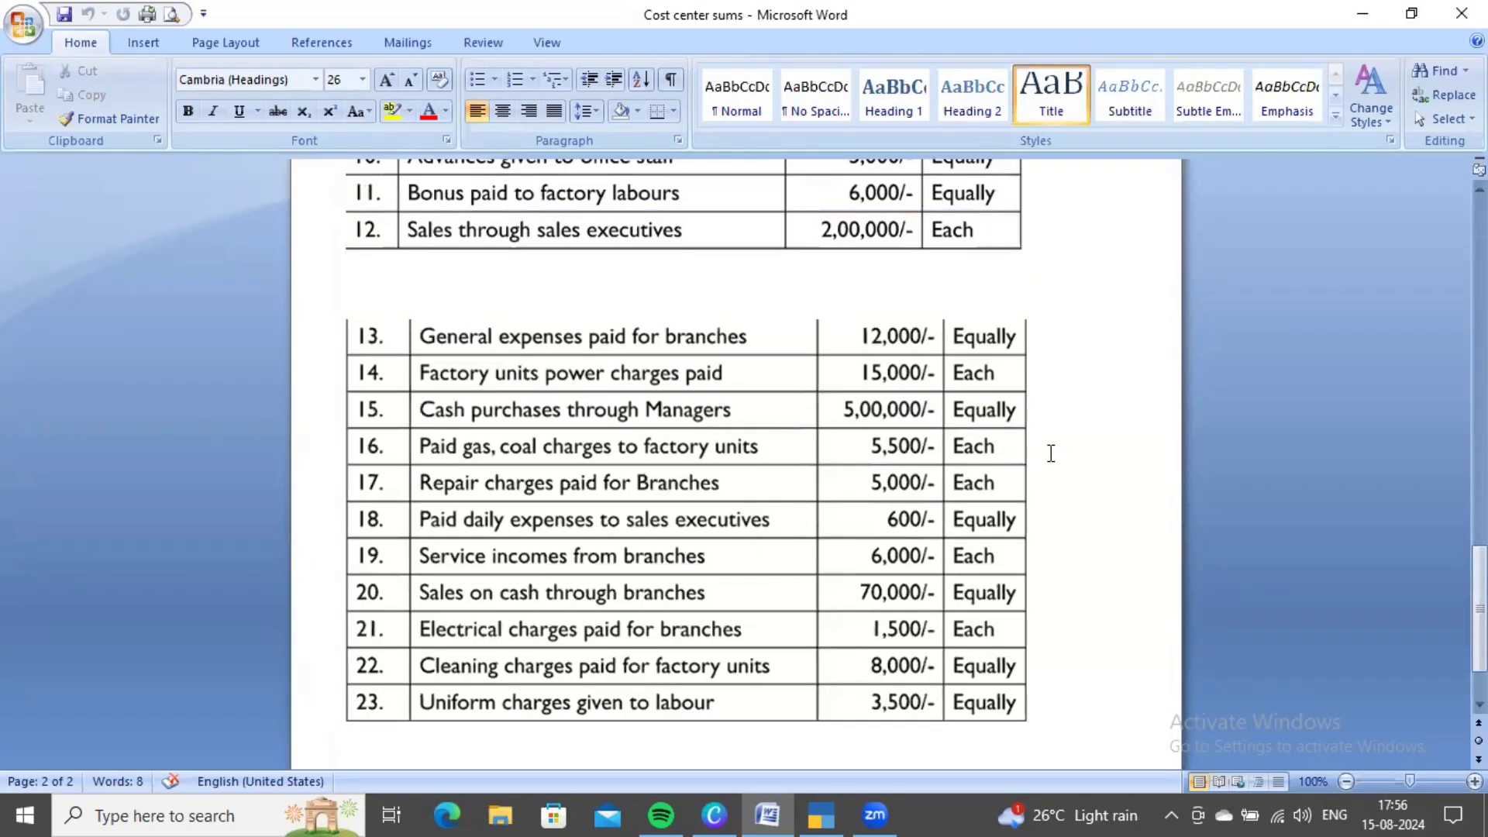
{"action": "scroll", "coordinate": [1049, 452], "scroll_direction": "up", "scroll_amount": 2}
{"action": "key", "text": "alt+Tab"}
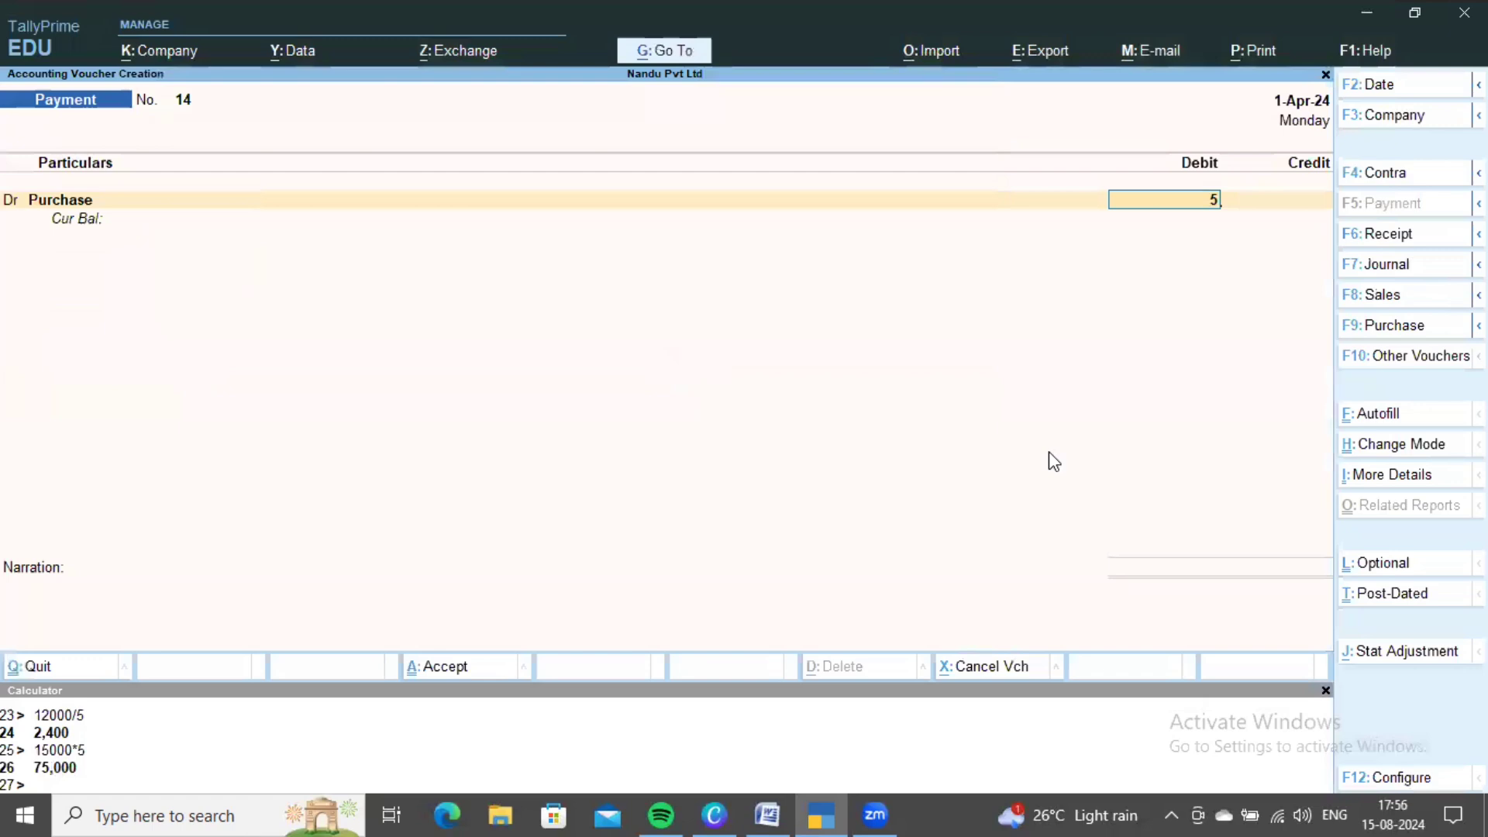
- Confirm the 5,00,000 Purchase debit and choose the Managers cost category
{"action": "type", "text": "00,000"}
{"action": "key", "text": "Return"}
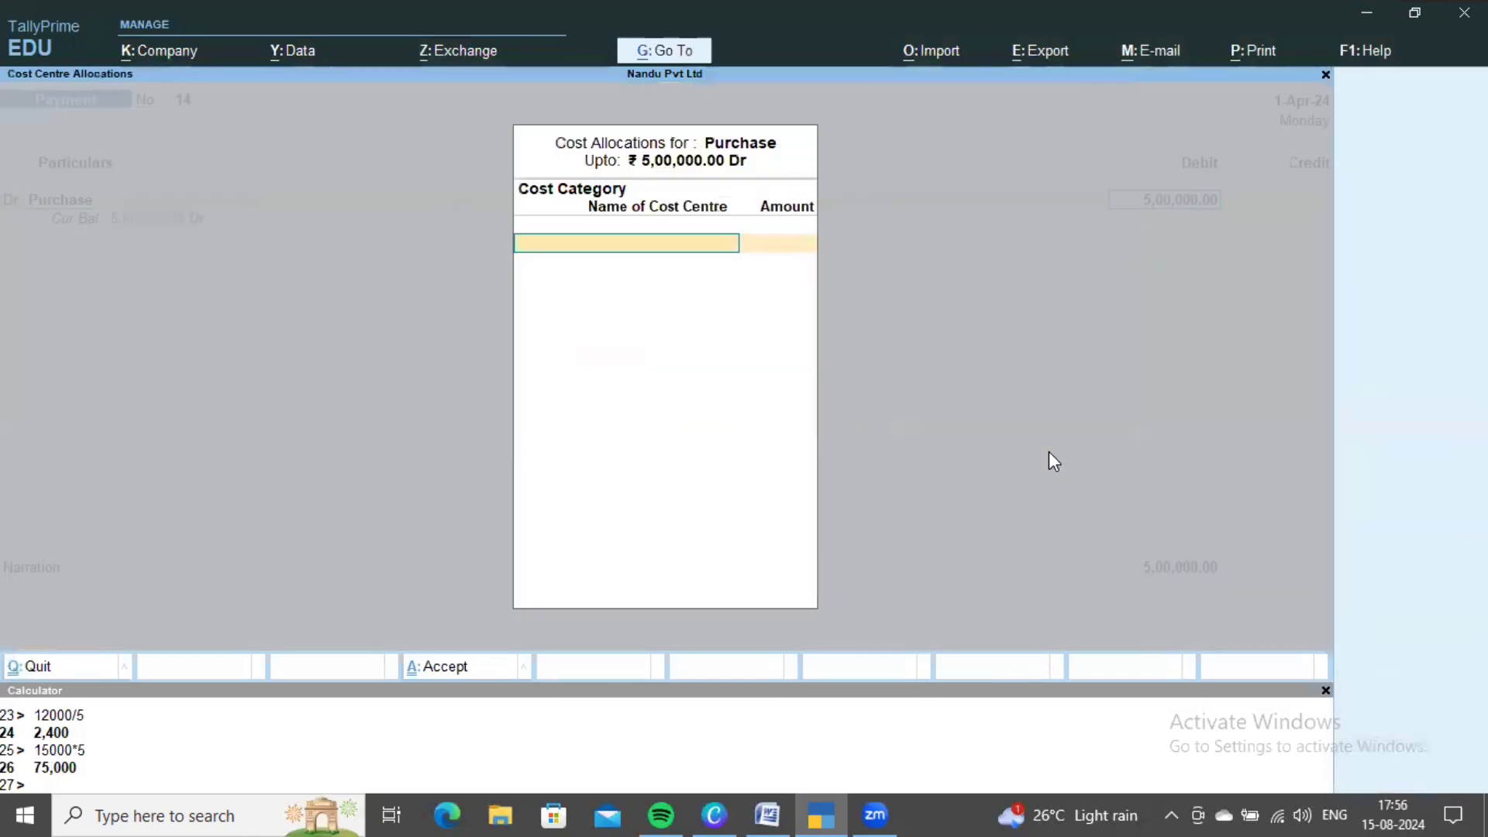
{"action": "key", "text": "Down"}
{"action": "key", "text": "Down"}
{"action": "key", "text": "Down"}
{"action": "key", "text": "Down"}
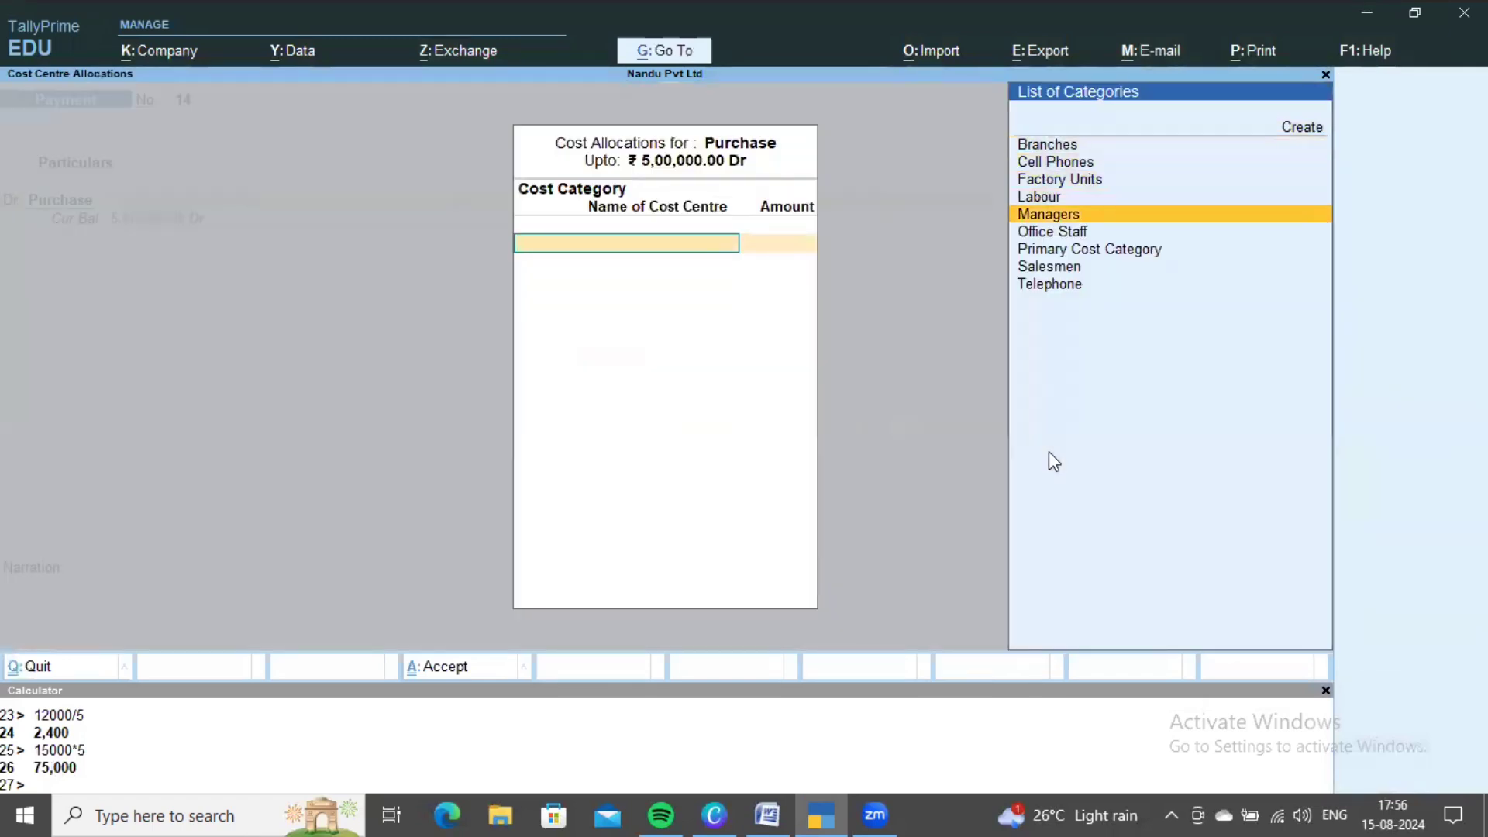
{"action": "key", "text": "Return"}
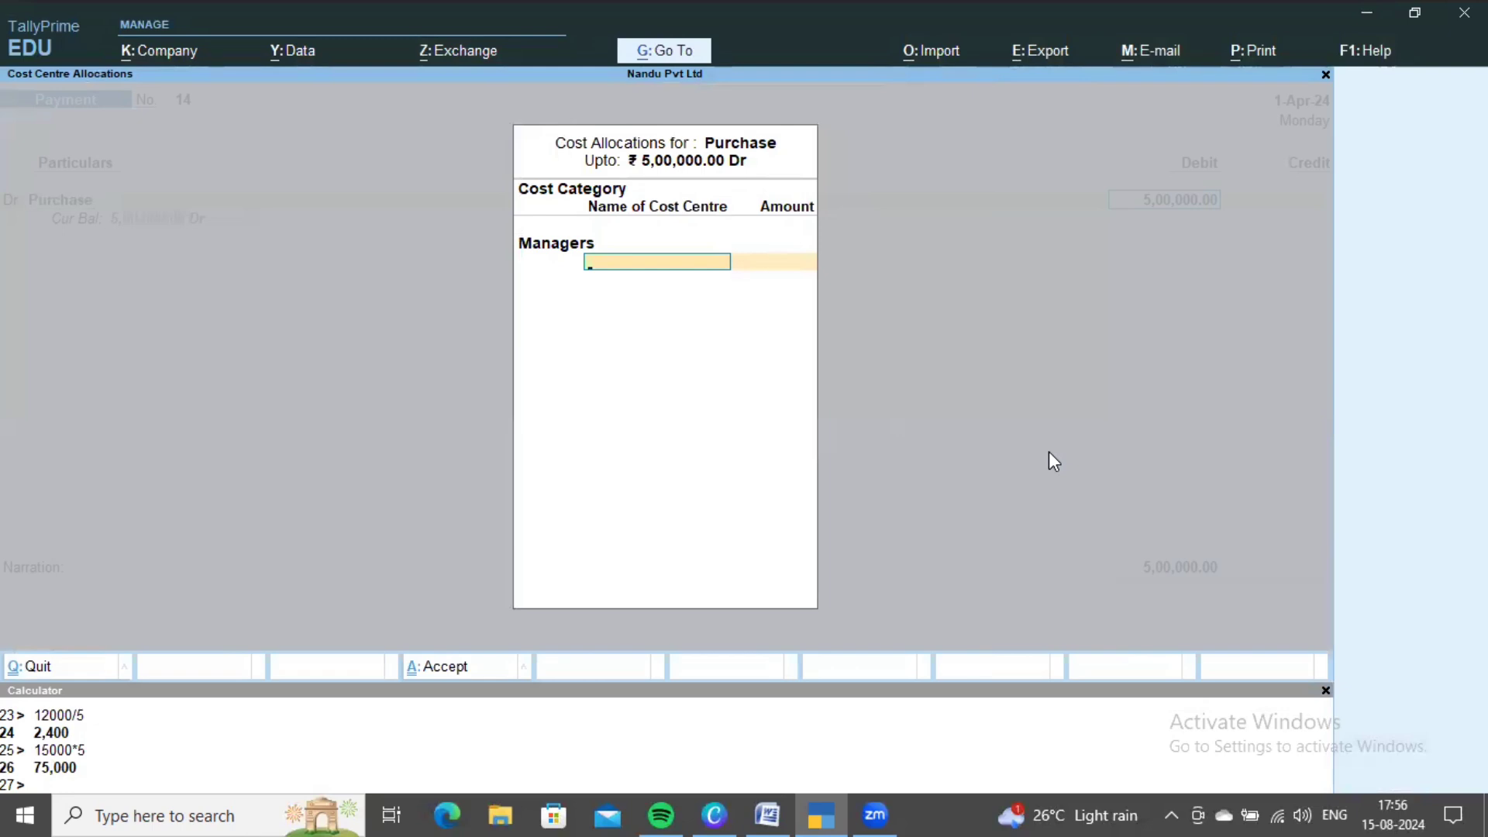
{"action": "left_click", "coordinate": [767, 815]}
{"action": "scroll", "coordinate": [760, 608], "scroll_direction": "up", "scroll_amount": 8}
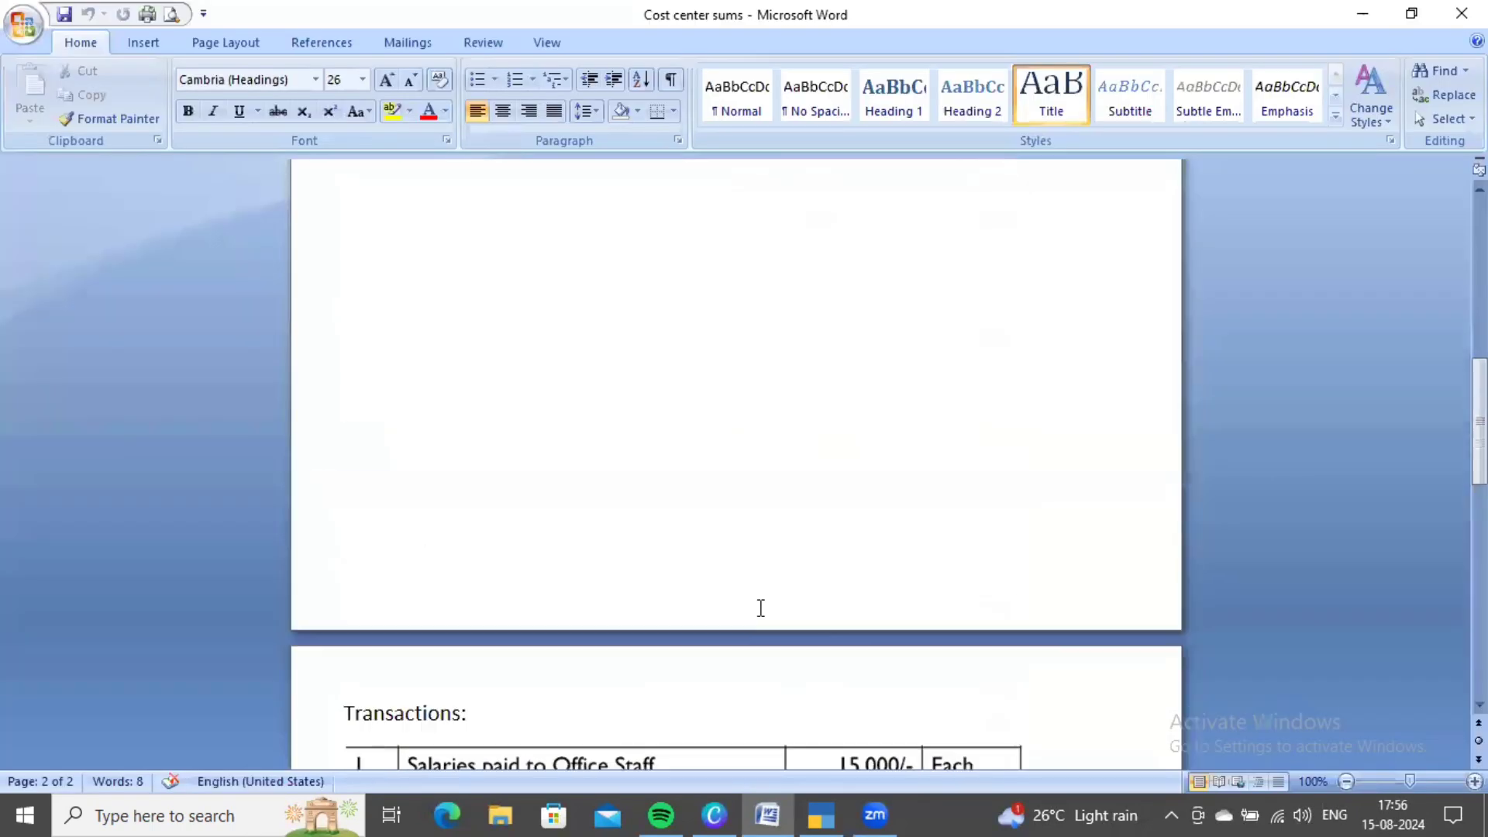
{"action": "scroll", "coordinate": [760, 608], "scroll_direction": "up", "scroll_amount": 10}
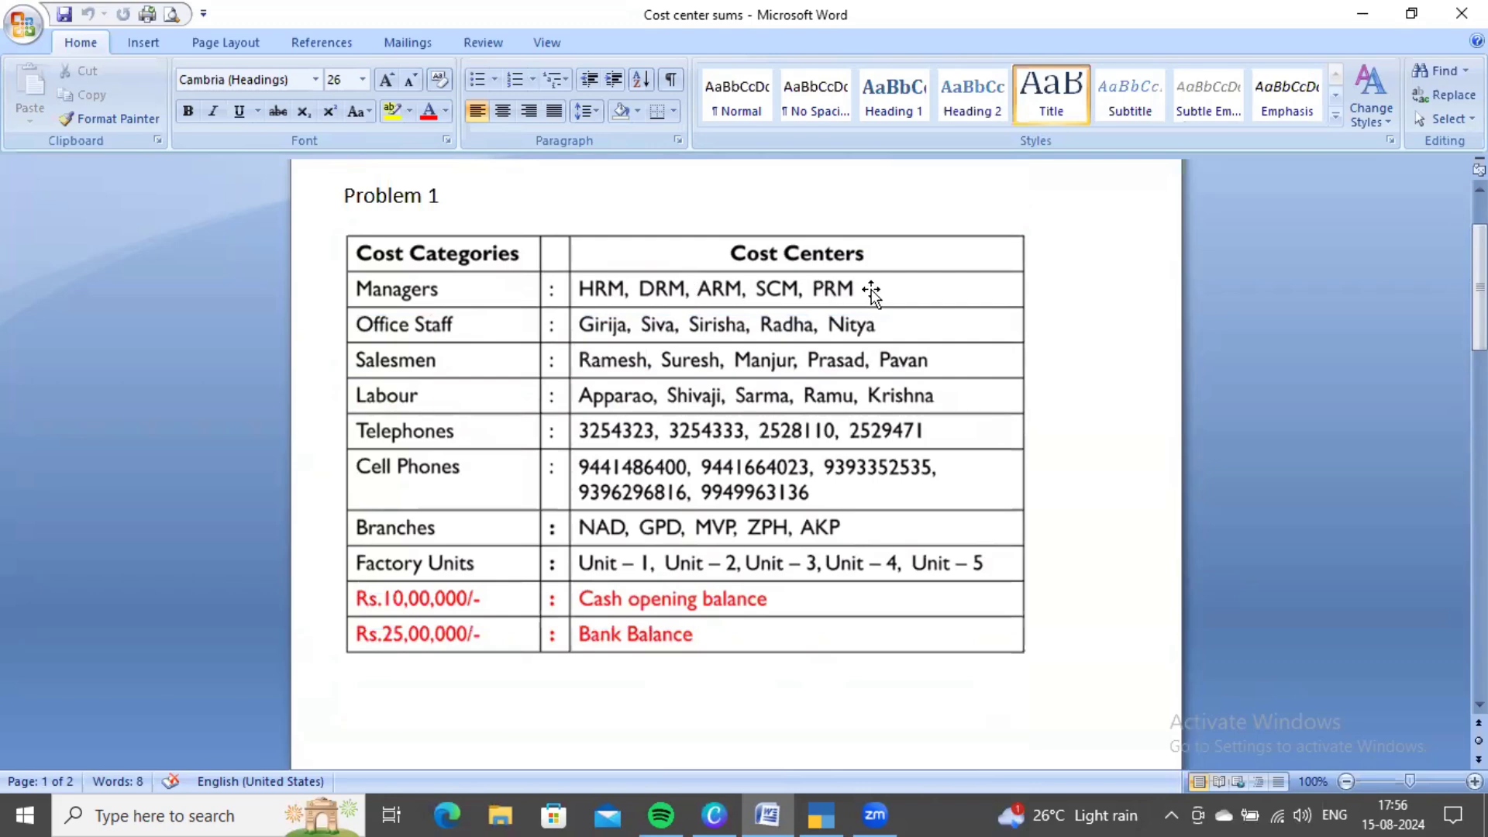
{"action": "scroll", "coordinate": [941, 442], "scroll_direction": "down", "scroll_amount": 15}
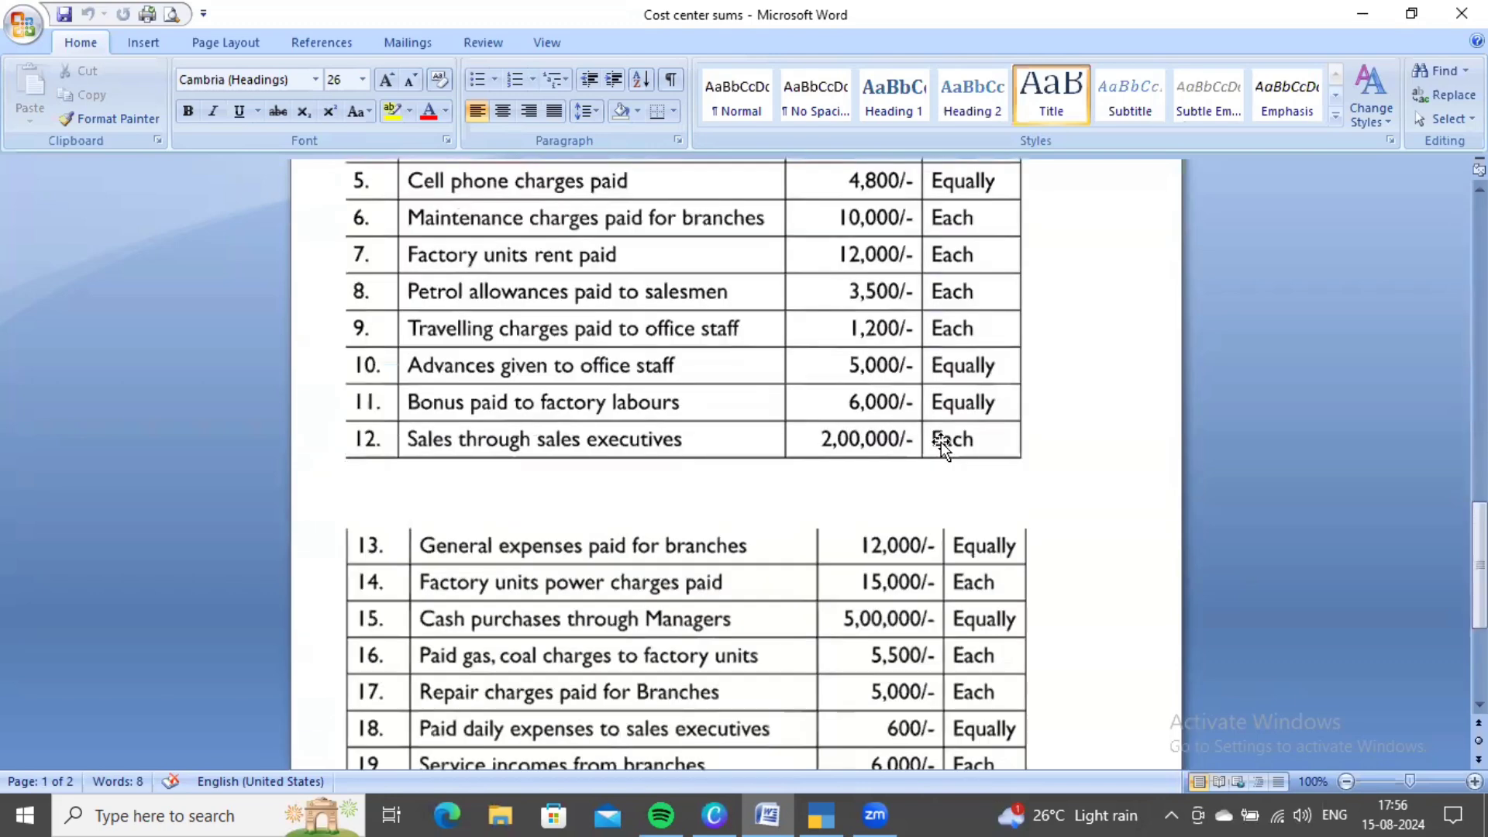
{"action": "scroll", "coordinate": [941, 442], "scroll_direction": "down", "scroll_amount": 5}
{"action": "key", "text": "alt+Tab"}
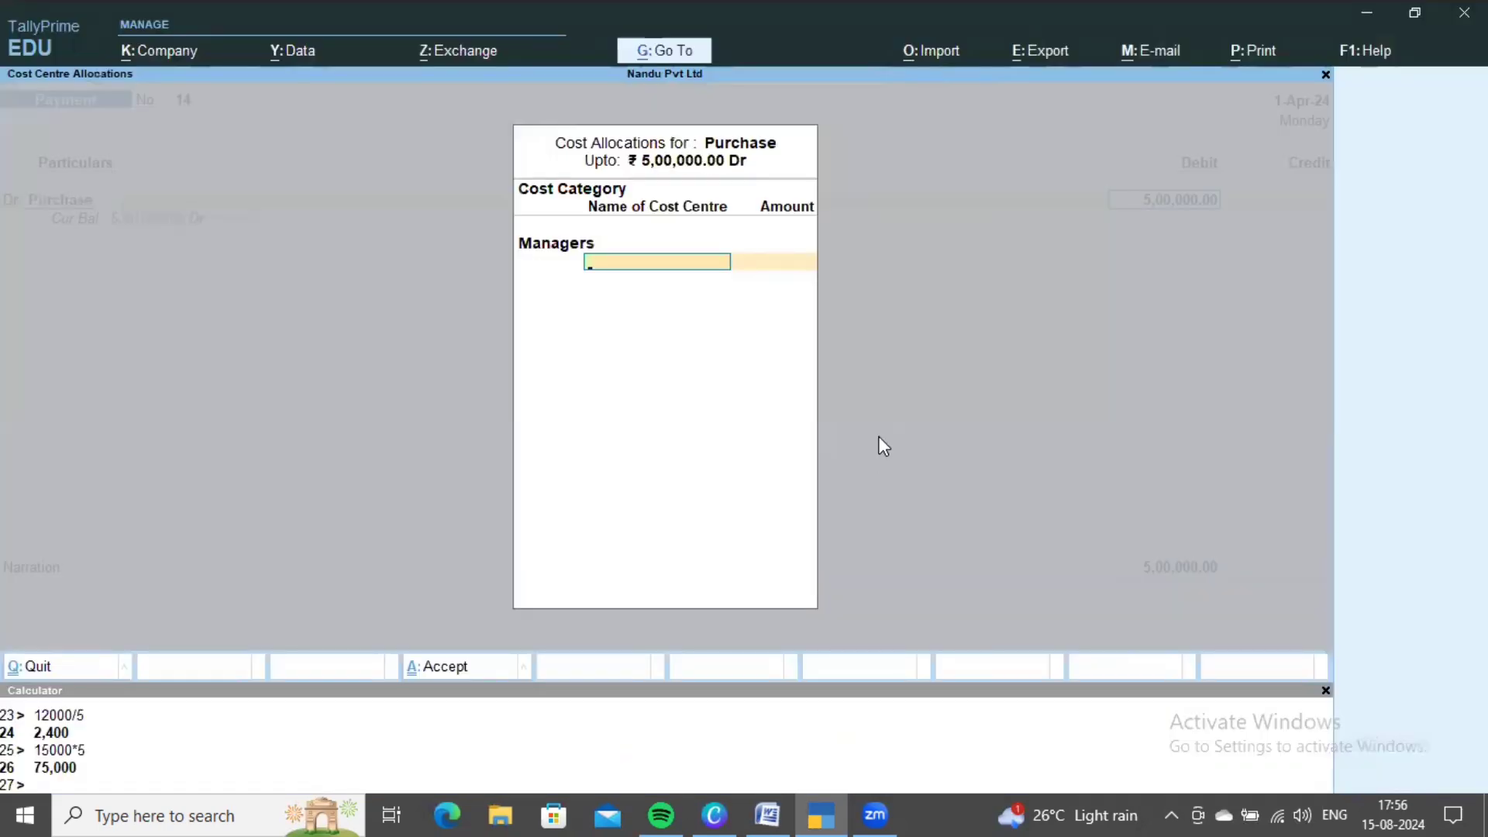
- Allocate 1,00,000 each to cost centres ARM, DRM and HRM
{"action": "key", "text": "Return"}
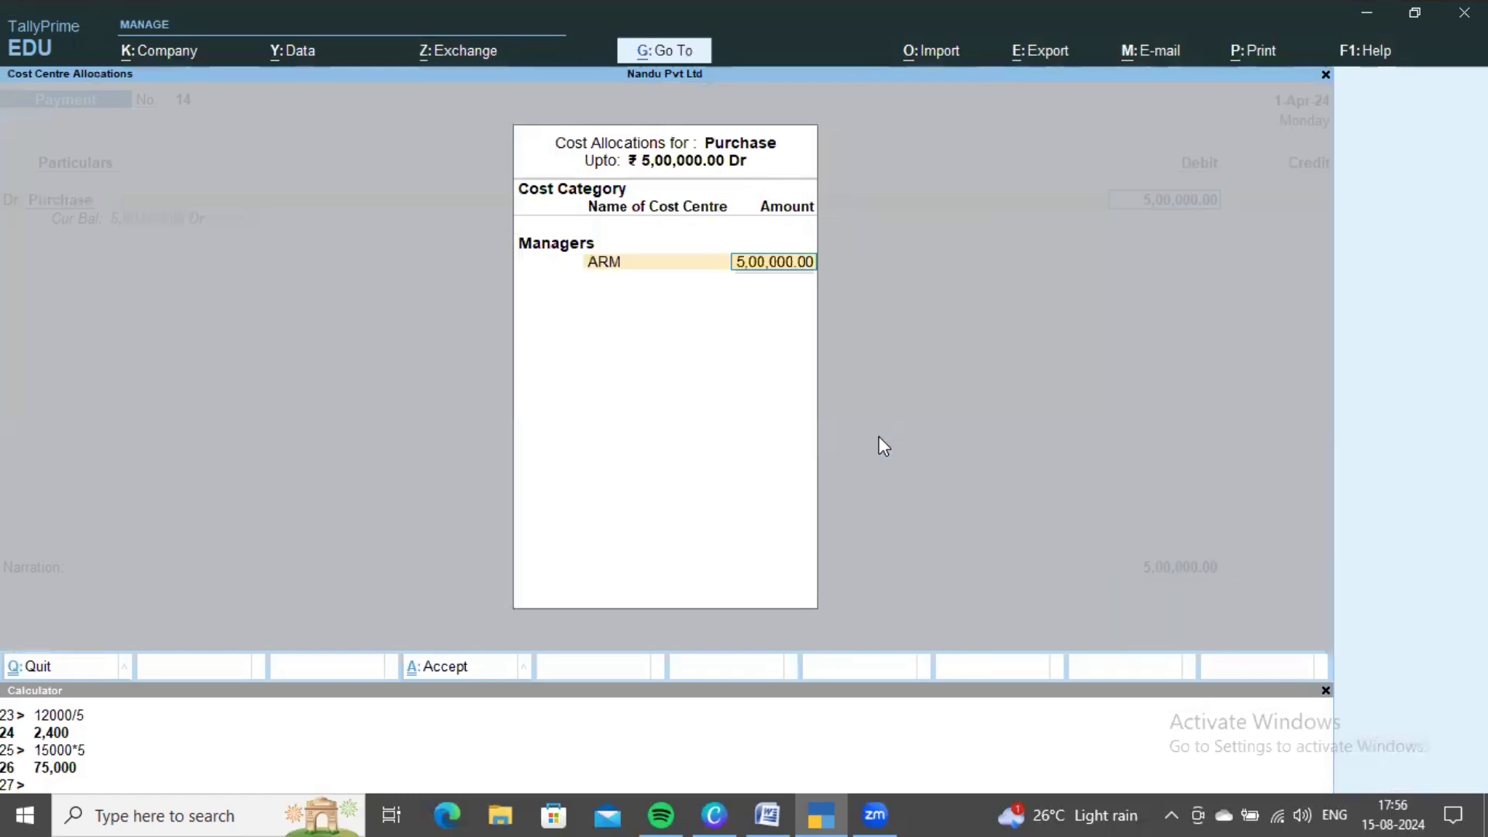
{"action": "type", "text": "1,00,000"}
{"action": "key", "text": "Return"}
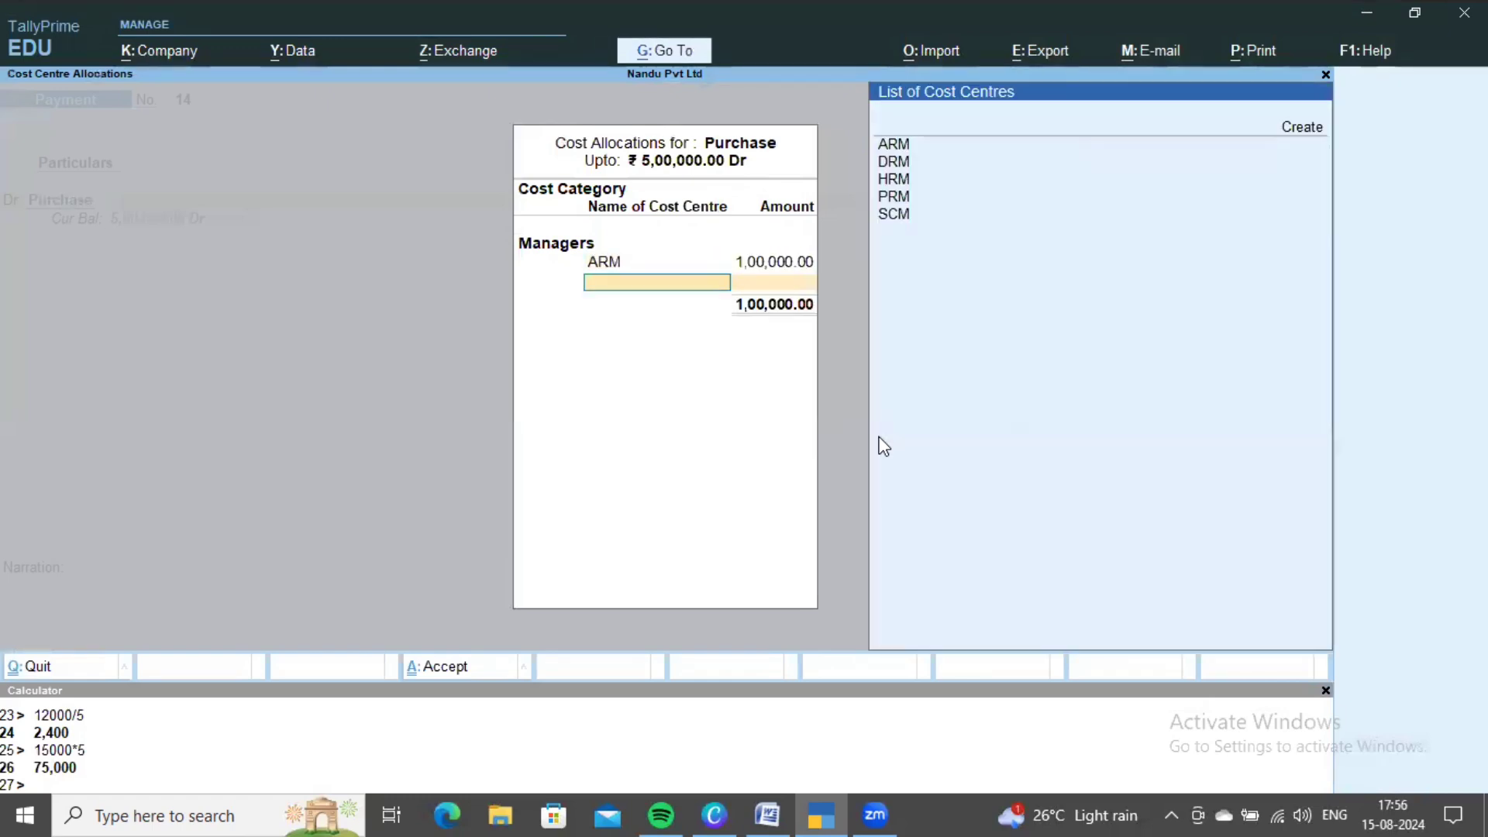
{"action": "key", "text": "Down"}
{"action": "key", "text": "Return"}
{"action": "type", "text": "100000"}
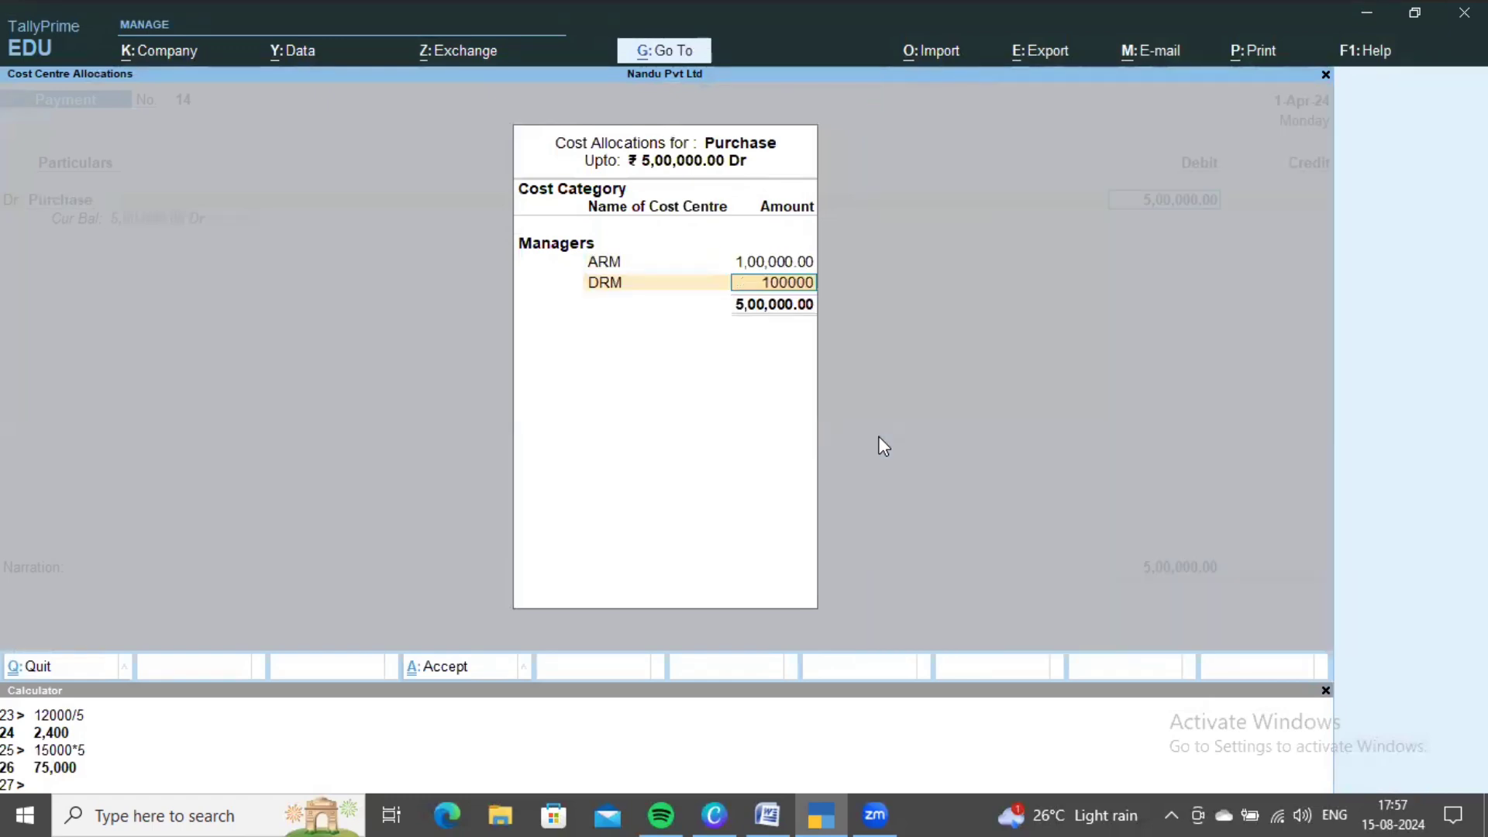
{"action": "key", "text": "Return"}
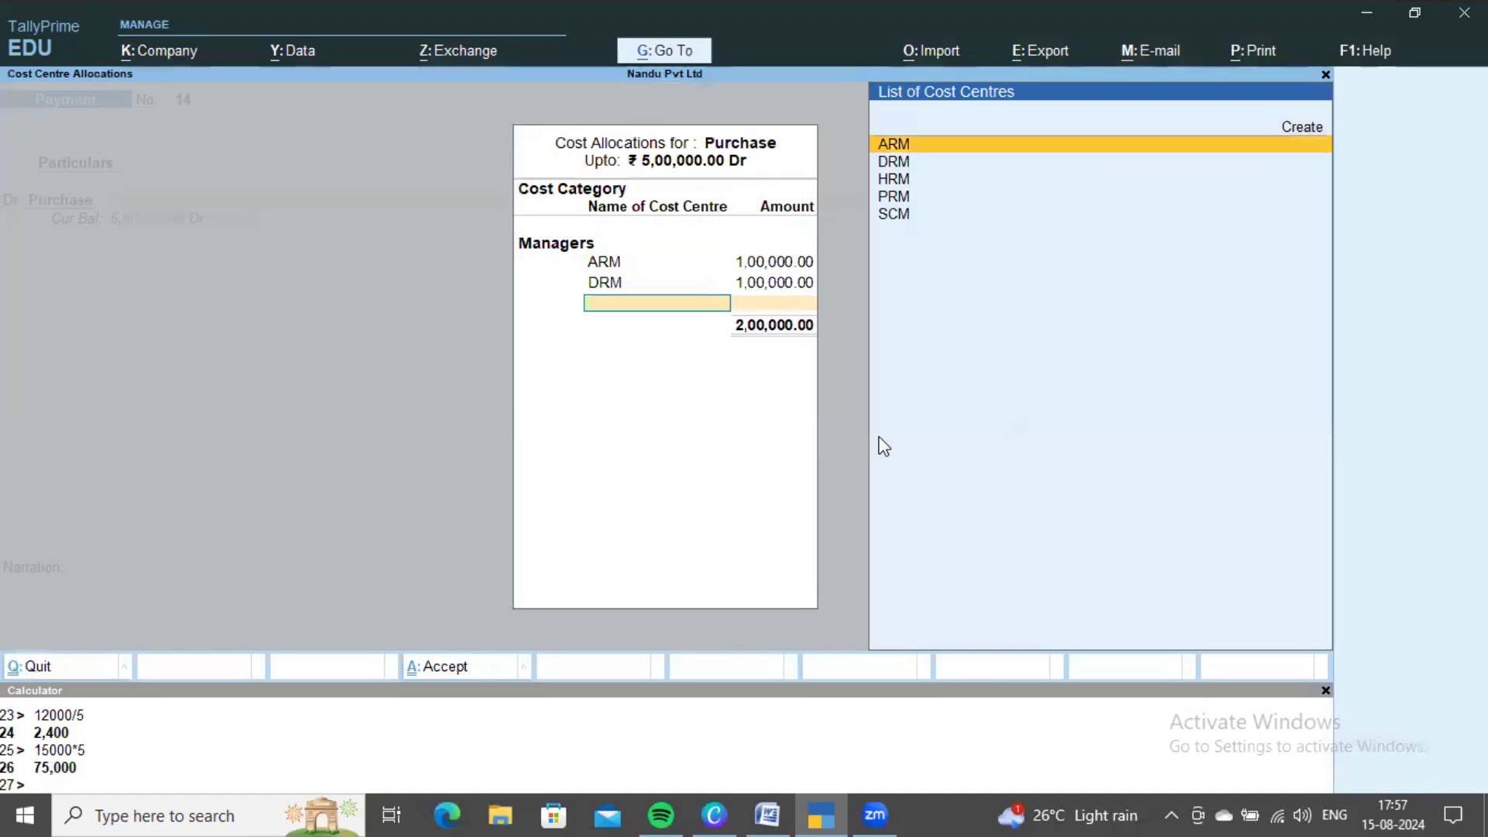
{"action": "key", "text": "Down"}
{"action": "key", "text": "Down"}
{"action": "key", "text": "Return"}
{"action": "type", "text": "1,00,000"}
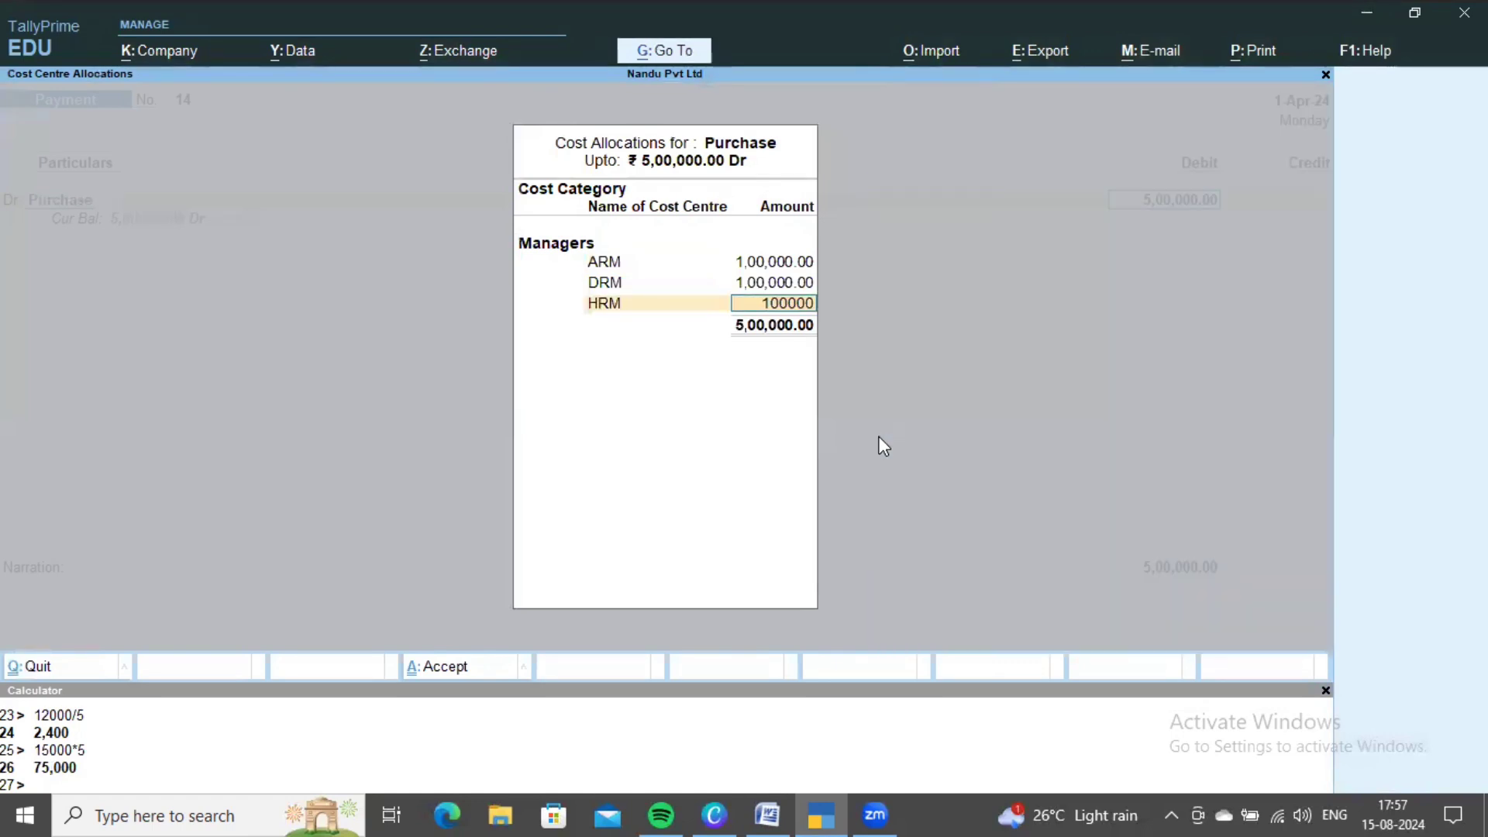
{"action": "key", "text": "Return"}
- Allocate 1,00,000 each to PRM and SCM, credit Cash, and save voucher 14
{"action": "key", "text": "Down"}
{"action": "key", "text": "Down"}
{"action": "key", "text": "Down"}
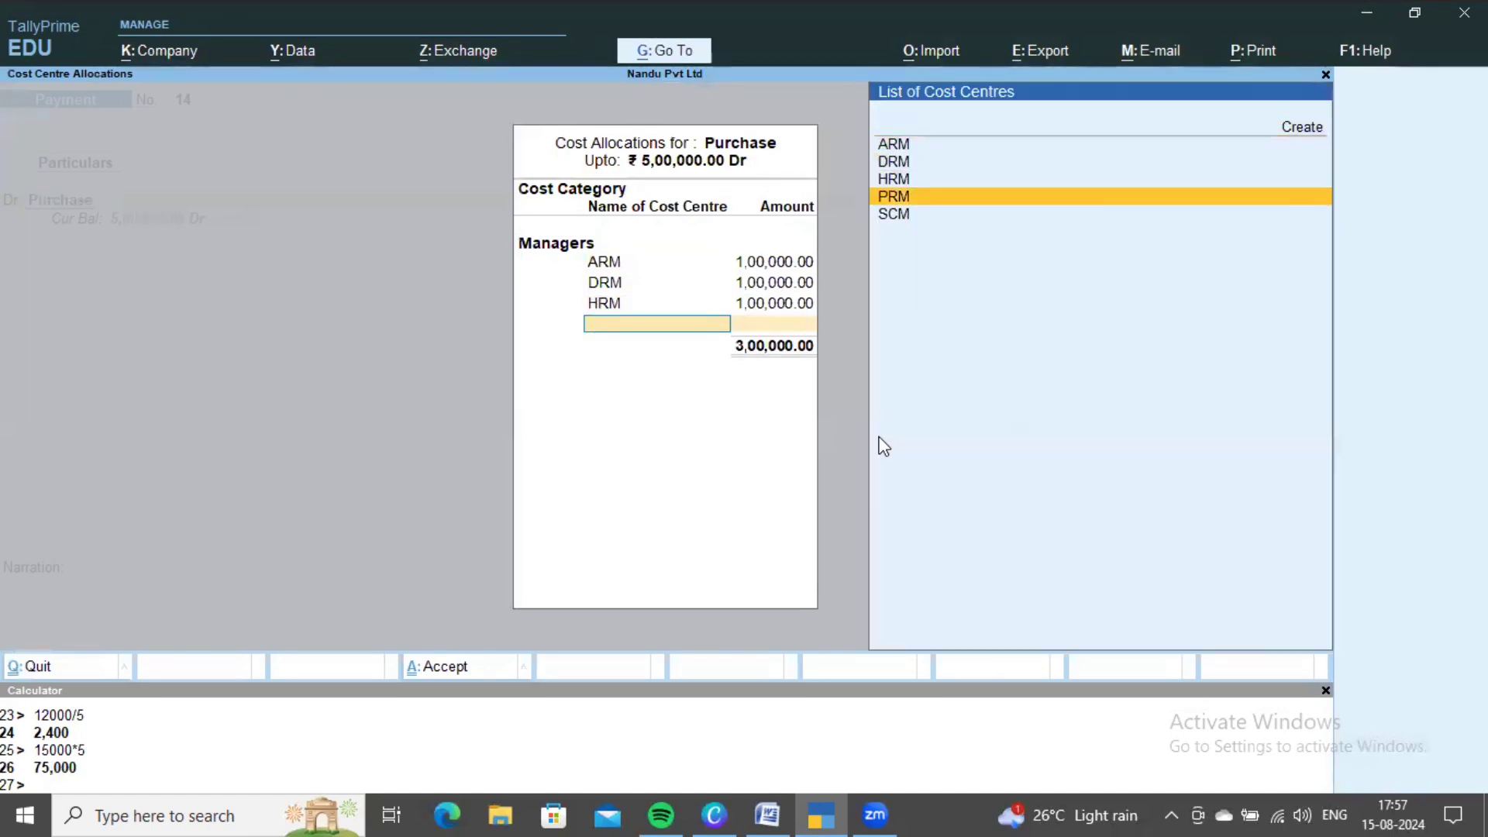
{"action": "key", "text": "Return"}
{"action": "type", "text": "100000"}
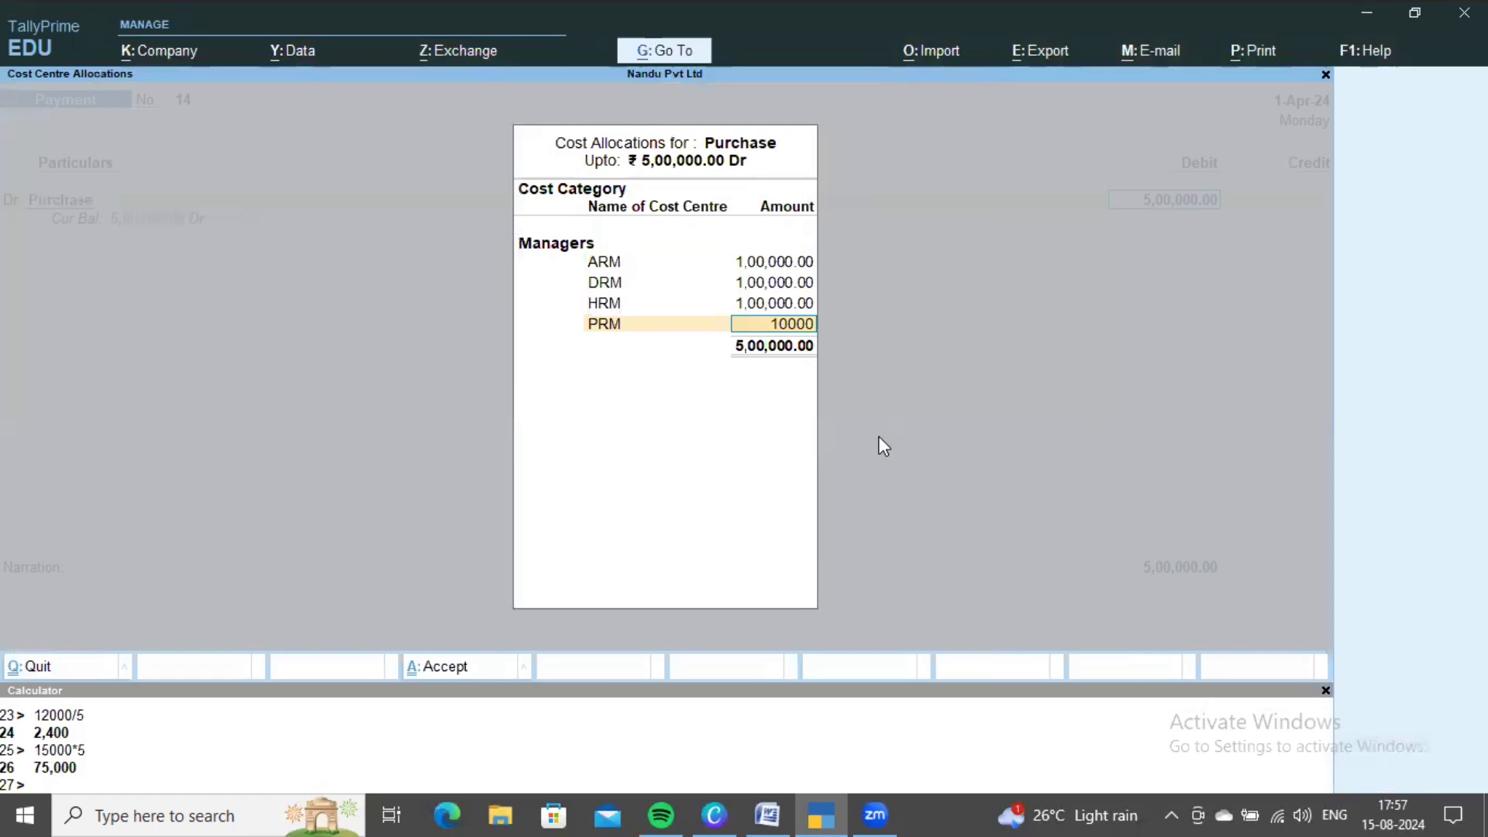
{"action": "key", "text": "Return"}
{"action": "key", "text": "Down"}
{"action": "key", "text": "Down"}
{"action": "key", "text": "Down"}
{"action": "key", "text": "Down"}
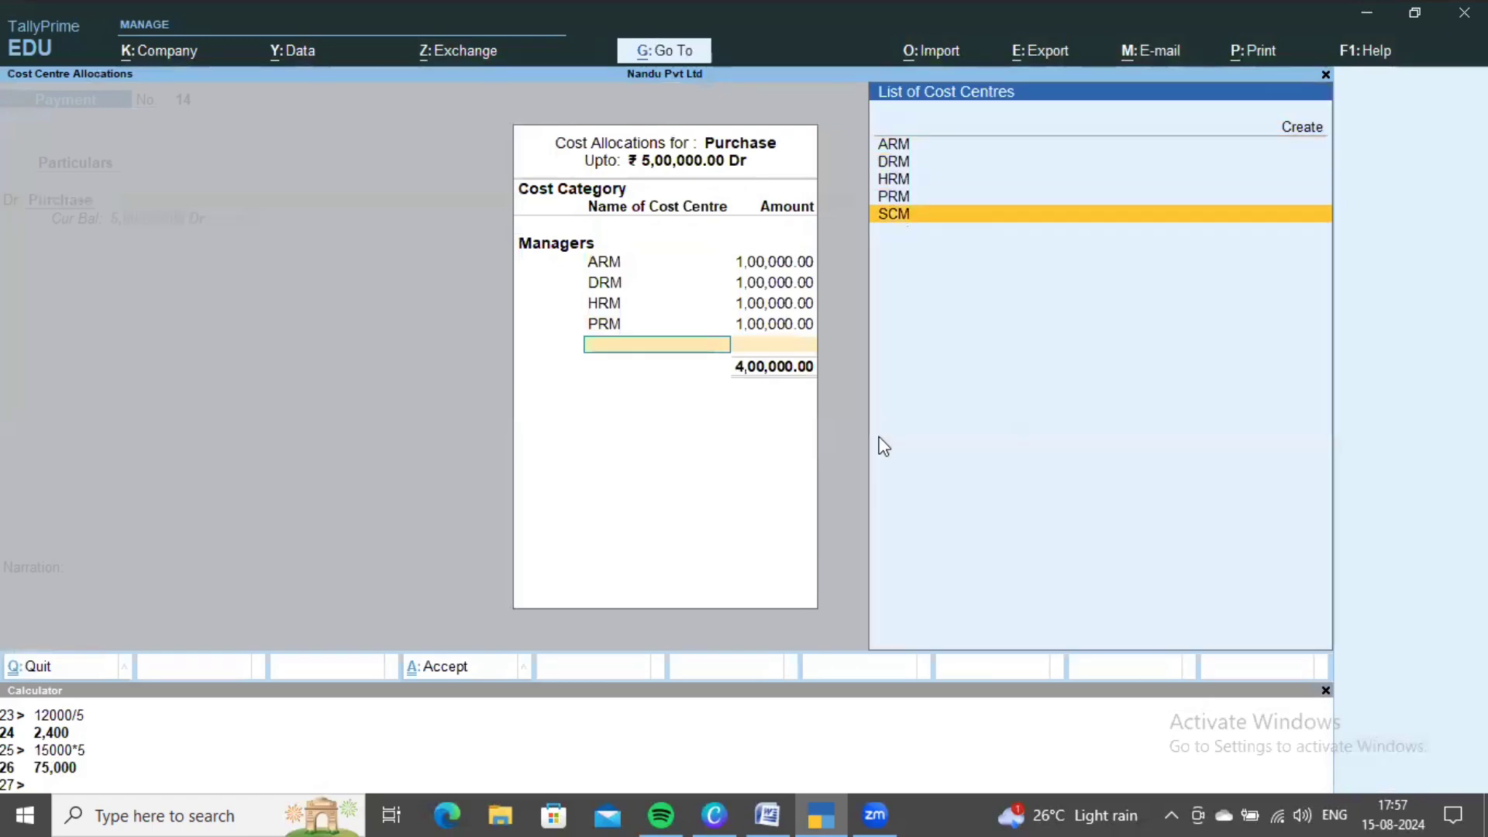
{"action": "key", "text": "Return"}
{"action": "key", "text": "ctrl+a"}
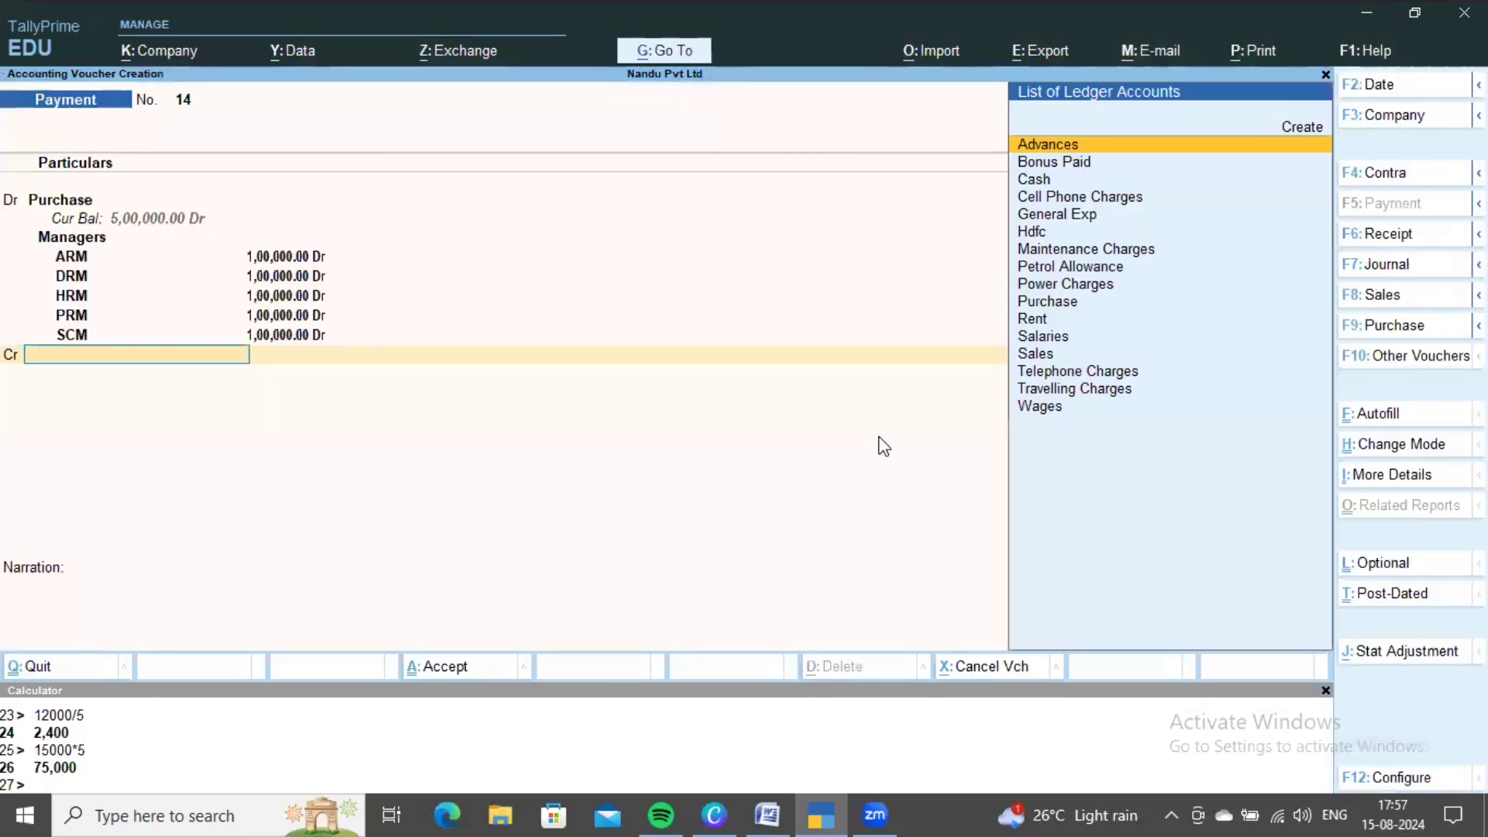
{"action": "key", "text": "Down"}
{"action": "key", "text": "Return"}
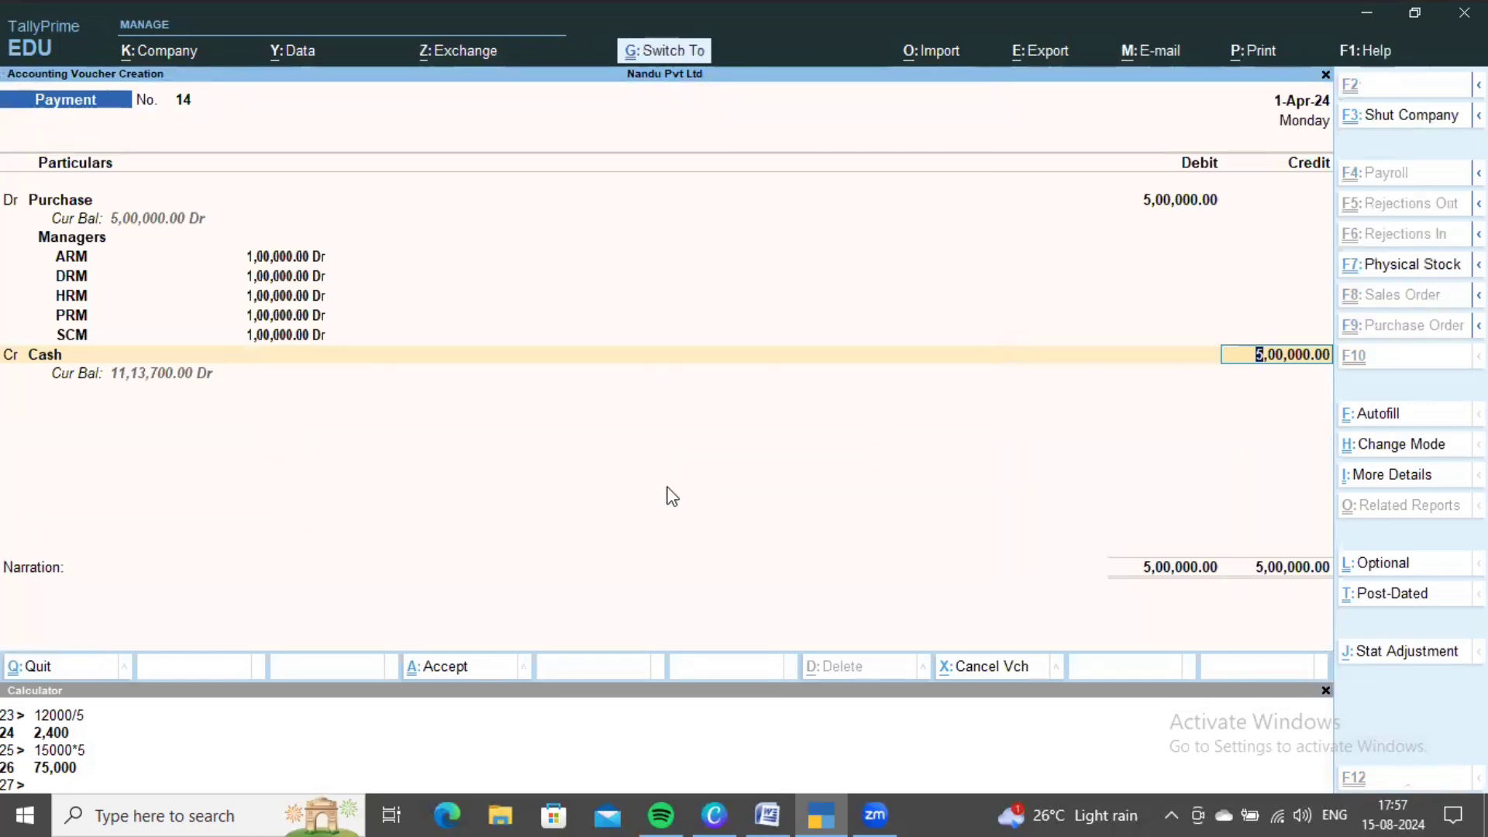
{"action": "key", "text": "ctrl+a"}
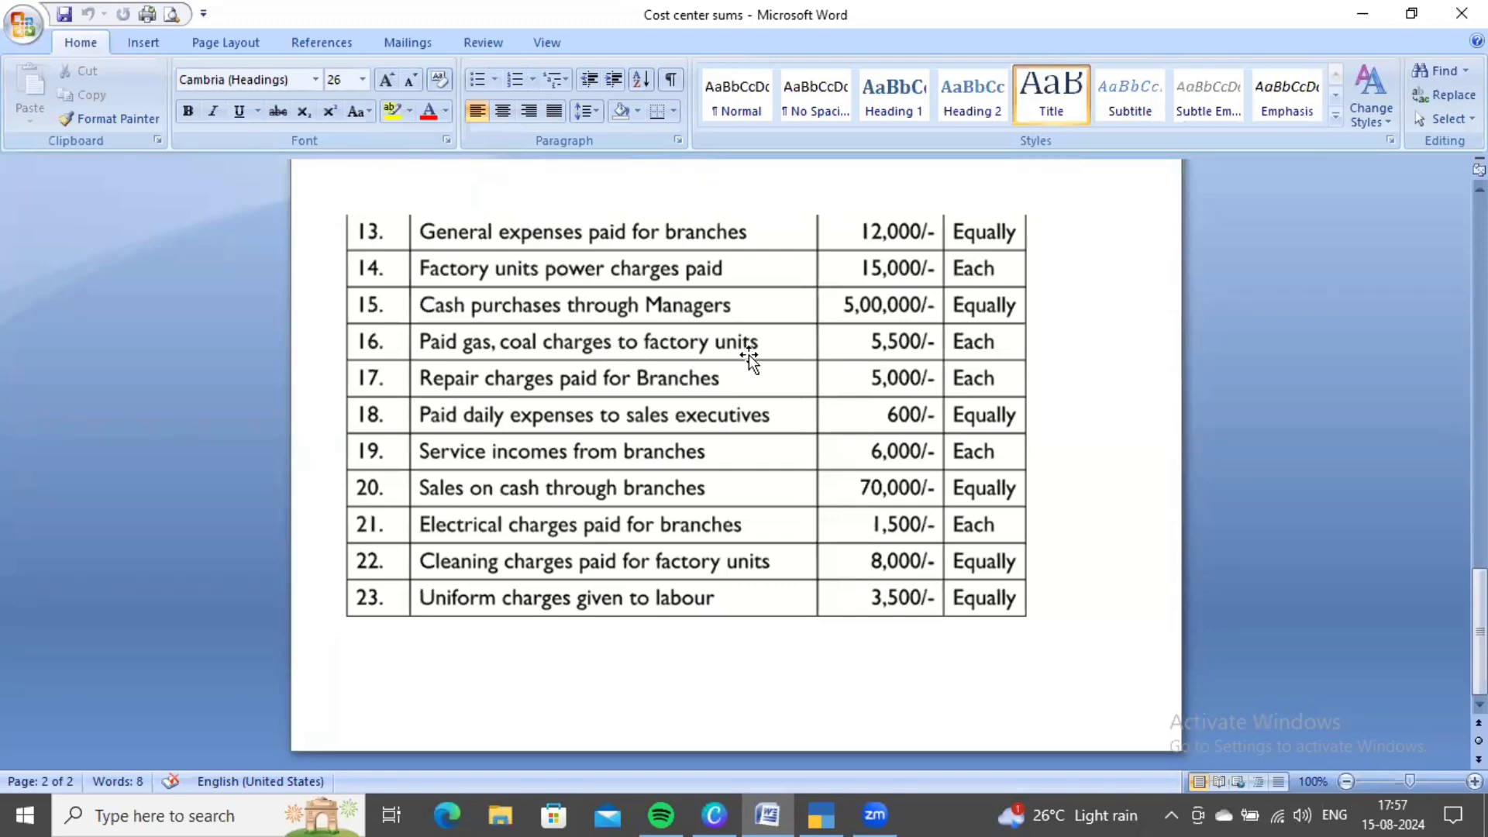
- Create the Gas Coal Charges ledger under Direct Expenses on voucher 15's debit line
{"action": "key", "text": "alt+Tab"}
{"action": "key", "text": "alt+c"}
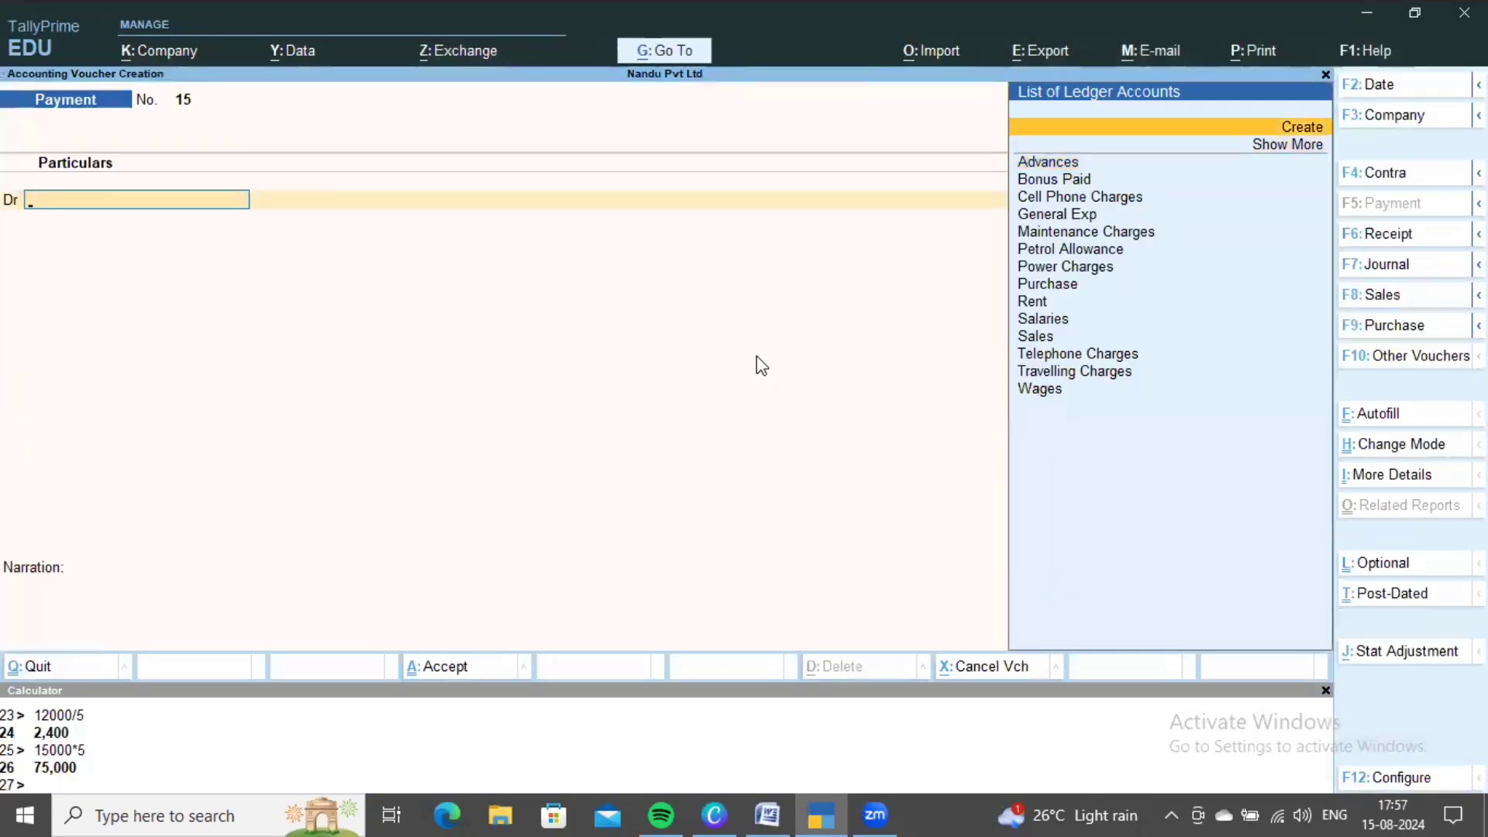
{"action": "type", "text": "Gas Coal"}
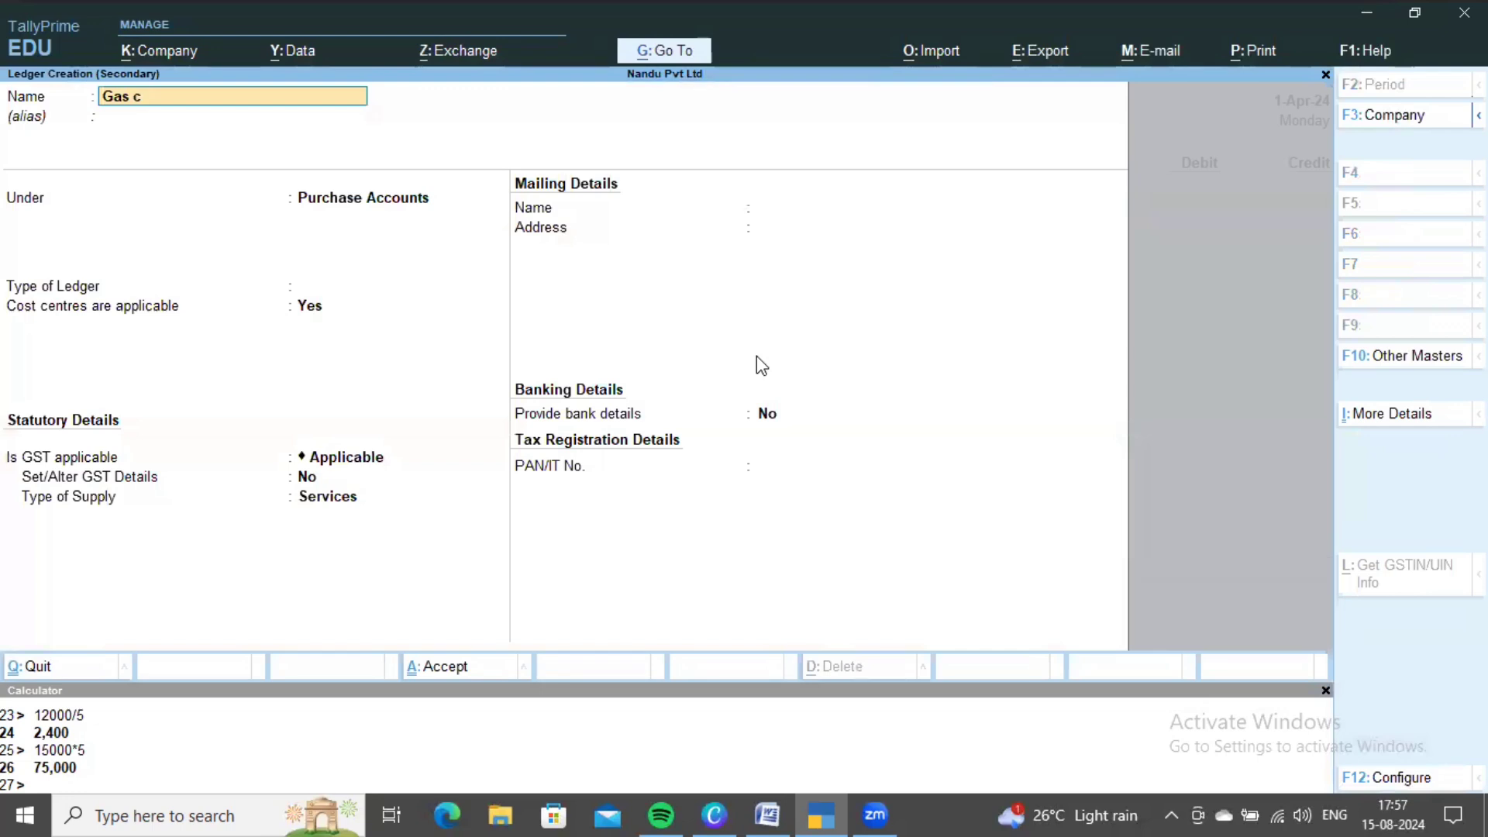
{"action": "type", "text": " charges"}
{"action": "key", "text": "Return"}
{"action": "key", "text": "Return"}
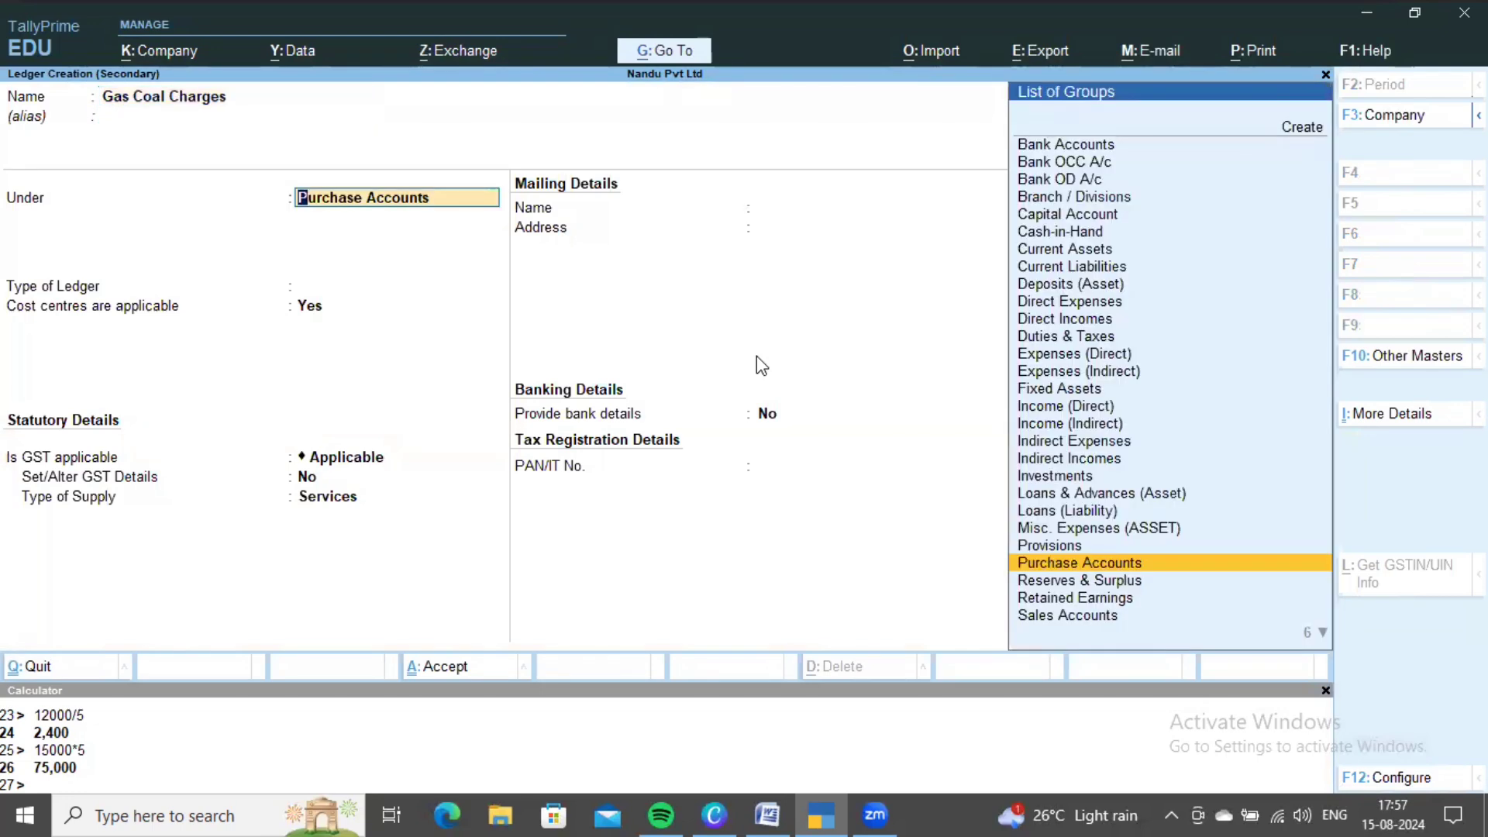
{"action": "type", "text": "Di"}
{"action": "key", "text": "Return"}
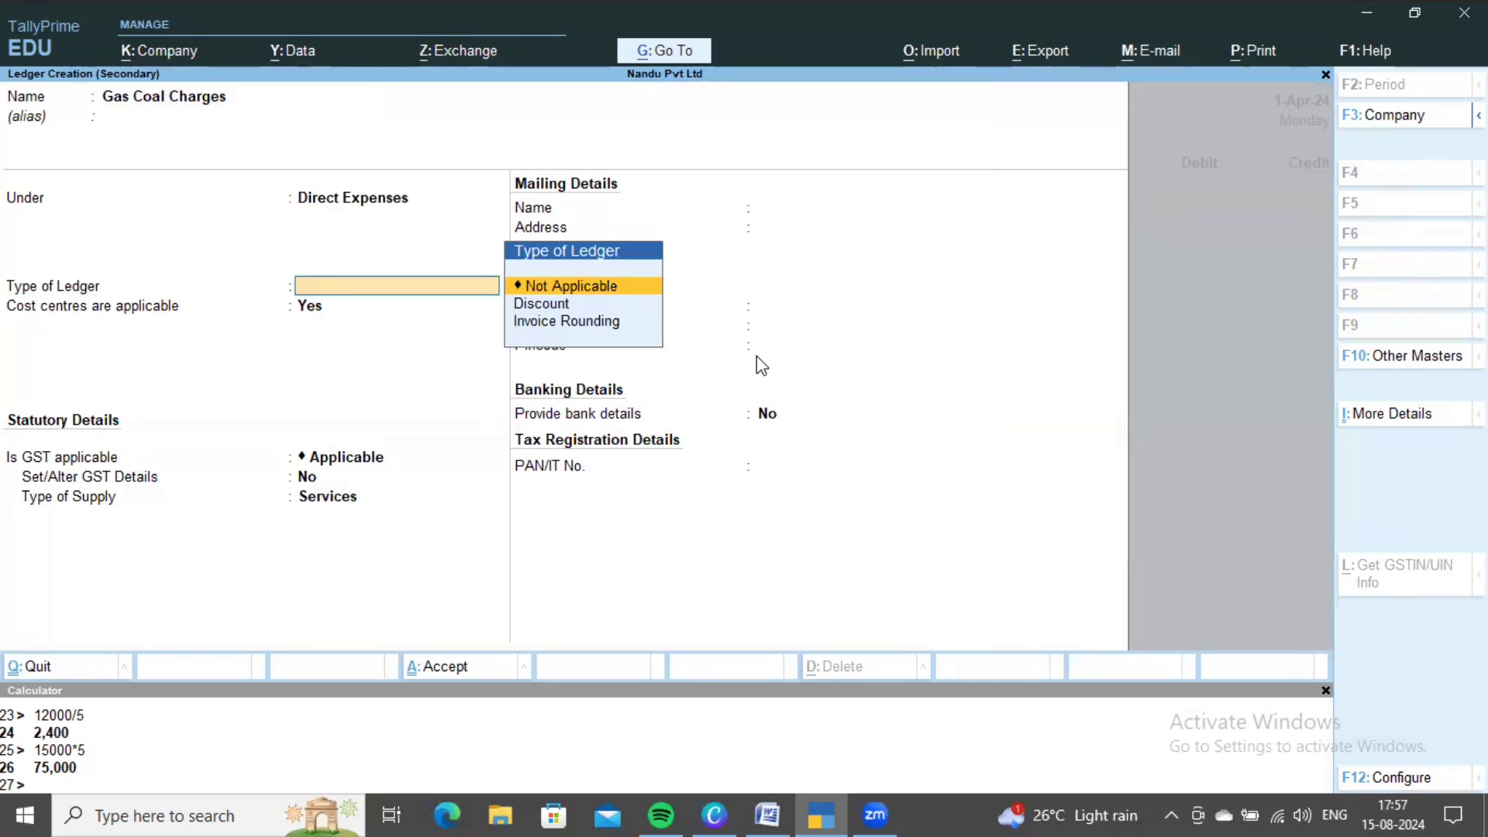
{"action": "key", "text": "ctrl+a"}
{"action": "key", "text": "alt+Tab"}
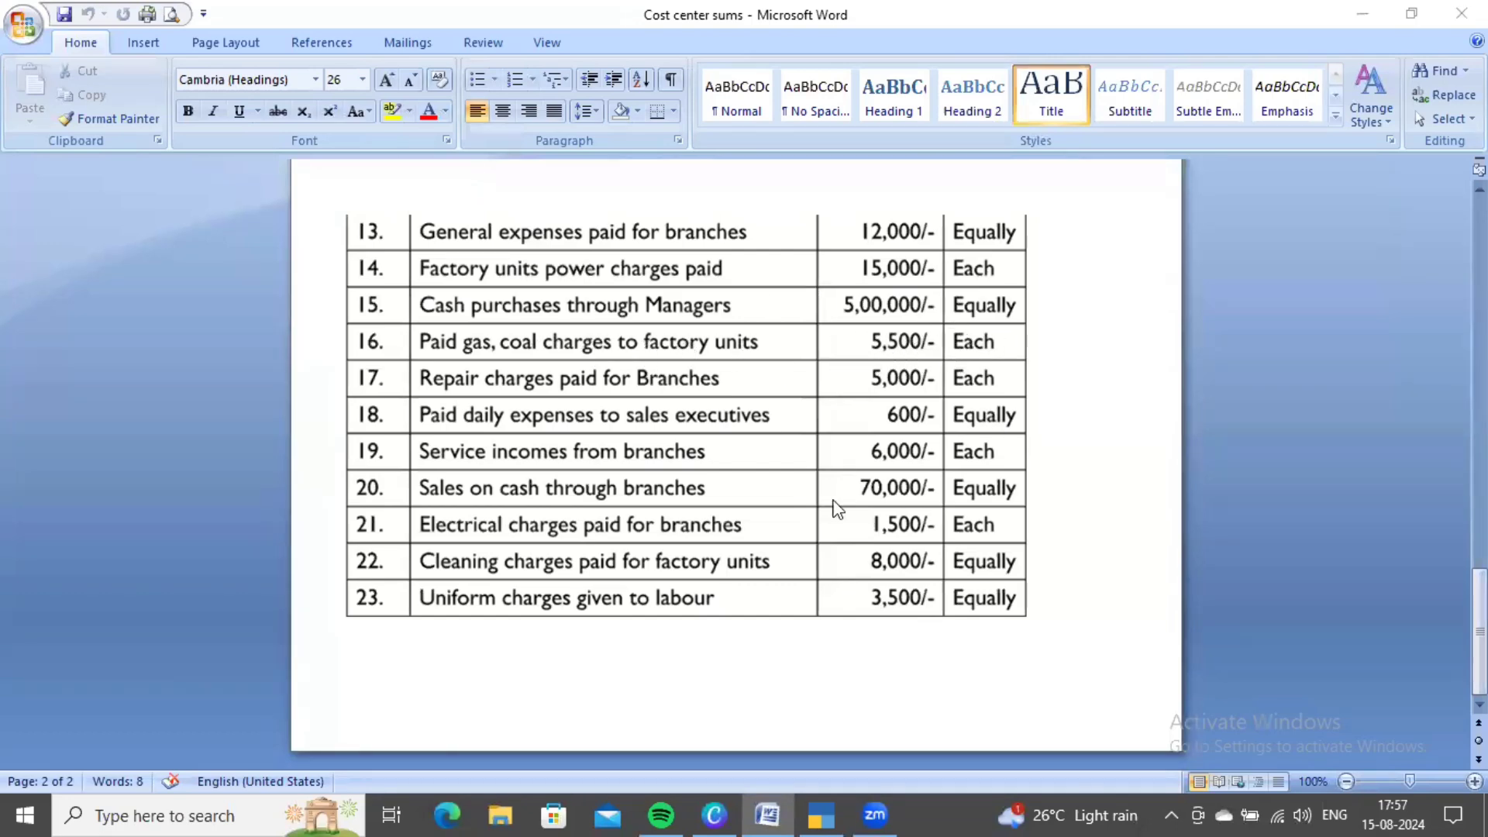
{"action": "key", "text": "alt+Tab"}
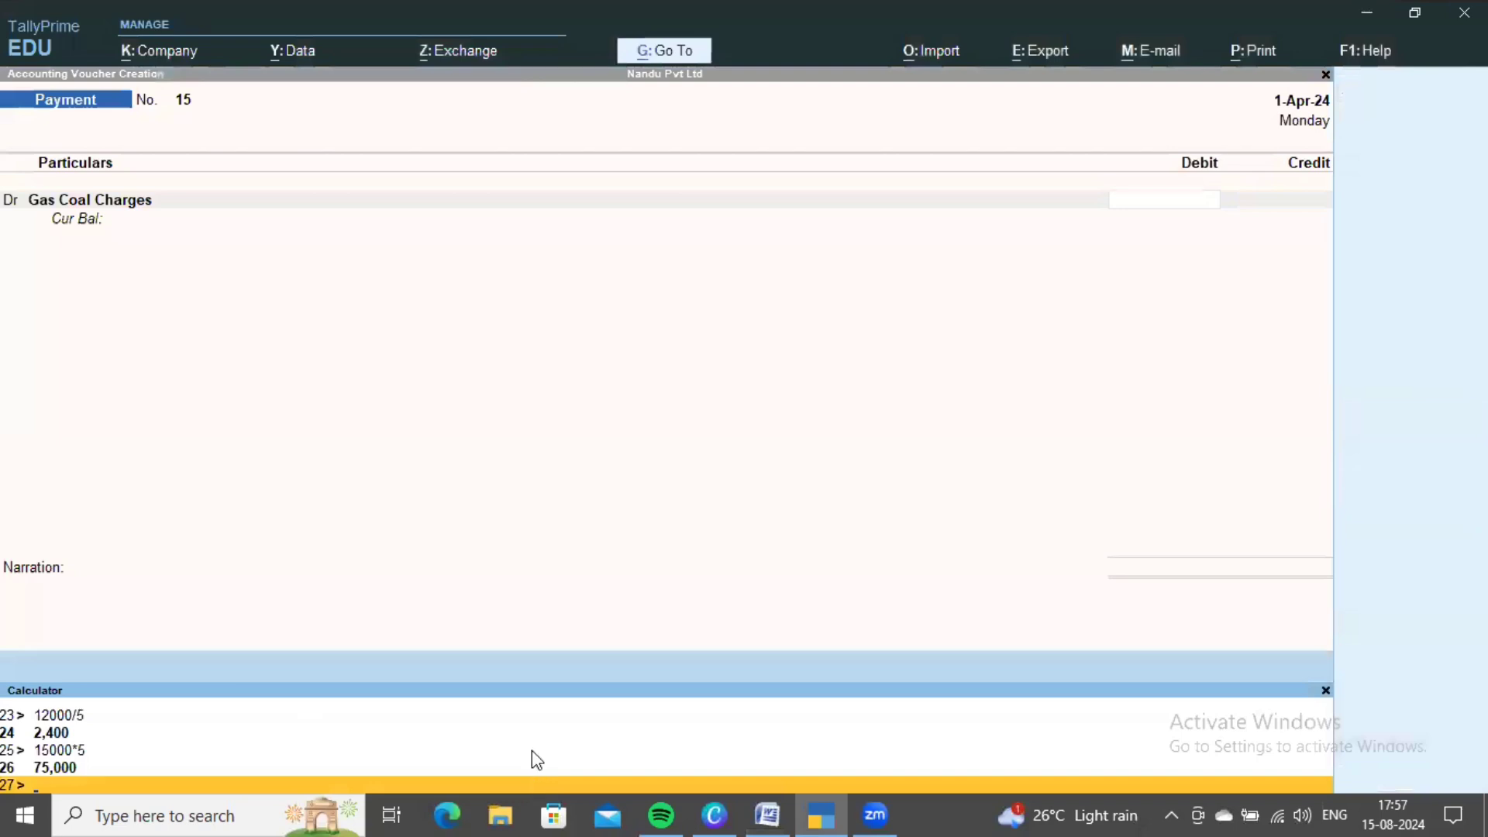
- Compute 5500*5, debit Gas Coal Charges 27,500, and choose the Factory Units category
{"action": "type", "text": "5500*5"}
{"action": "key", "text": "Return"}
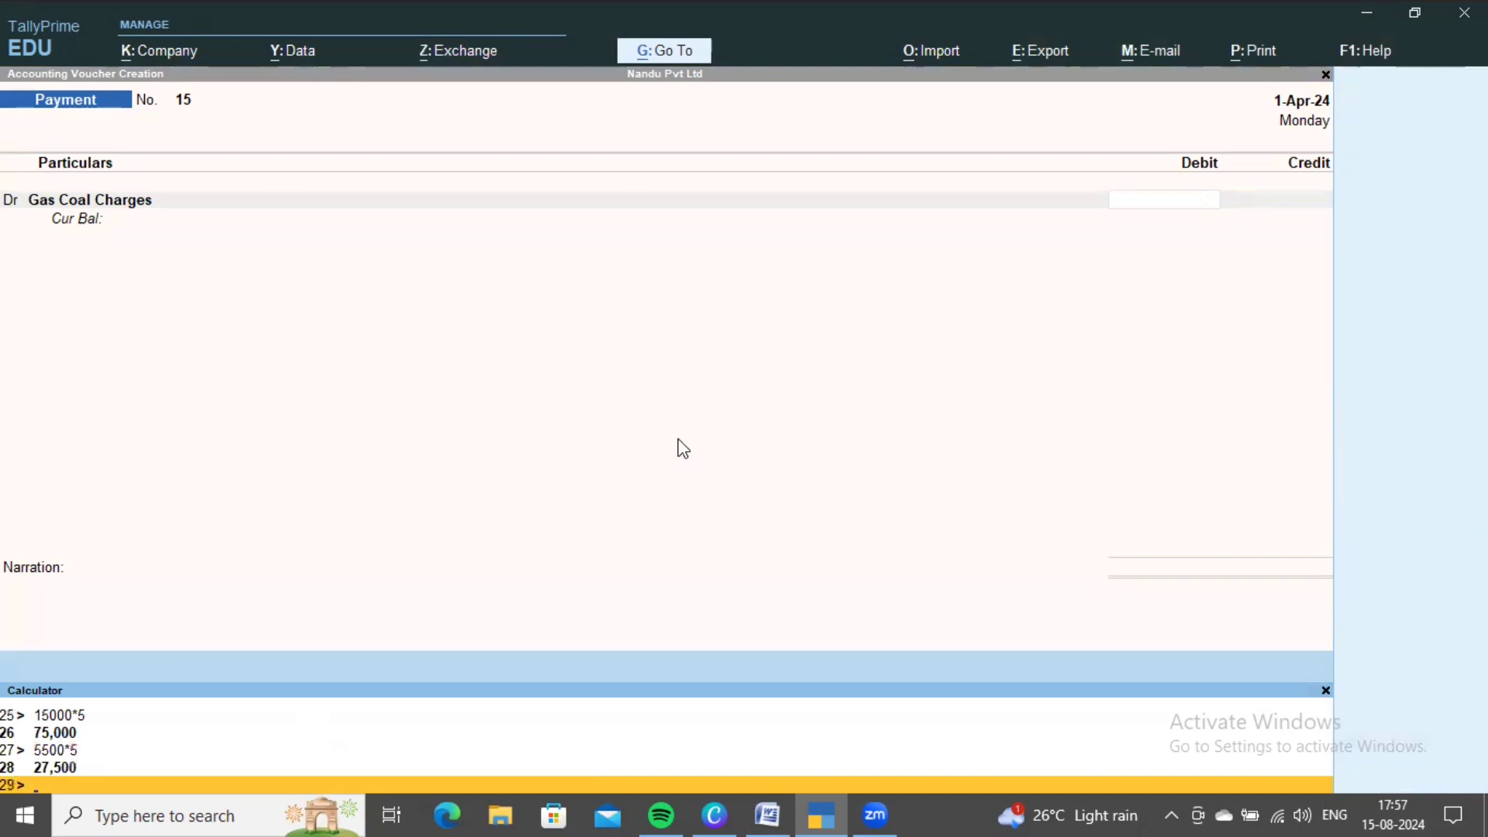
{"action": "left_click", "coordinate": [678, 446]}
{"action": "type", "text": "27500"}
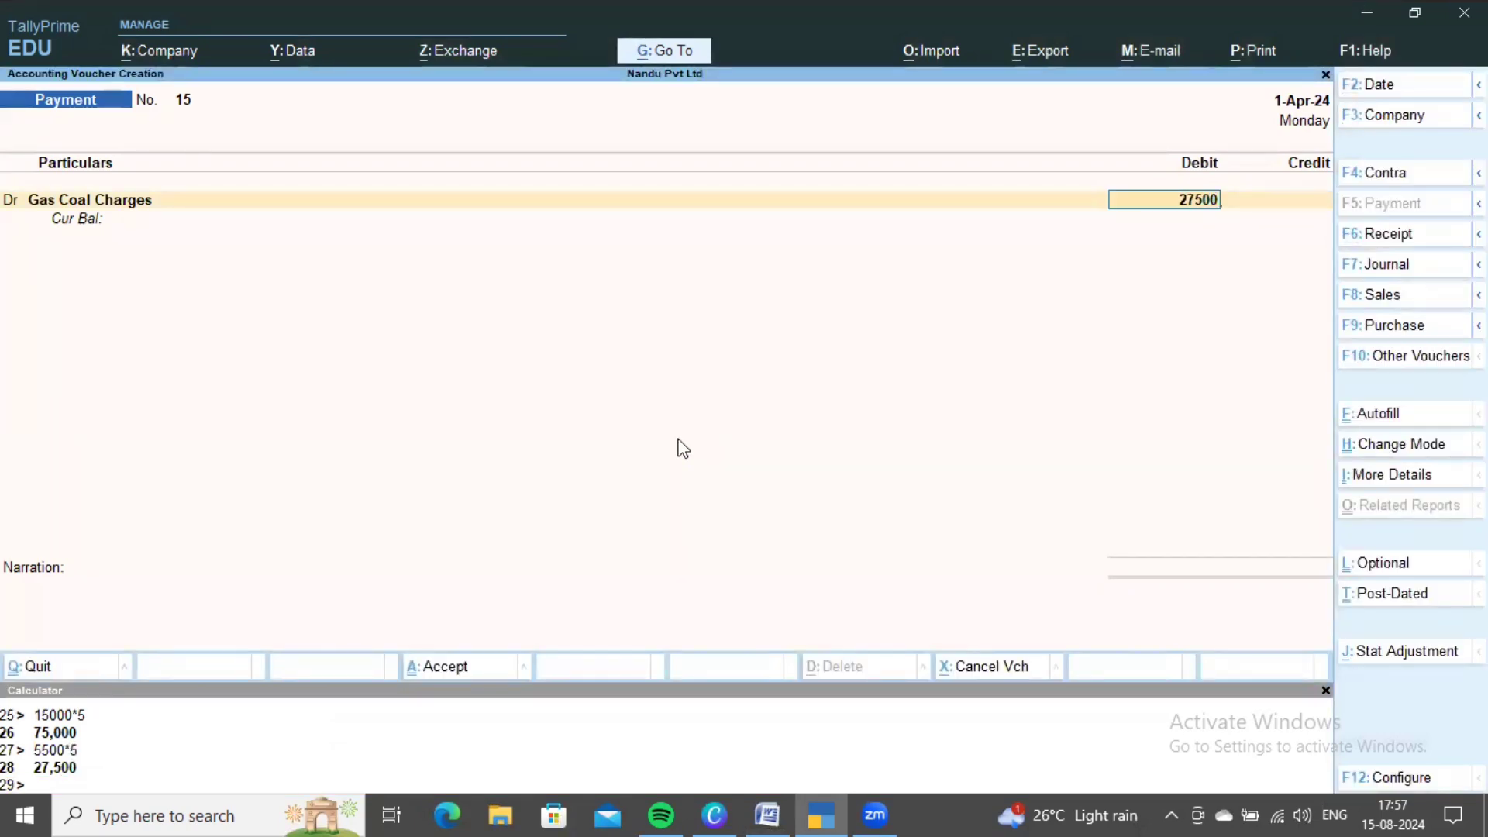
{"action": "key", "text": "Return"}
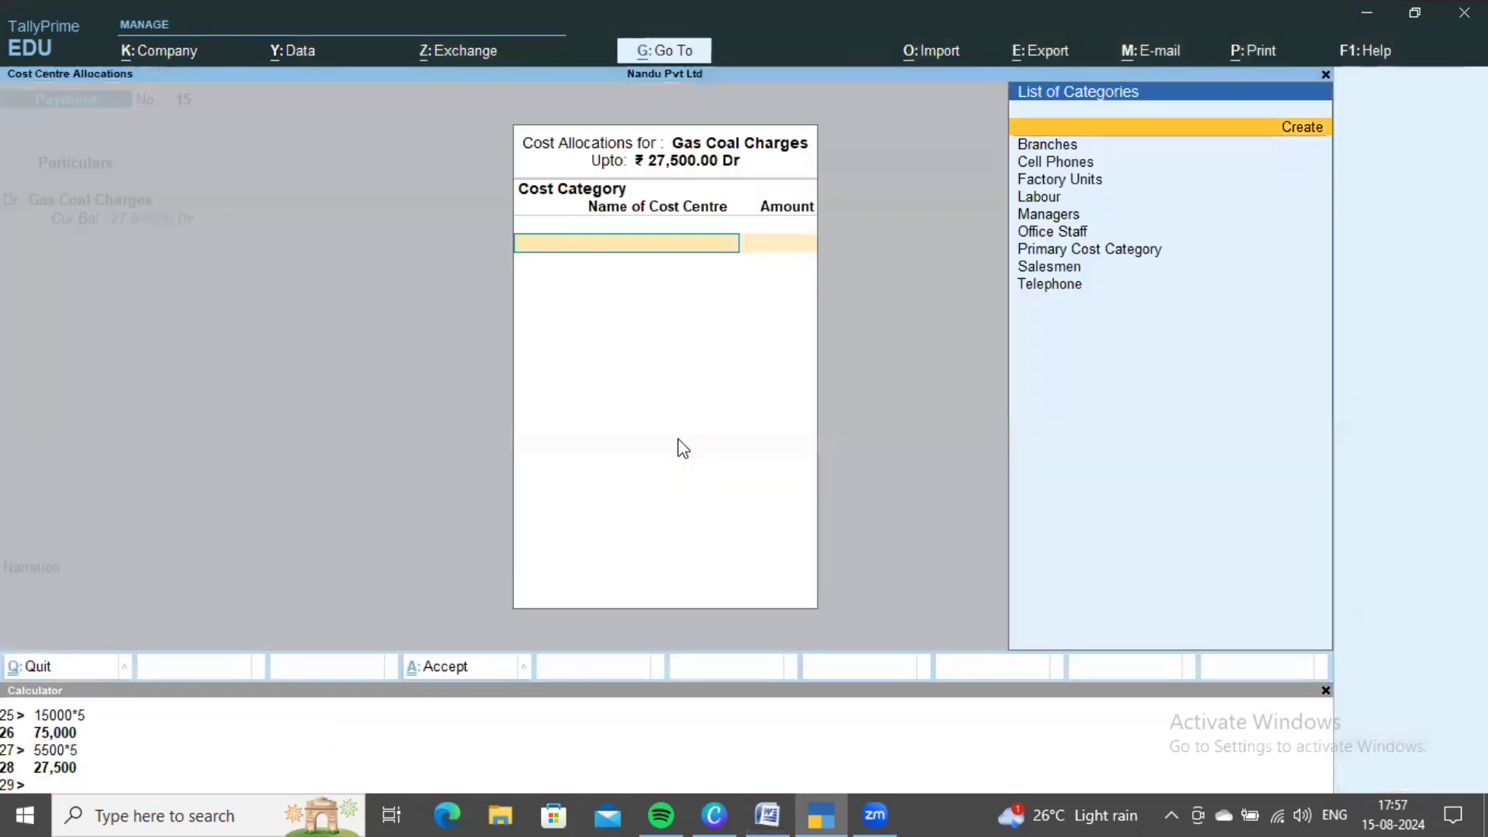
{"action": "key", "text": "Down"}
{"action": "key", "text": "Down"}
{"action": "key", "text": "Down"}
{"action": "key", "text": "Return"}
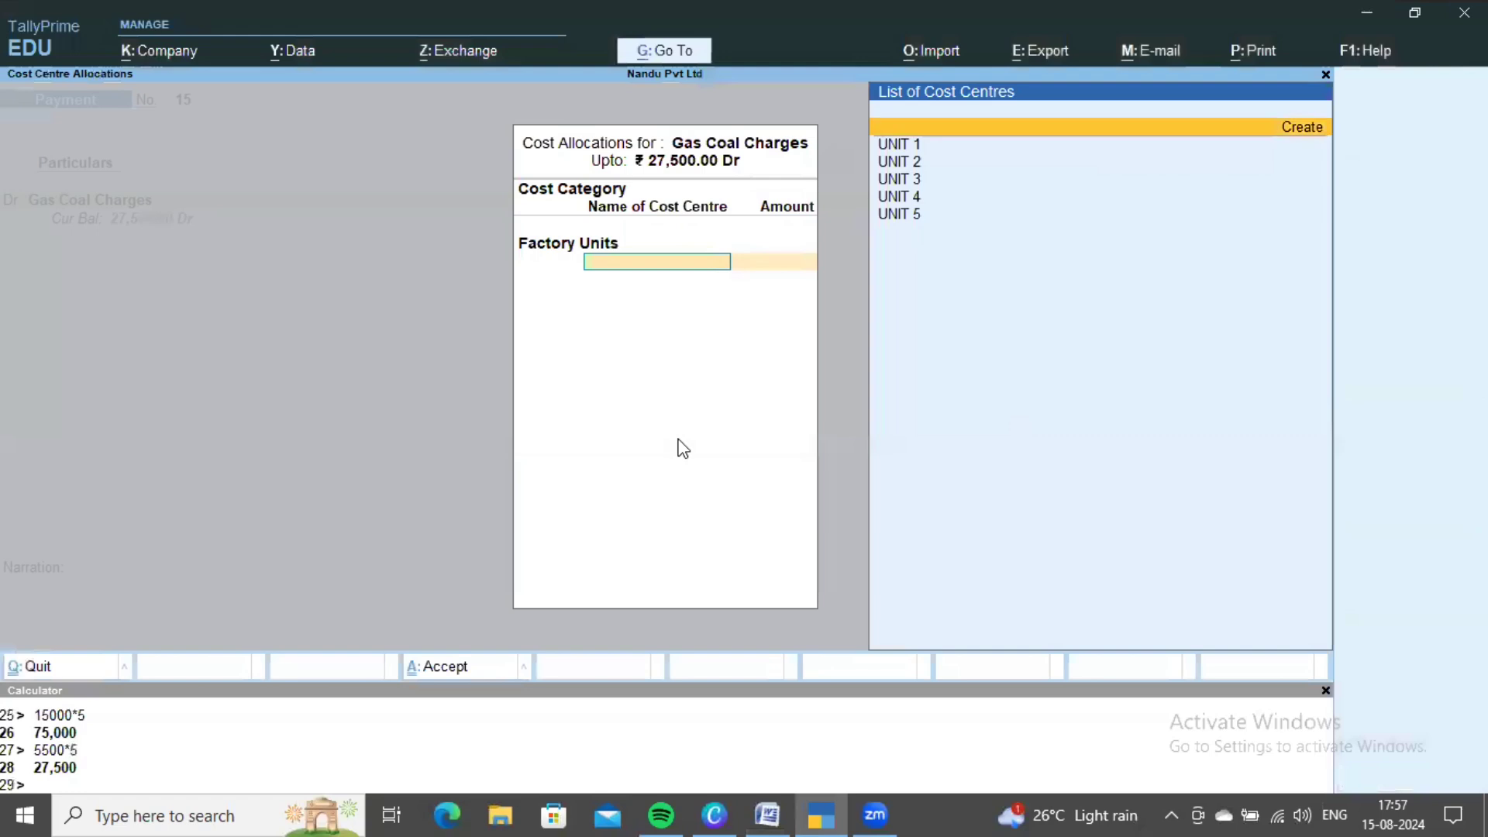
- Allocate 5,500 each to UNIT 1, UNIT 2 and UNIT 3
{"action": "key", "text": "Down"}
{"action": "key", "text": "Return"}
{"action": "type", "text": "5,500"}
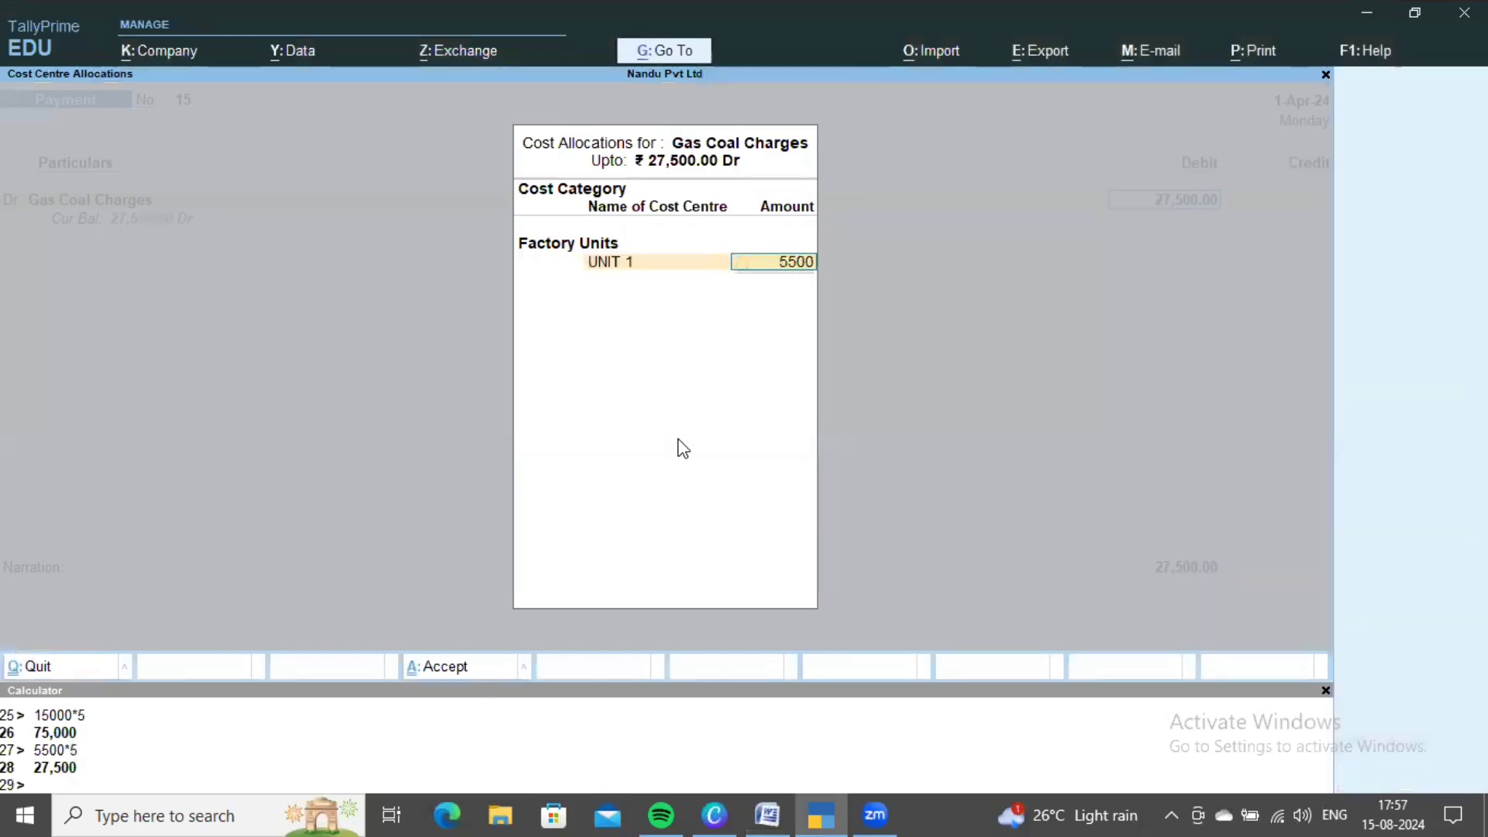
{"action": "key", "text": "Return"}
{"action": "key", "text": "Down"}
{"action": "key", "text": "Return"}
{"action": "type", "text": "5500"}
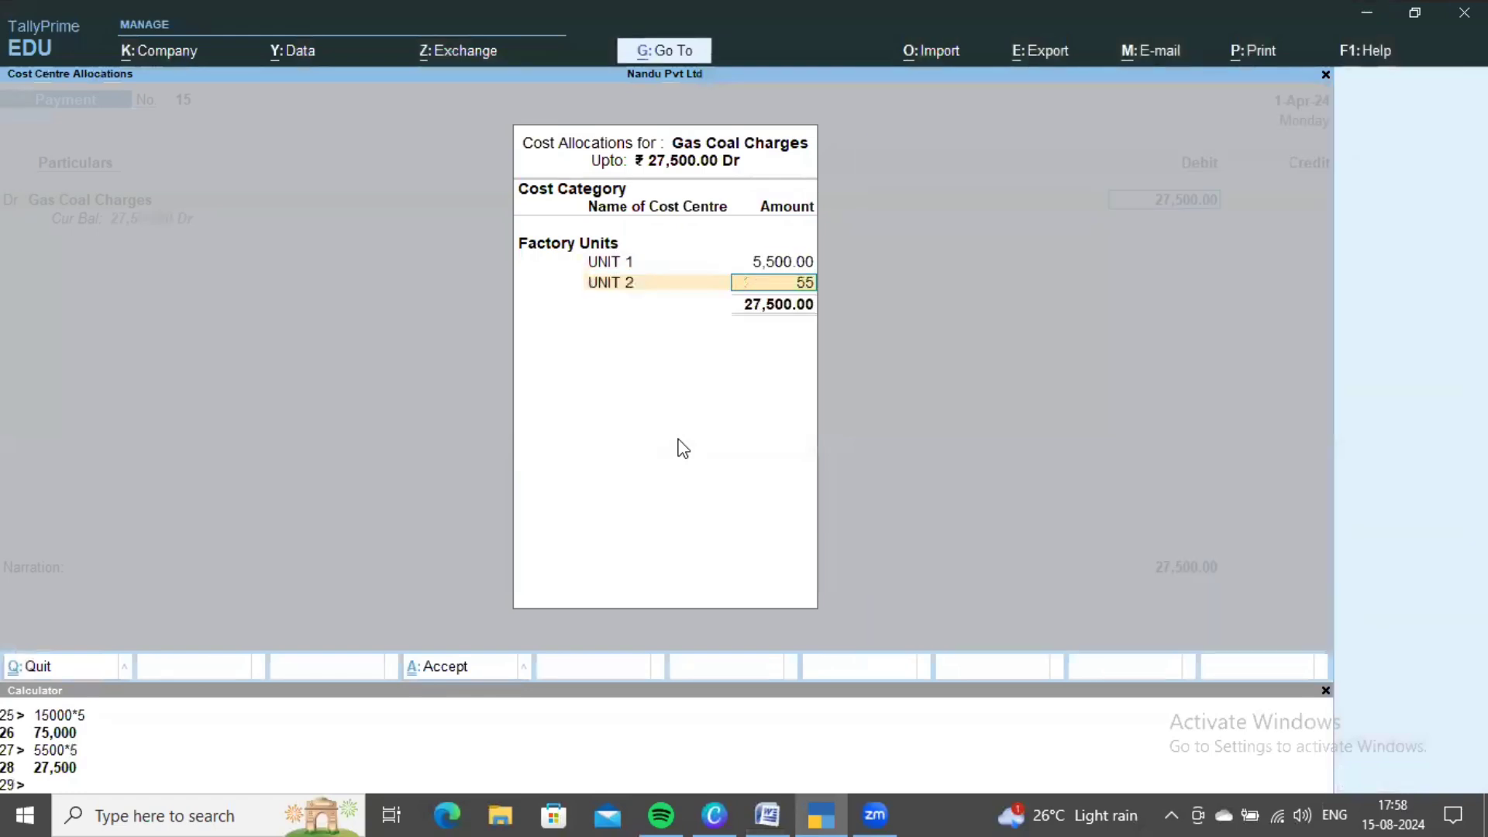
{"action": "key", "text": "Return"}
{"action": "key", "text": "Down"}
{"action": "key", "text": "Down"}
{"action": "key", "text": "Down"}
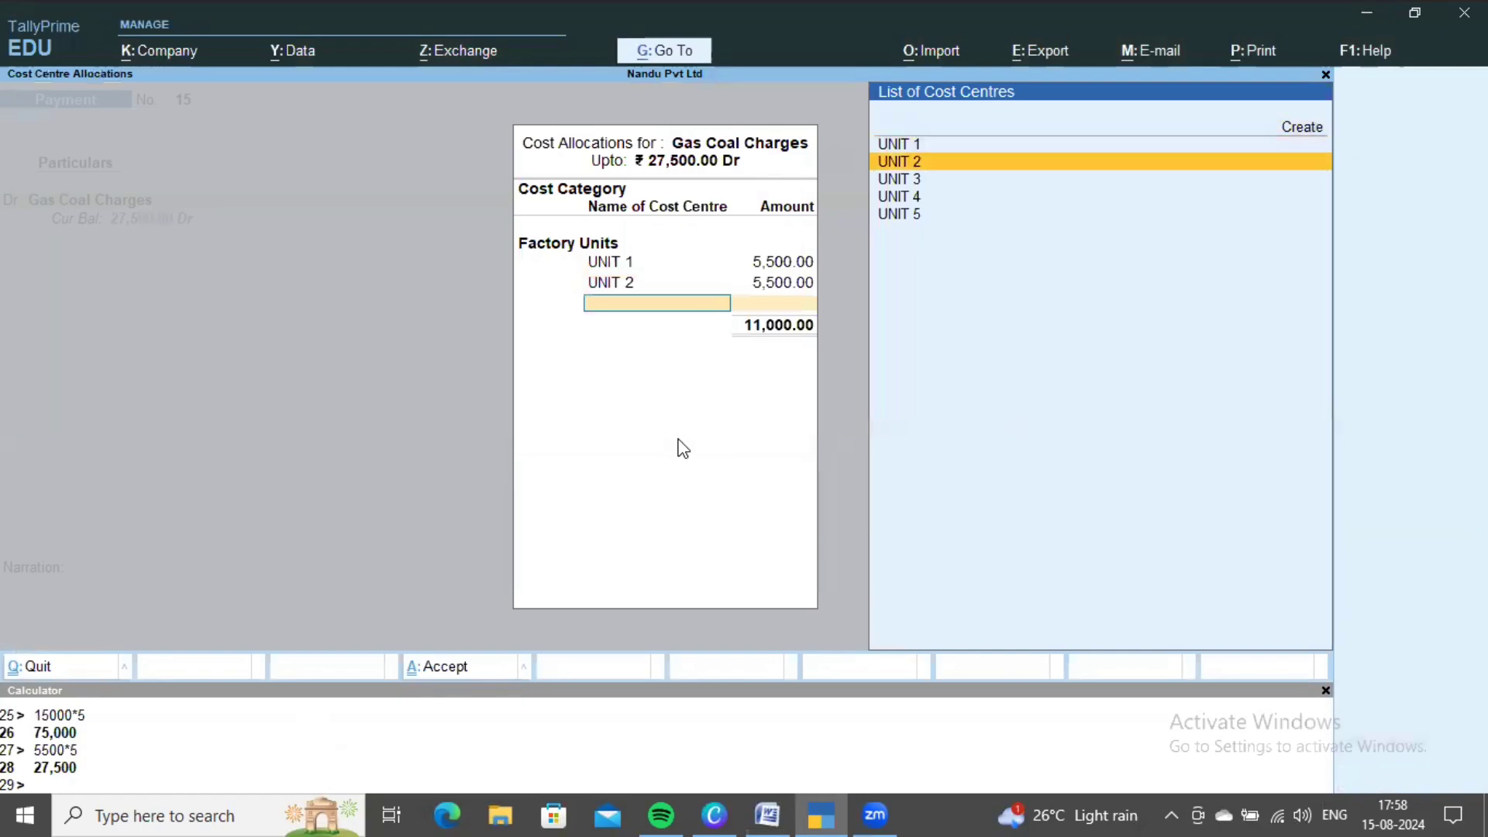
{"action": "key", "text": "Return"}
{"action": "type", "text": "5500"}
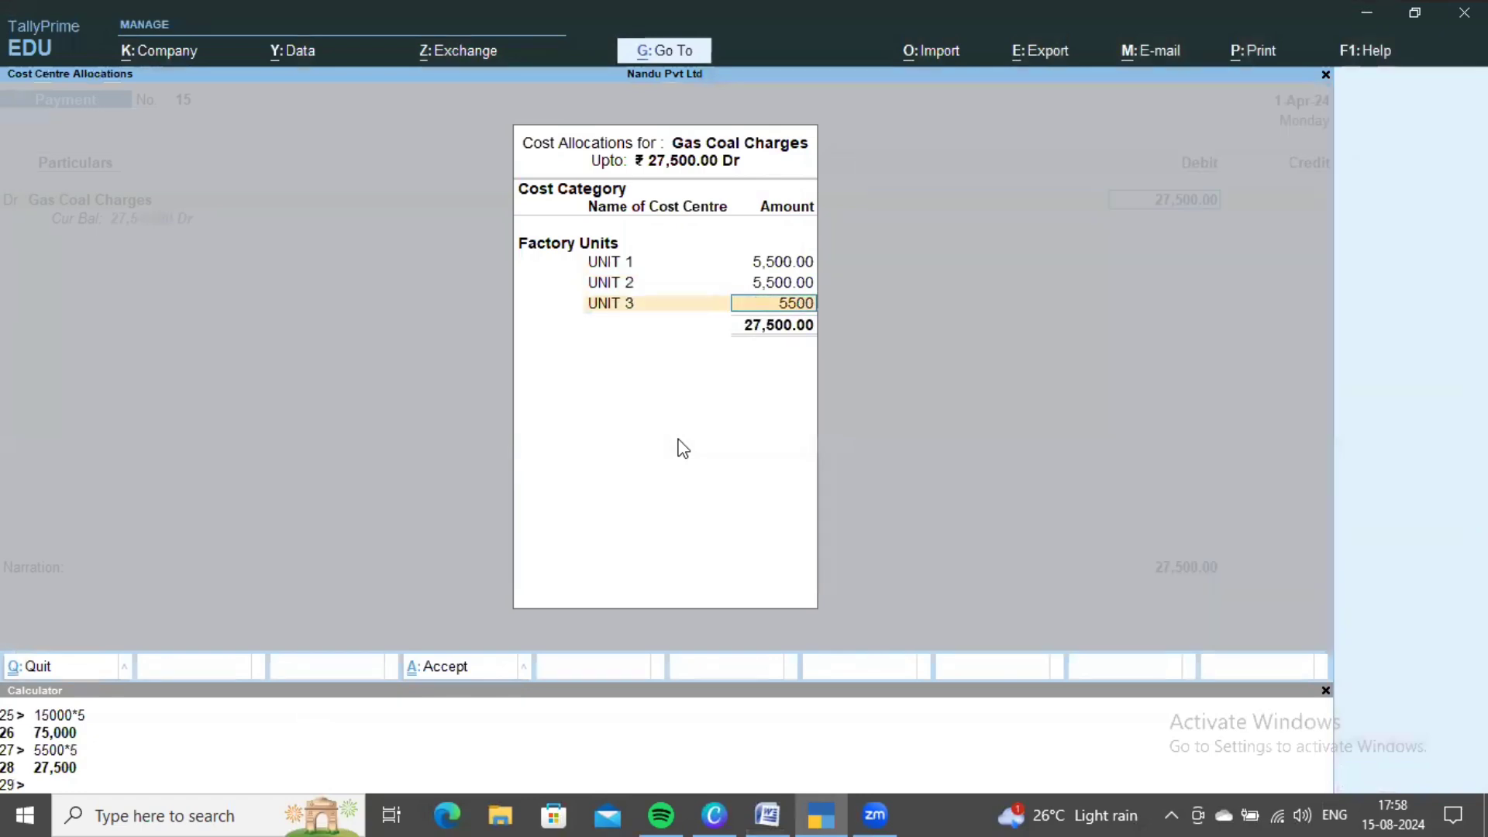
{"action": "key", "text": "Return"}
- Allocate 5,500 each to UNIT 4 and UNIT 5, credit Cash, and save voucher 15
{"action": "key", "text": "Down"}
{"action": "key", "text": "Down"}
{"action": "key", "text": "Down"}
{"action": "key", "text": "Down"}
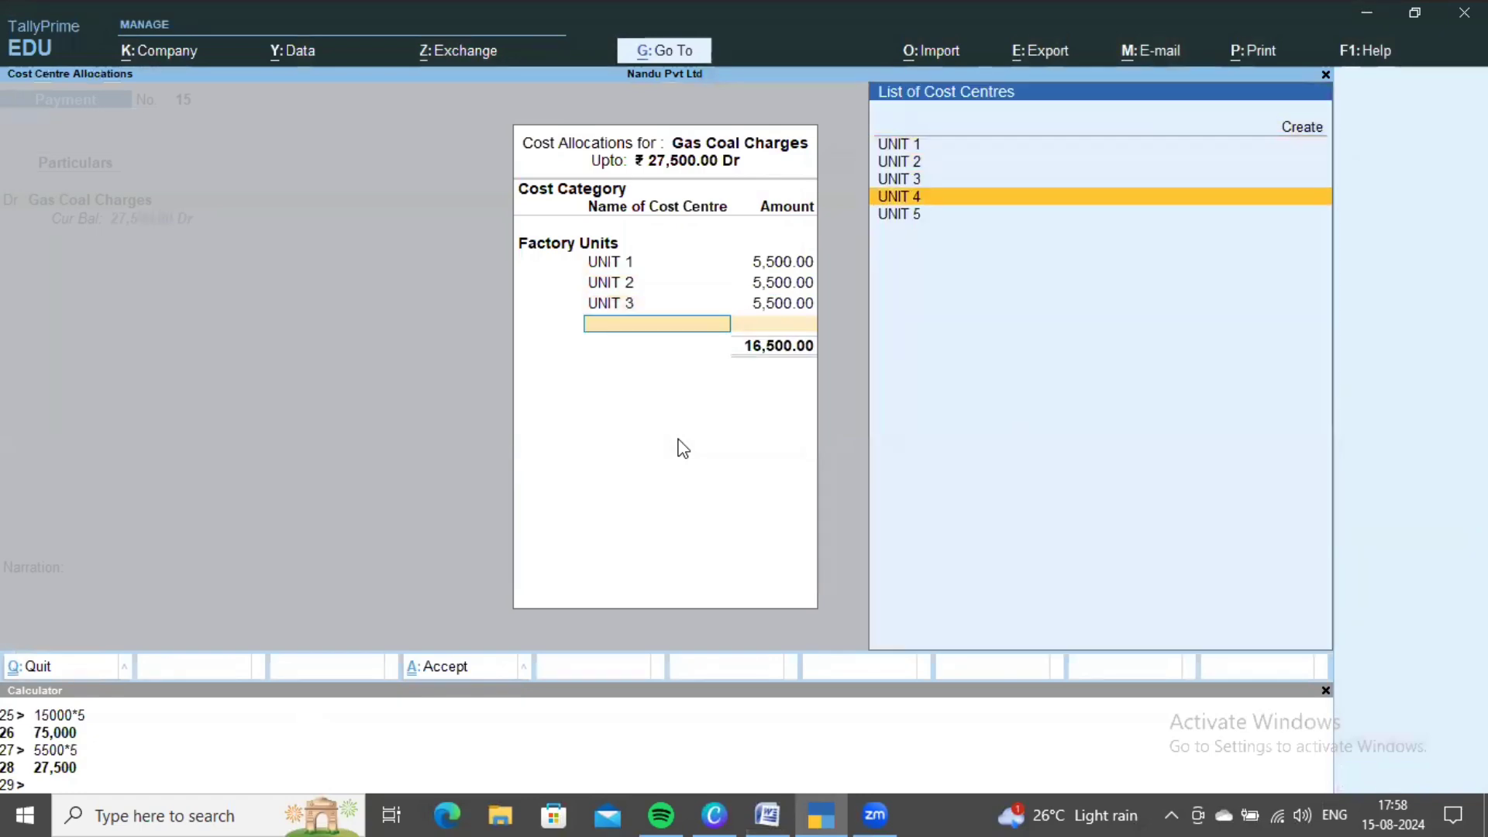
{"action": "key", "text": "Return"}
{"action": "type", "text": "5500"}
{"action": "key", "text": "Return"}
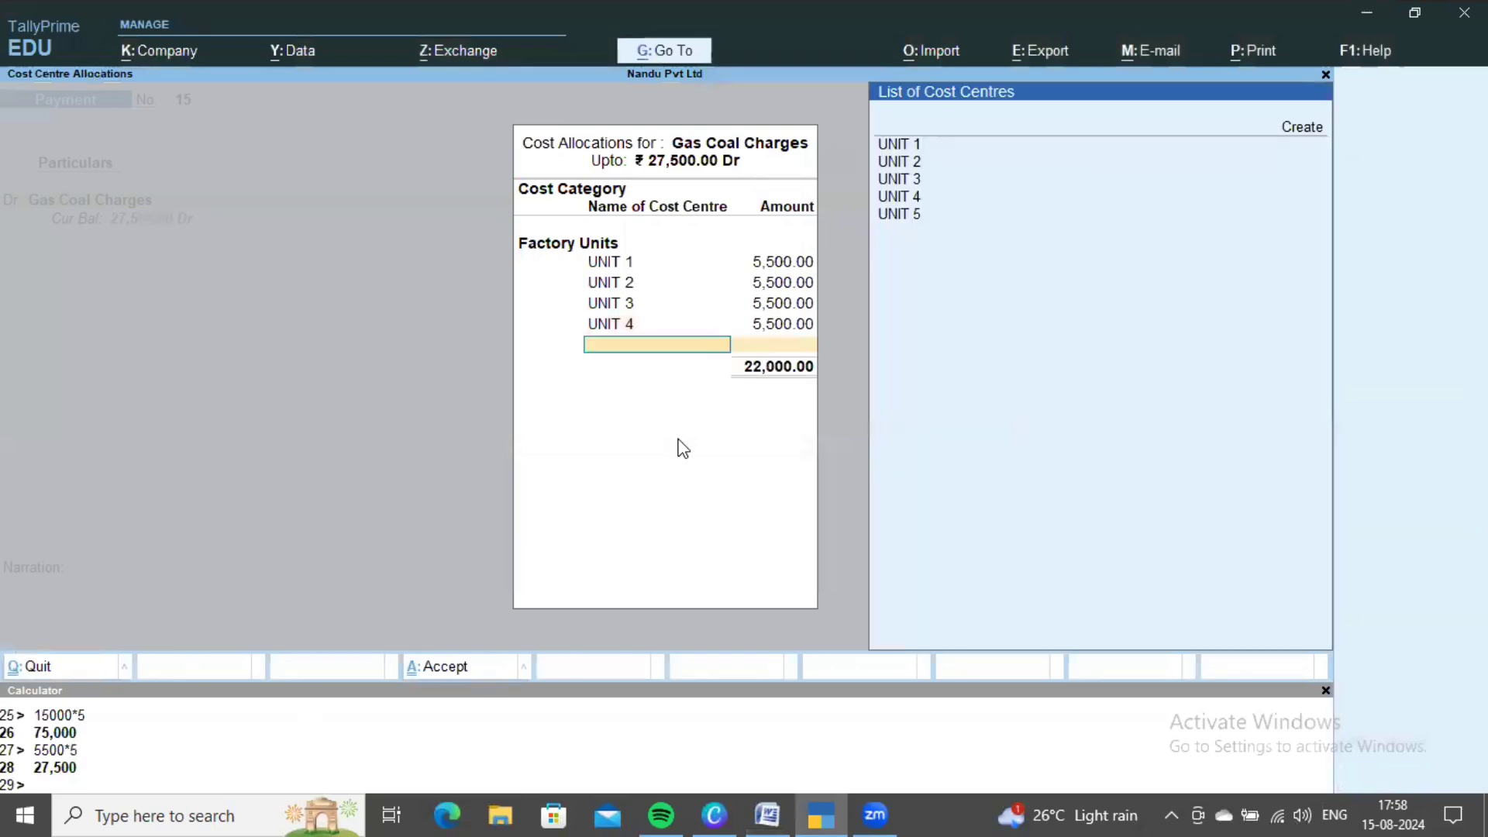
{"action": "key", "text": "Down"}
{"action": "key", "text": "Down"}
{"action": "key", "text": "Down"}
{"action": "key", "text": "Down"}
{"action": "key", "text": "Down"}
{"action": "key", "text": "Return"}
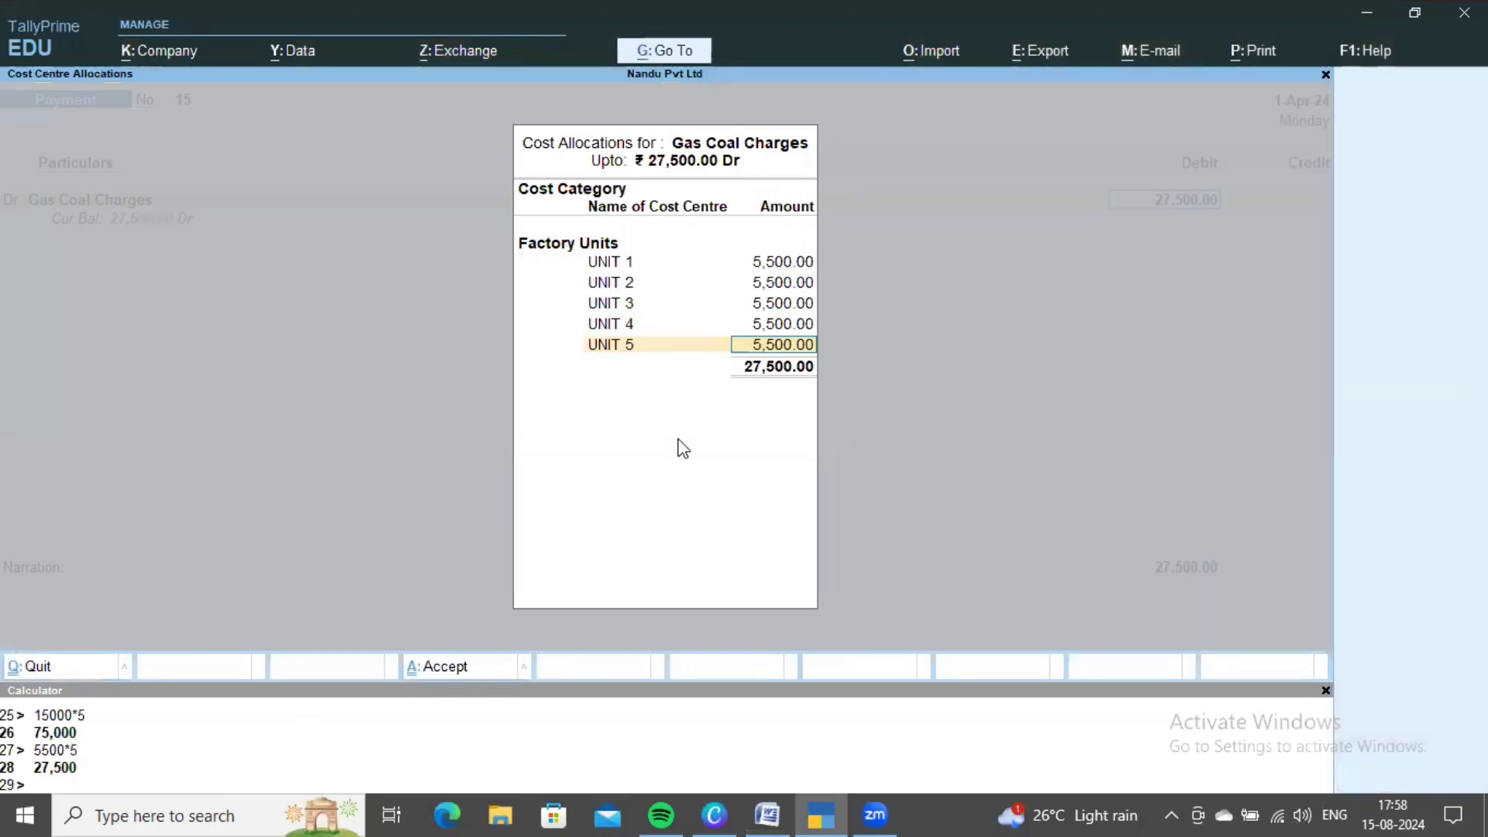
{"action": "key", "text": "Return"}
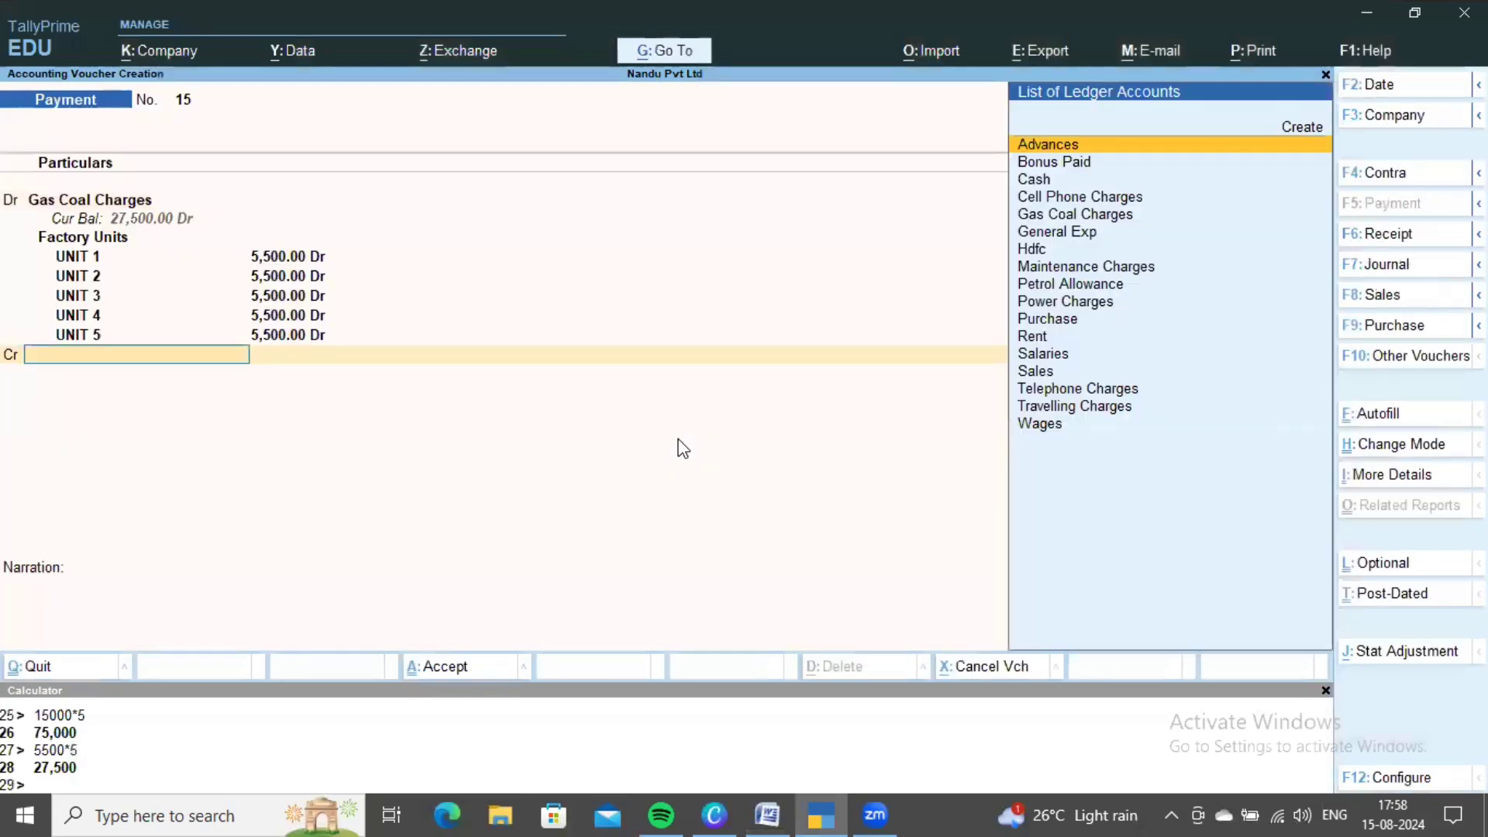
{"action": "key", "text": "Down"}
{"action": "key", "text": "Down"}
{"action": "key", "text": "Return"}
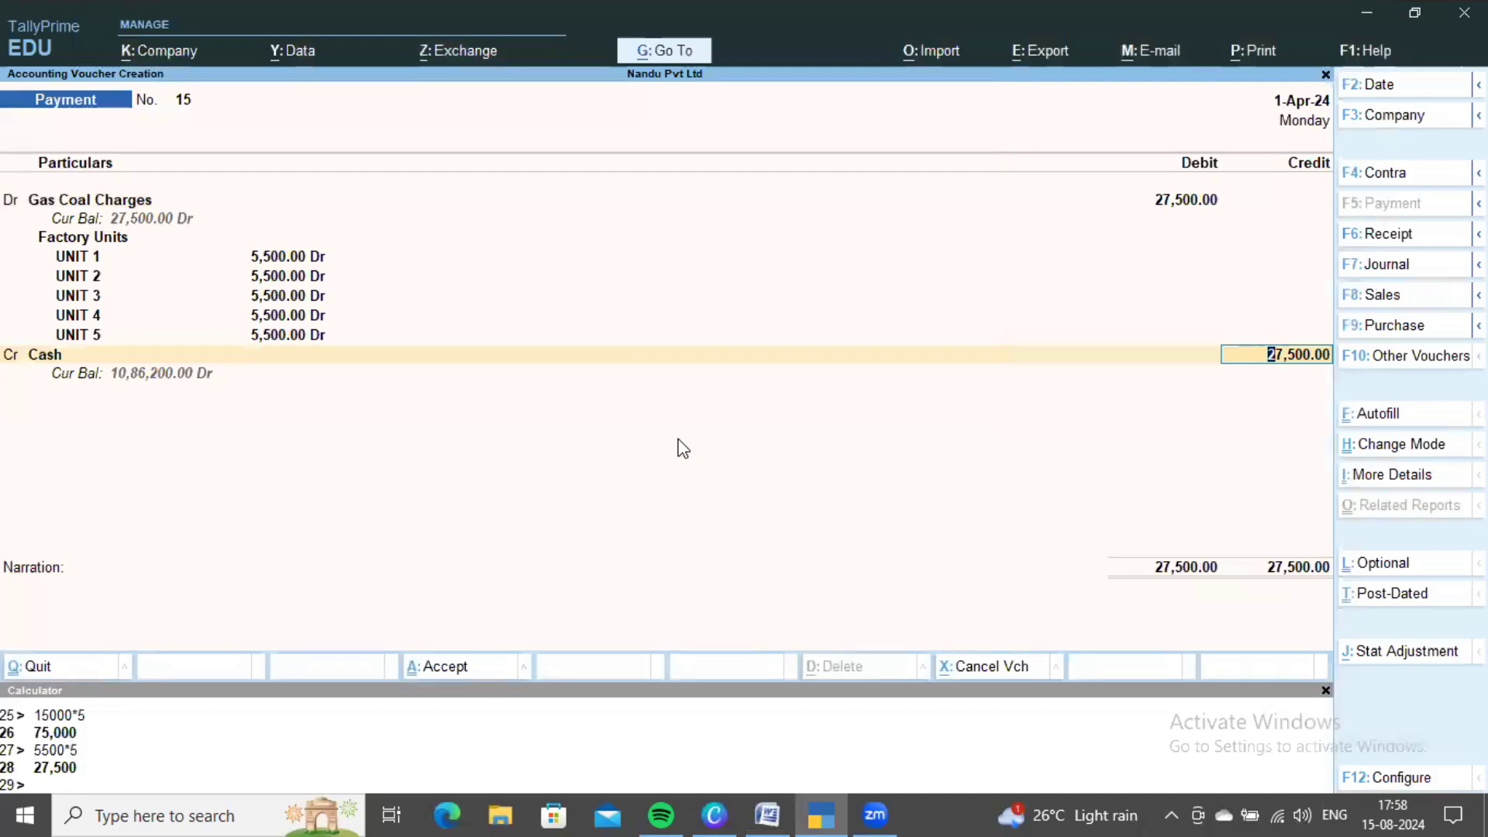
{"action": "key", "text": "ctrl+a"}
{"action": "key", "text": "alt+Tab"}
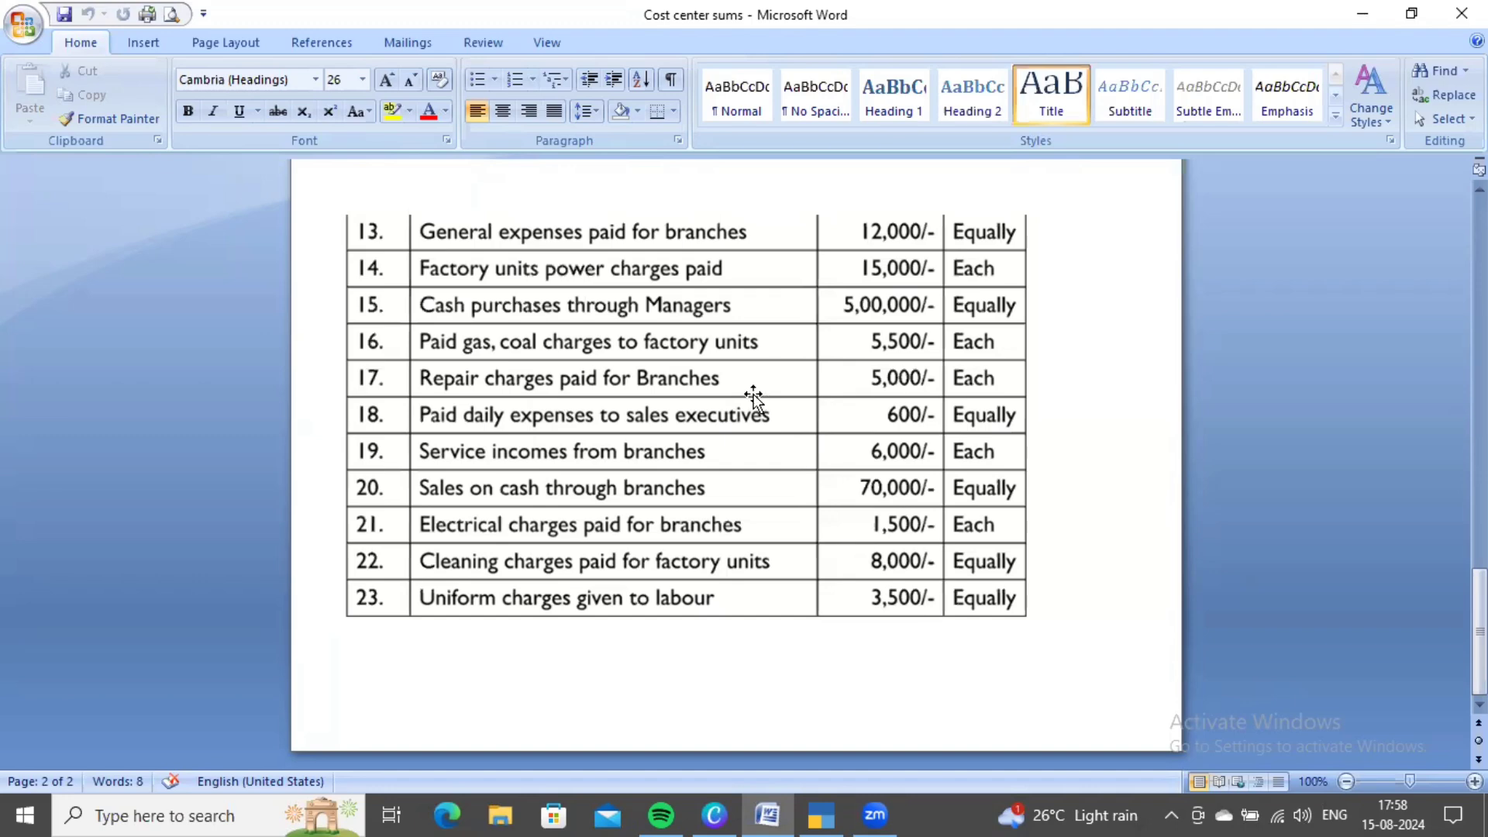
- Create the Repair Charges ledger under Indirect Expenses and save it
{"action": "key", "text": "alt+Tab"}
{"action": "key", "text": "Up"}
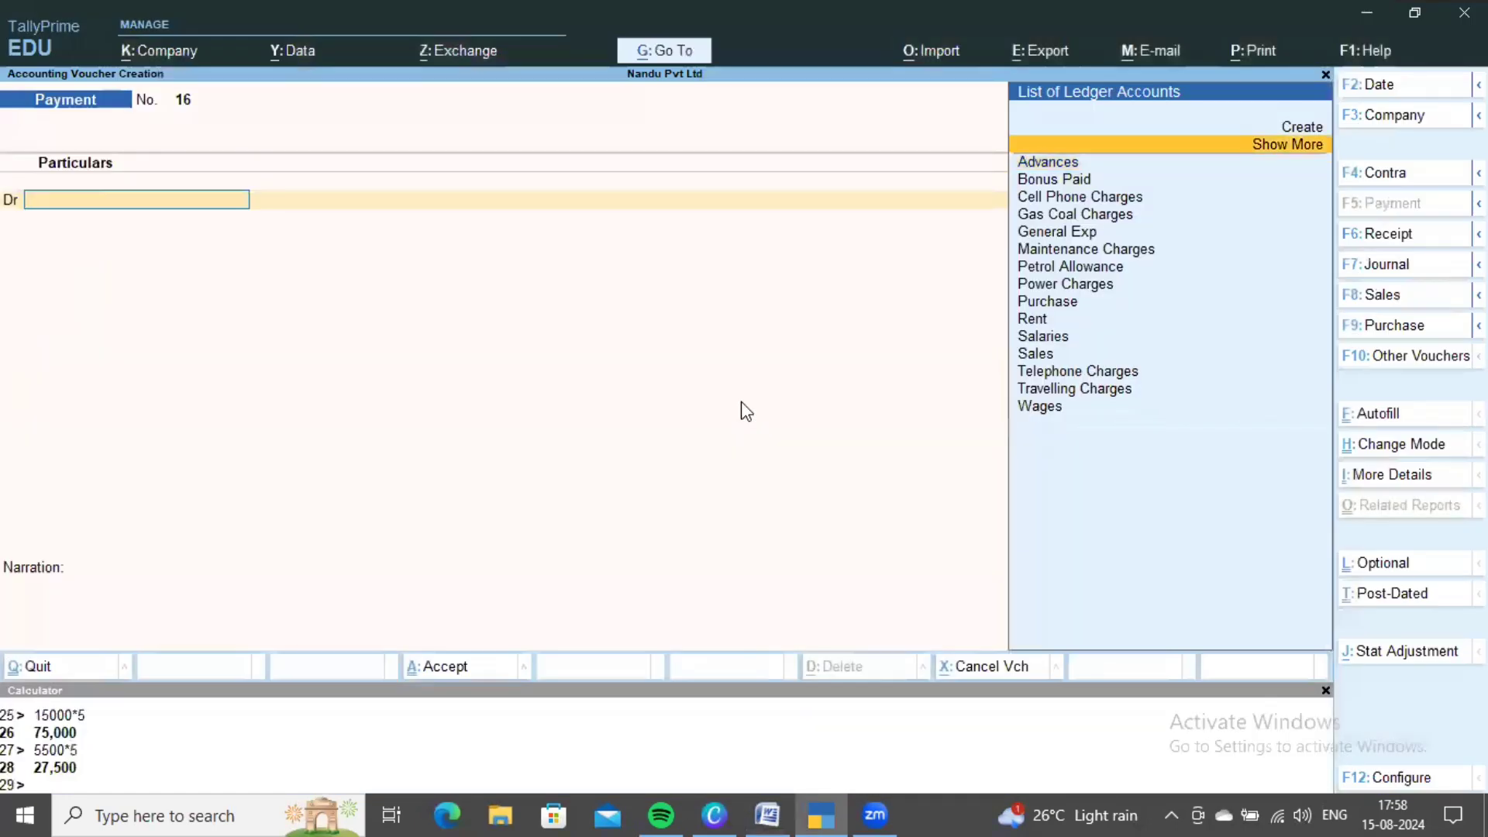
{"action": "key", "text": "Up"}
{"action": "key", "text": "Return"}
{"action": "type", "text": "Repair"}
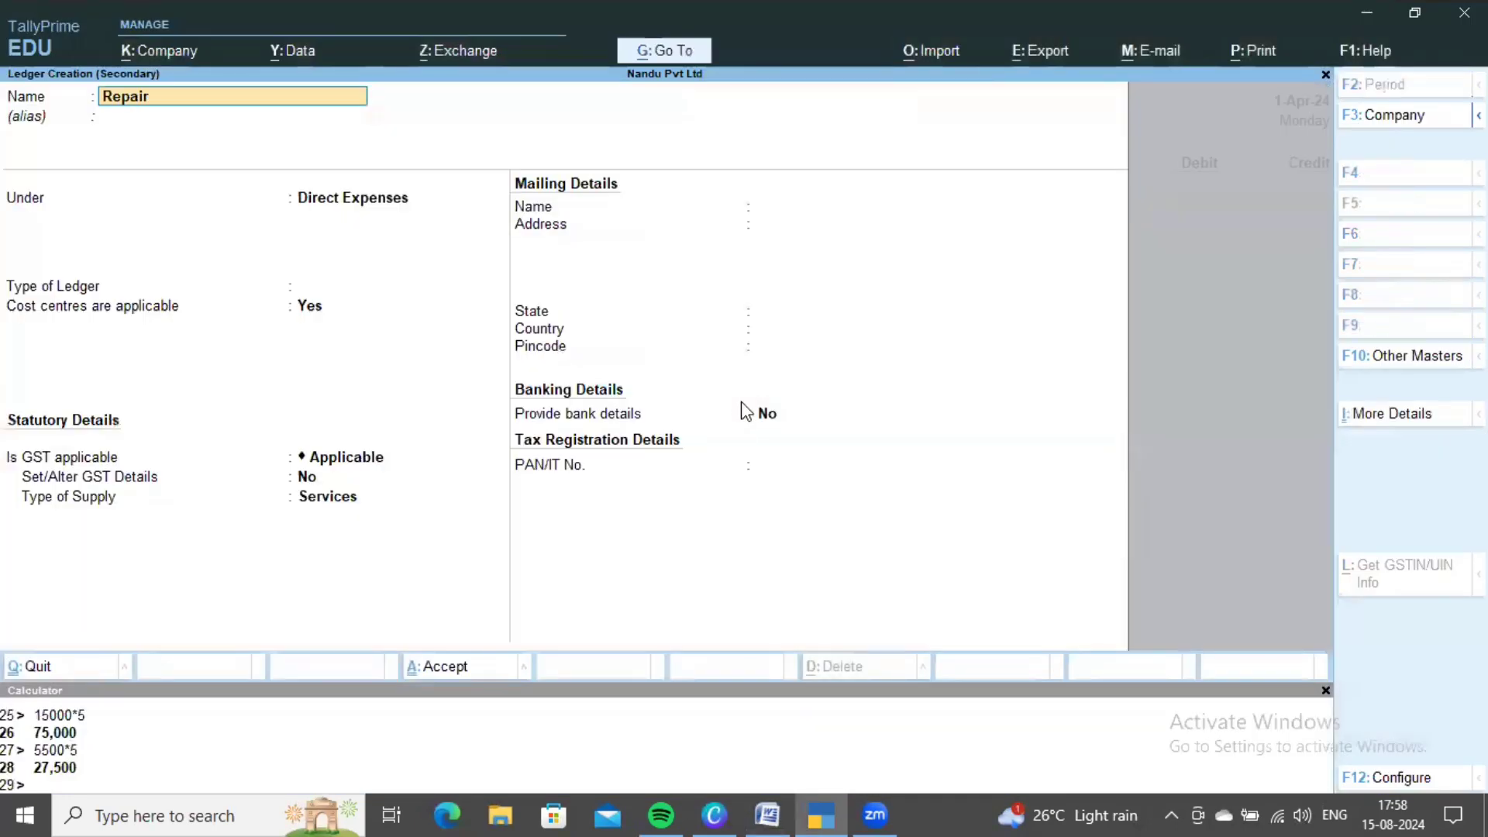
{"action": "type", "text": " Charges"}
{"action": "key", "text": "Return"}
{"action": "key", "text": "Return"}
{"action": "type", "text": "Indi"}
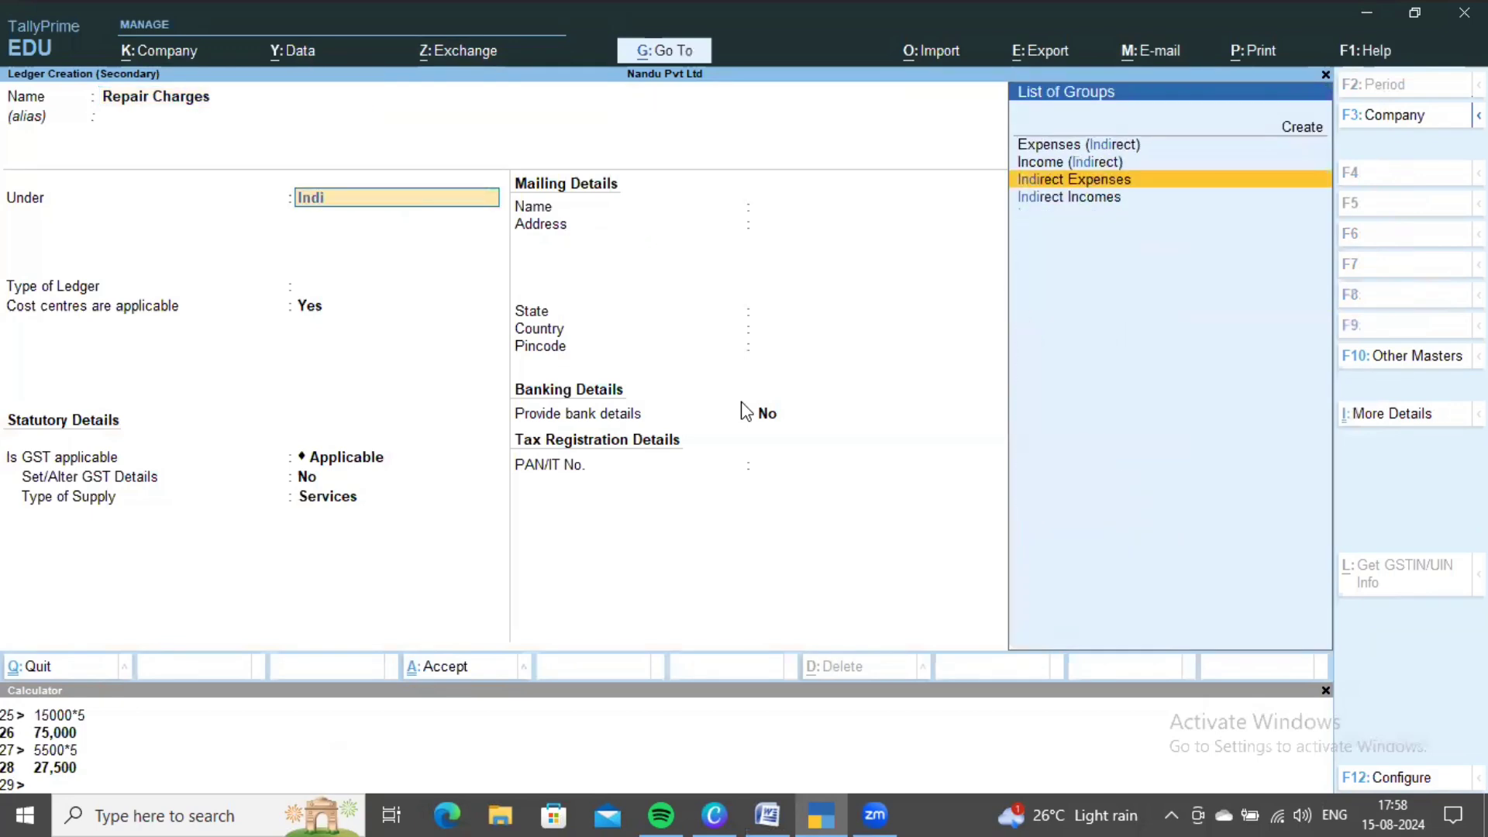
{"action": "key", "text": "Return"}
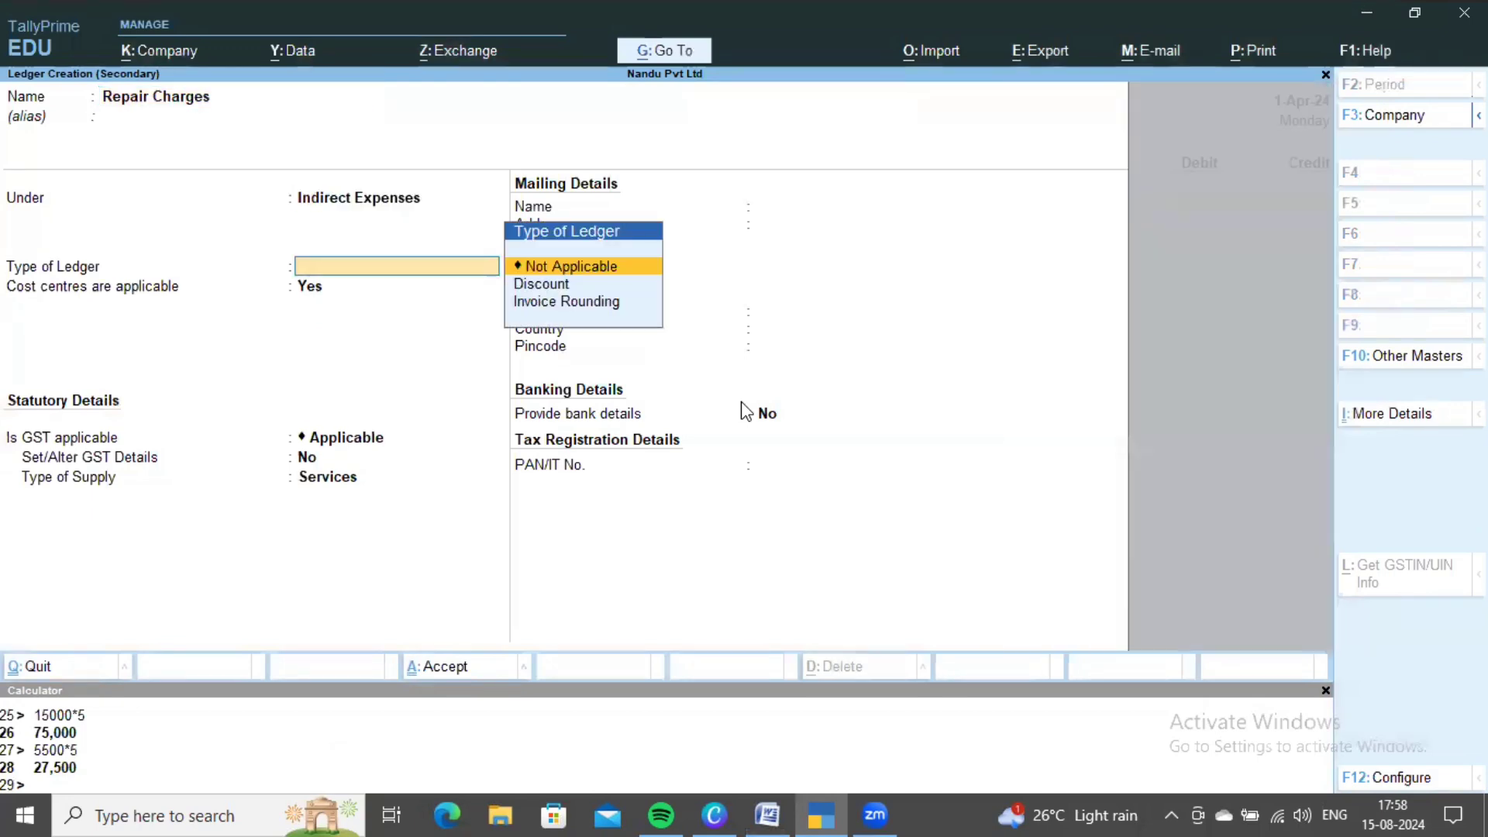
{"action": "key", "text": "ctrl+a"}
{"action": "key", "text": "alt+Tab"}
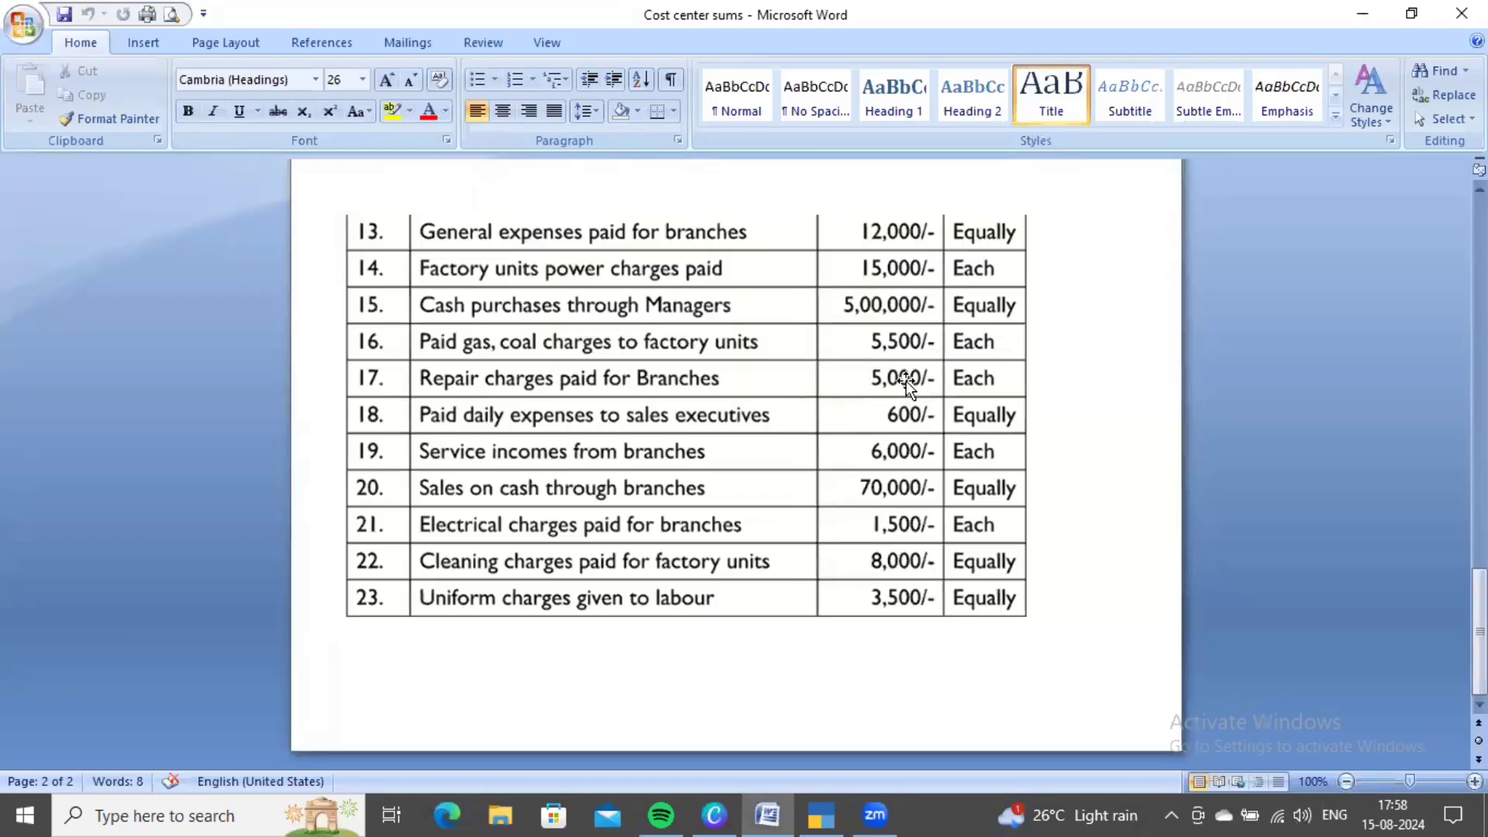
- Review the Word sheet's repair charges of 5,000 per branch
{"action": "scroll", "coordinate": [925, 380], "scroll_direction": "up", "scroll_amount": 20}
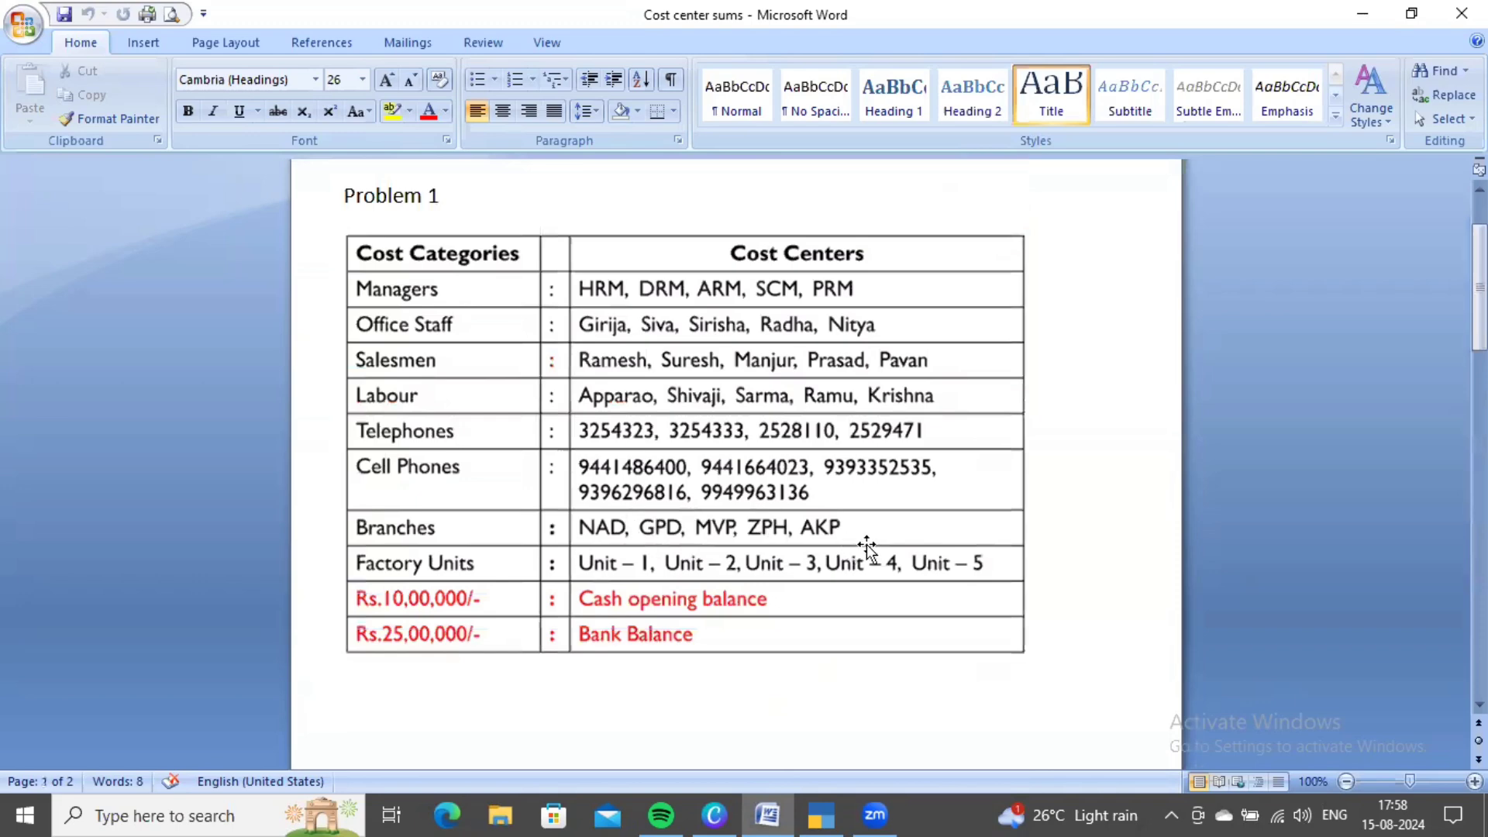
{"action": "scroll", "coordinate": [853, 544], "scroll_direction": "down", "scroll_amount": 10}
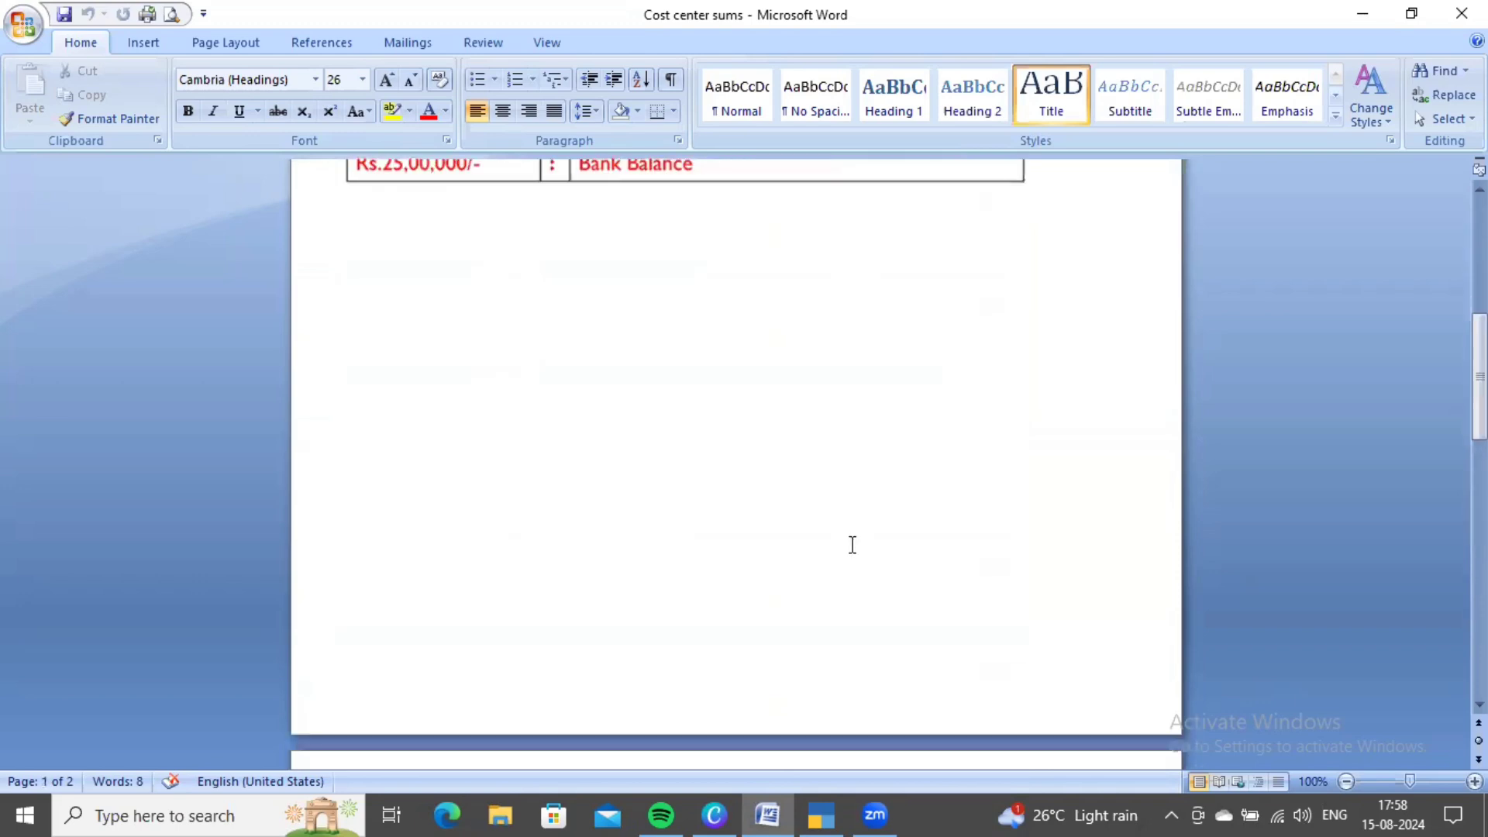
{"action": "scroll", "coordinate": [850, 540], "scroll_direction": "down", "scroll_amount": 10}
{"action": "scroll", "coordinate": [850, 537], "scroll_direction": "up", "scroll_amount": 1}
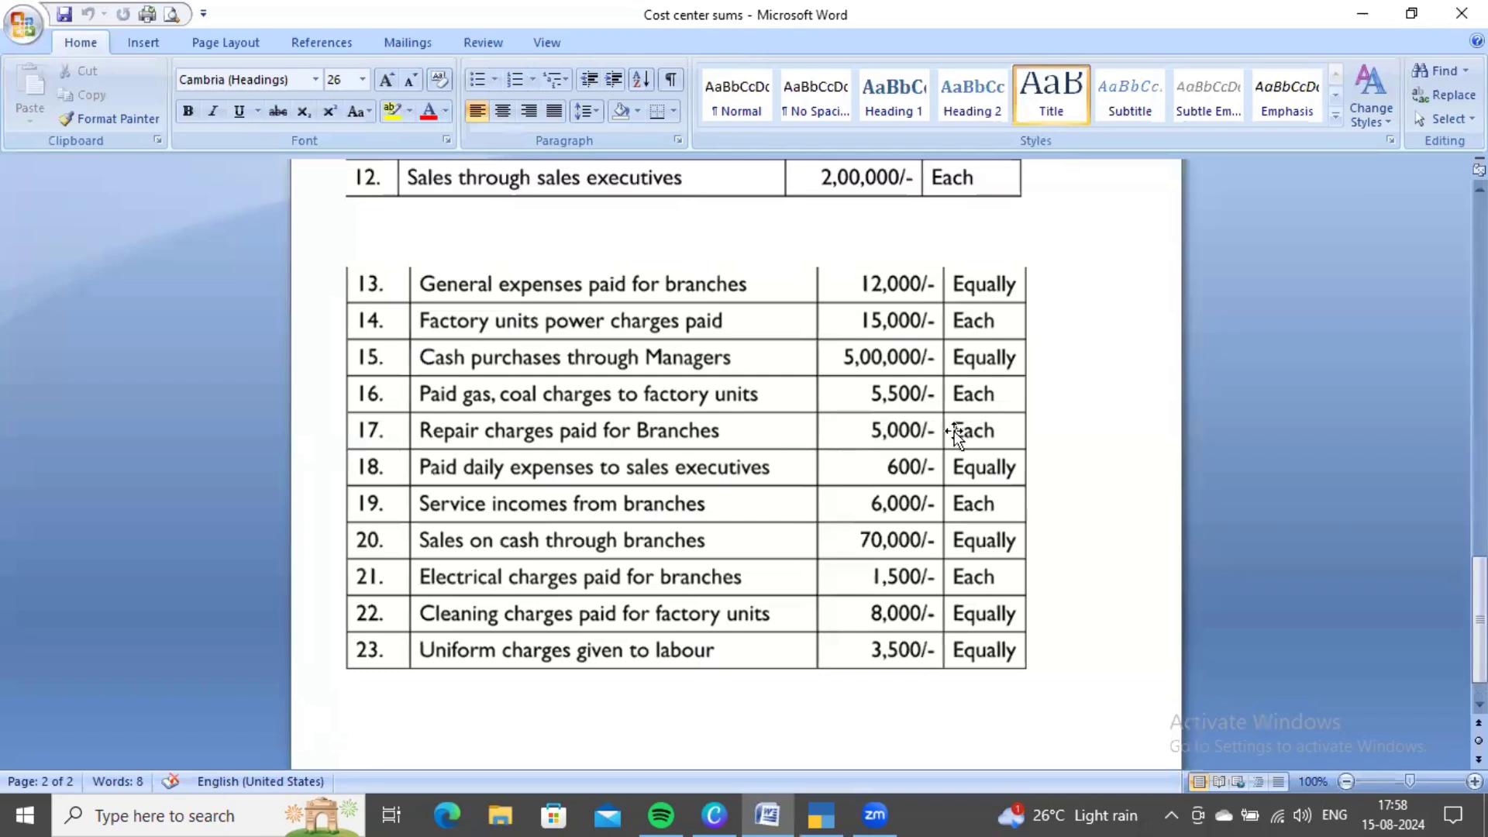
- Compute 5000*5, debit Repair Charges 25,000, and choose the Branches category
{"action": "key", "text": "alt+Tab"}
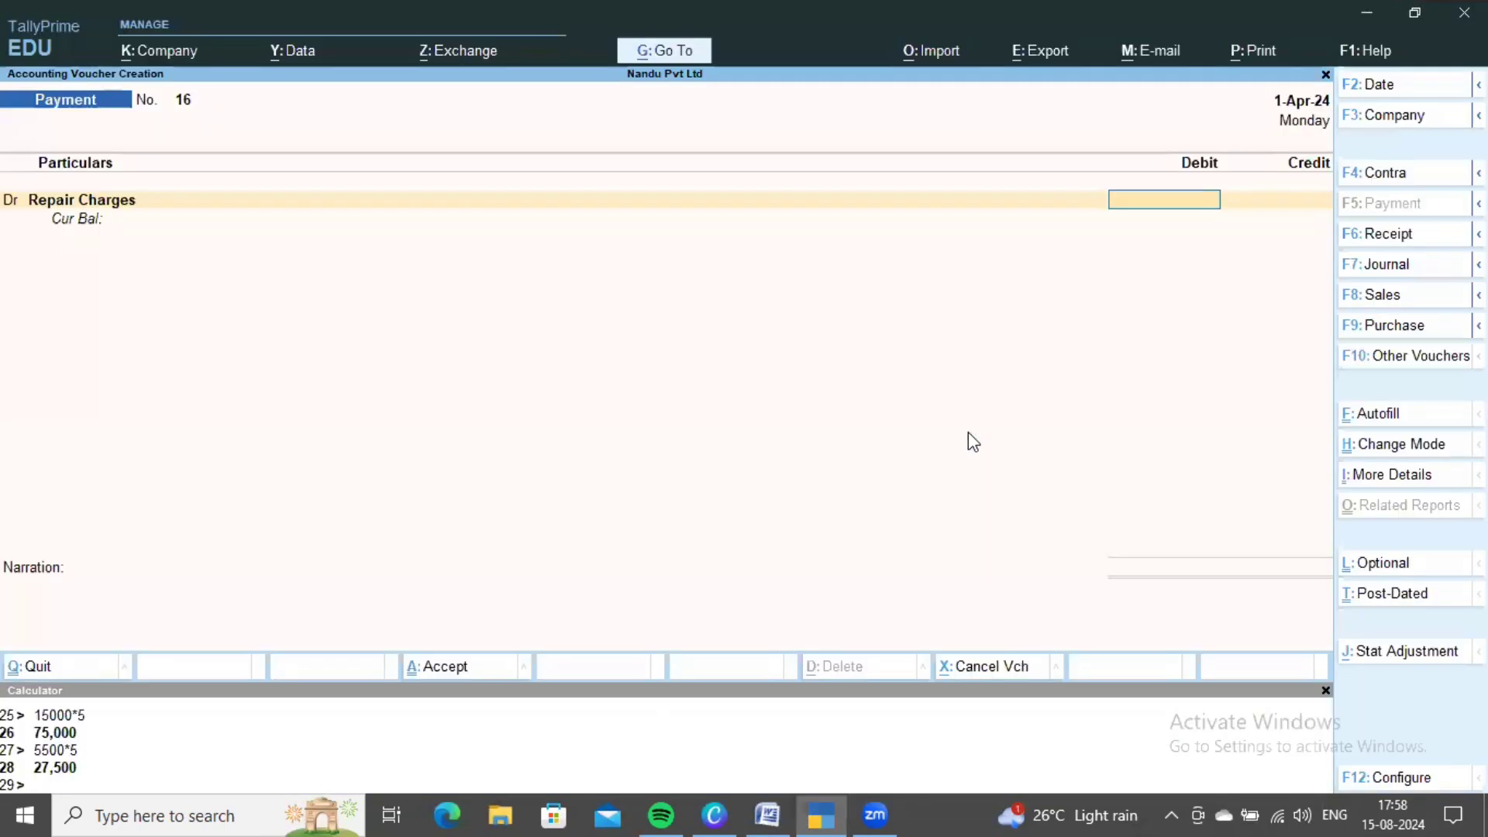
{"action": "left_click", "coordinate": [838, 759]}
{"action": "type", "text": "5000"}
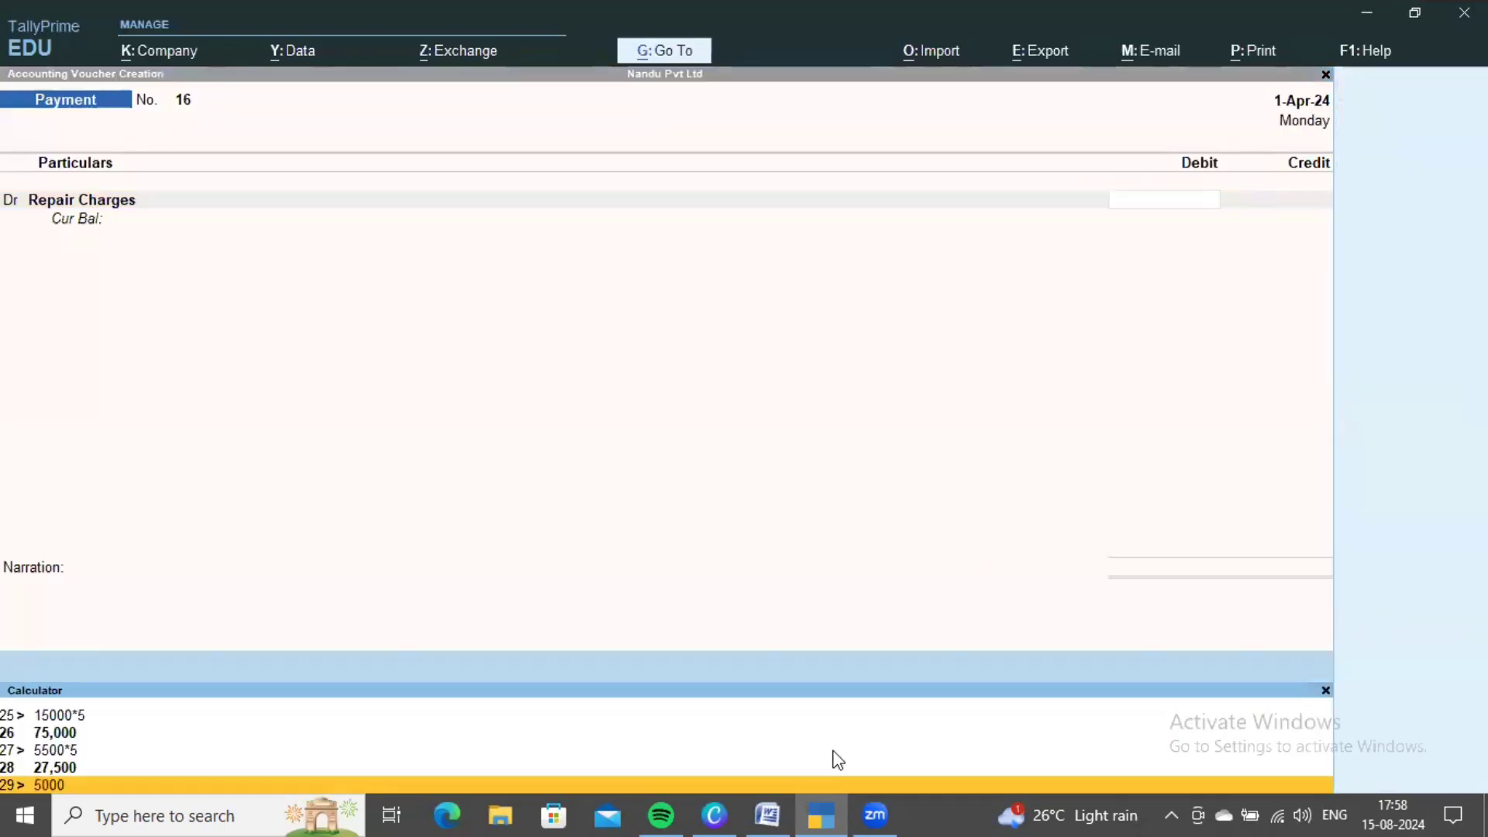
{"action": "type", "text": "*5"}
{"action": "key", "text": "Return"}
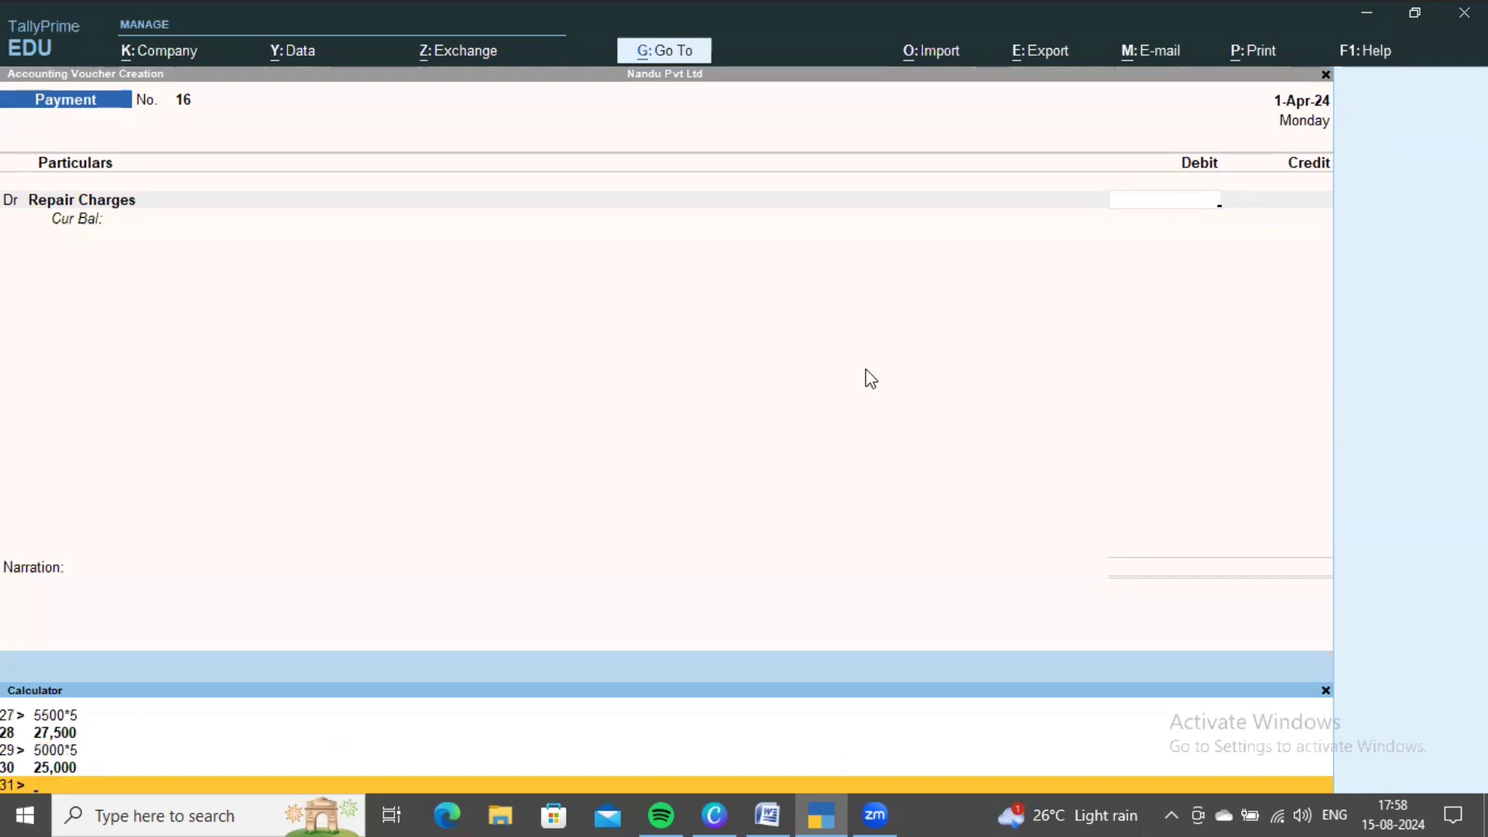
{"action": "left_click", "coordinate": [871, 378]}
{"action": "type", "text": "25000"}
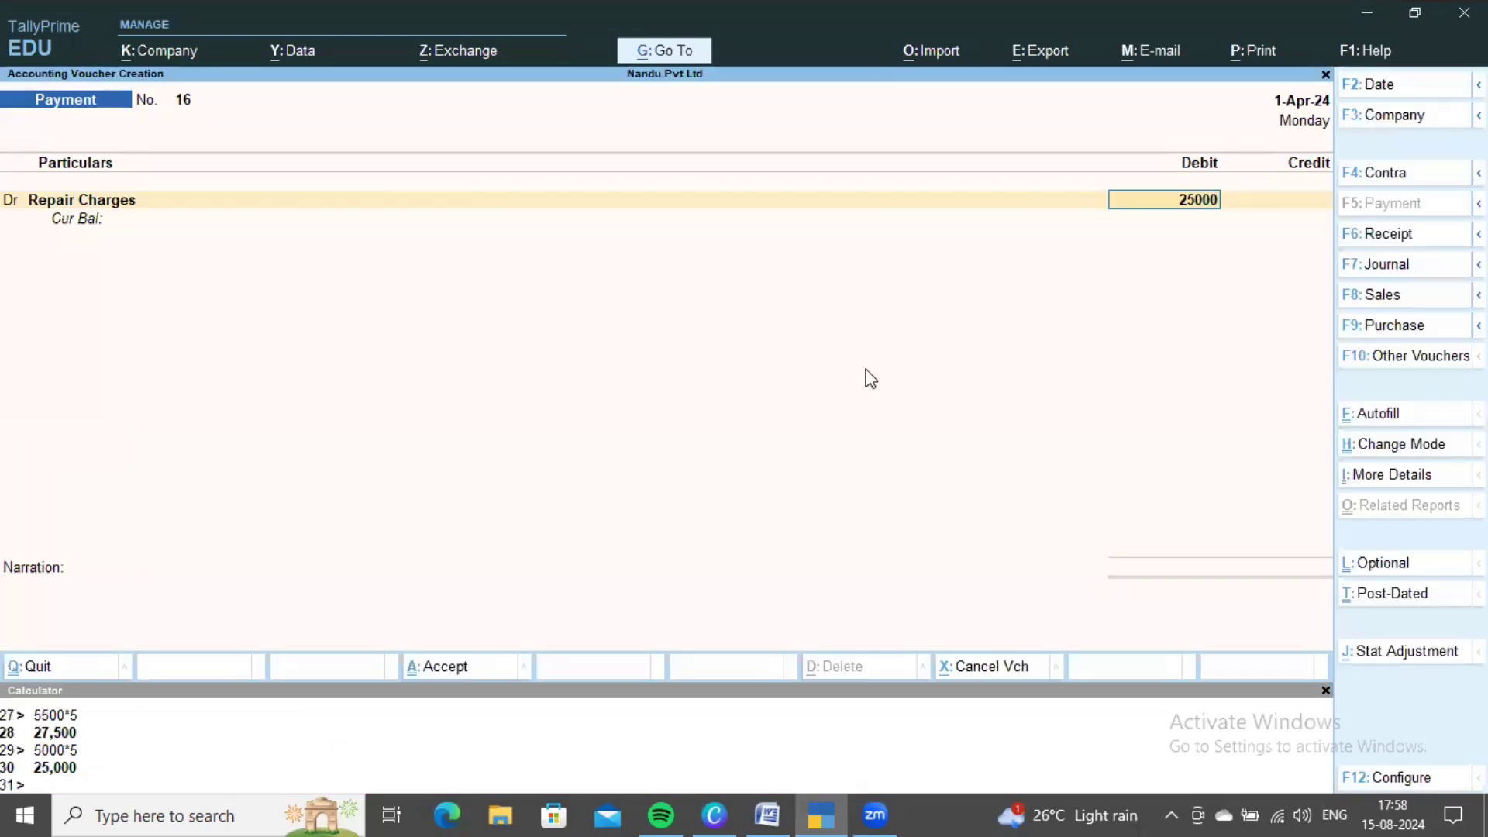
{"action": "key", "text": "Return"}
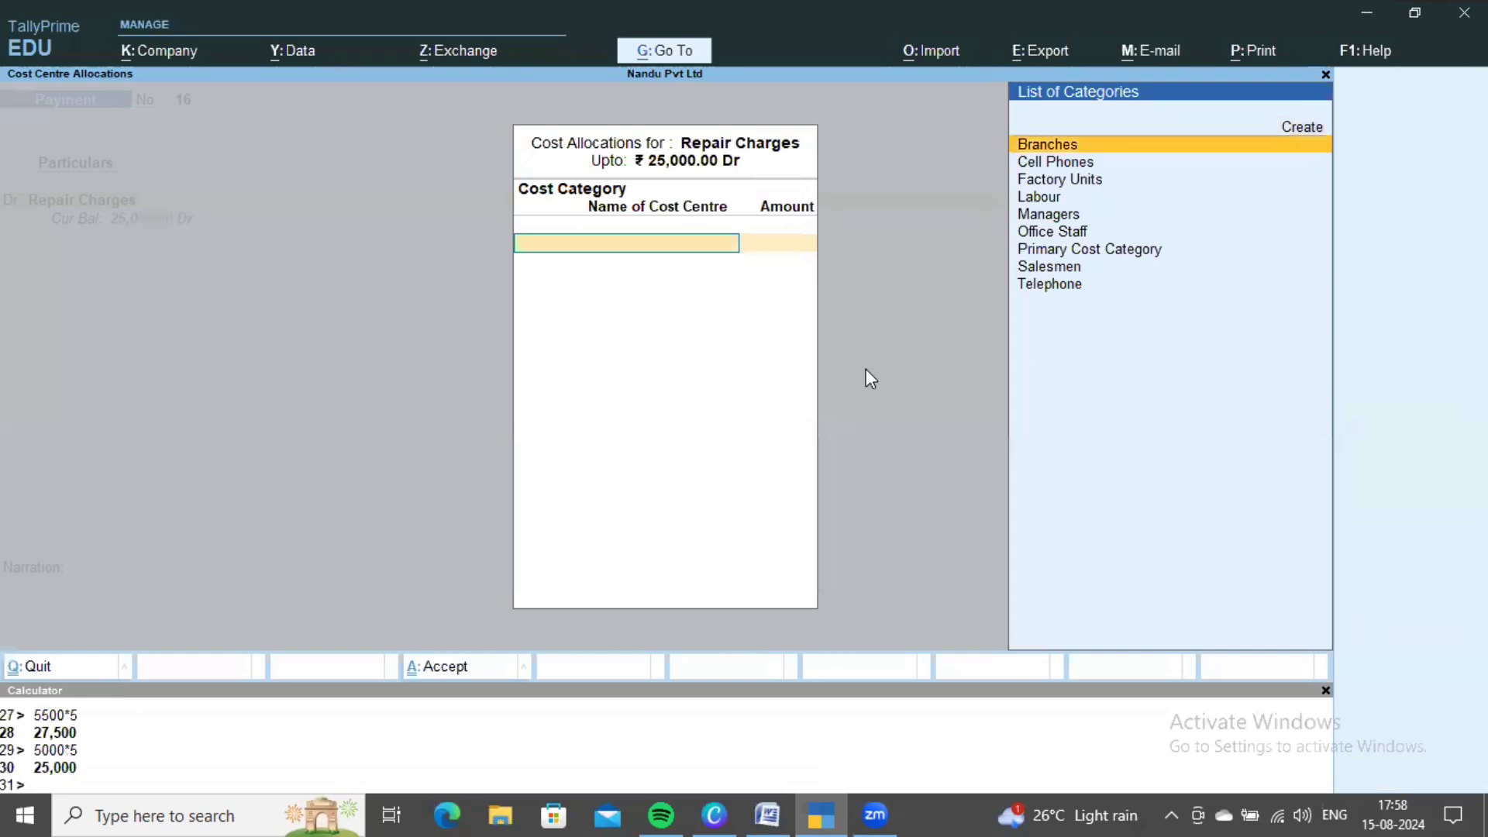
{"action": "key", "text": "Return"}
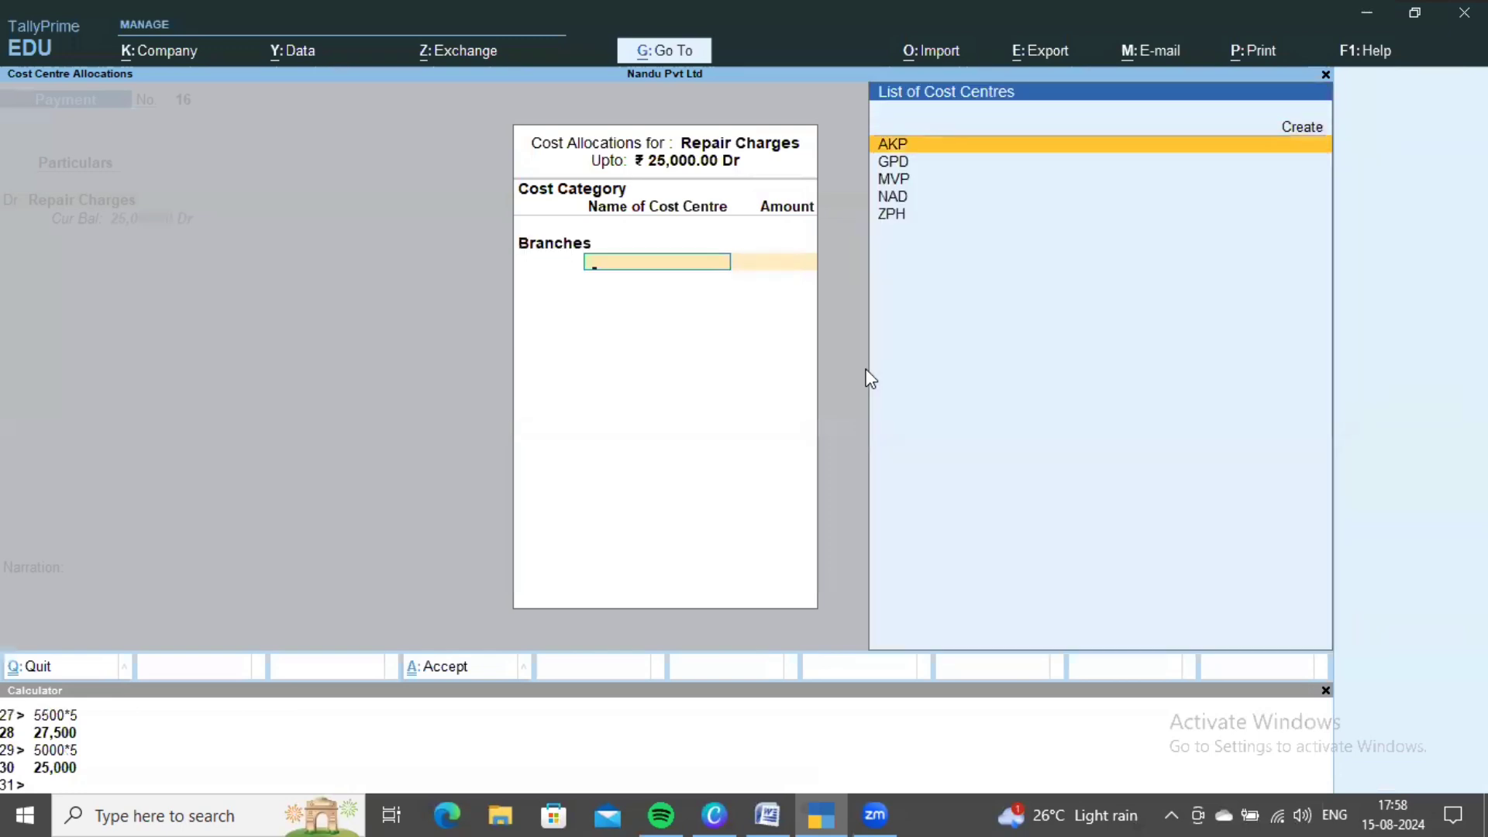
- Allocate 5,000 each to branches AKP, GPD and MVP
{"action": "key", "text": "Return"}
{"action": "type", "text": "5000"}
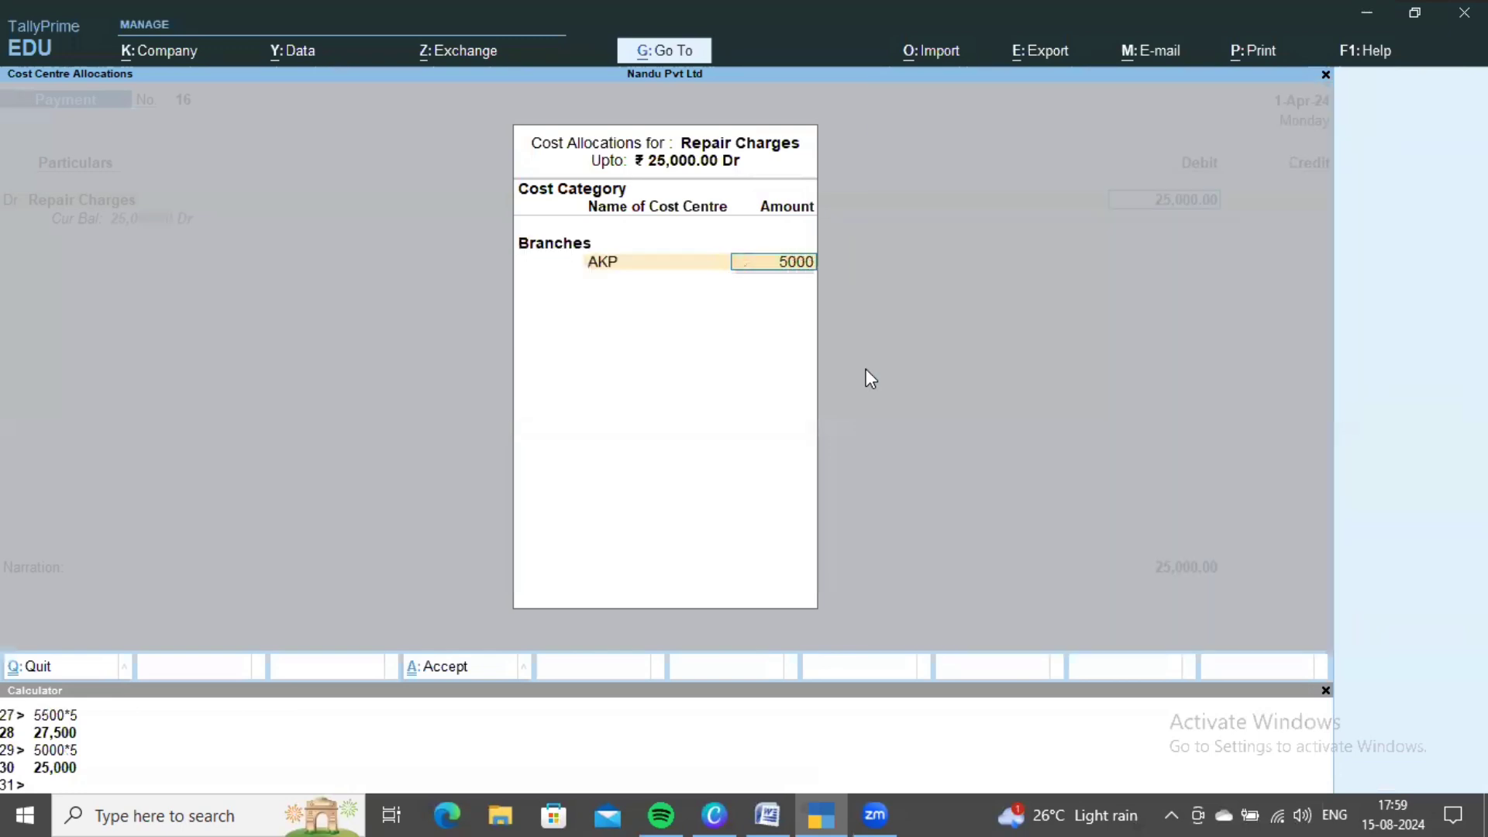
{"action": "key", "text": "Return"}
{"action": "key", "text": "Down"}
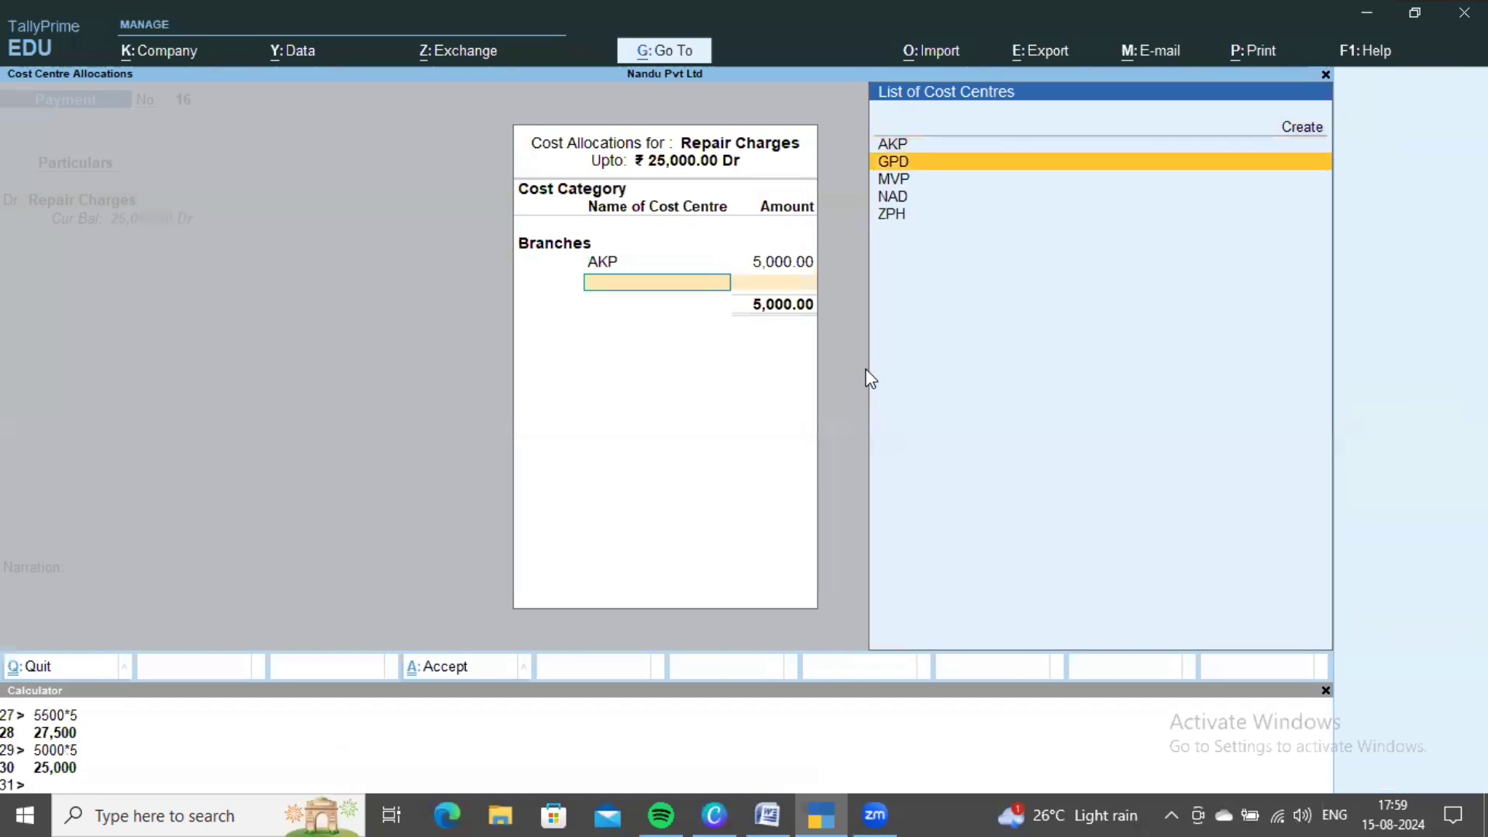
{"action": "key", "text": "Return"}
{"action": "type", "text": "5000"}
{"action": "key", "text": "Return"}
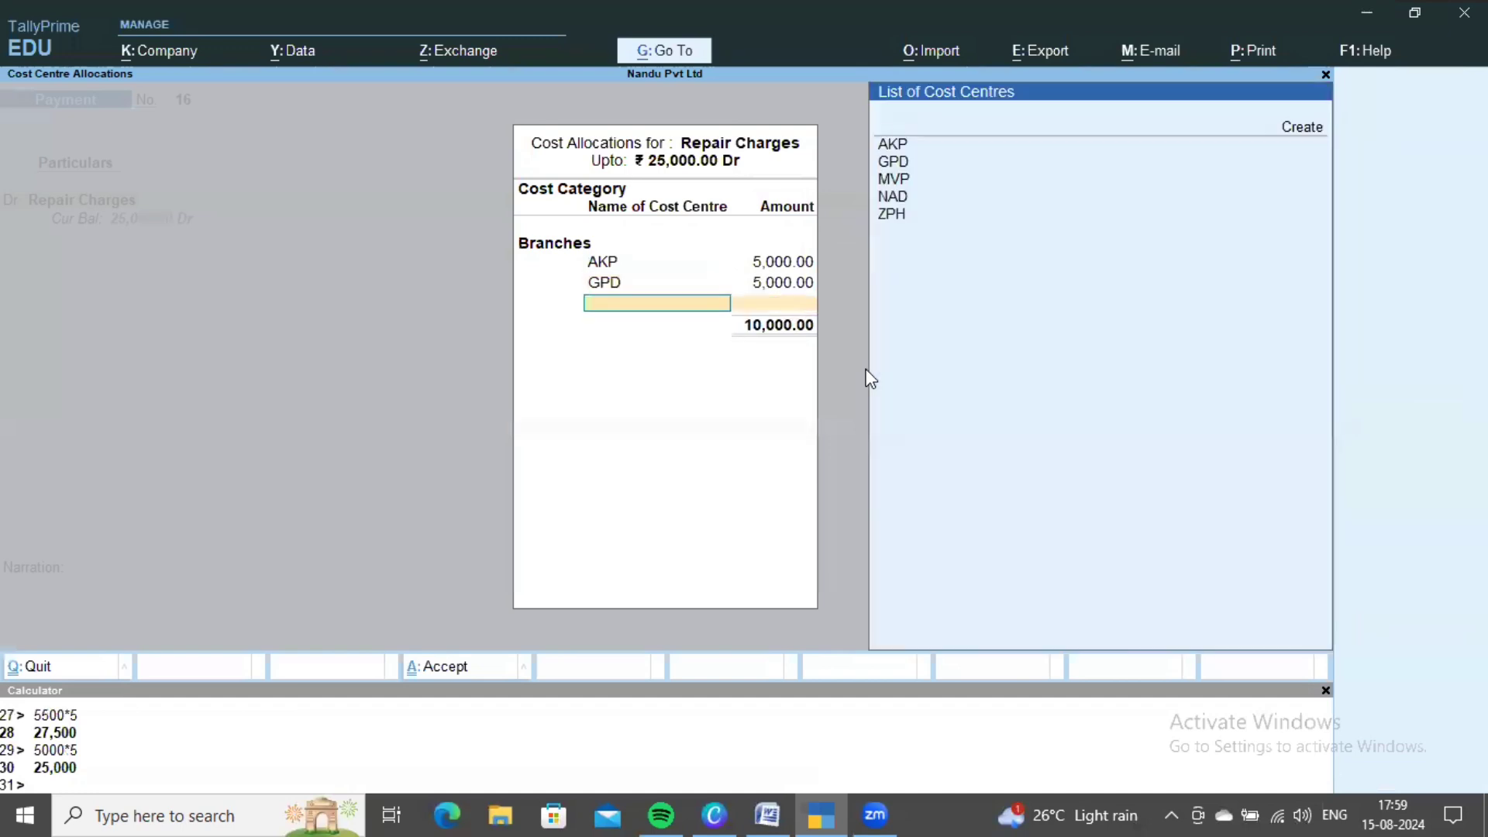
{"action": "key", "text": "Down"}
{"action": "key", "text": "Down"}
{"action": "key", "text": "Return"}
{"action": "type", "text": "5000"}
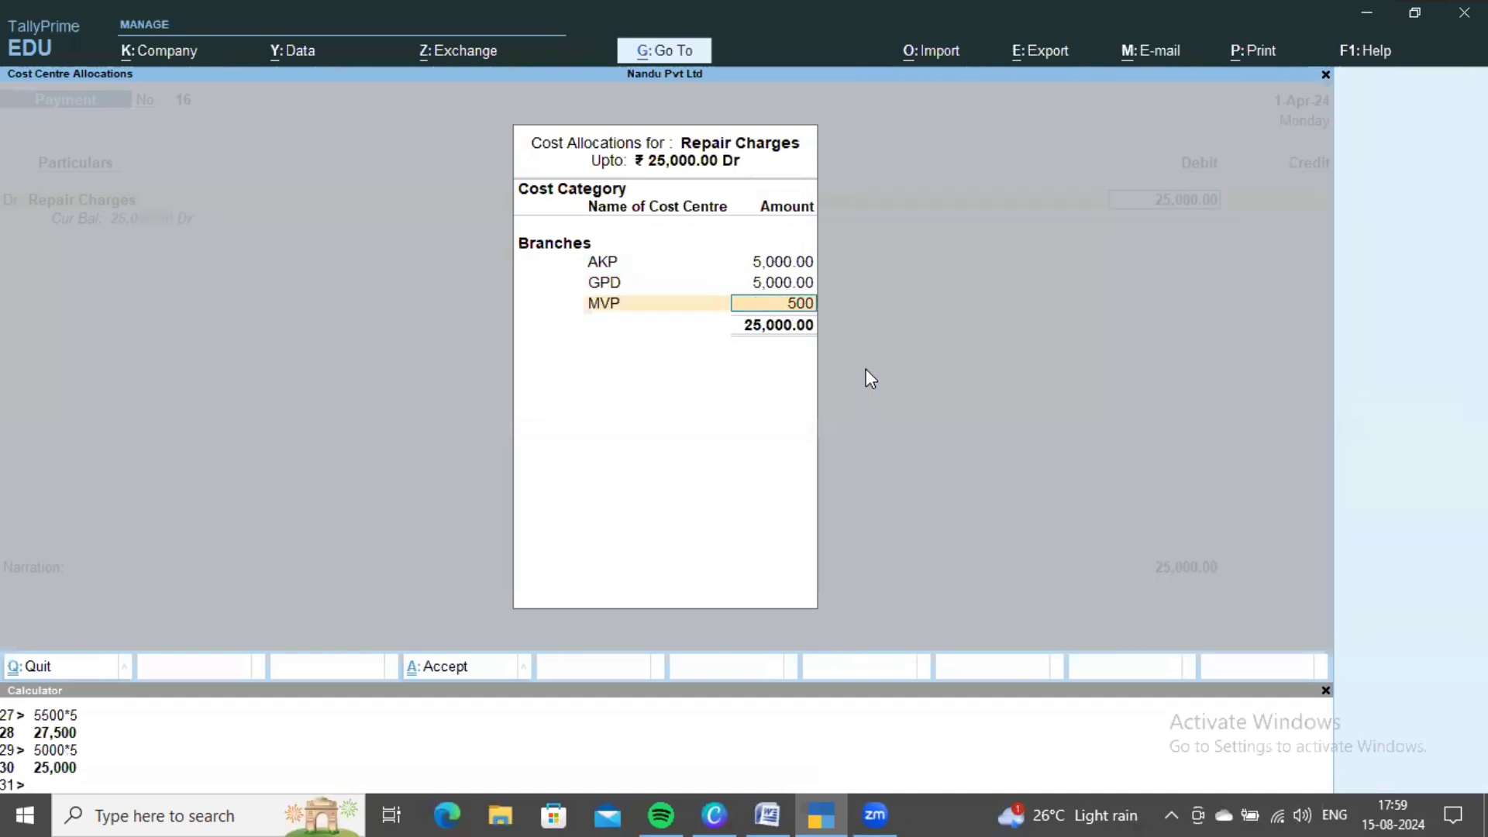
{"action": "key", "text": "Return"}
- Allocate 5,000 each to NAD and ZPH, credit Cash, and save voucher 16
{"action": "key", "text": "Down"}
{"action": "key", "text": "Down"}
{"action": "key", "text": "Down"}
{"action": "key", "text": "Down"}
{"action": "key", "text": "Return"}
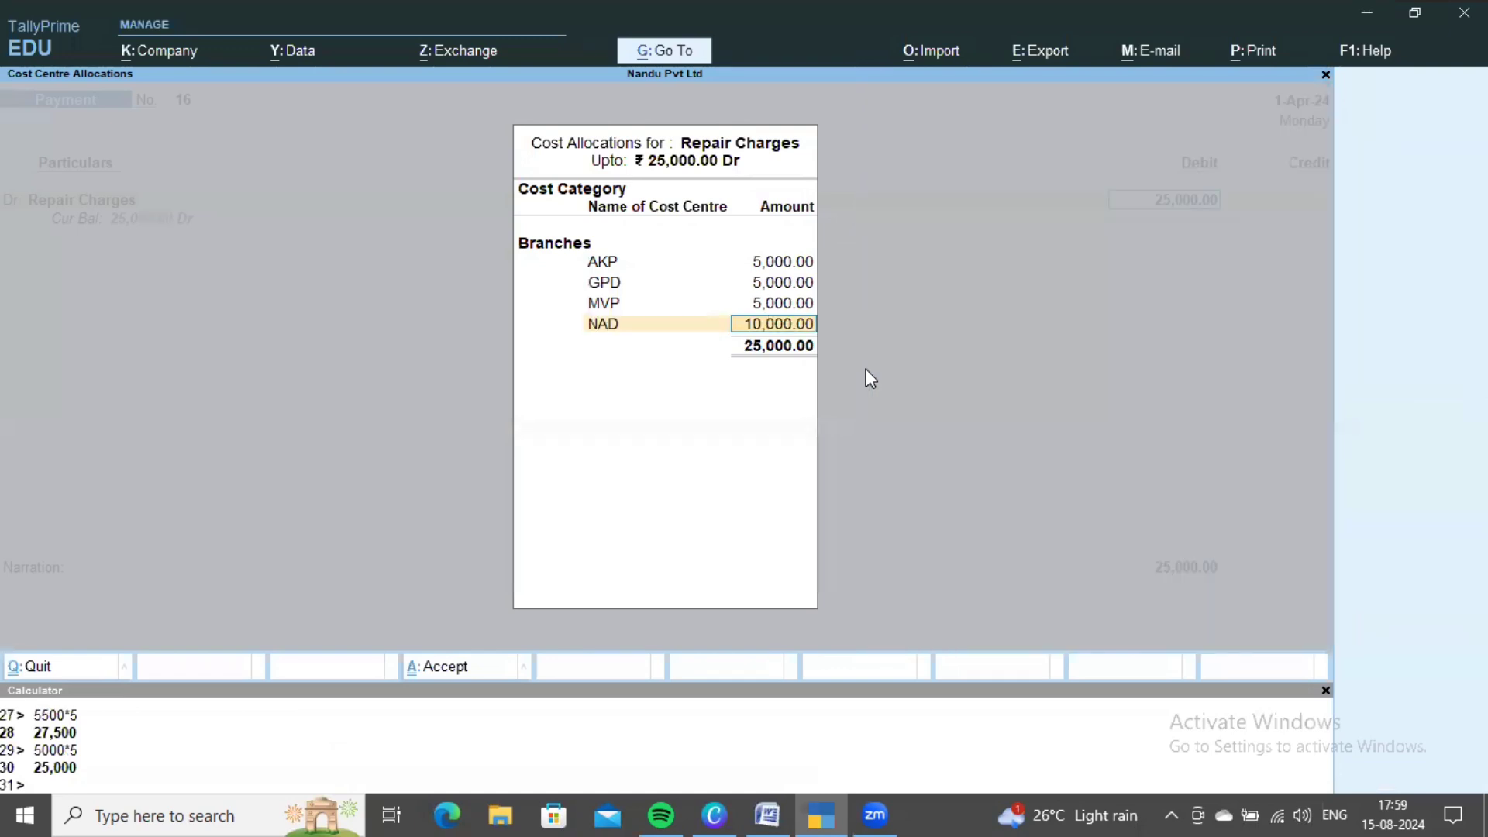
{"action": "type", "text": "5,000"}
{"action": "key", "text": "Return"}
{"action": "key", "text": "Down"}
{"action": "key", "text": "Down"}
{"action": "key", "text": "Down"}
{"action": "key", "text": "Down"}
{"action": "key", "text": "Down"}
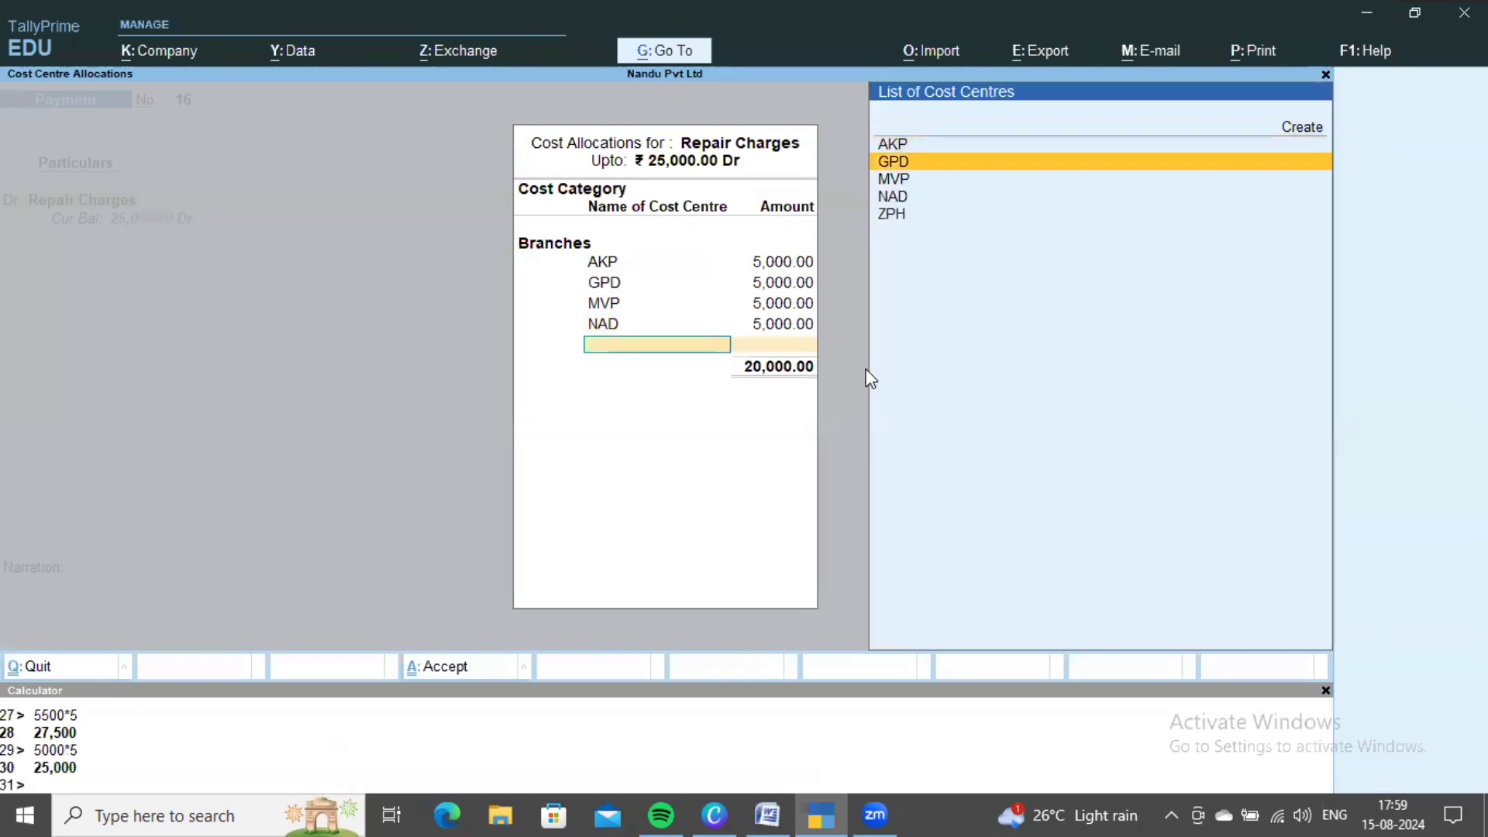
{"action": "key", "text": "Return"}
{"action": "key", "text": "Return"}
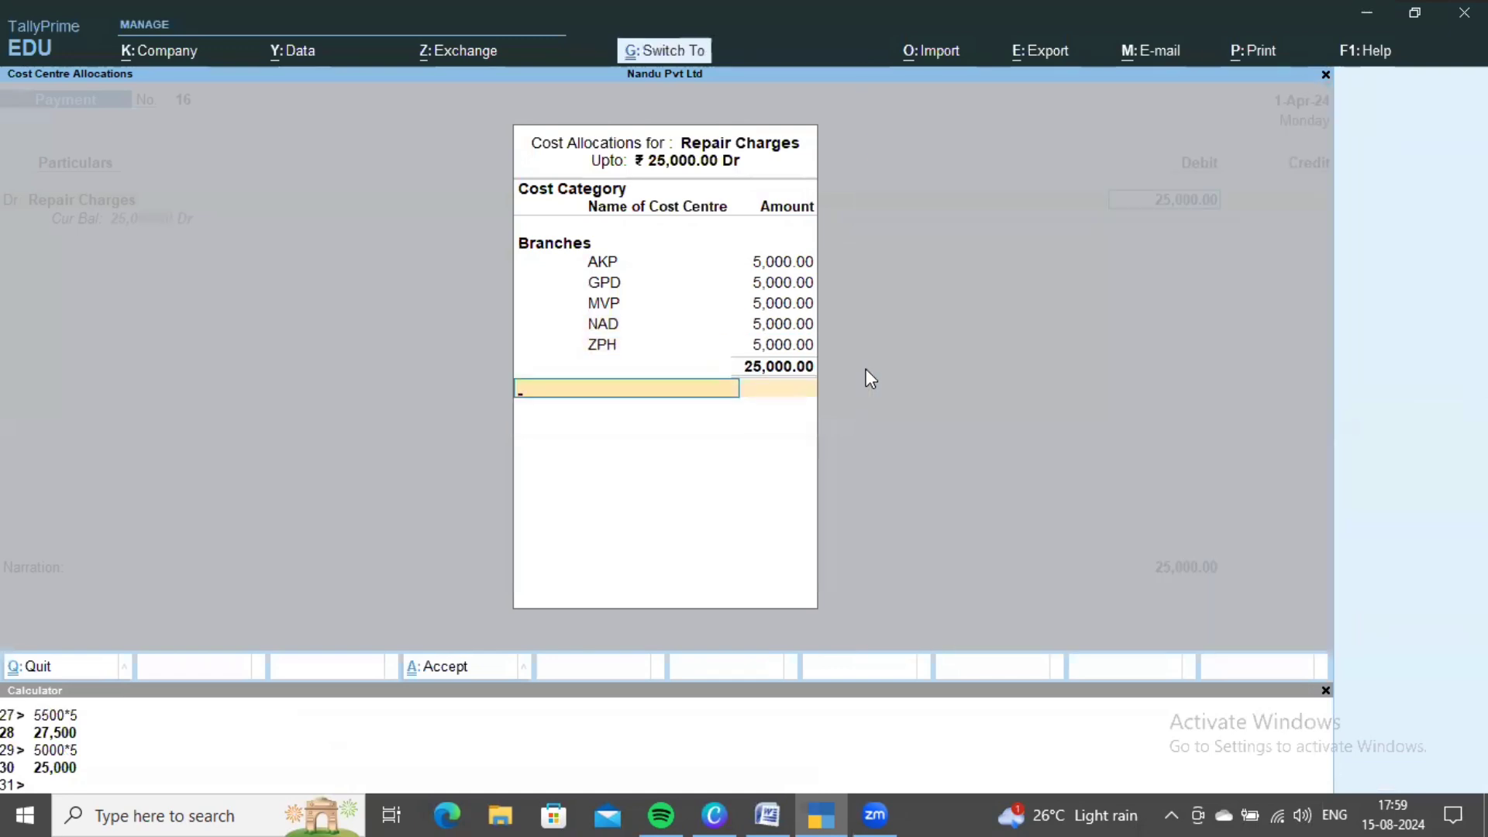
{"action": "key", "text": "ctrl+a"}
{"action": "key", "text": "Down"}
{"action": "key", "text": "Down"}
{"action": "key", "text": "Return"}
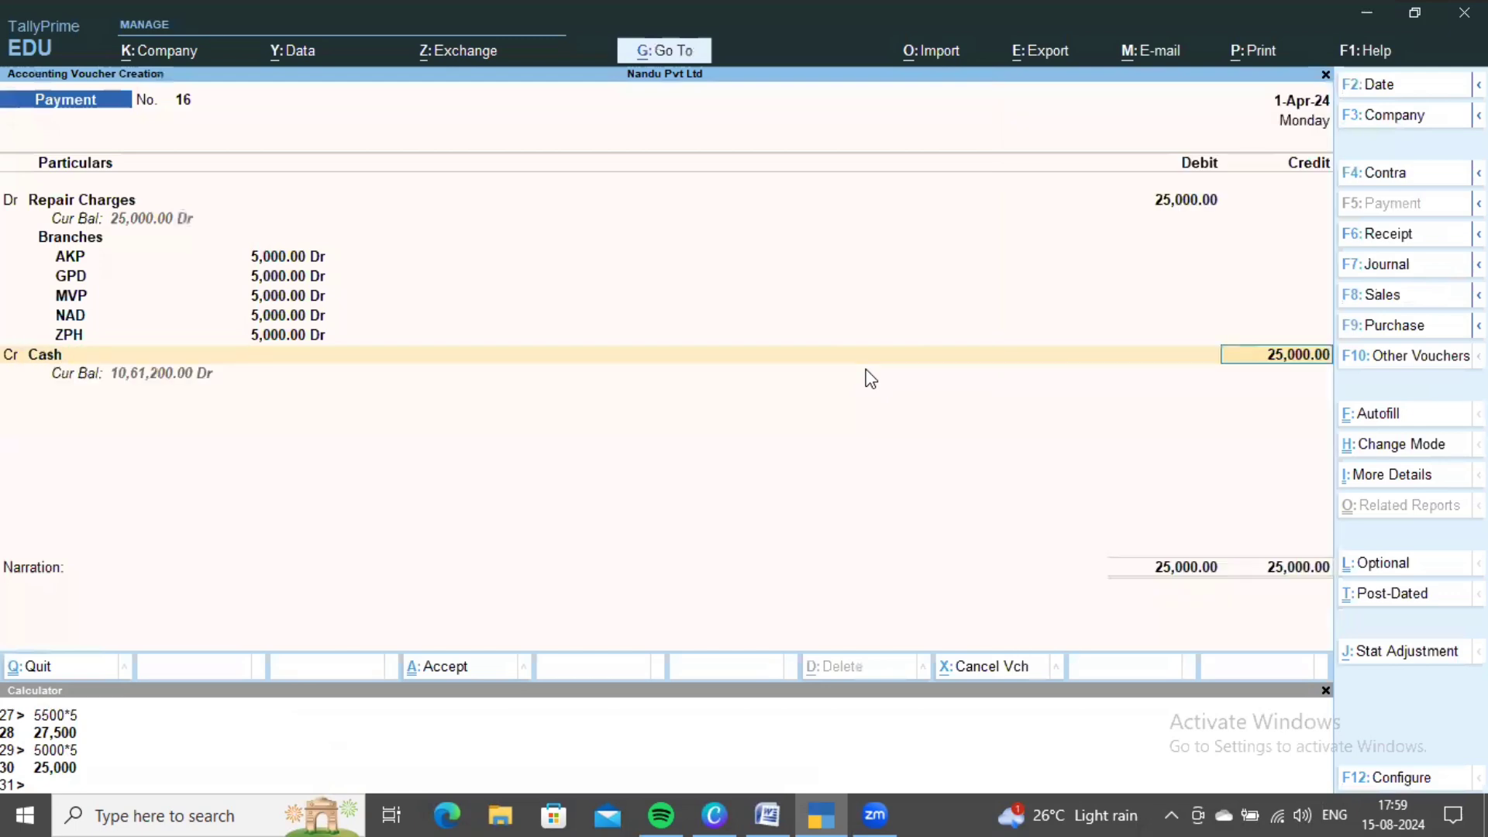
{"action": "key", "text": "ctrl+a"}
{"action": "key", "text": "alt+Tab"}
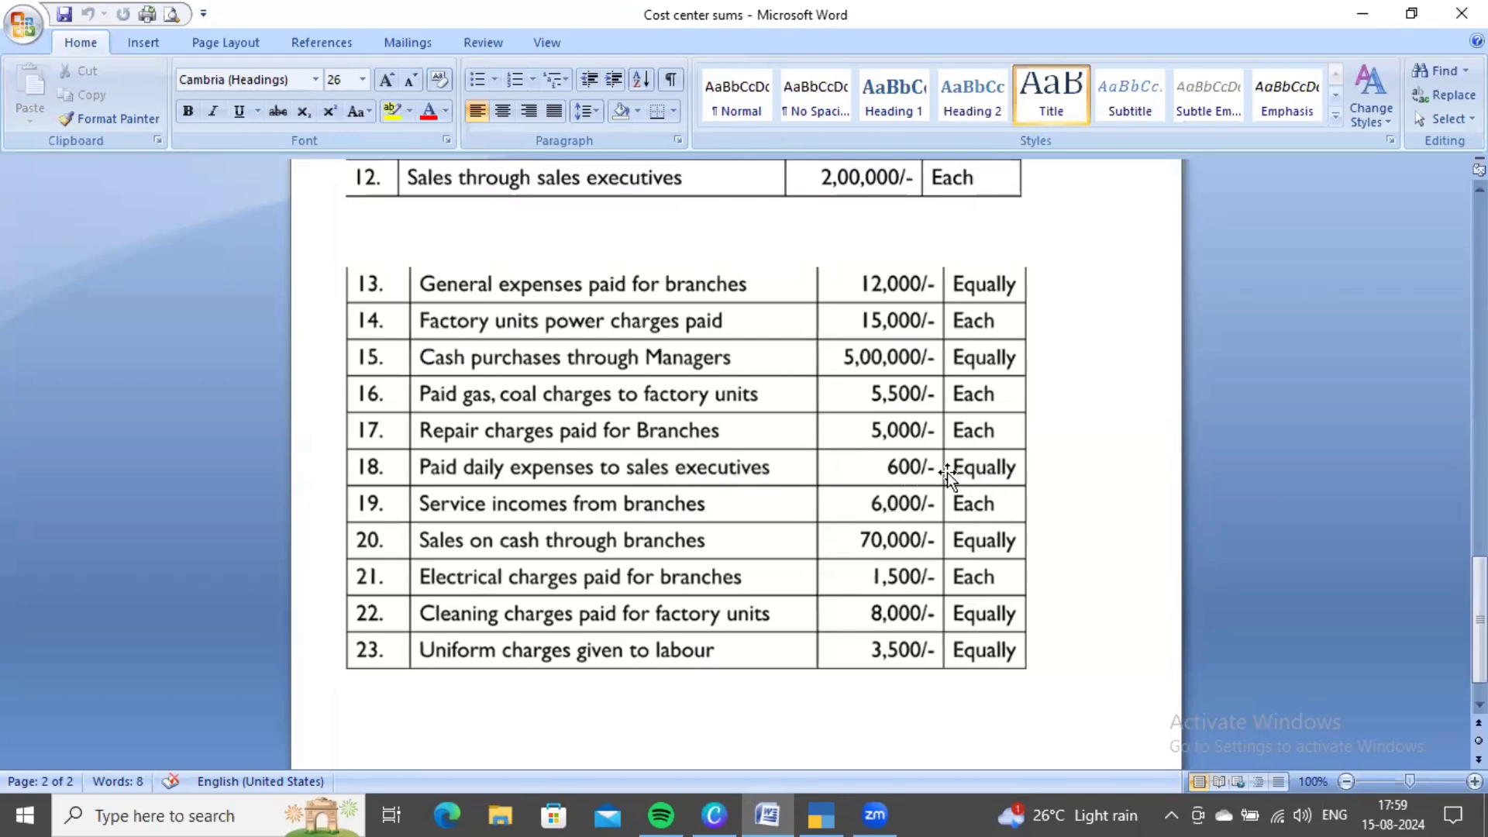
- Create the Daily Exp ledger under Indirect Expenses as voucher 17's debit account
{"action": "key", "text": "alt+Tab"}
{"action": "key", "text": "Up"}
{"action": "key", "text": "Return"}
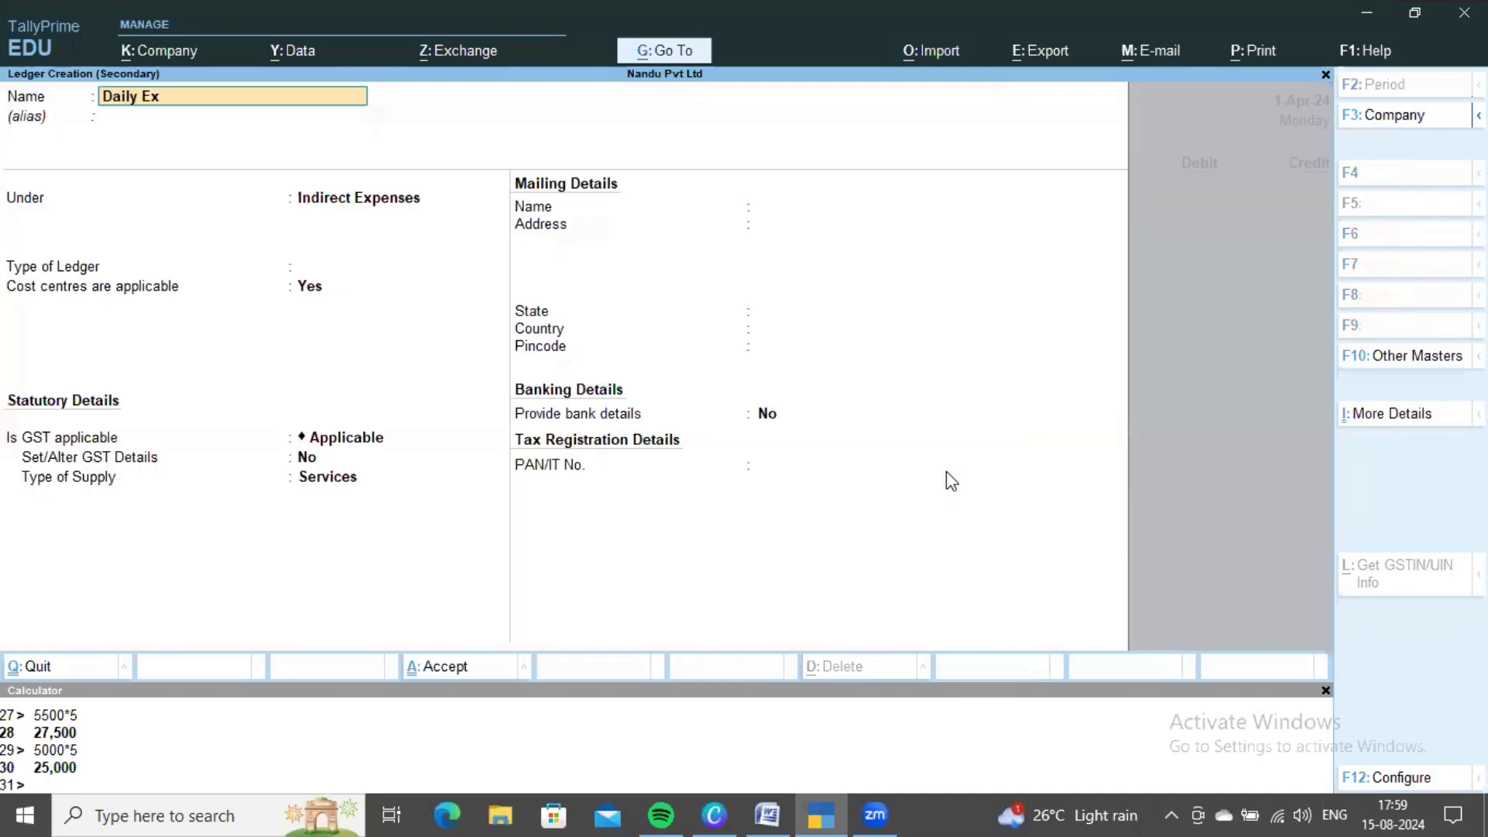
{"action": "key", "text": "Return"}
{"action": "key", "text": "ctrl+a"}
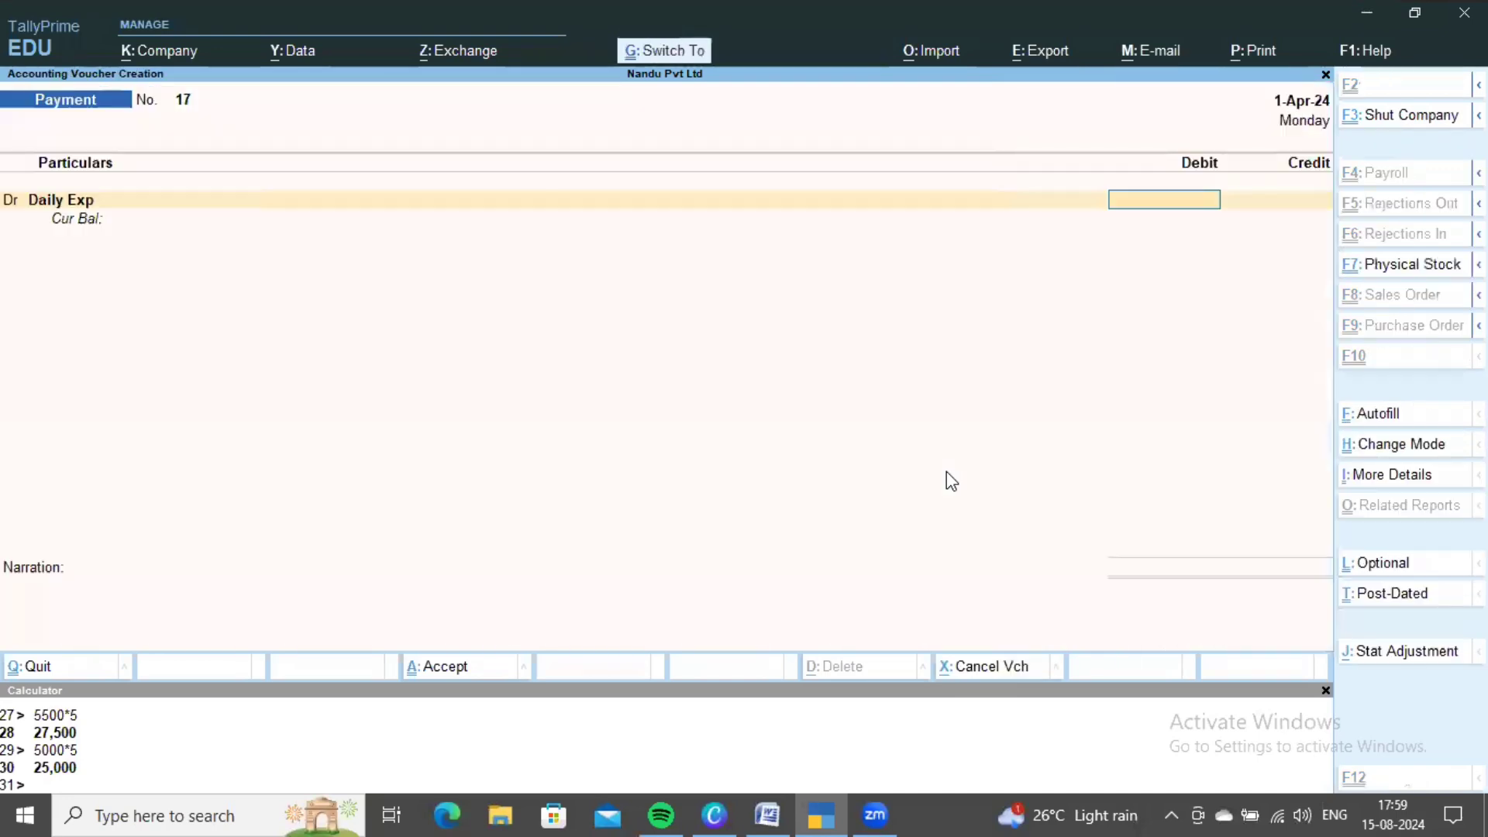
{"action": "key", "text": "alt+Tab"}
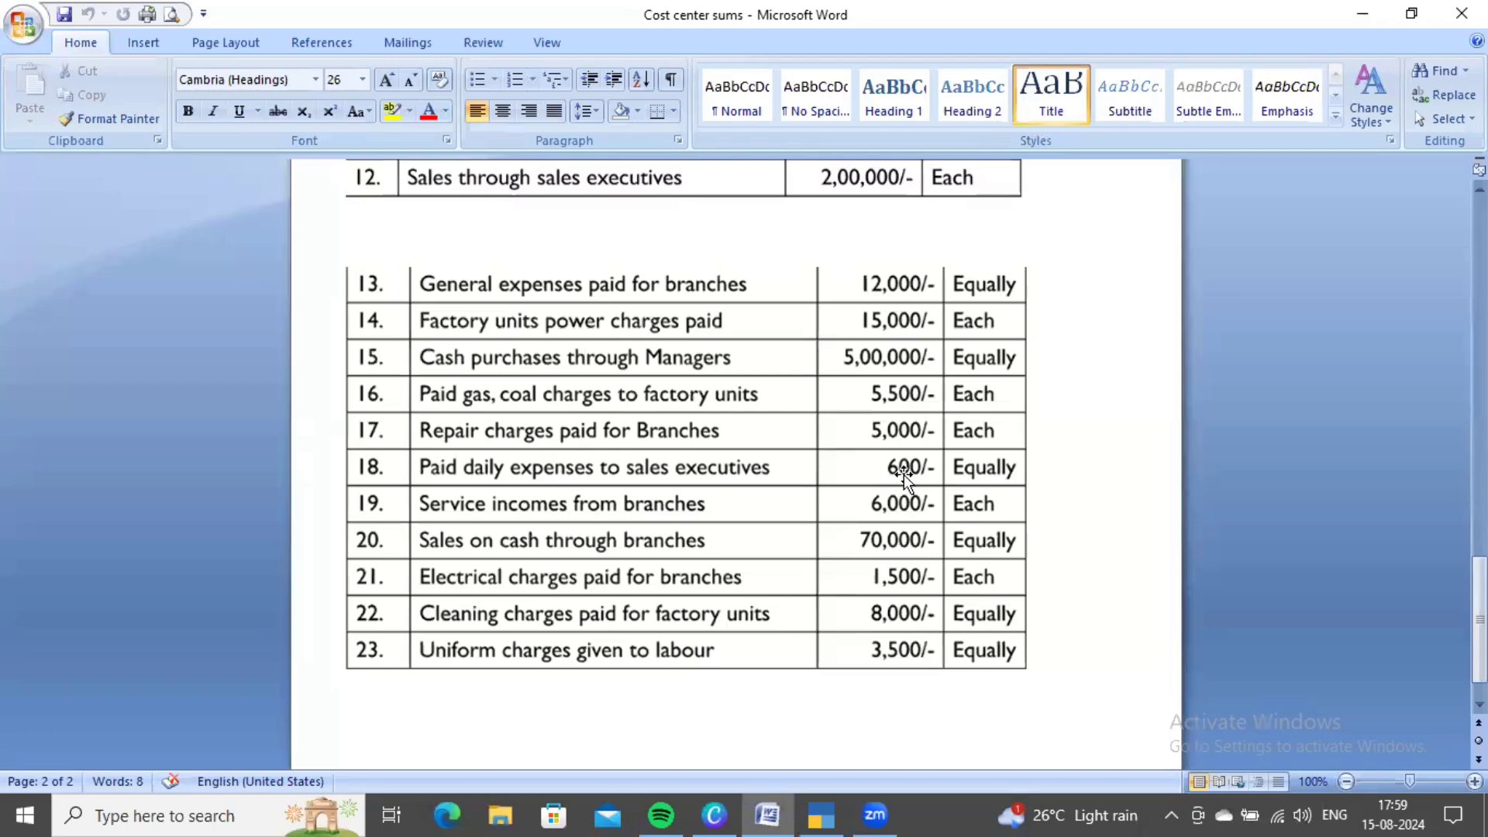
{"action": "scroll", "coordinate": [960, 474], "scroll_direction": "up", "scroll_amount": 1}
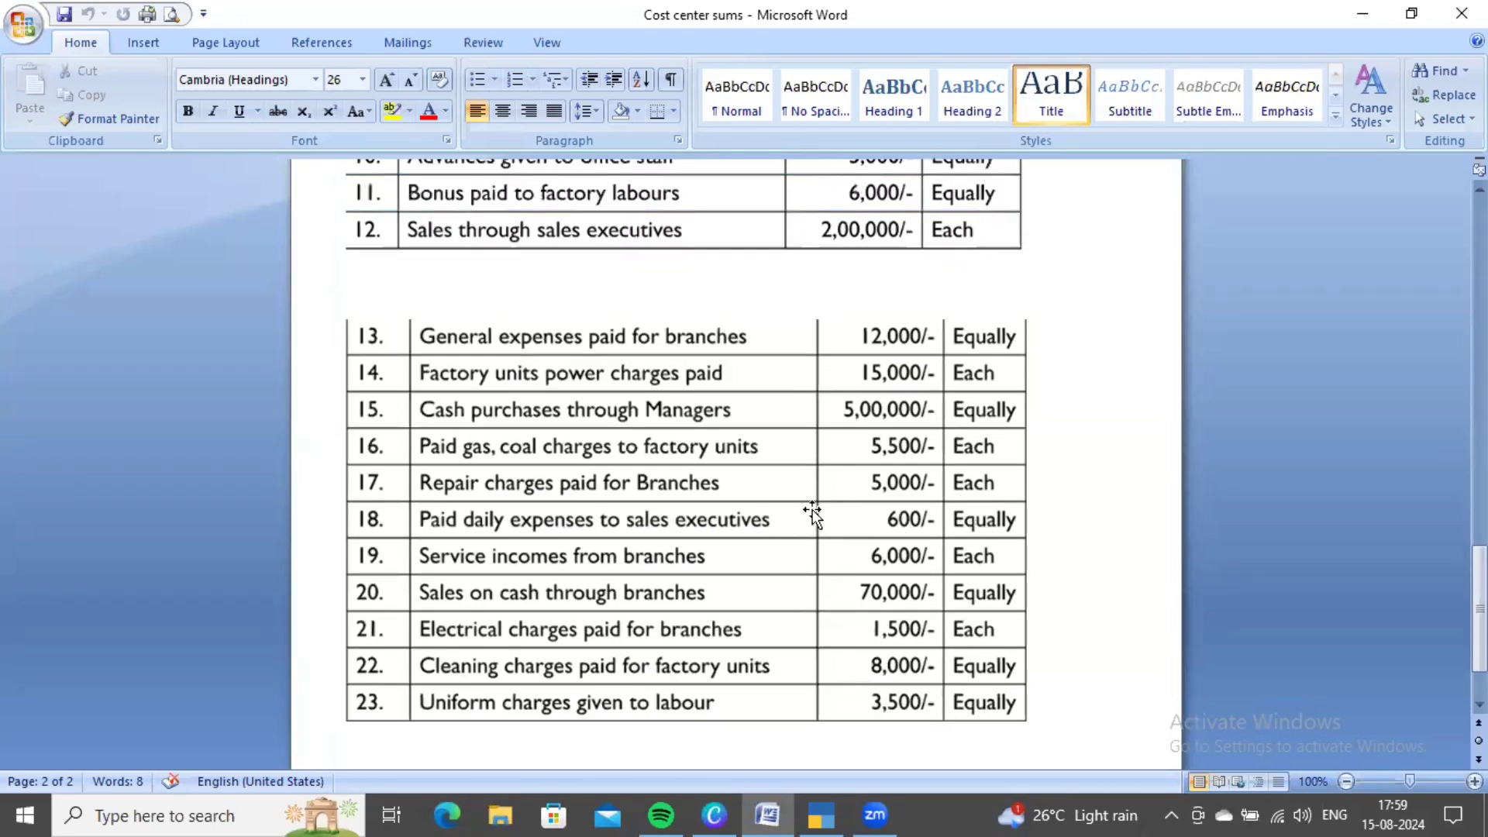
{"action": "key", "text": "alt+Tab"}
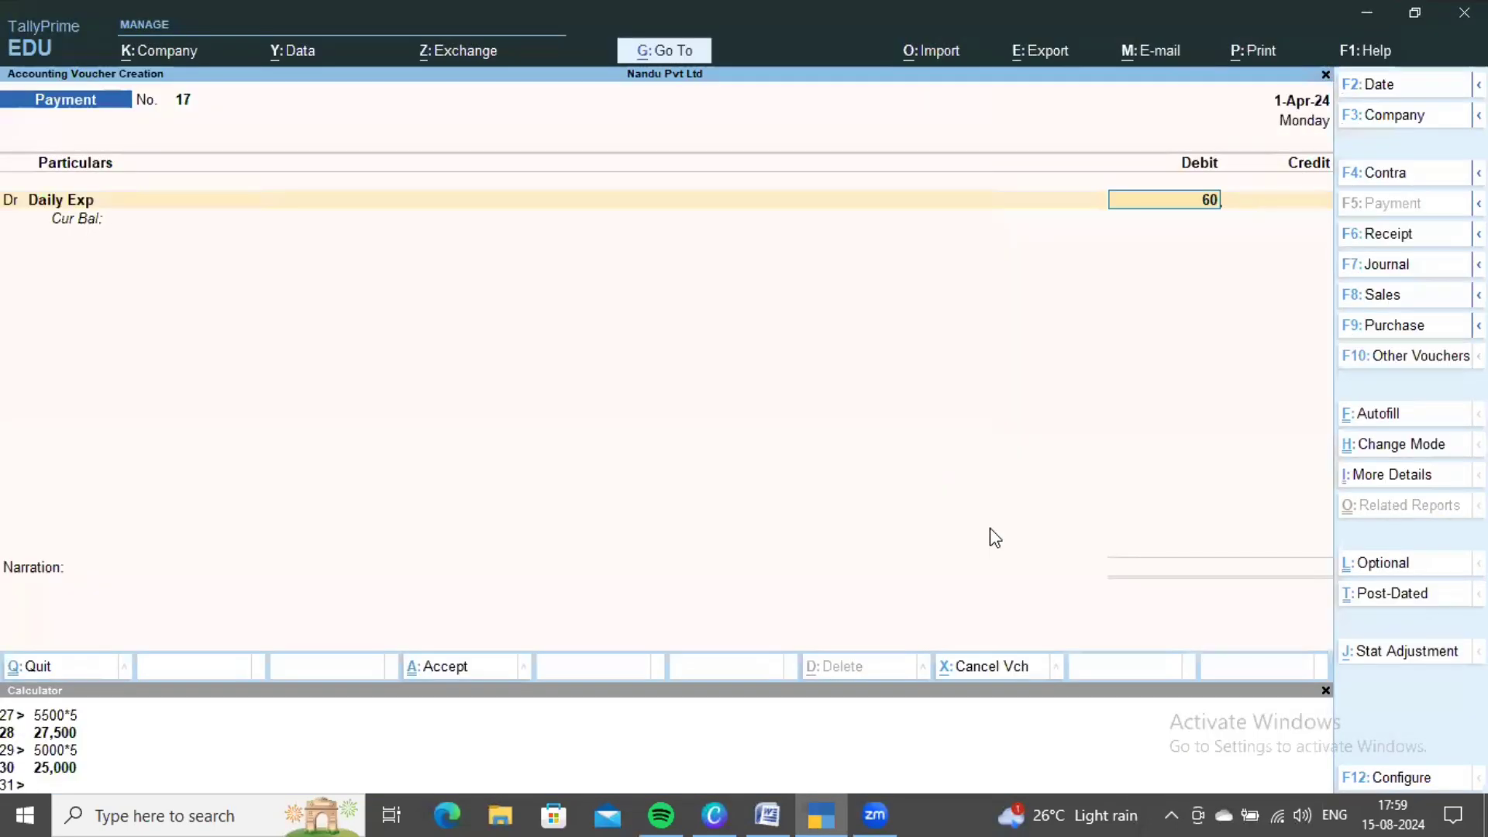
- Confirm the 600 Daily Exp debit and choose Salesmen as the cost category
{"action": "type", "text": "0"}
{"action": "key", "text": "Return"}
{"action": "key", "text": "Down"}
{"action": "key", "text": "Down"}
{"action": "key", "text": "Down"}
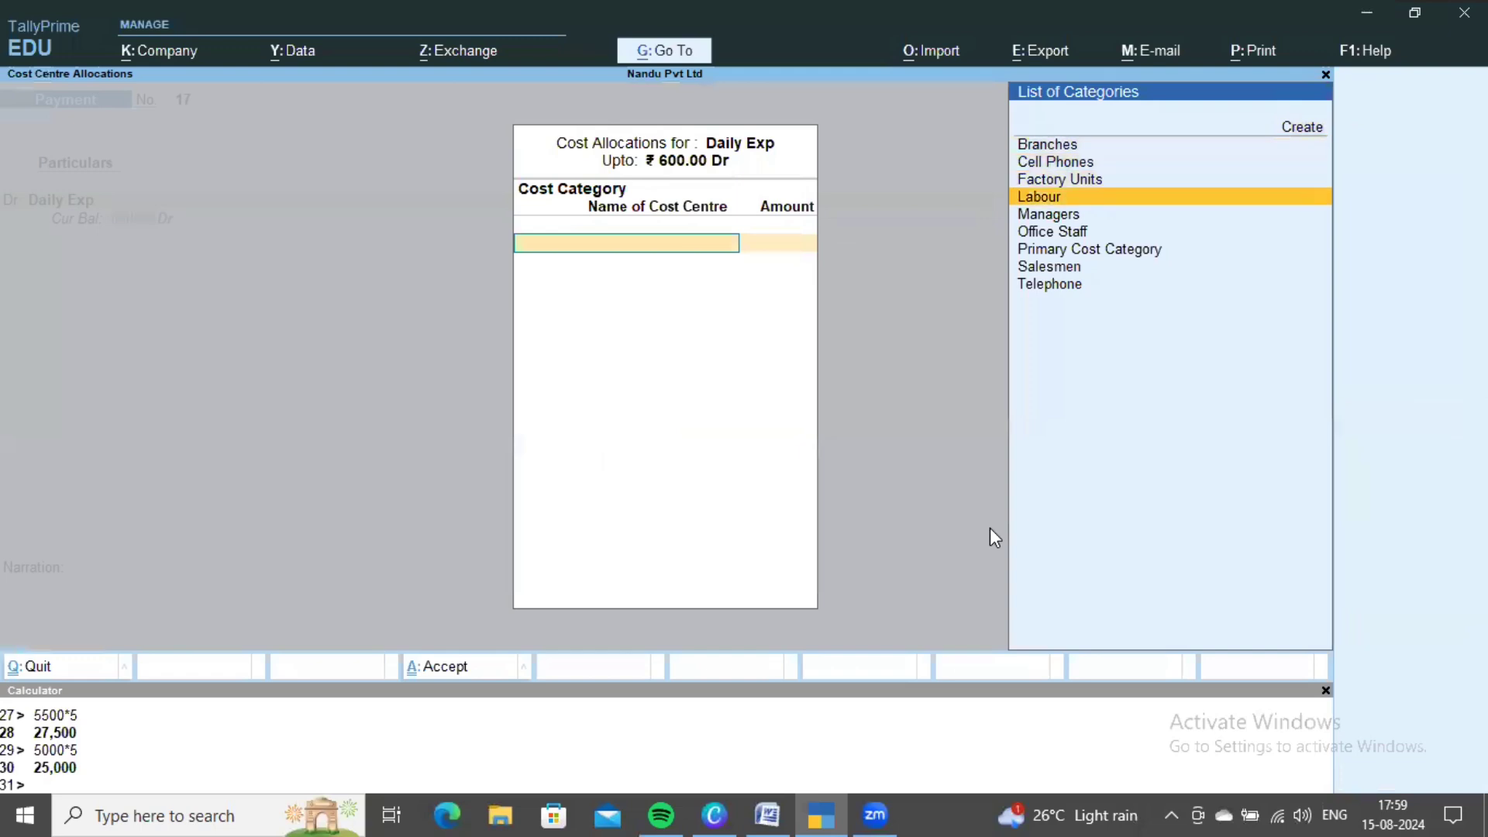
{"action": "key", "text": "Down"}
{"action": "key", "text": "Down"}
{"action": "key", "text": "Down"}
{"action": "key", "text": "Down"}
{"action": "key", "text": "Return"}
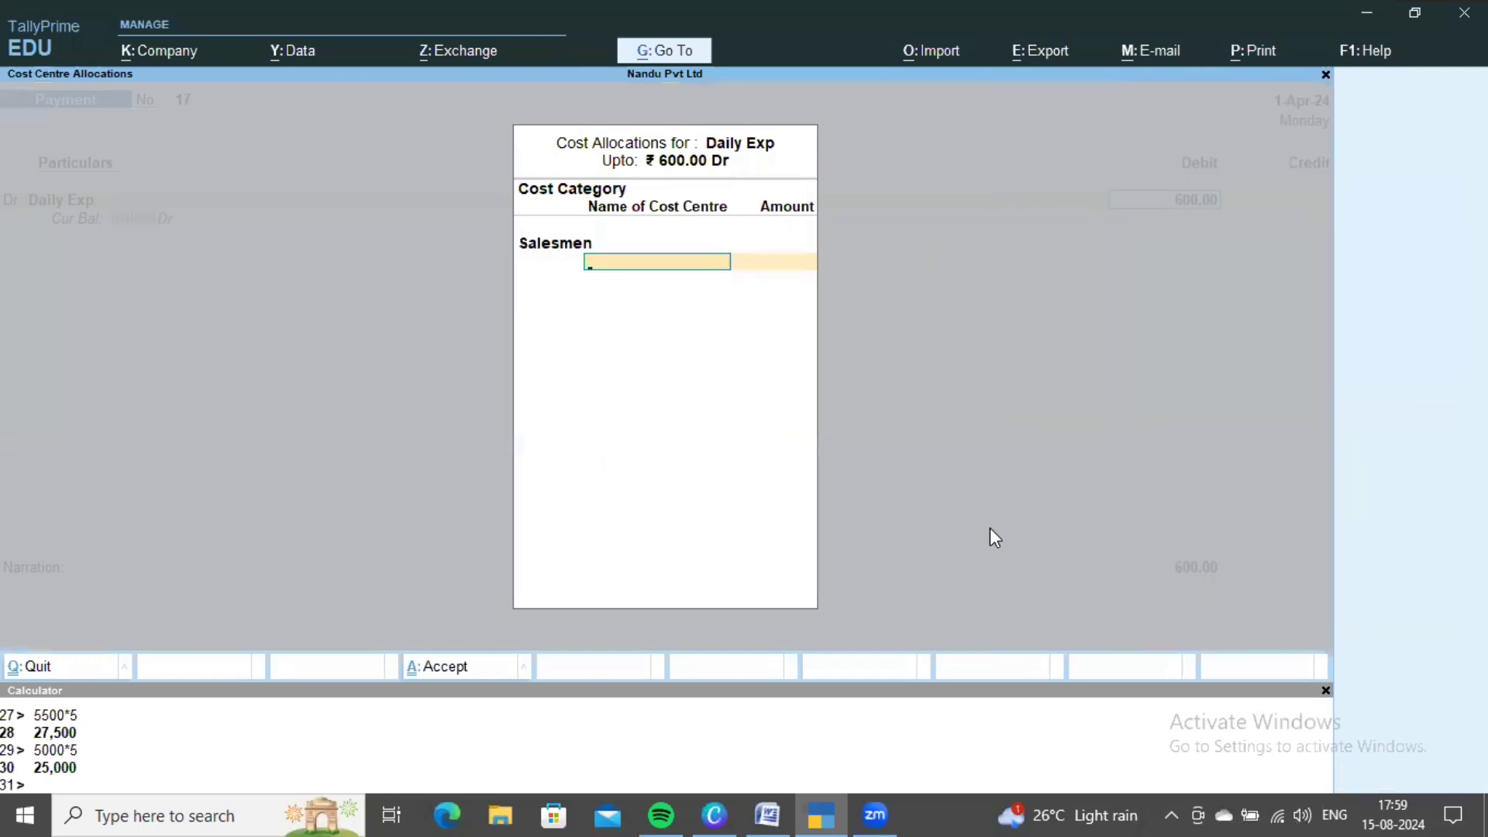
- Check the split rule in the Word sheet and calculate 600/5 = 120
{"action": "key", "text": "alt+Tab"}
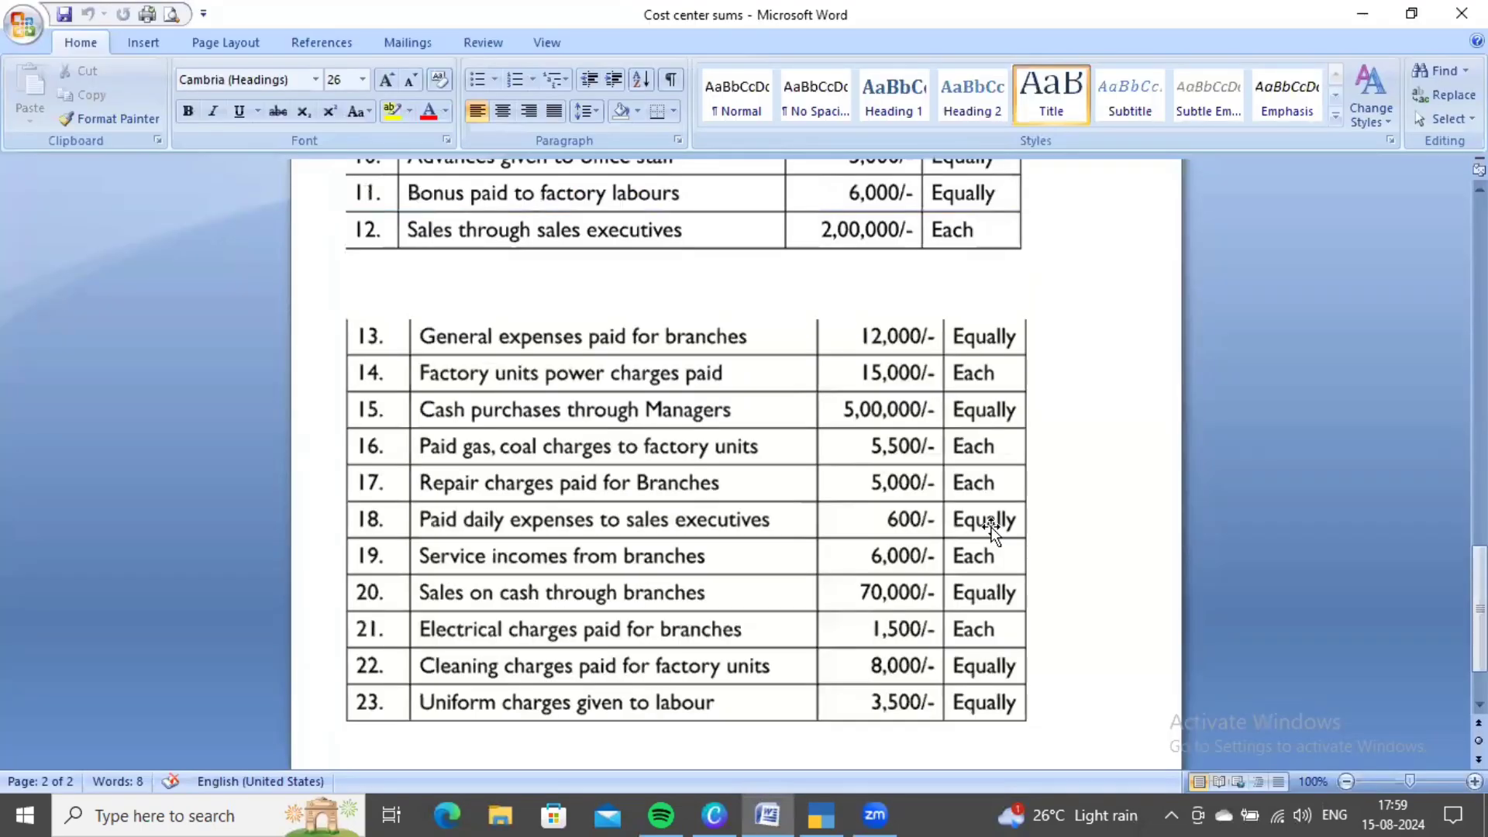
{"action": "key", "text": "alt+Tab"}
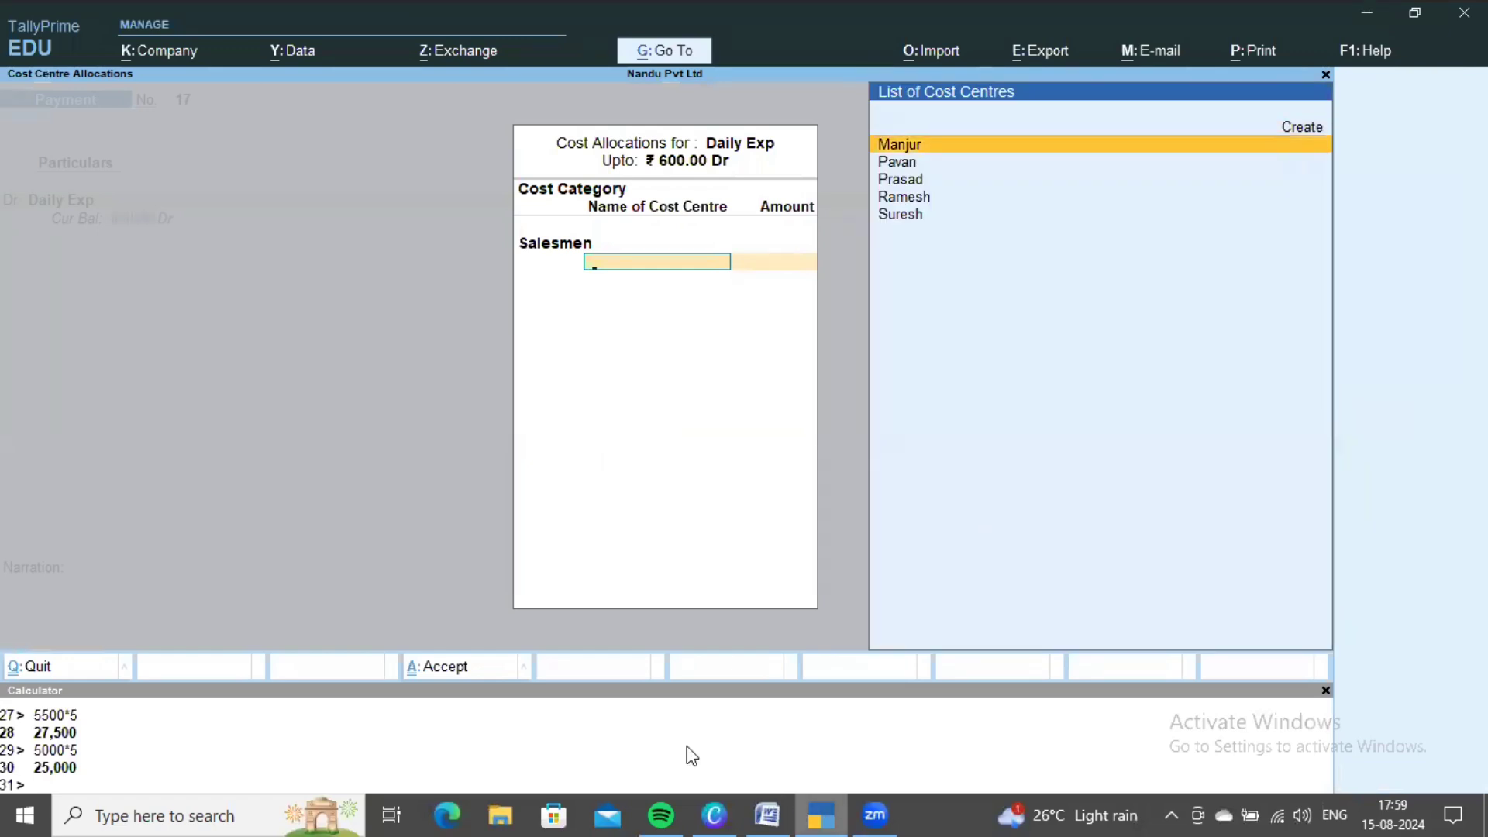
{"action": "key", "text": "alt+Tab"}
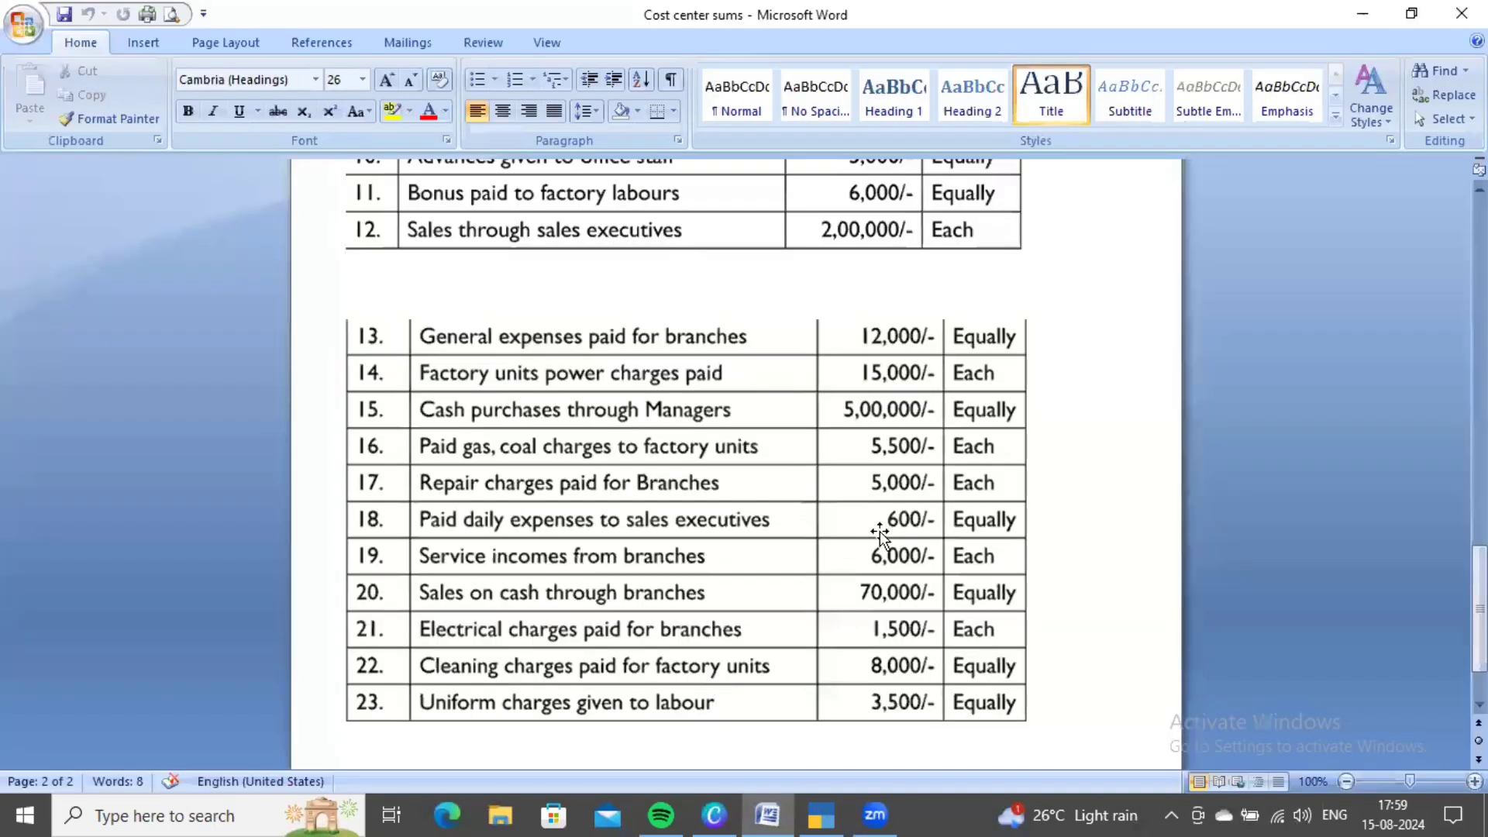
{"action": "scroll", "coordinate": [856, 556], "scroll_direction": "up", "scroll_amount": 20}
{"action": "scroll", "coordinate": [508, 521], "scroll_direction": "up", "scroll_amount": 4}
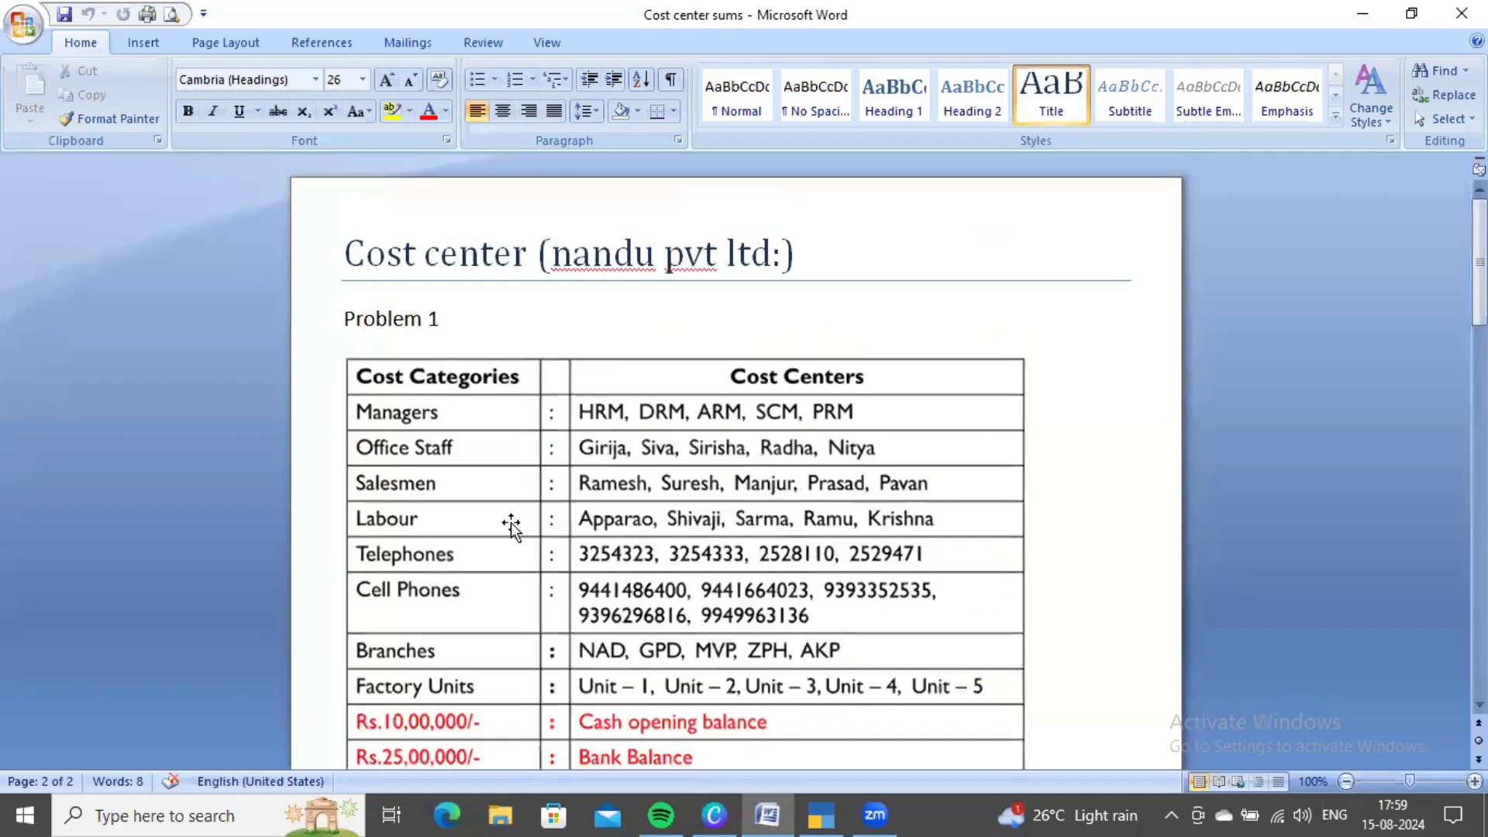
{"action": "scroll", "coordinate": [554, 488], "scroll_direction": "down", "scroll_amount": 2}
{"action": "scroll", "coordinate": [723, 380], "scroll_direction": "down", "scroll_amount": 3}
{"action": "scroll", "coordinate": [877, 405], "scroll_direction": "down", "scroll_amount": 20}
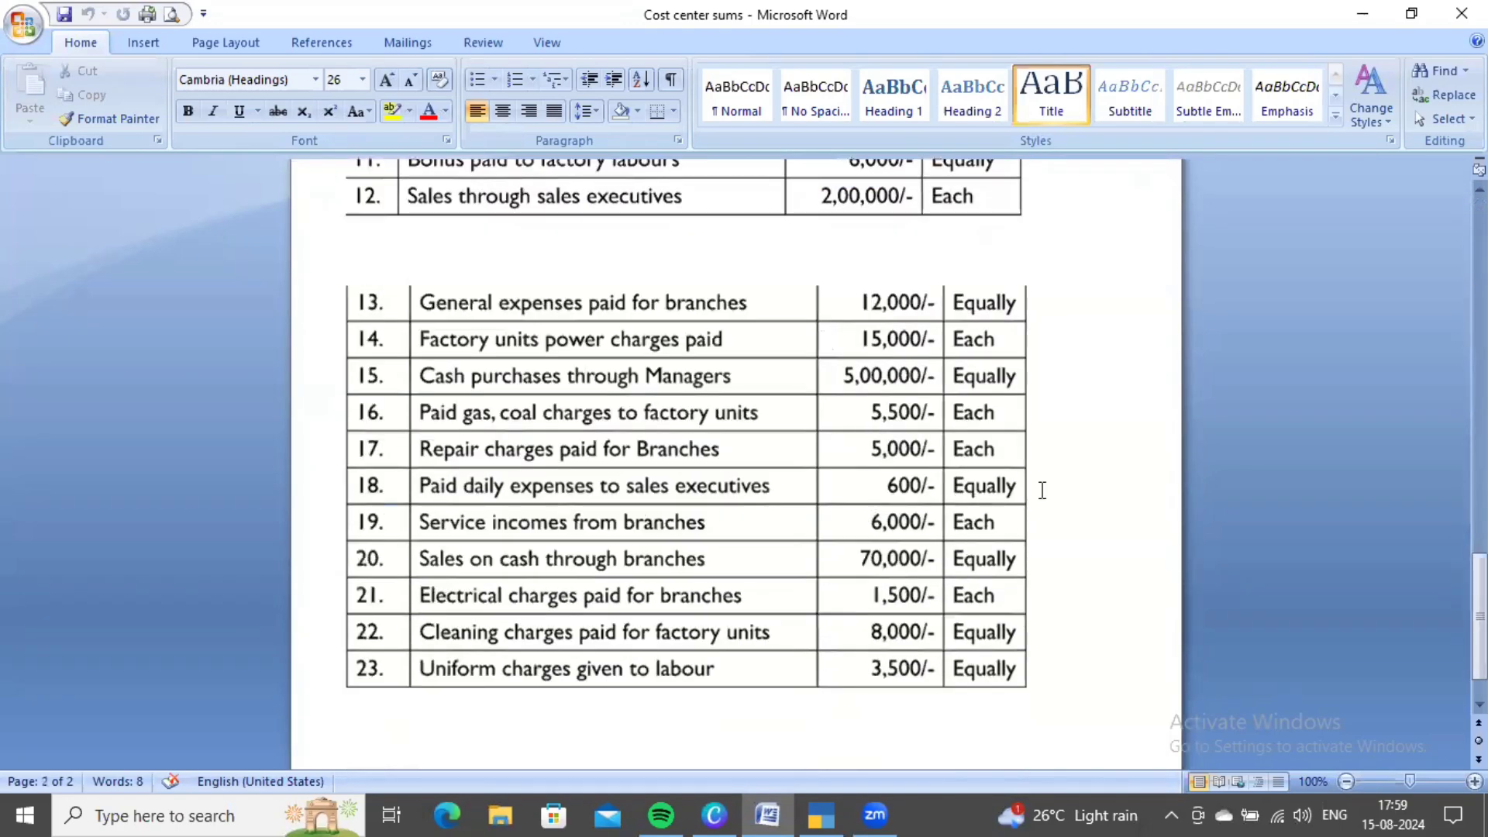
{"action": "key", "text": "alt+Tab"}
{"action": "type", "text": "6"}
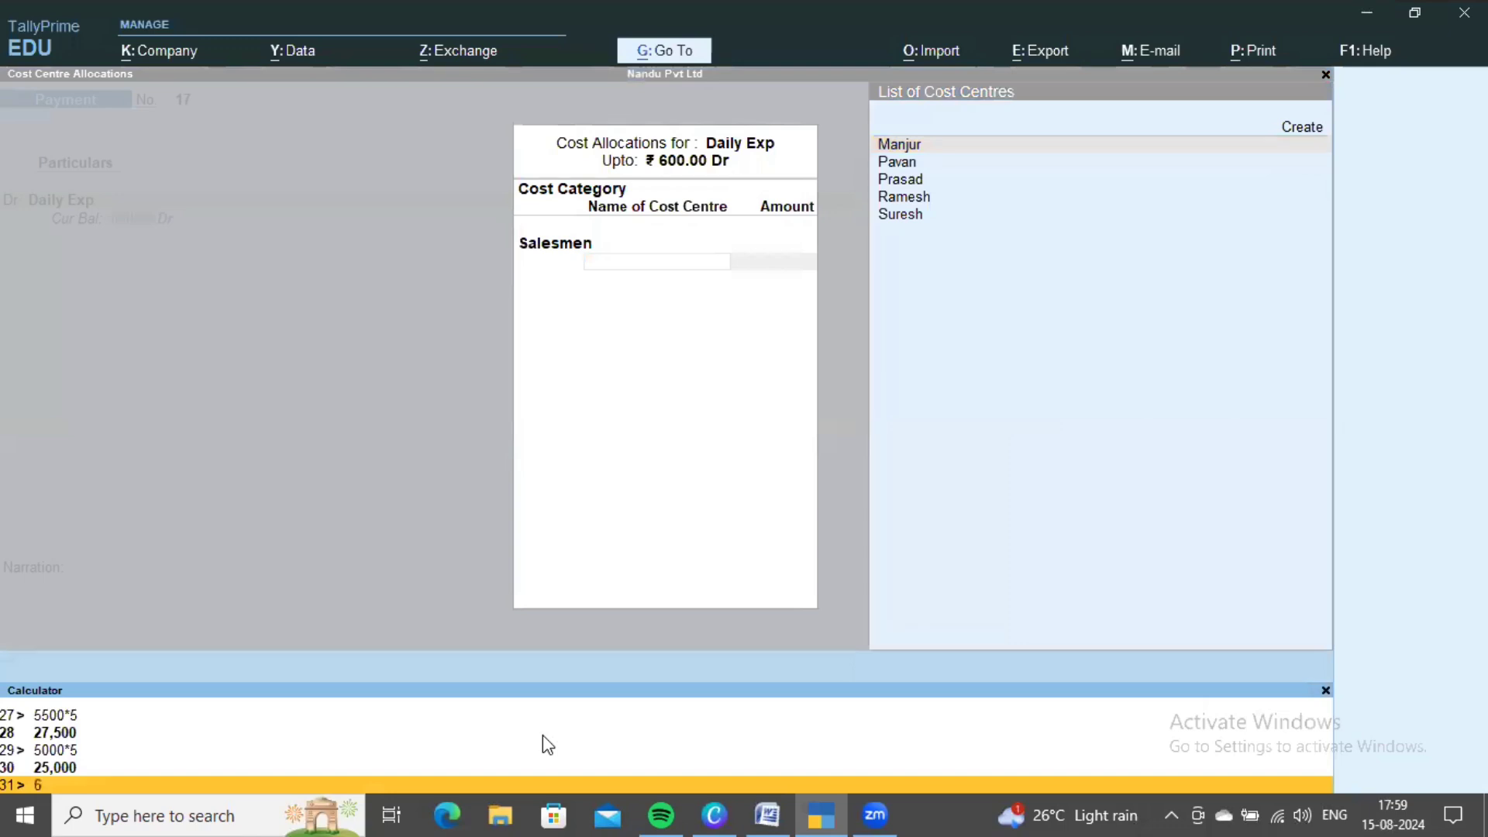
{"action": "type", "text": "00/5"}
{"action": "key", "text": "Return"}
- Allocate 120 to each of the five Salesmen cost centres and close the allocation
{"action": "key", "text": "ctrl+m"}
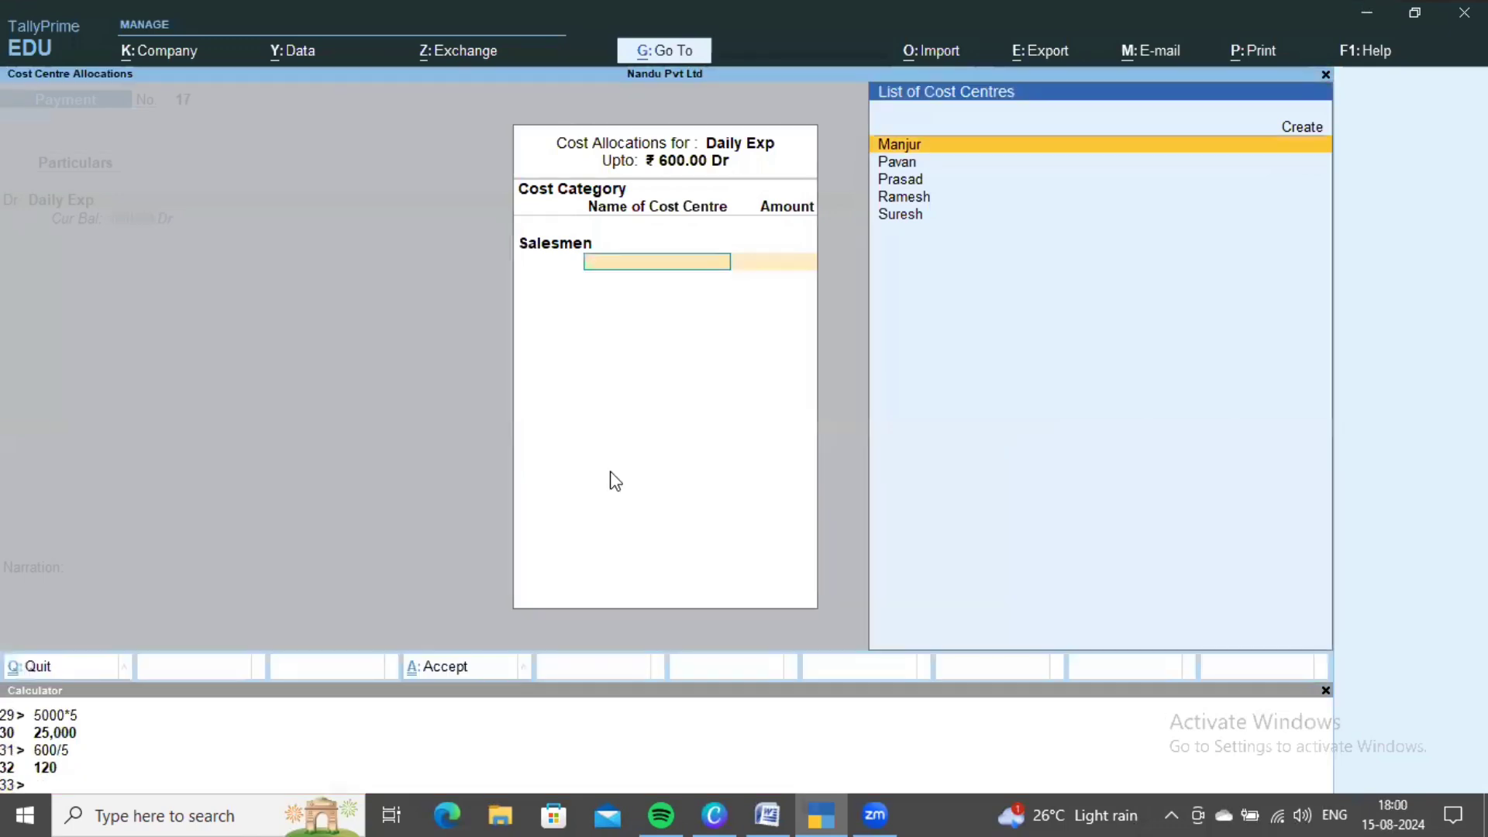
{"action": "key", "text": "Return"}
{"action": "type", "text": "120"}
{"action": "key", "text": "Return"}
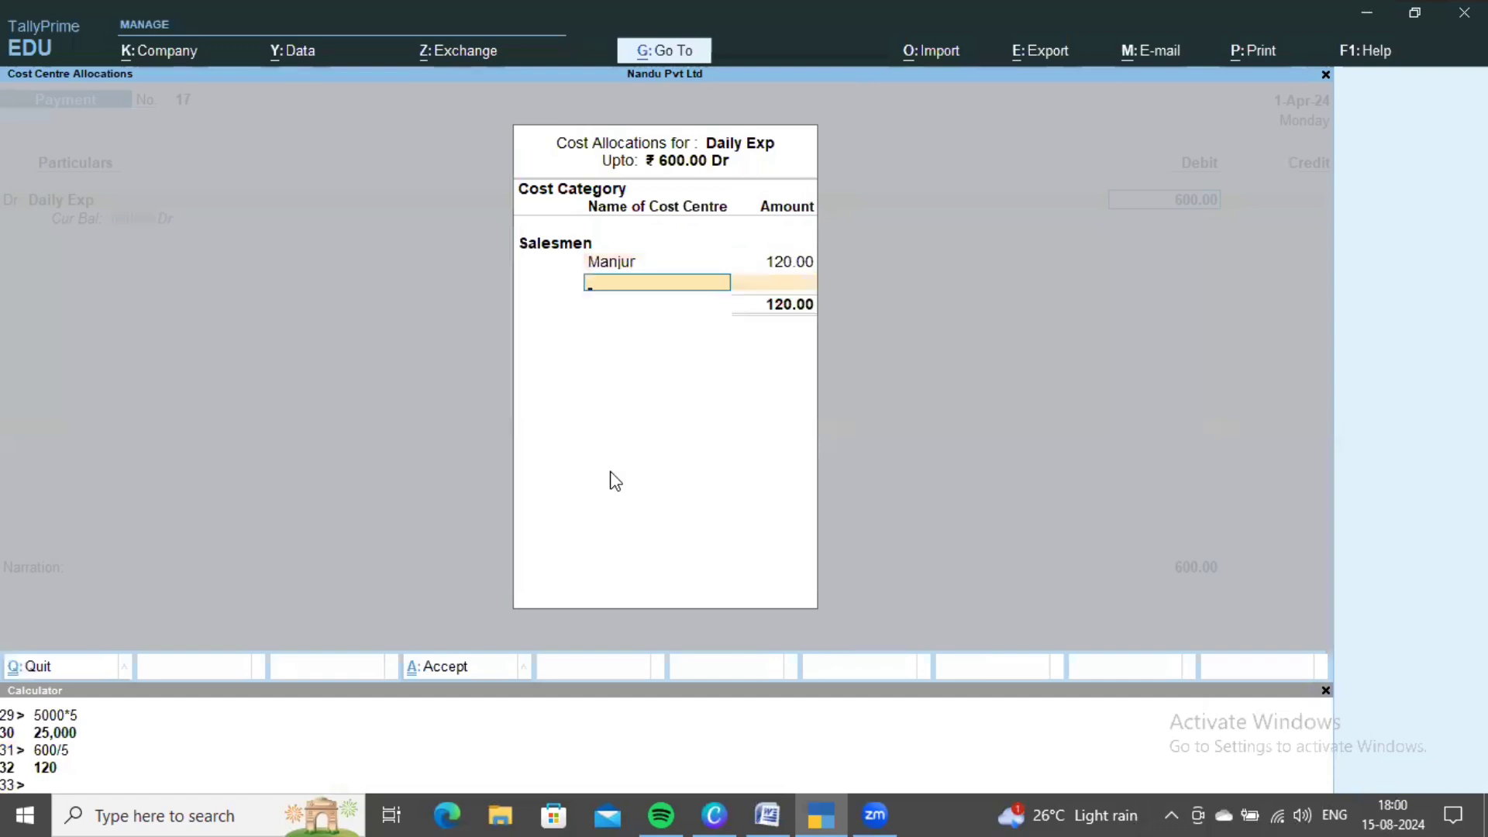
{"action": "key", "text": "Down"}
{"action": "key", "text": "Down"}
{"action": "key", "text": "Return"}
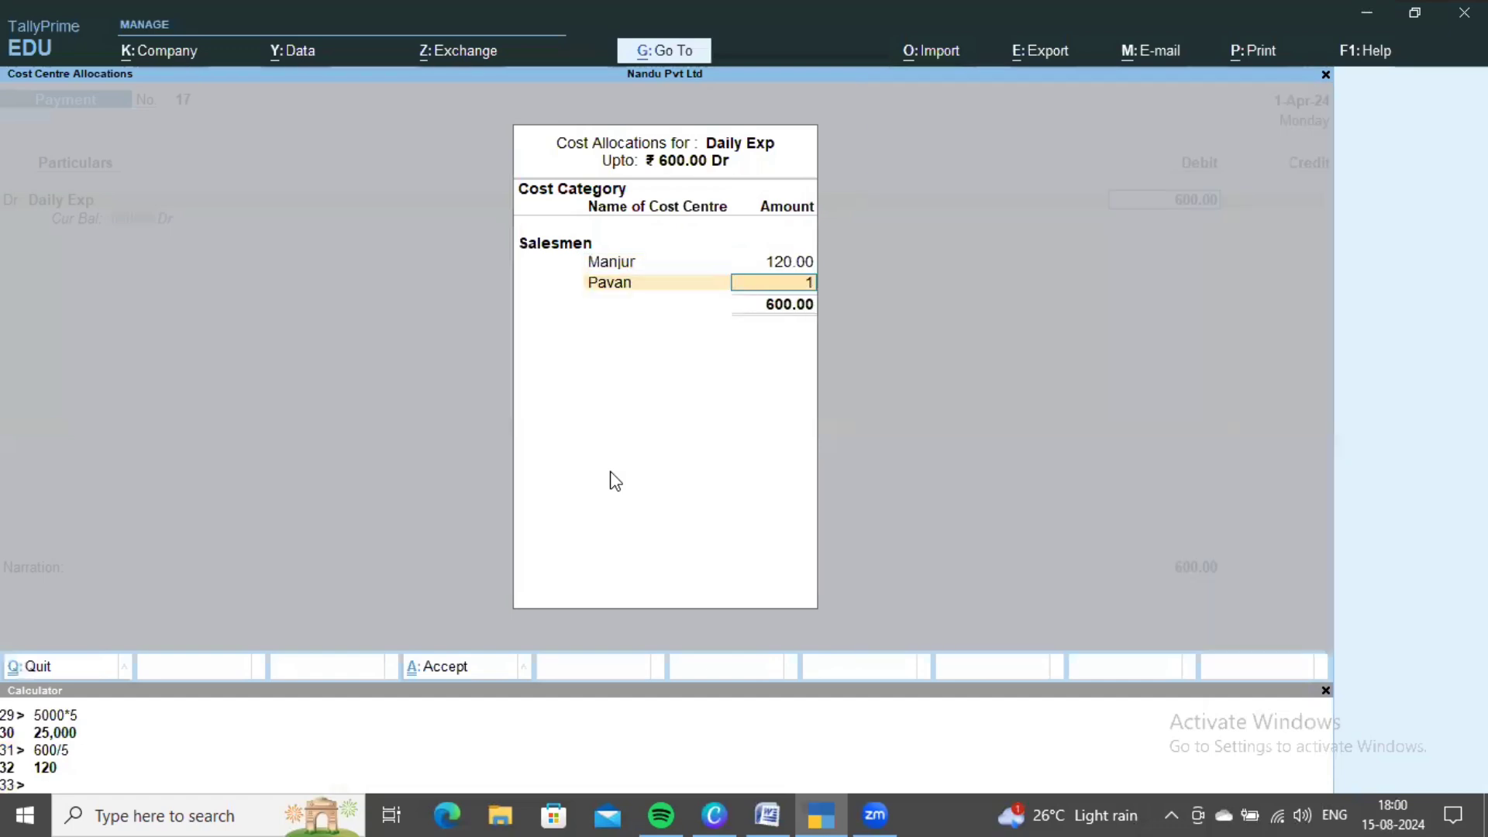
{"action": "type", "text": "120"}
{"action": "key", "text": "Return"}
{"action": "key", "text": "Down"}
{"action": "key", "text": "Down"}
{"action": "key", "text": "Down"}
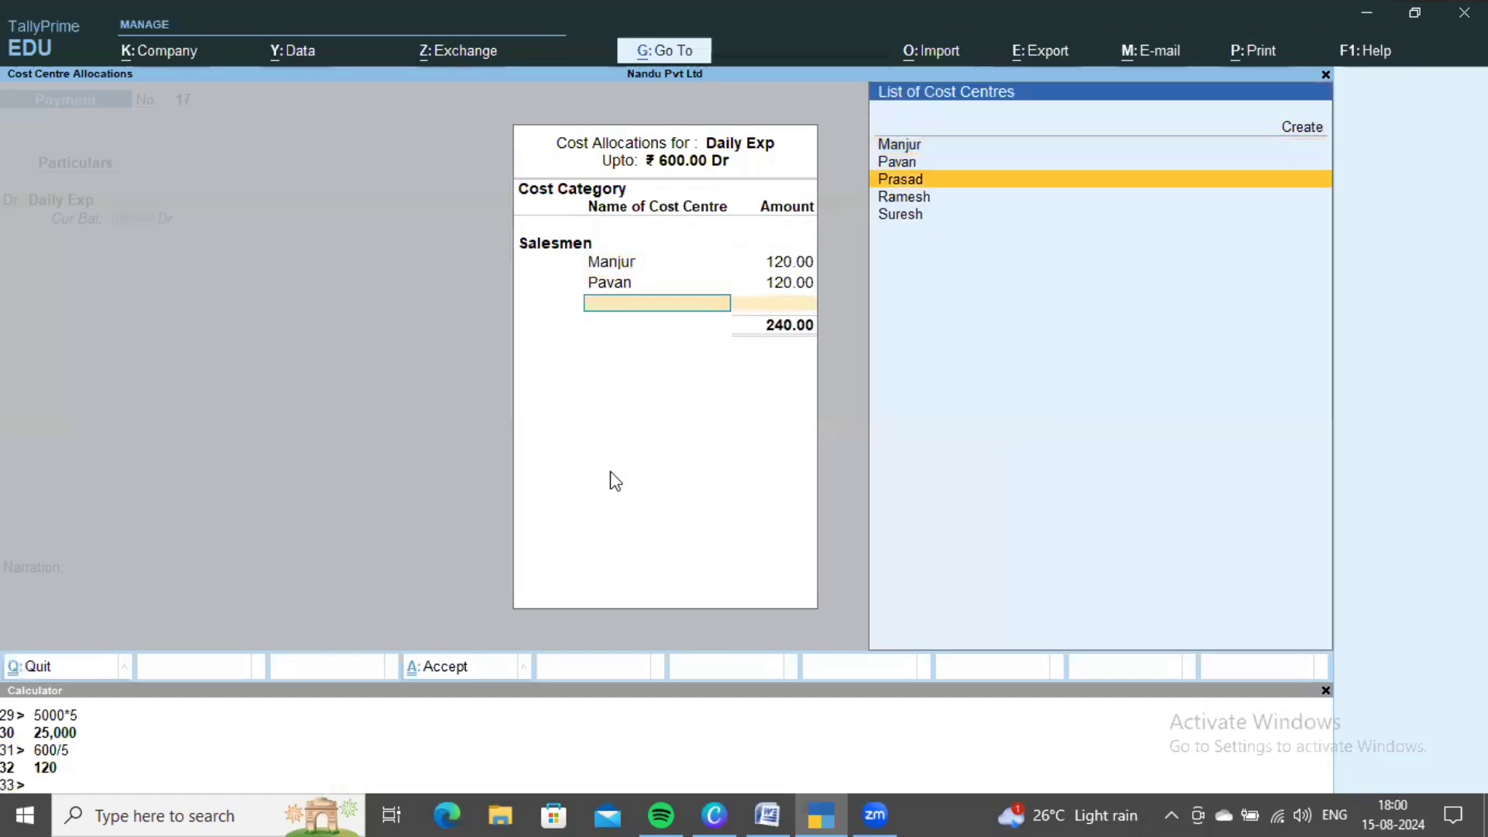
{"action": "key", "text": "Return"}
{"action": "type", "text": "120"}
{"action": "key", "text": "Return"}
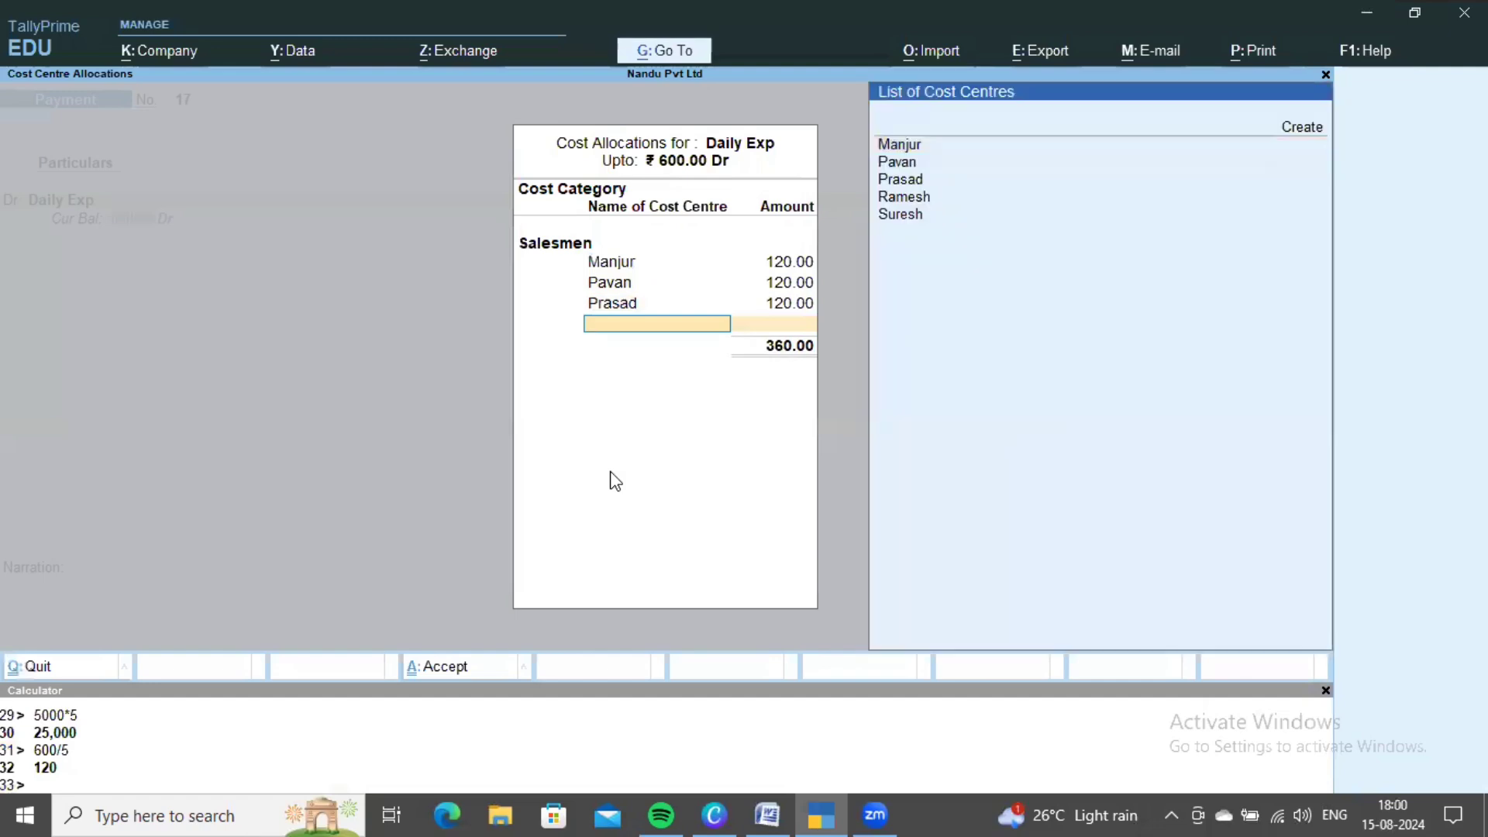
{"action": "key", "text": "Down"}
{"action": "key", "text": "Down"}
{"action": "key", "text": "Down"}
{"action": "key", "text": "Down"}
{"action": "key", "text": "Return"}
{"action": "type", "text": "120"}
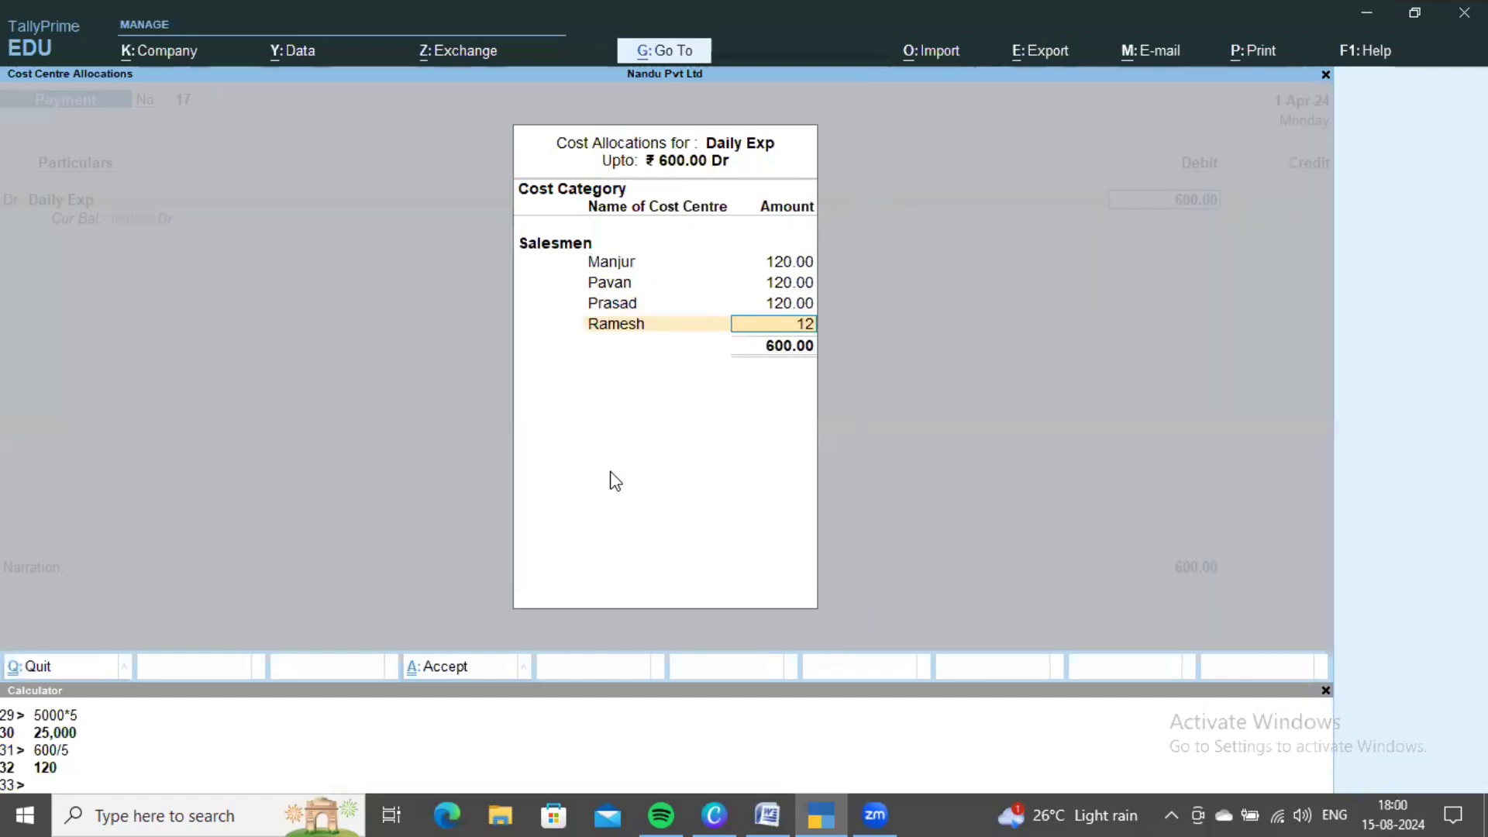
{"action": "key", "text": "Return"}
{"action": "key", "text": "Down"}
{"action": "key", "text": "Down"}
{"action": "key", "text": "Down"}
{"action": "key", "text": "Down"}
{"action": "key", "text": "Down"}
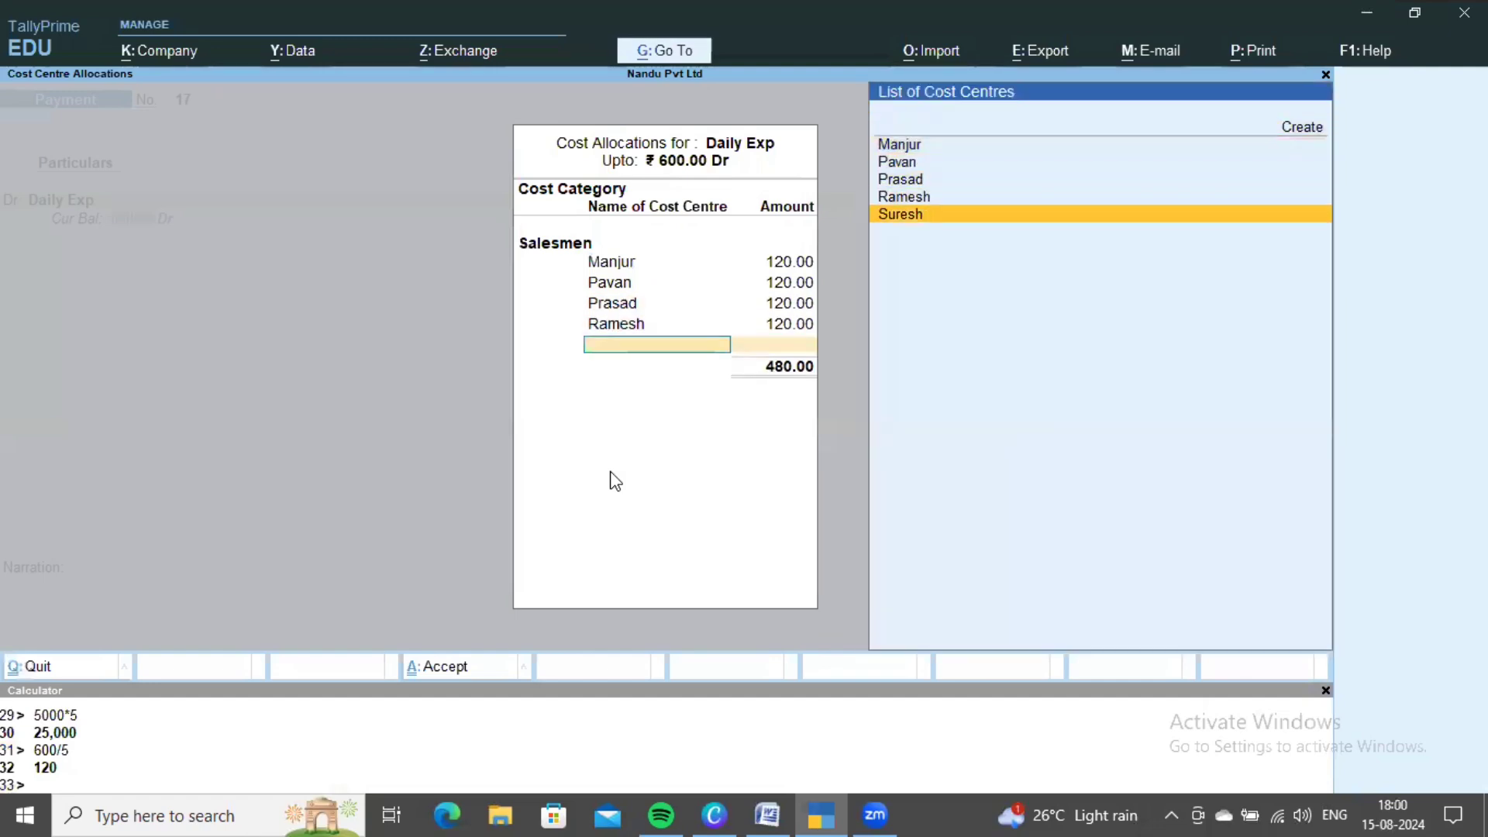
{"action": "key", "text": "Return"}
{"action": "key", "text": "Return"}
{"action": "key", "text": "Down"}
{"action": "key", "text": "Down"}
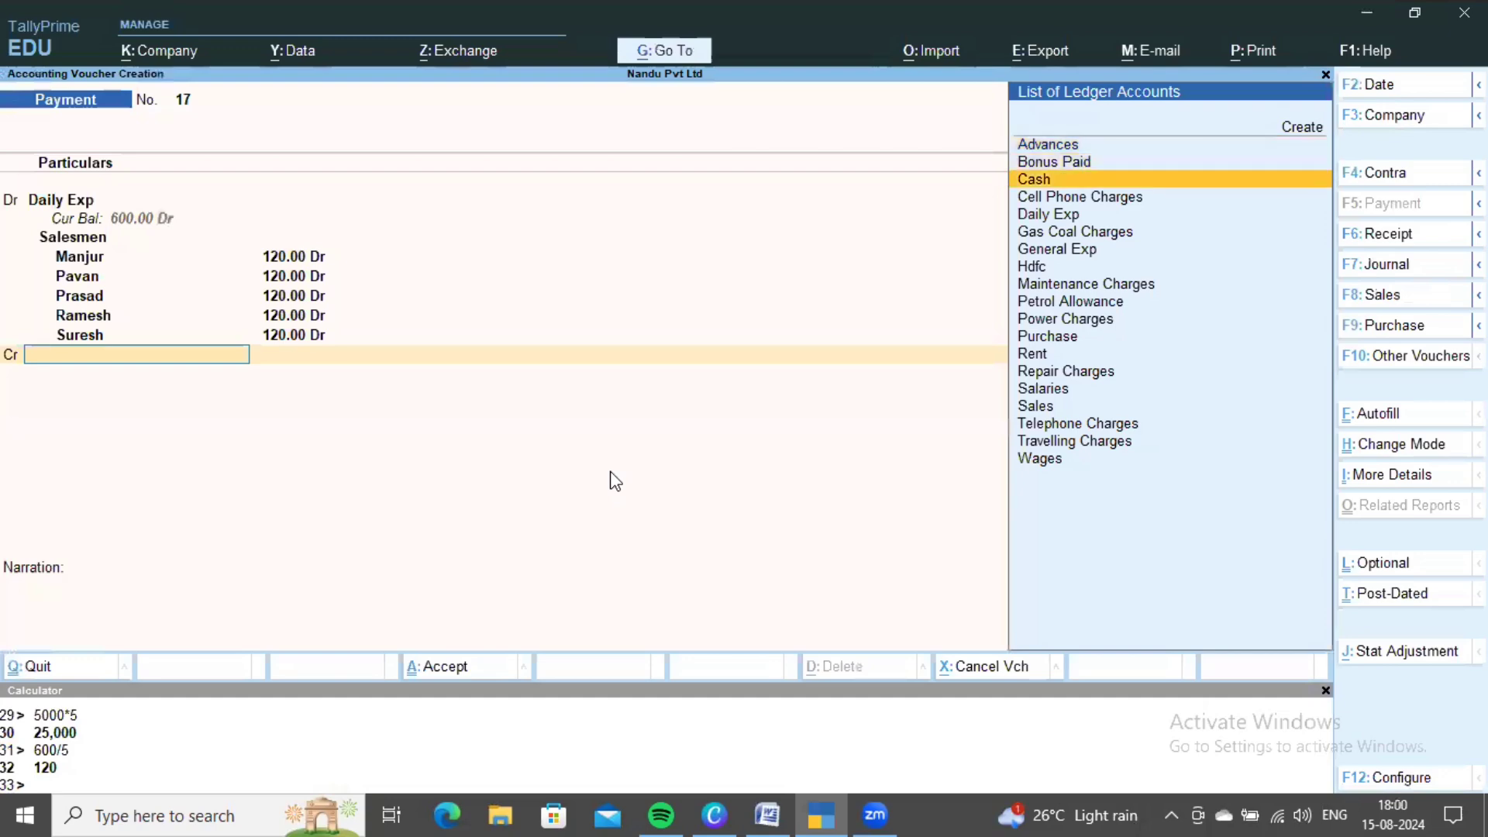
{"action": "key", "text": "Return"}
- Credit Cash and save the Daily Exp payment voucher
{"action": "key", "text": "ctrl+a"}
{"action": "key", "text": "alt+Tab"}
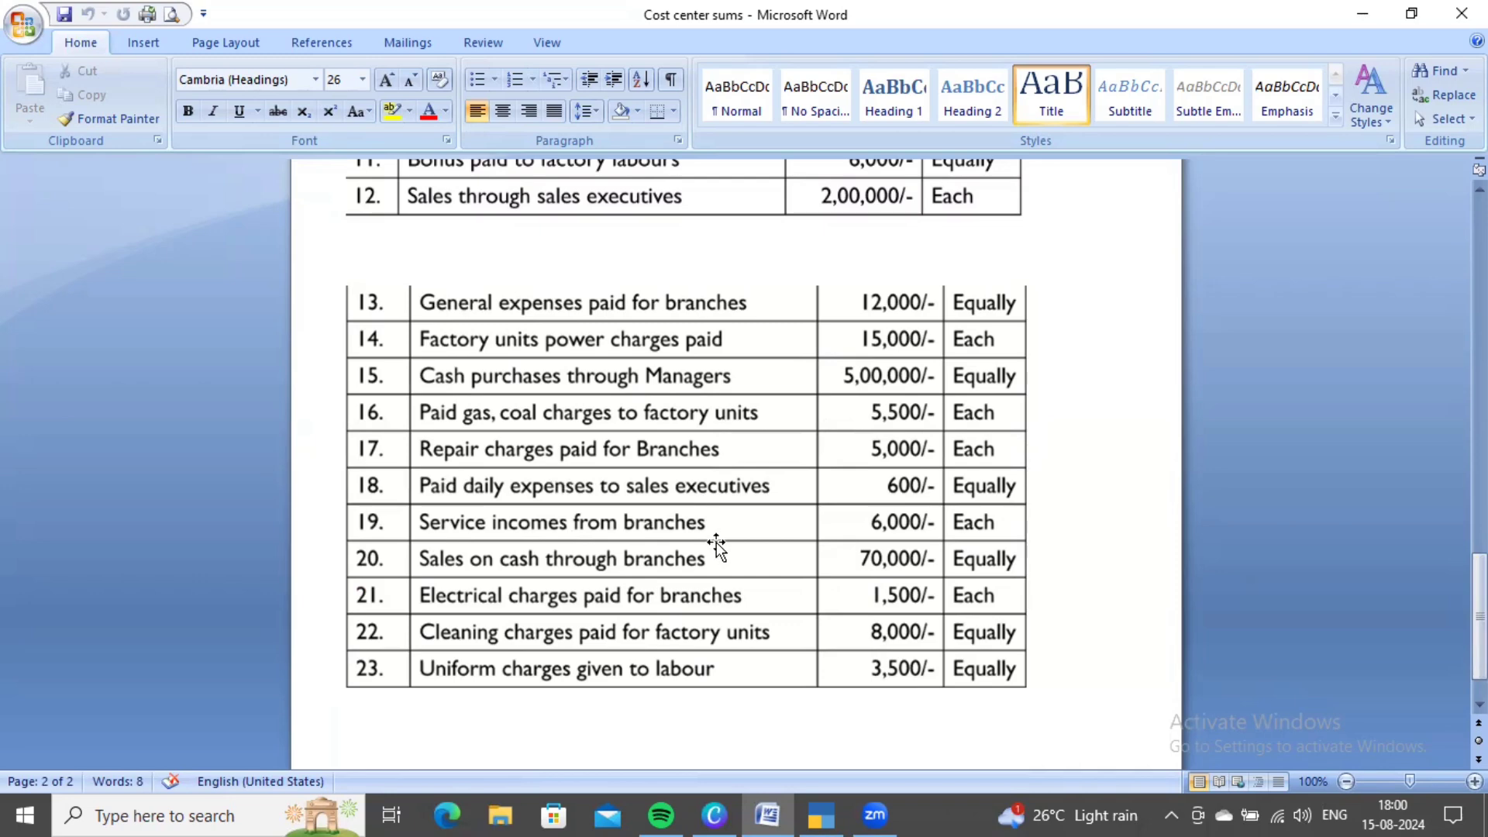
{"action": "key", "text": "alt+Tab"}
- Start a Receipt and create a Service Income ledger under Indirect Incomes as its credit
{"action": "key", "text": "F6"}
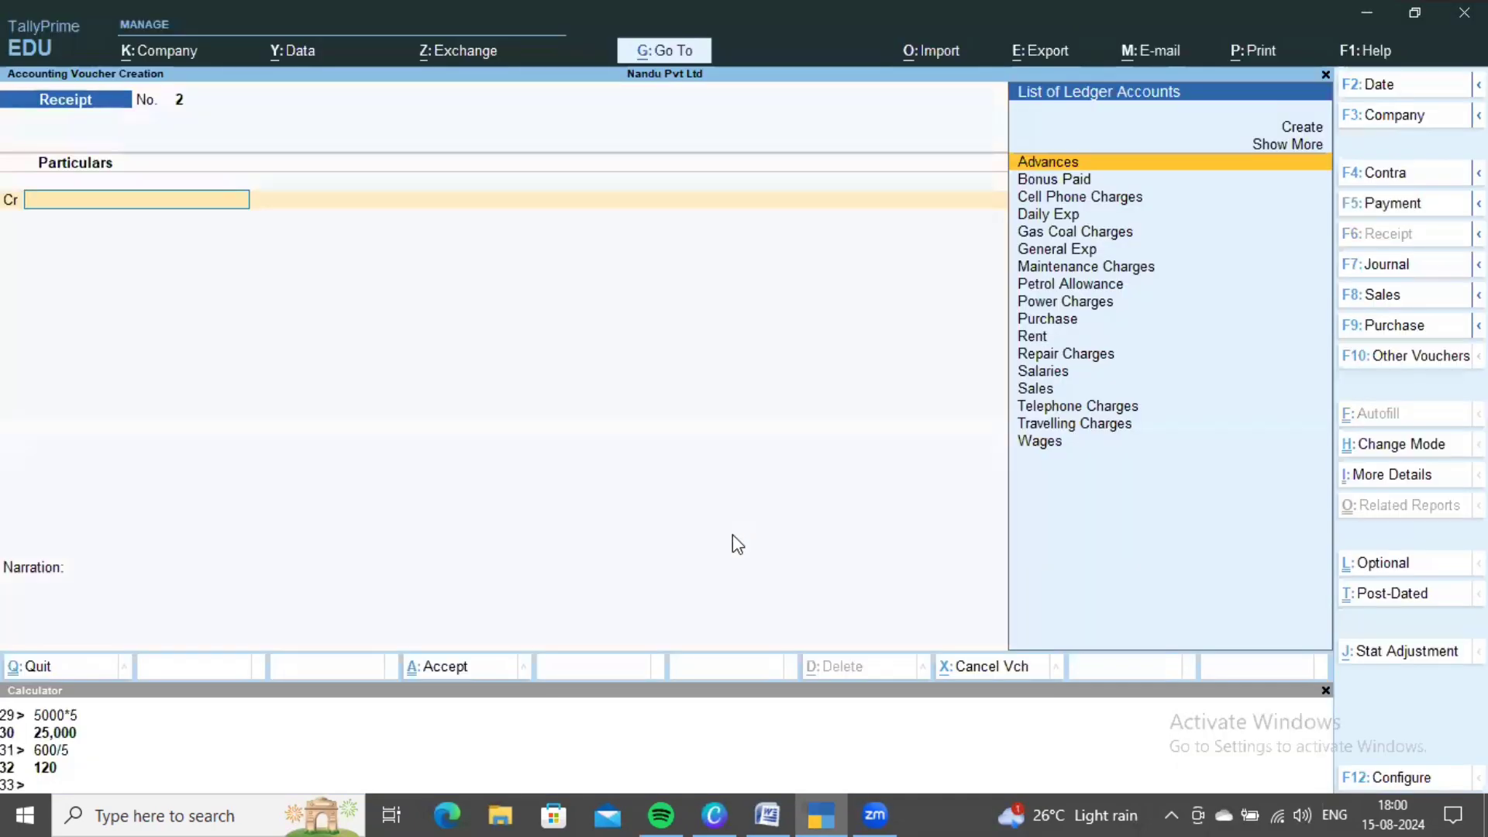
{"action": "key", "text": "Return"}
{"action": "type", "text": "Se"}
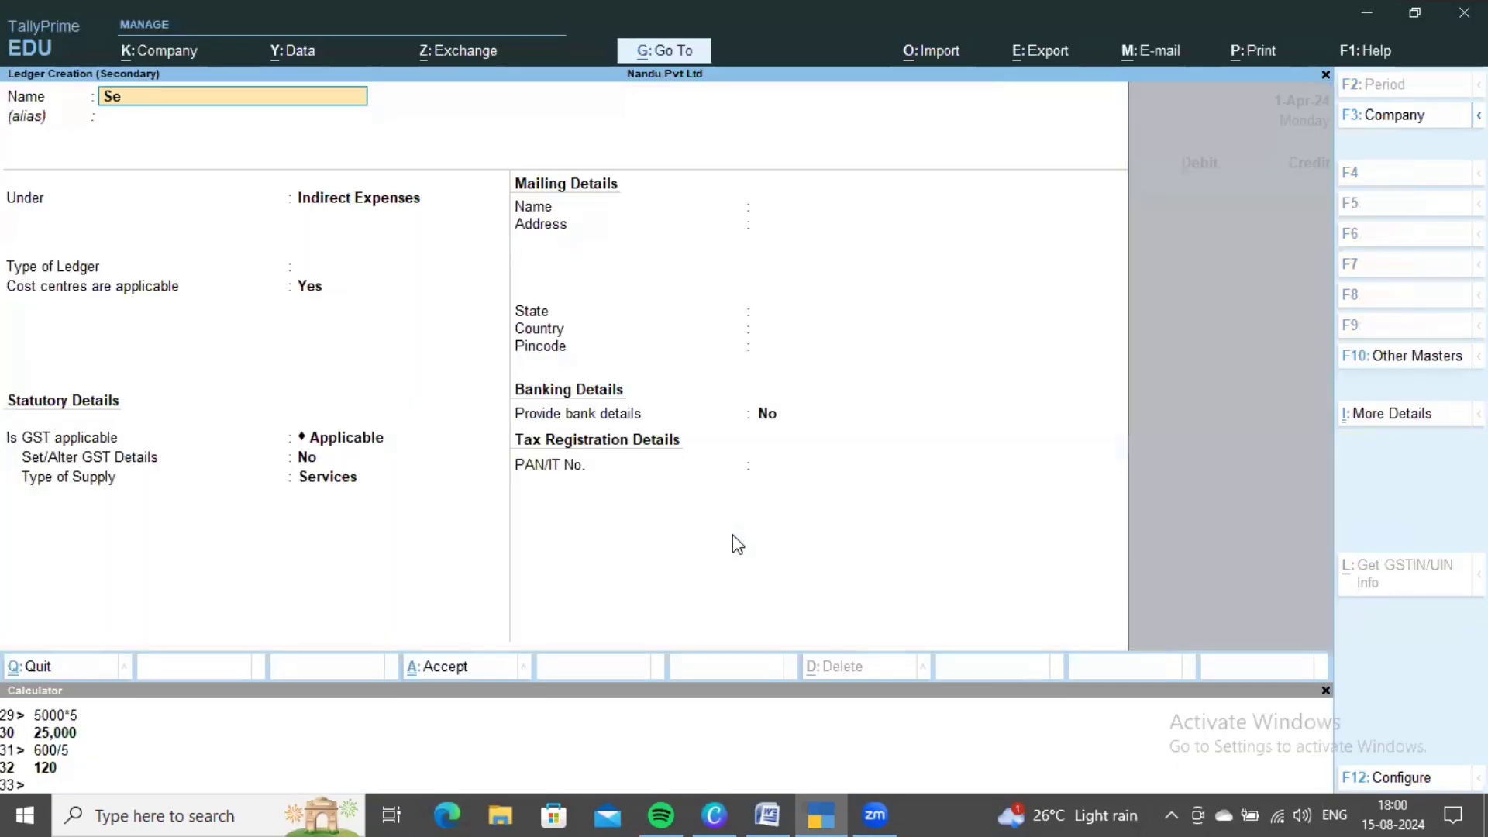
{"action": "type", "text": "rvice Income"}
{"action": "key", "text": "Return"}
{"action": "key", "text": "Return"}
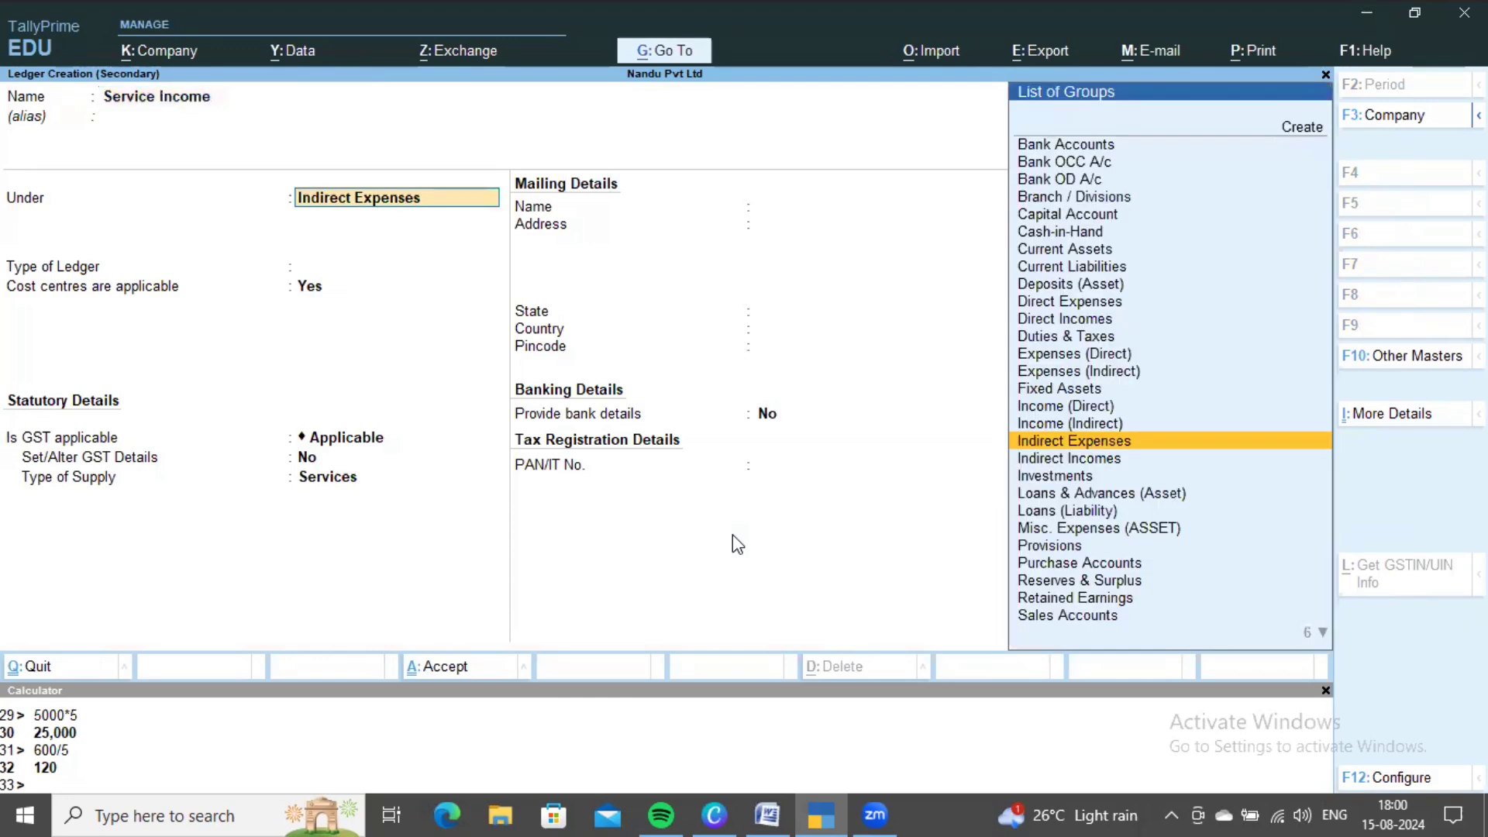
{"action": "key", "text": "Down"}
{"action": "key", "text": "Return"}
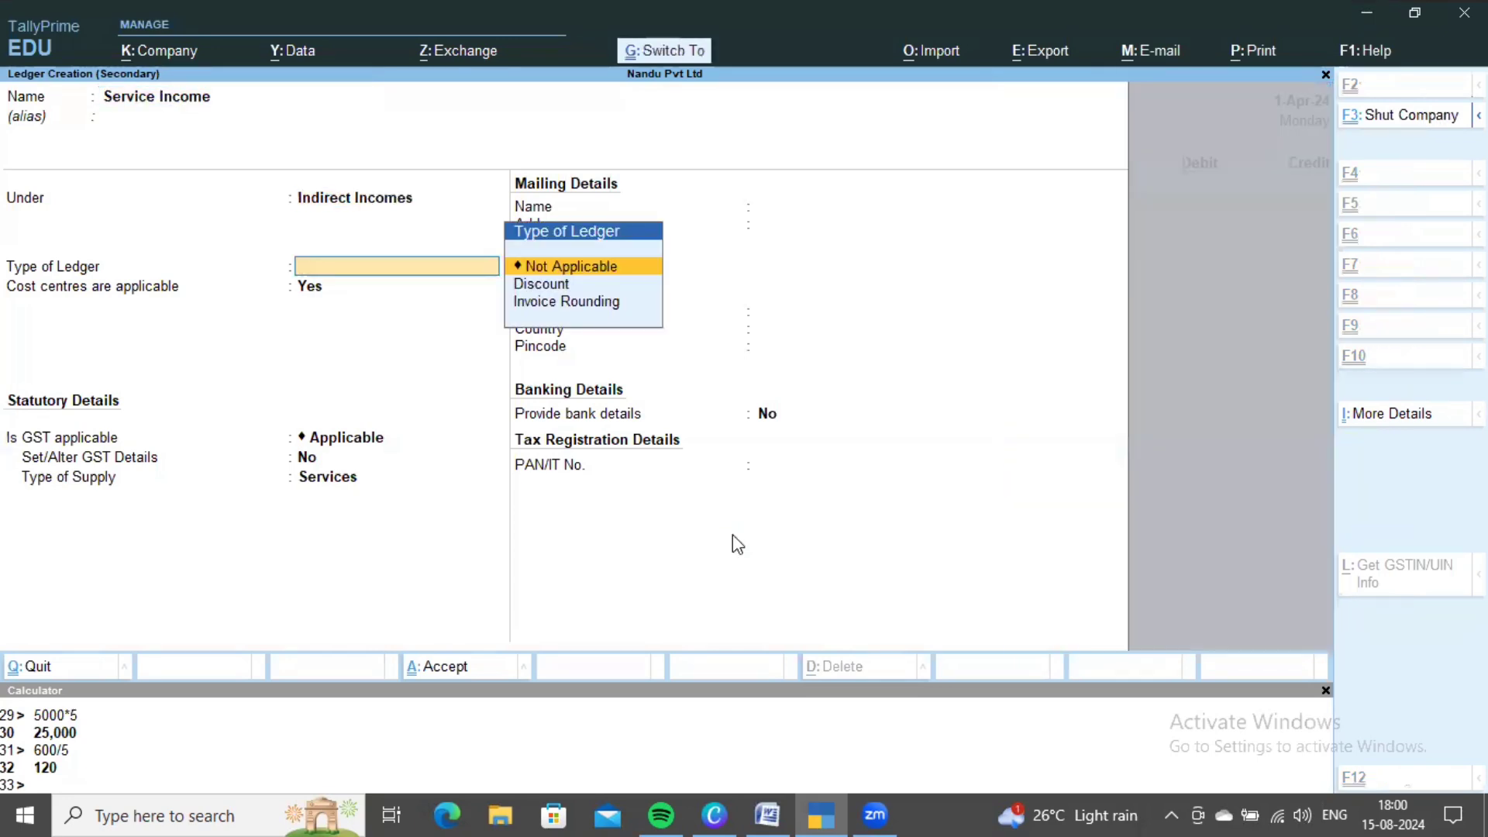
{"action": "key", "text": "ctrl+a"}
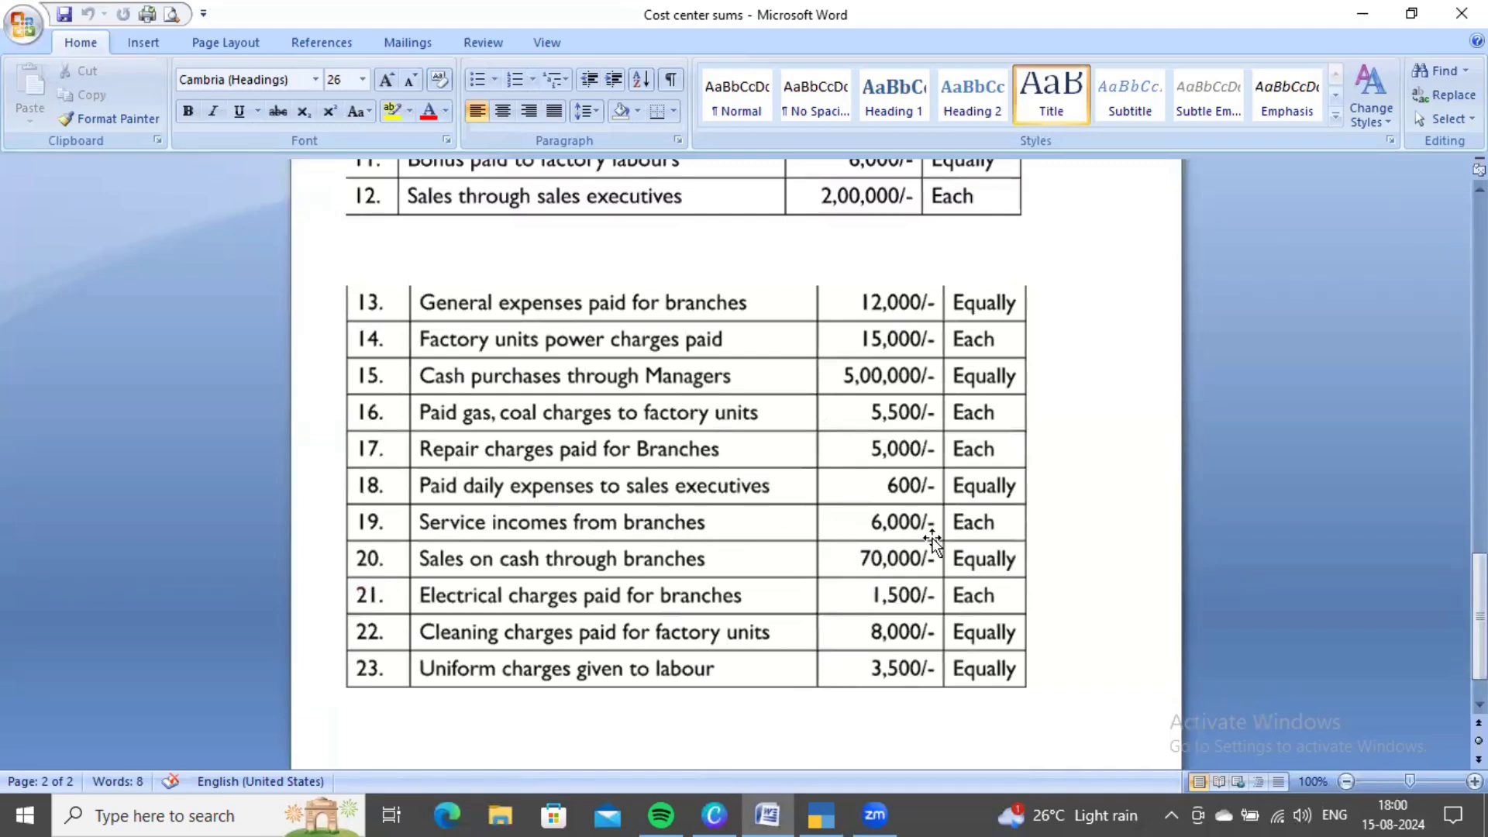
{"action": "key", "text": "alt+Tab"}
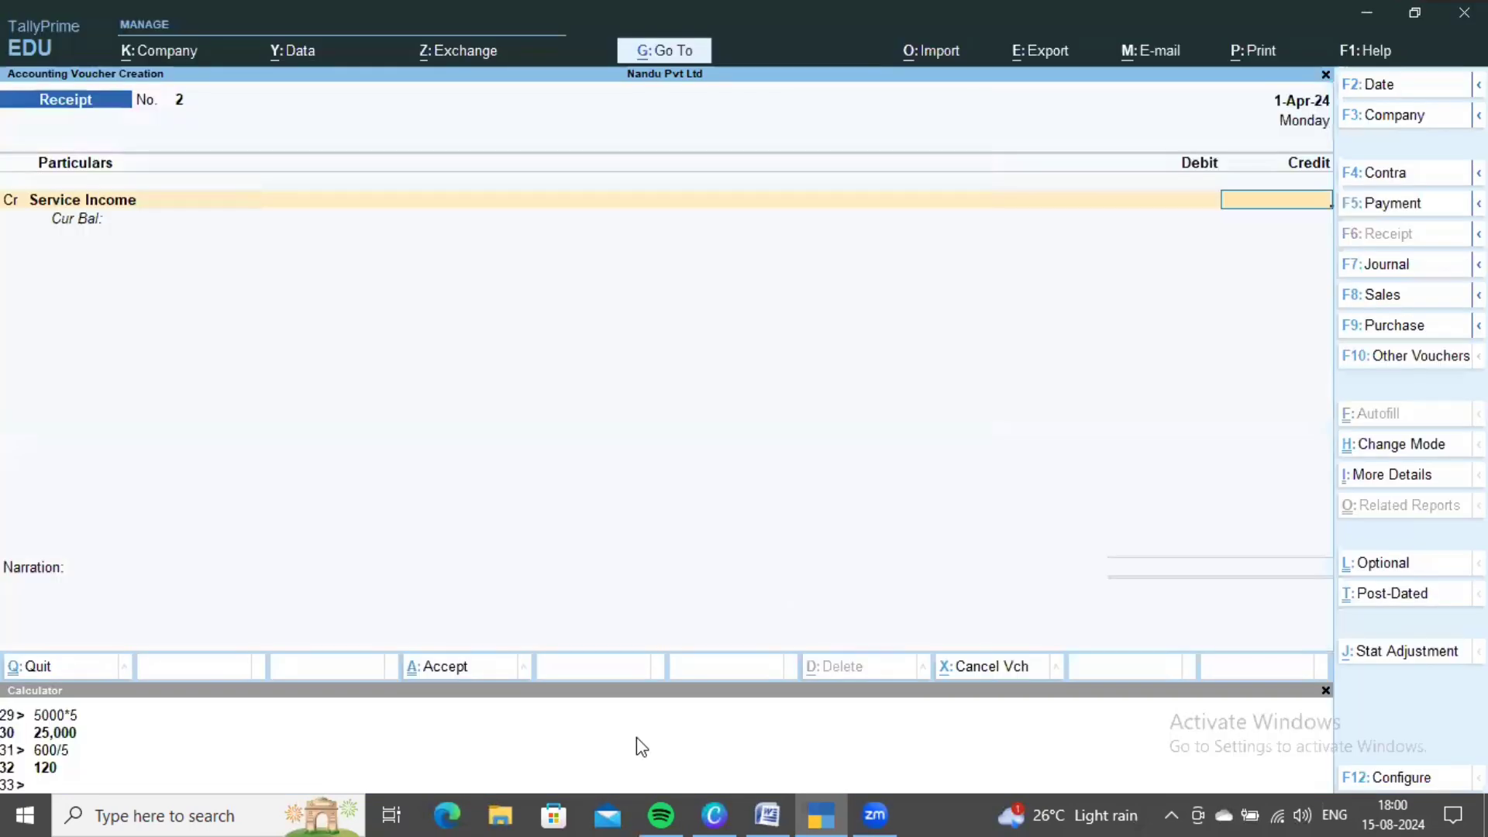
- Calculate 6000*5 and credit Service Income 30,000 under the Branches cost category
{"action": "type", "text": "60"}
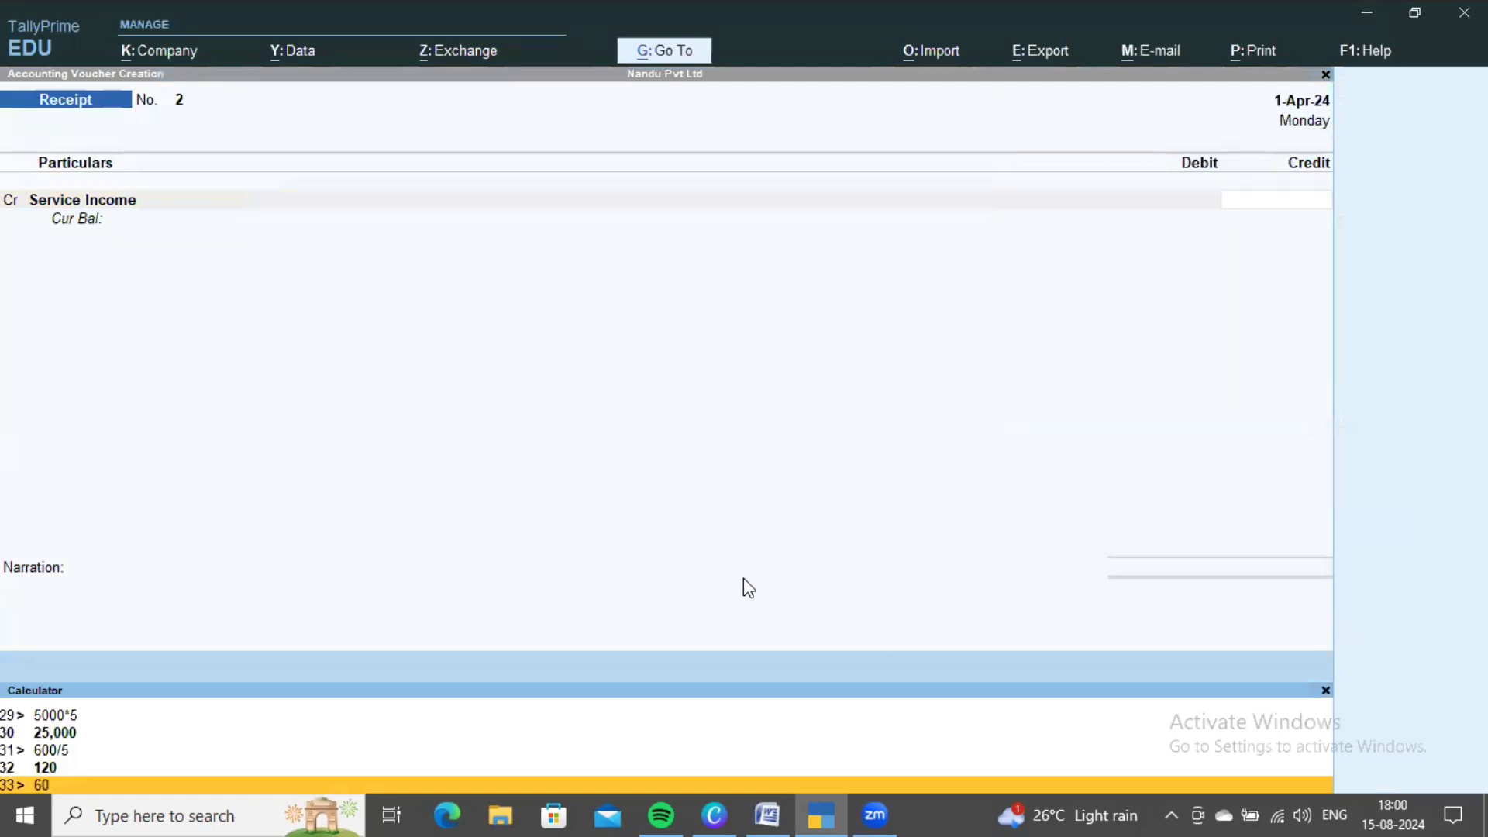
{"action": "type", "text": "00*5"}
{"action": "key", "text": "Return"}
{"action": "left_click", "coordinate": [797, 500]}
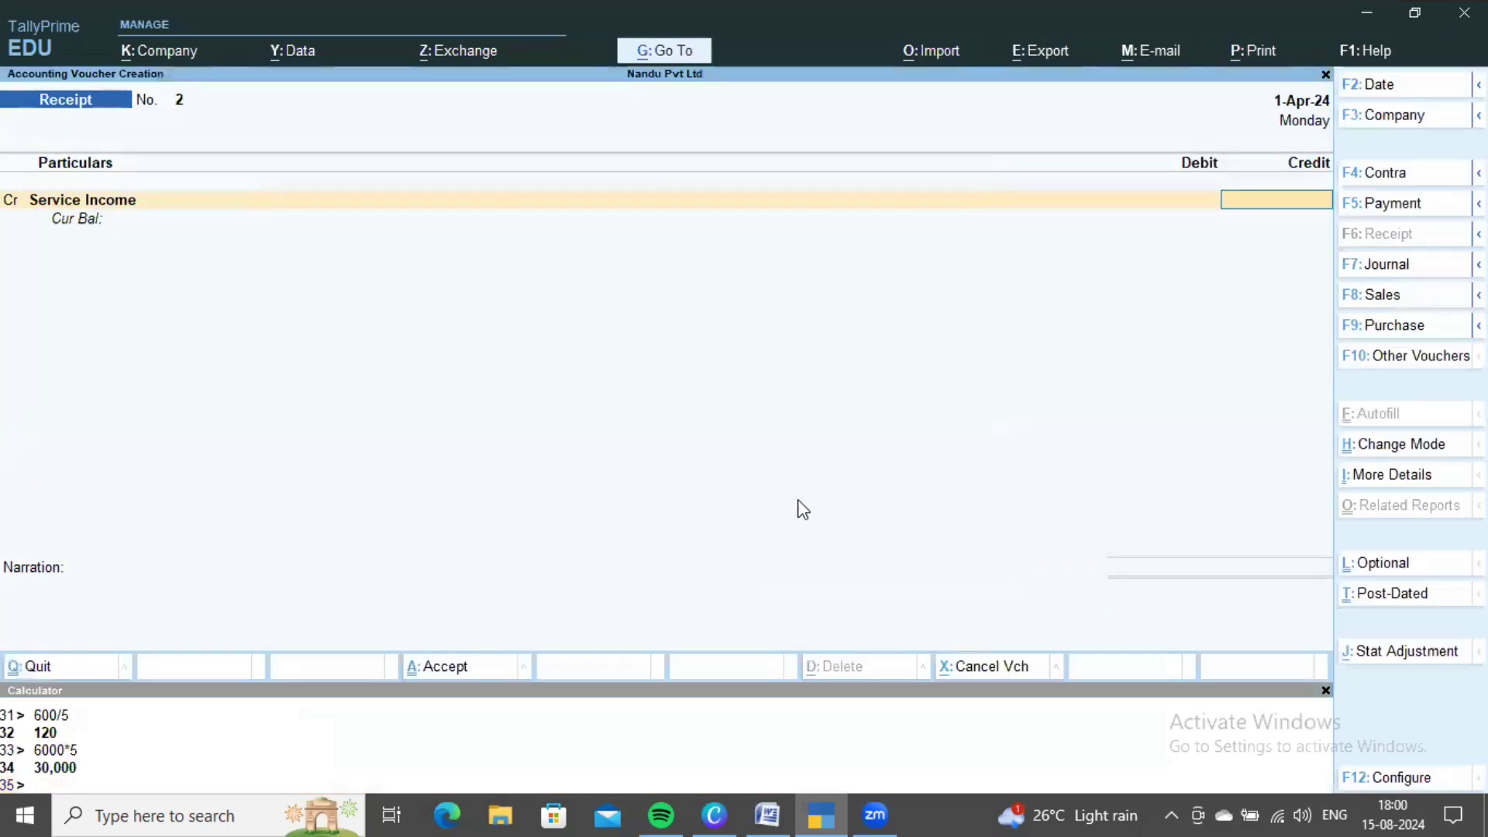
{"action": "type", "text": "30000"}
{"action": "key", "text": "Return"}
{"action": "key", "text": "Down"}
{"action": "key", "text": "Return"}
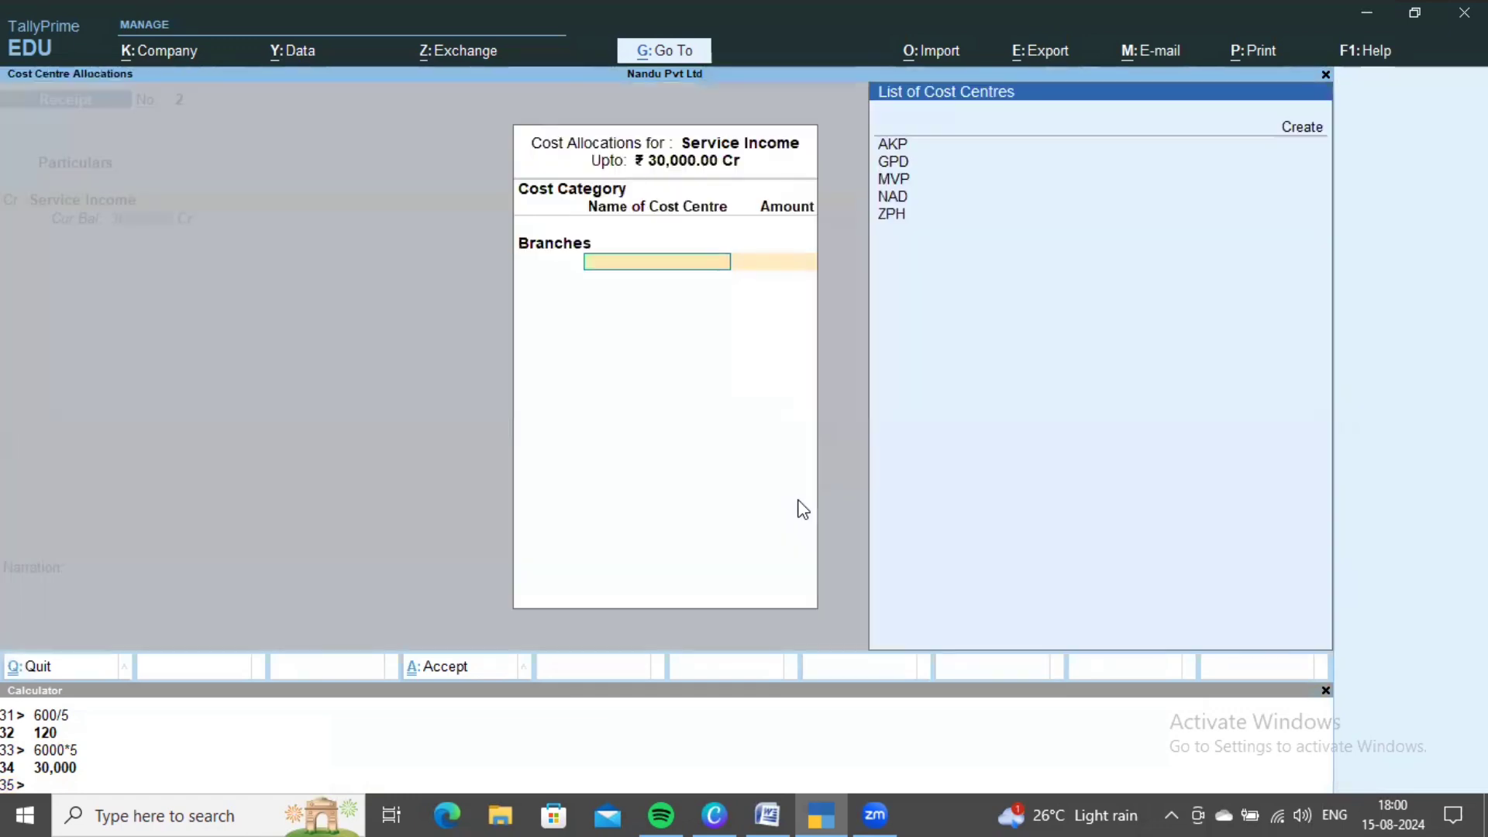
- Allocate 6,000 each to branches AKP, GPD, MVP, NAD and ZPH
{"action": "key", "text": "Down"}
{"action": "key", "text": "Return"}
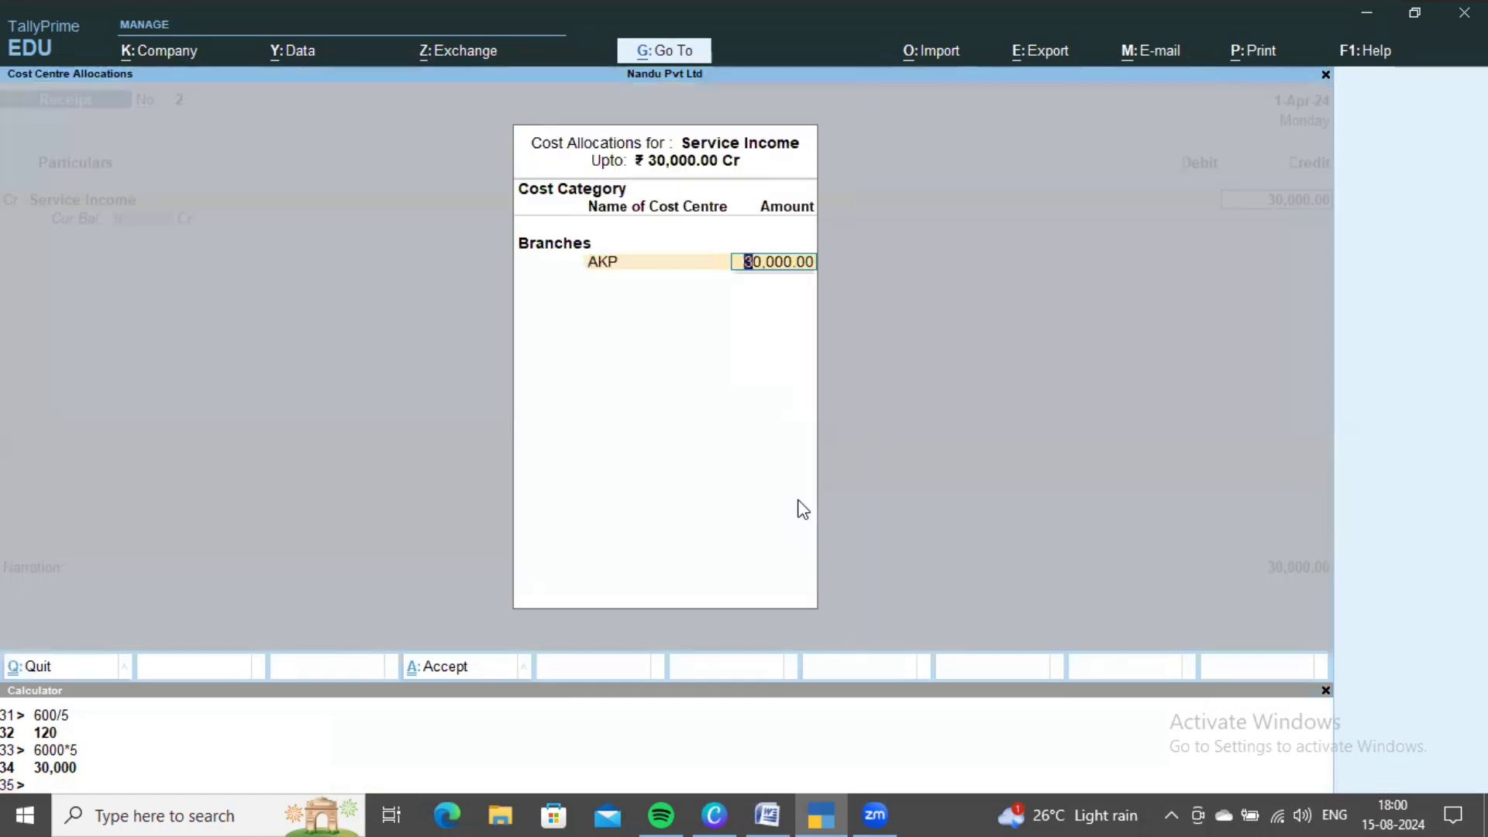
{"action": "type", "text": "60"}
{"action": "key", "text": "Return"}
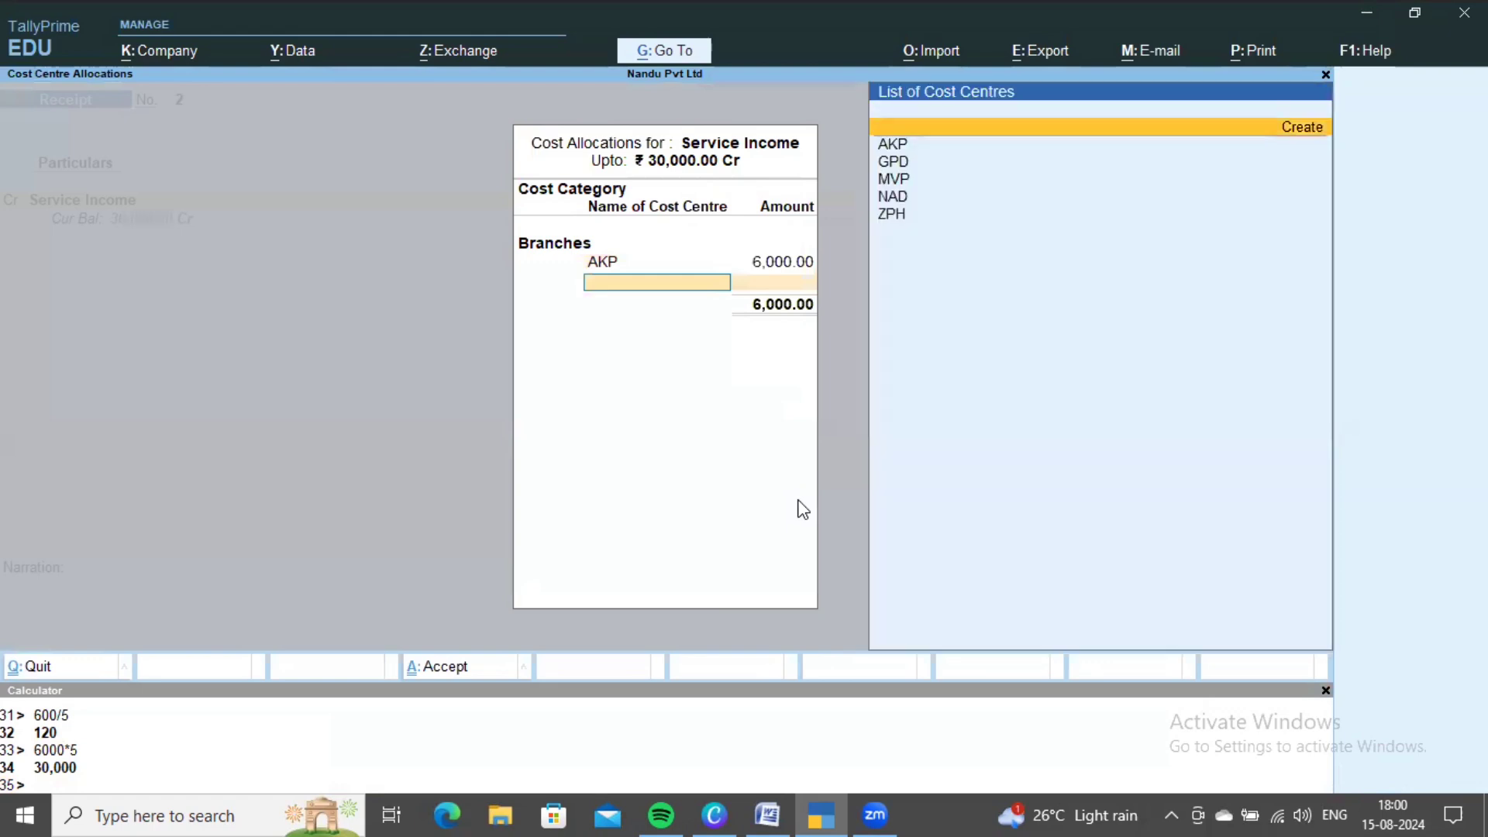
{"action": "key", "text": "Down"}
{"action": "key", "text": "Down"}
{"action": "key", "text": "Return"}
{"action": "type", "text": "6000"}
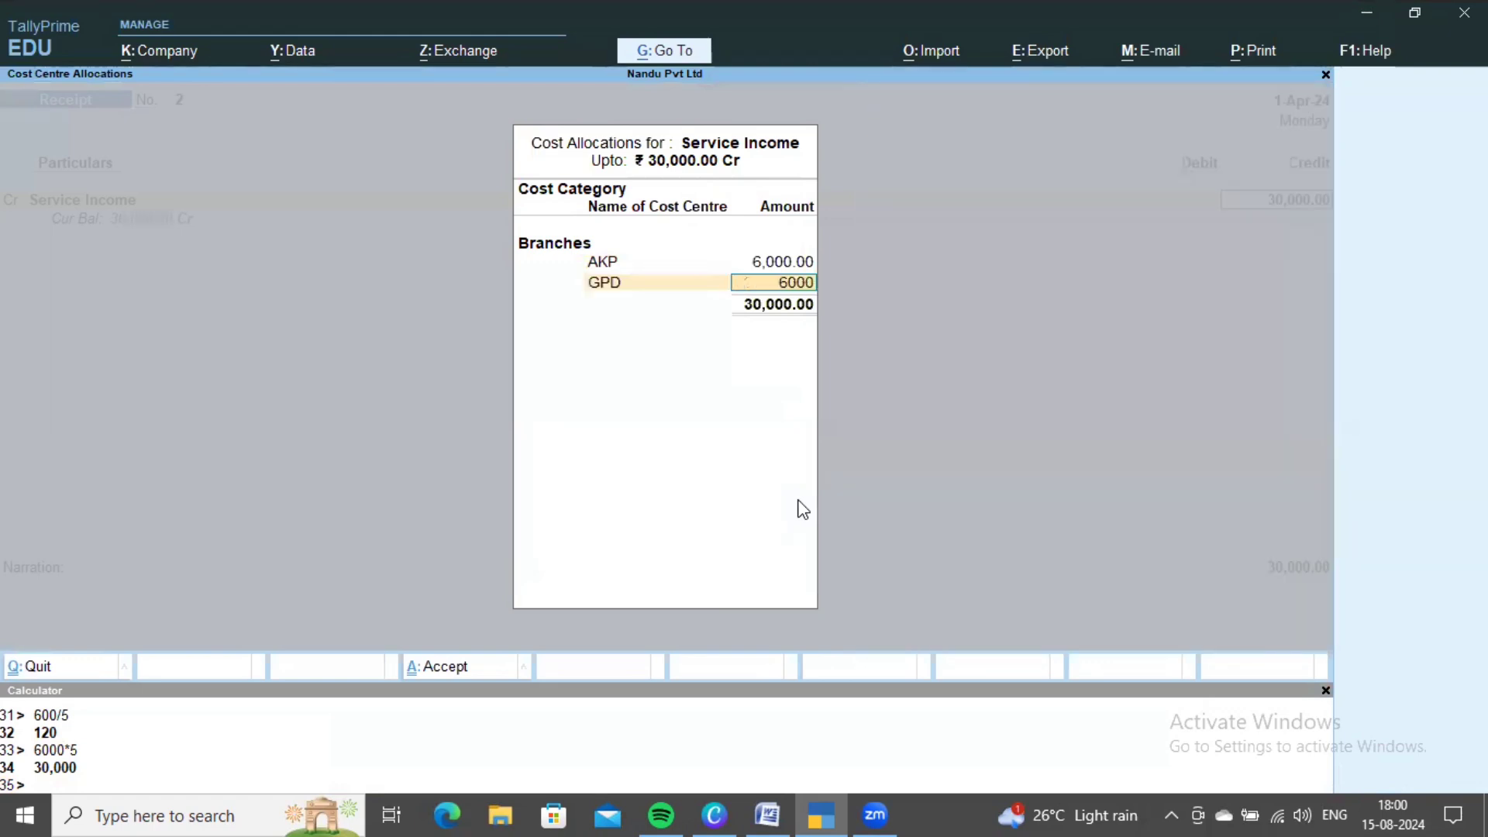
{"action": "key", "text": "Return"}
{"action": "type", "text": "C"}
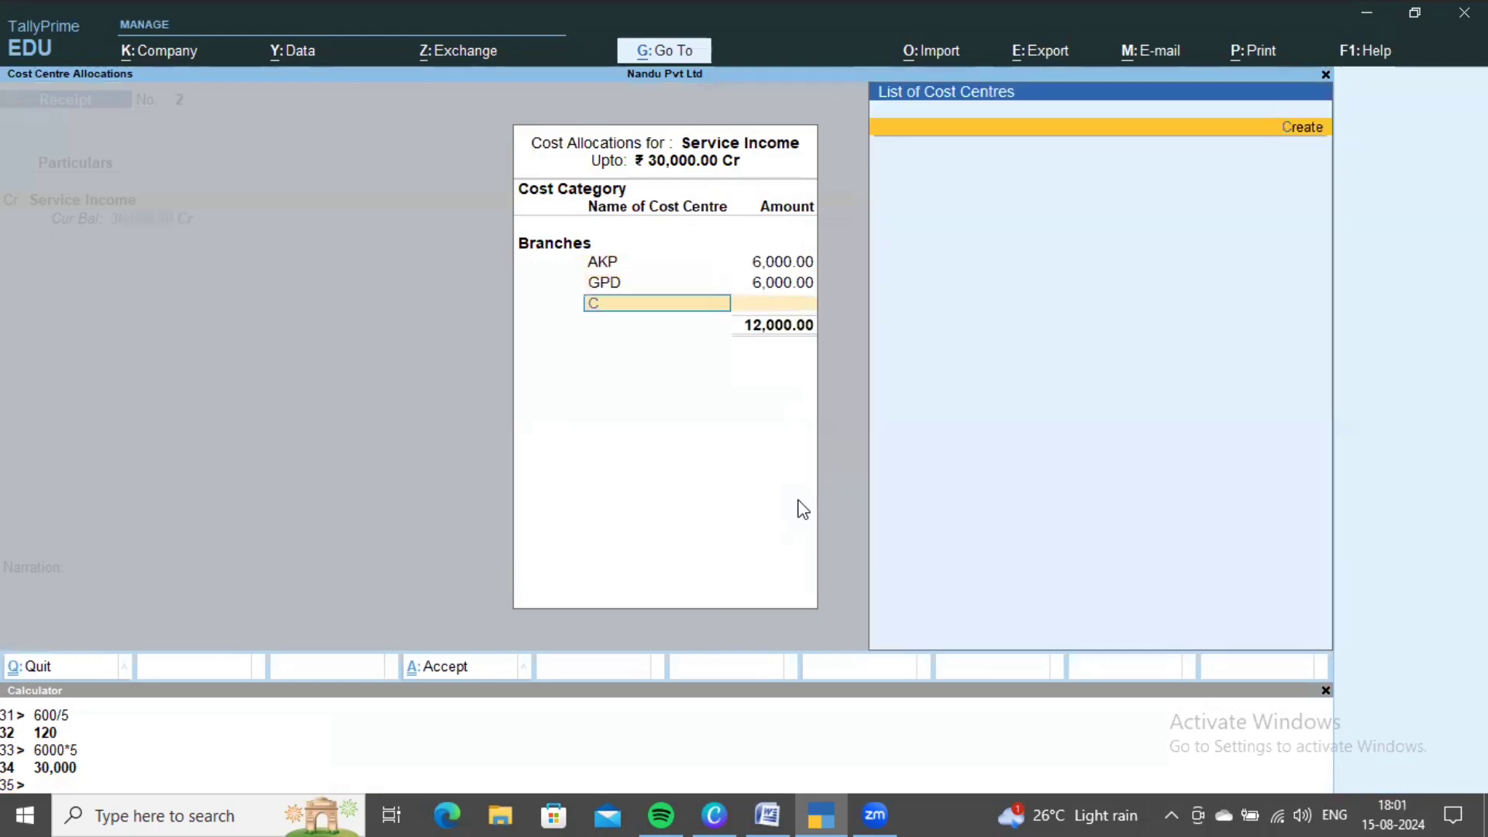
{"action": "key", "text": "BackSpace"}
{"action": "key", "text": "Return"}
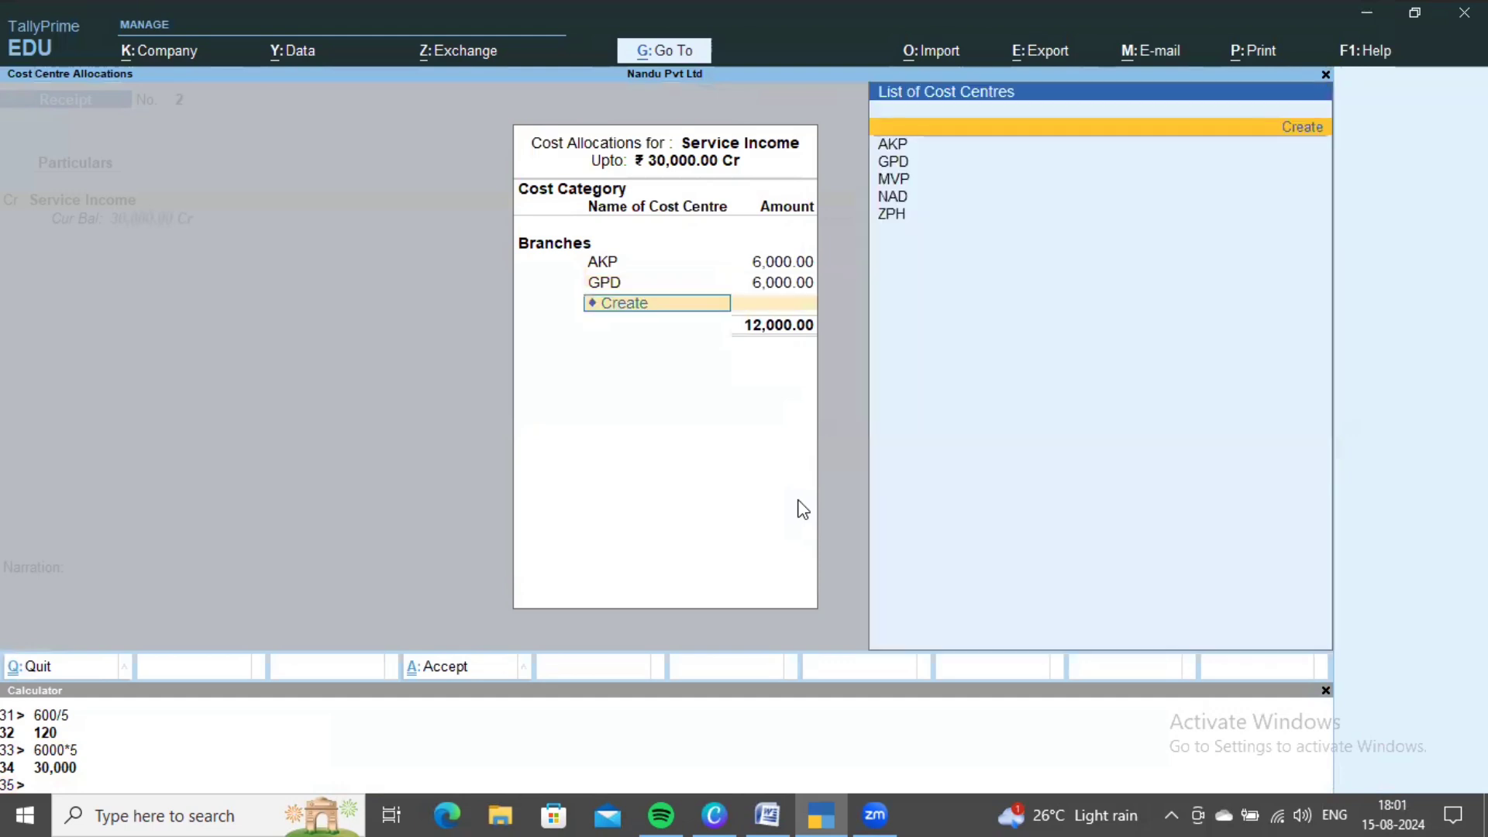
{"action": "key", "text": "Down"}
{"action": "key", "text": "Down"}
{"action": "key", "text": "Down"}
{"action": "key", "text": "Return"}
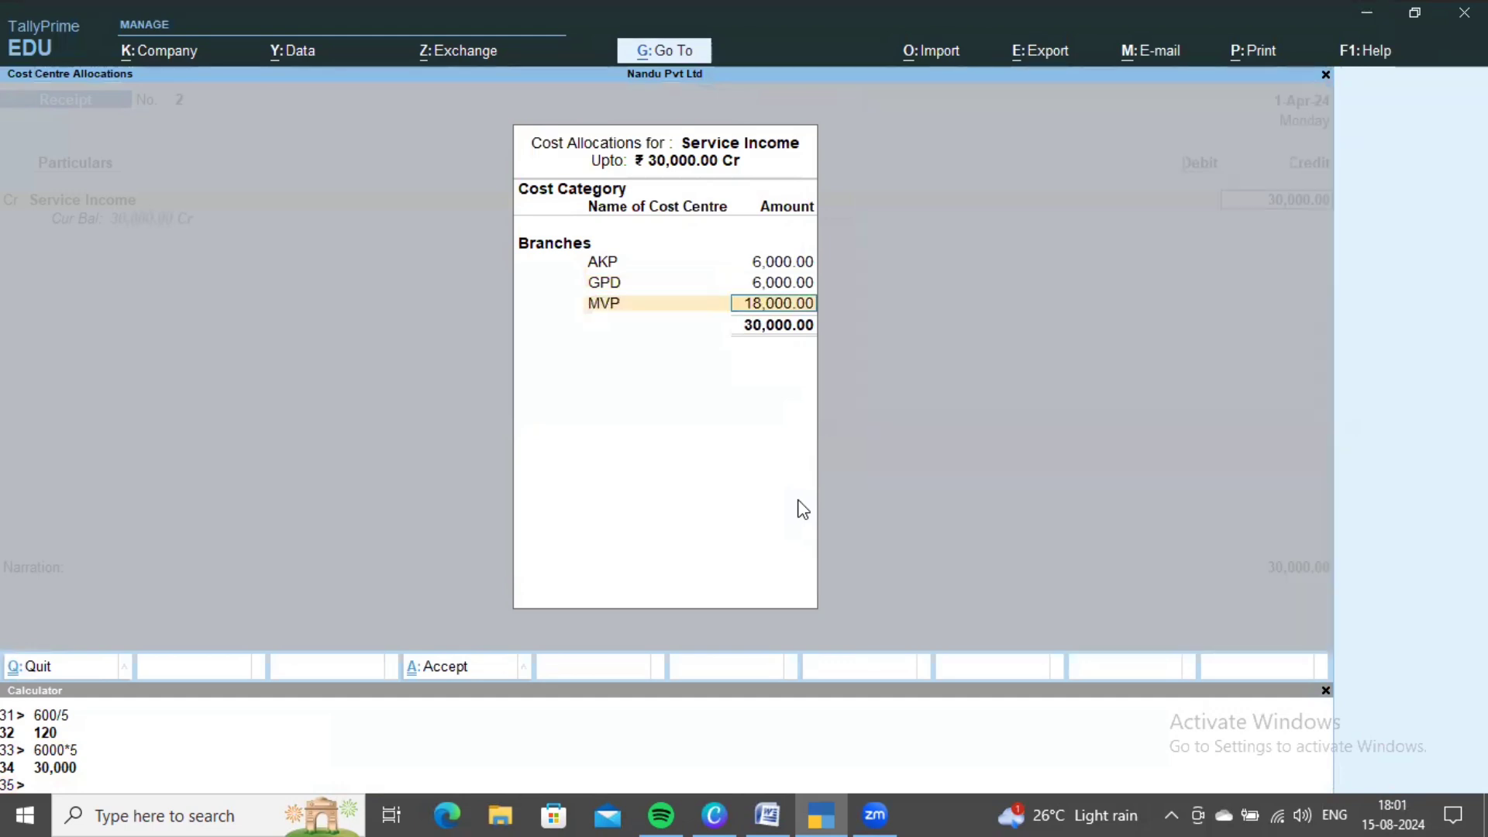
{"action": "type", "text": "6000"}
{"action": "key", "text": "Return"}
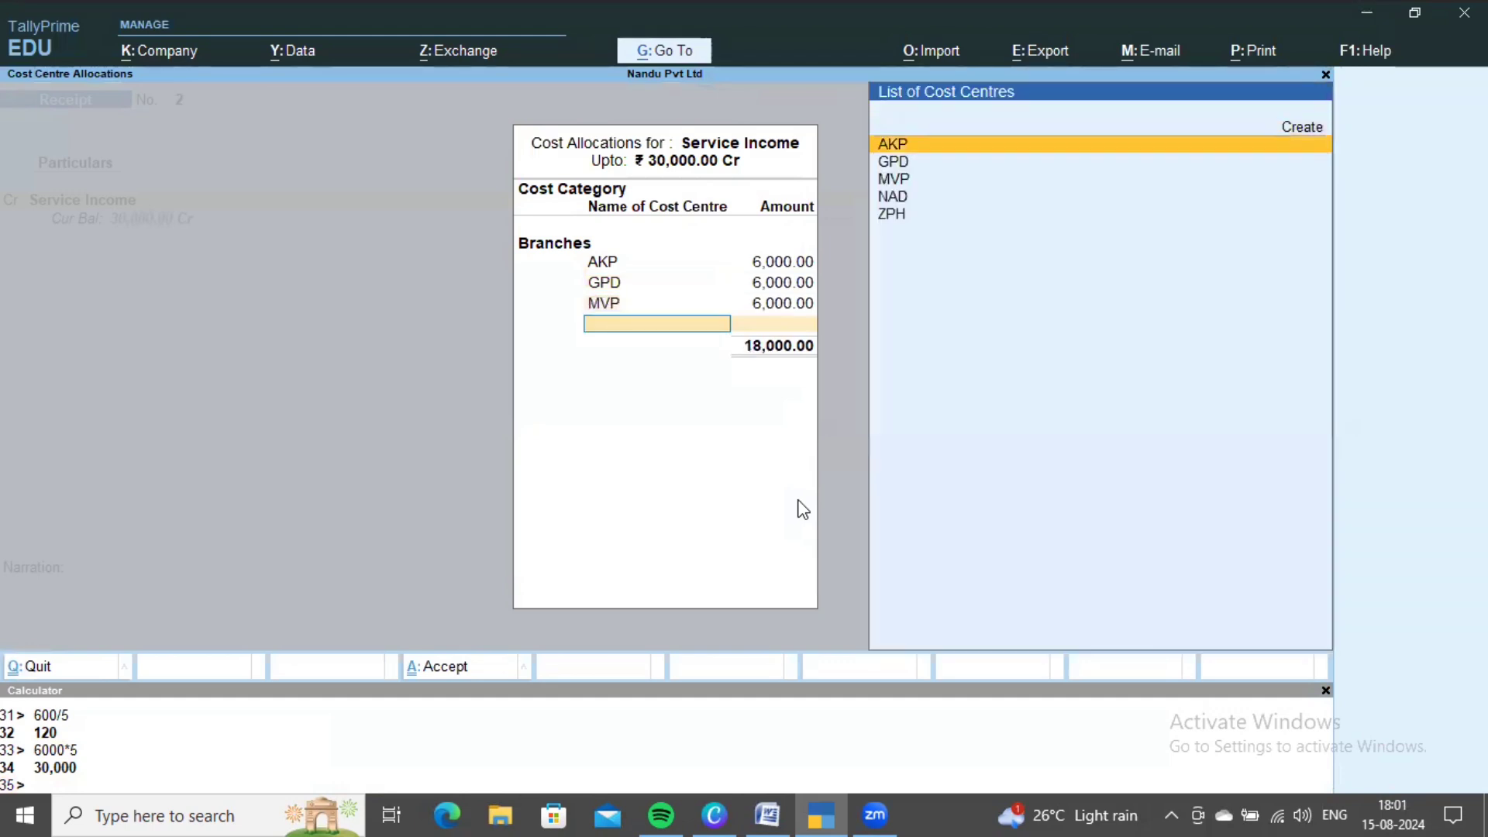
{"action": "key", "text": "Down"}
{"action": "key", "text": "Down"}
{"action": "key", "text": "Down"}
{"action": "key", "text": "Return"}
{"action": "type", "text": "6000"}
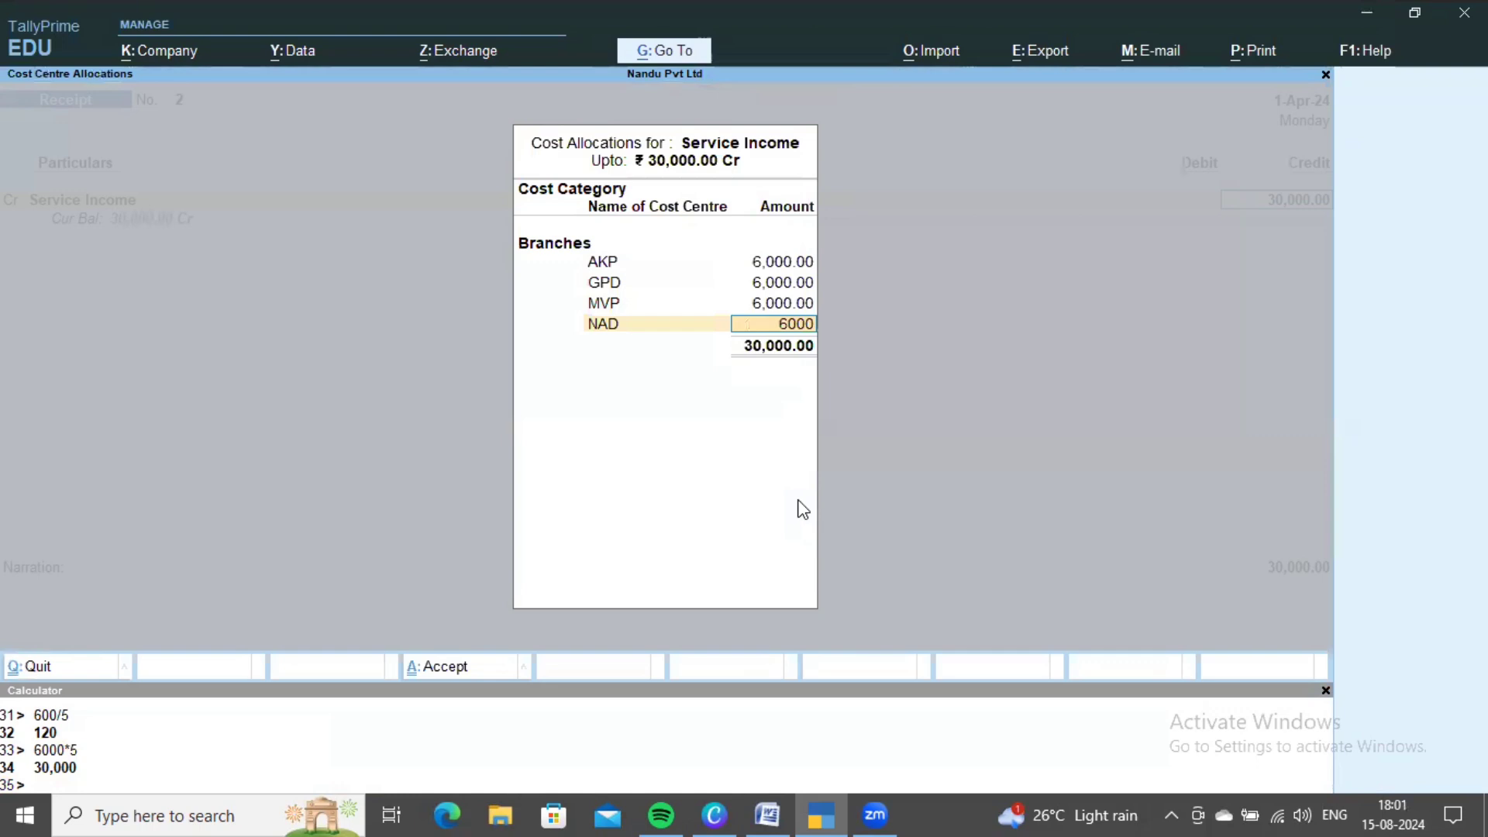
{"action": "key", "text": "Return"}
{"action": "key", "text": "Down"}
{"action": "key", "text": "Down"}
{"action": "key", "text": "Down"}
{"action": "key", "text": "Down"}
{"action": "key", "text": "Down"}
{"action": "key", "text": "Return"}
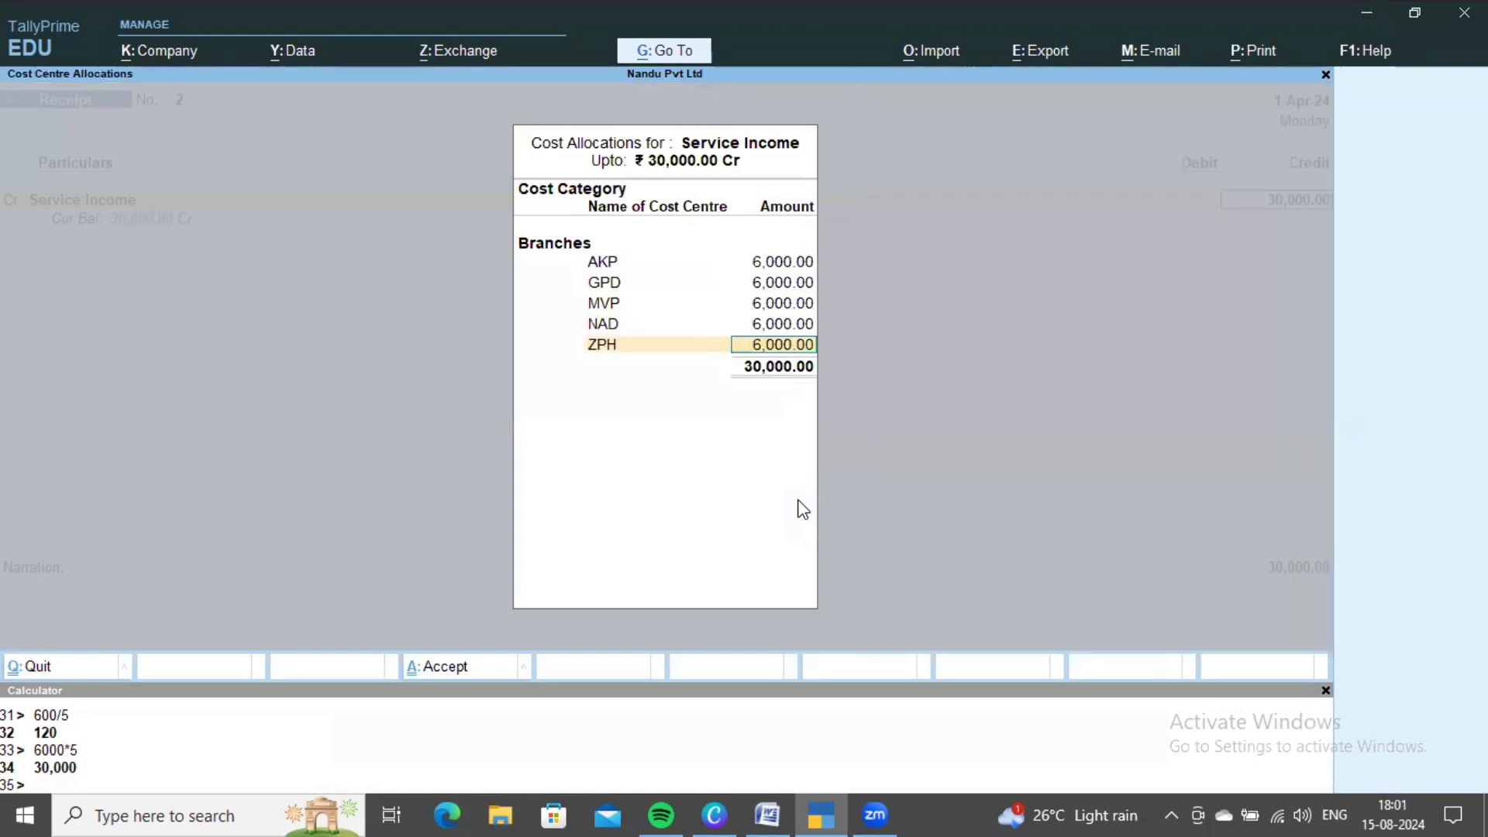
- Accept the branch allocations, debit Cash and save Receipt No. 2
{"action": "key", "text": "ctrl+a"}
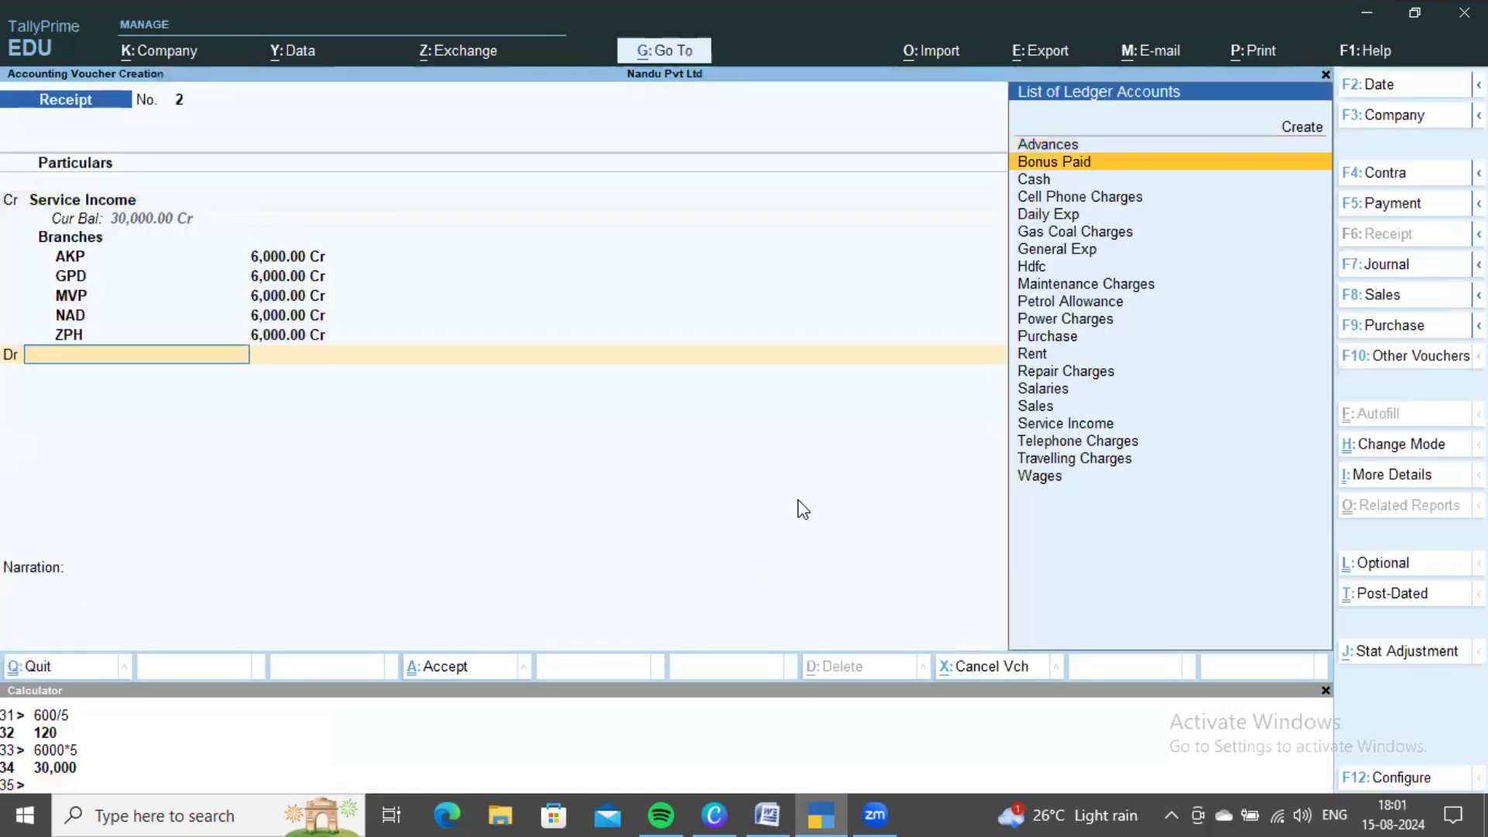
{"action": "key", "text": "Down"}
{"action": "key", "text": "Return"}
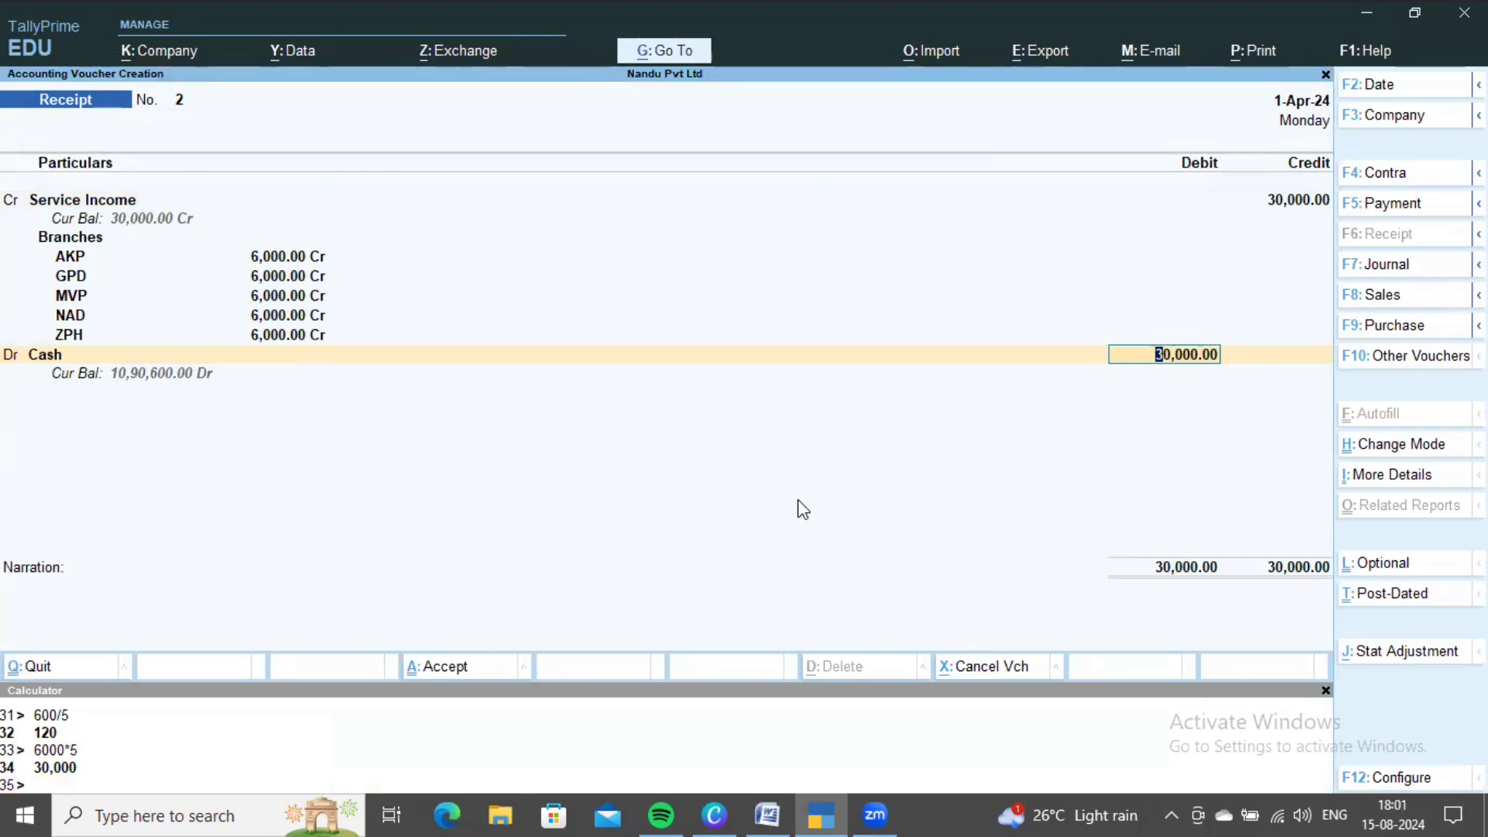
{"action": "key", "text": "ctrl+a"}
{"action": "key", "text": "alt+Tab"}
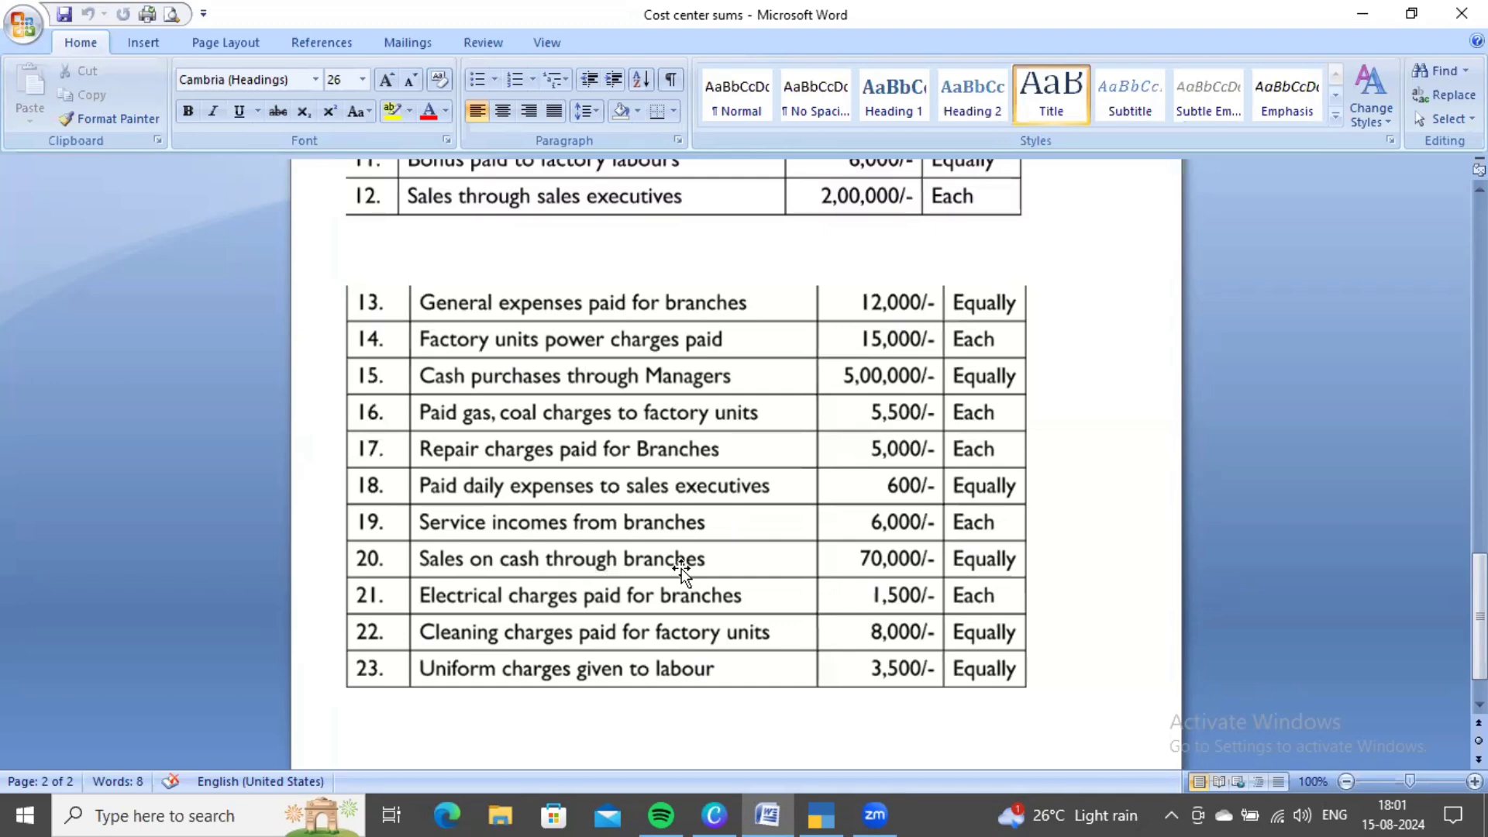
- Credit the Sales ledger with 70,000 on the receipt voucher
{"action": "key", "text": "alt+Tab"}
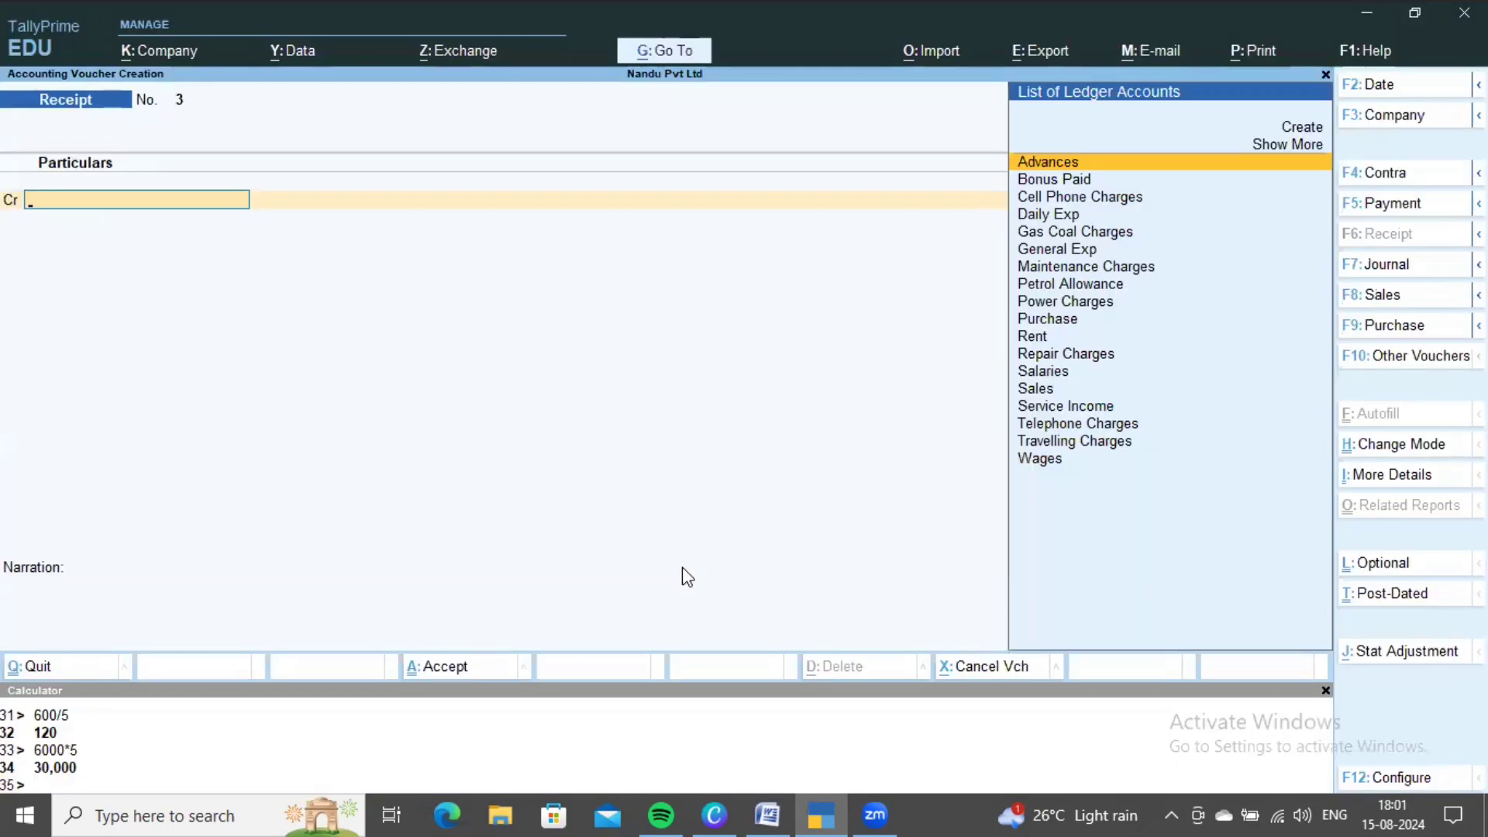
{"action": "type", "text": "sa"}
{"action": "key", "text": "Down"}
{"action": "key", "text": "Return"}
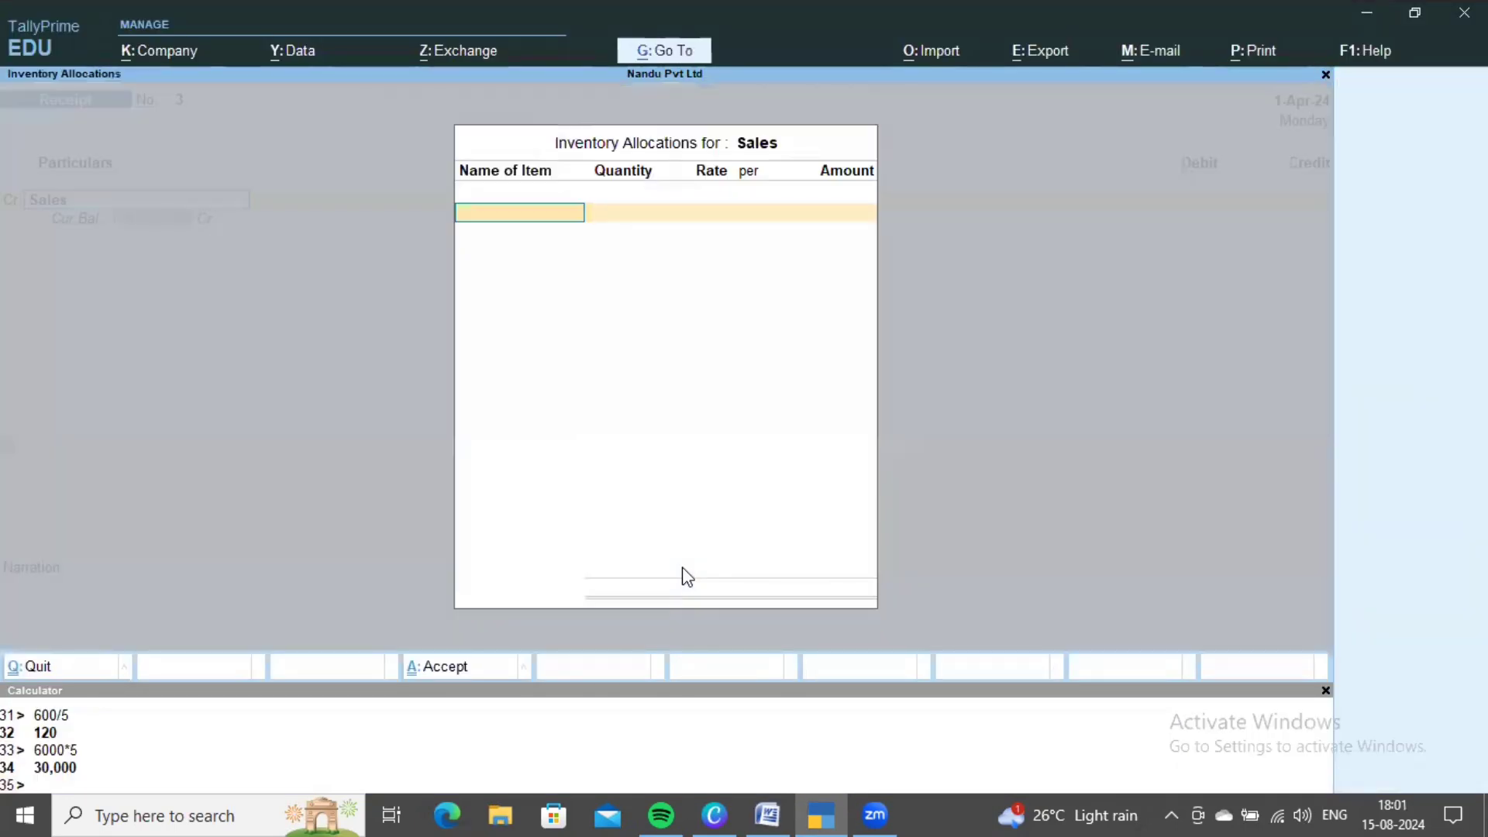
{"action": "key", "text": "Escape"}
{"action": "key", "text": "alt+Tab"}
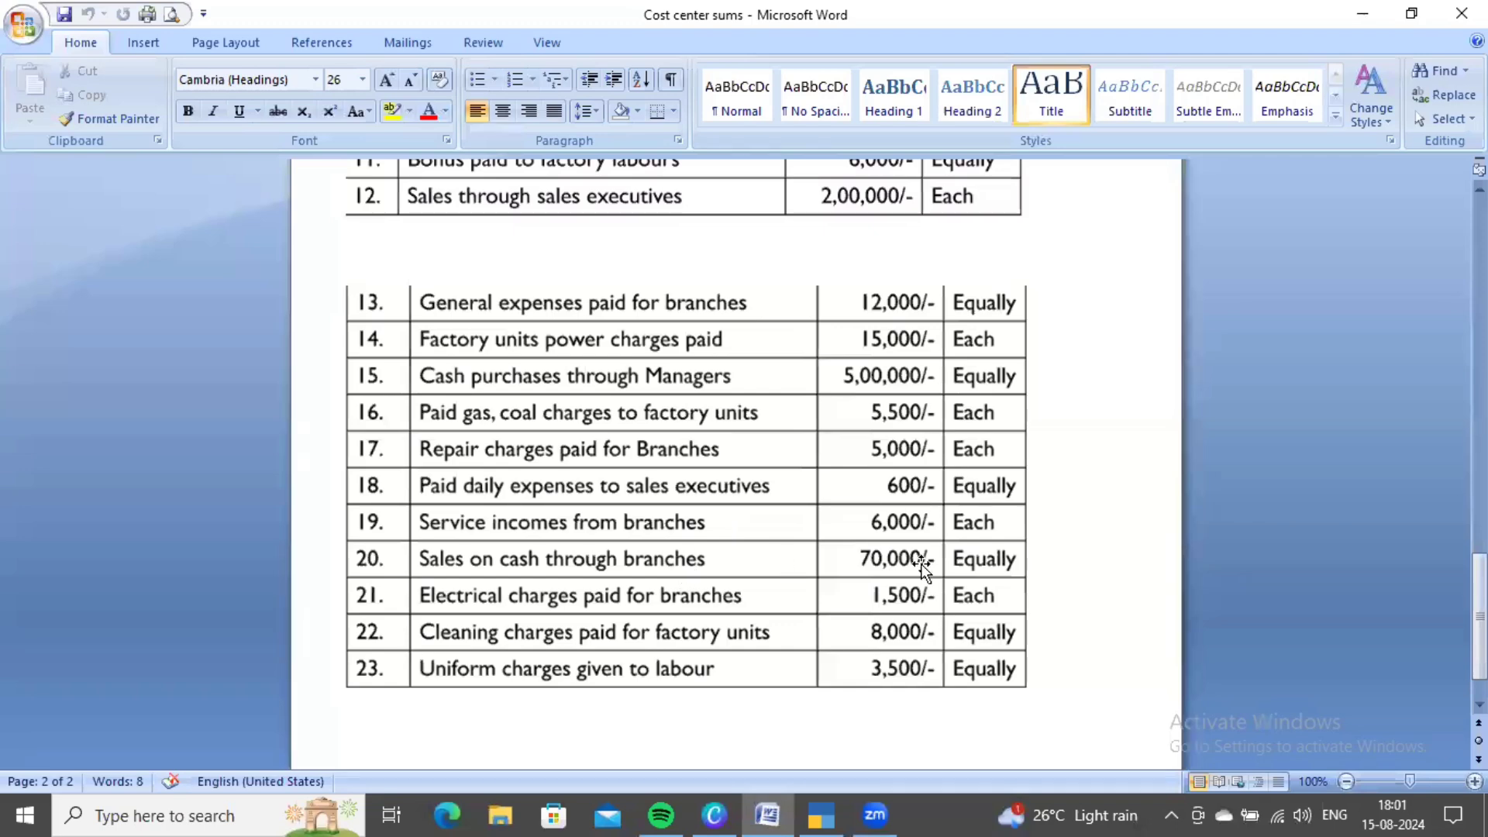
{"action": "key", "text": "alt+Tab"}
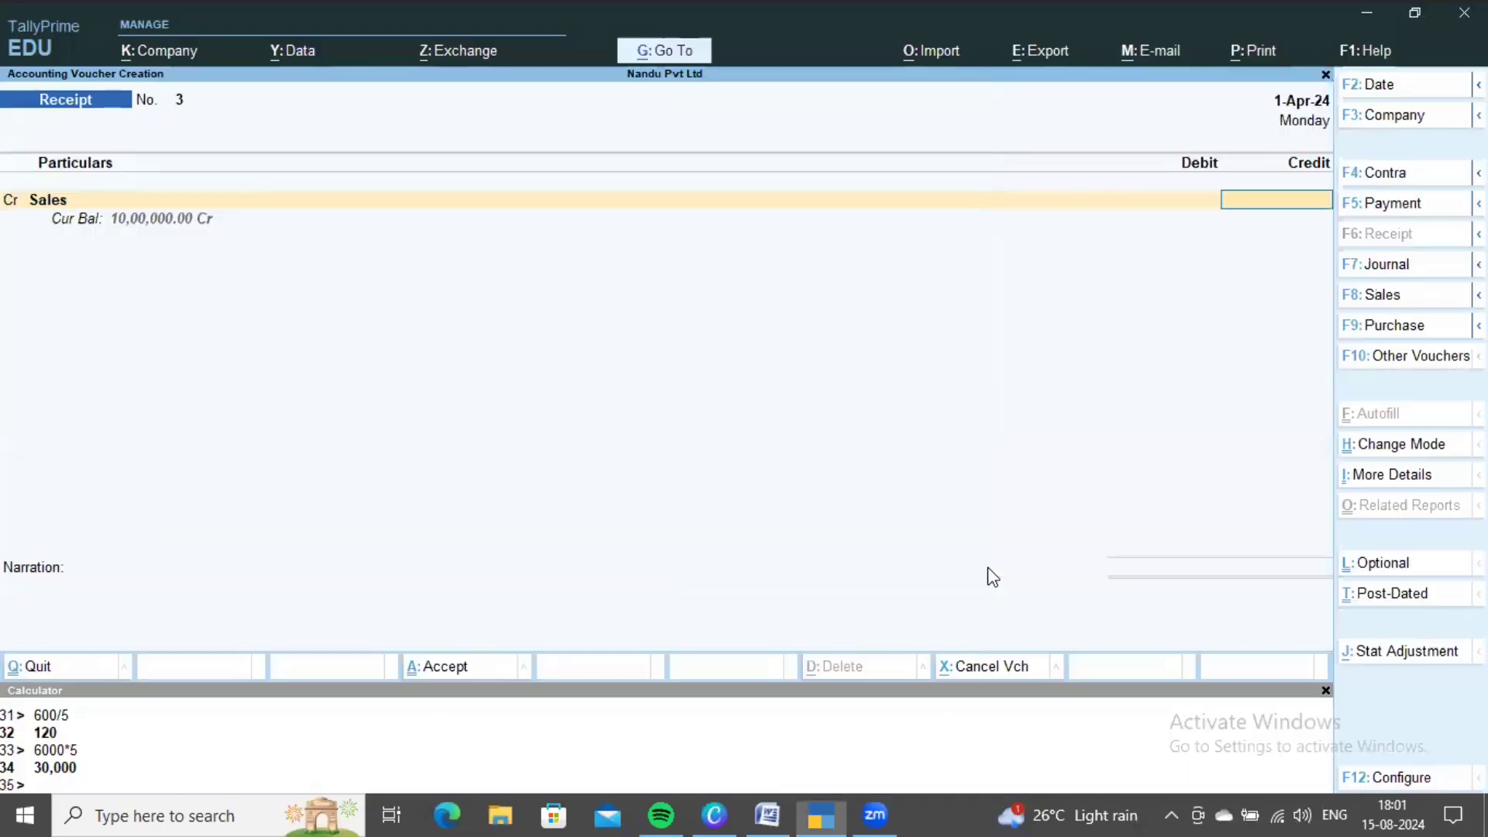
{"action": "type", "text": "70000"}
{"action": "key", "text": "Return"}
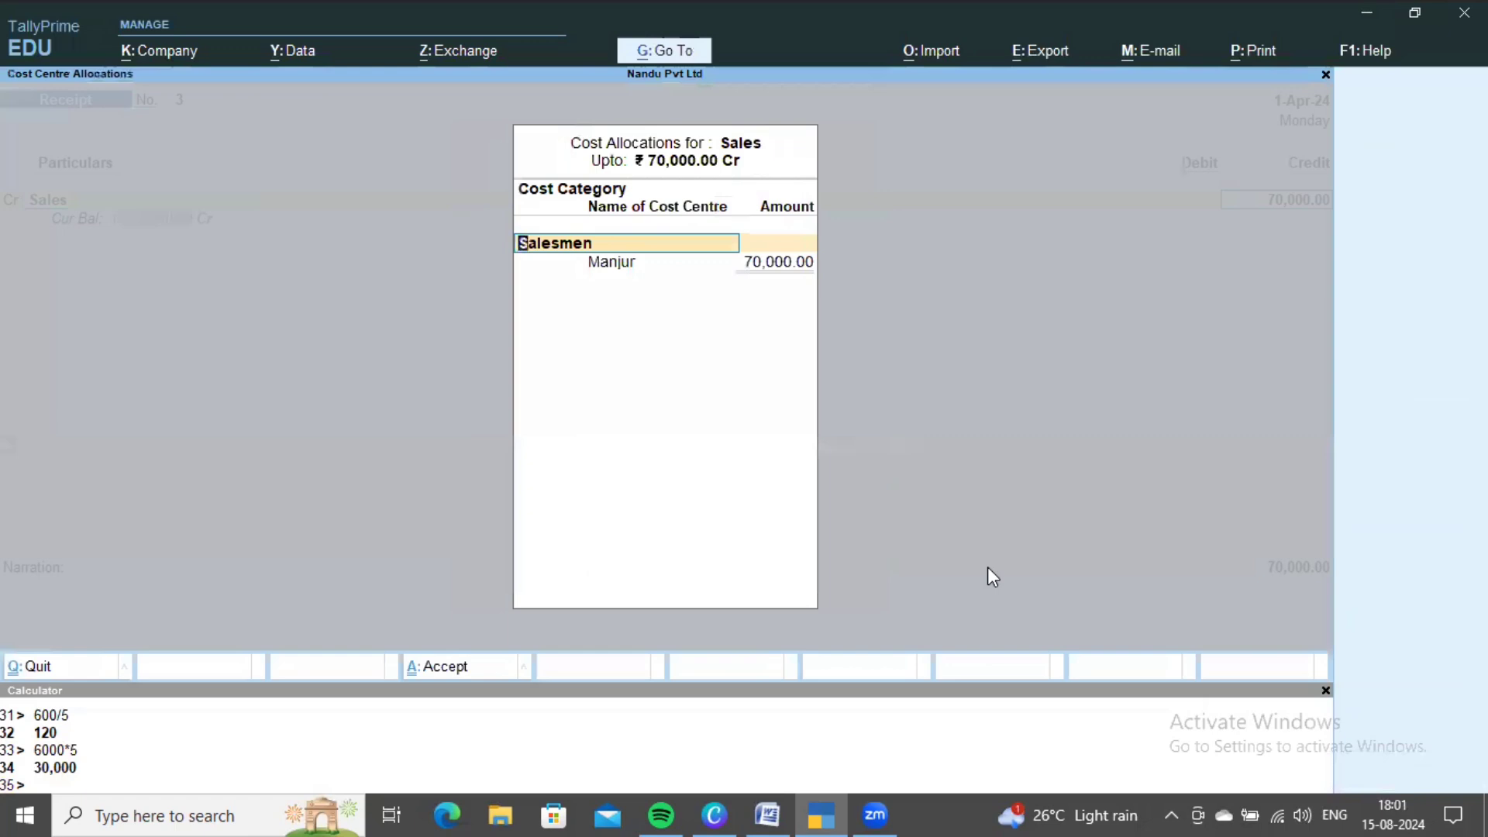
- Choose the Branches cost category and calculate 70000/5 = 14,000
{"action": "key", "text": "alt+Tab"}
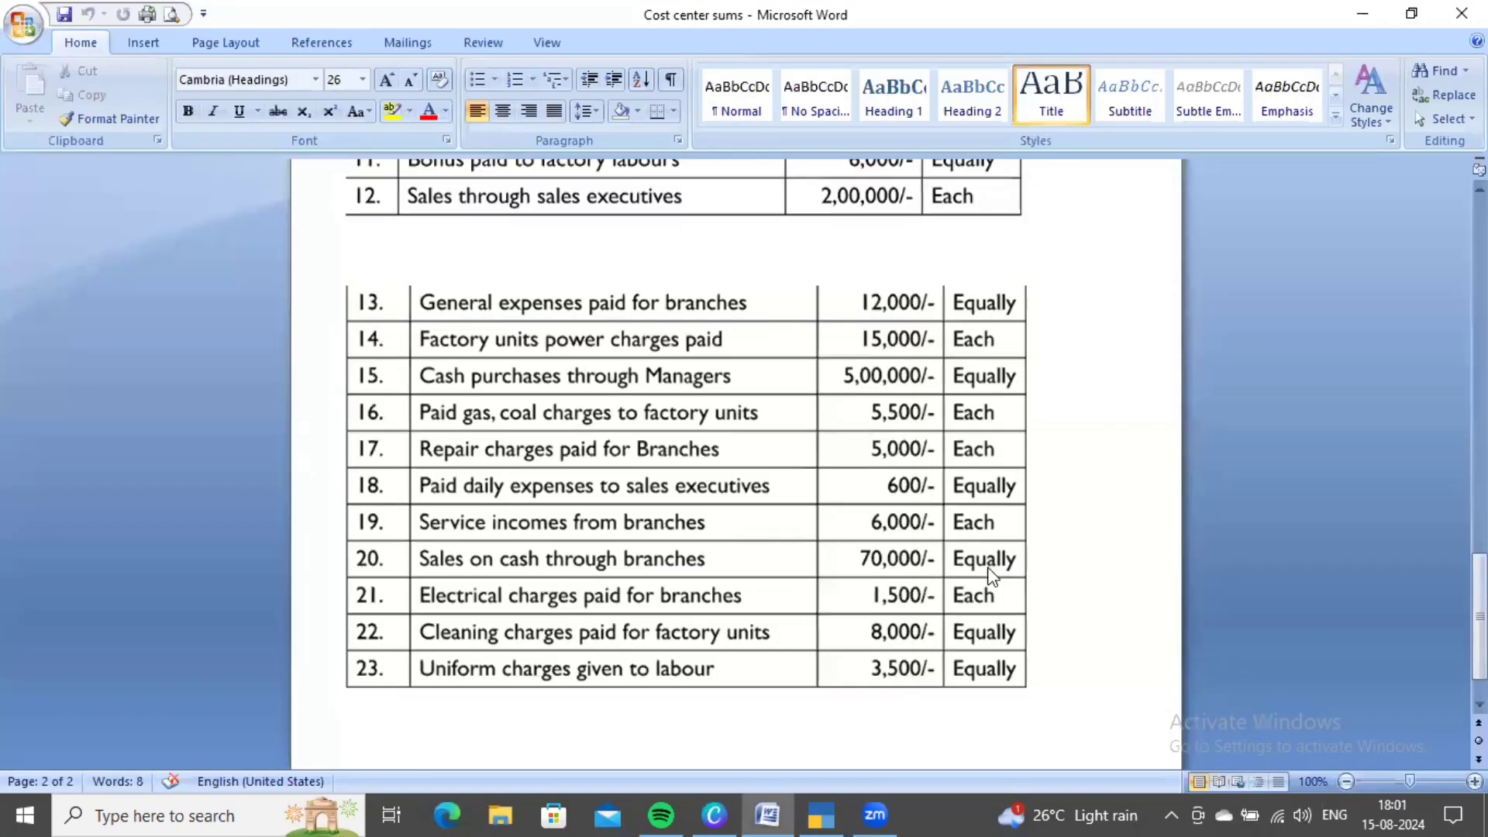
{"action": "key", "text": "alt+Tab"}
{"action": "key", "text": "BackSpace"}
{"action": "key", "text": "Down"}
{"action": "key", "text": "Down"}
{"action": "key", "text": "Up"}
{"action": "key", "text": "Return"}
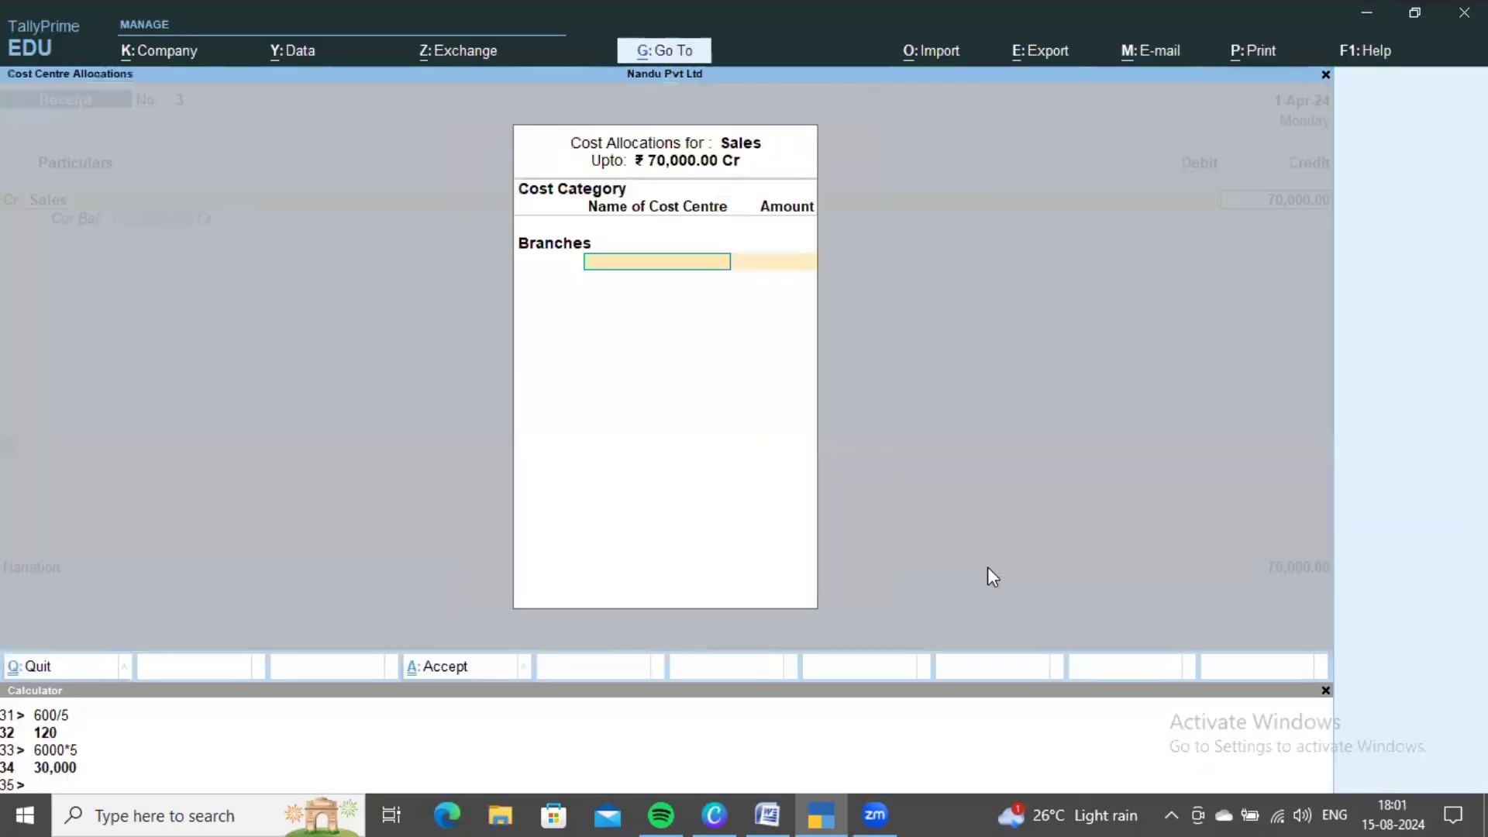
{"action": "key", "text": "Down"}
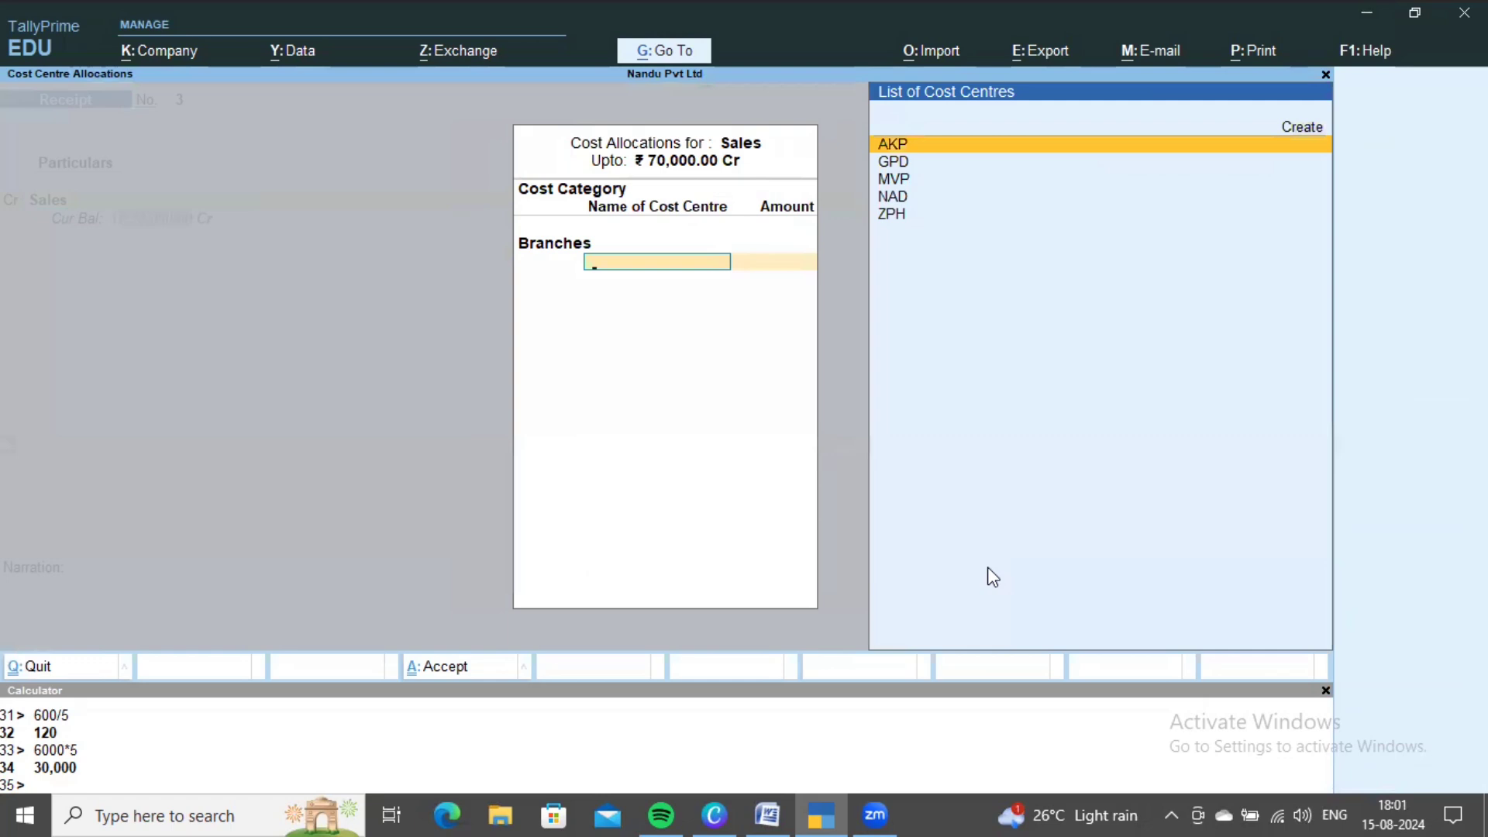
{"action": "left_click", "coordinate": [809, 732]}
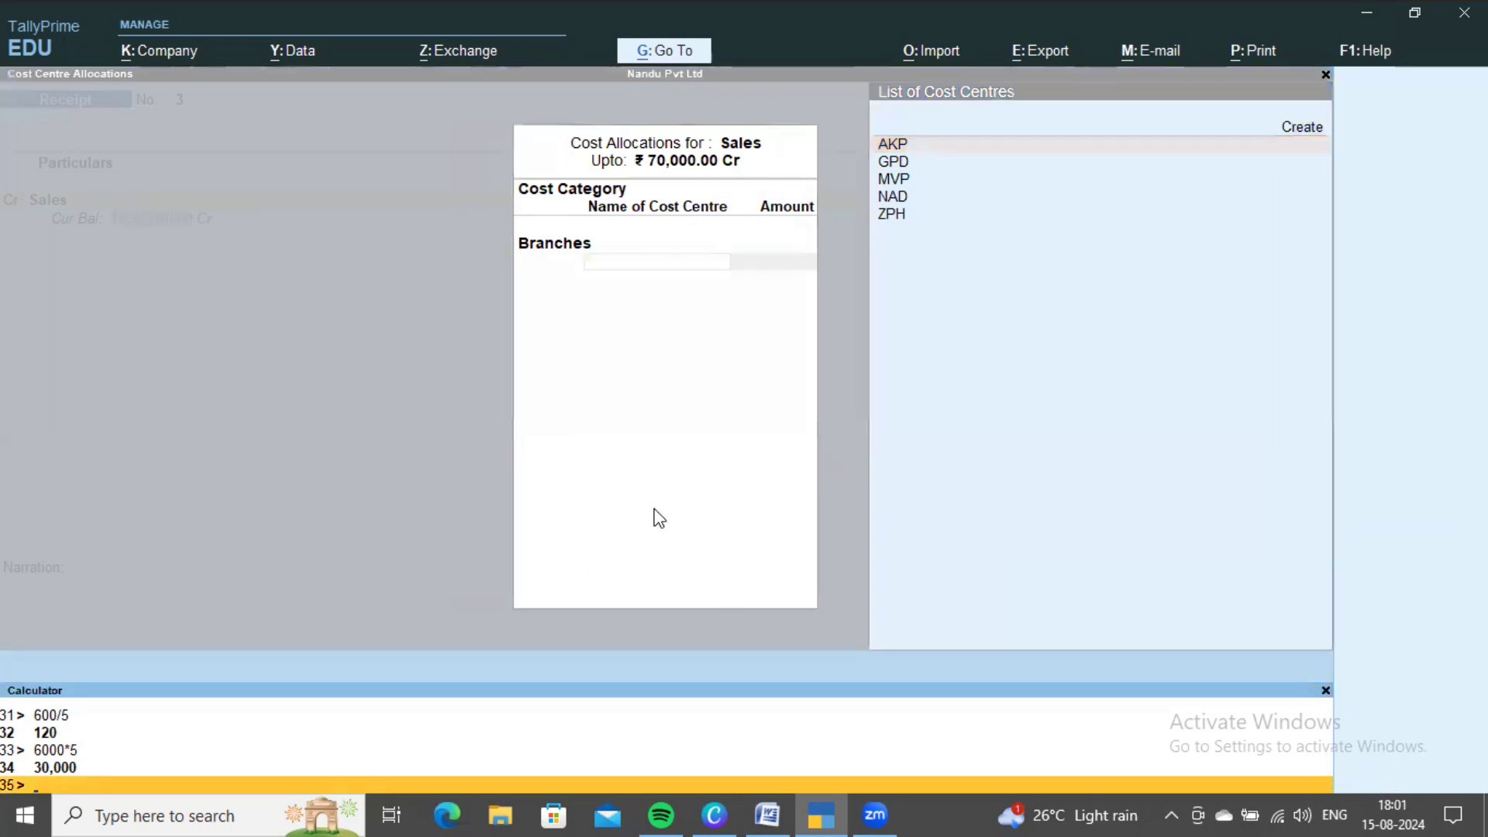
{"action": "type", "text": "70000/5"}
{"action": "key", "text": "Return"}
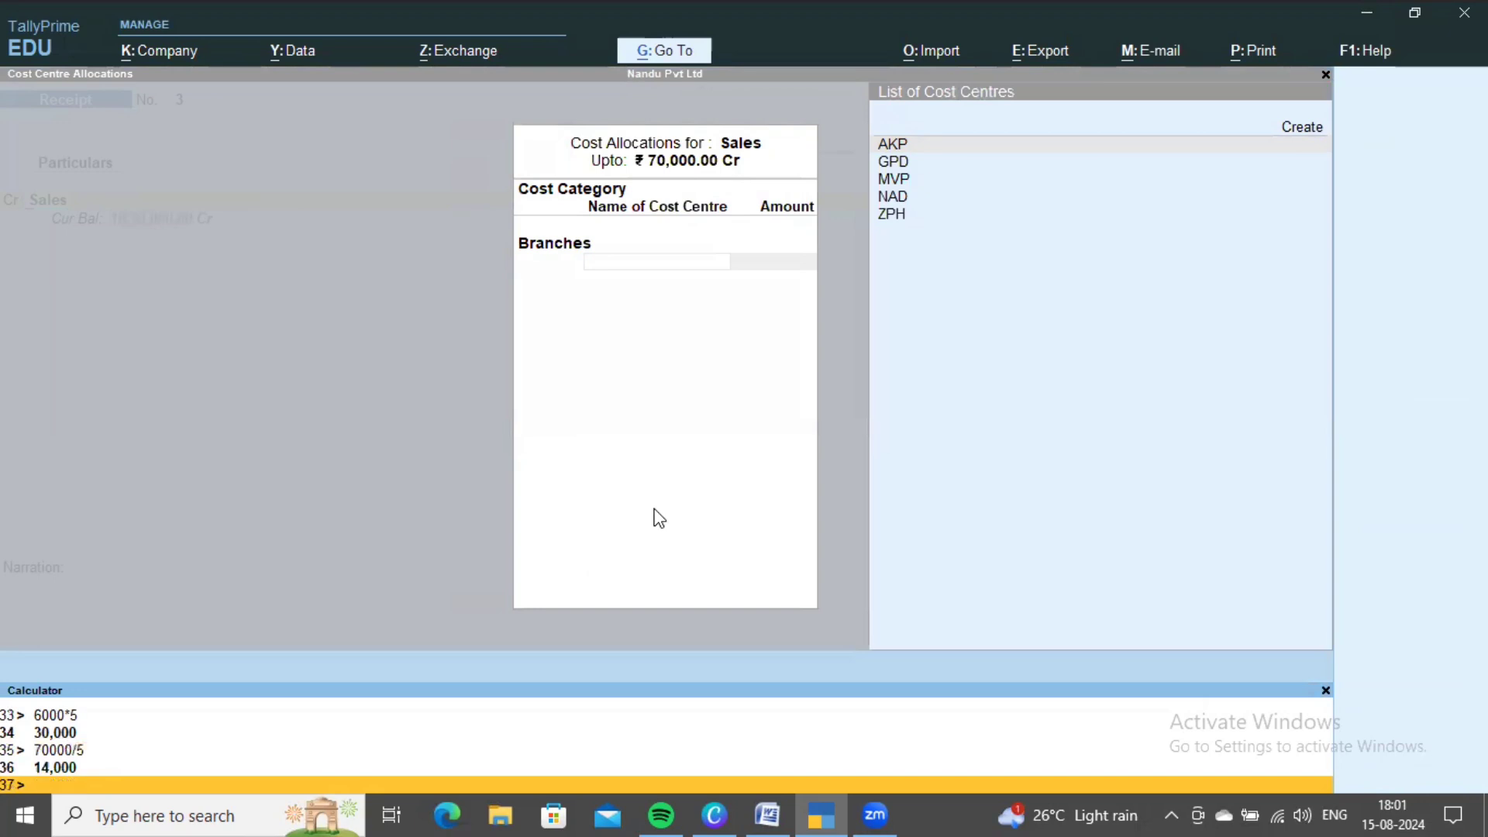
- Allocate 14,000 each to AKP, GPD, MVP, NAD and ZPH
{"action": "left_click", "coordinate": [750, 453]}
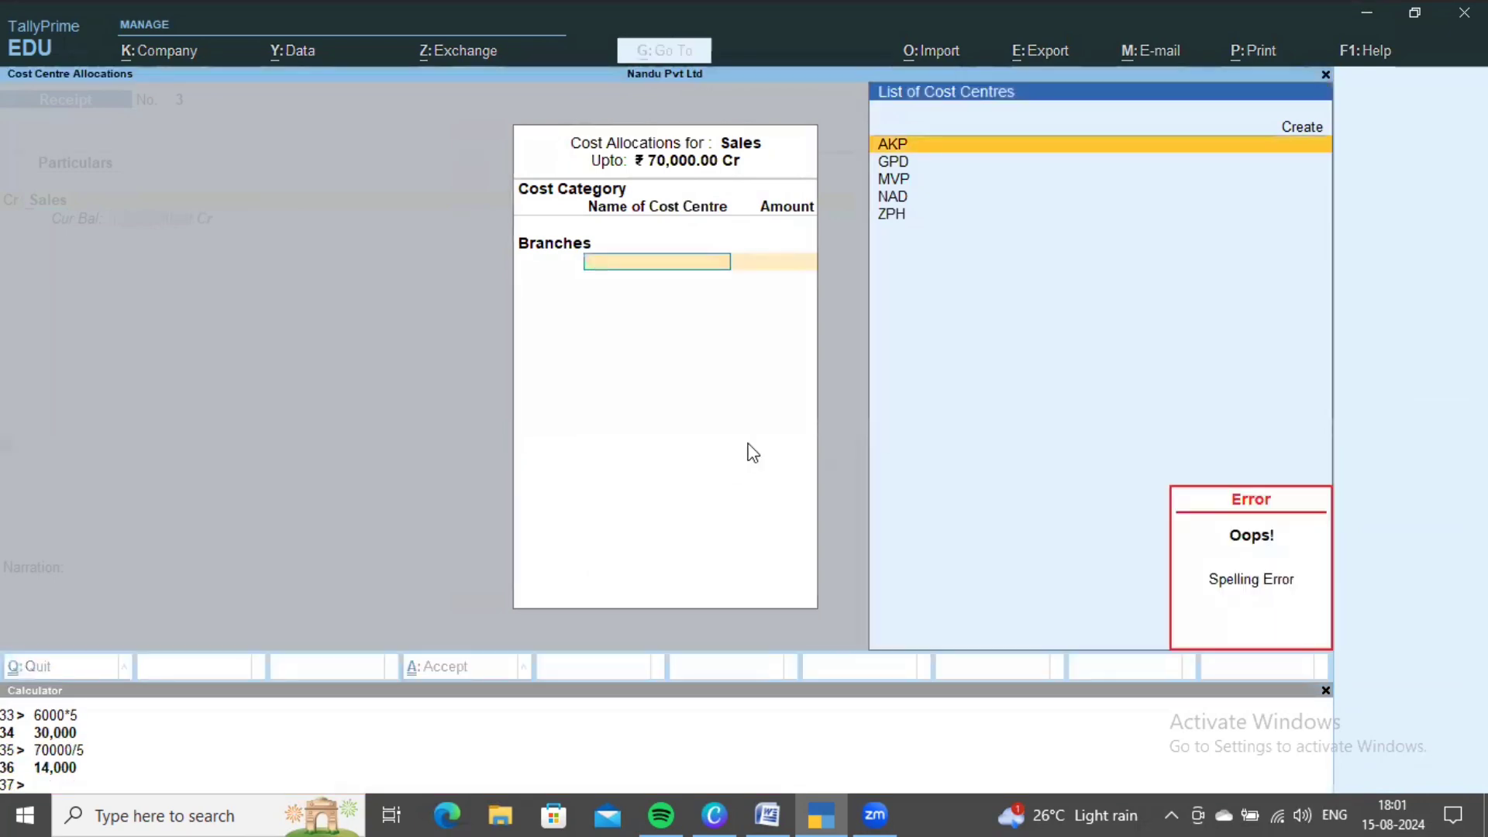
{"action": "key", "text": "Return"}
{"action": "type", "text": "14,0"}
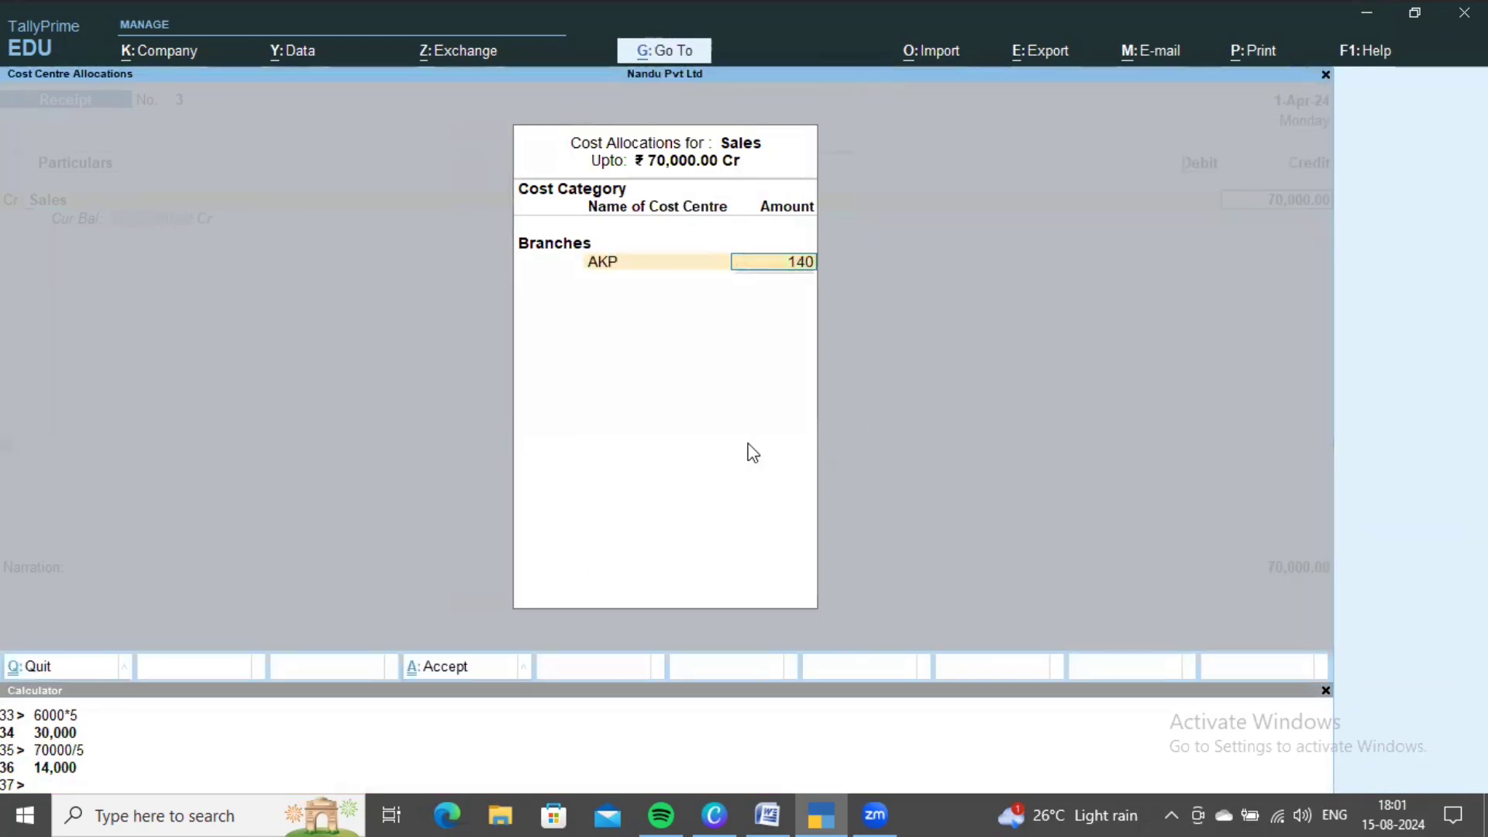
{"action": "type", "text": "00"}
{"action": "key", "text": "Return"}
{"action": "key", "text": "Down"}
{"action": "key", "text": "Return"}
{"action": "type", "text": "1"}
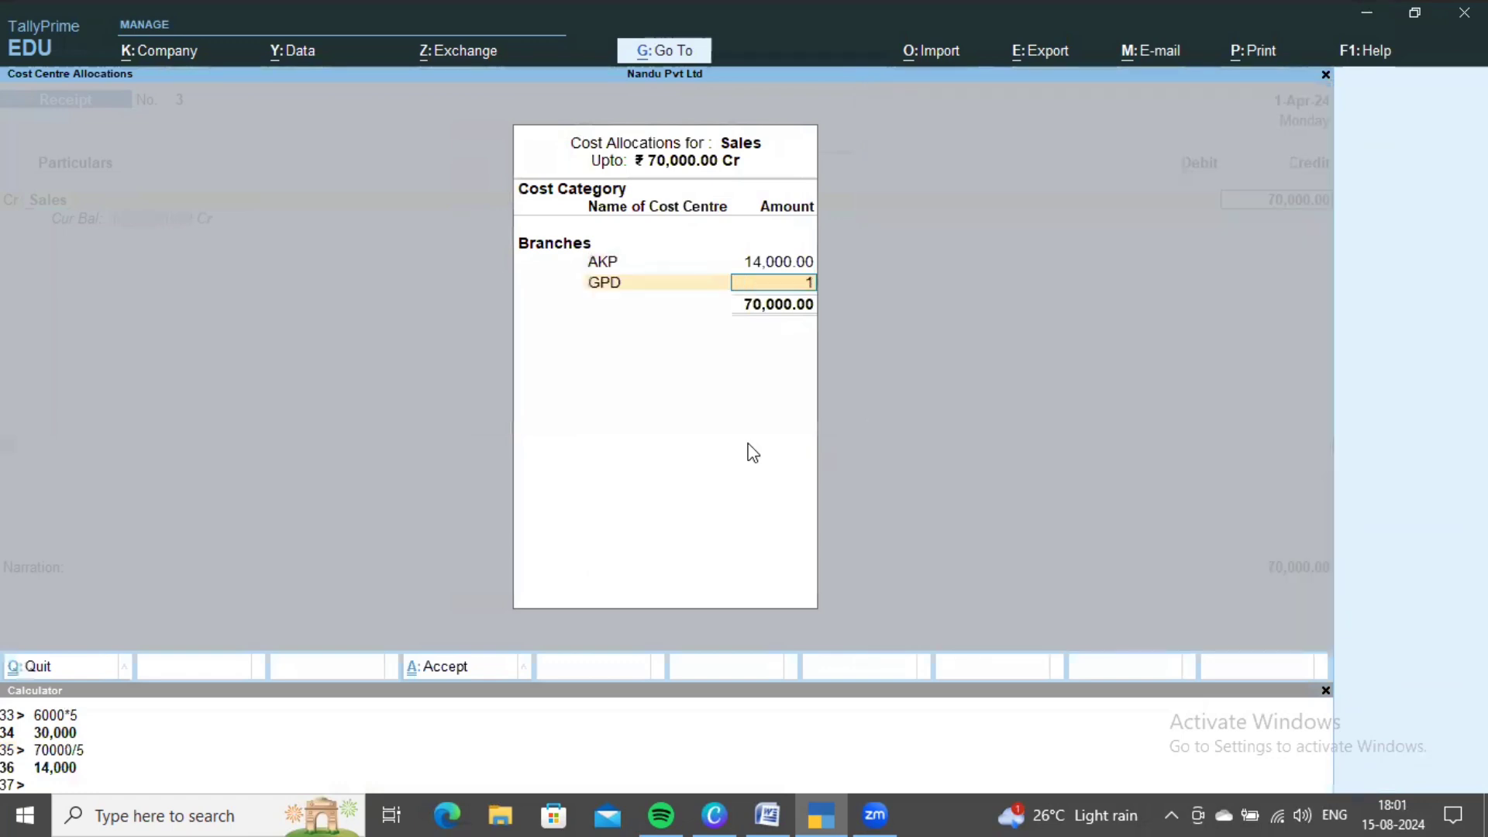
{"action": "type", "text": "4,000"}
{"action": "key", "text": "Return"}
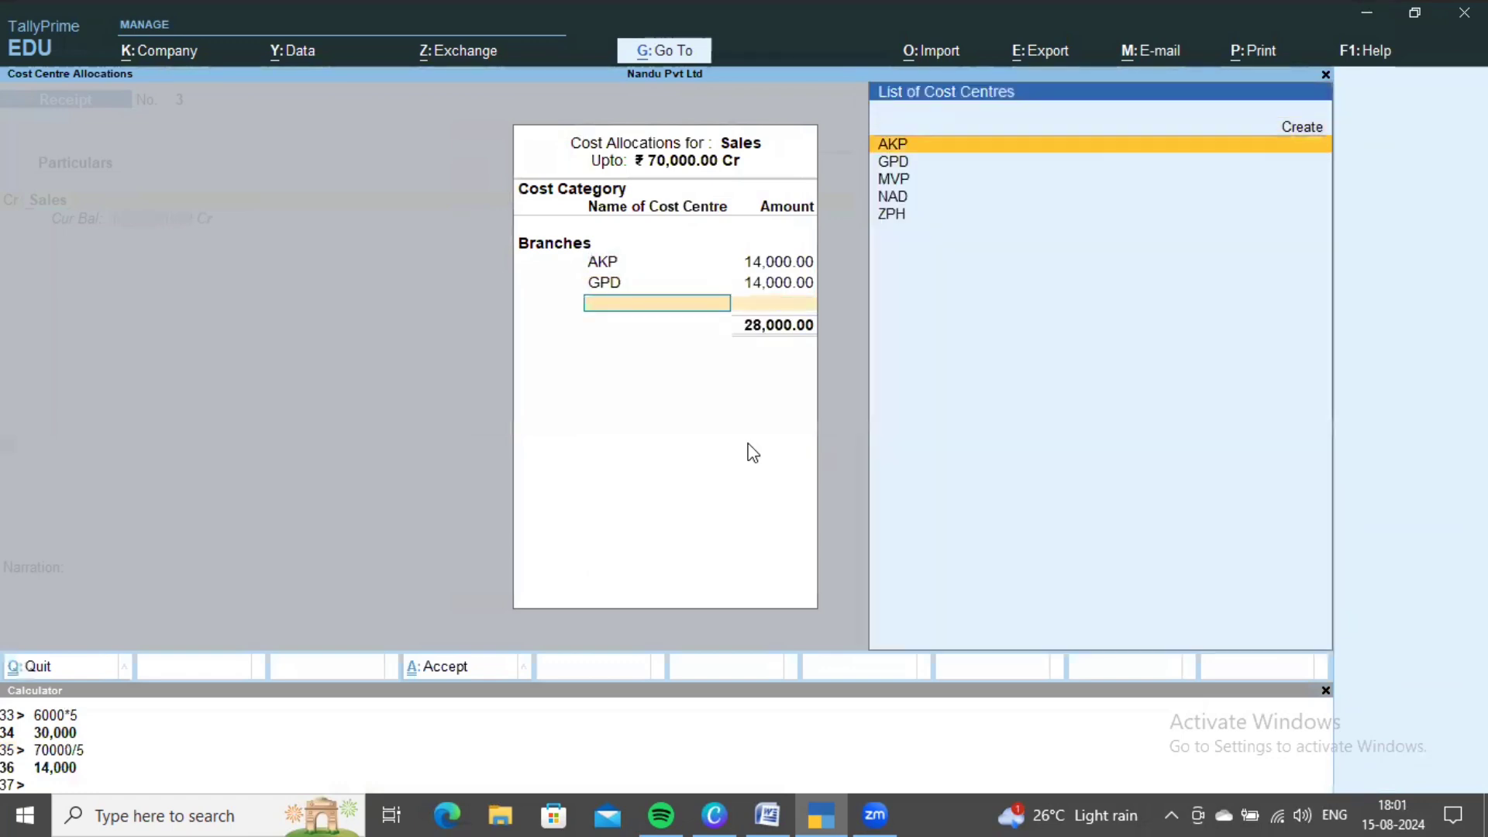
{"action": "key", "text": "Down"}
{"action": "key", "text": "Down"}
{"action": "key", "text": "Return"}
{"action": "type", "text": "14,000"}
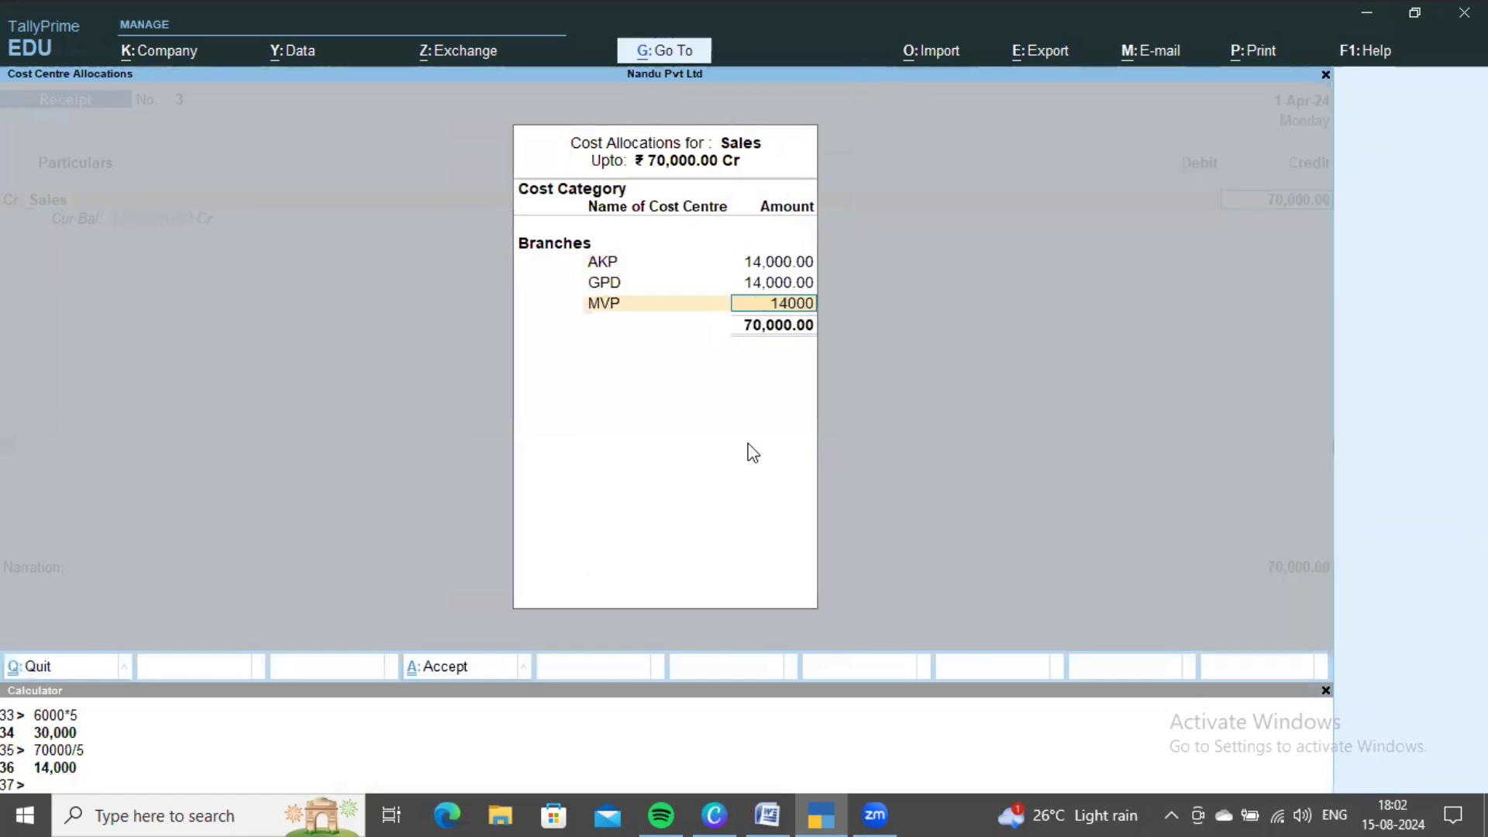
{"action": "key", "text": "Return"}
{"action": "key", "text": "Down"}
{"action": "key", "text": "Down"}
{"action": "key", "text": "Down"}
{"action": "key", "text": "Return"}
{"action": "type", "text": "1"}
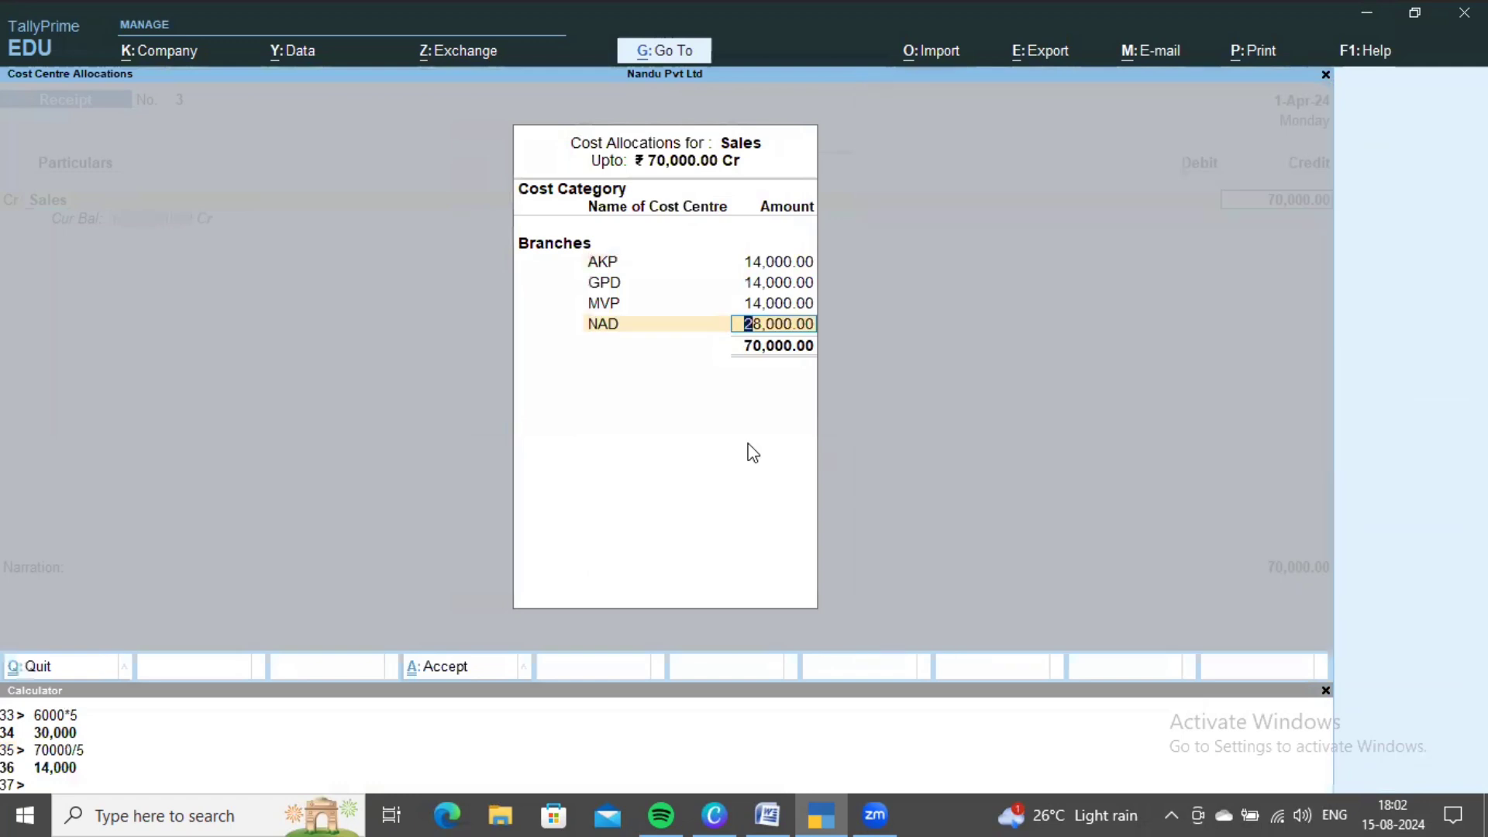
{"action": "type", "text": "4,000"}
{"action": "key", "text": "Return"}
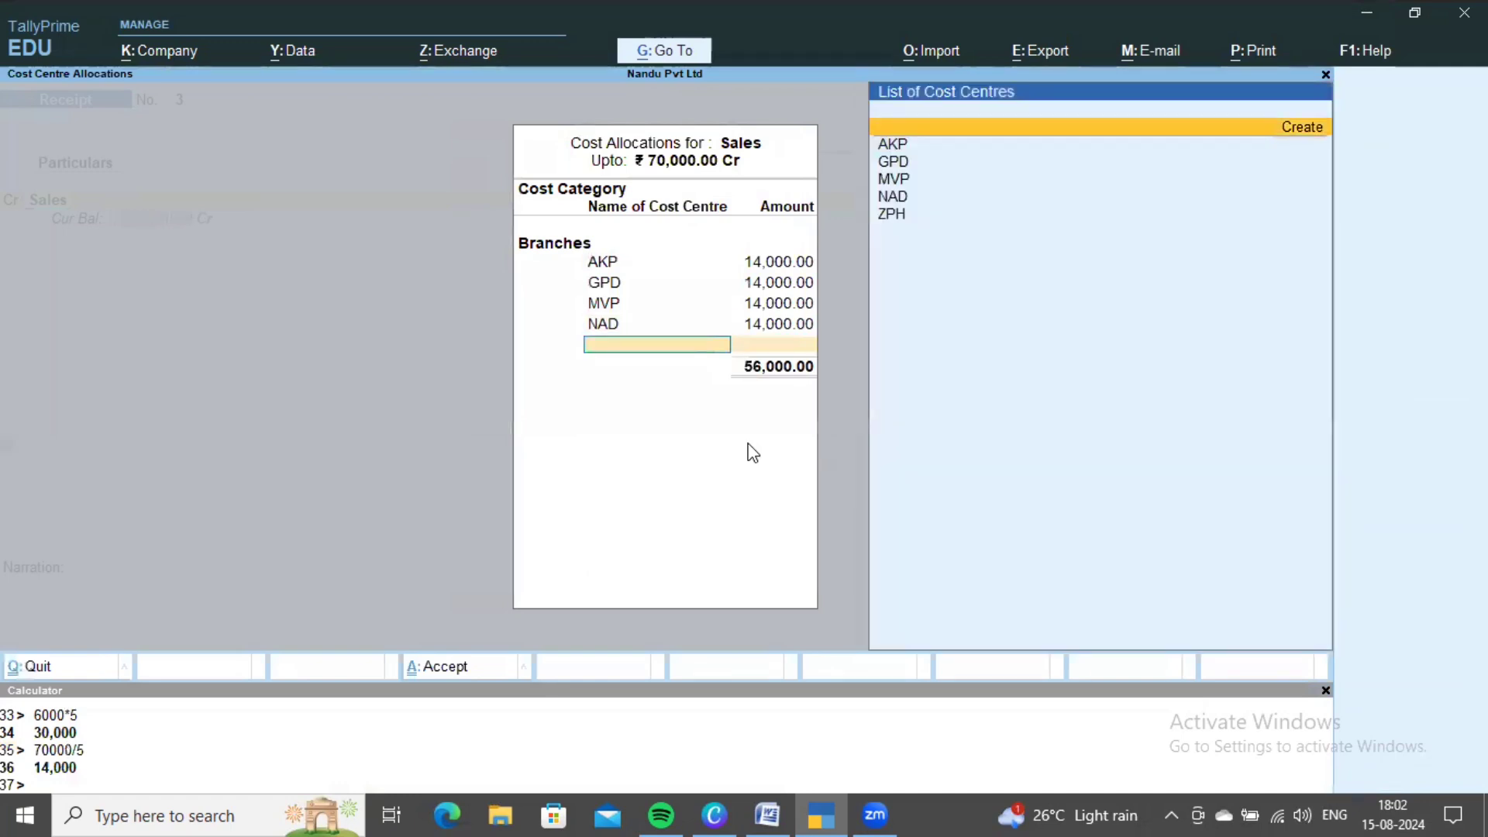
{"action": "key", "text": "Down"}
{"action": "key", "text": "Down"}
{"action": "key", "text": "Down"}
{"action": "key", "text": "Down"}
{"action": "key", "text": "Down"}
{"action": "key", "text": "Return"}
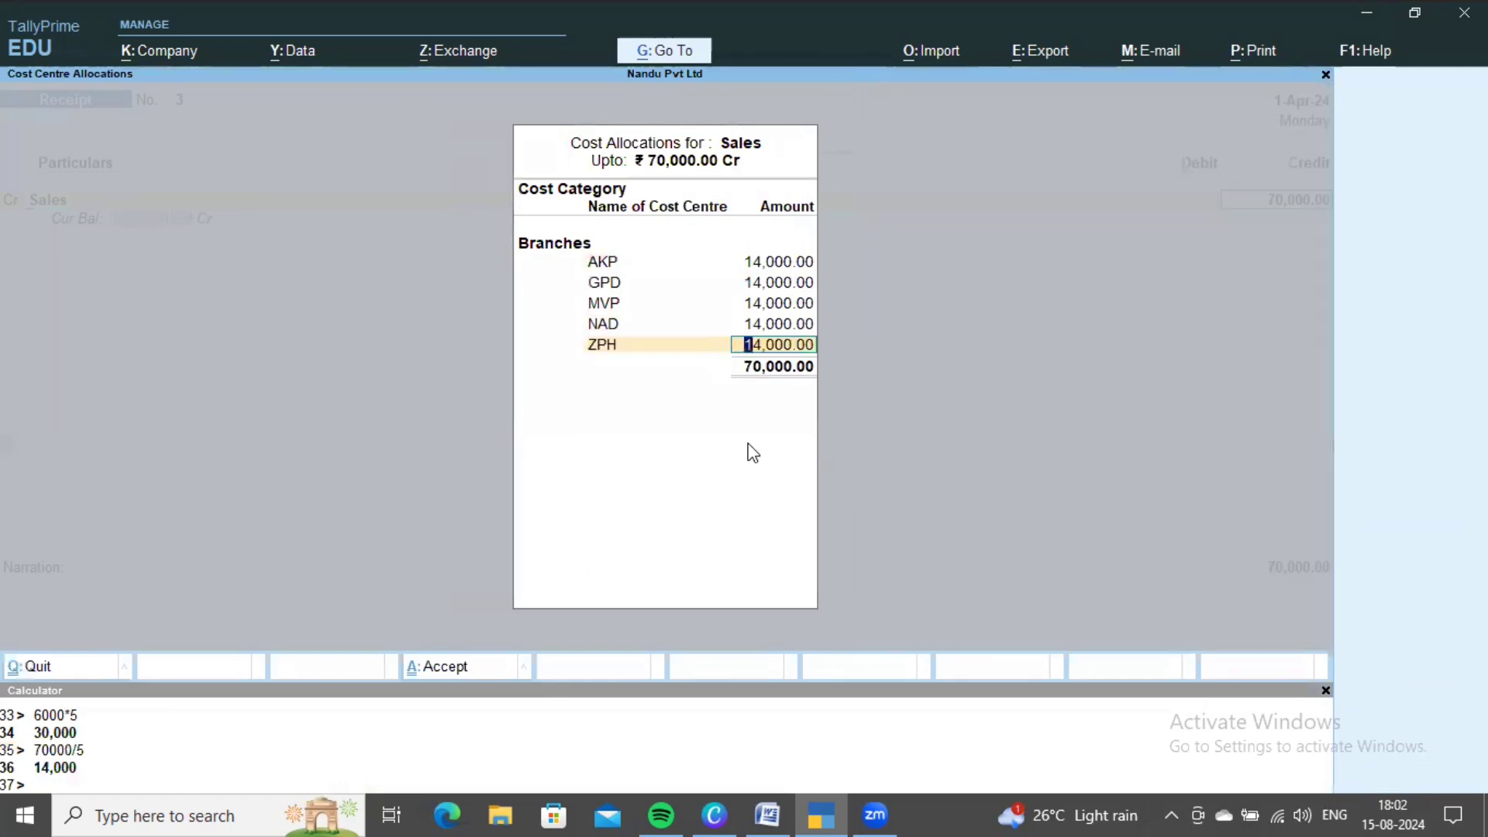
- Accept the branch allocations, debit Cash and save Receipt No. 3
{"action": "key", "text": "Return"}
{"action": "key", "text": "Return"}
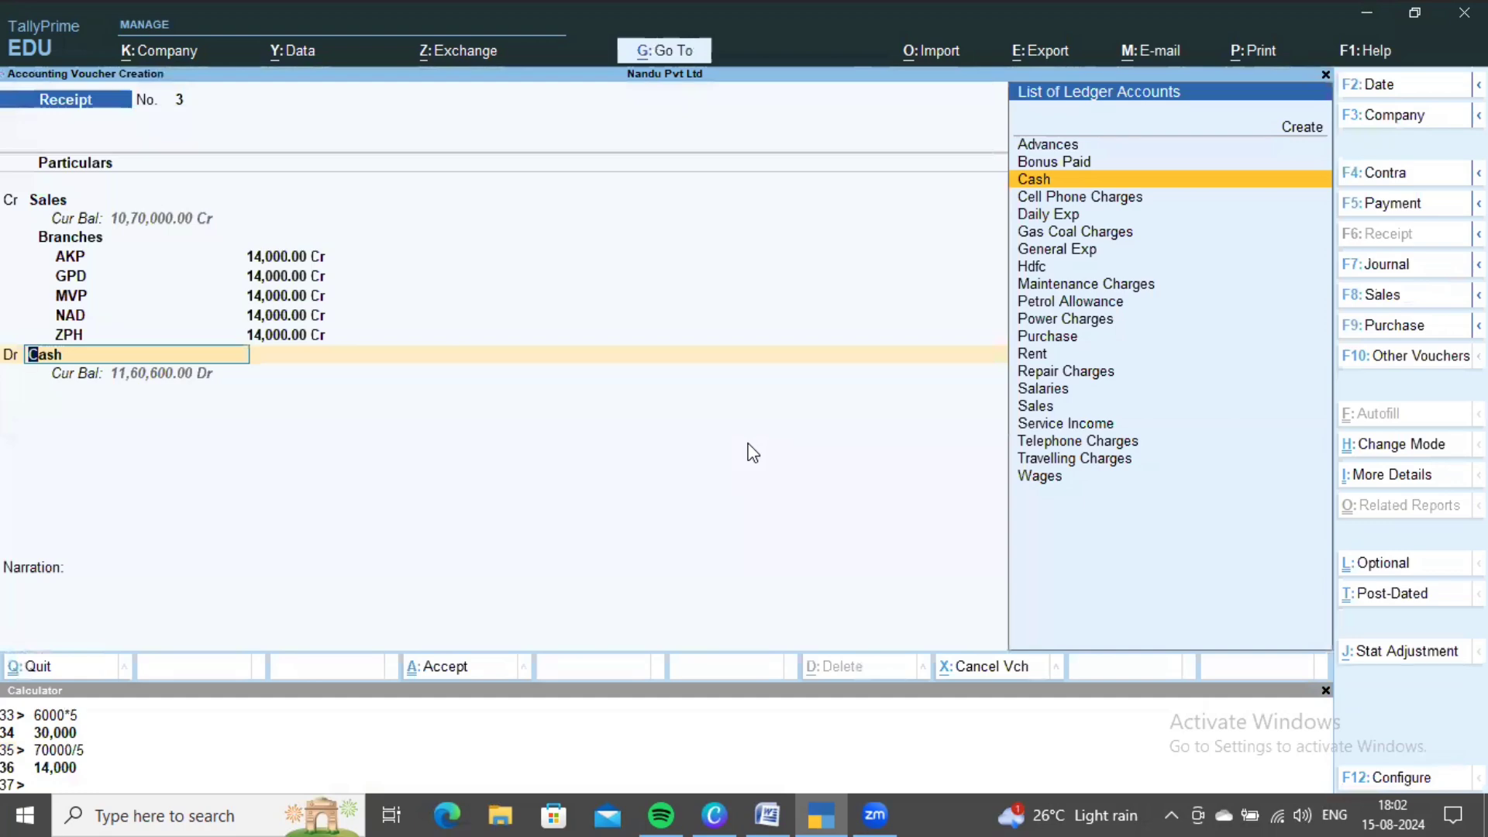
{"action": "key", "text": "ctrl+a"}
{"action": "key", "text": "alt+Tab"}
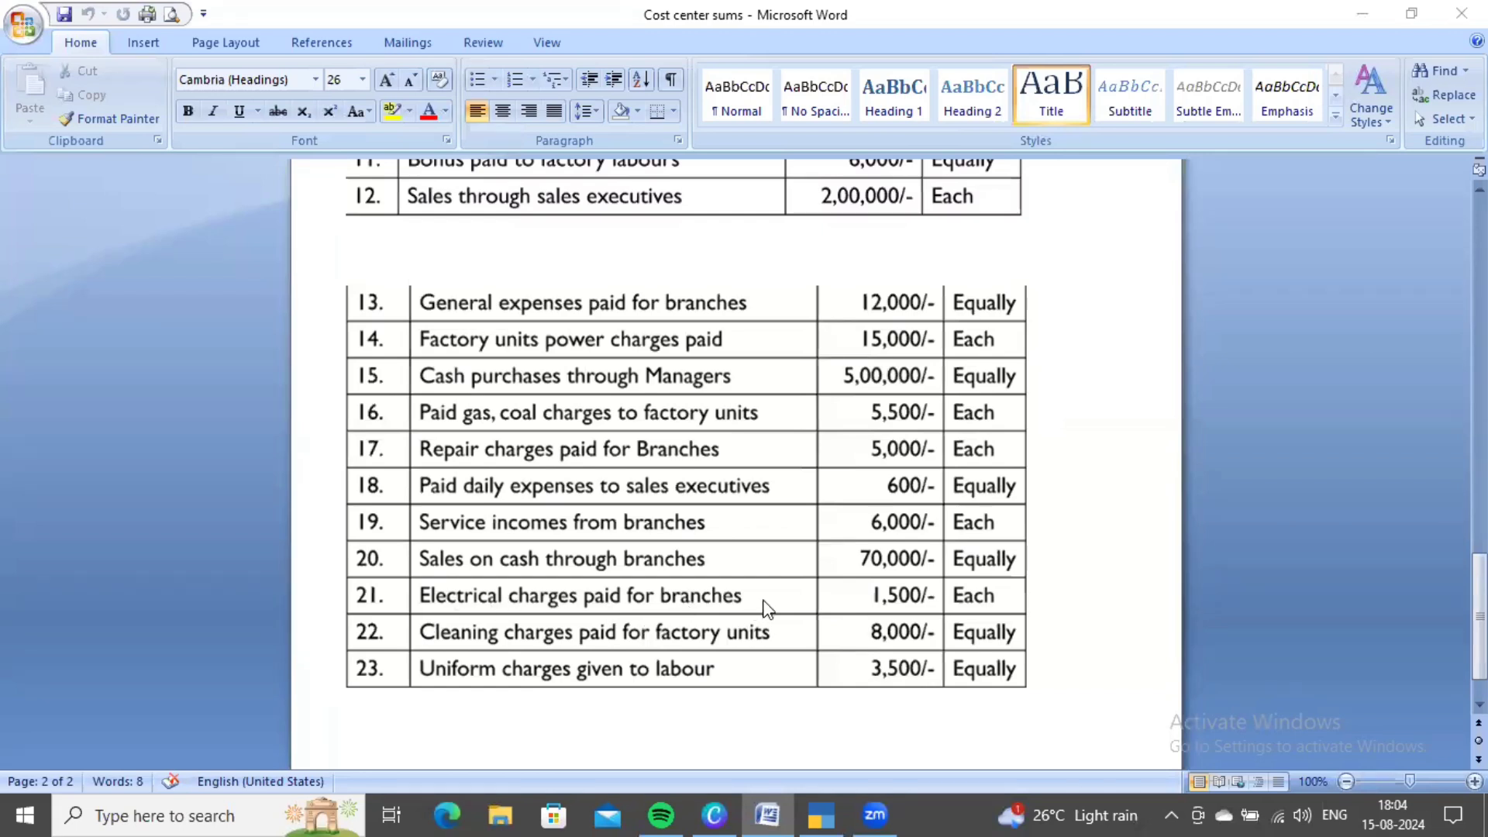
- Start Payment No. 18 debiting a new Electricity Charges ledger under Indirect Expenses
{"action": "left_click", "coordinate": [700, 601]}
{"action": "left_click", "coordinate": [824, 814]}
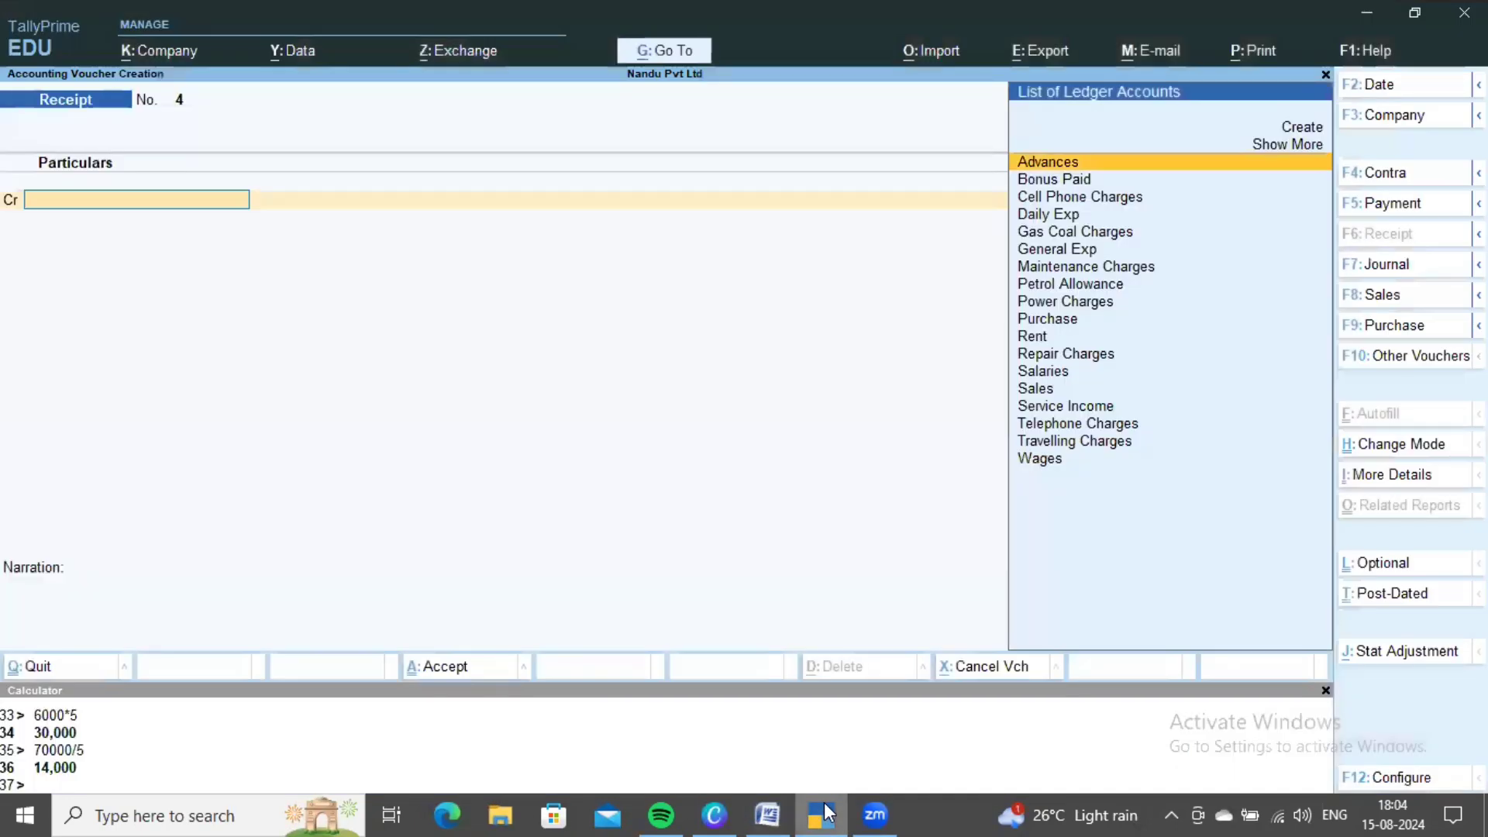
{"action": "key", "text": "F5"}
{"action": "key", "text": "Up"}
{"action": "key", "text": "Up"}
{"action": "key", "text": "Return"}
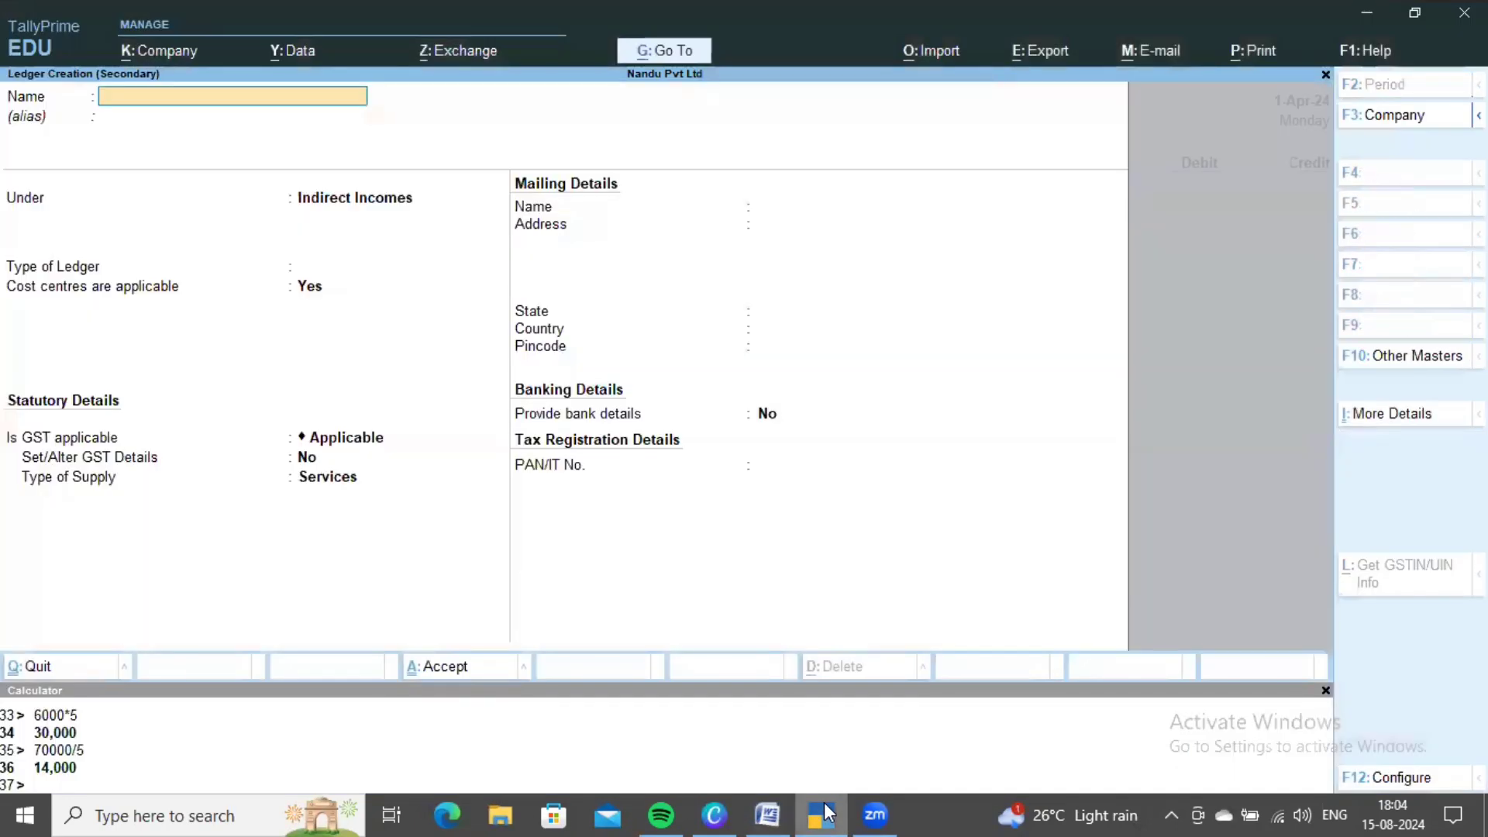
{"action": "type", "text": "Electricity charges"}
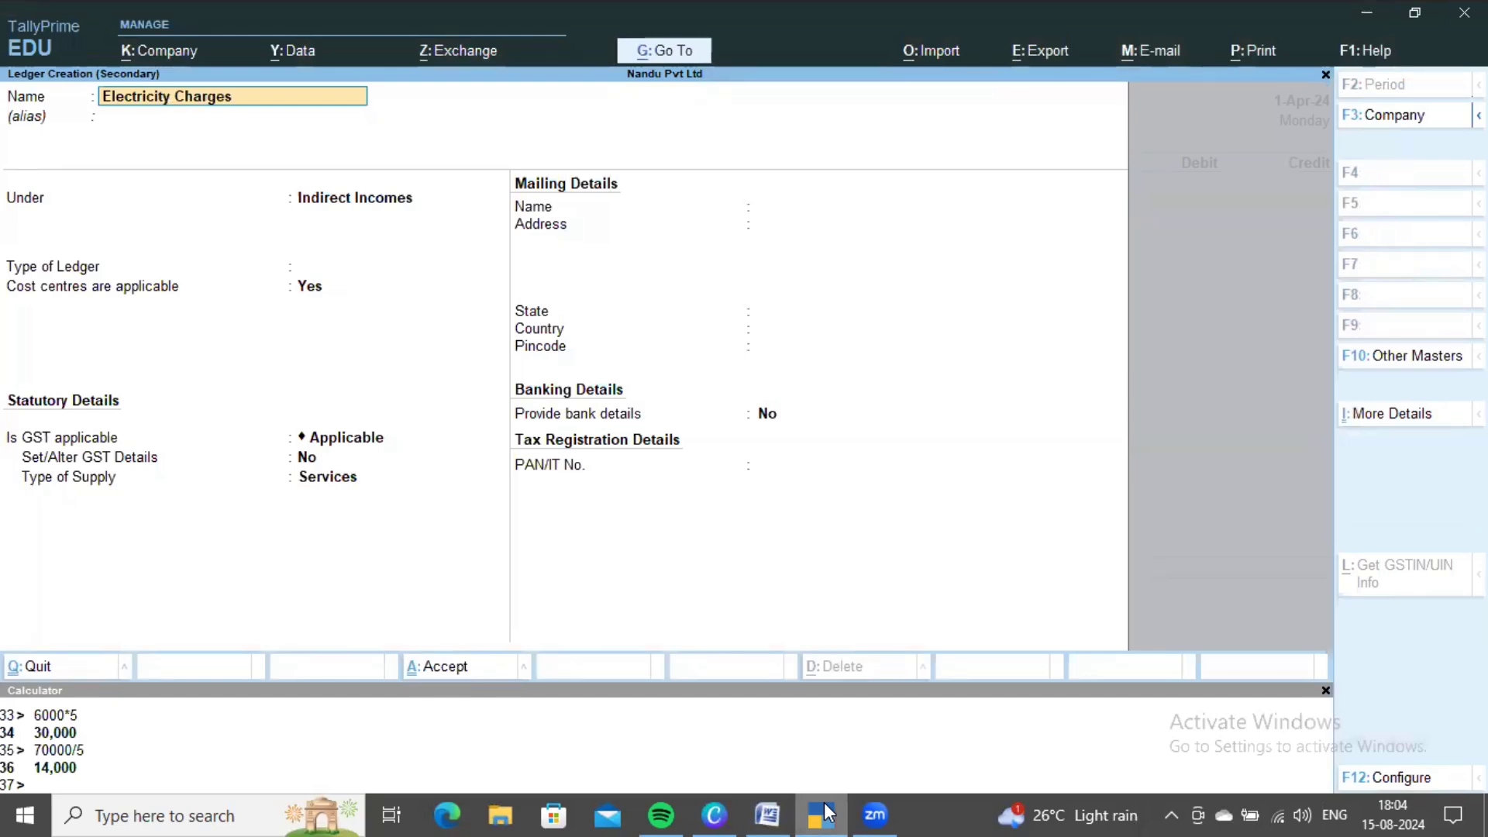
{"action": "key", "text": "Return"}
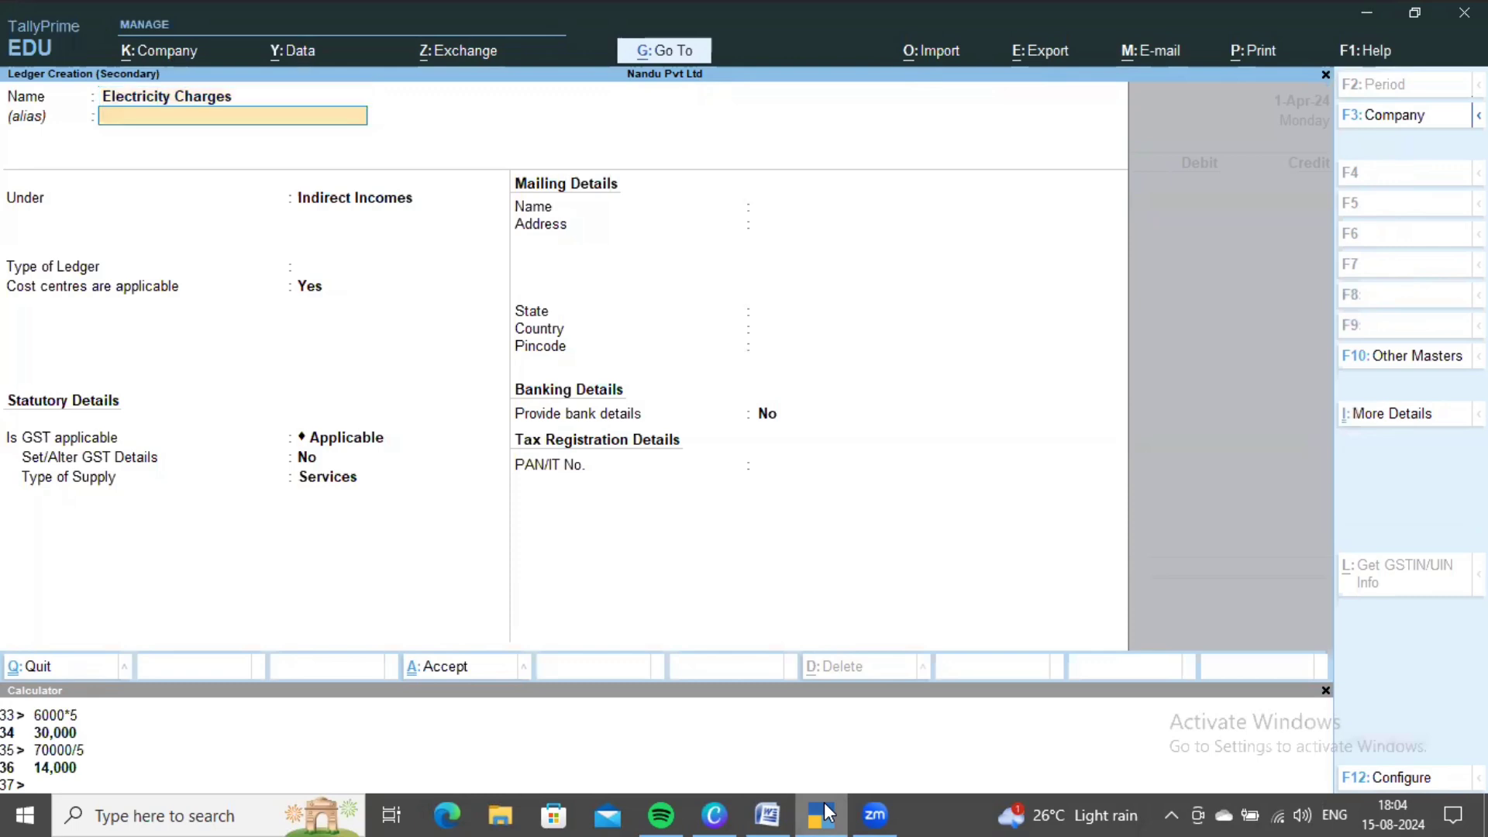
{"action": "key", "text": "Return"}
{"action": "type", "text": "Indi"}
{"action": "key", "text": "Down"}
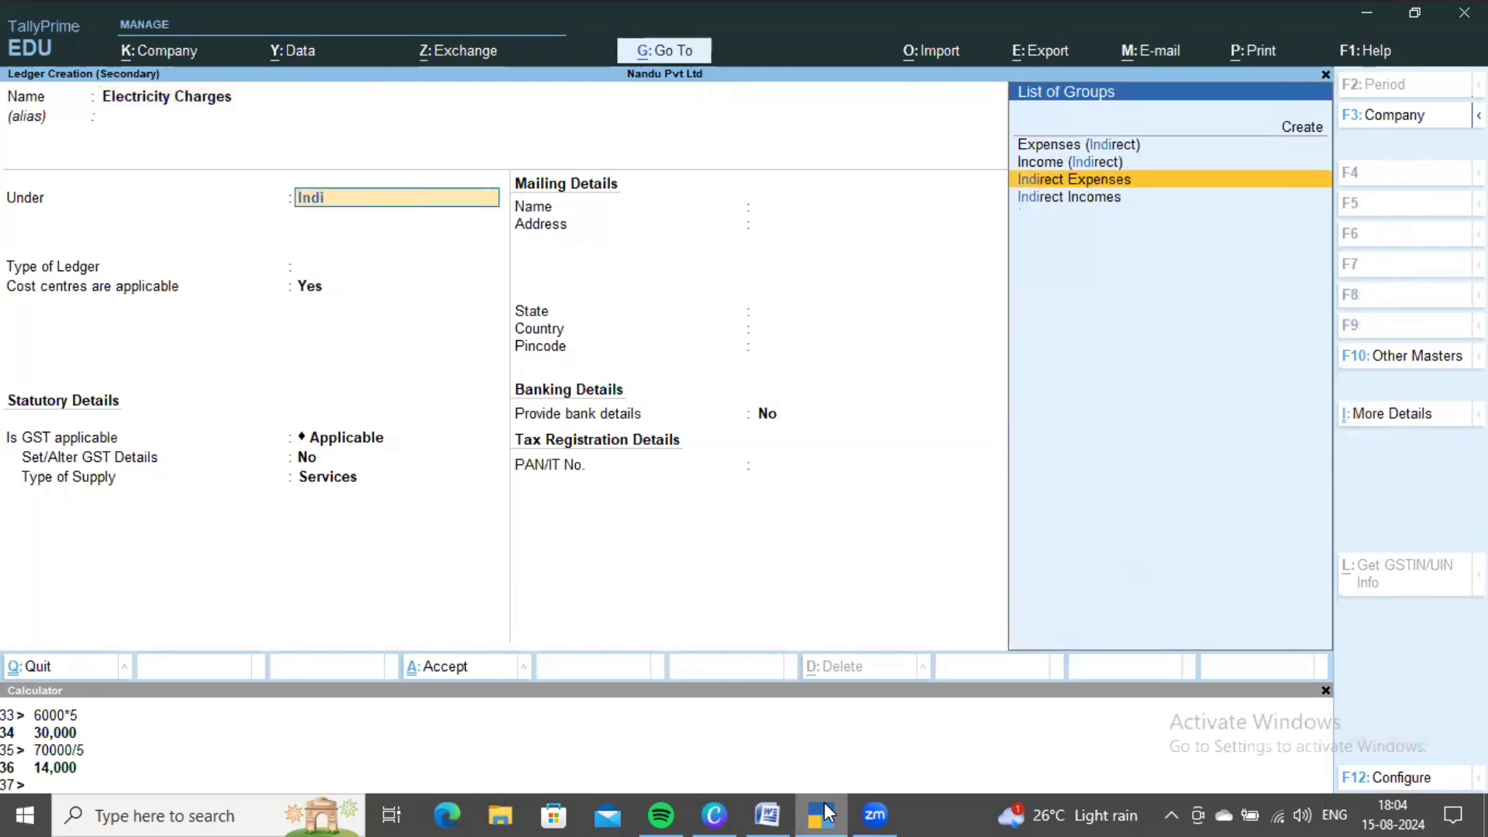
{"action": "key", "text": "Return"}
{"action": "key", "text": "ctrl+a"}
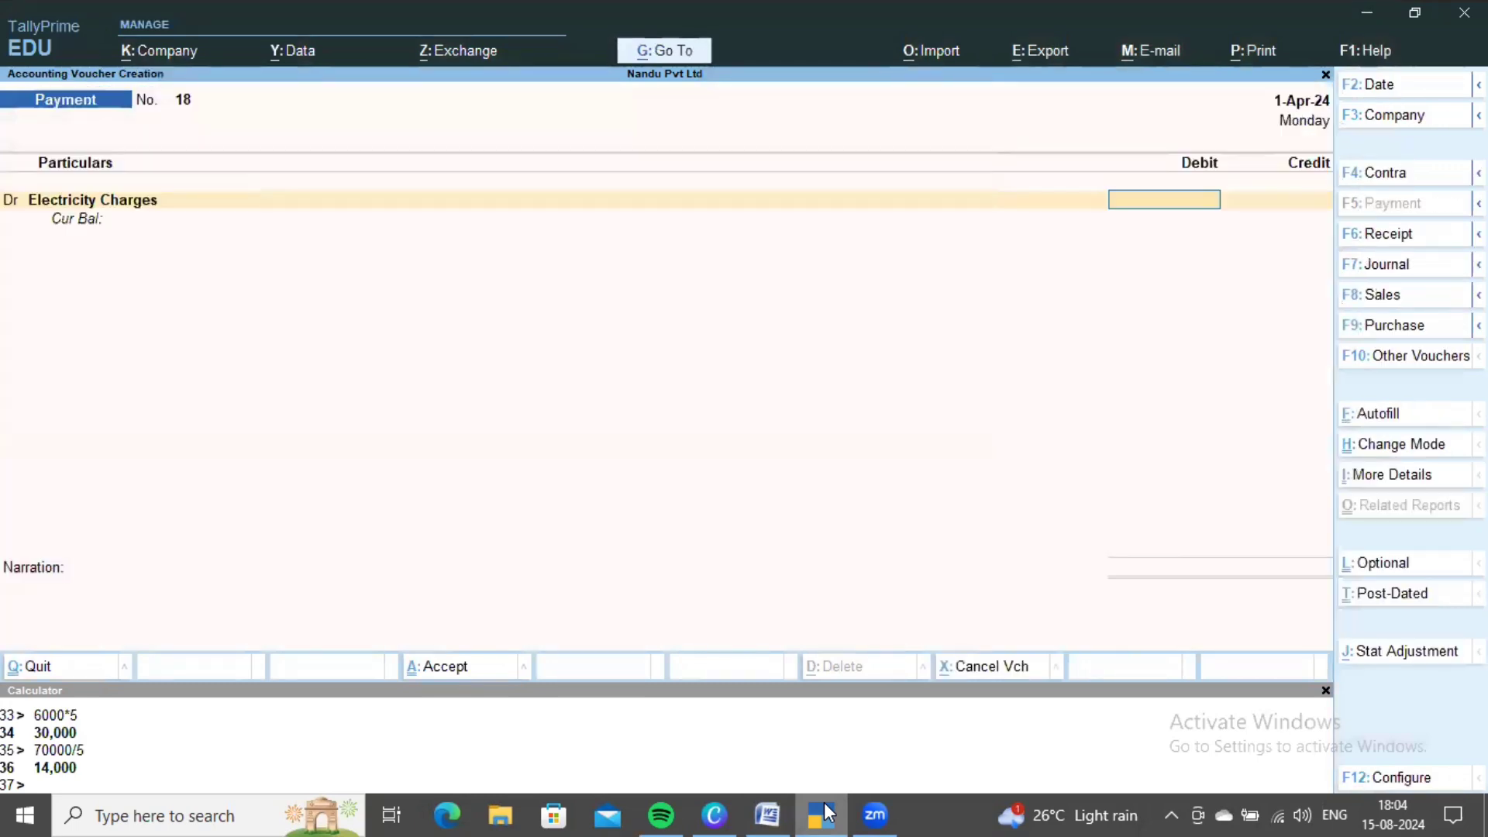
{"action": "key", "text": "alt+Tab"}
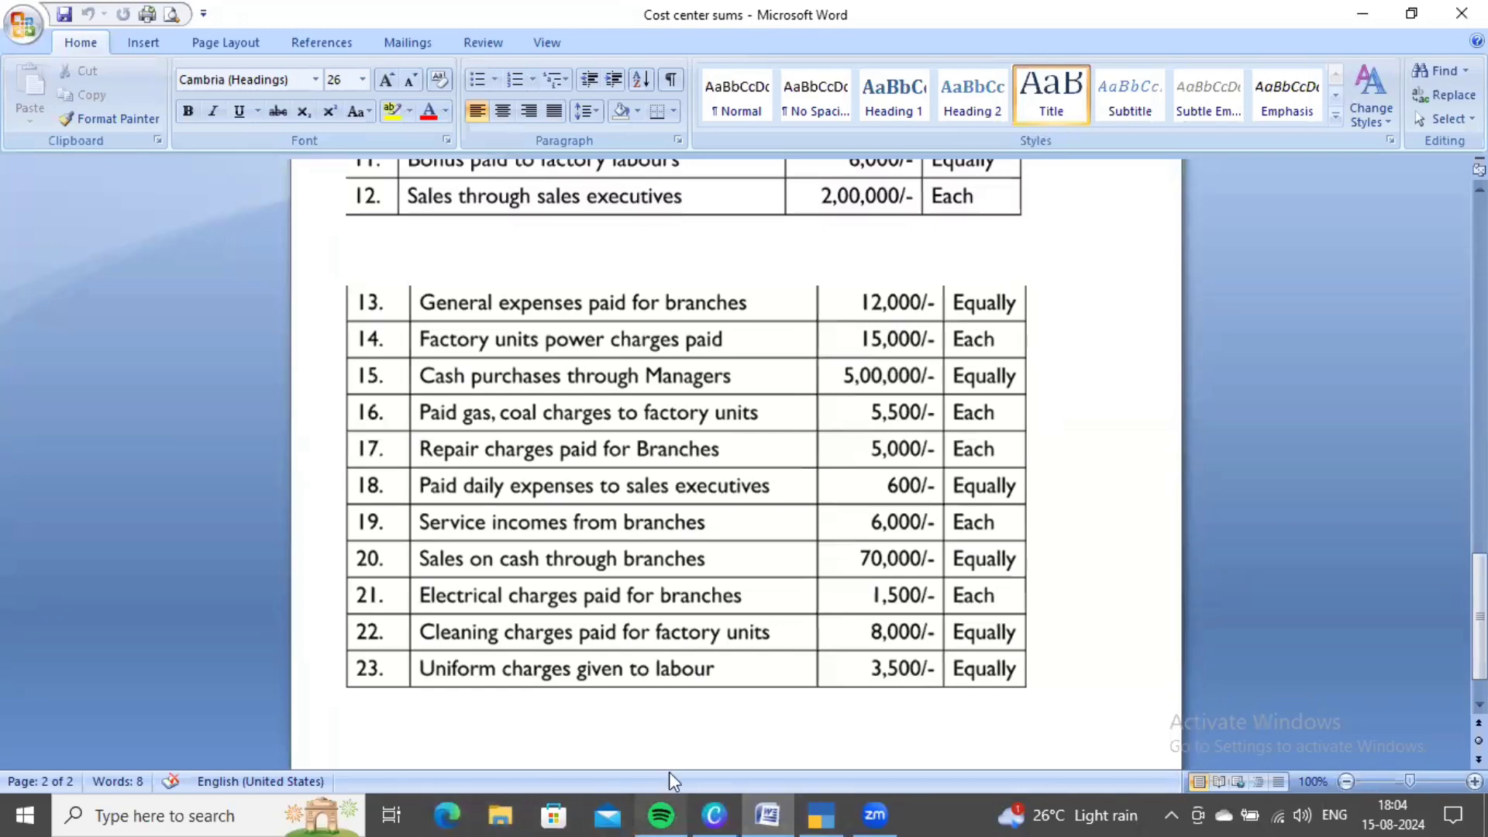
- Compute 1500*5 in the calculator and enter the 7,500 Electricity Charges debit
{"action": "key", "text": "alt+Tab"}
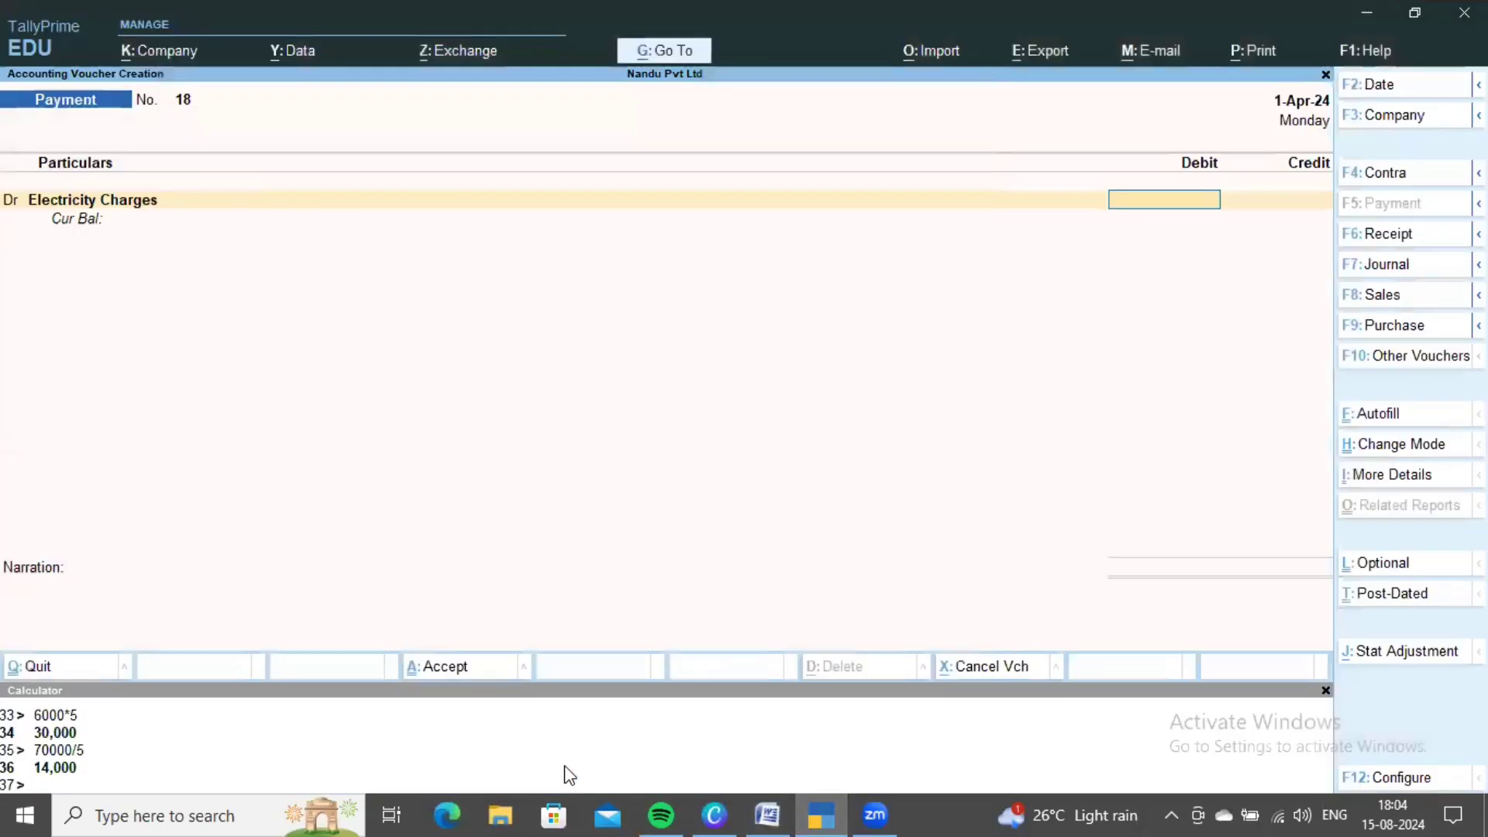
{"action": "type", "text": "1500"}
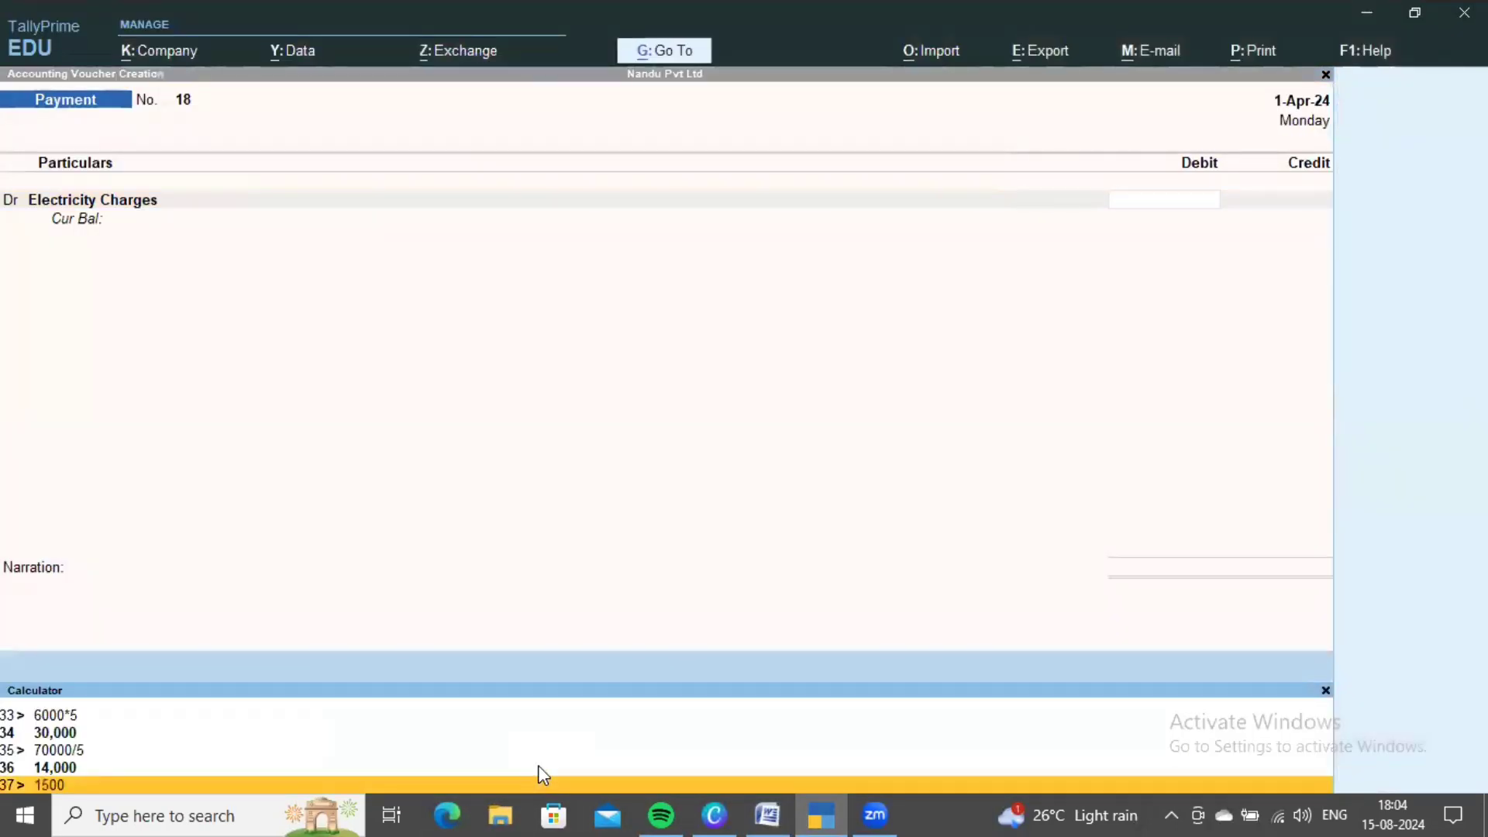
{"action": "type", "text": "*5"}
{"action": "key", "text": "Return"}
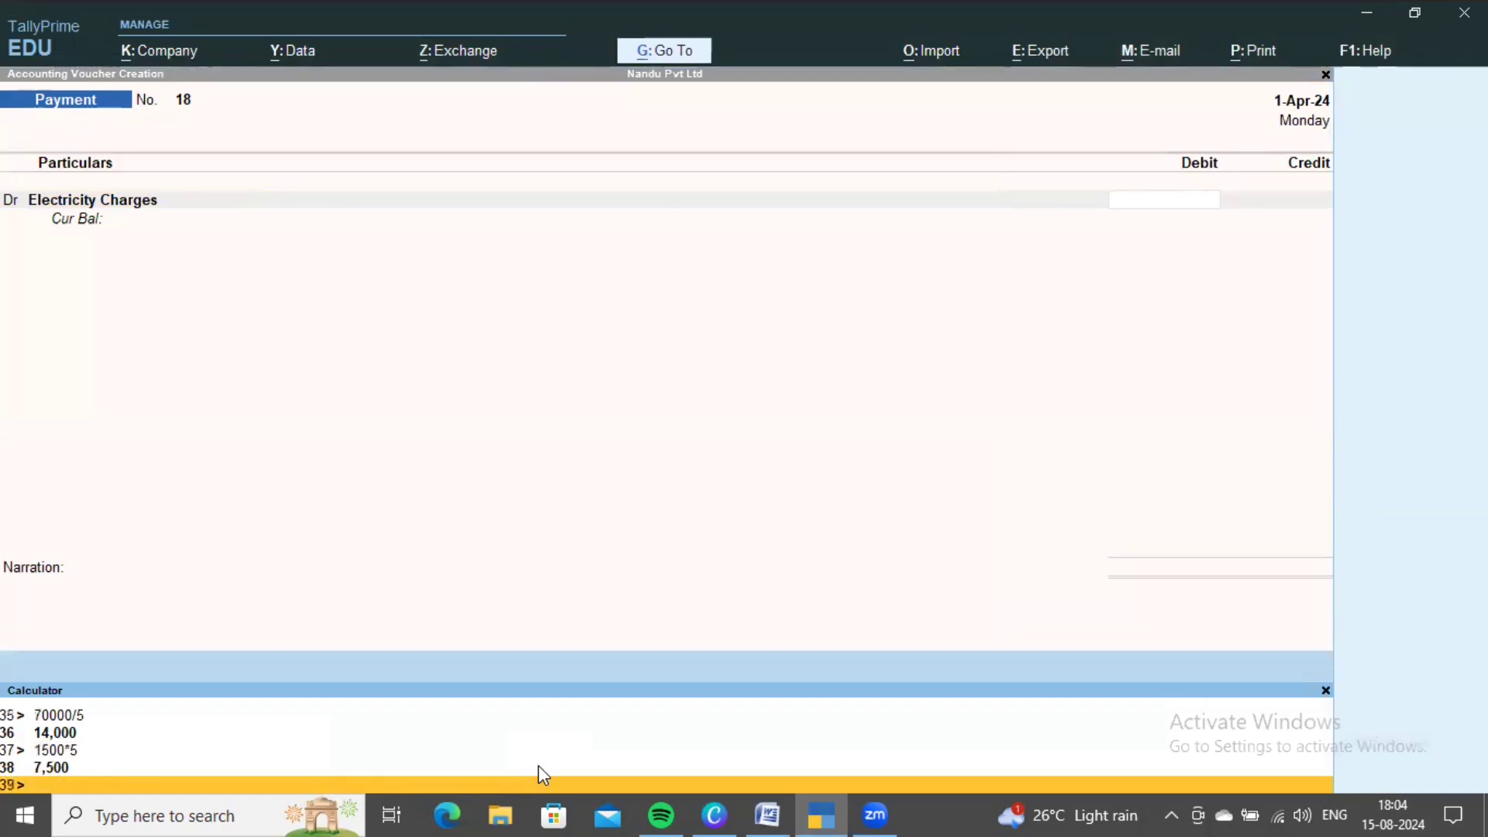
{"action": "key", "text": "ctrl+m"}
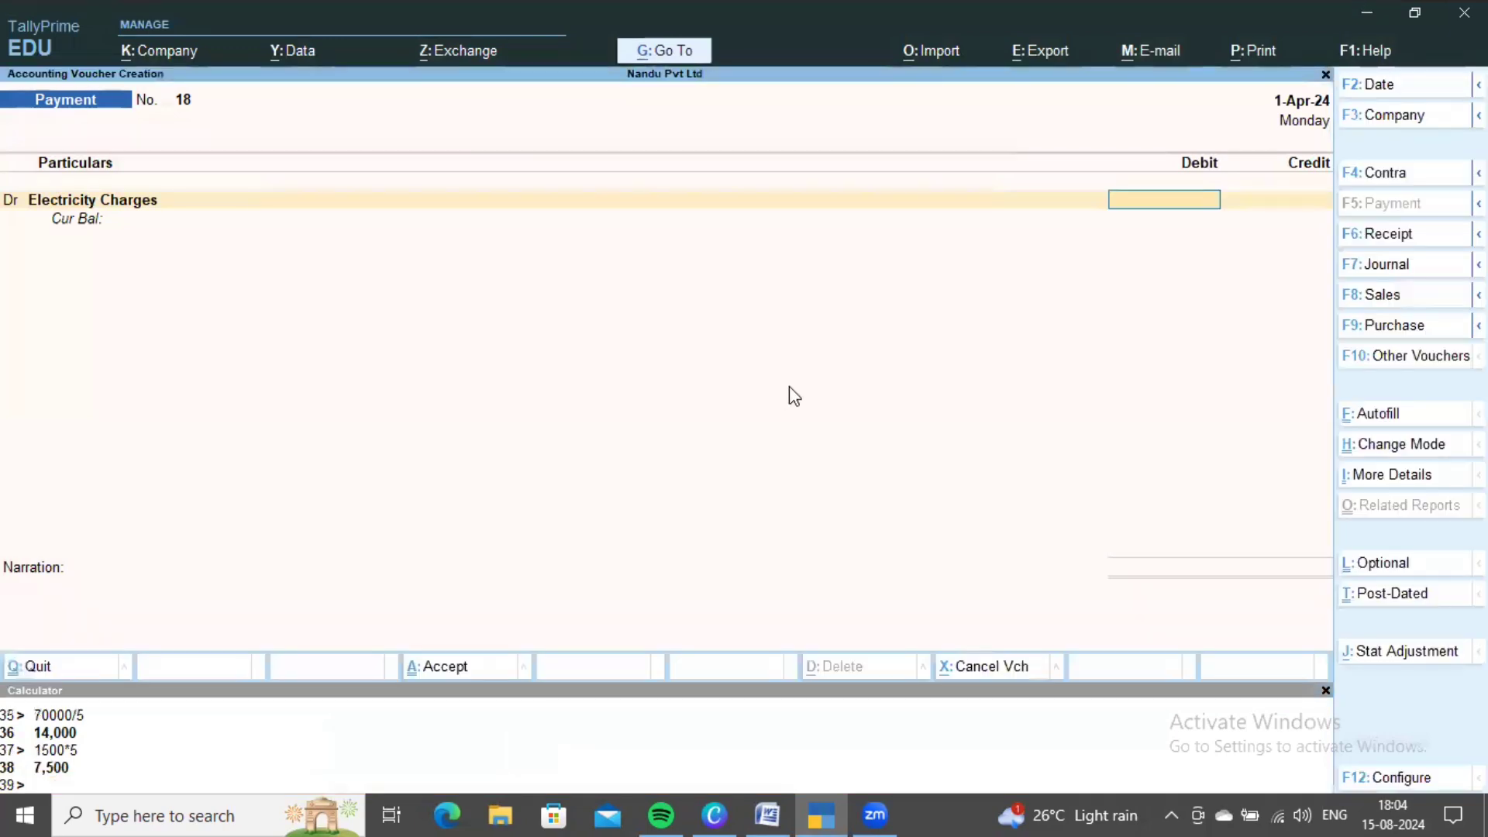
{"action": "type", "text": "7500"}
{"action": "key", "text": "Return"}
{"action": "key", "text": "Return"}
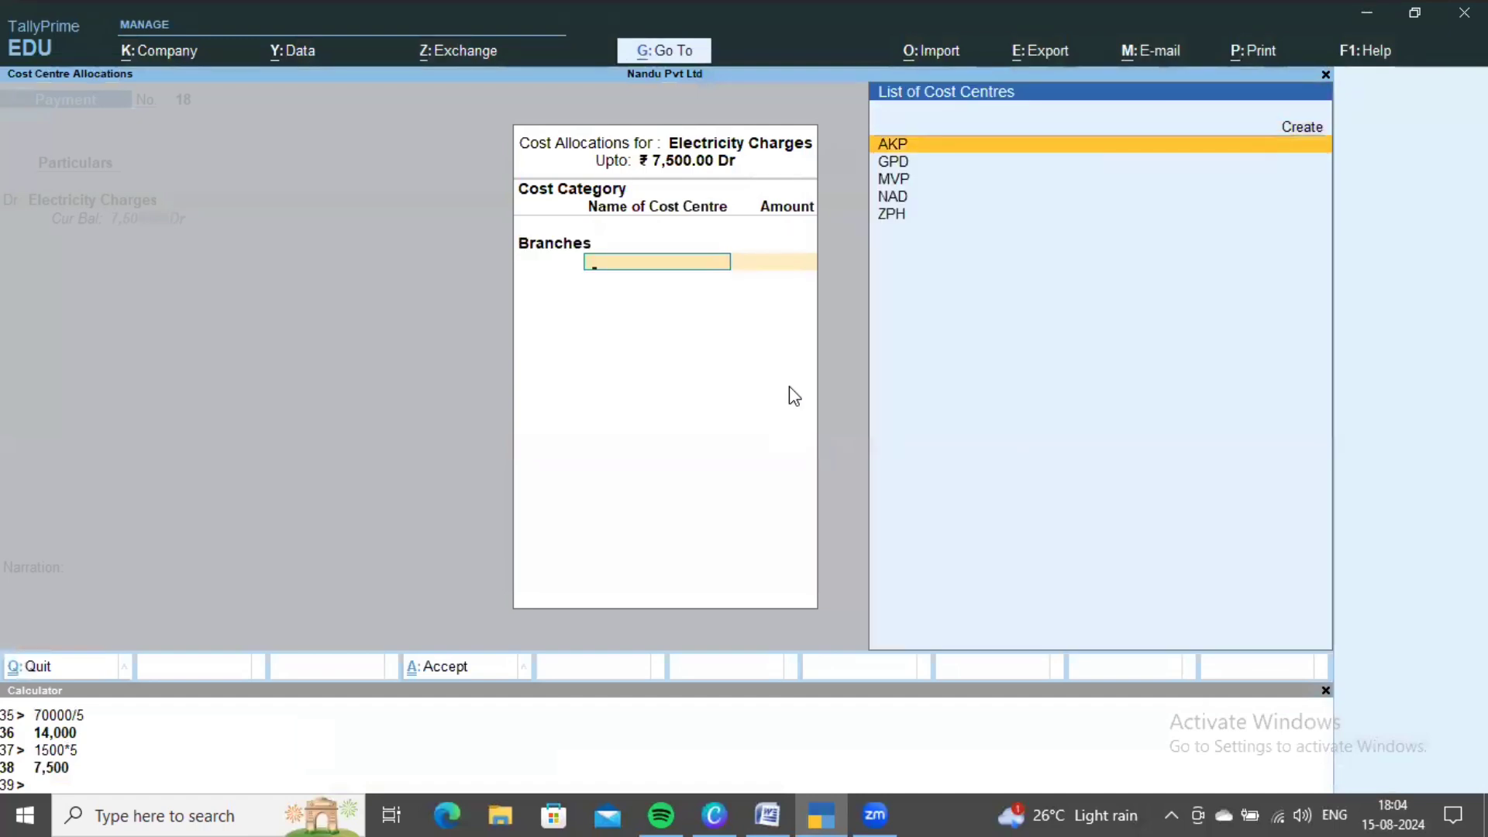
- Allocate 1,500 each to cost centres AKP, GPD and MVP
{"action": "key", "text": "Return"}
{"action": "type", "text": "1500"}
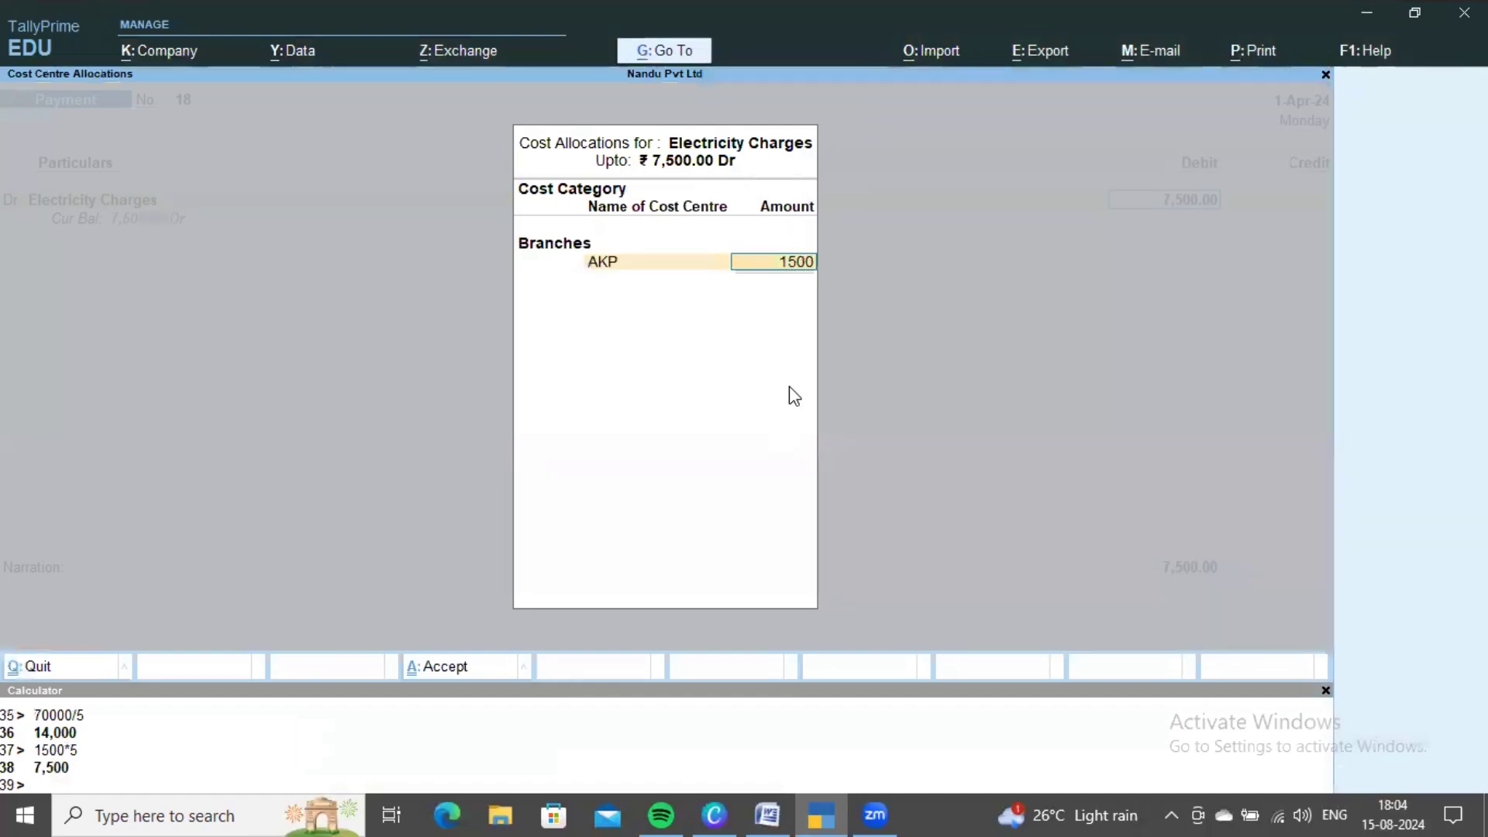
{"action": "key", "text": "Return"}
{"action": "key", "text": "Down"}
{"action": "key", "text": "Down"}
{"action": "key", "text": "Return"}
{"action": "type", "text": "1"}
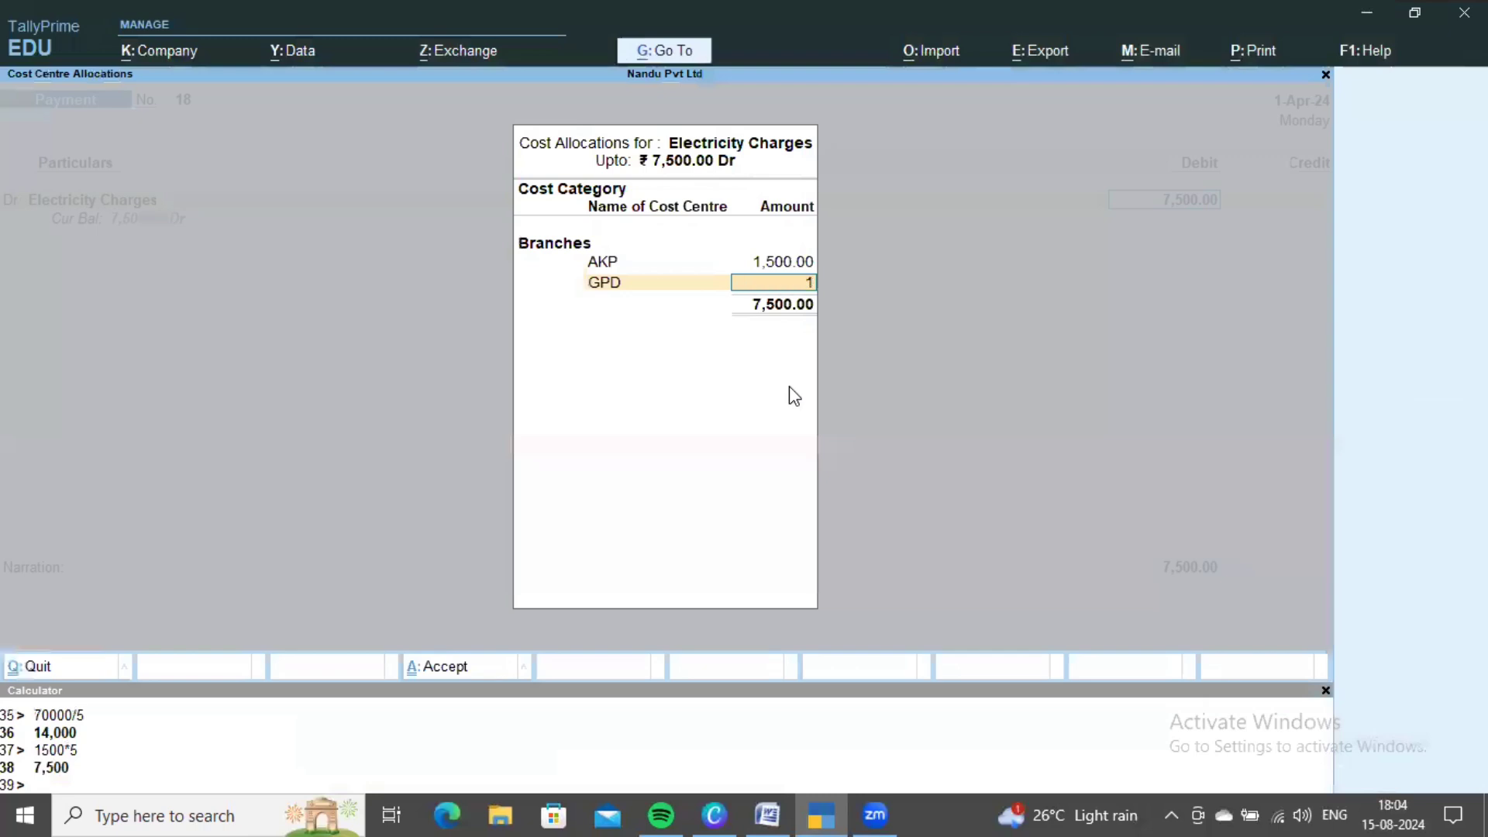
{"action": "type", "text": ",500"}
{"action": "key", "text": "Return"}
{"action": "key", "text": "Down"}
{"action": "key", "text": "Down"}
{"action": "key", "text": "Down"}
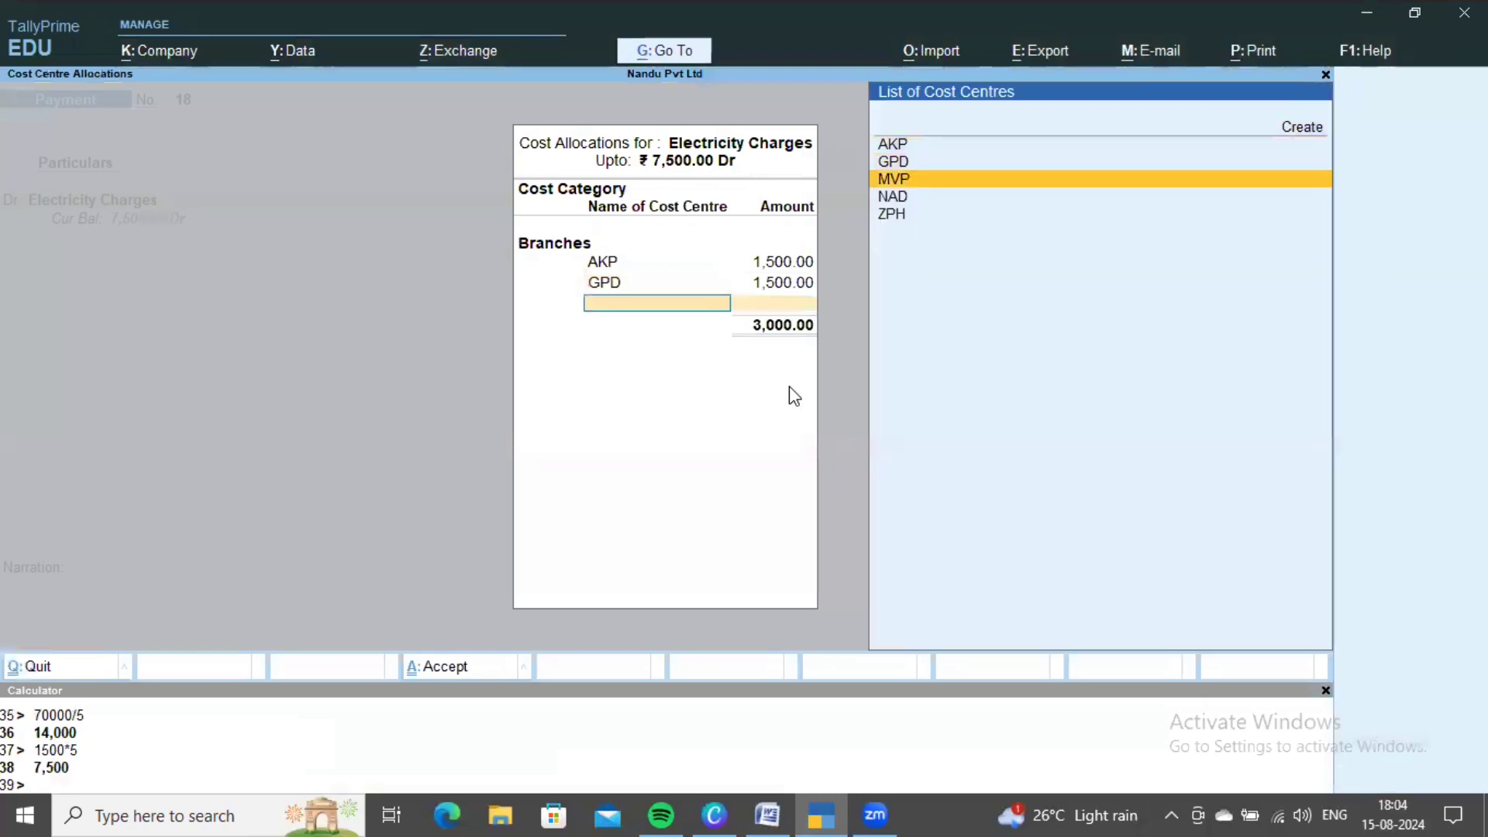
{"action": "key", "text": "Return"}
{"action": "type", "text": "1500"}
{"action": "key", "text": "Return"}
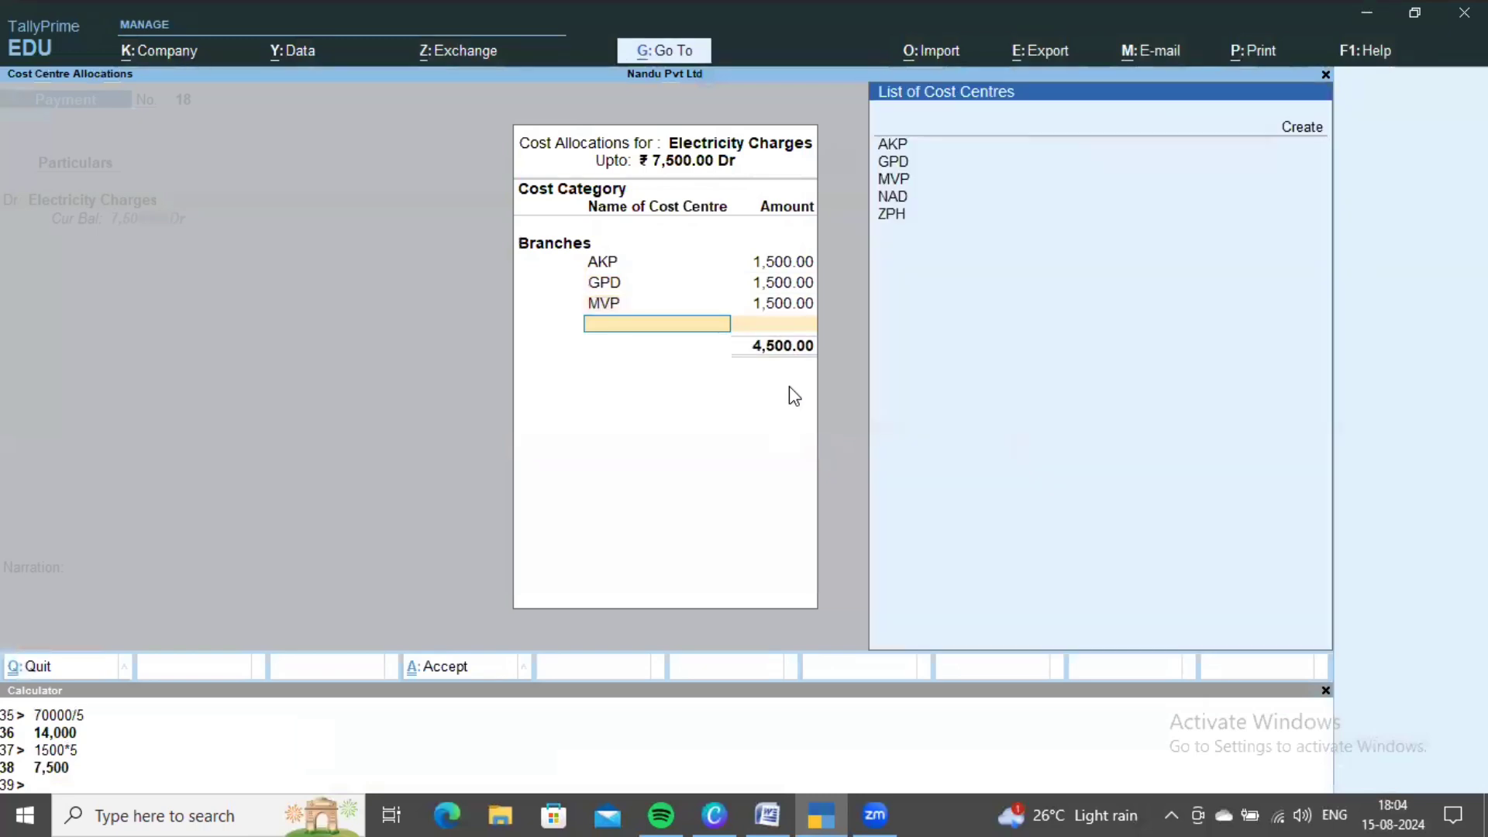
- Allocate 1,500 each to NAD and ZPH to complete the 7,500 split
{"action": "key", "text": "Down"}
{"action": "key", "text": "Down"}
{"action": "key", "text": "Down"}
{"action": "key", "text": "Down"}
{"action": "key", "text": "Return"}
{"action": "type", "text": "1,5"}
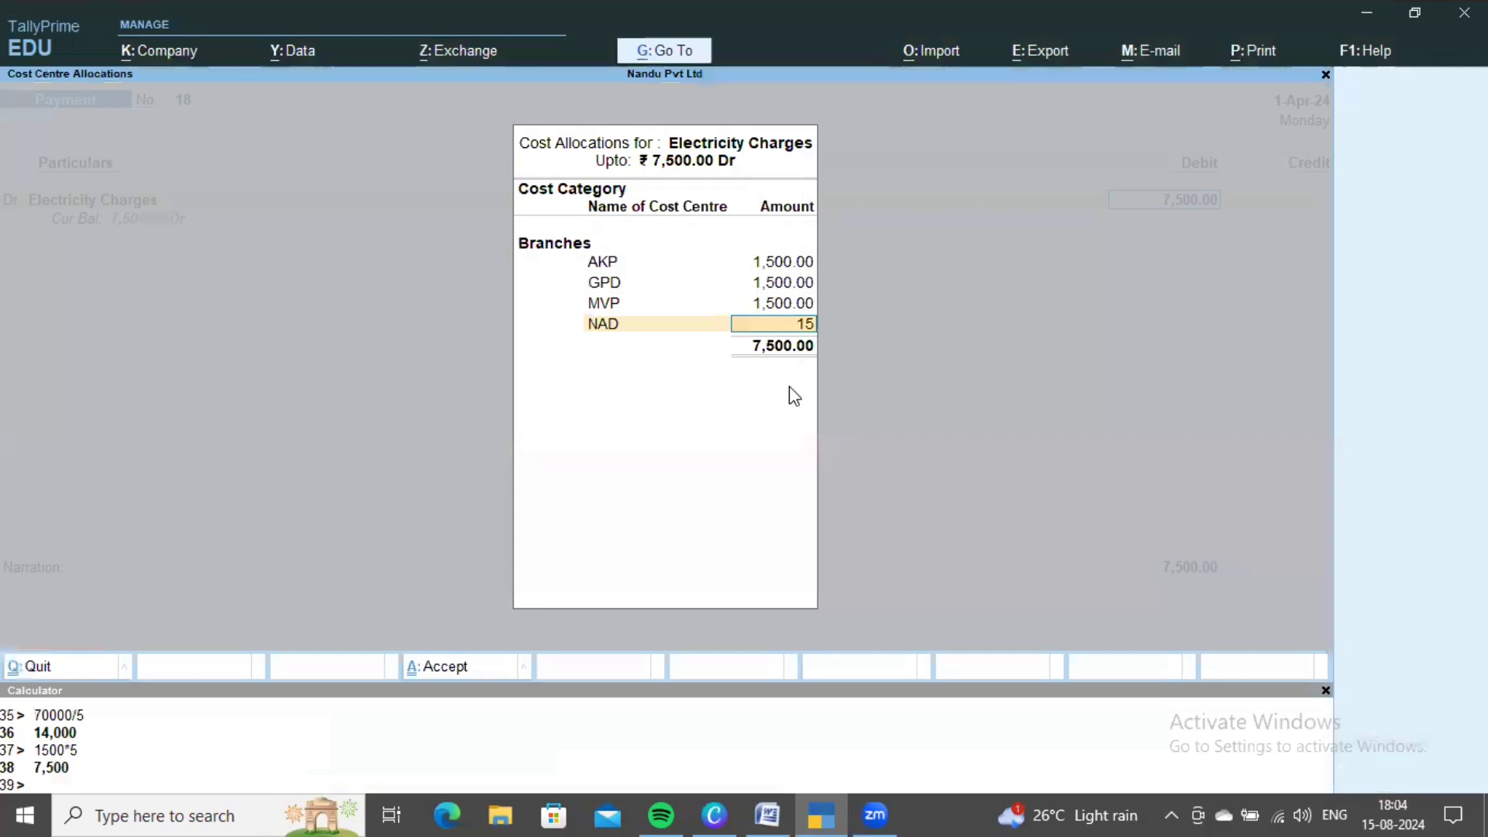
{"action": "type", "text": "00"}
{"action": "key", "text": "Return"}
{"action": "key", "text": "Down"}
{"action": "key", "text": "Down"}
{"action": "key", "text": "Down"}
{"action": "key", "text": "Down"}
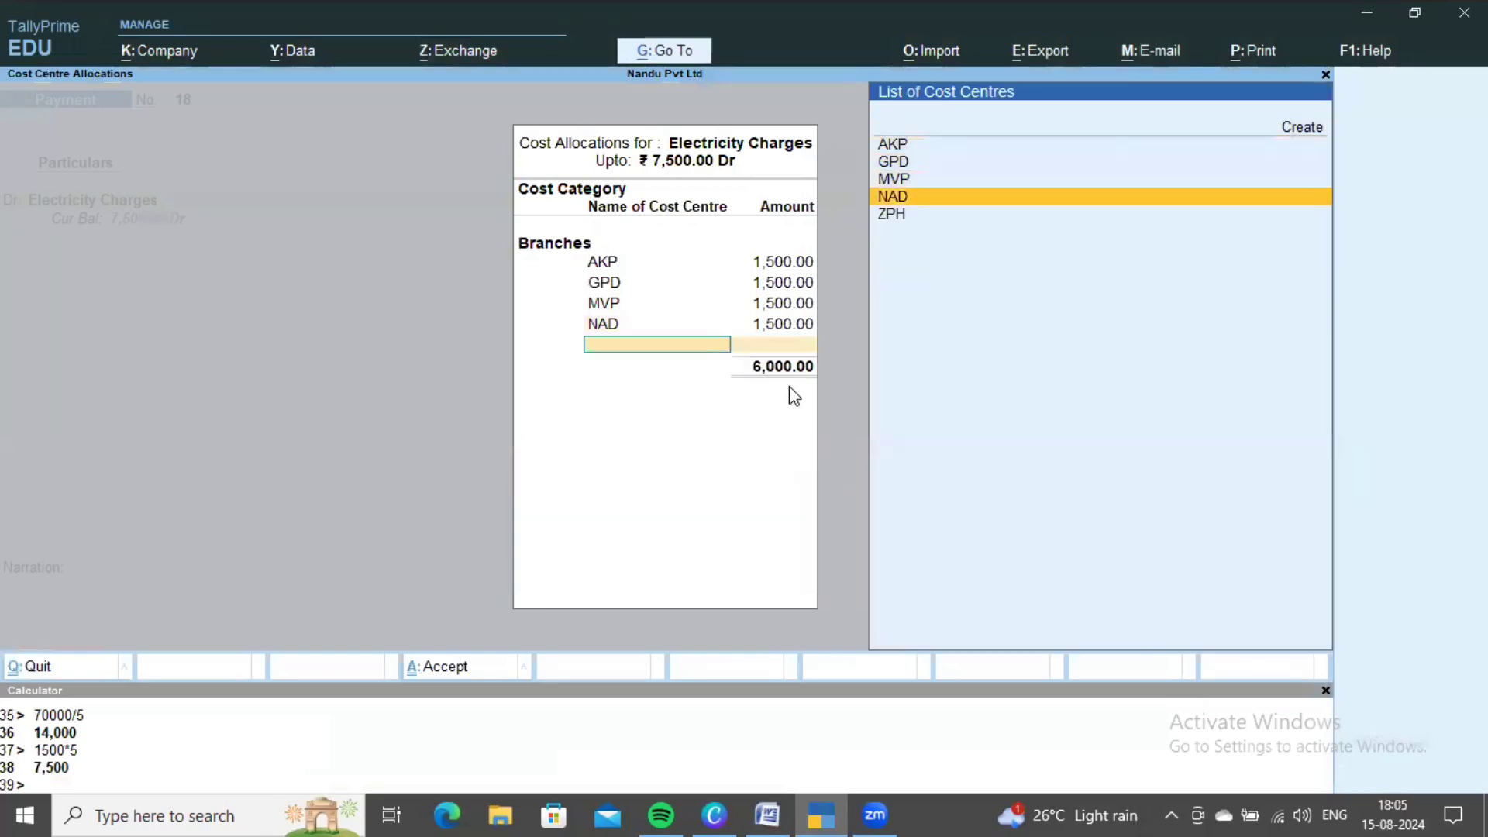
{"action": "key", "text": "Down"}
{"action": "key", "text": "Return"}
- Credit Cash, save the payment voucher, and return to the Word sheet
{"action": "key", "text": "ctrl+a"}
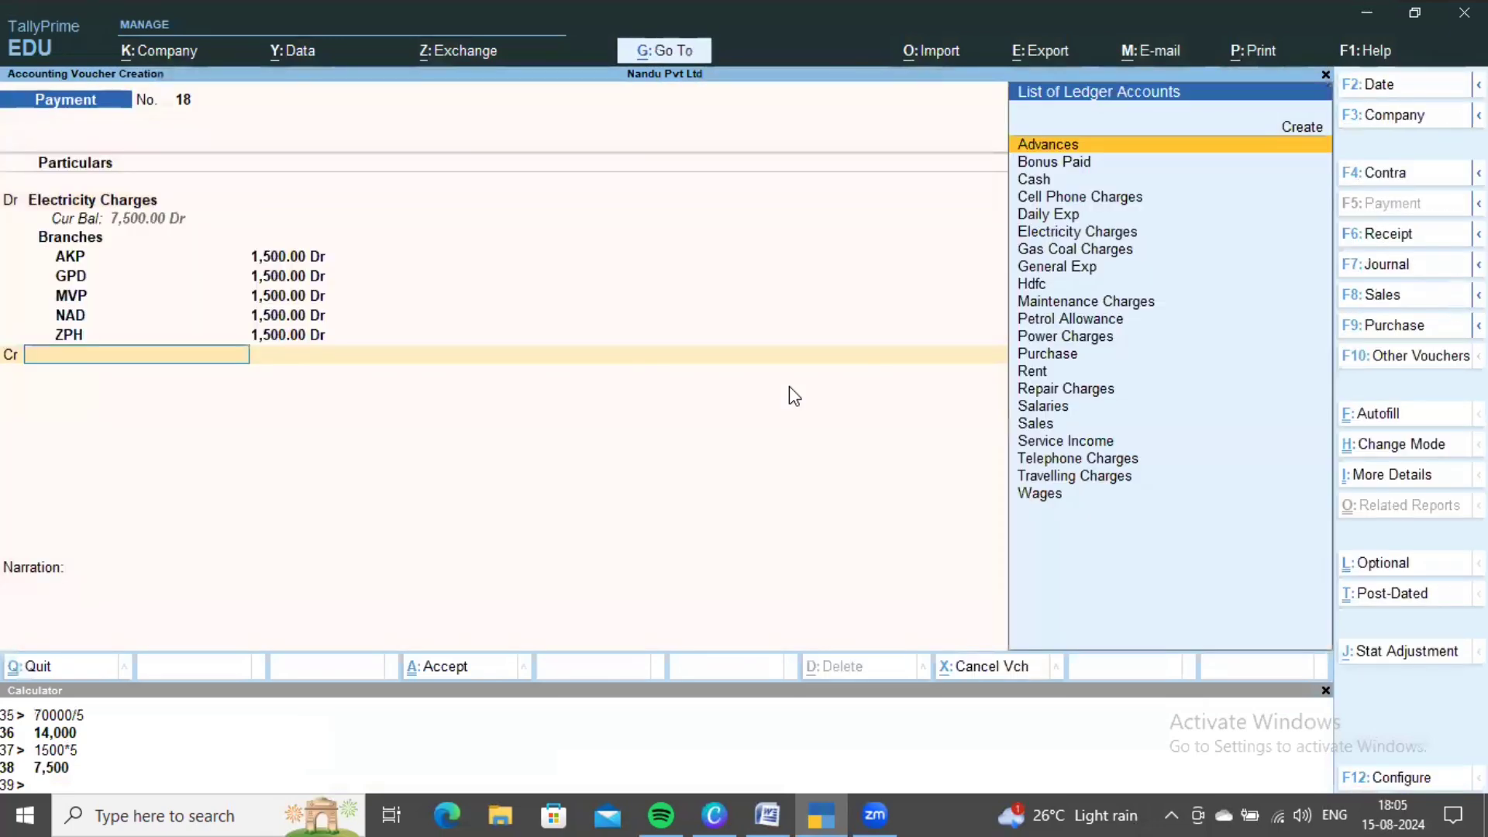
{"action": "key", "text": "Down"}
{"action": "key", "text": "Down"}
{"action": "key", "text": "Return"}
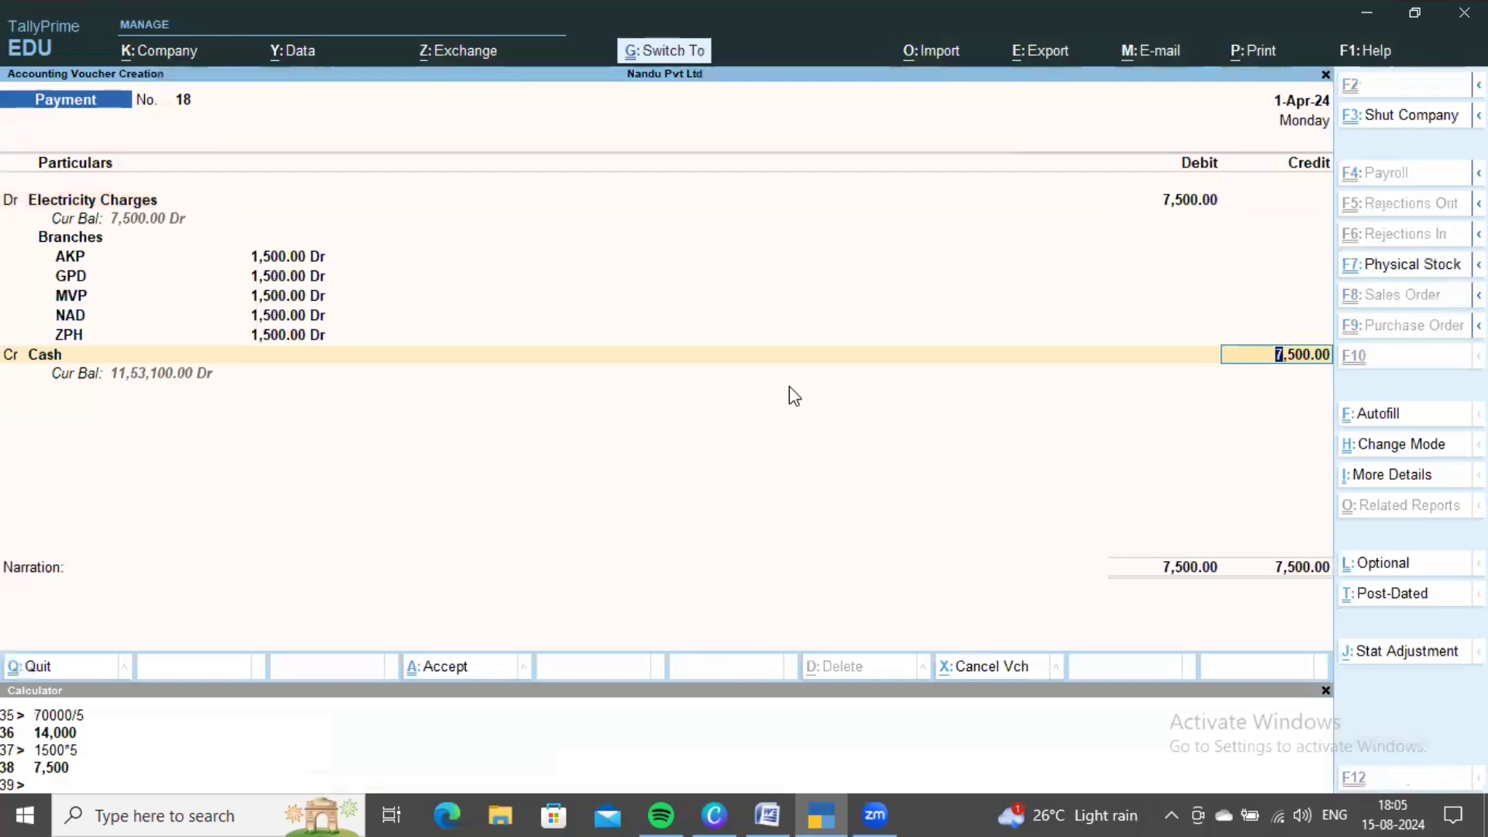
{"action": "key", "text": "ctrl+a"}
{"action": "key", "text": "alt+Tab"}
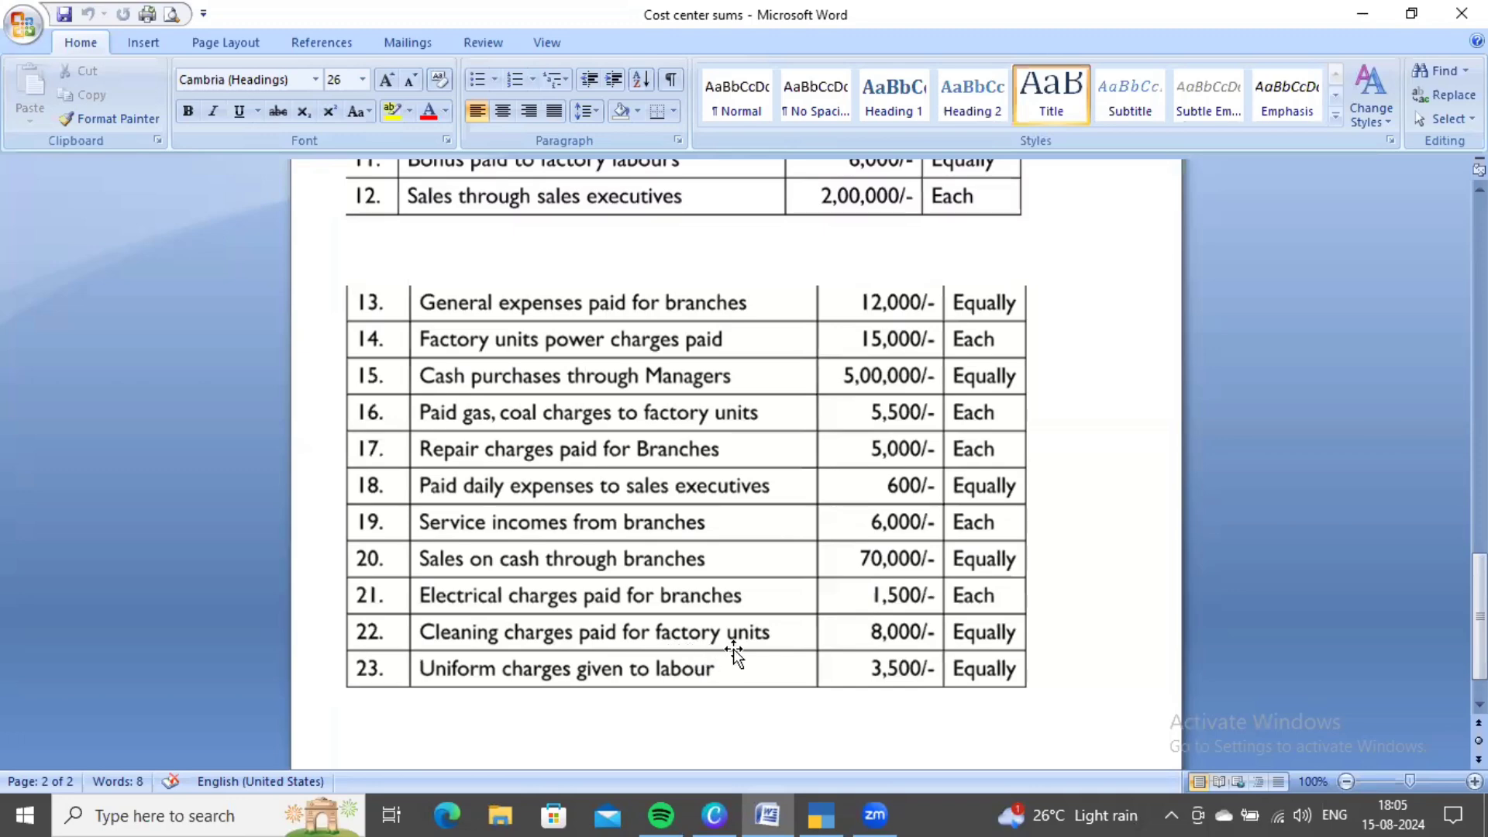
- Create a Clearing Charges ledger under Direct Expenses
{"action": "key", "text": "alt+Tab"}
{"action": "key", "text": "alt+c"}
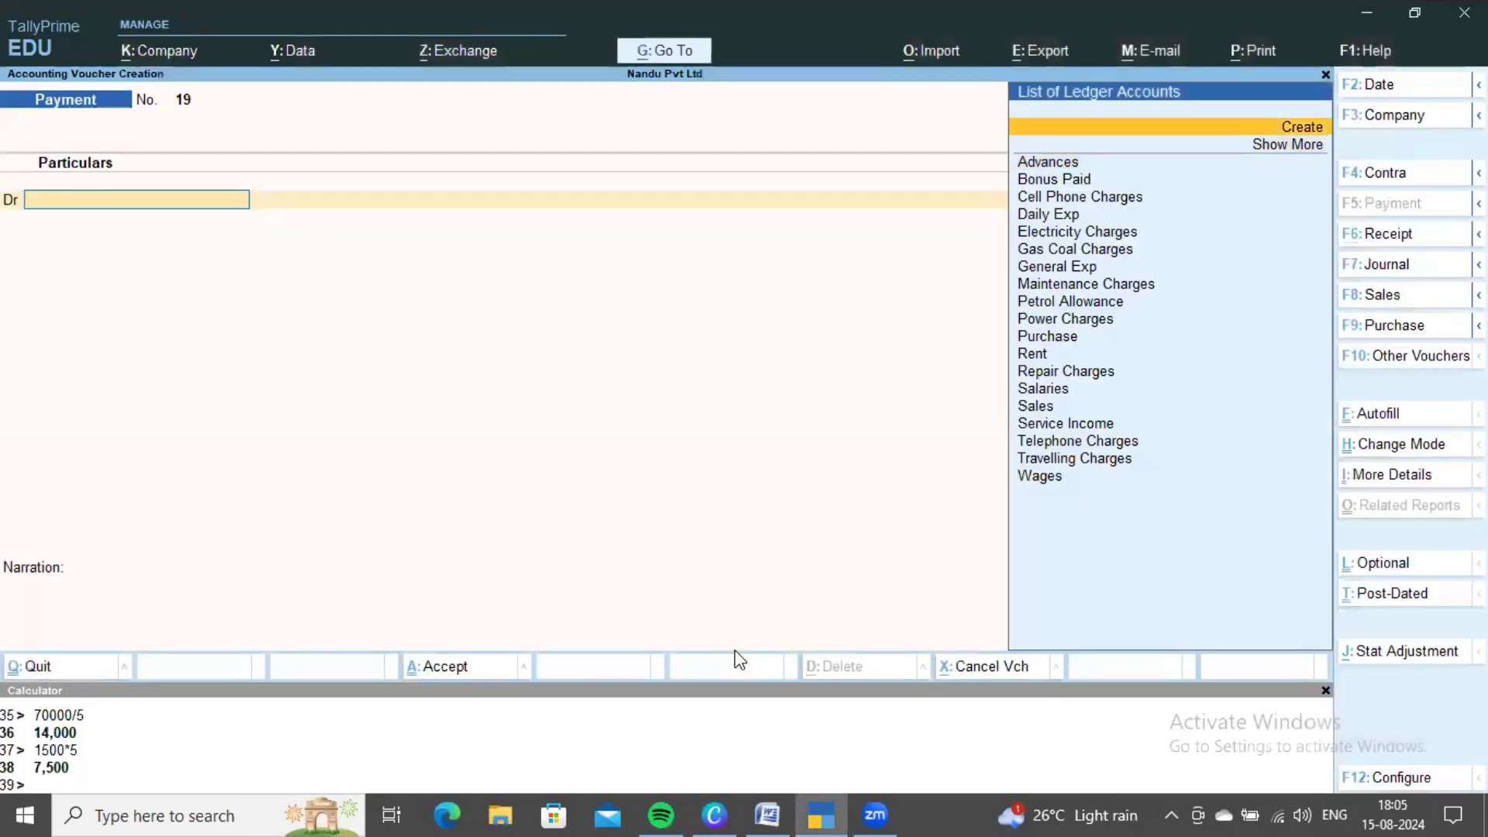
{"action": "type", "text": "Clearing"}
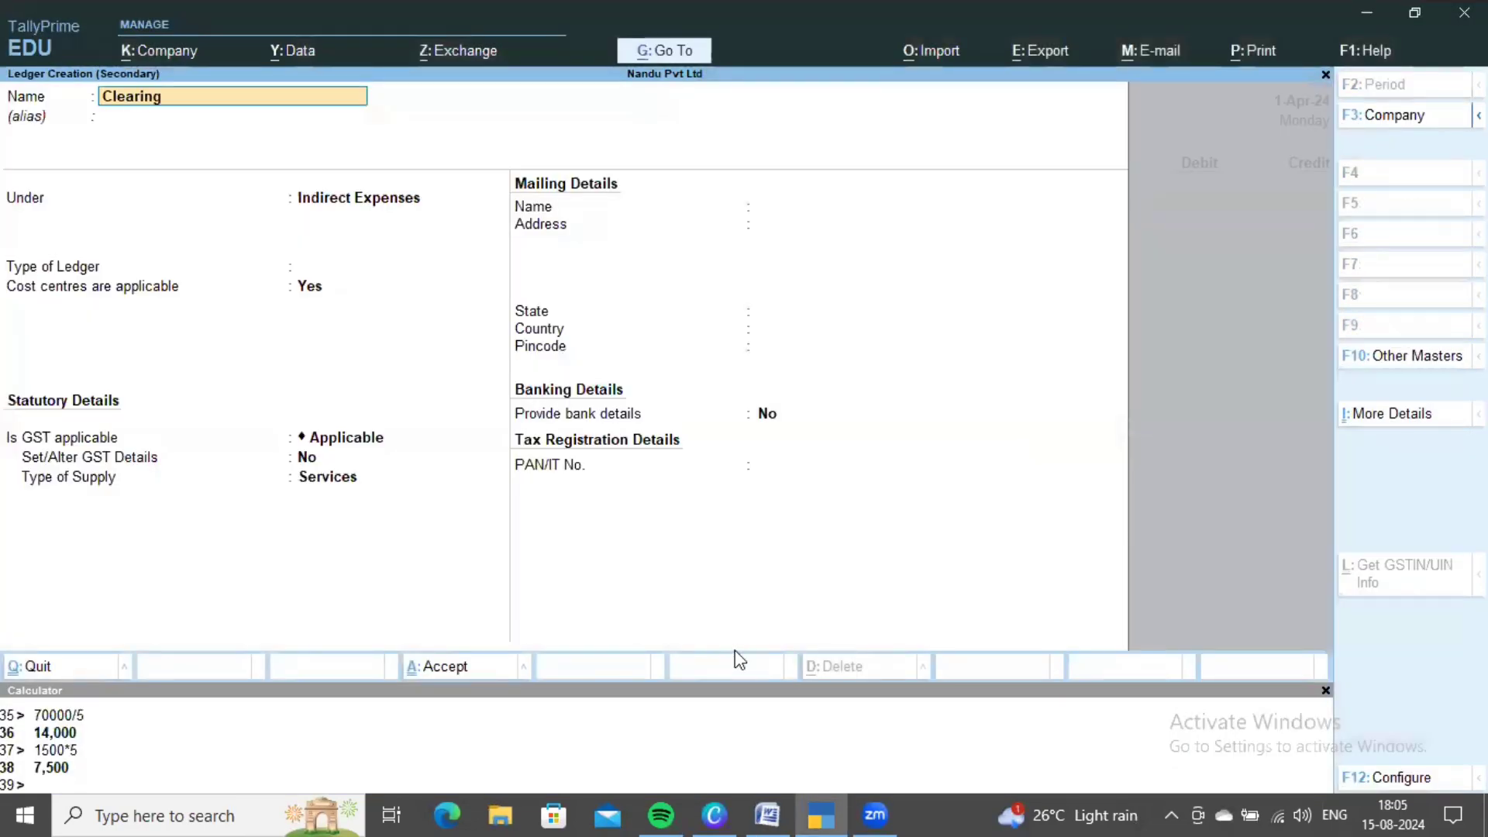
{"action": "type", "text": " charges"}
{"action": "key", "text": "Return"}
{"action": "key", "text": "Return"}
{"action": "type", "text": "Di"}
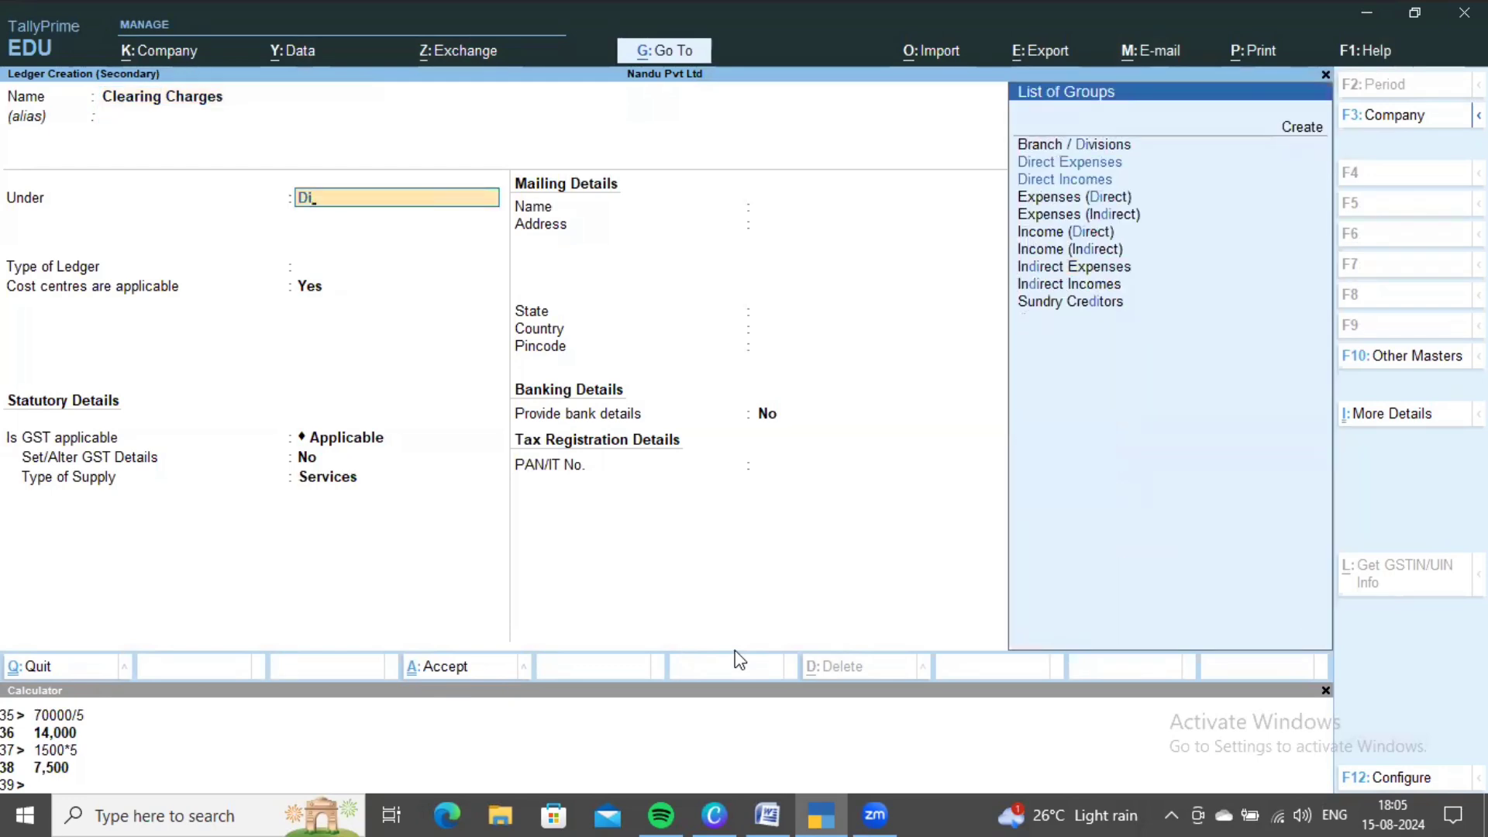
{"action": "key", "text": "Down"}
{"action": "key", "text": "Up"}
{"action": "key", "text": "Return"}
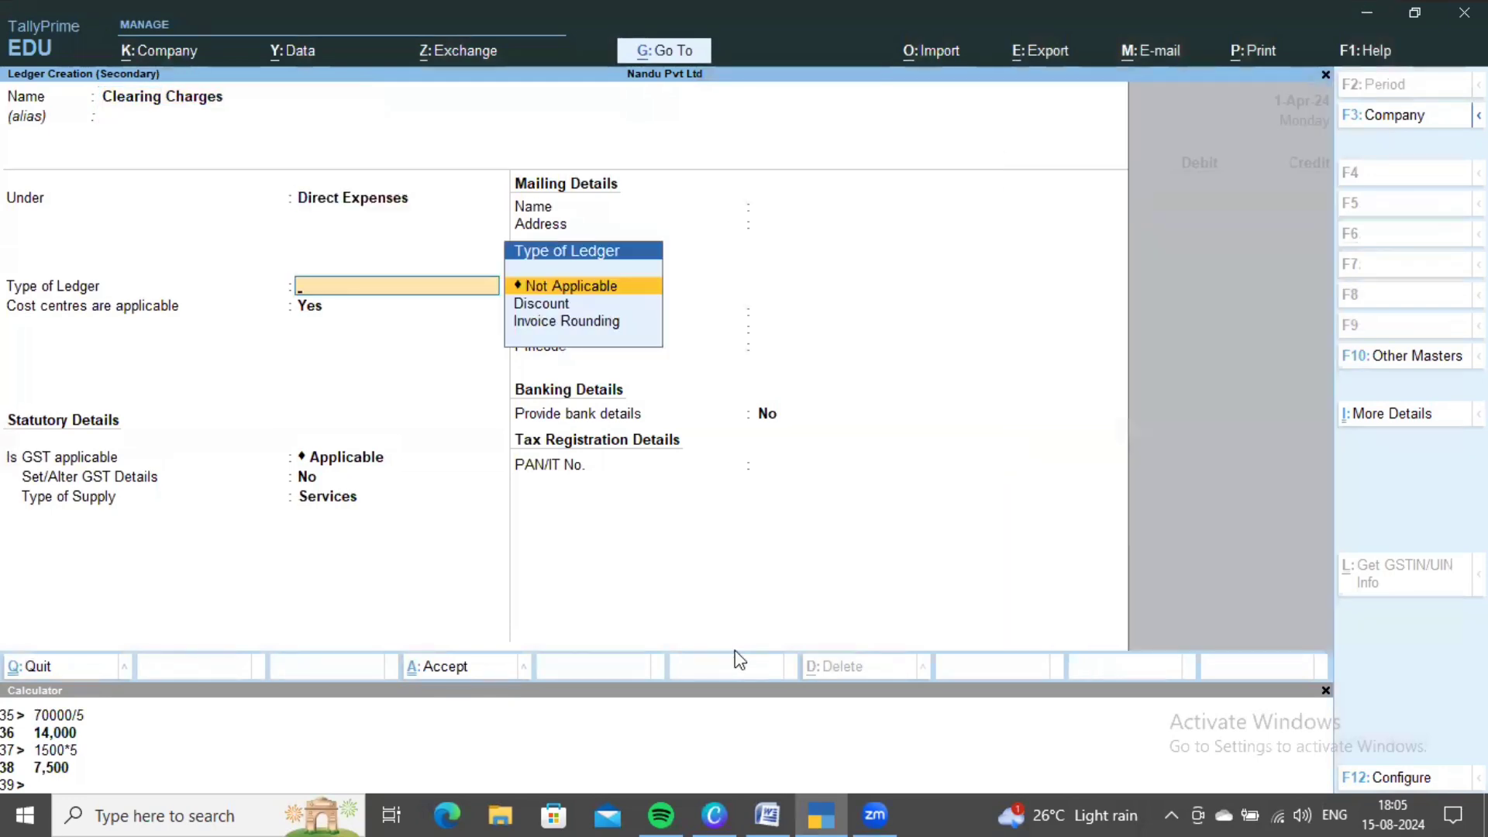
{"action": "key", "text": "ctrl+a"}
- Enter the 8,000 Clearing Charges debit with Factory Units as the cost category
{"action": "key", "text": "alt+Tab"}
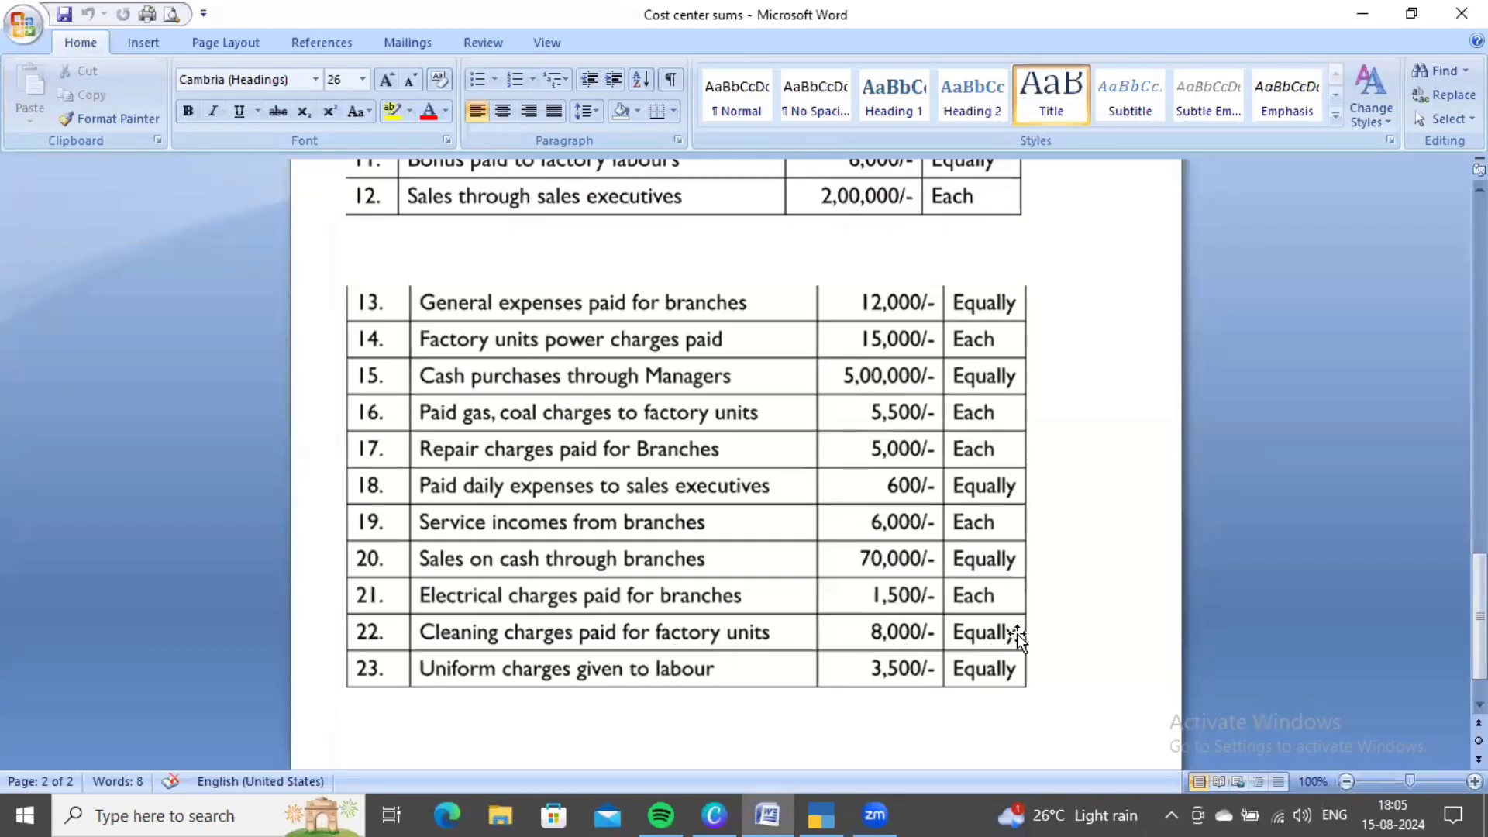
{"action": "key", "text": "alt+Tab"}
{"action": "type", "text": "800"}
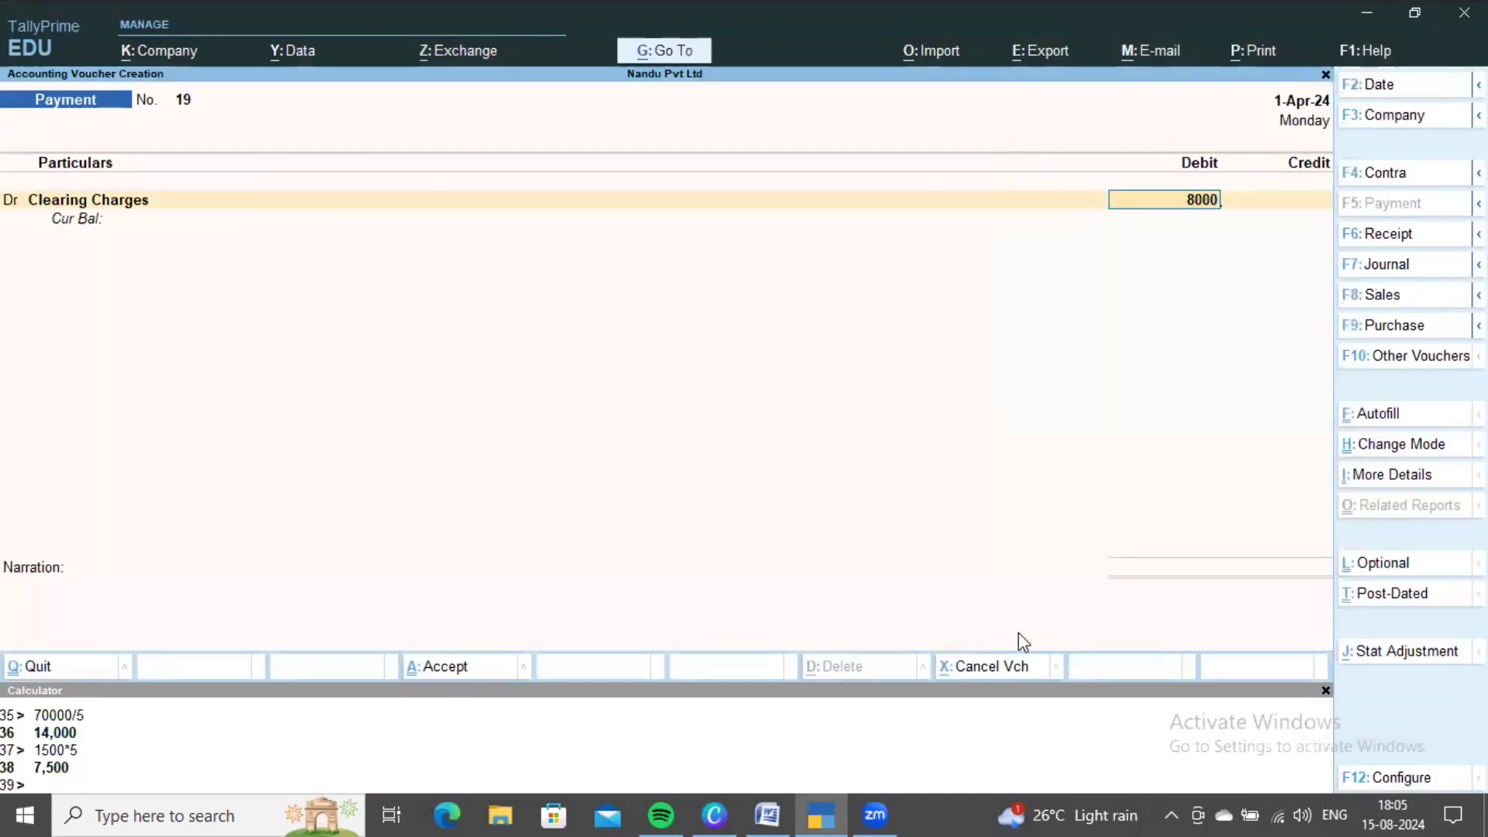
{"action": "key", "text": "Return"}
{"action": "key", "text": "Down"}
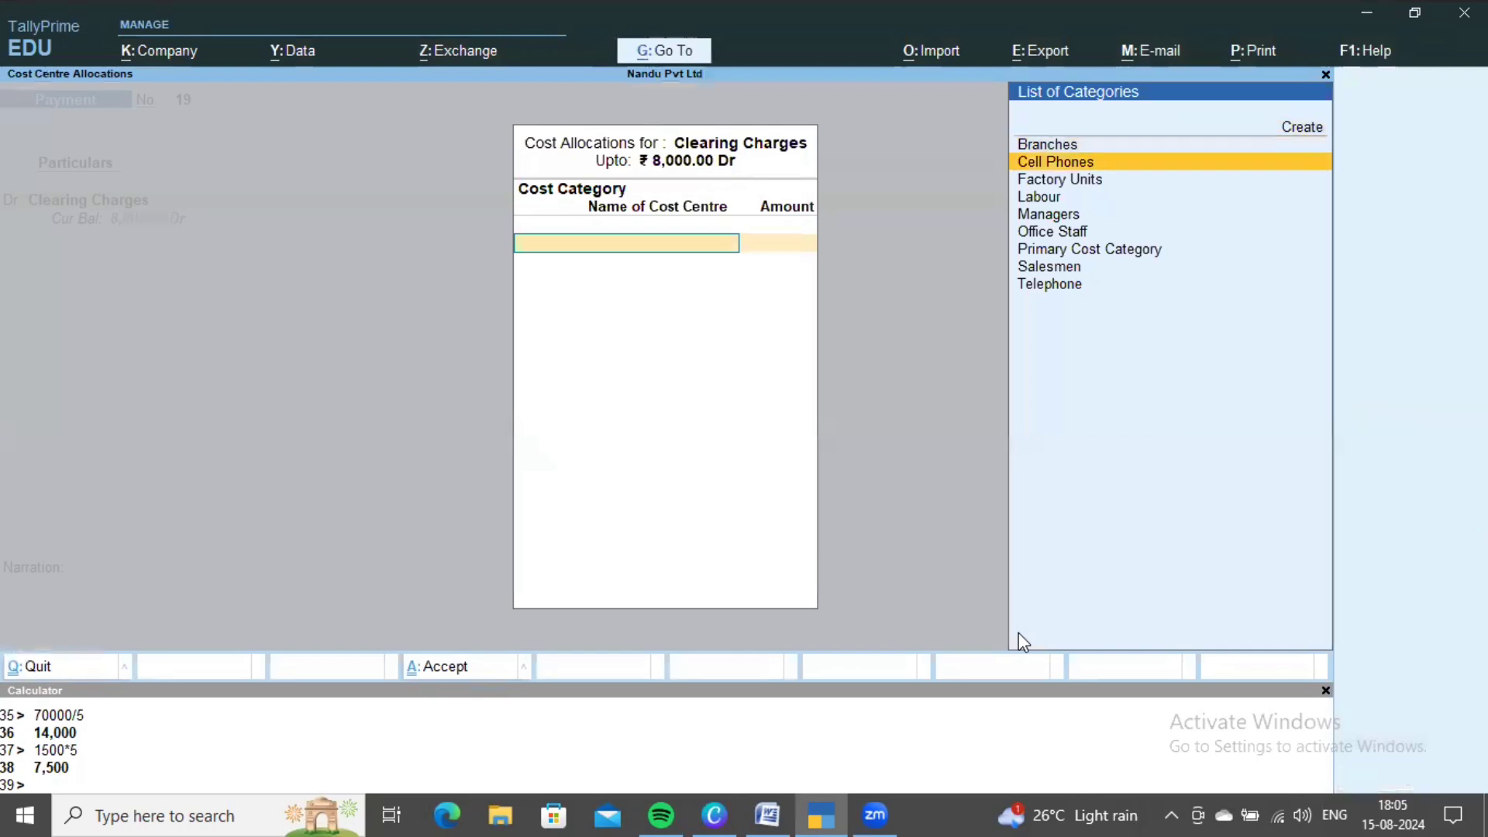
{"action": "key", "text": "Down"}
{"action": "key", "text": "Return"}
- Check the split rule and calculate 8000/5 in the calculator
{"action": "key", "text": "alt+Tab"}
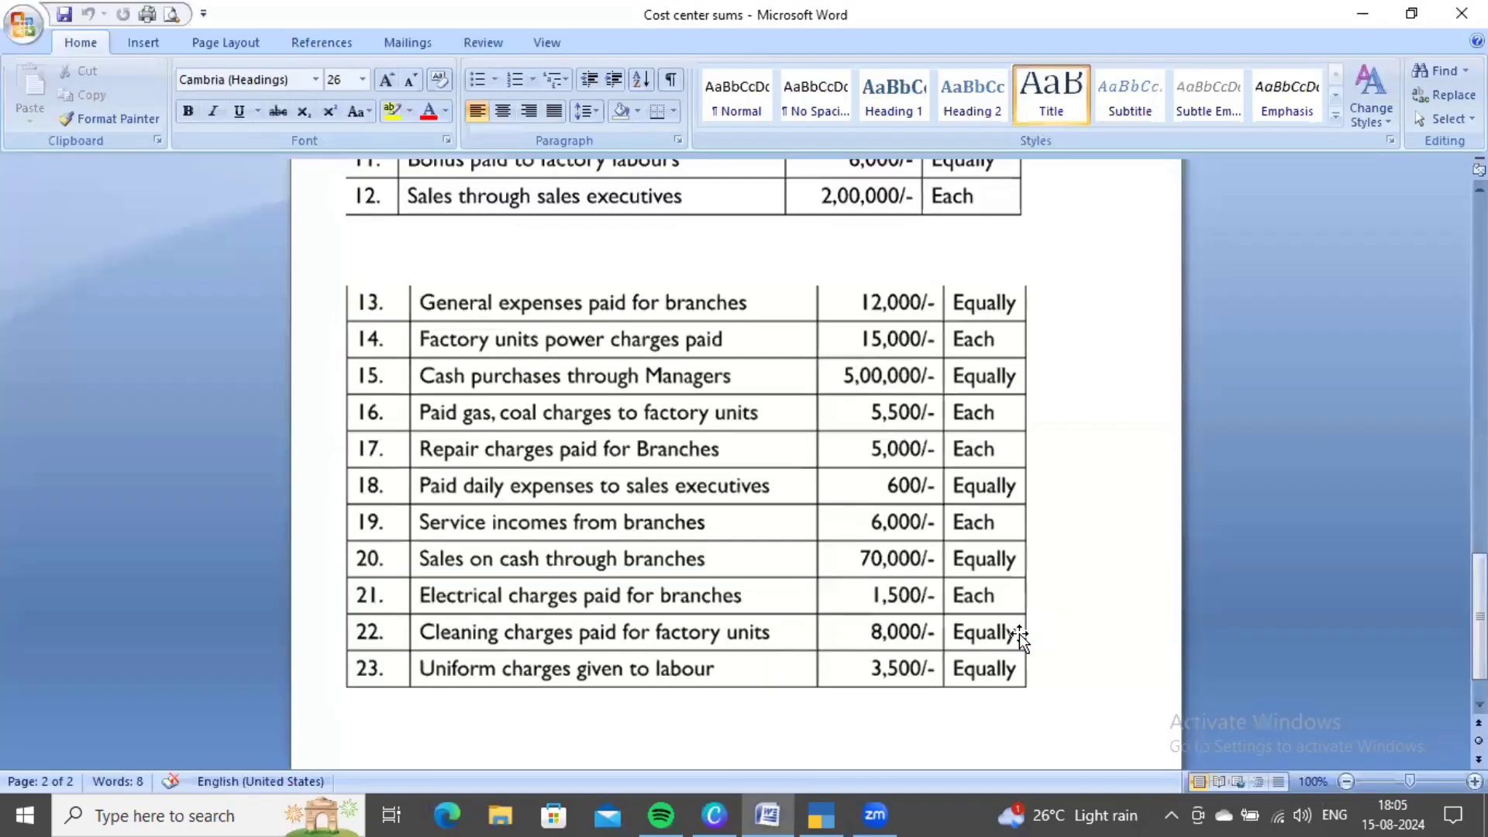
{"action": "key", "text": "alt+Tab"}
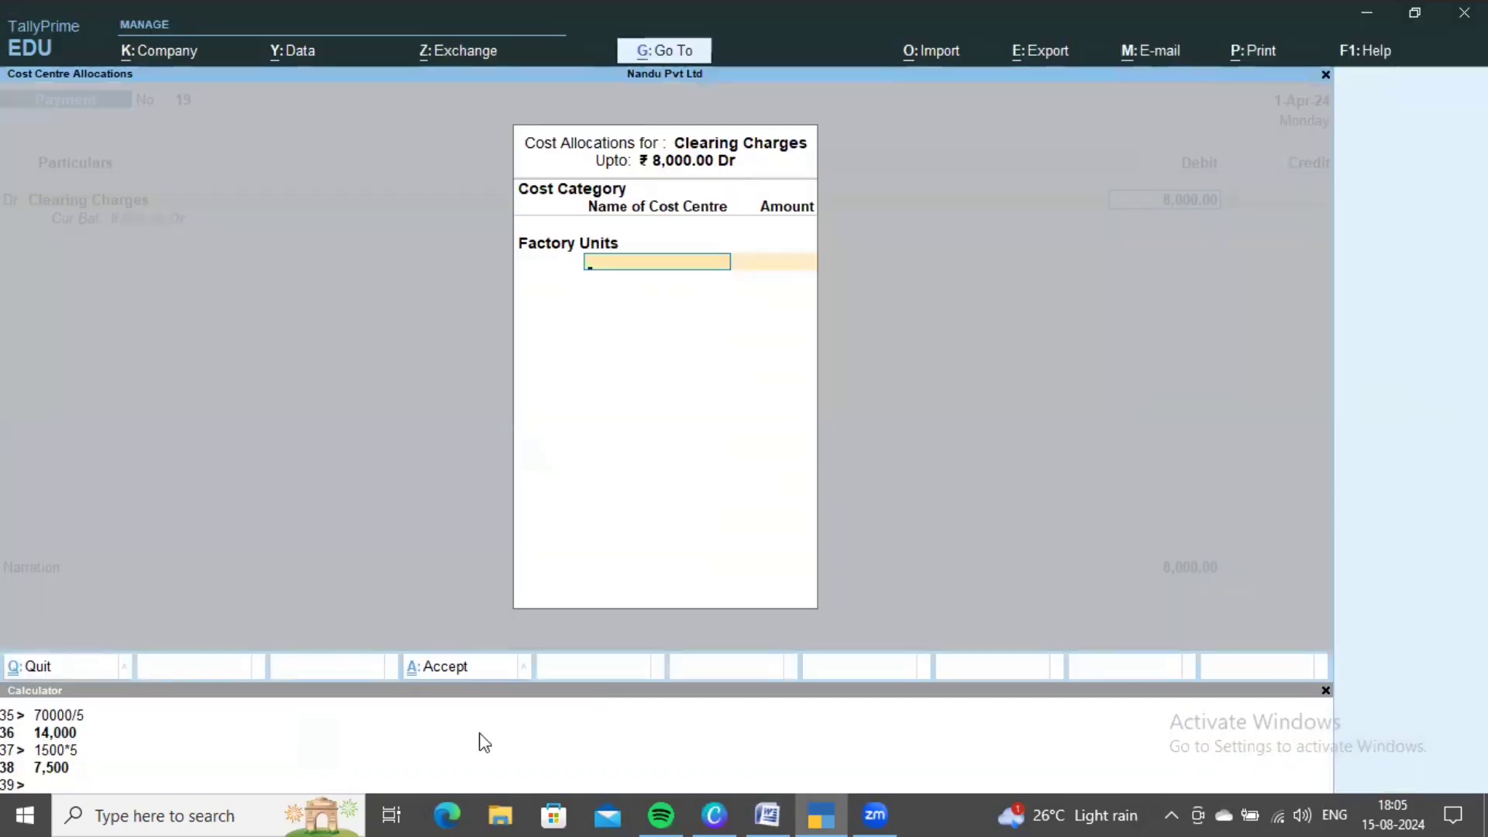
{"action": "type", "text": "800"}
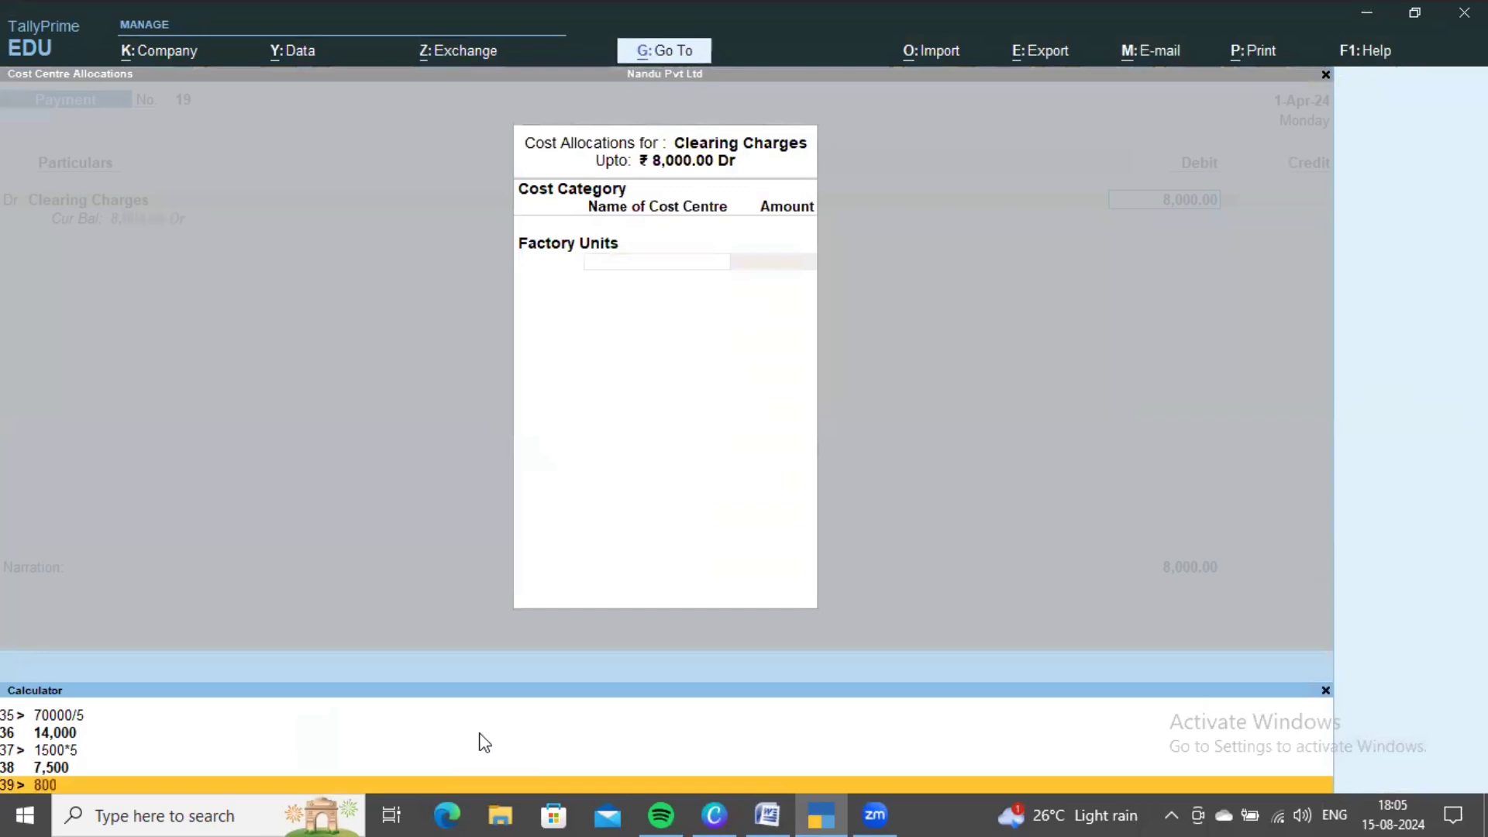
{"action": "type", "text": "0/5"}
{"action": "key", "text": "Return"}
- Allocate 1,600 each to UNIT 1, UNIT 2 and UNIT 3
{"action": "left_click", "coordinate": [636, 546]}
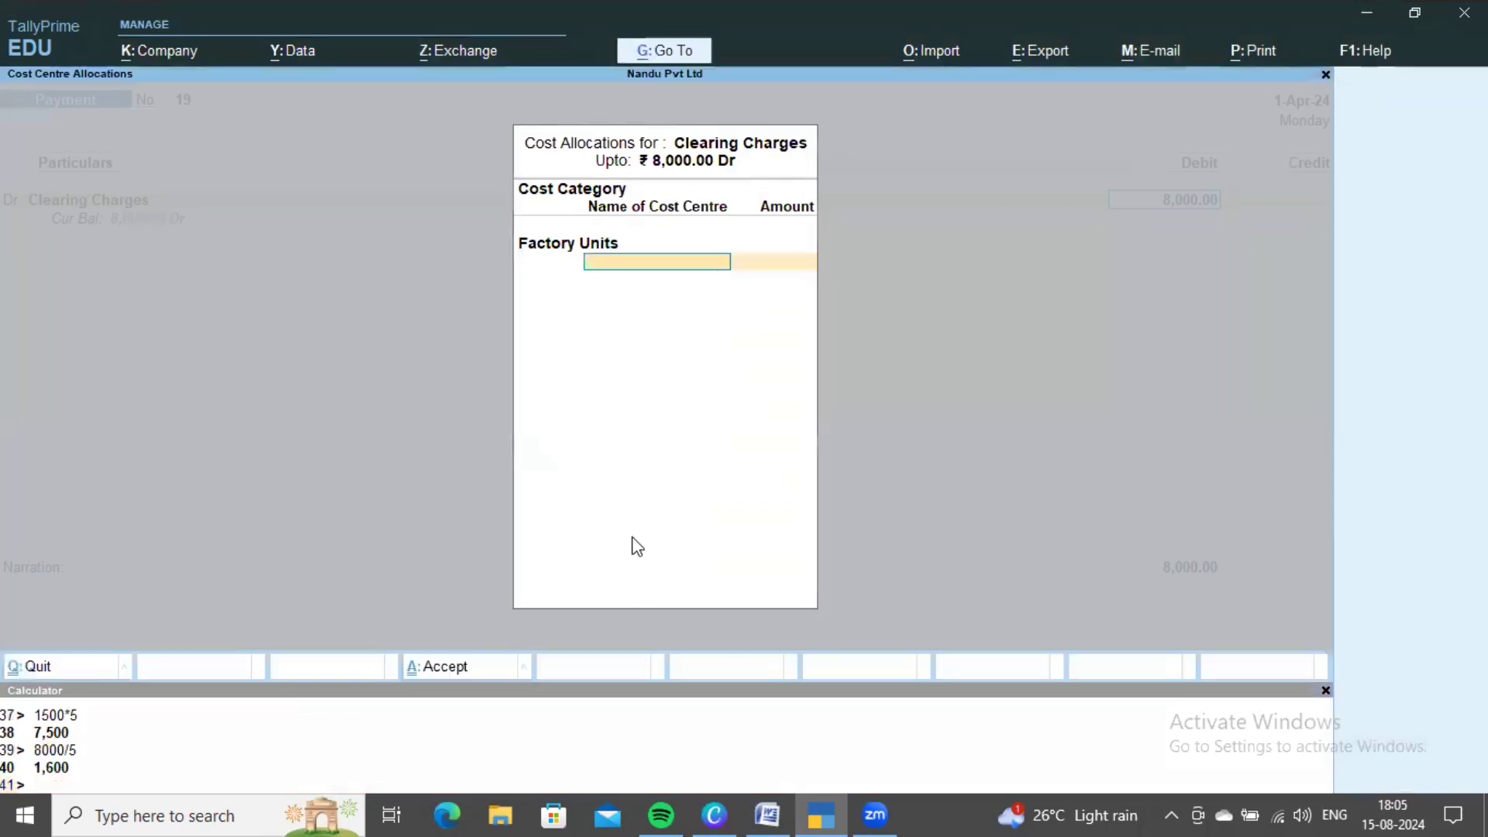
{"action": "key", "text": "Down"}
{"action": "key", "text": "Return"}
{"action": "type", "text": "1"}
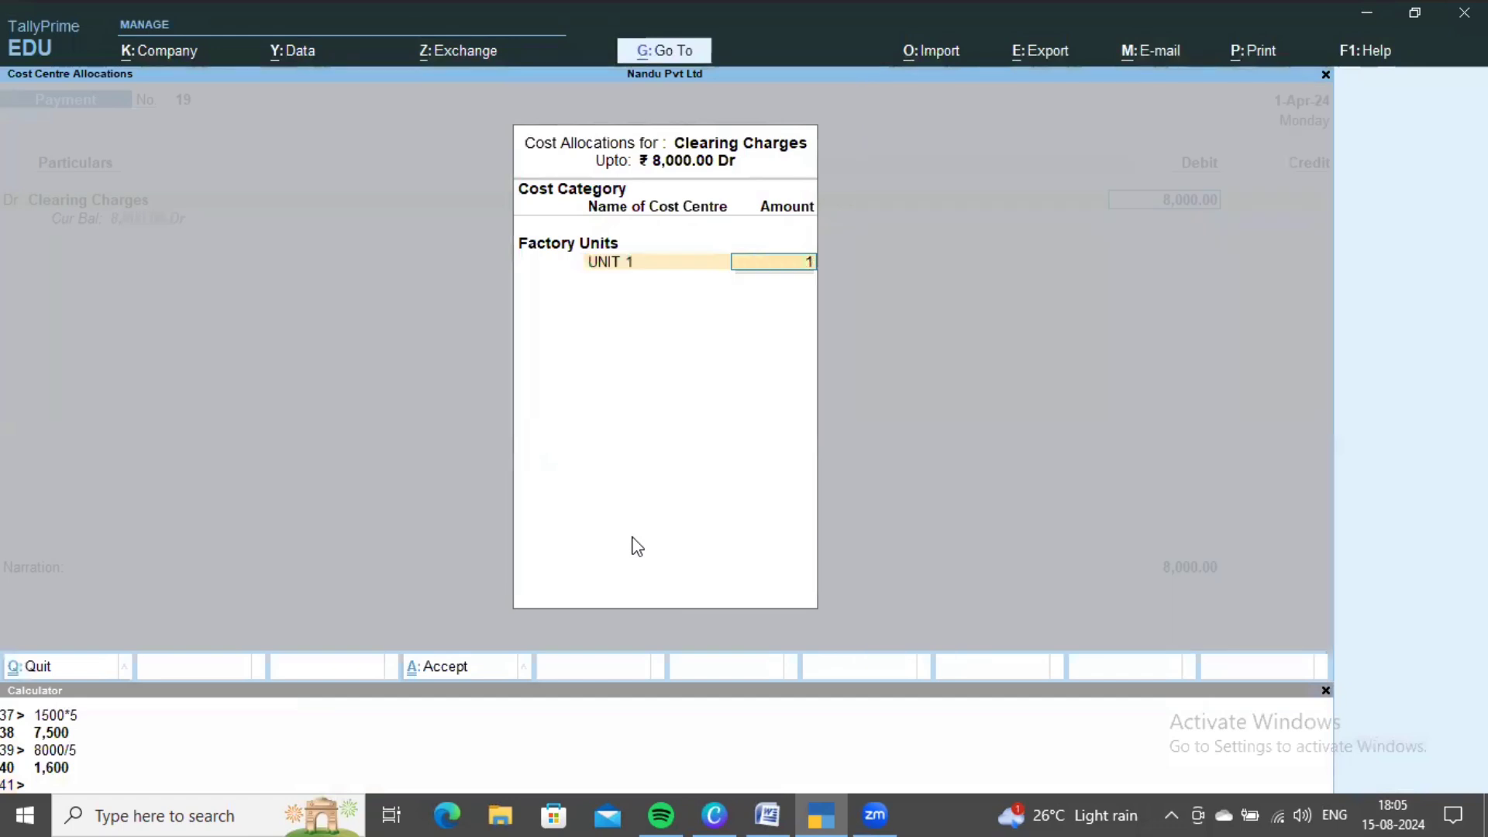
{"action": "type", "text": ",600"}
{"action": "key", "text": "Return"}
{"action": "key", "text": "Down"}
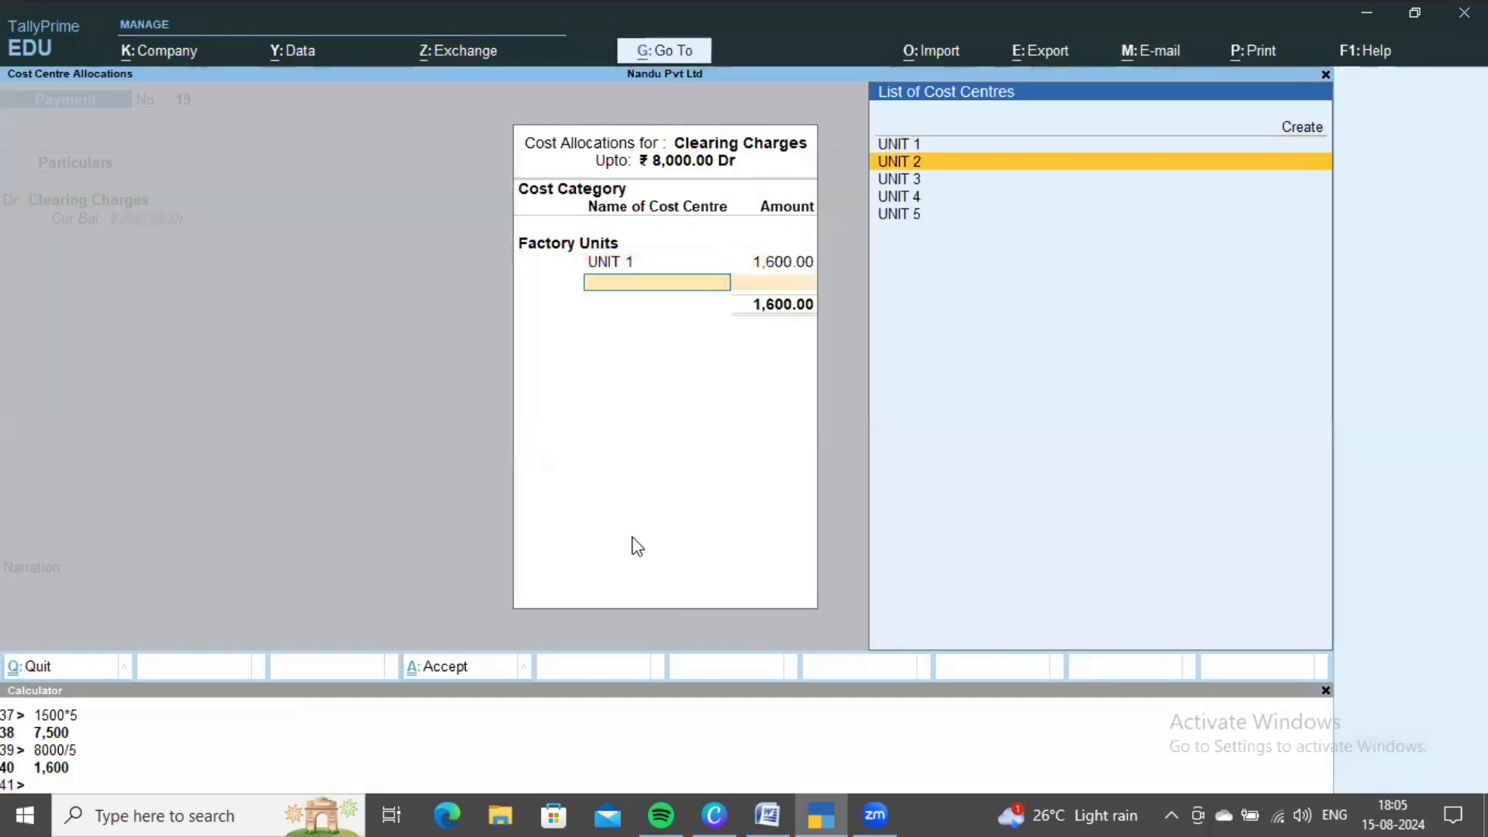
{"action": "key", "text": "Return"}
{"action": "type", "text": "1,600"}
{"action": "key", "text": "Return"}
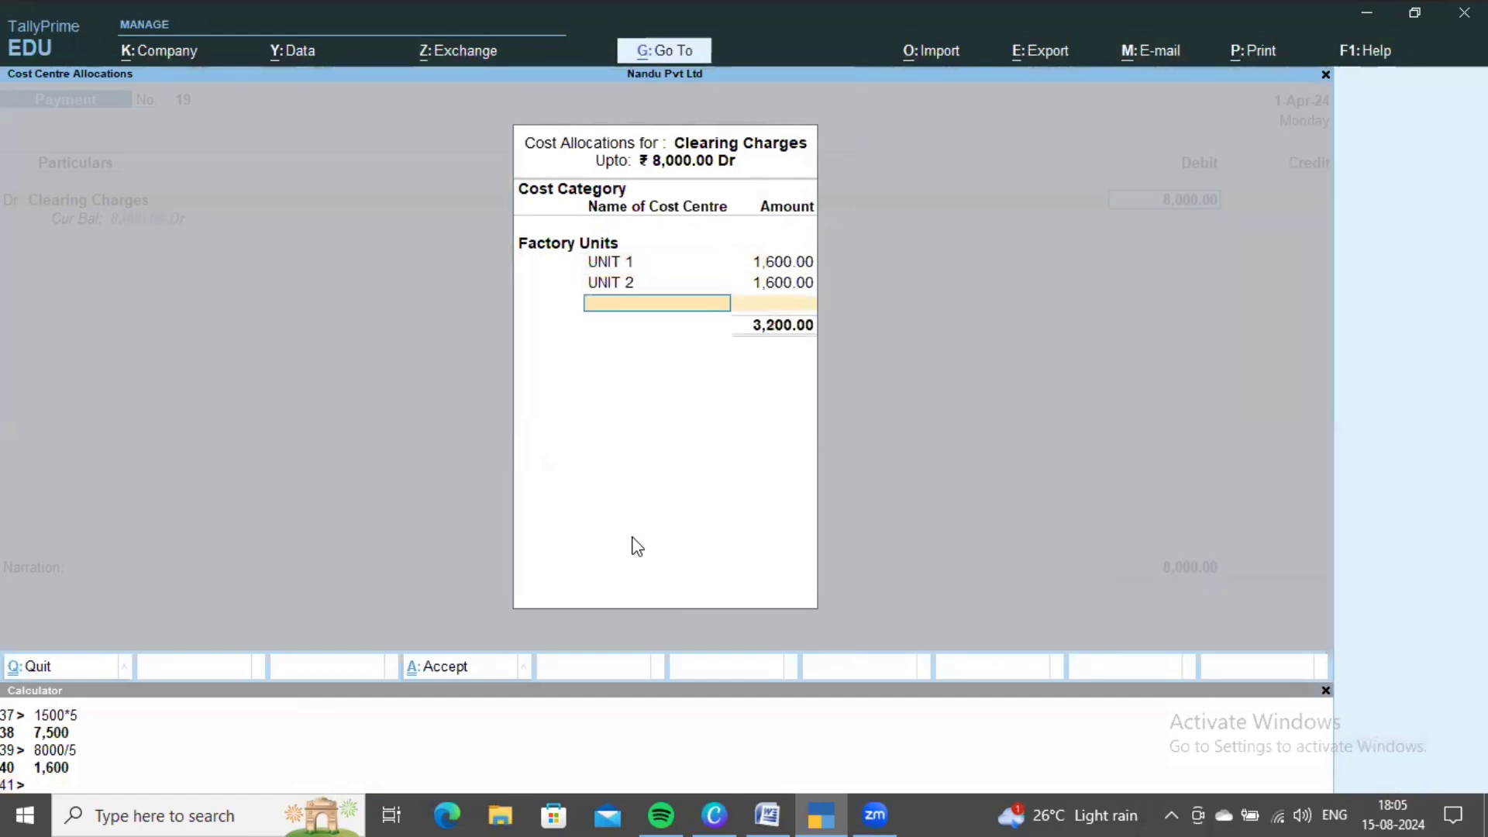
{"action": "key", "text": "Down"}
{"action": "key", "text": "Down"}
{"action": "key", "text": "Return"}
{"action": "type", "text": "1,6"}
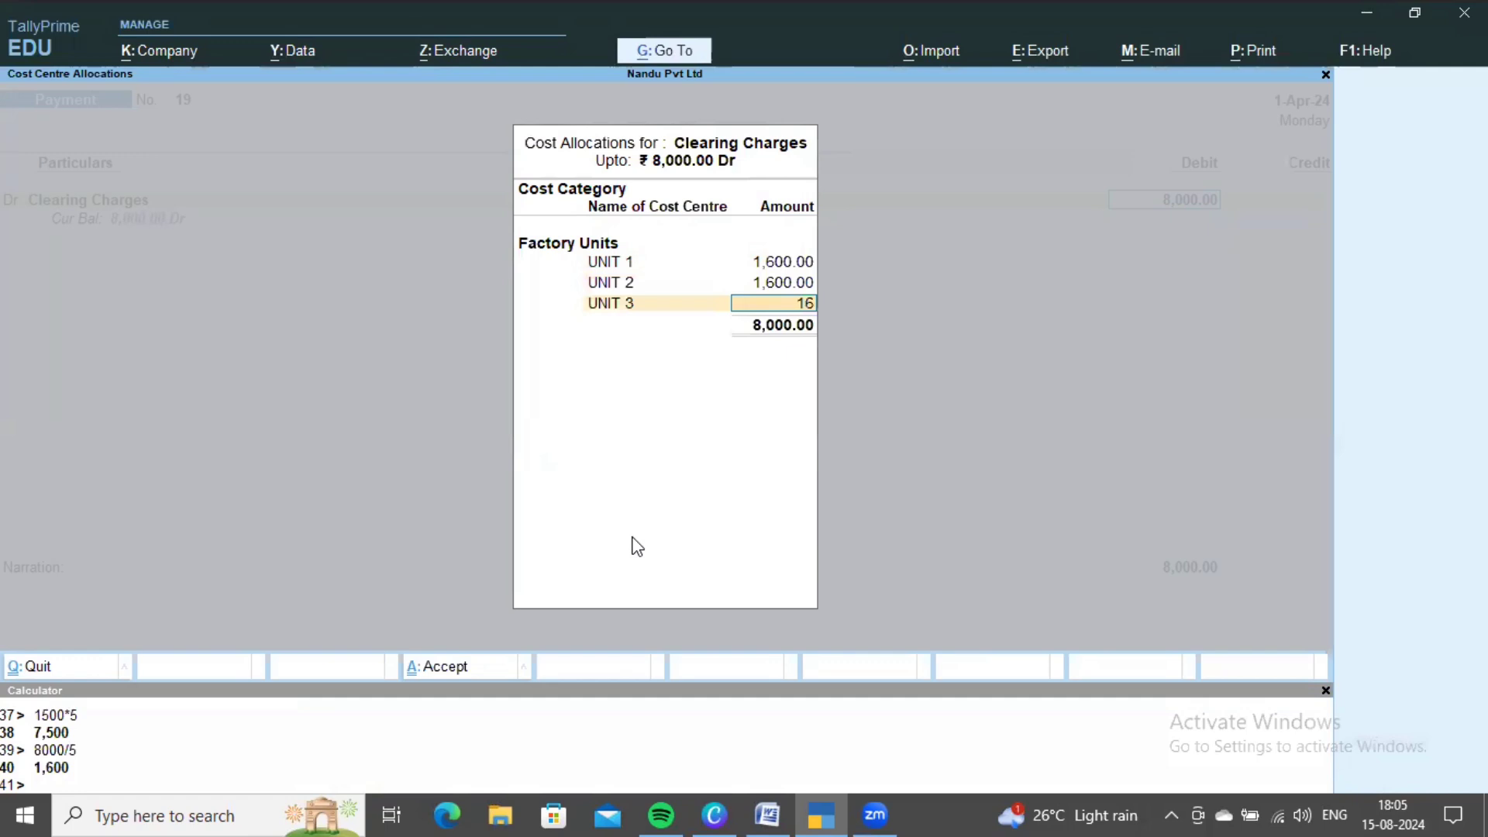
{"action": "type", "text": "00"}
{"action": "key", "text": "Return"}
- Allocate 1,600 each to UNIT 4 and UNIT 5
{"action": "key", "text": "Down"}
{"action": "key", "text": "Down"}
{"action": "key", "text": "Down"}
{"action": "key", "text": "Down"}
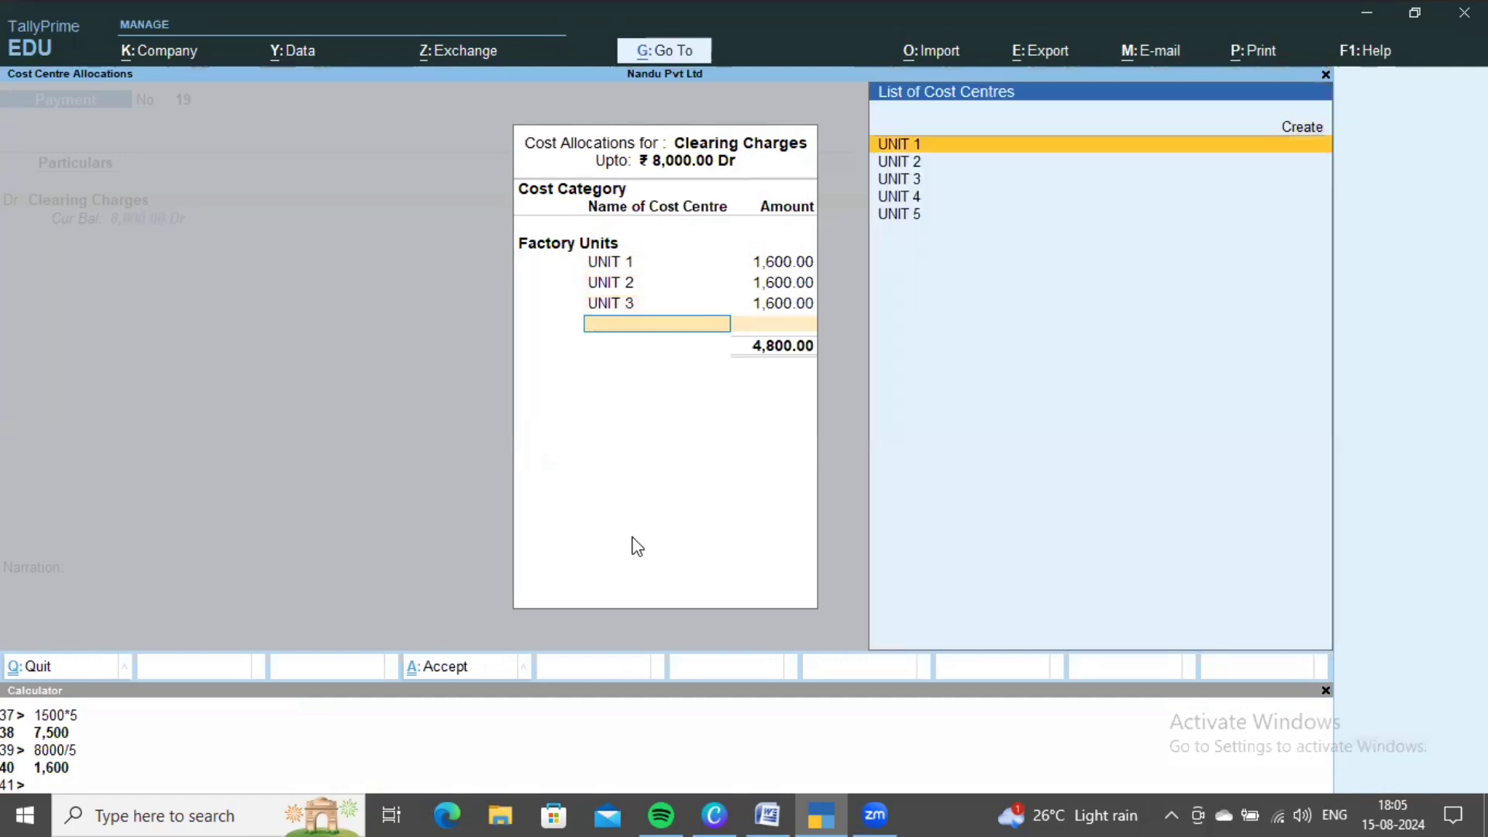
{"action": "key", "text": "Return"}
{"action": "type", "text": "1,6"}
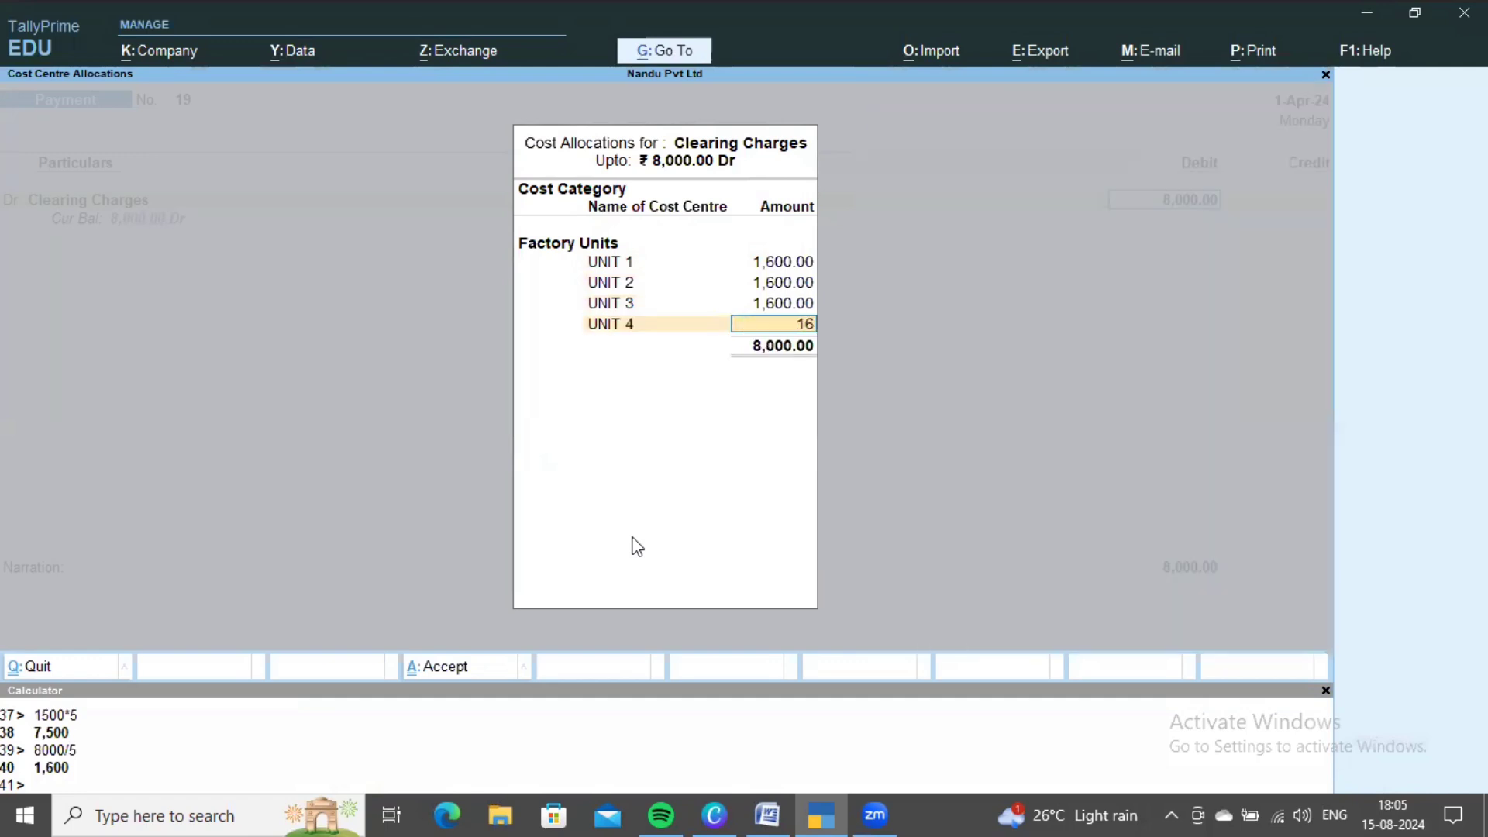
{"action": "type", "text": "00"}
{"action": "key", "text": "Return"}
{"action": "key", "text": "Down"}
{"action": "key", "text": "Down"}
{"action": "key", "text": "Down"}
{"action": "key", "text": "Down"}
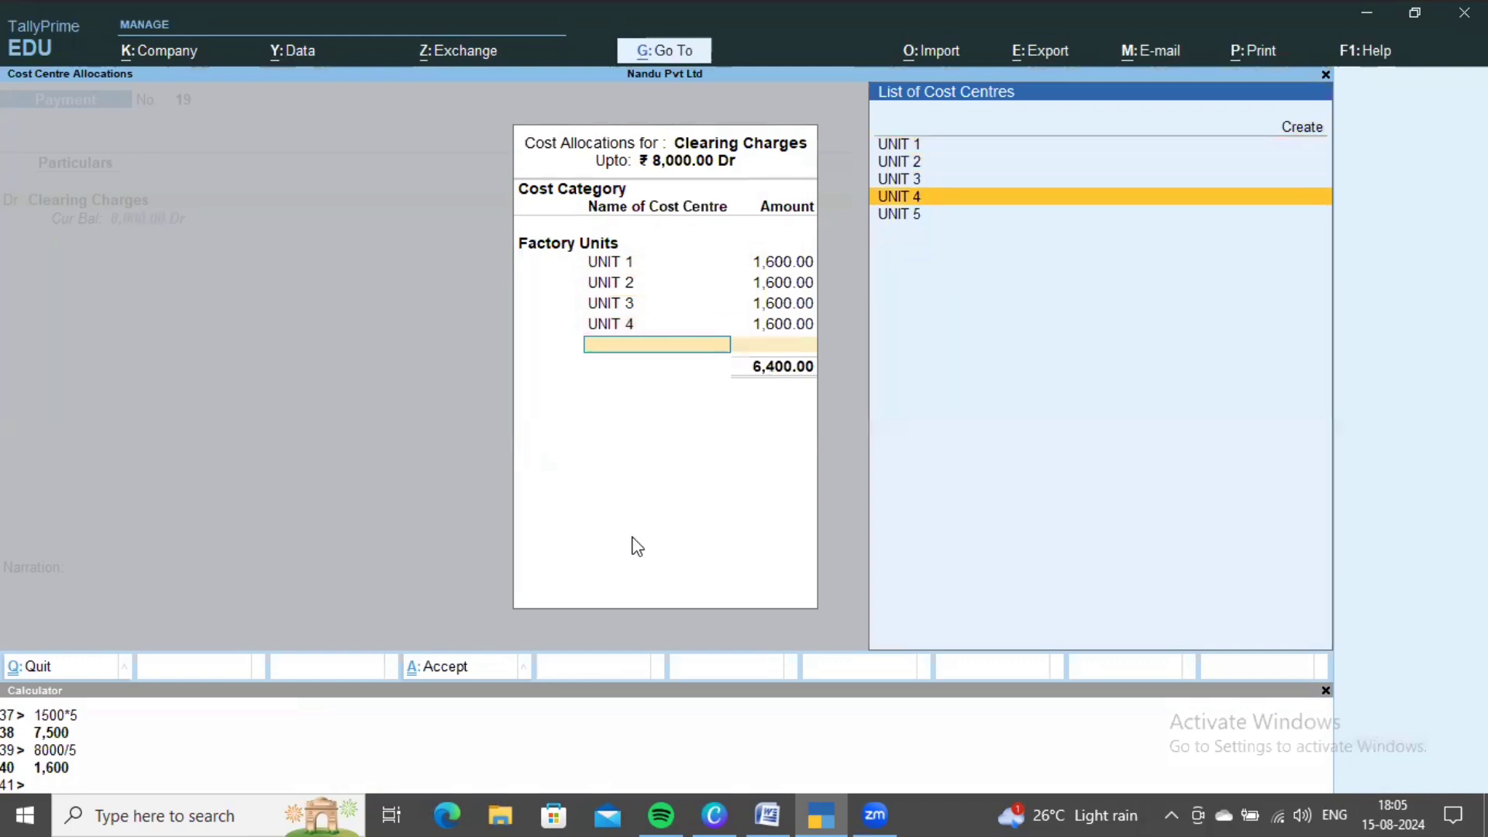
{"action": "key", "text": "Down"}
{"action": "key", "text": "Return"}
{"action": "key", "text": "Return"}
{"action": "key", "text": "Return"}
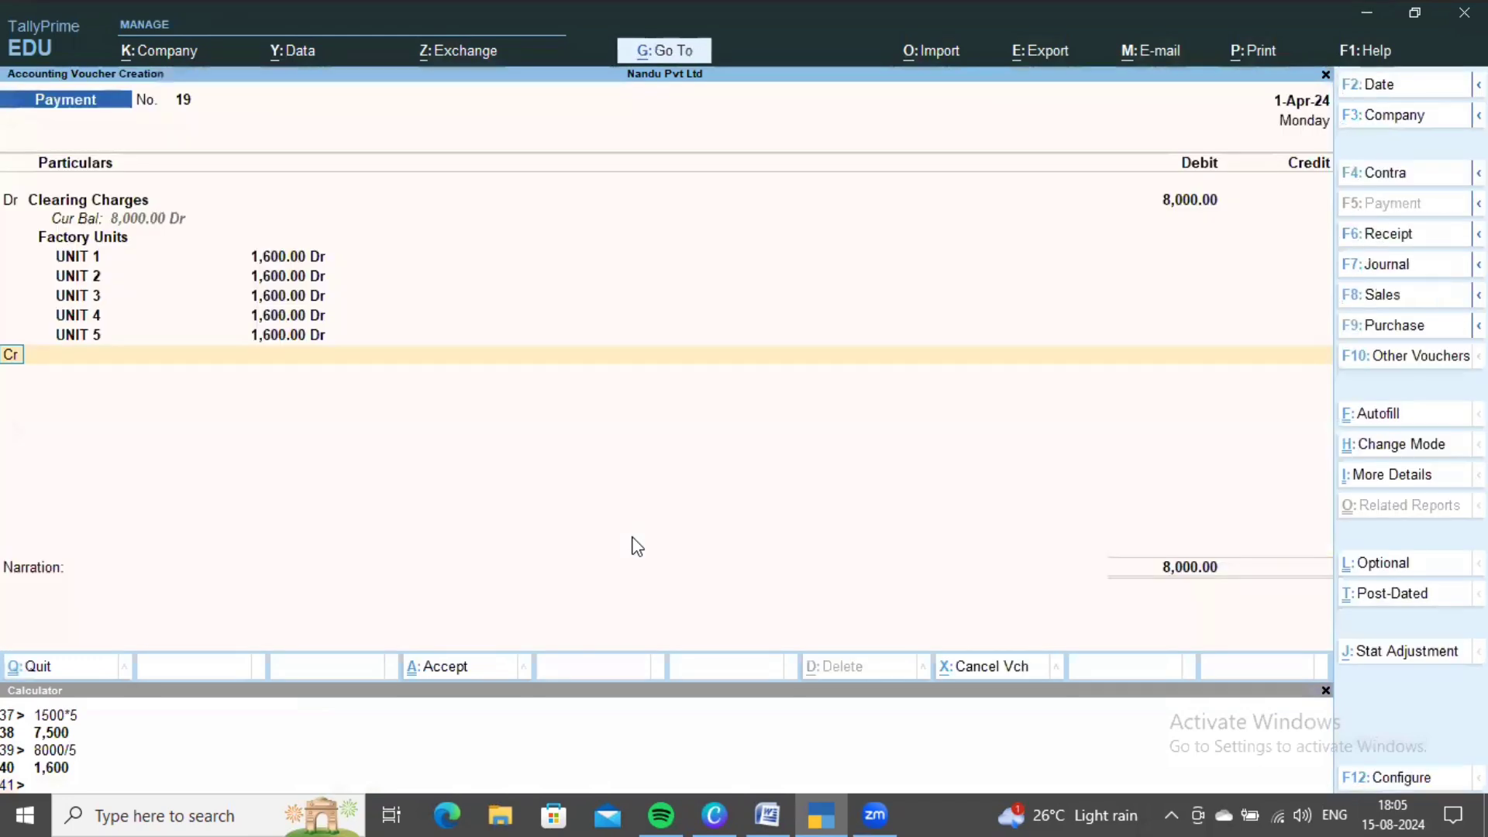
- Credit Cash, save payment 19, and switch to the Cost center sums document
{"action": "type", "text": "cash"}
{"action": "key", "text": "Return"}
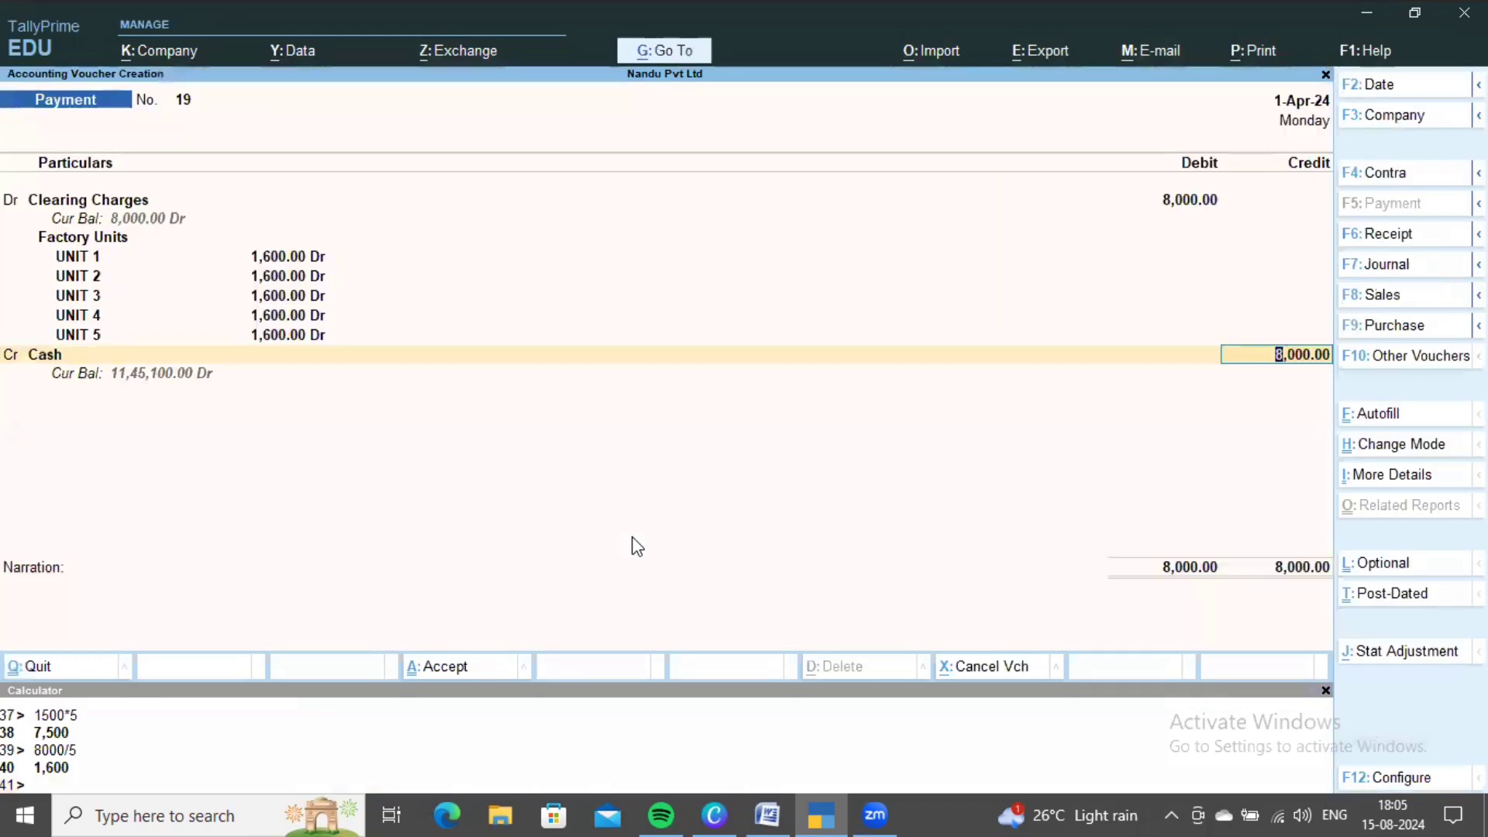
{"action": "key", "text": "ctrl+a"}
{"action": "key", "text": "alt+Tab"}
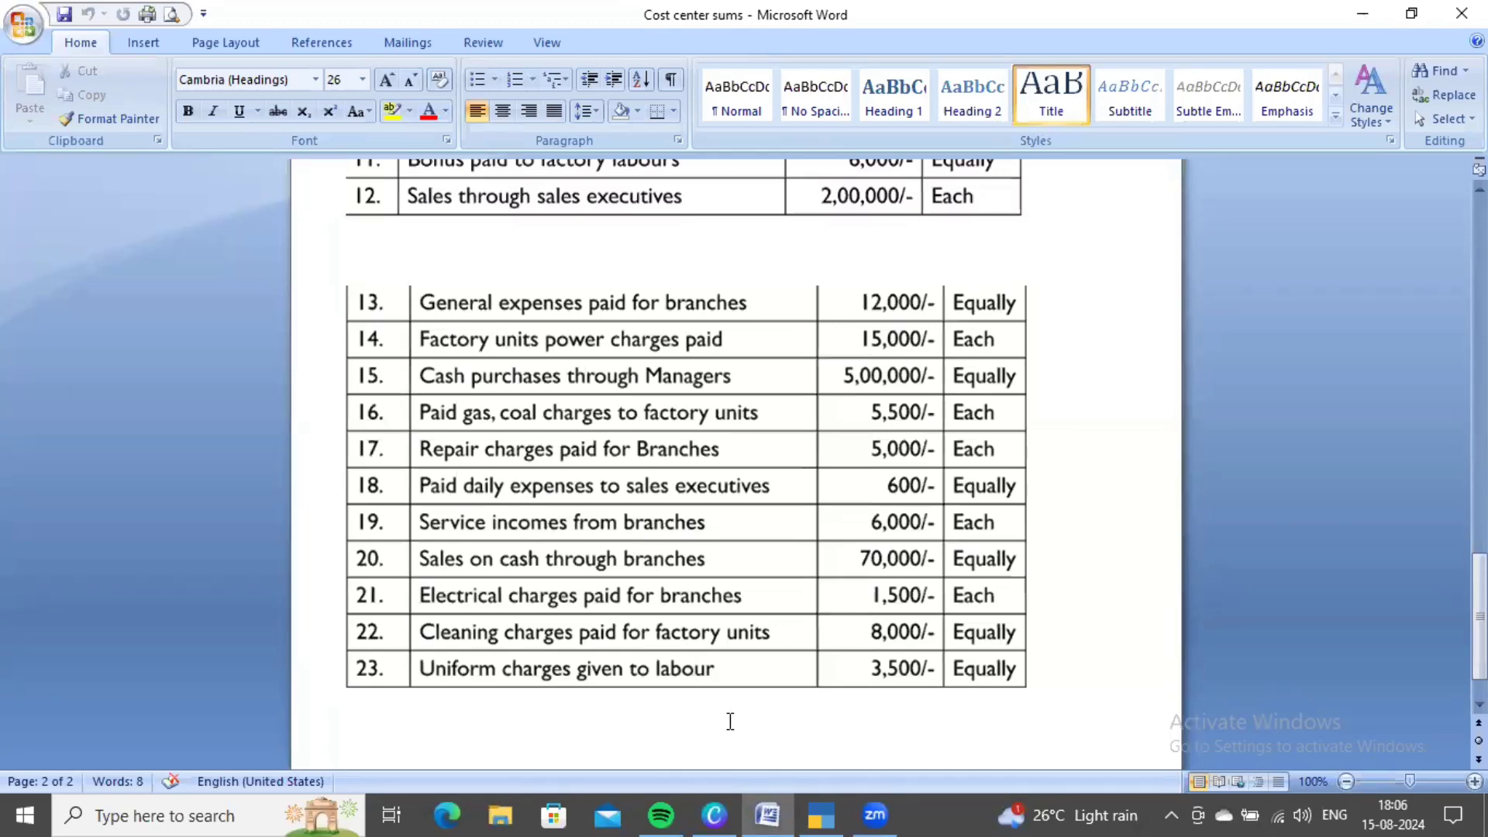
- Create a new Uniform Charges ledger and save it
{"action": "key", "text": "alt+Tab"}
{"action": "key", "text": "Up"}
{"action": "key", "text": "Up"}
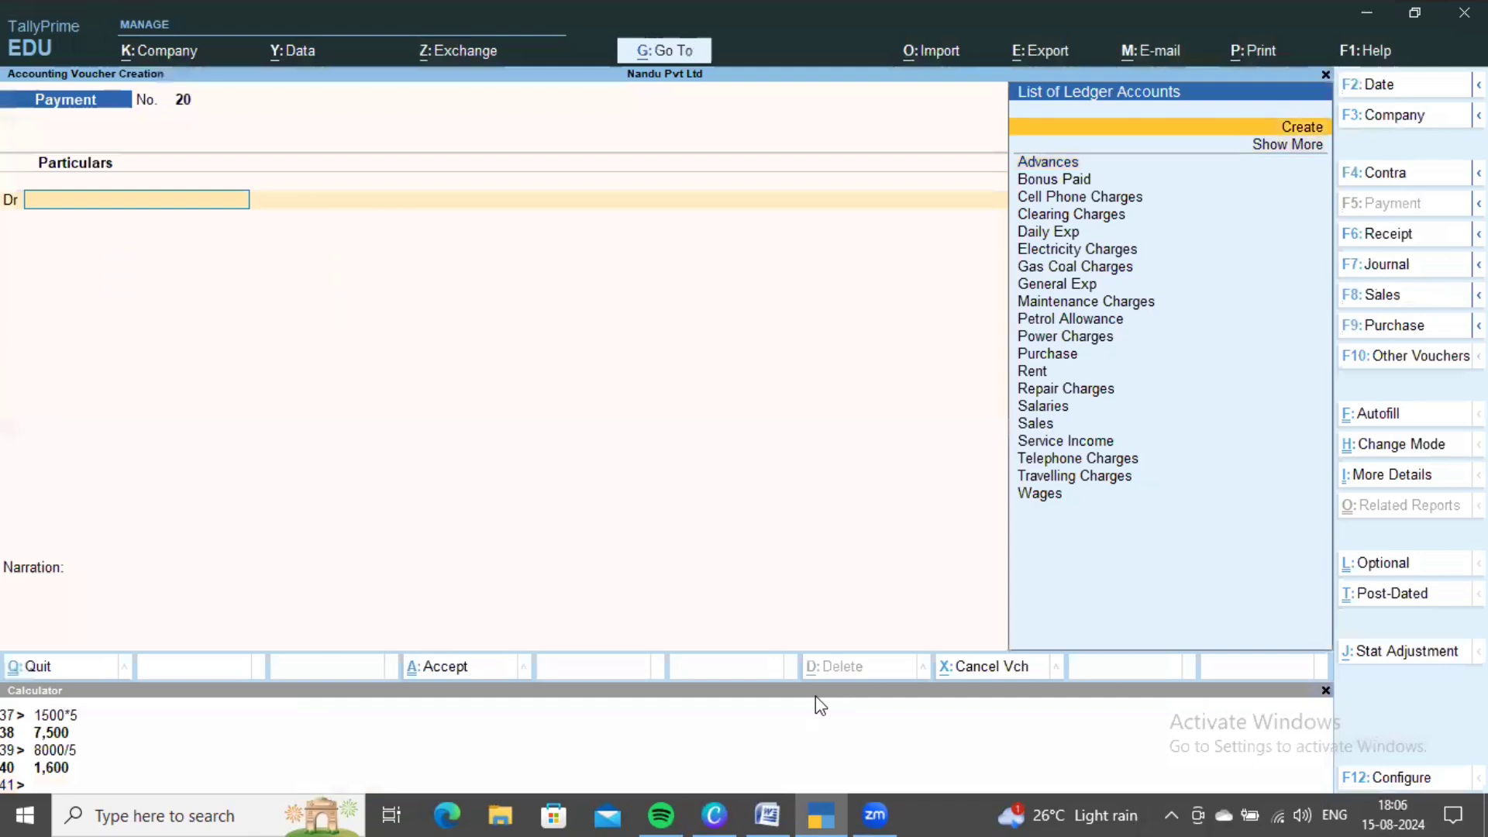
{"action": "key", "text": "Return"}
{"action": "type", "text": "Un"}
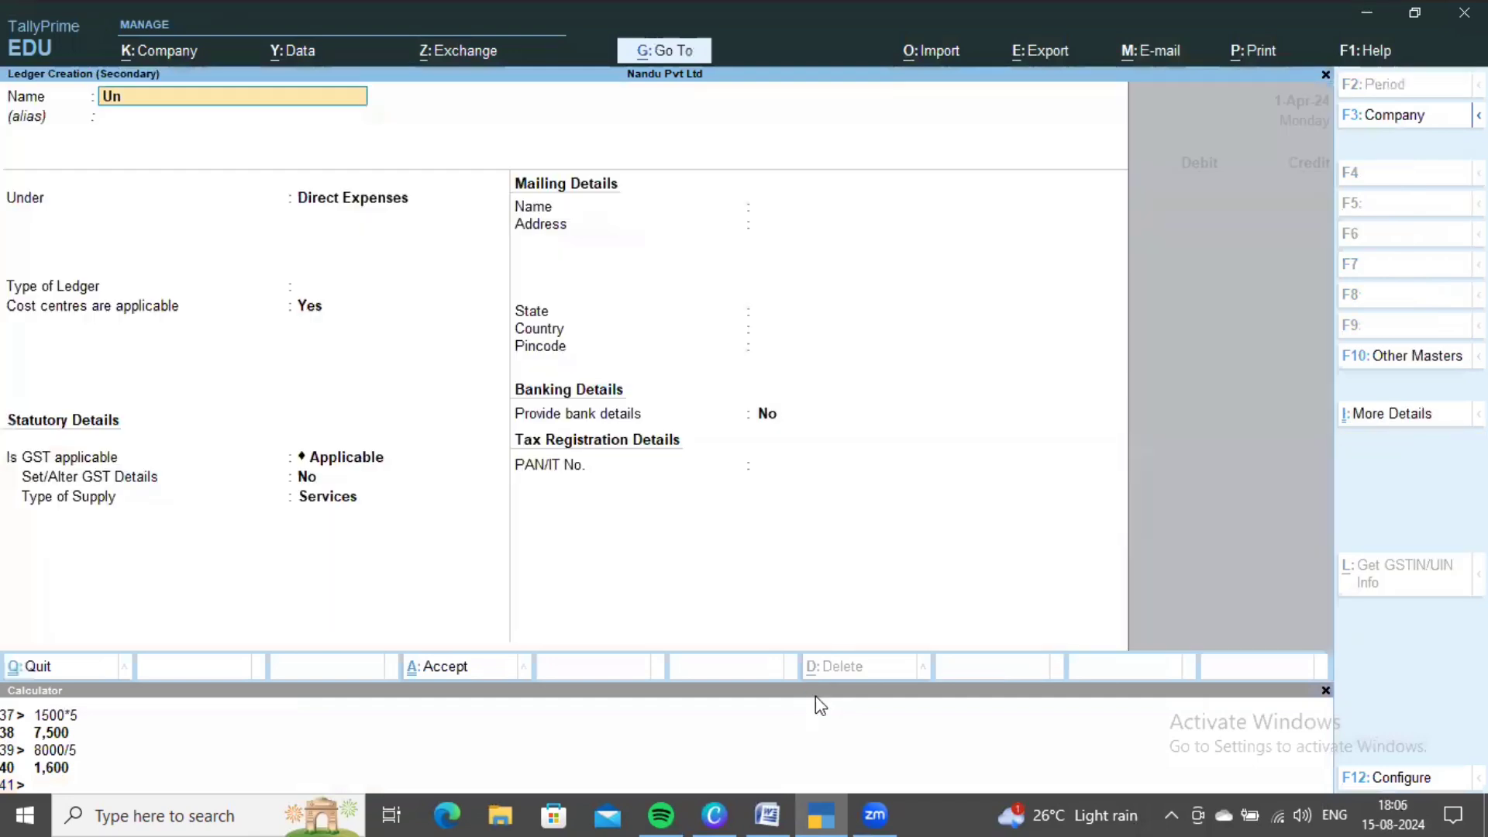
{"action": "type", "text": "iform Charges"}
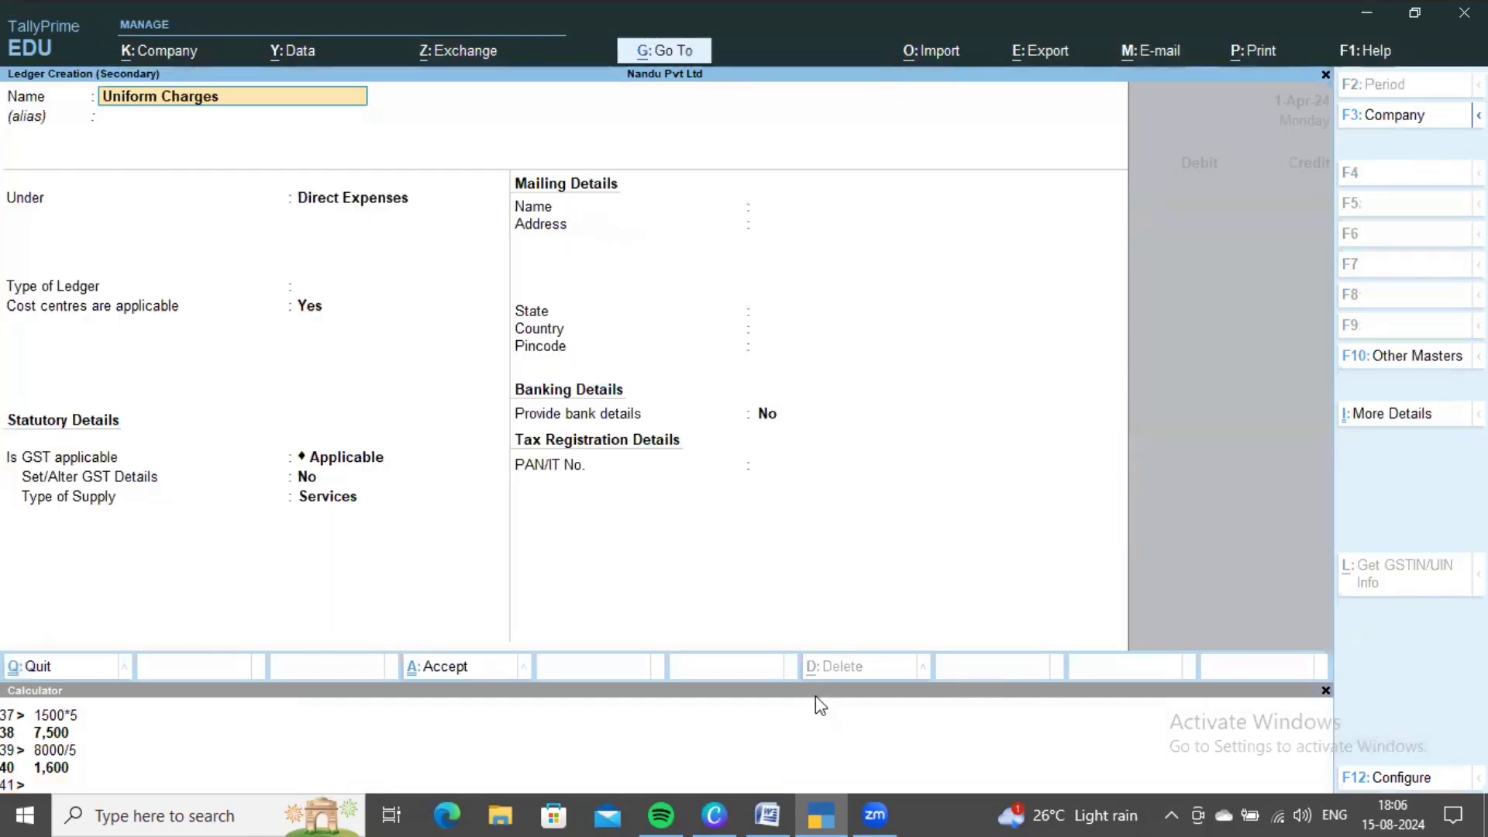
{"action": "key", "text": "Return"}
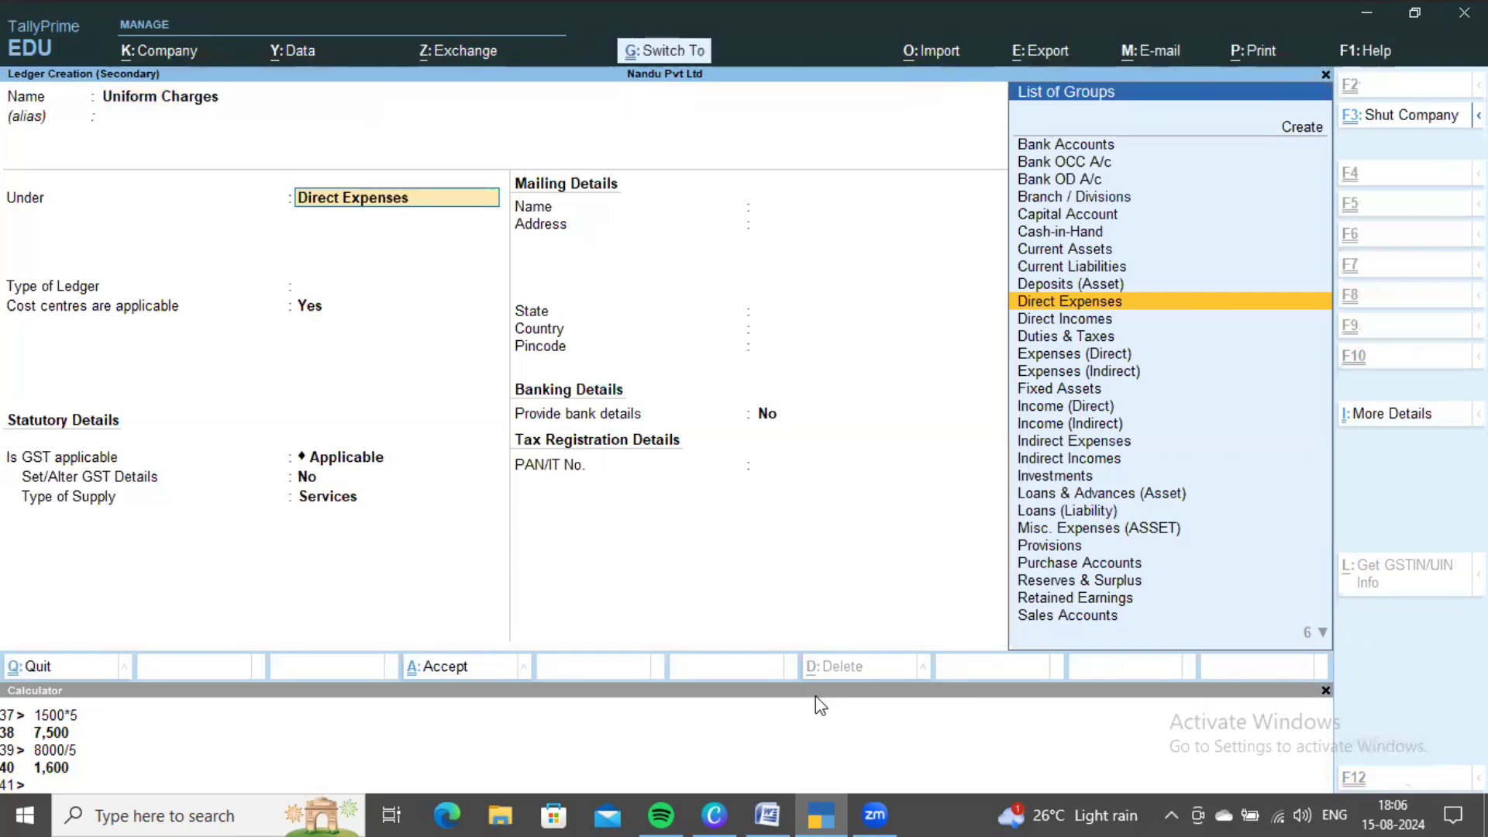
{"action": "key", "text": "ctrl+a"}
- Enter the 3,500 Uniform Charges debit with Labour as the cost category
{"action": "key", "text": "alt+Tab"}
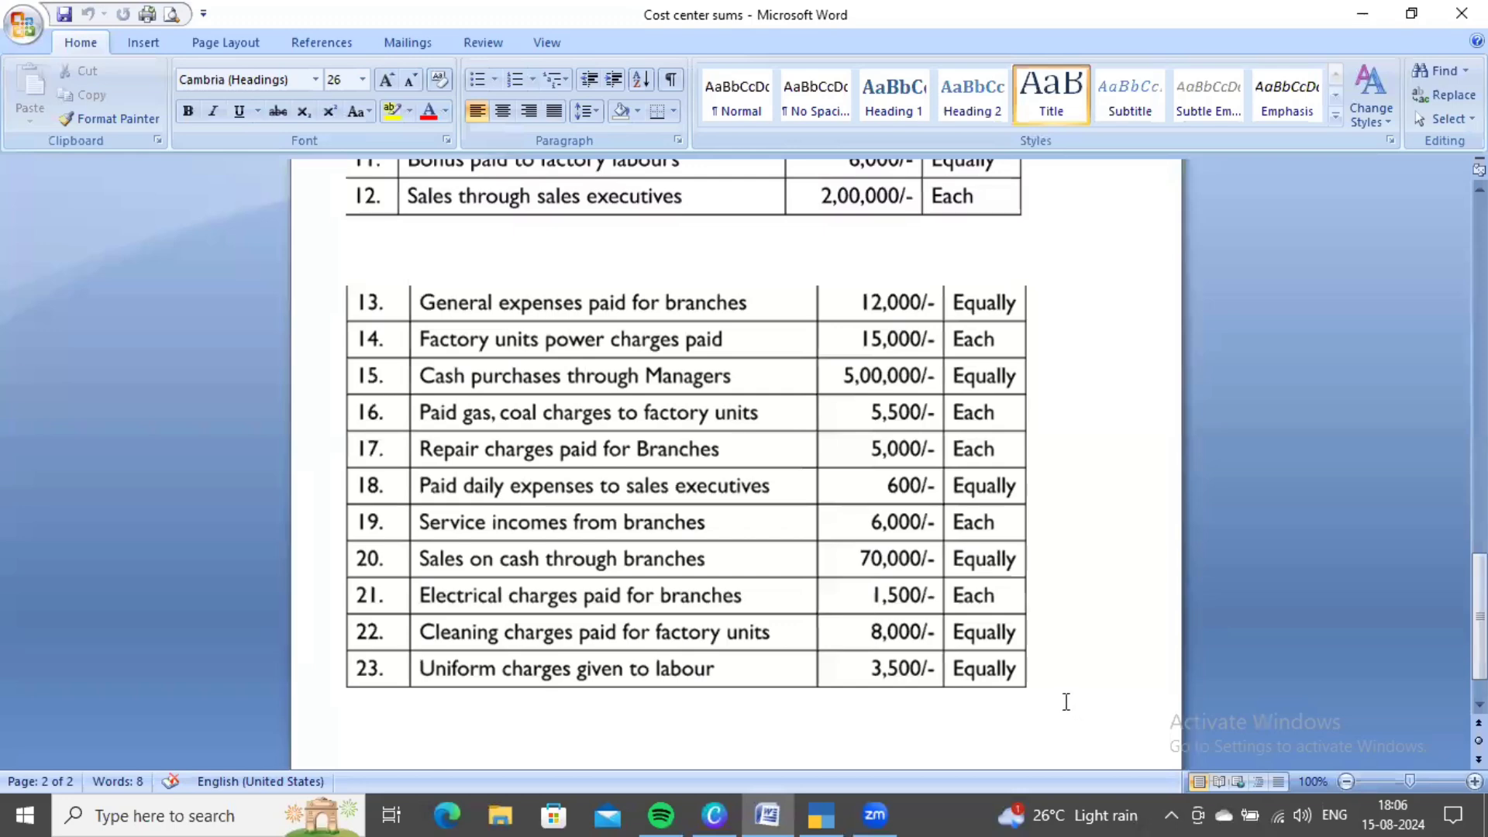
{"action": "key", "text": "alt+Tab"}
{"action": "type", "text": "3500"}
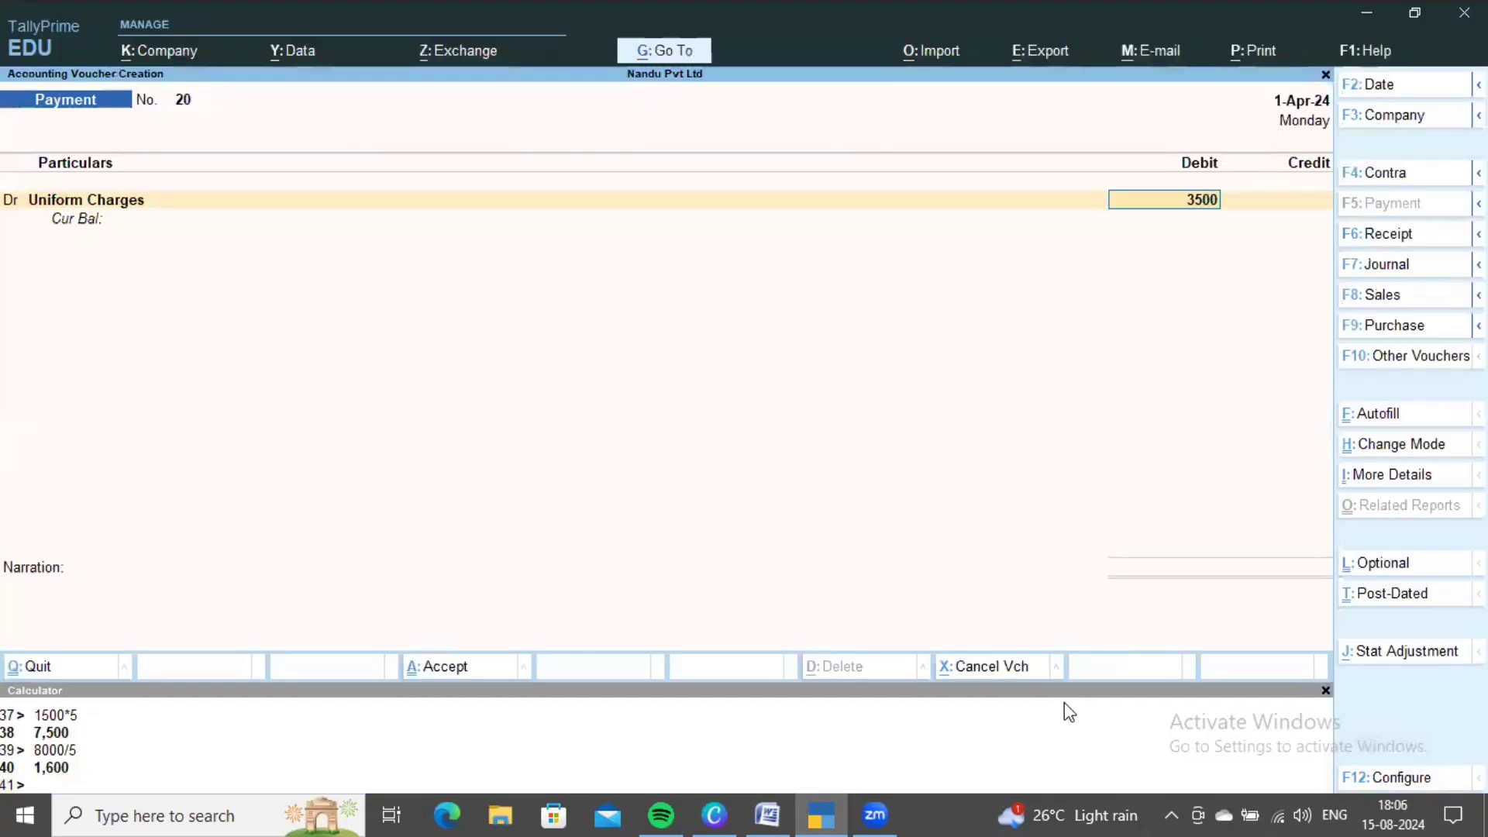
{"action": "key", "text": "Return"}
{"action": "key", "text": "Down"}
{"action": "key", "text": "Down"}
{"action": "key", "text": "Down"}
{"action": "key", "text": "Down"}
{"action": "key", "text": "Return"}
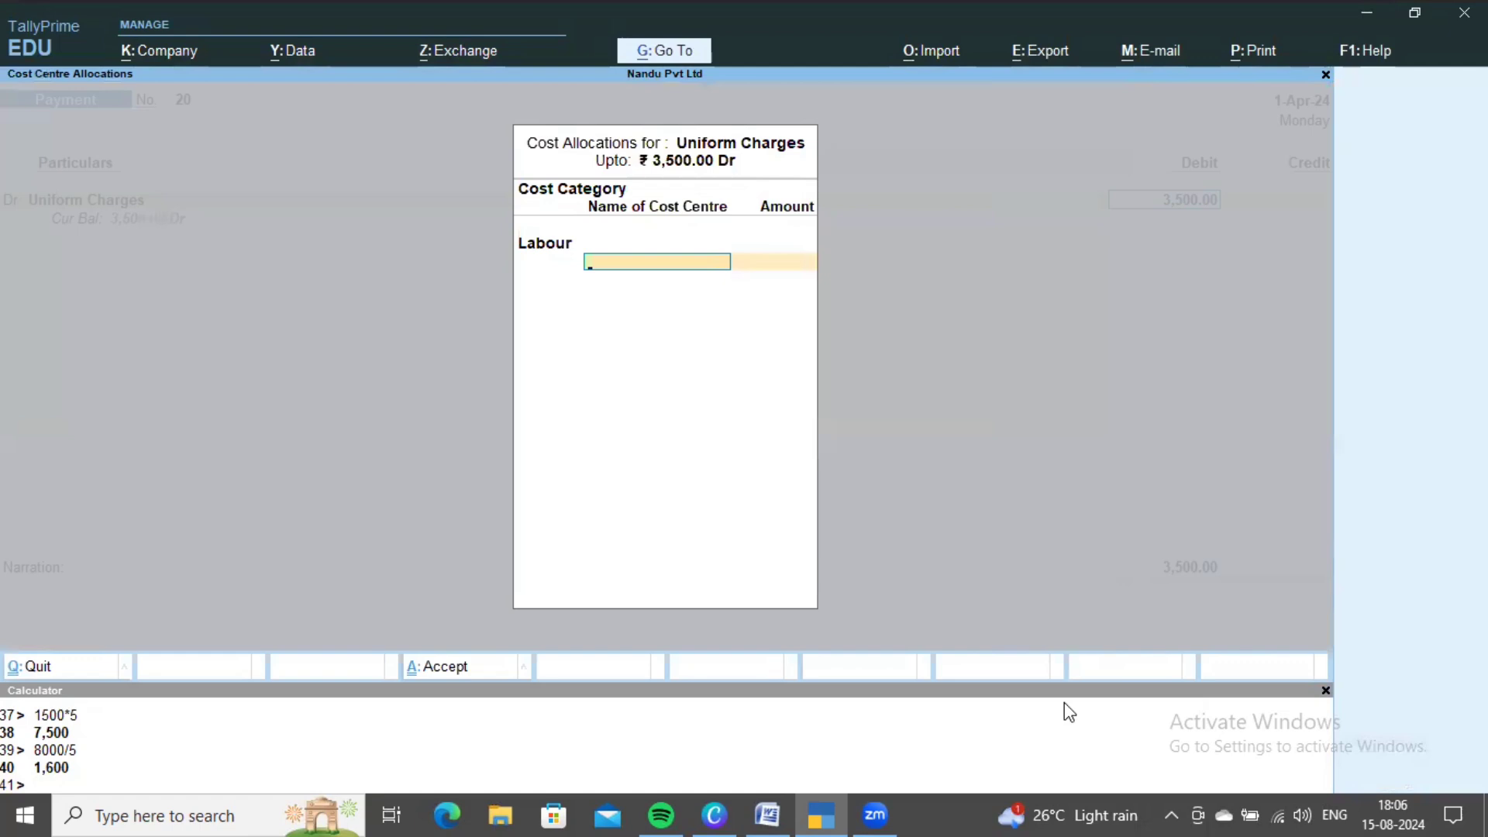
- Check the split rule and compute 3,500 divided by 5 as 700
{"action": "key", "text": "alt+Tab"}
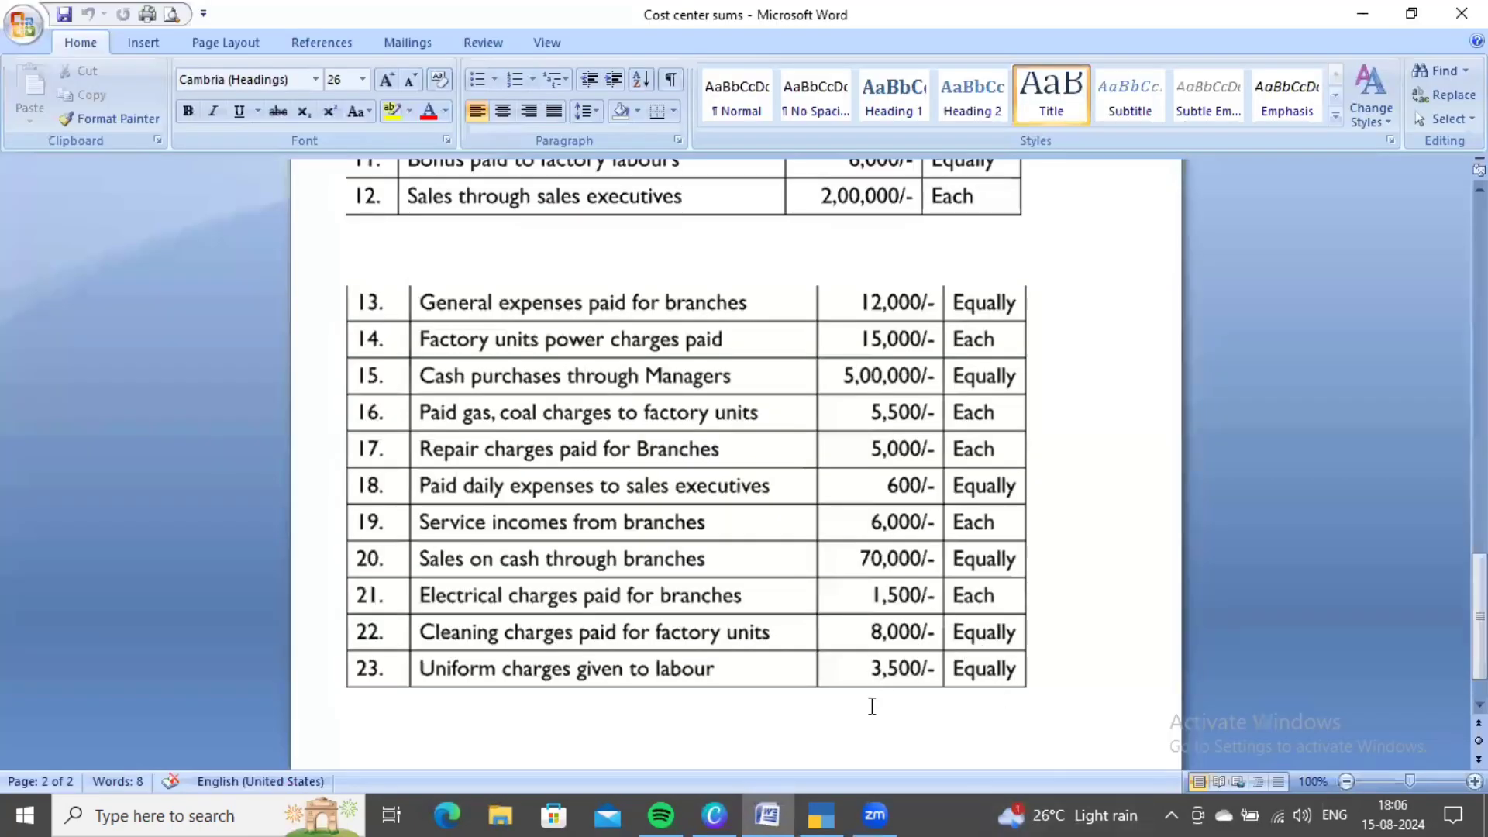
{"action": "key", "text": "alt+Tab"}
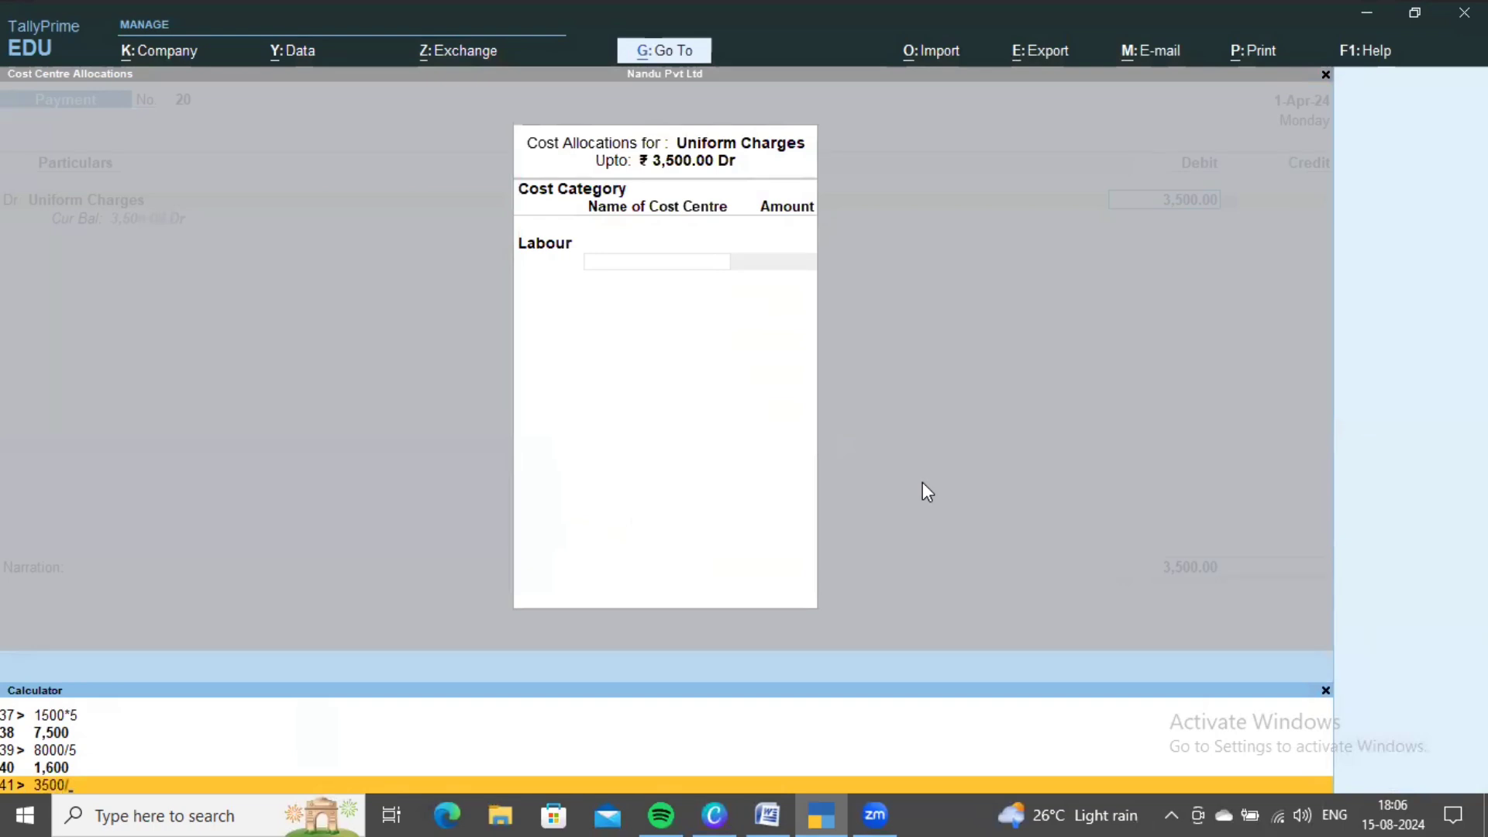
{"action": "type", "text": "5"}
{"action": "key", "text": "Return"}
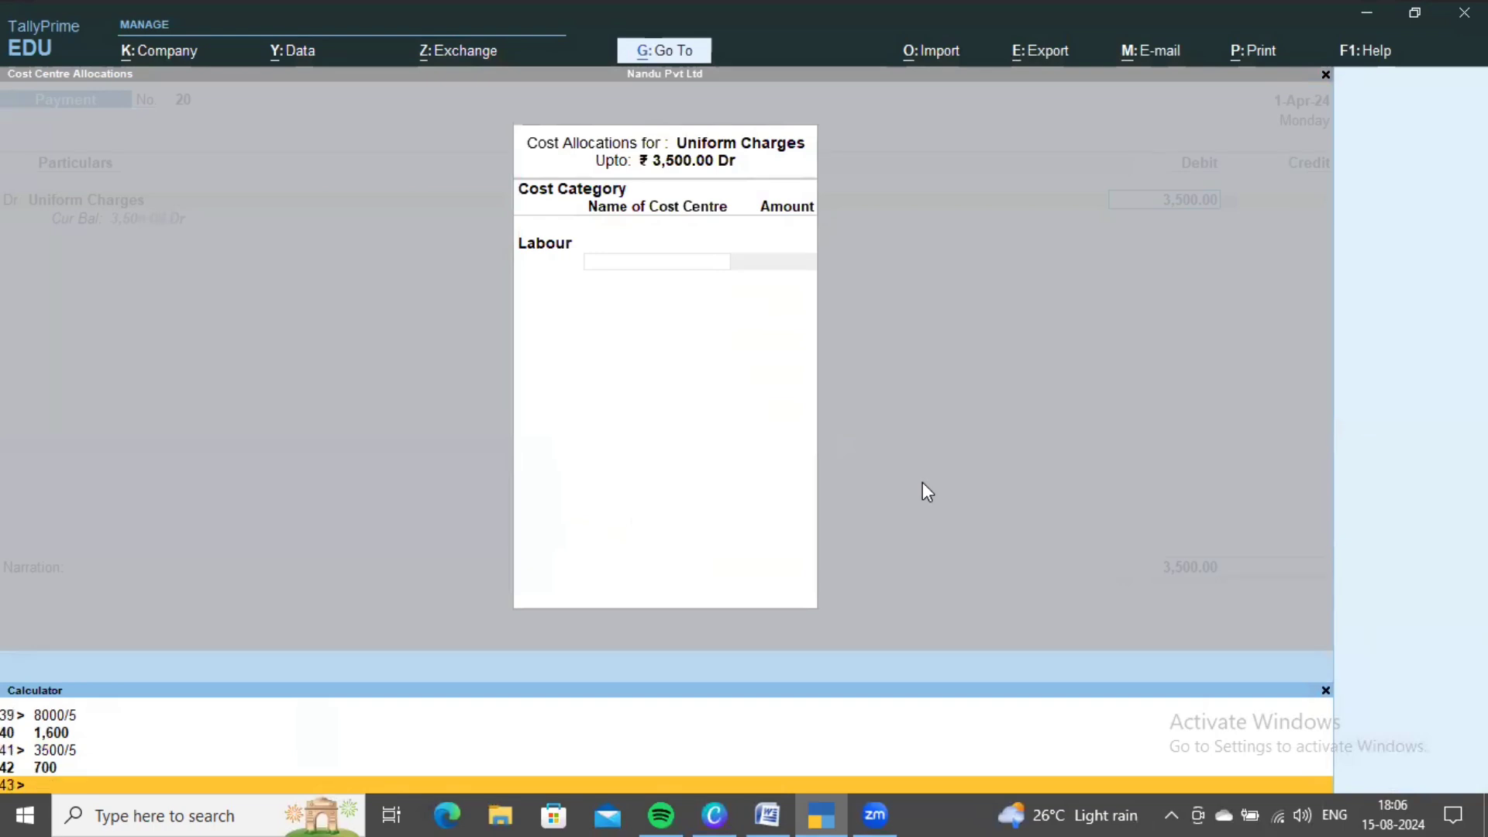
- Allocate 700 each to the first and second Labour cost centres
{"action": "left_click", "coordinate": [591, 395]}
{"action": "key", "text": "Return"}
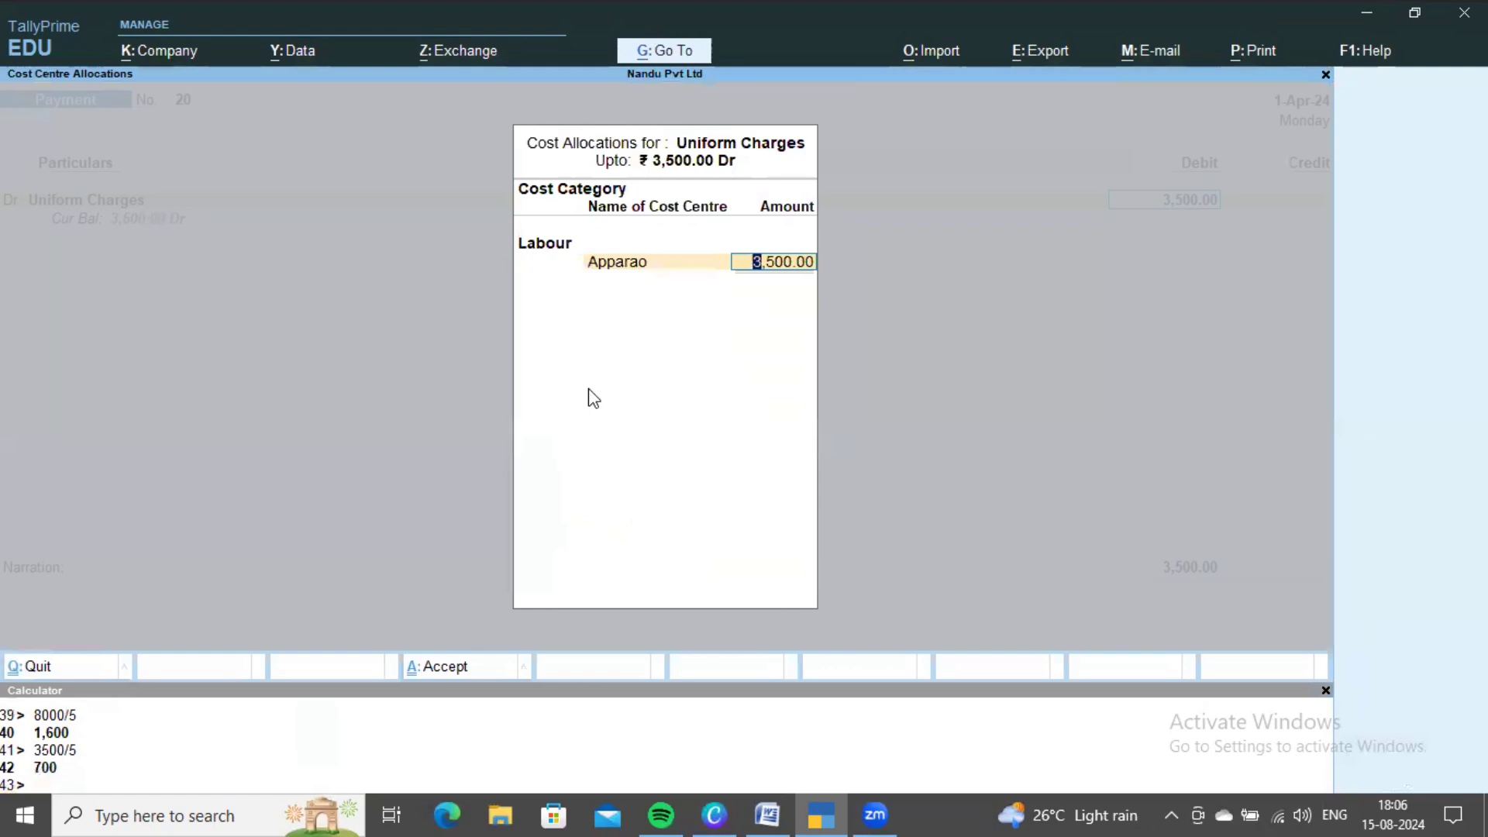
{"action": "key", "text": "BackSpace"}
{"action": "type", "text": "700"}
{"action": "key", "text": "Return"}
{"action": "key", "text": "Down"}
{"action": "key", "text": "Down"}
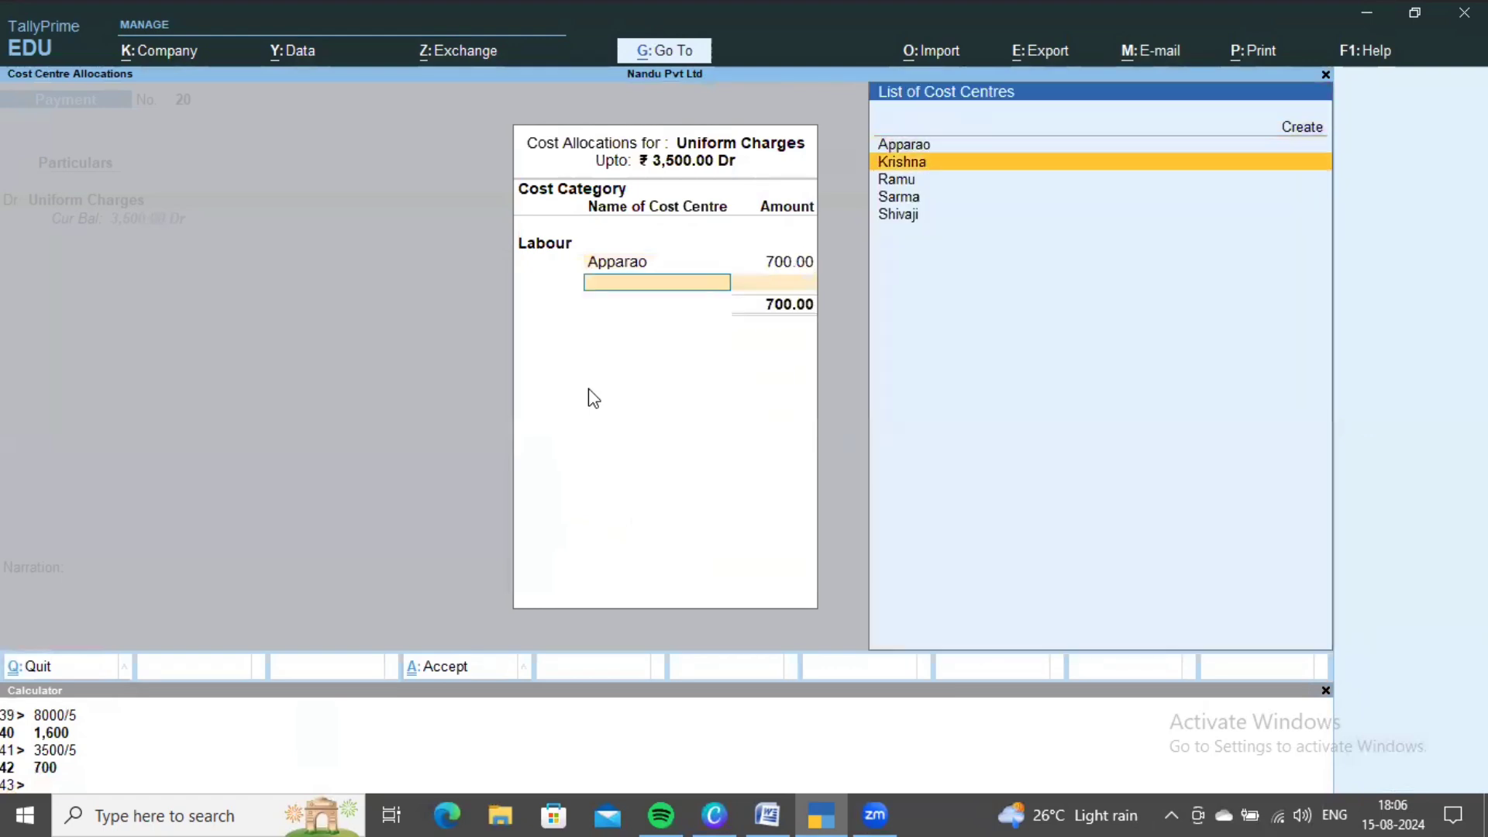
{"action": "key", "text": "Return"}
{"action": "key", "text": "BackSpace"}
{"action": "type", "text": "700"}
{"action": "key", "text": "Return"}
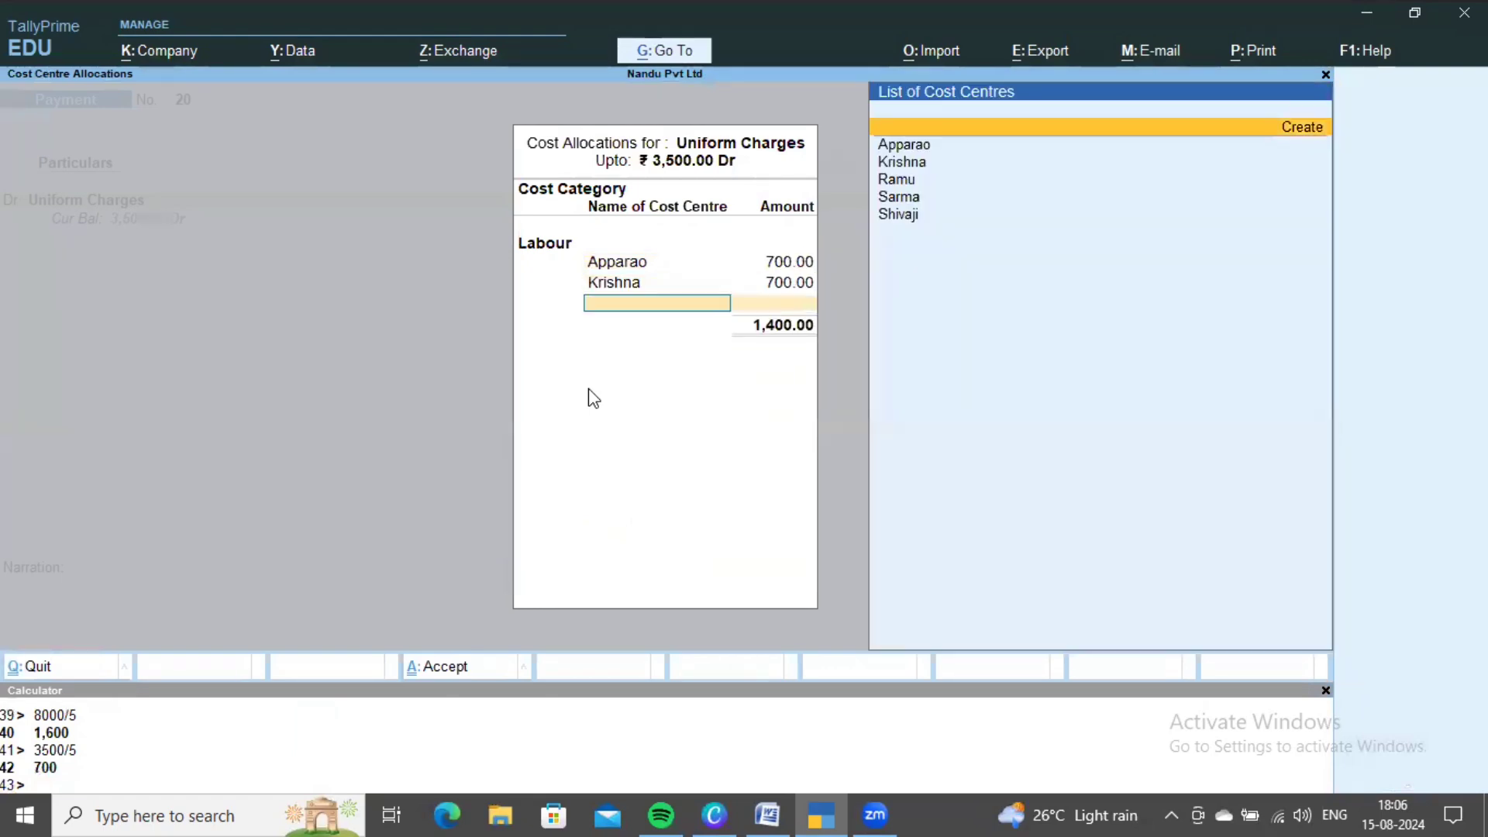
- Allocate 700 each to the third, fourth and fifth Labour cost centres
{"action": "key", "text": "Down"}
{"action": "key", "text": "Down"}
{"action": "key", "text": "Down"}
{"action": "key", "text": "Return"}
{"action": "key", "text": "BackSpace"}
{"action": "type", "text": "700"}
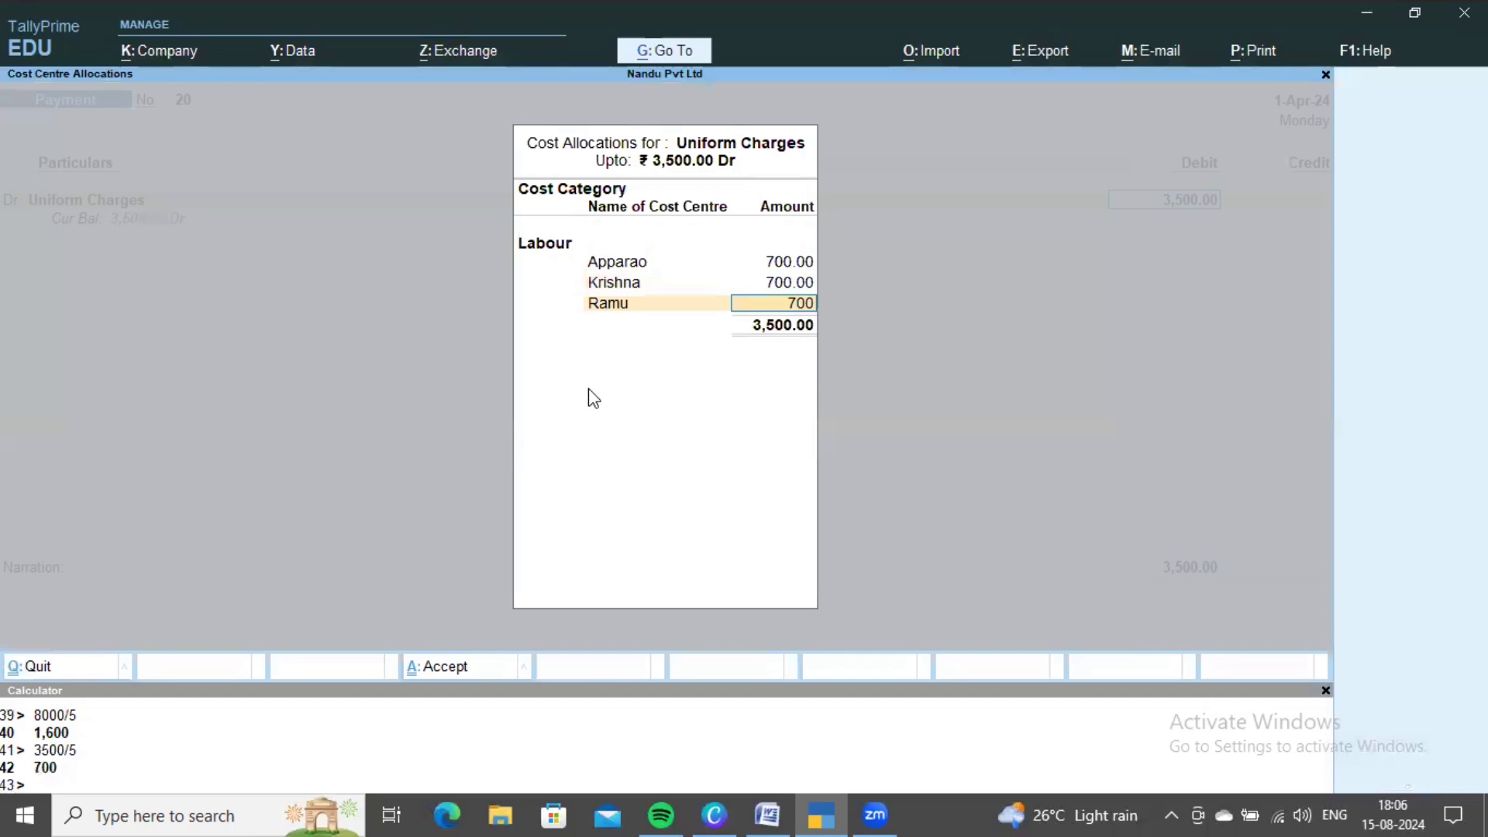
{"action": "key", "text": "Return"}
{"action": "key", "text": "Down"}
{"action": "key", "text": "Down"}
{"action": "key", "text": "Down"}
{"action": "key", "text": "Down"}
{"action": "key", "text": "Return"}
{"action": "key", "text": "BackSpace"}
{"action": "type", "text": "700"}
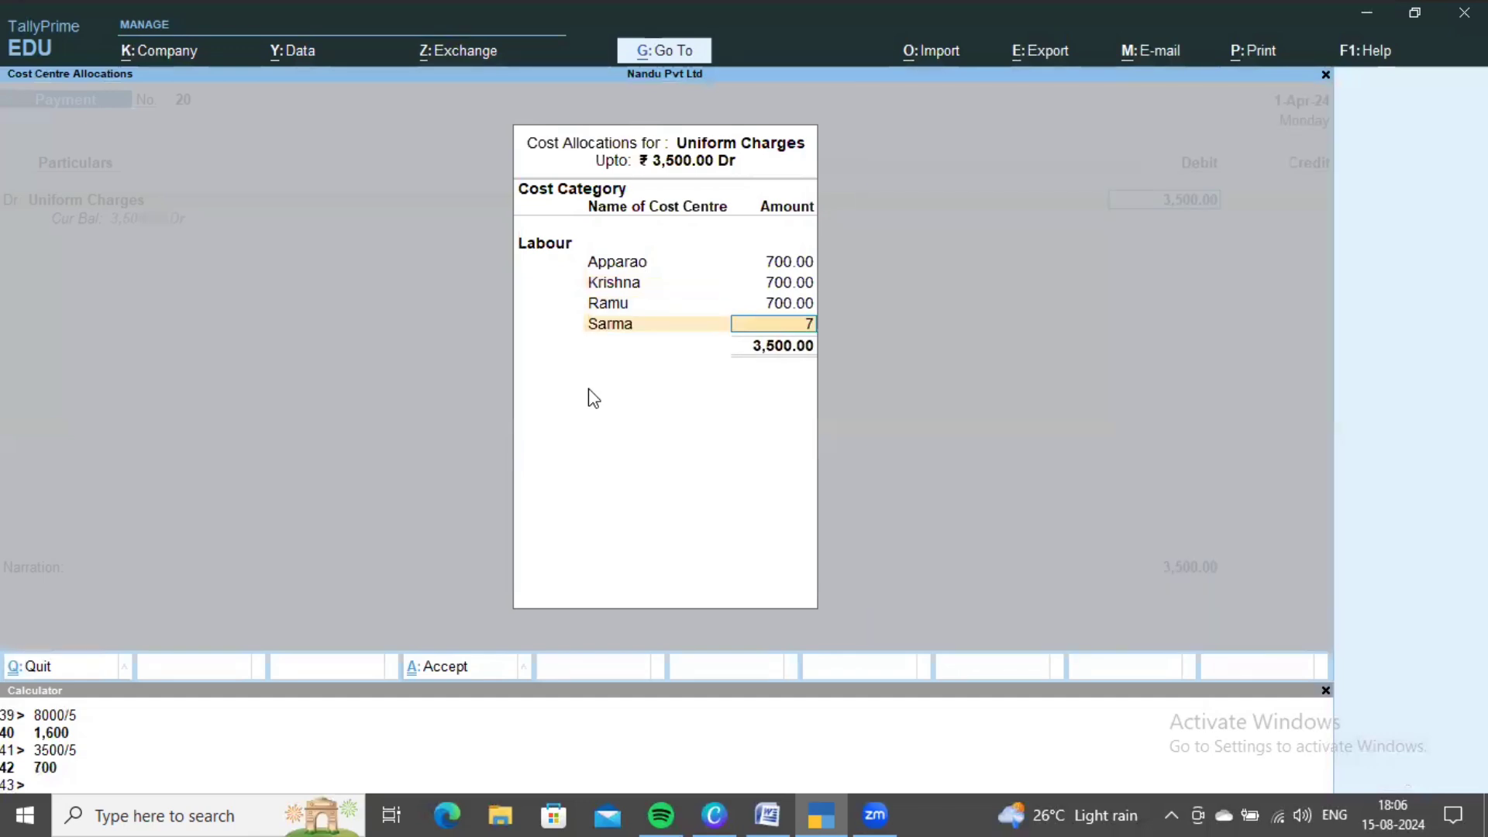
{"action": "key", "text": "Return"}
{"action": "key", "text": "Down"}
{"action": "key", "text": "Down"}
{"action": "key", "text": "Down"}
{"action": "key", "text": "Down"}
{"action": "key", "text": "Down"}
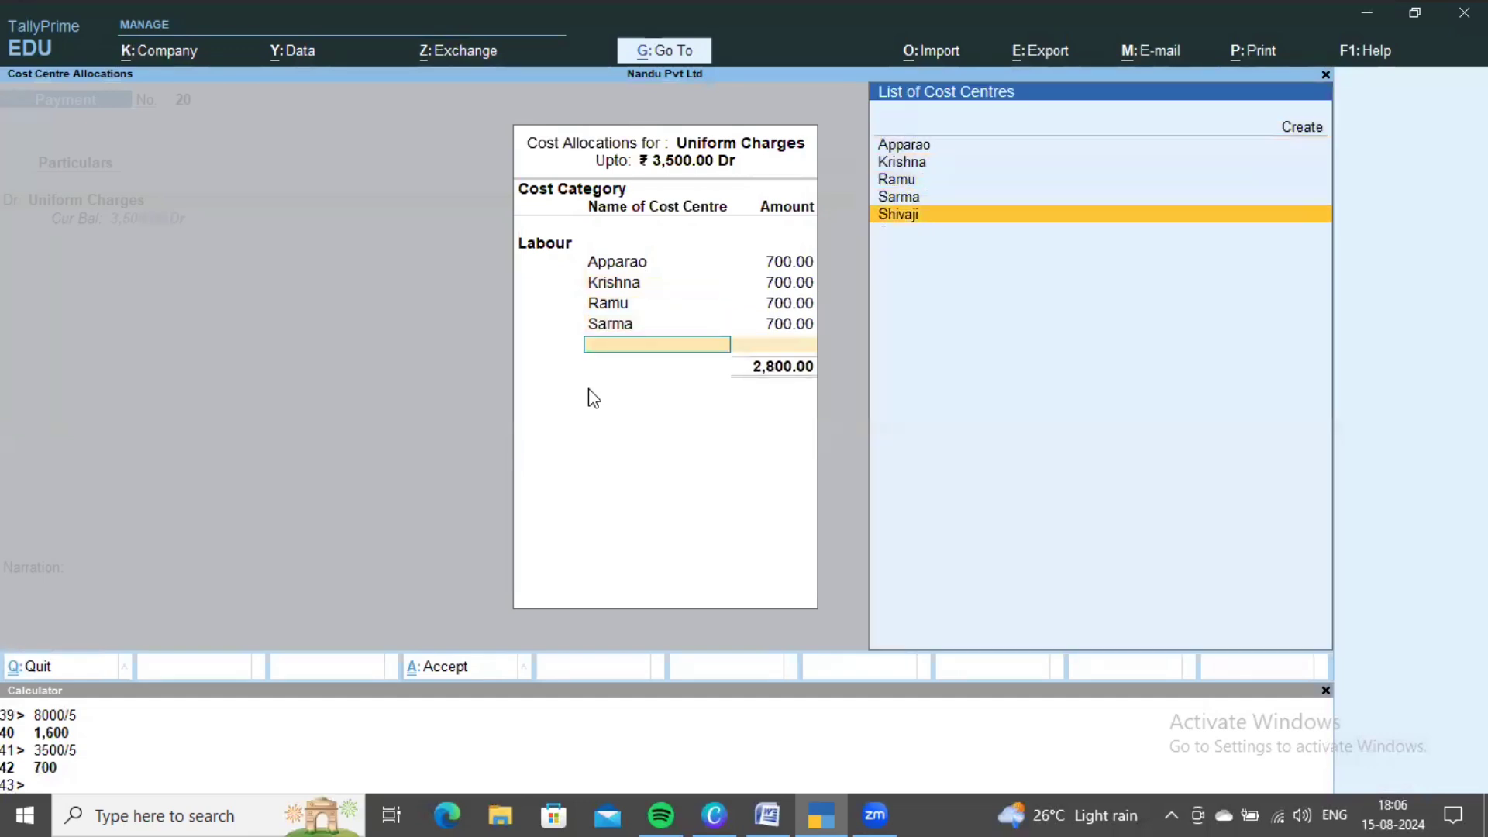
{"action": "key", "text": "Return"}
- Credit Cash, save payment 20, and switch to the Cost center sums document
{"action": "key", "text": "Return"}
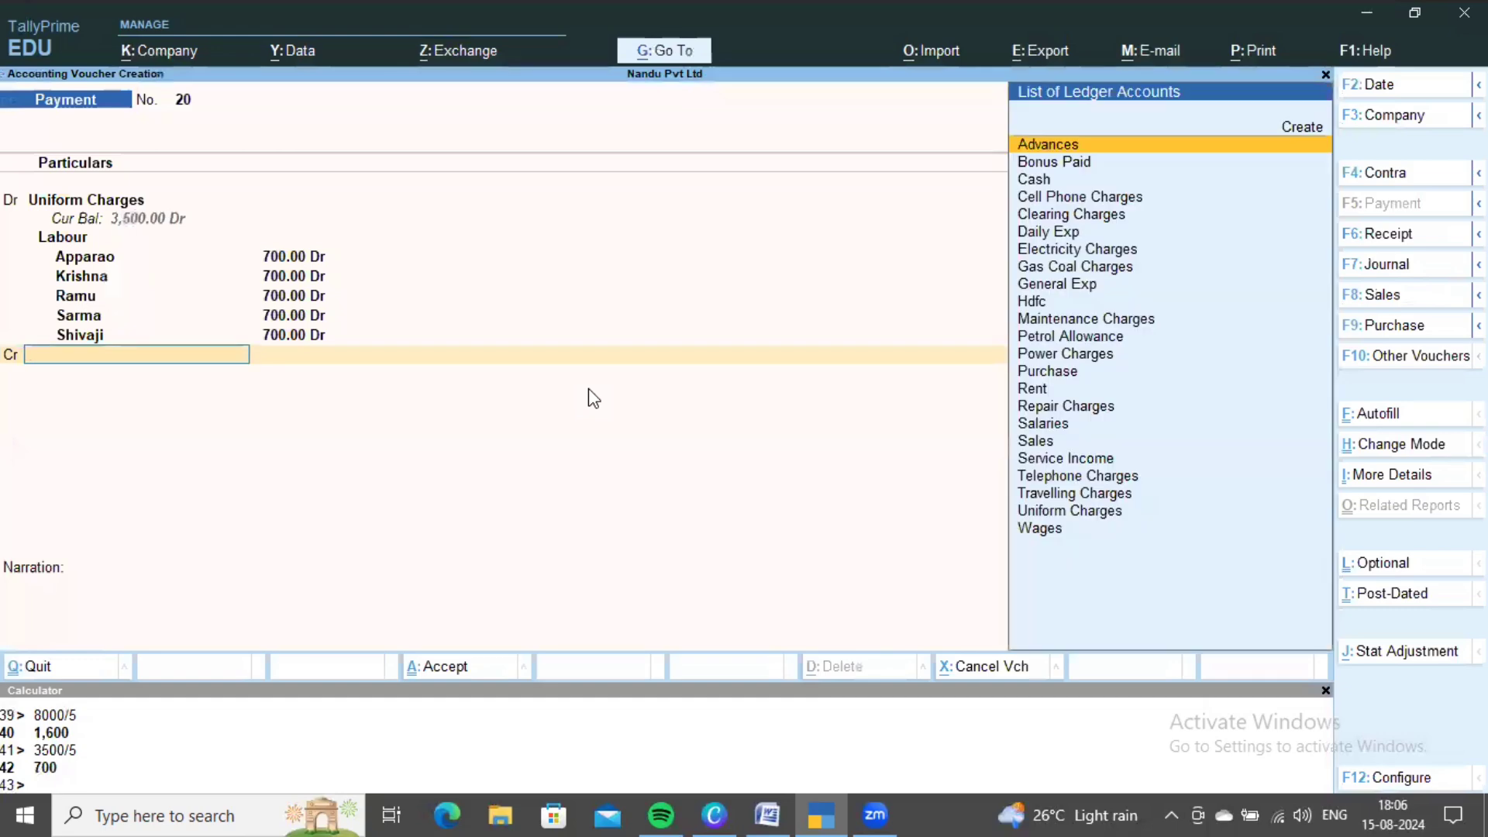
{"action": "key", "text": "Down"}
{"action": "key", "text": "Down"}
{"action": "key", "text": "Return"}
{"action": "key", "text": "Return"}
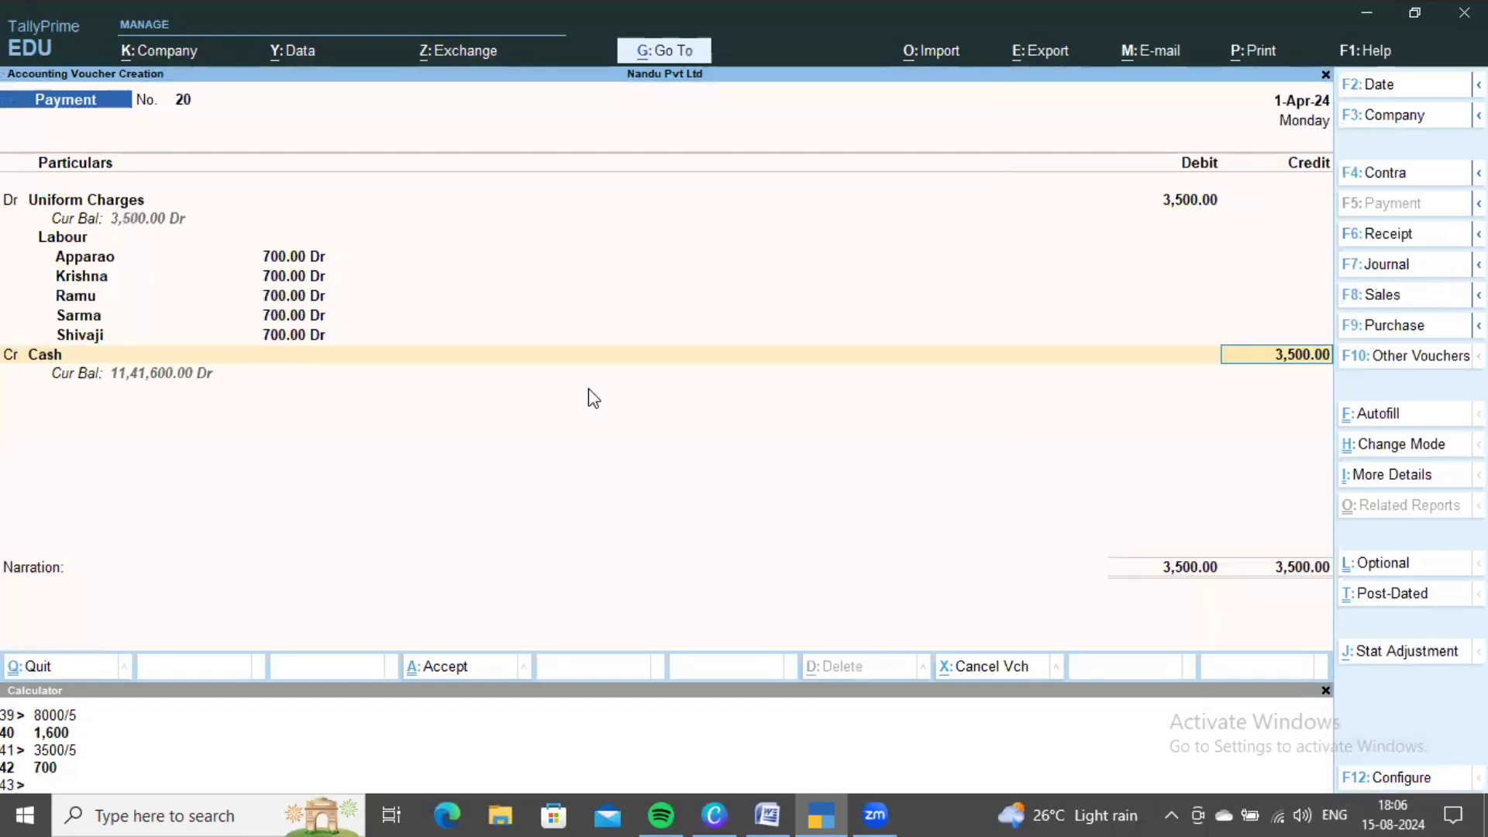
{"action": "key", "text": "ctrl+a"}
{"action": "key", "text": "alt+Tab"}
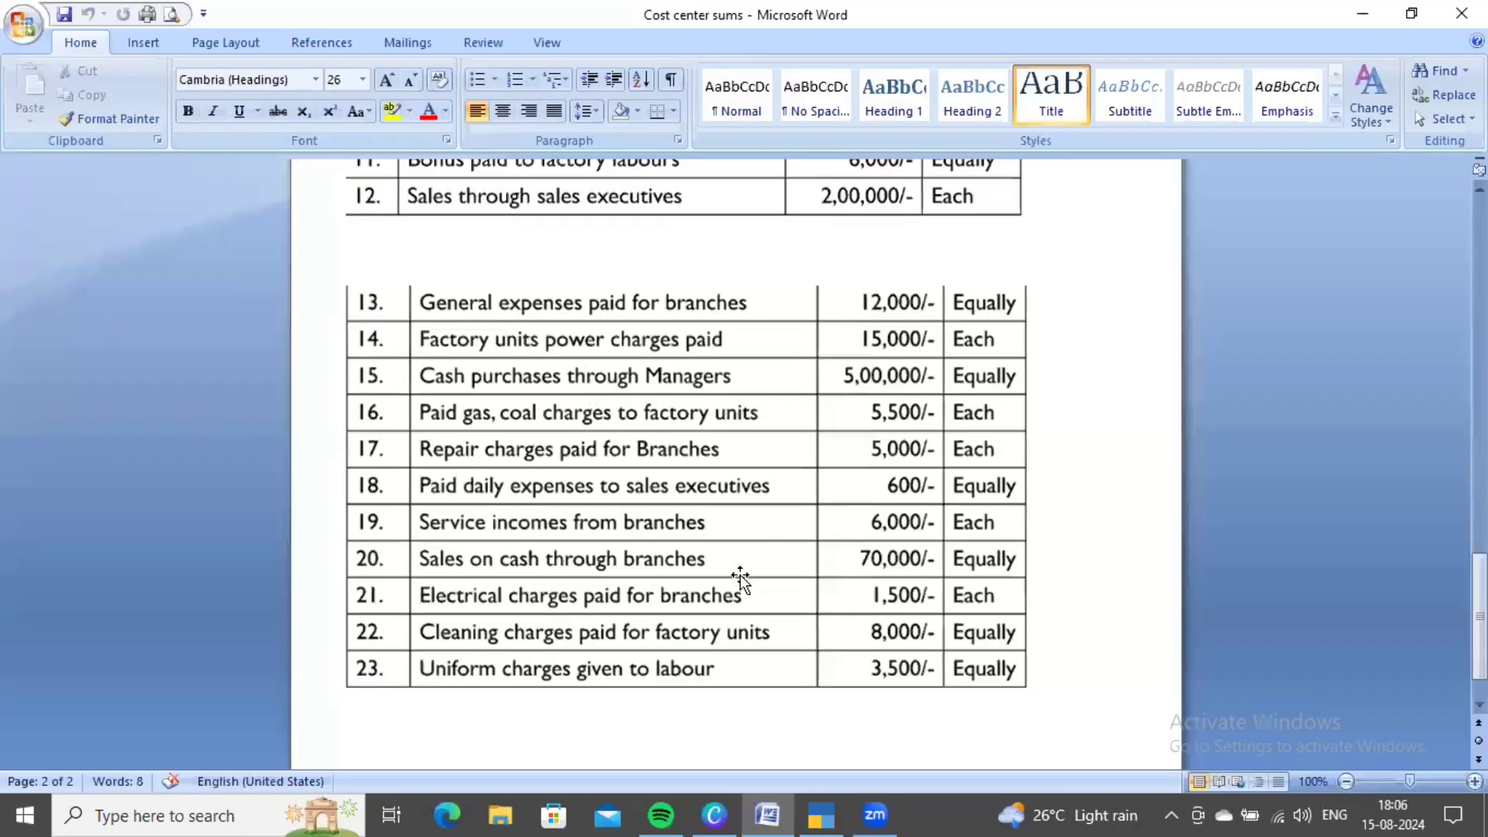
- Read the cost categories table at the top of the Word sheet, then return to payment 21
{"action": "scroll", "coordinate": [737, 581], "scroll_direction": "up", "scroll_amount": 15}
{"action": "scroll", "coordinate": [746, 556], "scroll_direction": "up", "scroll_amount": 8}
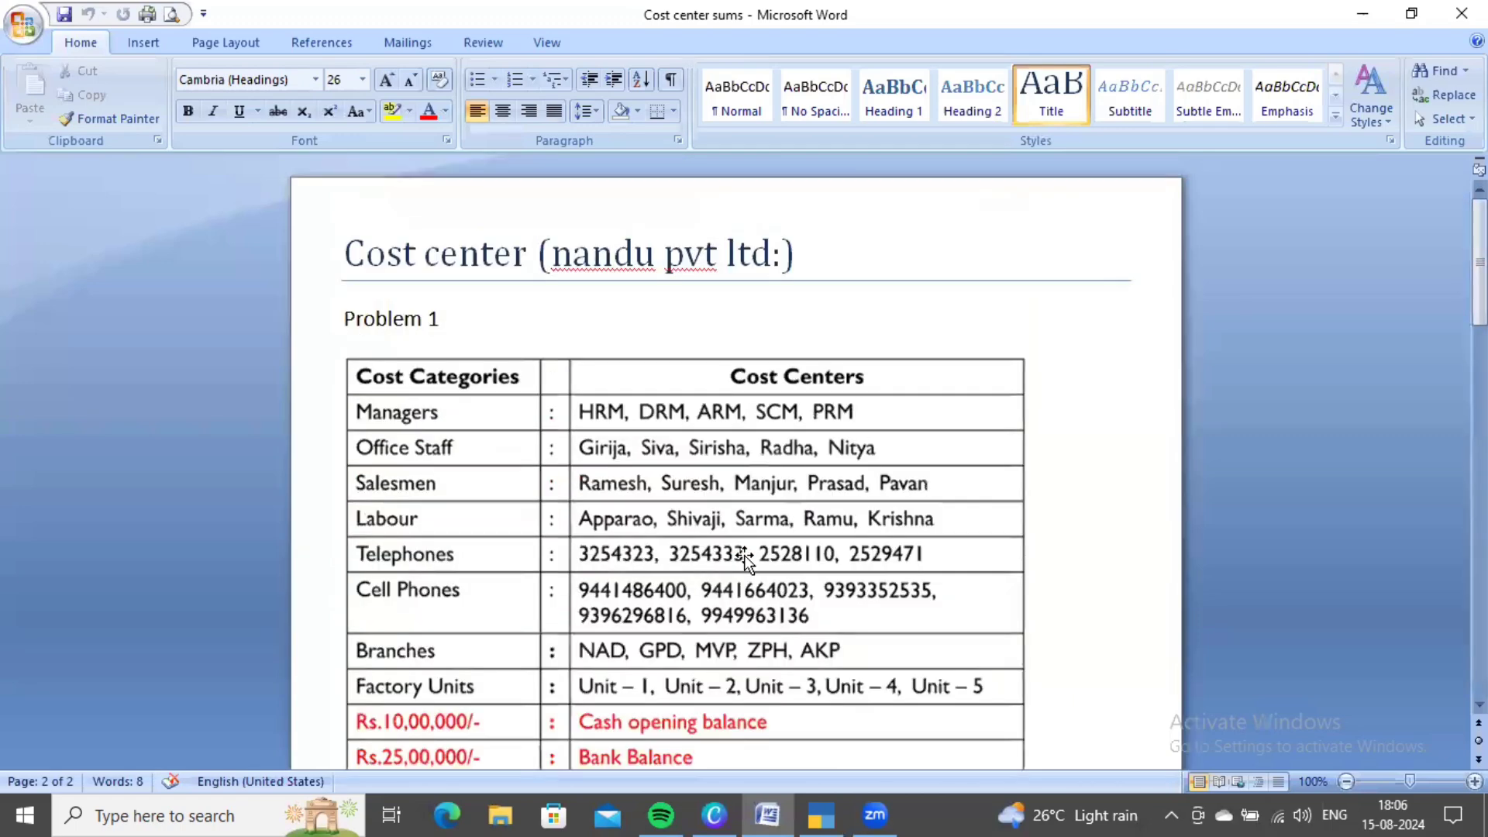
{"action": "key", "text": "alt+Tab"}
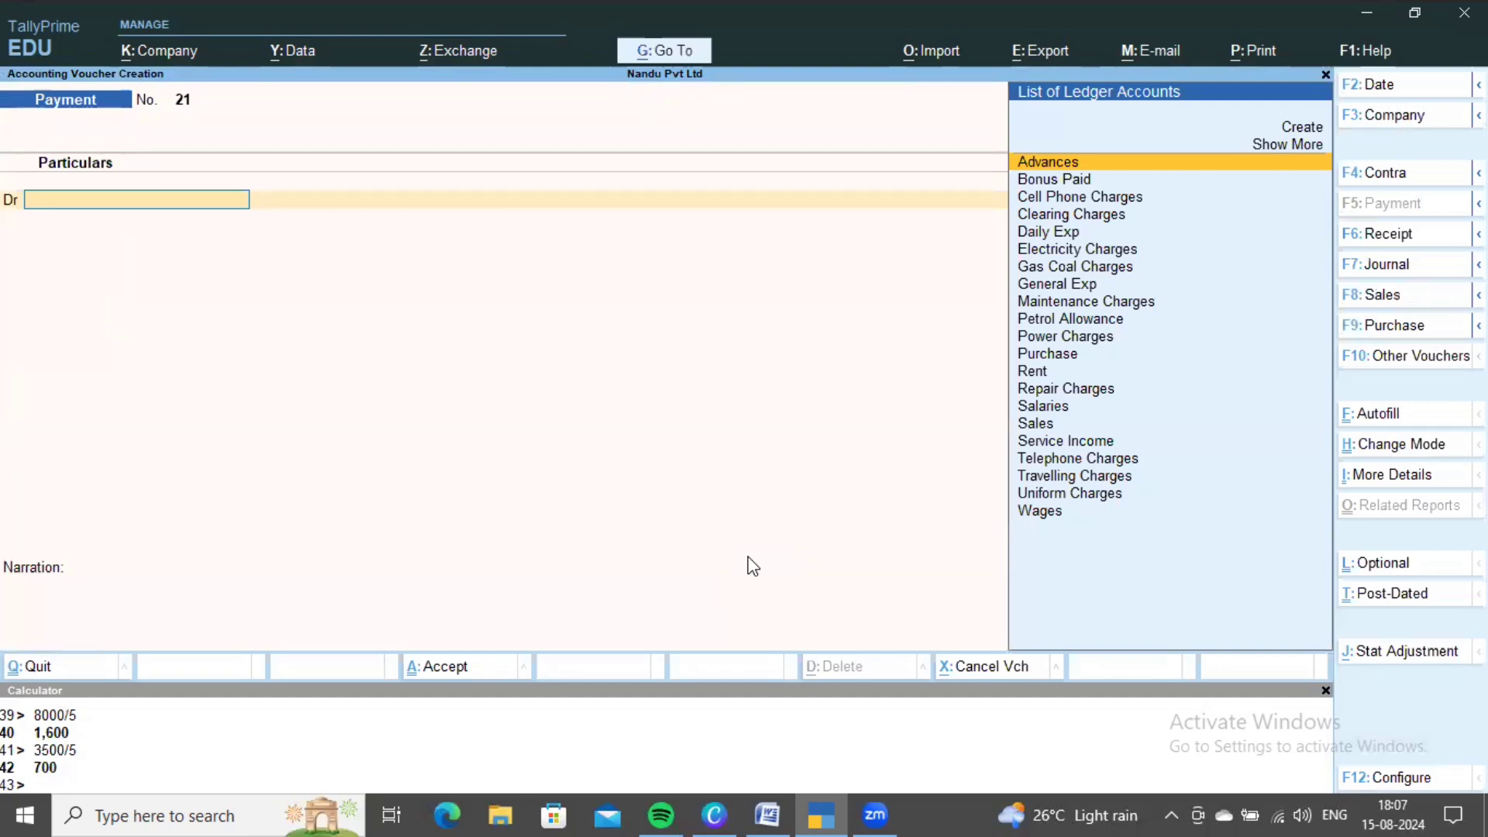
- Close the calculator panel beside payment voucher 21
{"action": "left_click", "coordinate": [1325, 690]}
- Abandon payment 21 and open Statements of Accounts > Cost Centres > Category Summary
{"action": "key", "text": "Escape"}
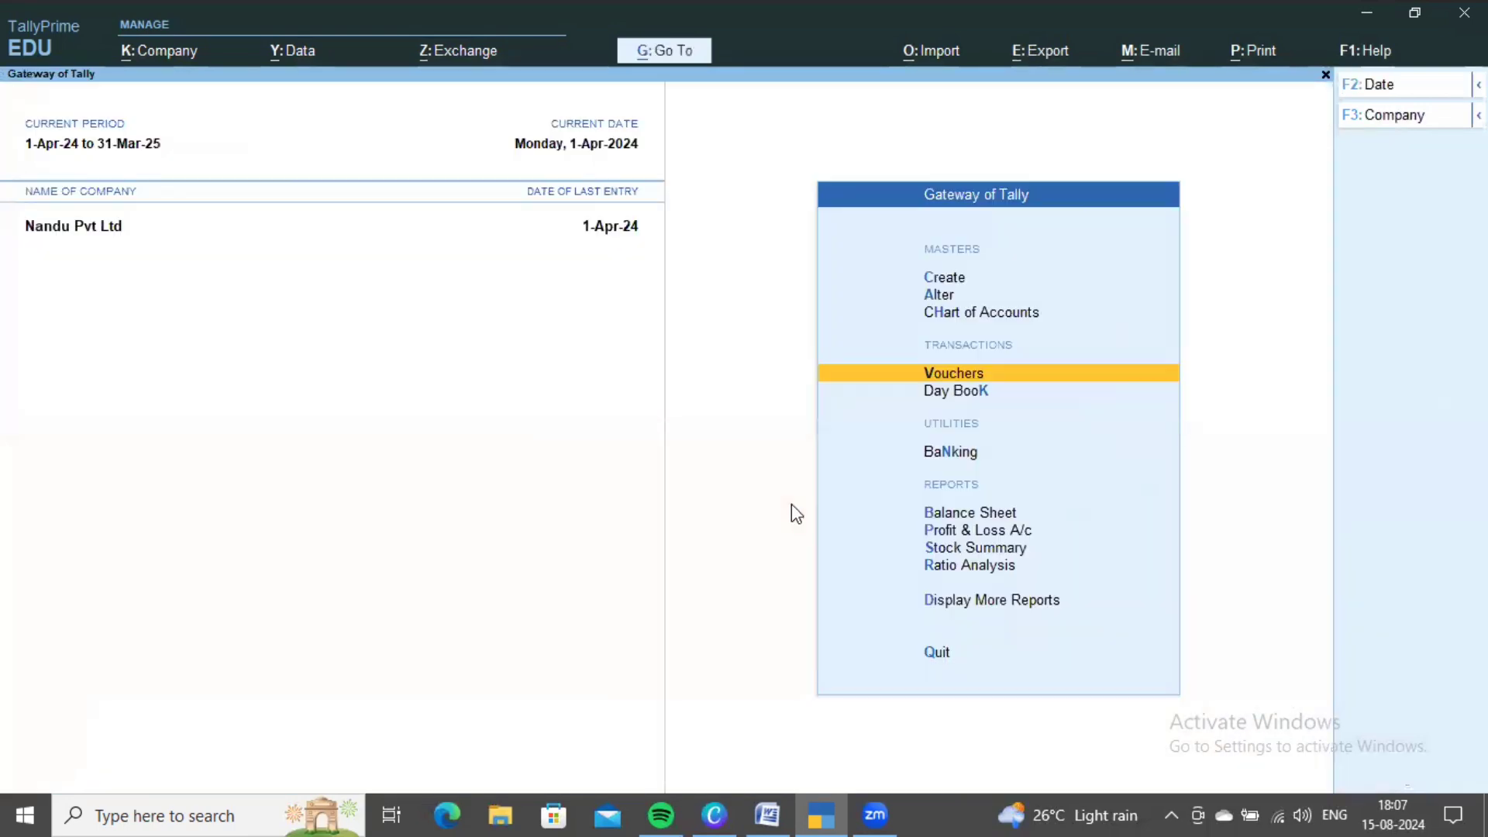
{"action": "key", "text": "Down"}
{"action": "key", "text": "Down"}
{"action": "key", "text": "Down"}
{"action": "key", "text": "Down"}
{"action": "key", "text": "Down"}
{"action": "key", "text": "Down"}
{"action": "key", "text": "Down"}
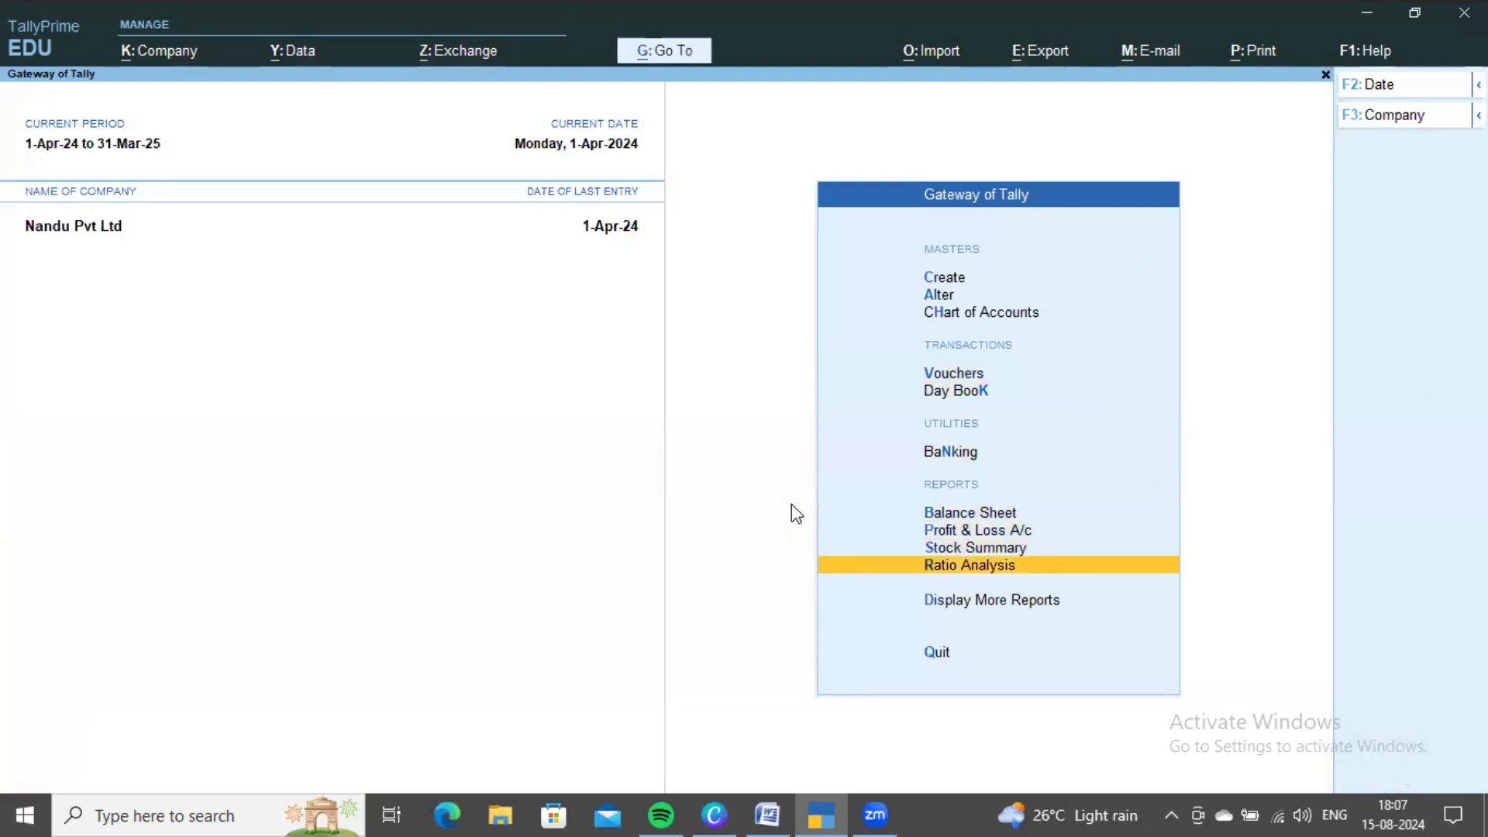
{"action": "key", "text": "Return"}
{"action": "key", "text": "Down"}
{"action": "key", "text": "Down"}
{"action": "key", "text": "Down"}
{"action": "key", "text": "Down"}
{"action": "key", "text": "Down"}
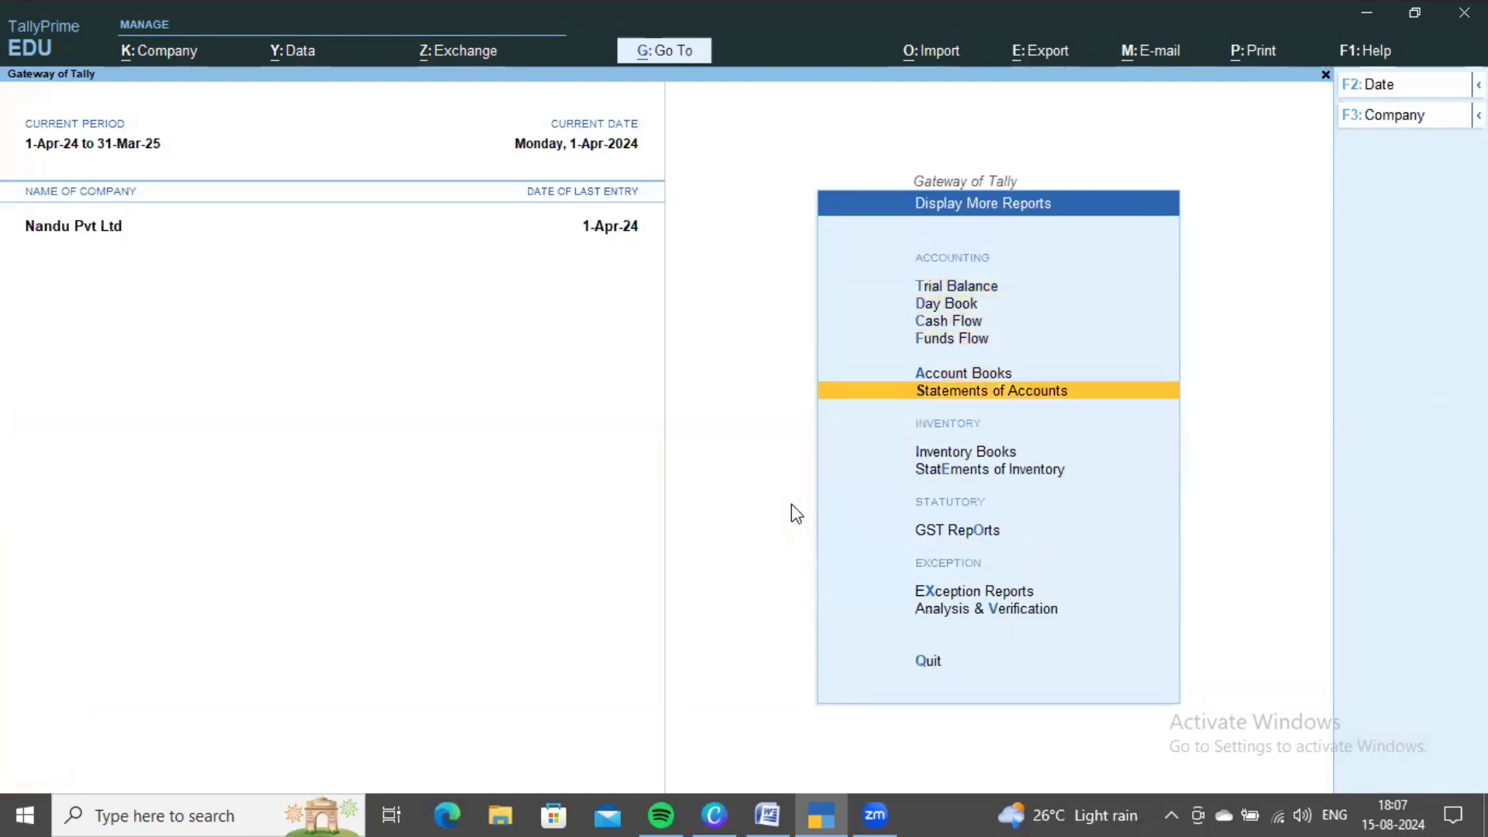
{"action": "key", "text": "Return"}
{"action": "key", "text": "Down"}
{"action": "key", "text": "Return"}
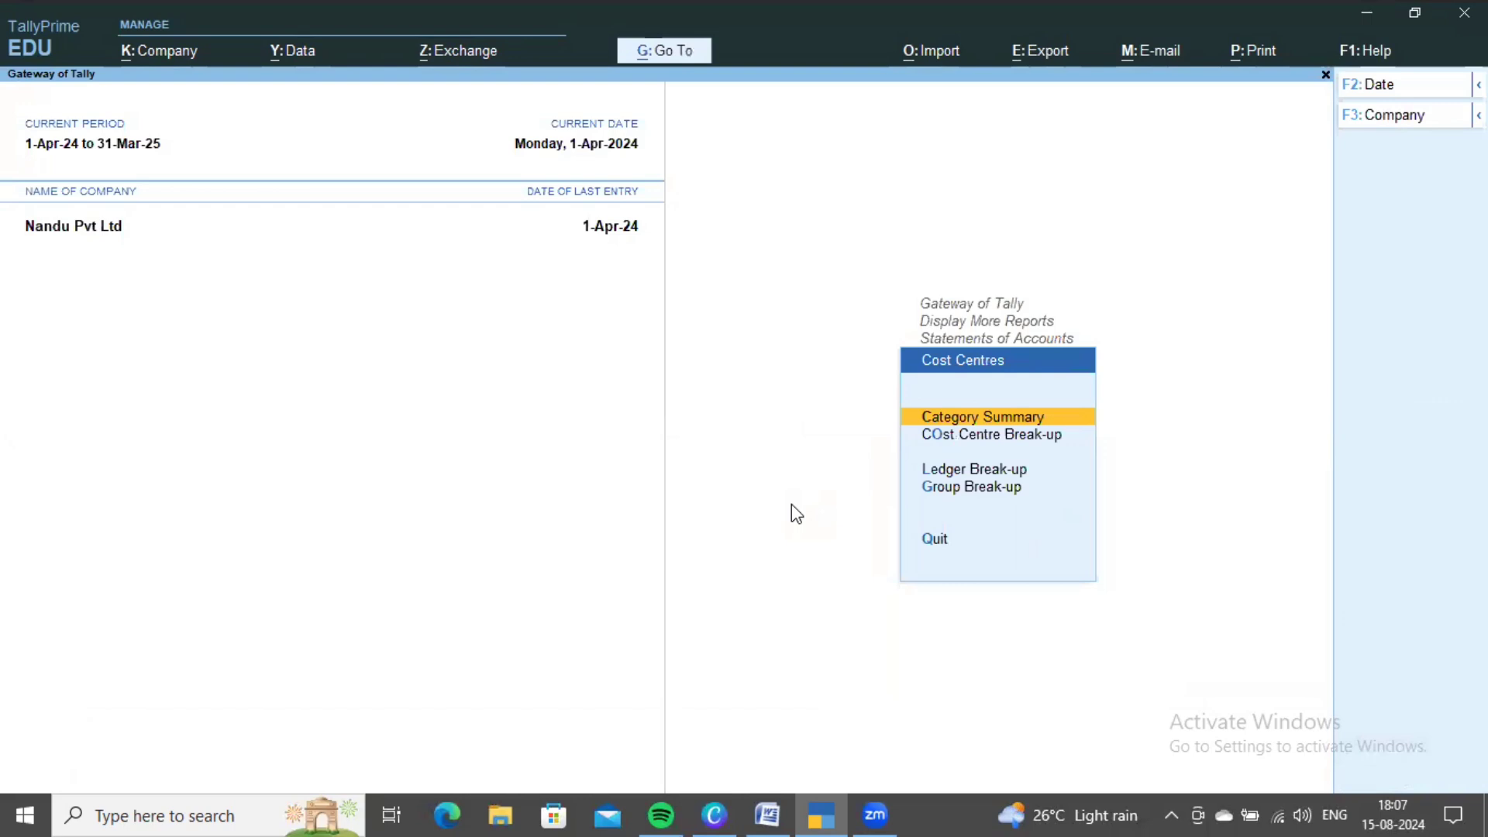
{"action": "key", "text": "Return"}
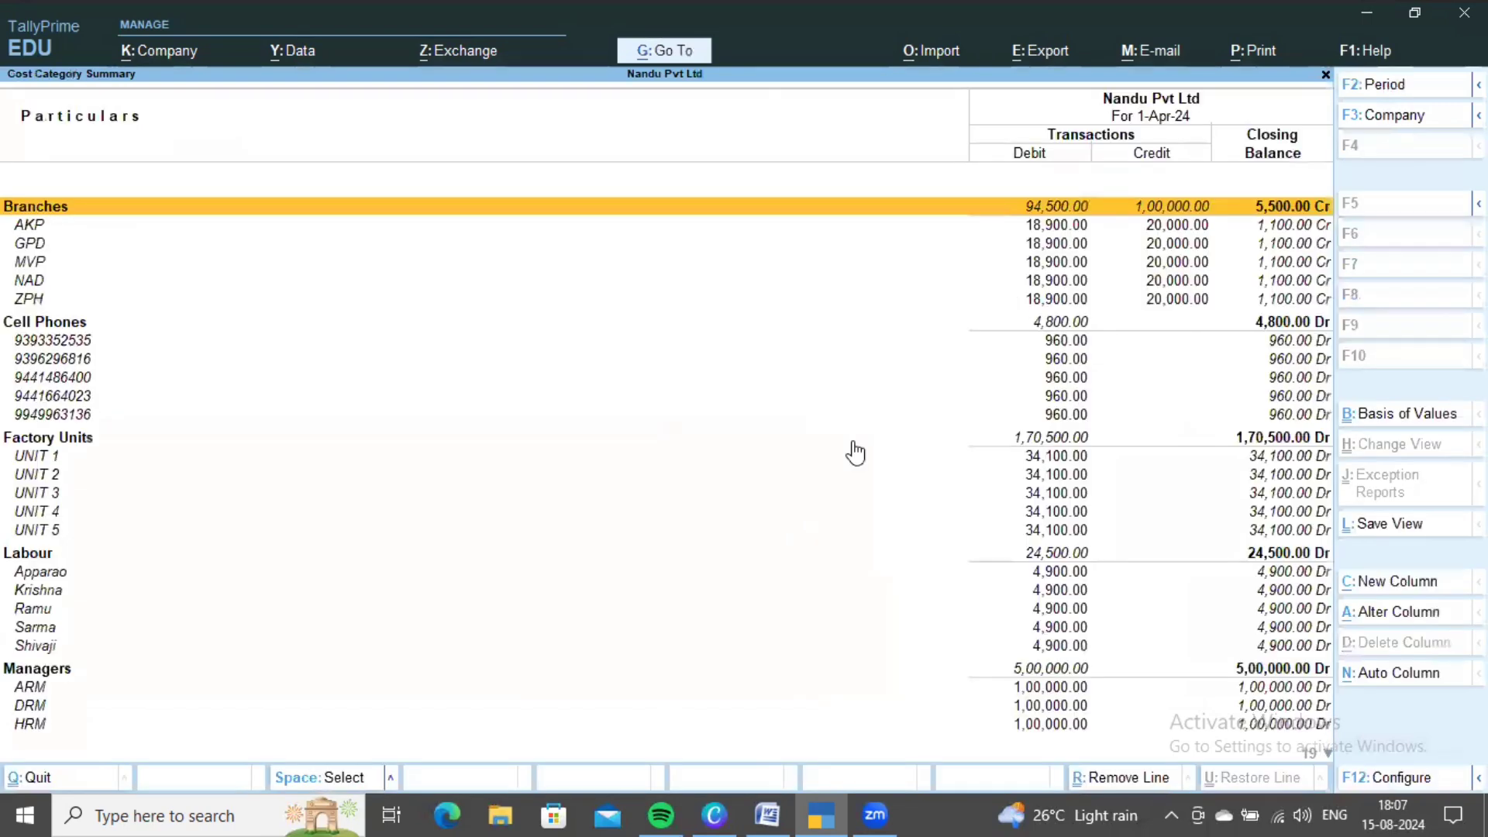
- Scan centre totals across Branches, Cell Phones, Factory Units, Salesmen and Managers categories
{"action": "key", "text": "Down"}
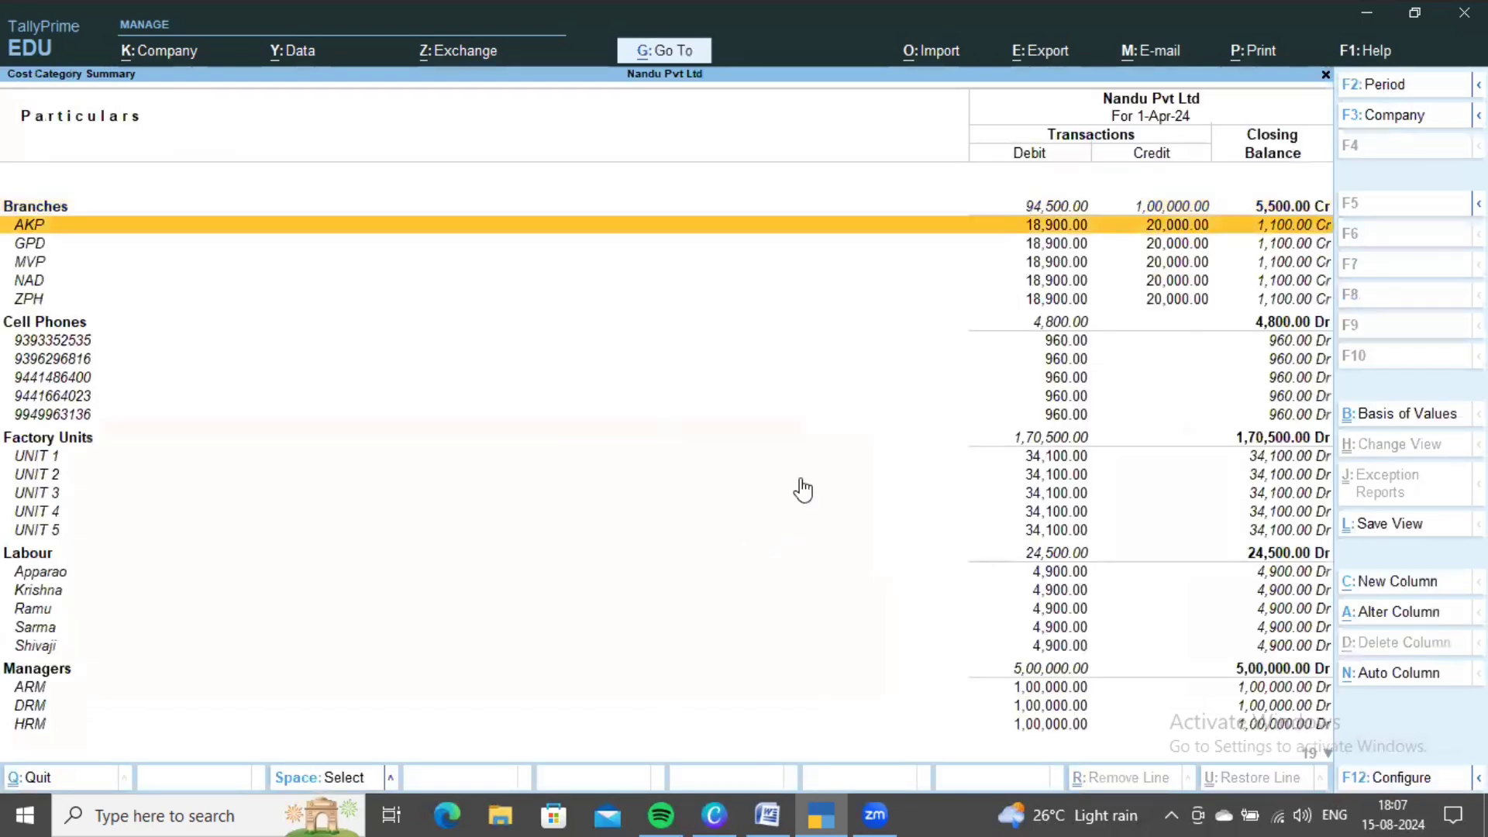
{"action": "key", "text": "Down"}
{"action": "key", "text": "Down"}
{"action": "key", "text": "Down"}
{"action": "key", "text": "Down"}
{"action": "key", "text": "Down"}
{"action": "key", "text": "Down"}
{"action": "key", "text": "Down"}
{"action": "key", "text": "Down"}
{"action": "key", "text": "Down"}
{"action": "key", "text": "Down"}
{"action": "key", "text": "Down"}
{"action": "key", "text": "Down"}
{"action": "key", "text": "Down"}
{"action": "key", "text": "Down"}
{"action": "key", "text": "Down"}
{"action": "key", "text": "Down"}
{"action": "key", "text": "Down"}
{"action": "key", "text": "Down"}
{"action": "key", "text": "Down"}
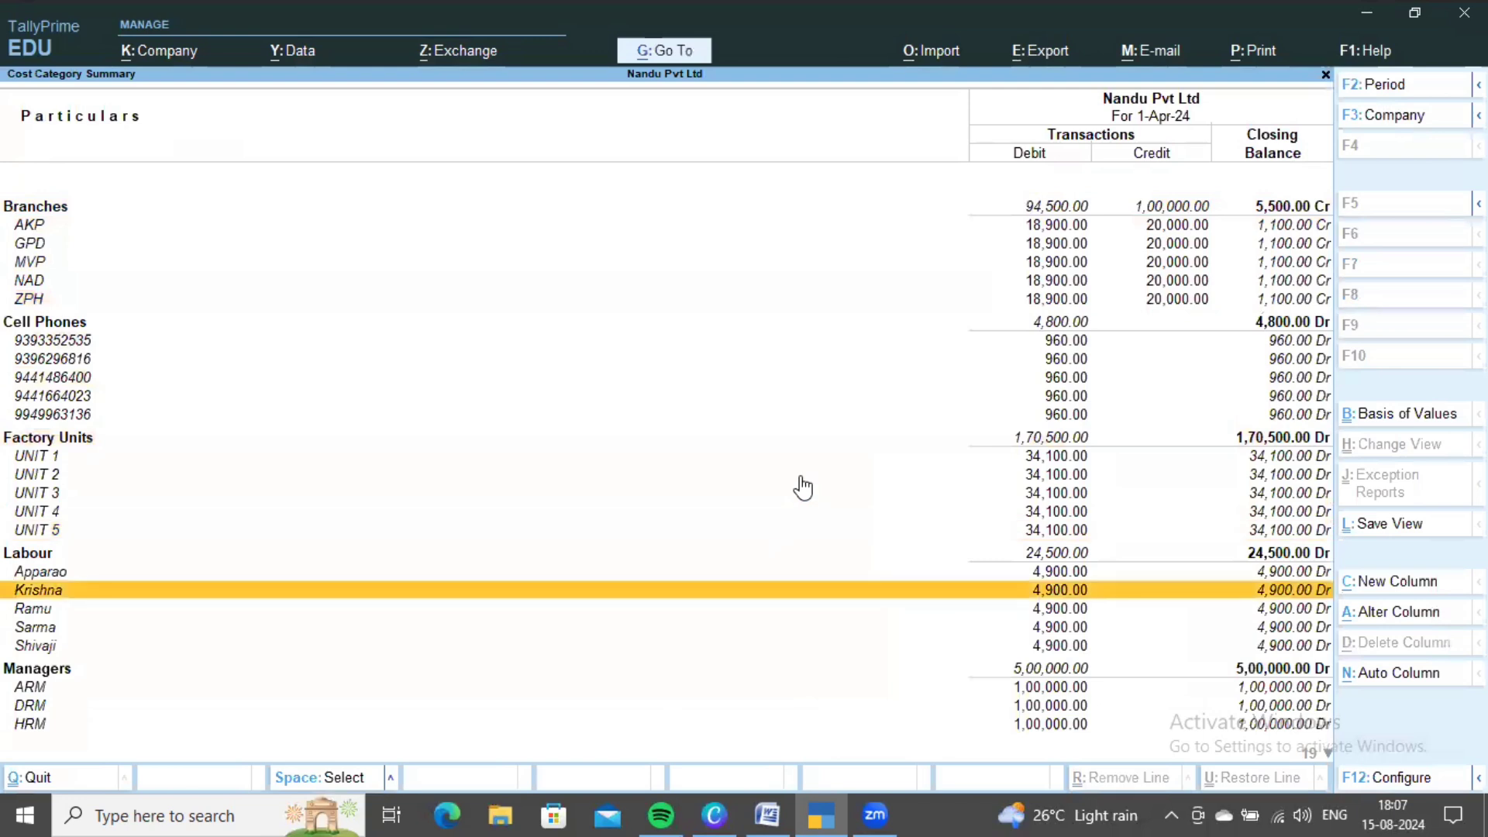
{"action": "key", "text": "Down"}
{"action": "key", "text": "Down"}
{"action": "key", "text": "Down"}
{"action": "key", "text": "Down"}
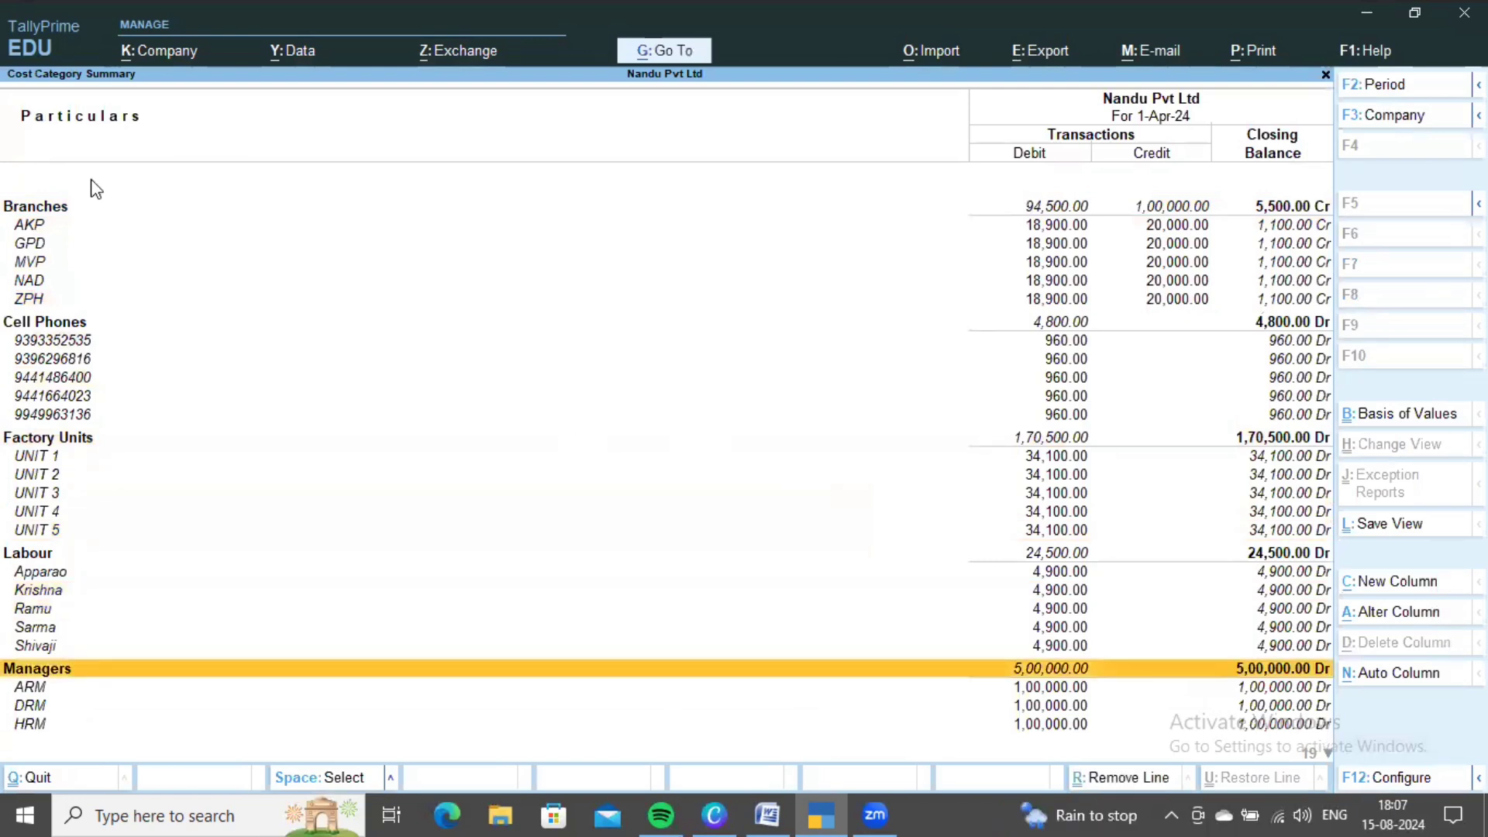
{"action": "key", "text": "Up"}
{"action": "key", "text": "Up"}
{"action": "key", "text": "Up"}
{"action": "key", "text": "Up"}
{"action": "key", "text": "Up"}
{"action": "key", "text": "Up"}
{"action": "key", "text": "Up"}
{"action": "key", "text": "Up"}
{"action": "key", "text": "Up"}
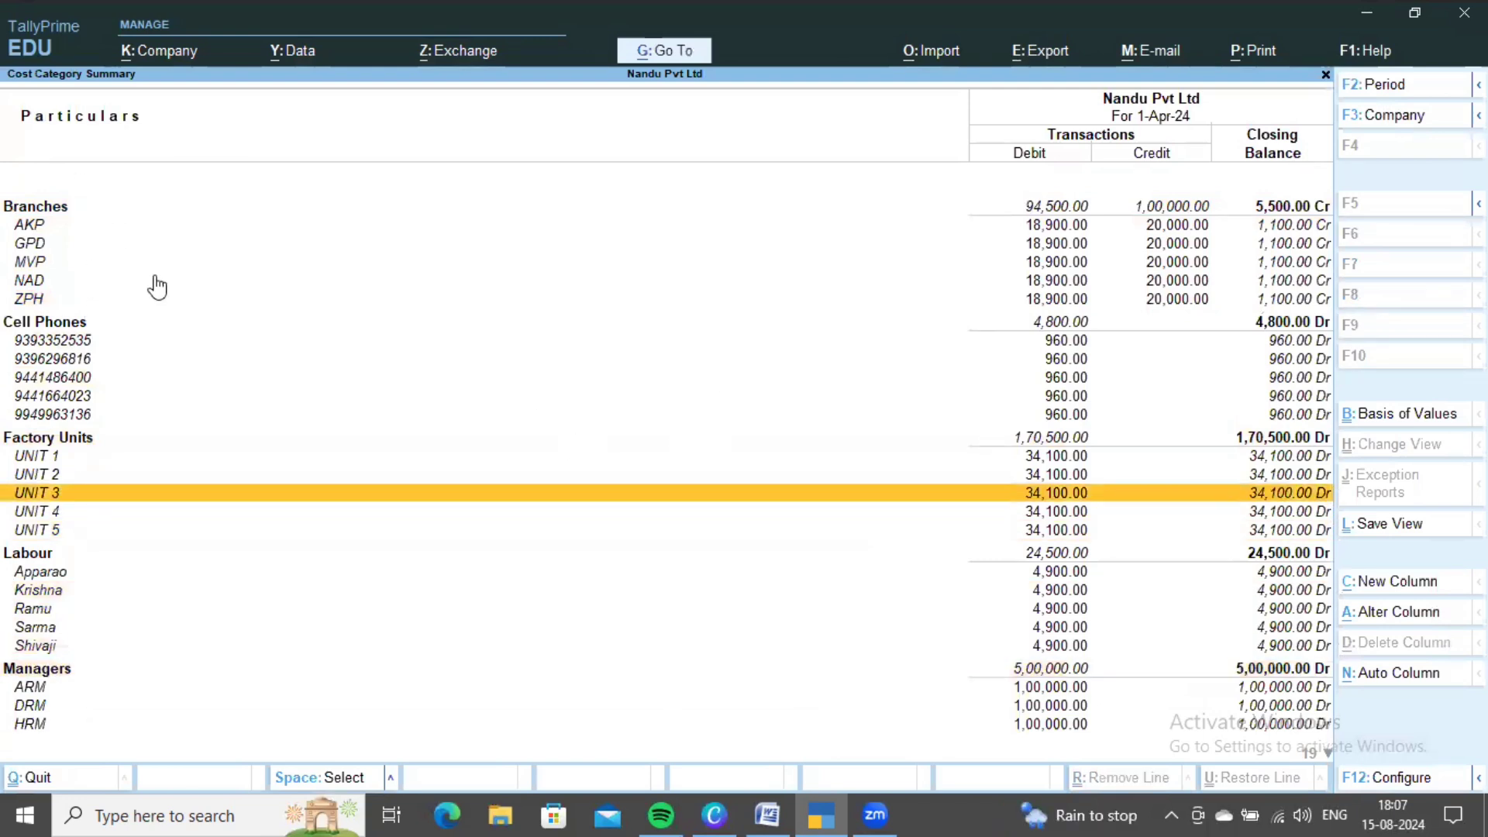
{"action": "key", "text": "Up"}
{"action": "key", "text": "Up"}
{"action": "key", "text": "Up"}
{"action": "key", "text": "Up"}
{"action": "key", "text": "Up"}
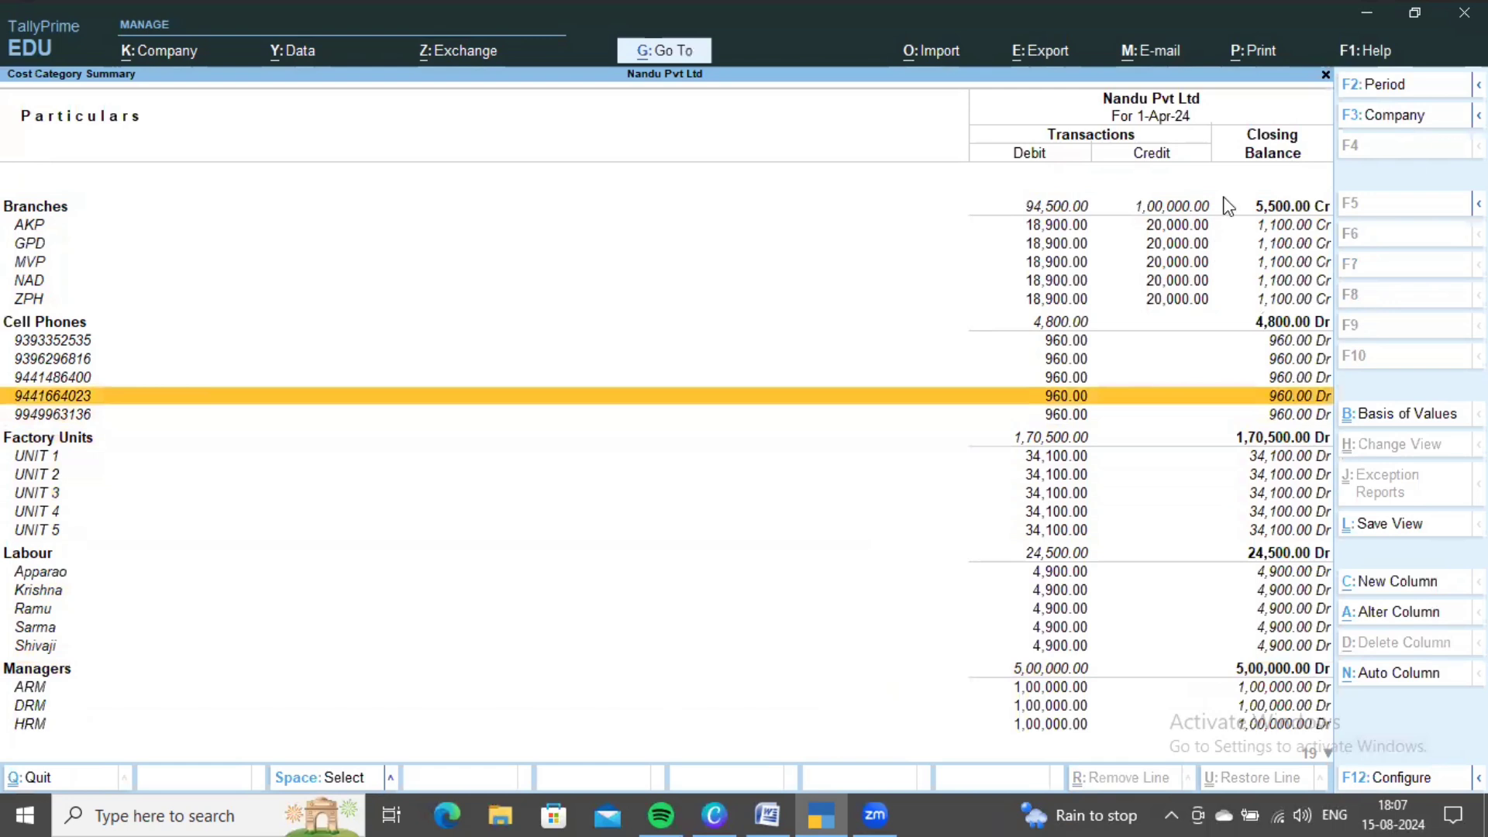
{"action": "left_click", "coordinate": [1106, 262]}
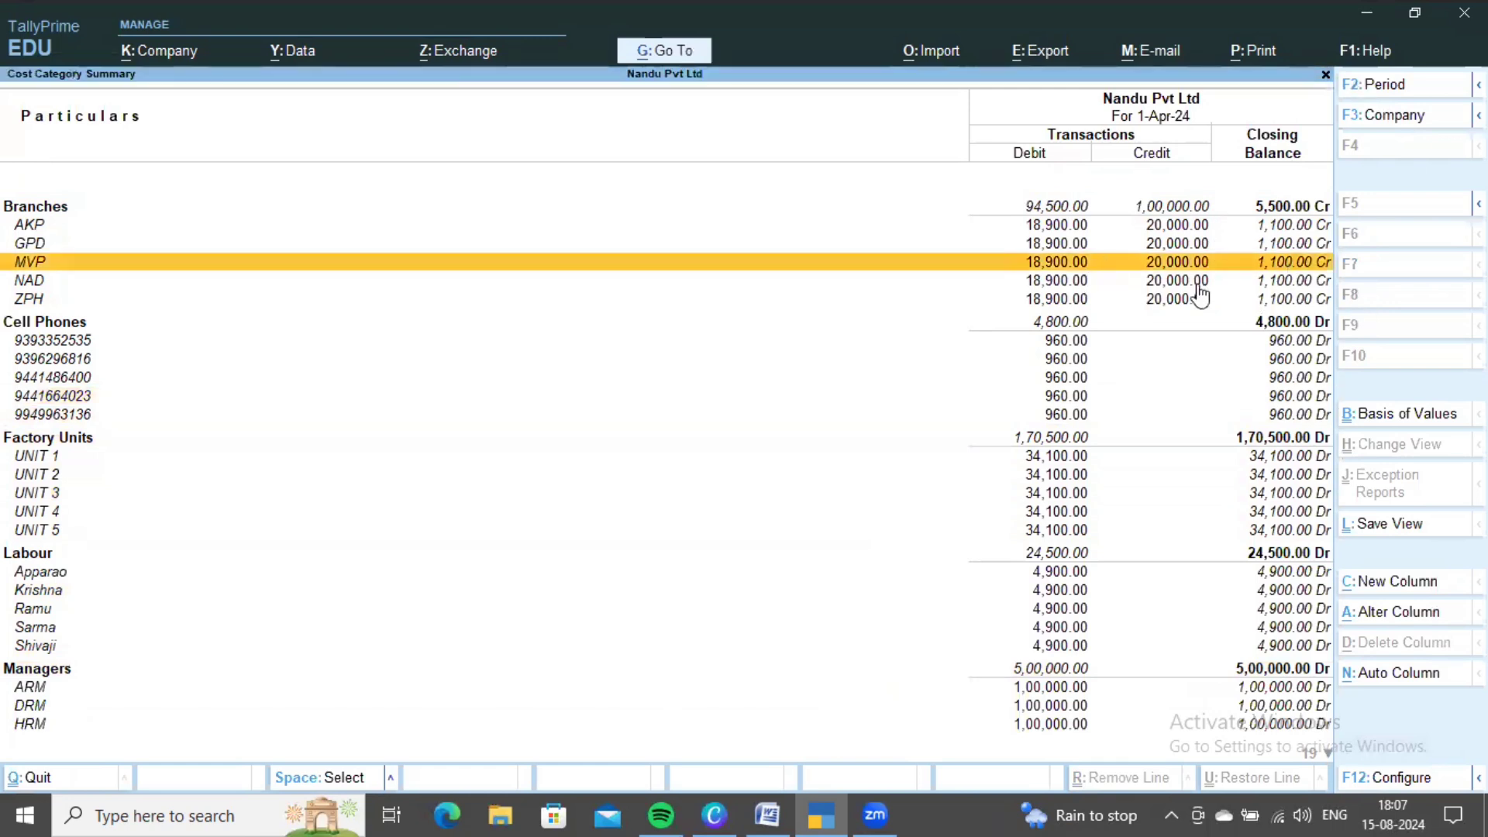
{"action": "key", "text": "Down"}
{"action": "key", "text": "Down"}
{"action": "key", "text": "Down"}
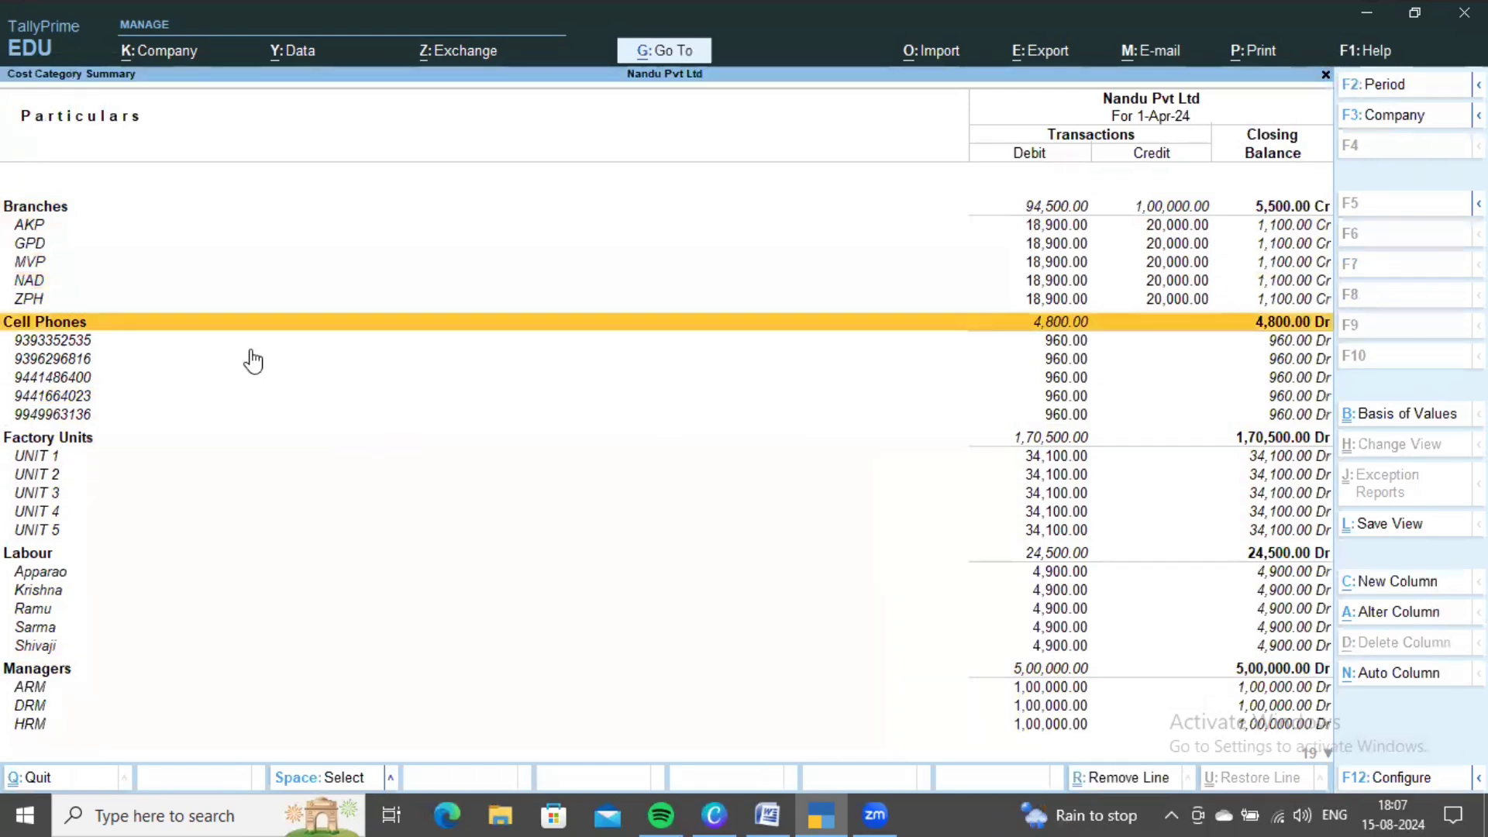
{"action": "key", "text": "Down"}
{"action": "key", "text": "Down"}
{"action": "key", "text": "Down"}
{"action": "key", "text": "Down"}
{"action": "key", "text": "Down"}
{"action": "key", "text": "Down"}
{"action": "key", "text": "Down"}
{"action": "key", "text": "Down"}
{"action": "key", "text": "Down"}
{"action": "key", "text": "Down"}
{"action": "key", "text": "Down"}
{"action": "key", "text": "Down"}
{"action": "key", "text": "Down"}
{"action": "key", "text": "Down"}
{"action": "key", "text": "Down"}
{"action": "key", "text": "Down"}
{"action": "key", "text": "Down"}
{"action": "key", "text": "Down"}
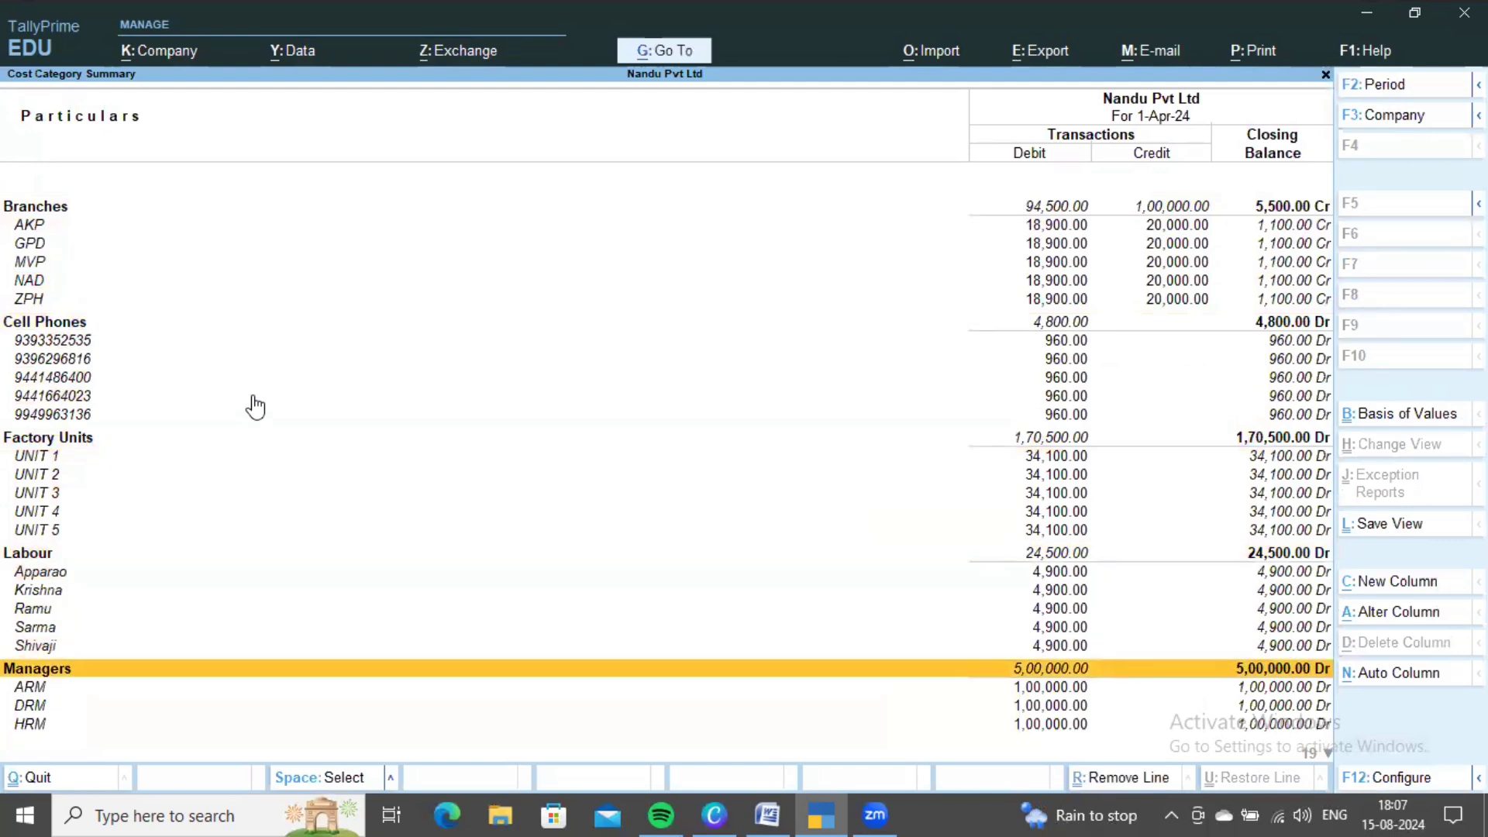
{"action": "key", "text": "Down"}
{"action": "key", "text": "Down"}
{"action": "key", "text": "Down"}
{"action": "key", "text": "Down"}
{"action": "key", "text": "Down"}
{"action": "key", "text": "Down"}
{"action": "key", "text": "Down"}
{"action": "key", "text": "Down"}
{"action": "key", "text": "Down"}
{"action": "key", "text": "Down"}
{"action": "key", "text": "Down"}
{"action": "key", "text": "Down"}
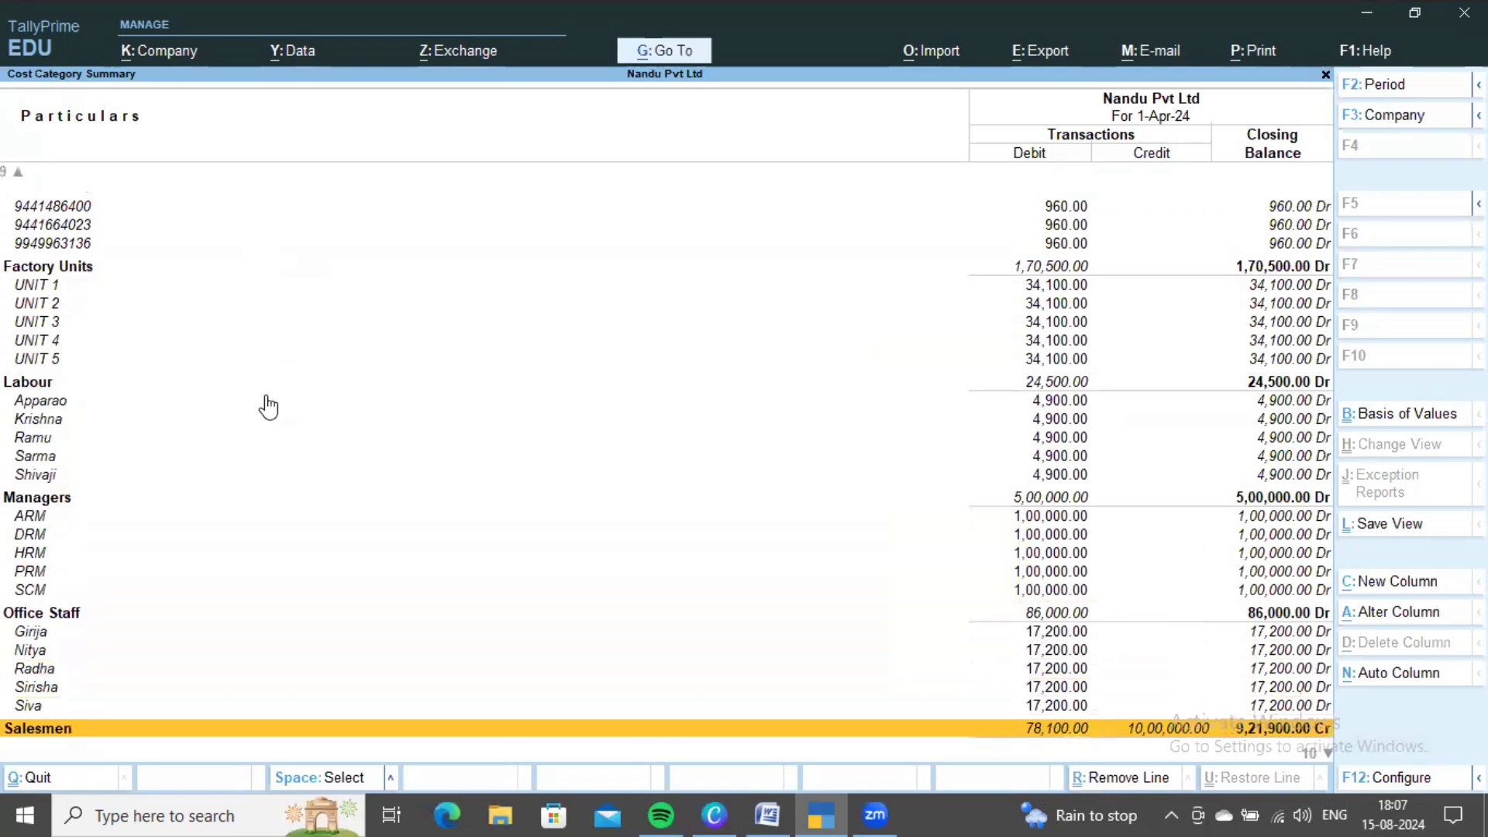
{"action": "key", "text": "Down"}
{"action": "key", "text": "Down"}
{"action": "key", "text": "Down"}
{"action": "key", "text": "Down"}
{"action": "key", "text": "Down"}
{"action": "key", "text": "Down"}
{"action": "key", "text": "Down"}
{"action": "key", "text": "Down"}
{"action": "key", "text": "Down"}
{"action": "key", "text": "Down"}
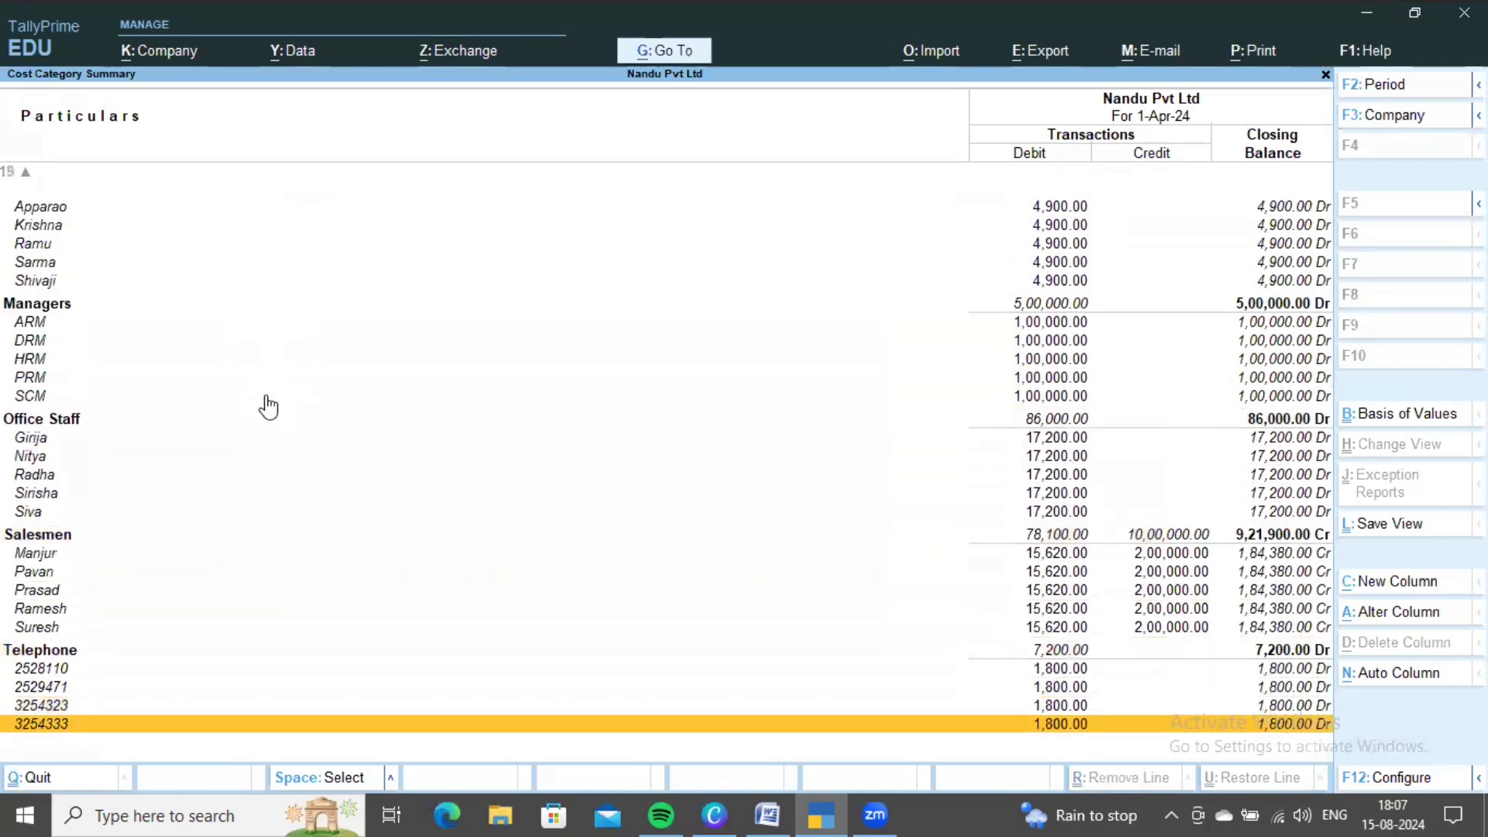
{"action": "key", "text": "Up"}
{"action": "key", "text": "Up"}
{"action": "key", "text": "Up"}
{"action": "key", "text": "Up"}
{"action": "key", "text": "Up"}
{"action": "key", "text": "Up"}
{"action": "key", "text": "Up"}
{"action": "key", "text": "Up"}
{"action": "key", "text": "Up"}
{"action": "key", "text": "Up"}
{"action": "key", "text": "Up"}
{"action": "key", "text": "Up"}
{"action": "key", "text": "Up"}
{"action": "key", "text": "Up"}
{"action": "key", "text": "Up"}
{"action": "key", "text": "Up"}
{"action": "key", "text": "Up"}
{"action": "key", "text": "Up"}
{"action": "key", "text": "Up"}
{"action": "key", "text": "Up"}
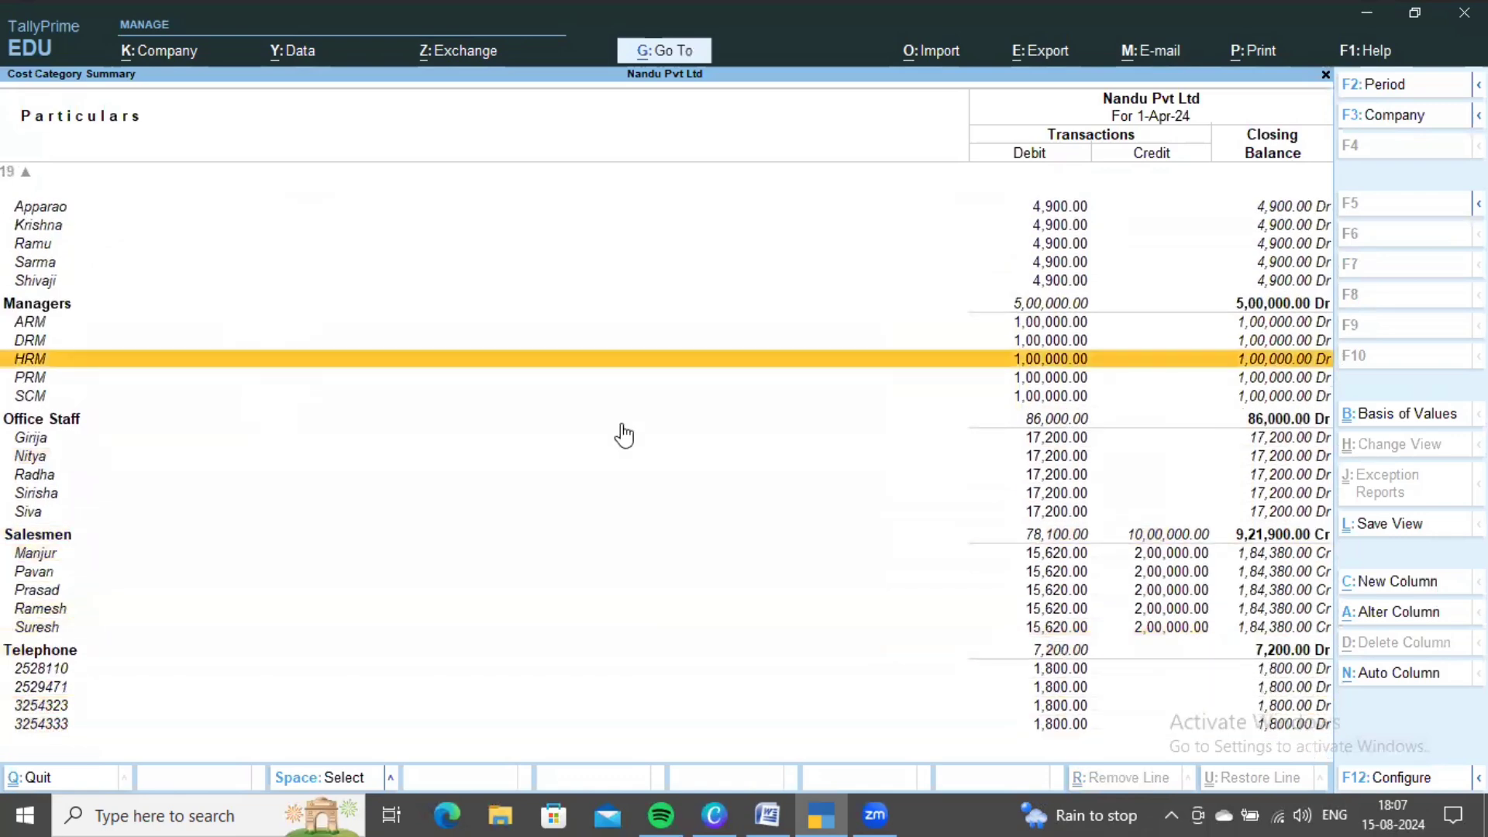
{"action": "key", "text": "Up"}
{"action": "key", "text": "Up"}
{"action": "key", "text": "Up"}
{"action": "key", "text": "Up"}
{"action": "key", "text": "Up"}
{"action": "key", "text": "Up"}
{"action": "key", "text": "Up"}
{"action": "key", "text": "Up"}
{"action": "key", "text": "Up"}
{"action": "key", "text": "Up"}
{"action": "key", "text": "Up"}
{"action": "key", "text": "Up"}
{"action": "key", "text": "Up"}
{"action": "key", "text": "Up"}
{"action": "key", "text": "Up"}
{"action": "key", "text": "Up"}
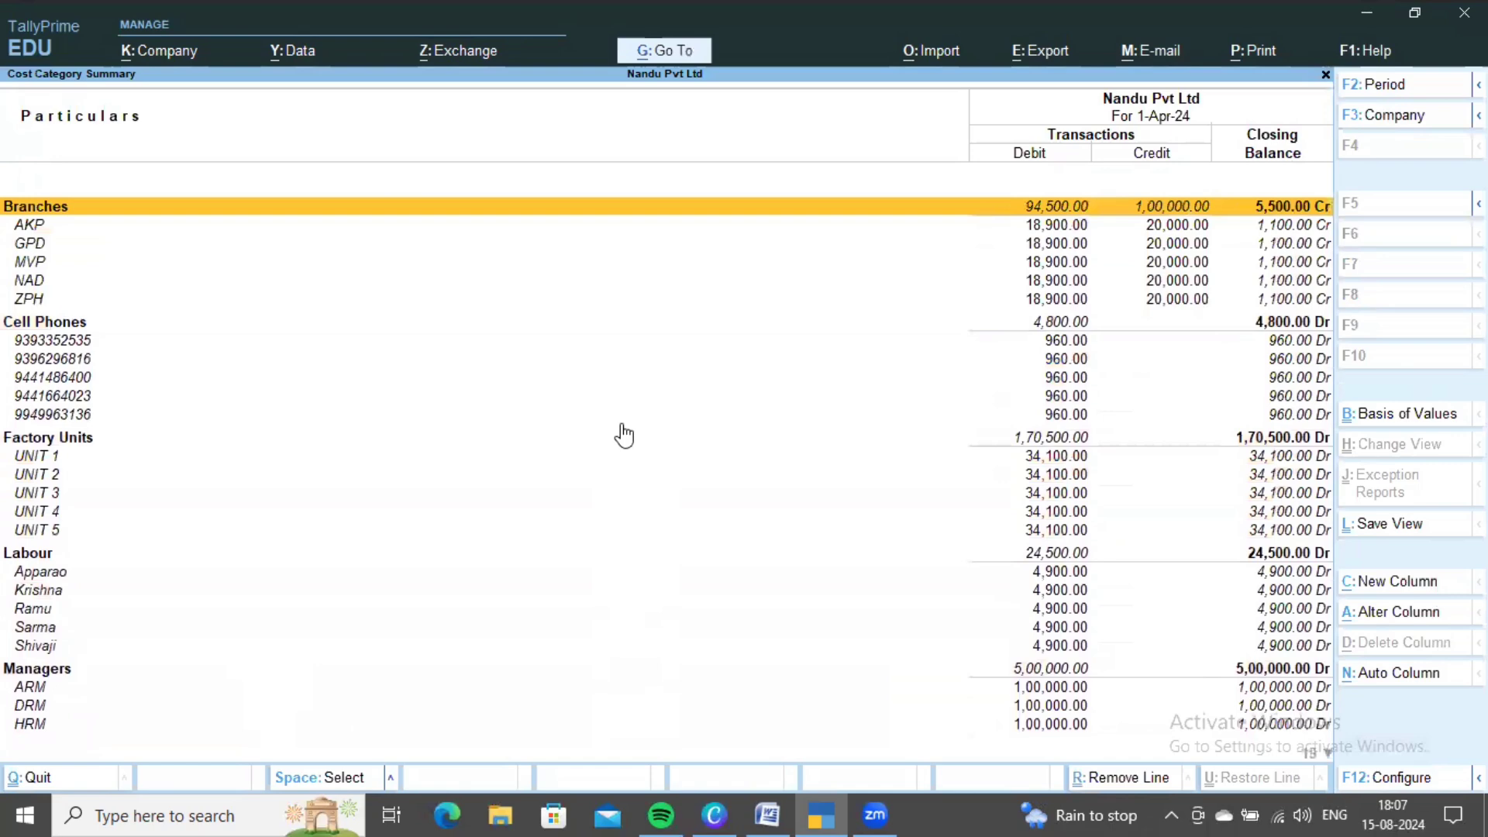
- Exit the Category Summary report and advance the presentation to the Thank You slide
{"action": "key", "text": "Escape"}
{"action": "key", "text": "Escape"}
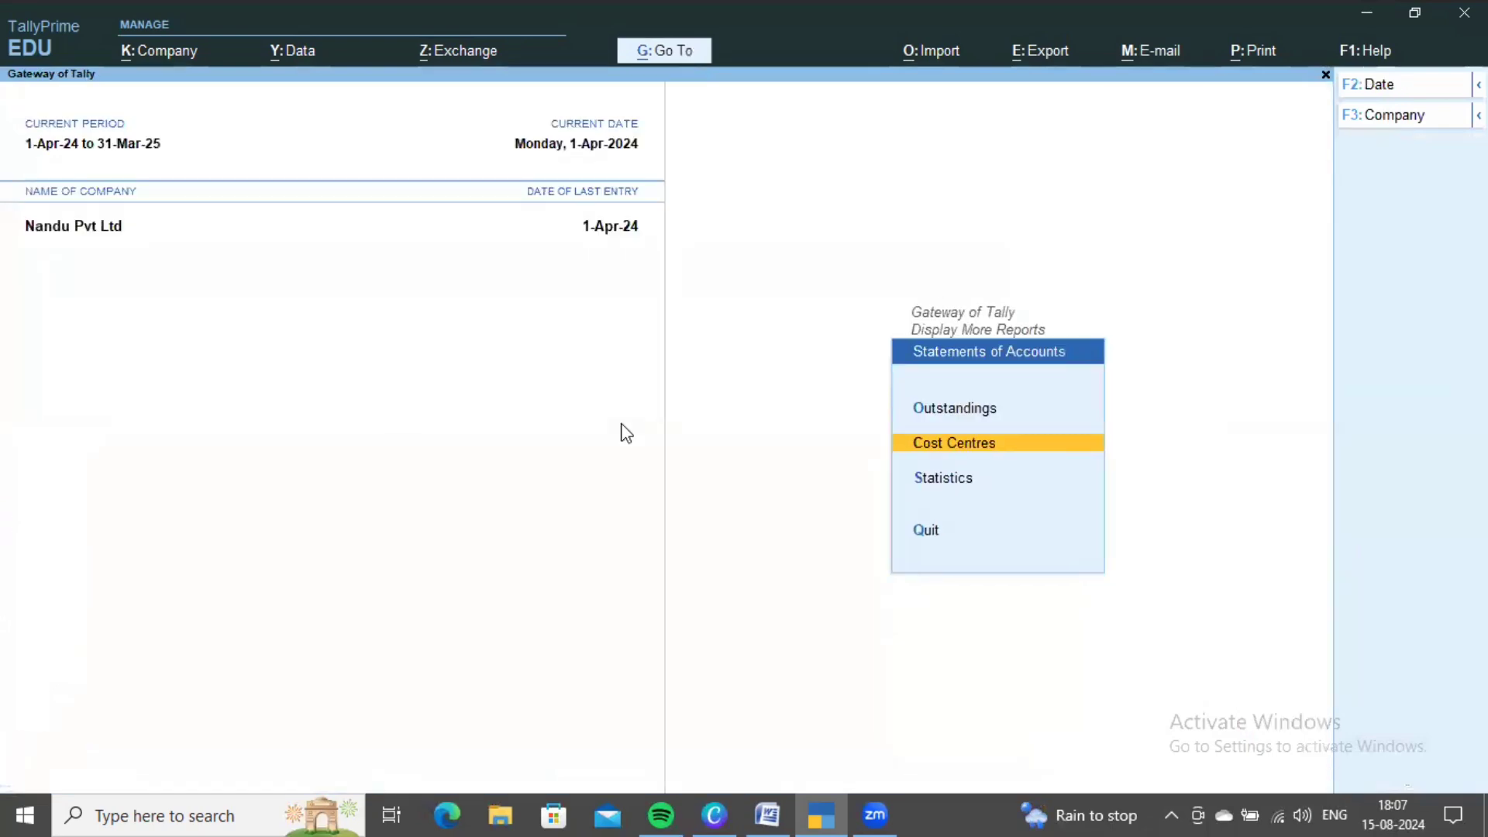
{"action": "key", "text": "Escape"}
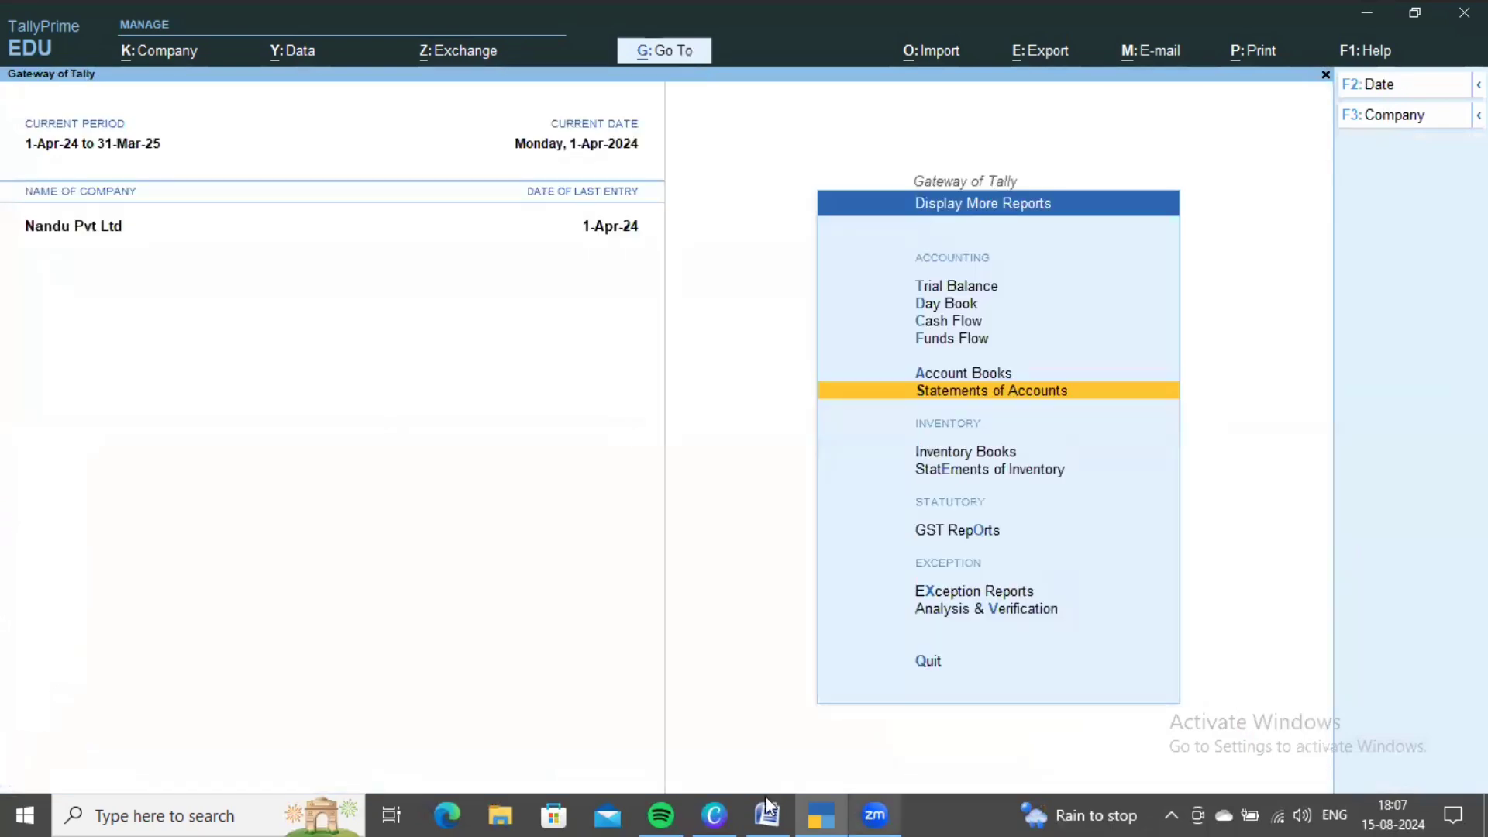
{"action": "left_click", "coordinate": [727, 806]}
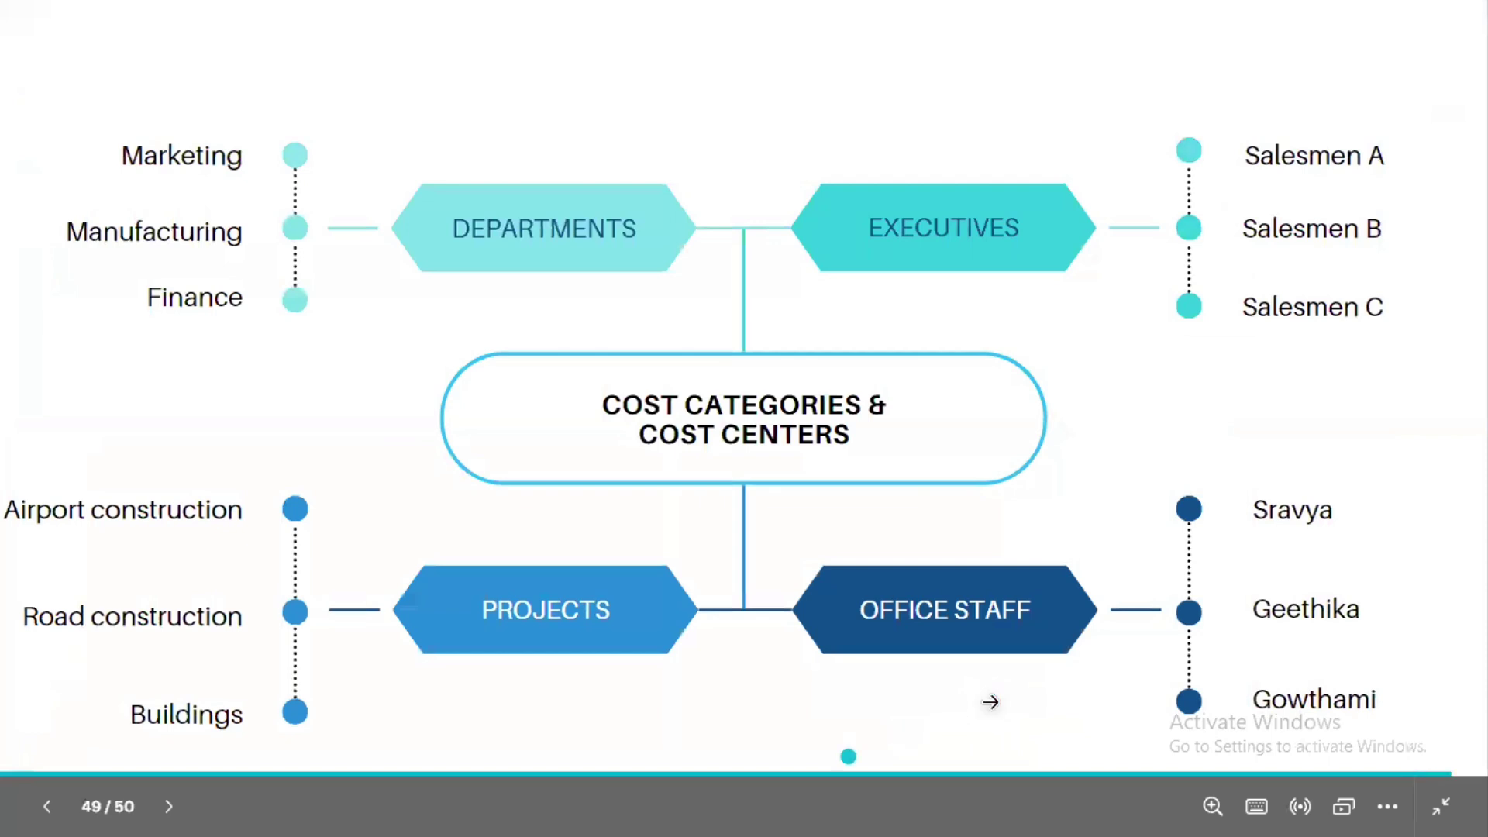
{"action": "left_click", "coordinate": [989, 702]}
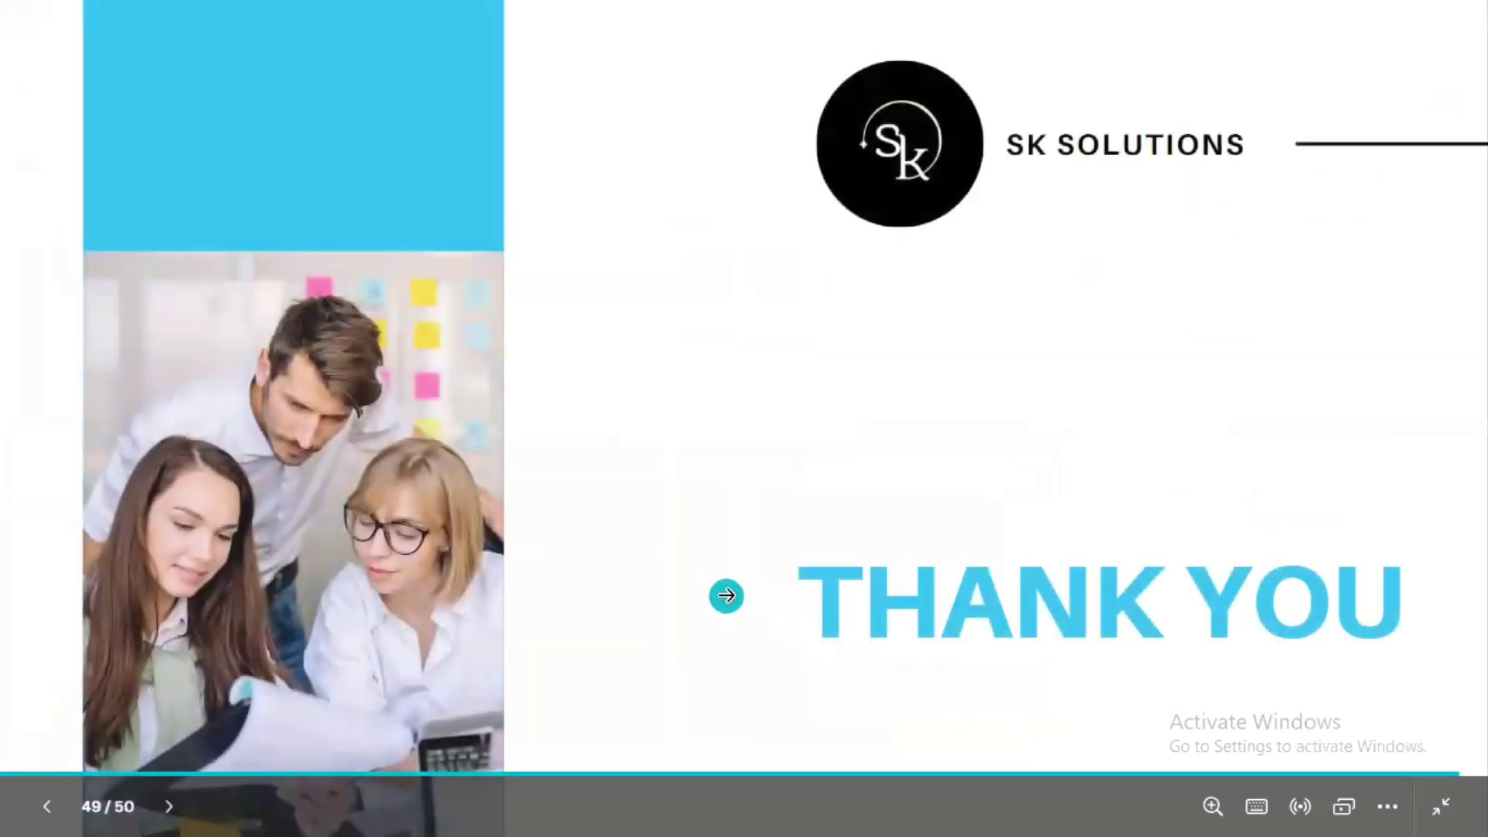